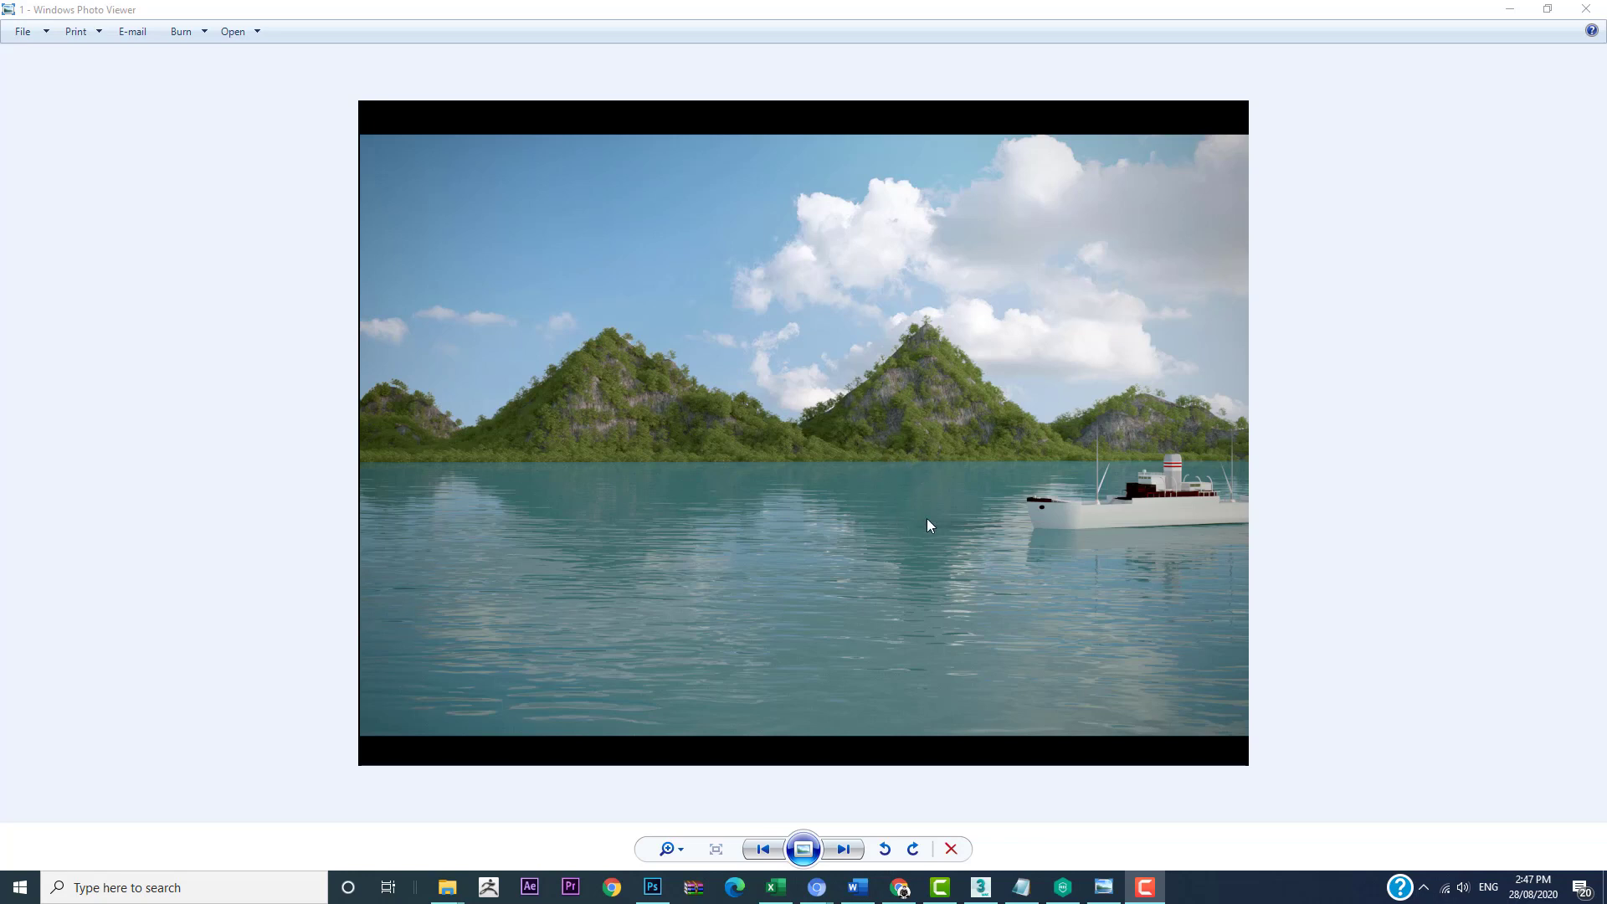
Step: Look through the reference renders of the mountains, water and ship
click(842, 850)
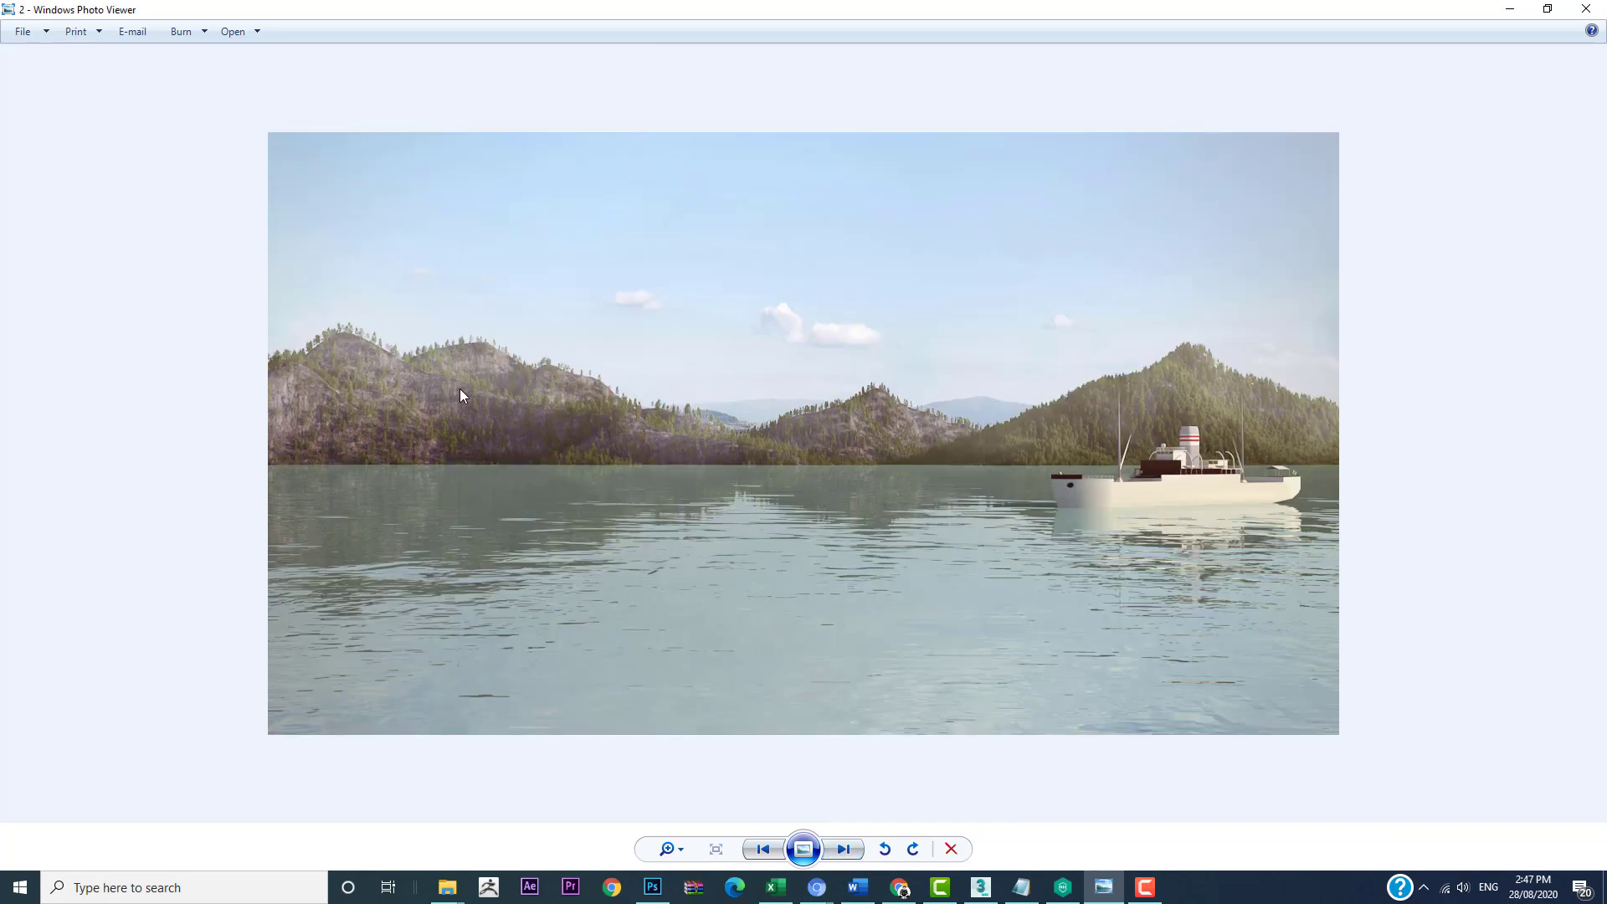
click(843, 850)
click(844, 850)
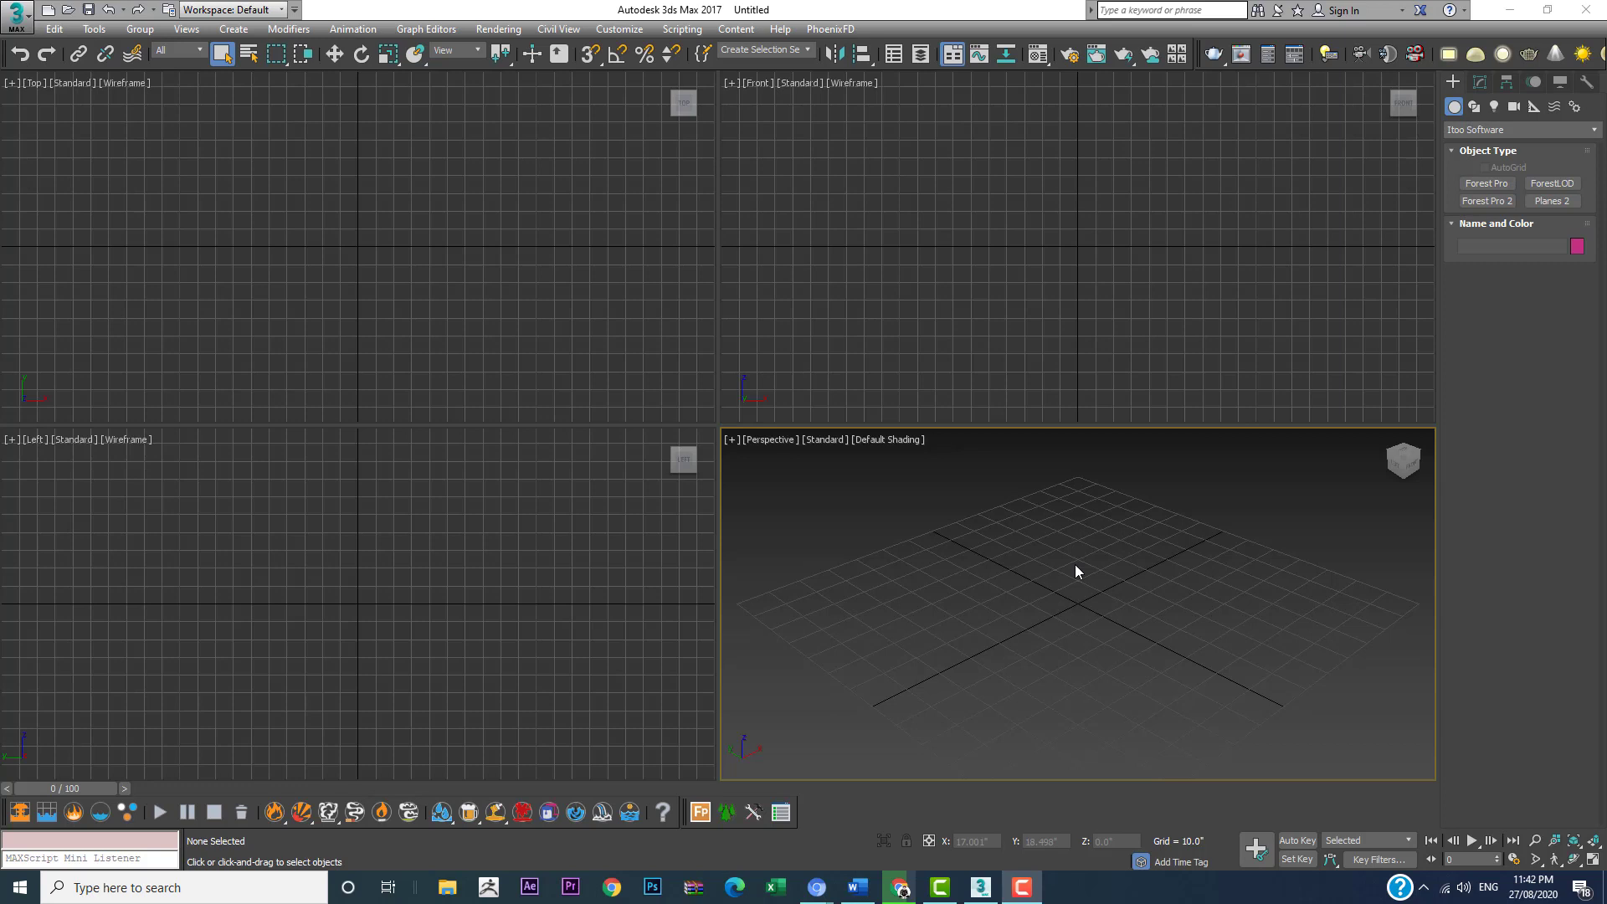
Step: In 3ds Max, create a standard primitive plane about 70.8" long and 78.9" wide in the Perspective view
click(1475, 132)
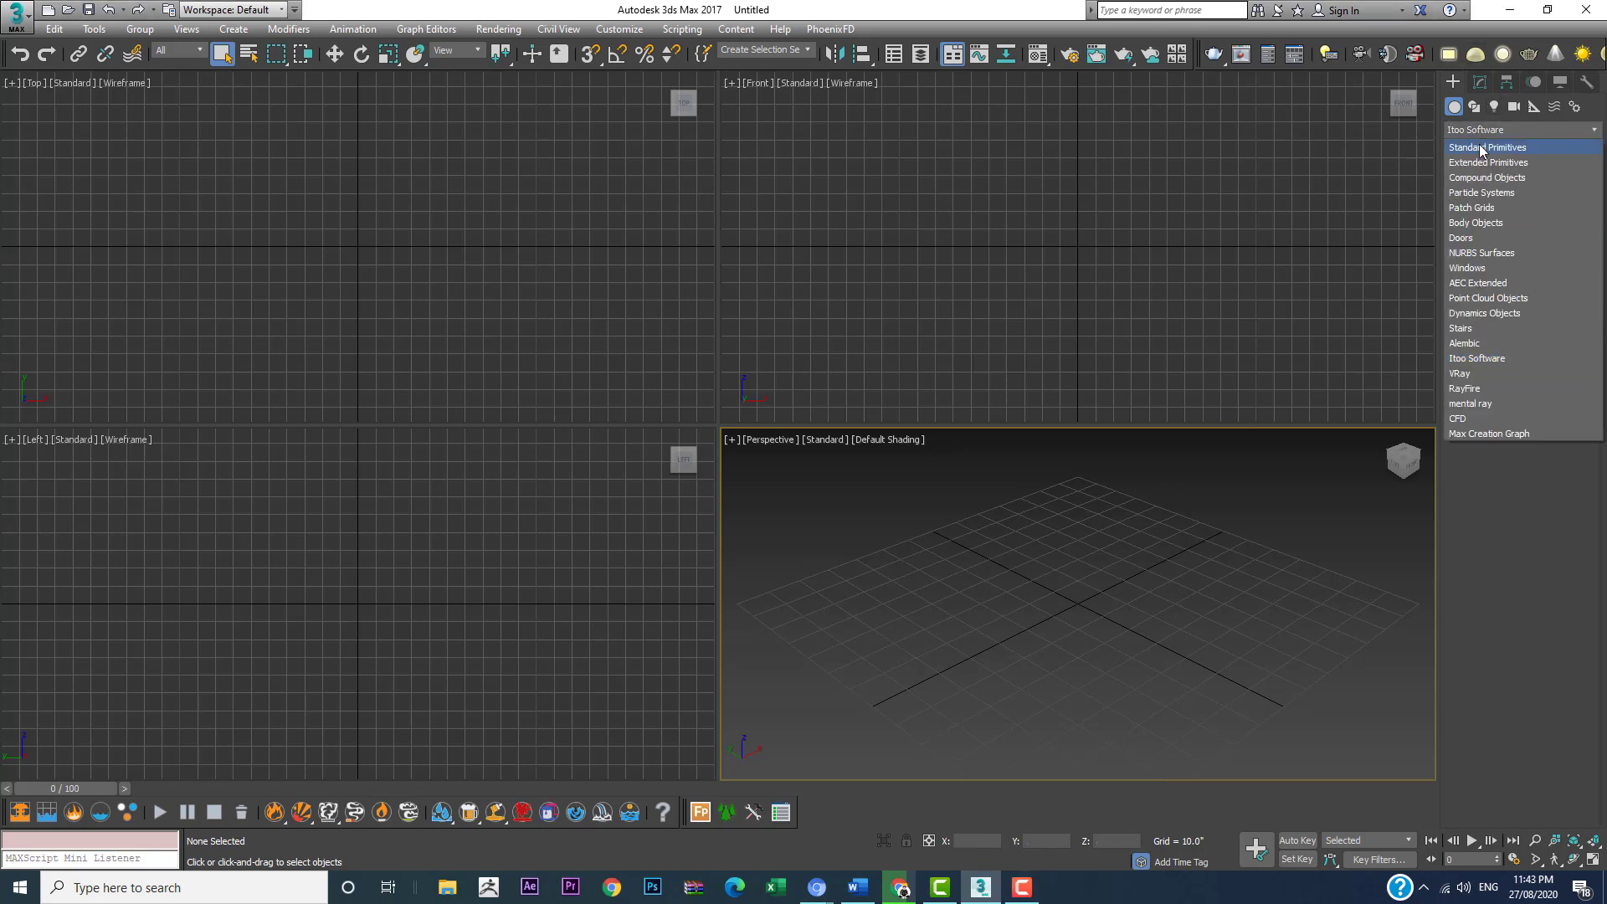
click(1481, 148)
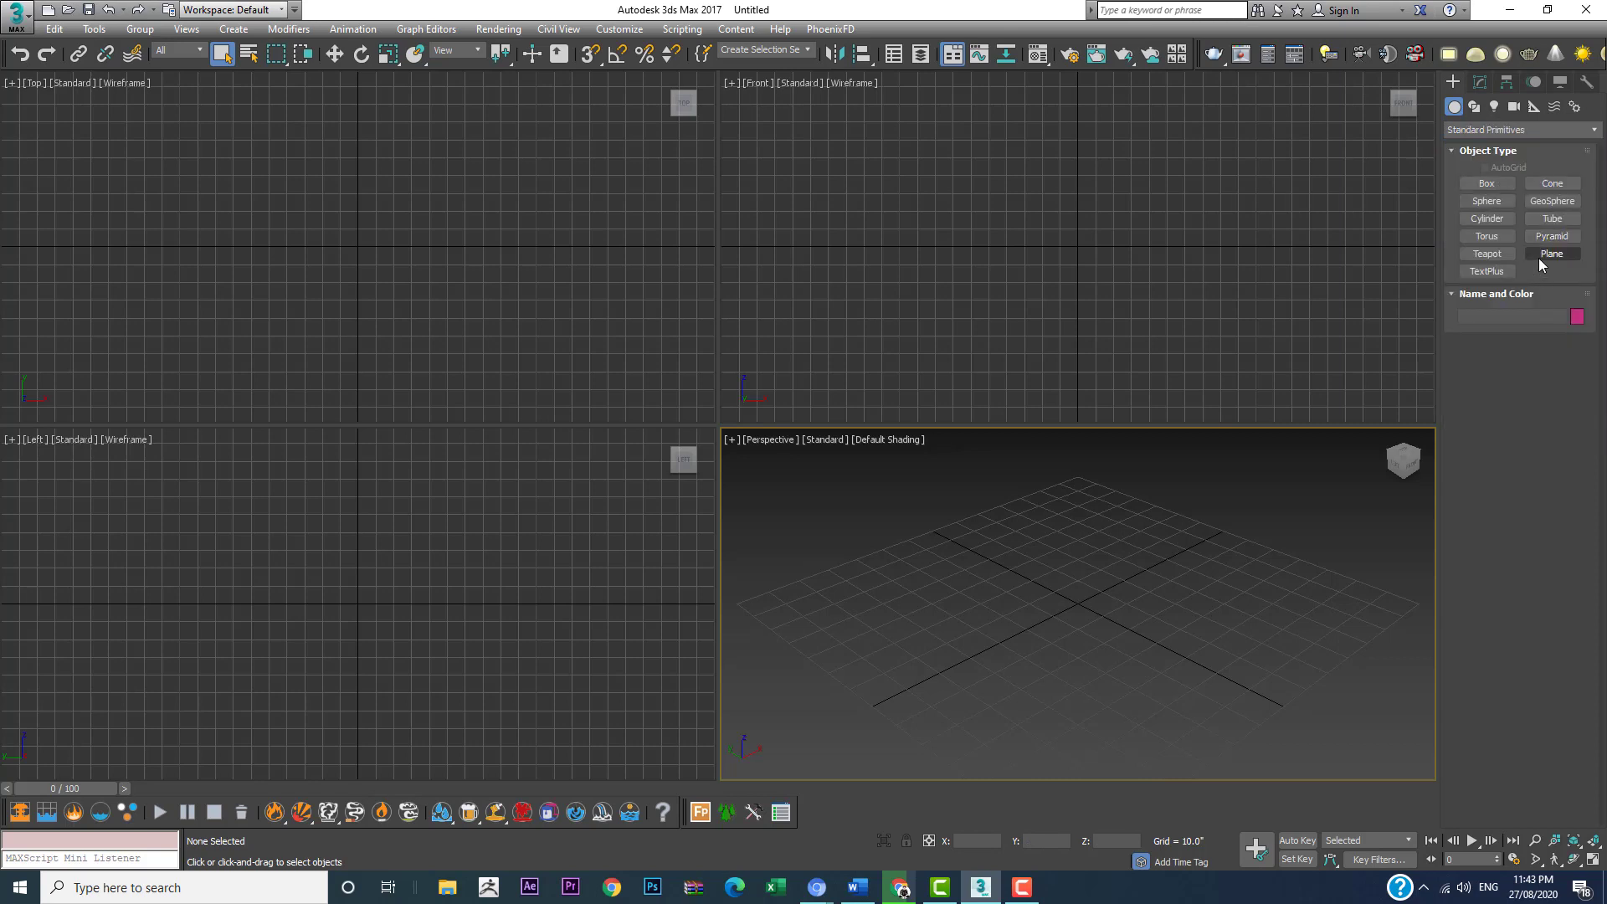
click(1539, 256)
drag(1011, 546, 1017, 555)
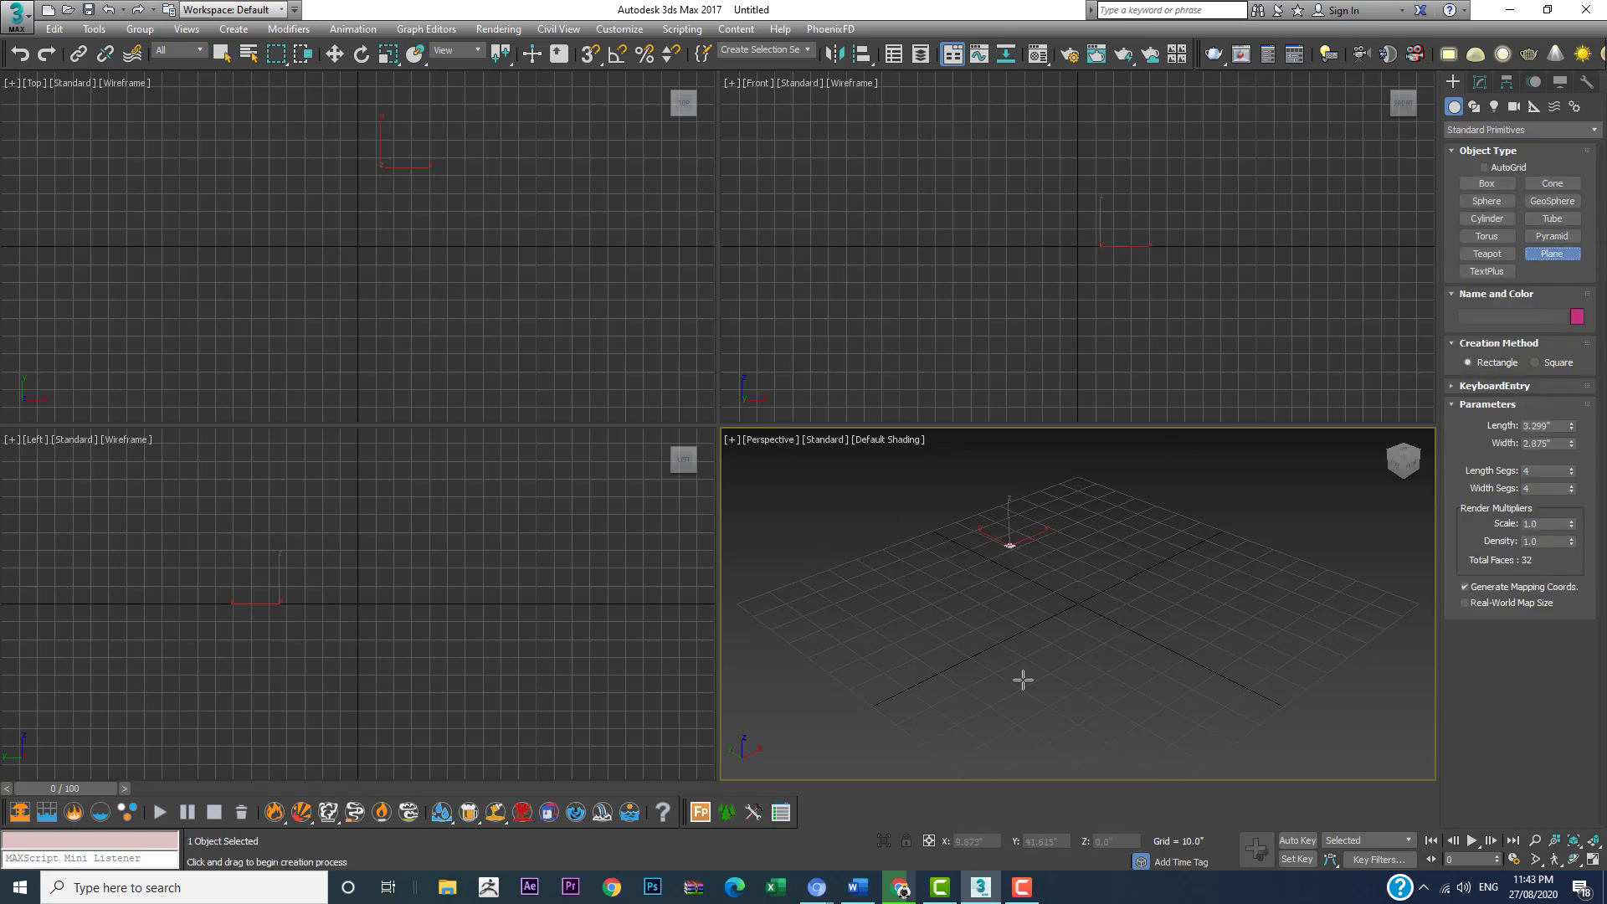
drag(1023, 680, 952, 748)
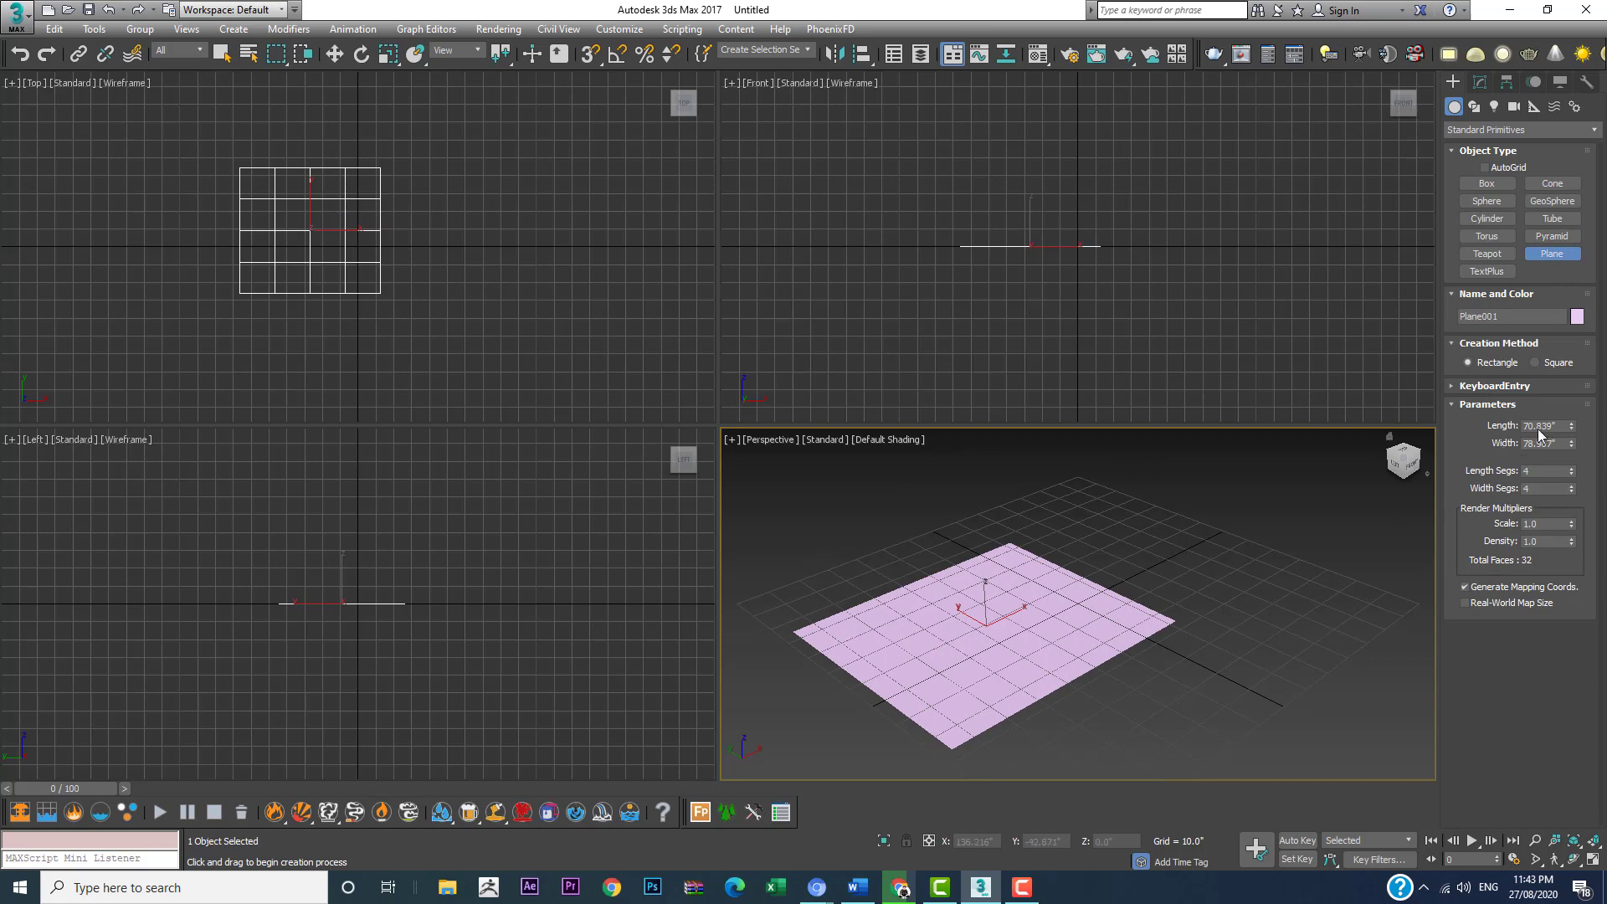
Step: Set the plane's length segments and width segments to 40 each
click(1546, 474)
click(1557, 490)
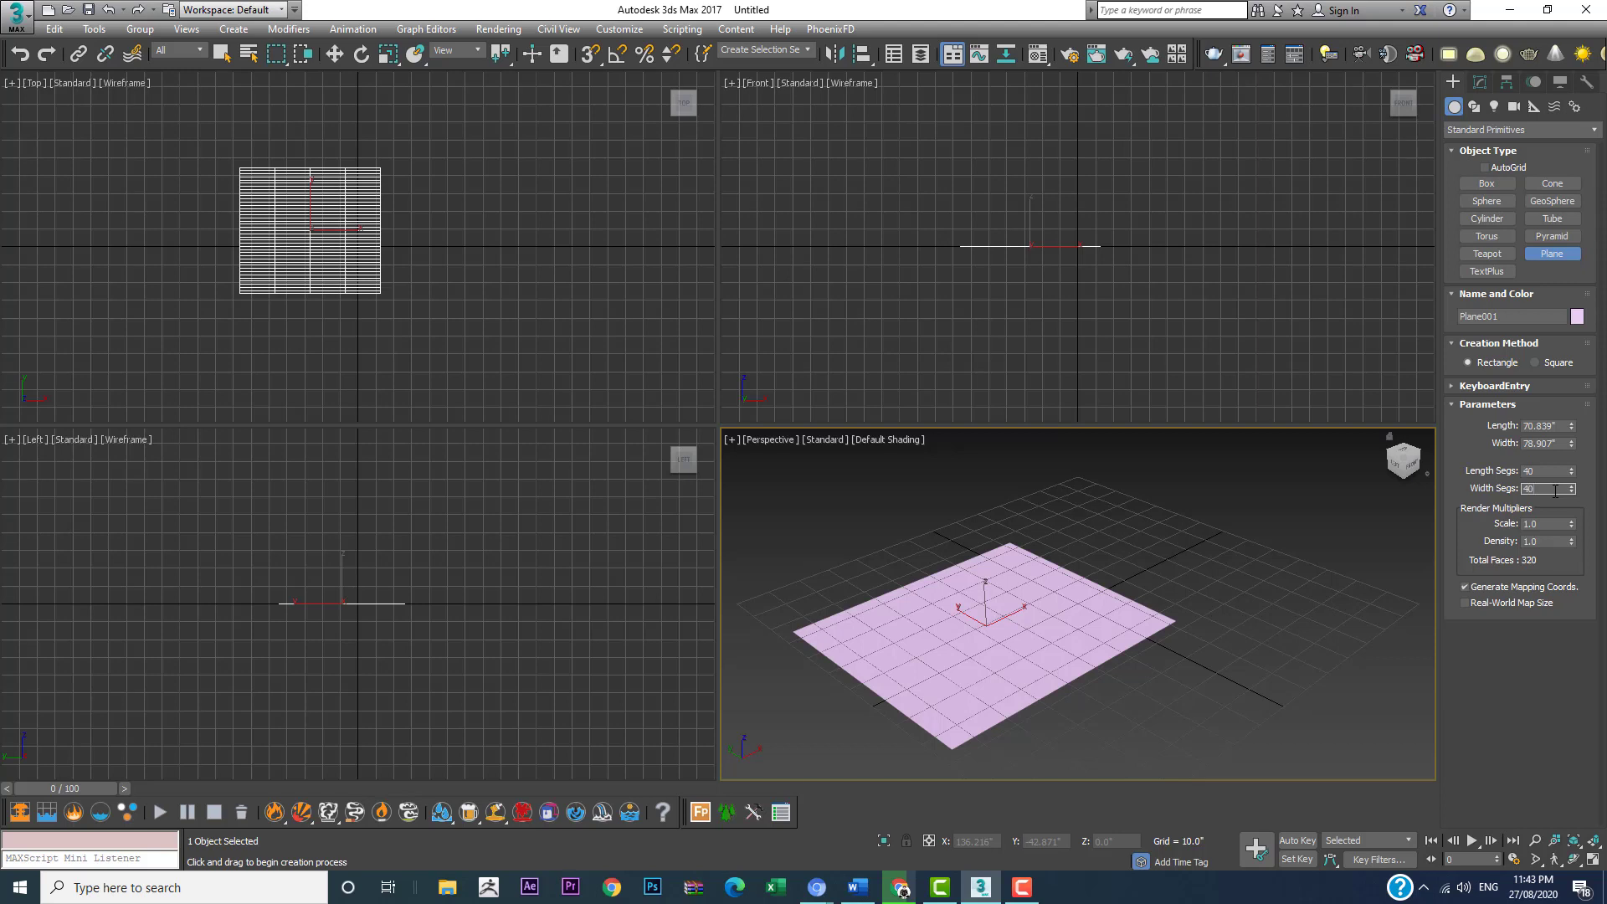
key(Return)
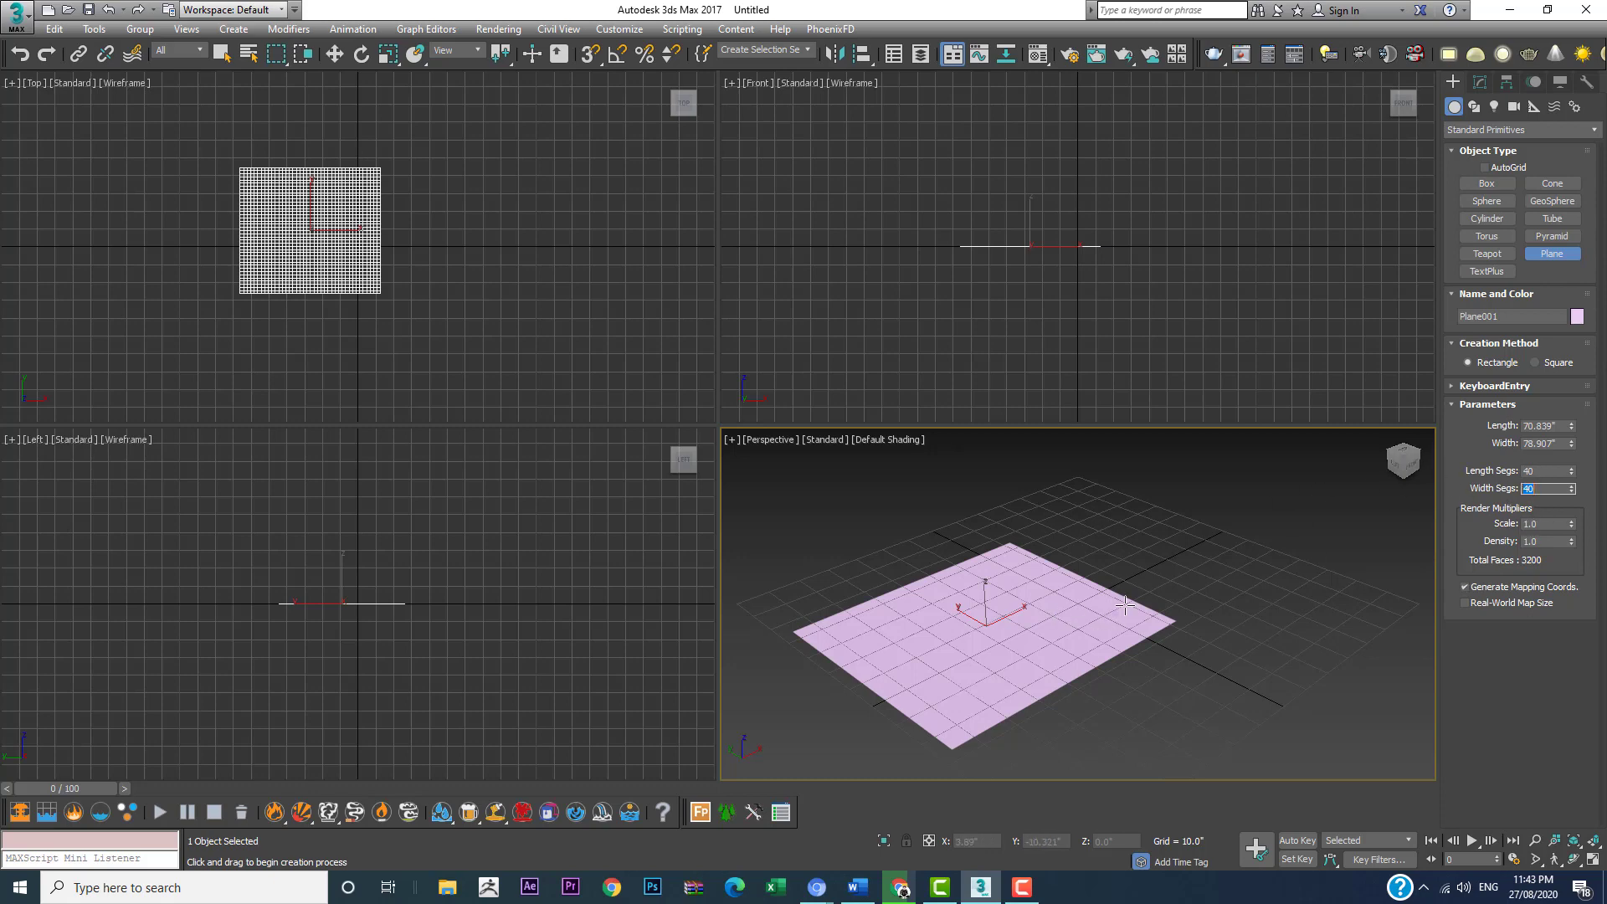
Step: Apply a Displace modifier to the plane
alt+middle_drag(1137, 601, 1062, 600)
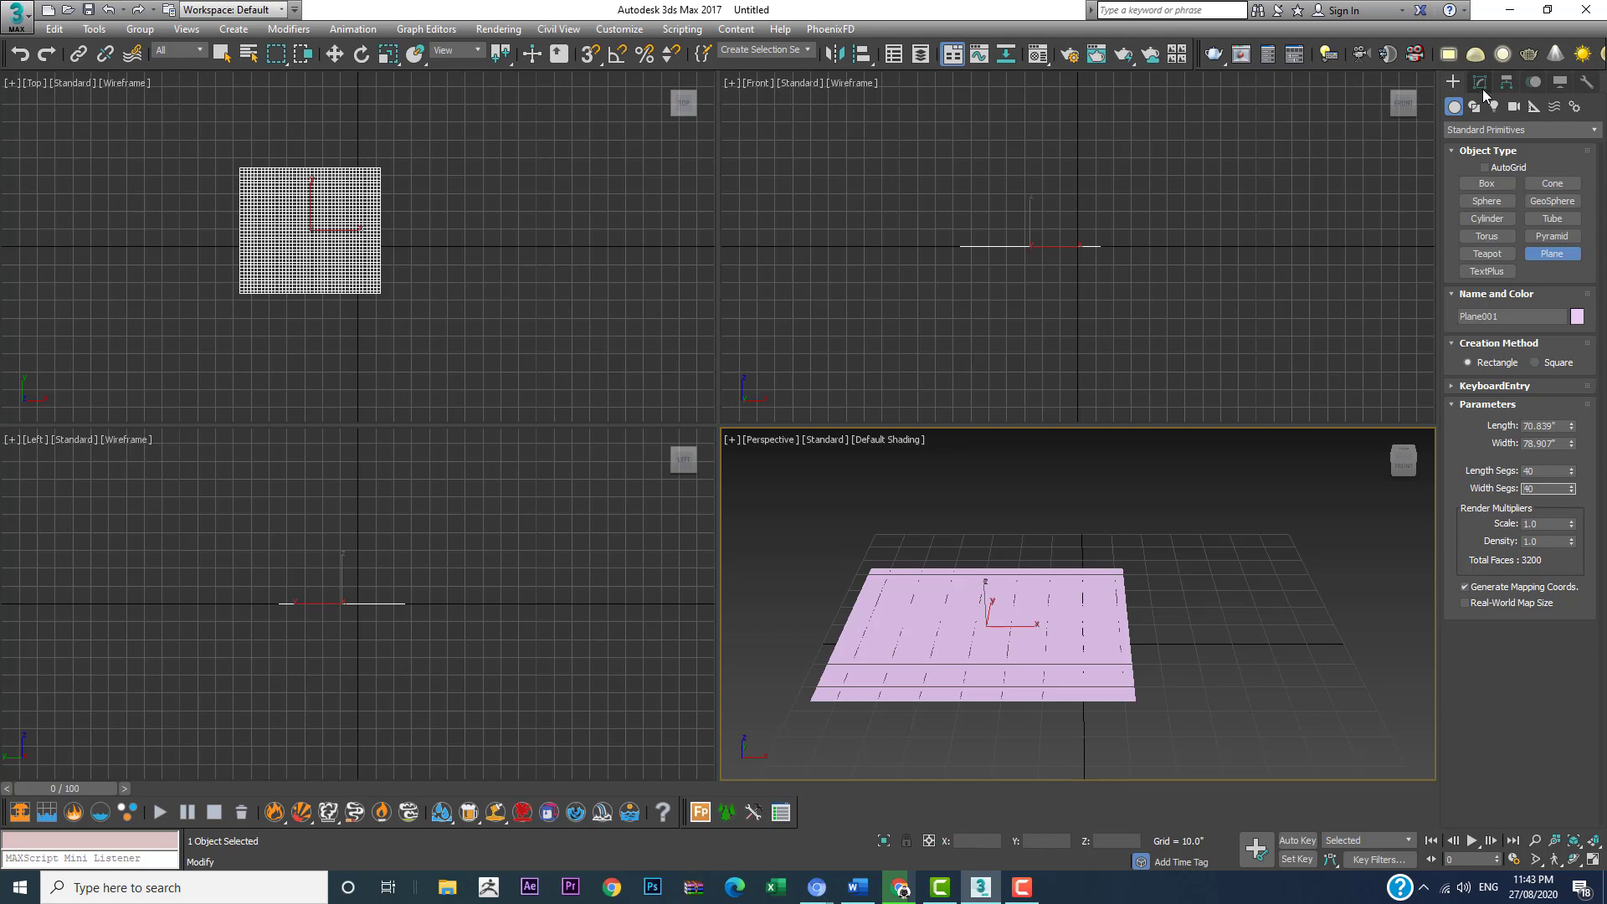
click(1482, 85)
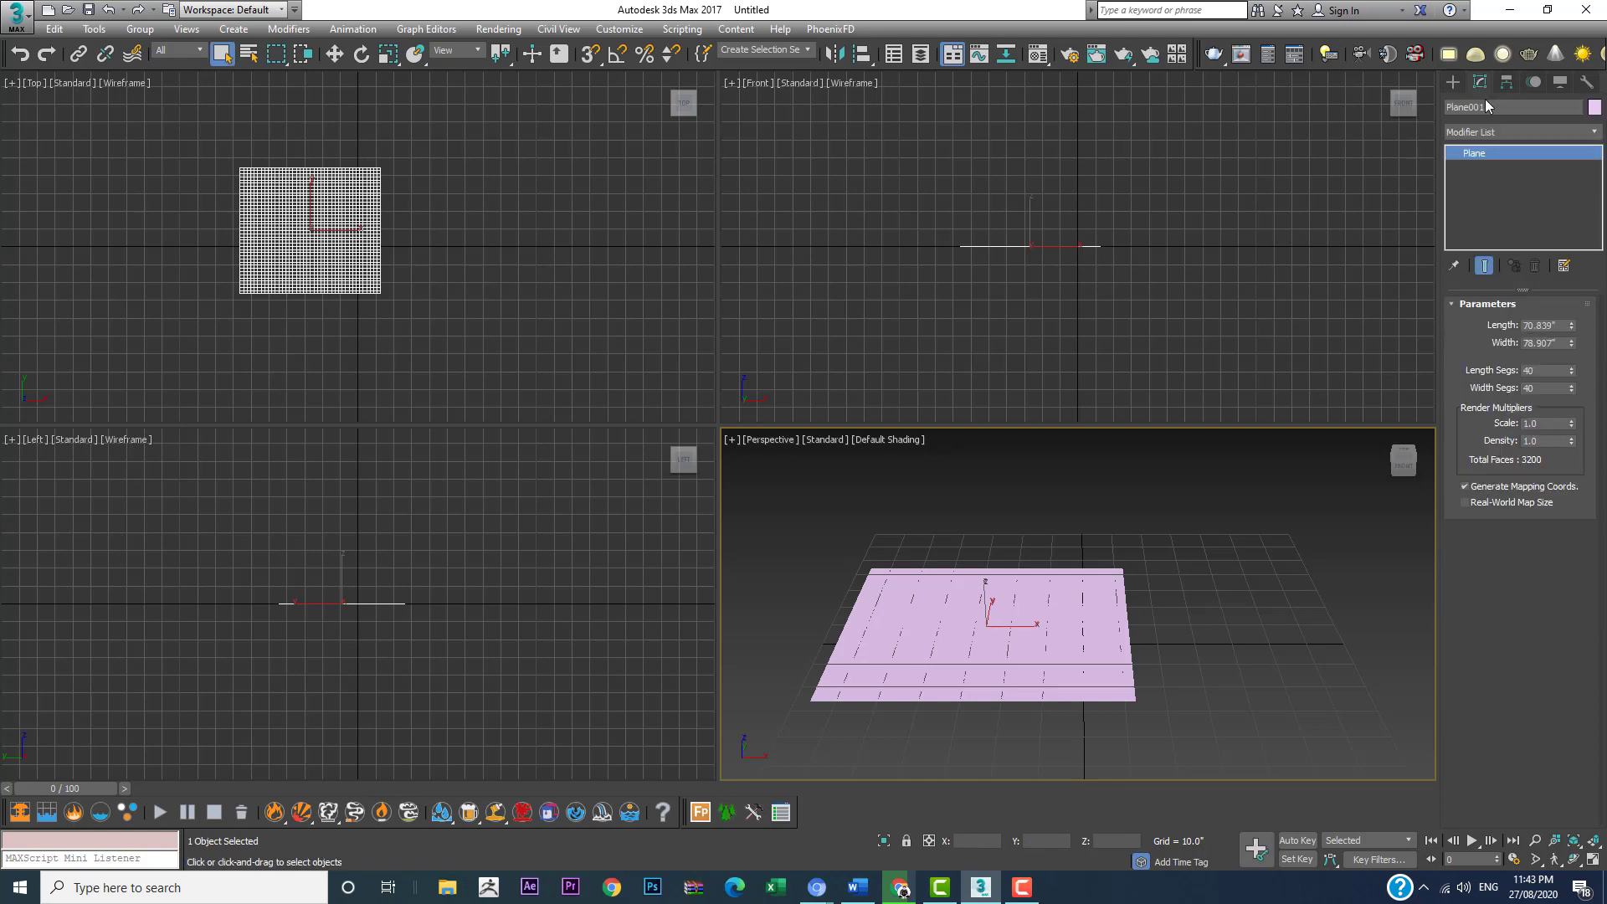
click(1514, 133)
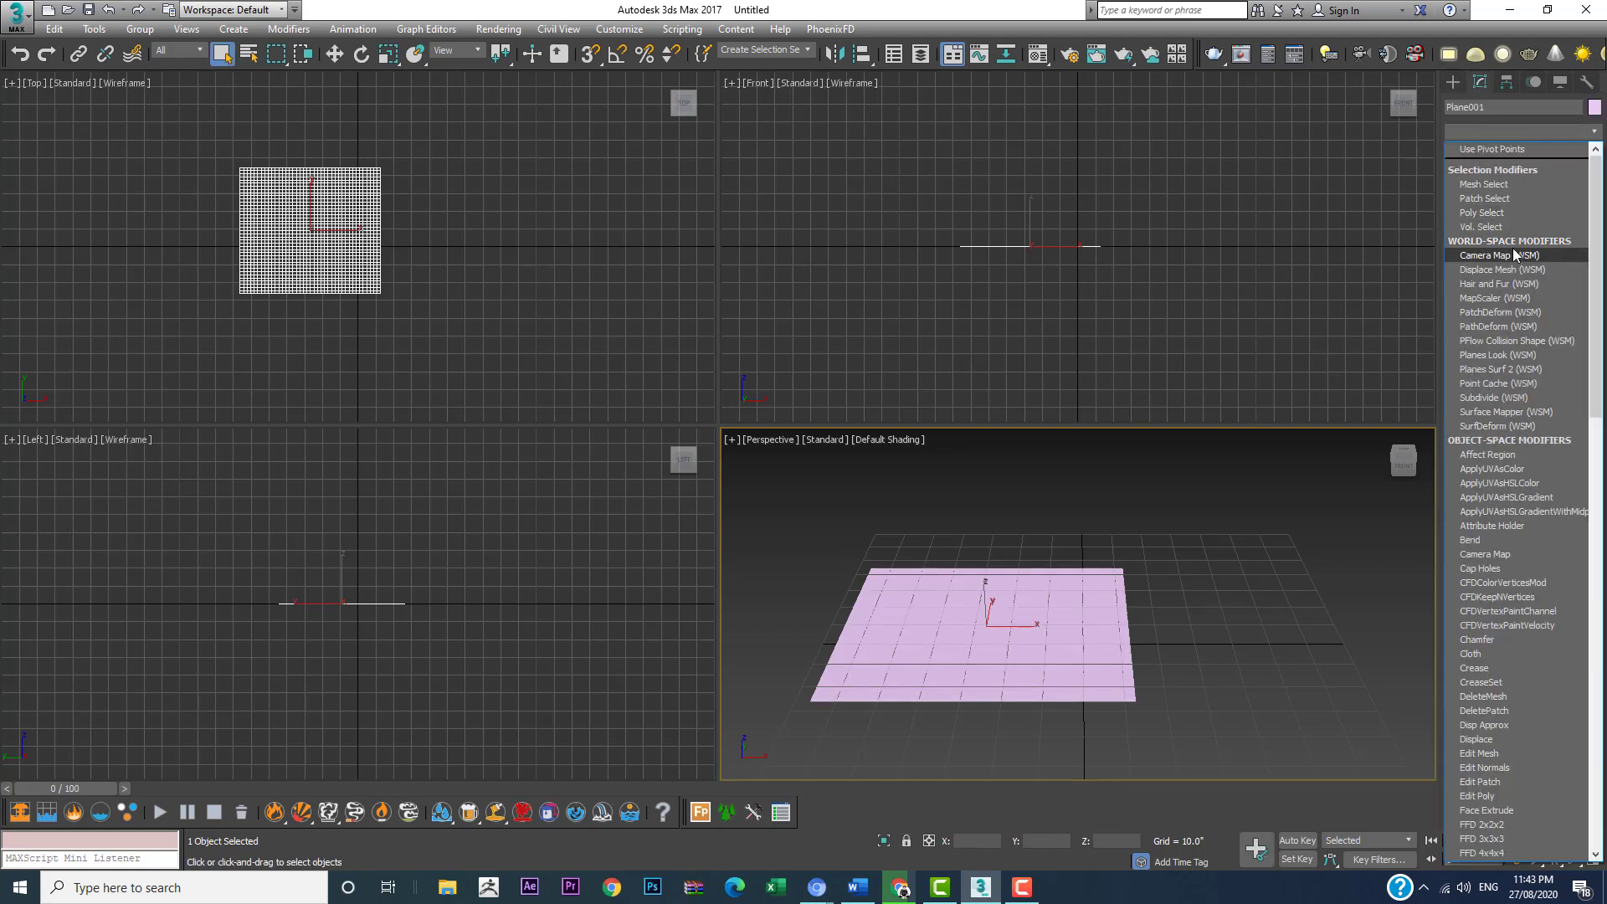
scroll(1513, 248, down, 3)
scroll(1511, 251, down, 10)
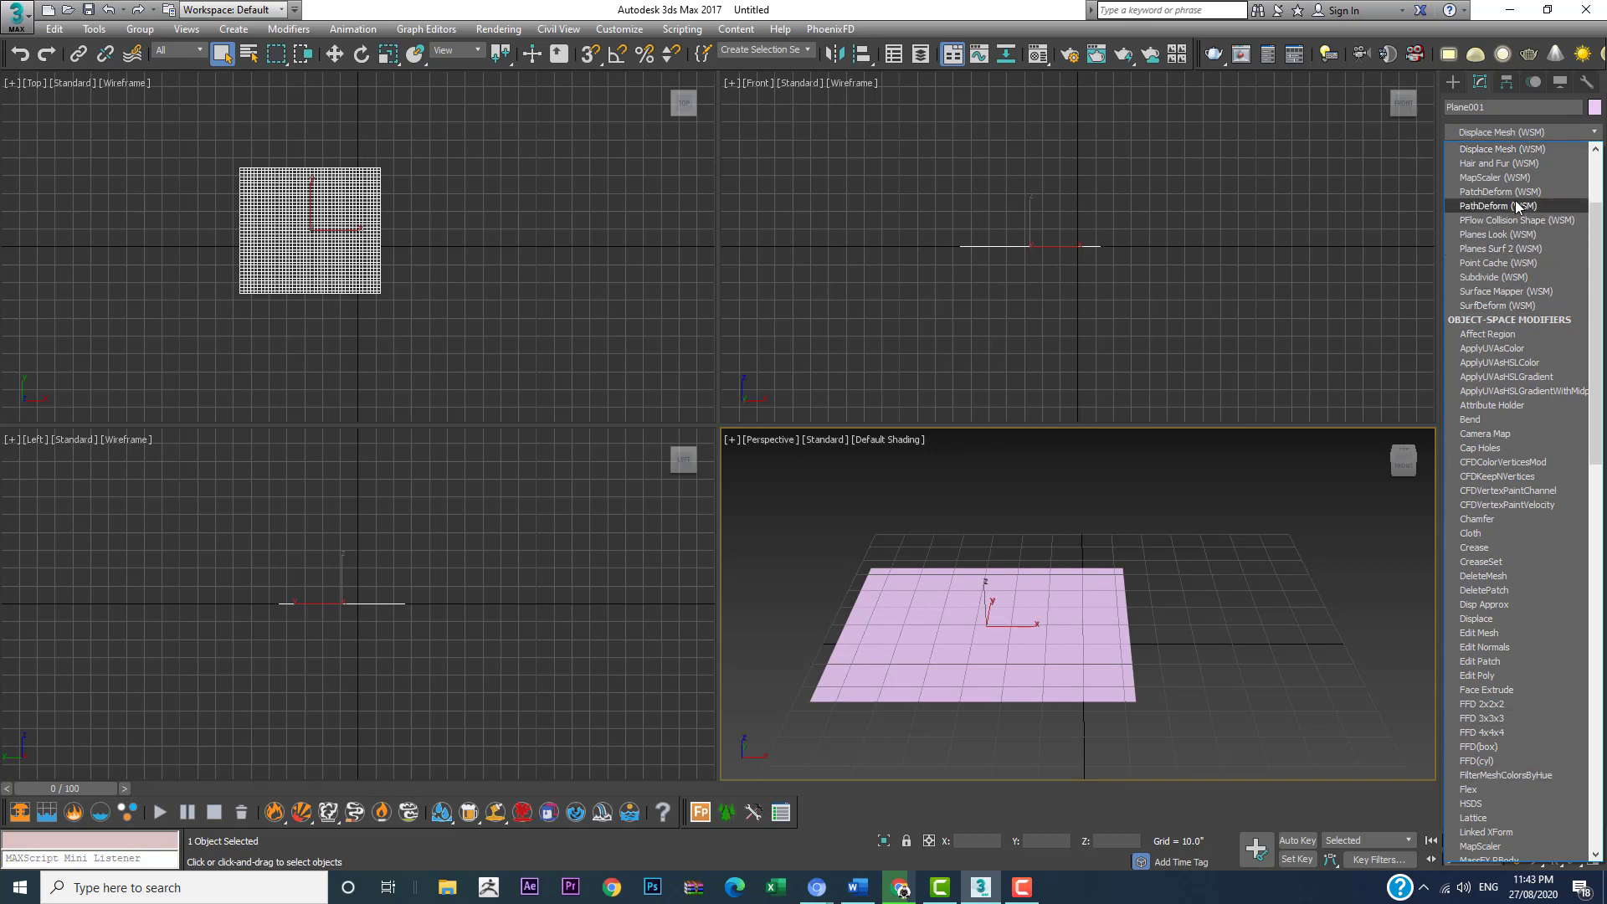
click(1508, 191)
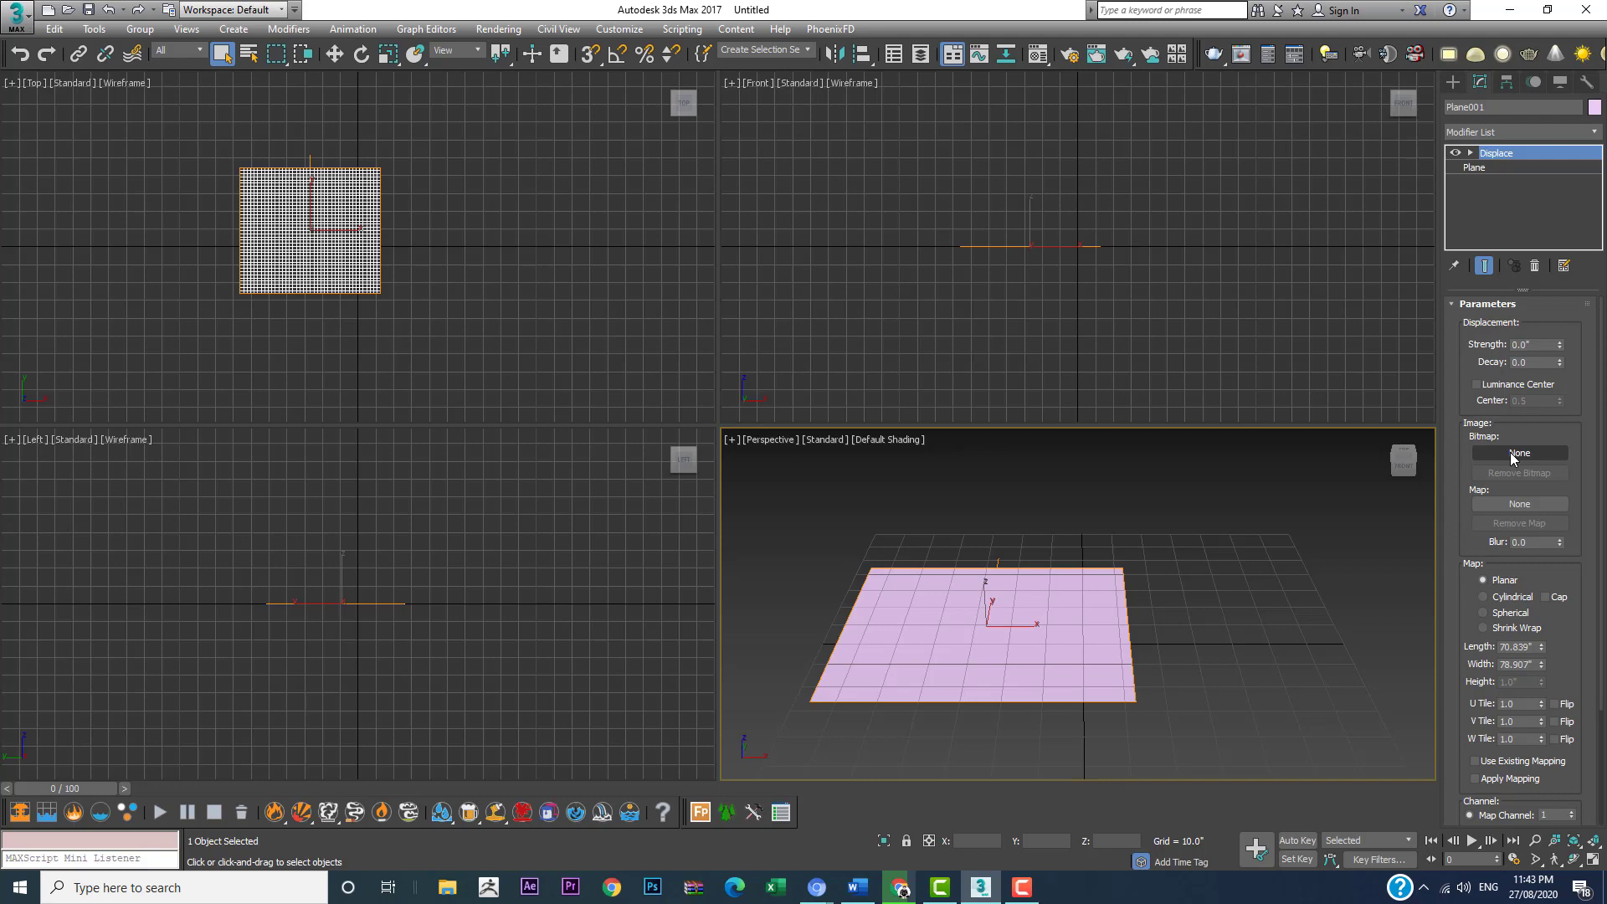
Step: Load landscape_4k_displacement from the Var_01 folder of Displacment maps as the Displace modifier's bitmap
click(1517, 454)
click(1505, 459)
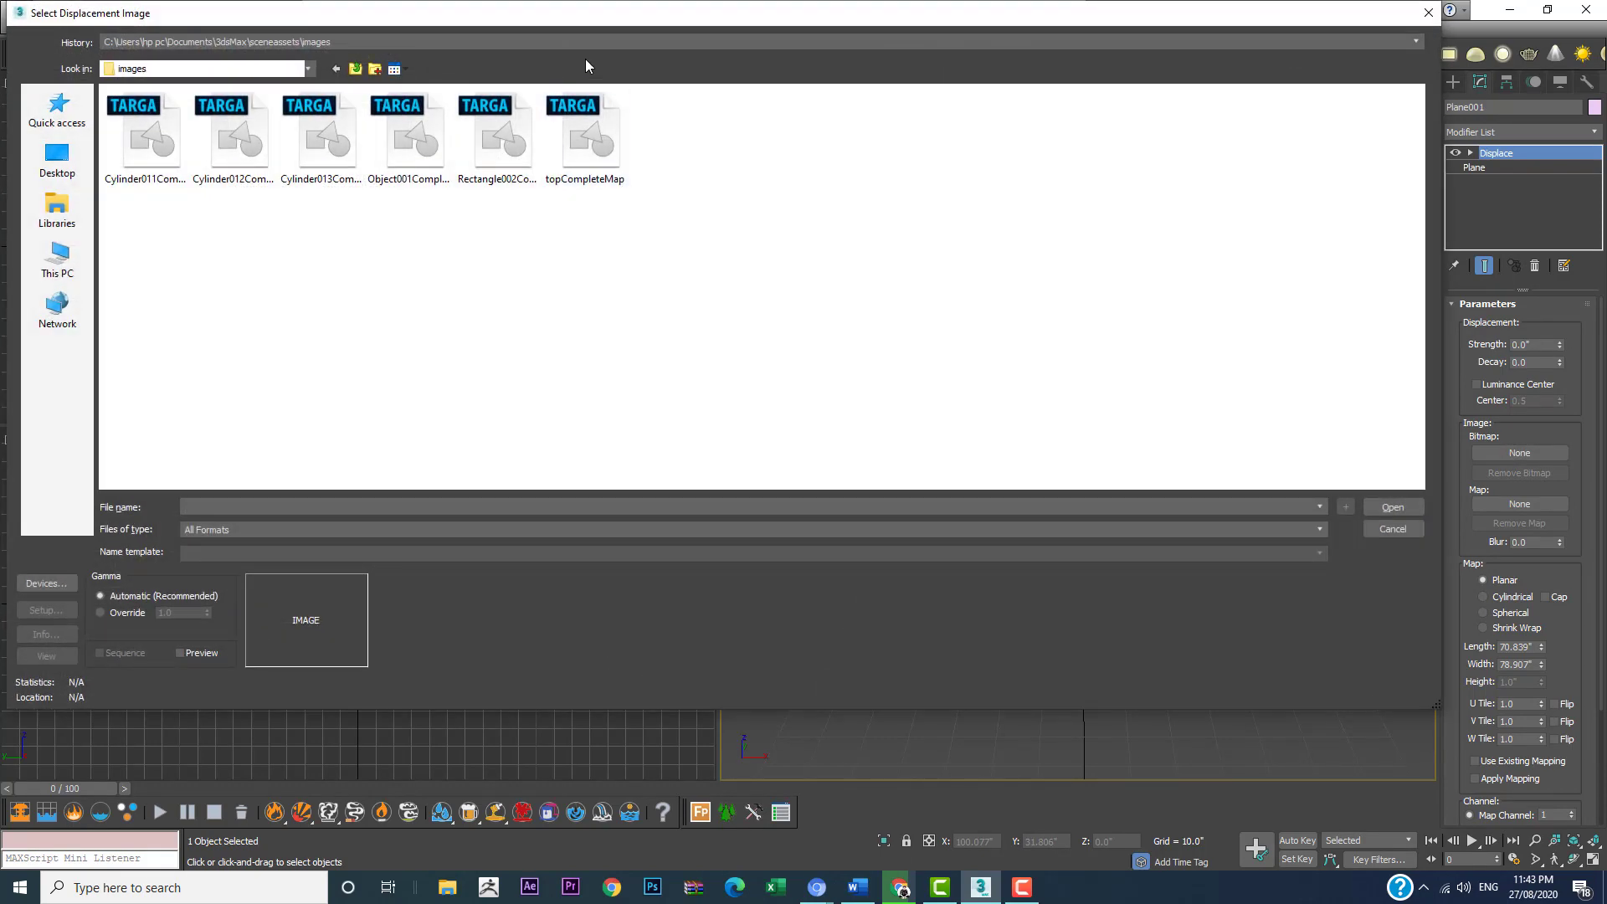
click(319, 44)
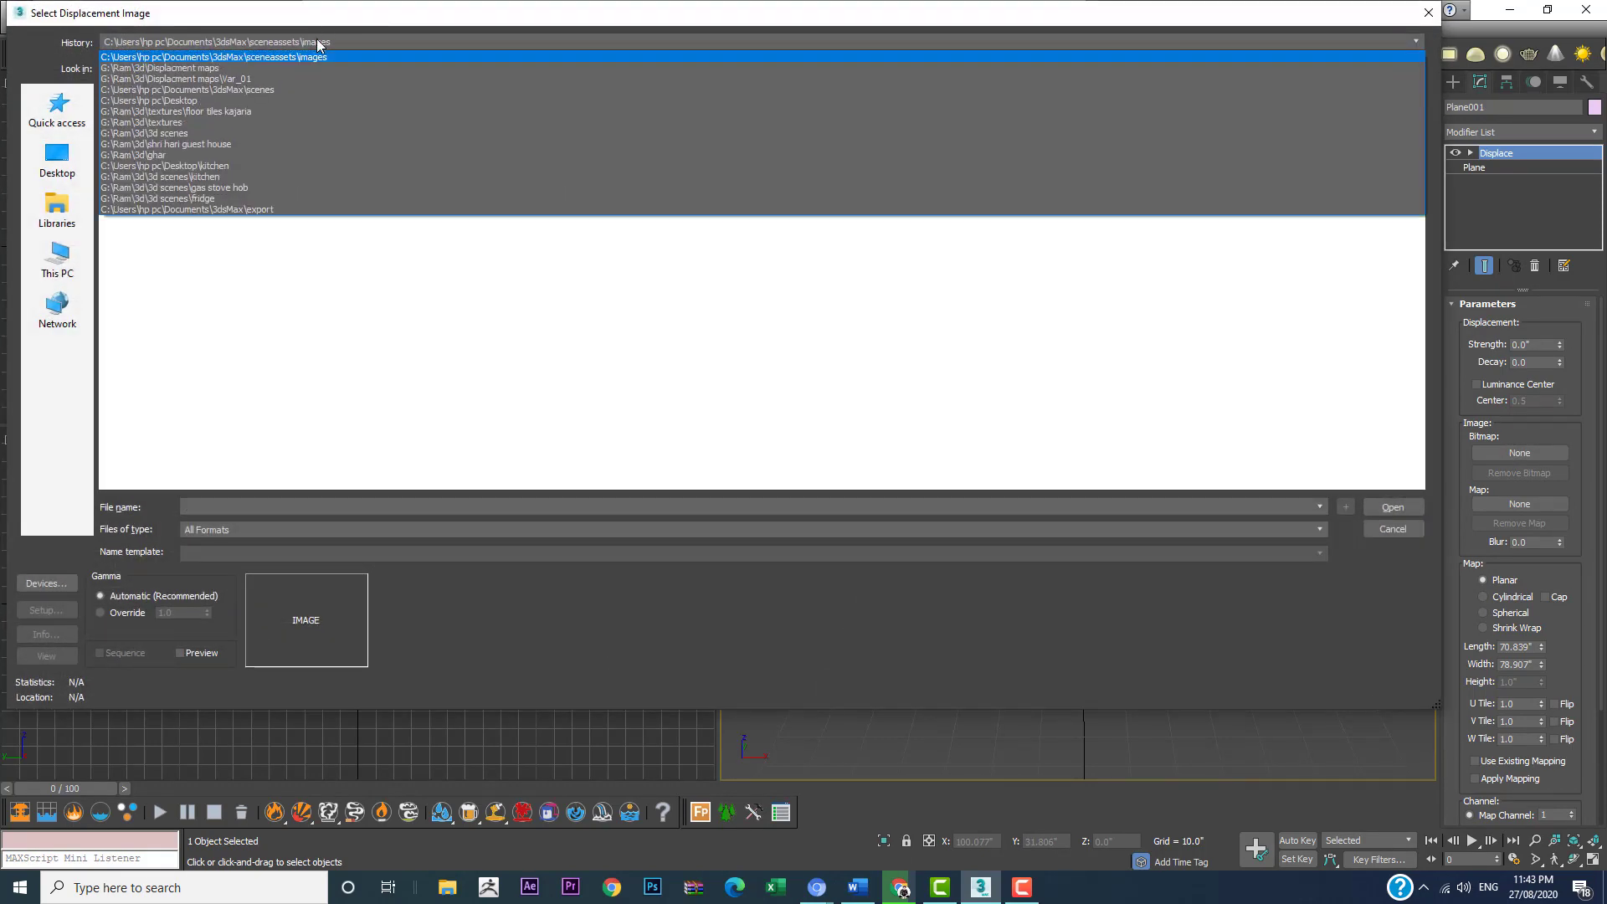
click(265, 68)
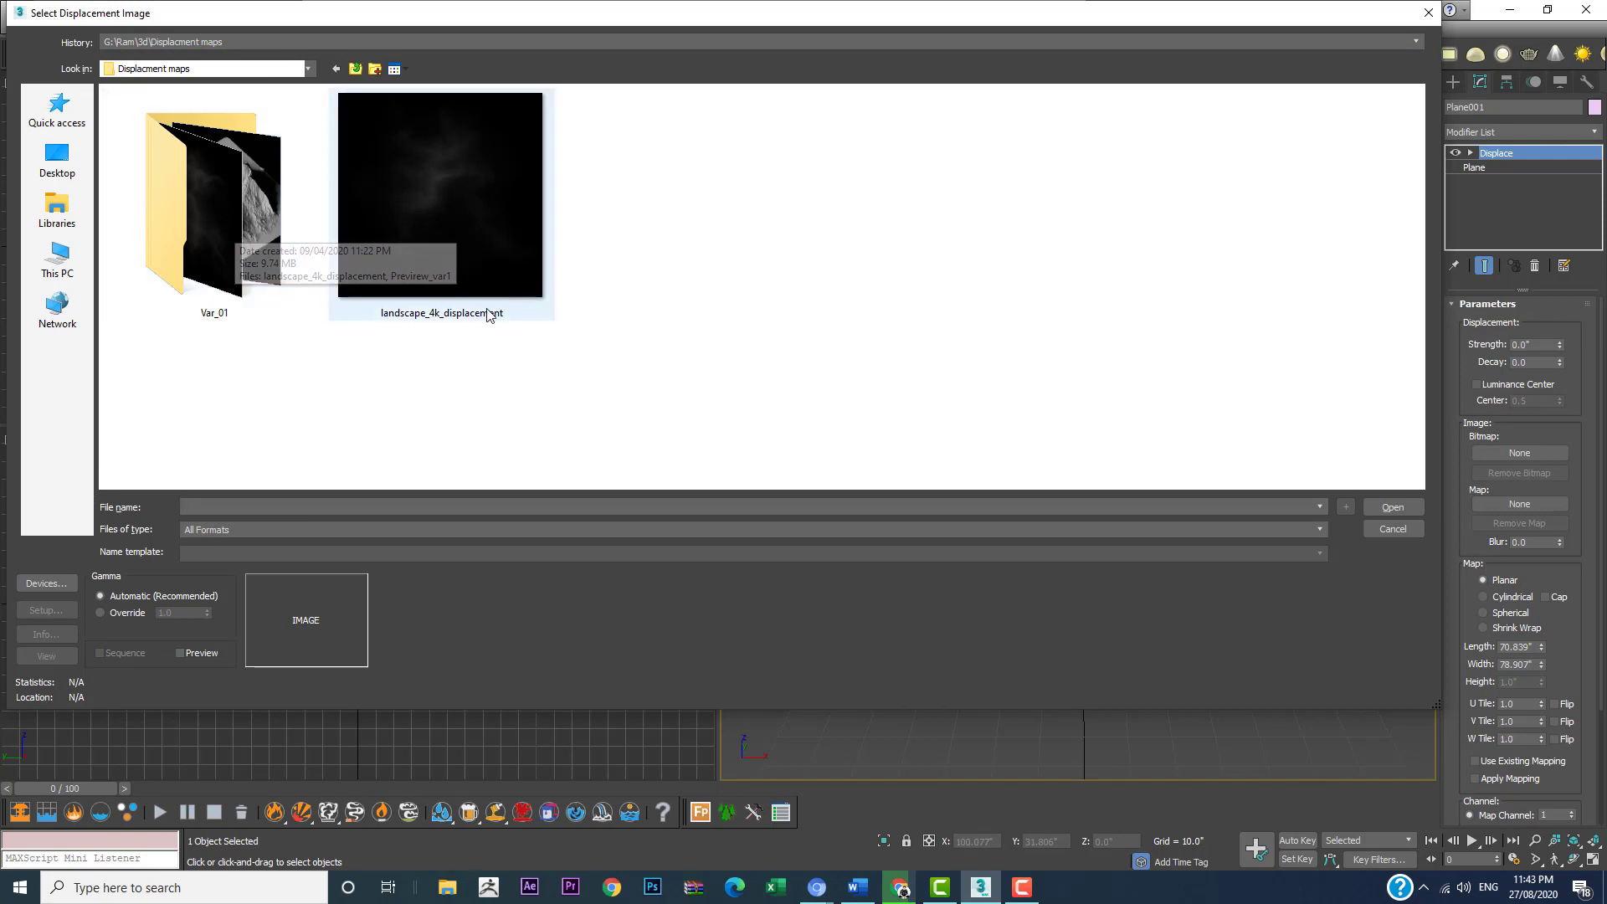
double_click(223, 224)
click(210, 216)
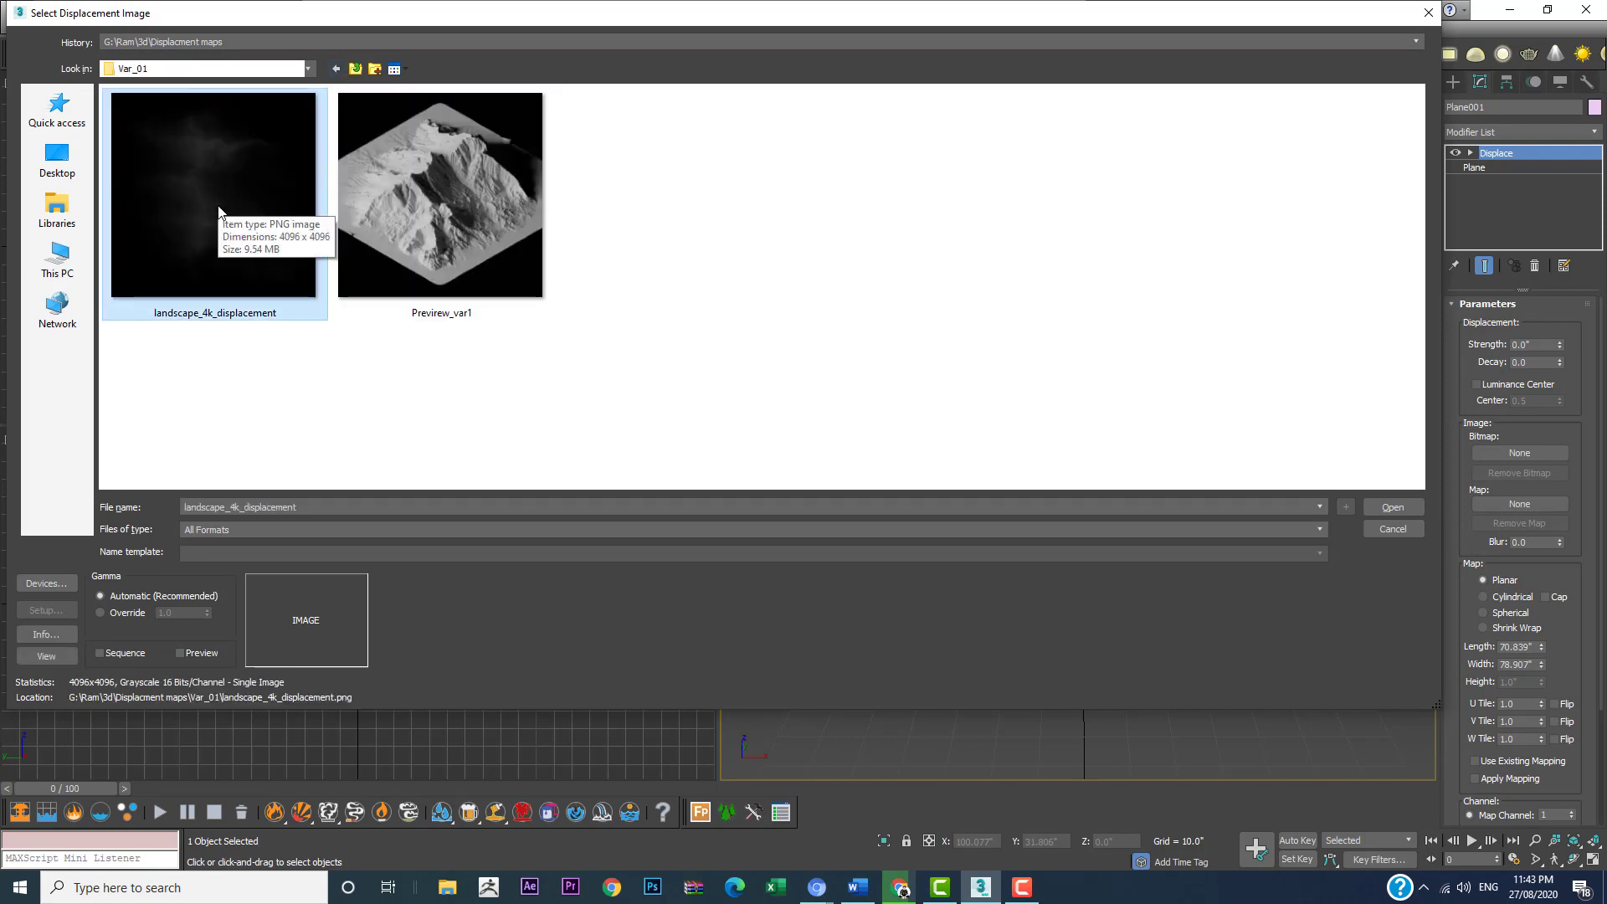
double_click(218, 210)
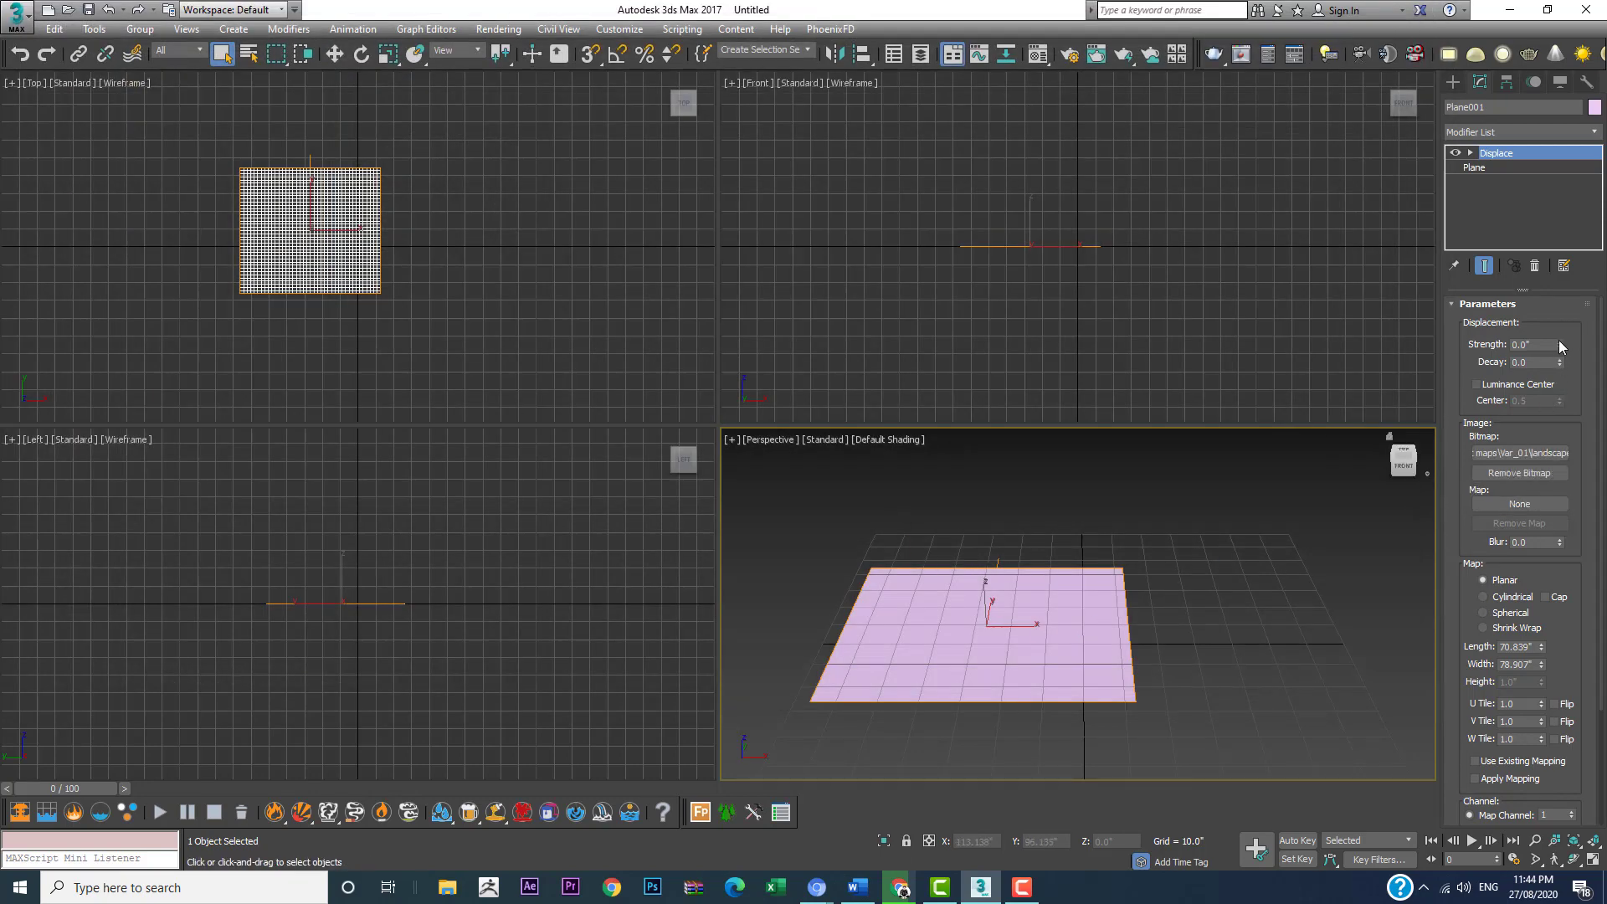
Step: Raise the Displace strength to about 122.5" to form the mountain on the plane
drag(1560, 345, 1480, 717)
drag(1460, 498, 1473, 243)
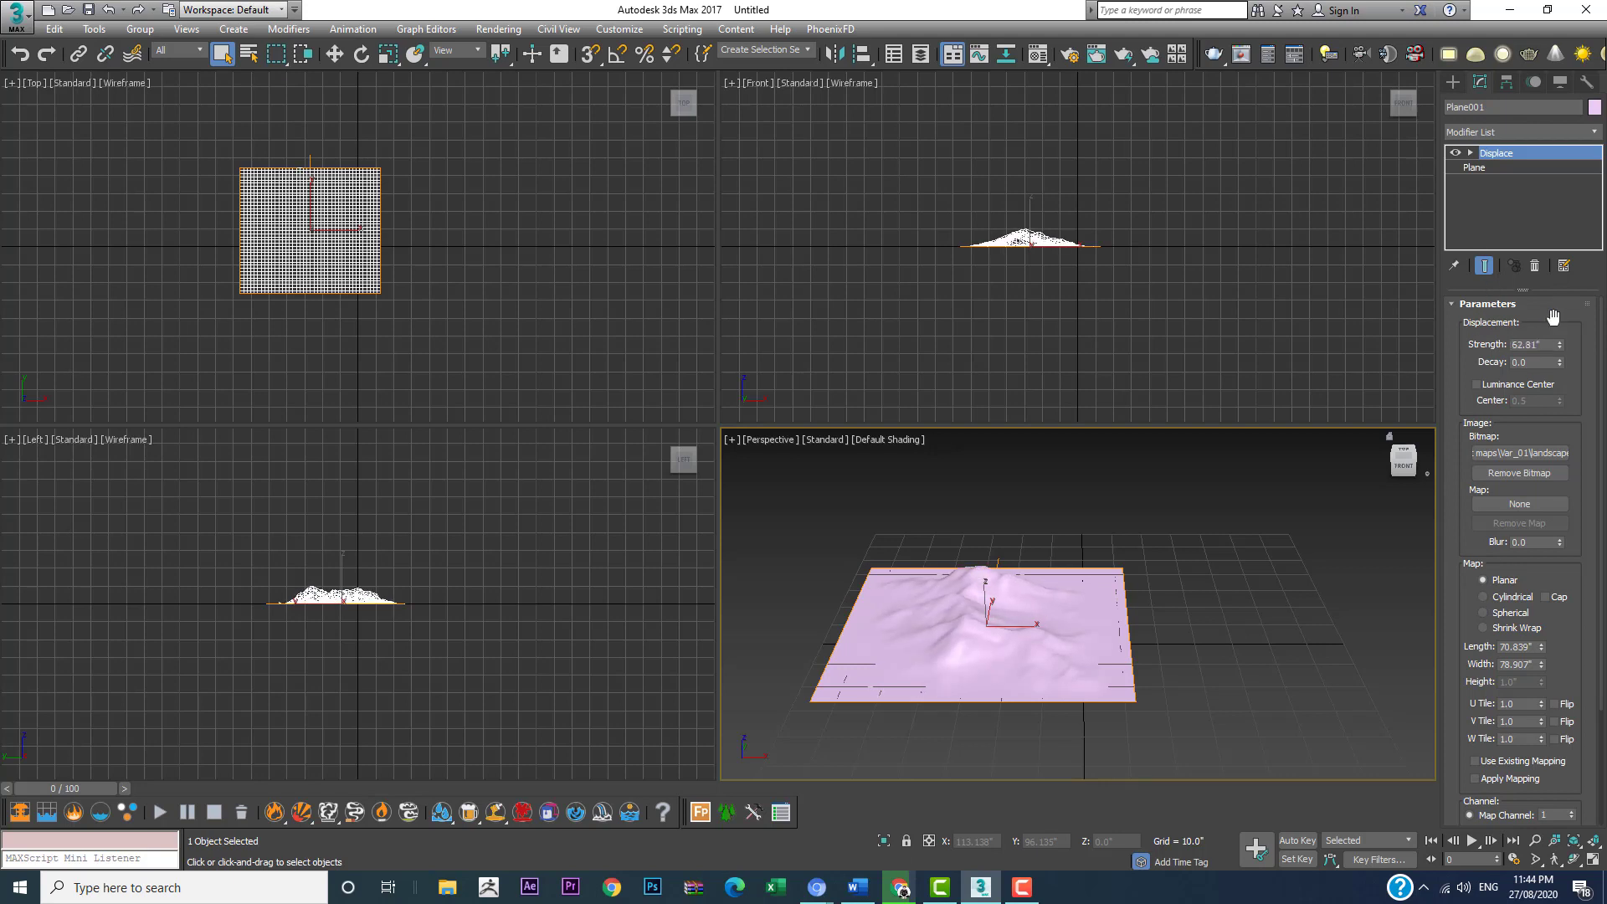
drag(1559, 344, 1555, 243)
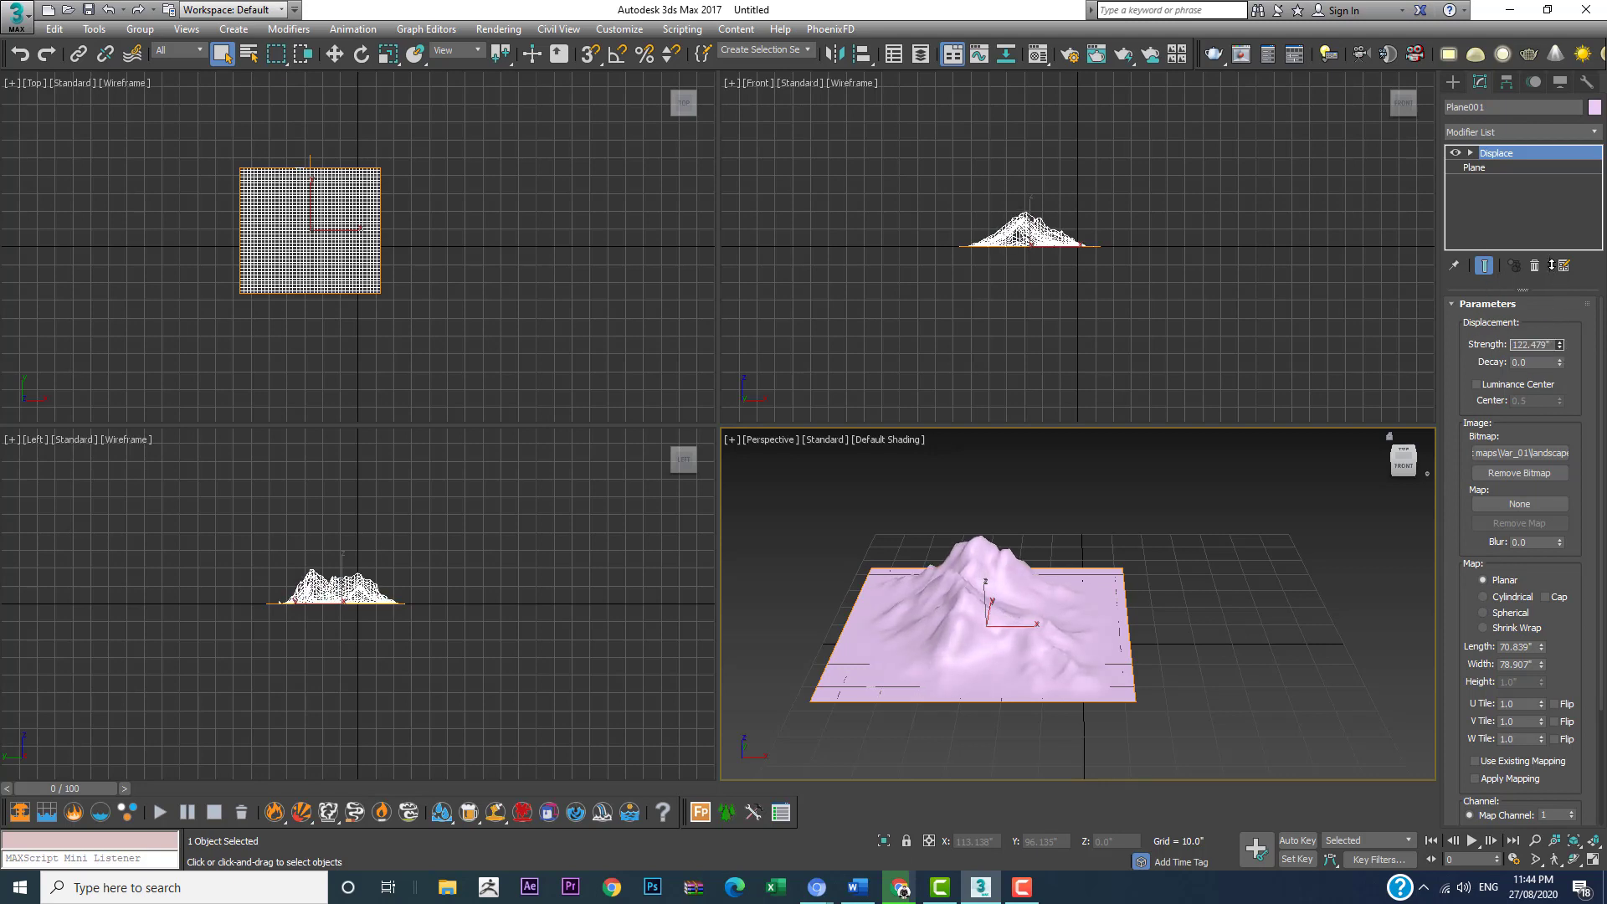
Step: Turn on edged faces in the Perspective viewport and maximize it to inspect the mountain
key(F4)
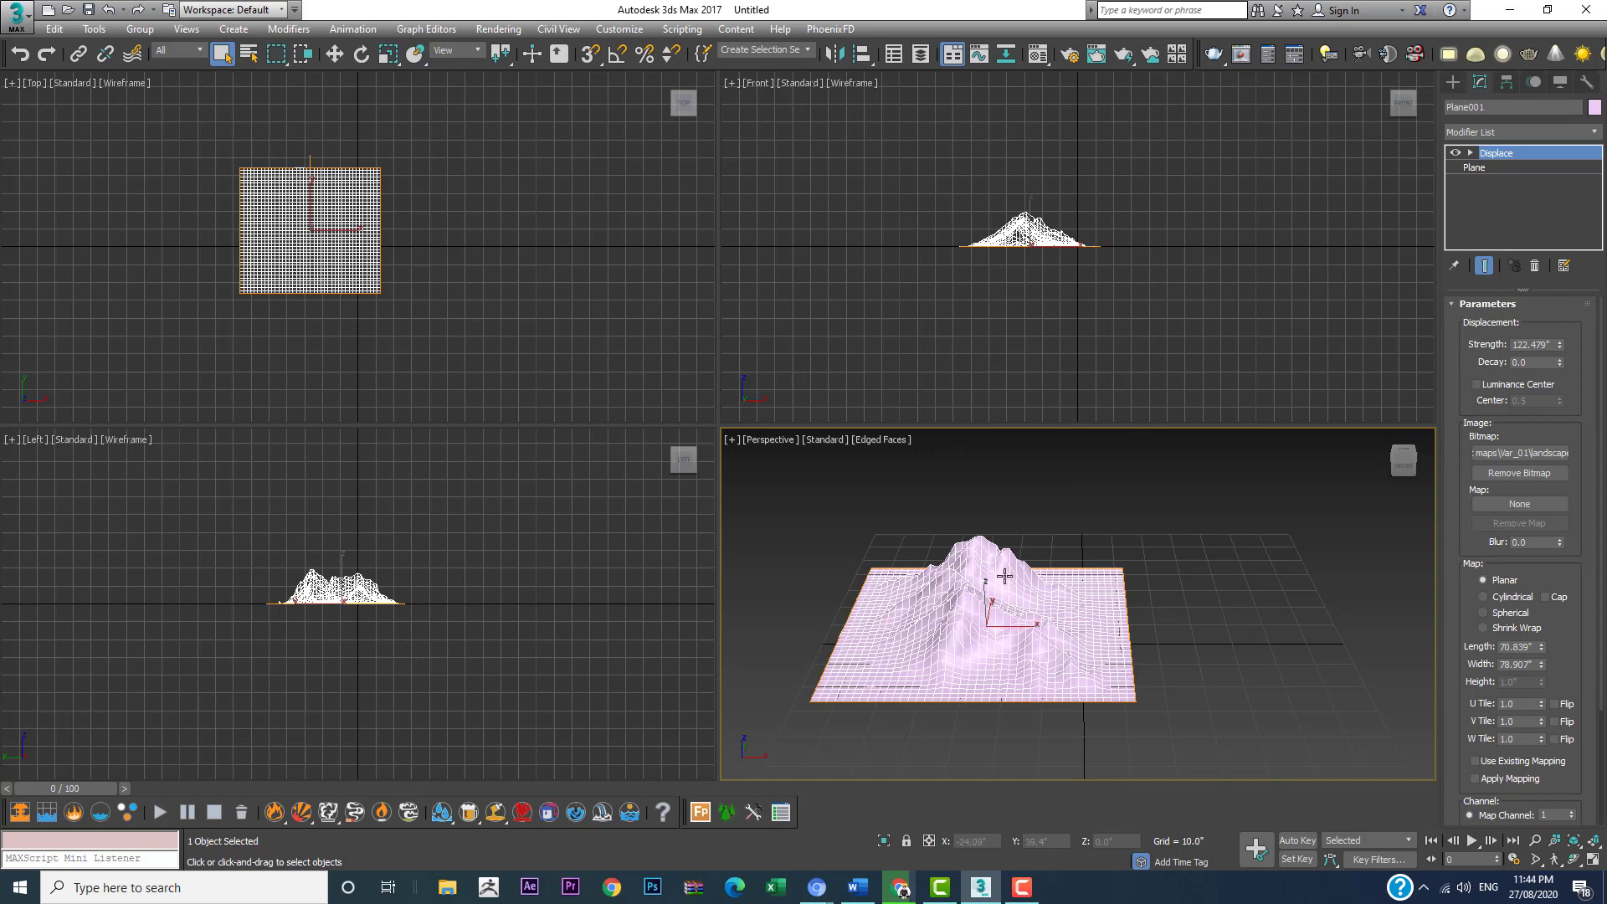
scroll(1005, 576, up, 4)
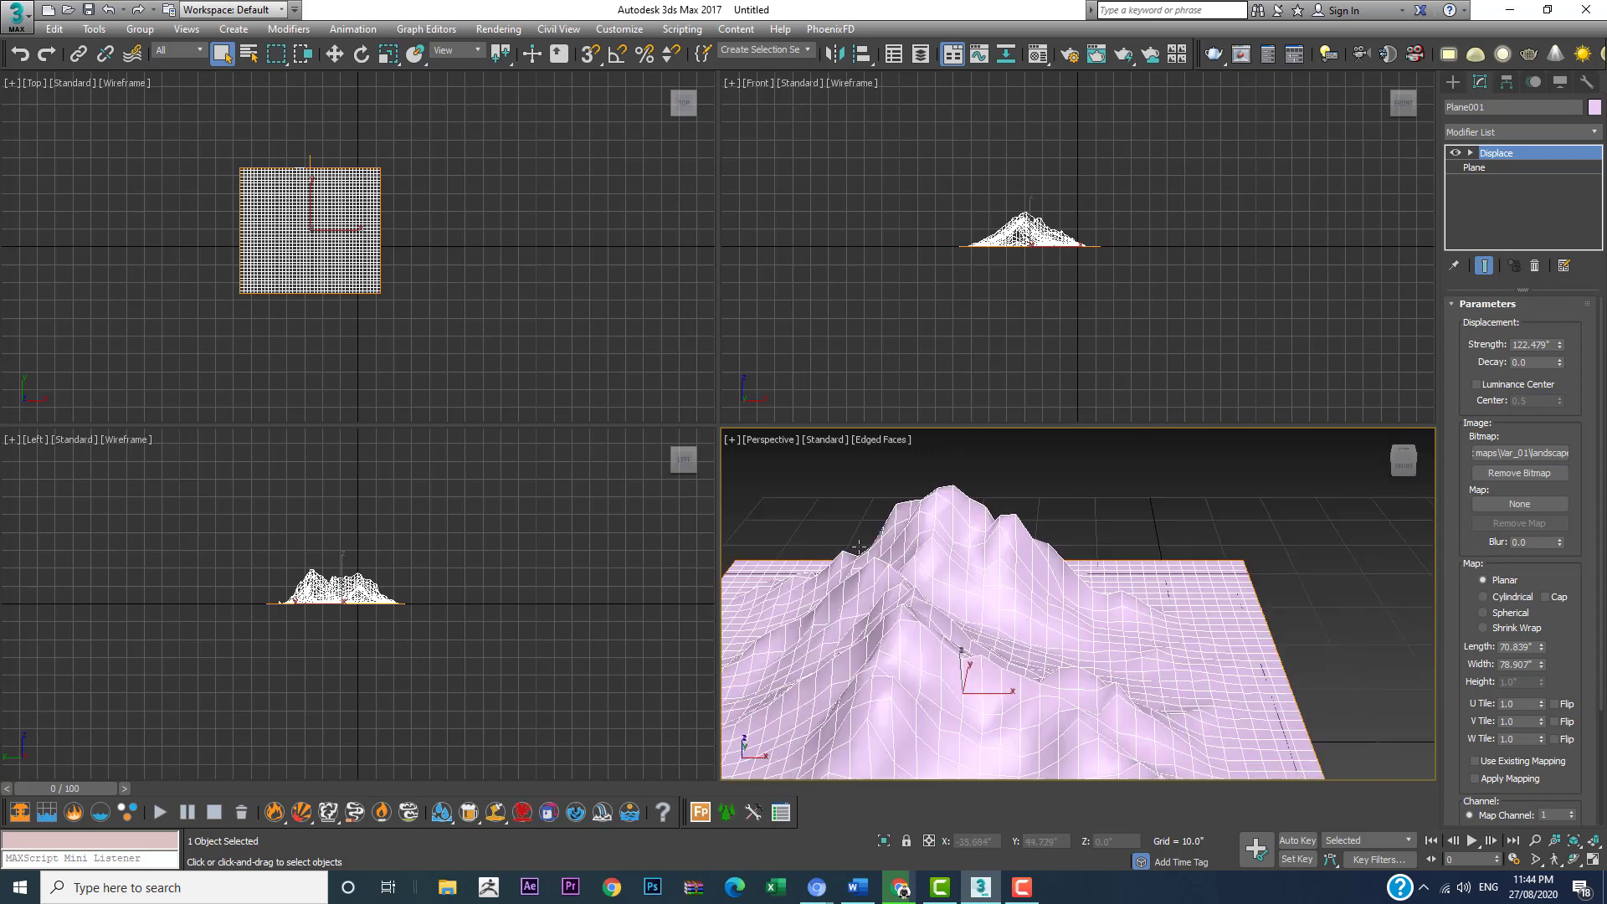
middle_drag(1240, 611, 1282, 564)
key(alt+w)
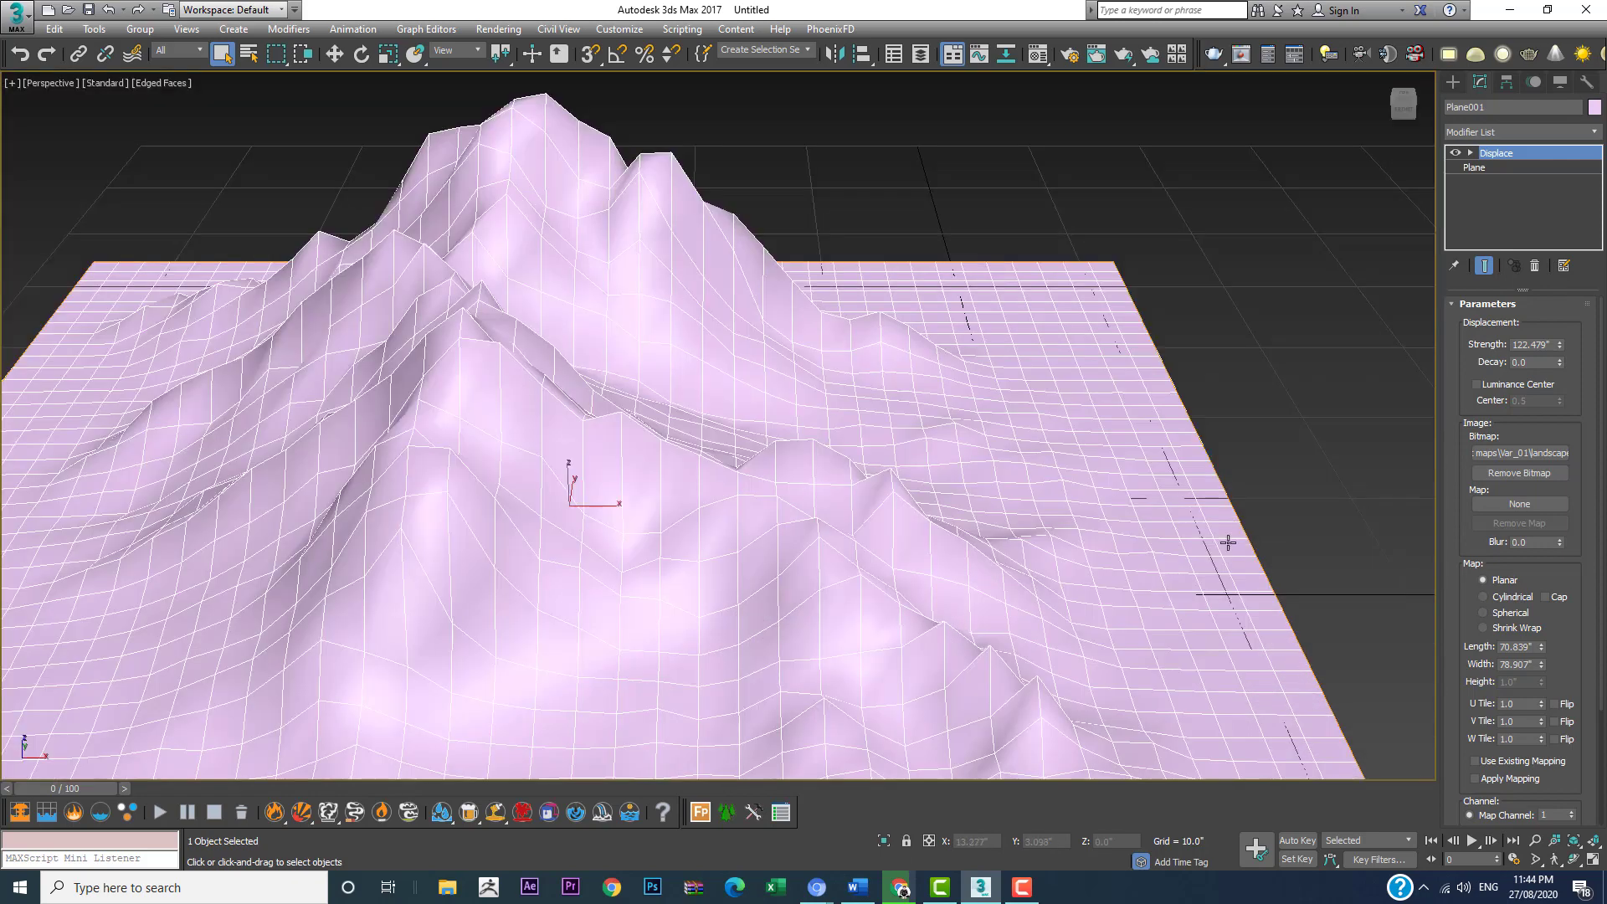
alt+middle_drag(1129, 503, 1199, 501)
scroll(1187, 483, down, 3)
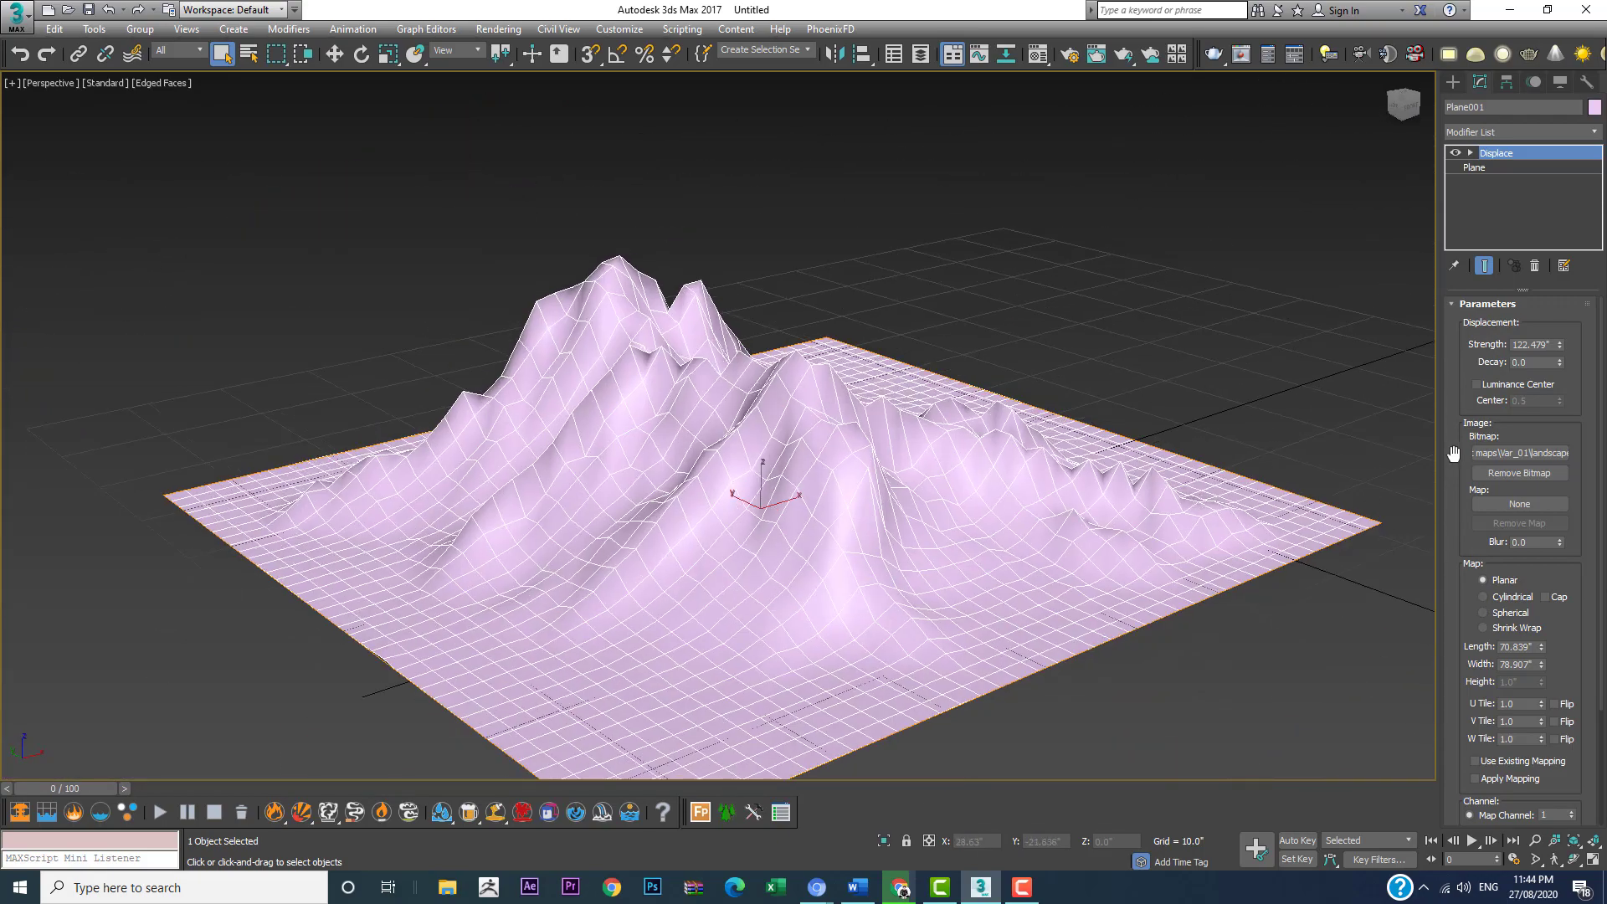
Step: Increase the Displace strength to about 184.9" to make the mountain taller
drag(1562, 346, 1557, 312)
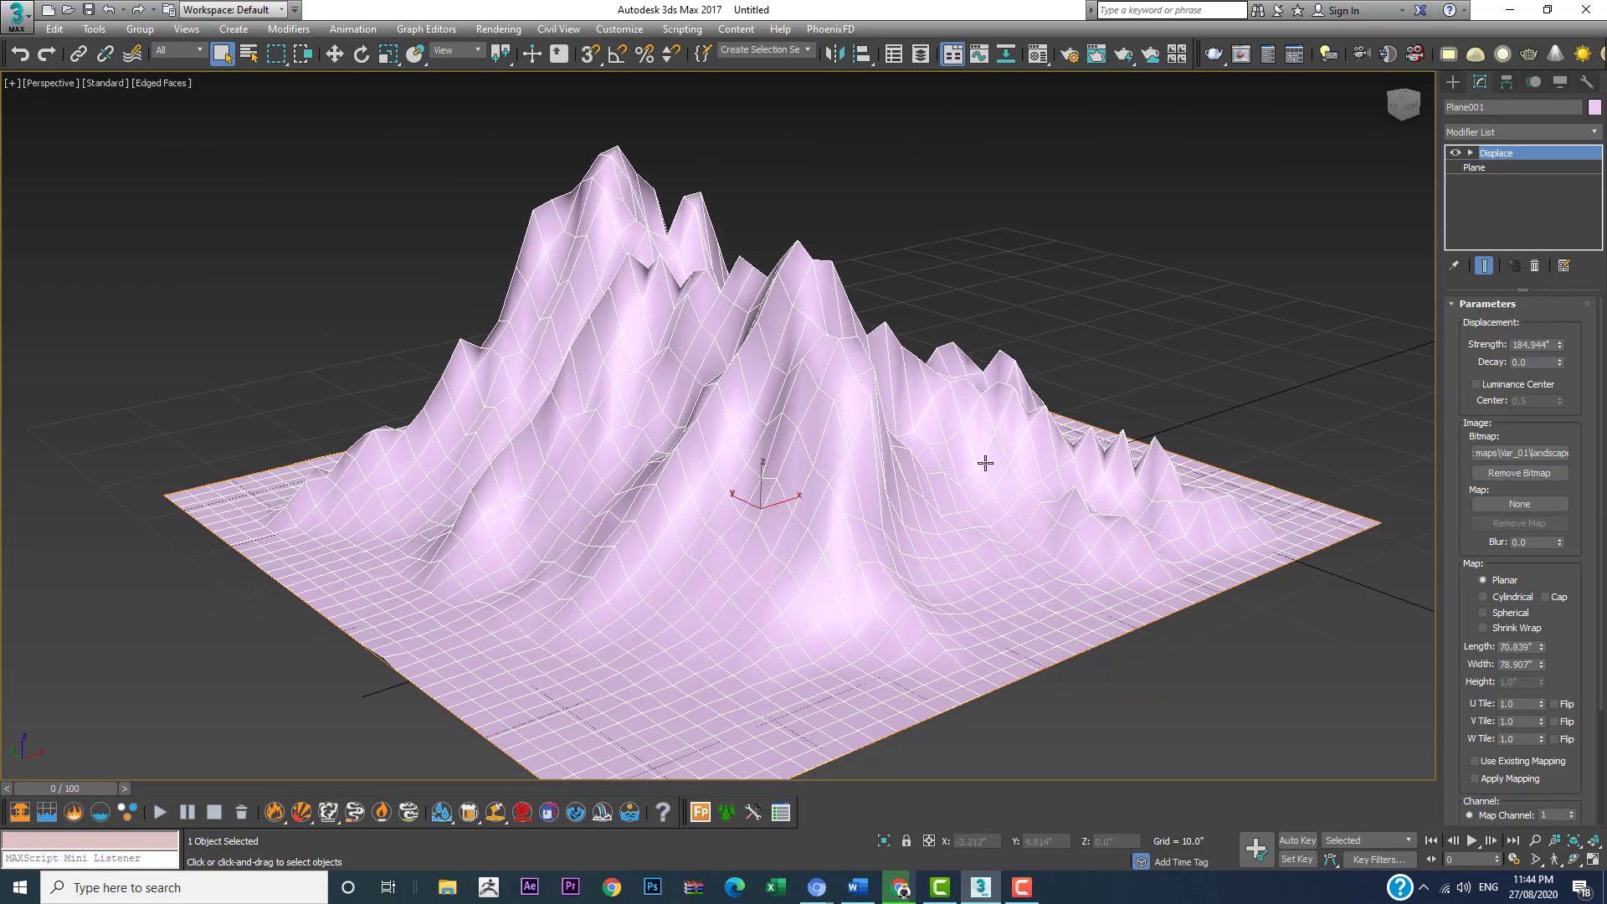
alt+middle_drag(983, 460, 804, 455)
scroll(732, 455, down, 5)
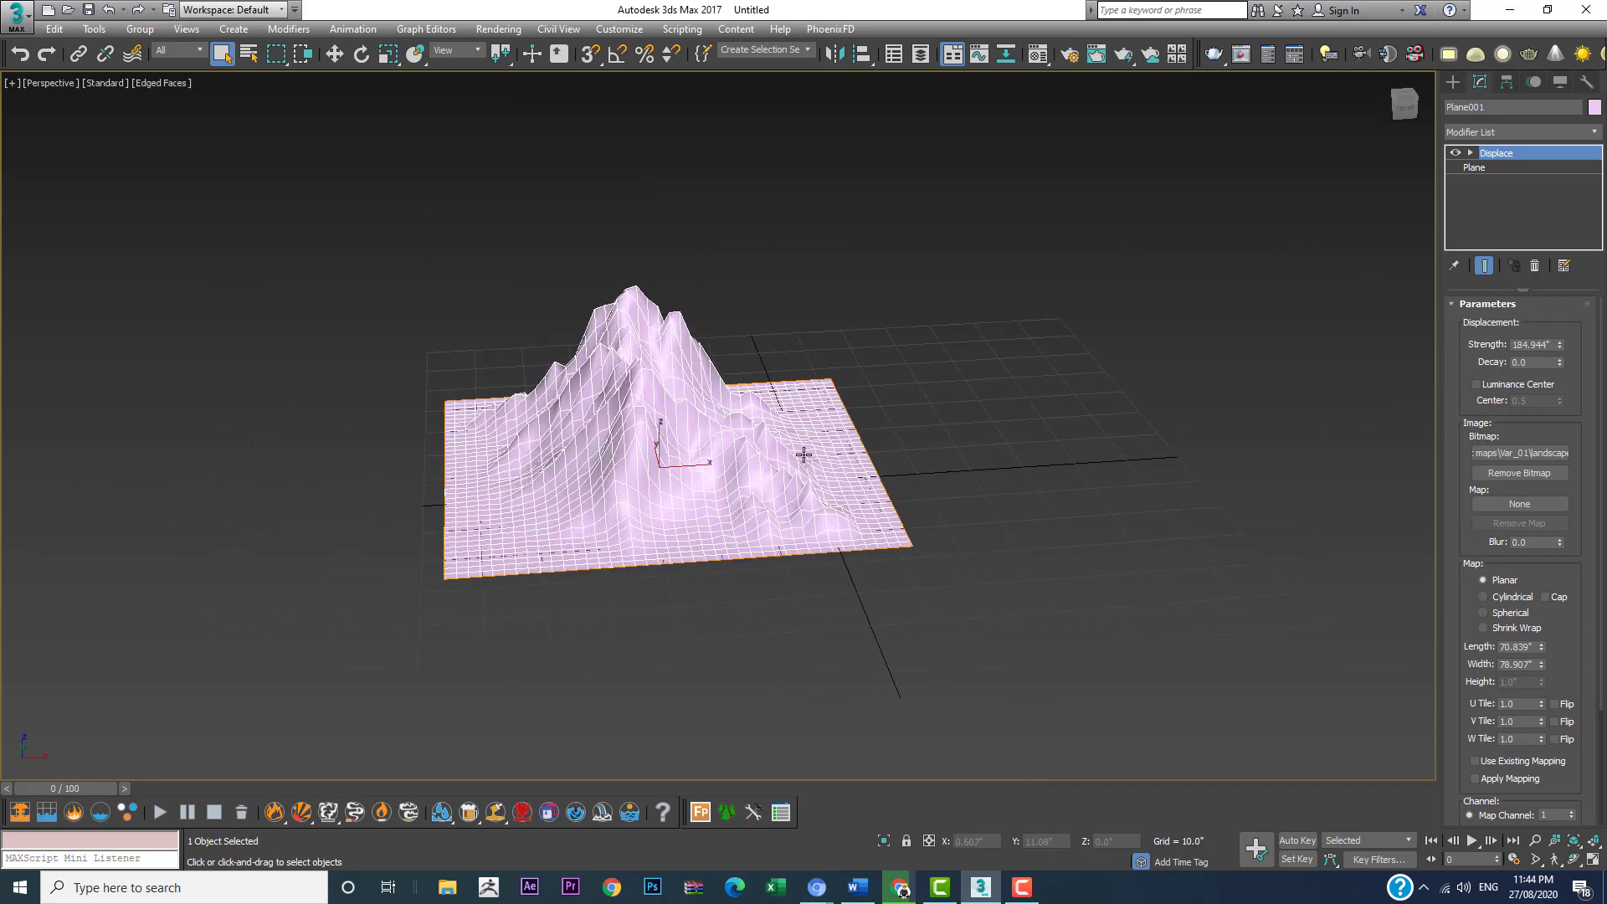
Step: Show safe frames in the Perspective viewport and frame the mountain low within them
click(49, 84)
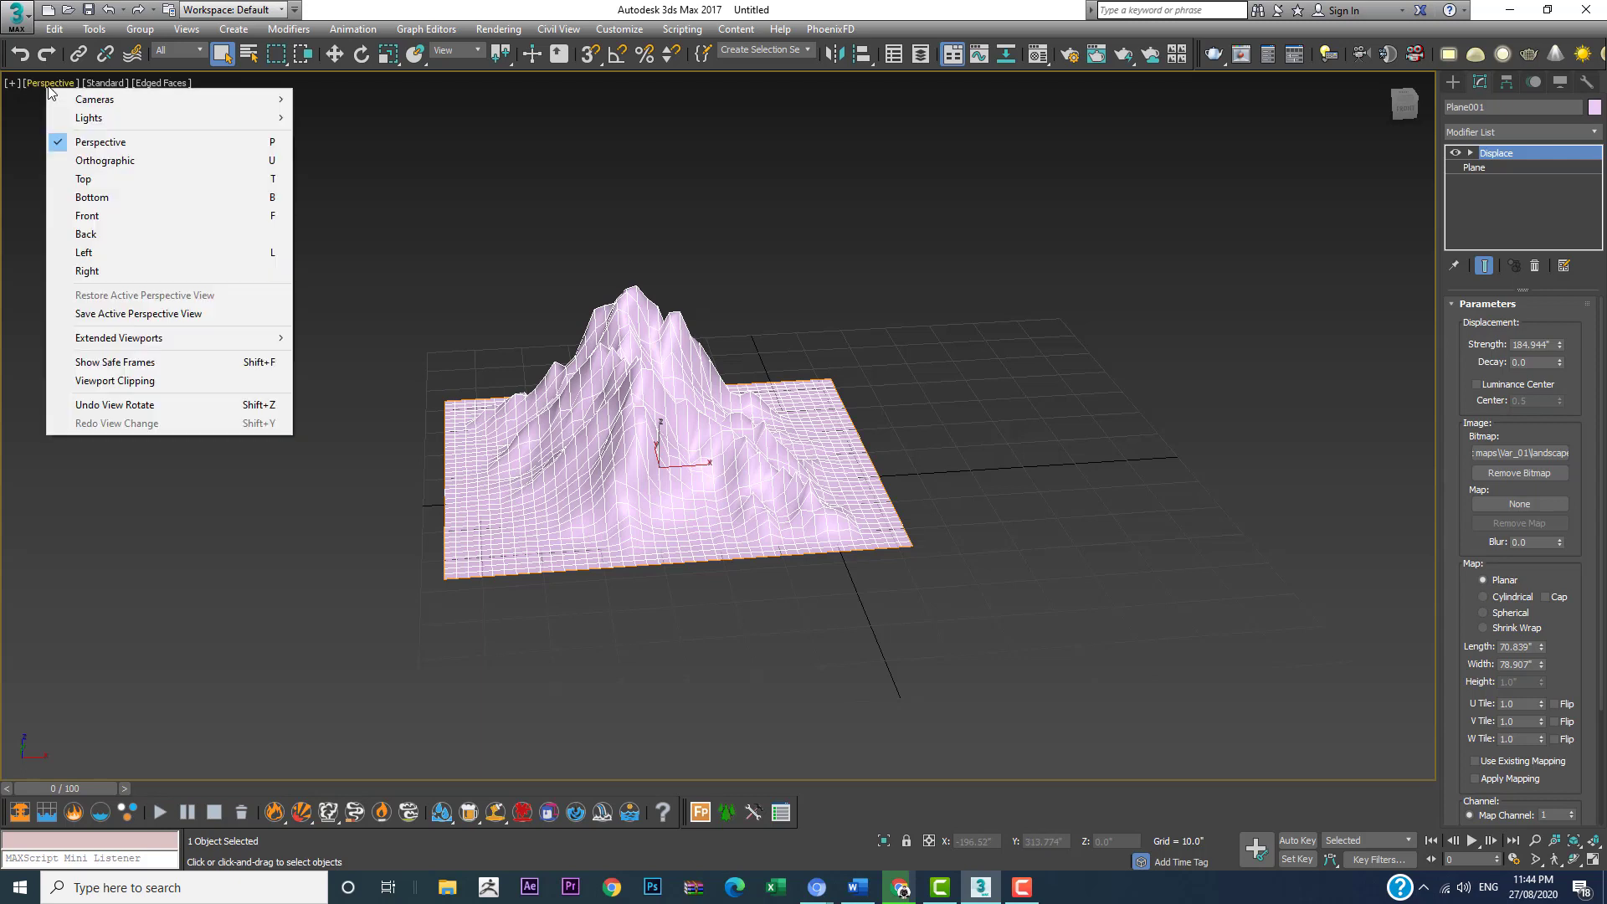
click(112, 362)
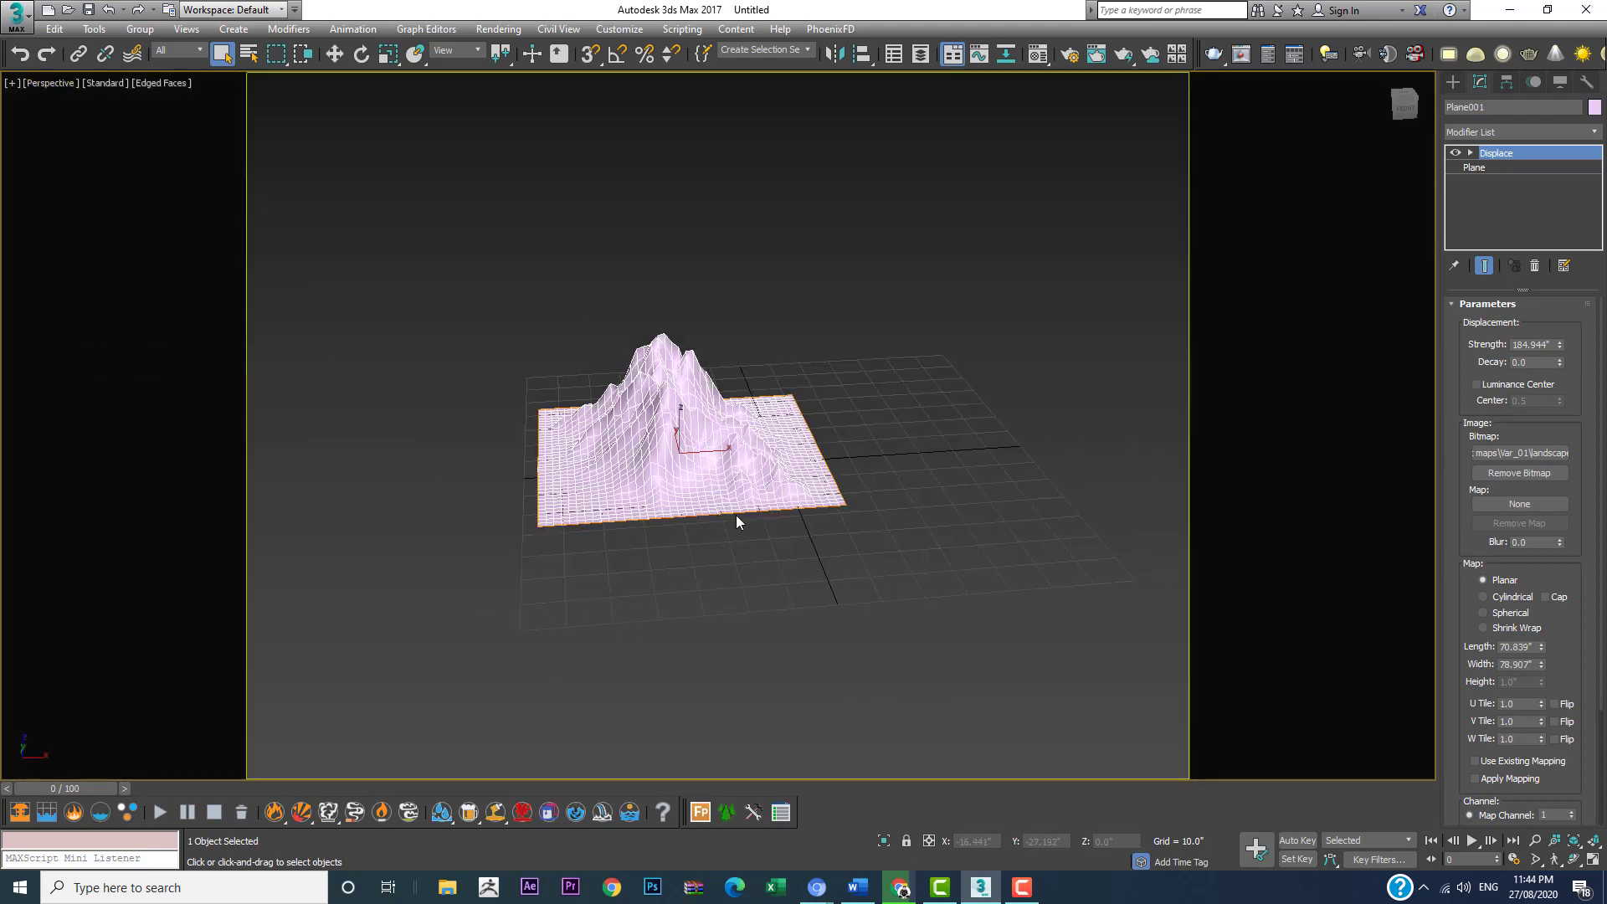
alt+middle_drag(736, 524, 447, 461)
alt+middle_drag(576, 500, 733, 592)
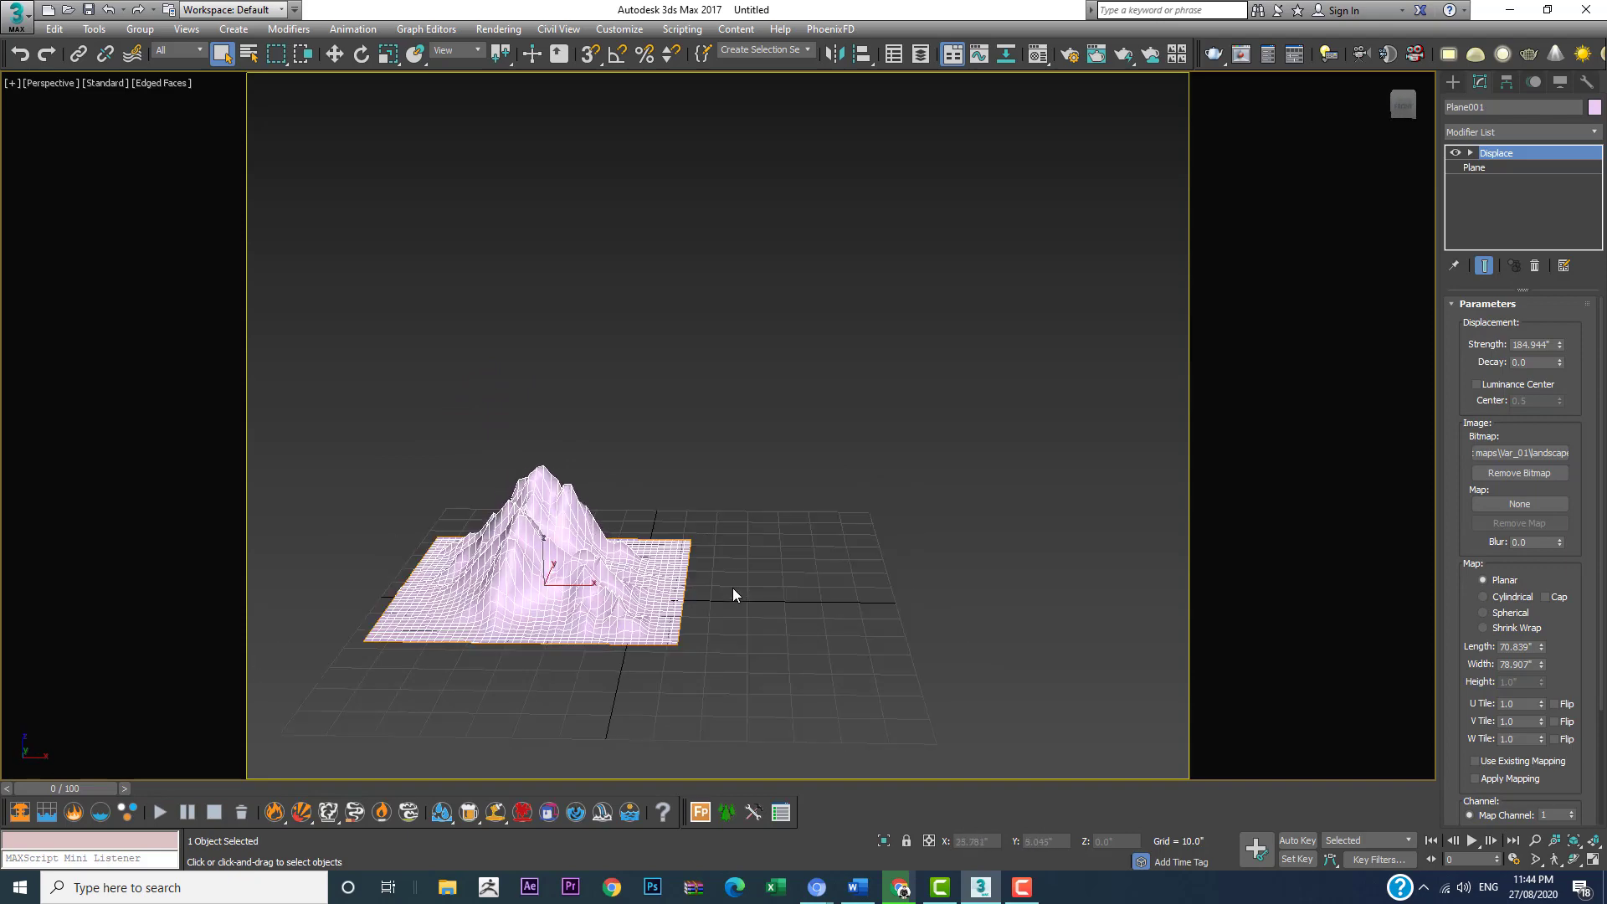
Step: Clone the mountain plane along the X axis as one Copy beside the original, at about X 50.5"
key(w)
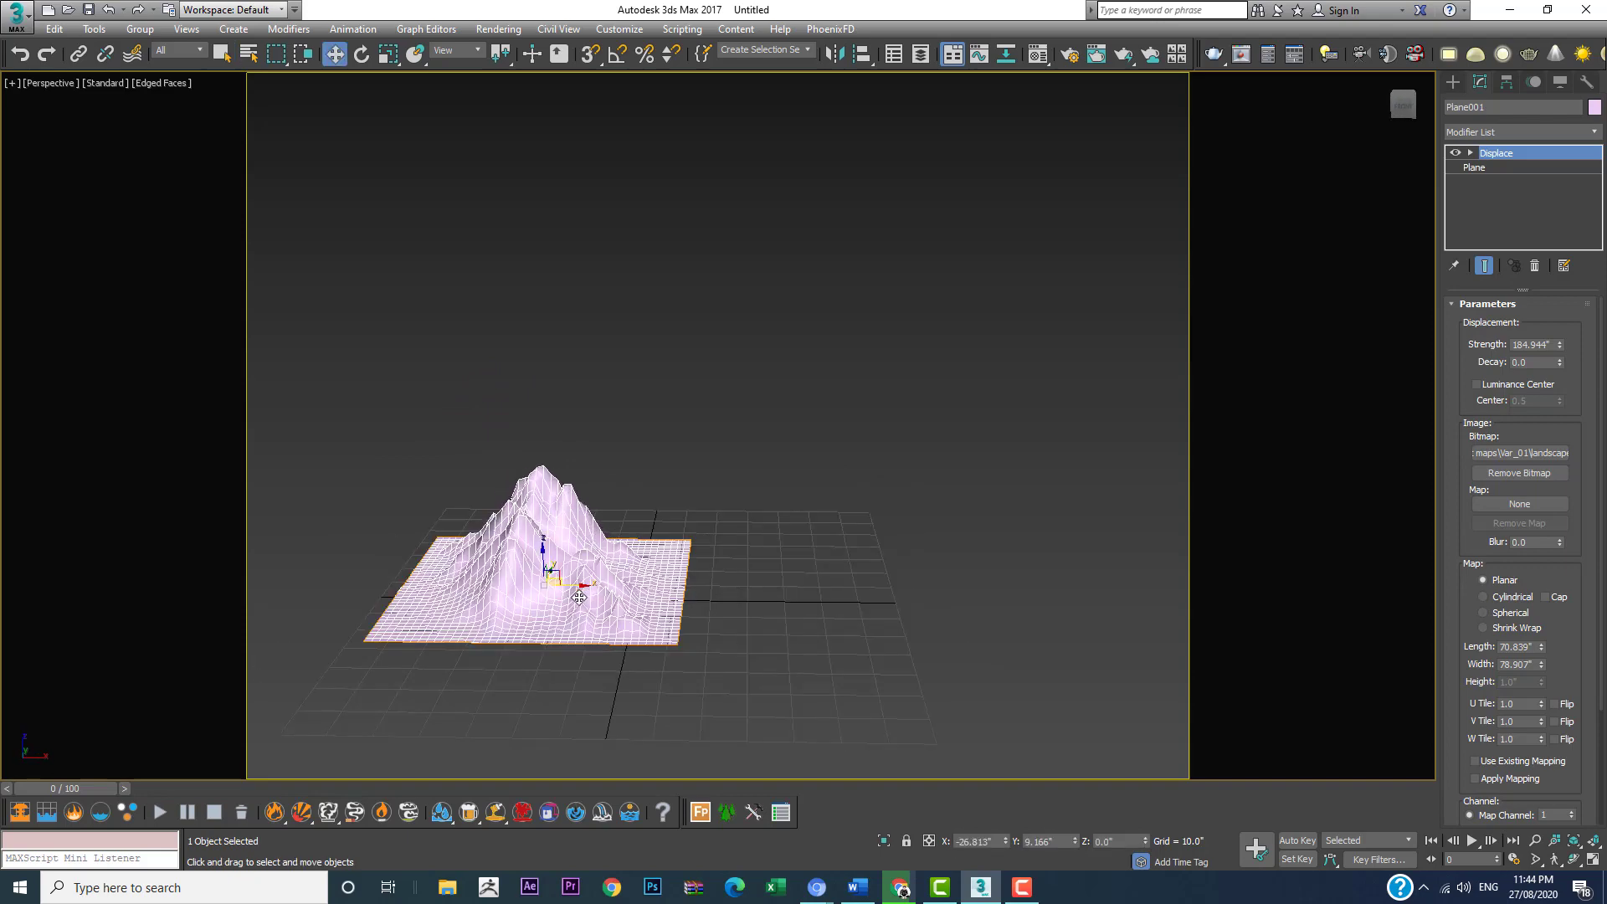
shift+drag(571, 590, 851, 580)
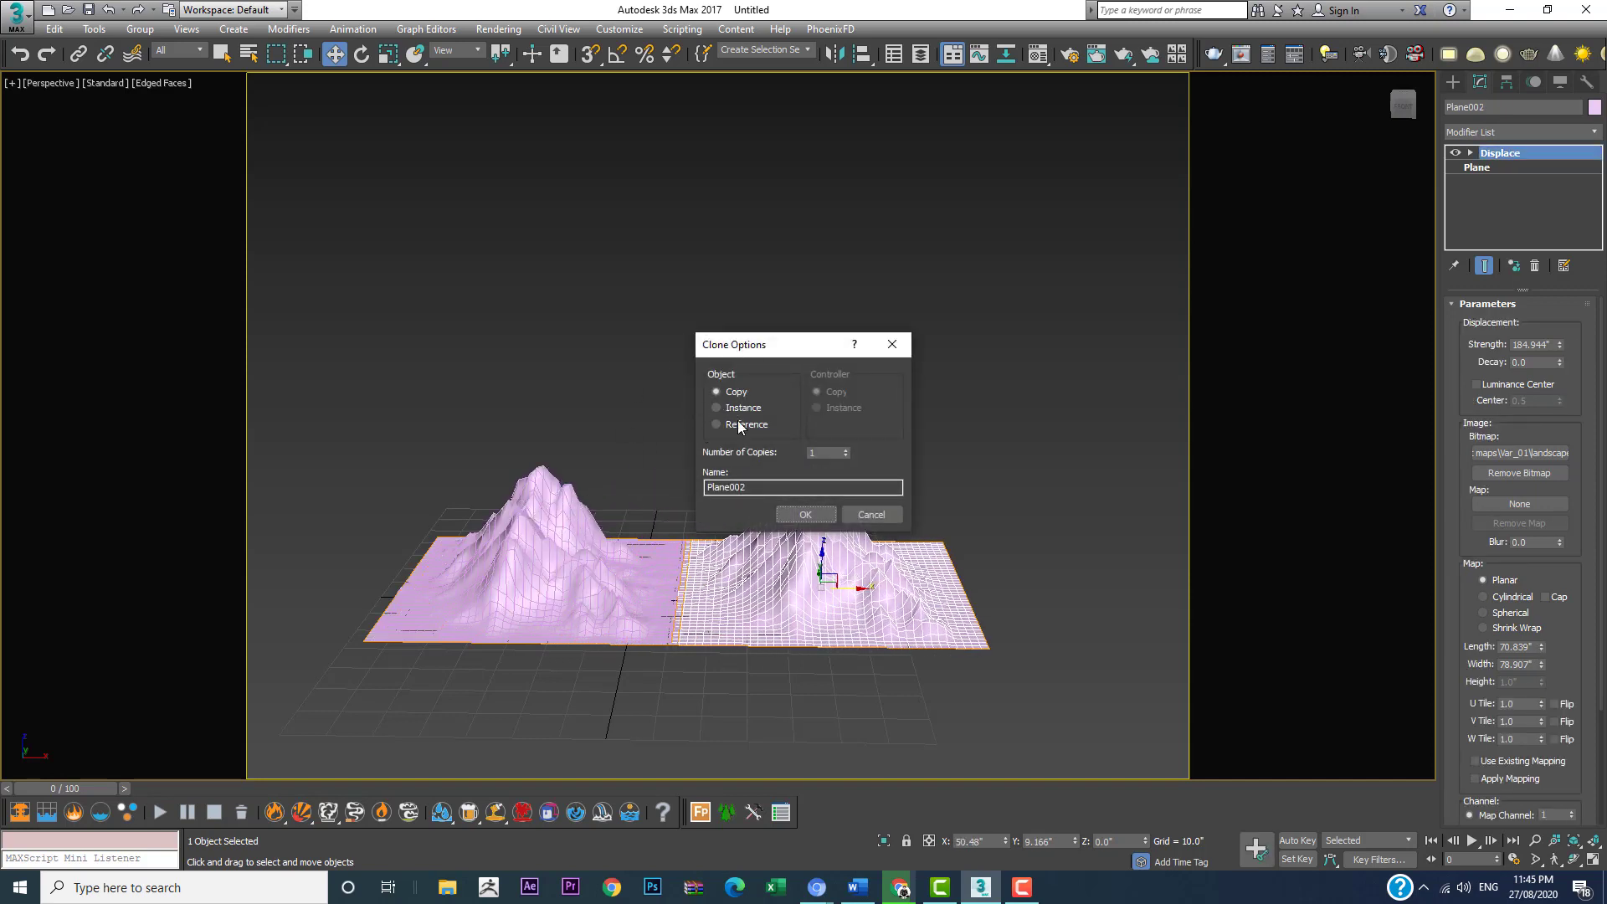
click(807, 515)
click(807, 515)
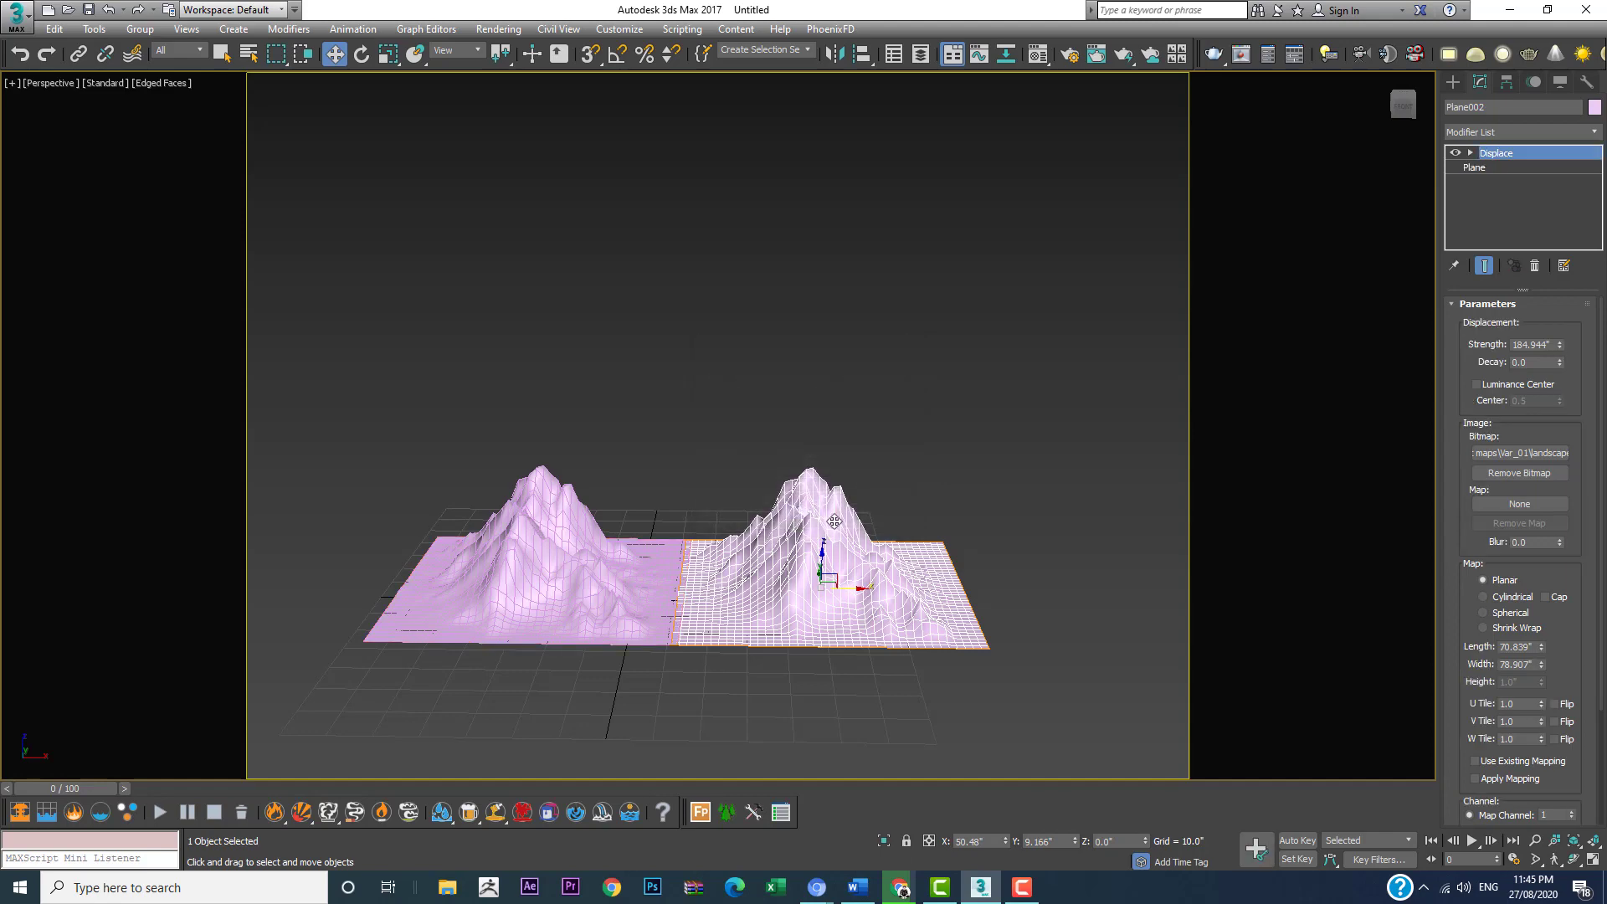
Step: Remove the displacement bitmap from the copied plane's Displace modifier
mouse_move(919, 514)
alt+middle_down()
mouse_move(848, 526)
mouse_move(940, 499)
mouse_move(862, 516)
alt+middle_up()
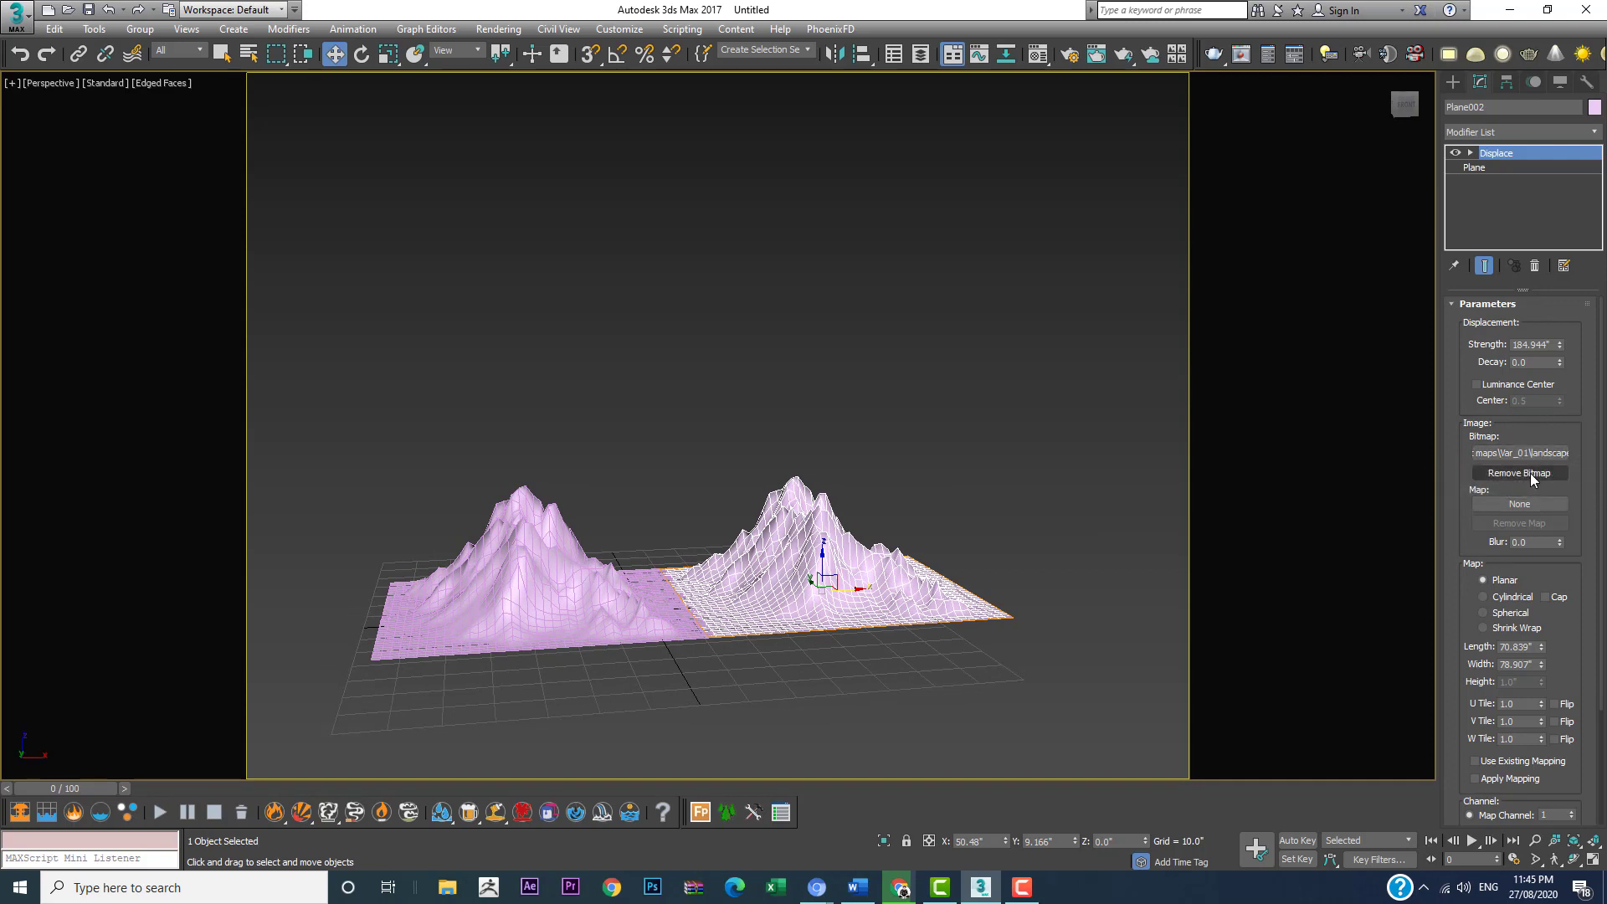
click(1530, 474)
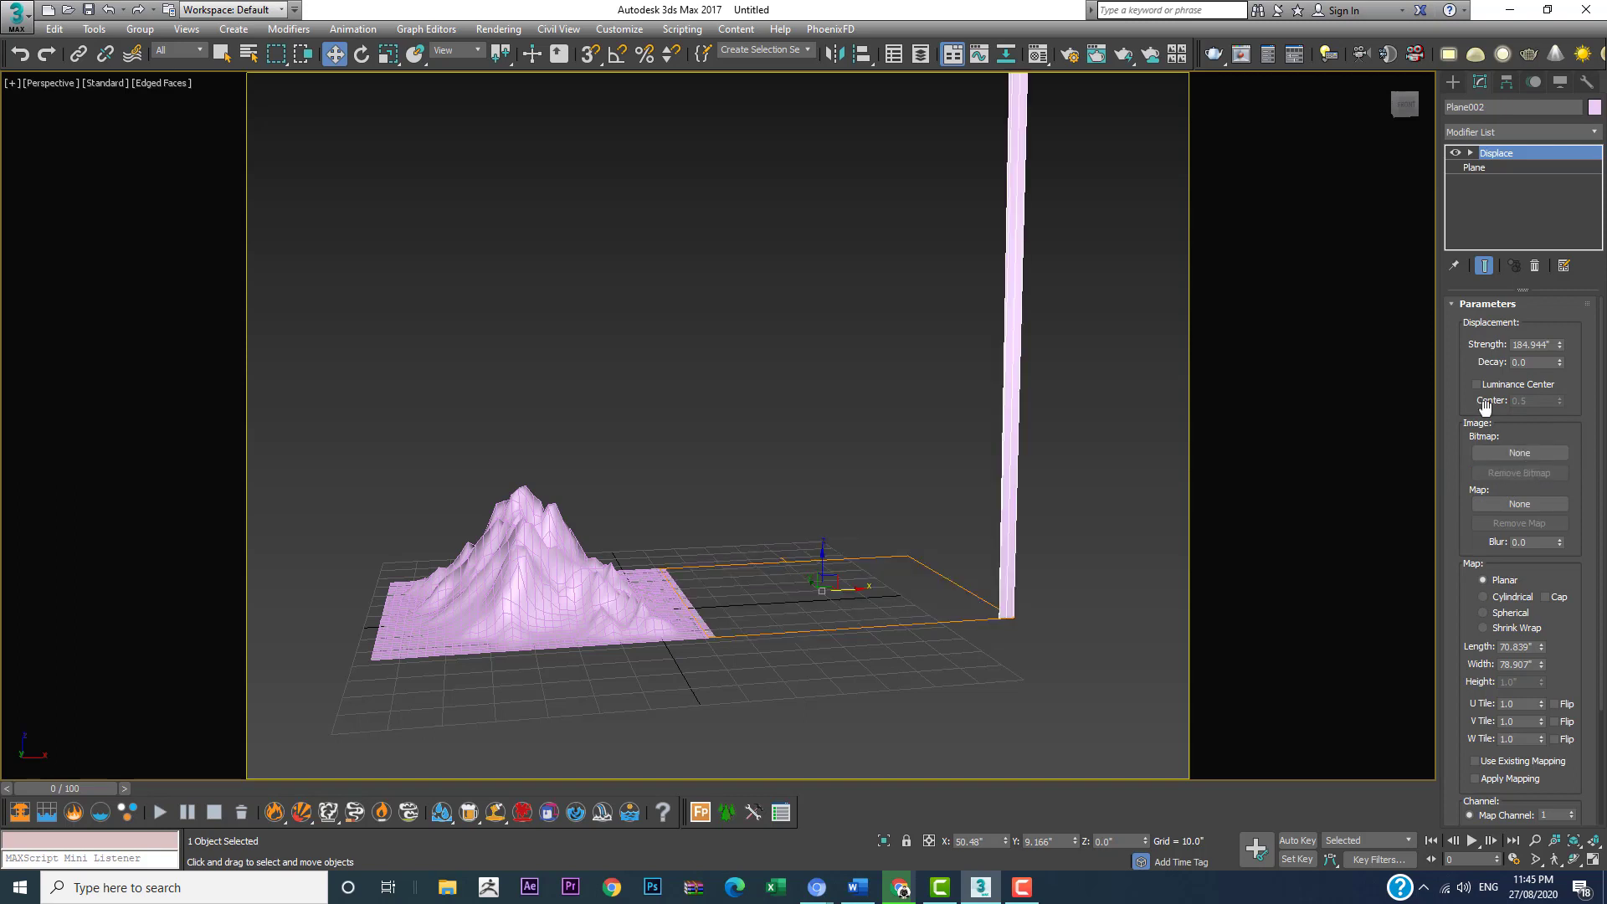
scroll(963, 380, down, 4)
scroll(957, 327, up, 6)
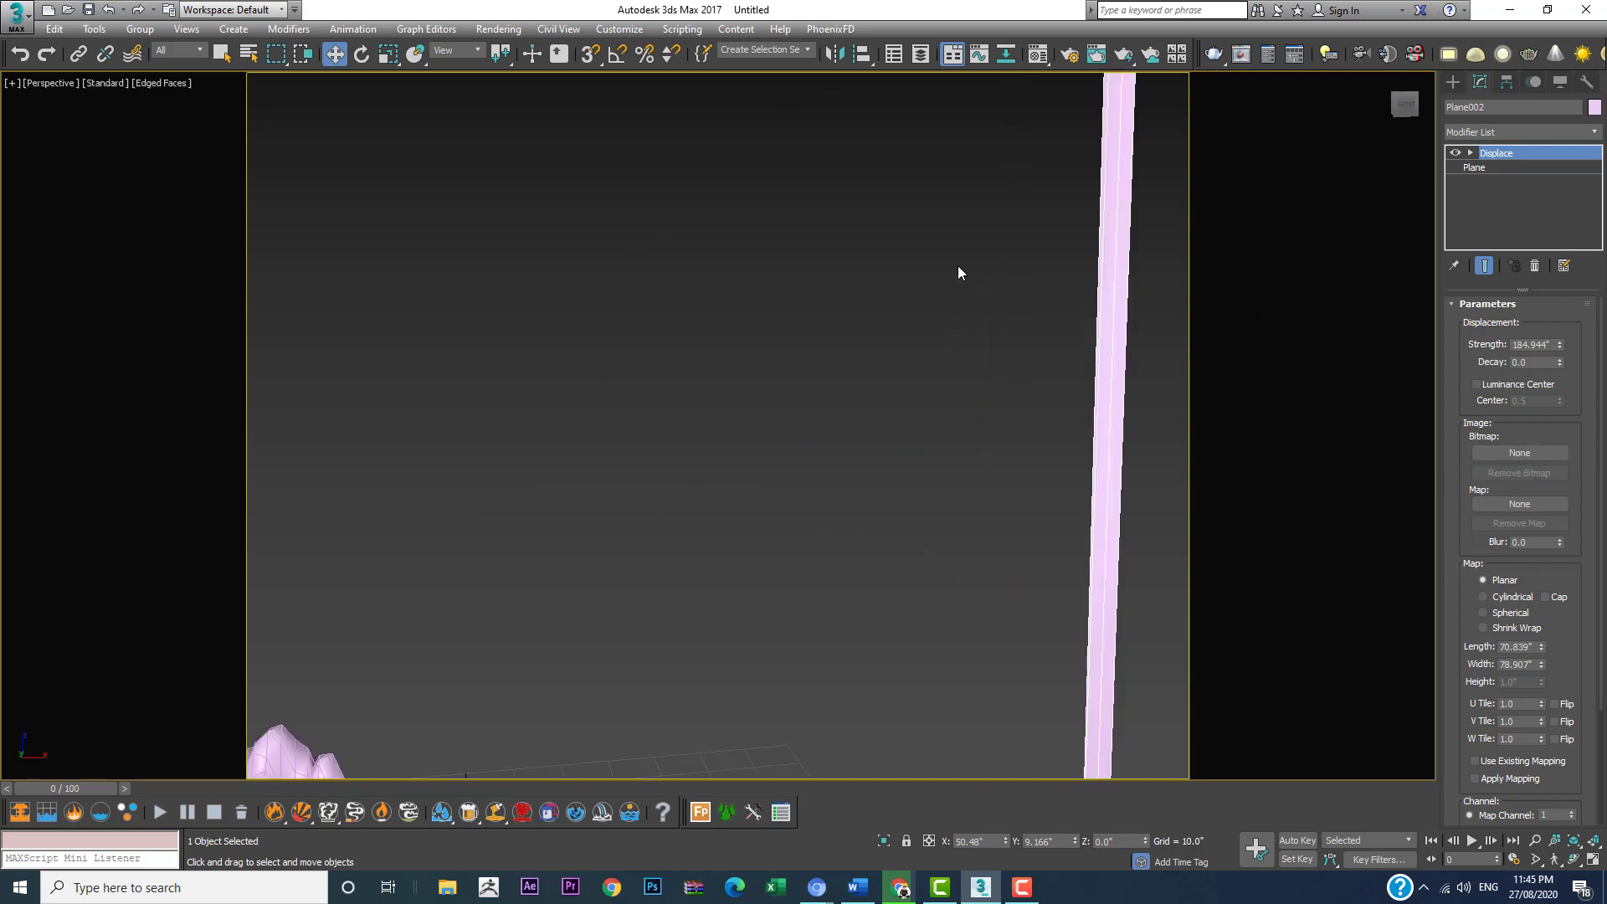
Step: Undo the removal of the displacement bitmap from the copied plane
scroll(957, 259, down, 8)
scroll(956, 168, up, 8)
scroll(1036, 334, down, 5)
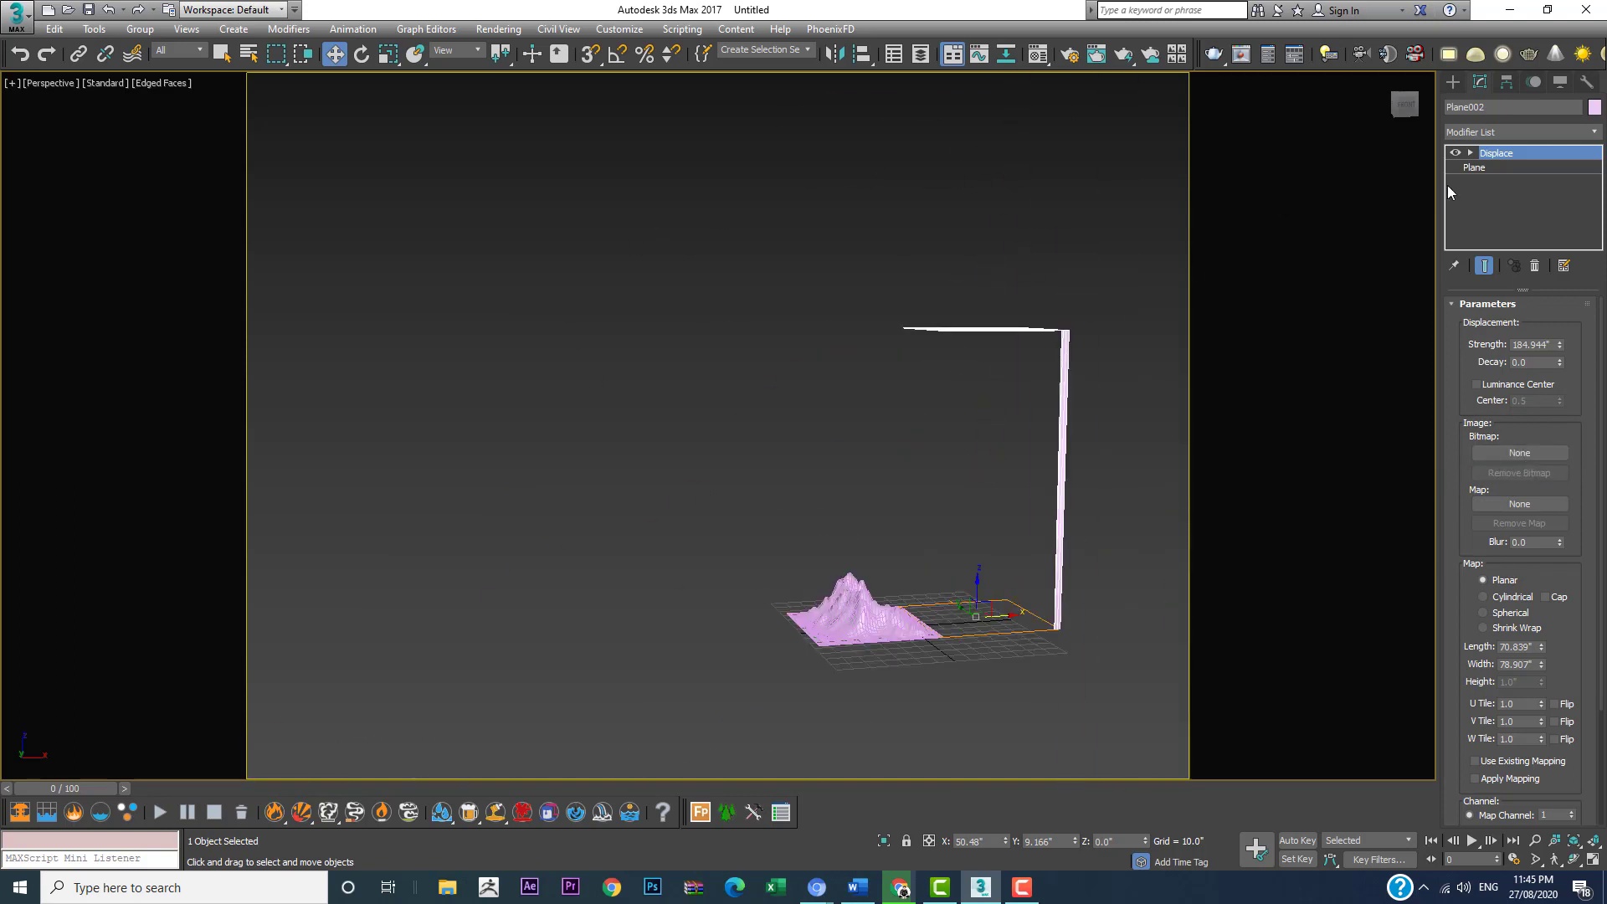
click(977, 499)
scroll(954, 544, up, 4)
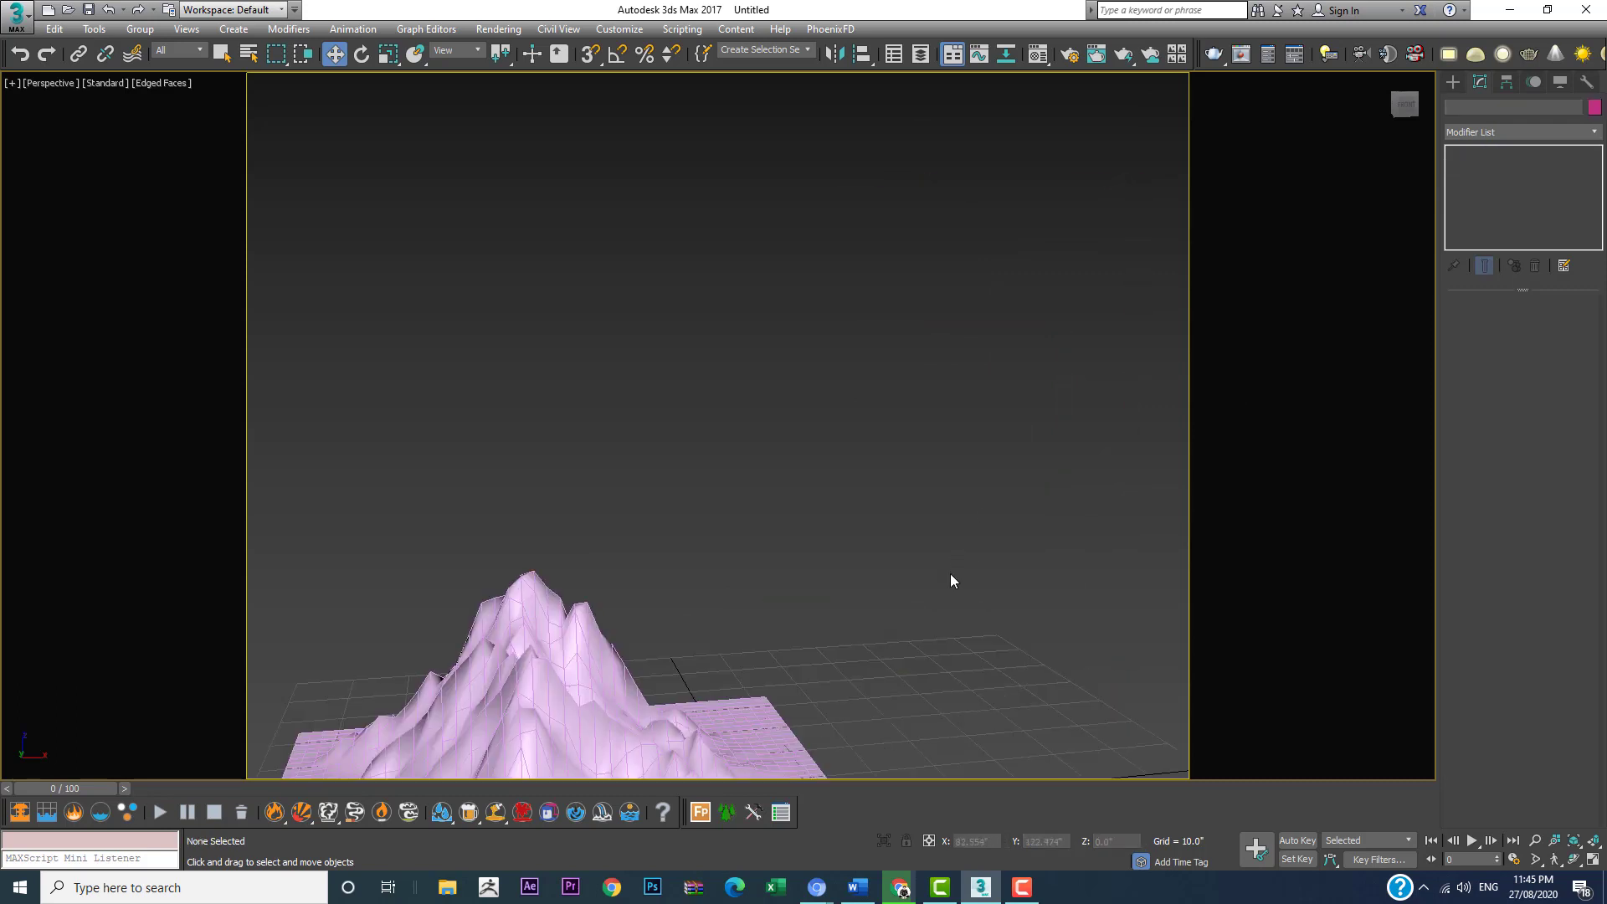
scroll(951, 575, down, 3)
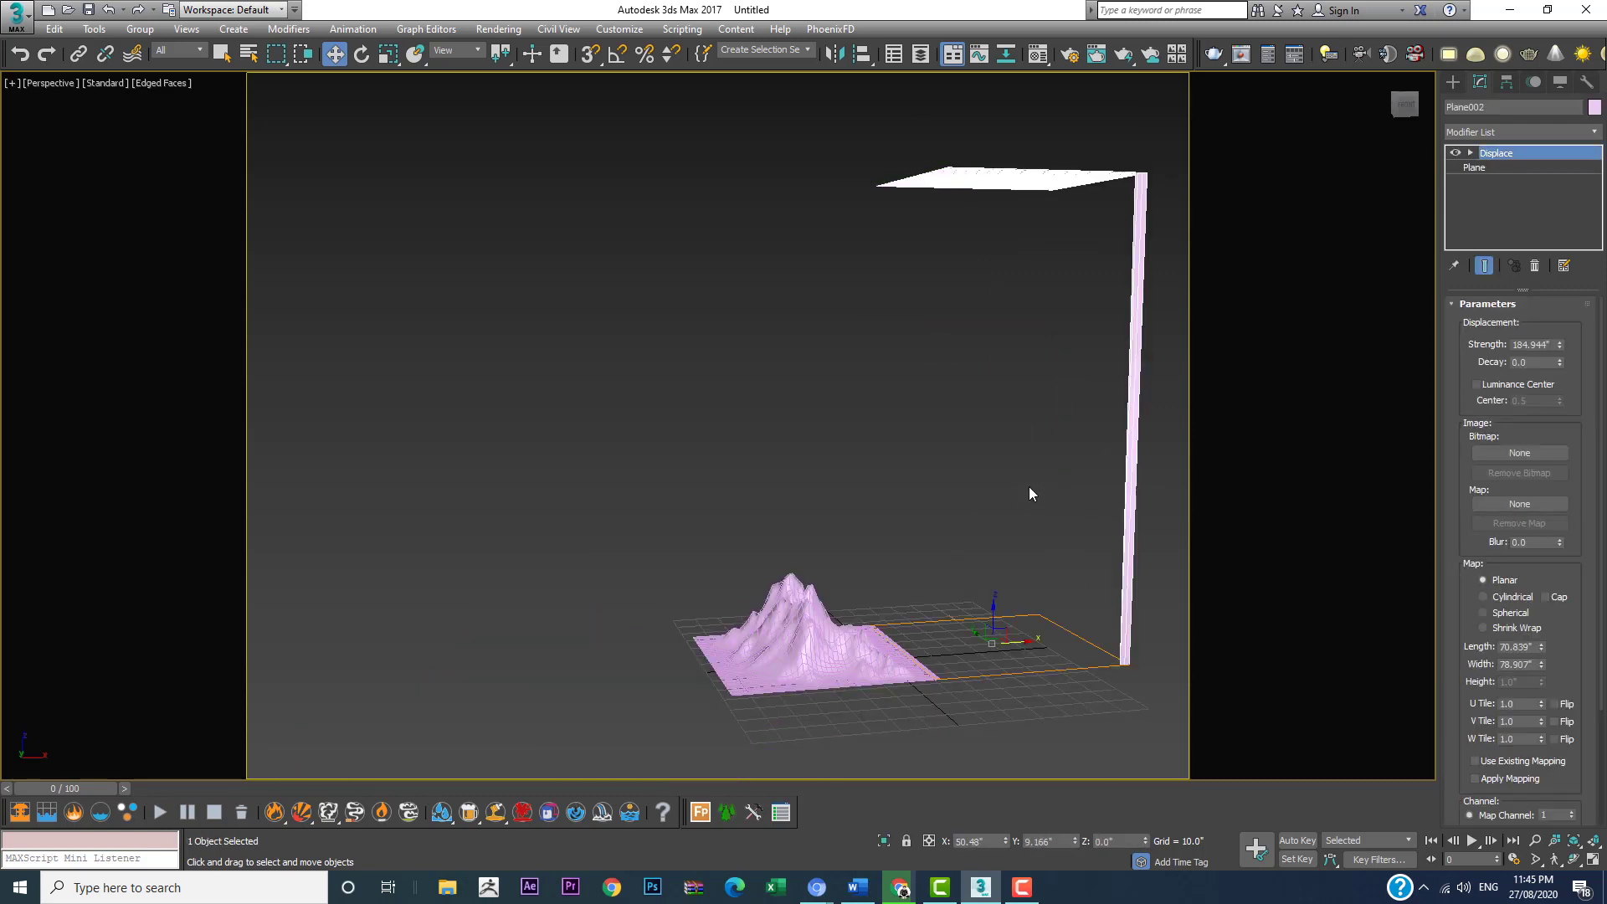
key(ctrl+z)
middle_drag(981, 613, 774, 505)
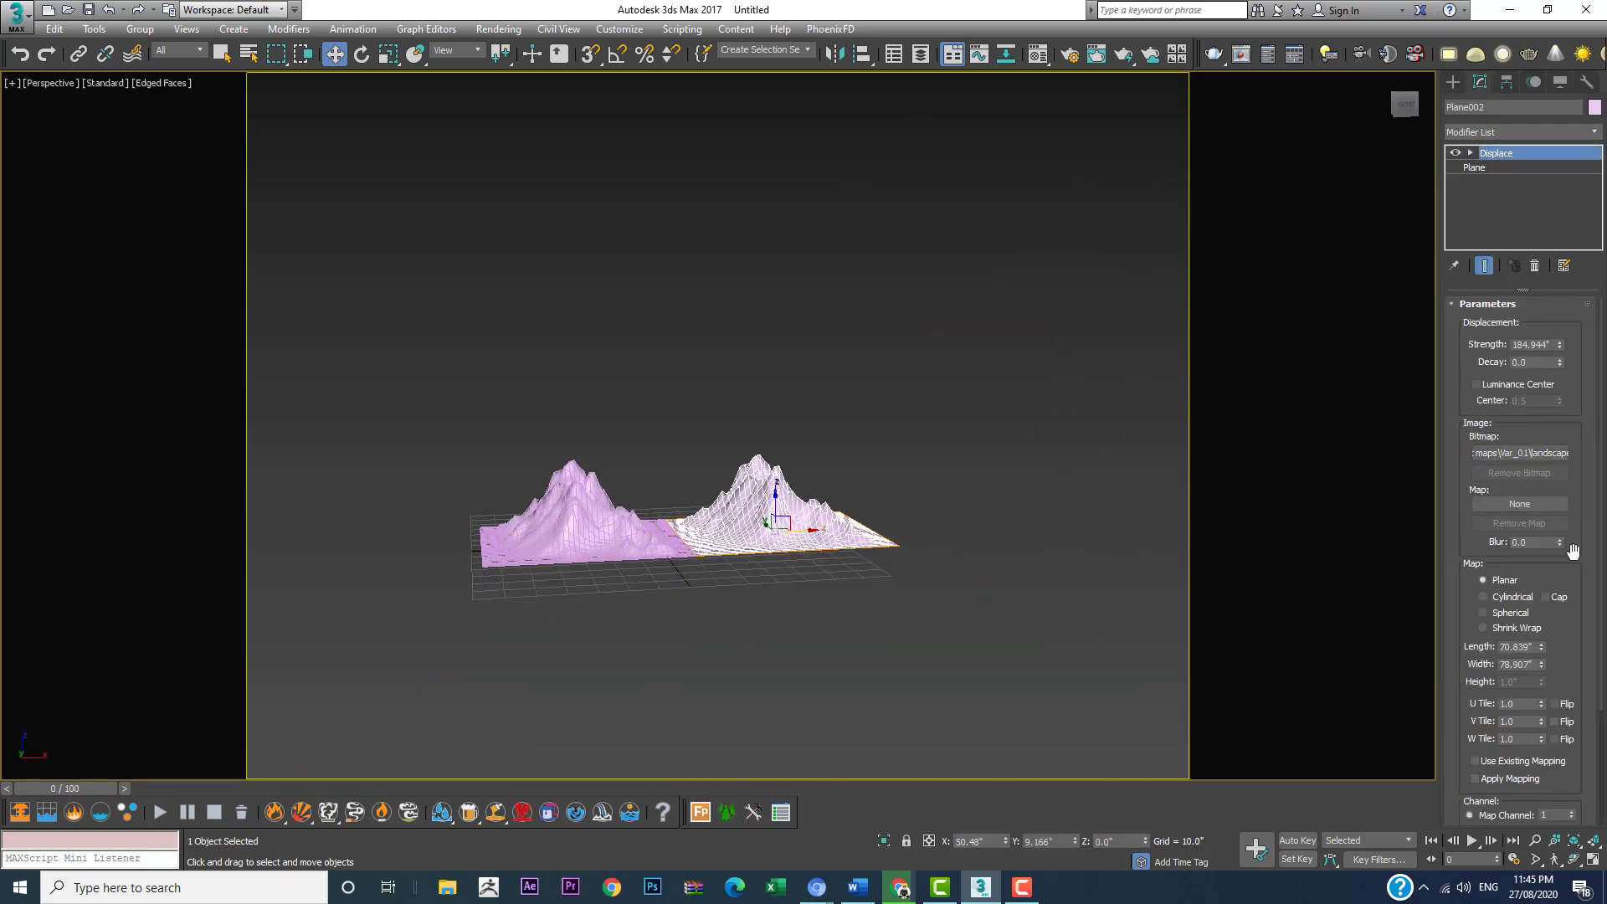
Step: Replace the copied plane's displacement bitmap with landscape_4k_displacement from the parent Displacment maps folder
click(1522, 462)
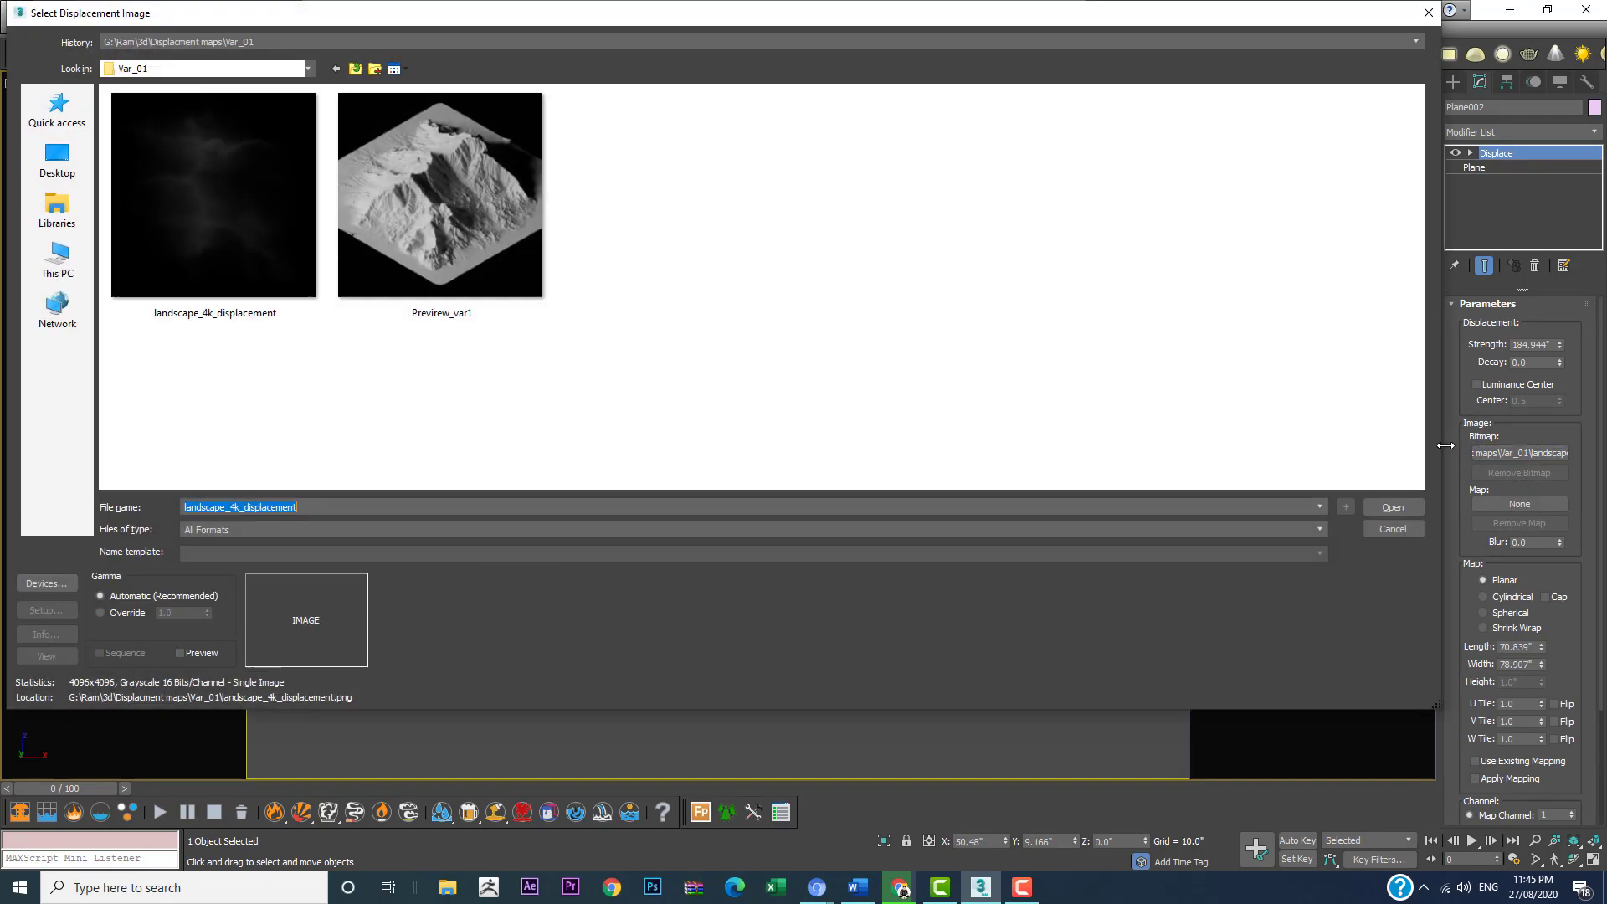
click(379, 69)
click(516, 263)
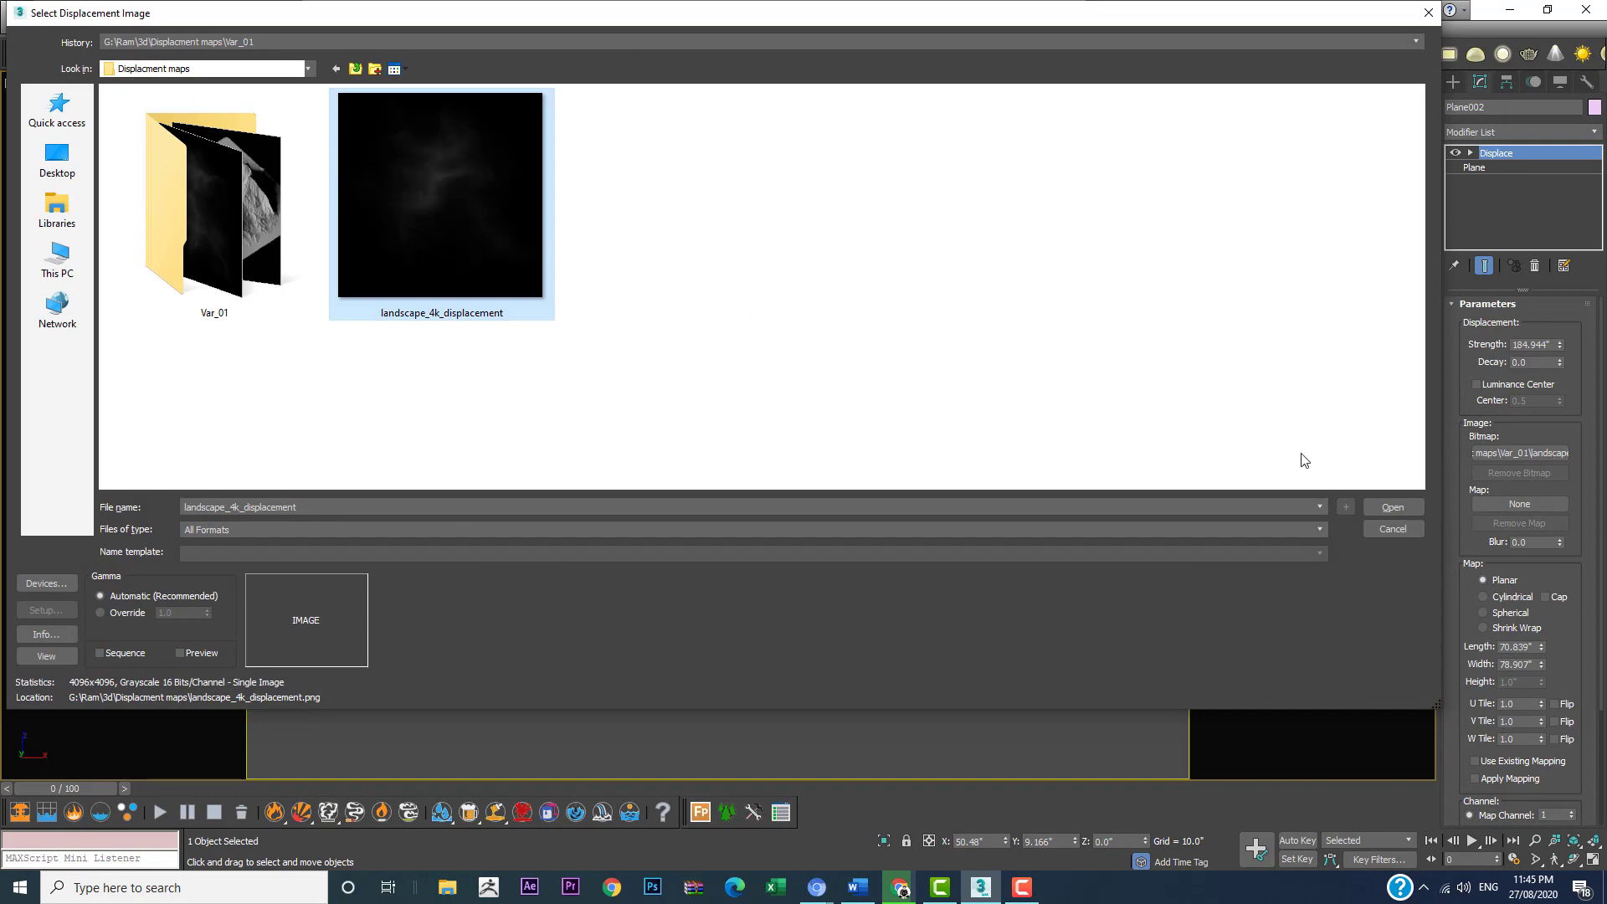
click(1383, 507)
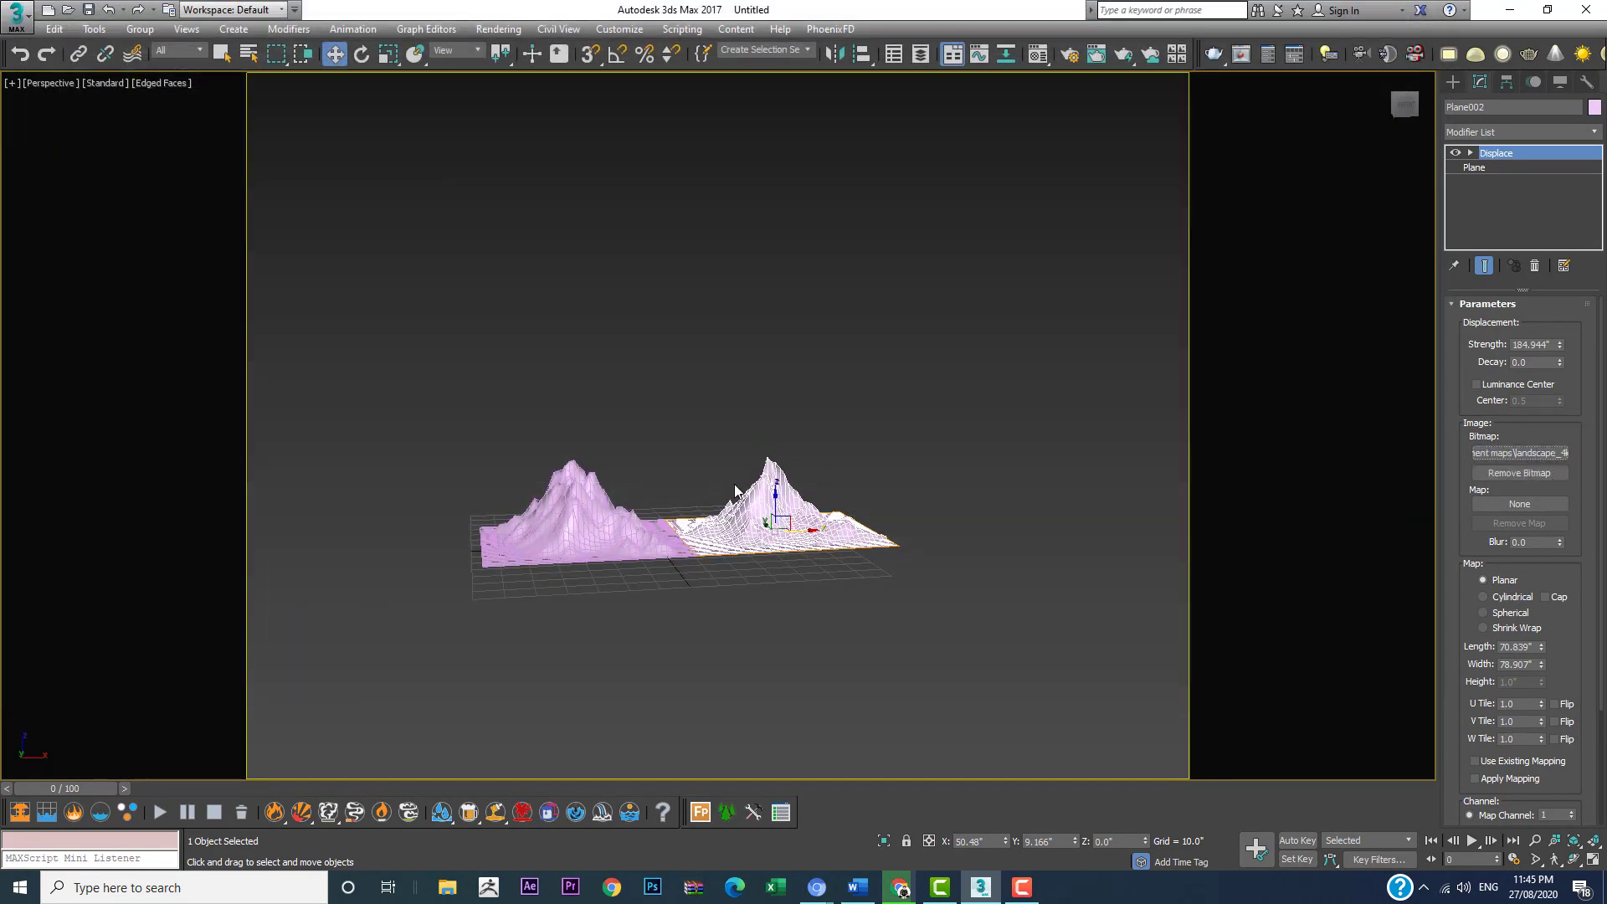
Step: Move the copied mountain along X toward the original so their edges overlap, at about X 29.3"
scroll(766, 496, up, 2)
alt+middle_drag(842, 504, 831, 471)
drag(826, 508, 812, 508)
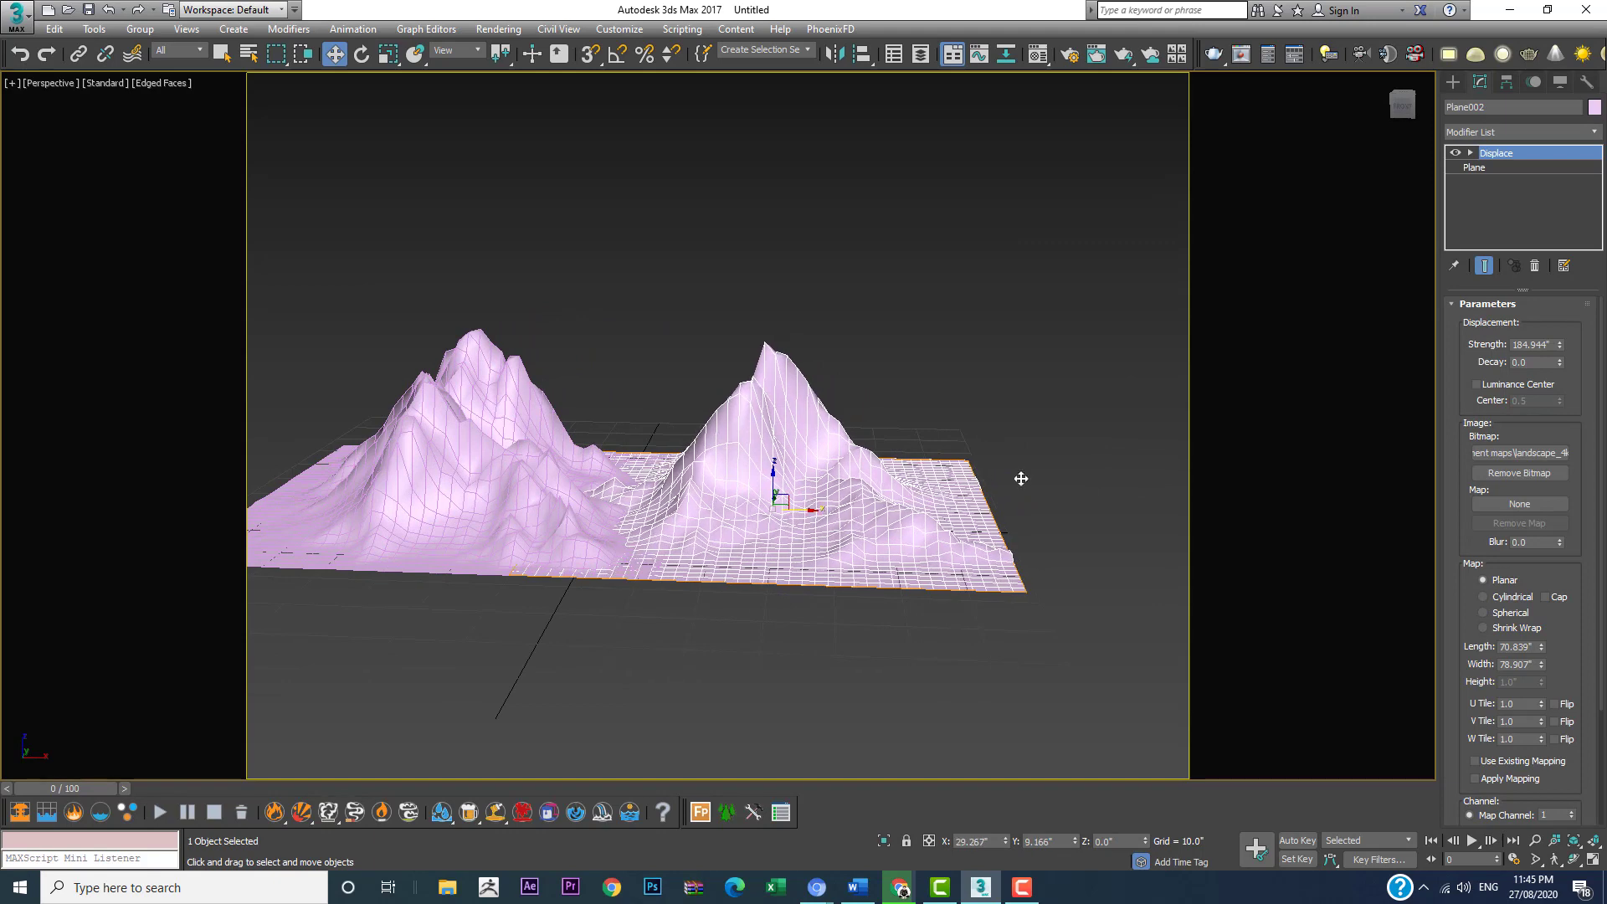
Step: Increase the copied mountain's Displace strength to about 193.5" and frame both mountains in a low Perspective view
mouse_move(1559, 345)
mouse_down()
mouse_move(1559, 326)
mouse_move(1562, 374)
mouse_up()
alt+middle_drag(860, 522, 935, 469)
scroll(912, 472, down, 3)
scroll(840, 446, up, 3)
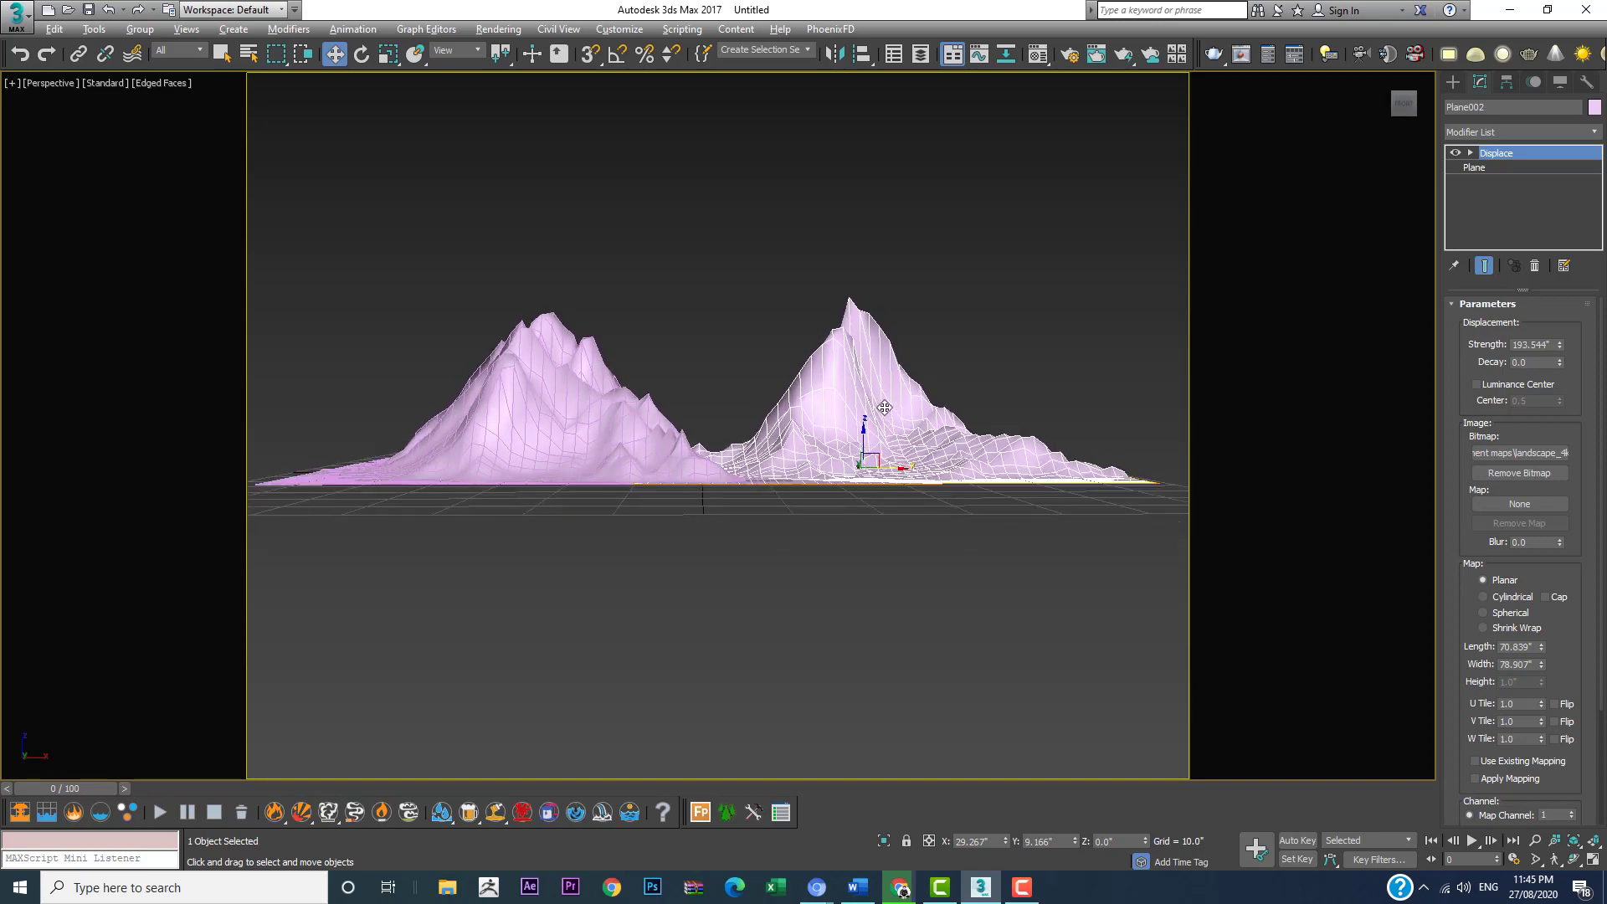
click(1535, 841)
scroll(742, 475, down, 4)
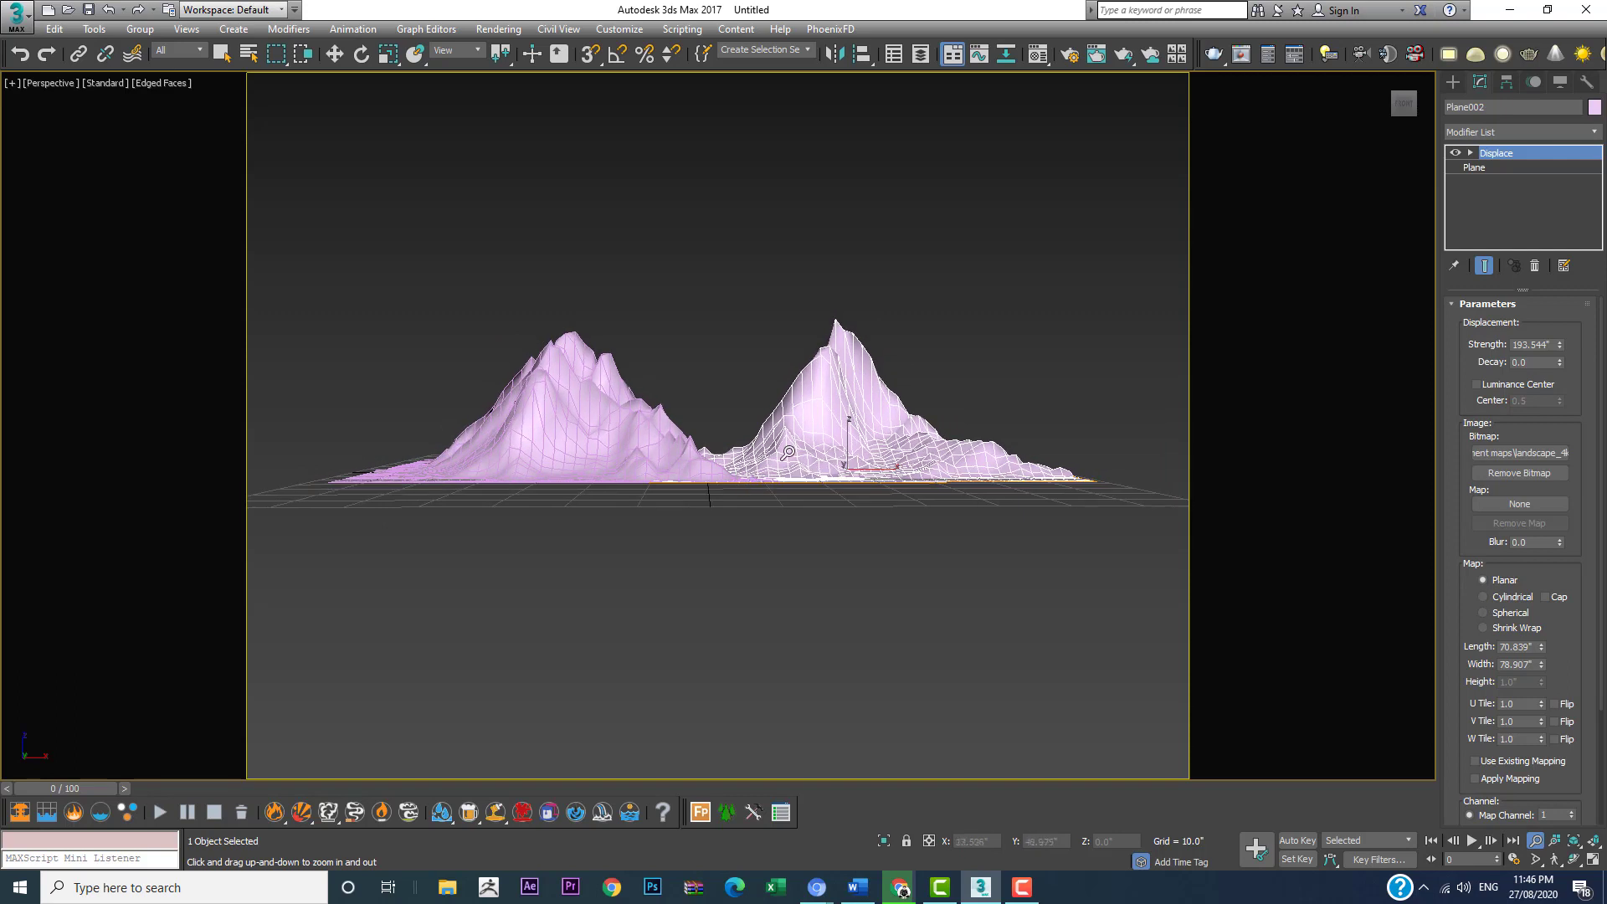
mouse_move(787, 453)
middle_down()
mouse_move(703, 437)
mouse_move(777, 436)
middle_up()
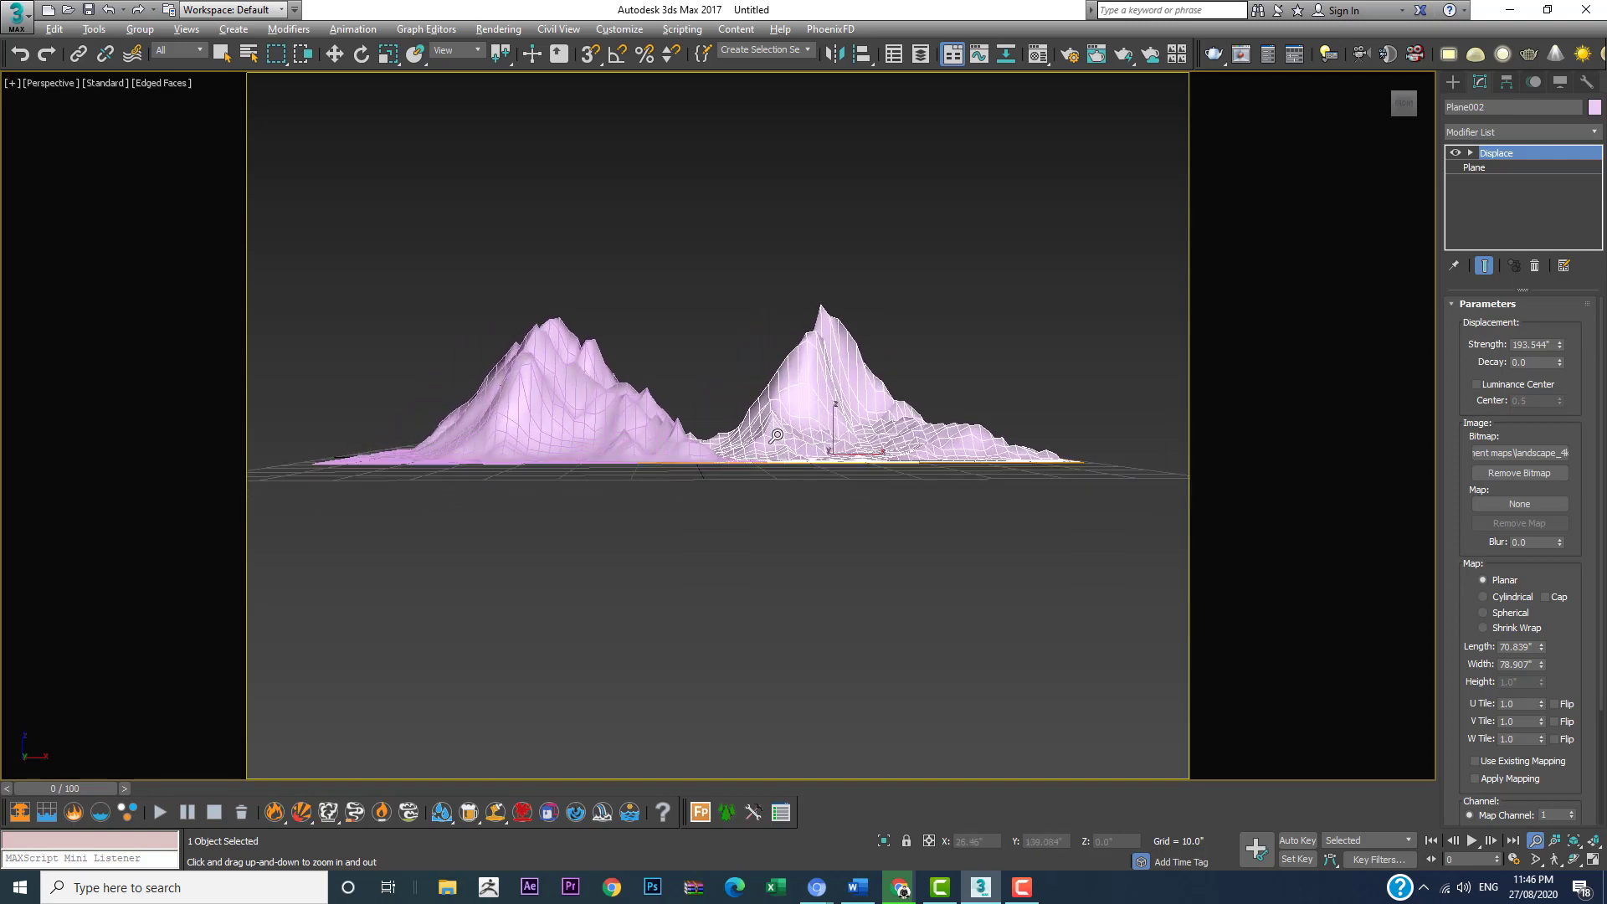
Step: Scale the original mountain to about 142% along X and move it to about X -32.8"
key(w)
click(596, 417)
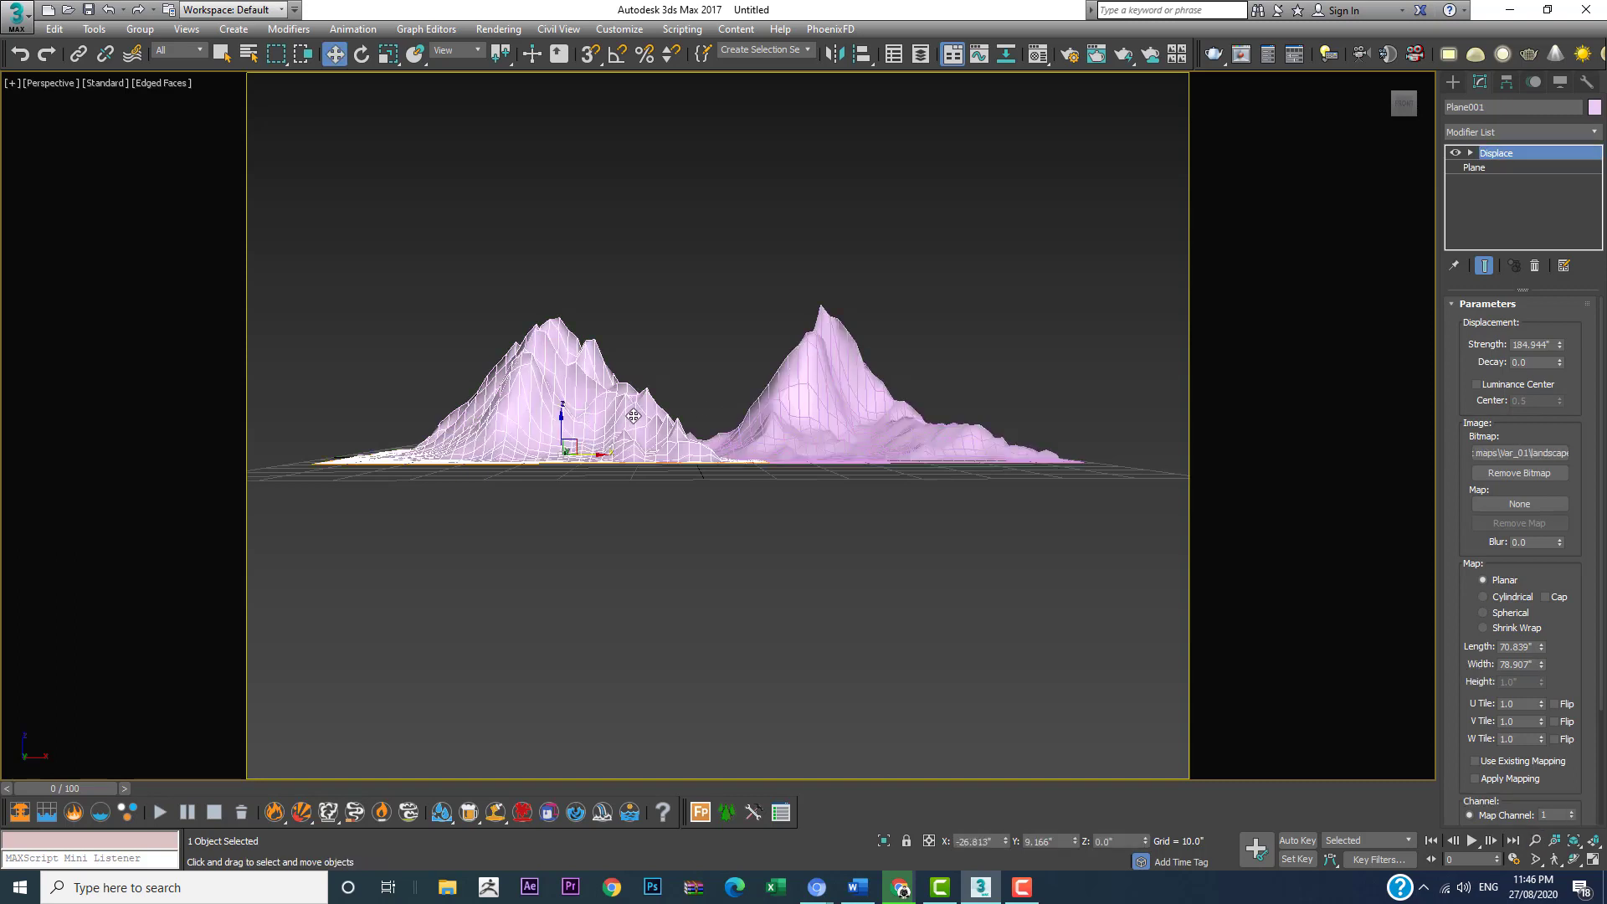
key(r)
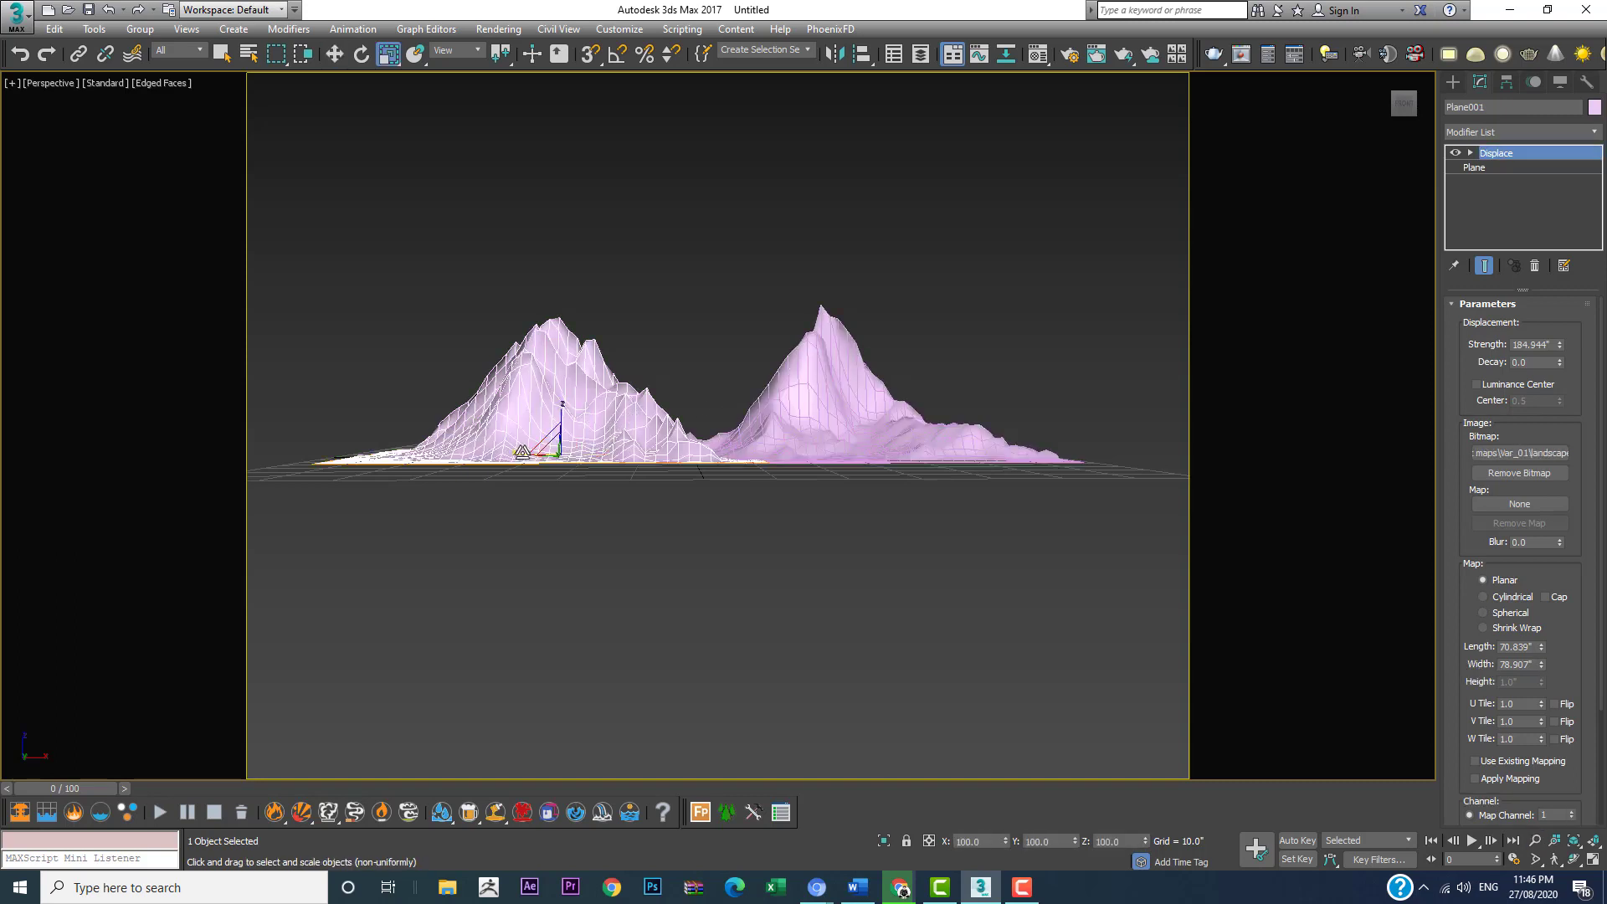
drag(522, 452, 497, 456)
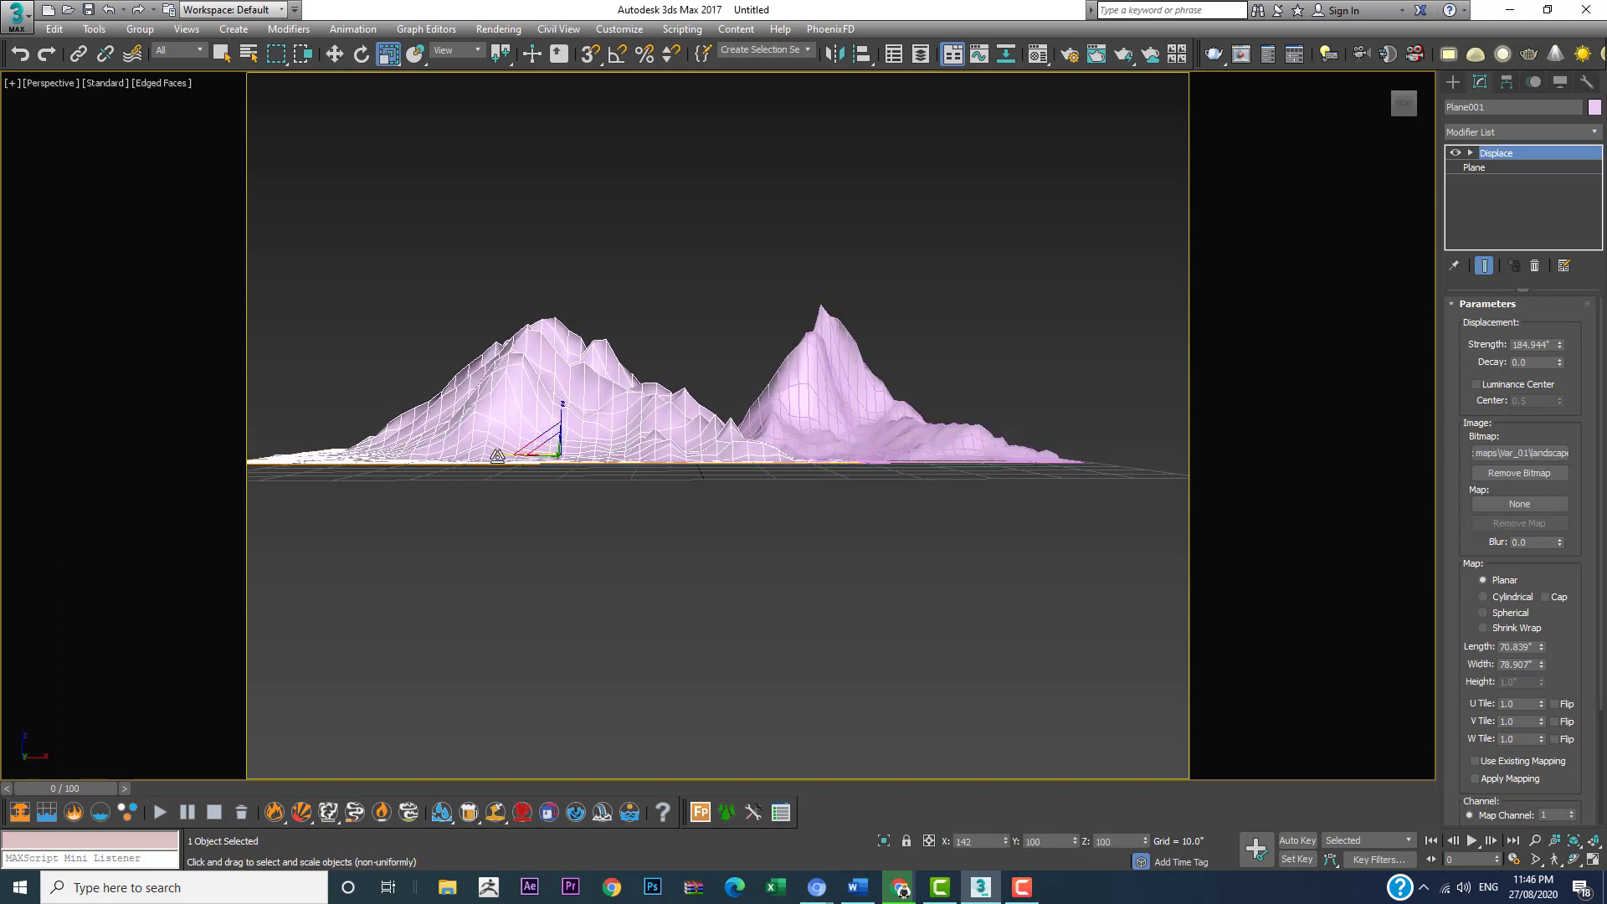
key(w)
mouse_move(597, 453)
mouse_down()
mouse_move(500, 453)
mouse_move(577, 451)
mouse_up()
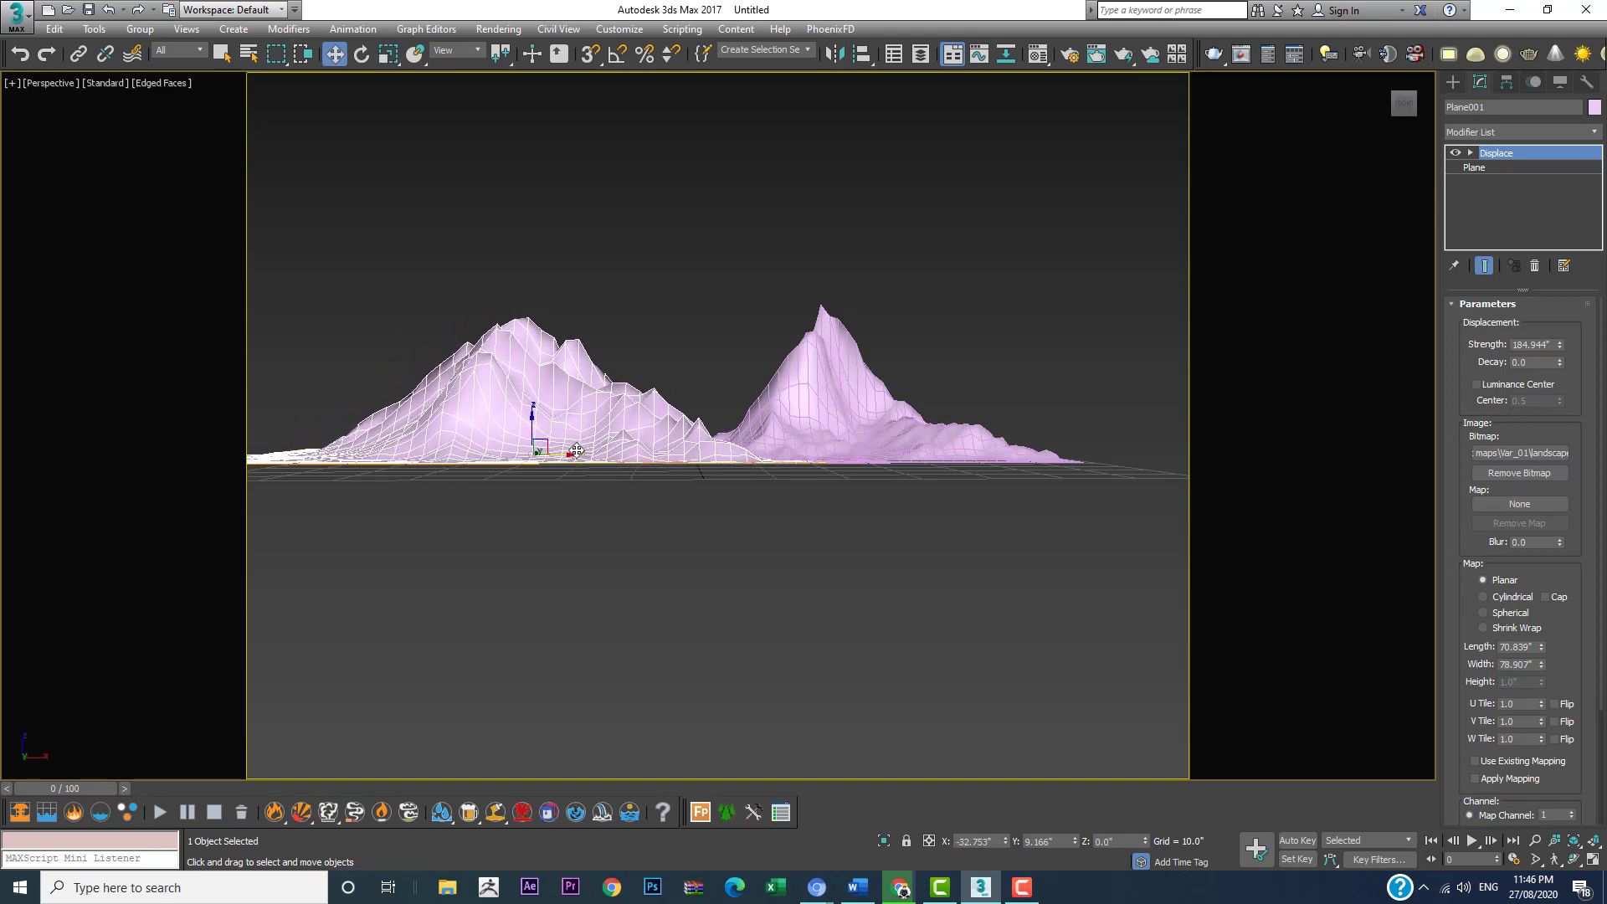
Step: Switch to the four-viewport layout and display the Top viewport shaded without edged faces
key(alt+w)
middle_drag(349, 231, 399, 317)
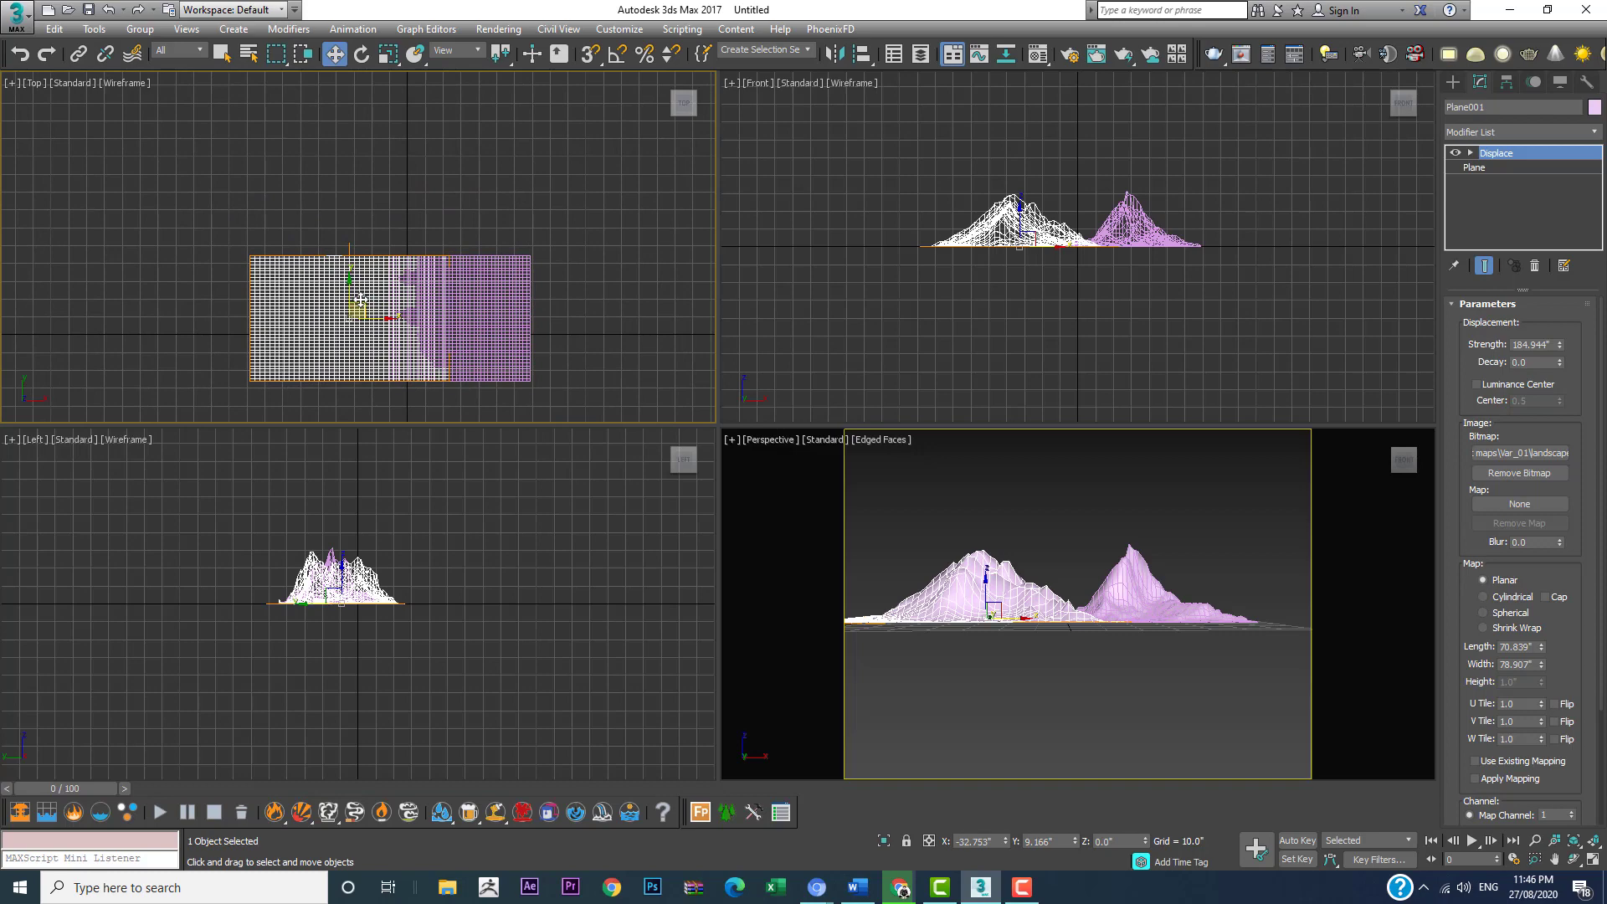
scroll(360, 299, up, 2)
key(F3)
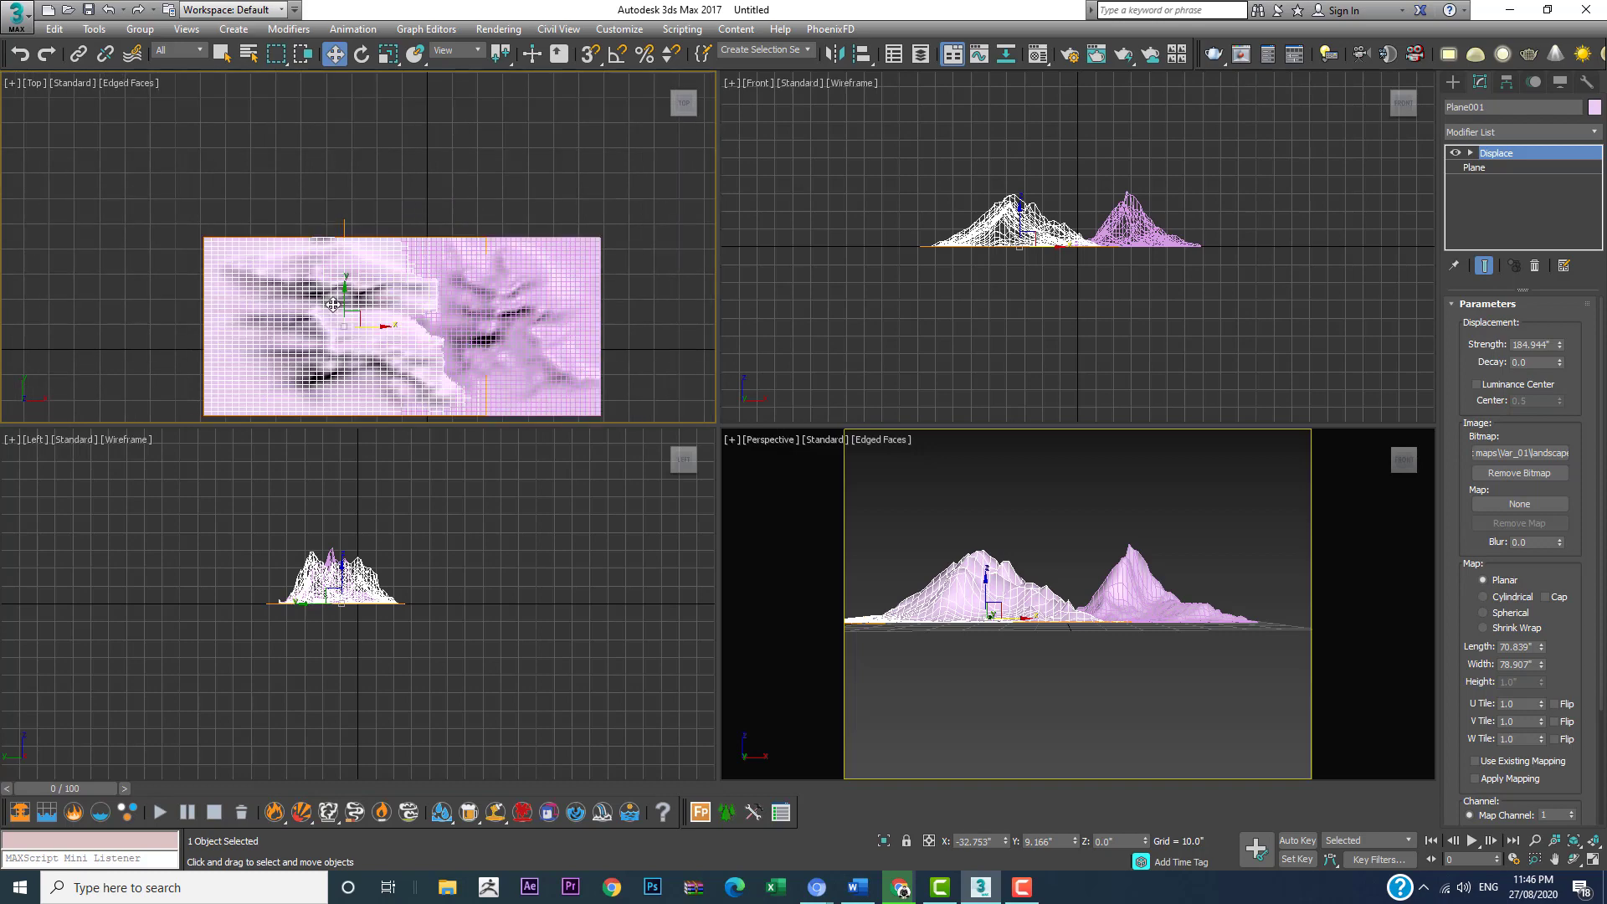
middle_drag(445, 355, 405, 269)
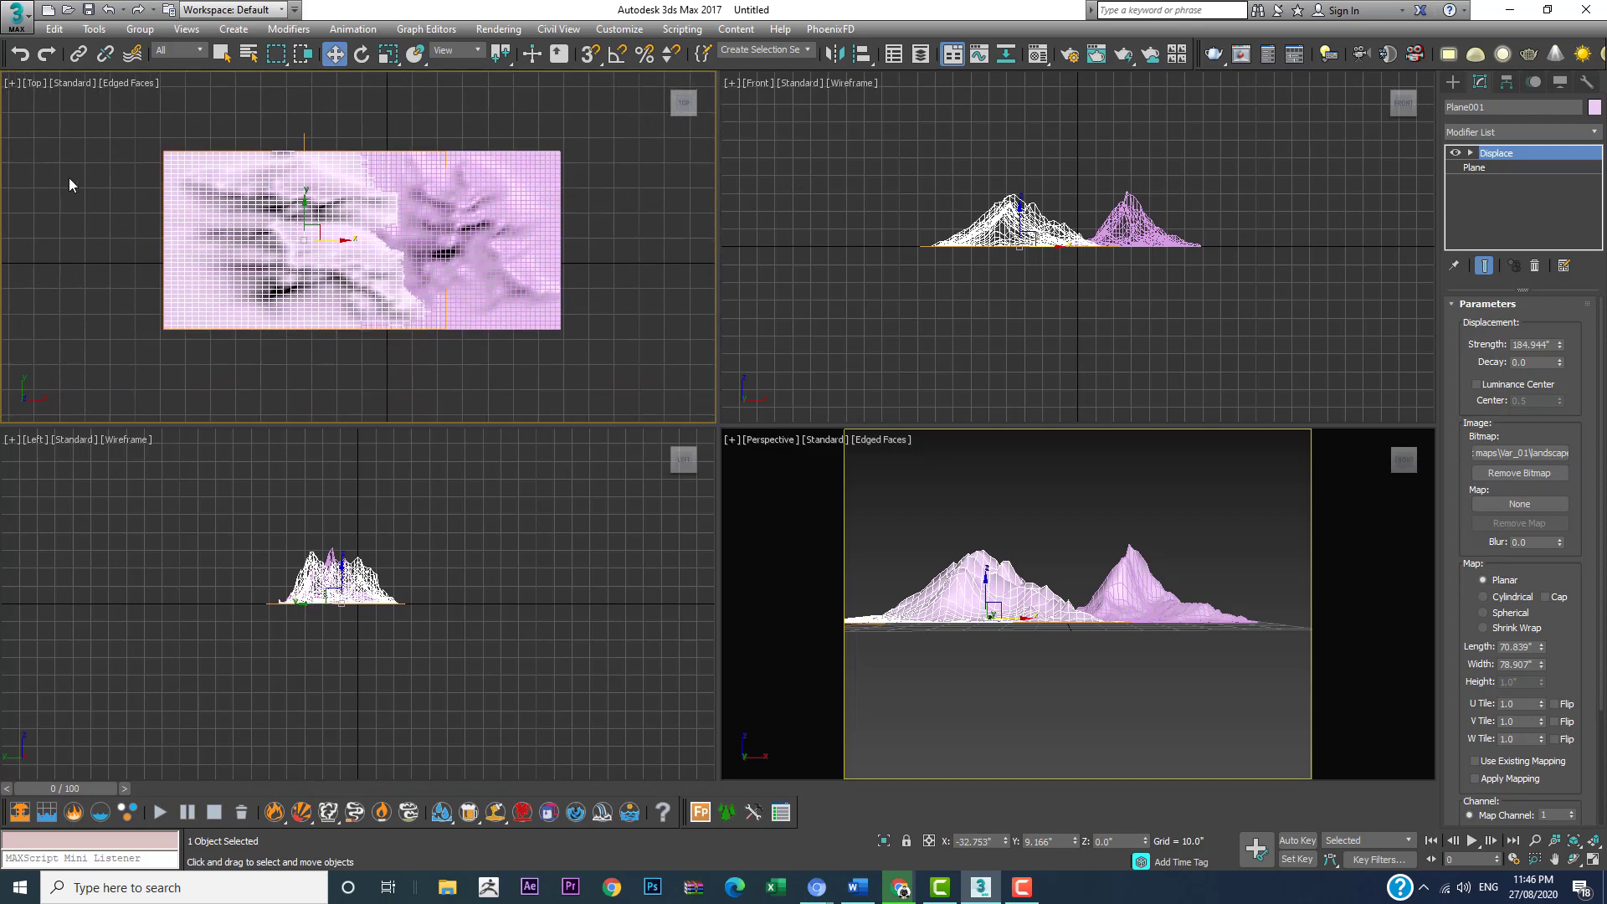
click(70, 182)
click(209, 188)
middle_drag(324, 223, 452, 299)
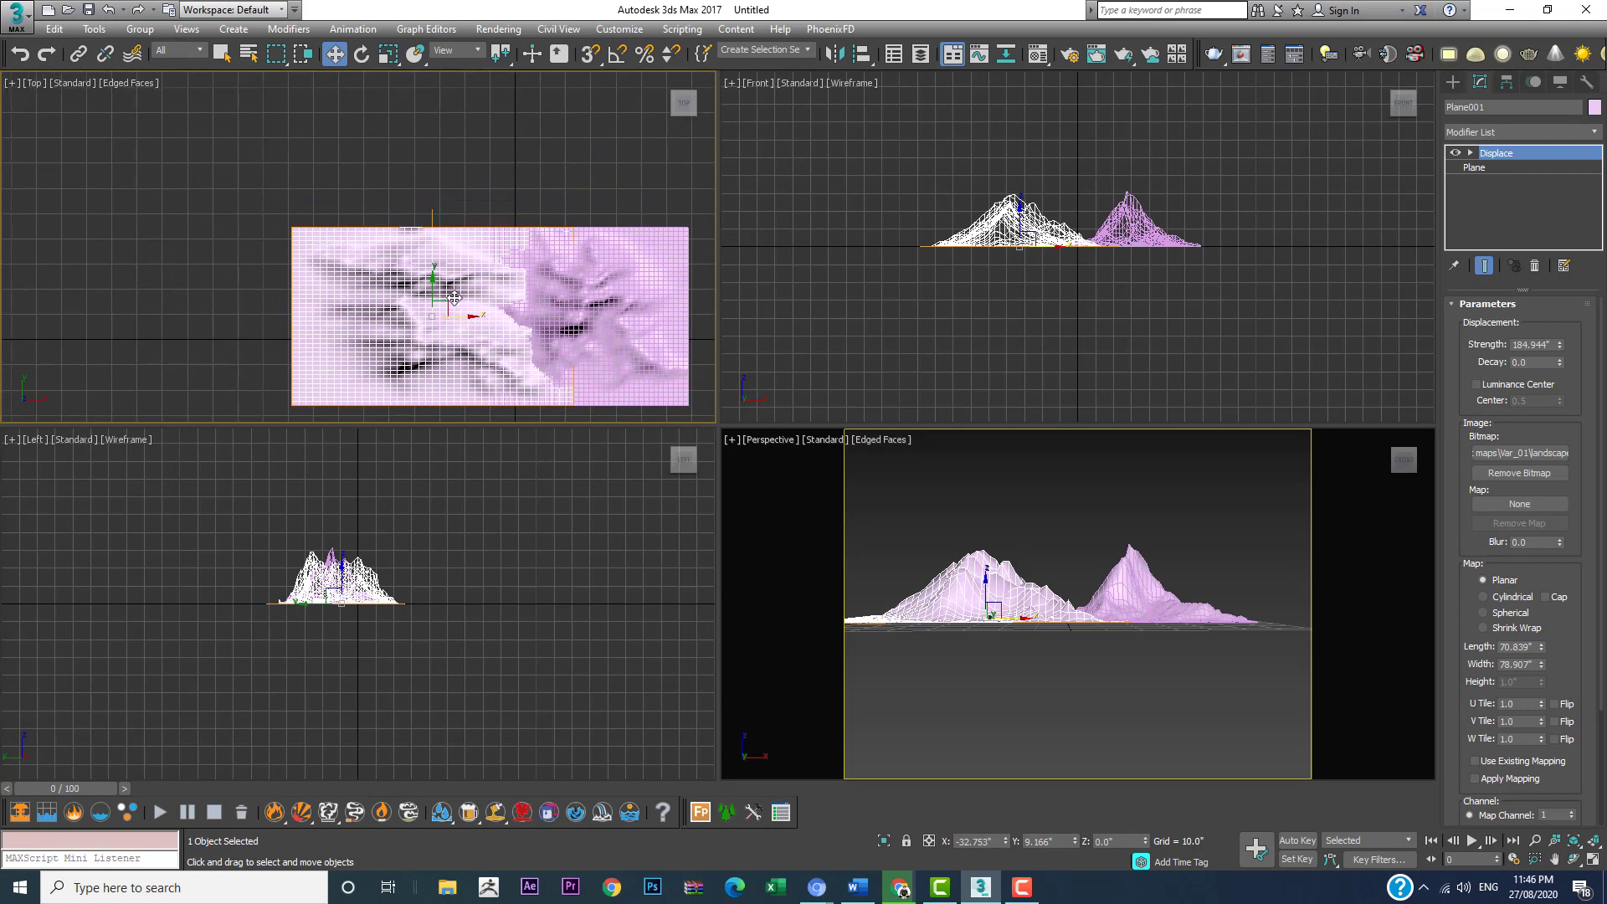
key(F4)
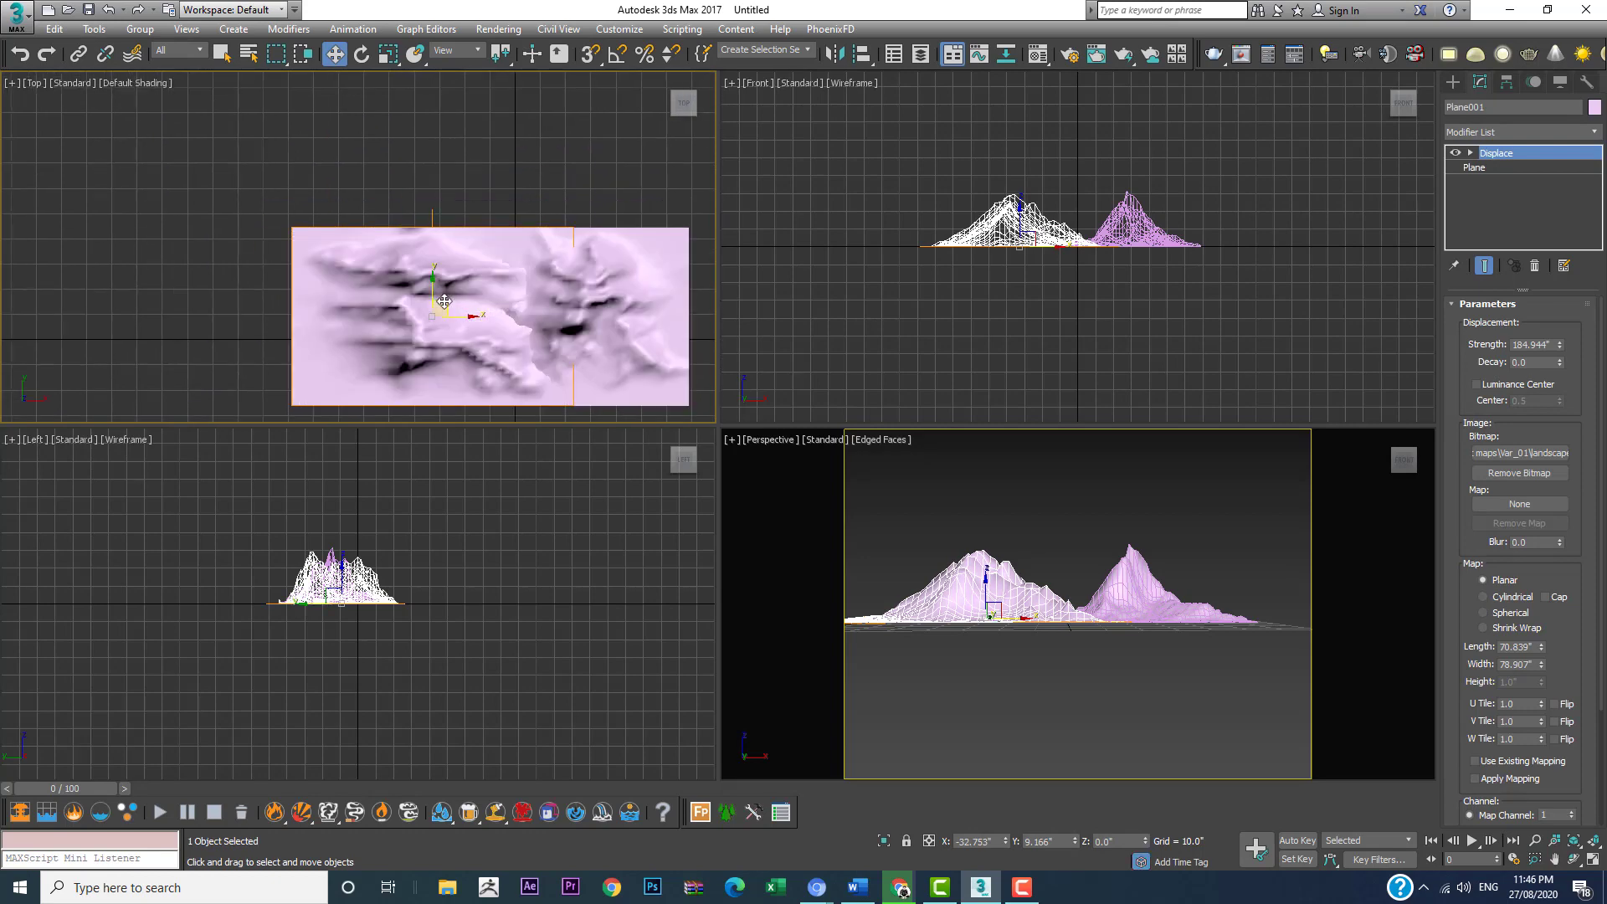
Step: Clone the widened mountain as one Copy at about X -108.1", Y 35.1", and rotate it clockwise in the Top view
shift+drag(444, 302, 255, 236)
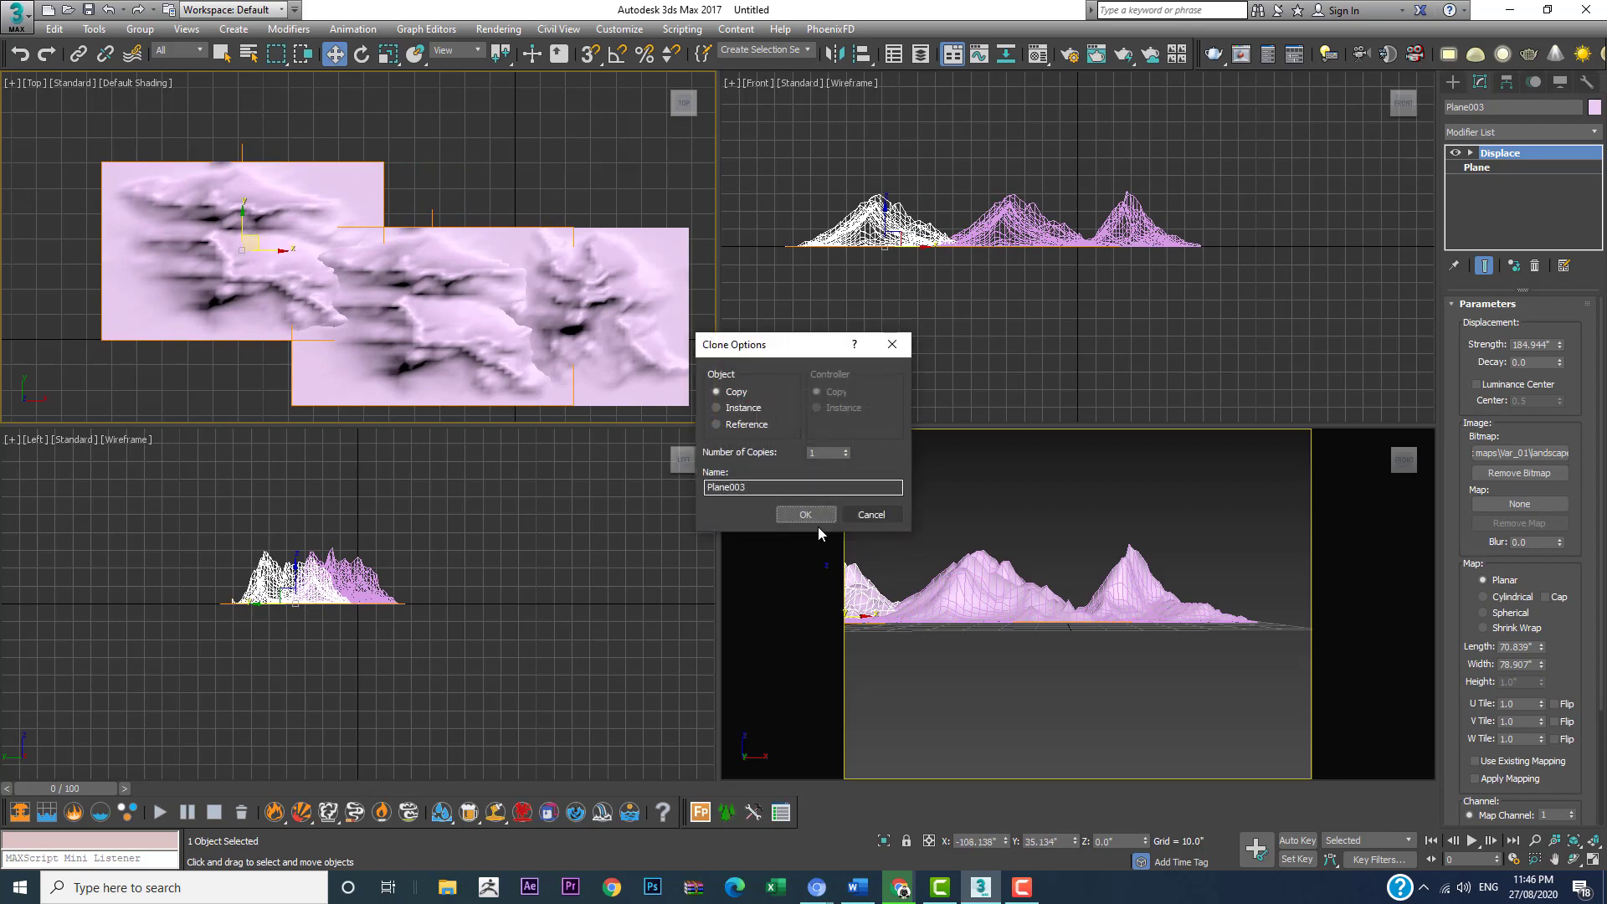
click(808, 517)
key(e)
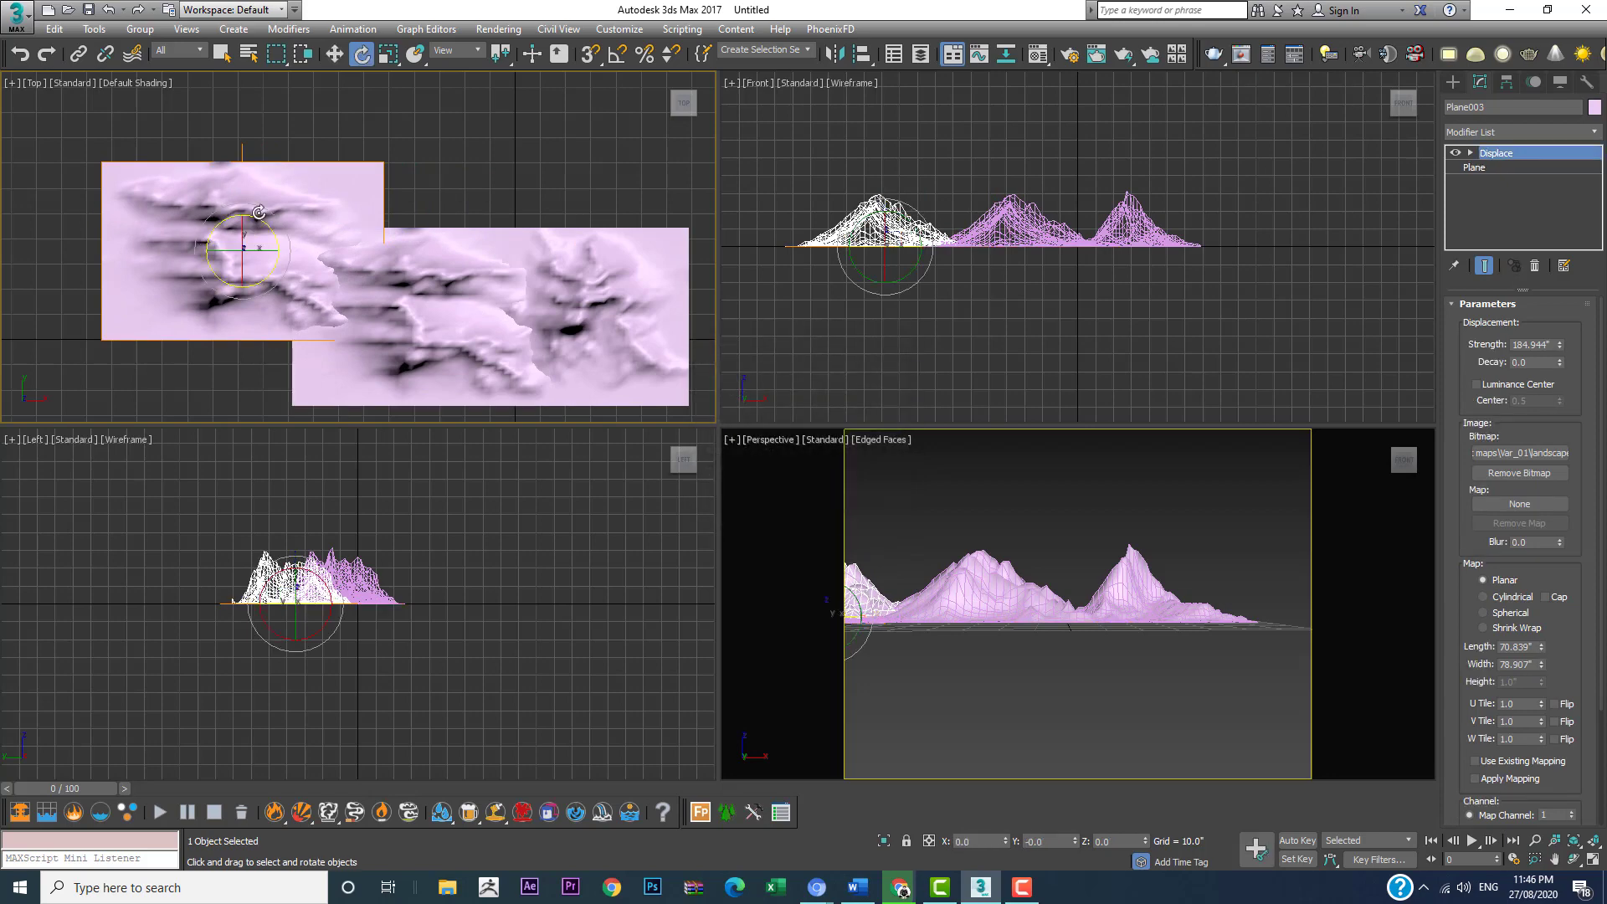
drag(266, 216, 237, 163)
key(w)
Step: Lower the rotated copy's Displace strength to about 118.4", undoing a trial vertical move
middle_drag(888, 244, 926, 267)
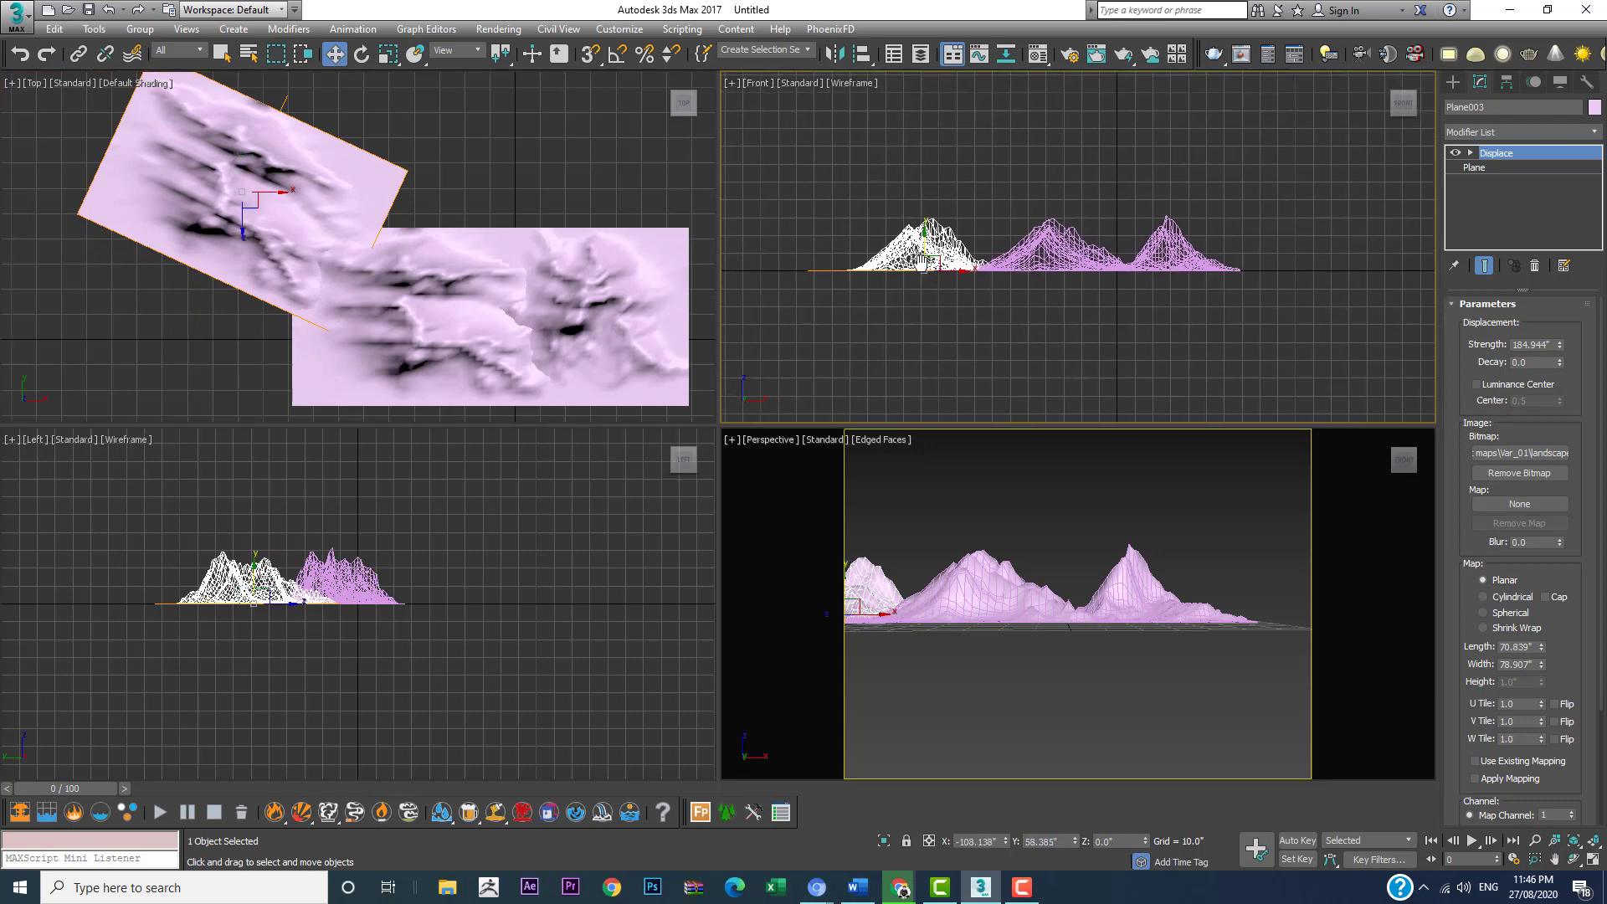
drag(924, 246, 924, 258)
key(ctrl+z)
drag(1560, 353, 1558, 379)
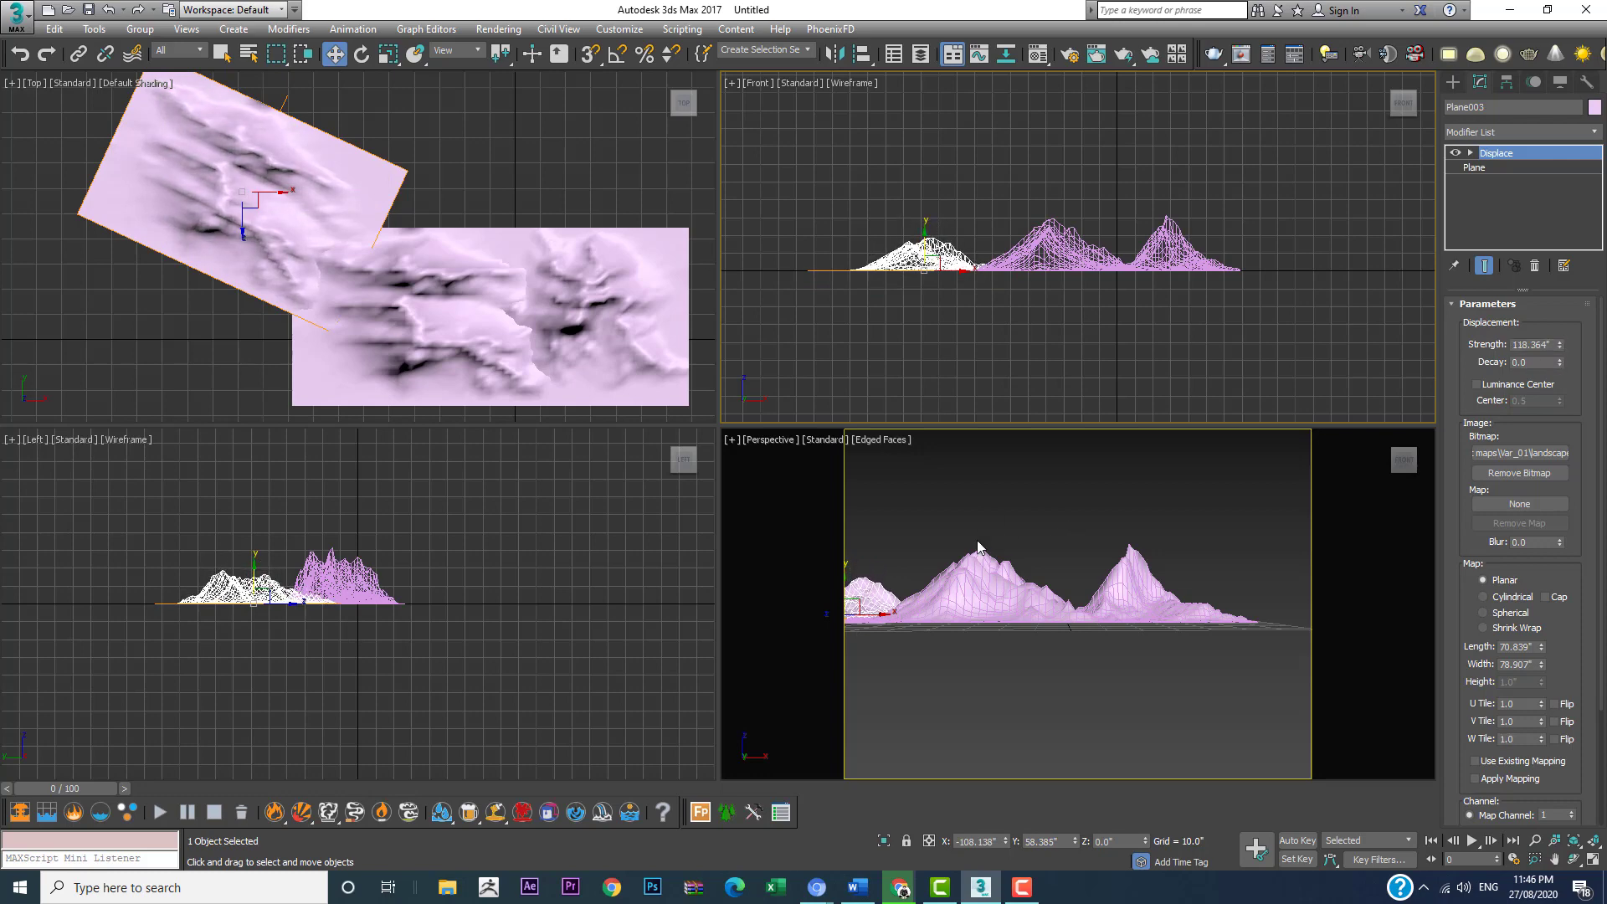
Step: Clone the rotated mountain as one Copy to the opposite end of the range, at about X 84", Y 10.4"
middle_drag(486, 249, 310, 231)
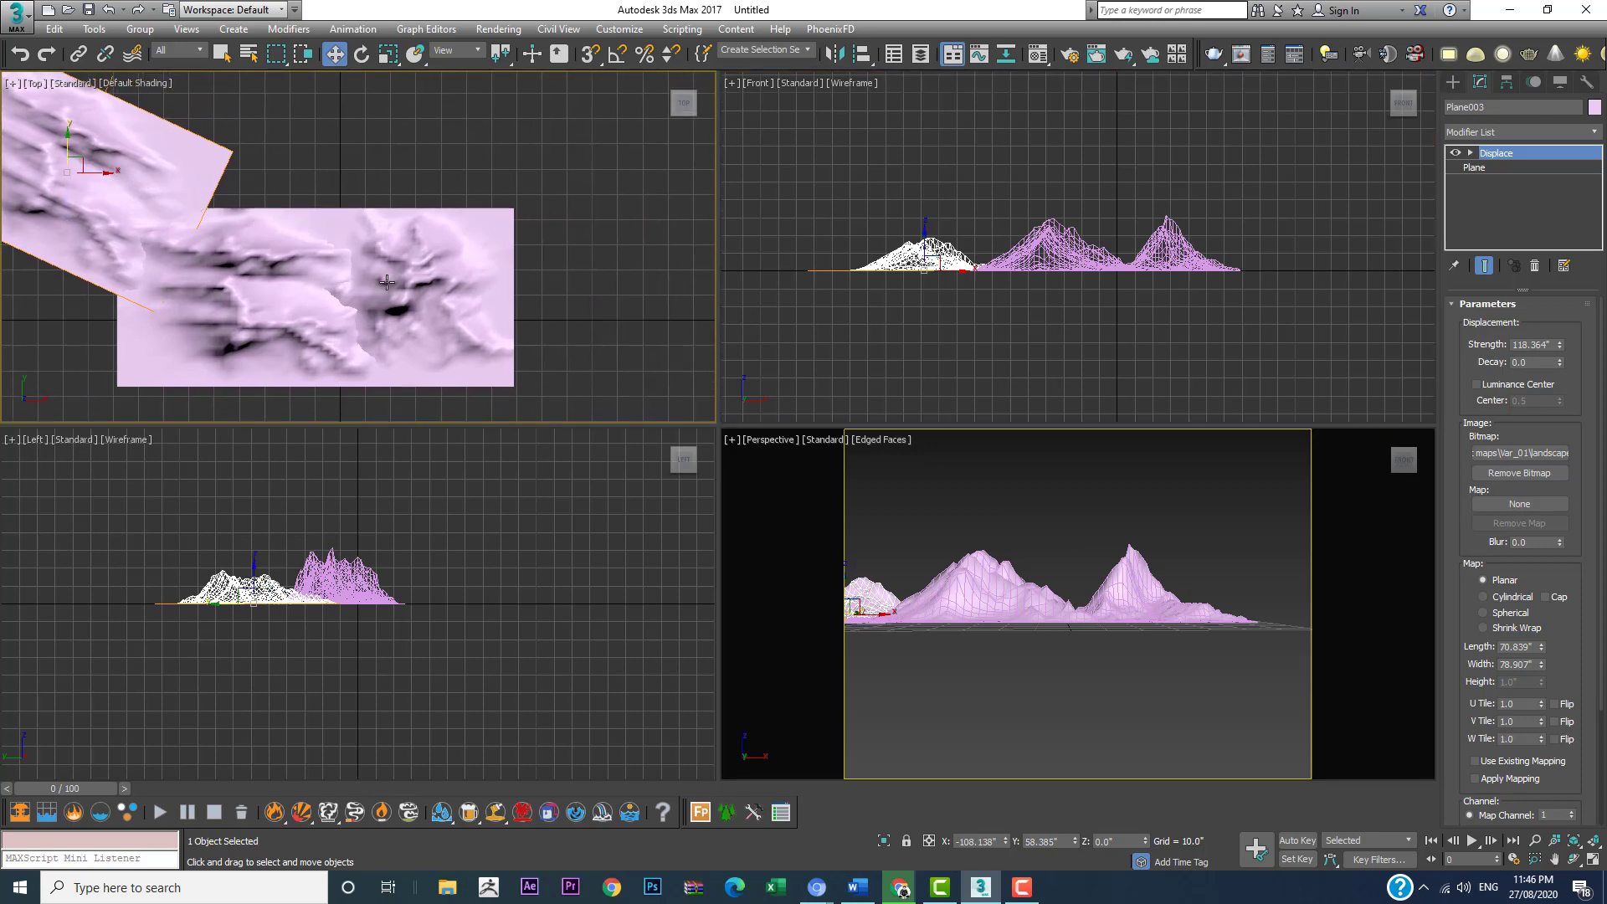
middle_drag(227, 214, 245, 236)
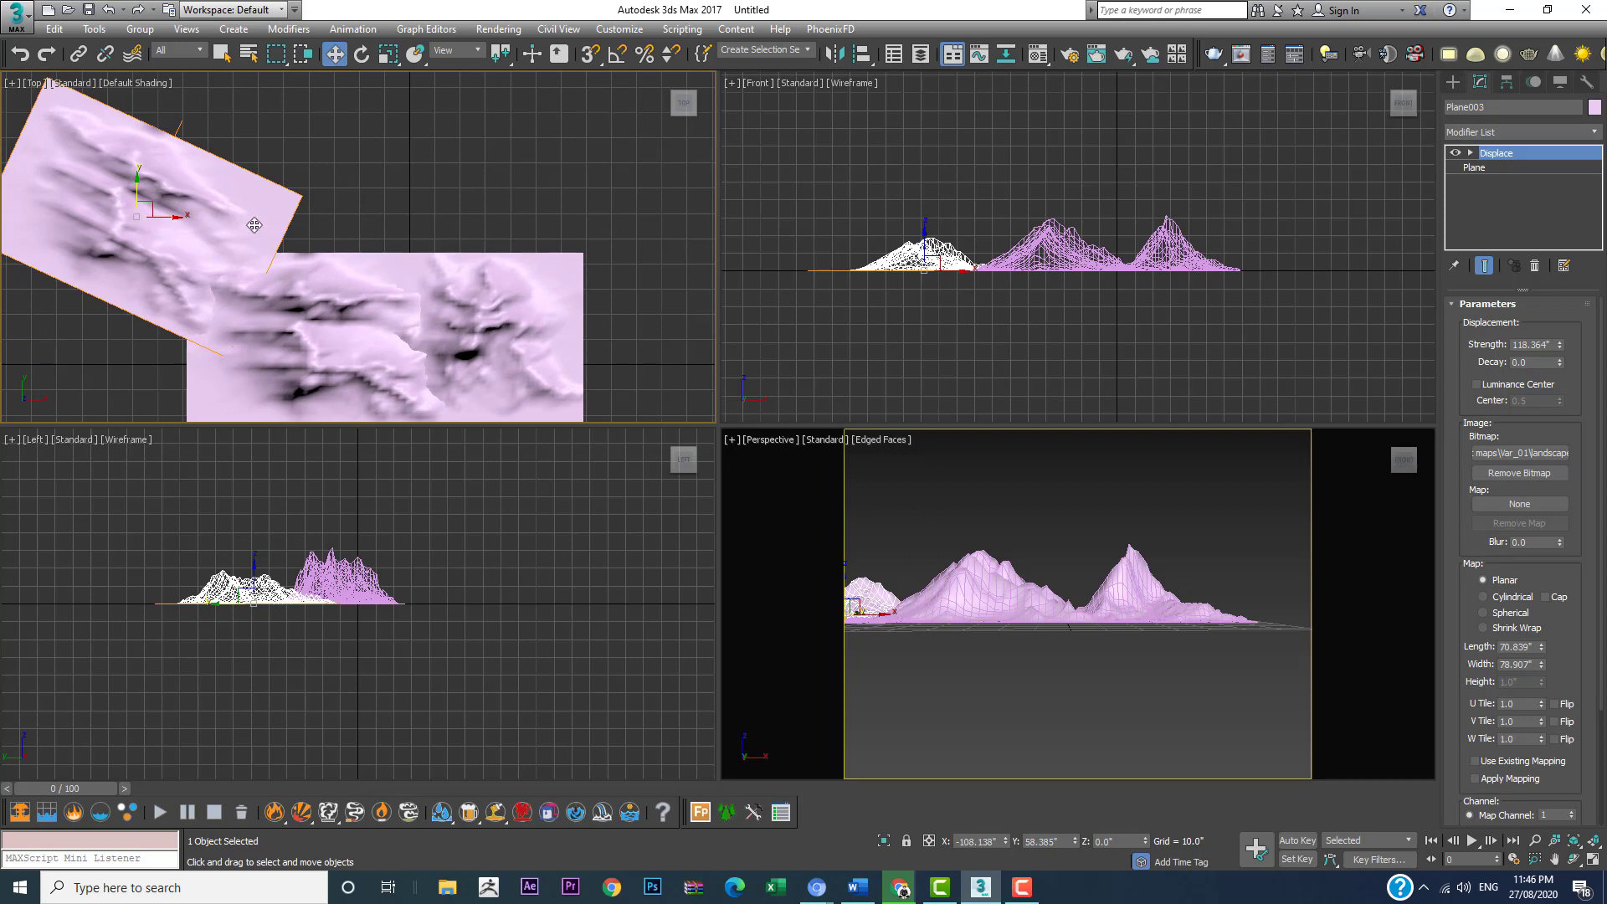
middle_drag(313, 273, 324, 309)
scroll(284, 243, down, 2)
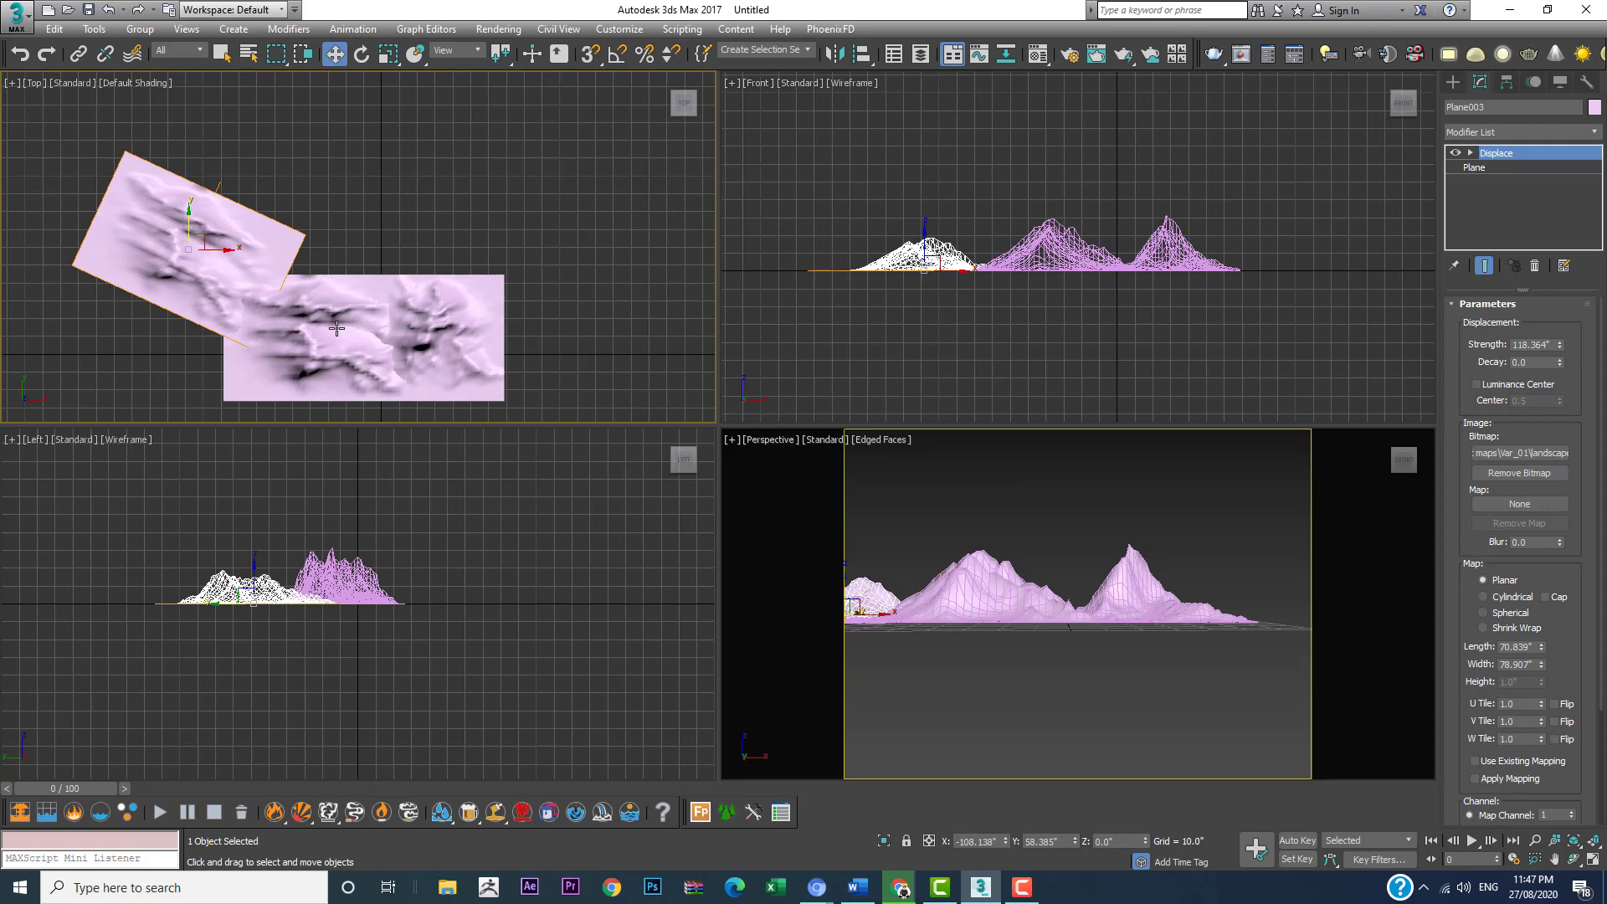
middle_drag(417, 256, 380, 168)
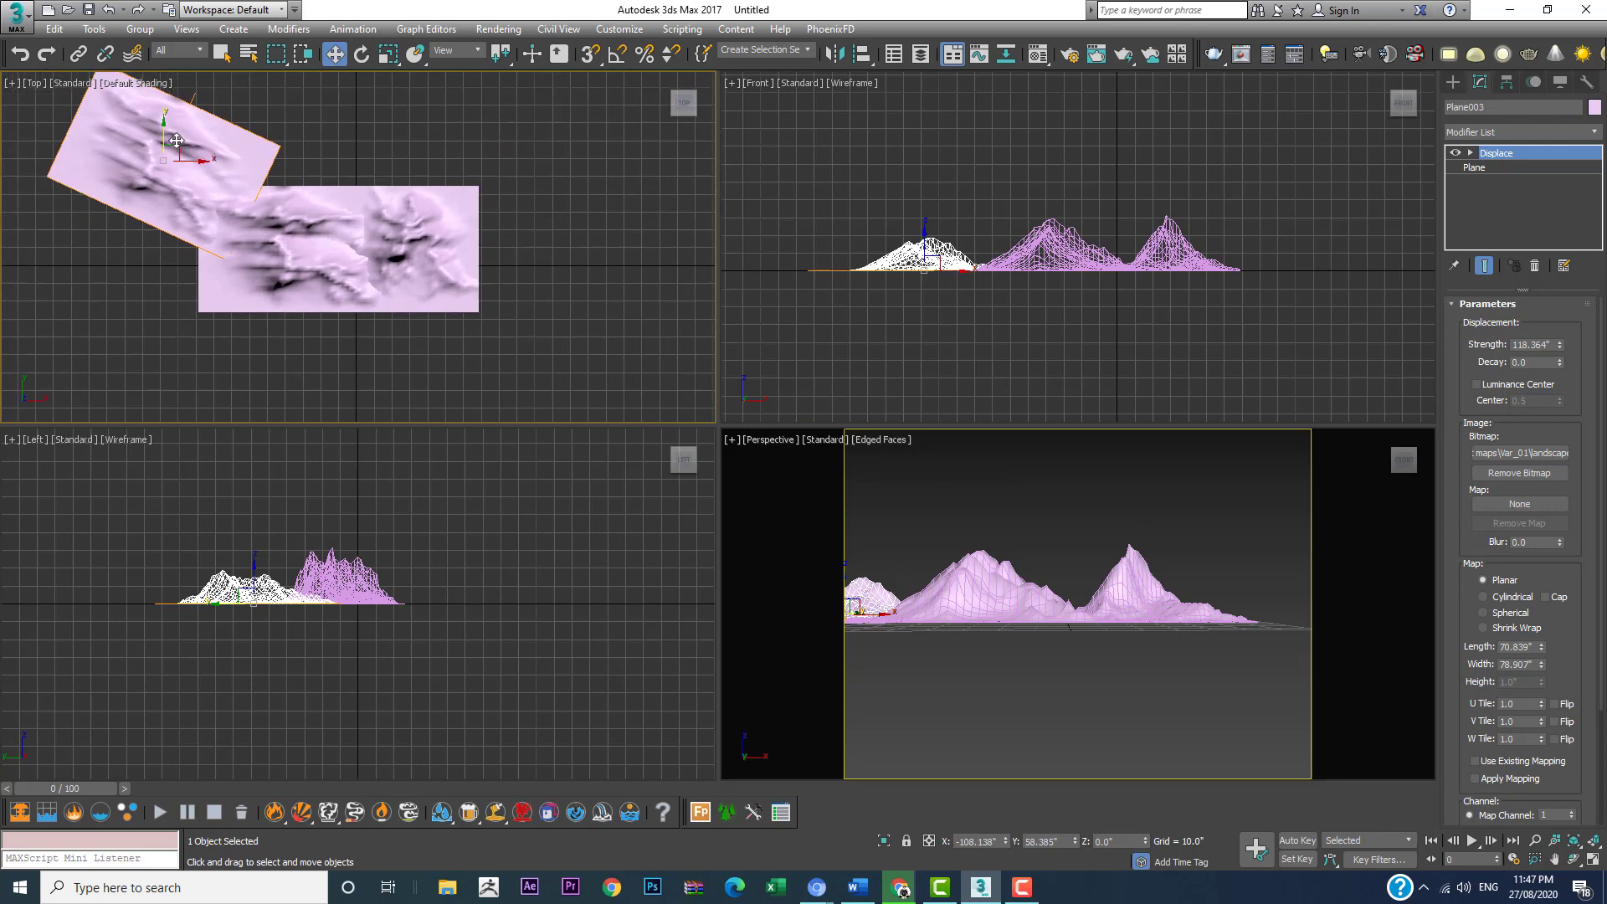
mouse_move(175, 145)
shift+mouse_down()
mouse_move(488, 134)
mouse_move(519, 150)
mouse_move(518, 231)
shift+mouse_up()
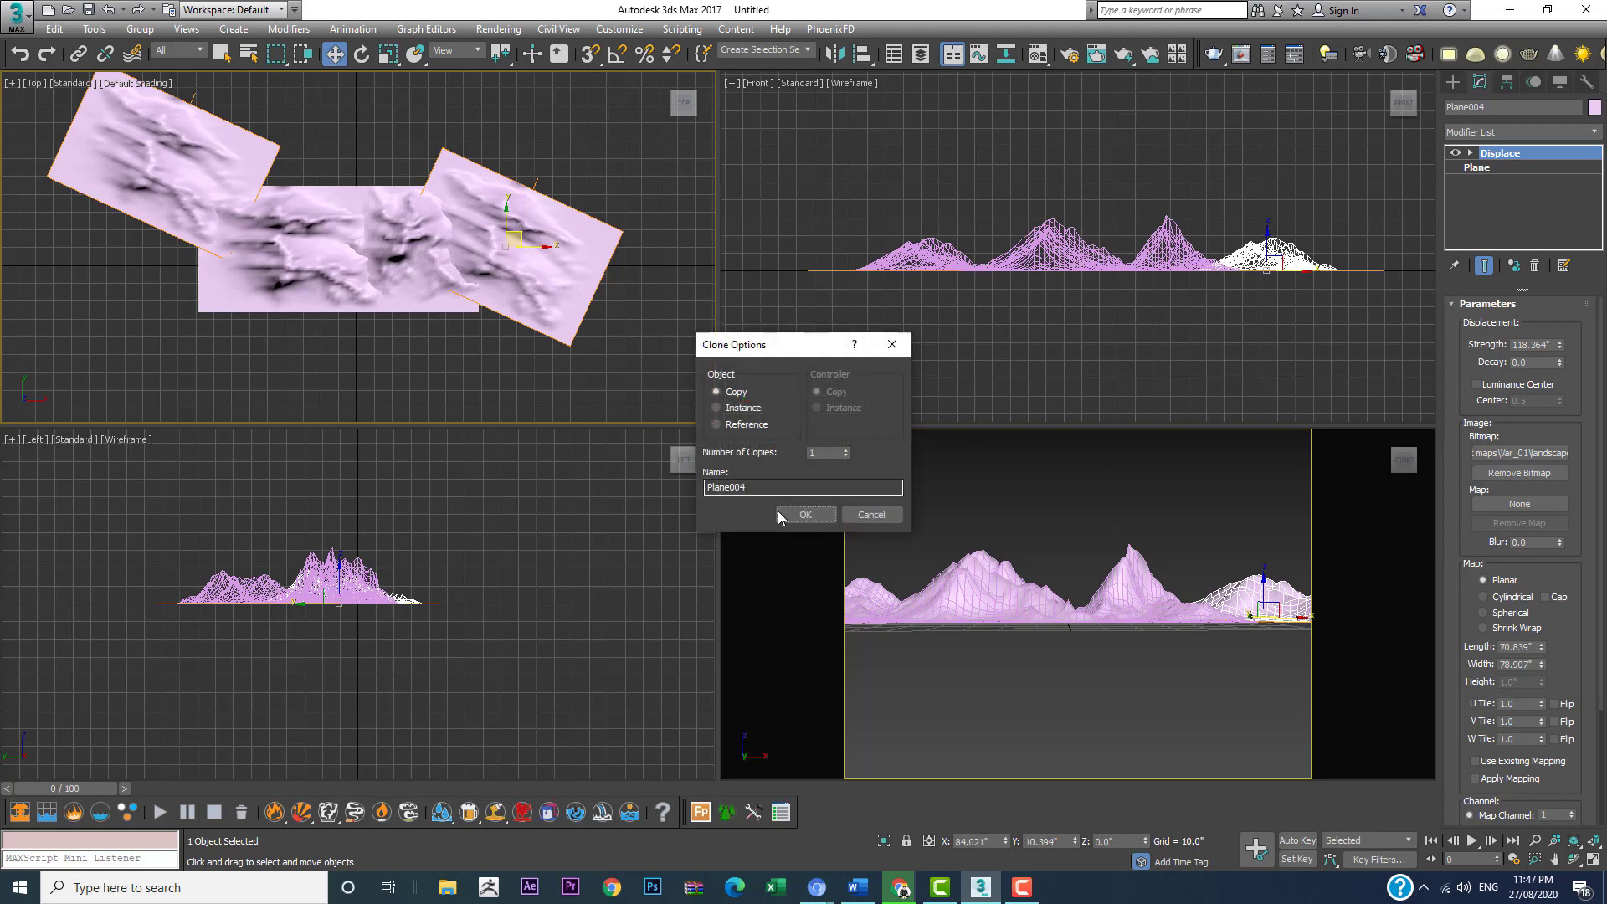
key(Return)
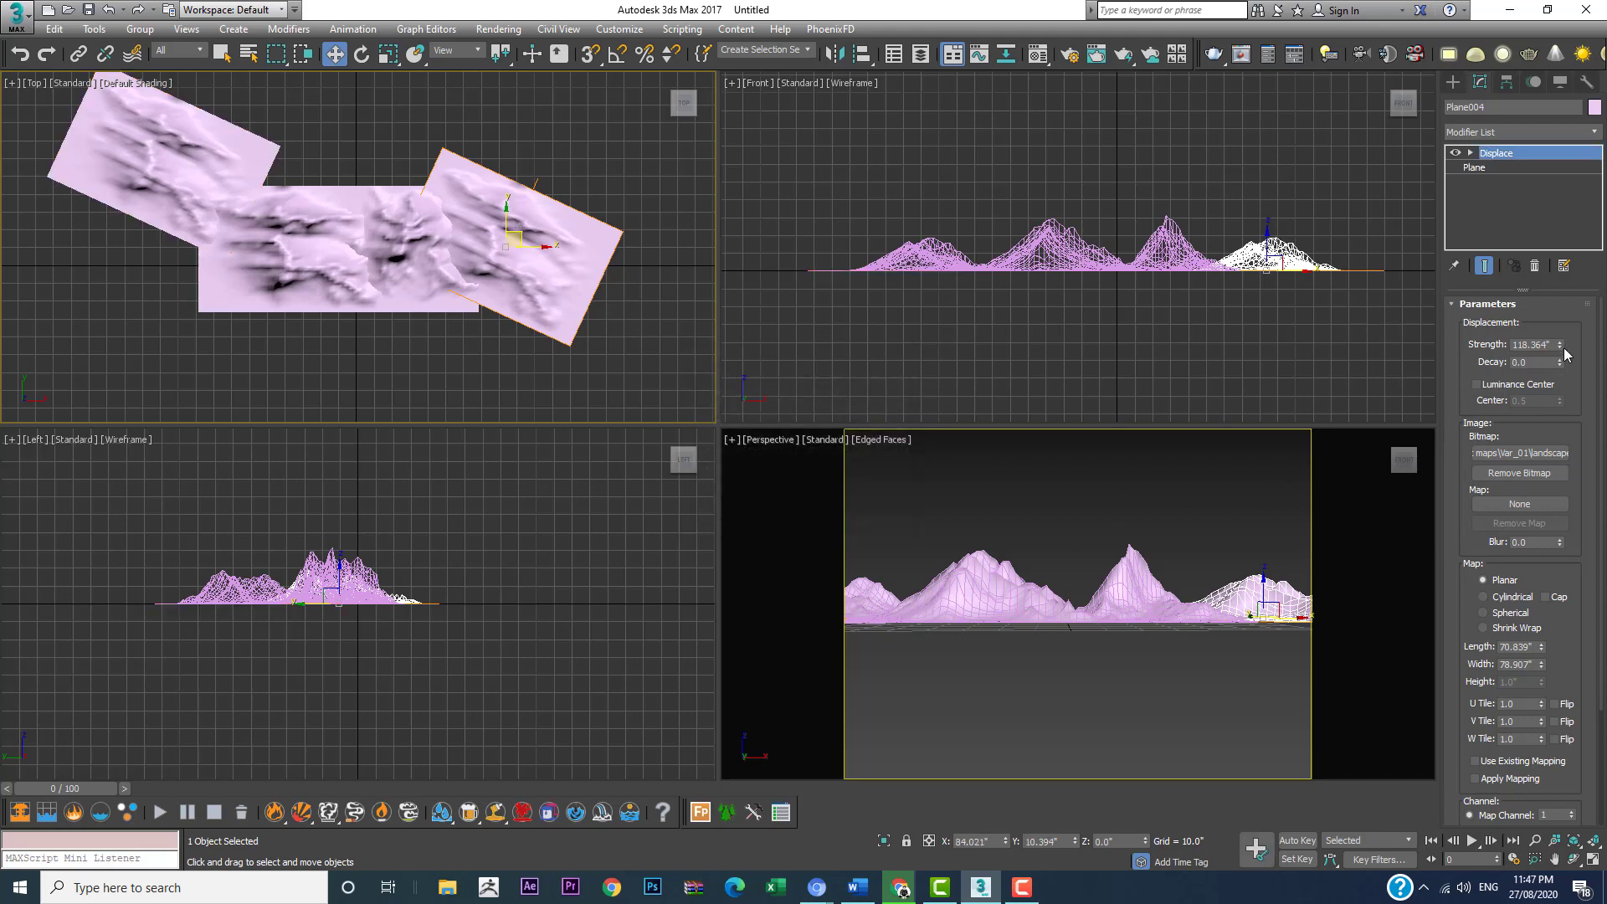
Step: Reduce the newest copy's Displace strength to about 100.6", deselect it and maximize the Perspective viewport
drag(1560, 346, 1561, 367)
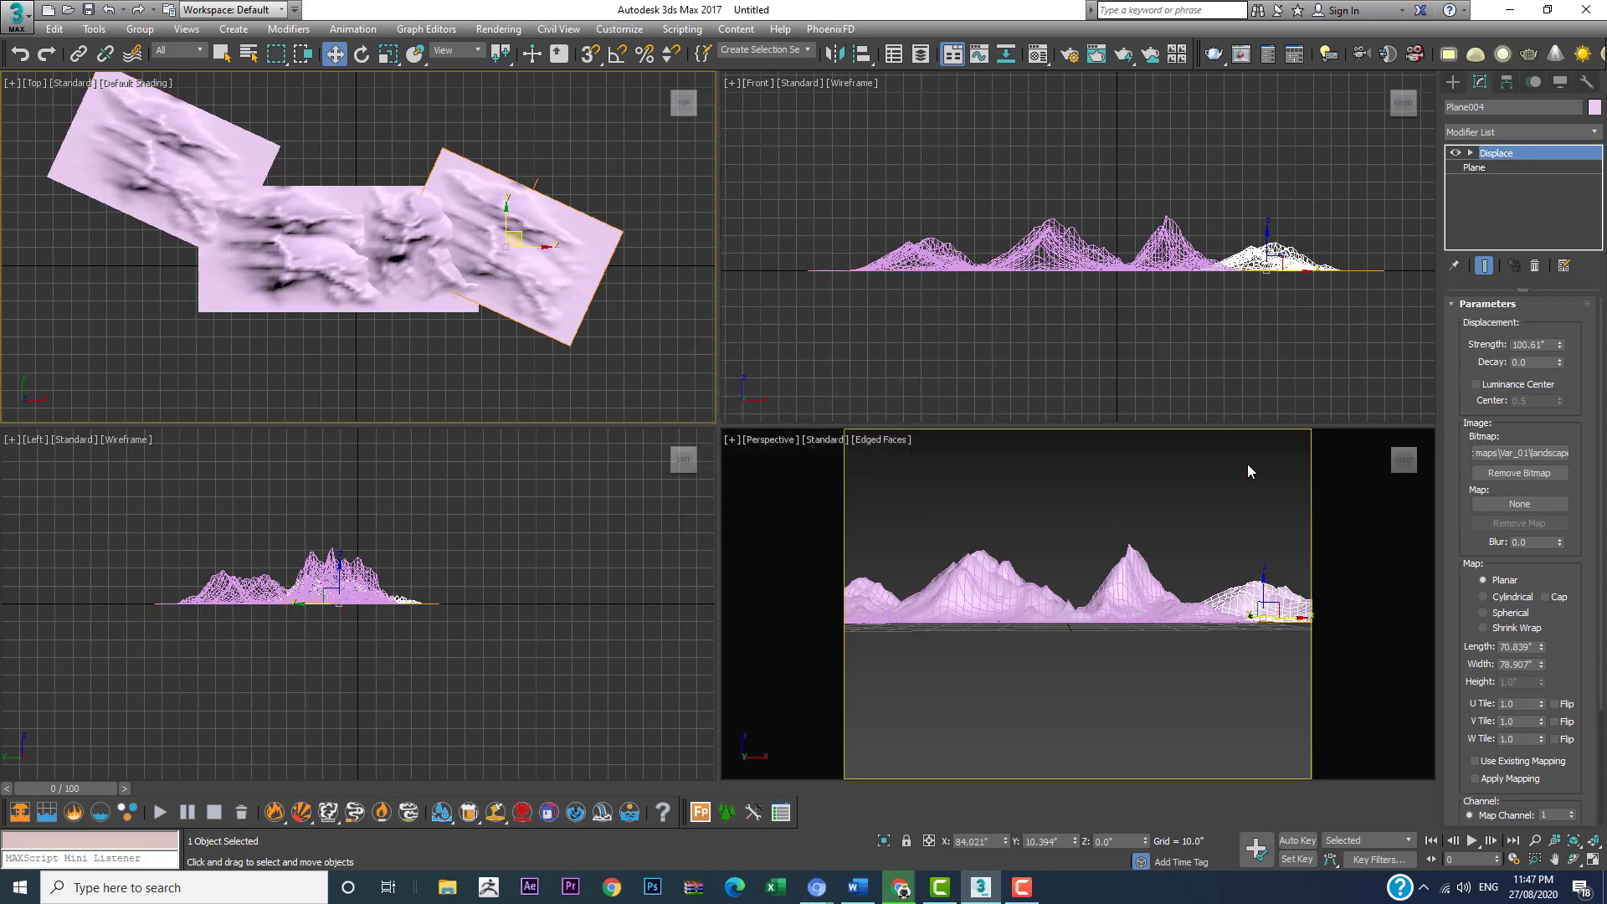
click(1153, 549)
click(1132, 565)
click(1174, 507)
key(alt+w)
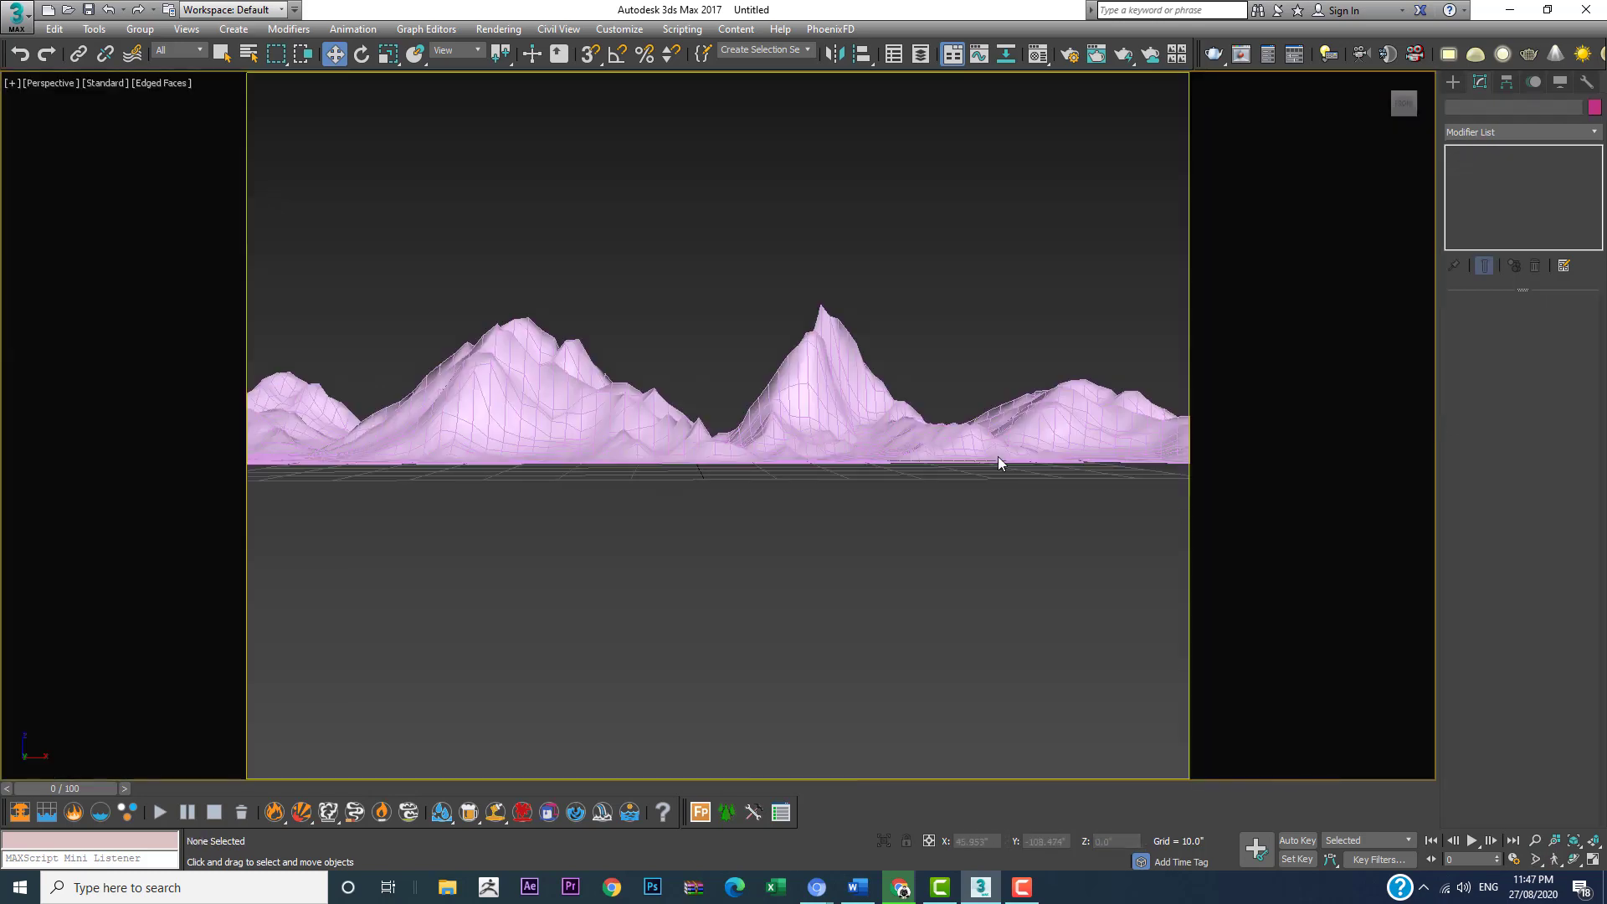
Step: Create a plane about 326.7" long and 398.4" wide in the Top view, covering the area in front of the mountains
key(alt+w)
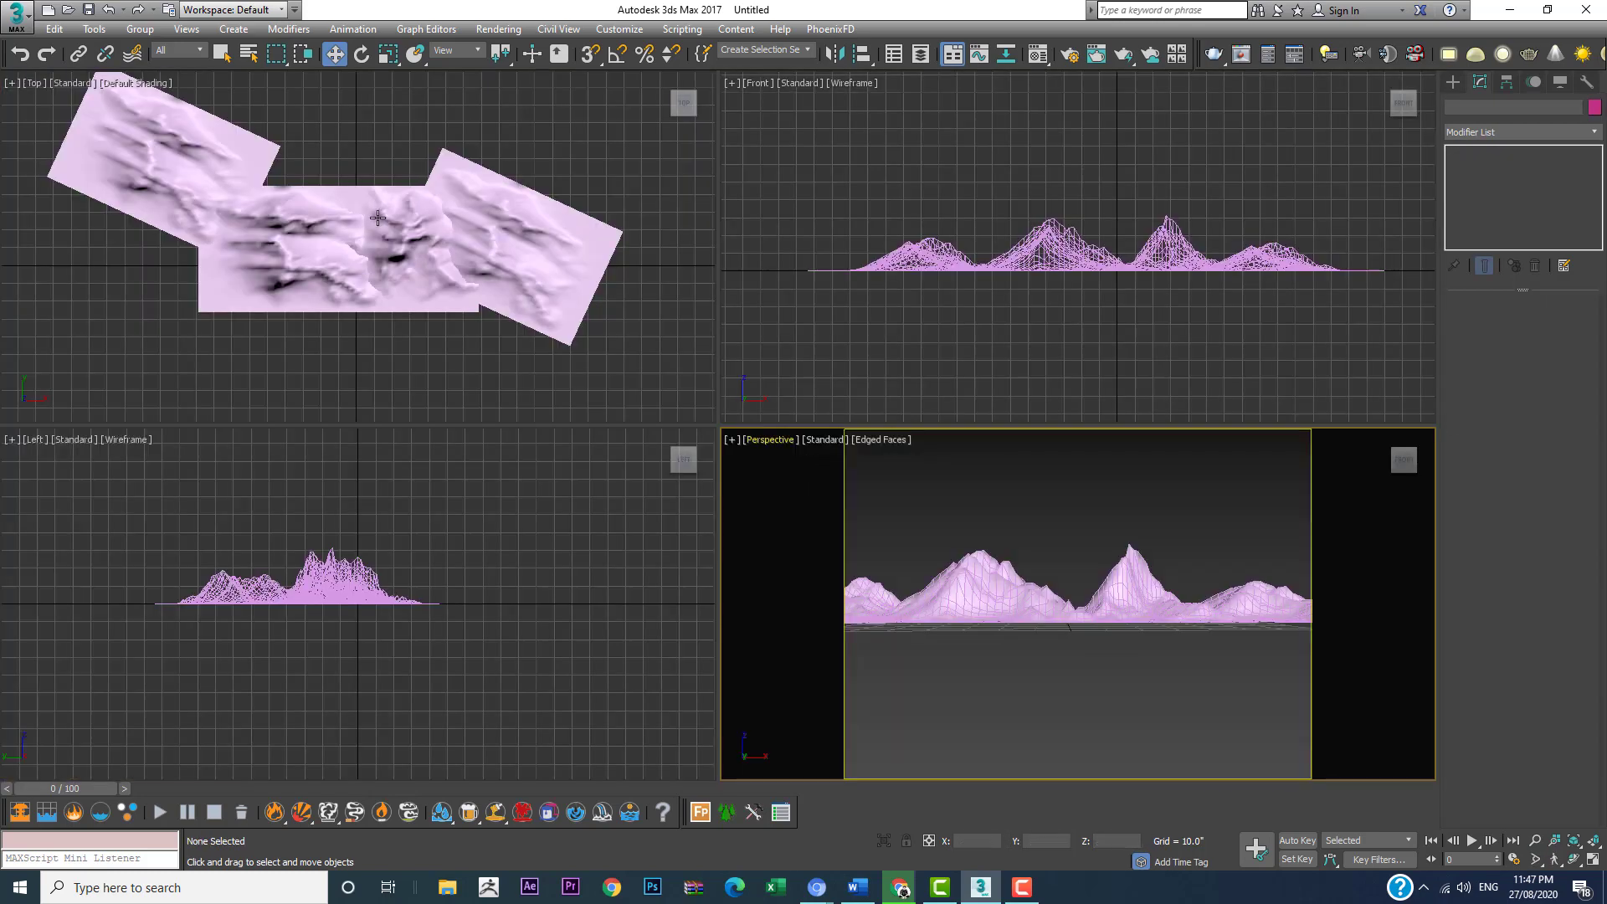
scroll(476, 289, down, 4)
middle_drag(476, 288, 483, 199)
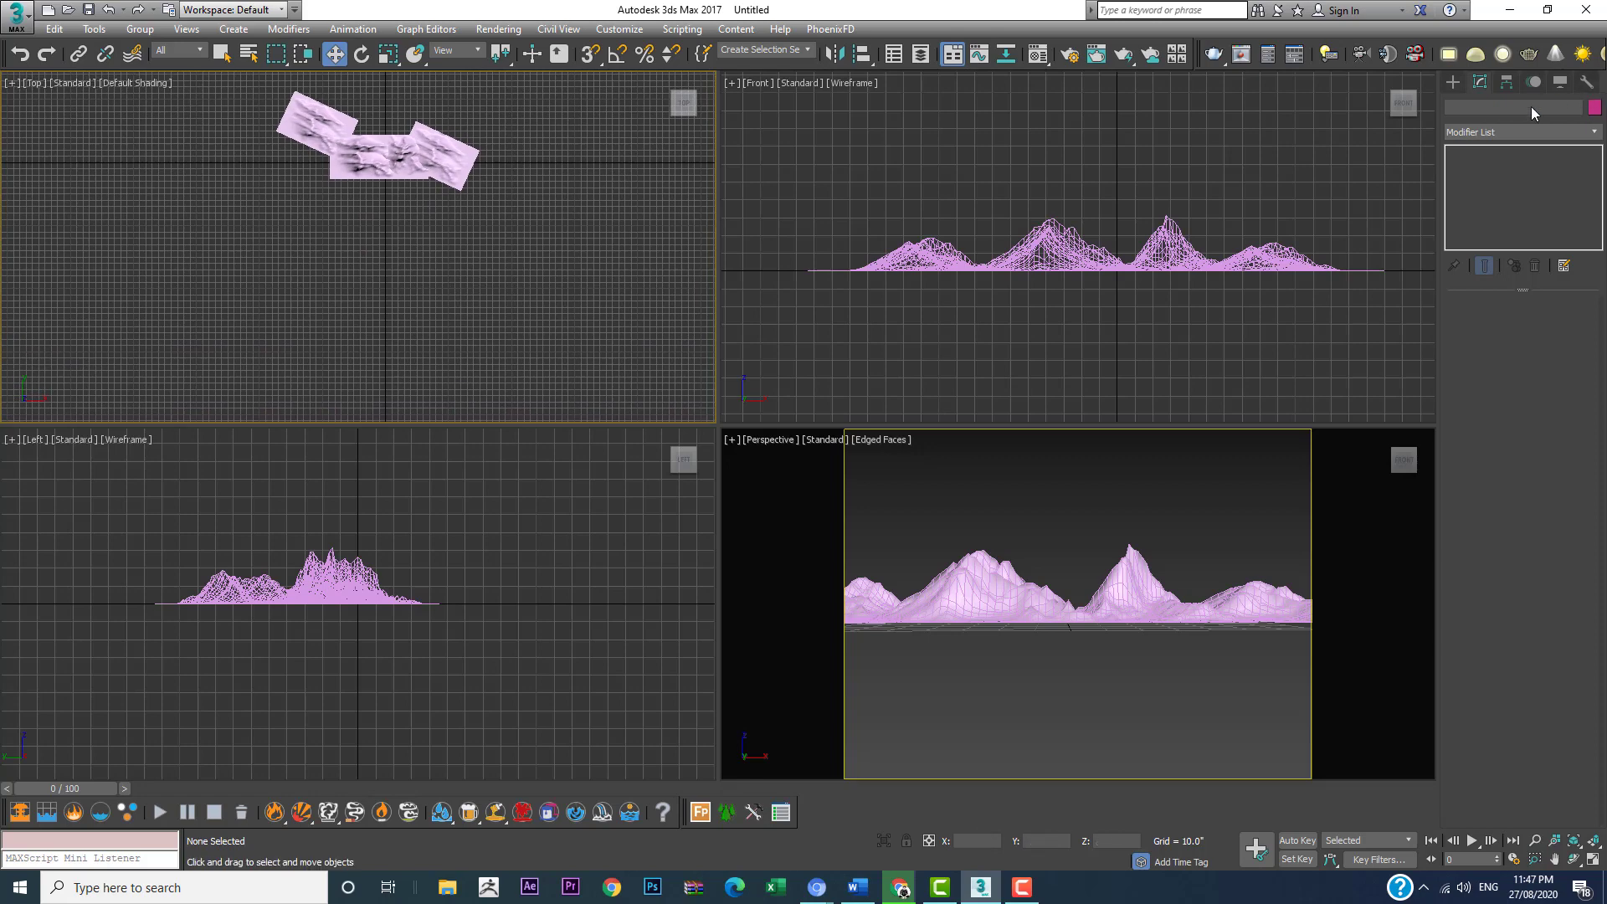
click(1454, 81)
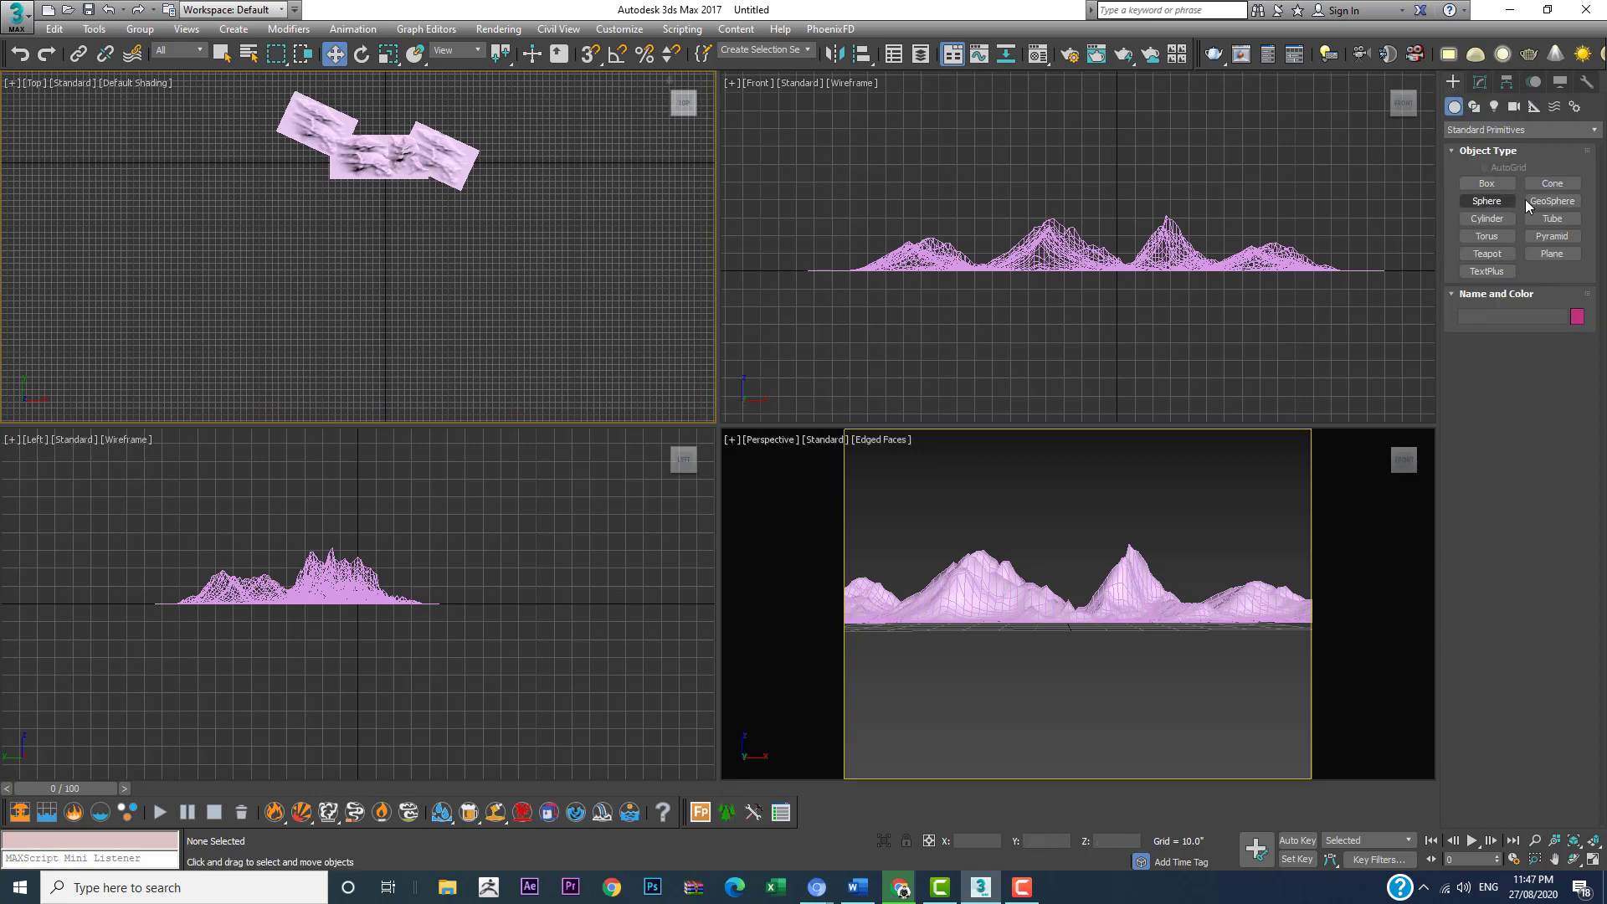
click(1552, 254)
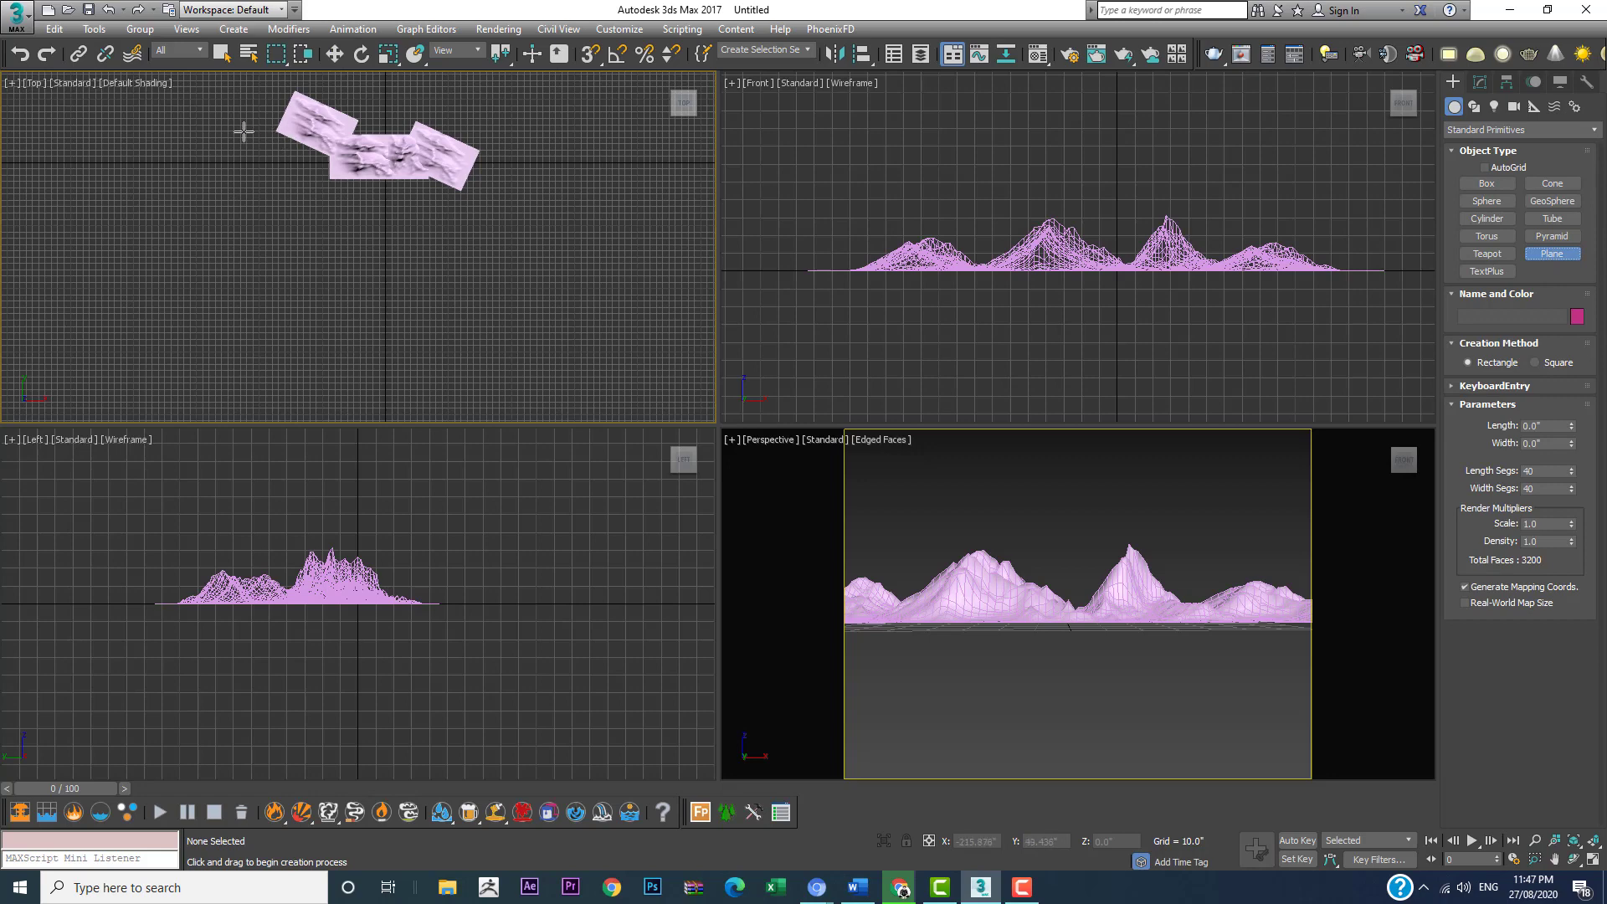
drag(244, 132, 496, 337)
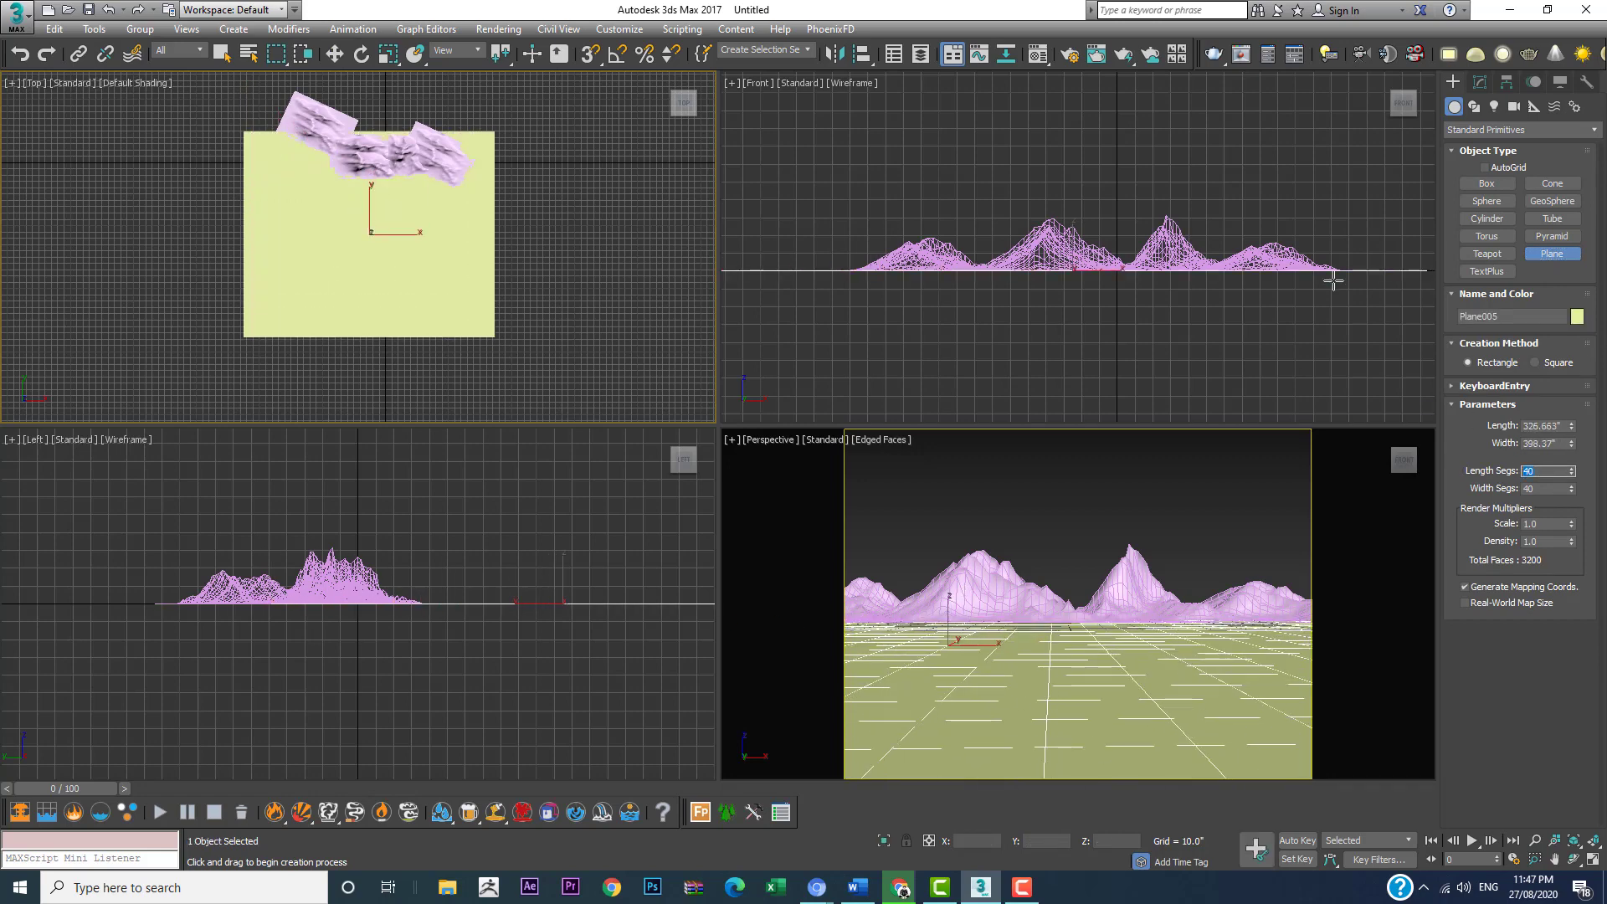
Step: Set the new ground plane's length and width segments to 1 each
text(1)
key(Tab)
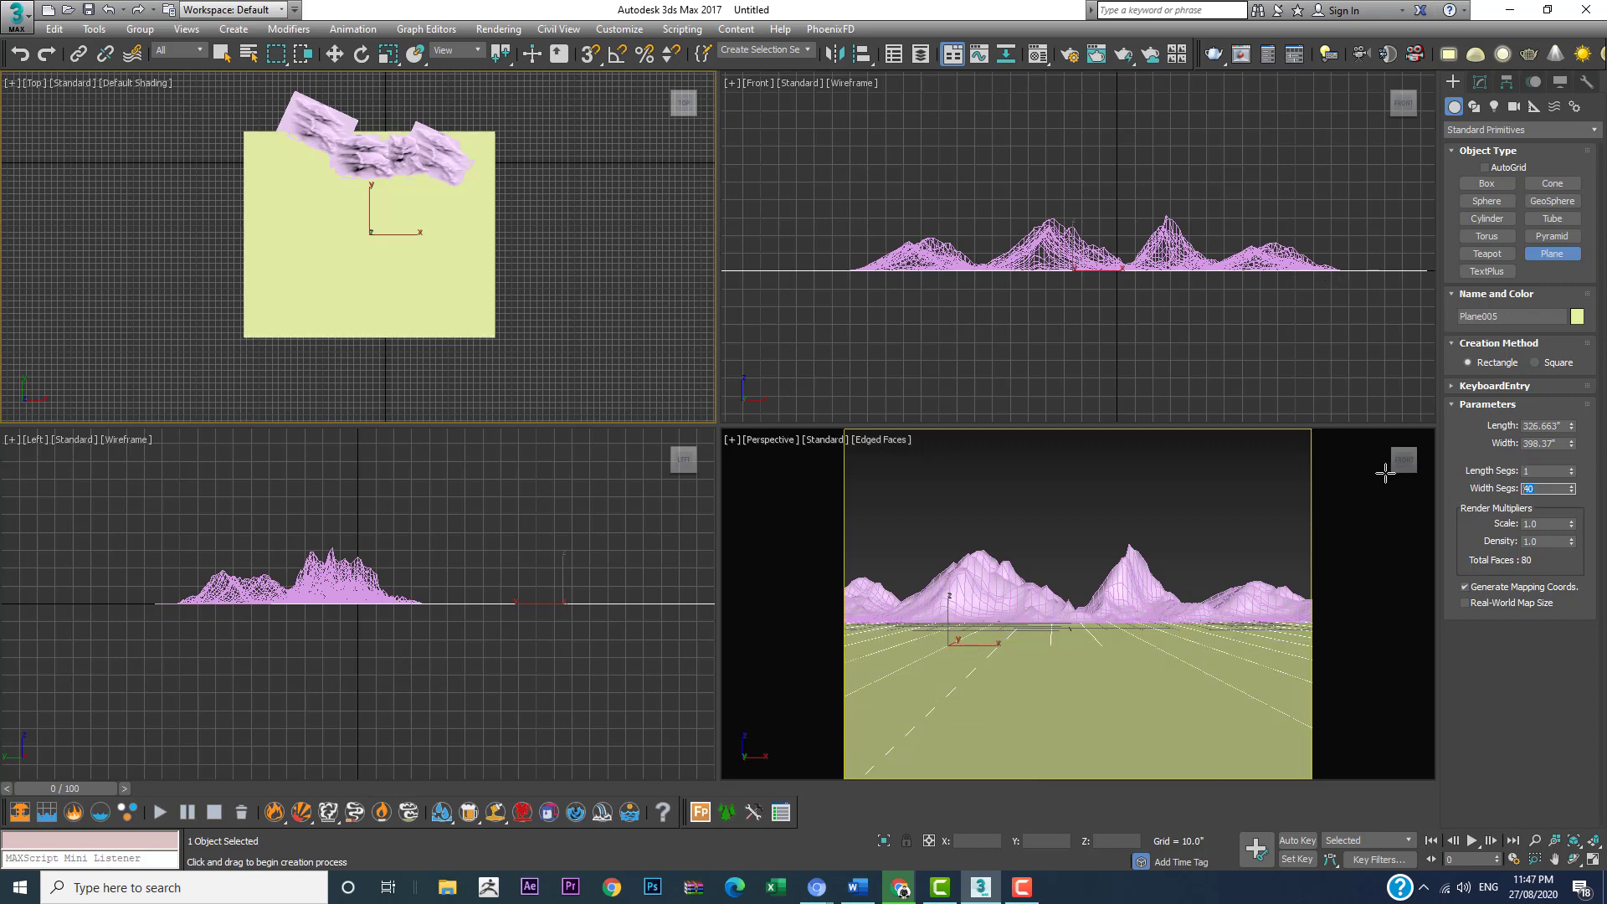
text(1)
key(Return)
Step: Deselect the ground plane, maximize the Perspective viewport and create a physical camera from its view
click(335, 56)
click(1139, 475)
key(alt+w)
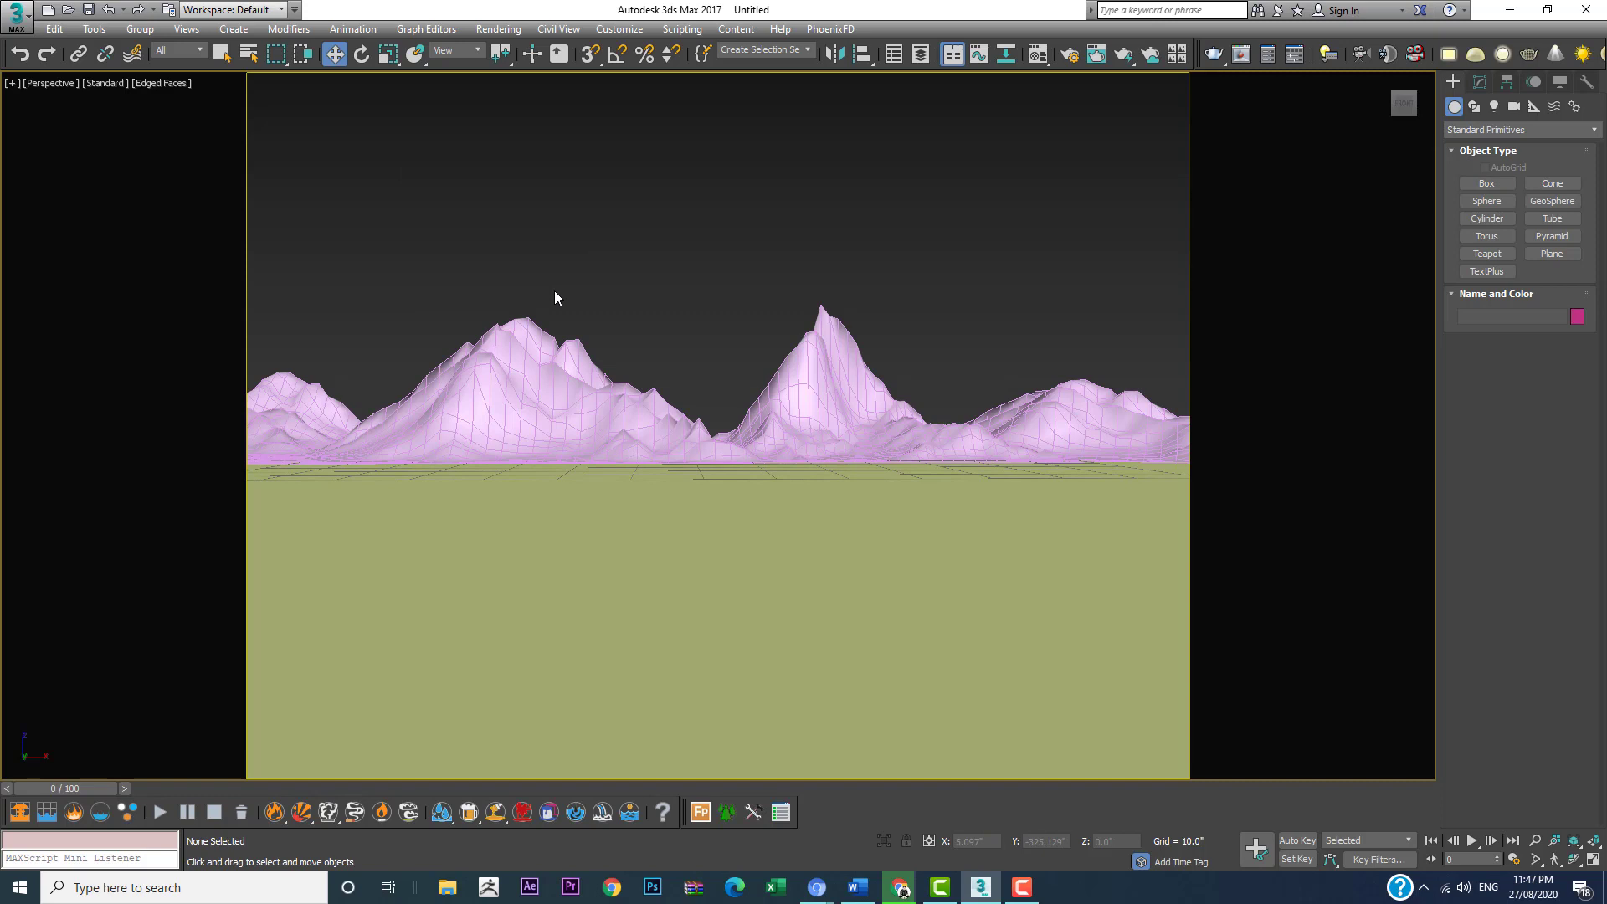
key(ctrl+c)
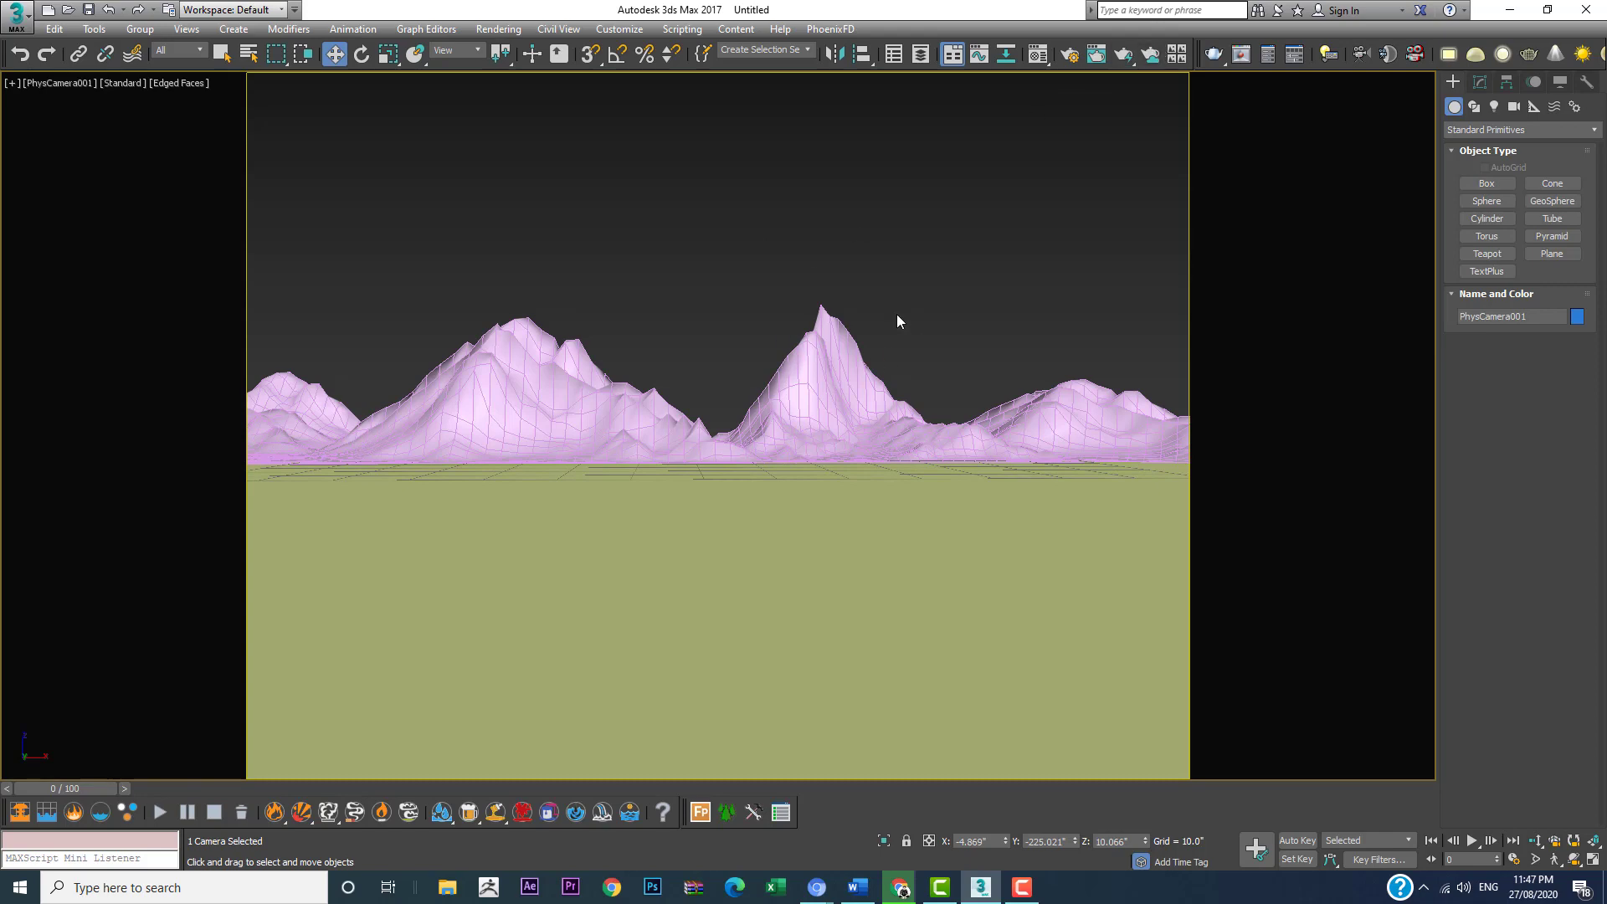
Step: Switch back to the Perspective view and raise the ground plane to about Z 0.57" so it covers the mountains' flat edges
key(p)
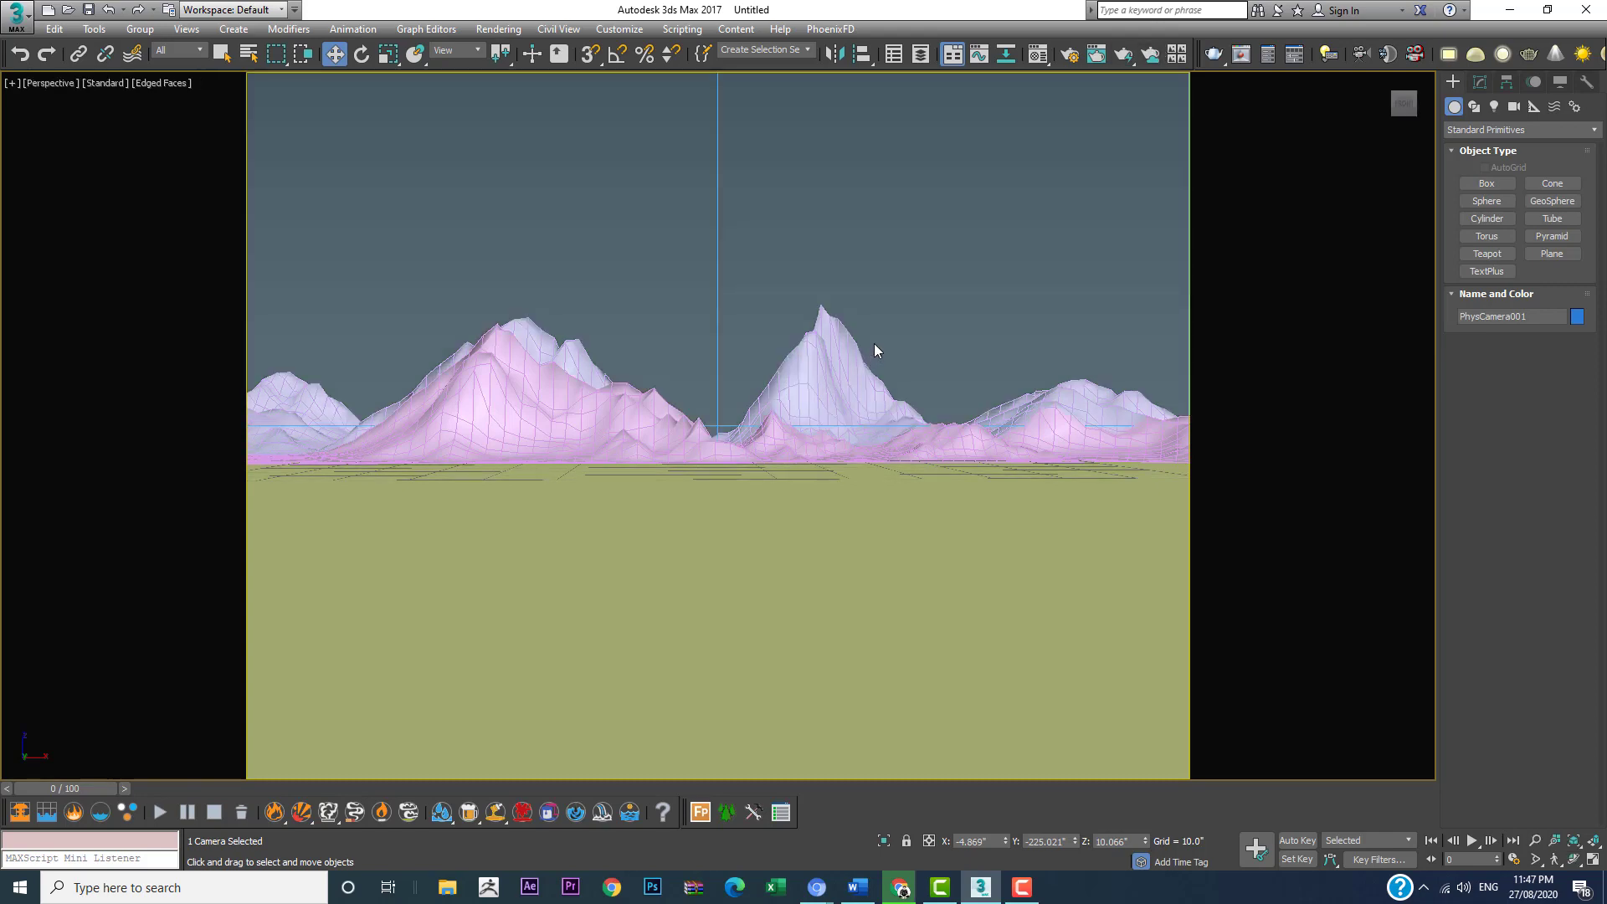
alt+middle_drag(869, 289, 671, 466)
scroll(878, 452, up, 3)
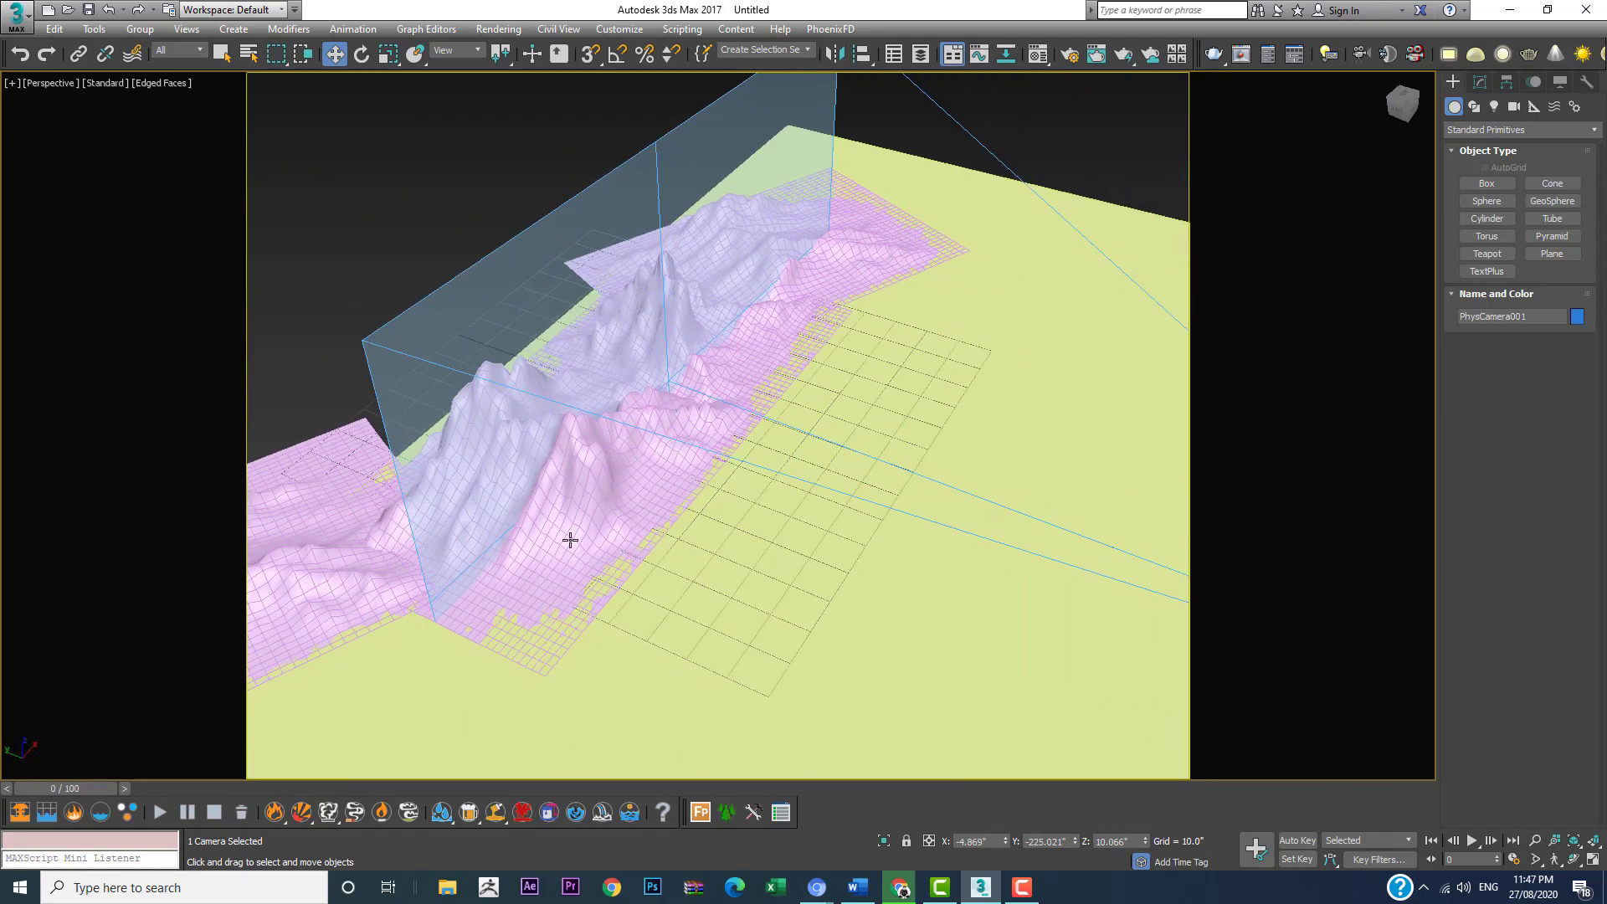
alt+middle_drag(919, 438, 946, 411)
scroll(807, 345, up, 3)
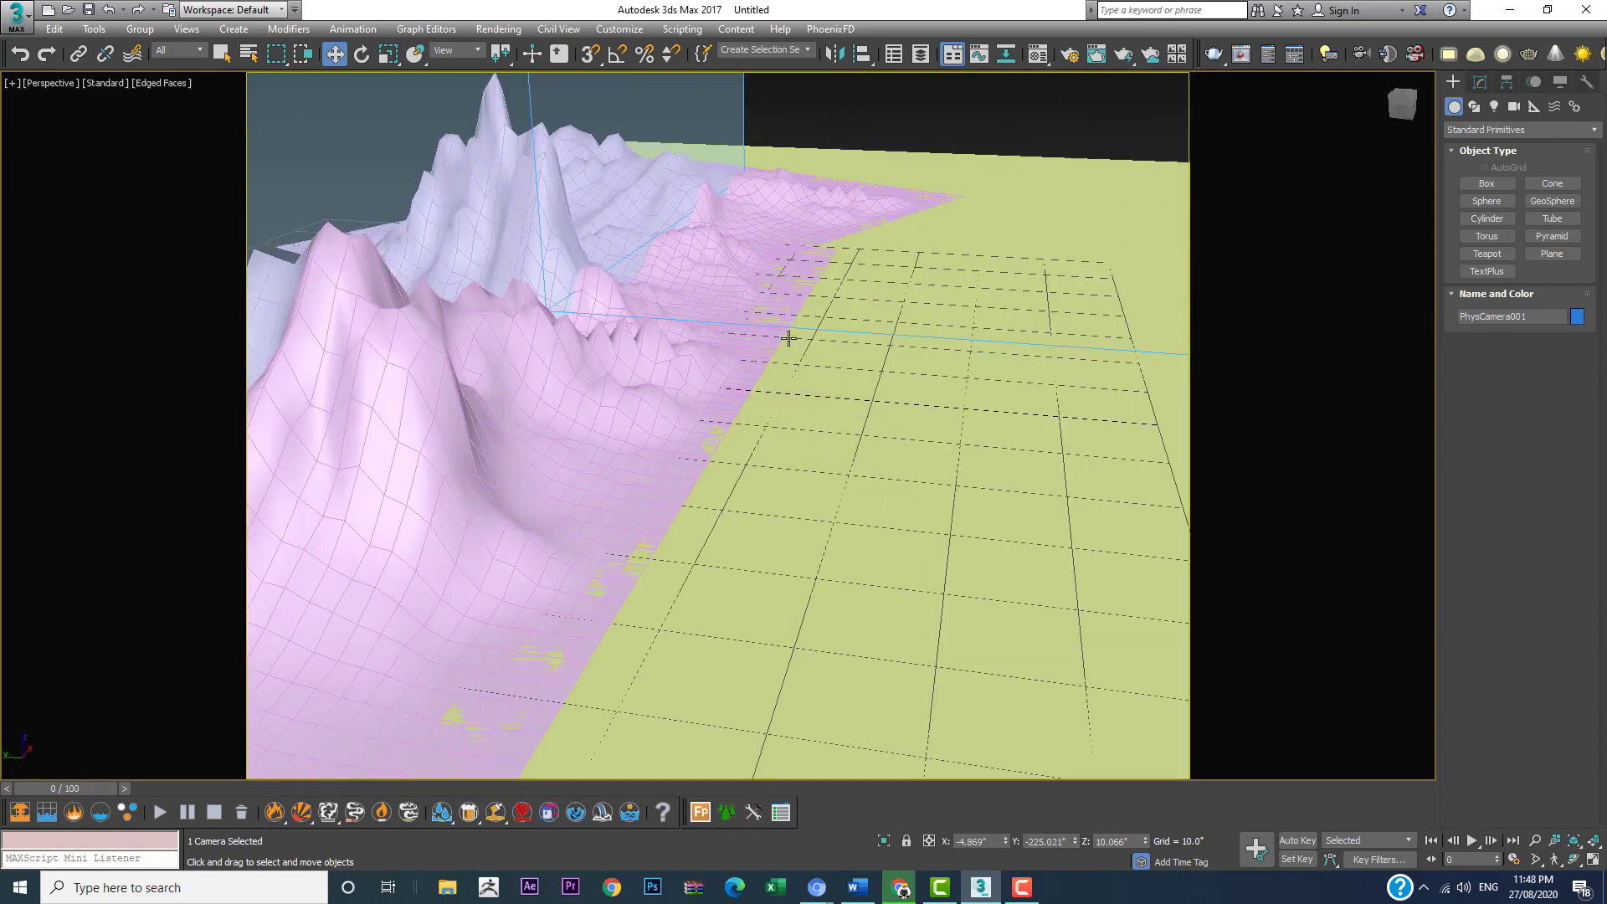
scroll(789, 338, down, 3)
scroll(817, 374, down, 2)
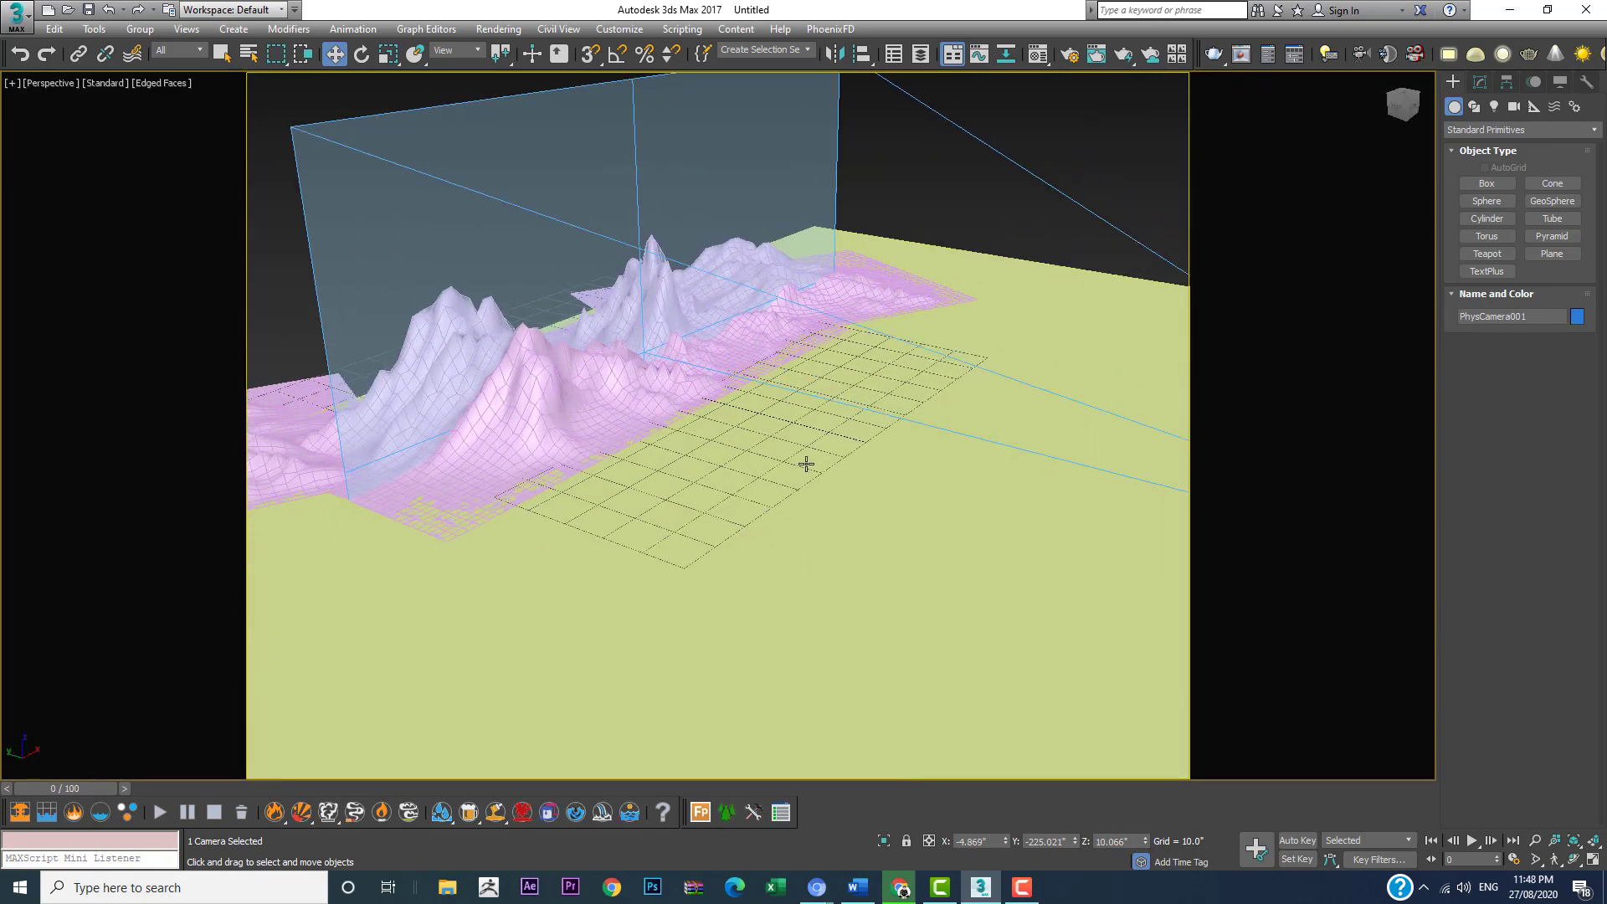
scroll(806, 463, down, 3)
click(948, 518)
scroll(886, 491, up, 4)
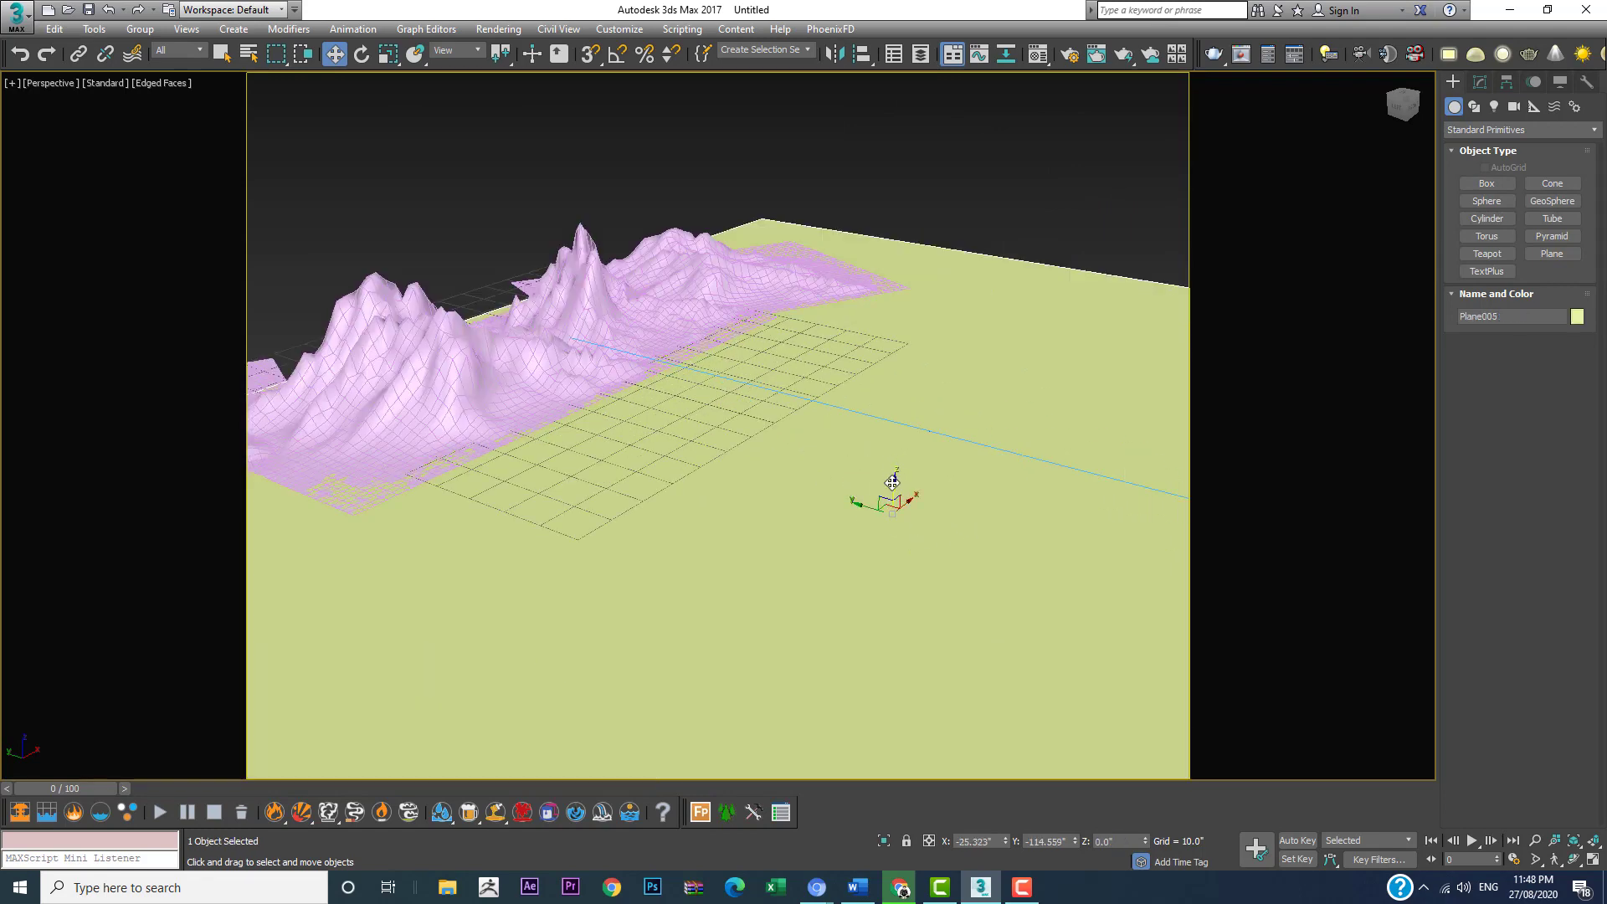
drag(894, 482, 895, 480)
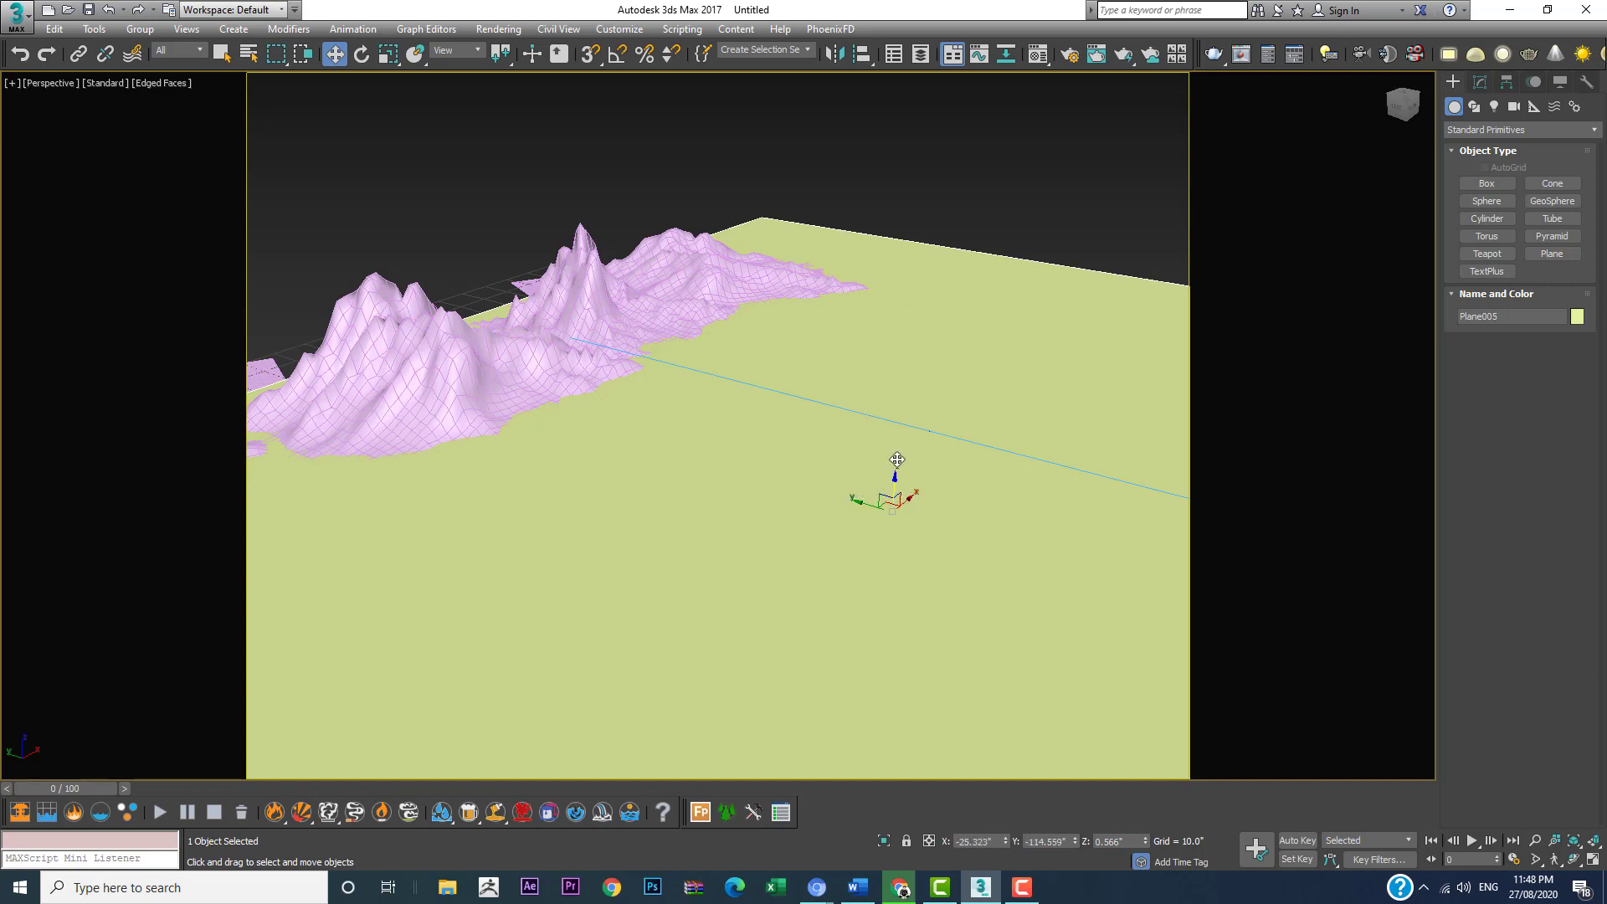
Step: Examine where the raised ground plane meets the mountain bases, and return to the physical camera view
alt+middle_drag(742, 373, 728, 385)
scroll(564, 373, up, 6)
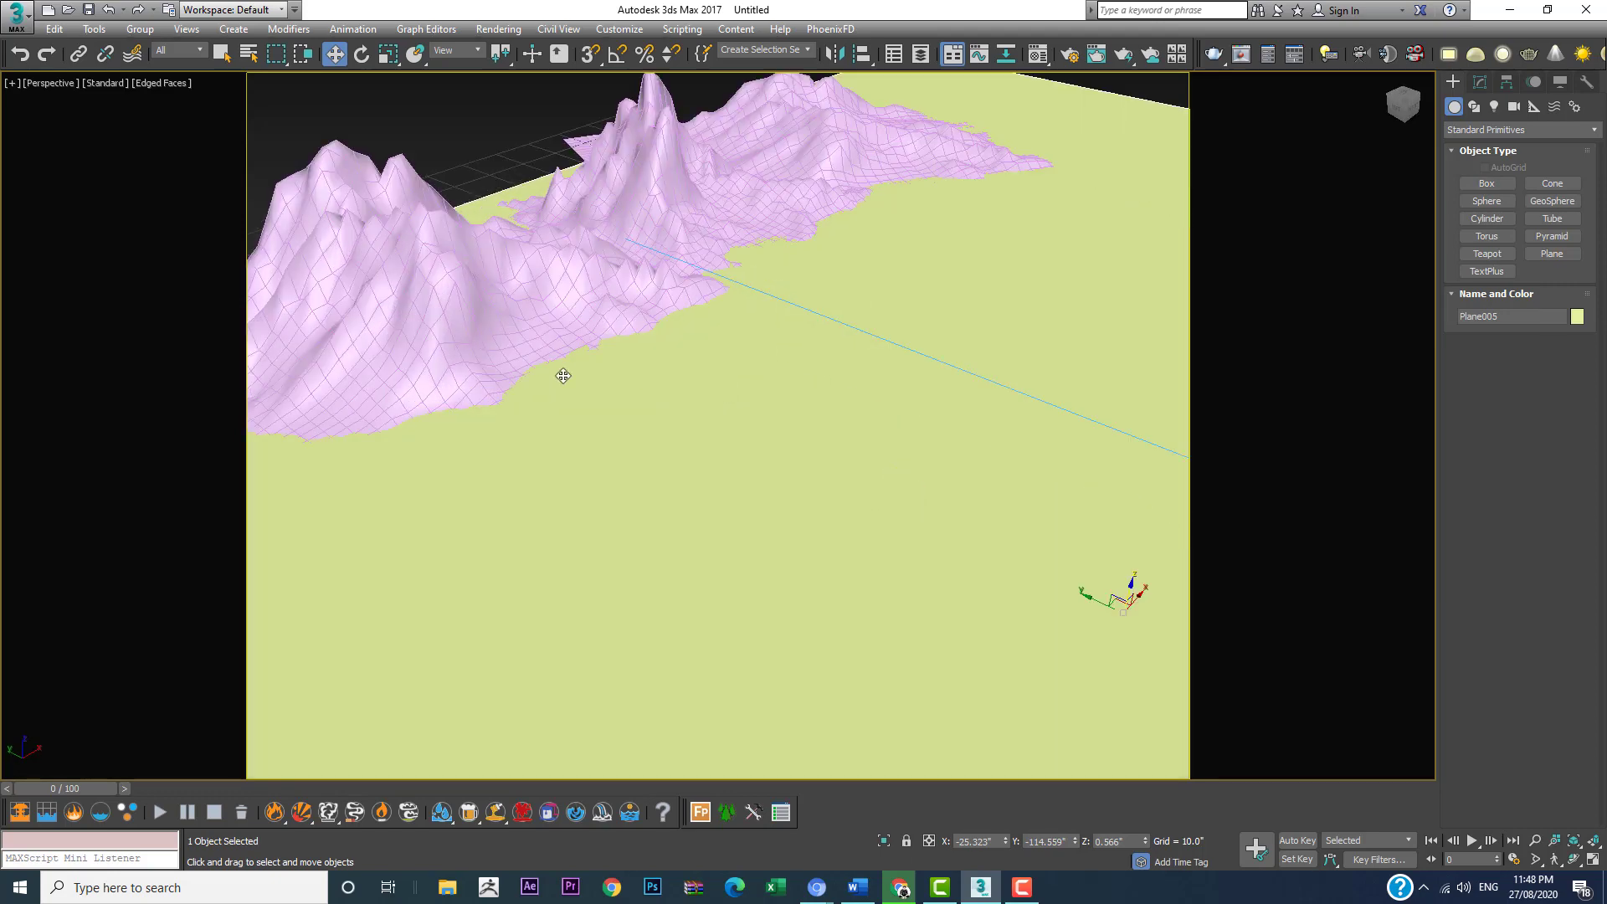
middle_drag(596, 312, 699, 479)
scroll(628, 540, down, 6)
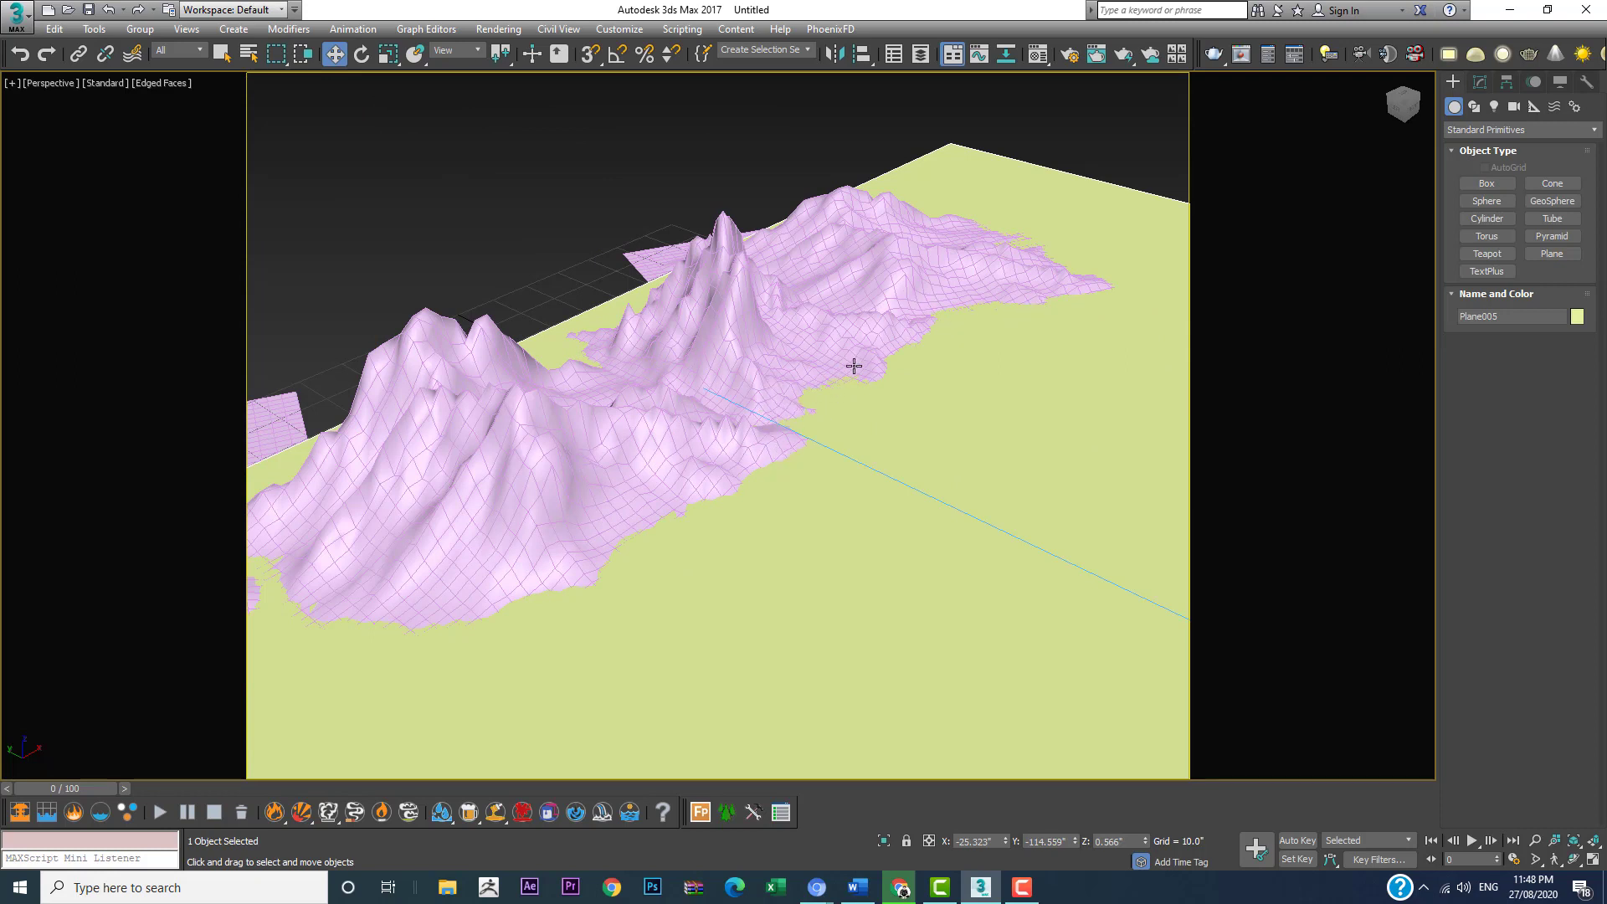
scroll(612, 560, down, 3)
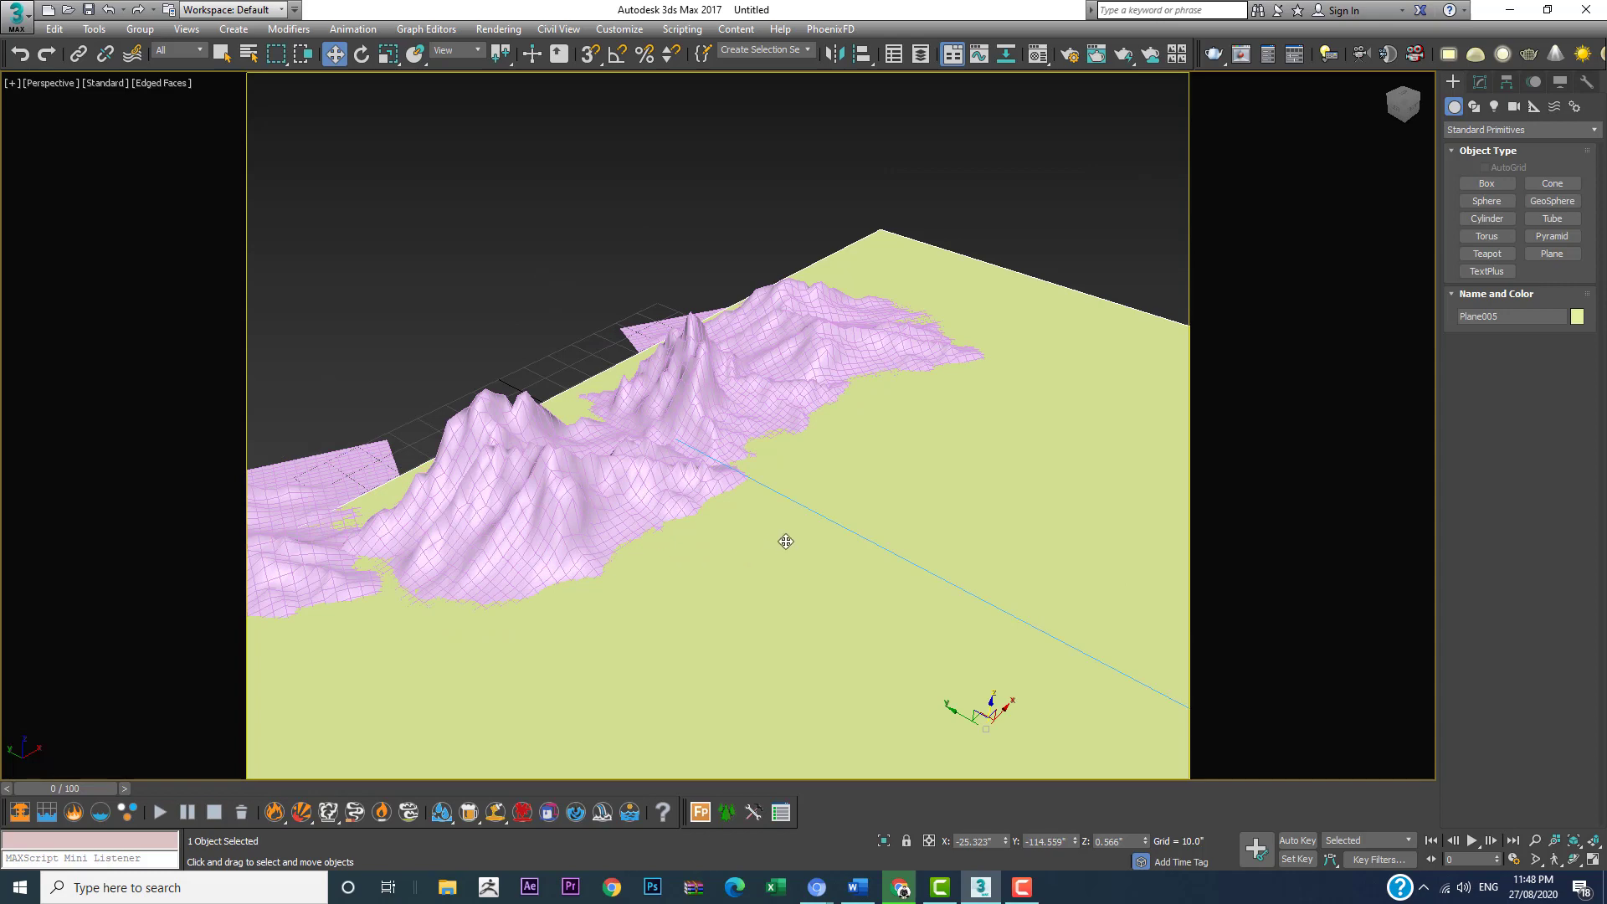
alt+middle_drag(786, 543, 623, 459)
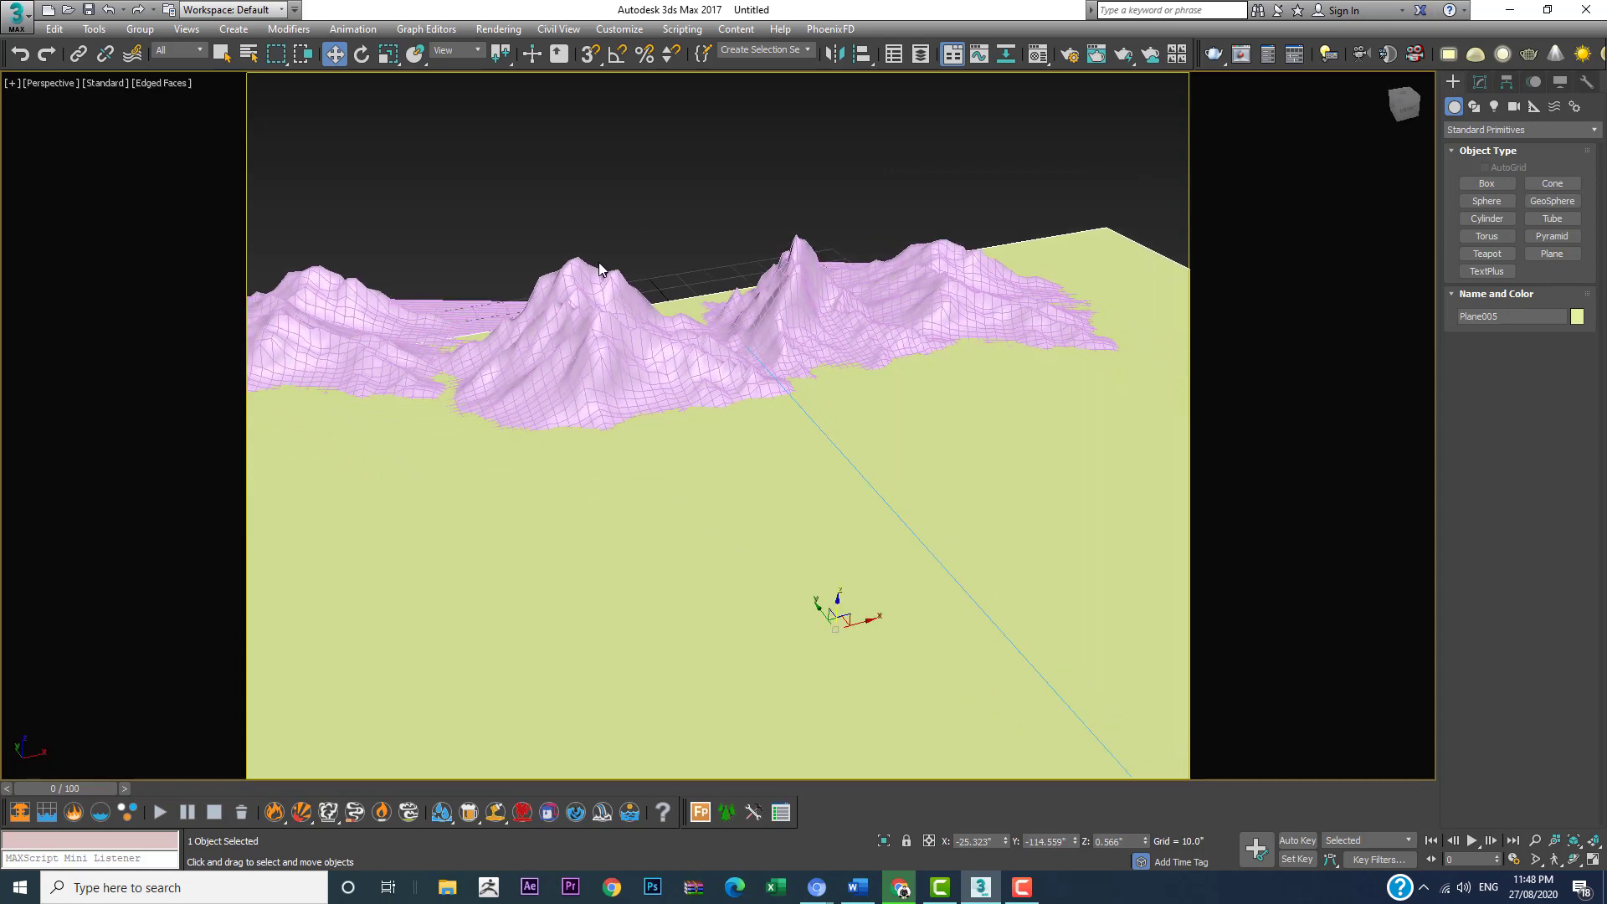
key(c)
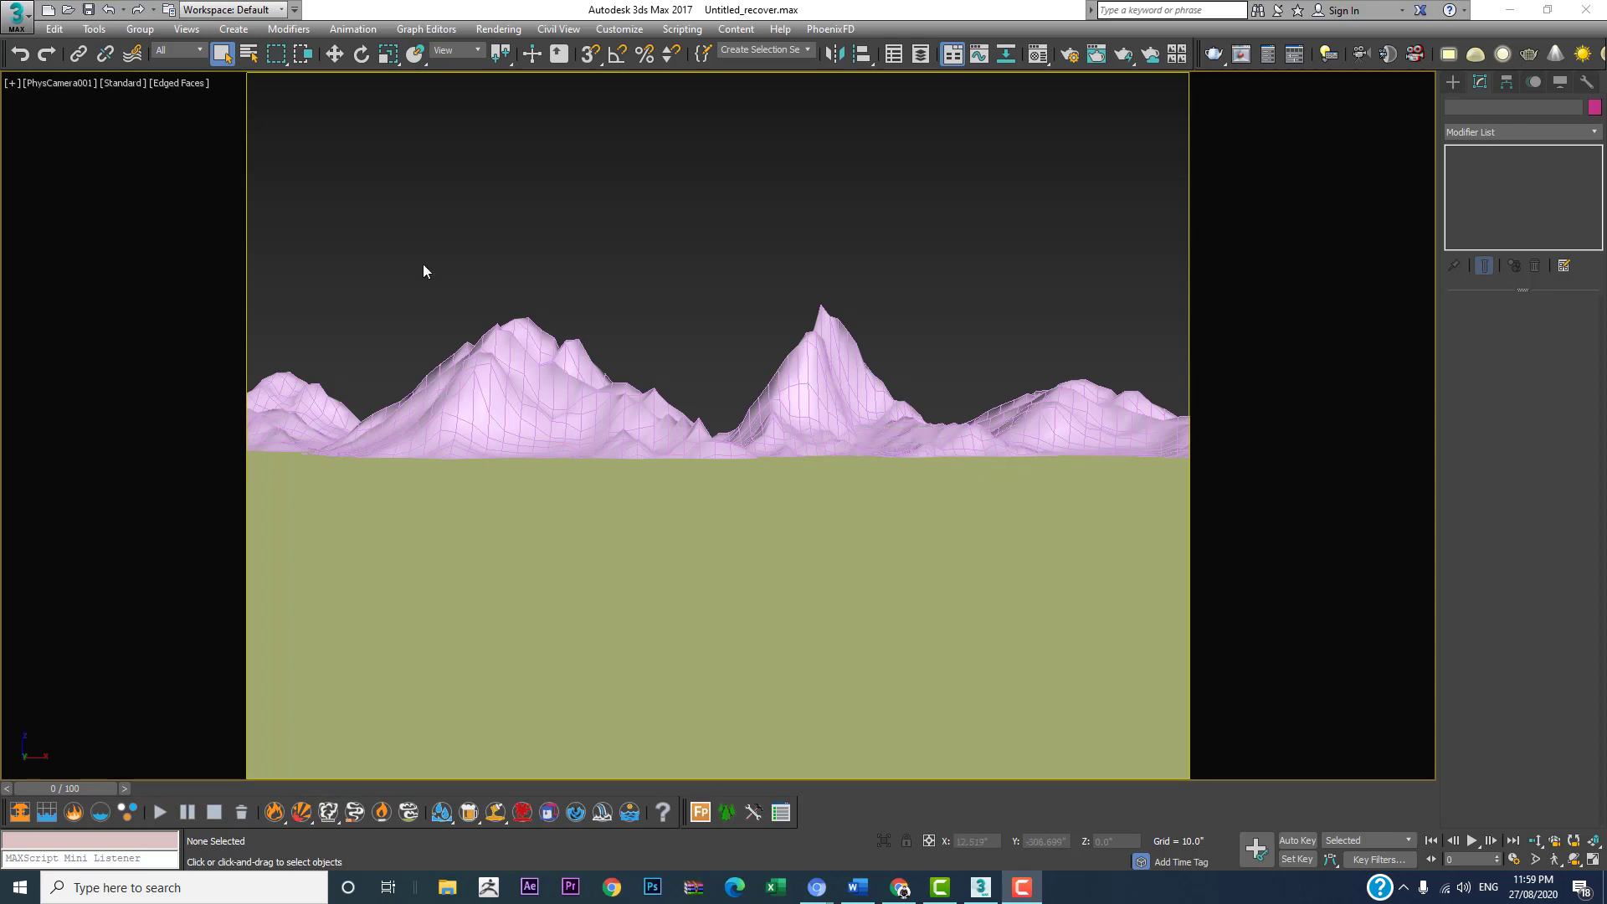
Step: Start saving the scene under a new name and create and open a folder named lanscape inside the 3d folder
click(18, 32)
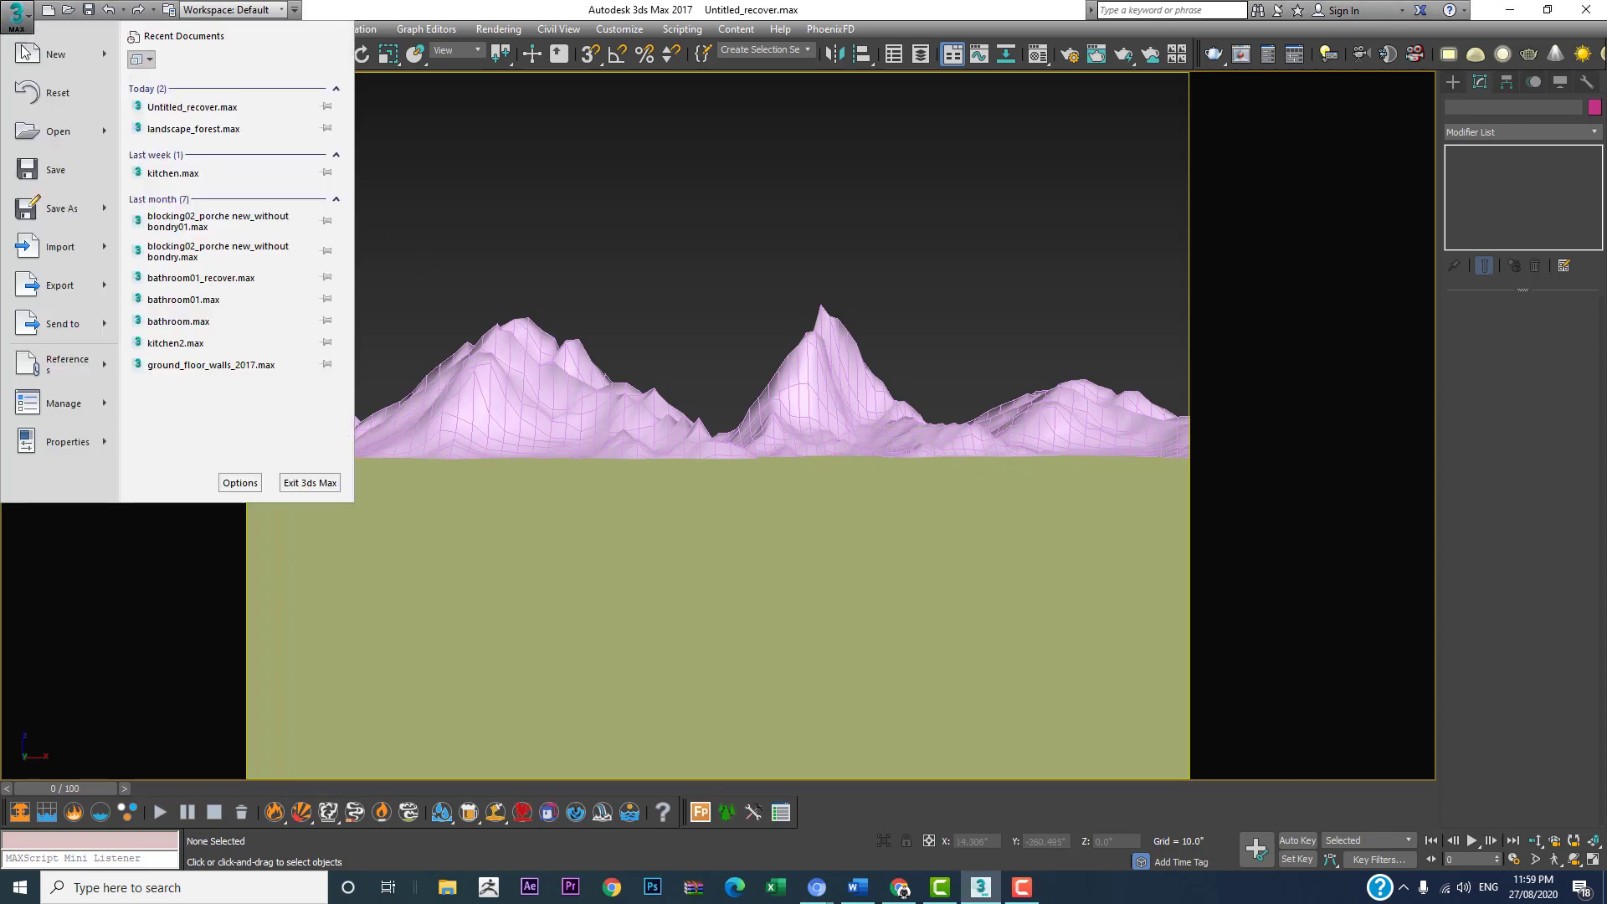
mouse_move(52, 216)
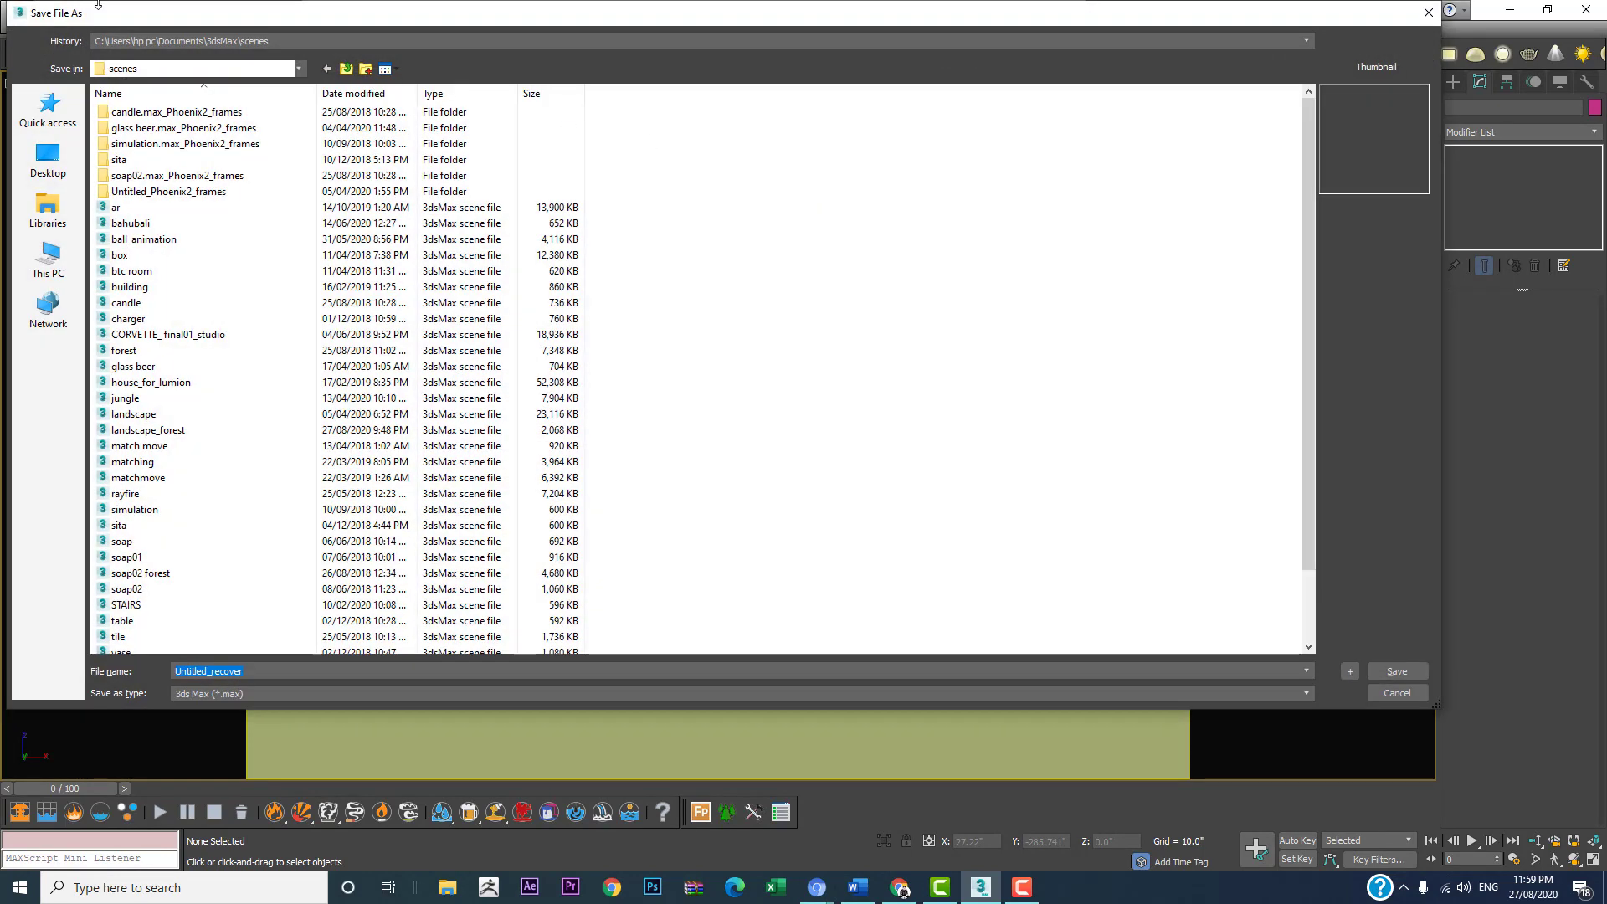
click(242, 41)
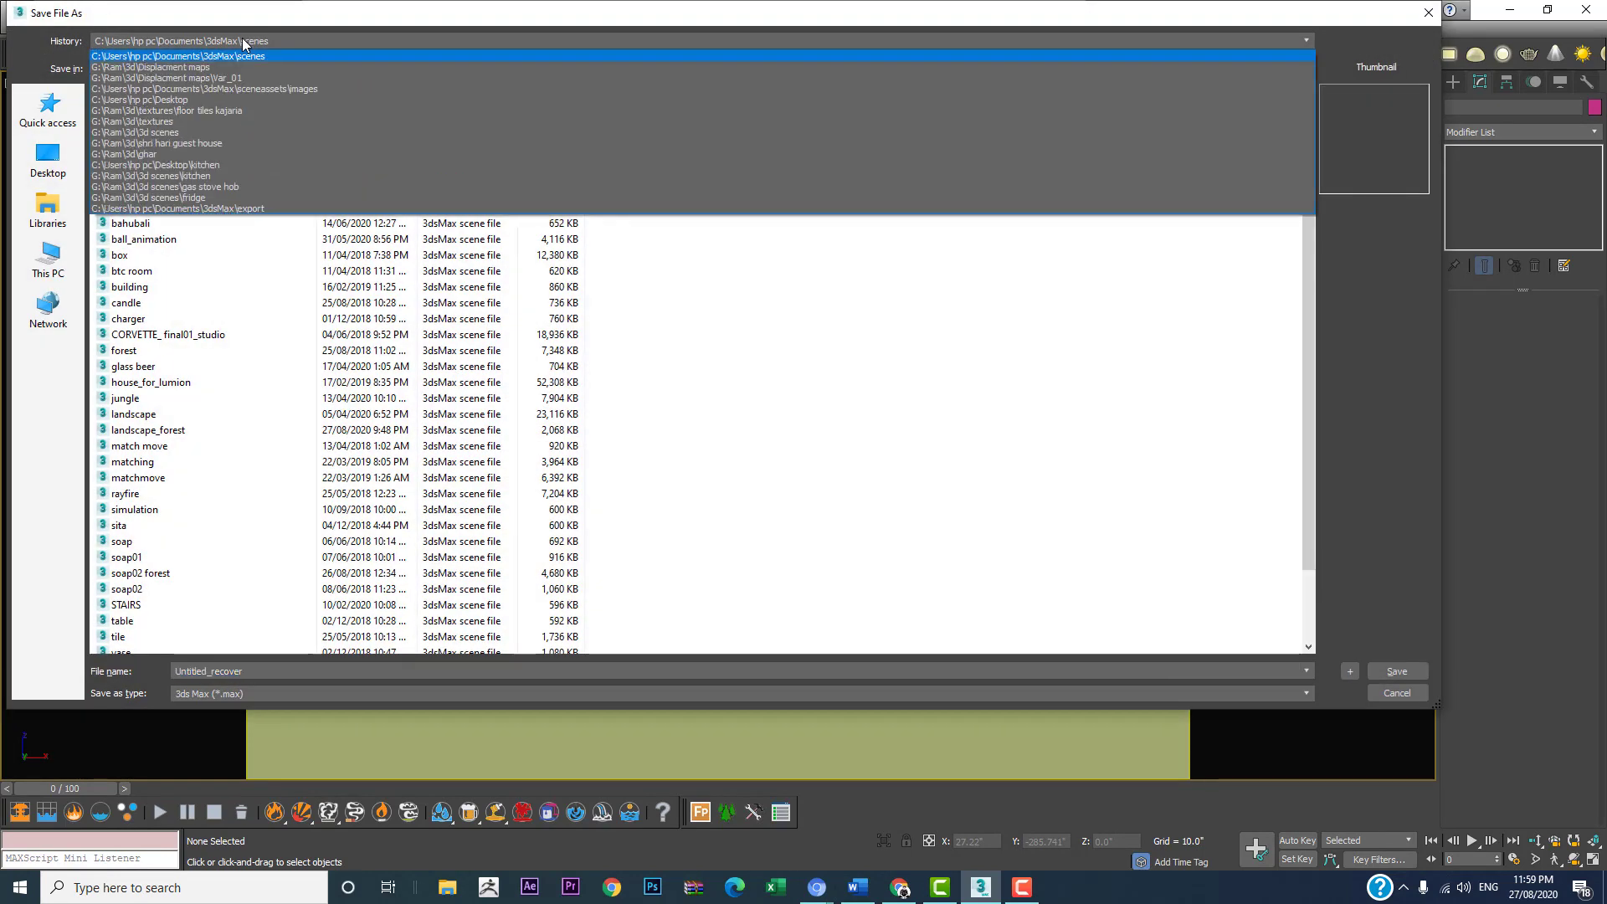
click(161, 154)
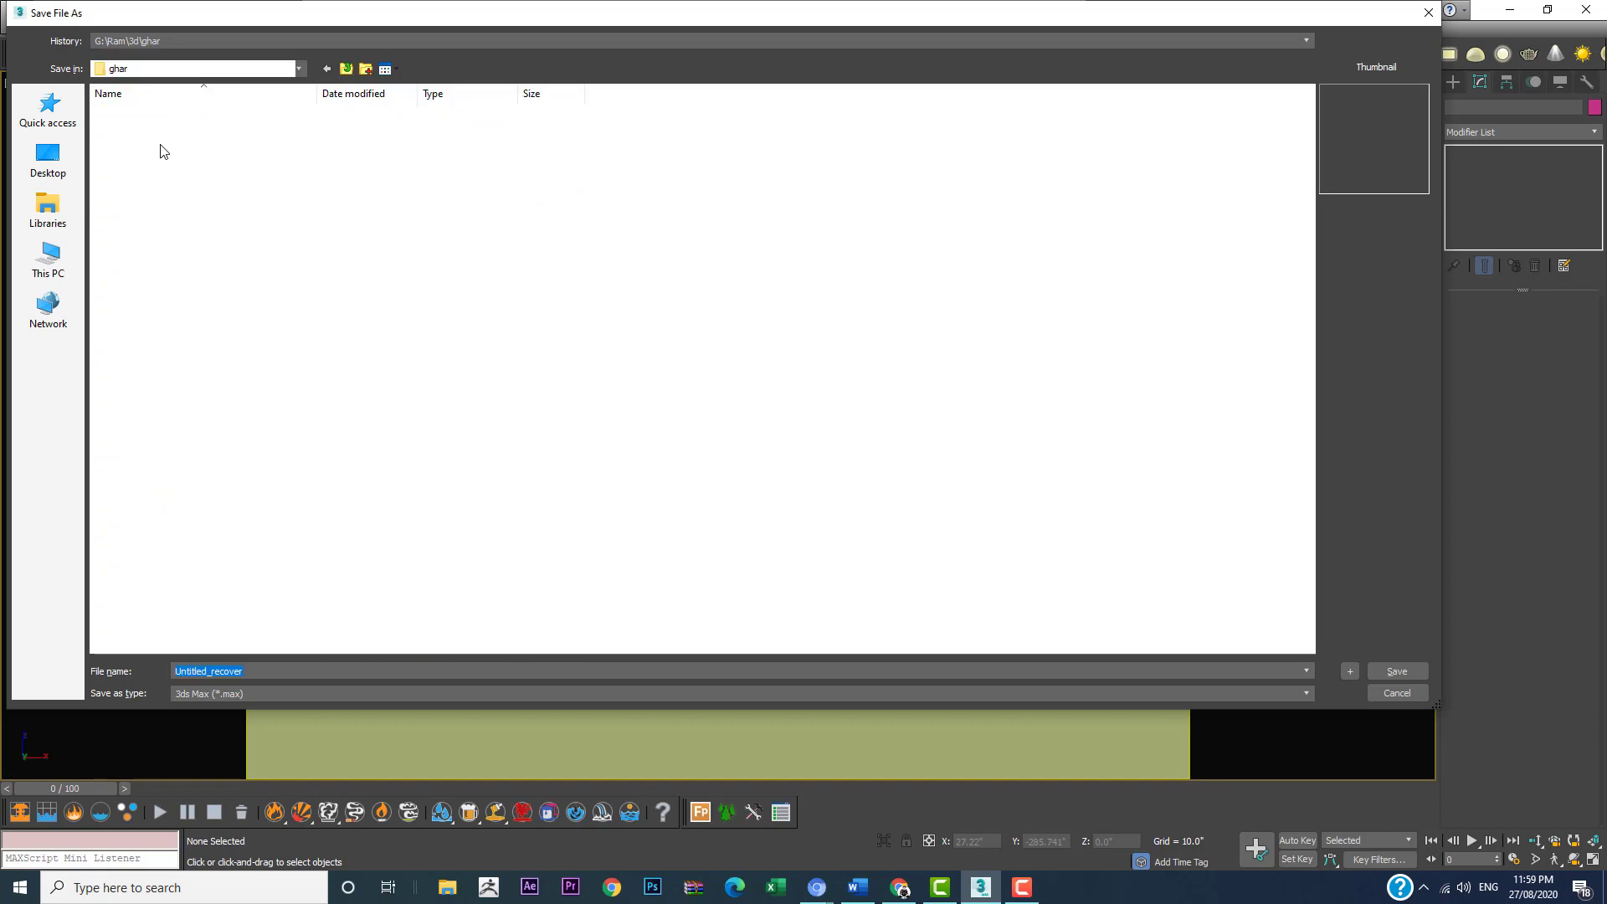
click(346, 69)
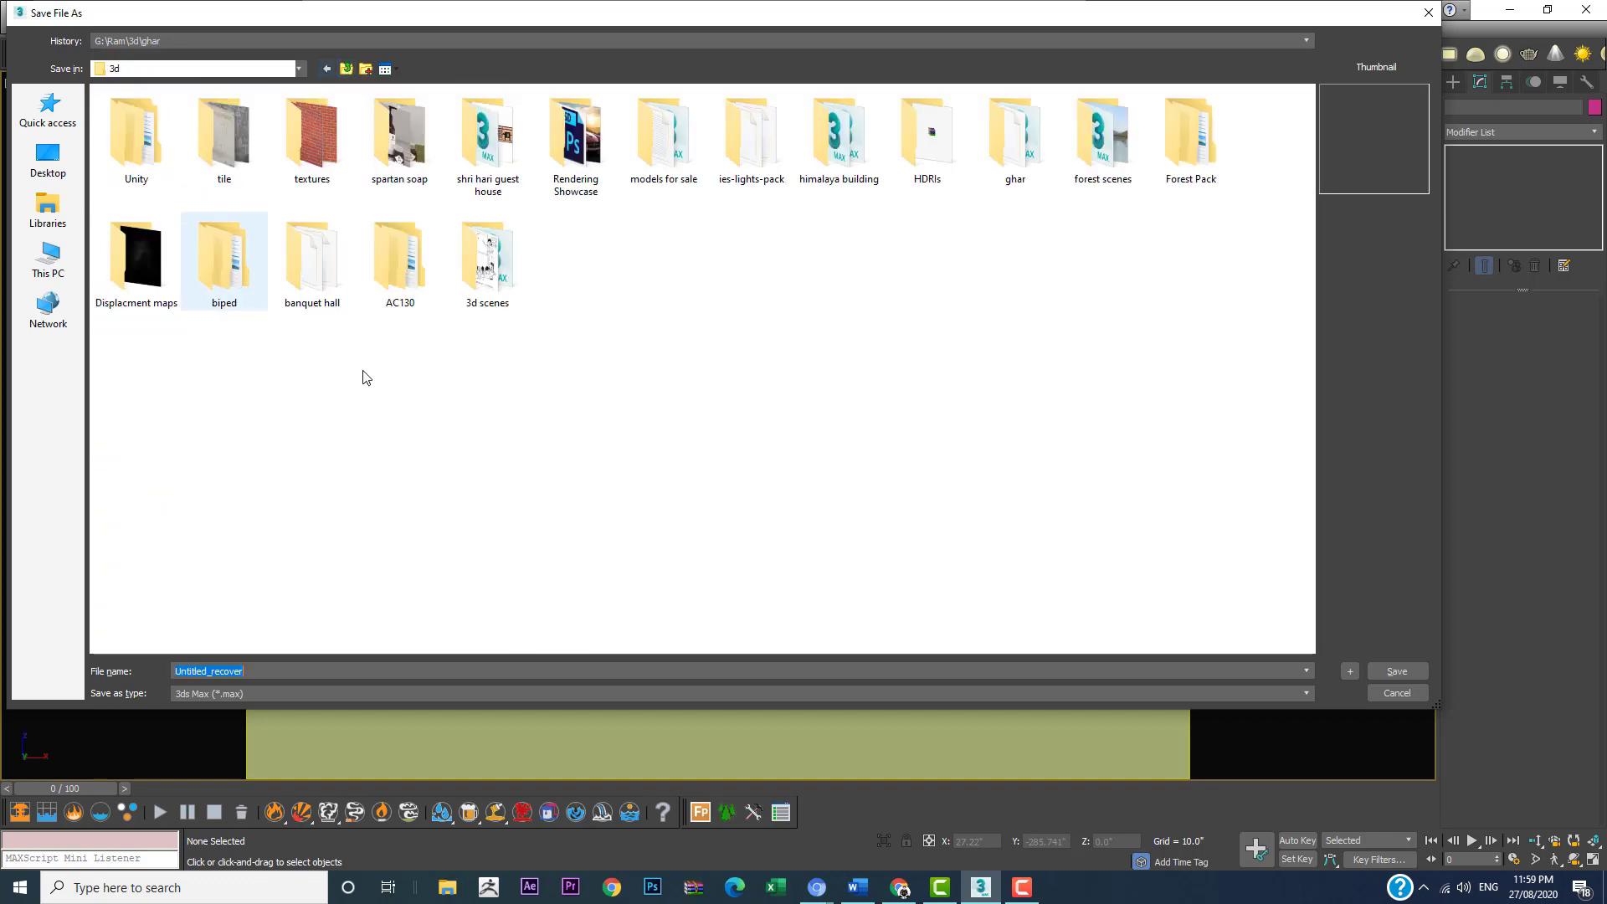
click(366, 68)
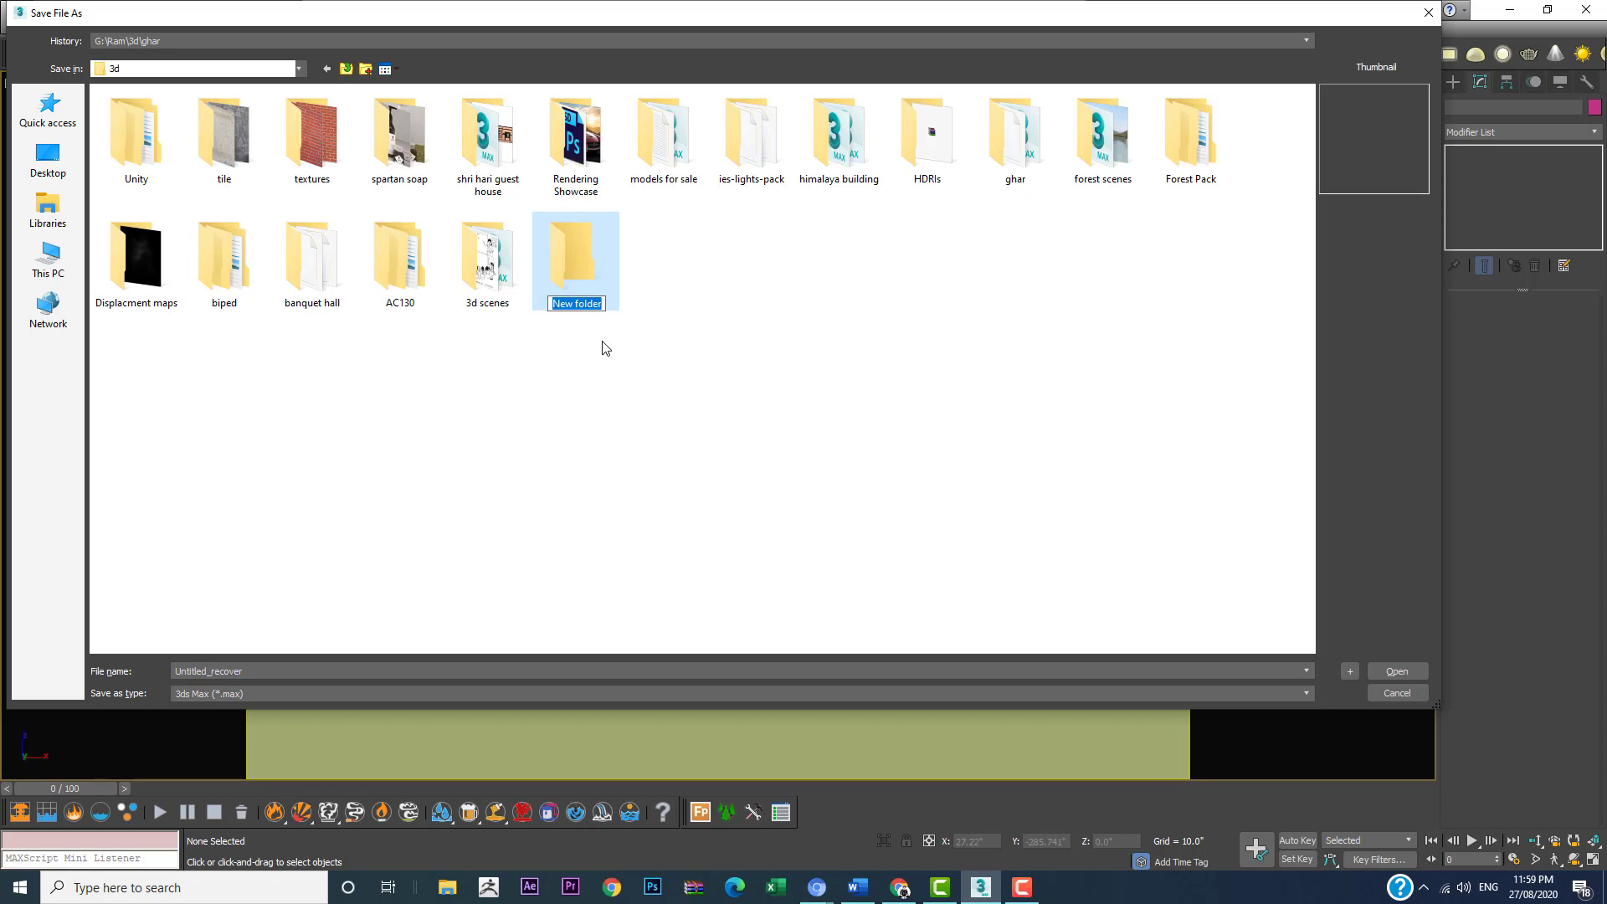
text(lanscape)
key(Return)
key(Return)
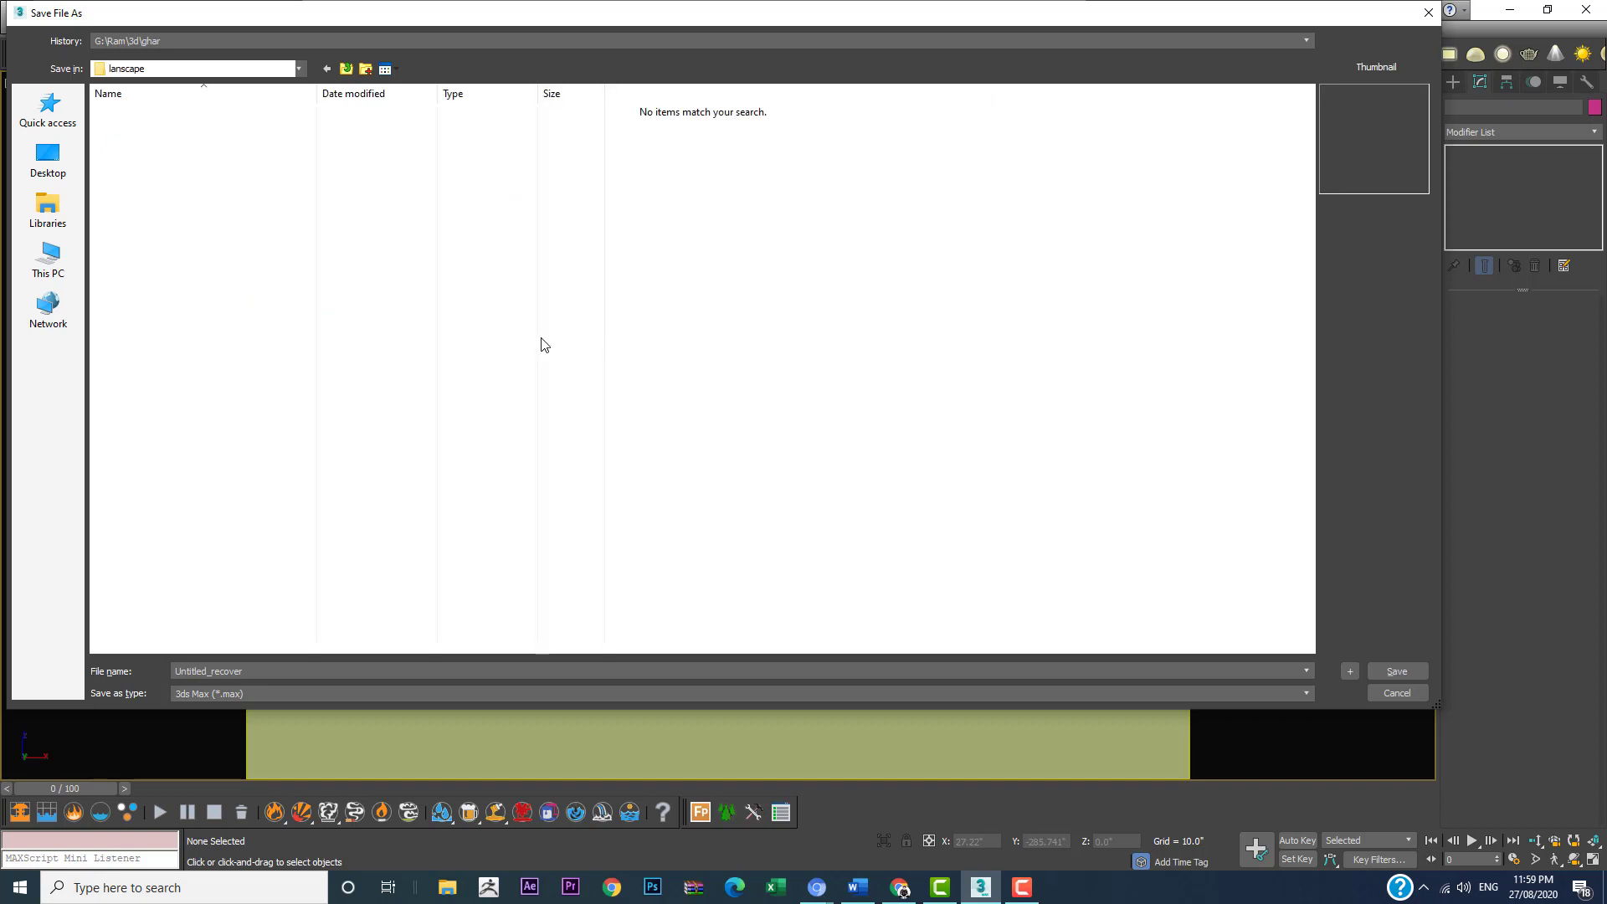
Step: Save the scene as landscape in the new lanscape folder
click(253, 670)
text(lans)
key(BackSpace)
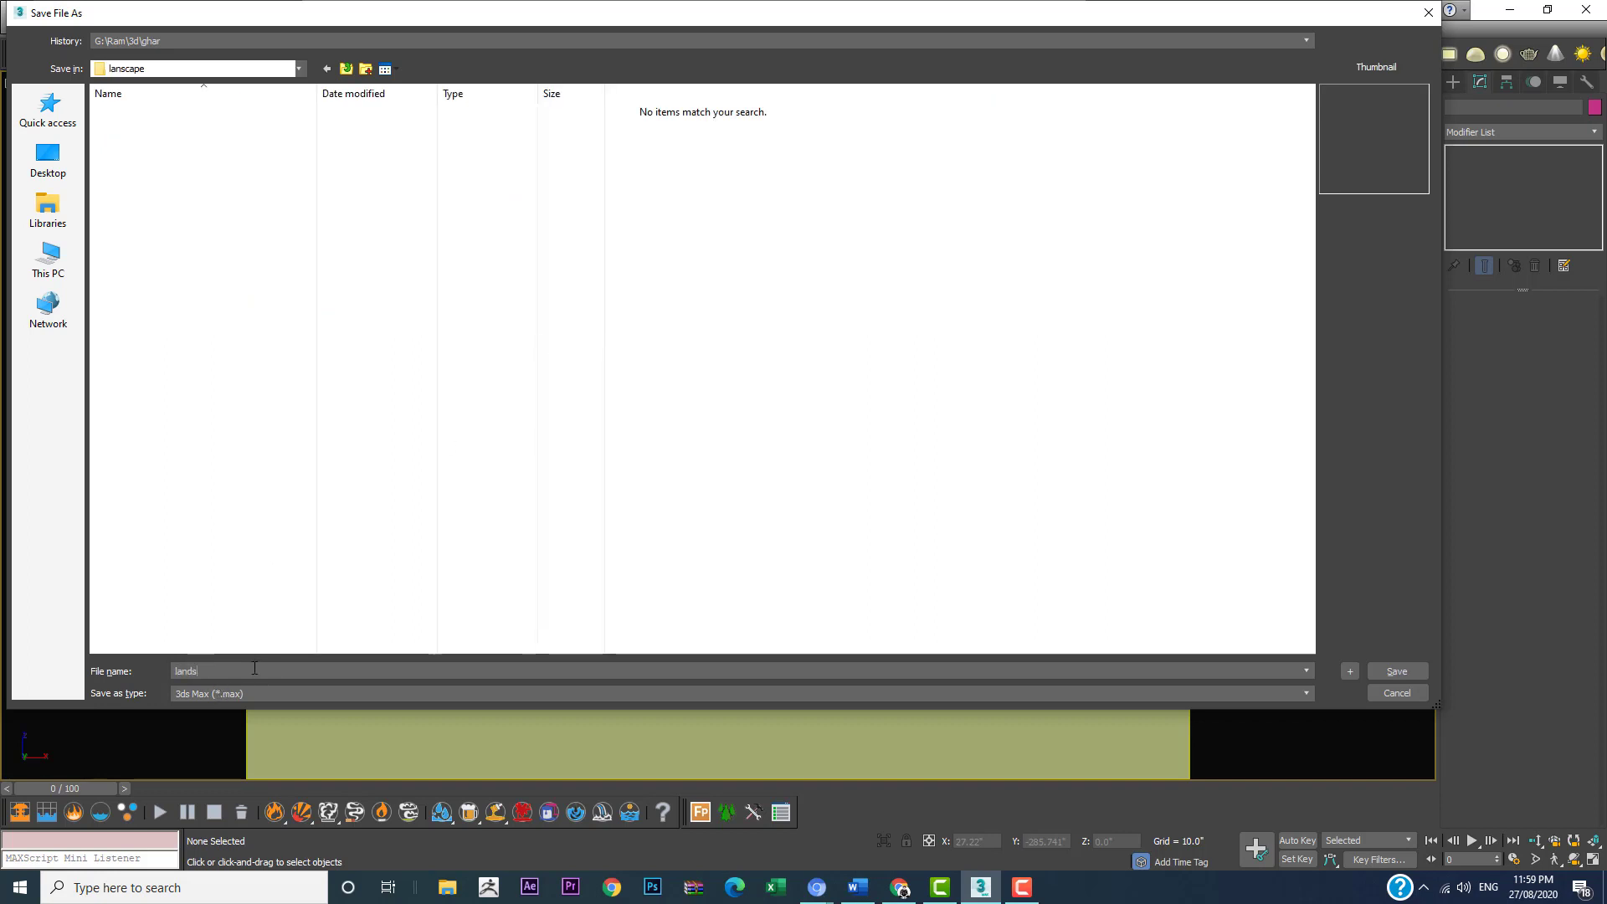
text(dscape)
key(Return)
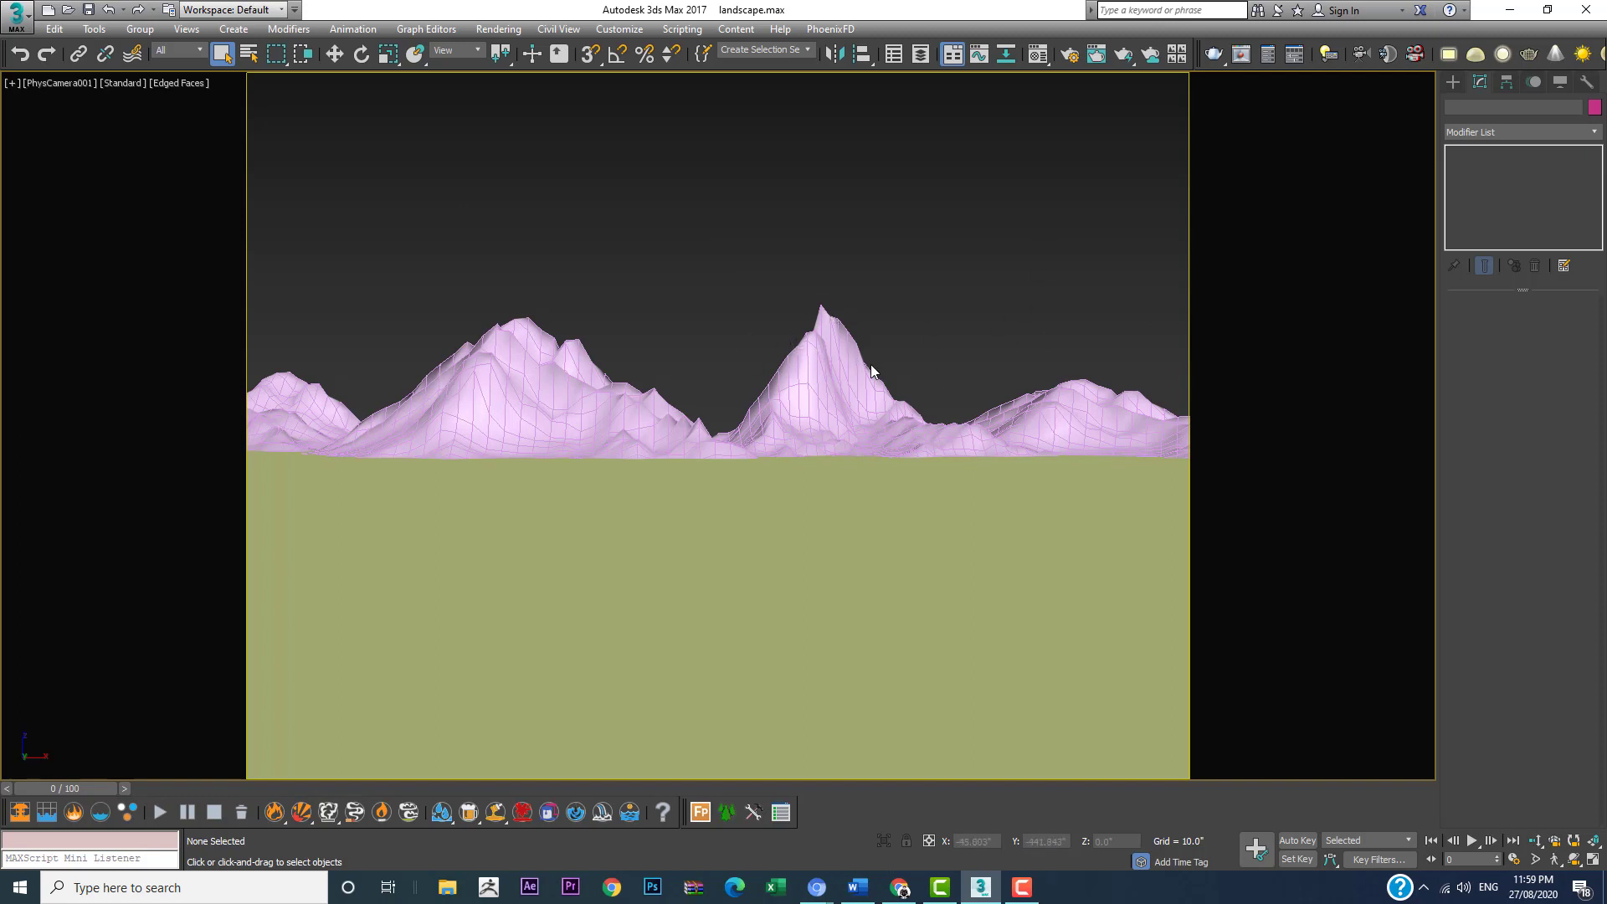
Step: Add a MeshSmooth modifier above Displace on the sharp-peaked central mountain
click(831, 363)
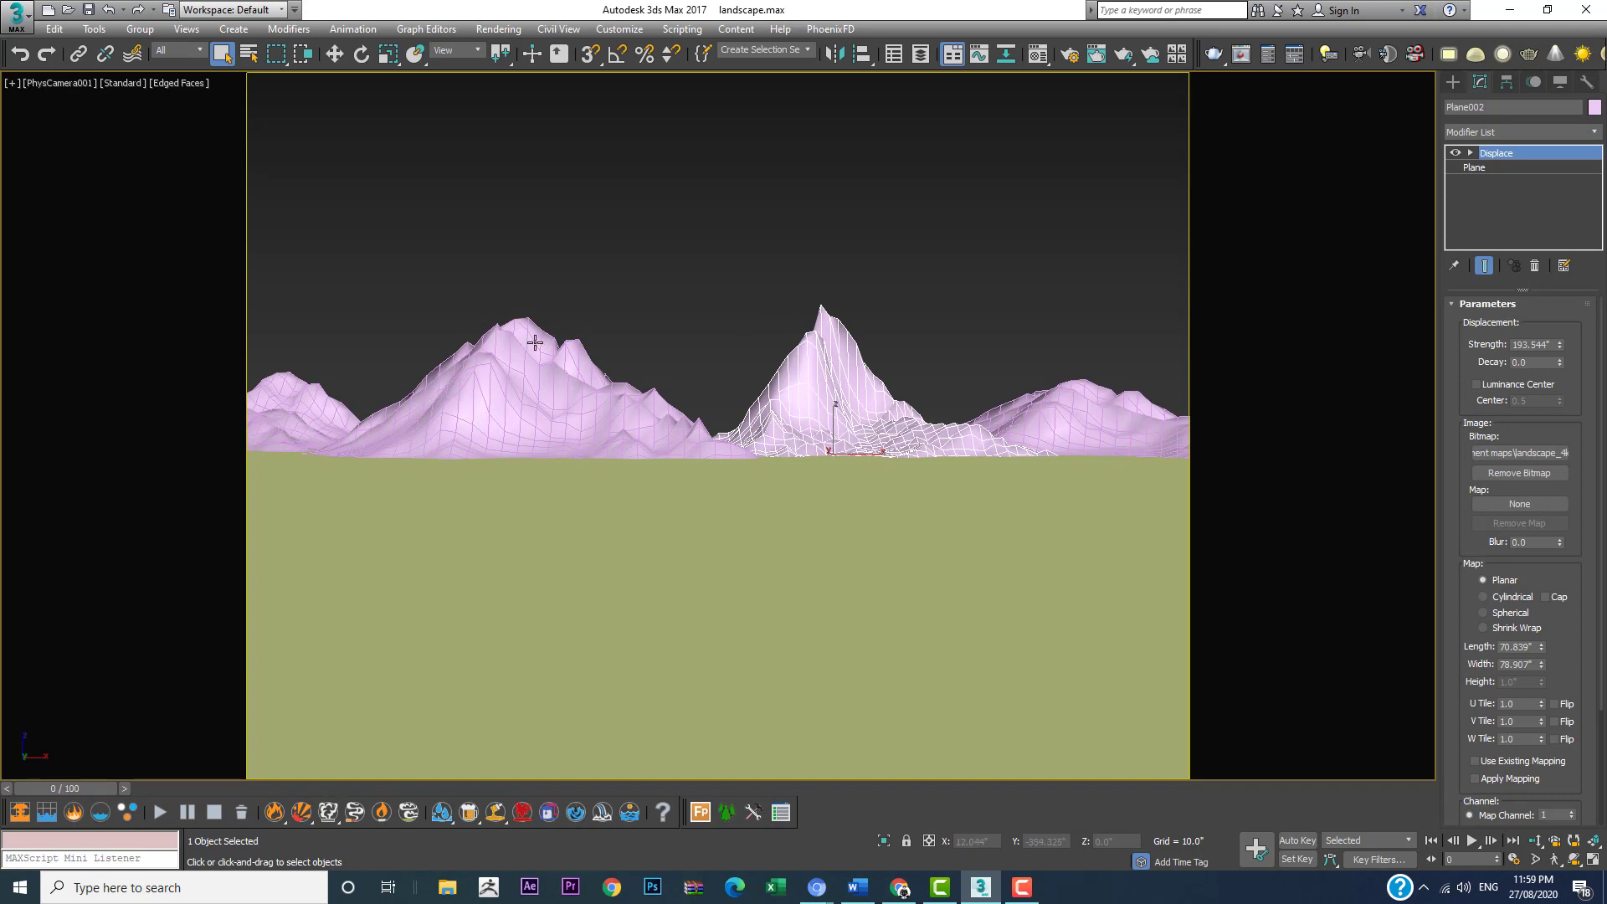
click(1506, 132)
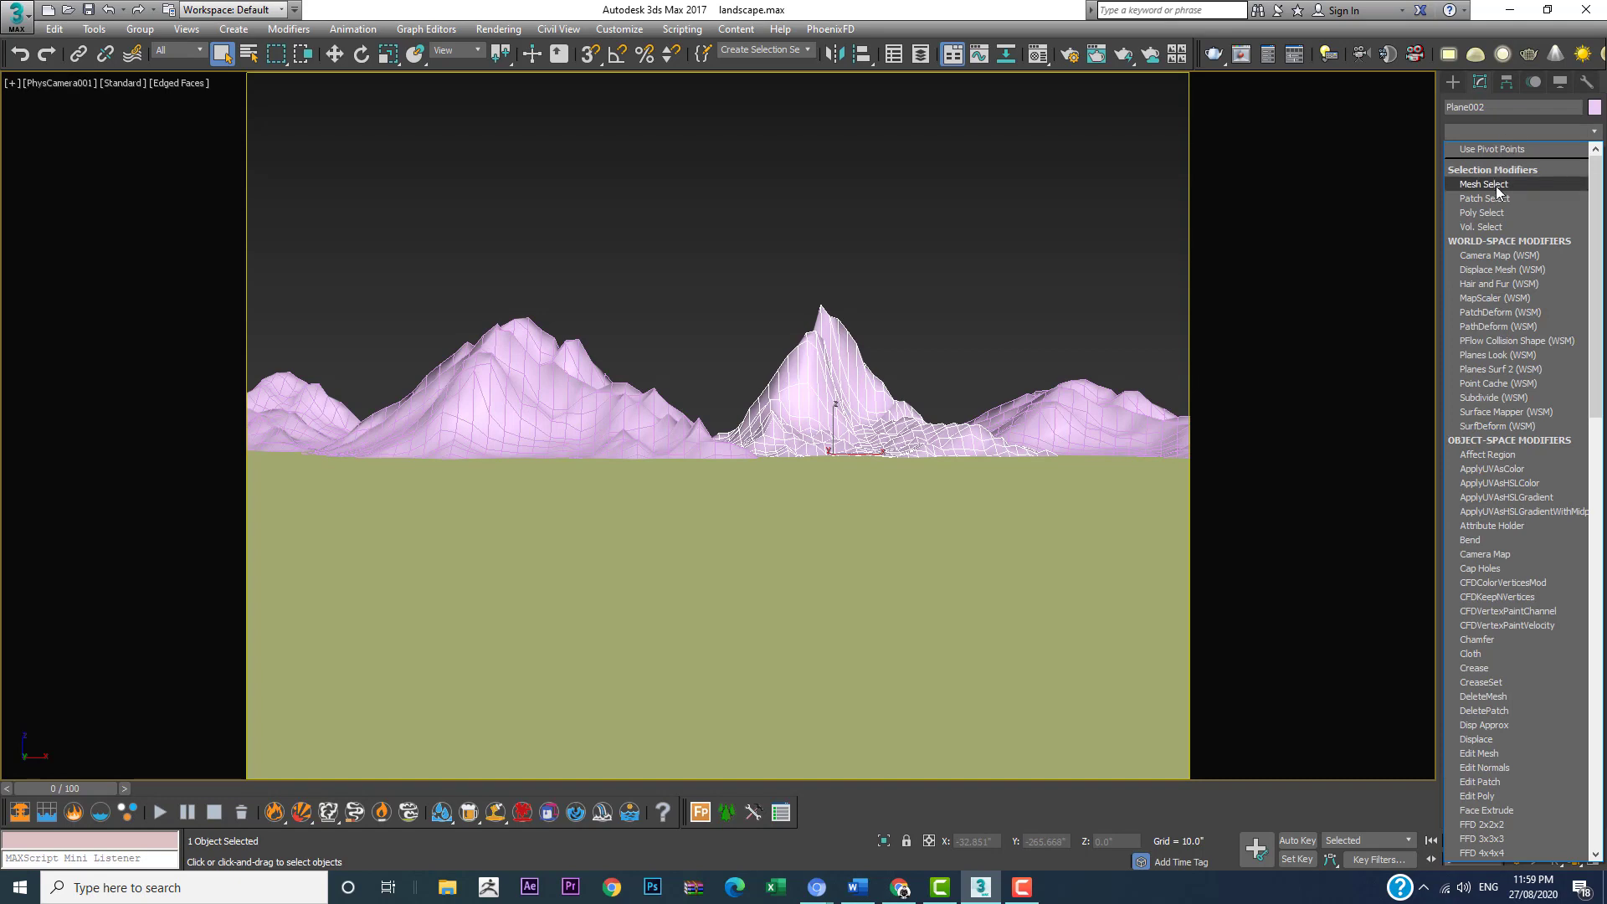
key(m)
key(m)
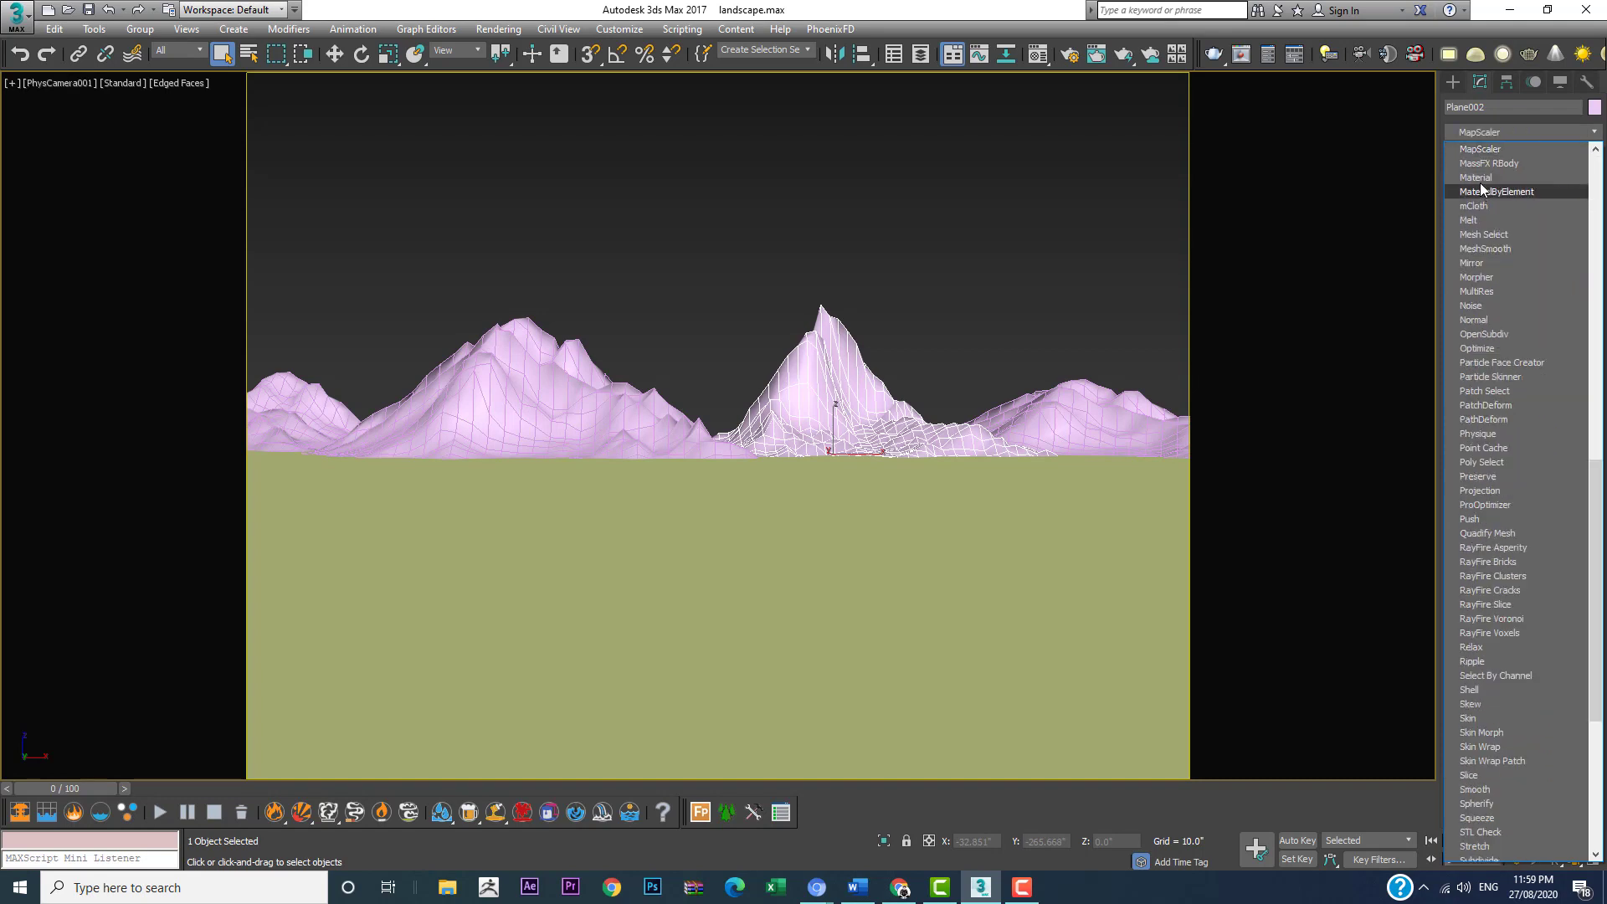
key(m)
key(m)
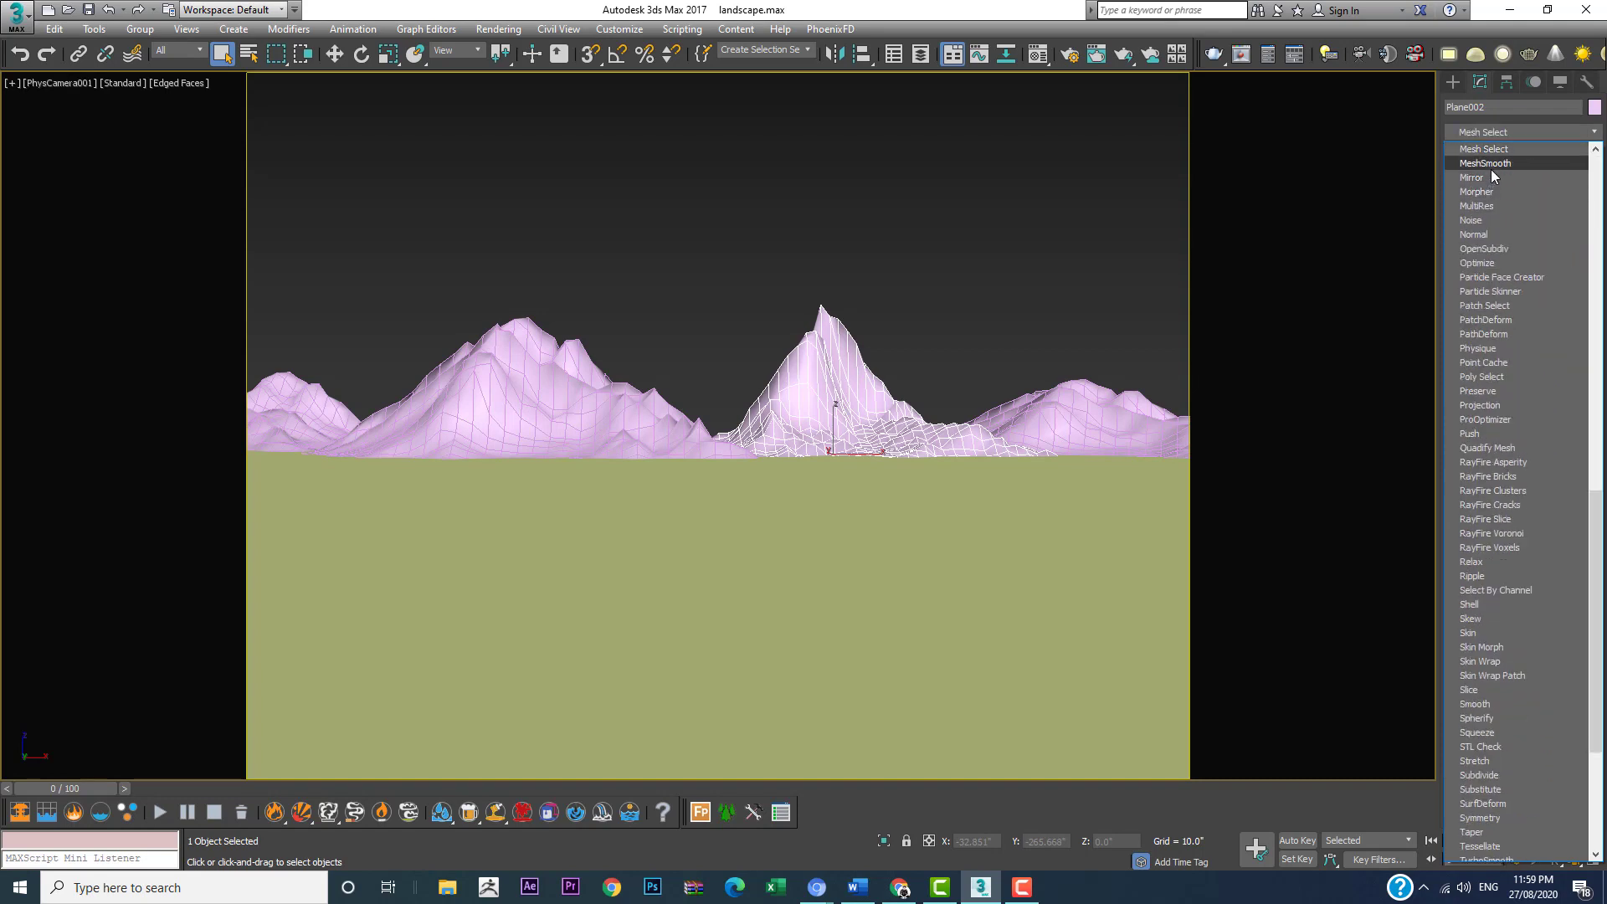
click(1492, 164)
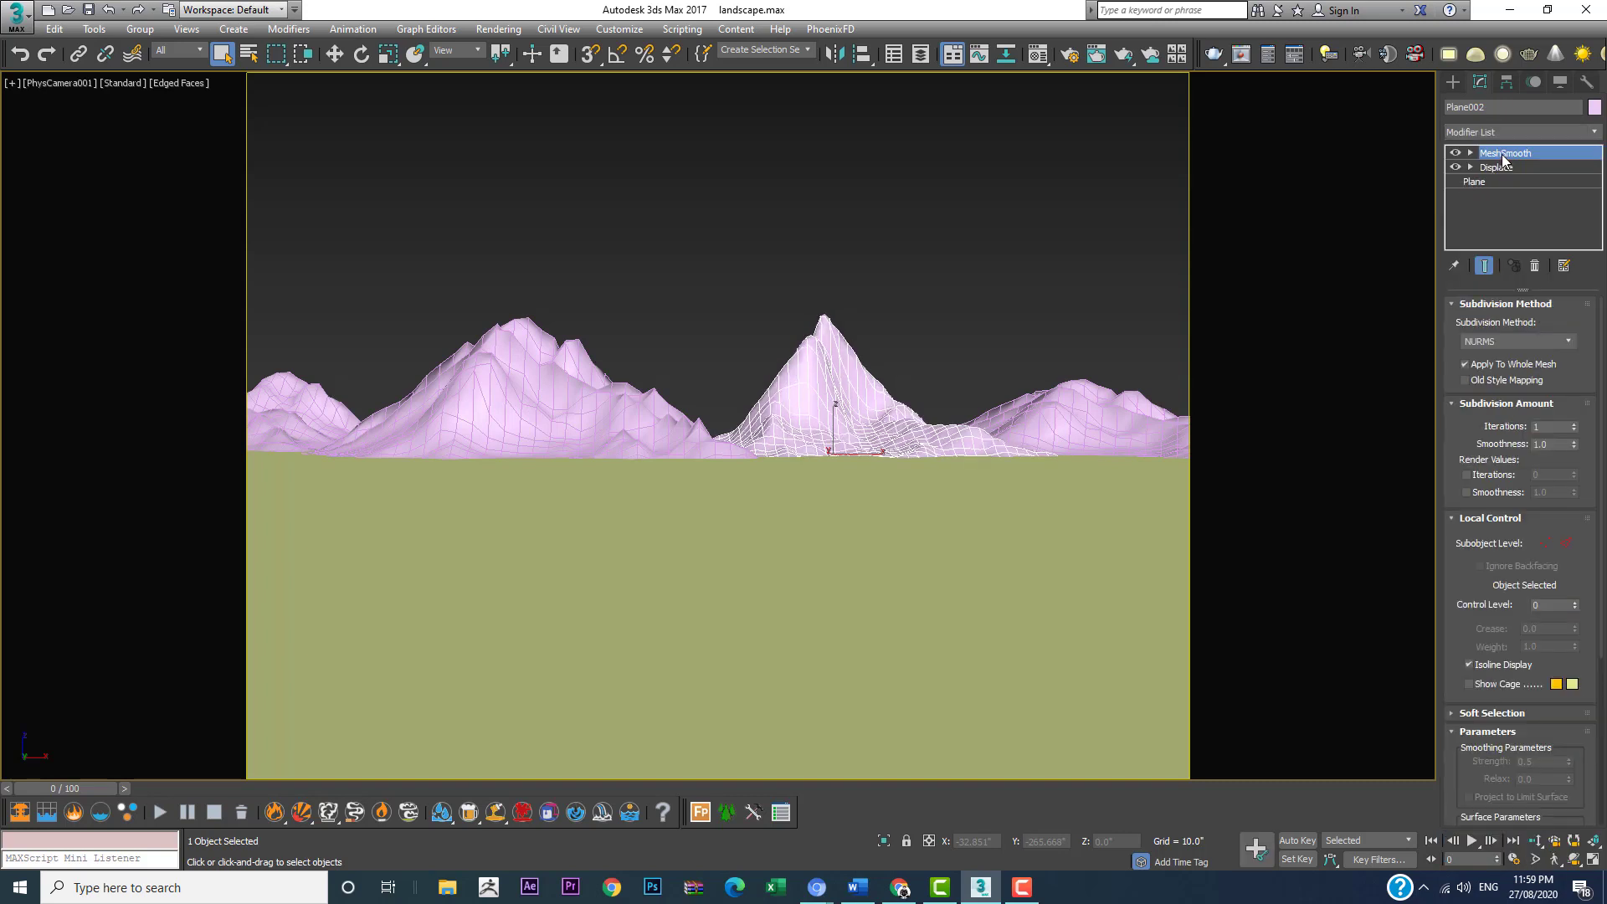
Step: Copy the MeshSmooth modifier from the sharp-peaked central mountain and paste it above Displace on the mountain to its right
right_click(1504, 159)
click(1434, 219)
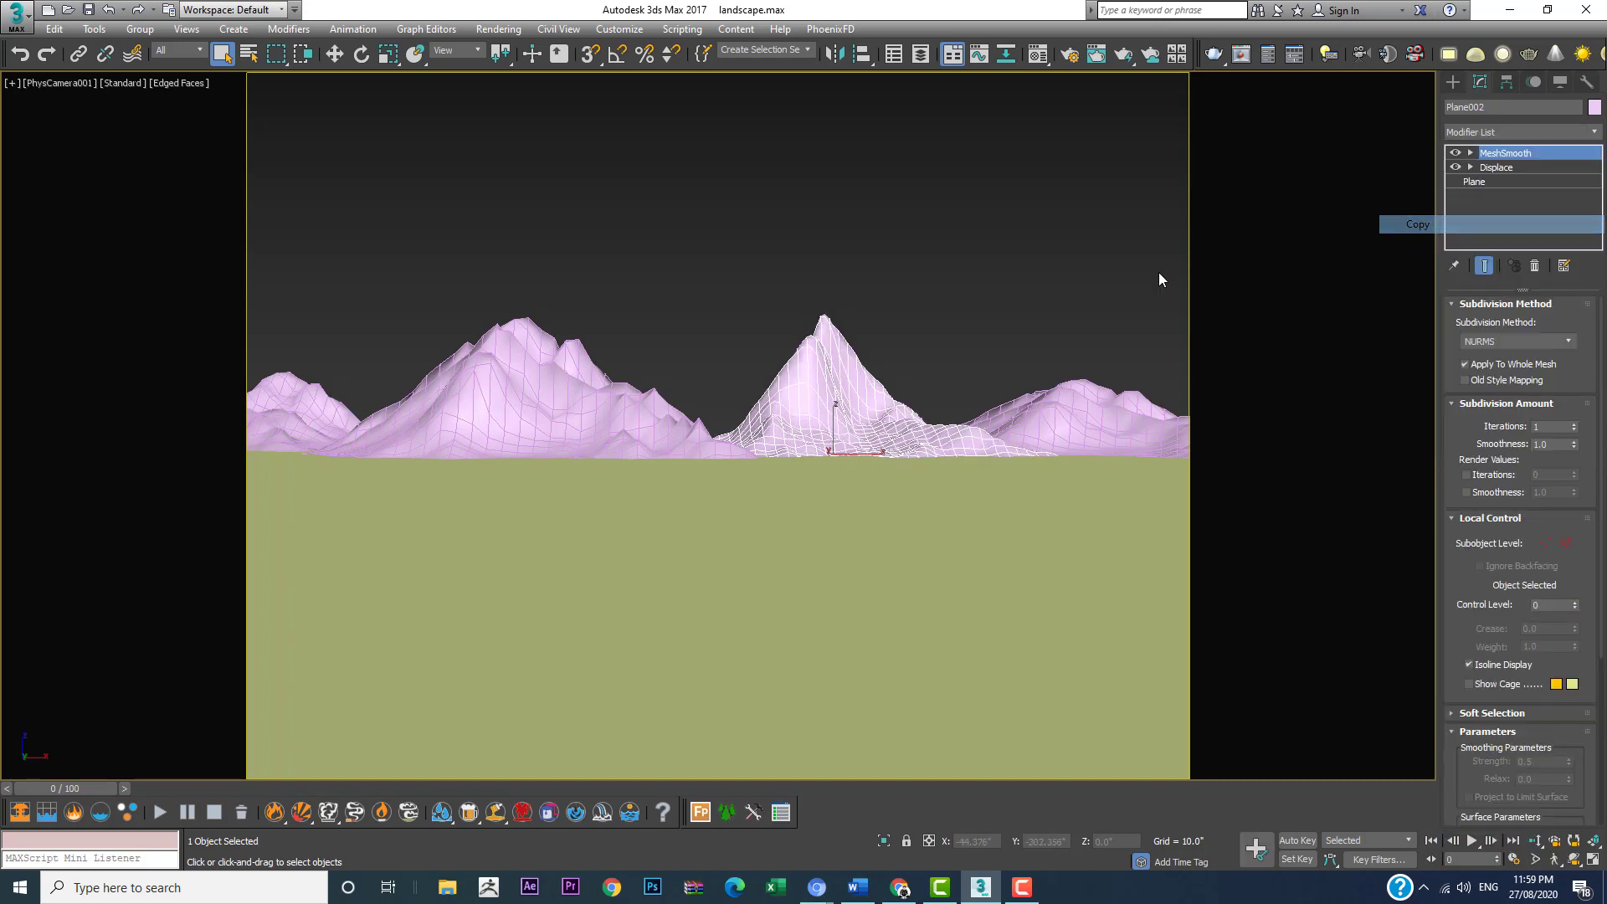
click(1072, 385)
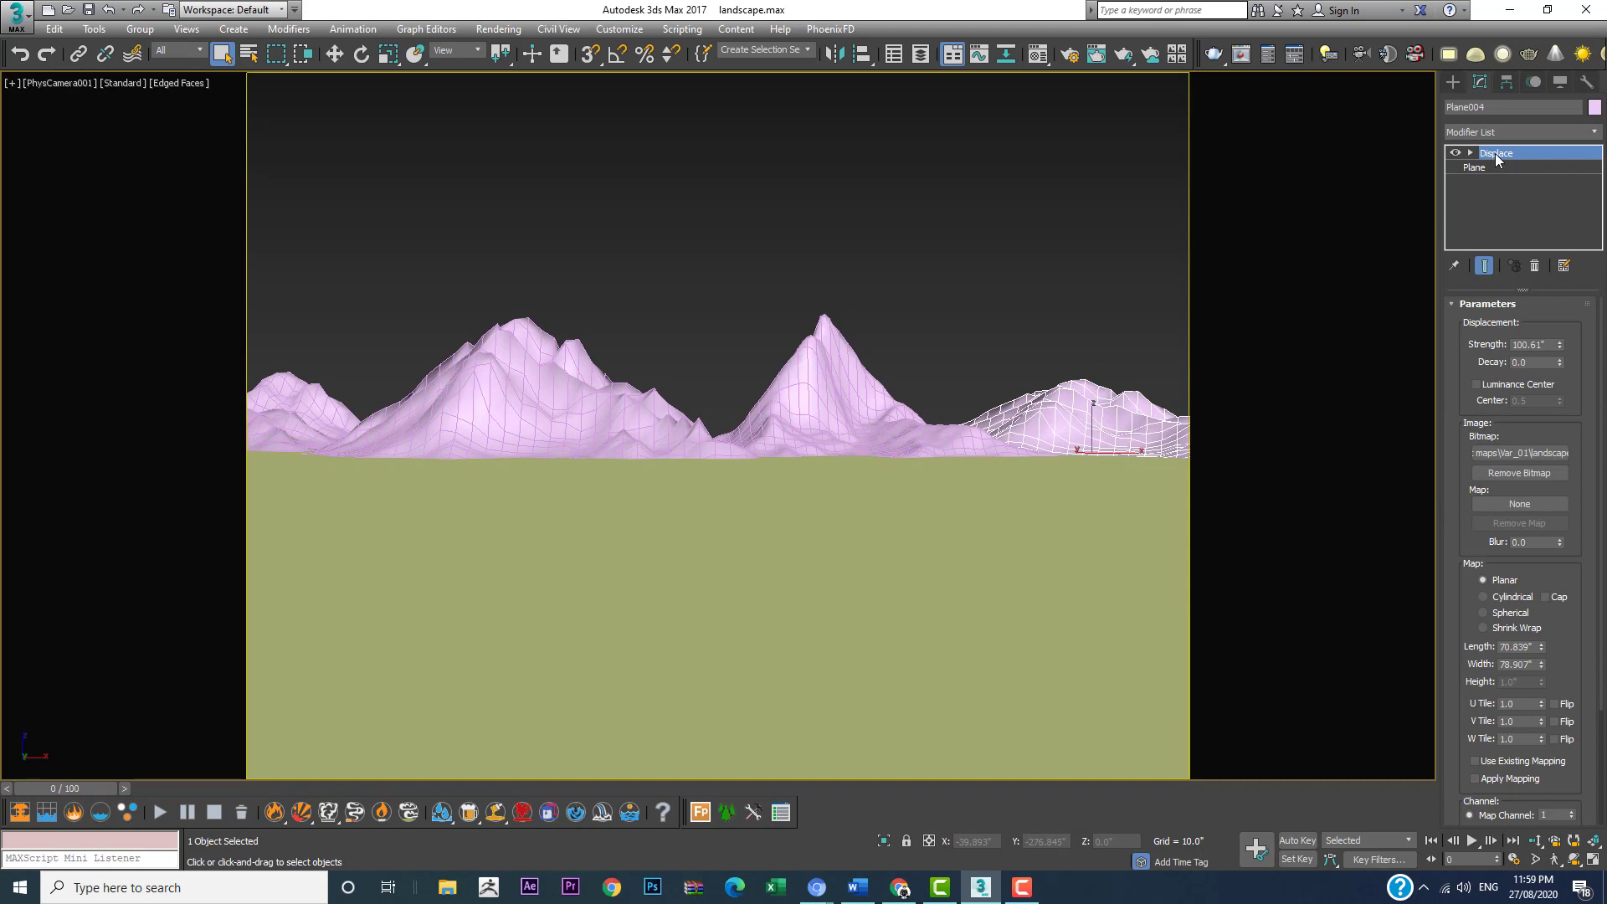
right_click(1496, 160)
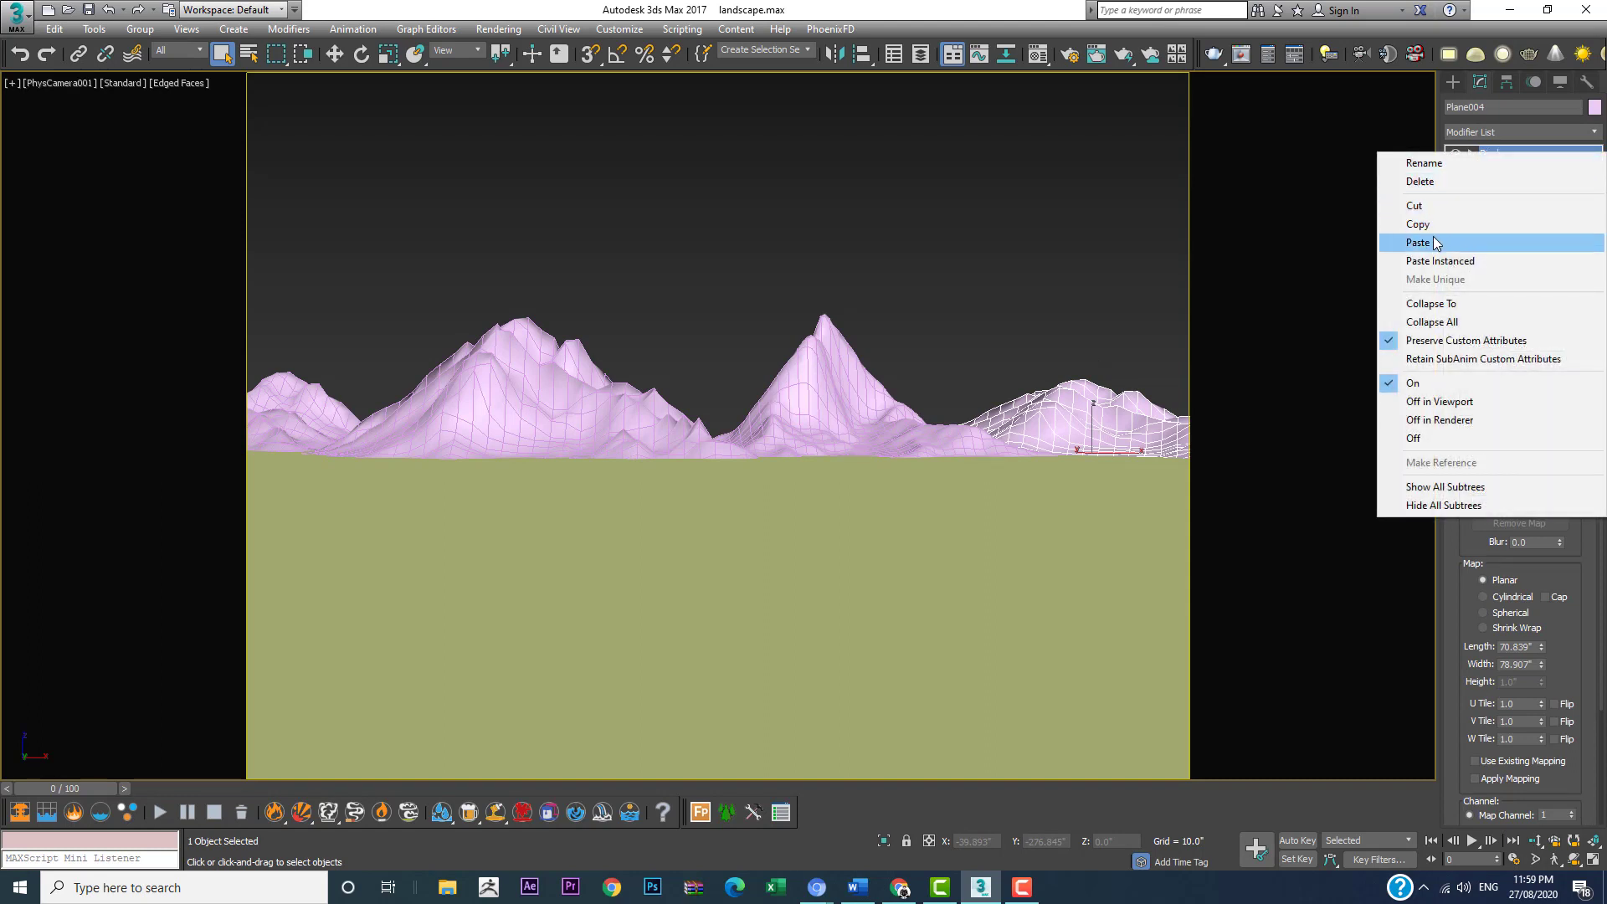
click(1435, 243)
Step: Paste the copied MeshSmooth modifier above Displace on the large left mountain and the far-left mountain, and clear the selection
click(521, 376)
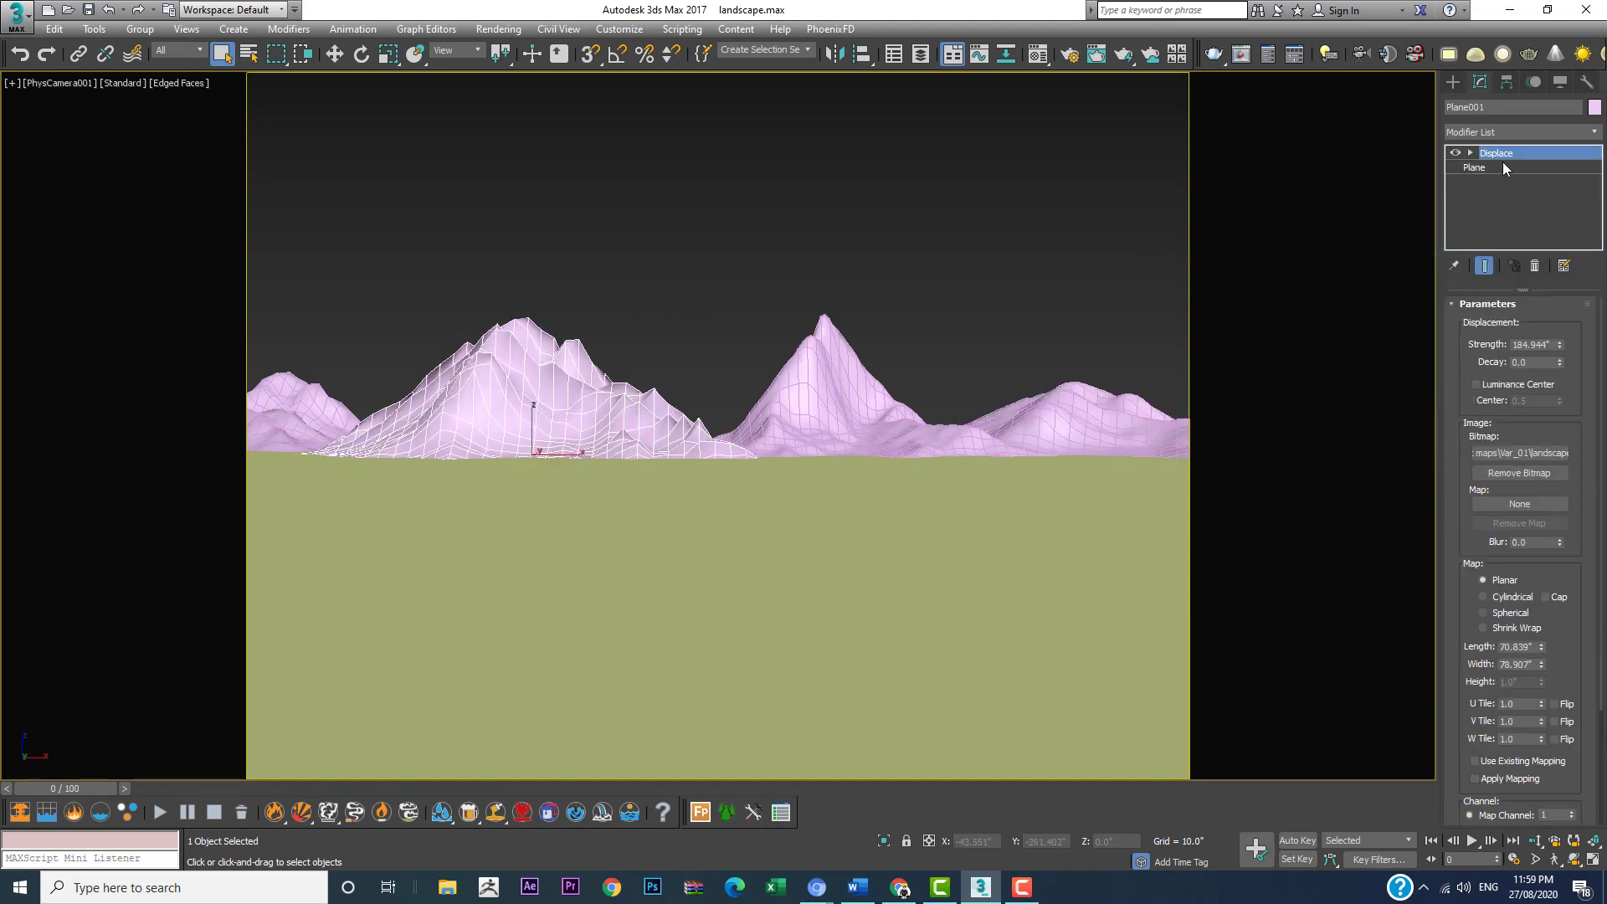
right_click(1503, 161)
click(1428, 243)
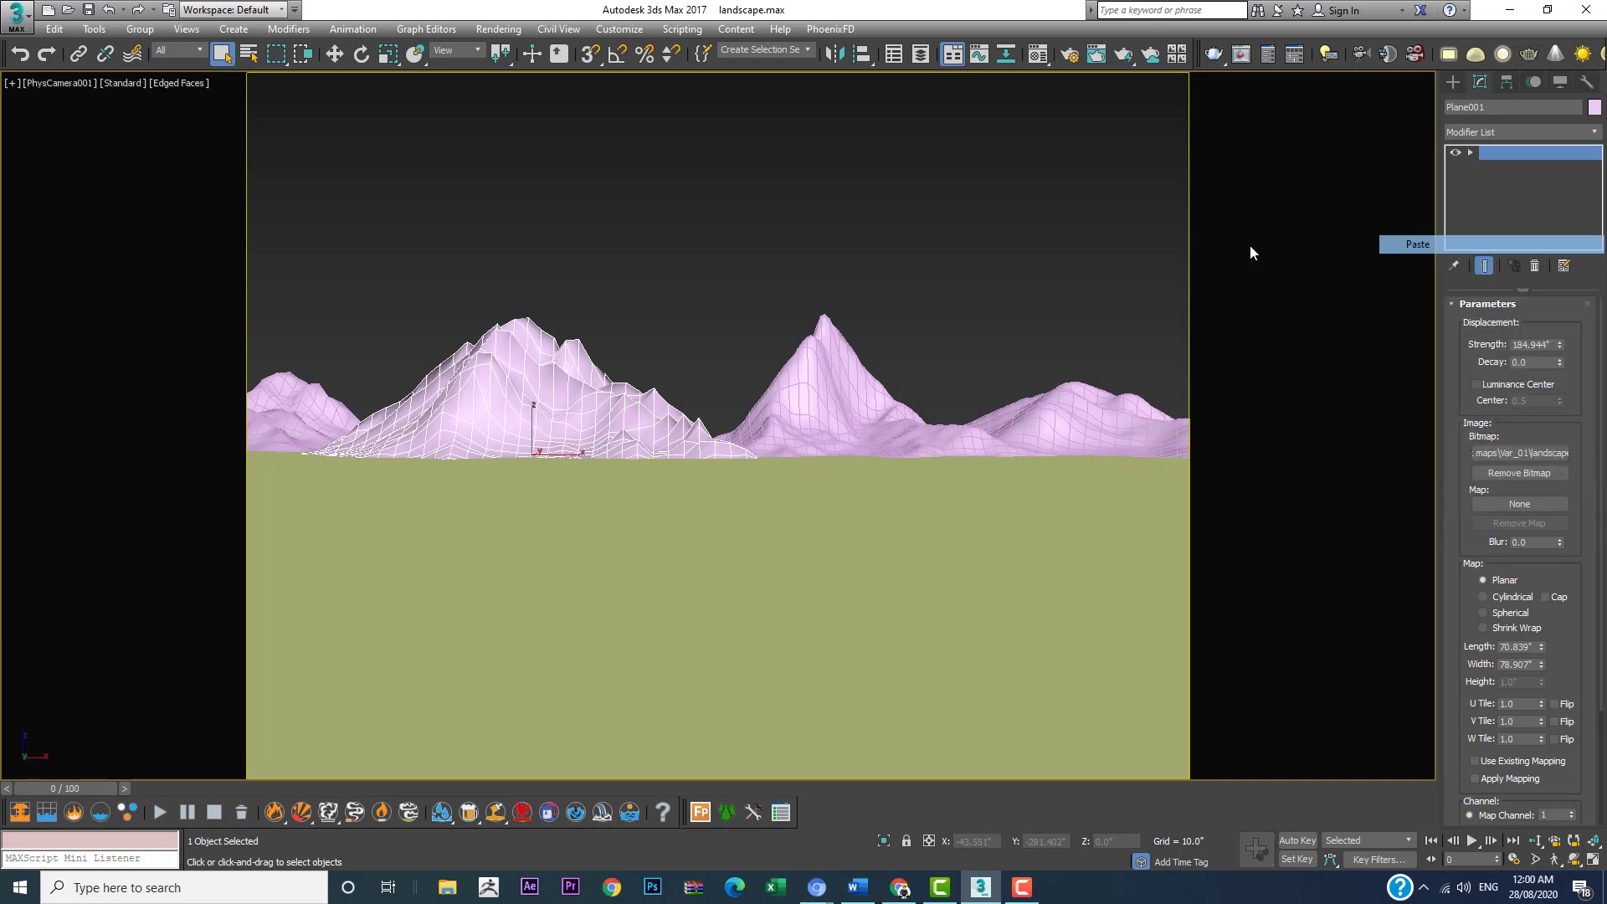
click(297, 395)
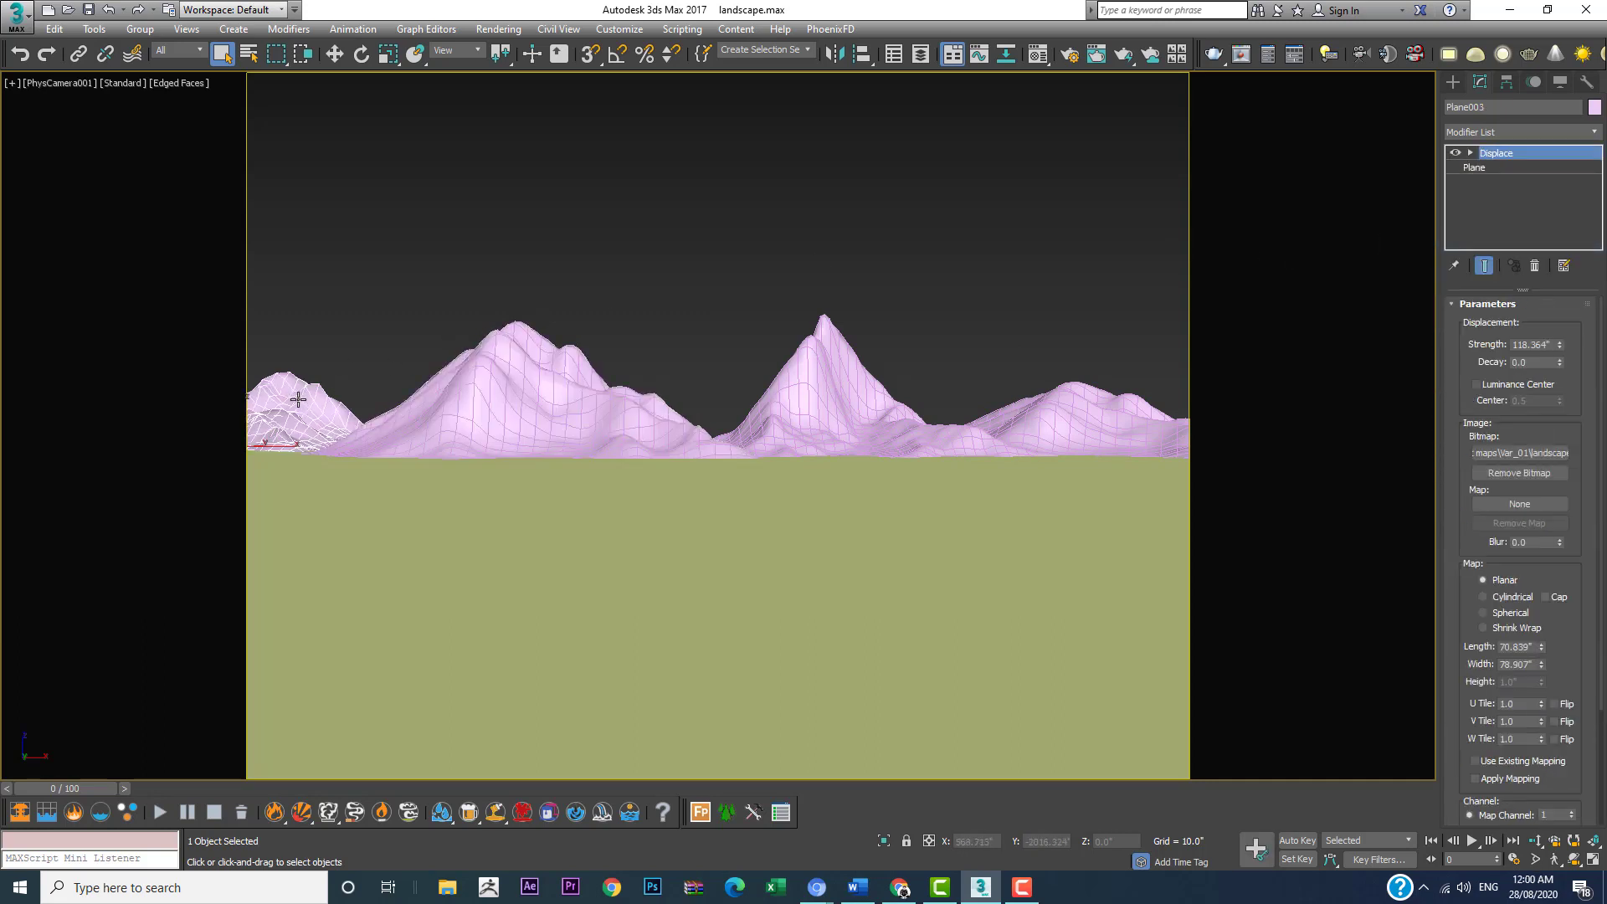
right_click(1520, 154)
click(1423, 243)
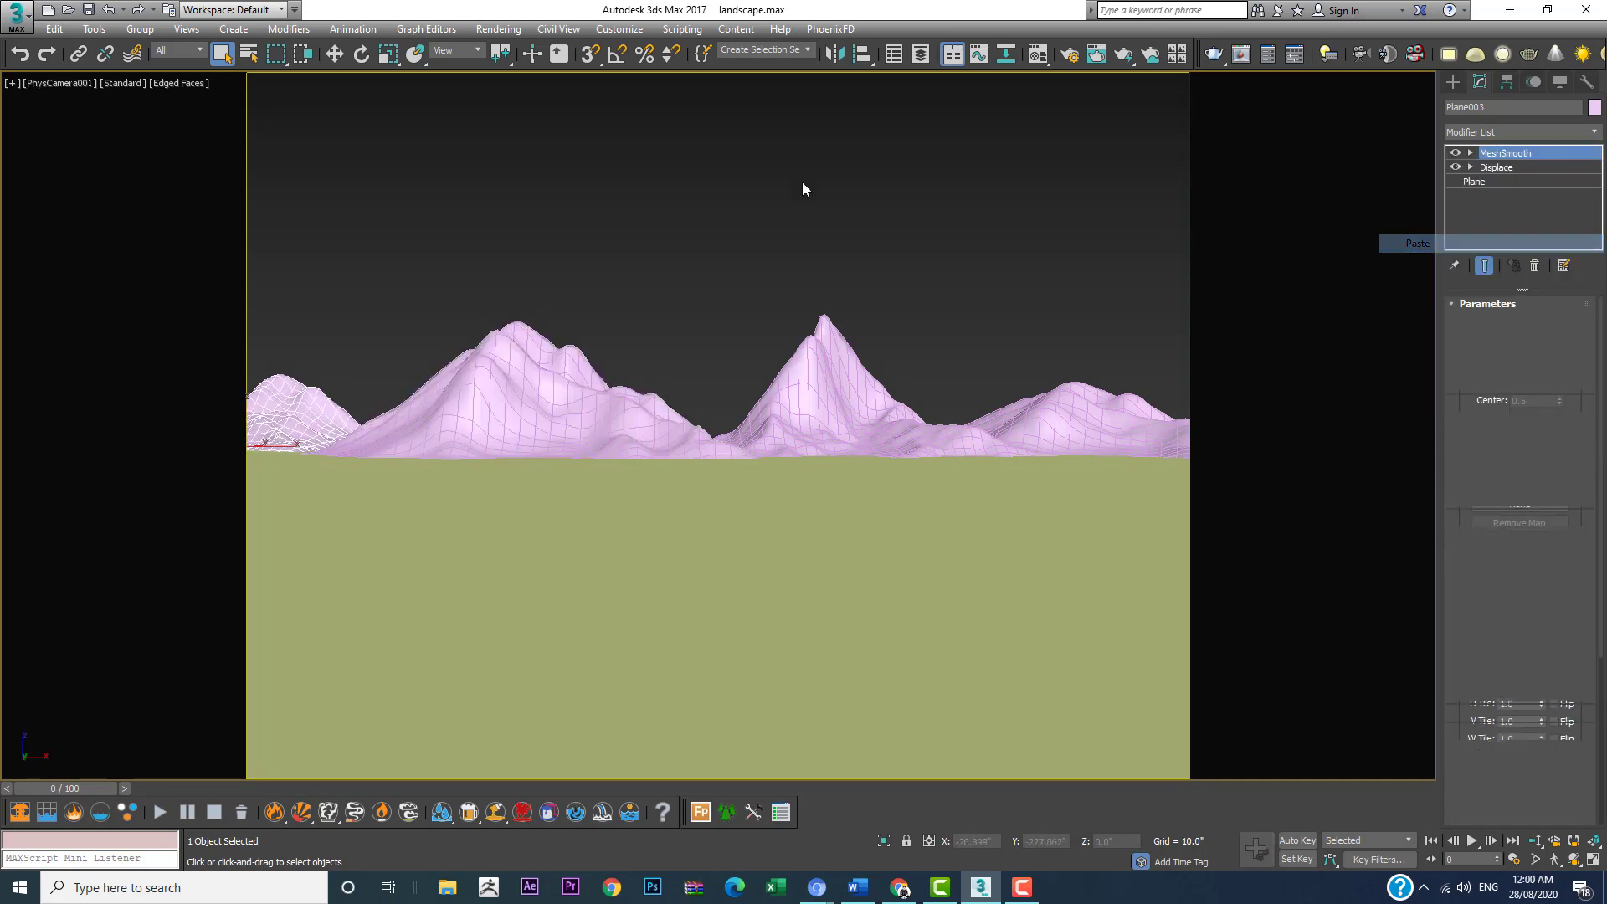
click(681, 191)
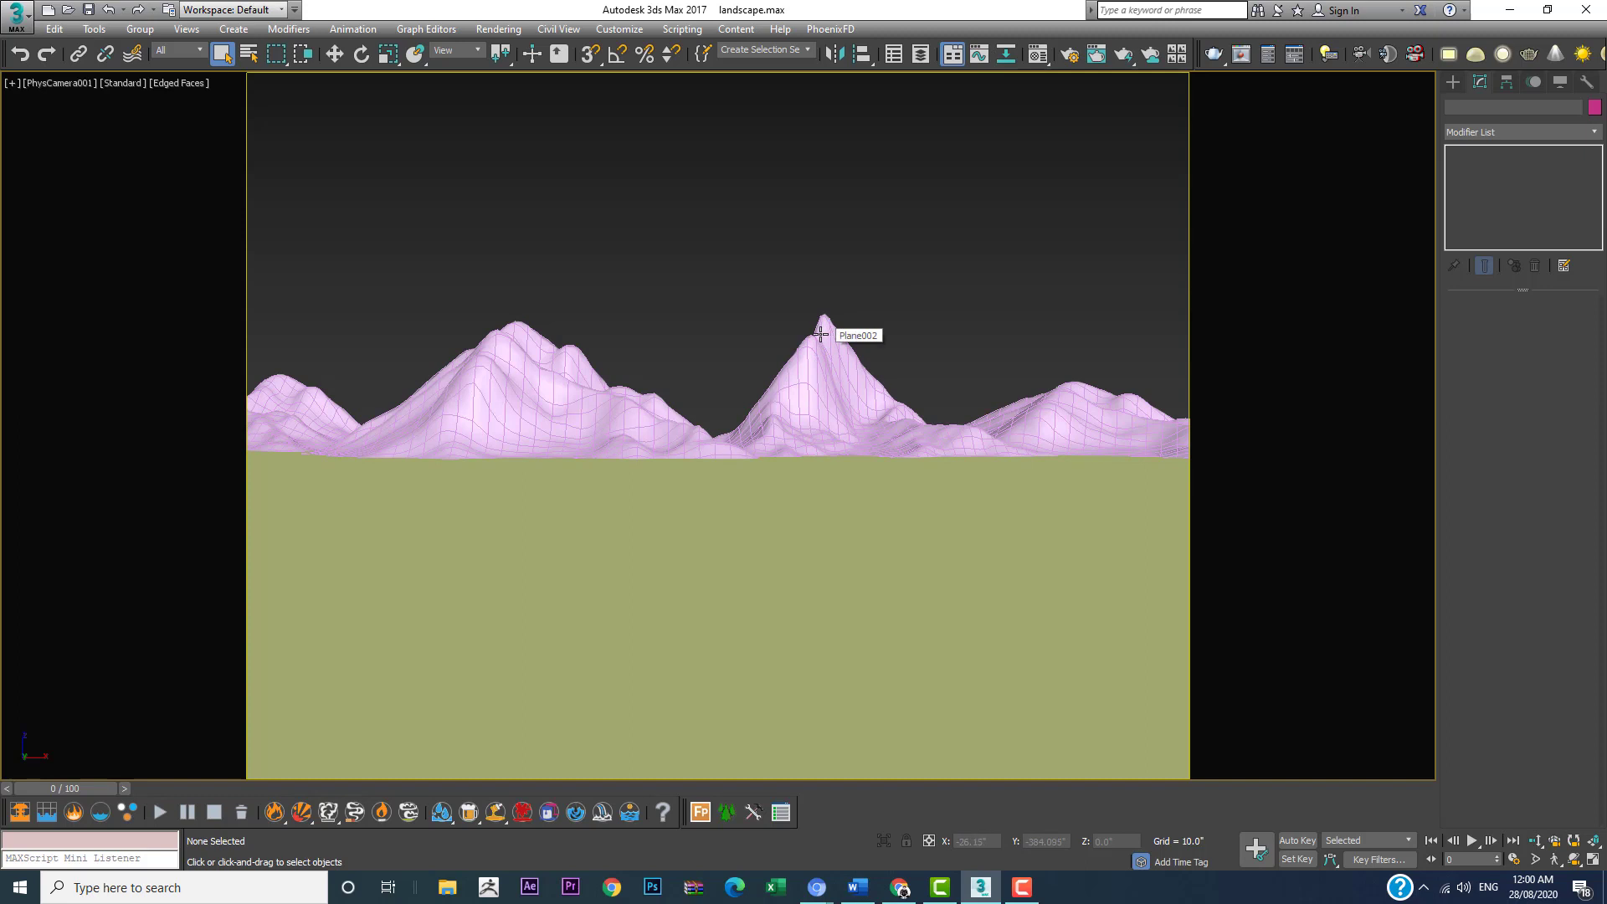
Step: Raise the central mountain's Displace strength to 209.027" and scale the mountain wider
key(w)
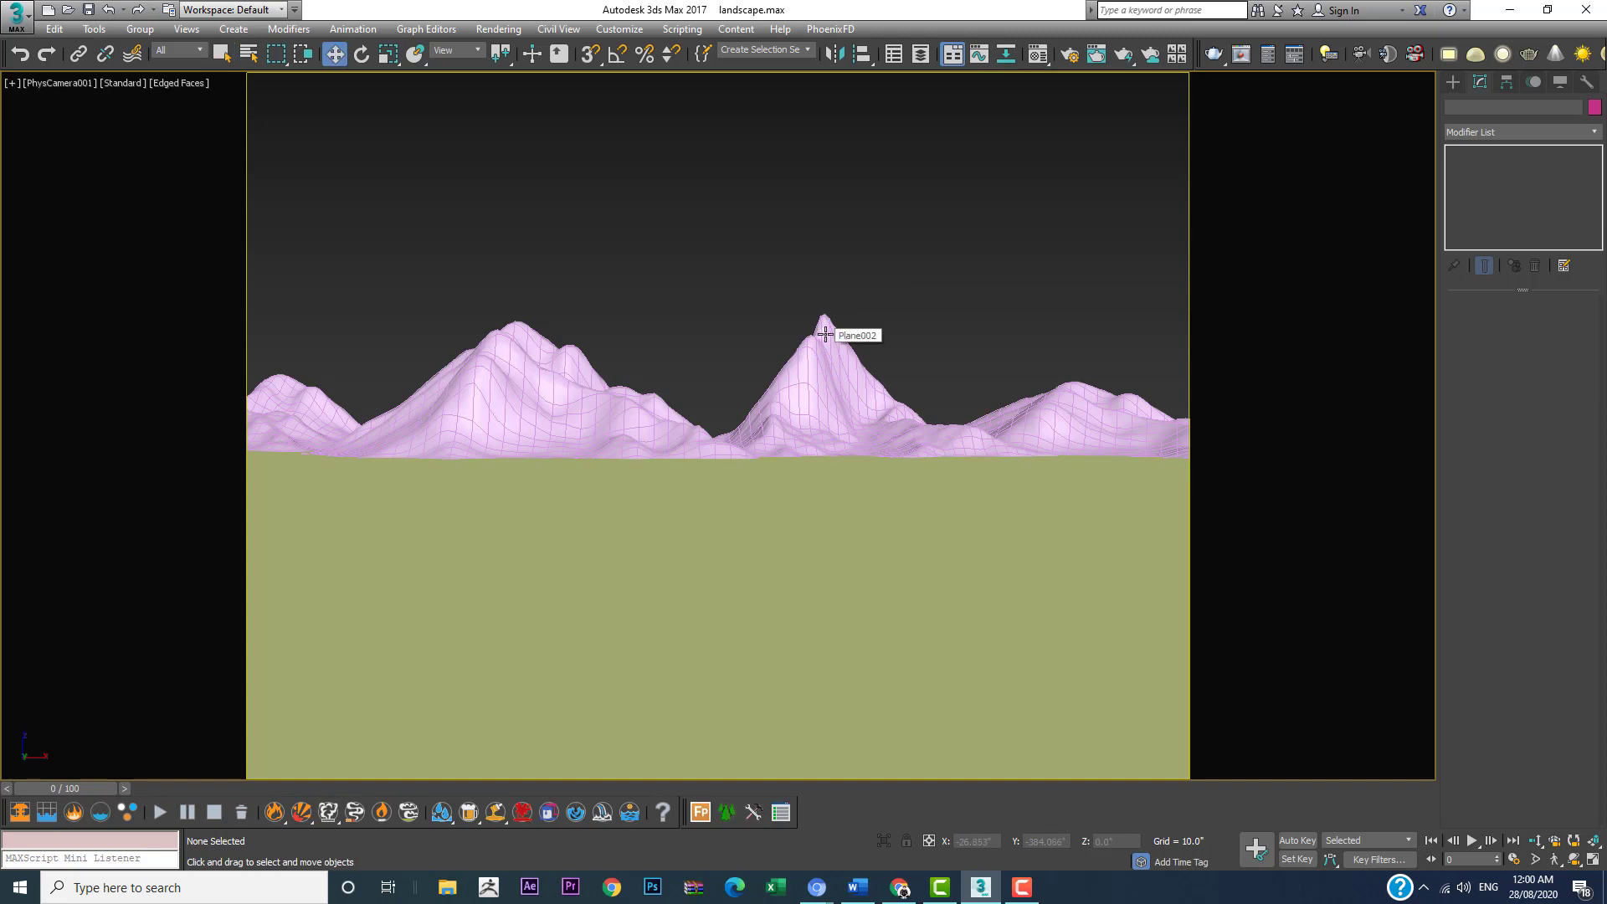
click(822, 334)
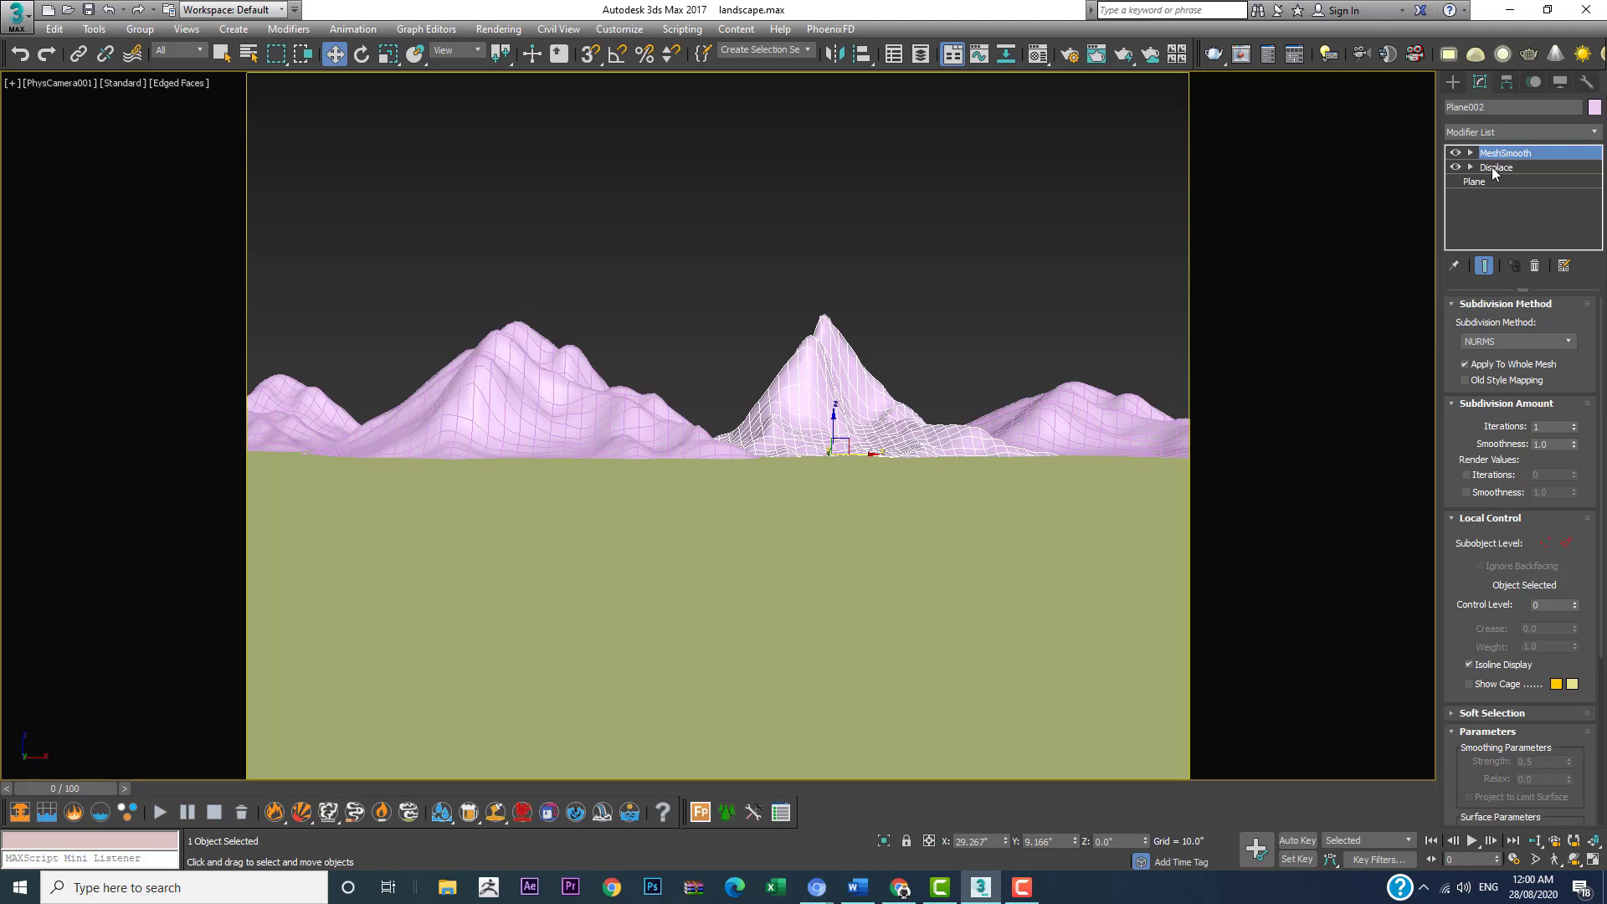
click(1496, 167)
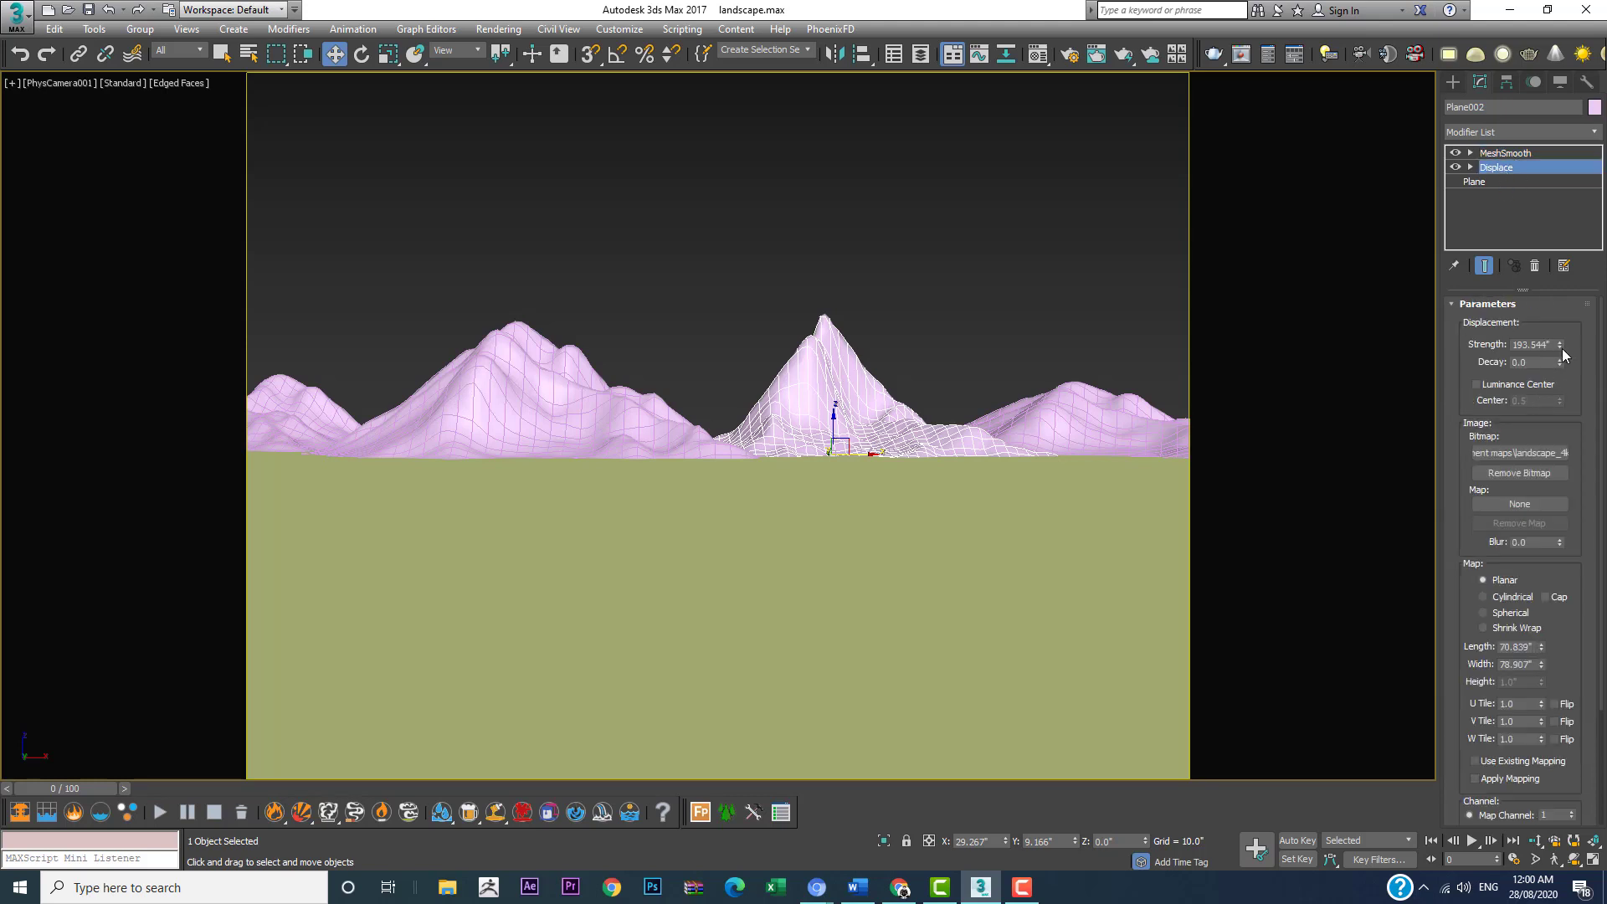
drag(1562, 354, 1562, 346)
key(r)
mouse_move(836, 405)
mouse_down()
mouse_move(771, 452)
mouse_move(829, 416)
mouse_up()
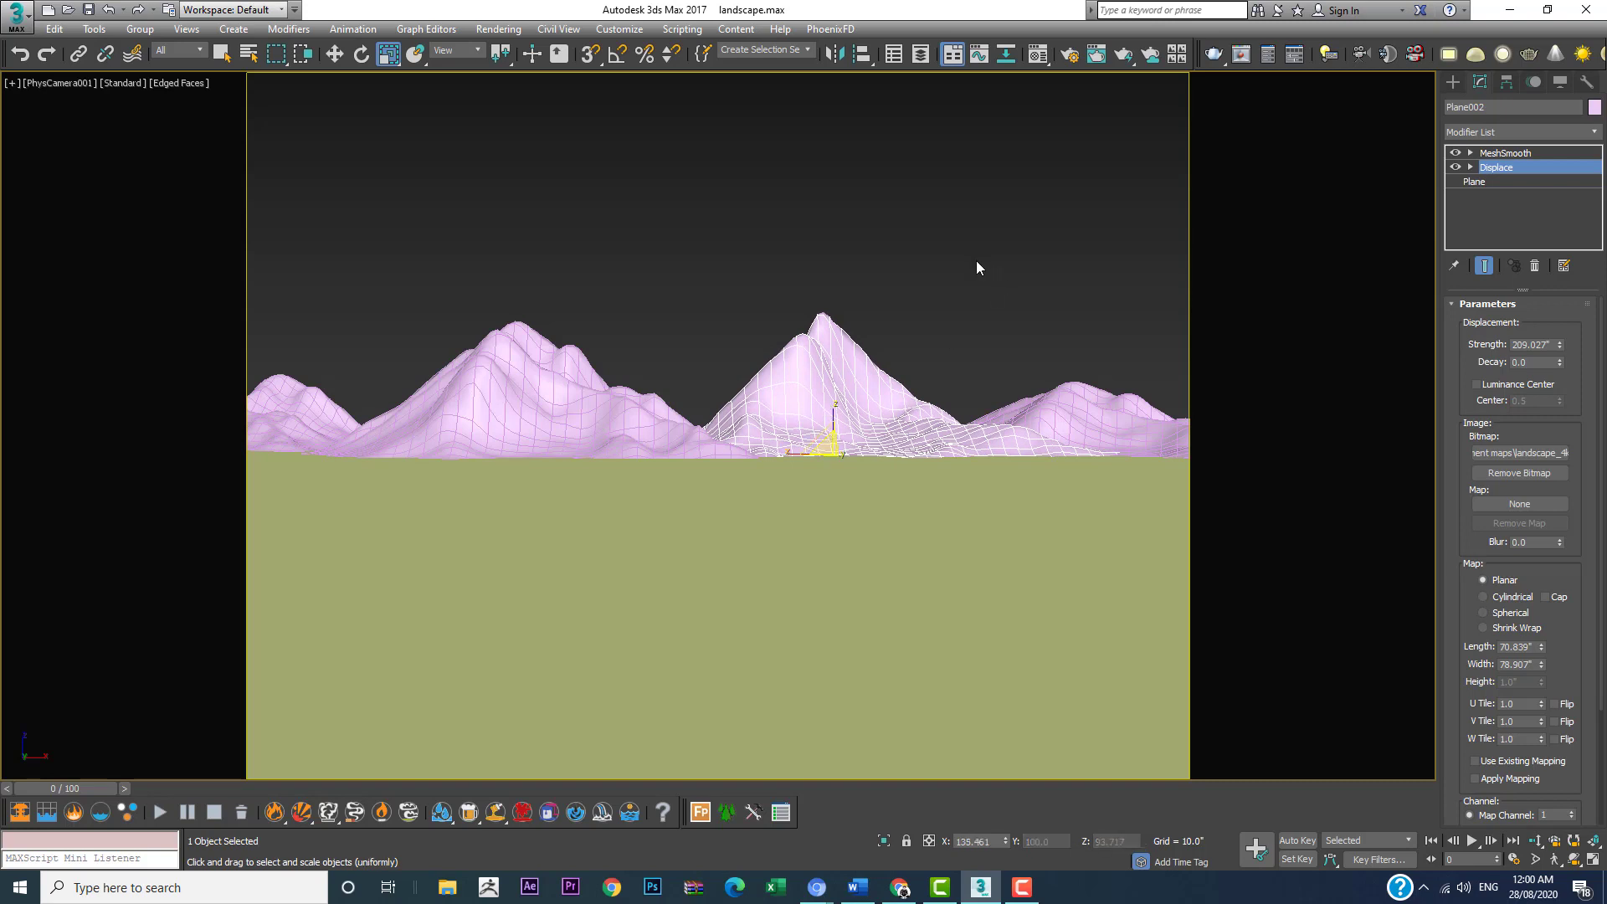
Step: Rotate the central mountain about 180 degrees around its vertical axis and deselect it
key(e)
drag(826, 457, 1125, 408)
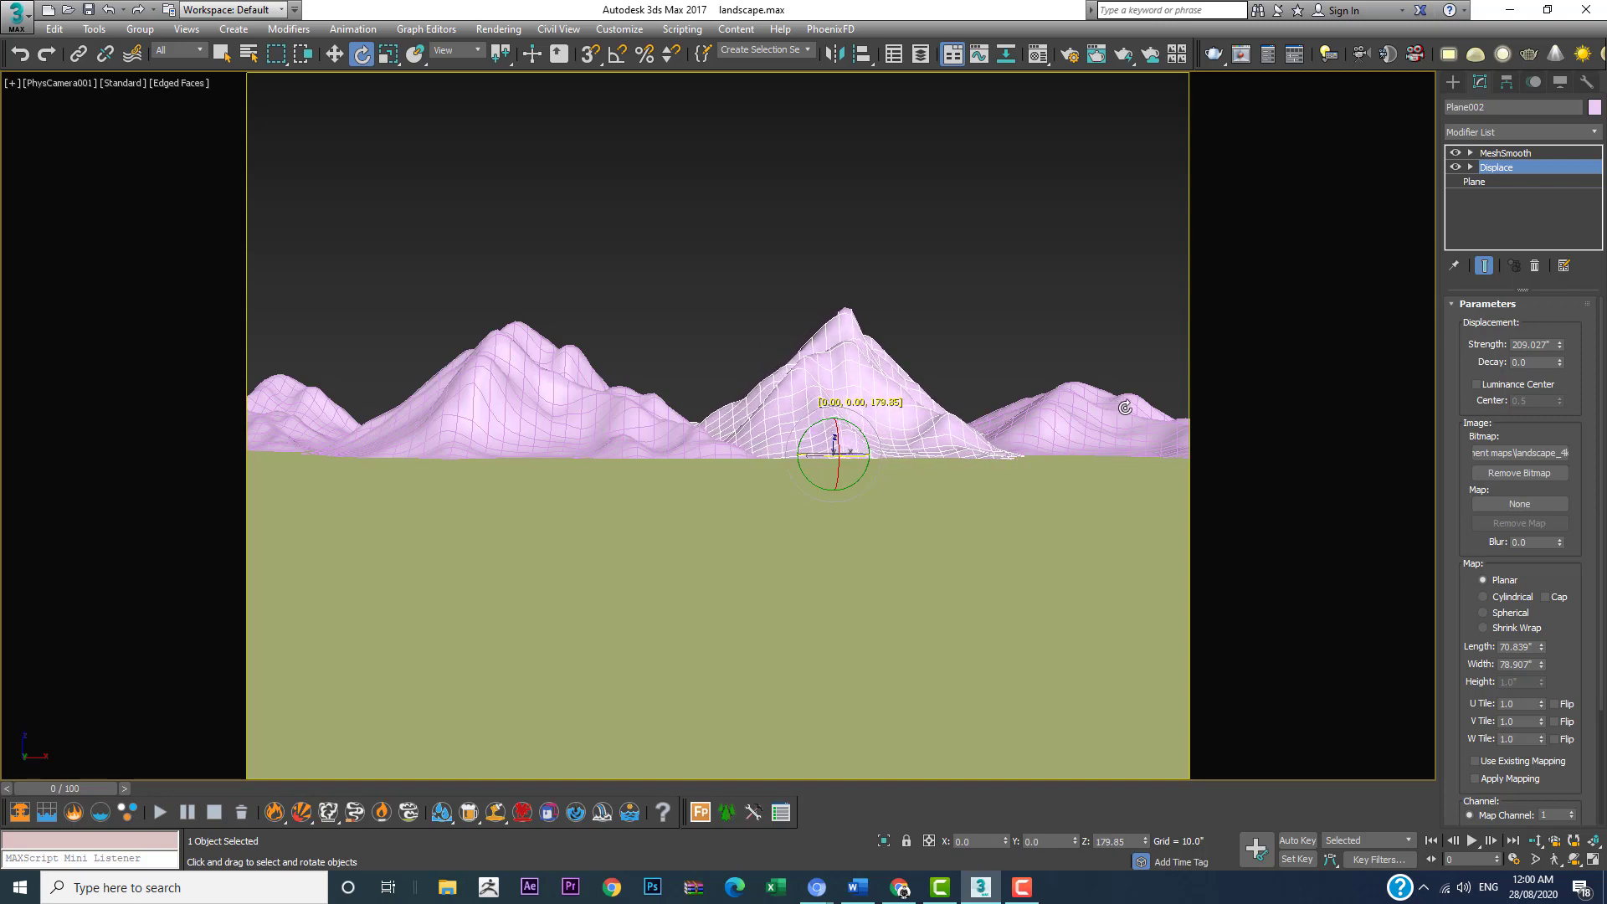
click(1128, 209)
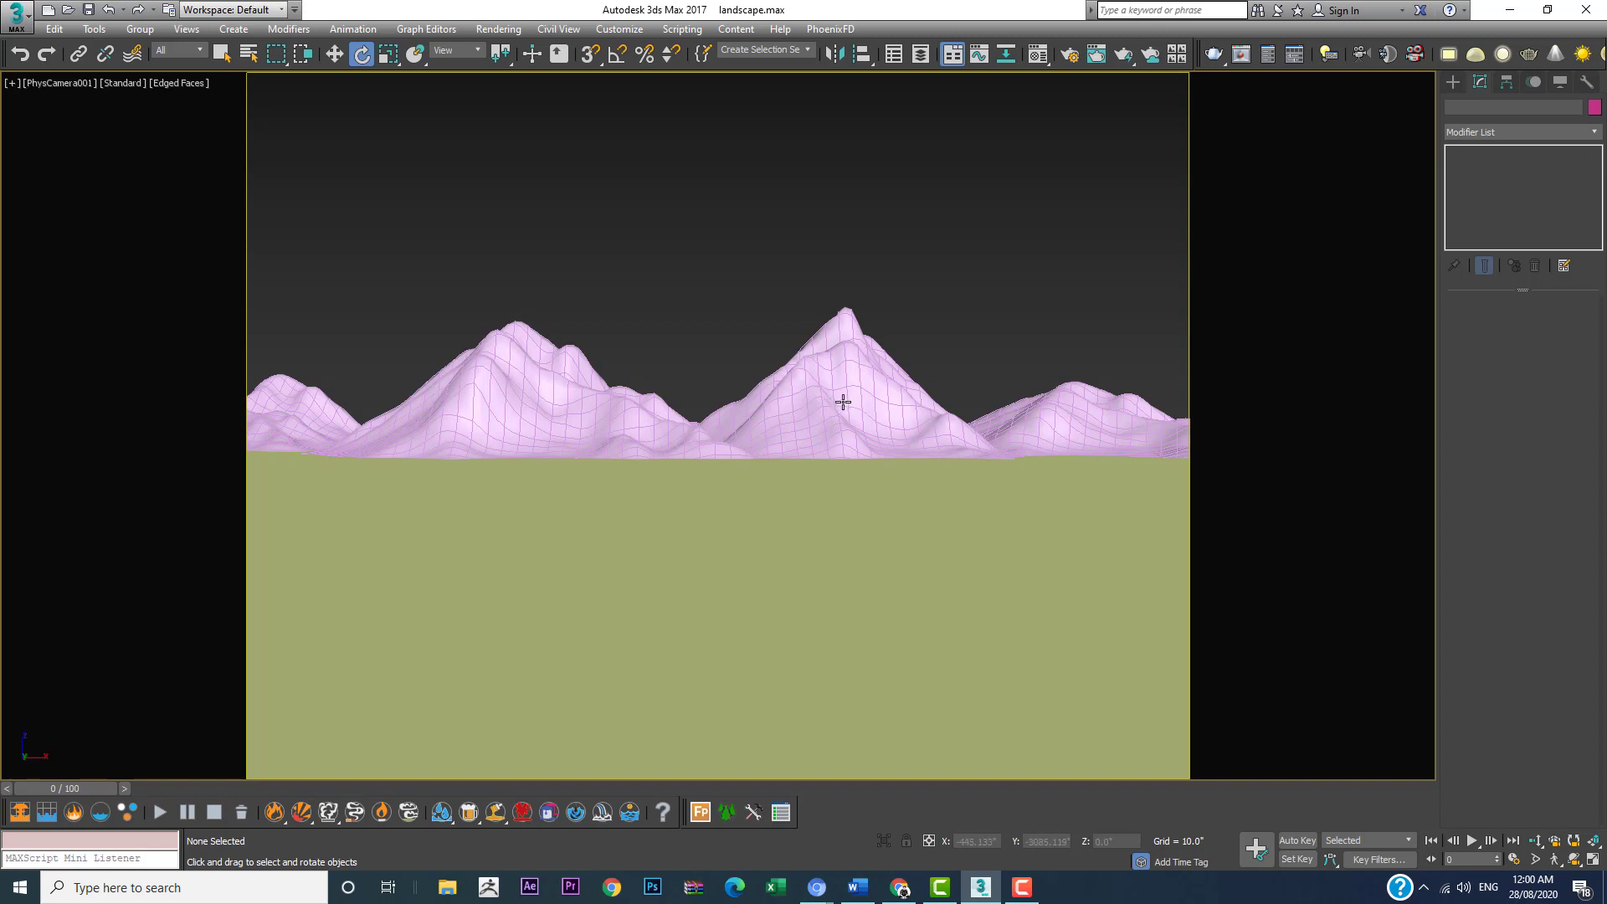
Step: Start a Forest Pro object and import the Maple model from the HQPlants Free library
key(w)
click(820, 391)
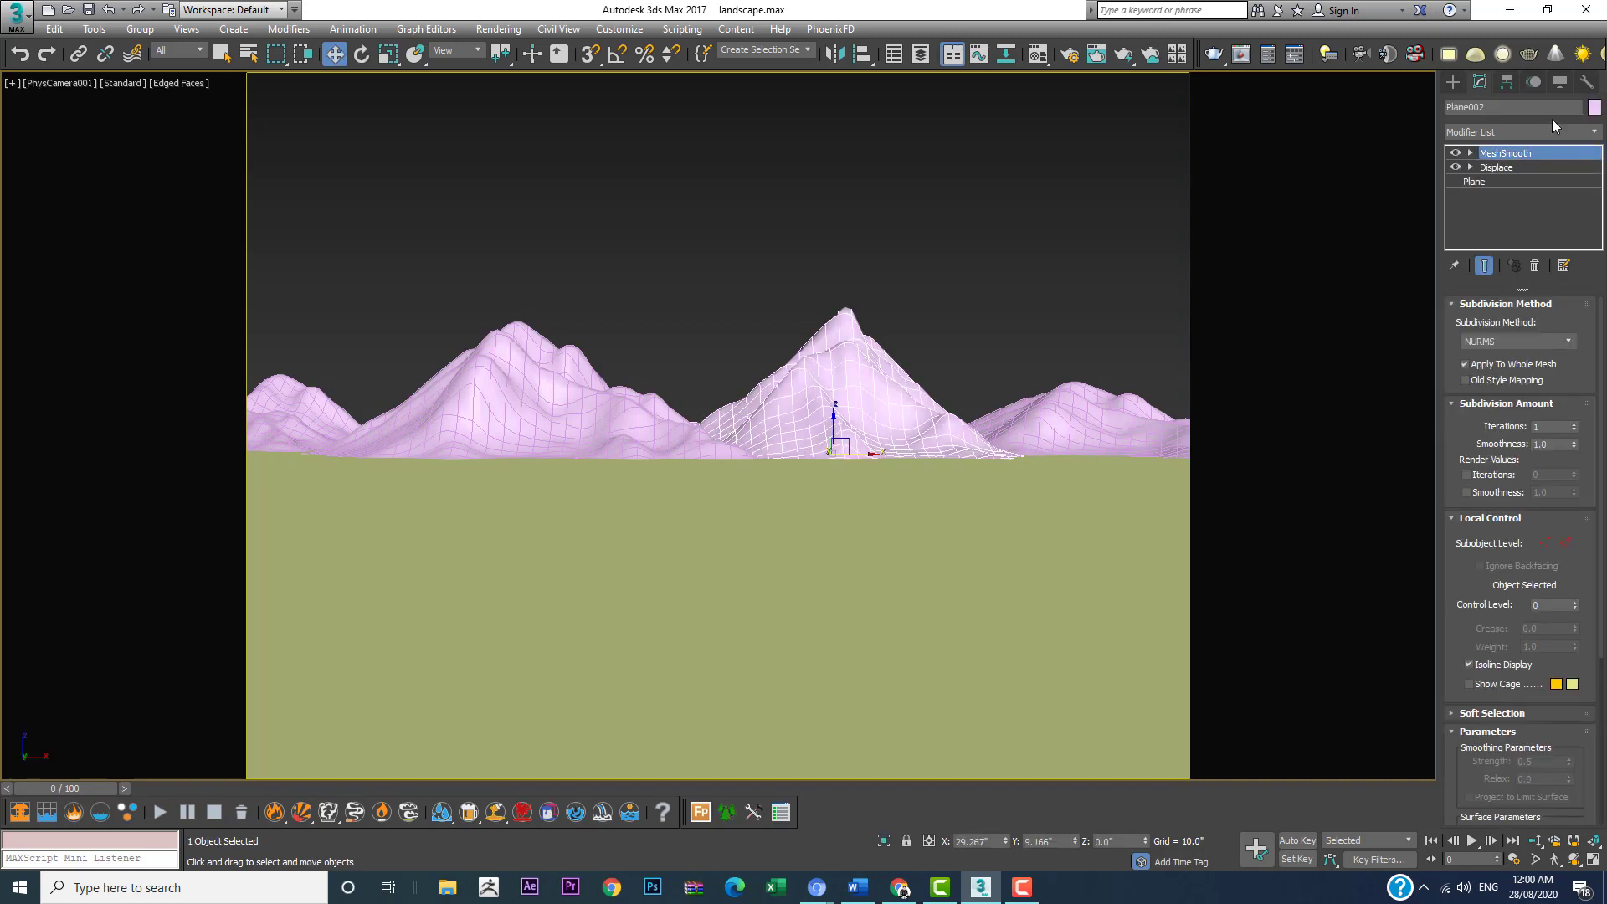
click(1451, 84)
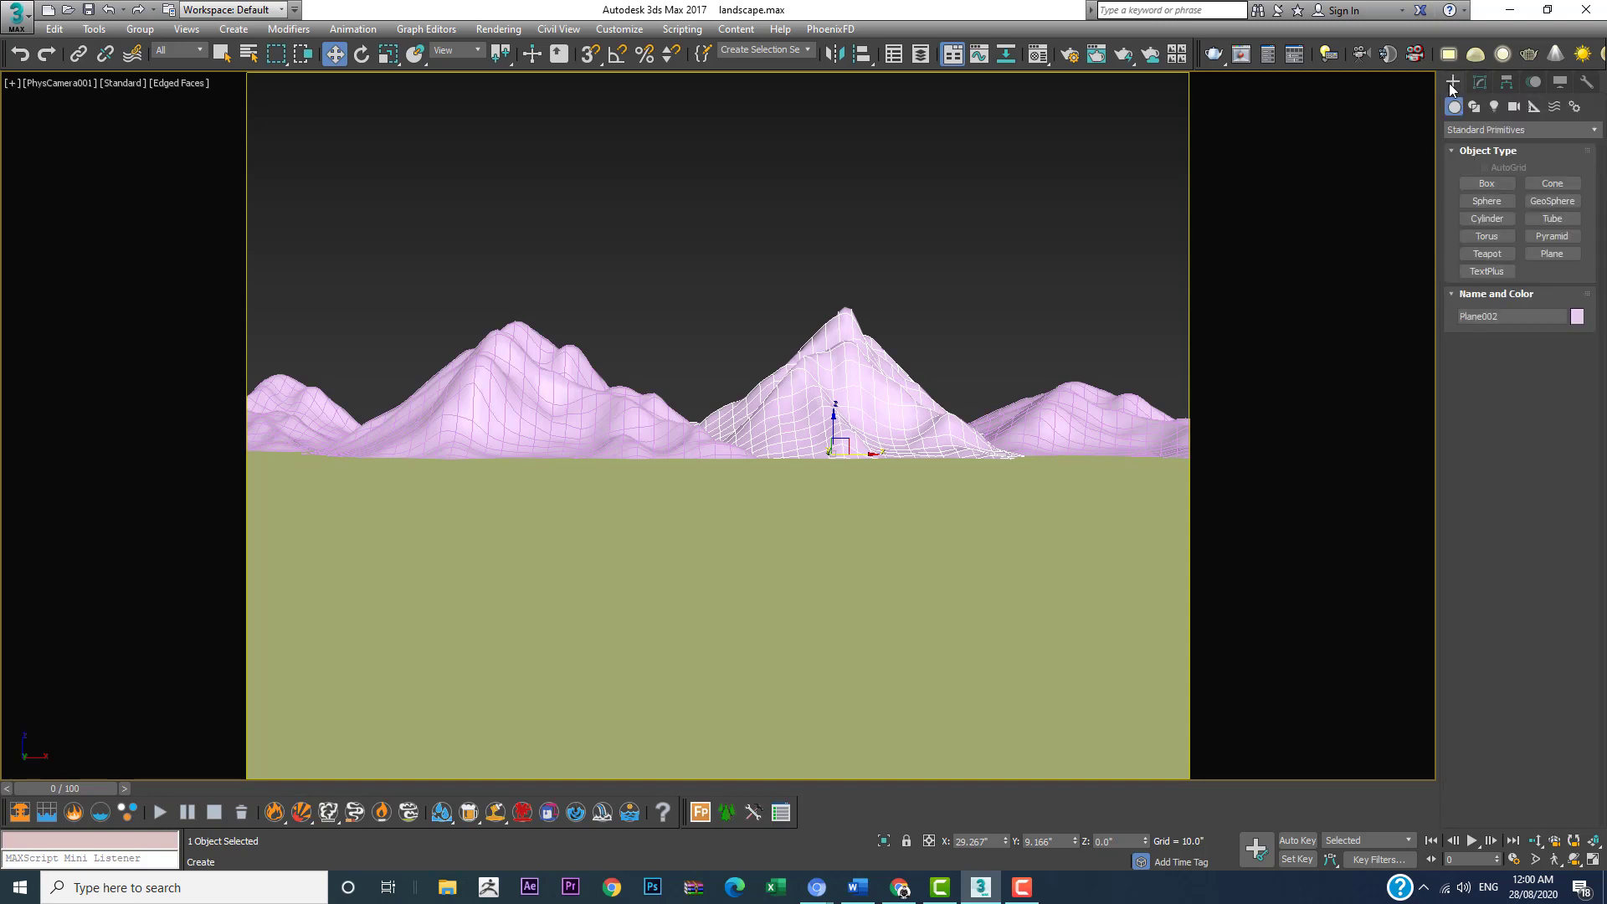
click(1479, 126)
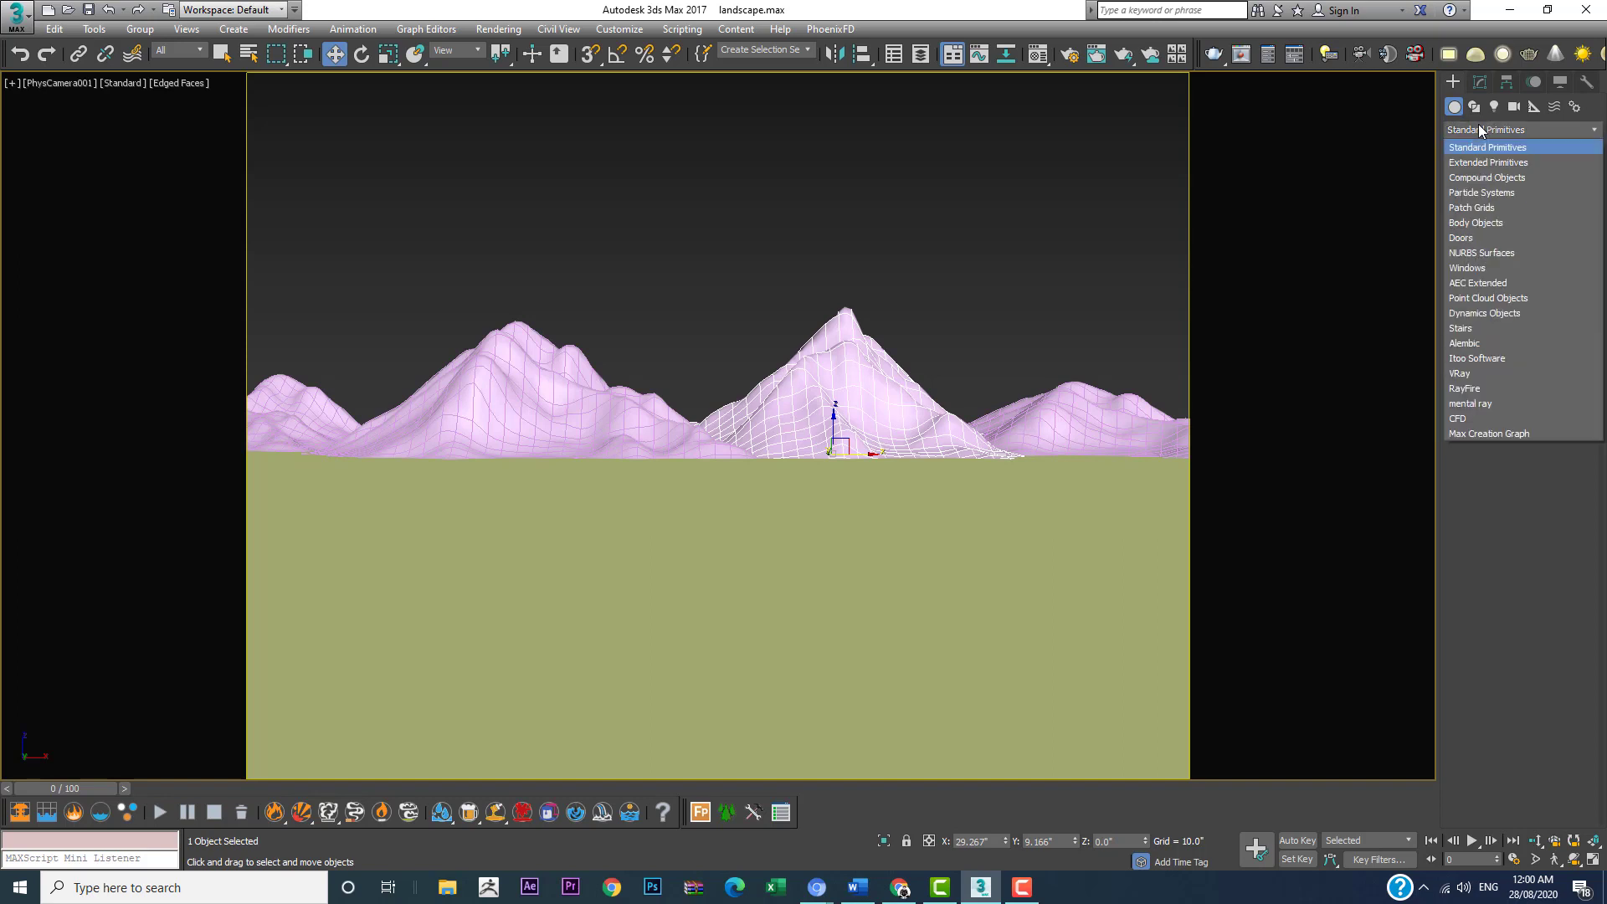
click(1461, 360)
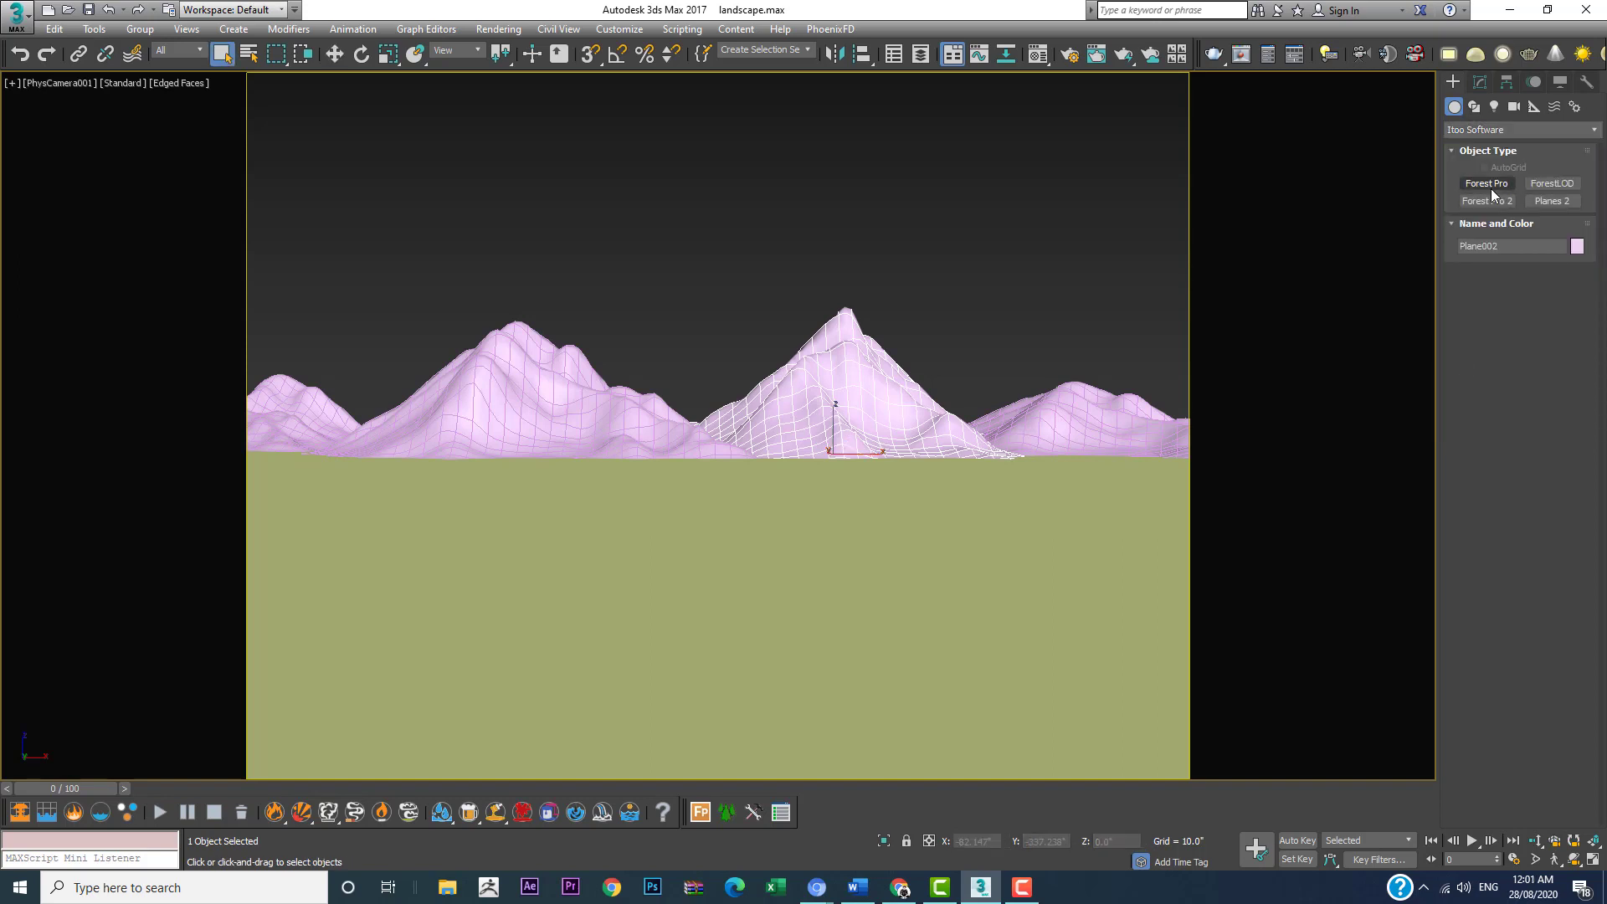
click(1490, 188)
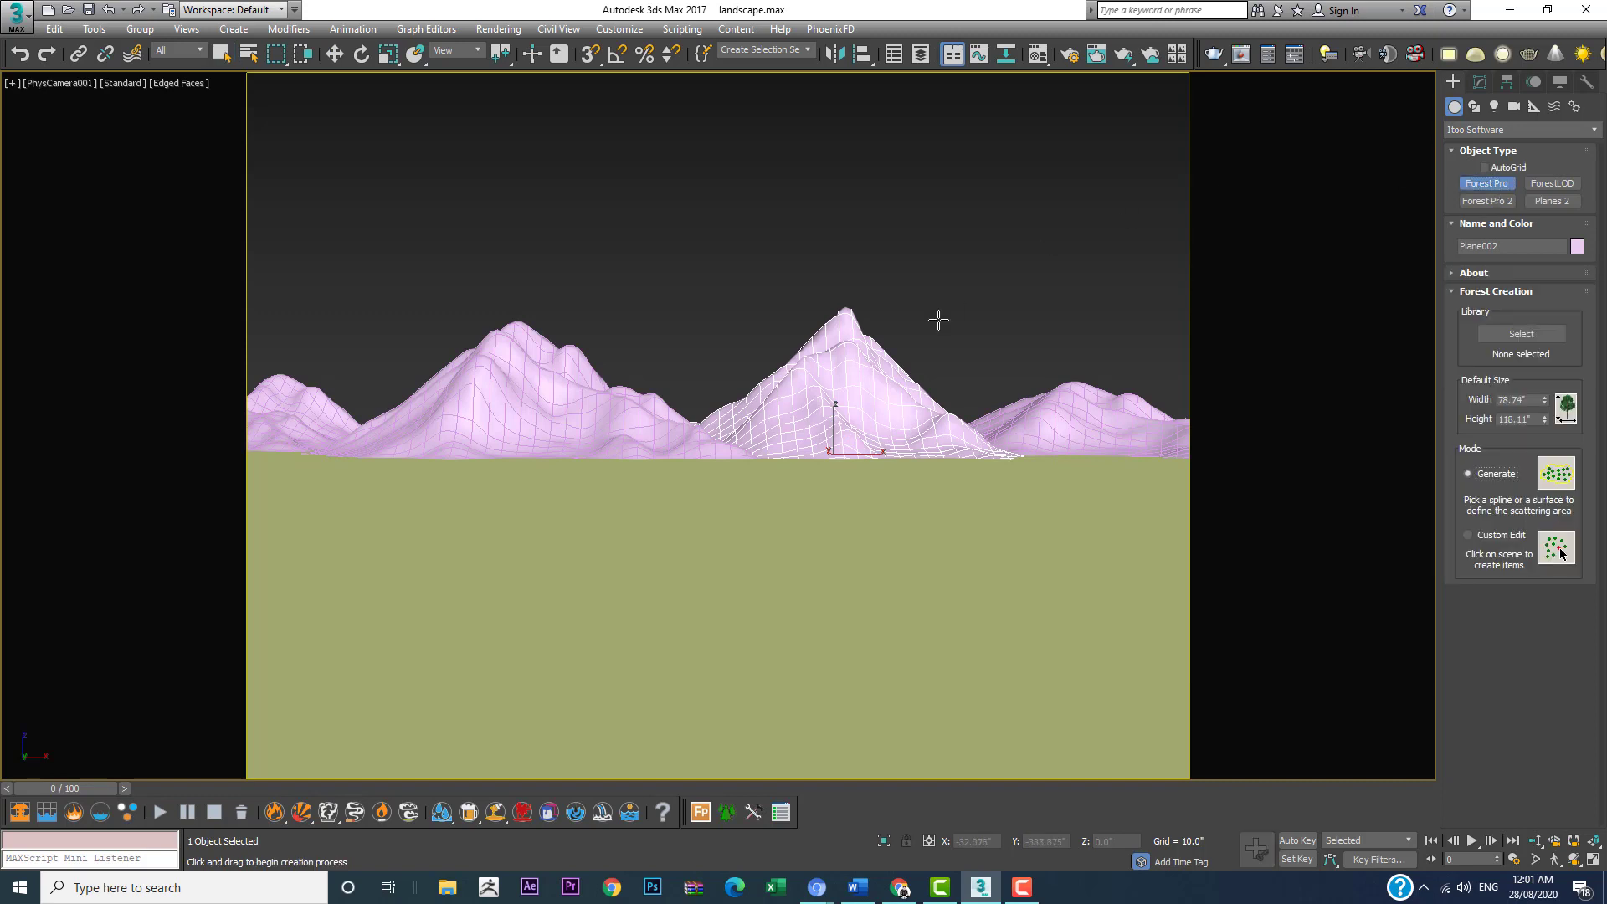
click(1514, 333)
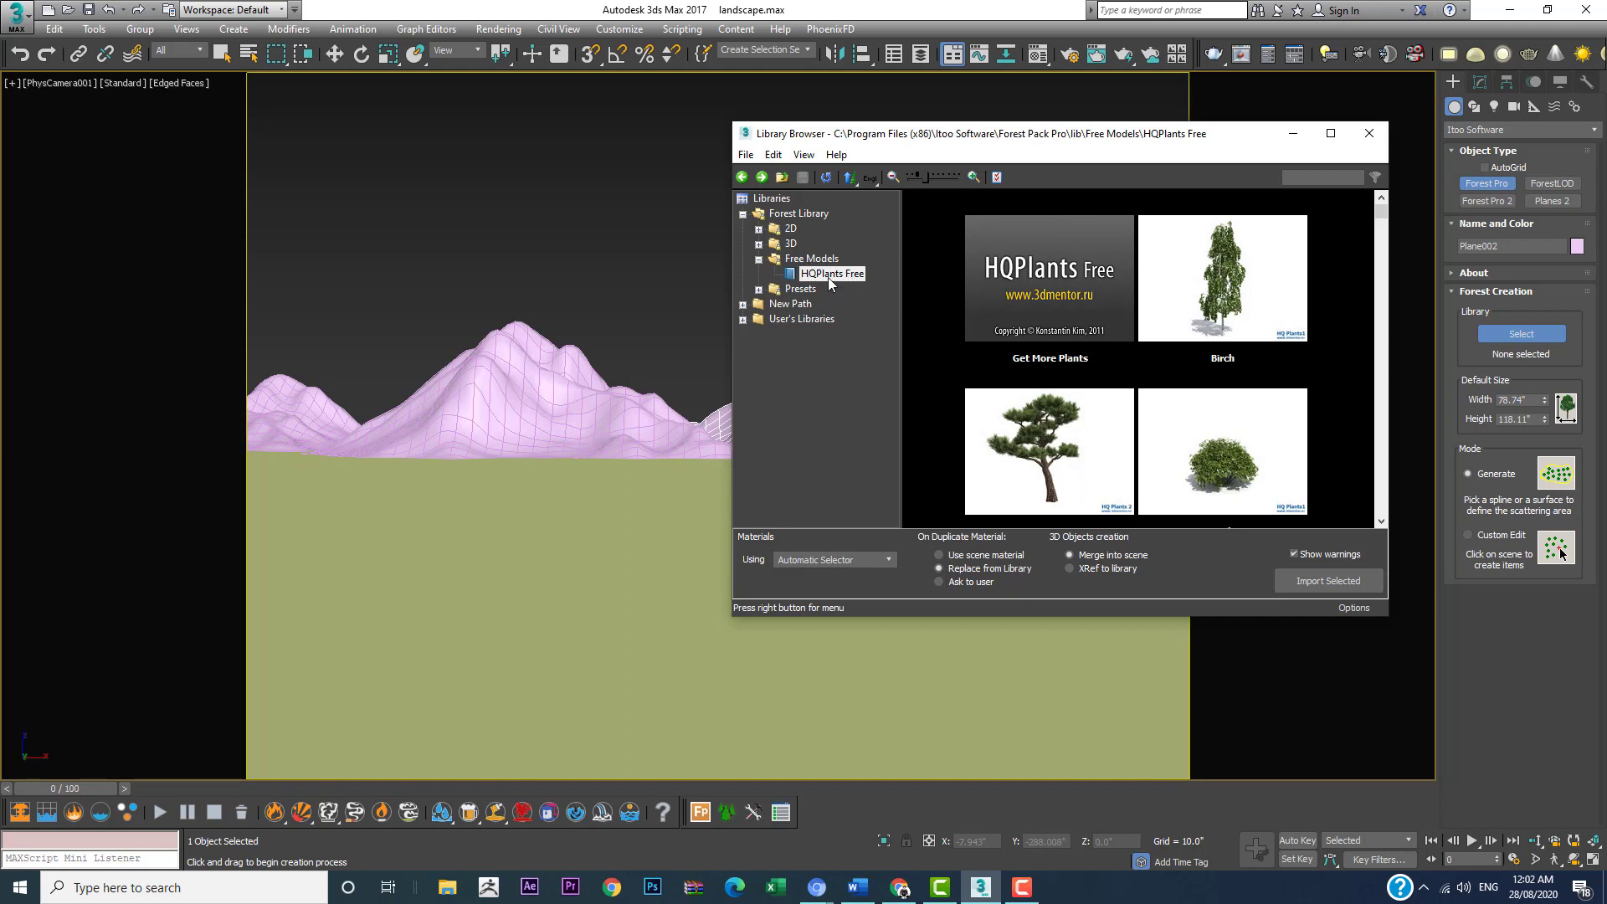
scroll(1169, 396, down, 5)
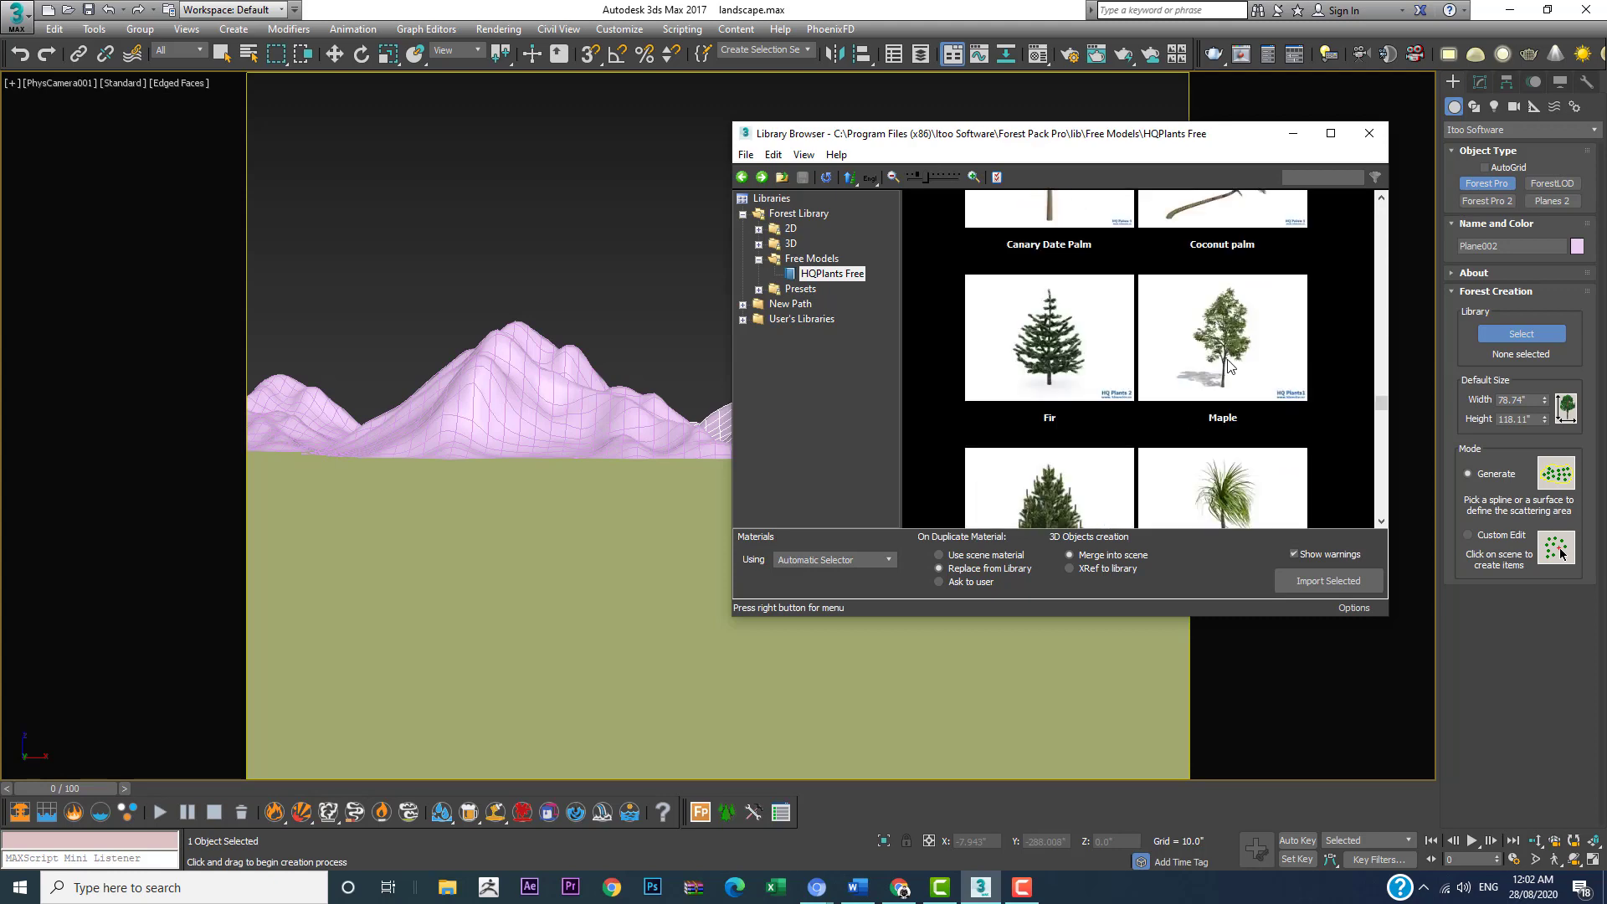
click(1228, 366)
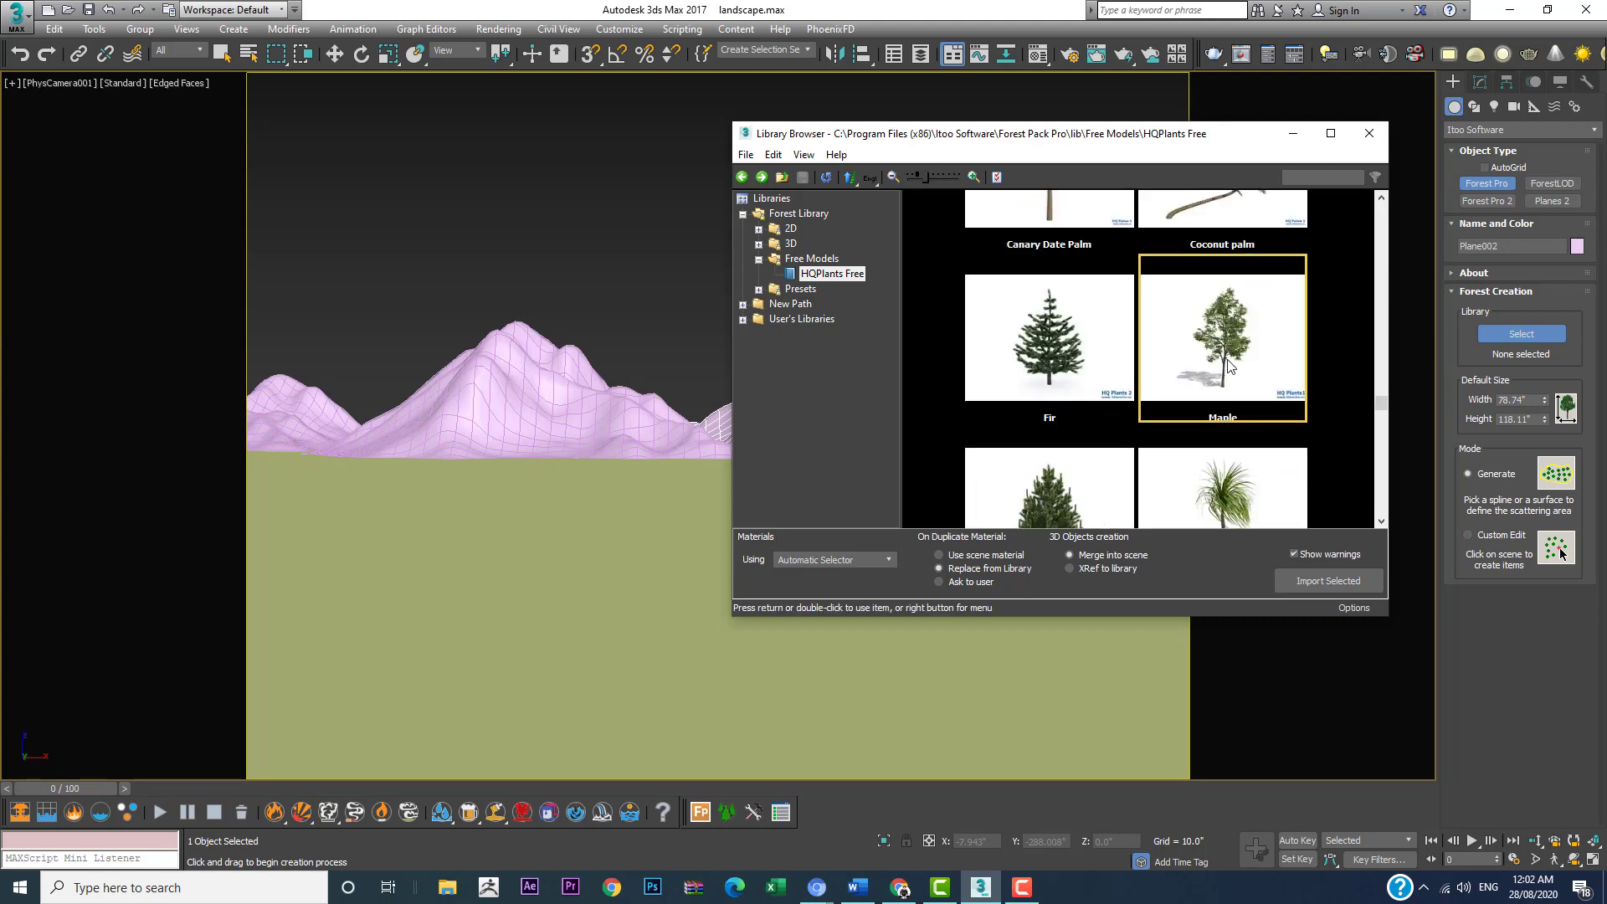
click(1306, 580)
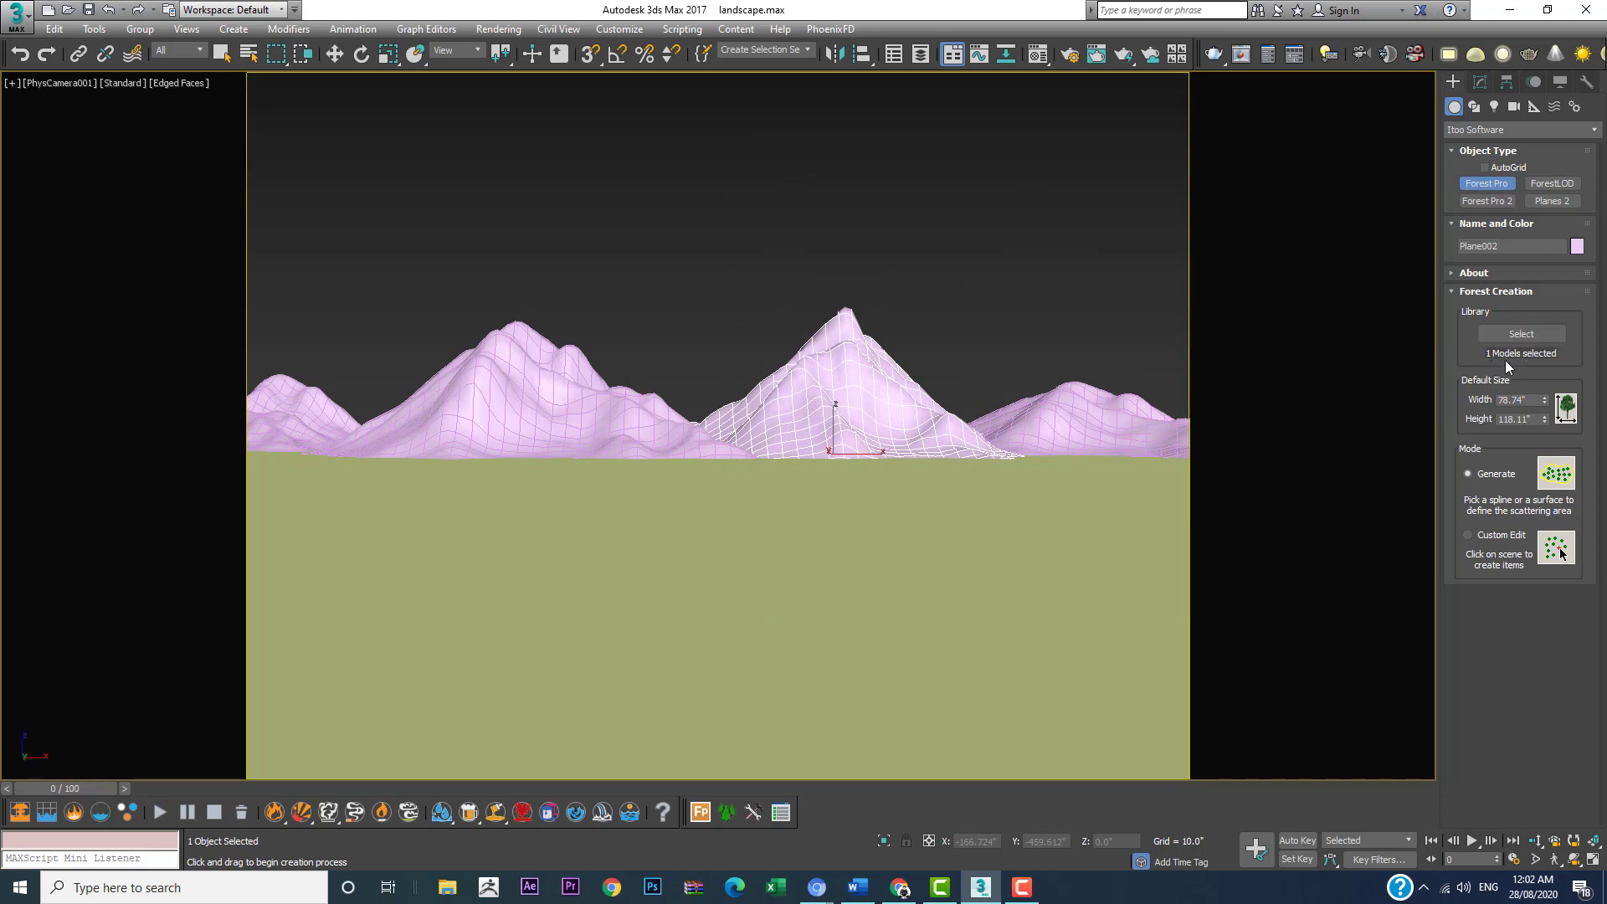
Step: Generate the forest on the central mountain with objects rescaled to system units, and set the Maple scale to 13%
click(846, 362)
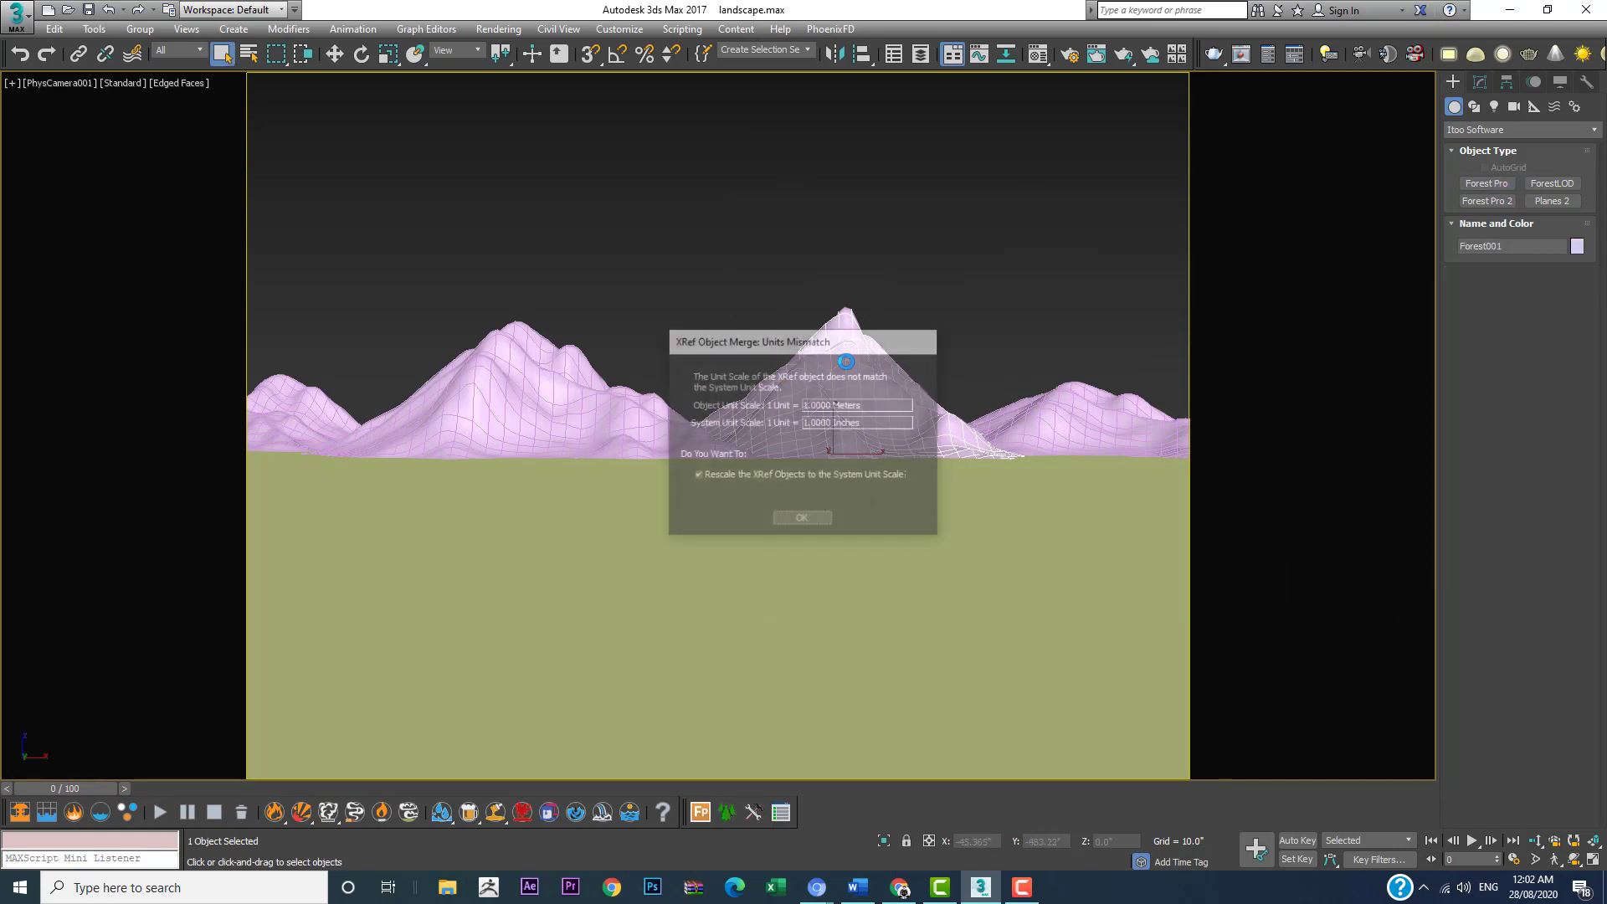
click(792, 520)
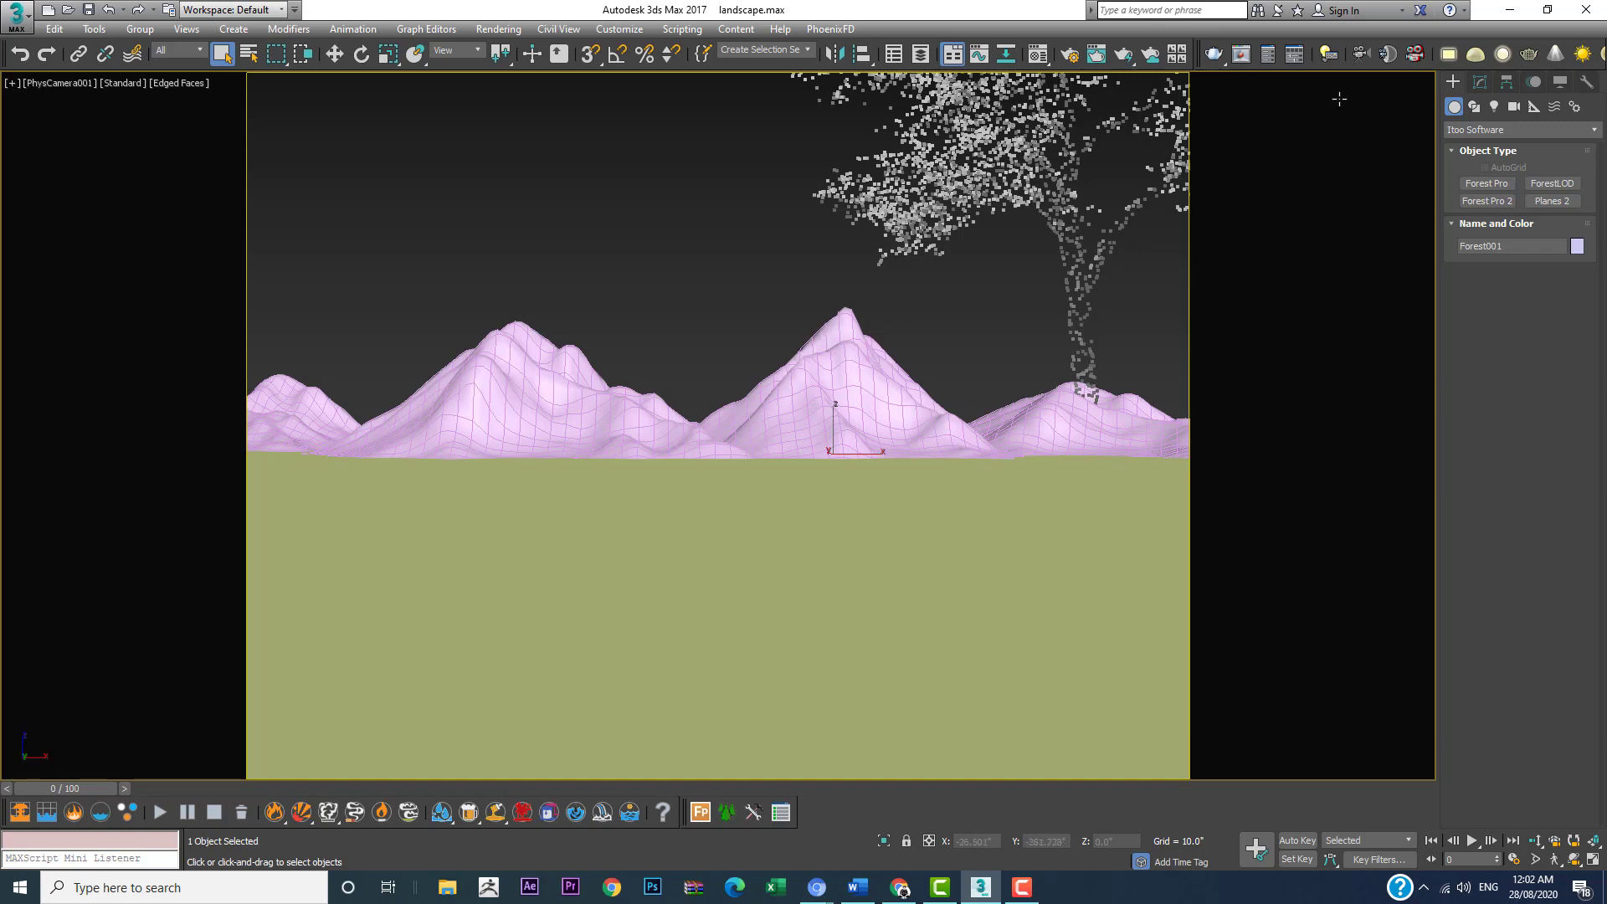
click(1481, 82)
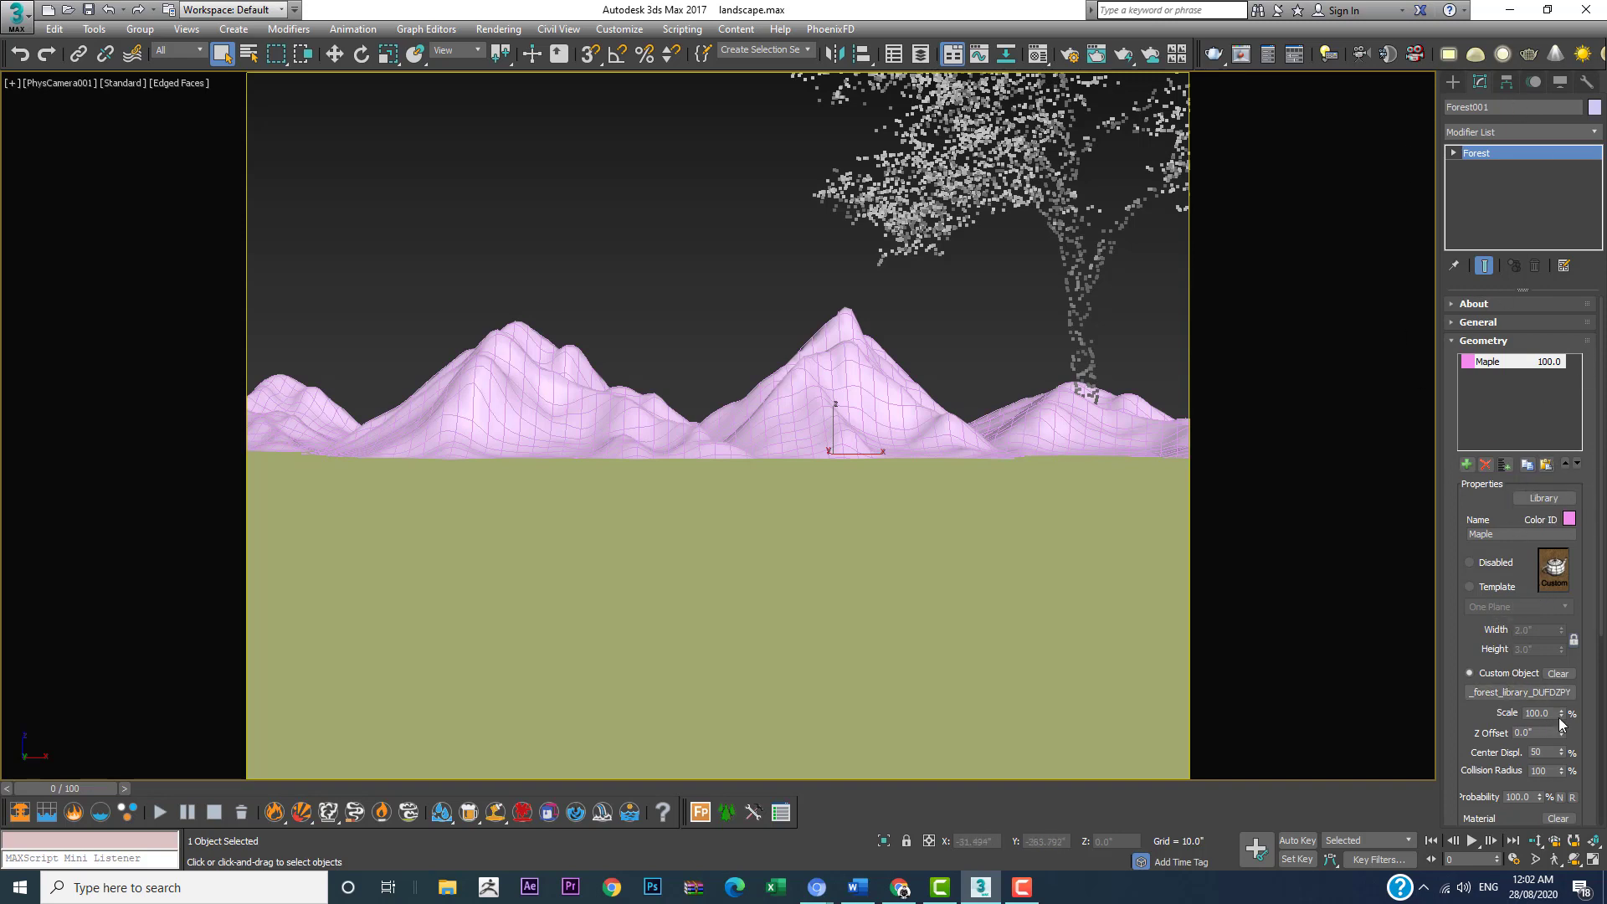
drag(1564, 720, 1551, 793)
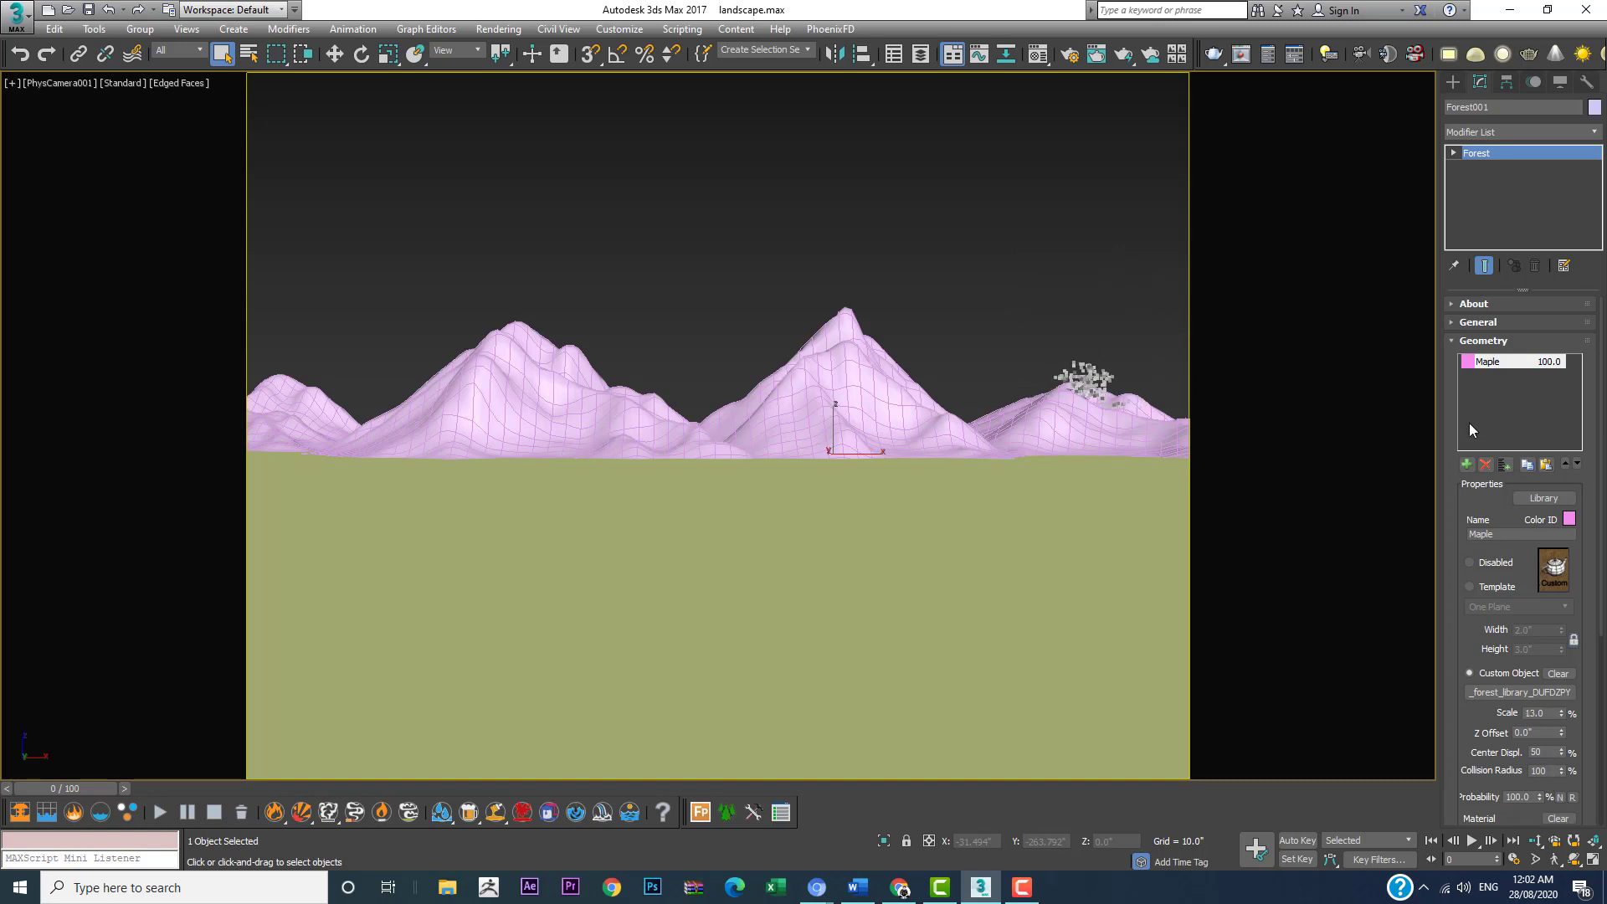
Step: Set the forest's distribution map density to 78.74" in X units
drag(1482, 712, 1472, 668)
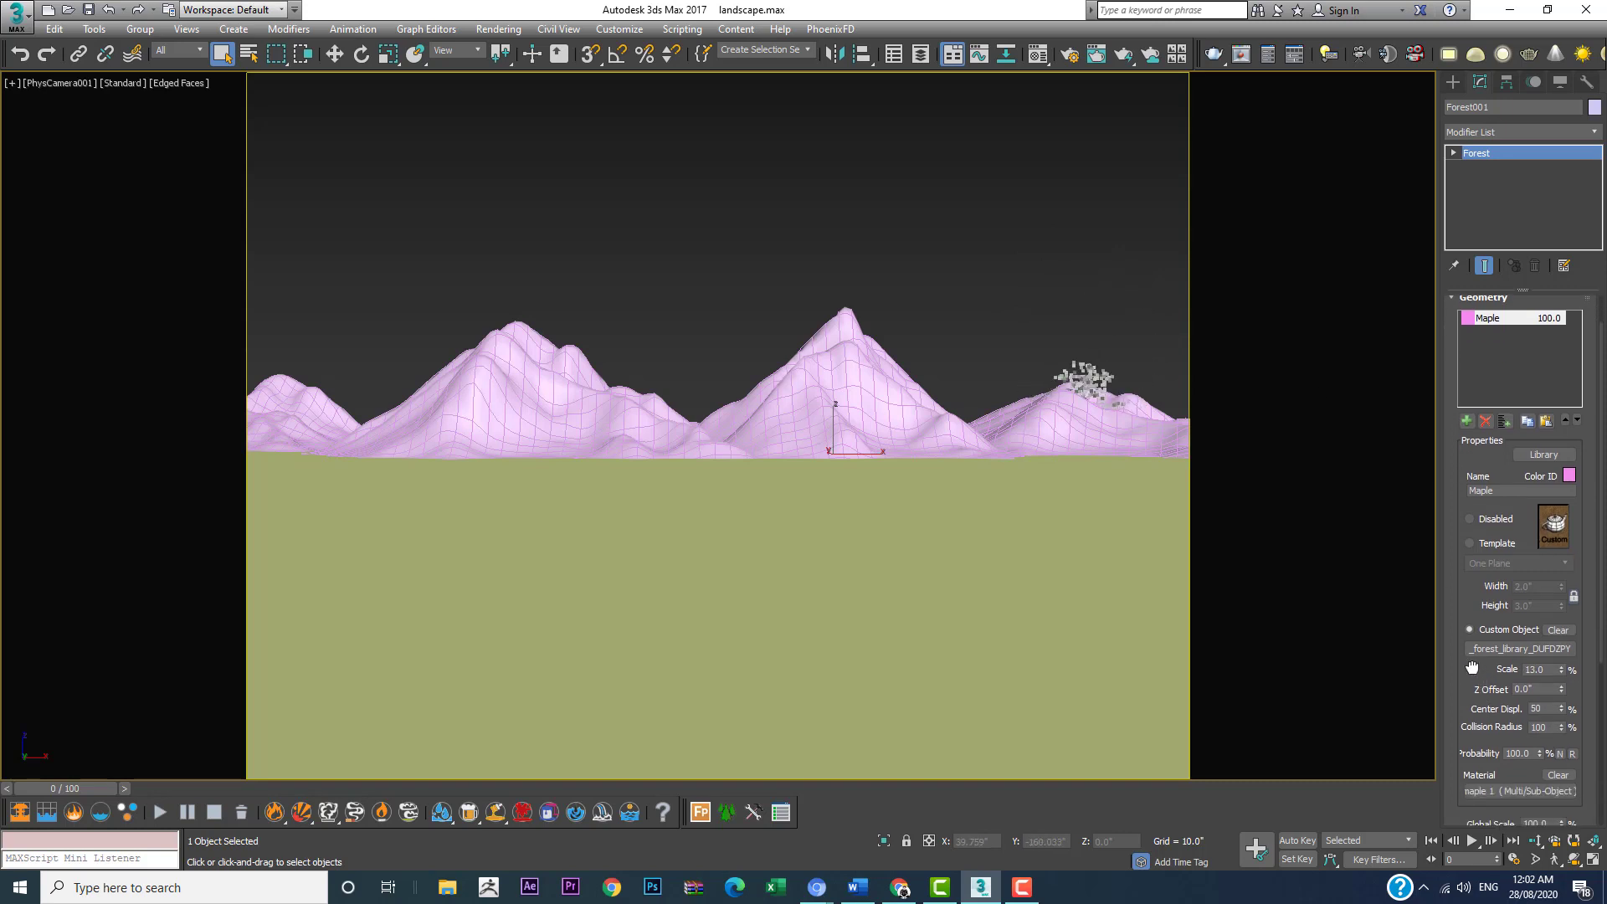
scroll(1473, 668, down, 5)
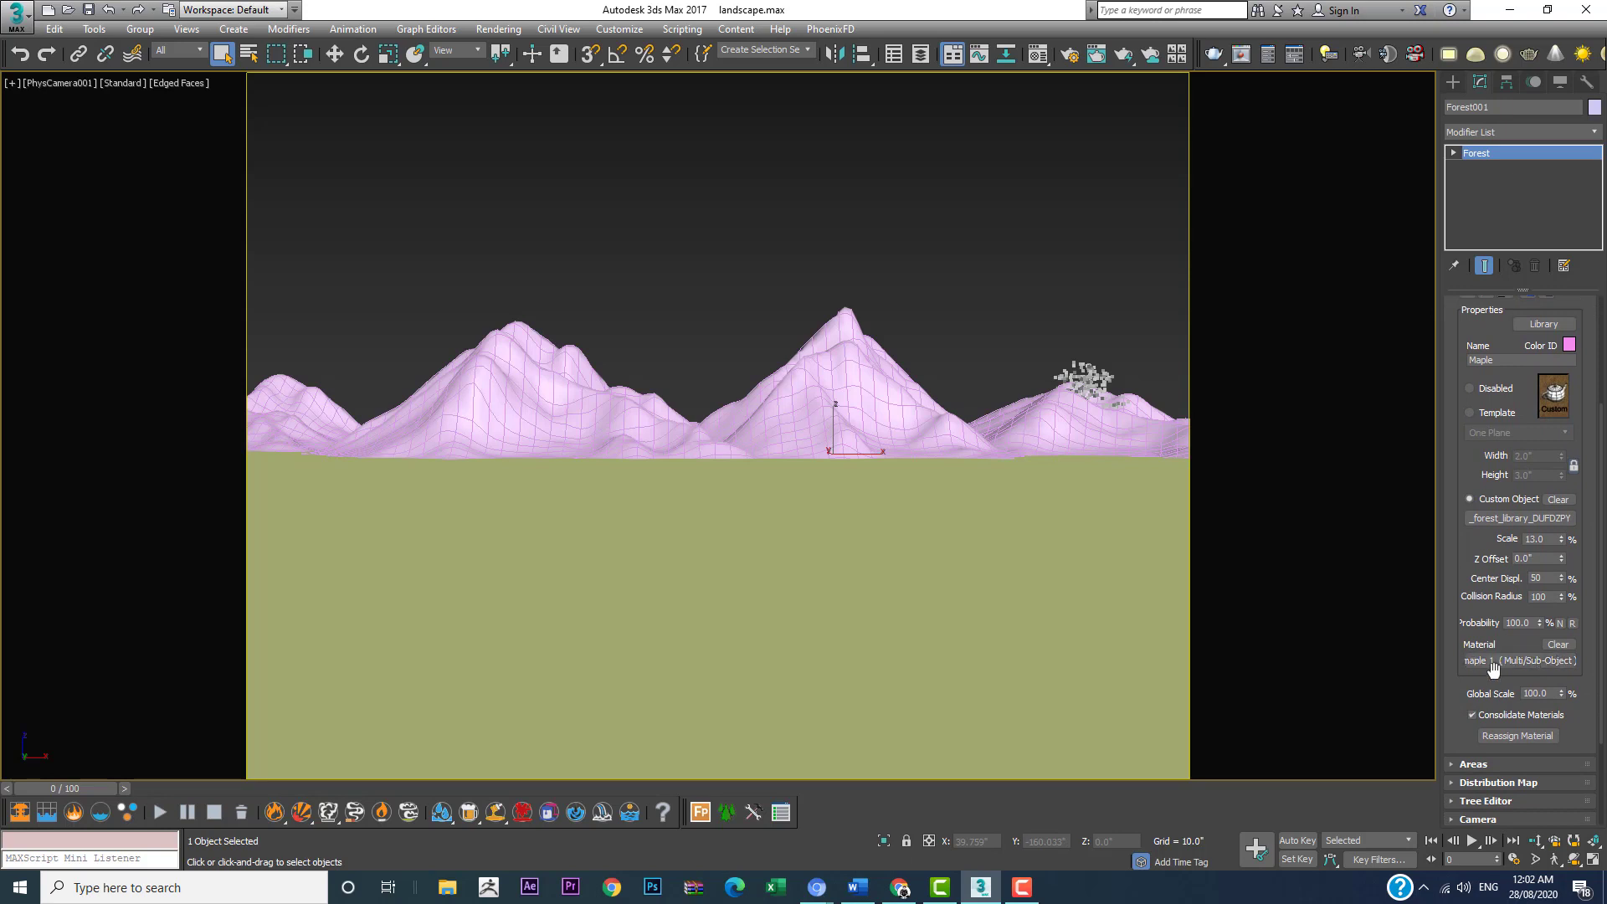
drag(1457, 745, 1452, 561)
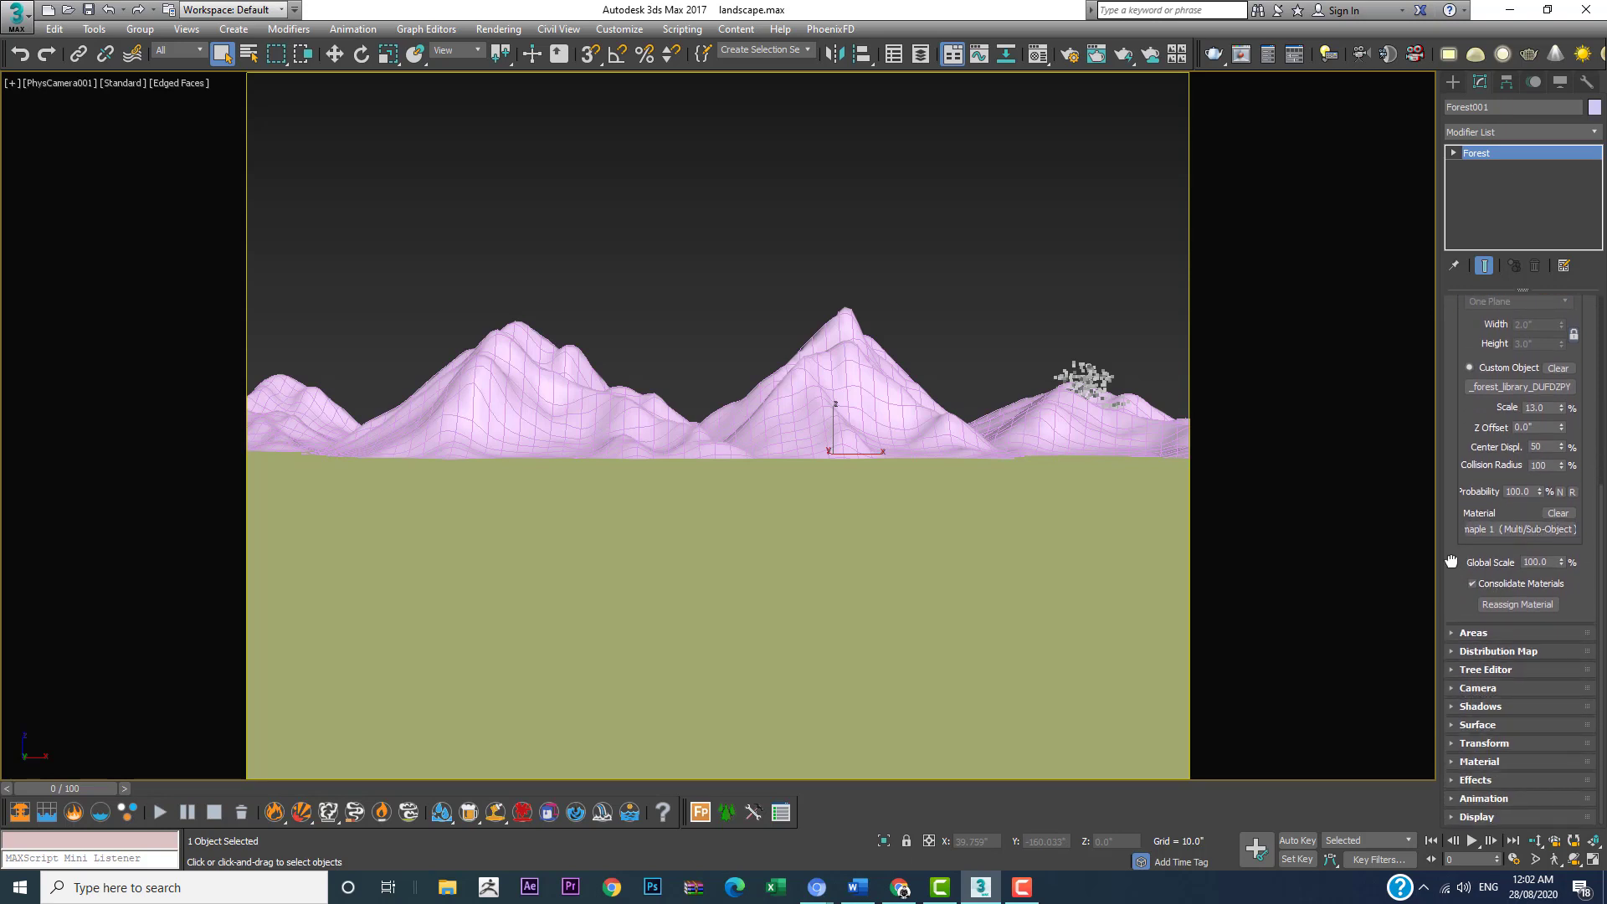
click(1482, 651)
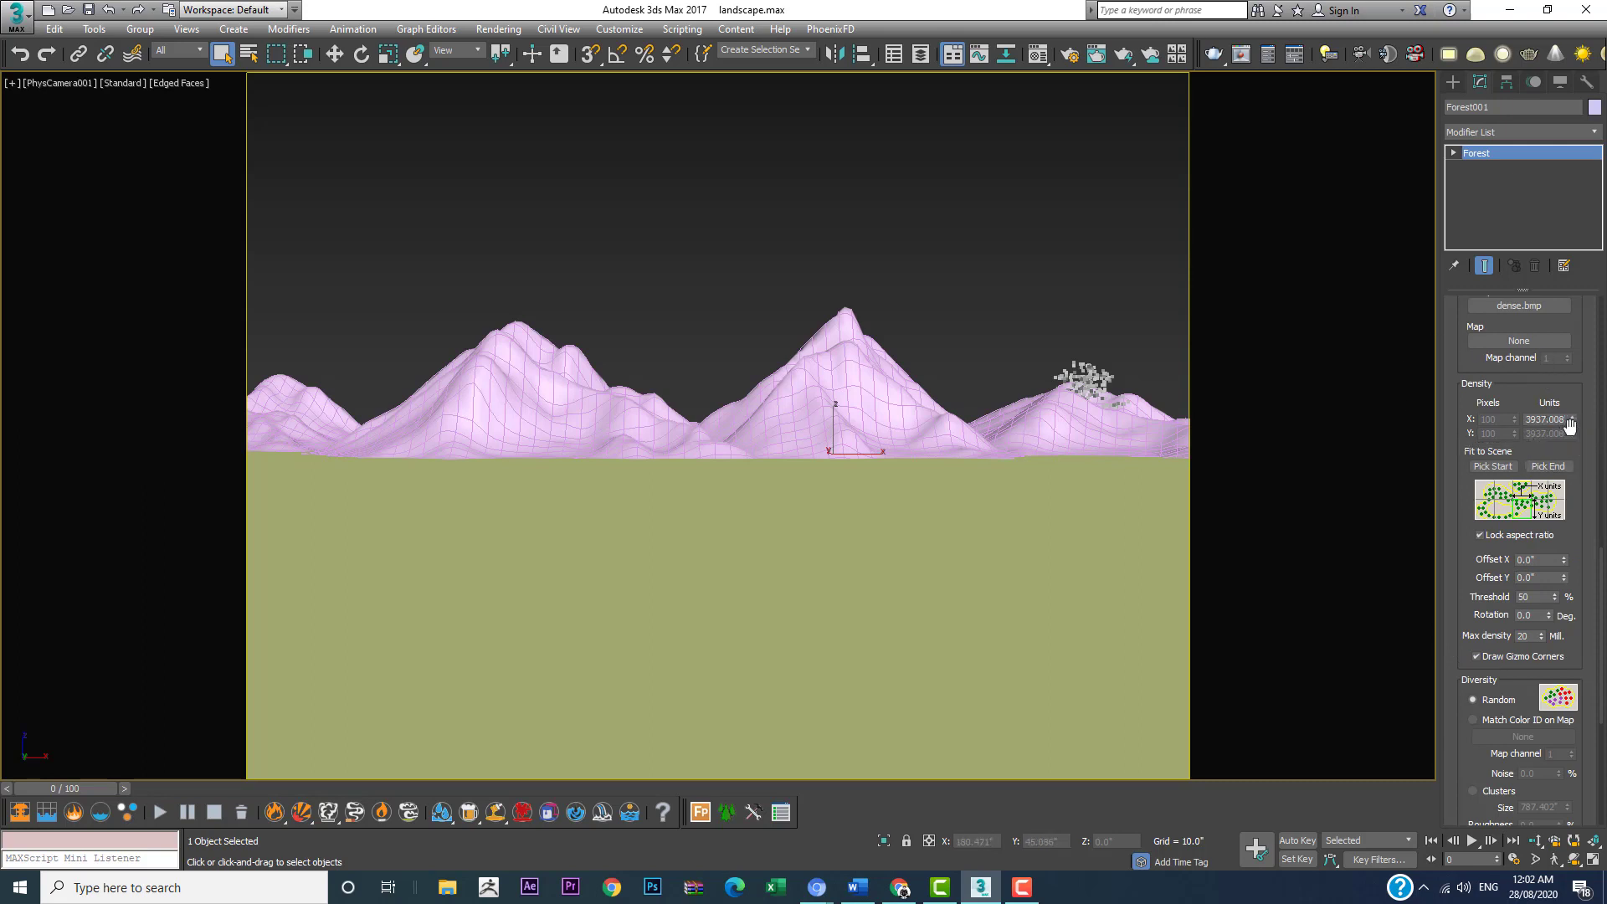
drag(1571, 422, 1559, 505)
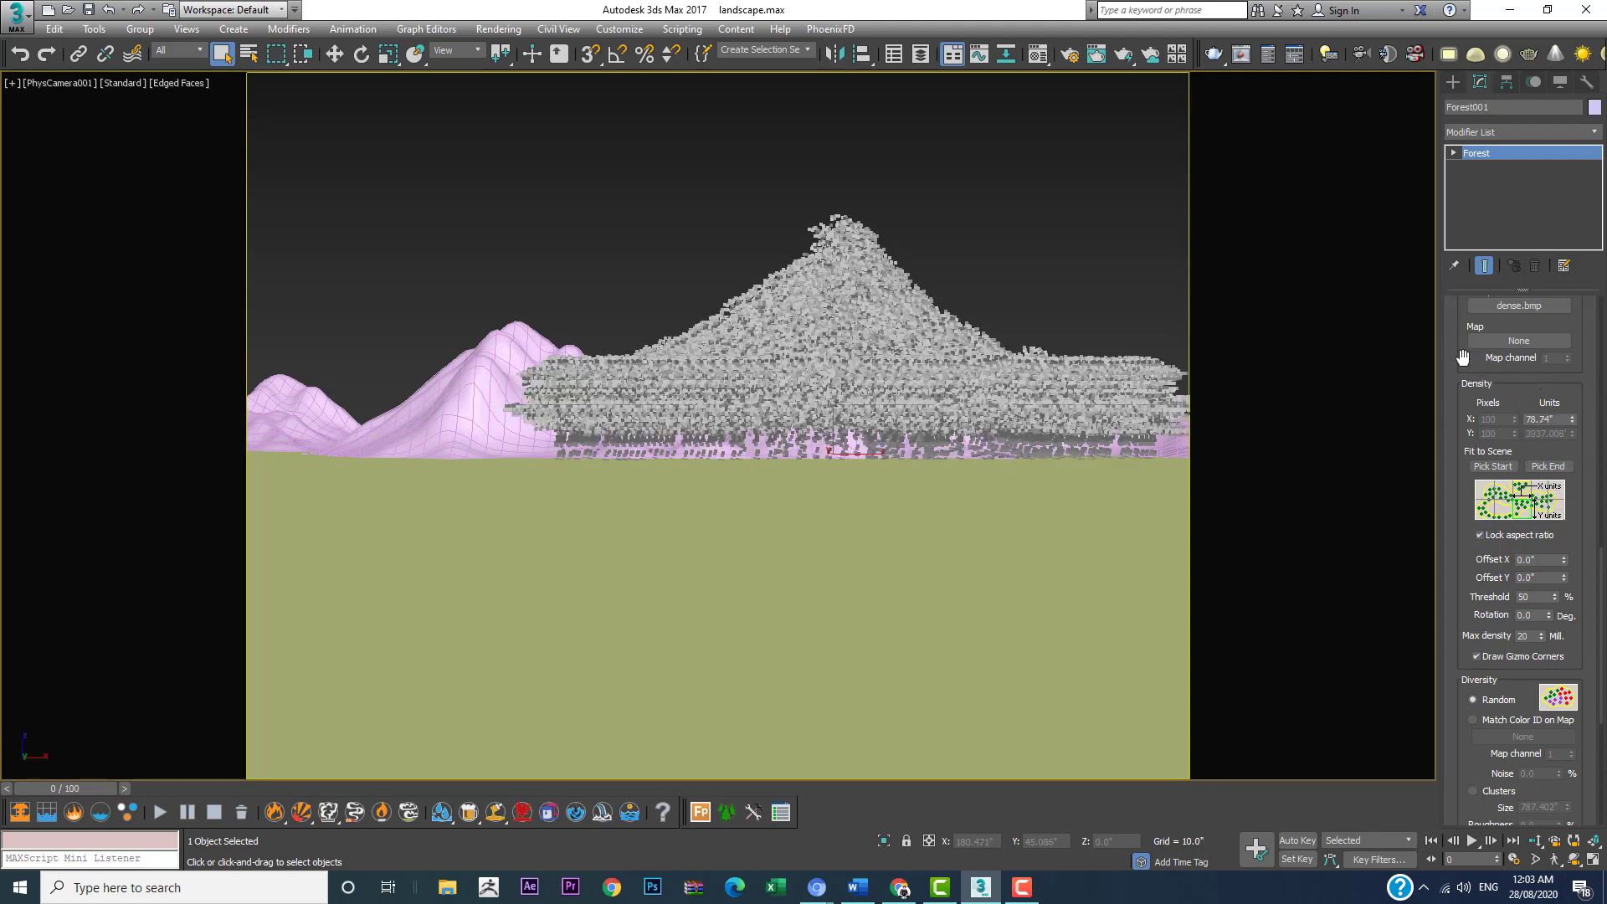
Step: Try the Scattered distribution map for the maple forest, and switch it to Spread 1
scroll(1464, 358, up, 5)
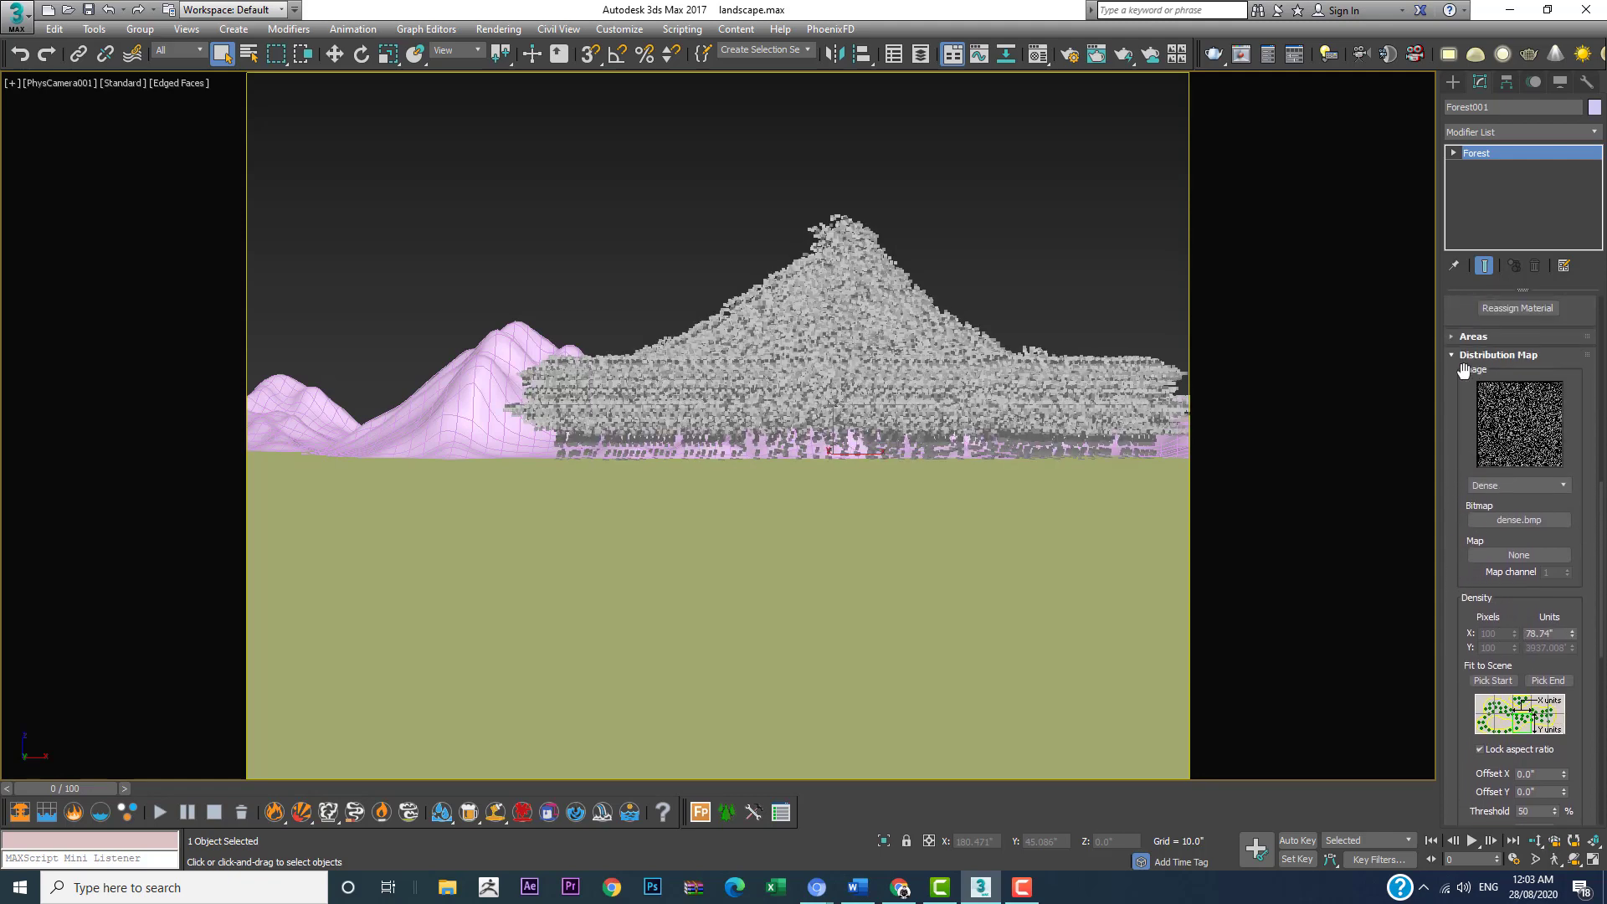
click(1504, 483)
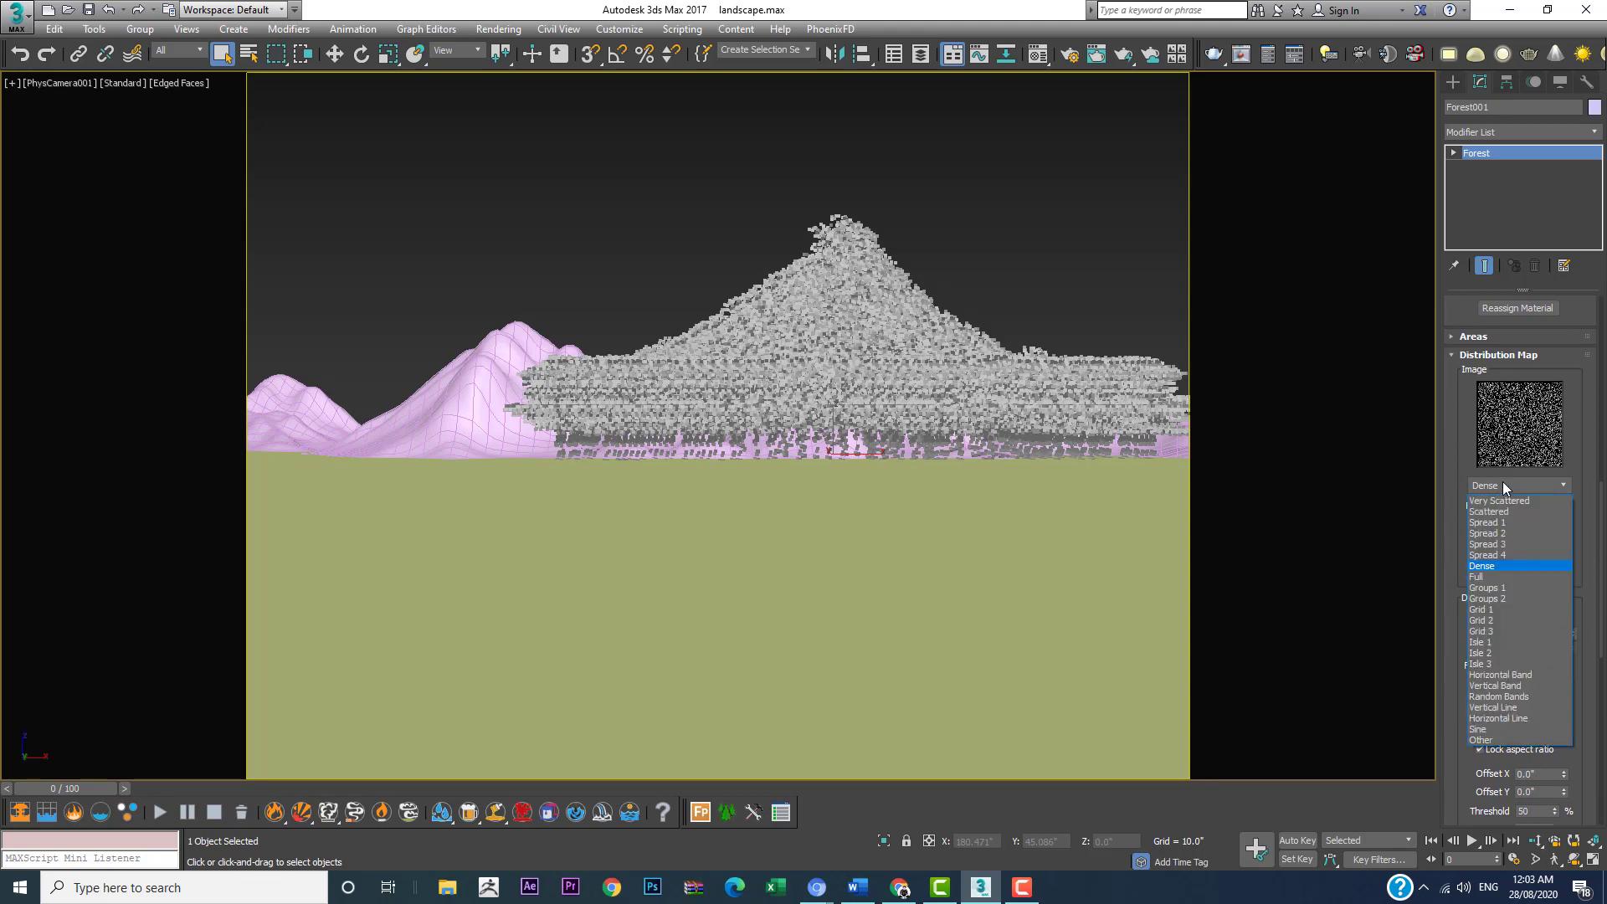
click(1502, 514)
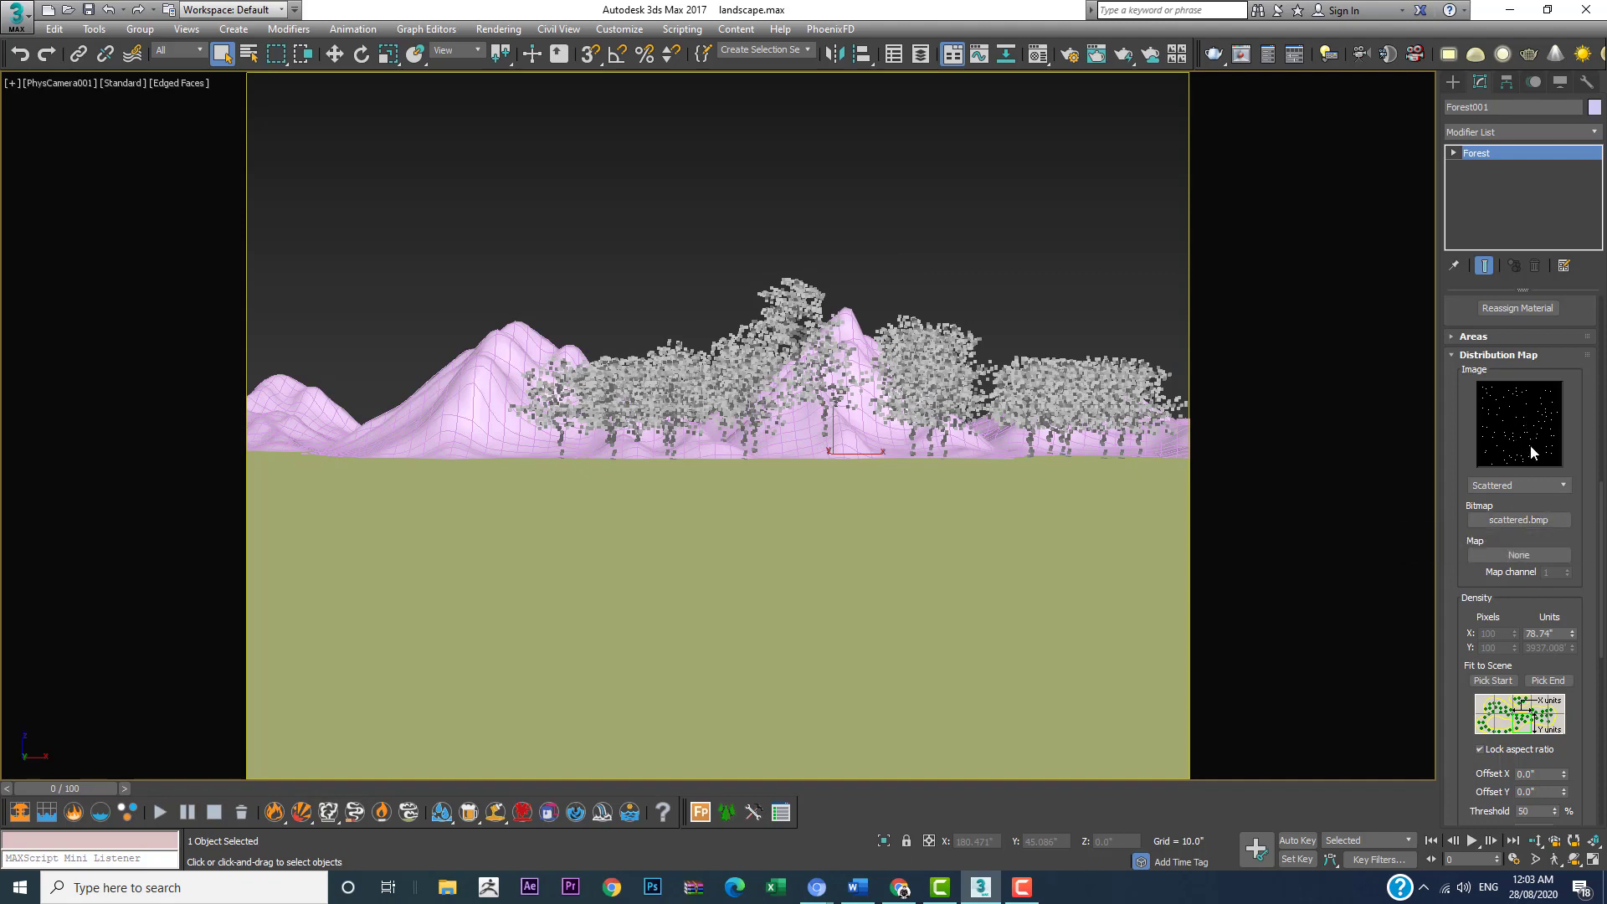
click(1519, 486)
click(1495, 523)
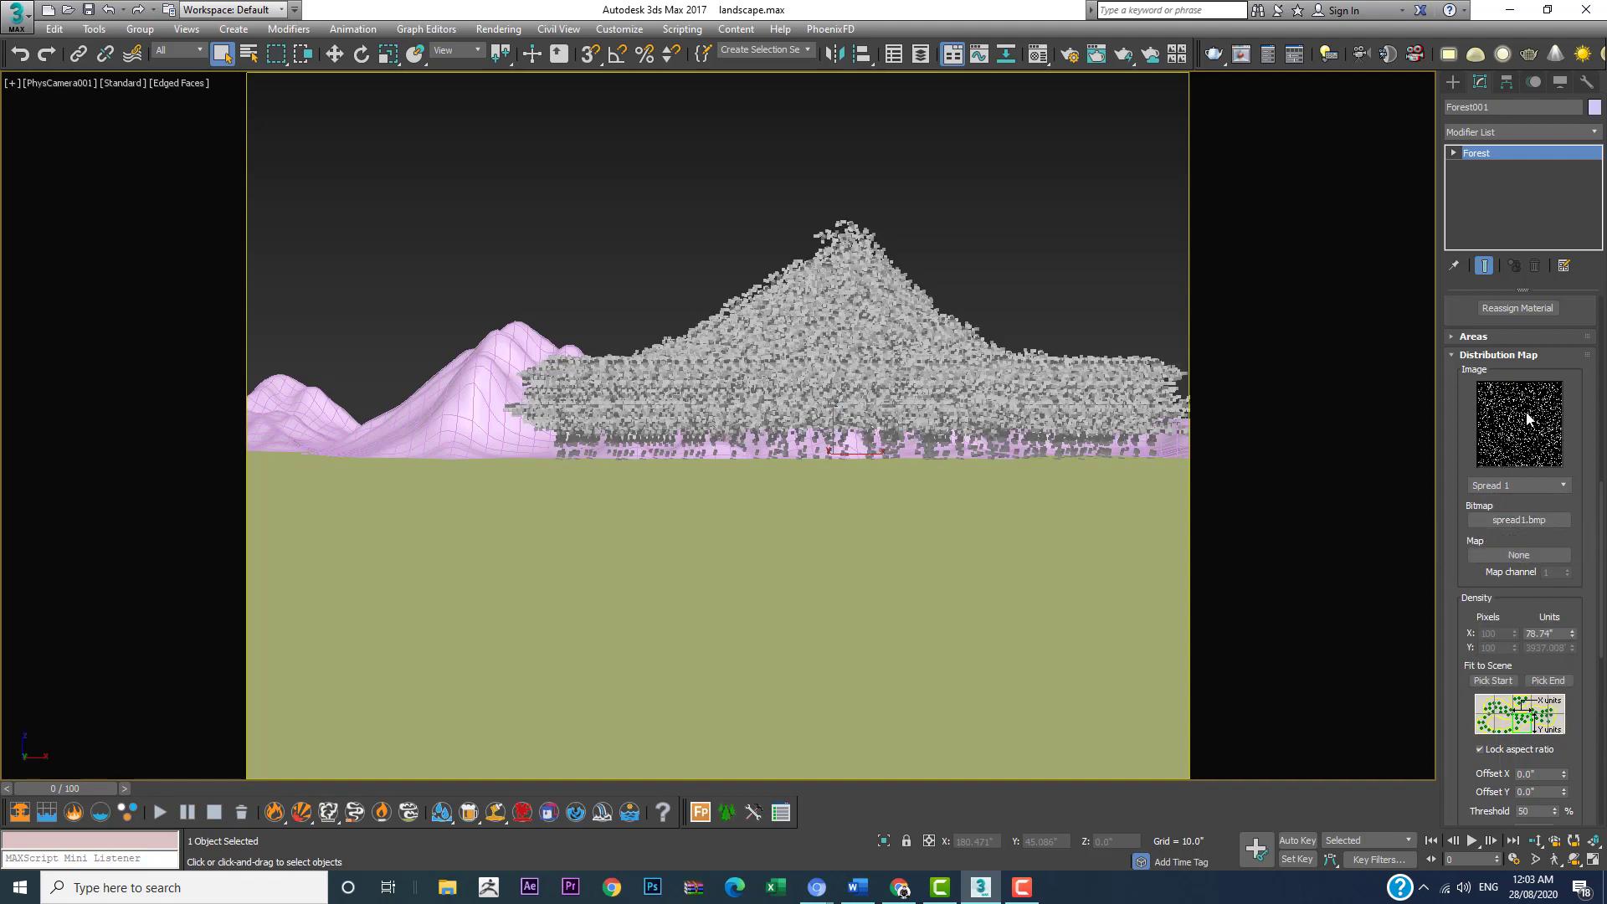
Step: Try the Full, Groups 1, Grid 2 and Isle 1 distribution maps on the maple forest
click(1515, 484)
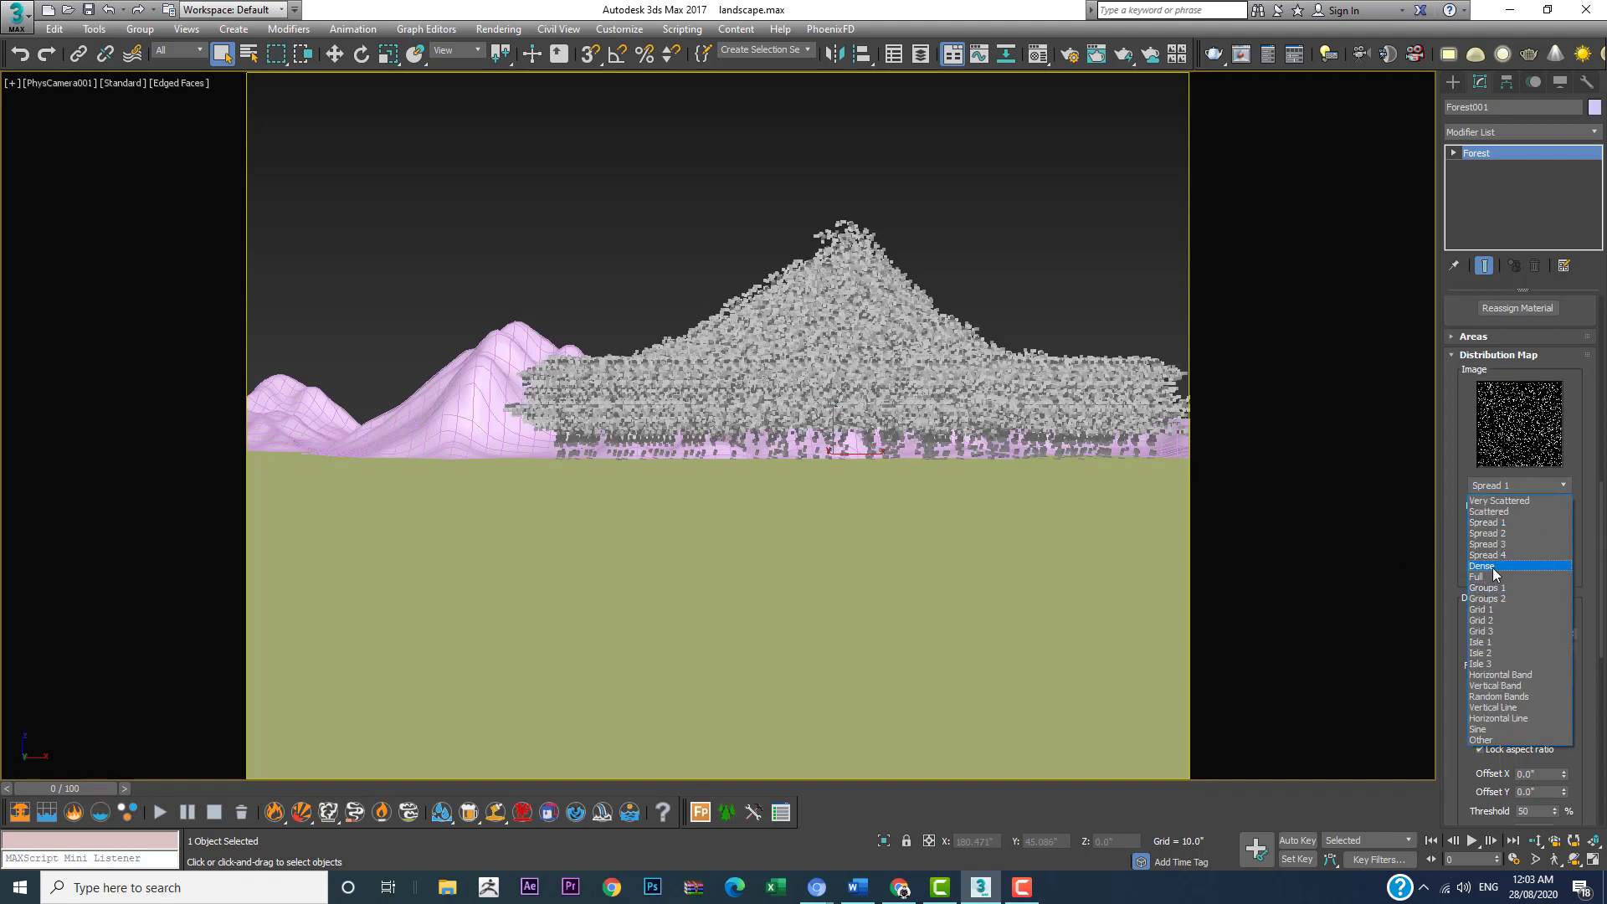
click(1494, 583)
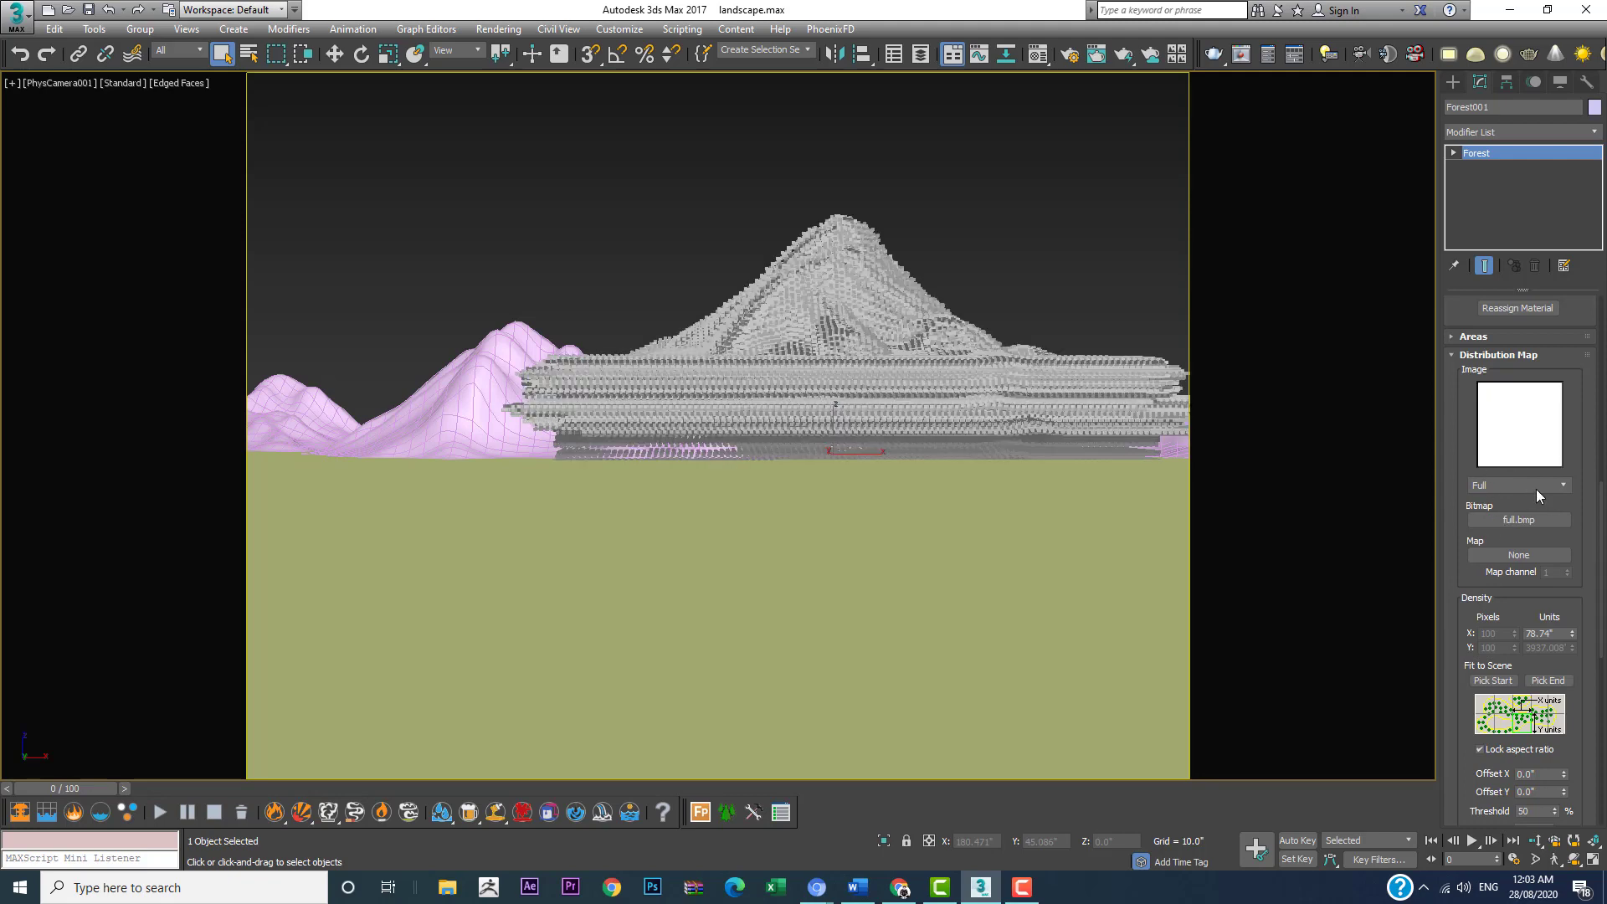
click(1526, 486)
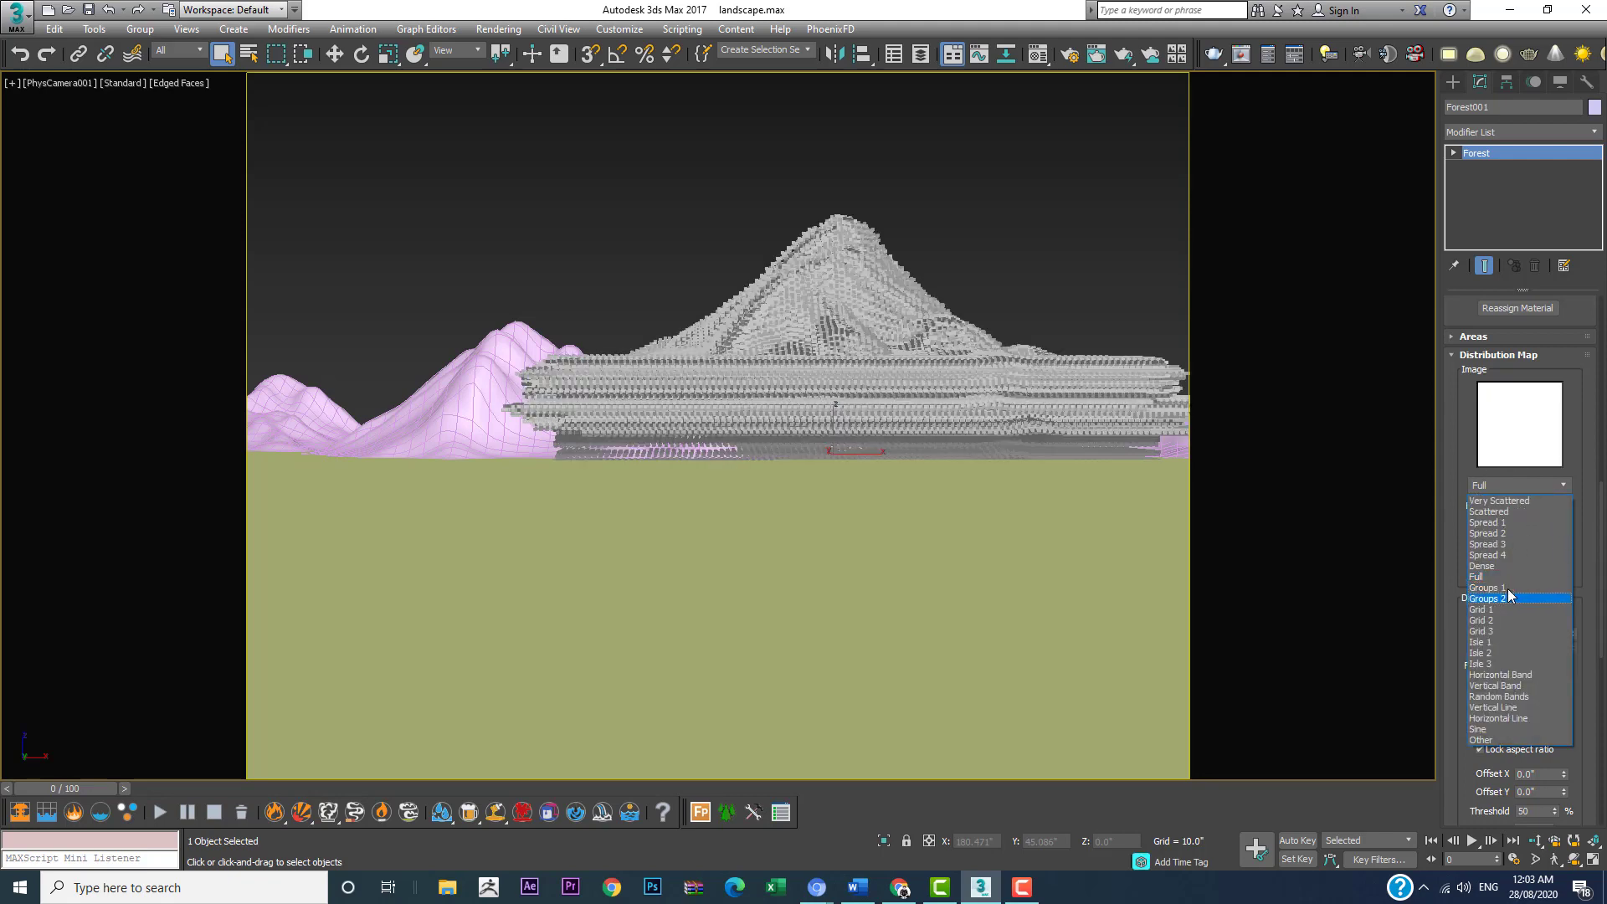
click(1503, 587)
click(1533, 488)
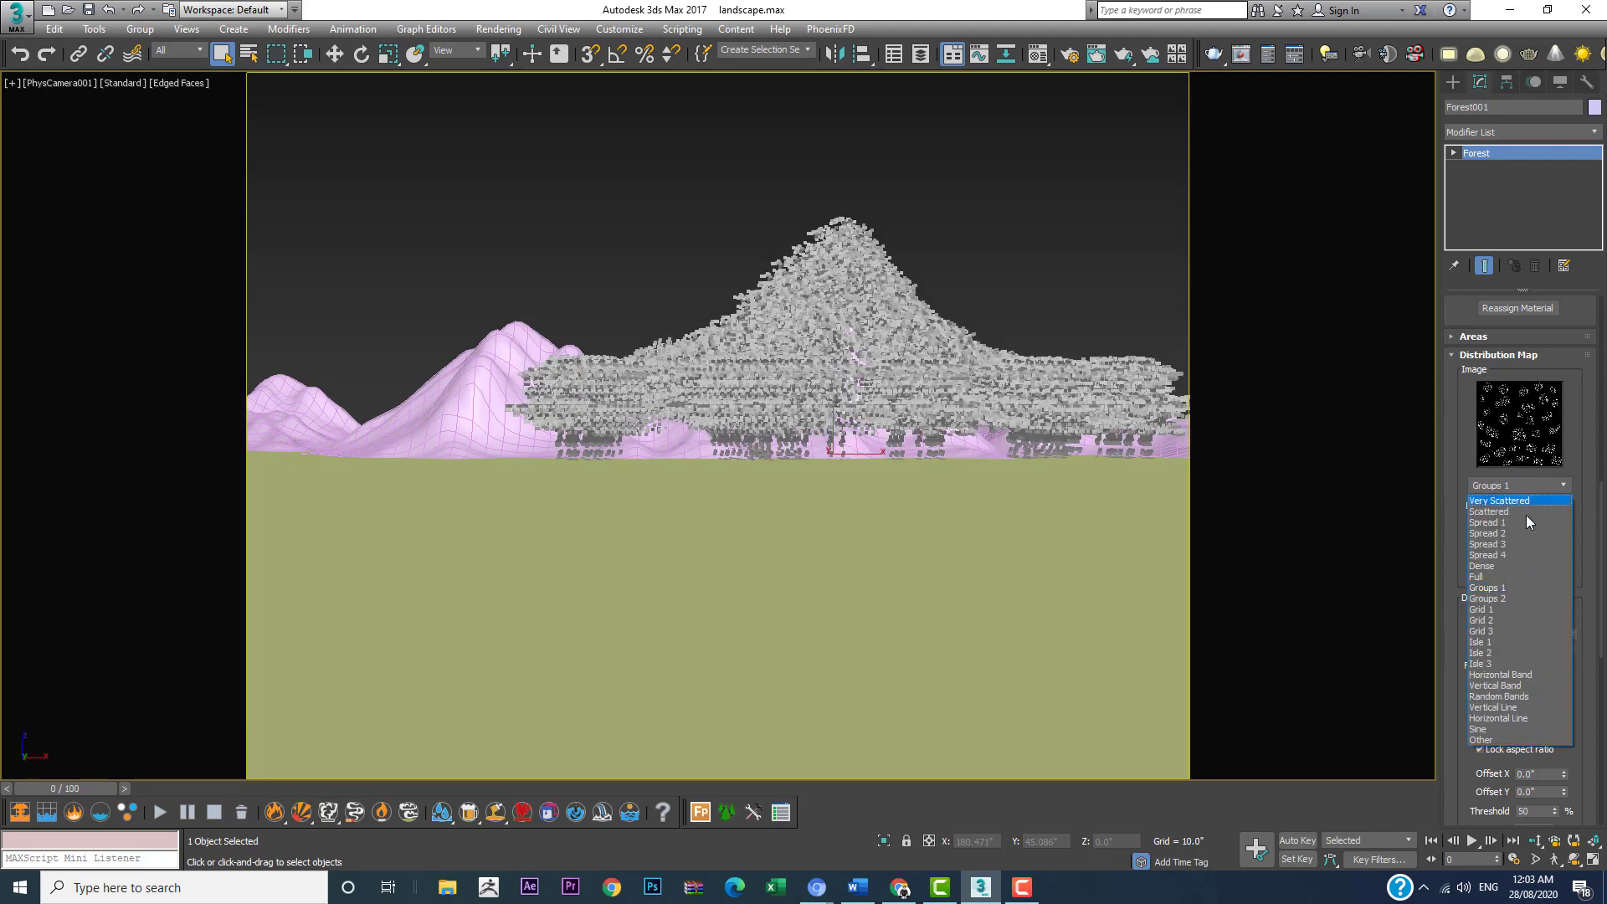
click(1502, 620)
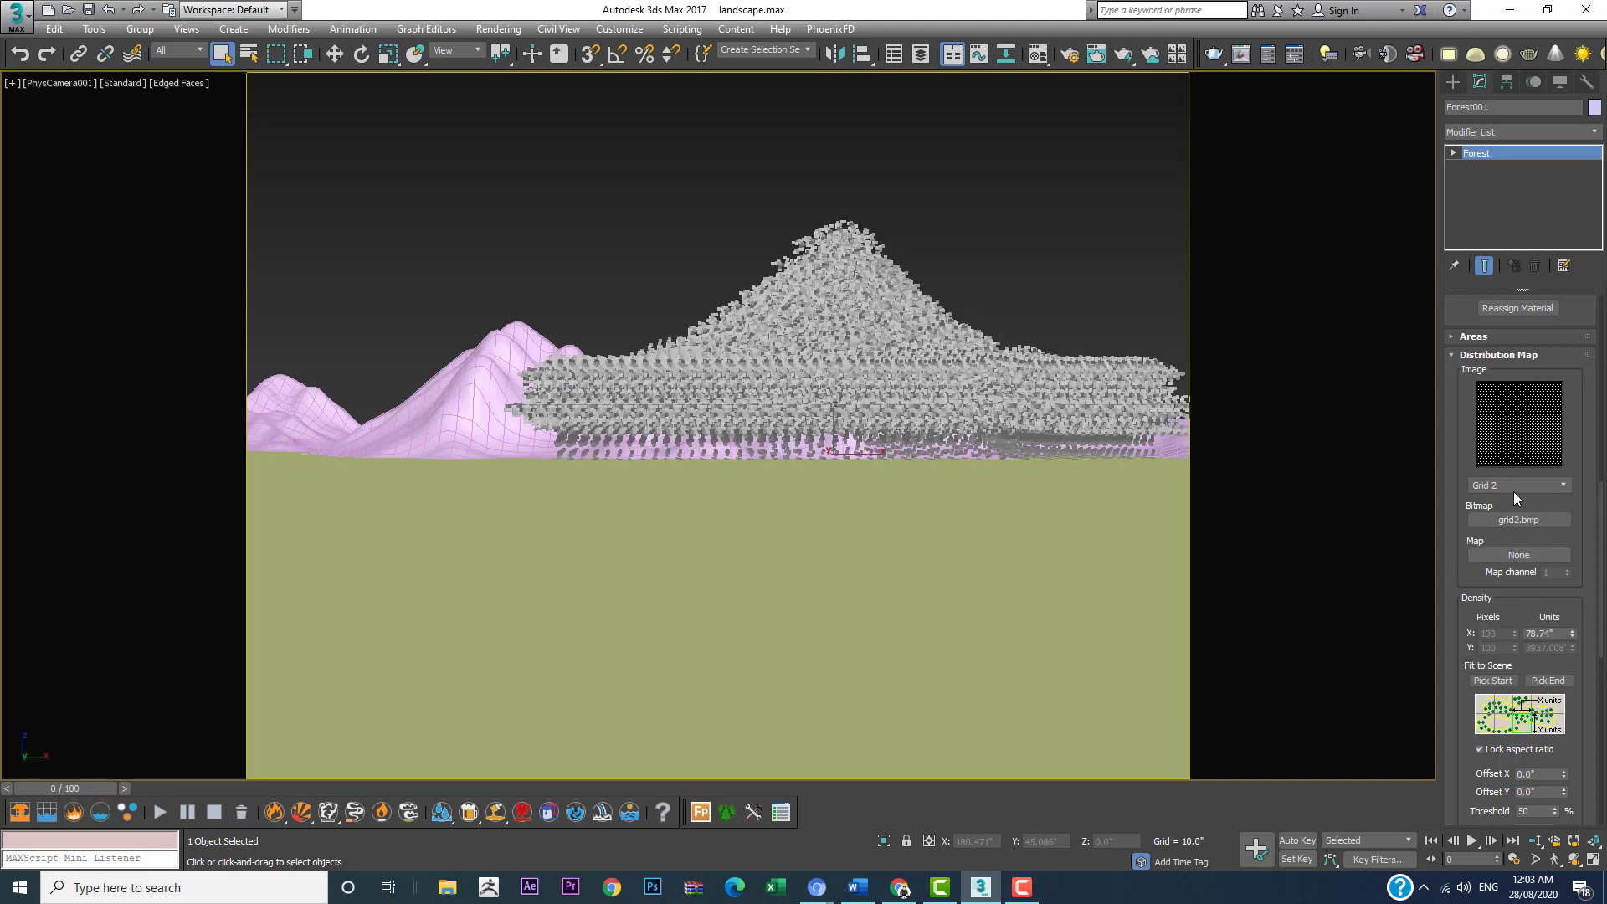
click(1514, 490)
click(1490, 641)
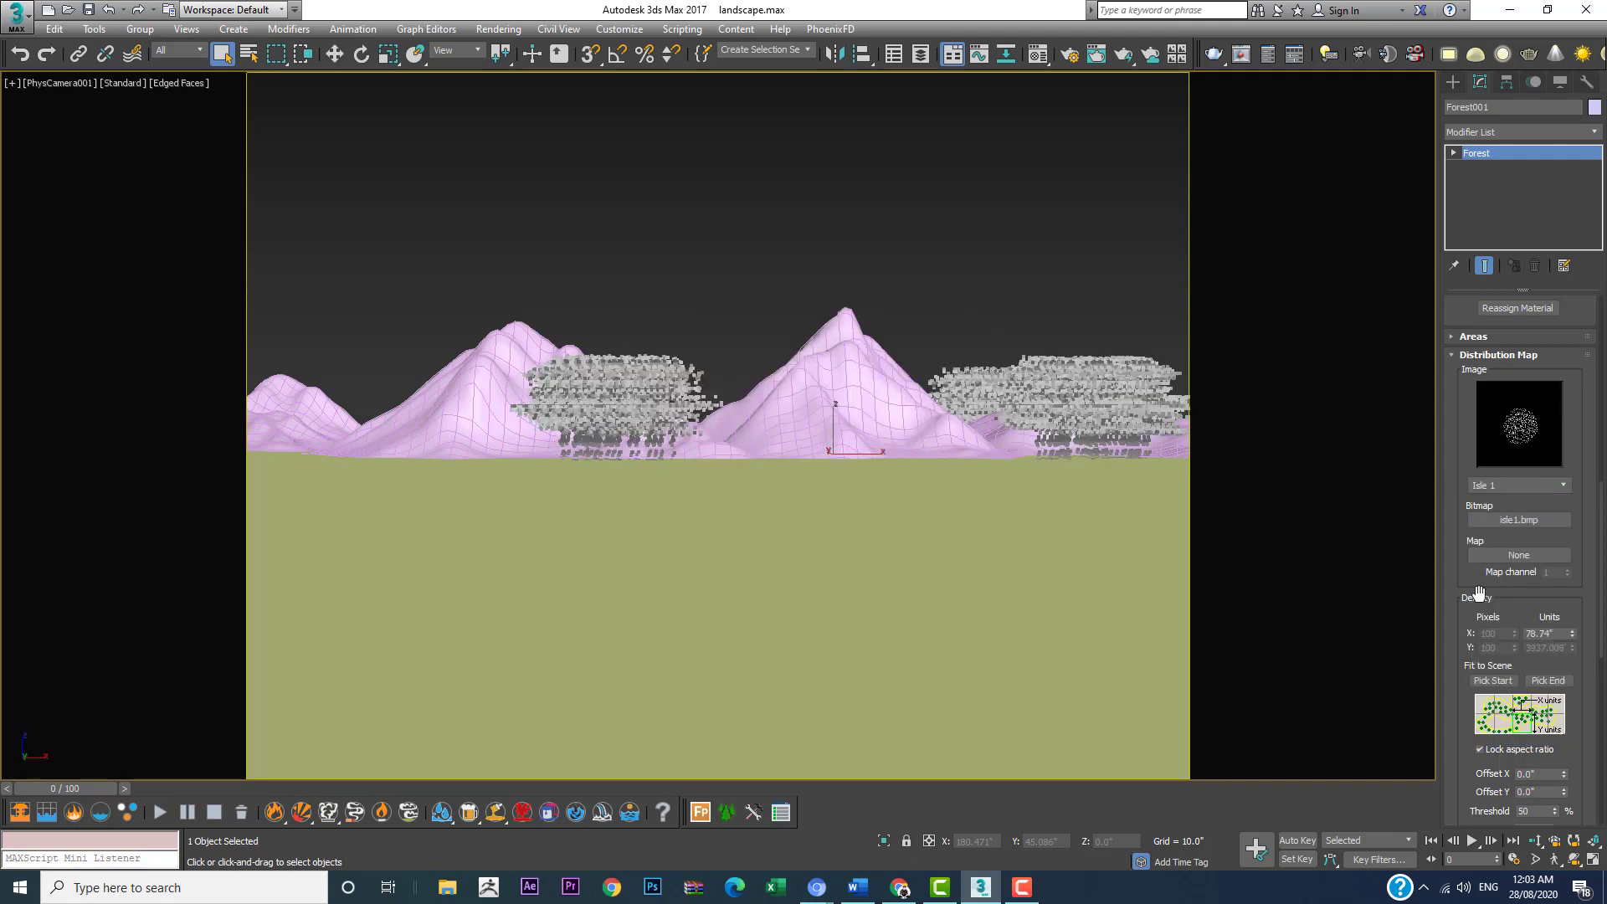
Step: Switch the forest's distribution map to Scattered and set its density to 31.496" in X units
click(1516, 489)
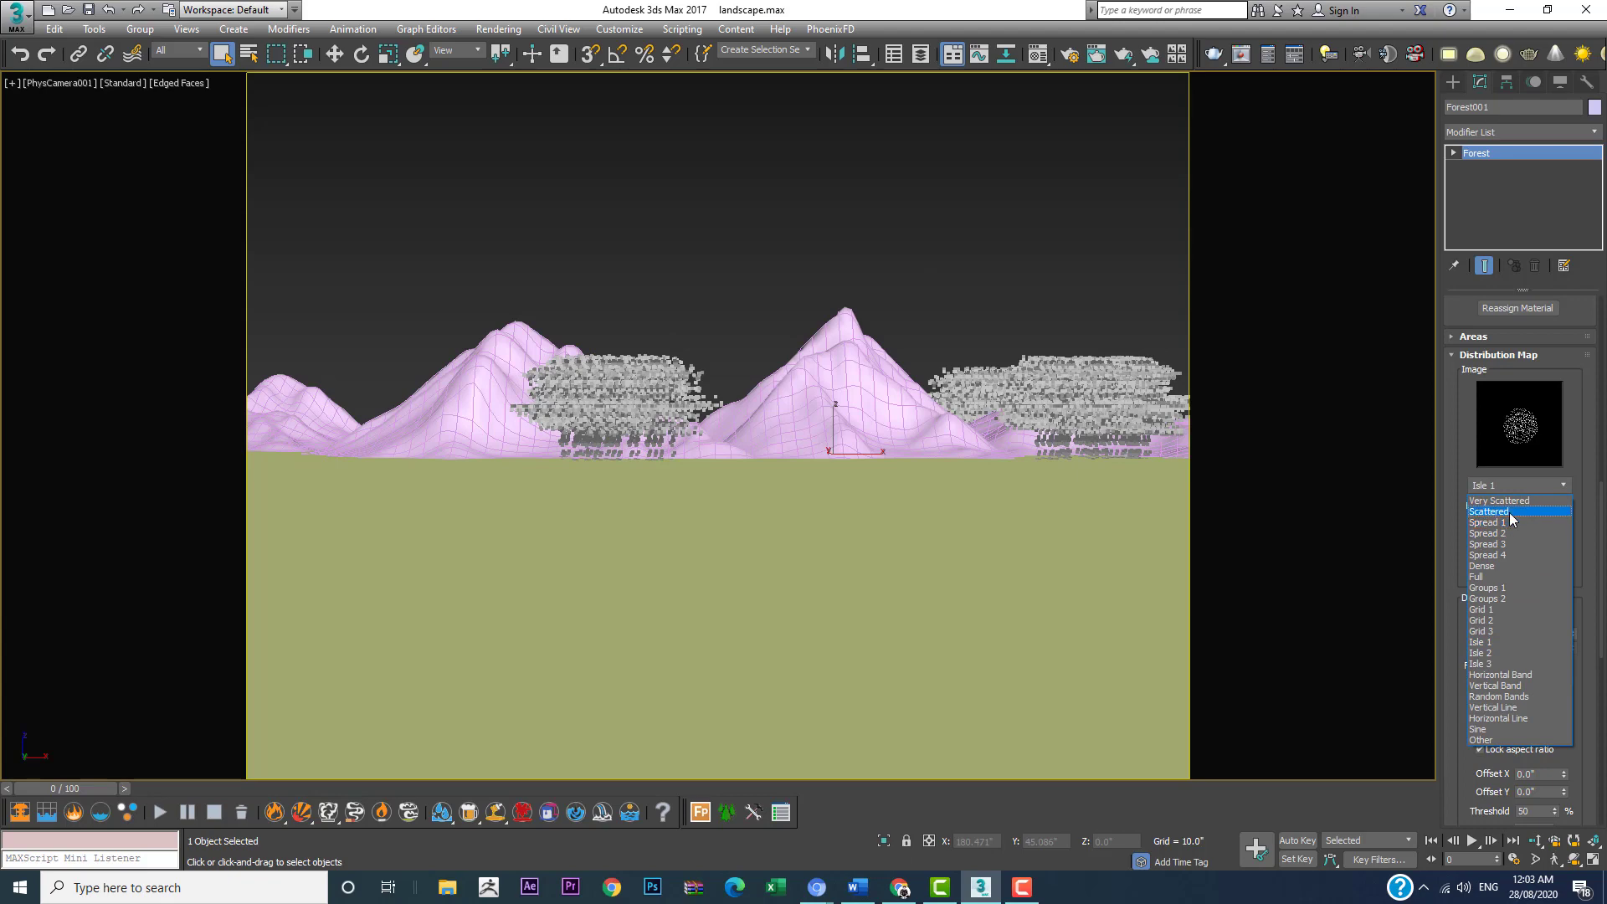
click(1509, 512)
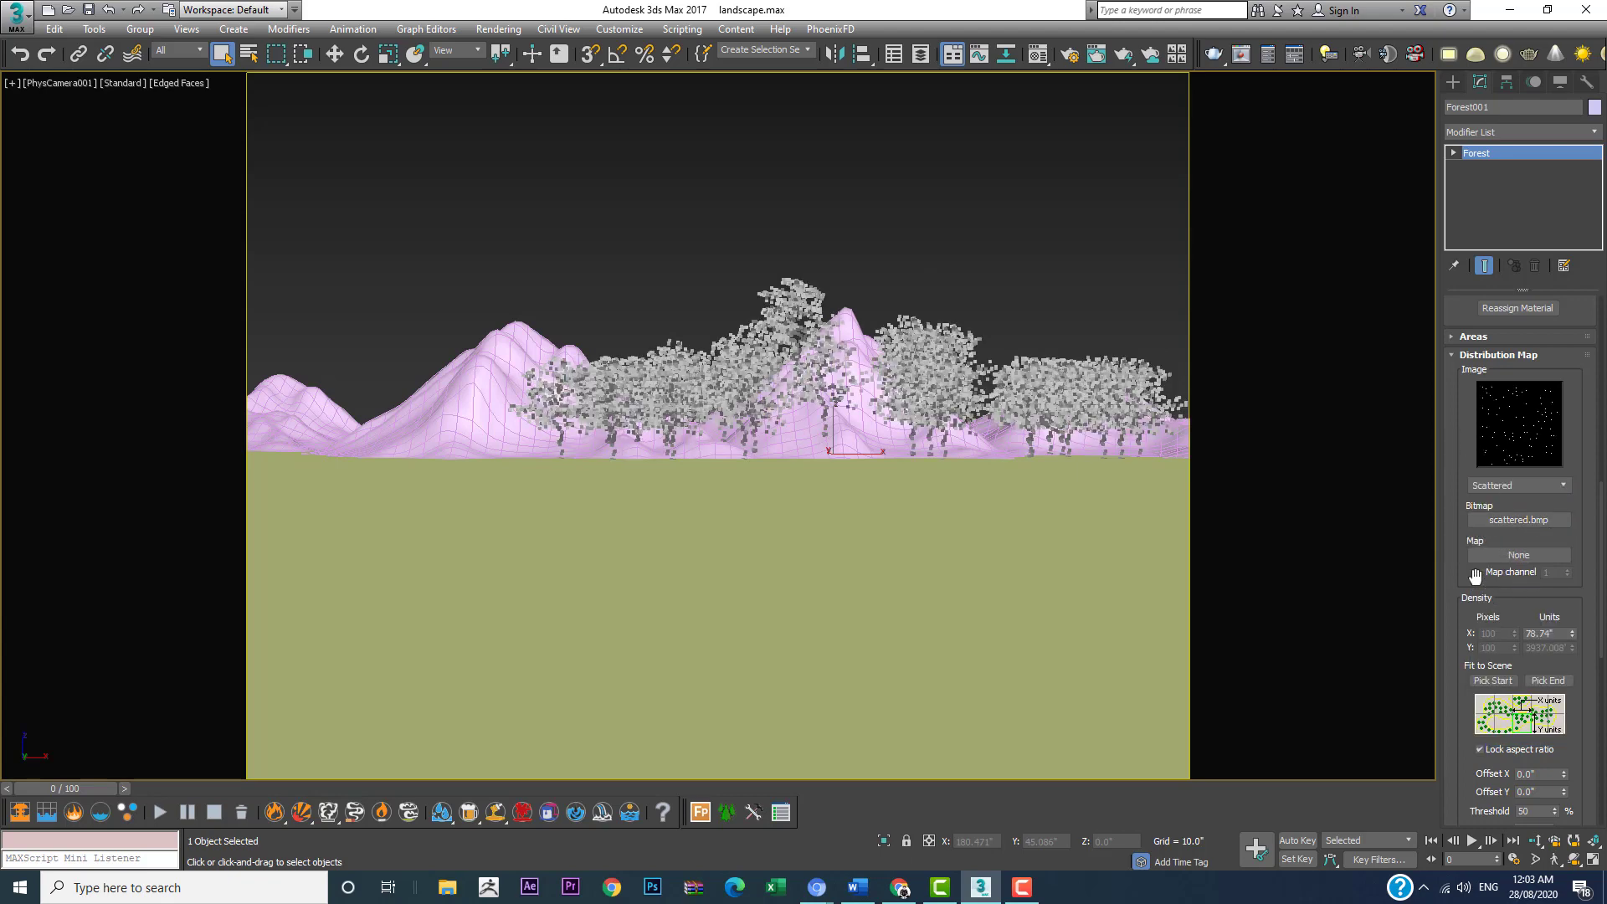
scroll(1500, 606, down, 3)
drag(1571, 526, 1571, 575)
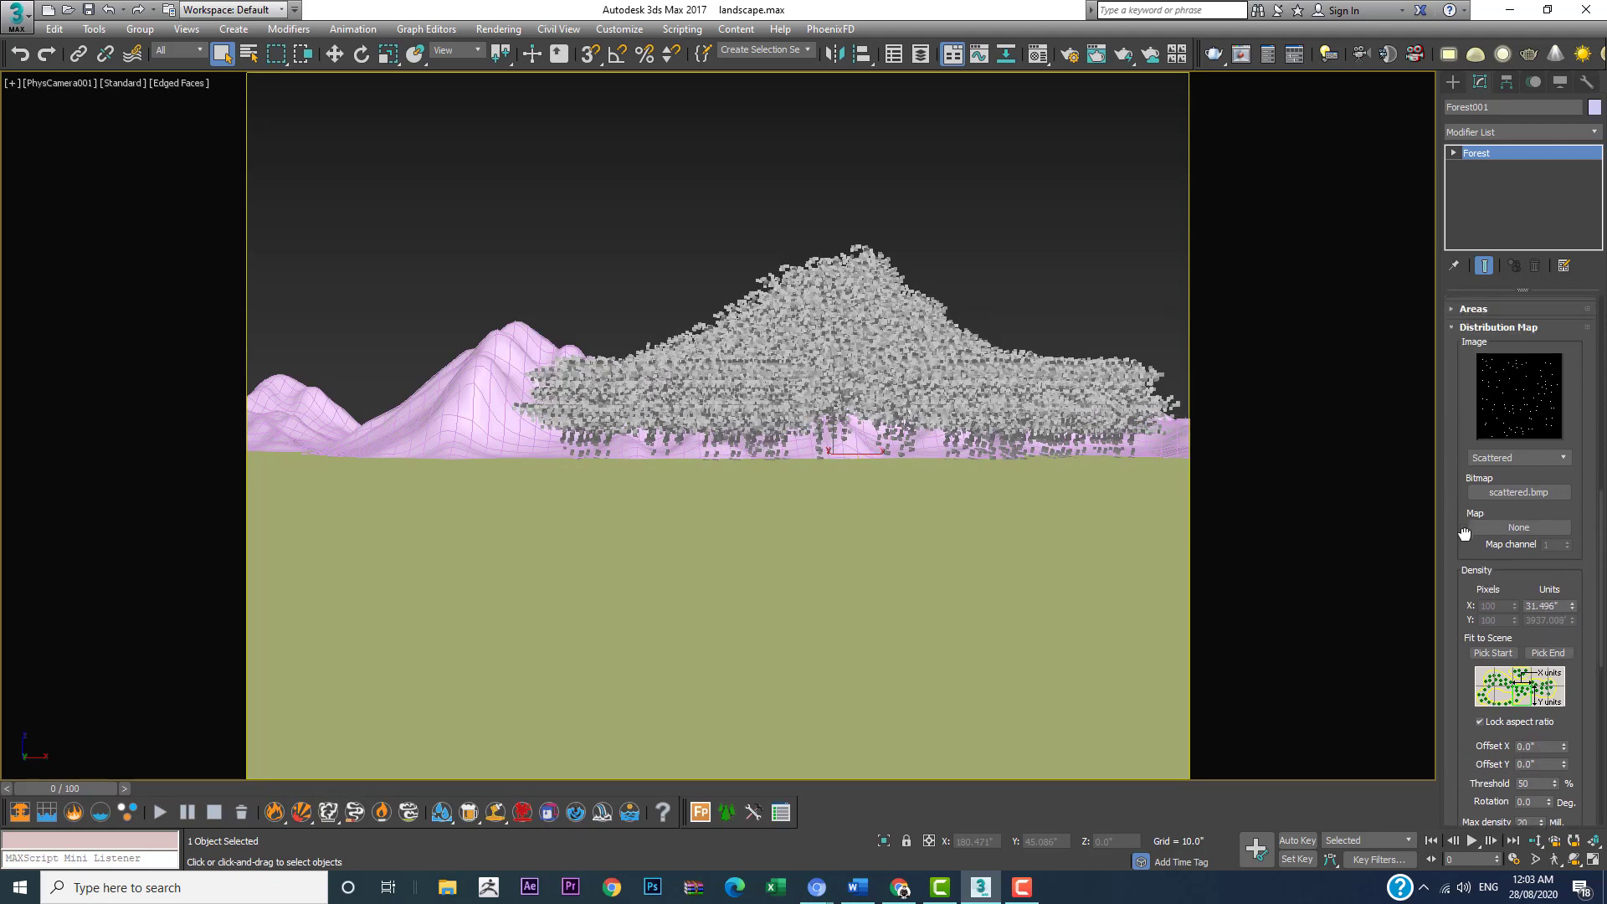
Step: Reduce the Maple model's scale to 3.9% in the forest's geometry properties
scroll(1461, 438, up, 5)
drag(1471, 333, 1471, 729)
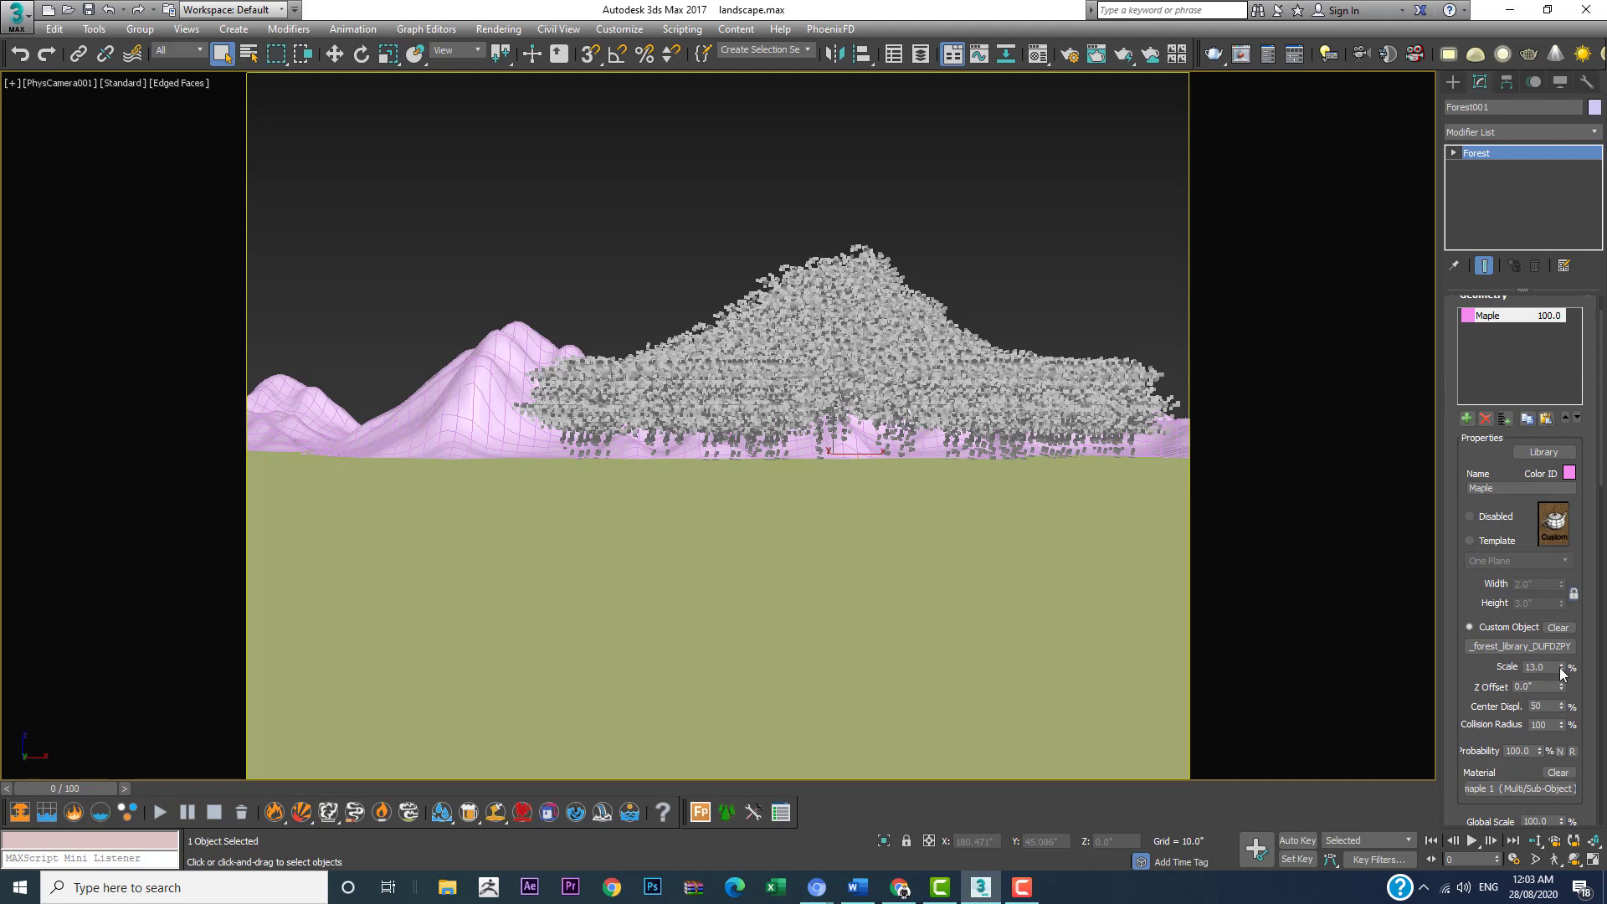
drag(1561, 667, 1550, 730)
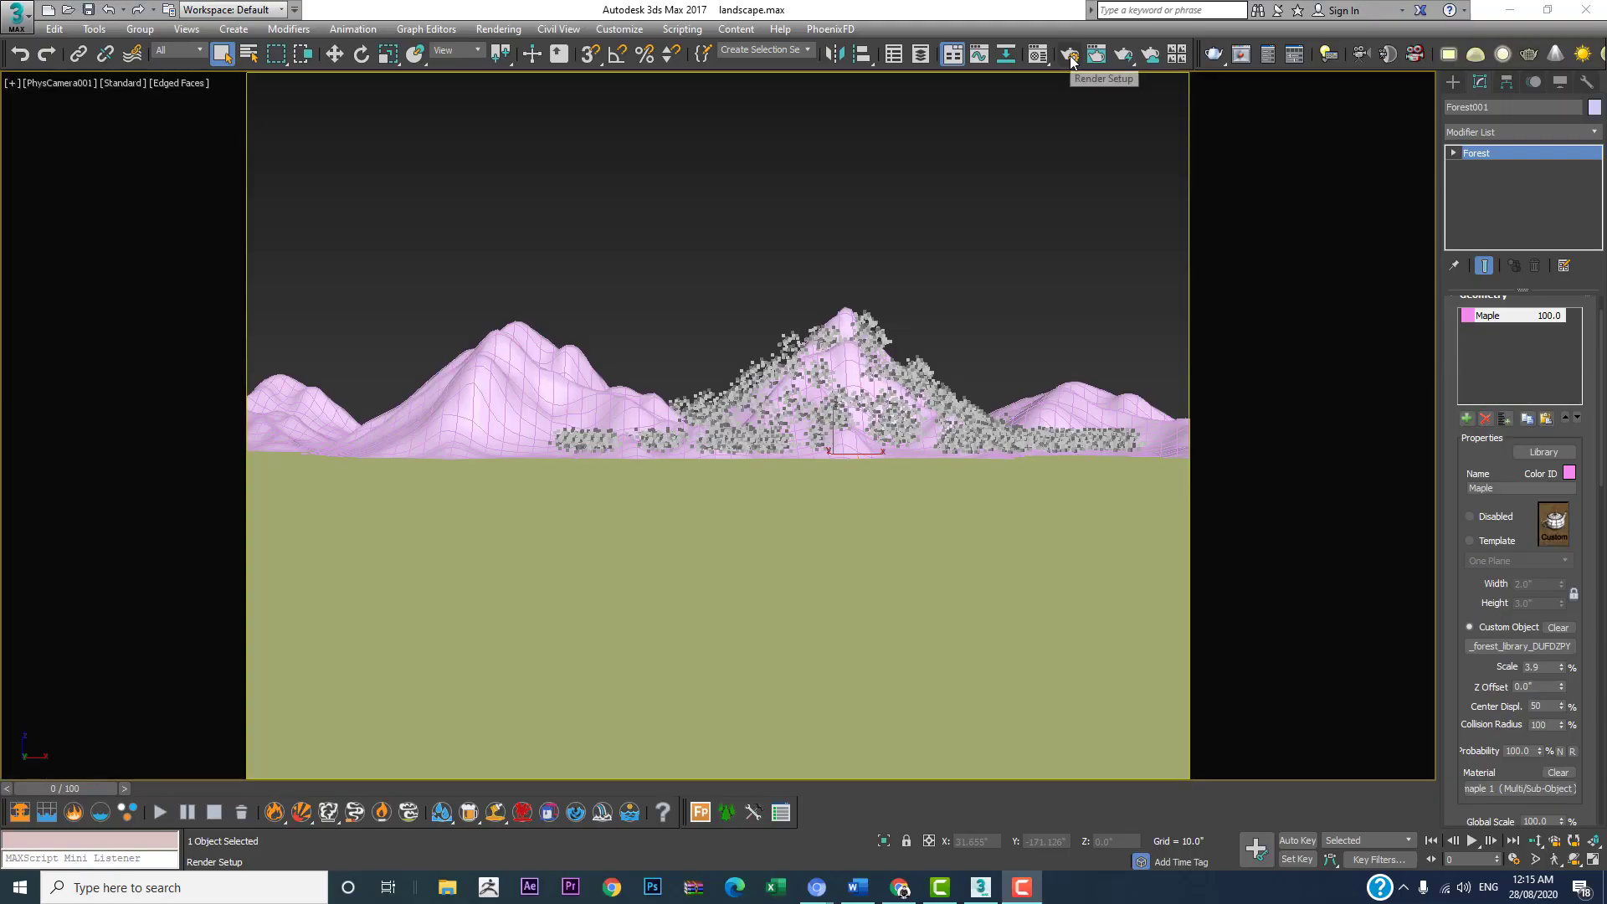
Step: Open the render setup and switch the renderer to V-Ray Adv 3.40.01
click(1070, 53)
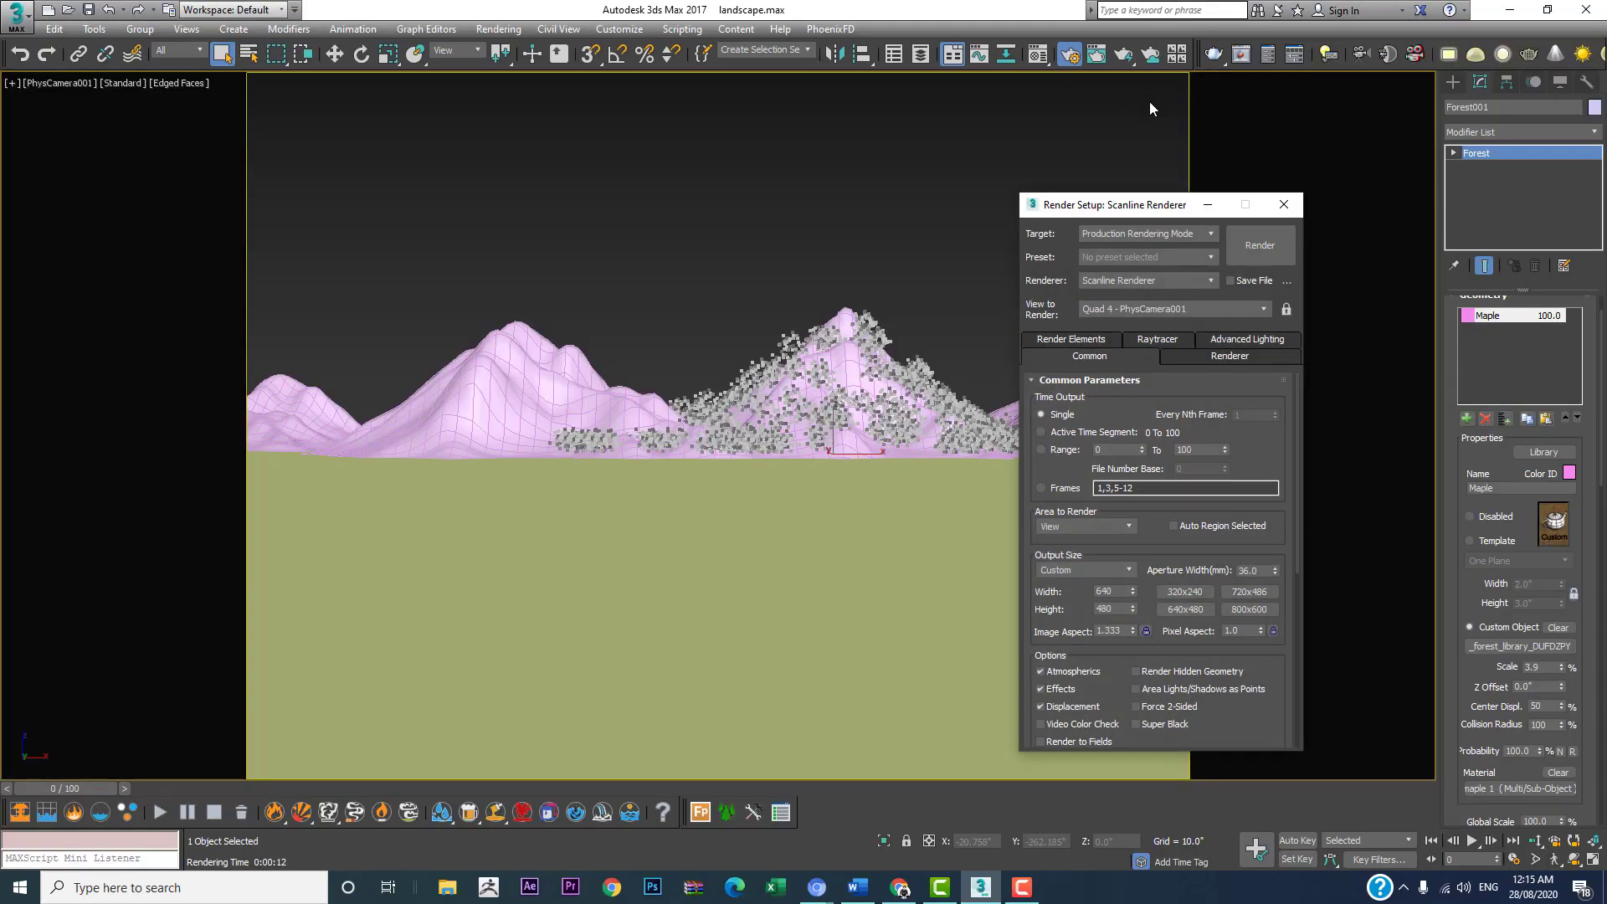
click(1152, 281)
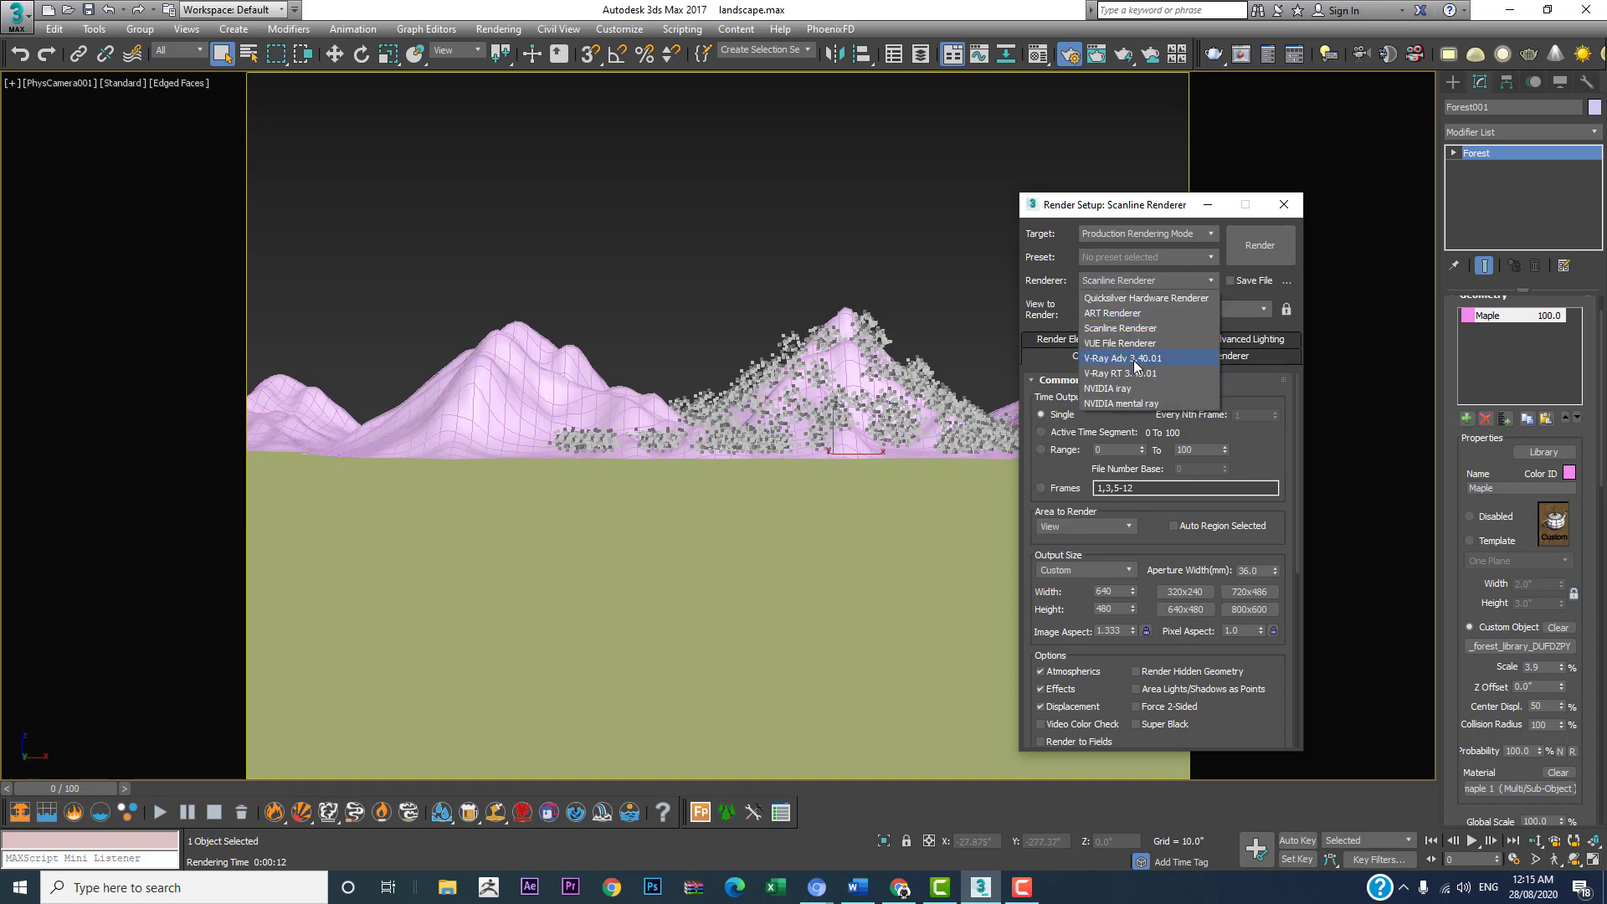
click(1133, 360)
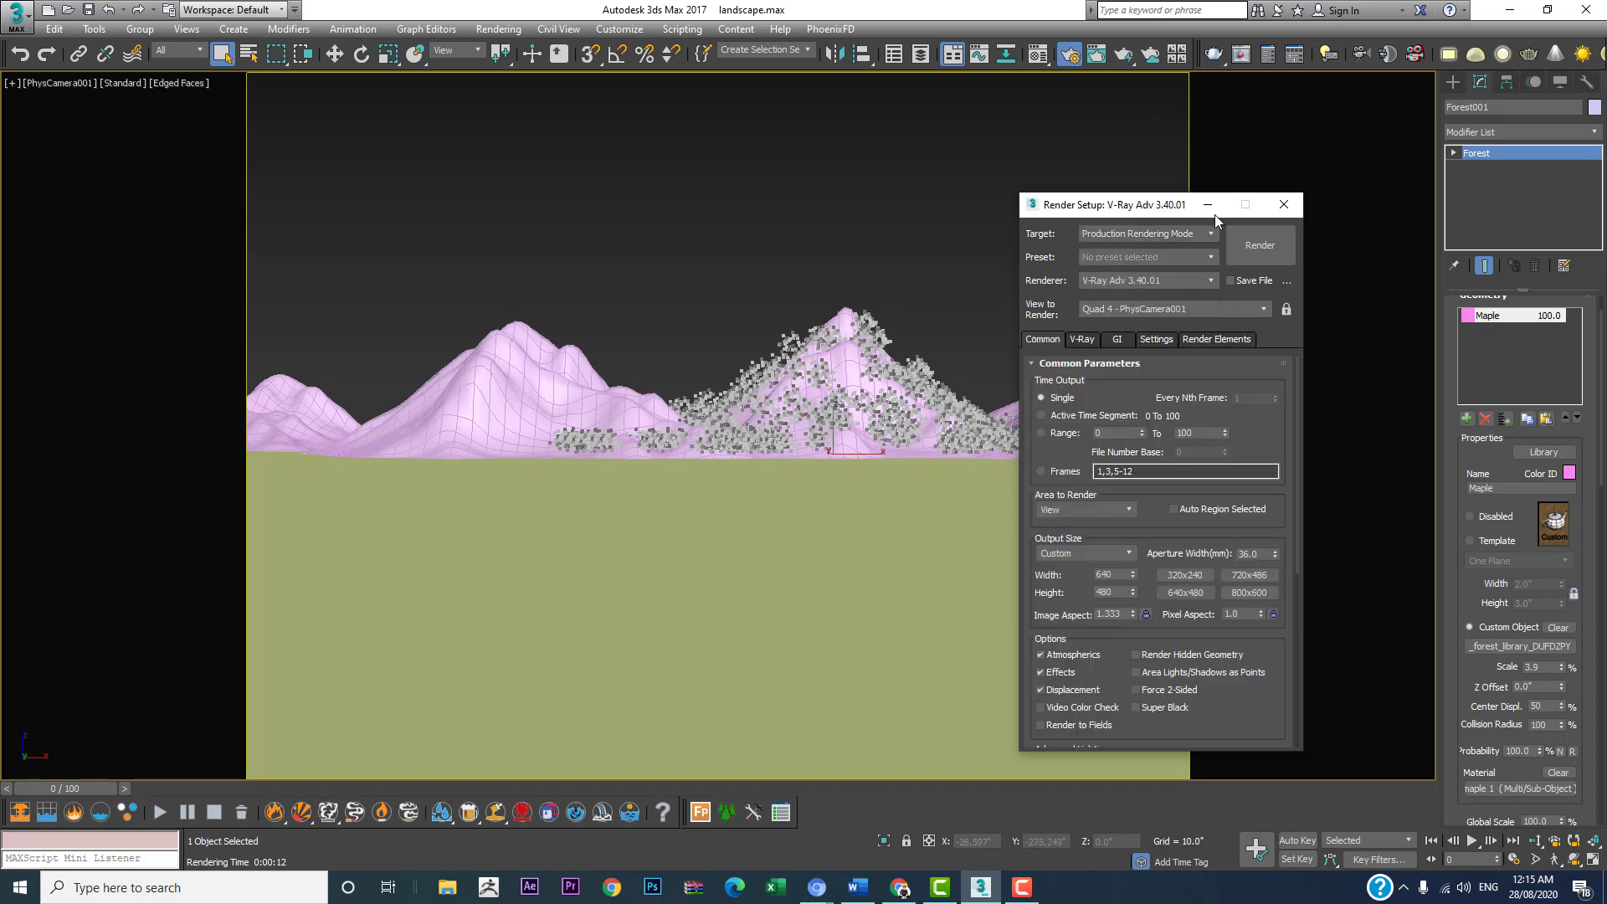
drag(1139, 204, 1150, 164)
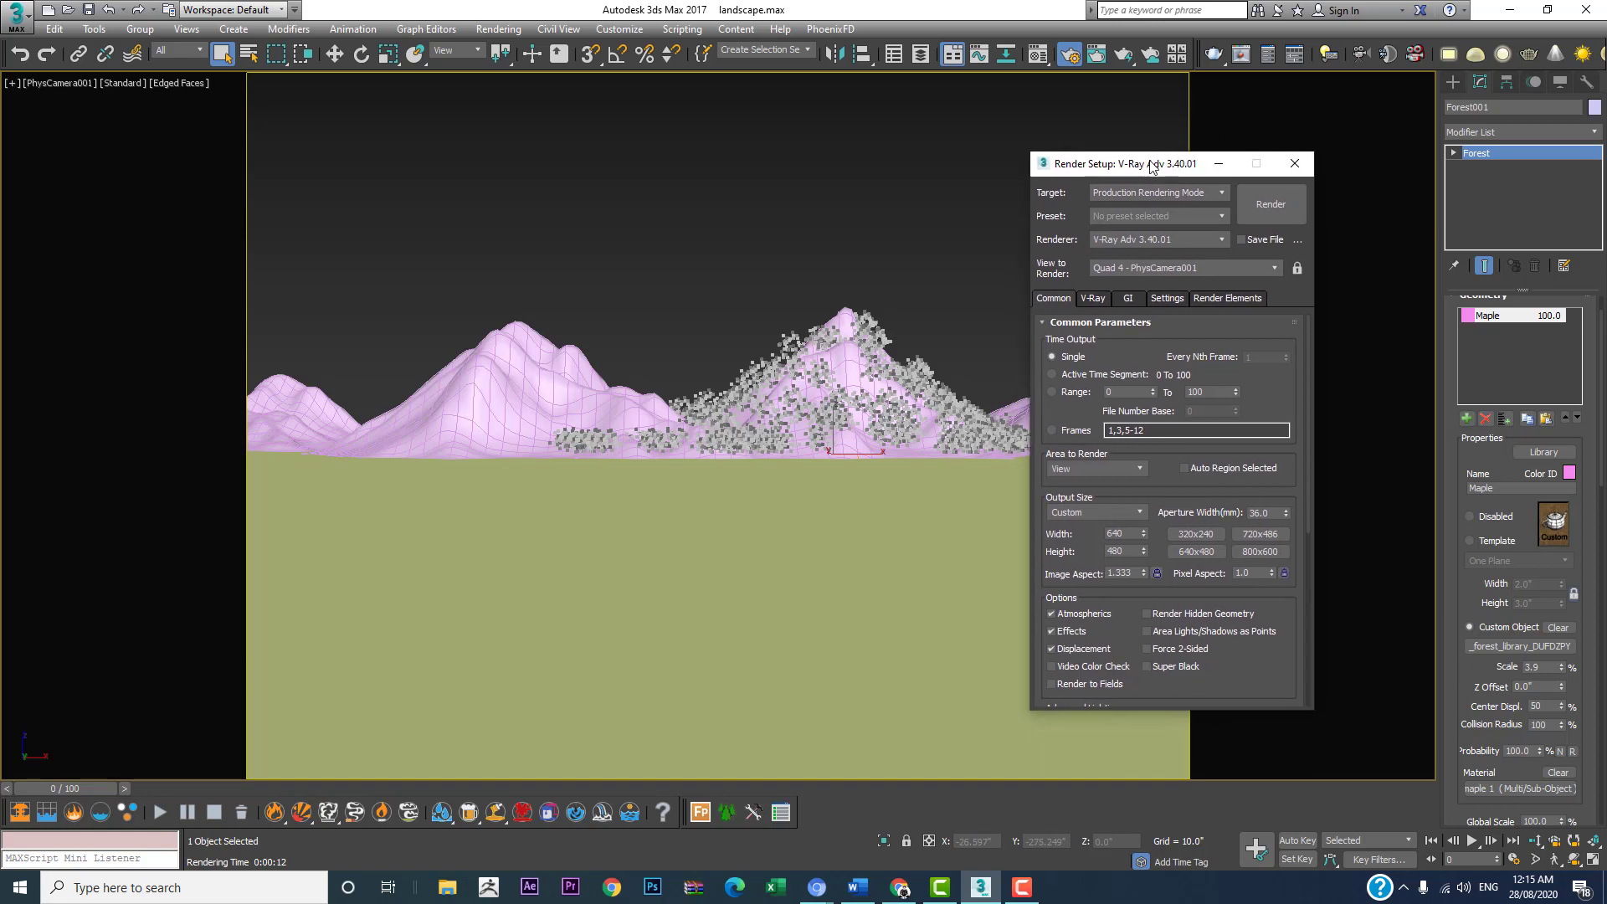
Step: Disable V-Ray's built-in frame buffer and set the image sampler type to Bucket
click(1094, 299)
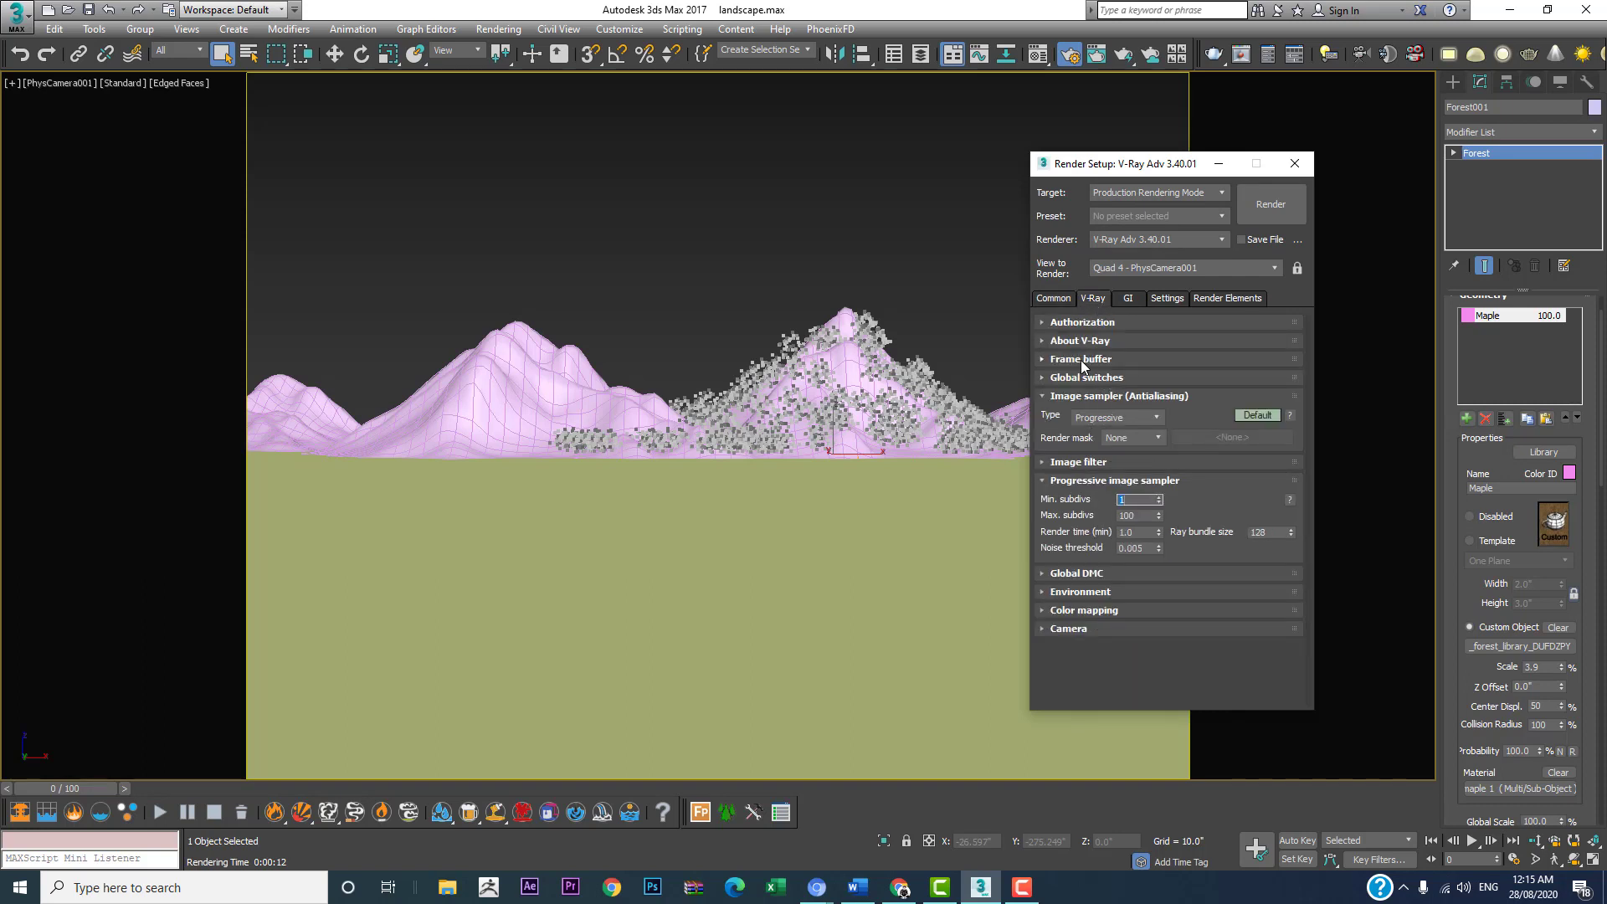
click(1082, 360)
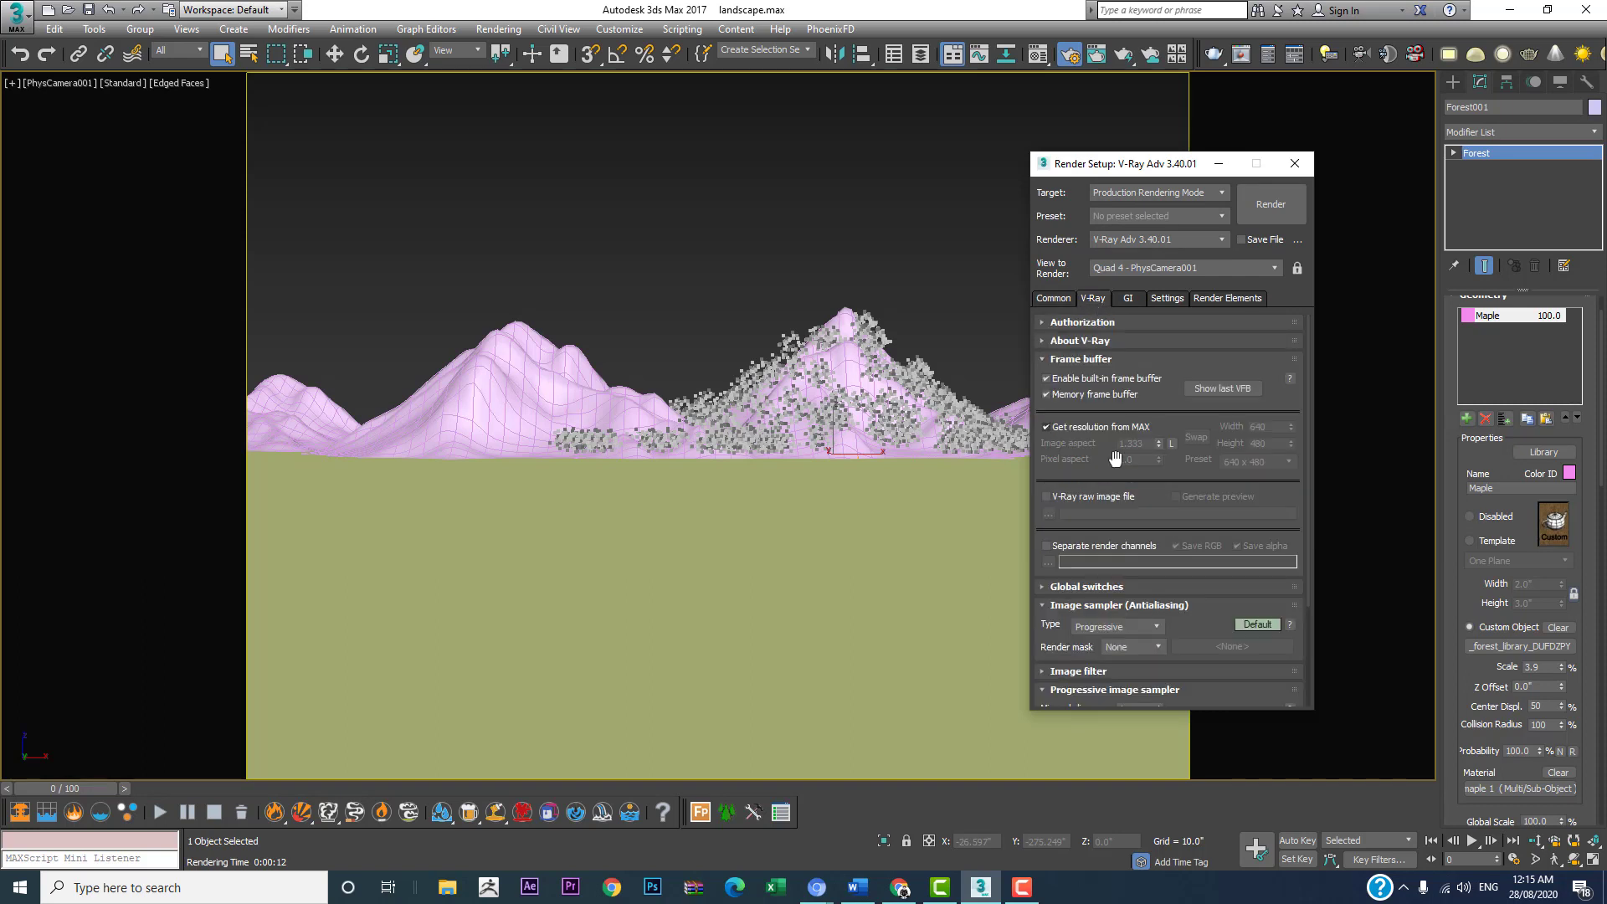
click(1047, 377)
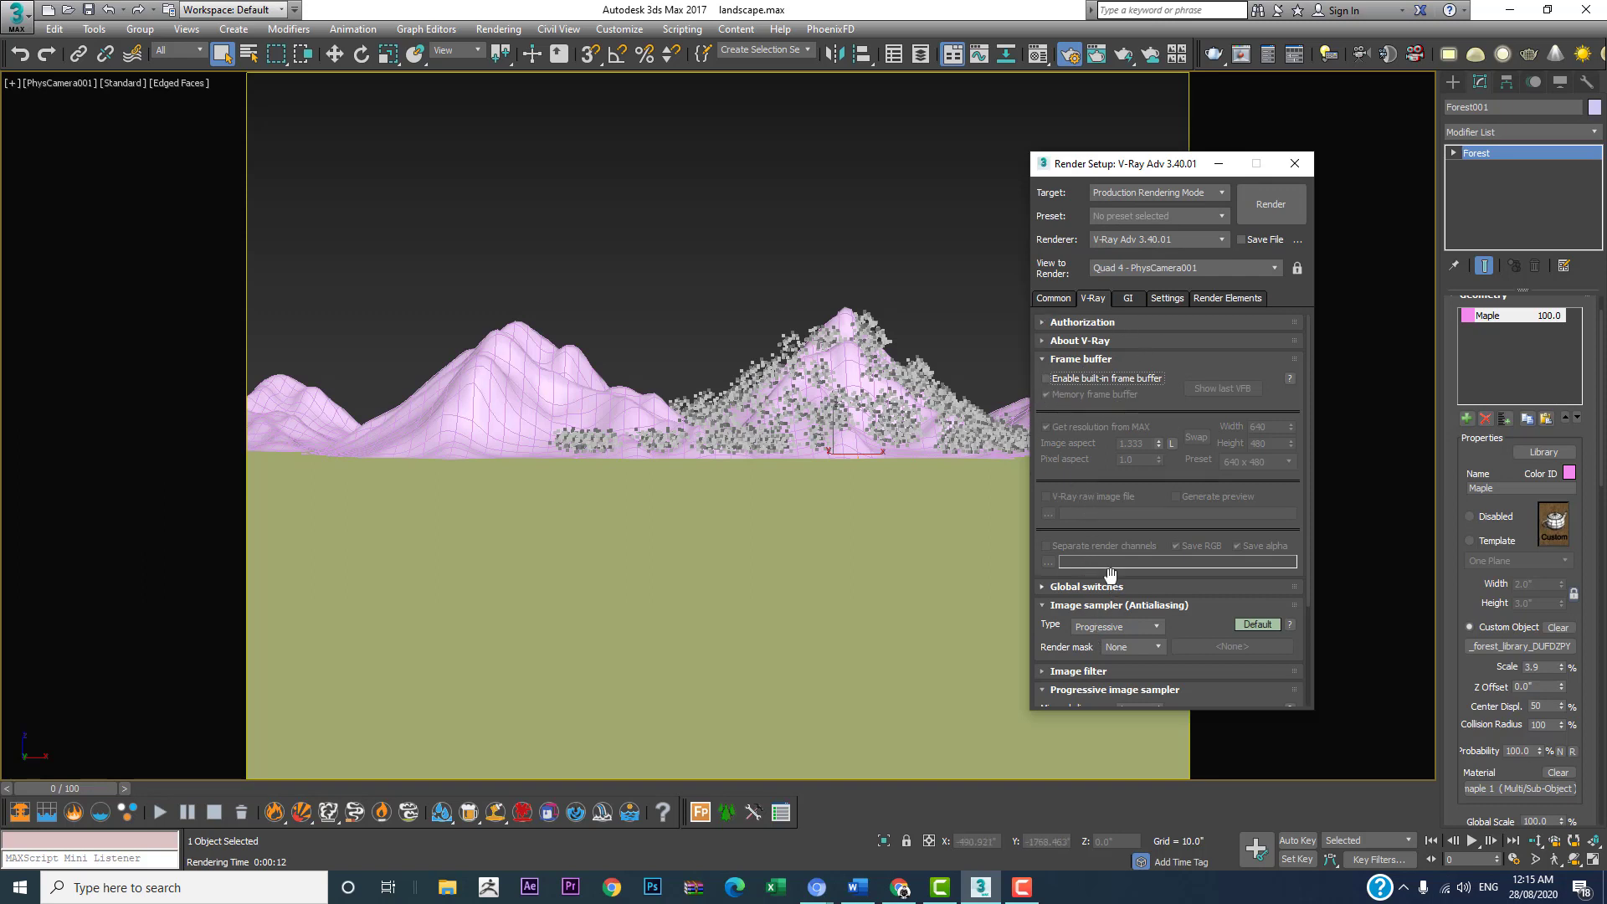
scroll(1112, 569, down, 3)
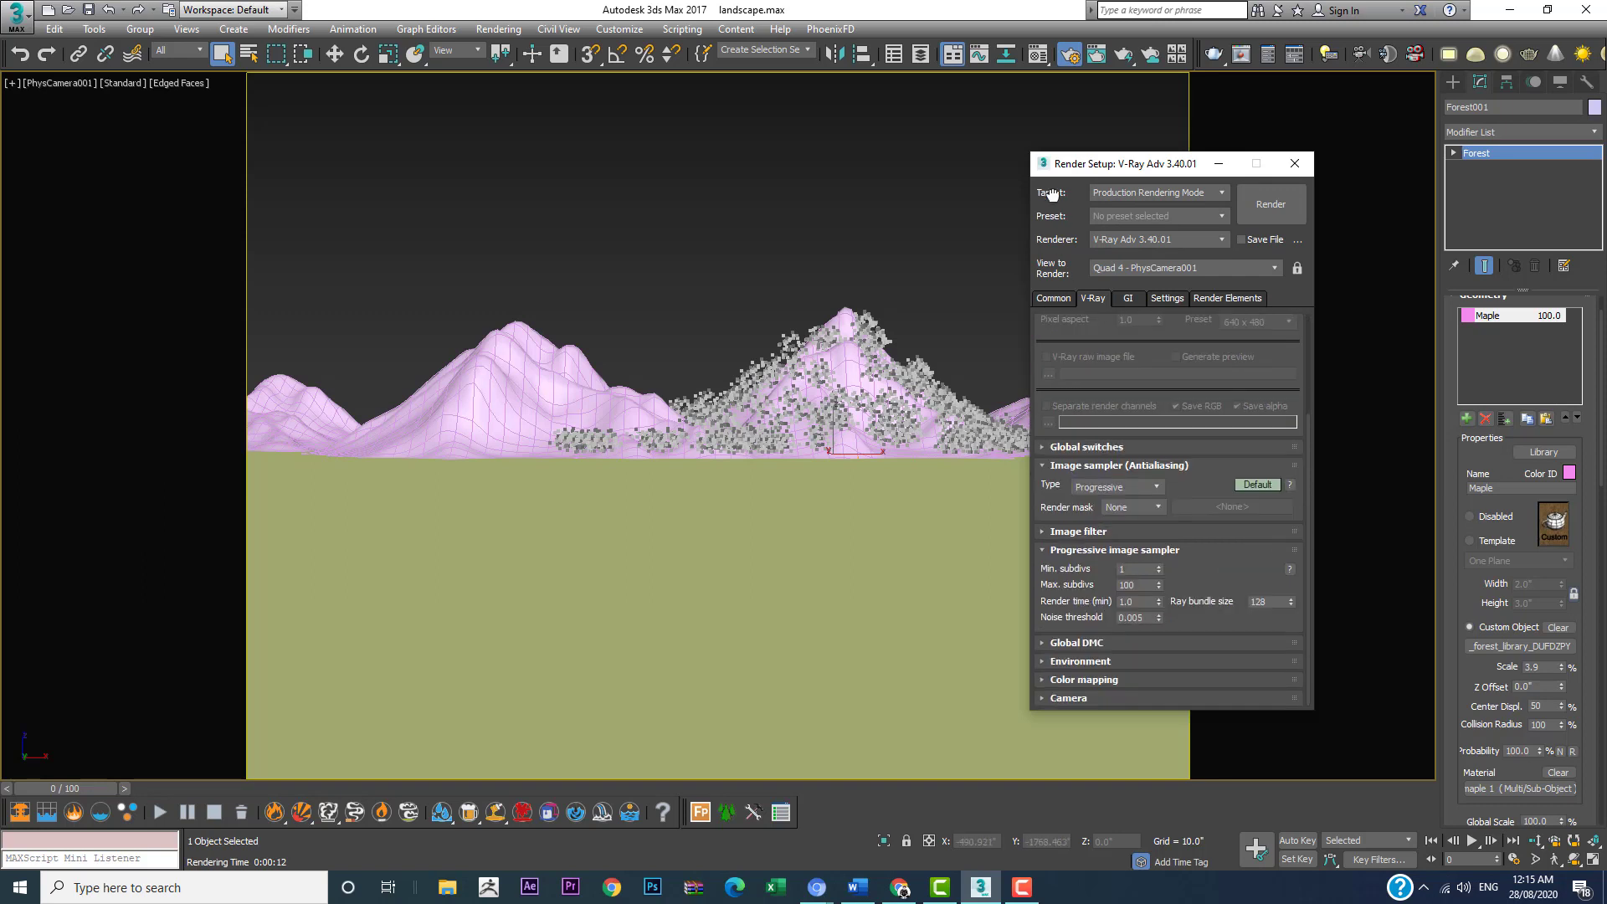
click(1107, 487)
click(1106, 503)
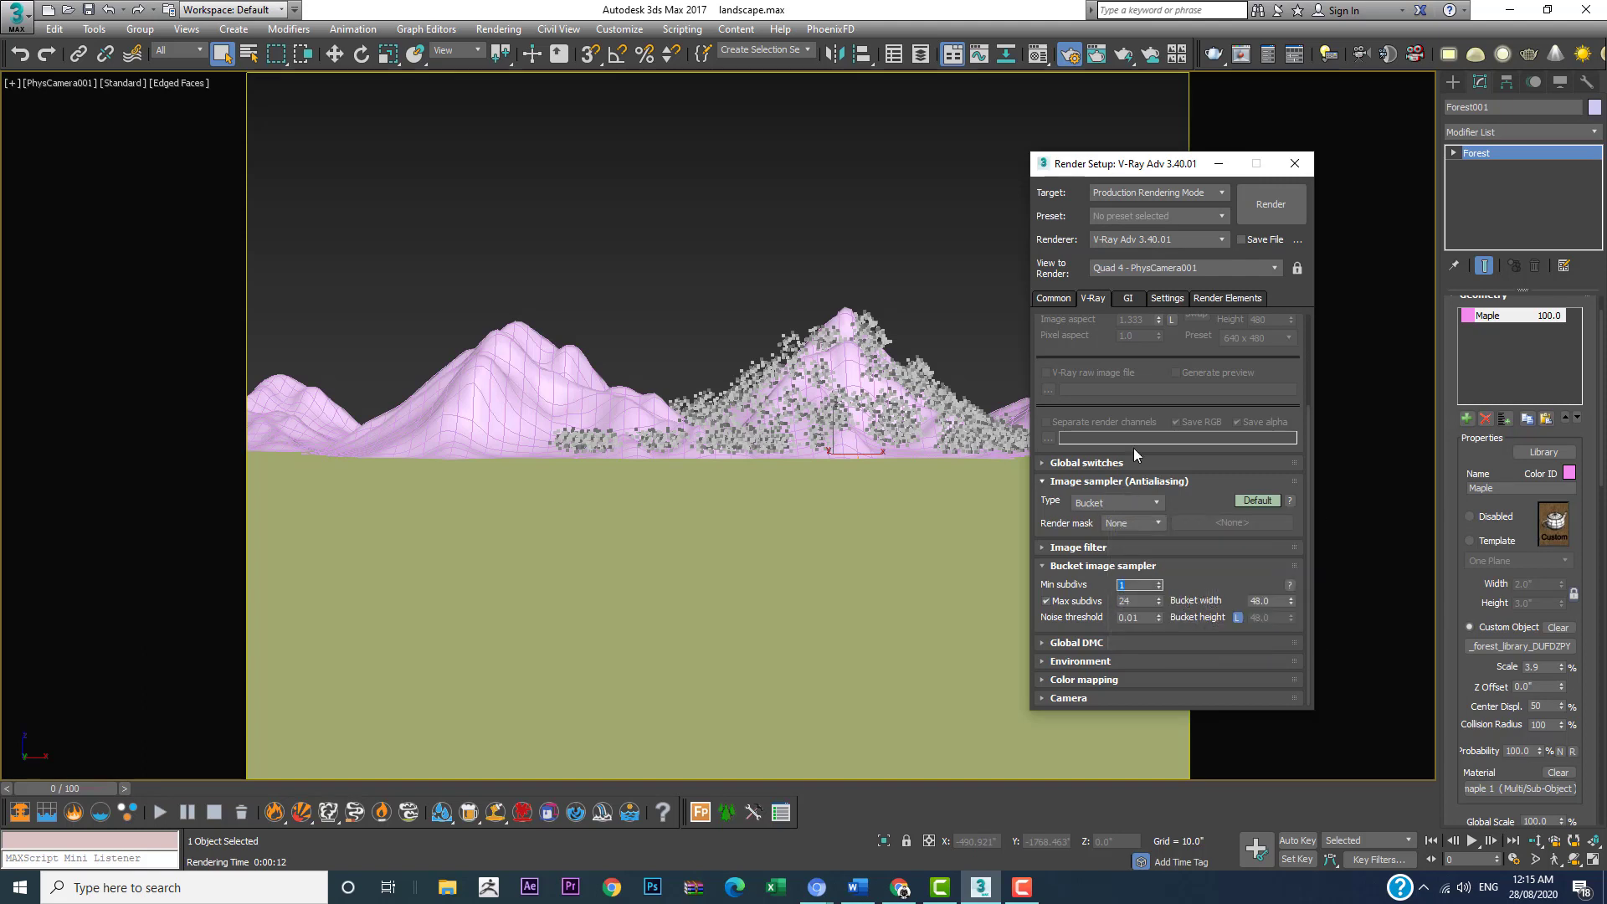
Step: Set the primary GI engine to Irradiance map with the Low preset
click(1127, 299)
click(1092, 408)
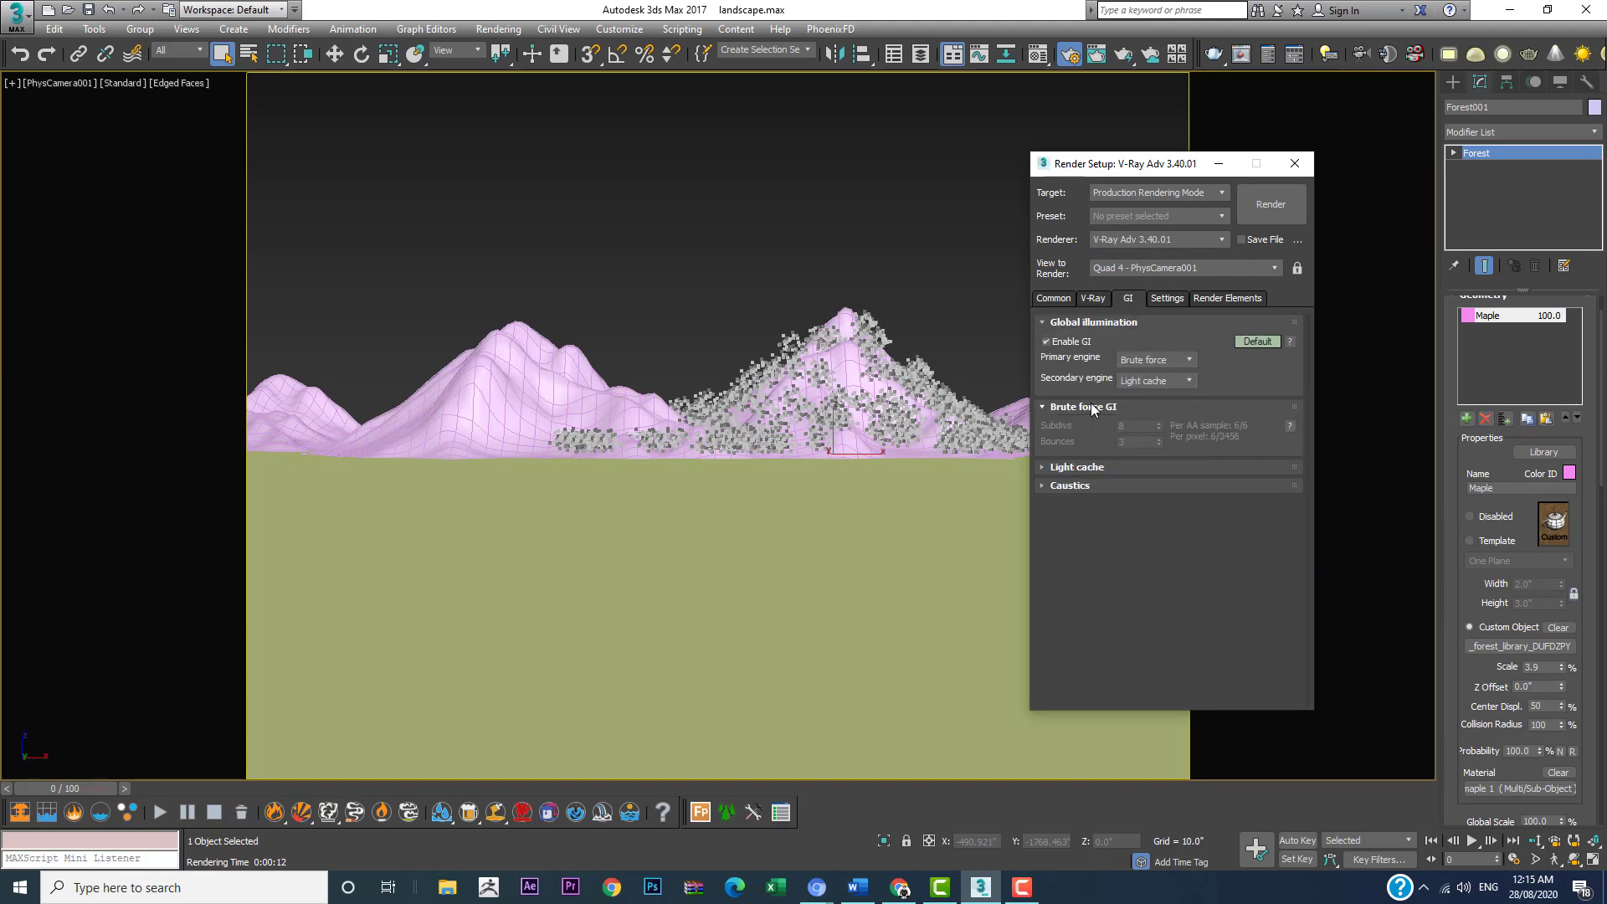
click(1162, 362)
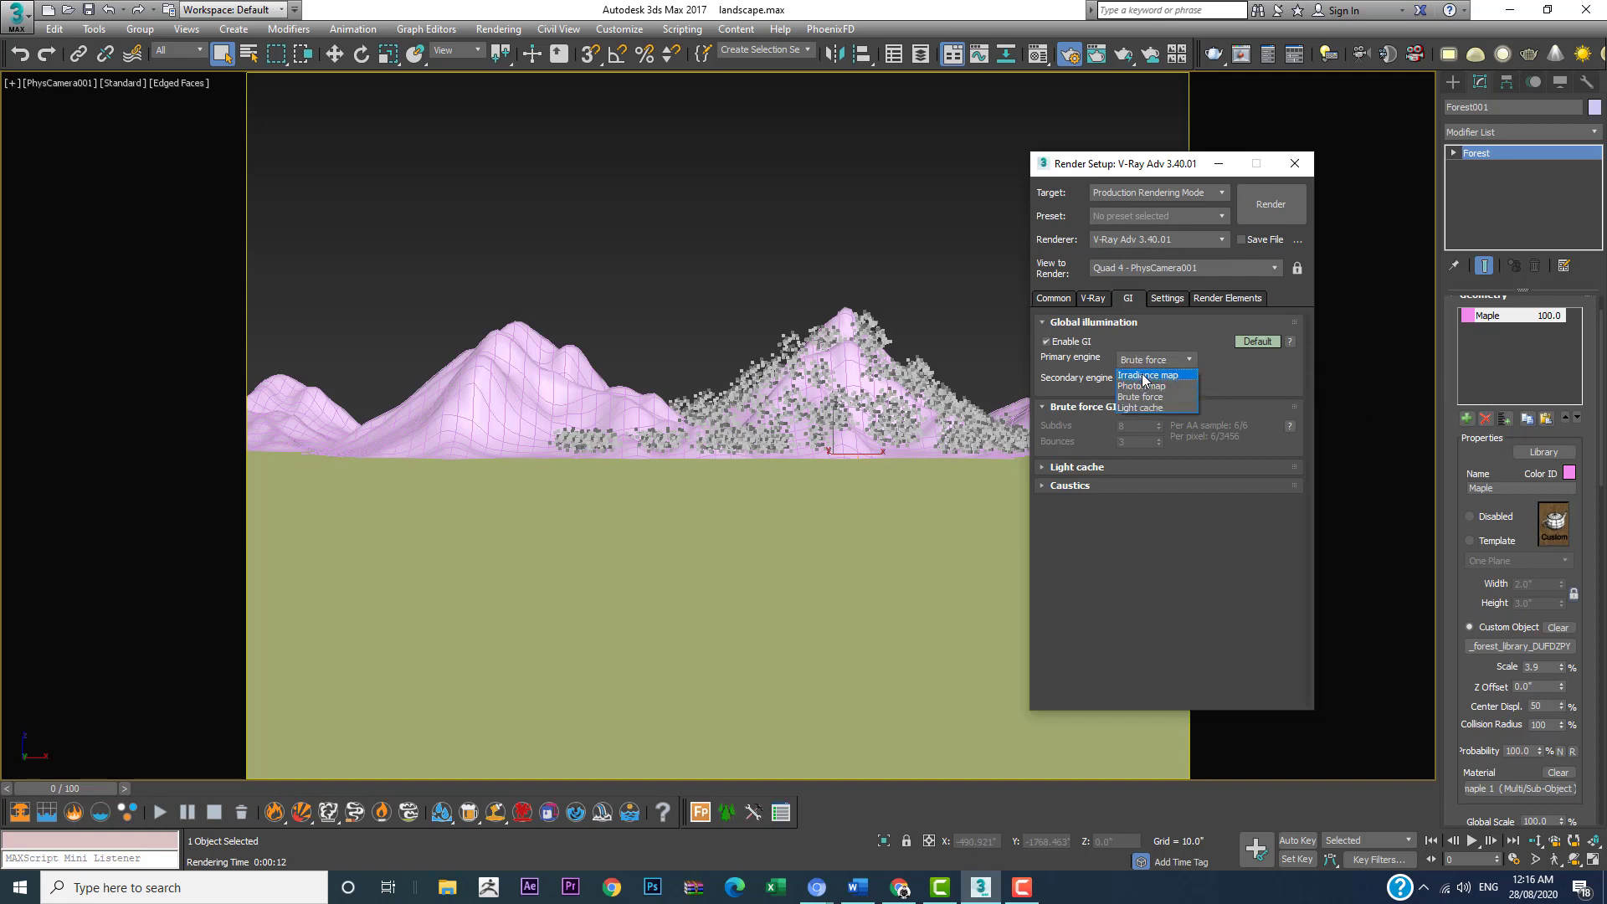
click(1145, 376)
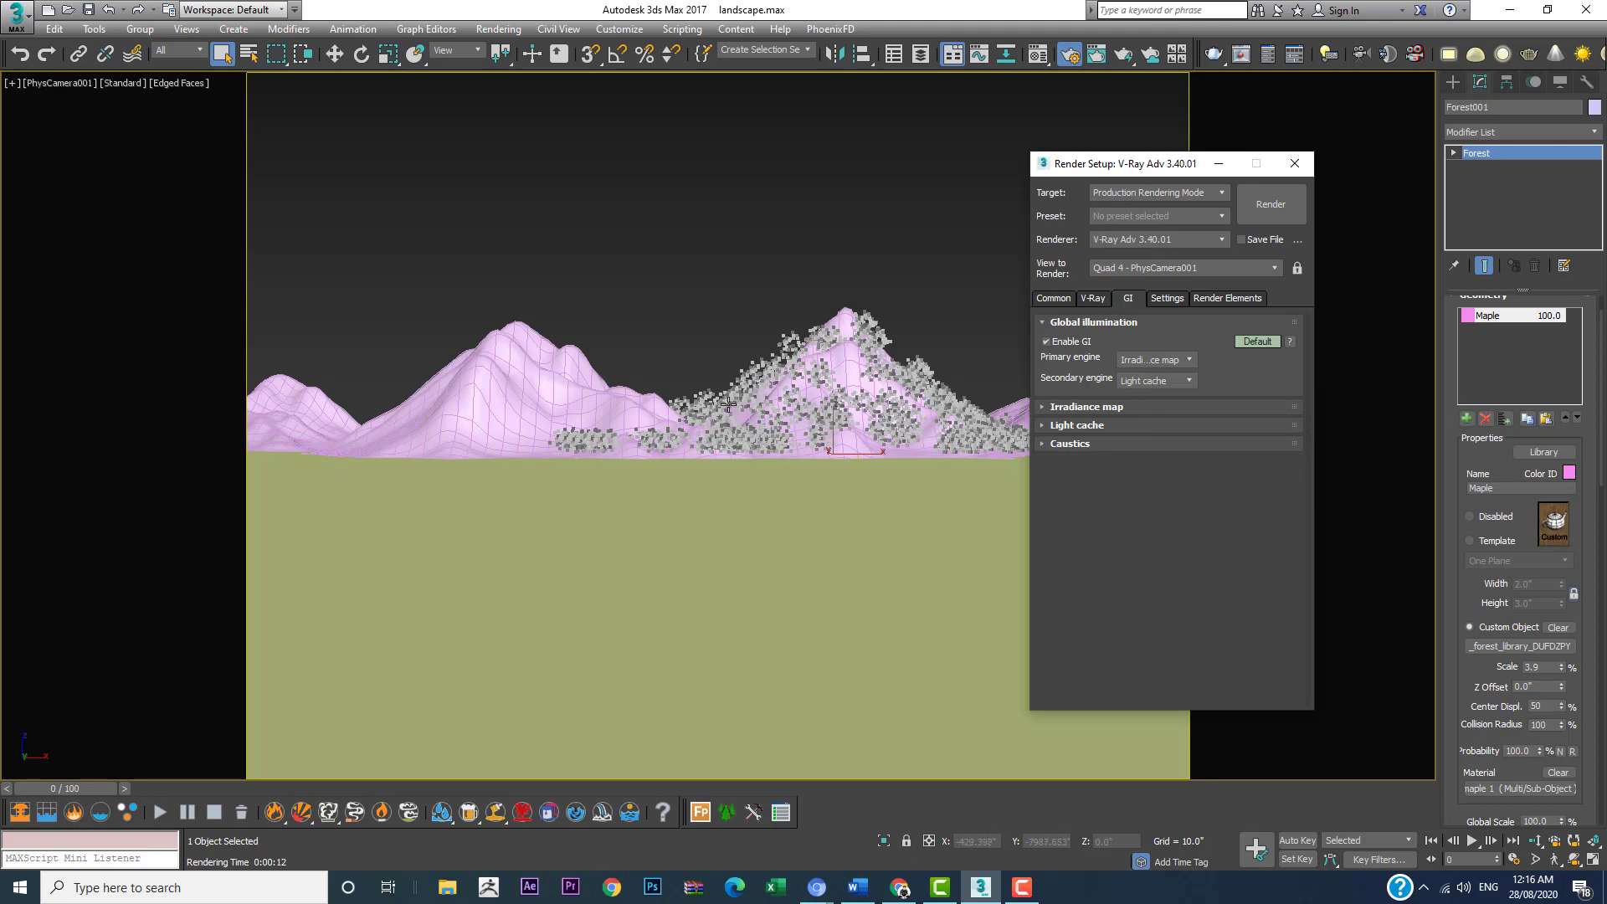
click(1105, 406)
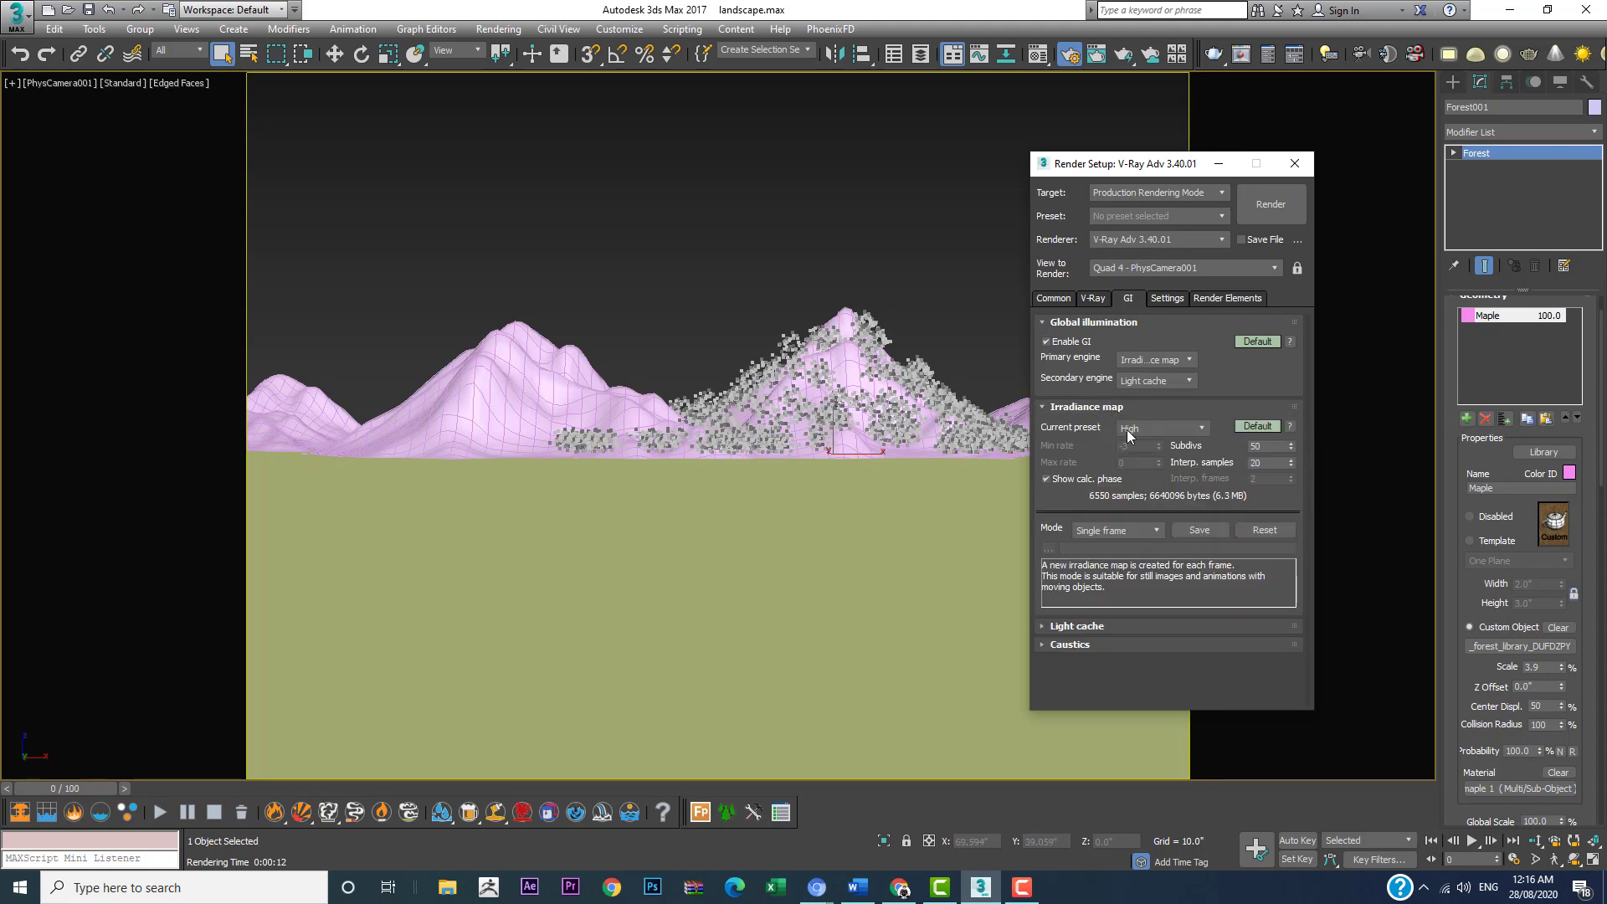
click(1135, 431)
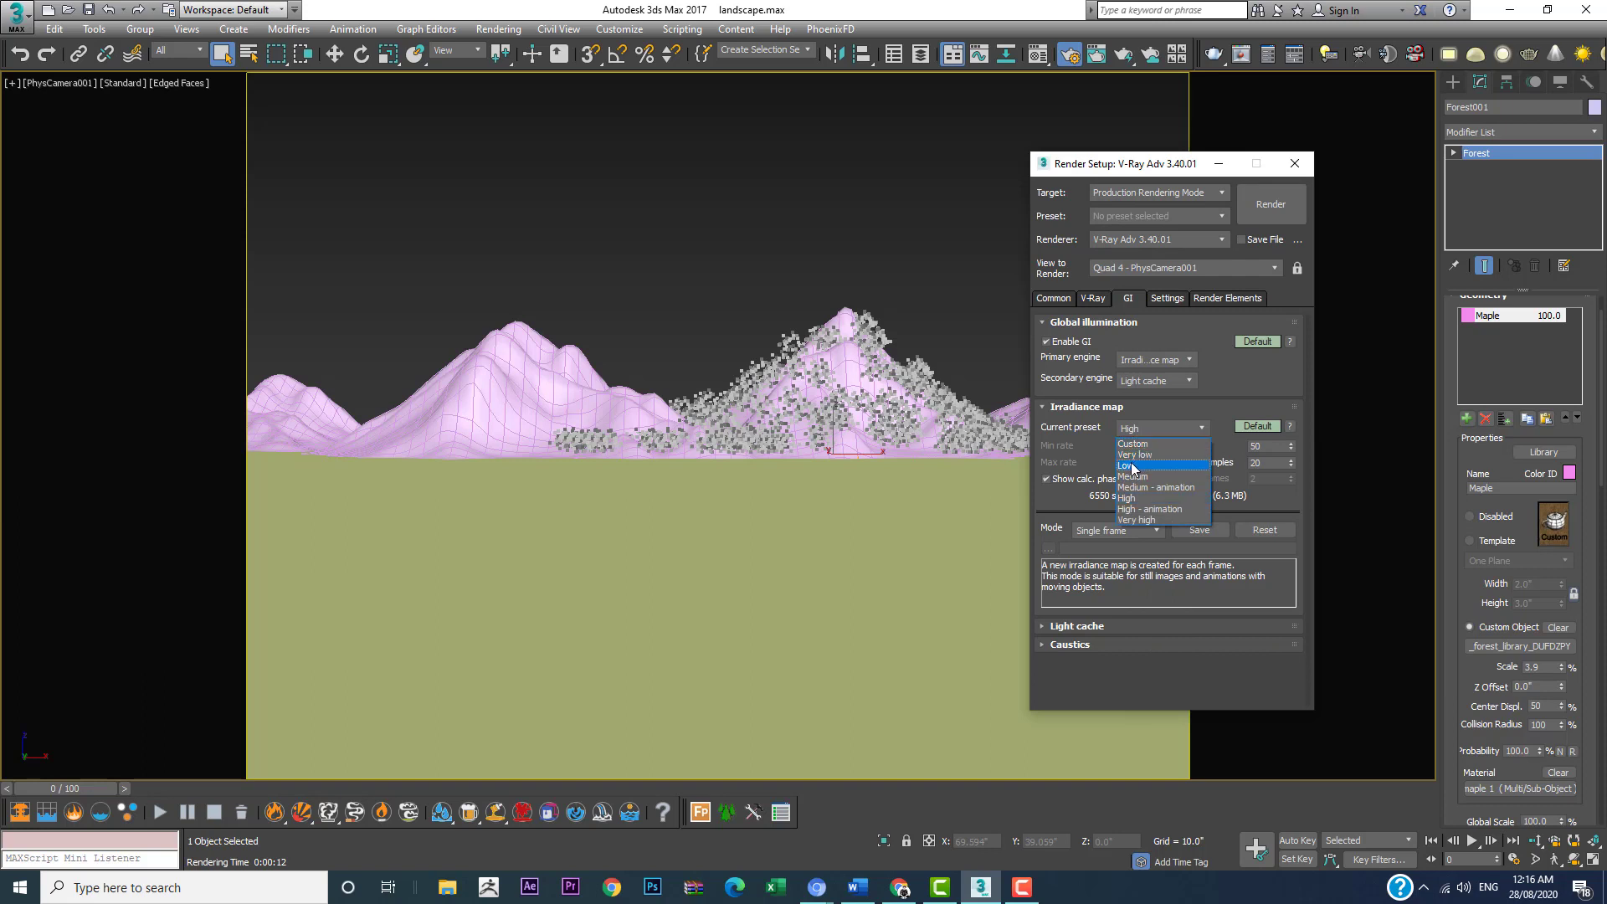
click(1133, 466)
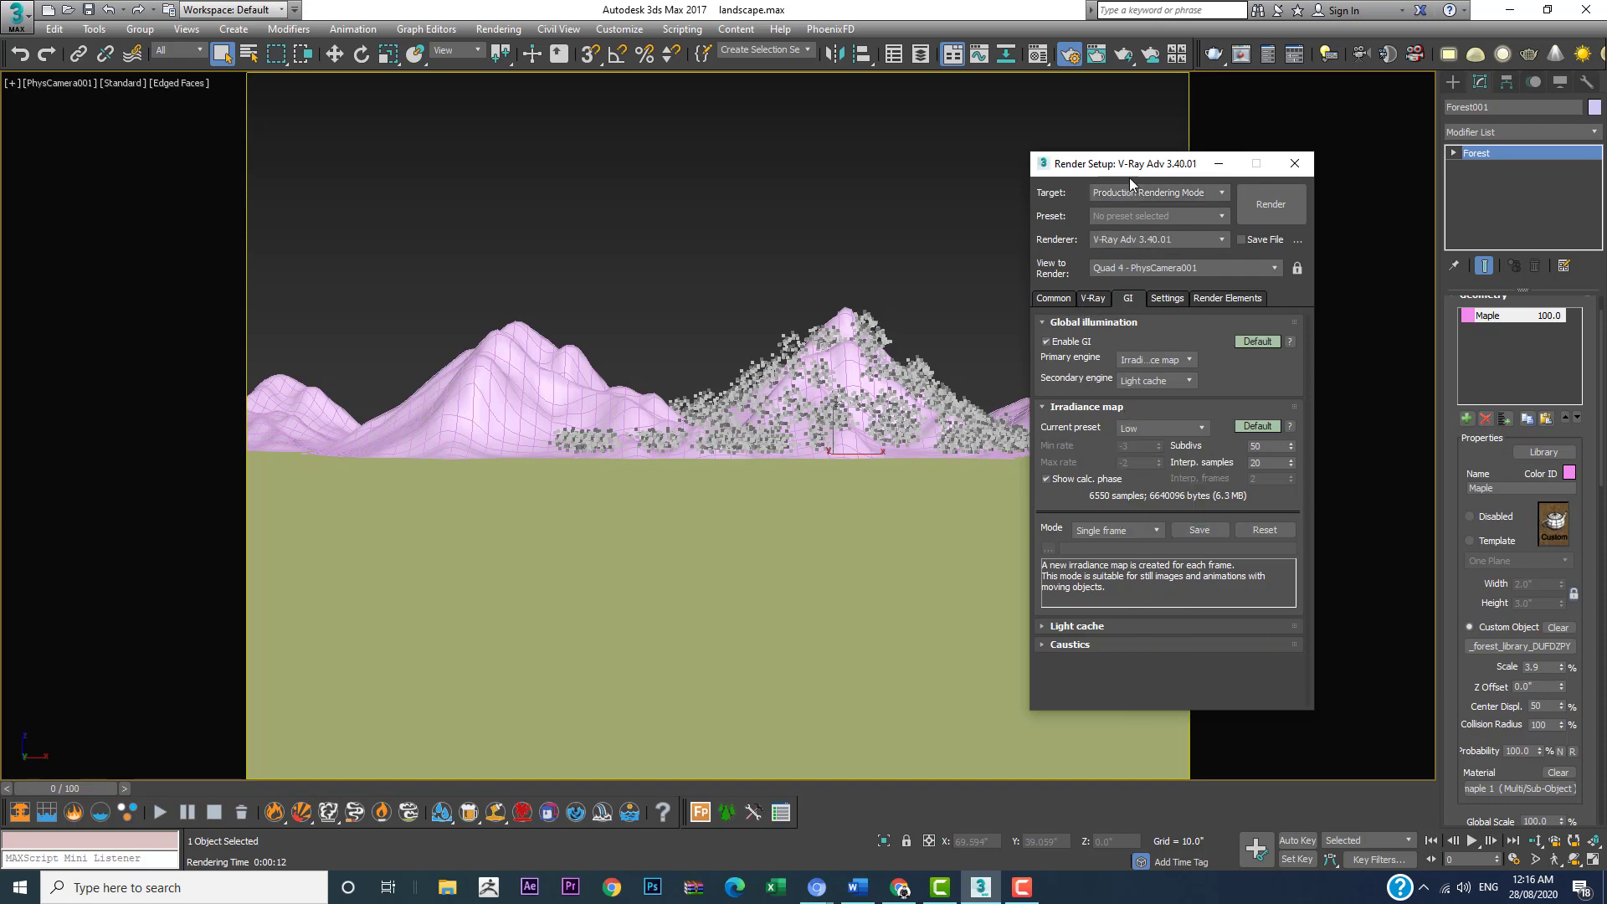
Step: Enable the GI environment override in V-Ray's environment settings
click(1093, 298)
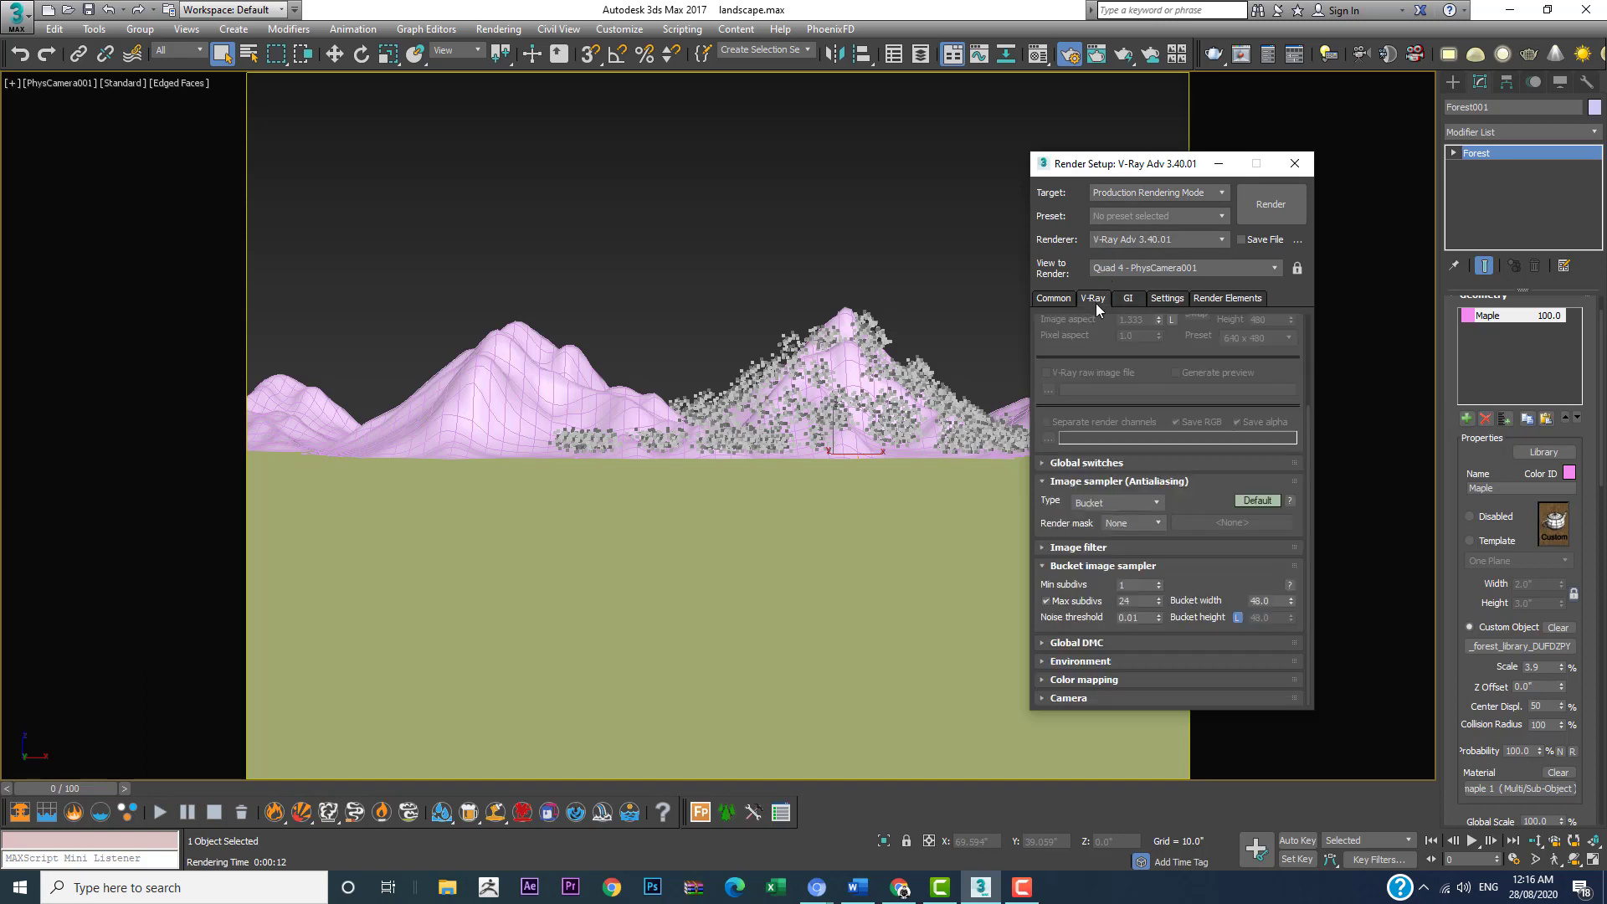
click(1068, 662)
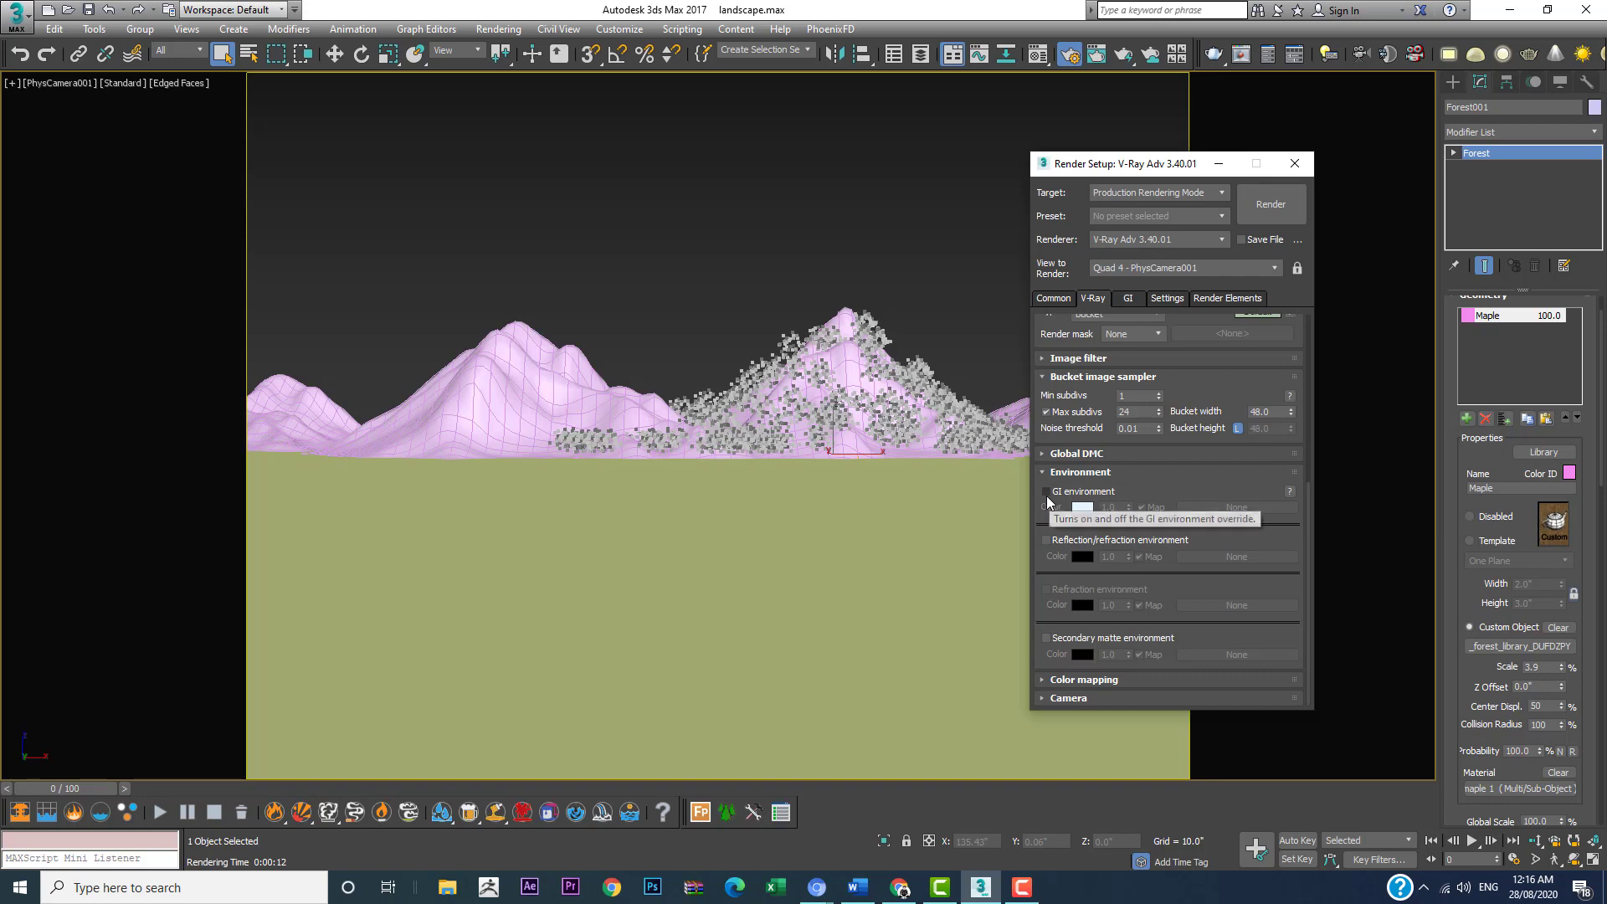
click(1046, 491)
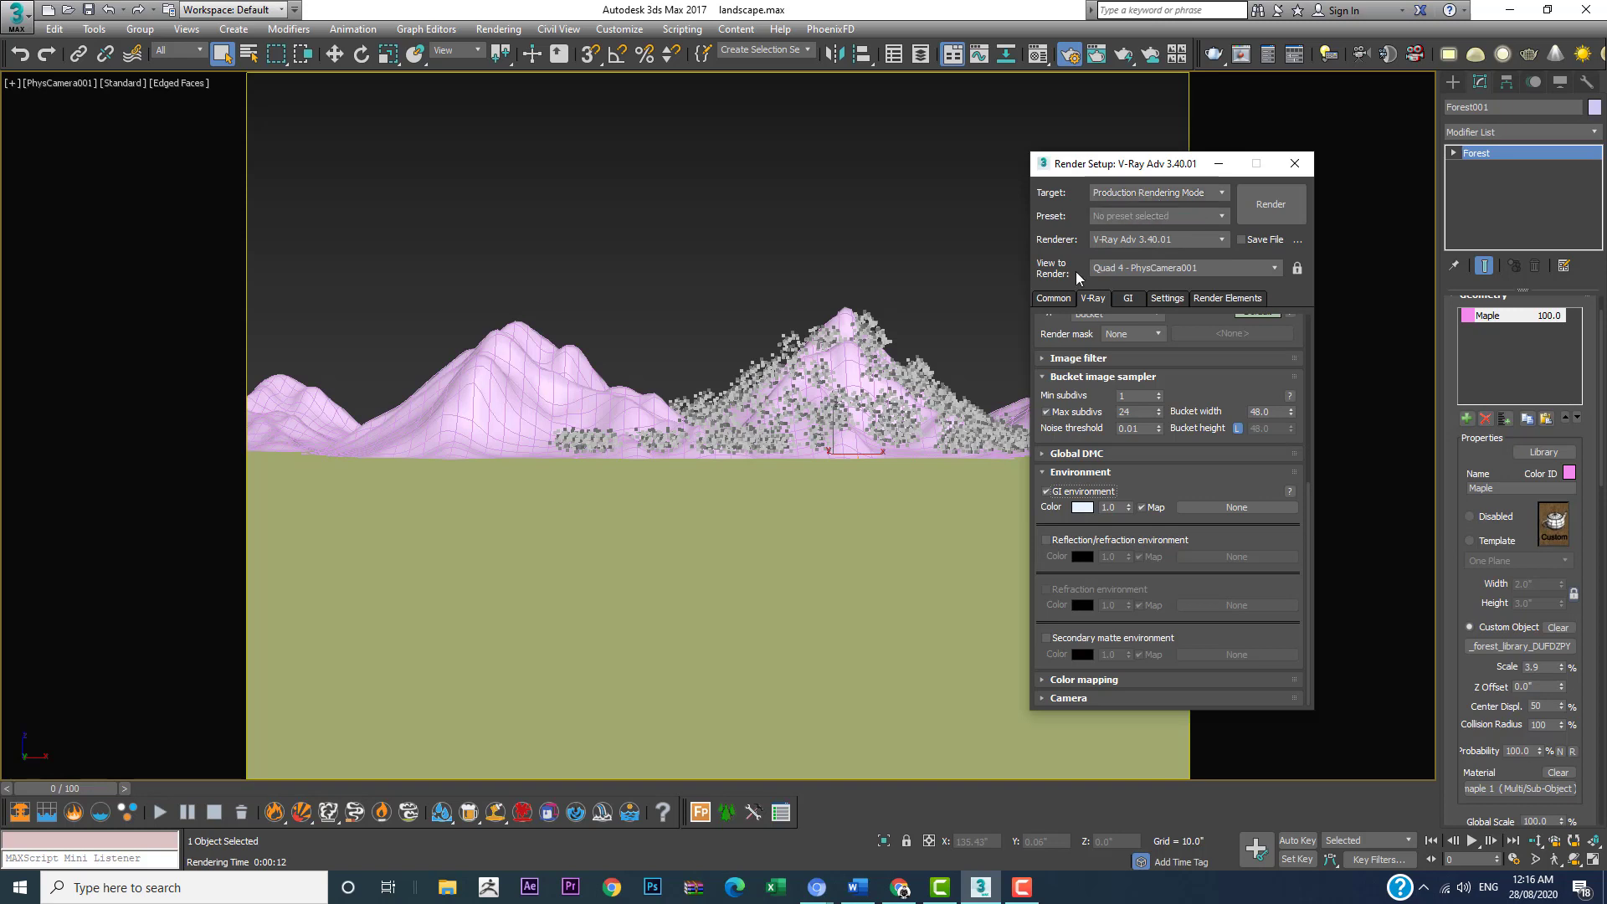
Step: Set the output size to 800x600, render the camera view, and close the render setup and rendered frame
click(1043, 296)
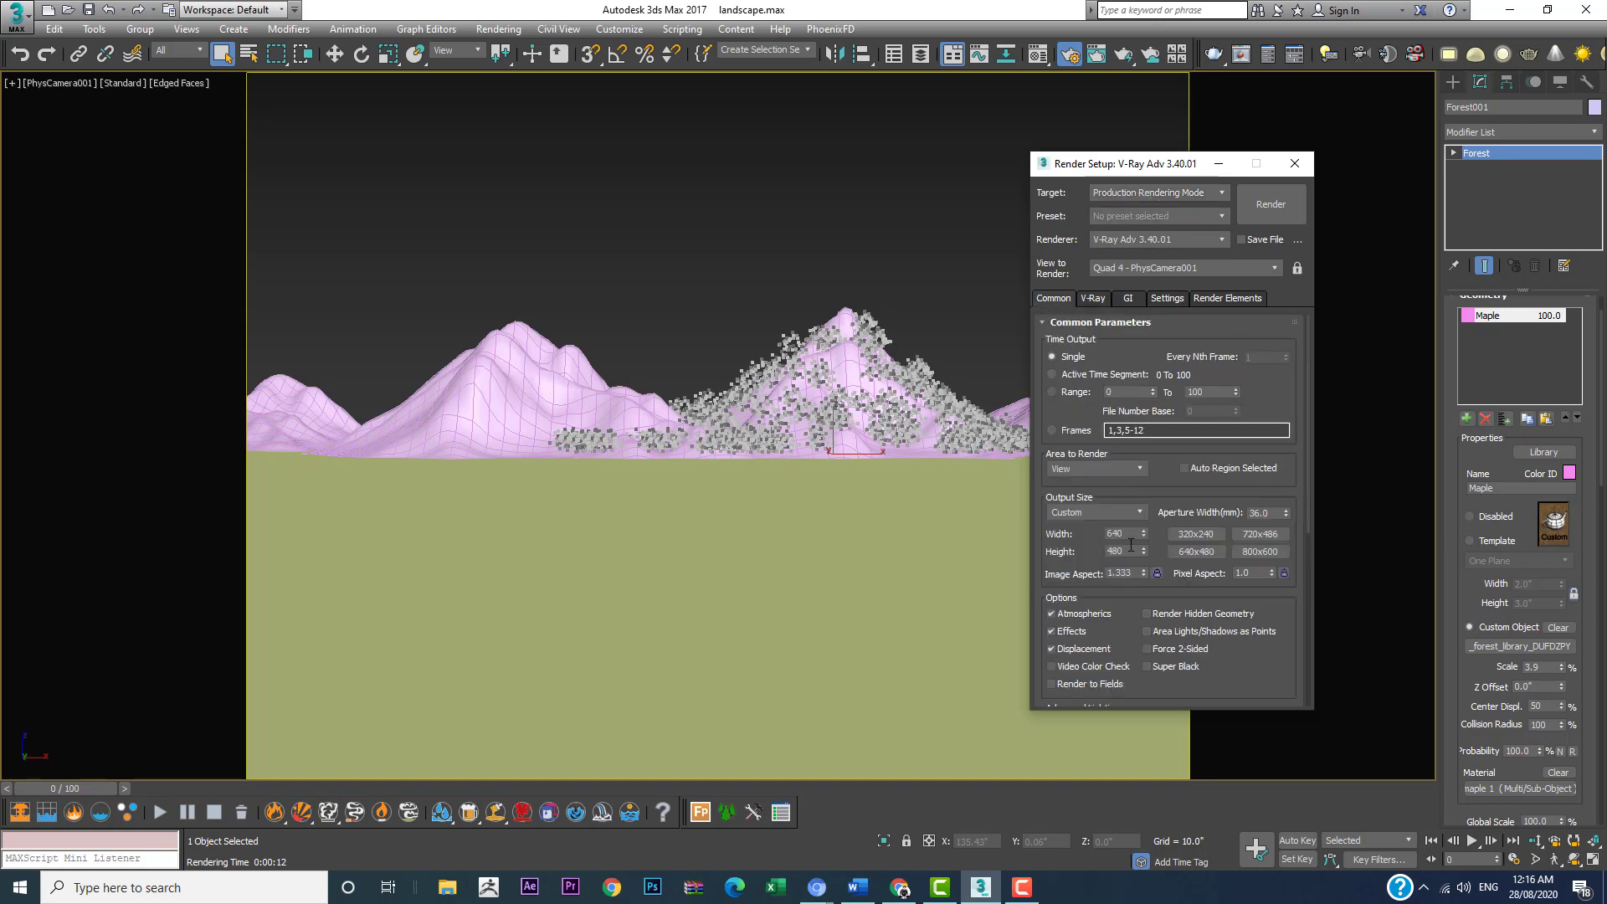
click(1259, 554)
click(1258, 204)
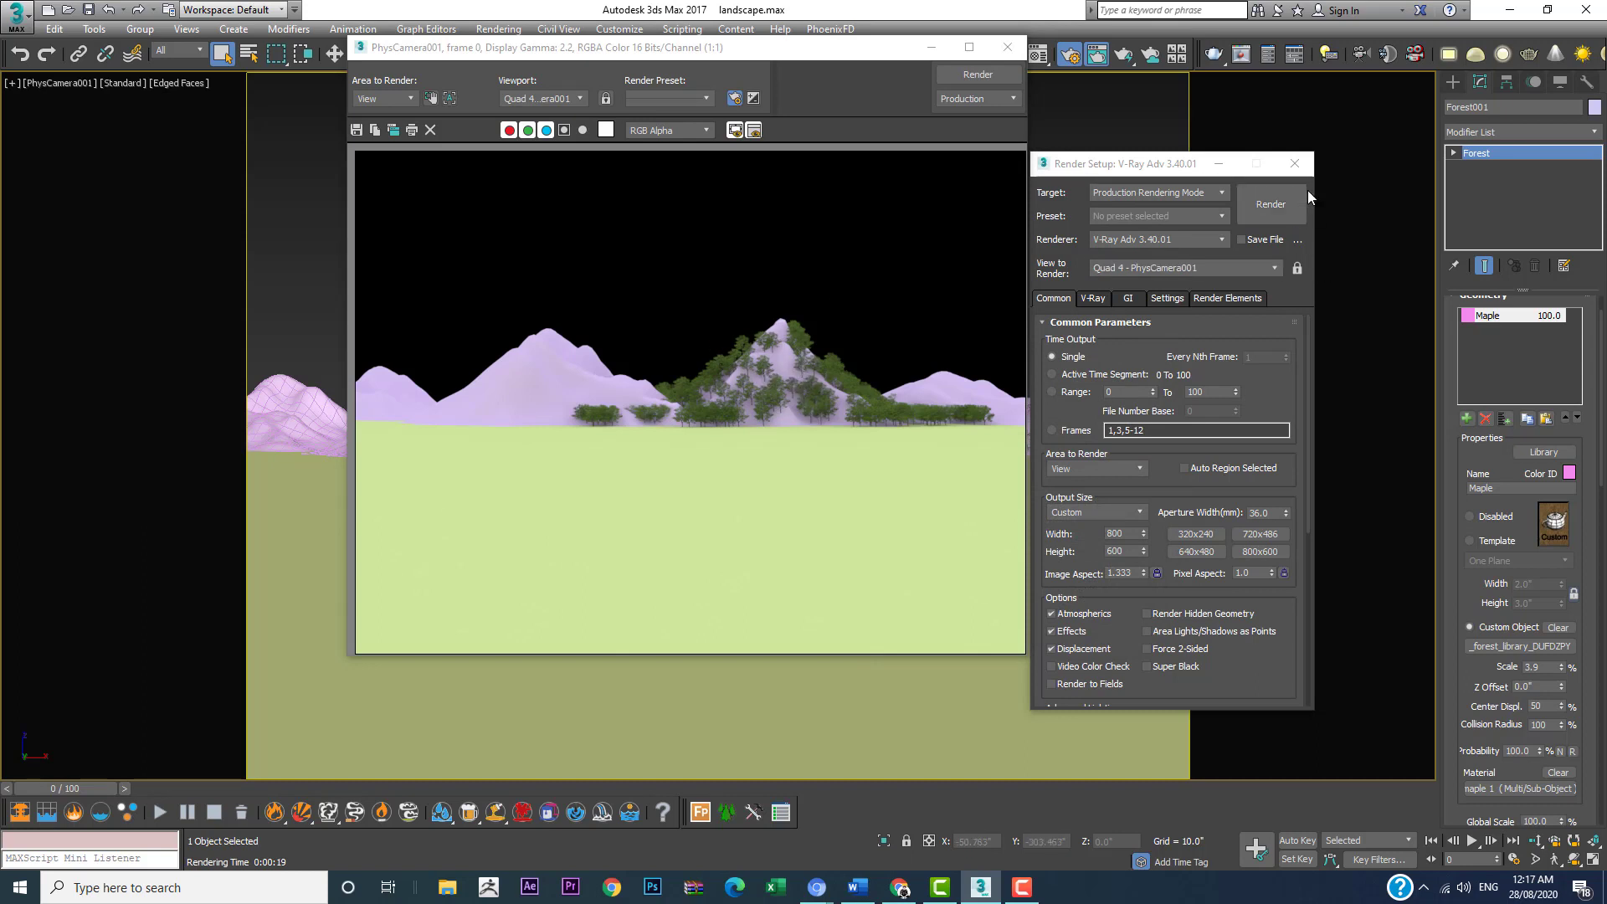
click(1296, 164)
click(1008, 47)
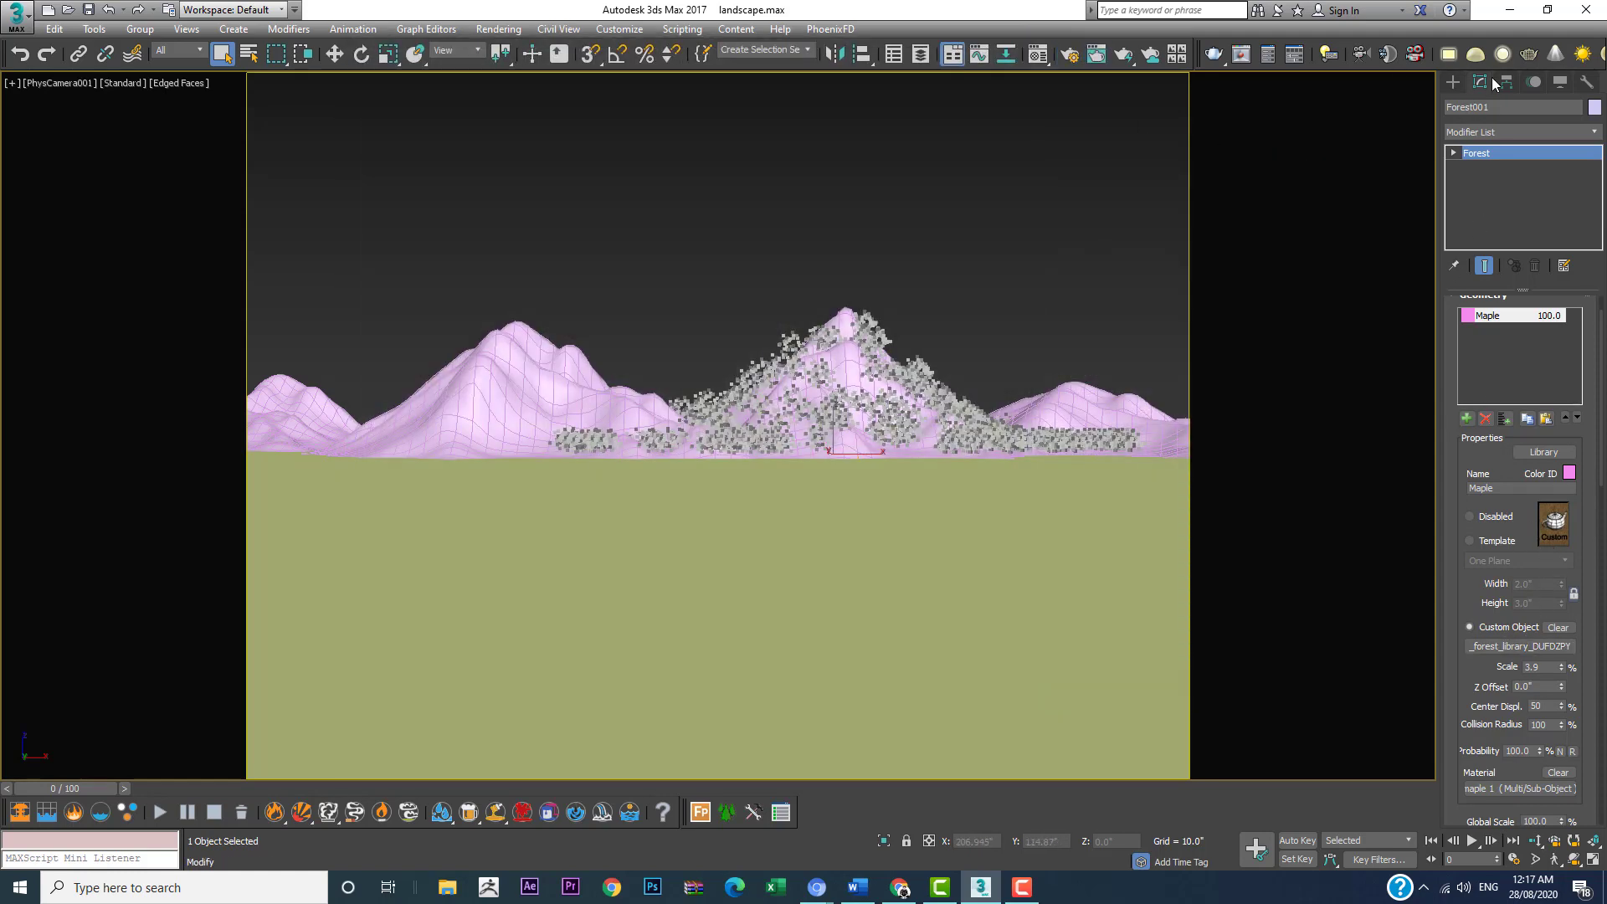
Step: Set the Maple model's scale to 1.5%, deselect the forest and render the camera view again
double_click(1552, 669)
text(1.3)
key(Return)
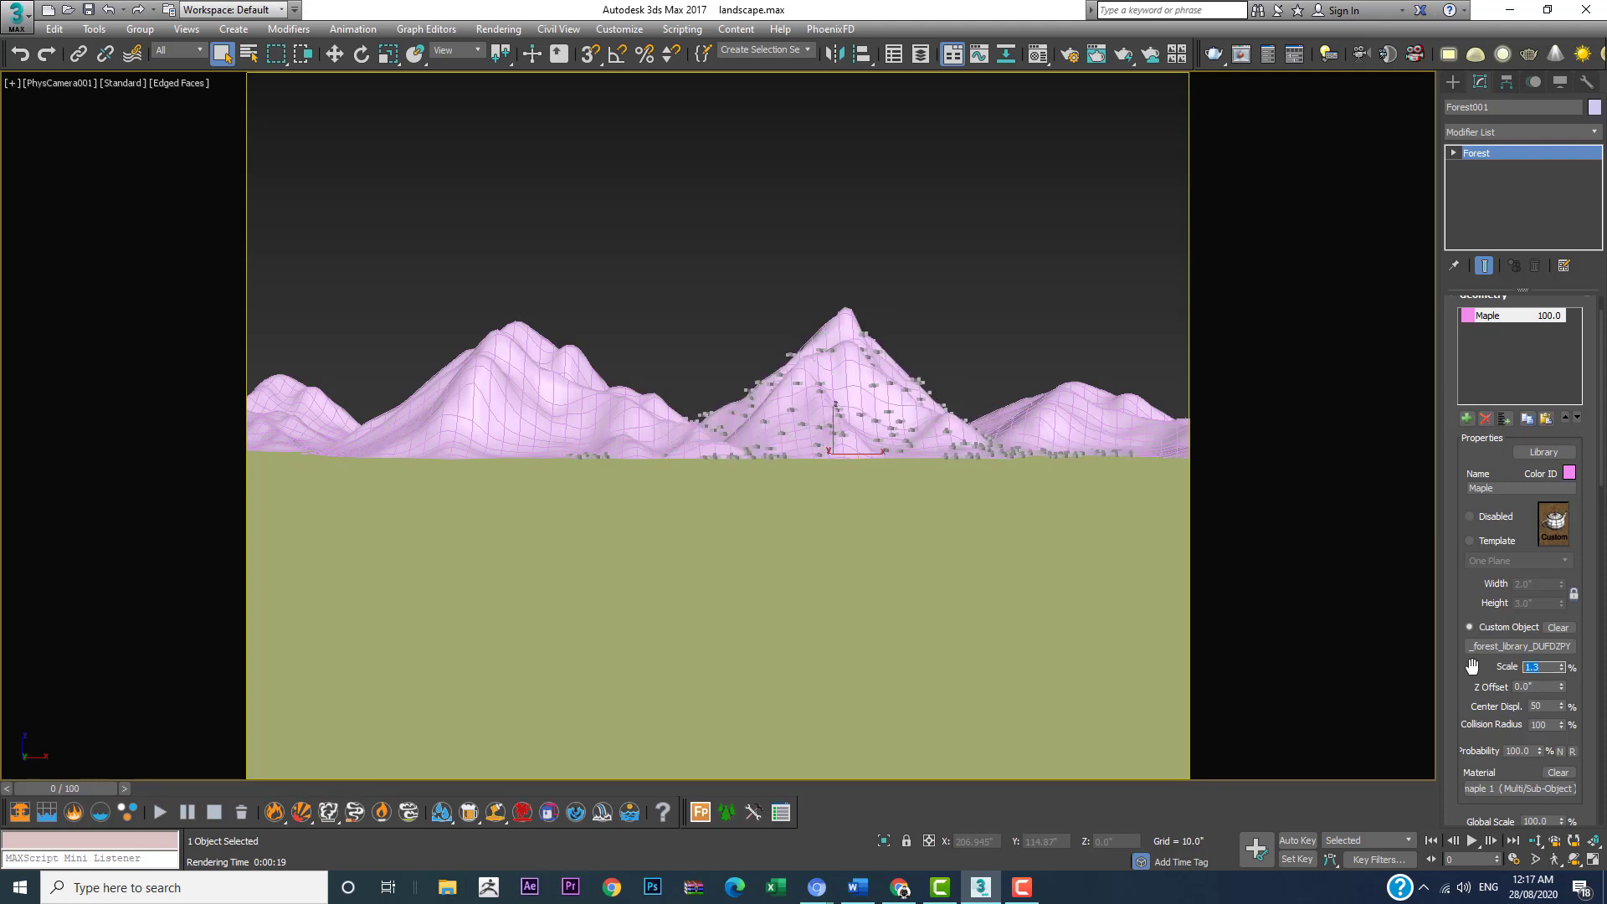
text(1.5)
key(Return)
click(960, 177)
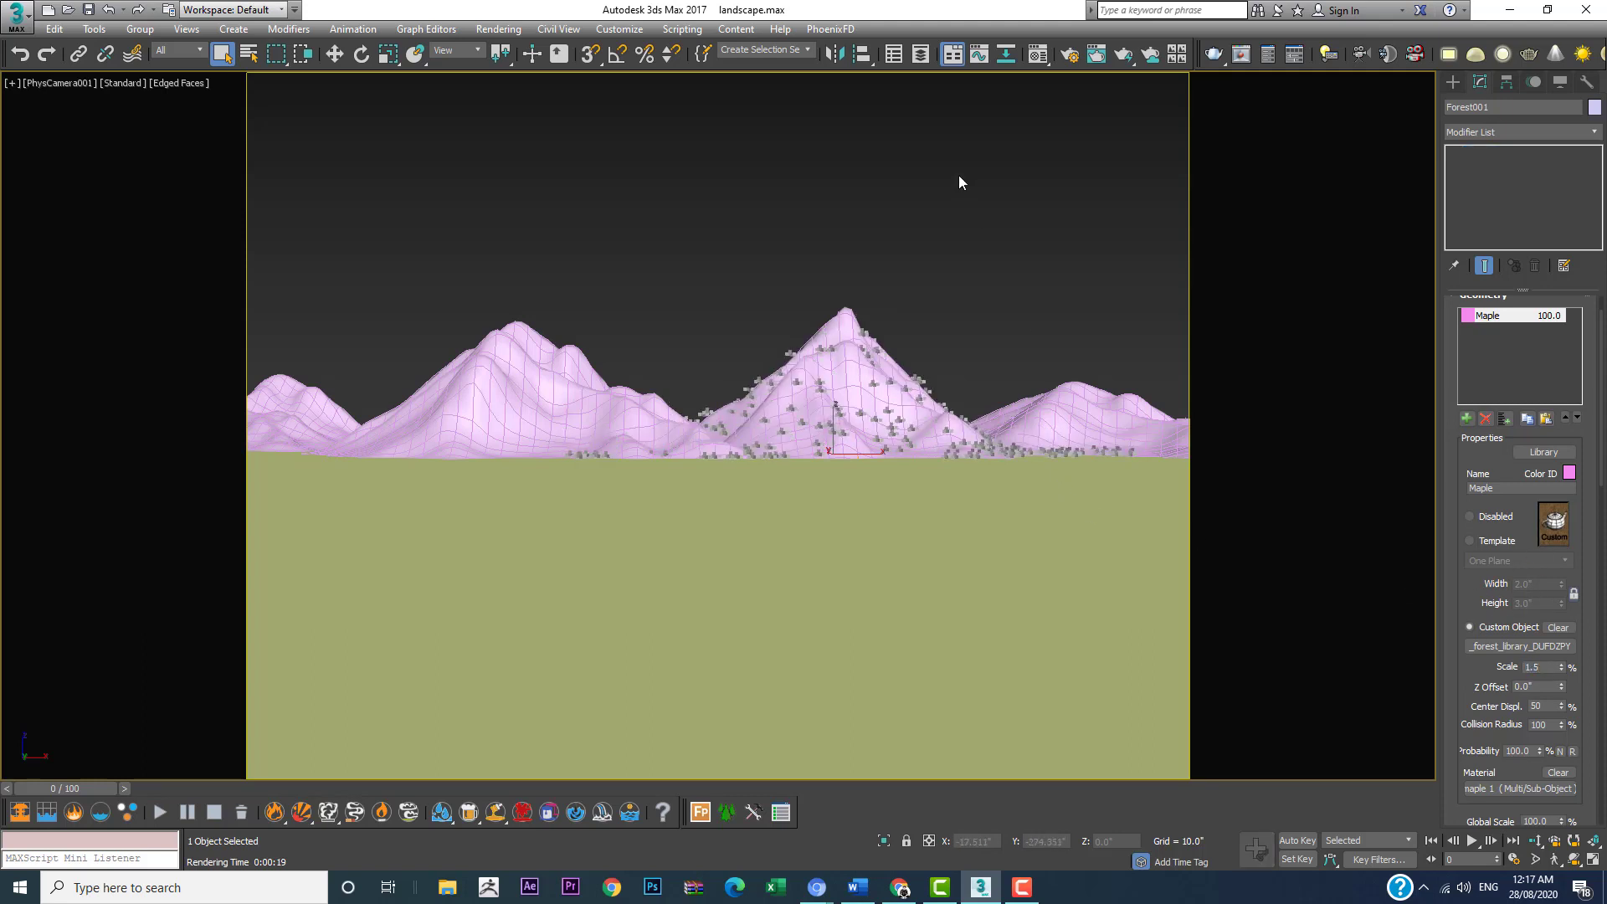
click(1119, 61)
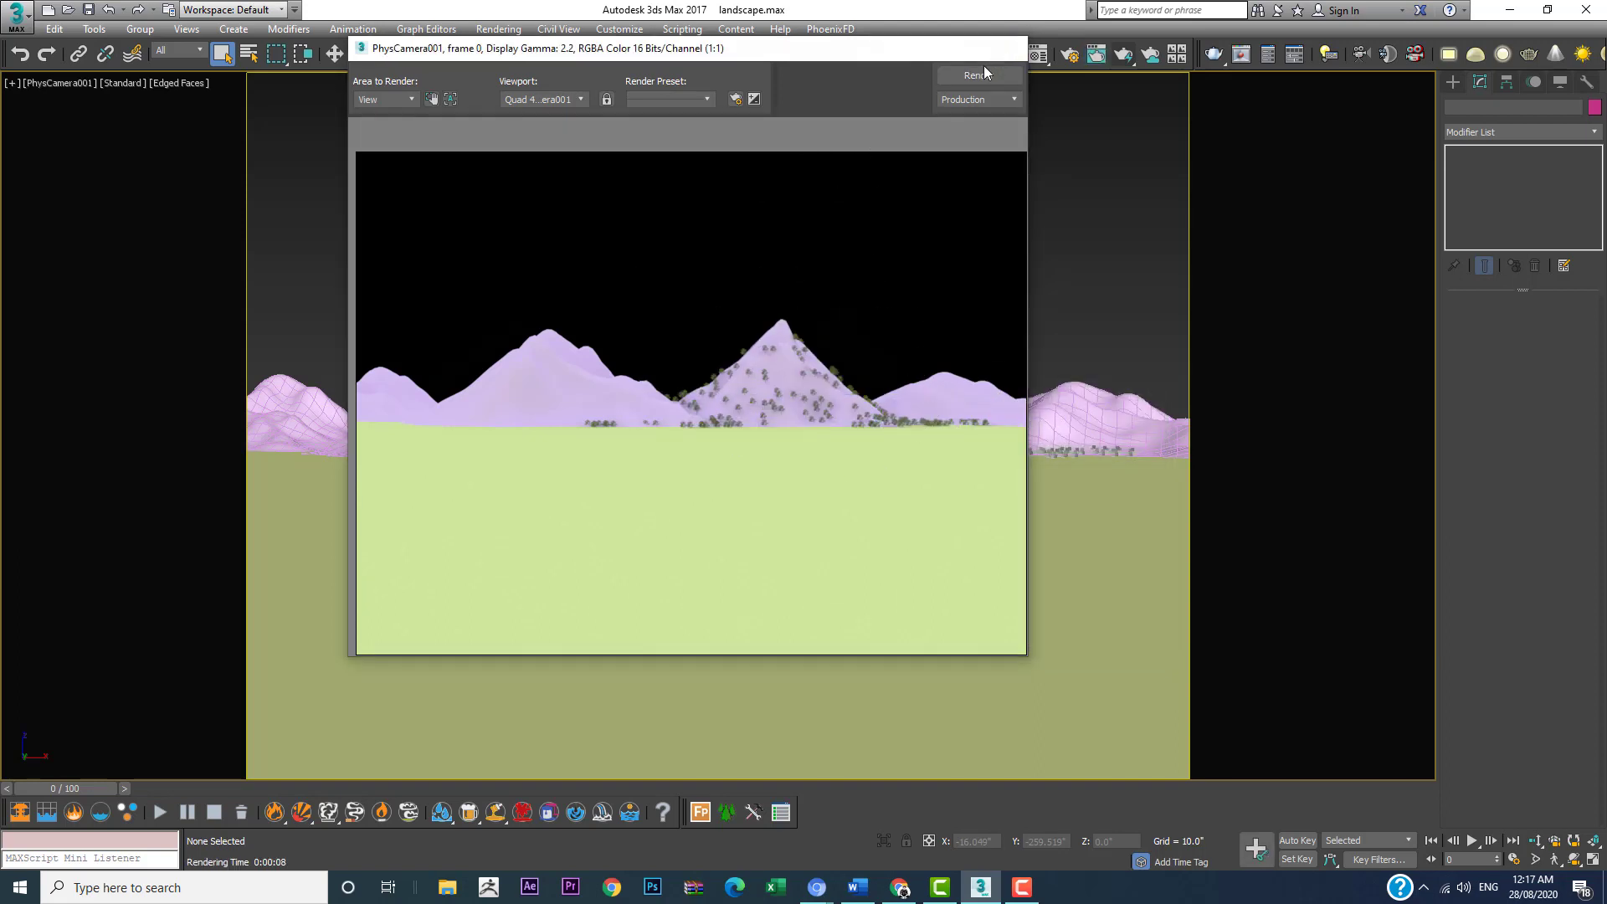
Step: Close the rendered frame and set the Maple model's scale to 1.8% for the forest on the tallest peak
click(1002, 52)
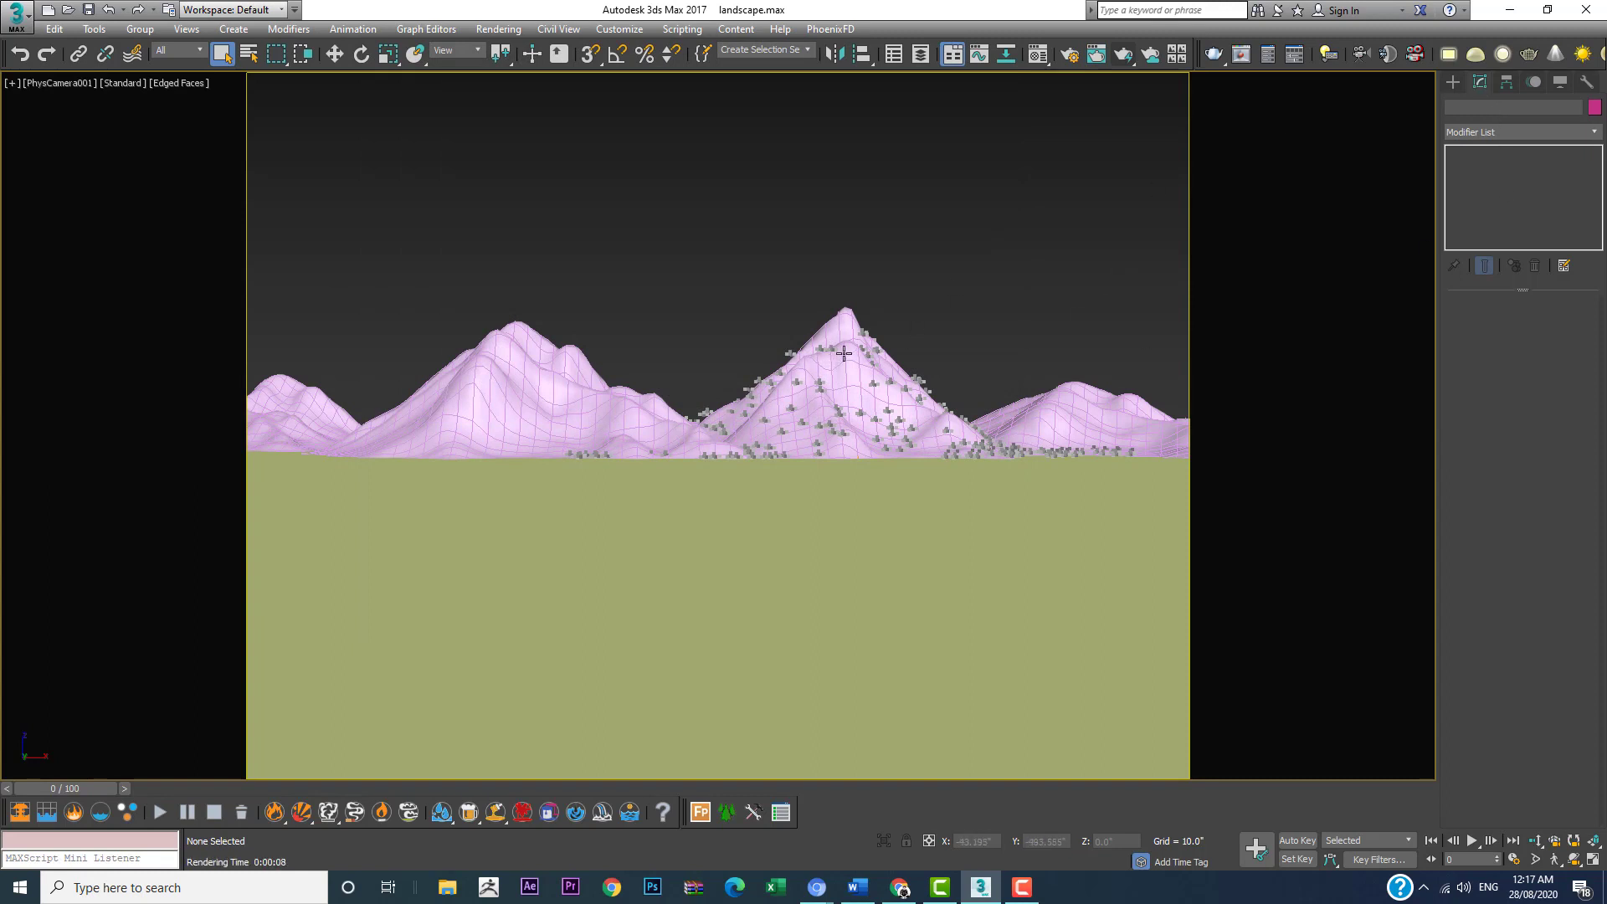
click(864, 334)
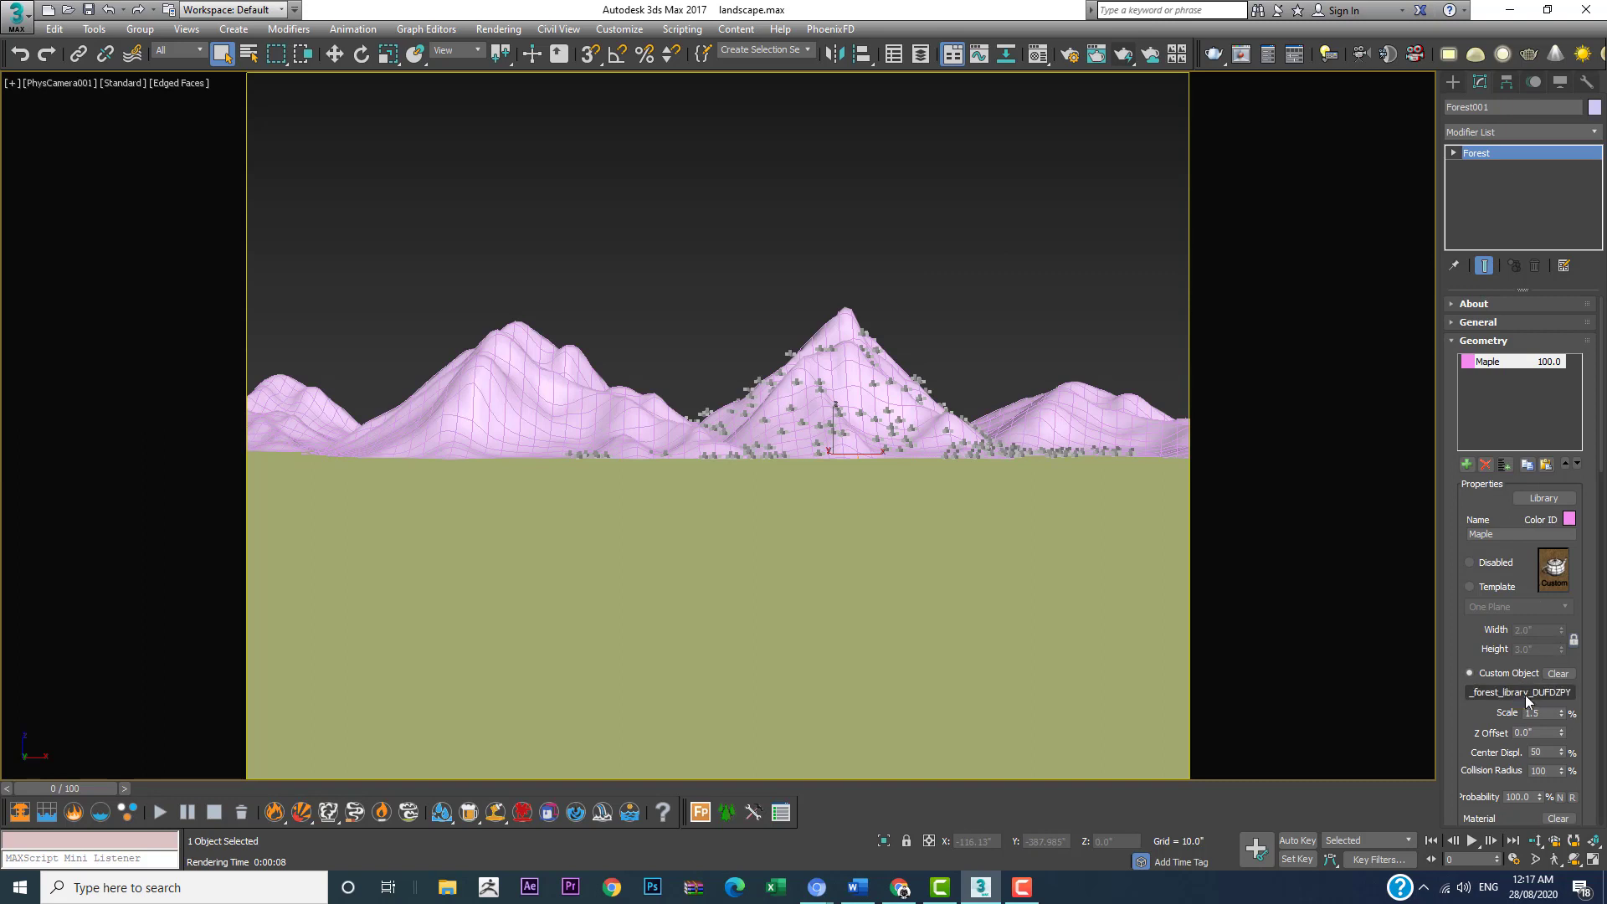
drag(1470, 653, 1454, 489)
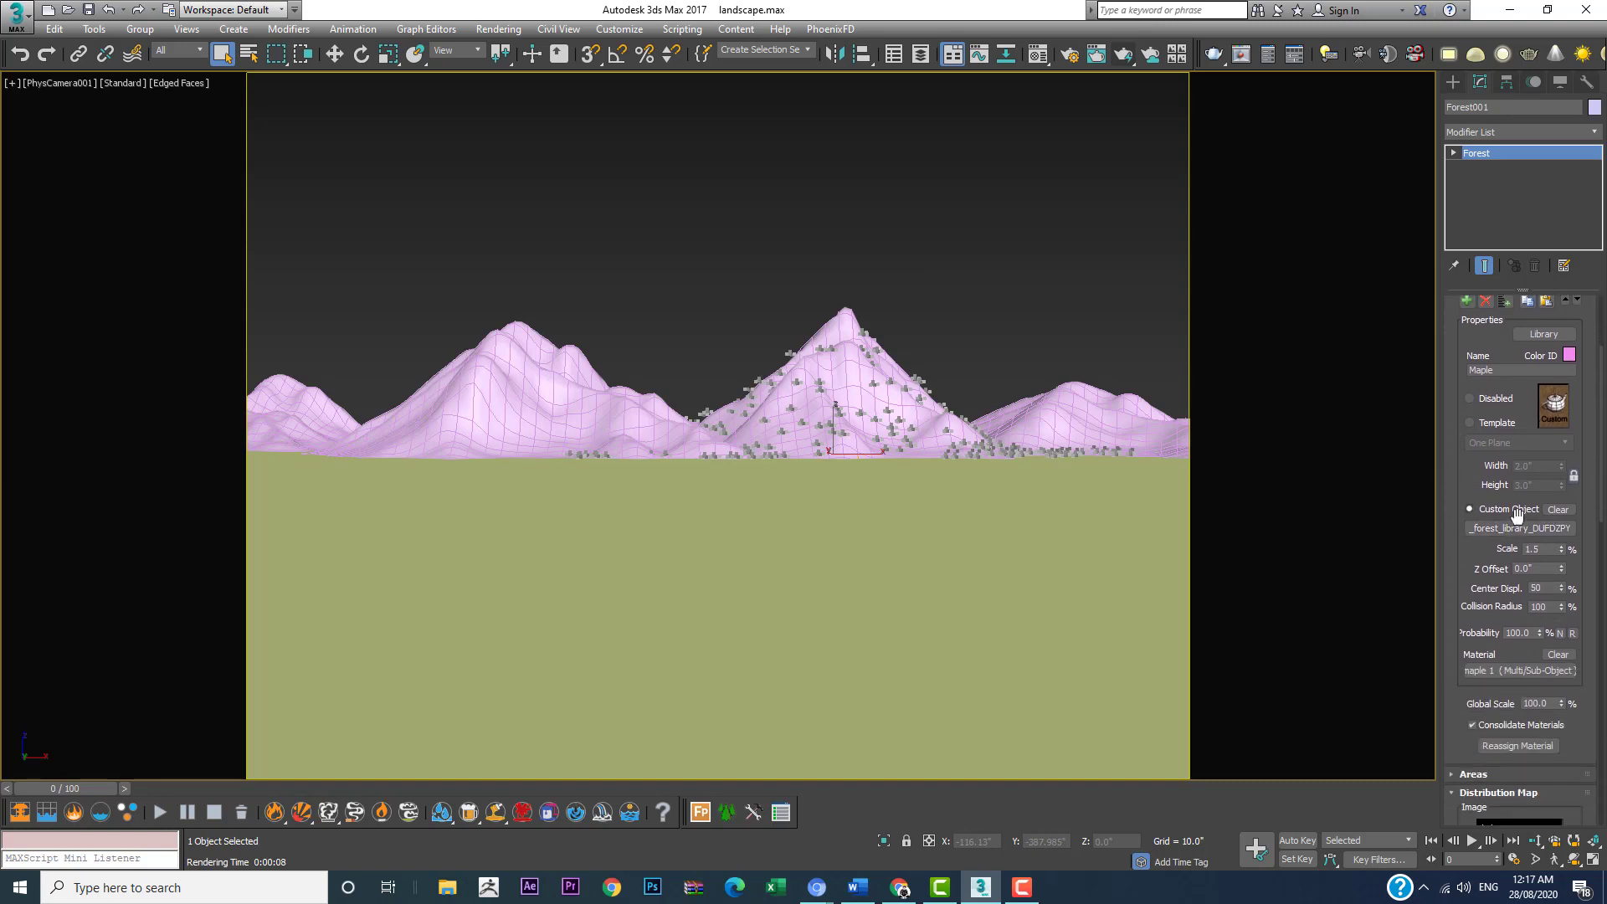
click(1545, 548)
text(1.8)
key(Return)
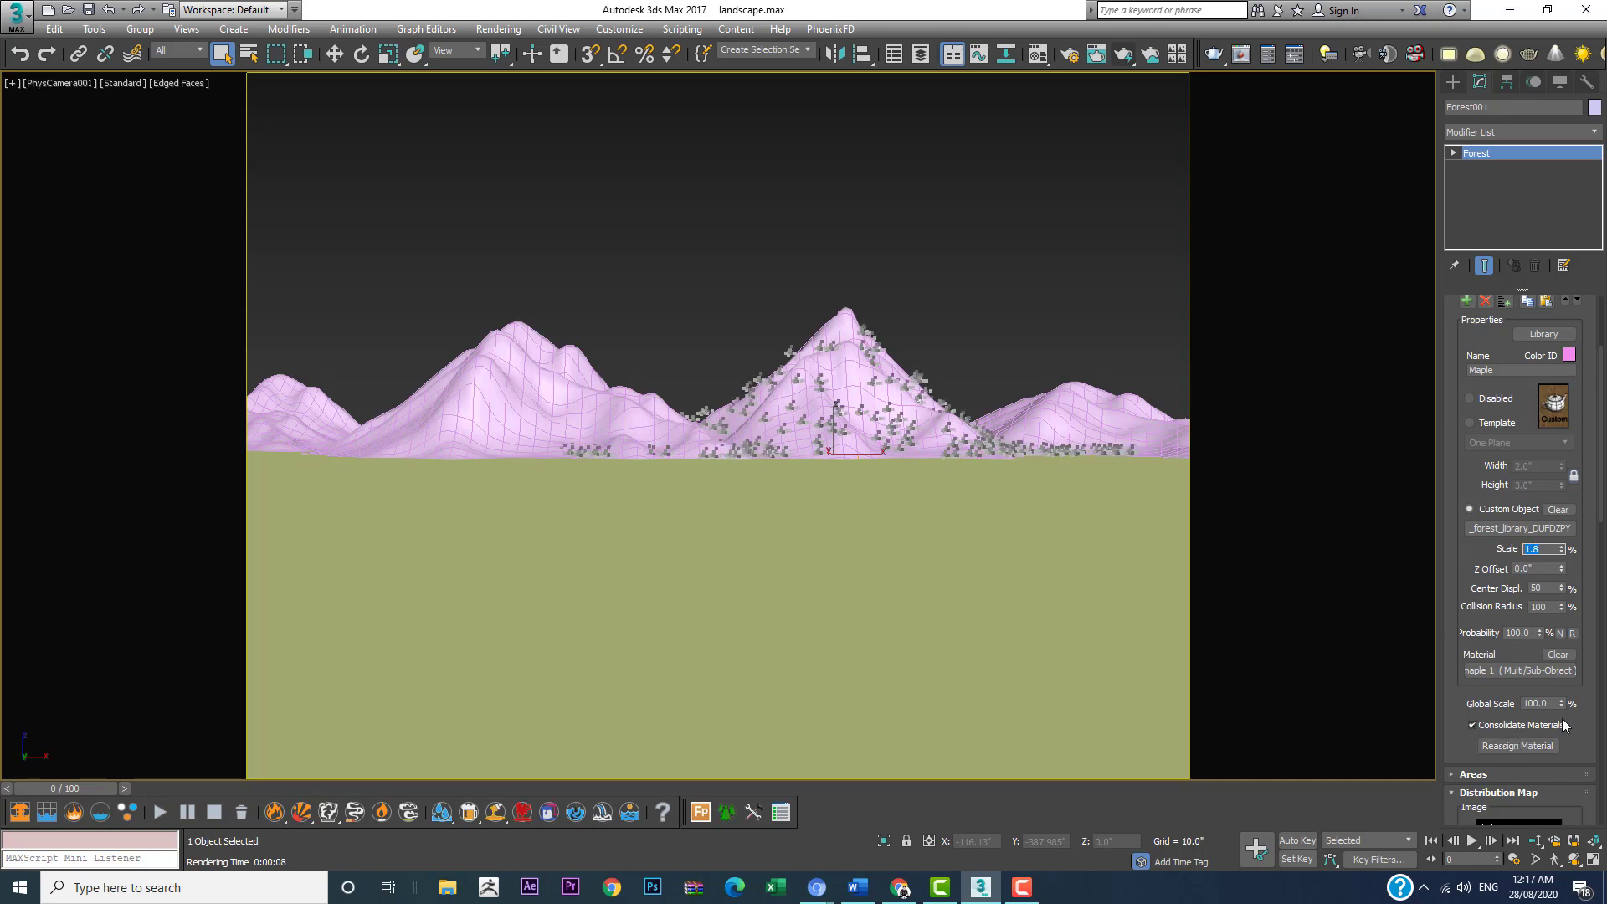
Step: Change the forest's distribution map to Dense, trying Spread 1 first
drag(1586, 697, 1585, 634)
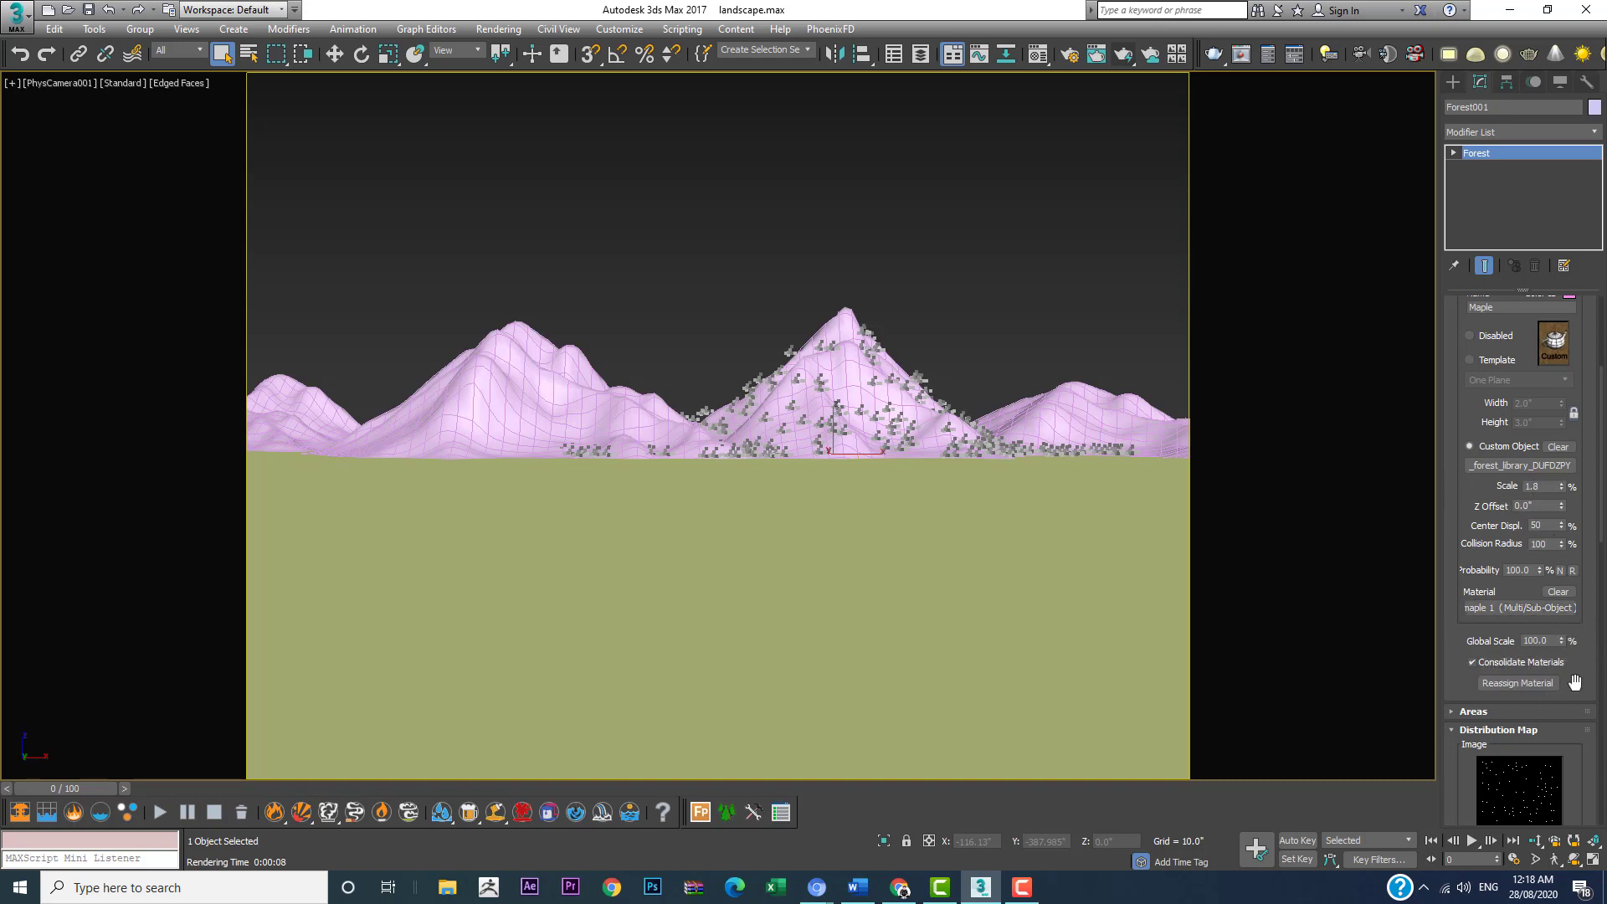
drag(1545, 698, 1518, 384)
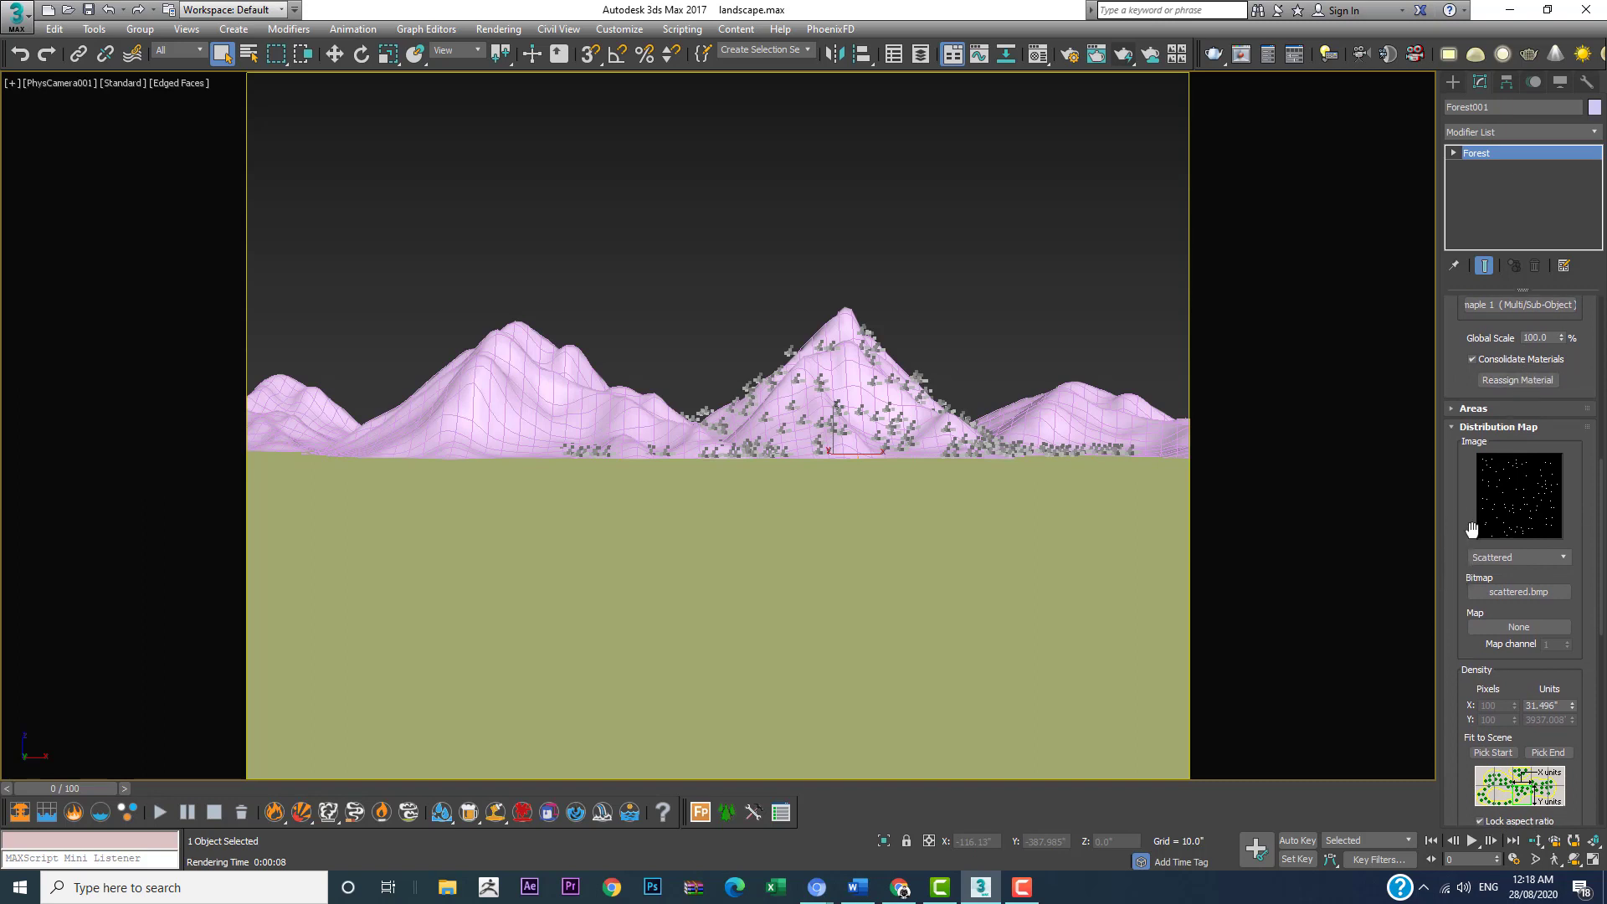
click(1559, 557)
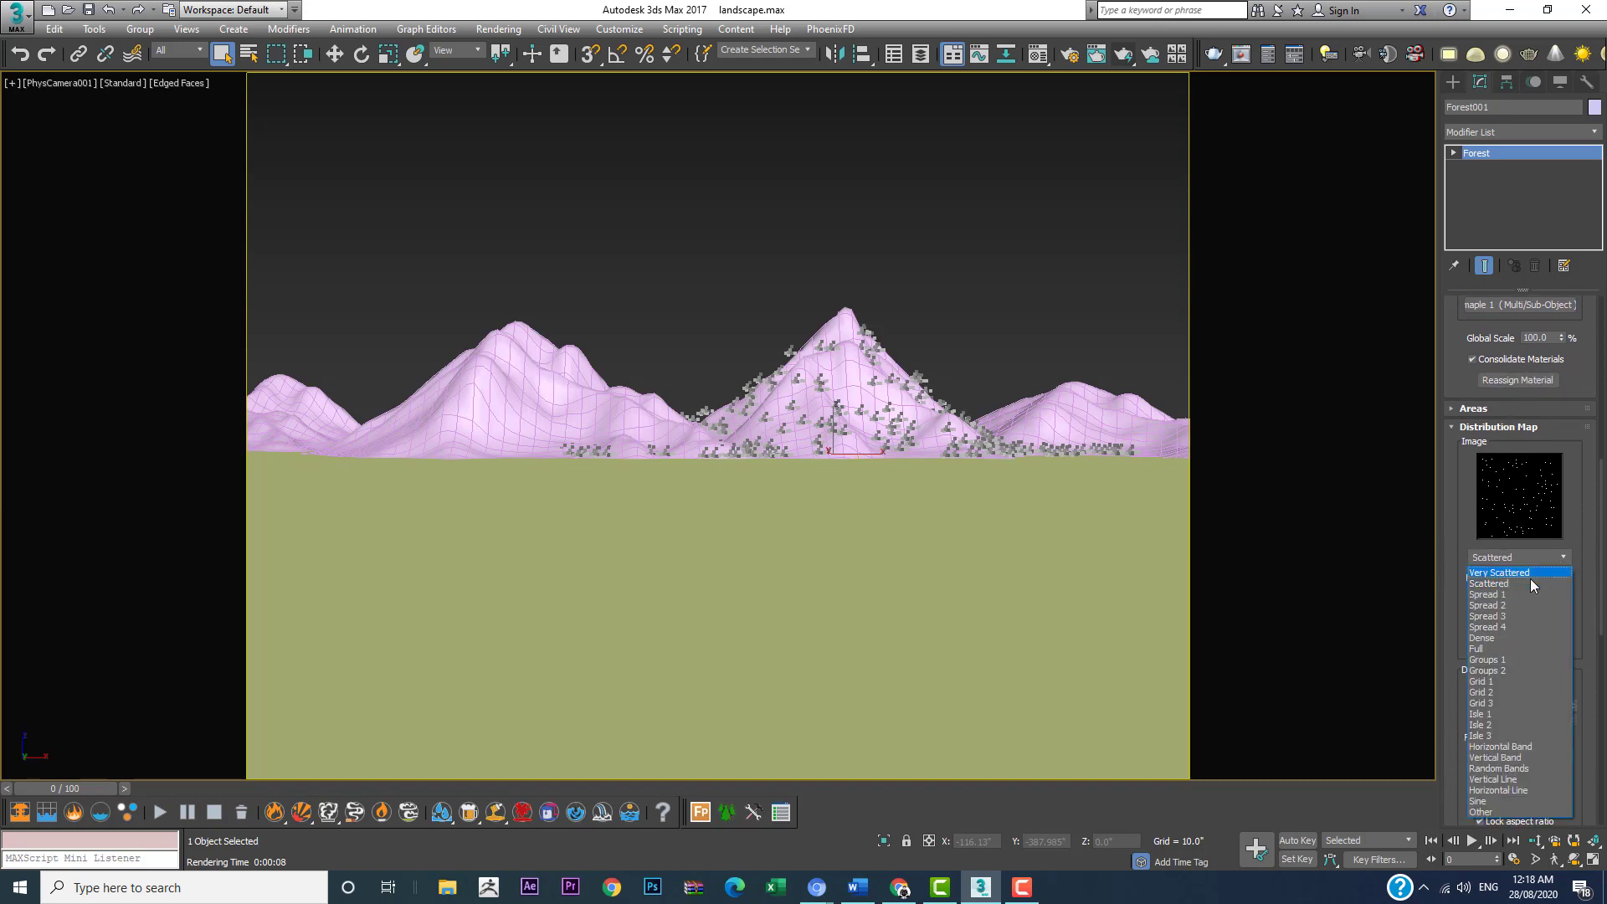
click(1517, 594)
click(1529, 553)
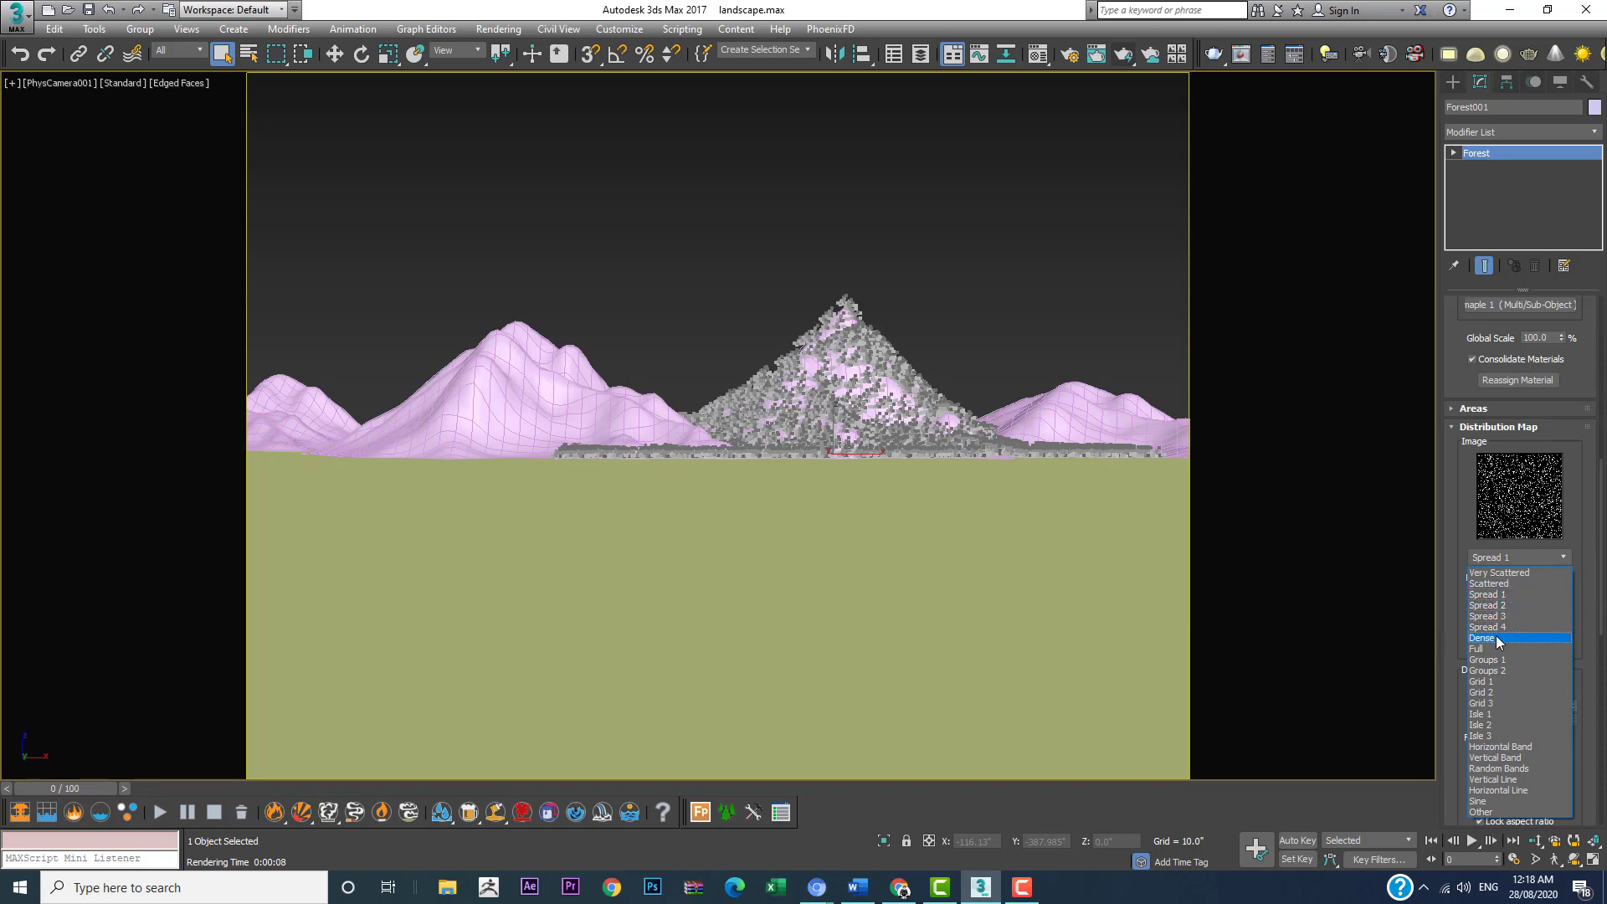
click(1497, 639)
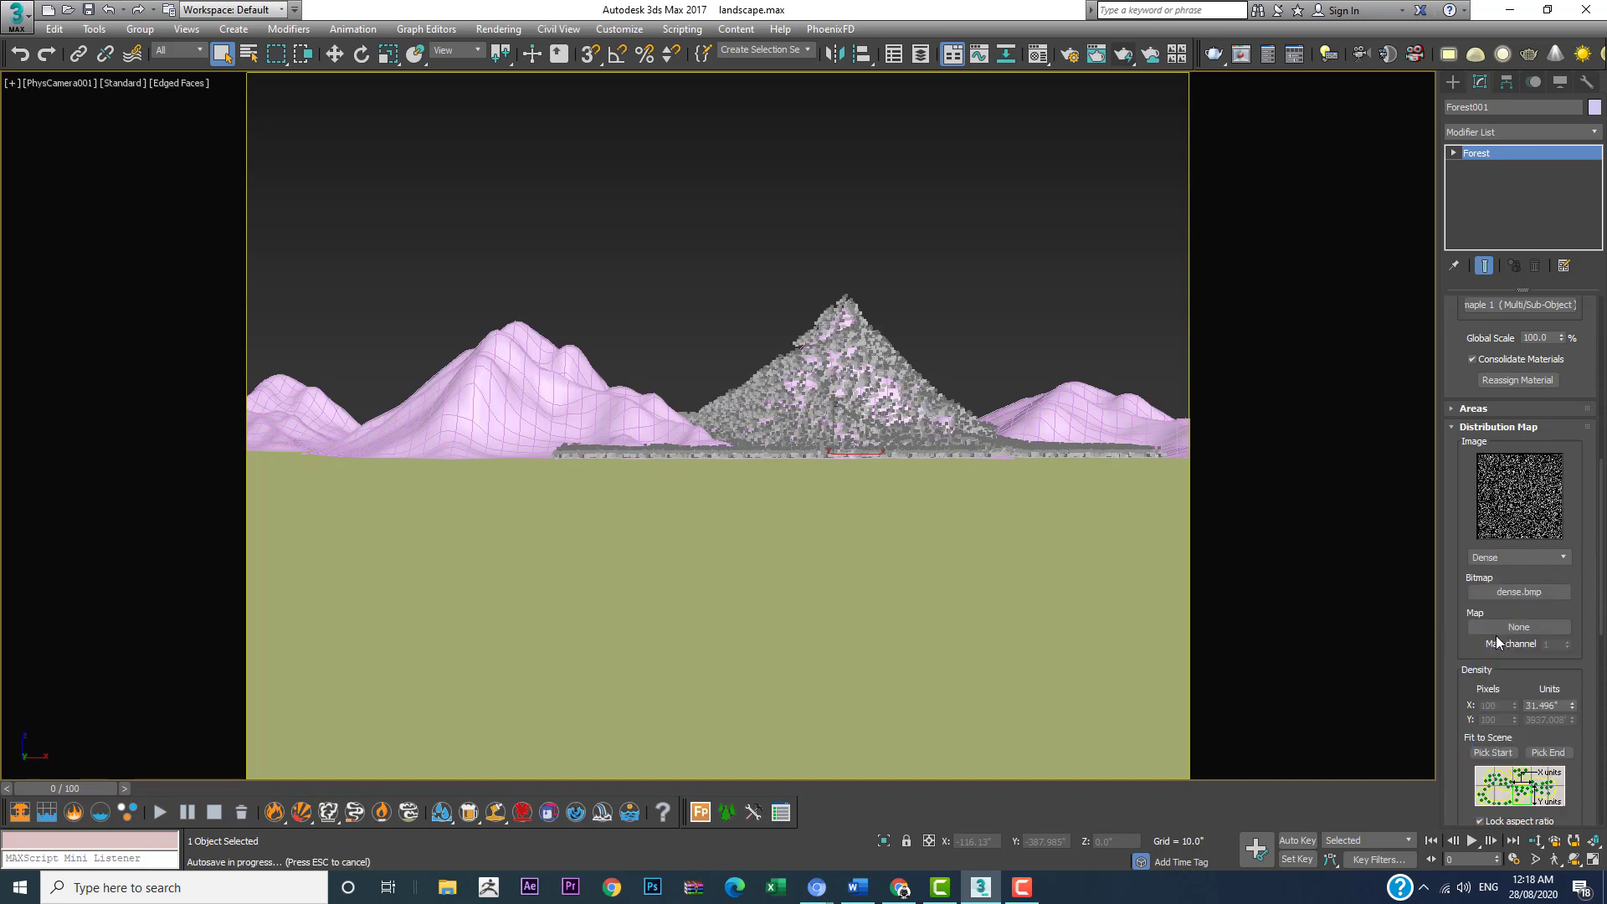
Step: Deselect the forest and render the camera view with the denser trees
click(1037, 266)
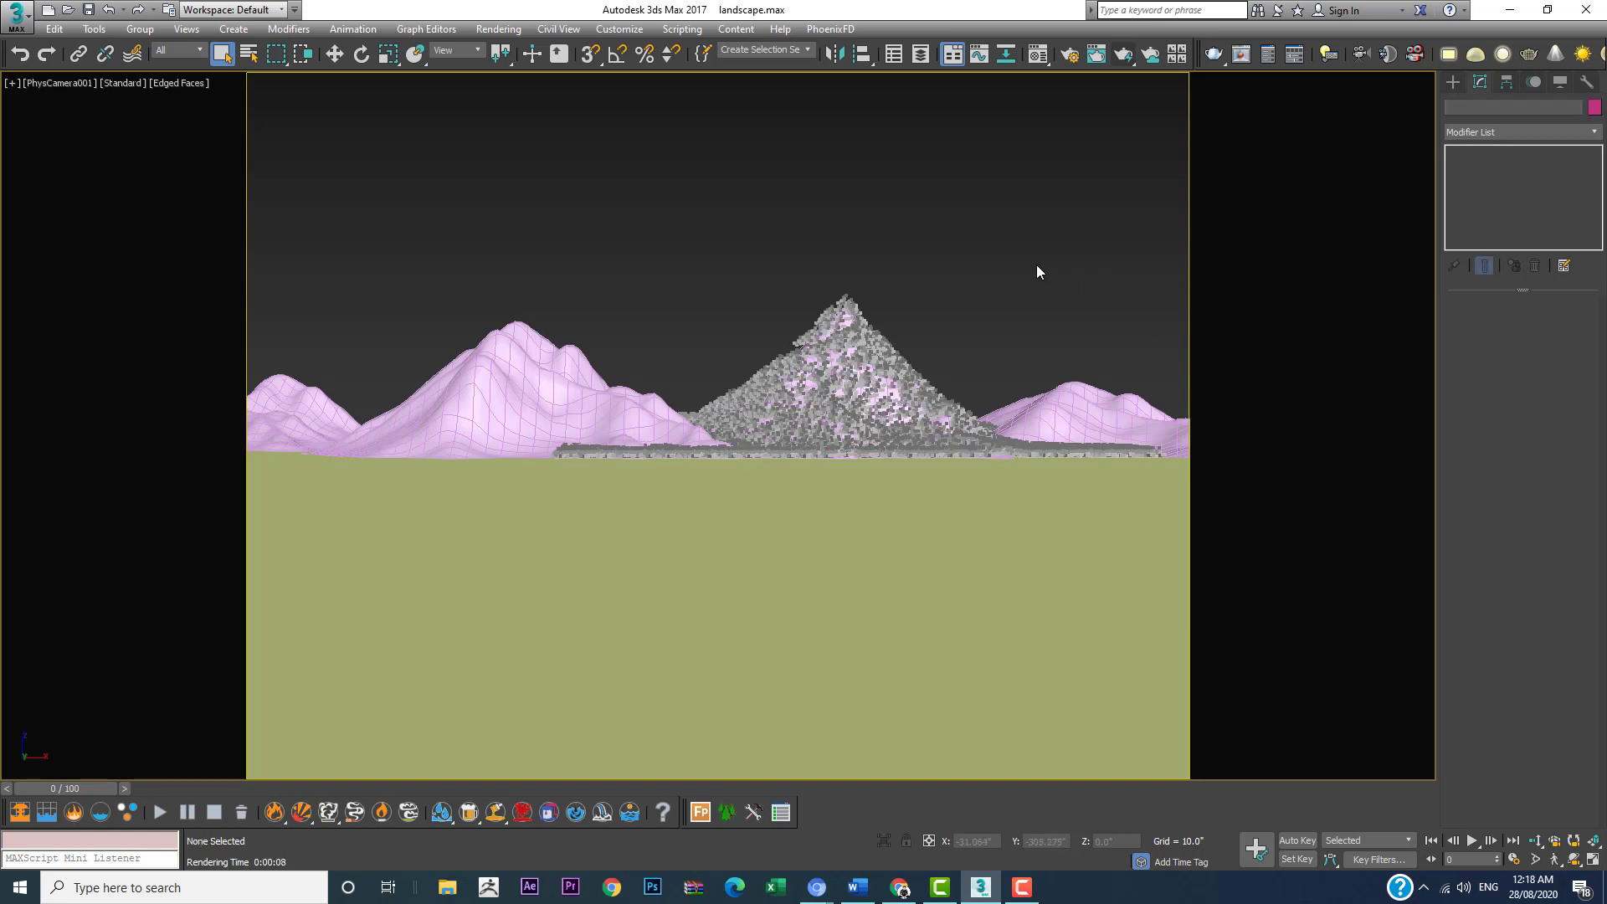
click(1135, 57)
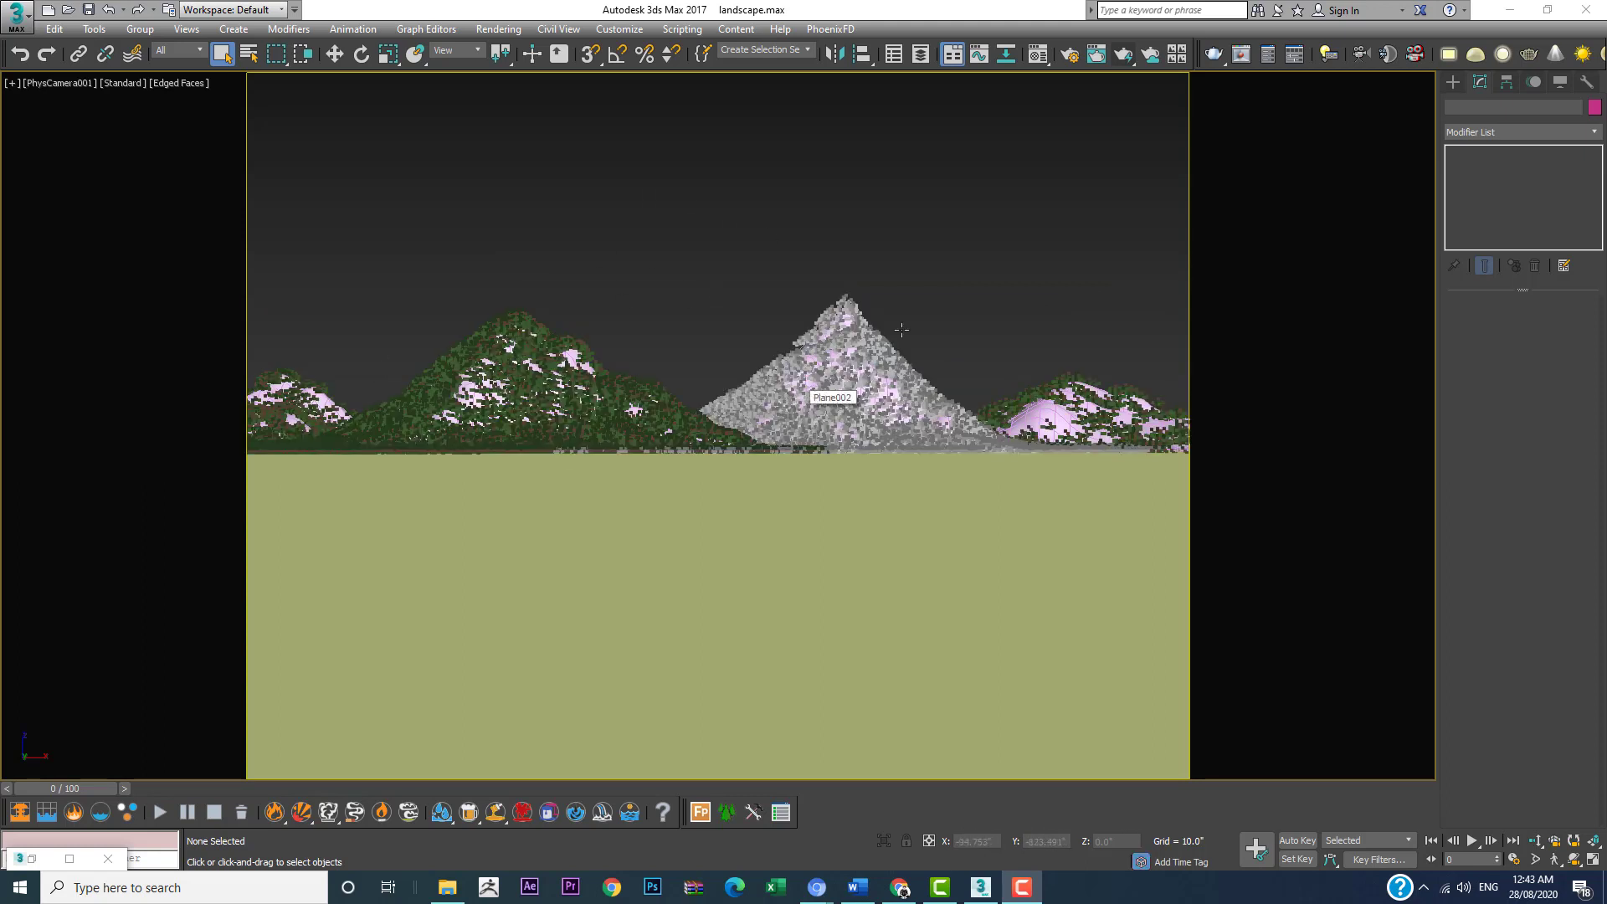
click(1120, 57)
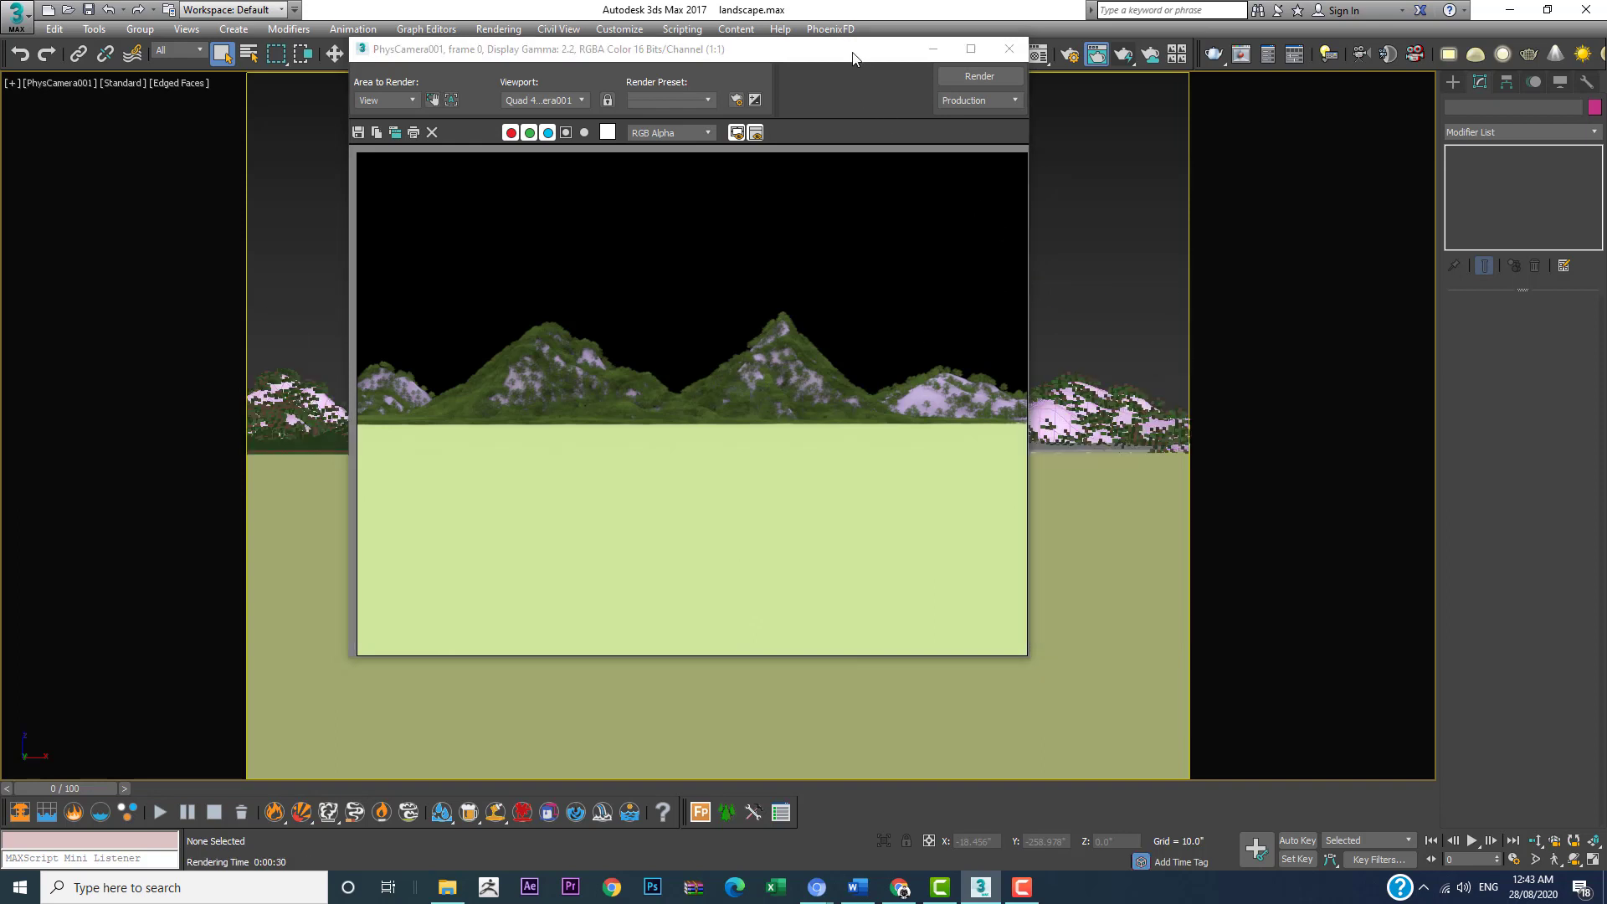
drag(854, 57, 837, 95)
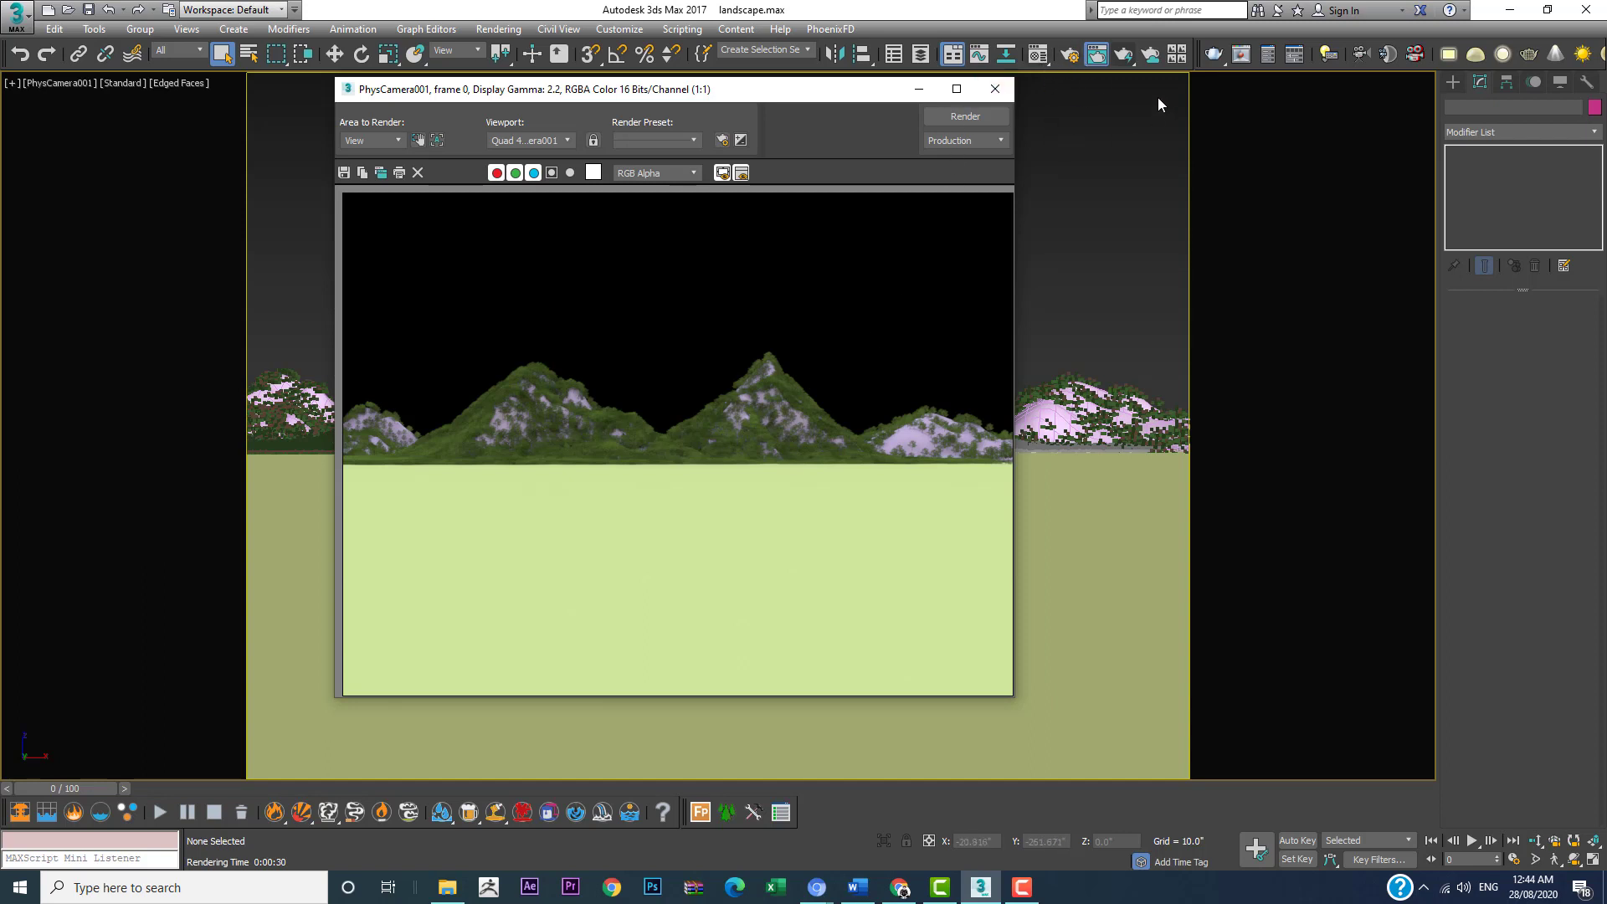
Step: Open the Material Editor and change the first sample slot's material type to VRayMtl
key(m)
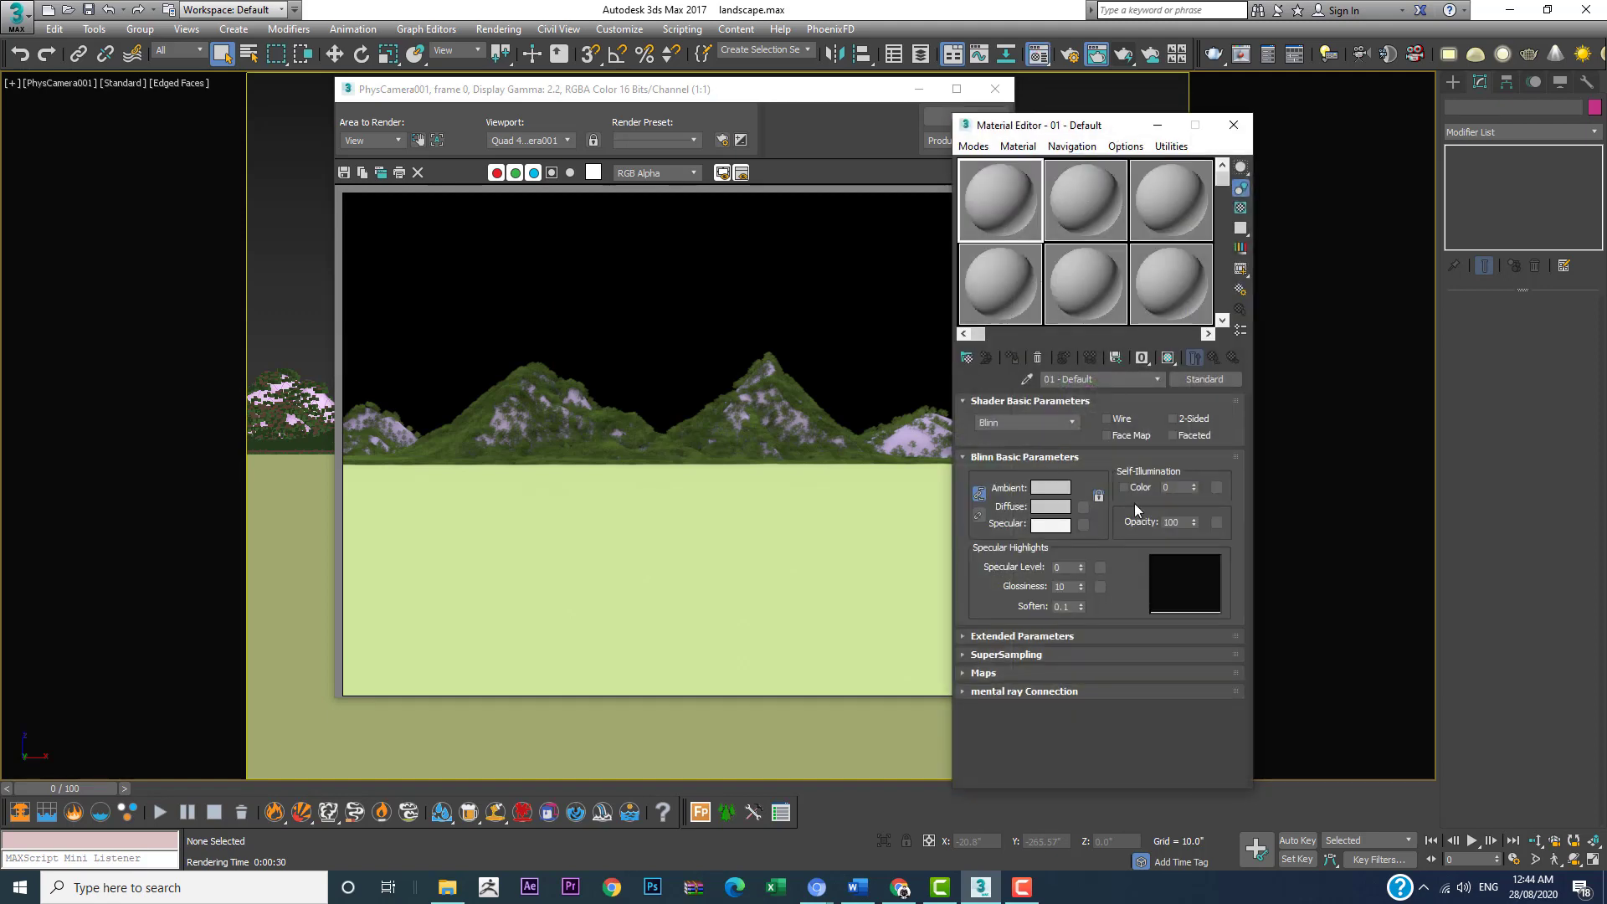
click(1209, 382)
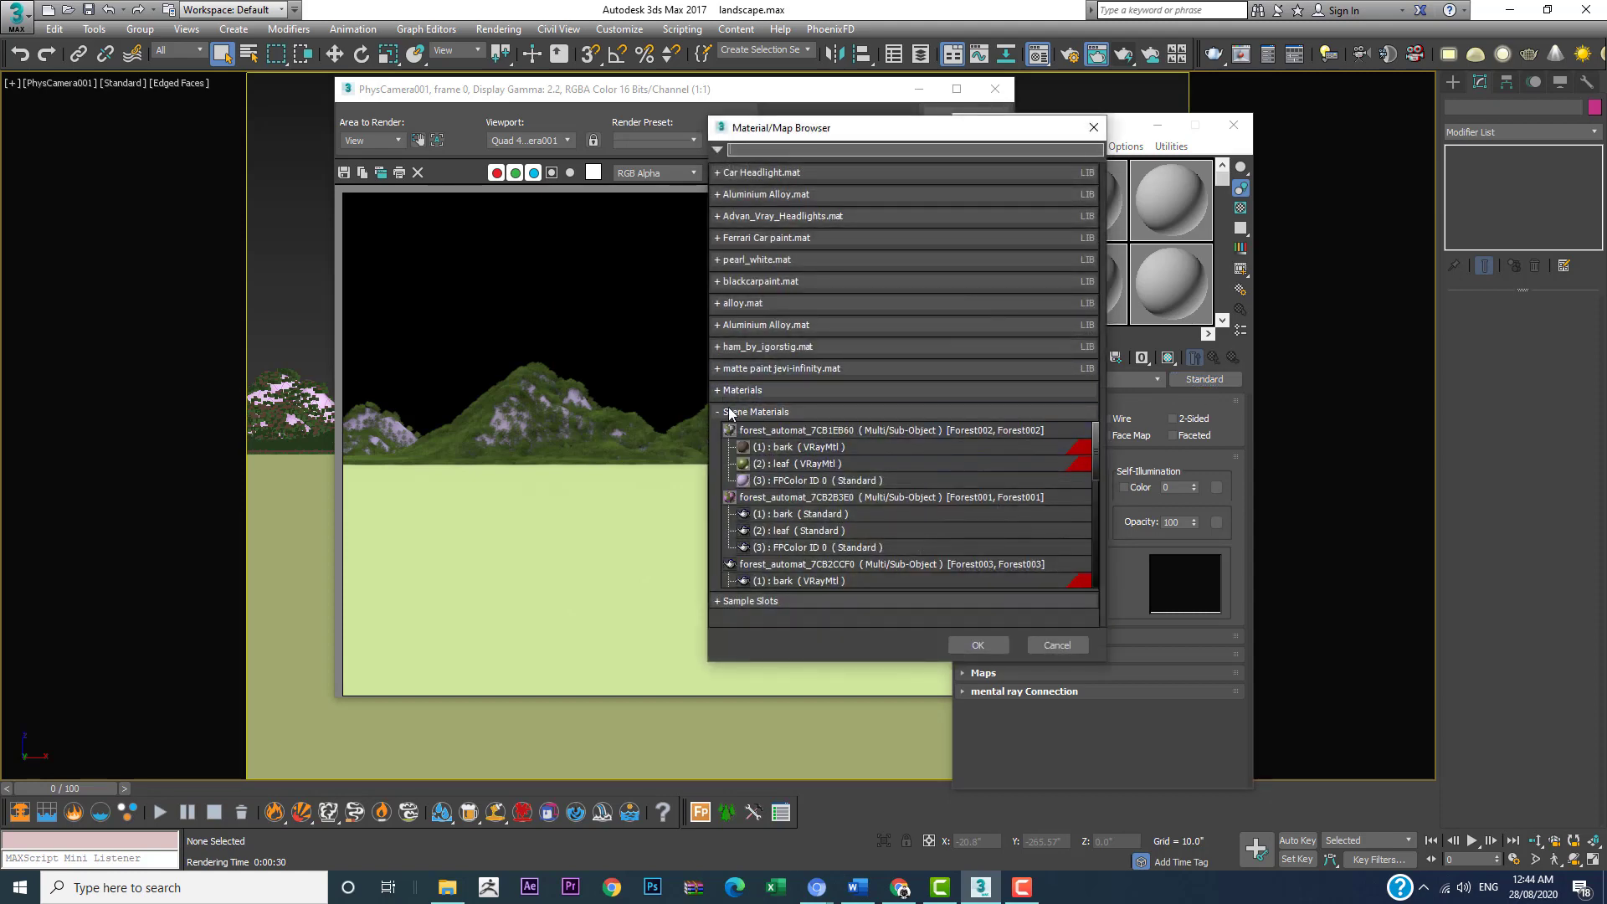
click(736, 414)
click(755, 393)
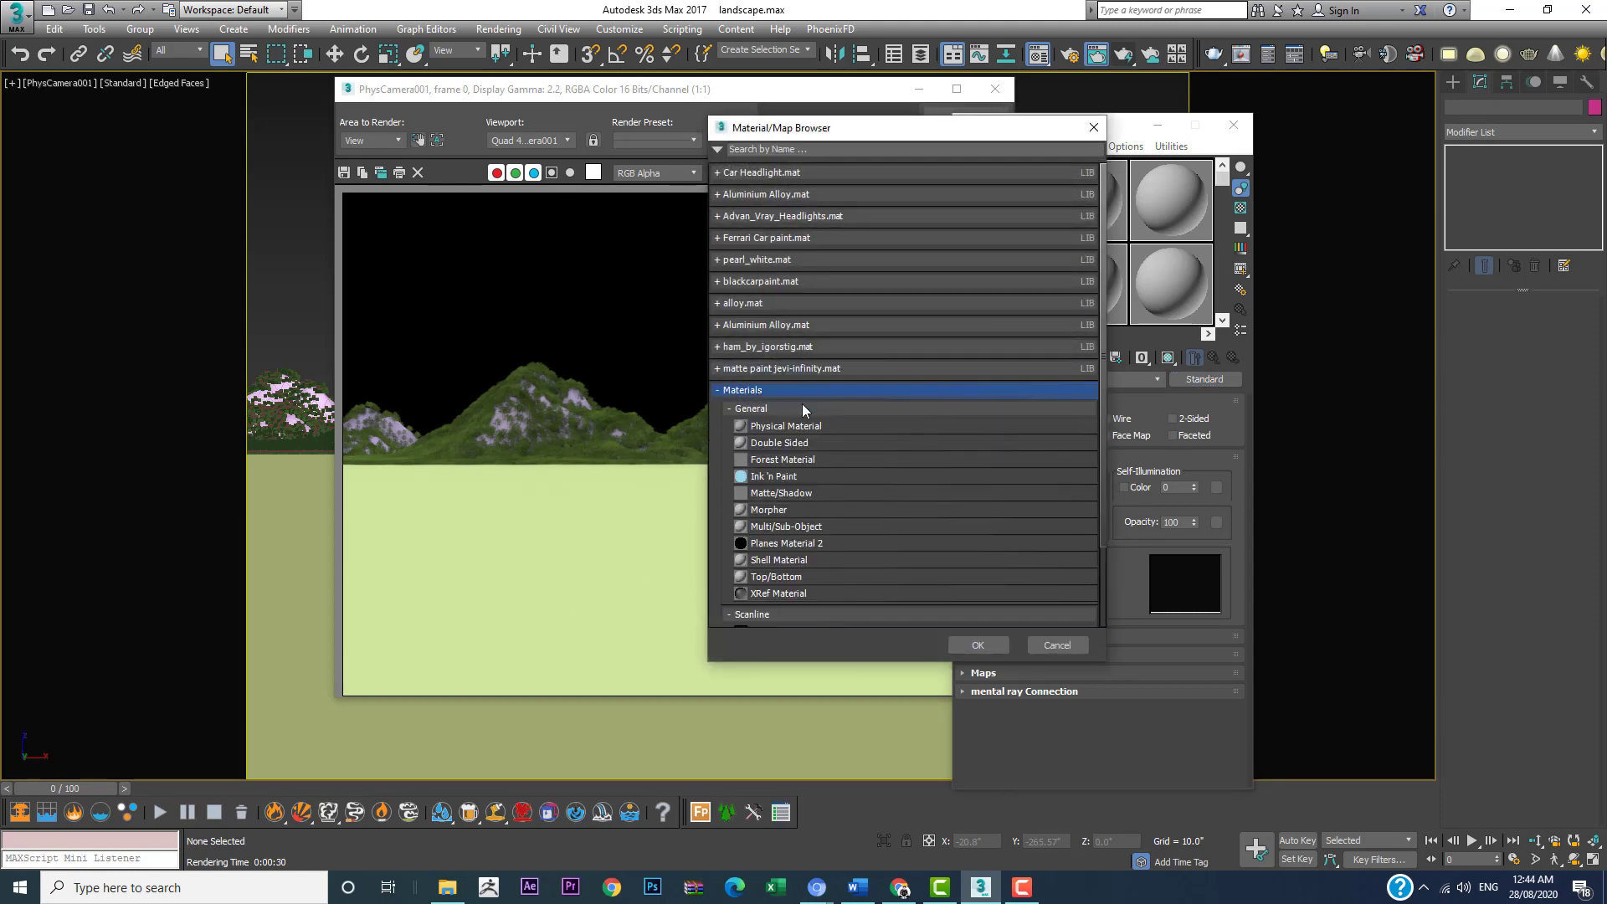
scroll(786, 554, down, 1)
scroll(745, 580, down, 1)
click(757, 576)
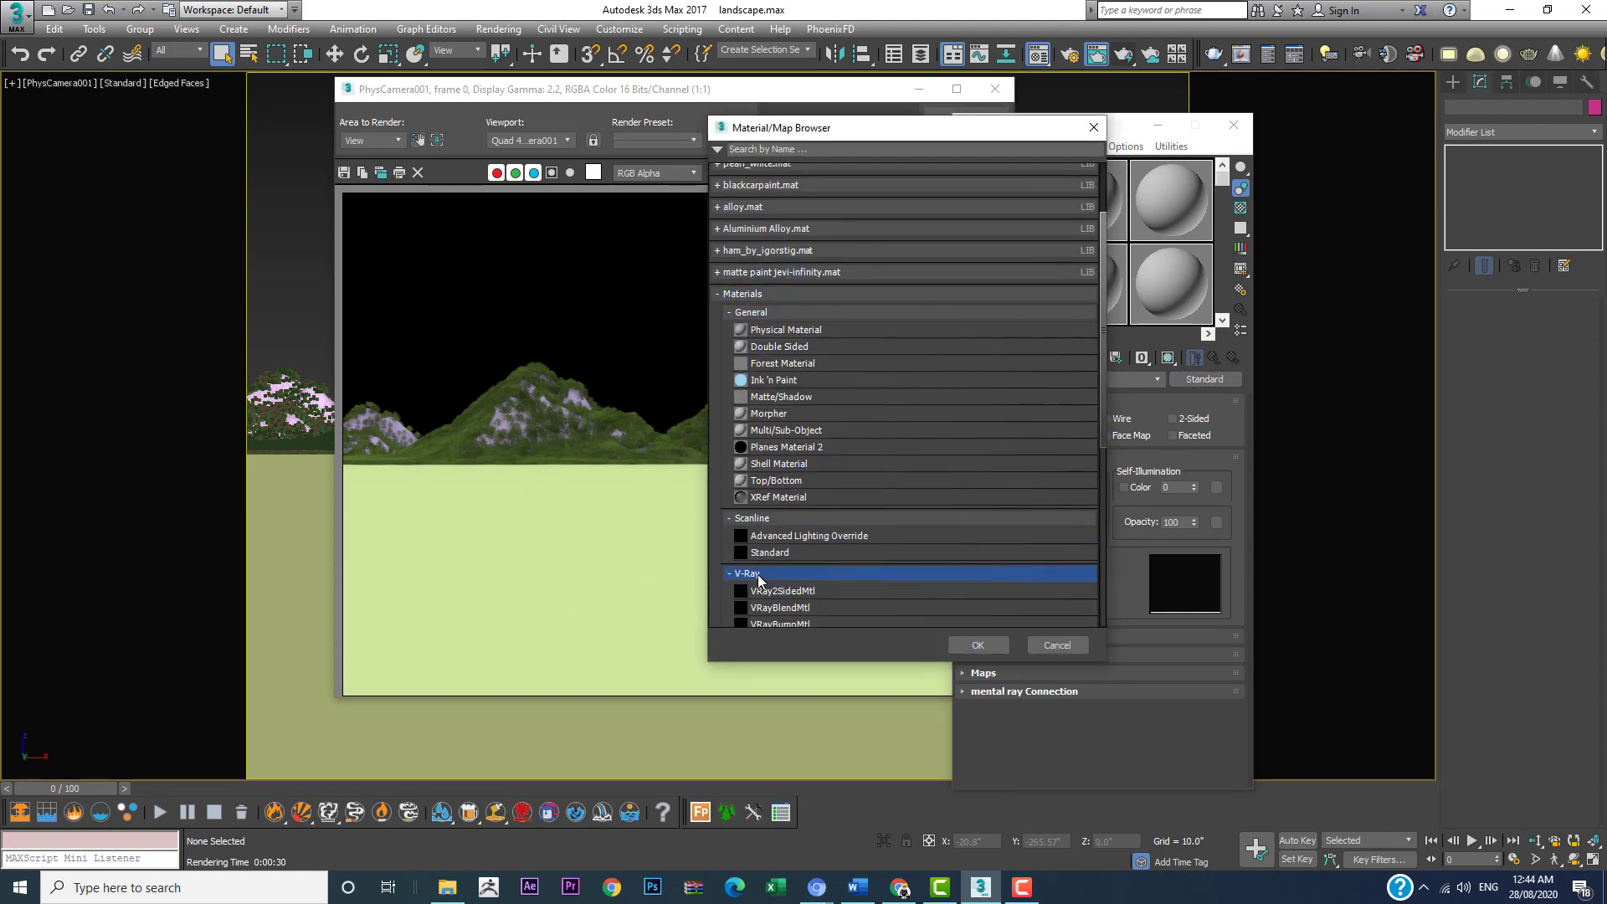
scroll(777, 553, down, 3)
scroll(779, 549, down, 3)
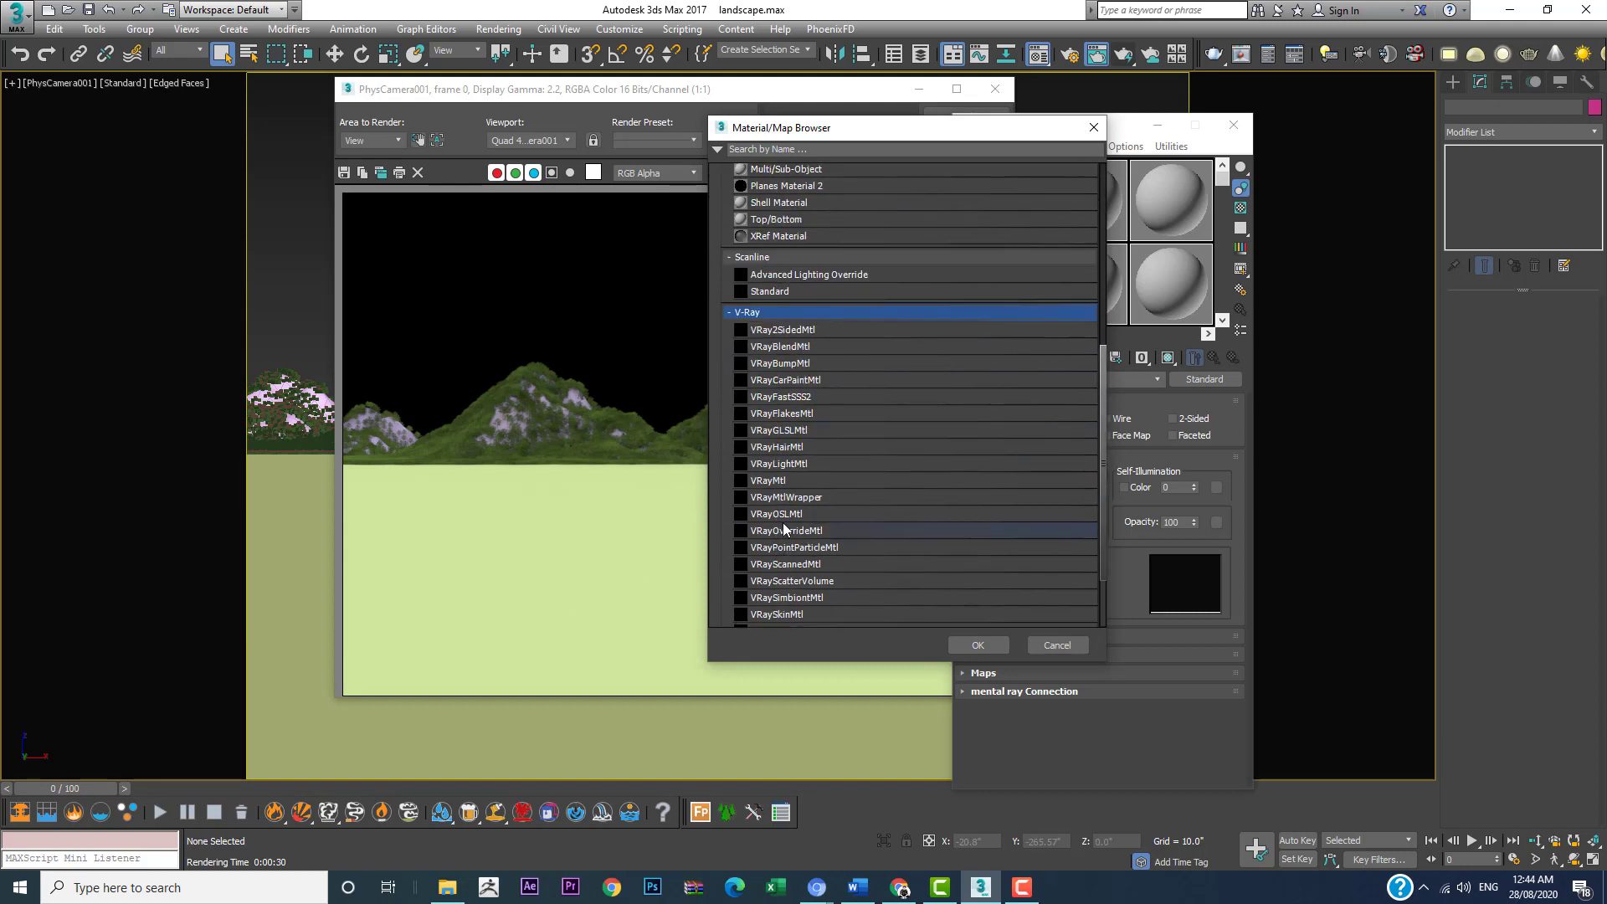
double_click(794, 479)
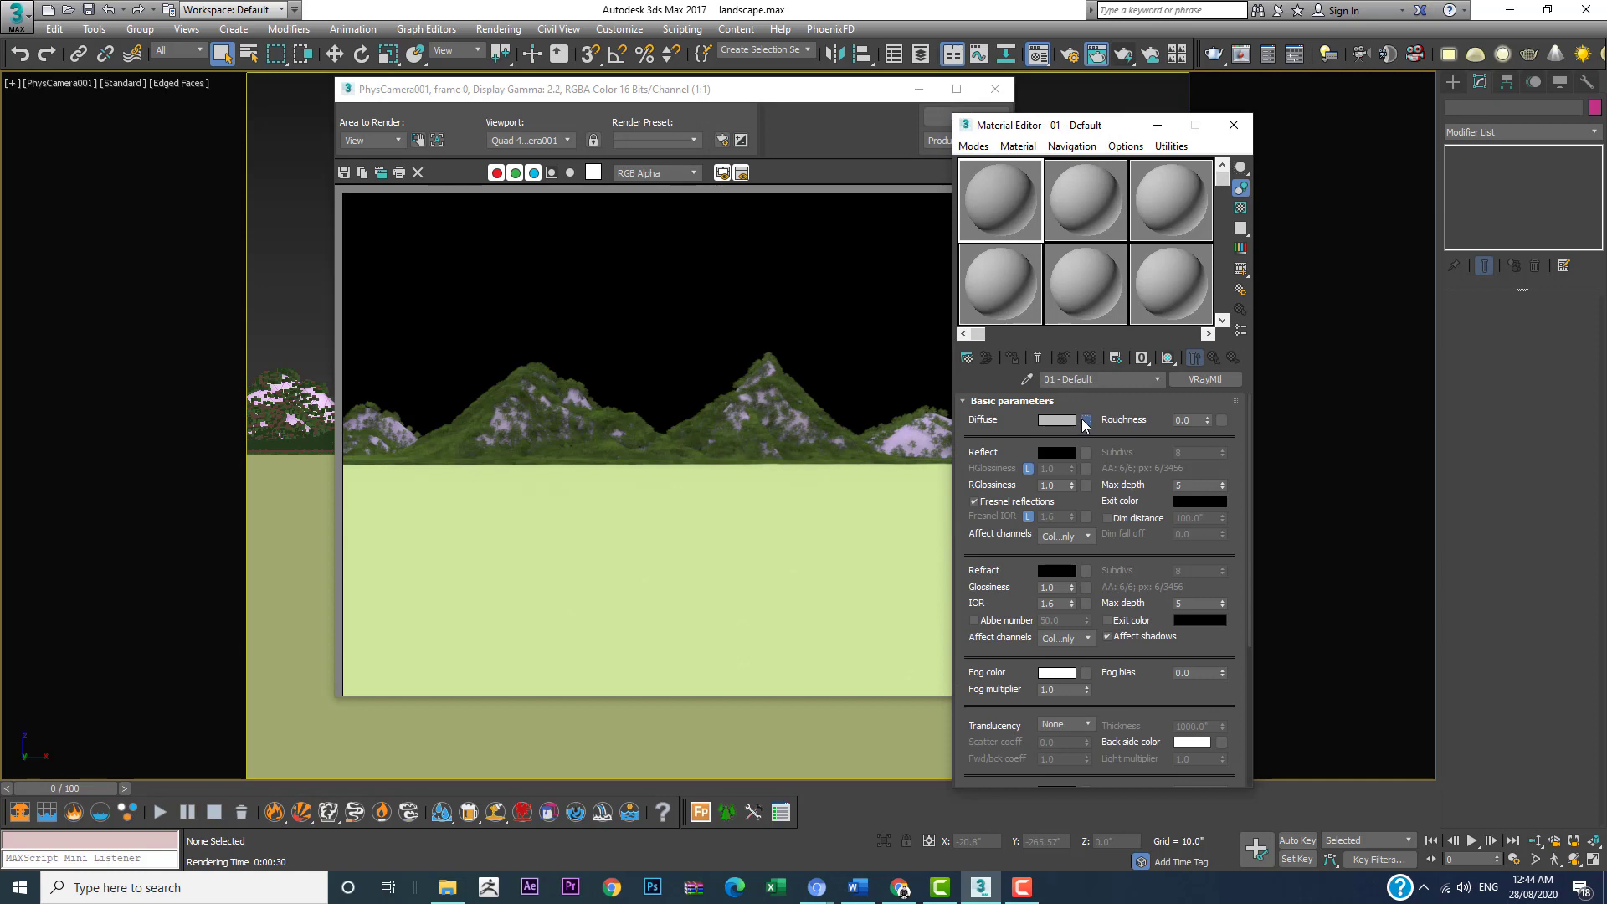
Step: Add a Bitmap map to the VRayMtl's Diffuse channel
click(1081, 419)
click(759, 410)
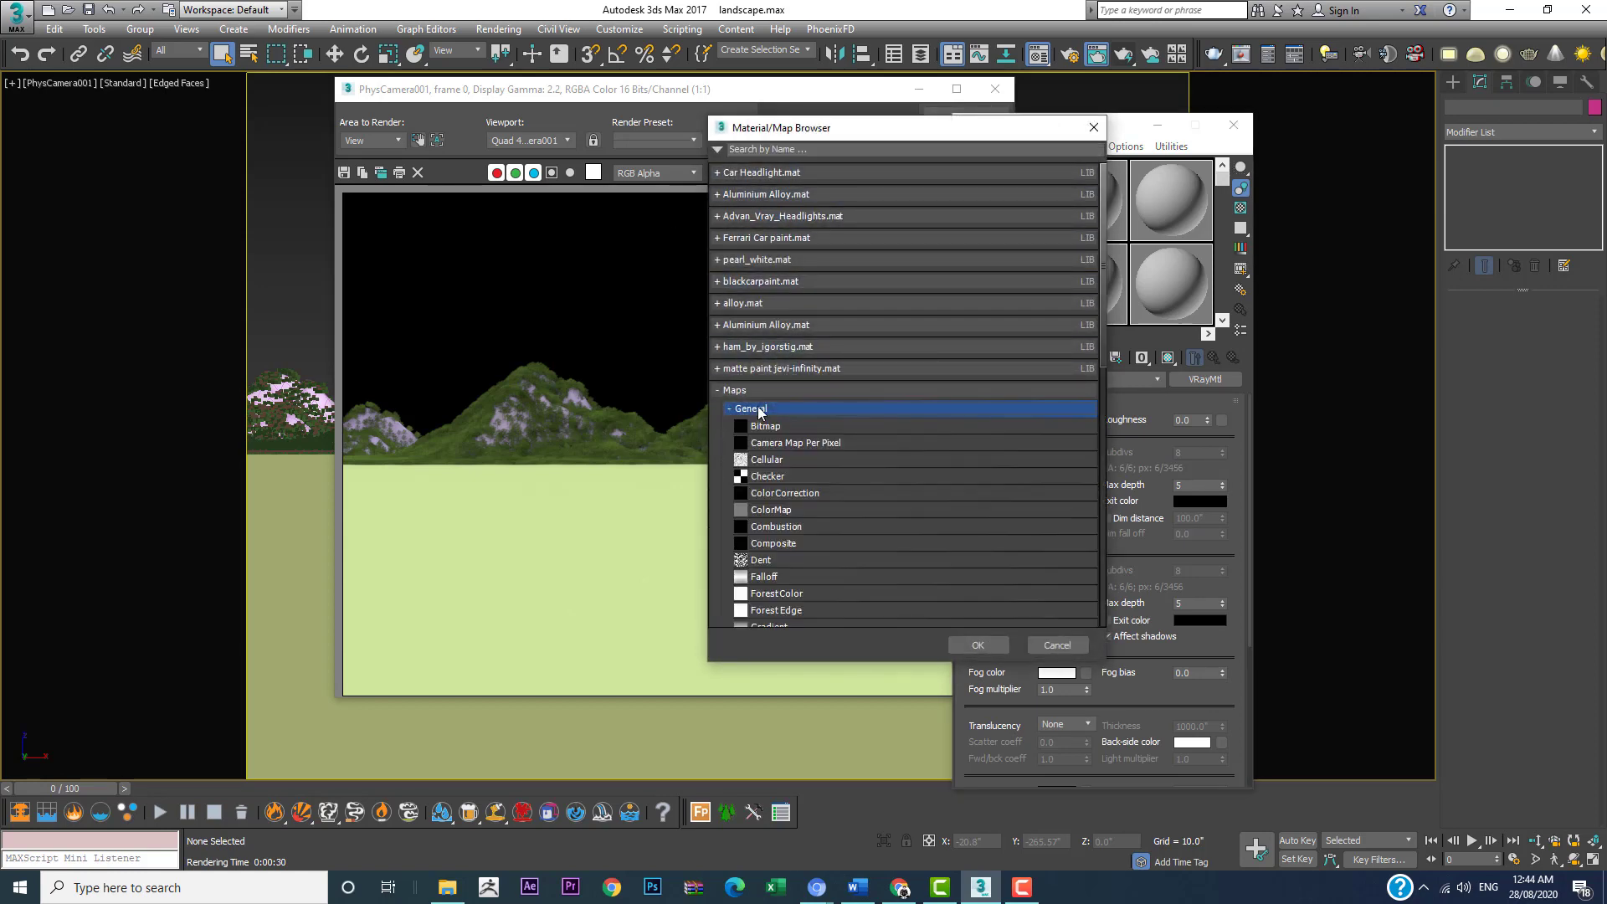
click(755, 429)
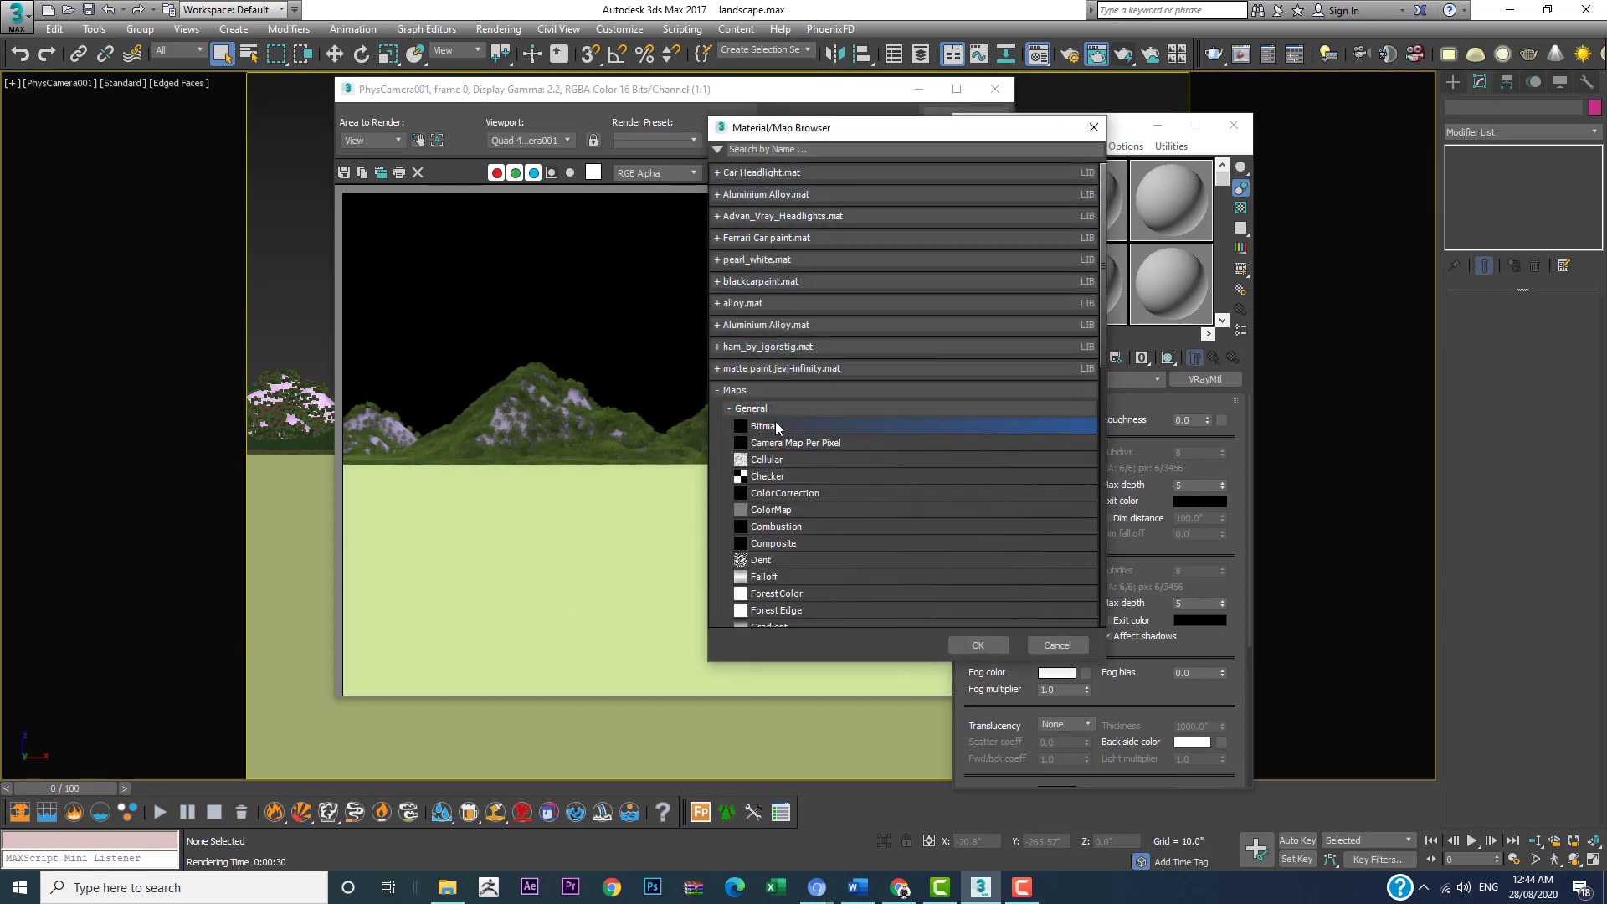
click(976, 645)
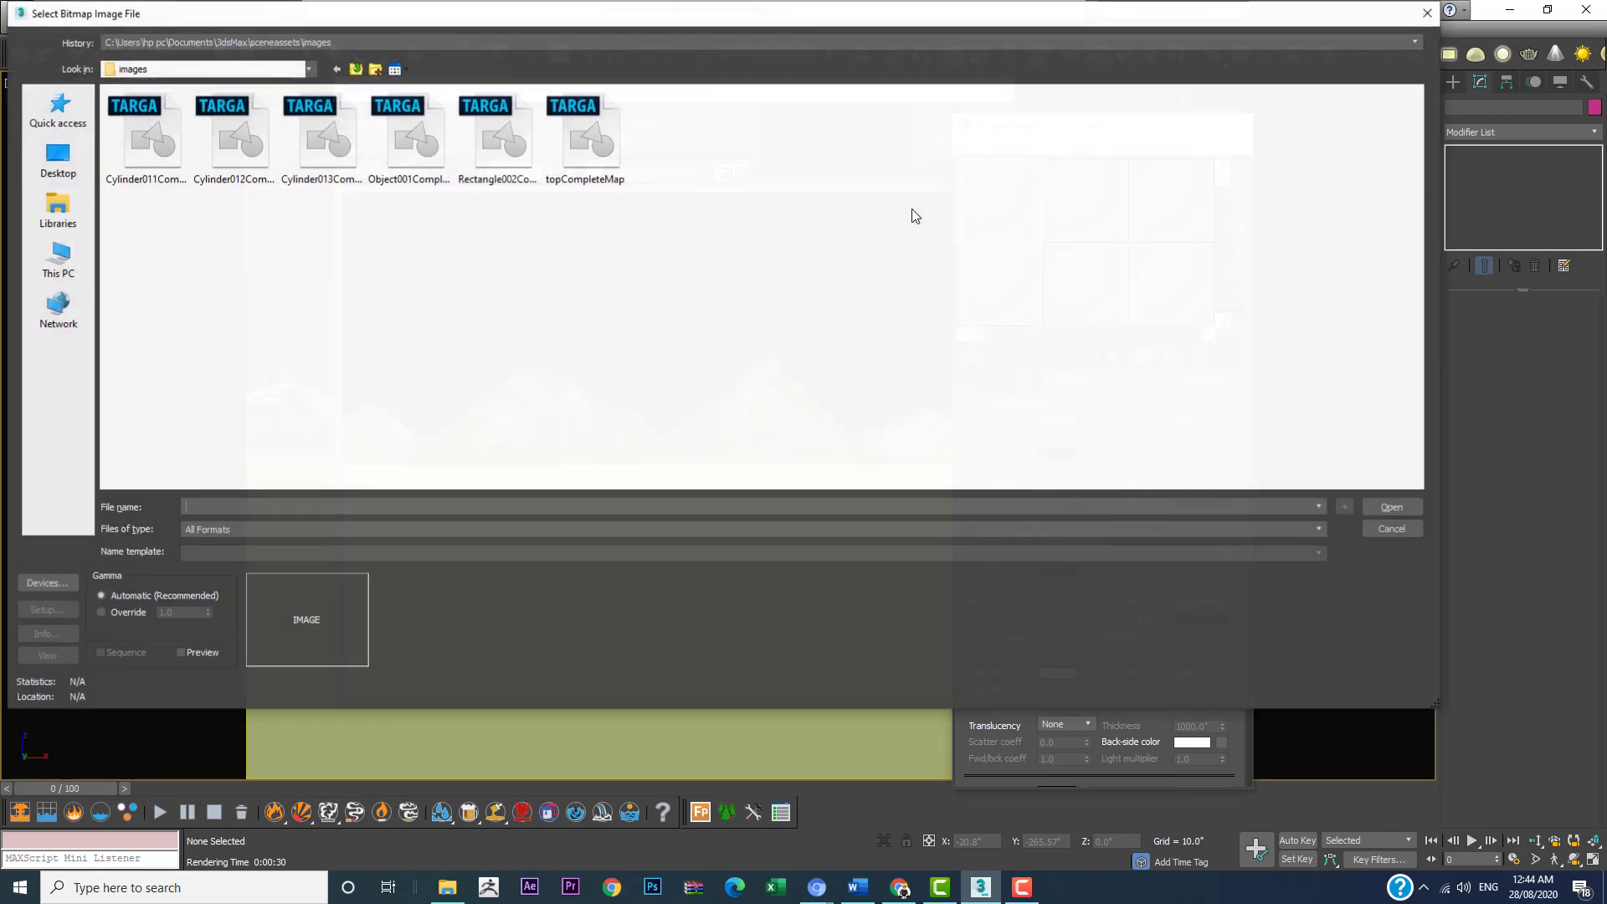
Step: Load rocky-mountain-texture-seamless from the textures folder as the diffuse bitmap
click(364, 42)
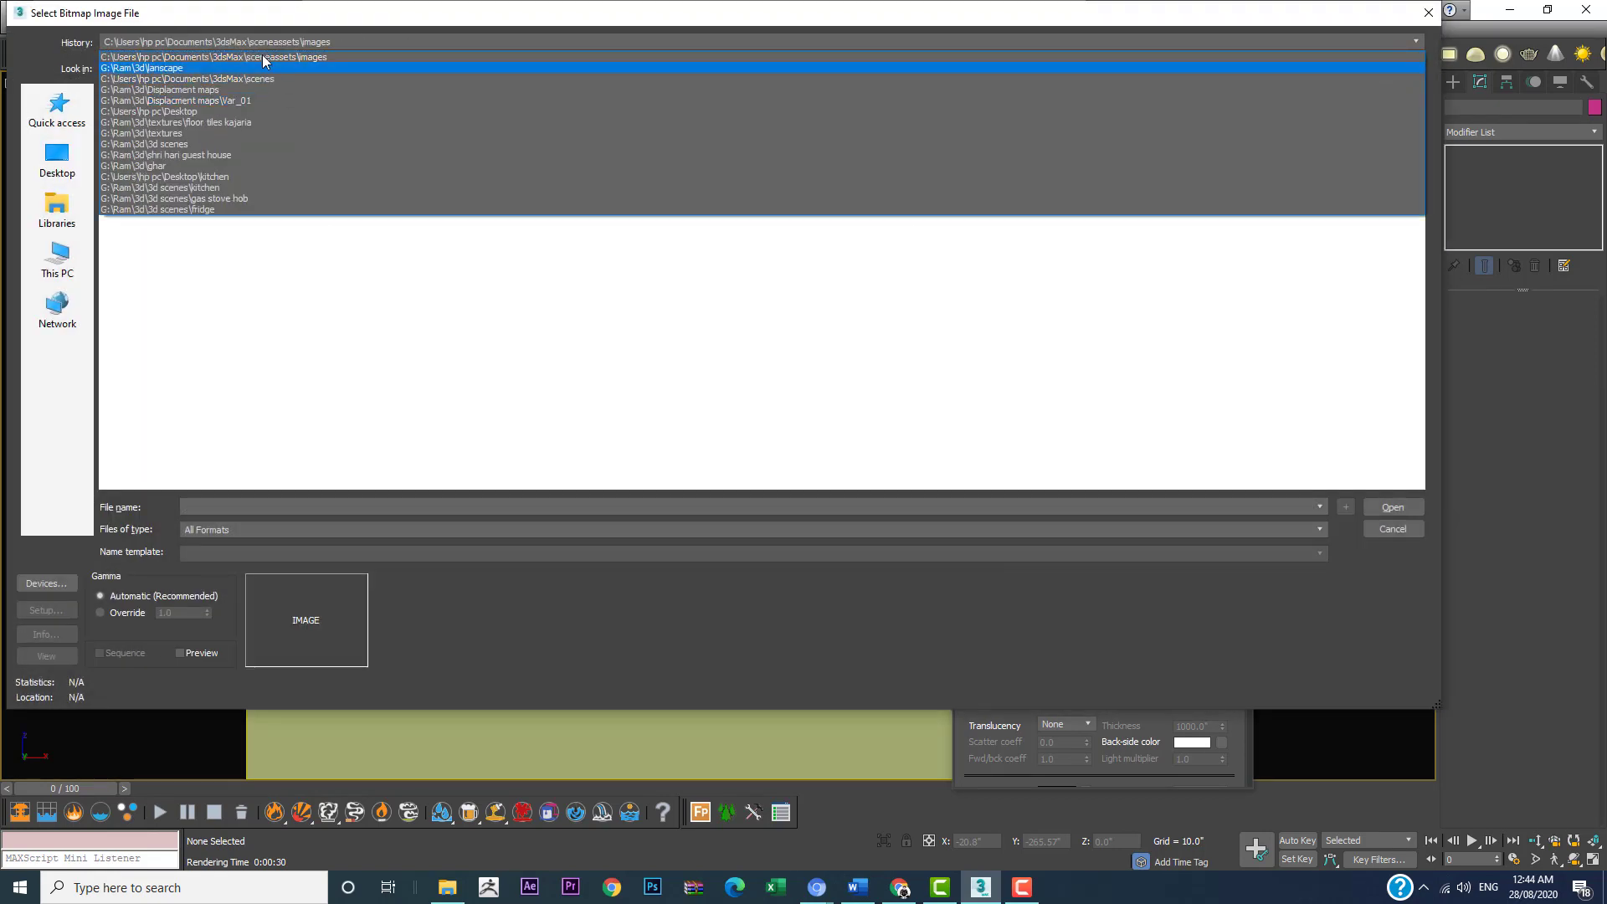
click(231, 133)
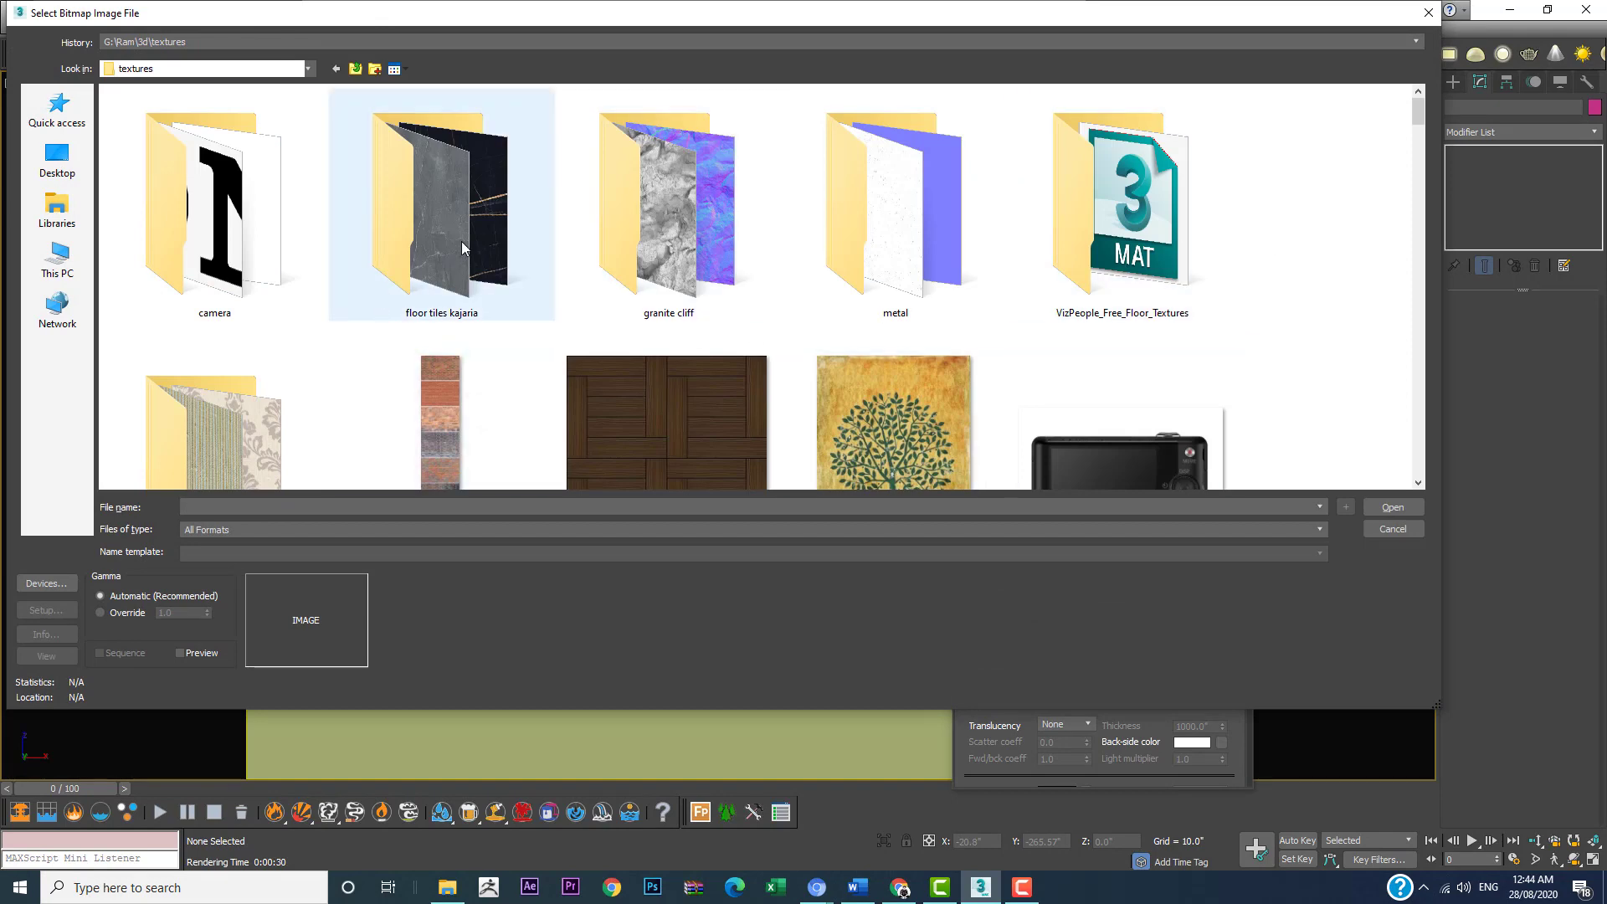
scroll(832, 268, down, 5)
scroll(832, 267, down, 10)
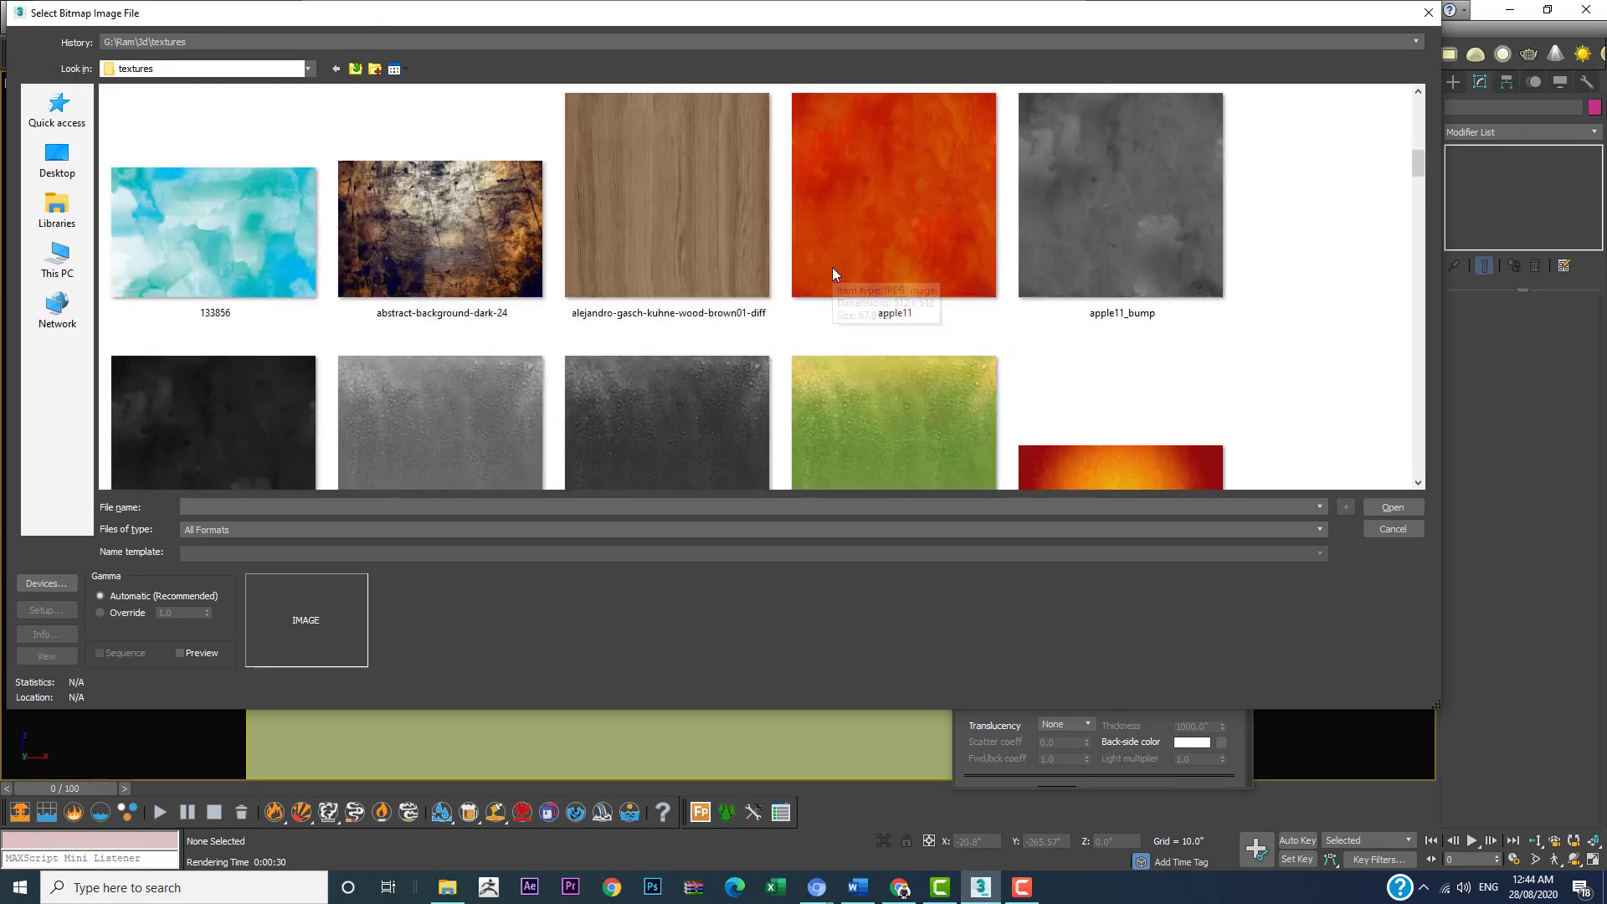
scroll(829, 272, down, 15)
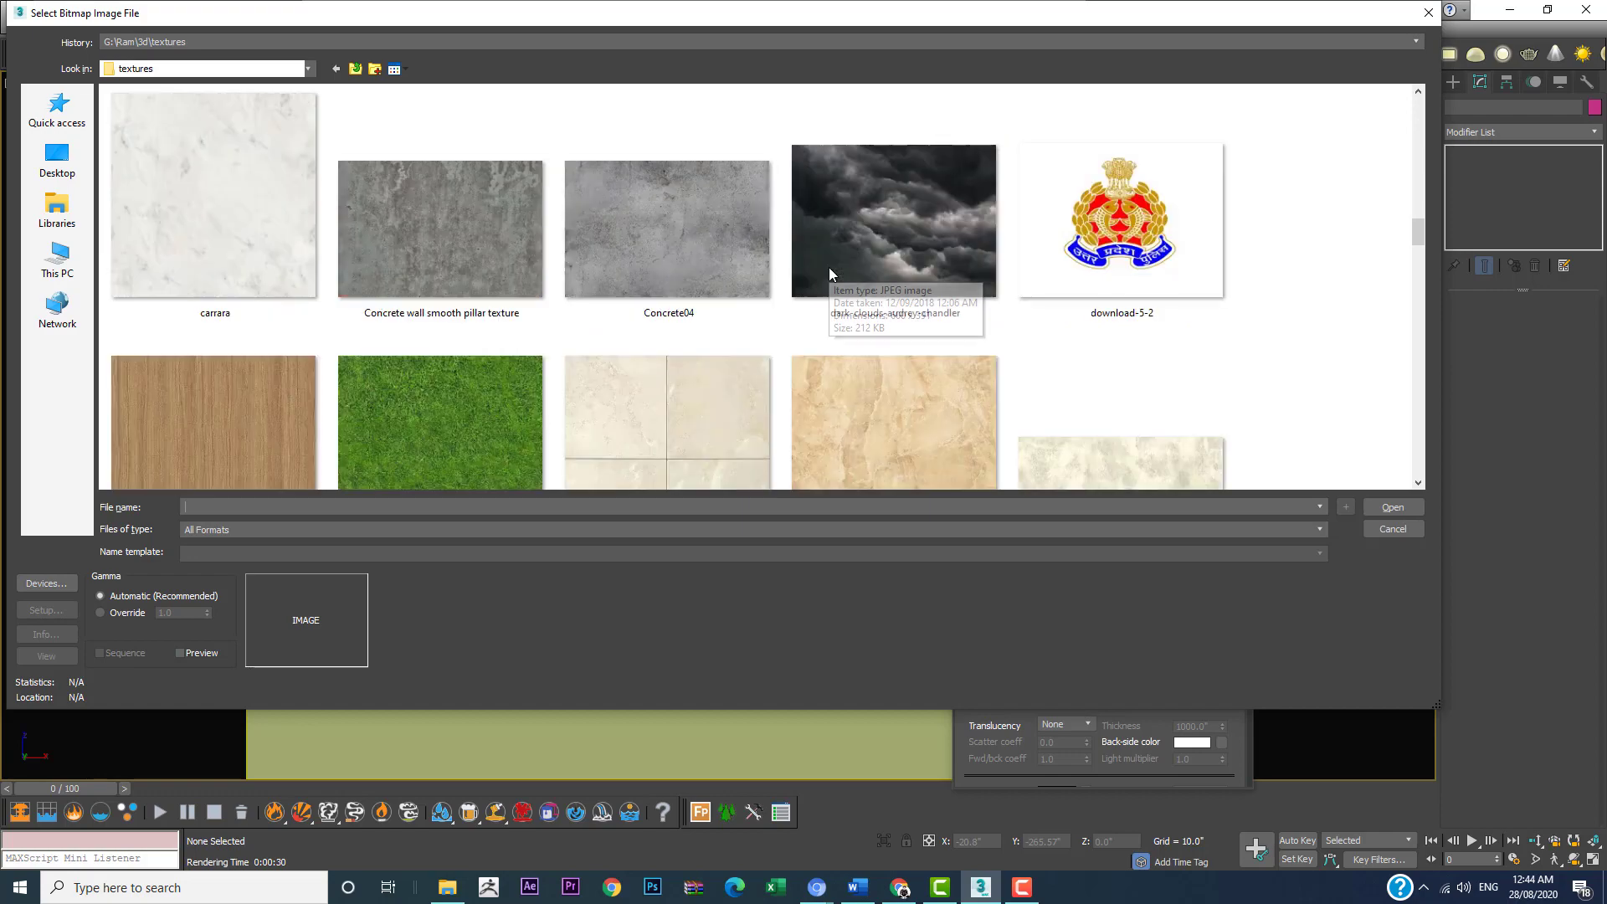
scroll(828, 268, down, 10)
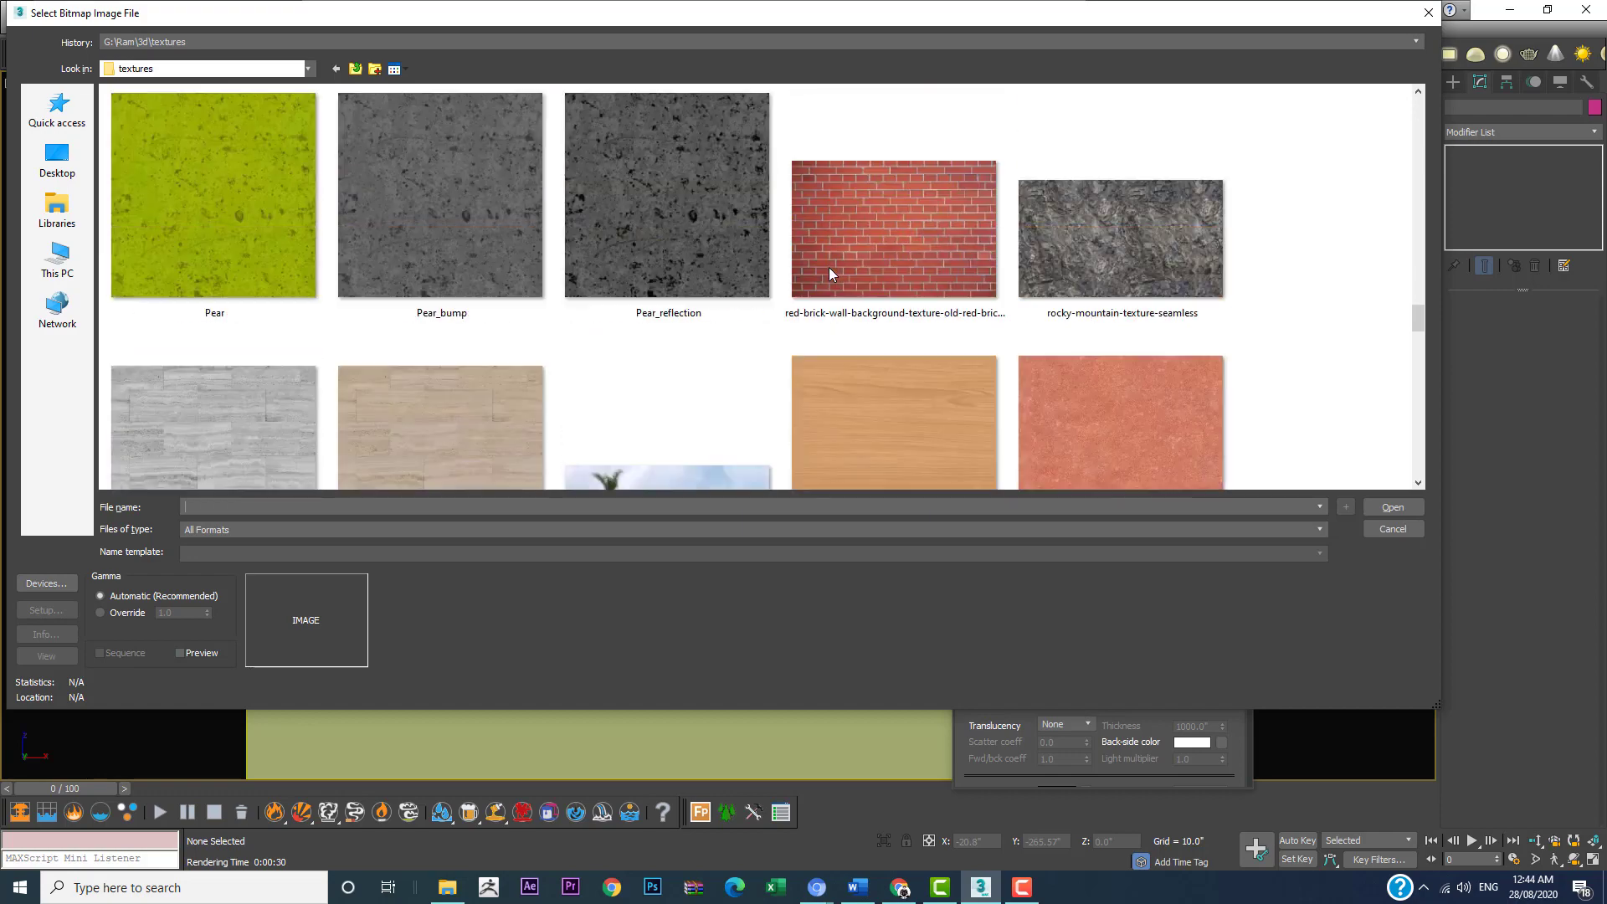
scroll(829, 268, up, 7)
scroll(957, 306, down, 3)
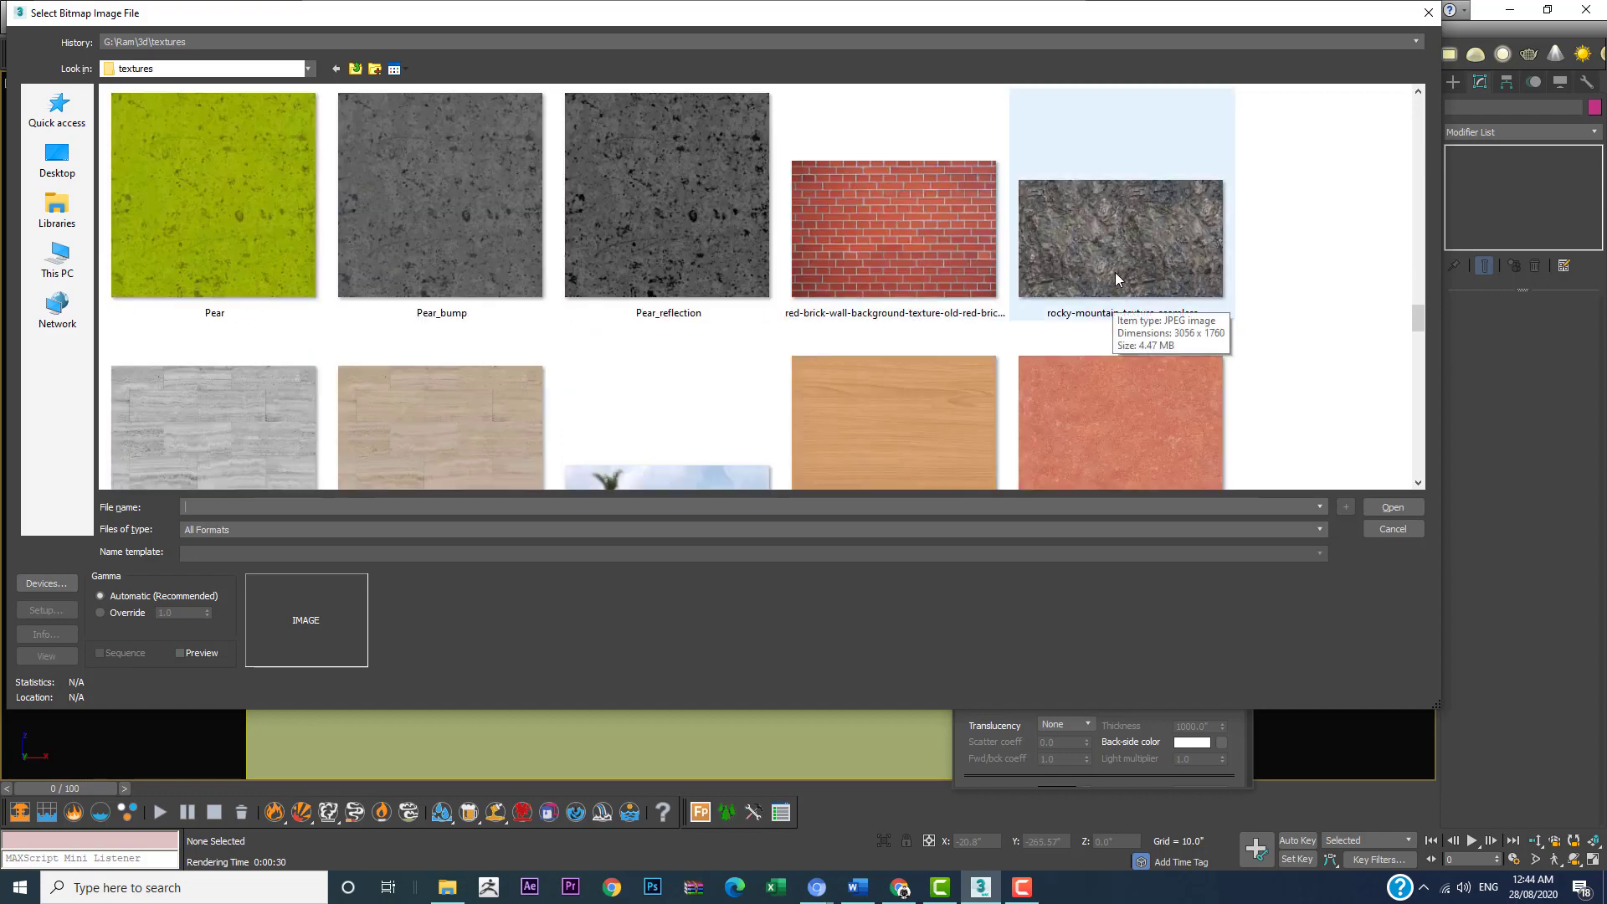
click(1071, 253)
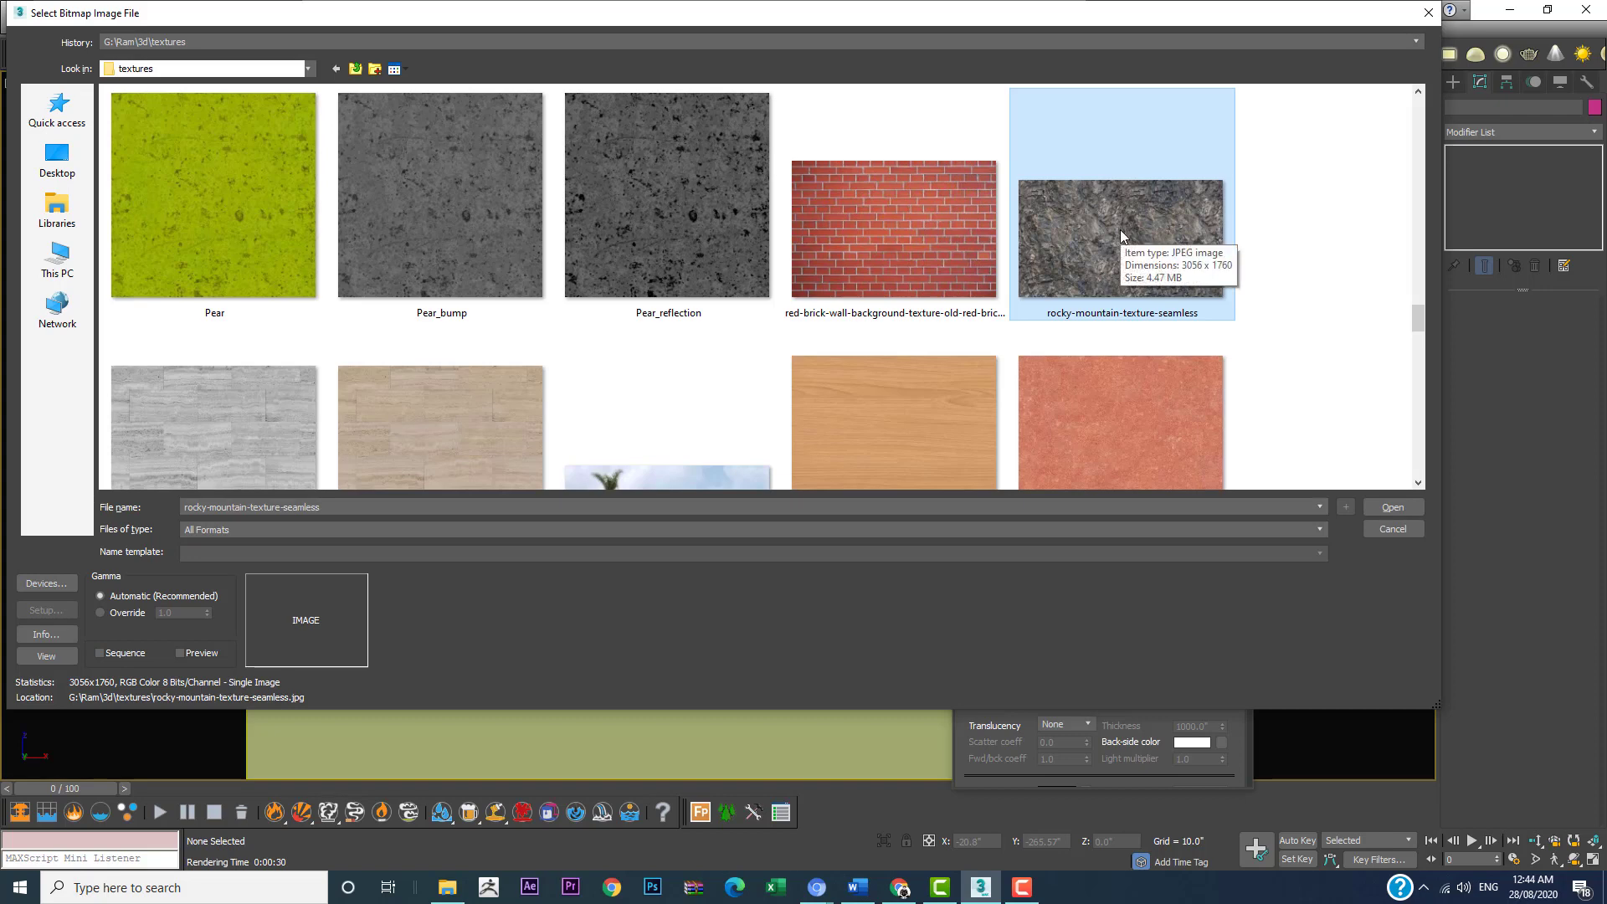
click(1376, 507)
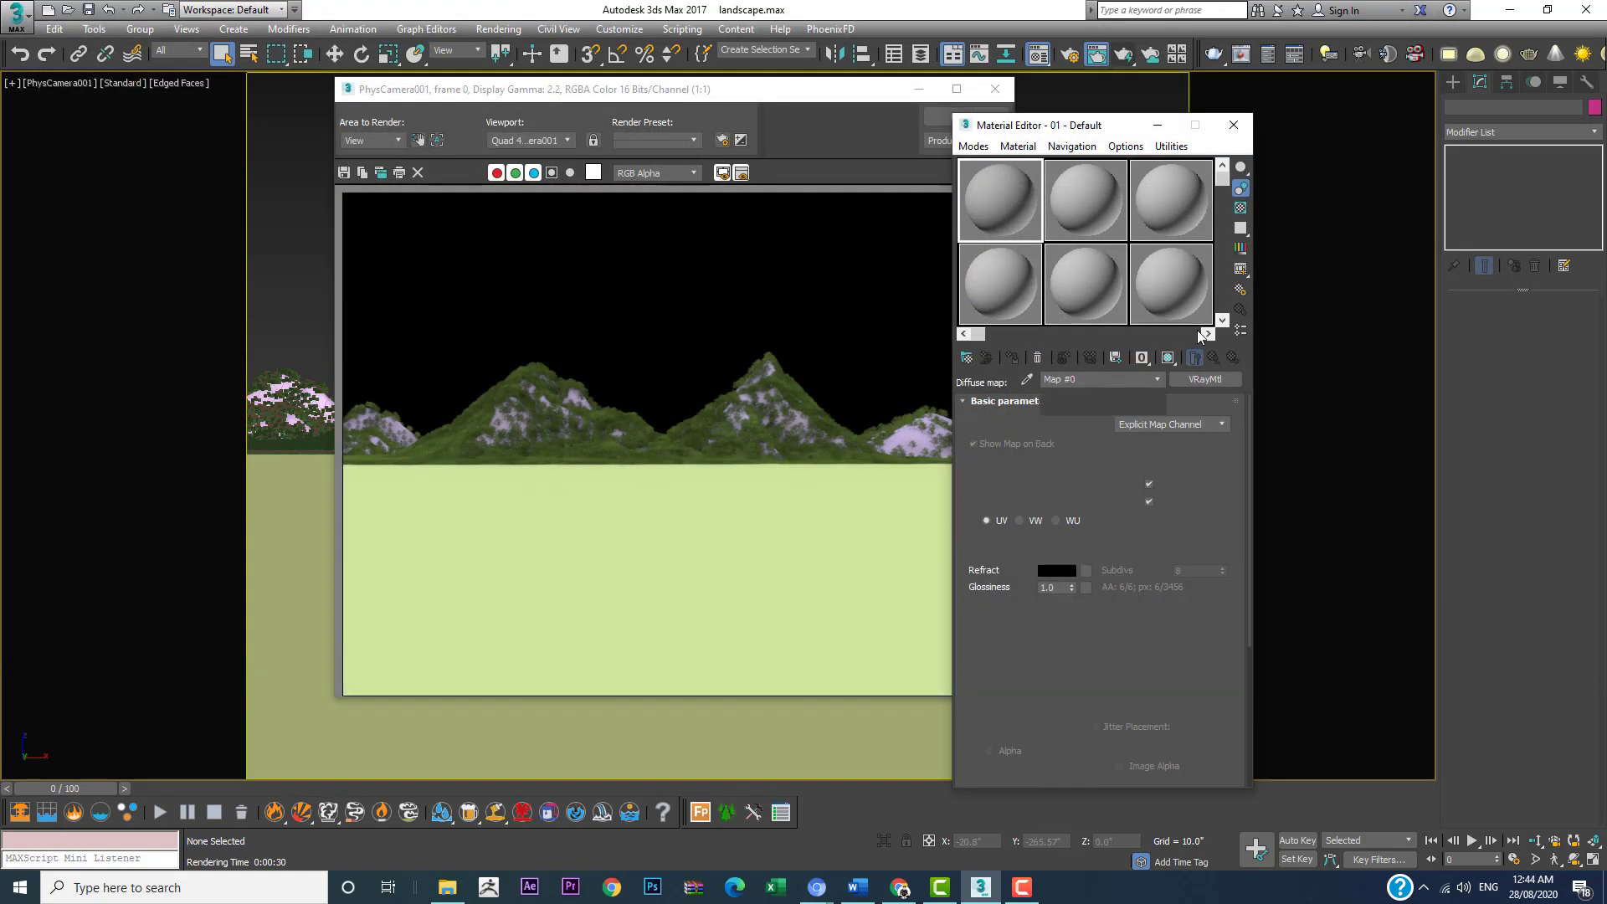
Step: Close the rendered frame and assign the rocky material to the two large mountain planes, Plane001 and Plane002
drag(857, 92, 349, 148)
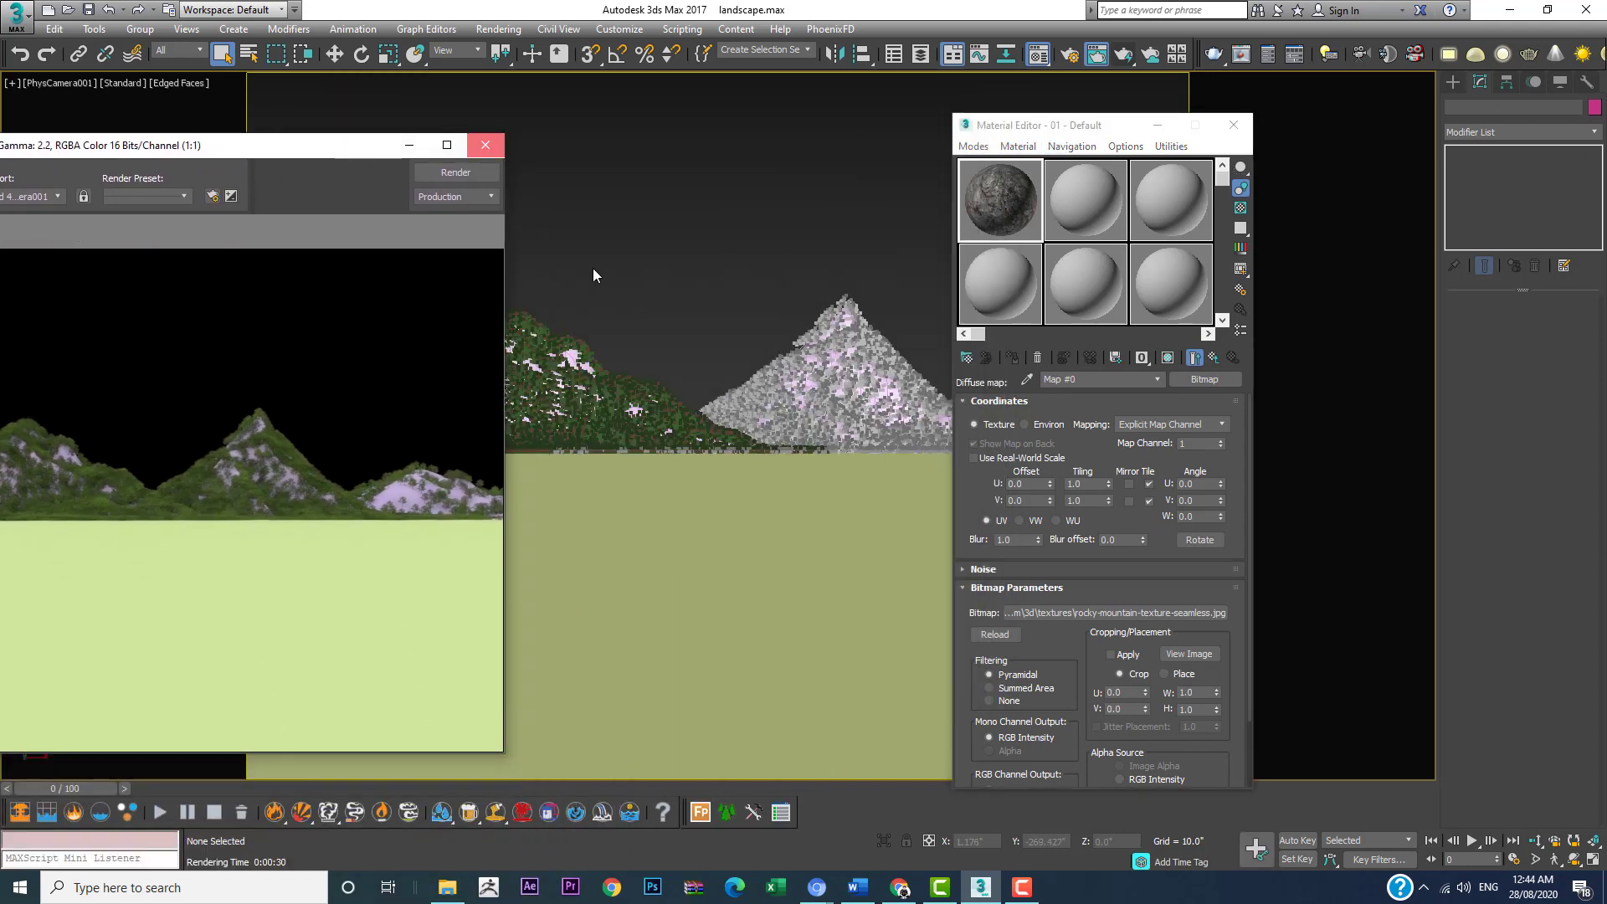
click(494, 146)
click(570, 355)
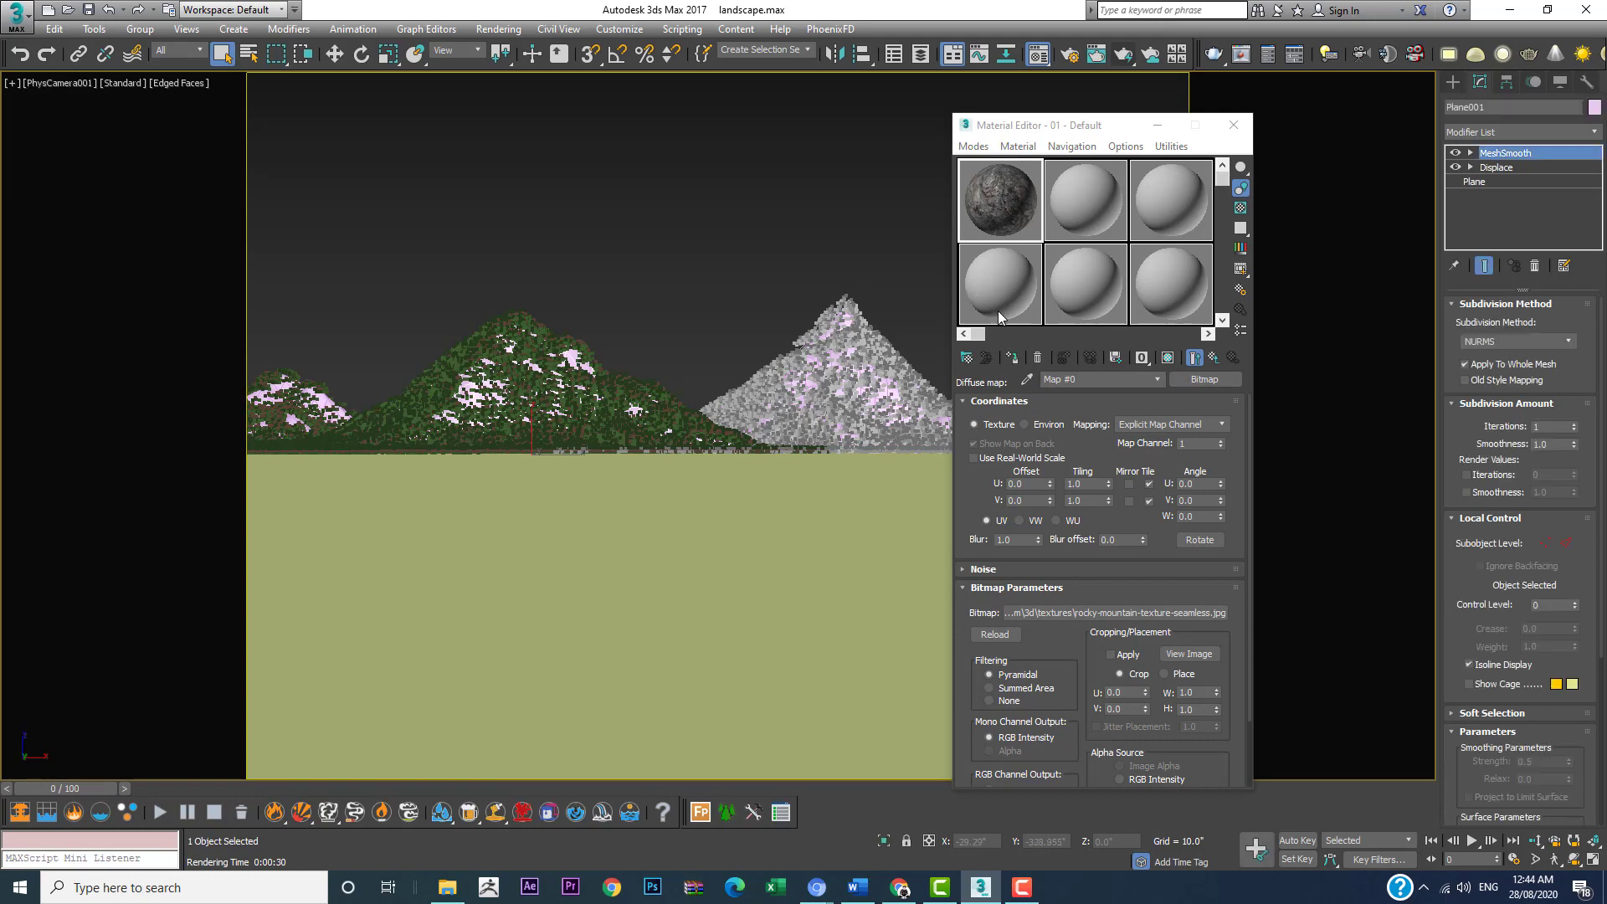
click(1009, 361)
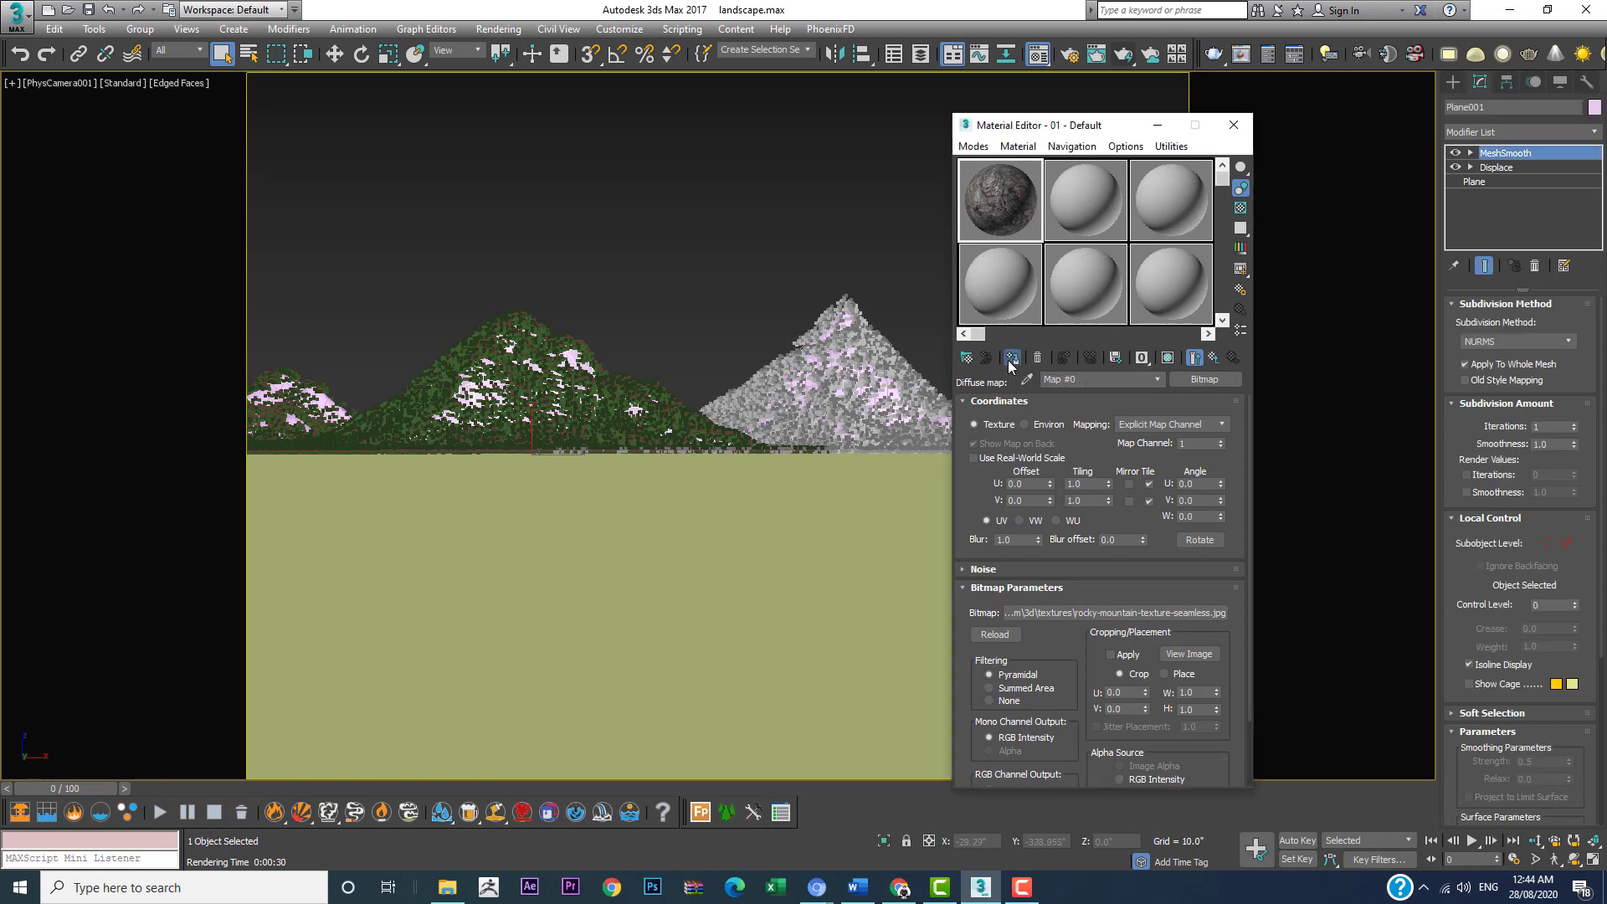
click(850, 325)
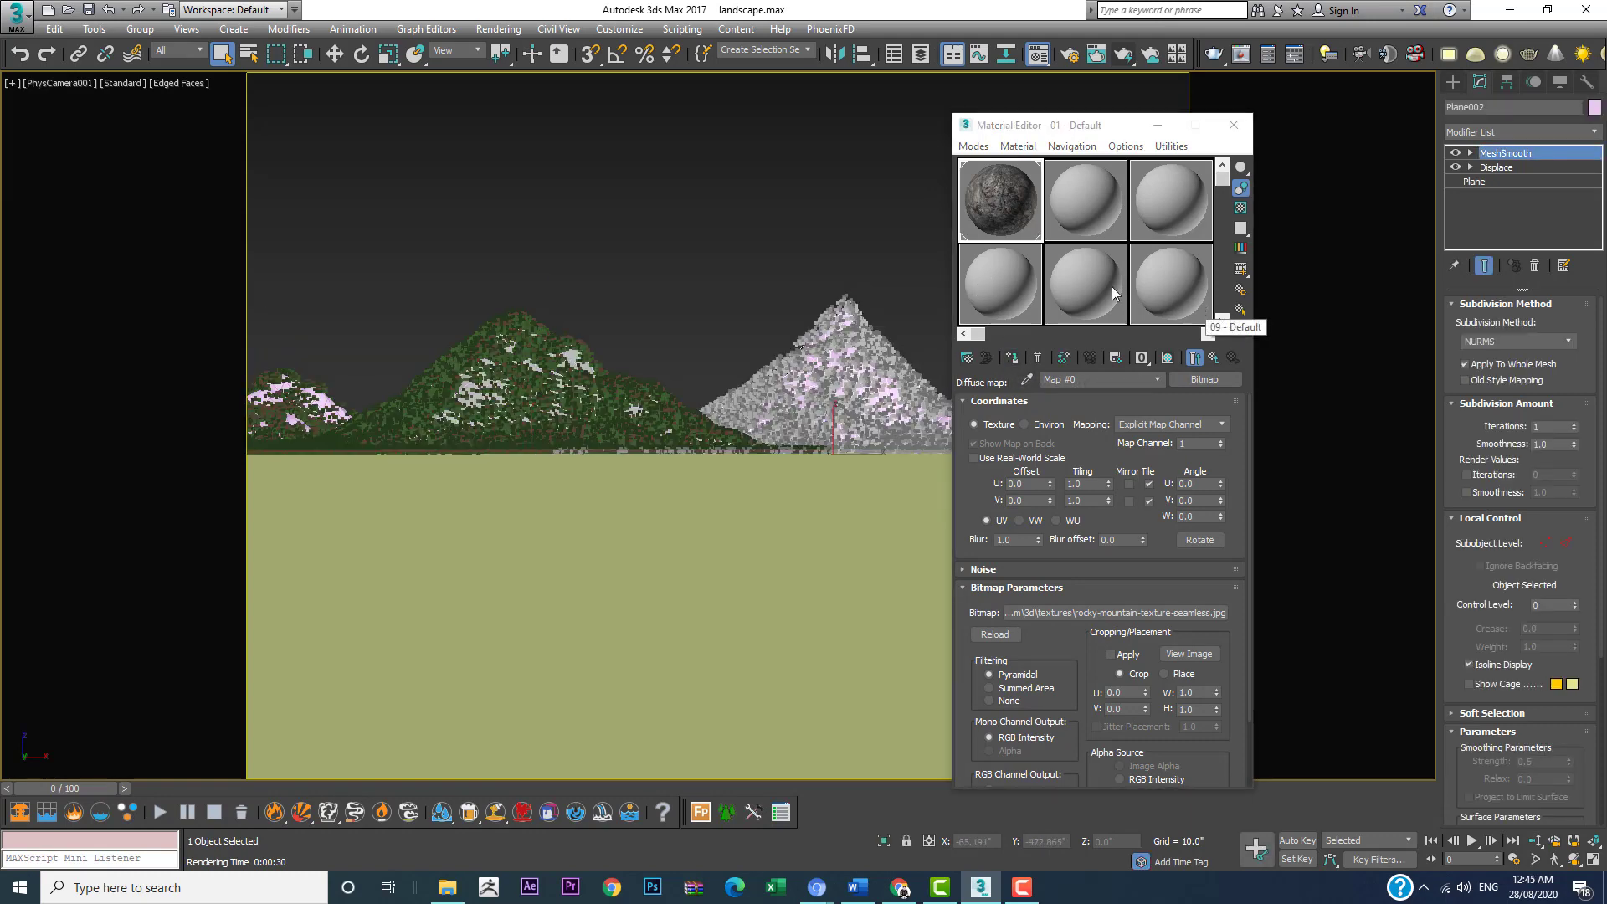
click(1012, 358)
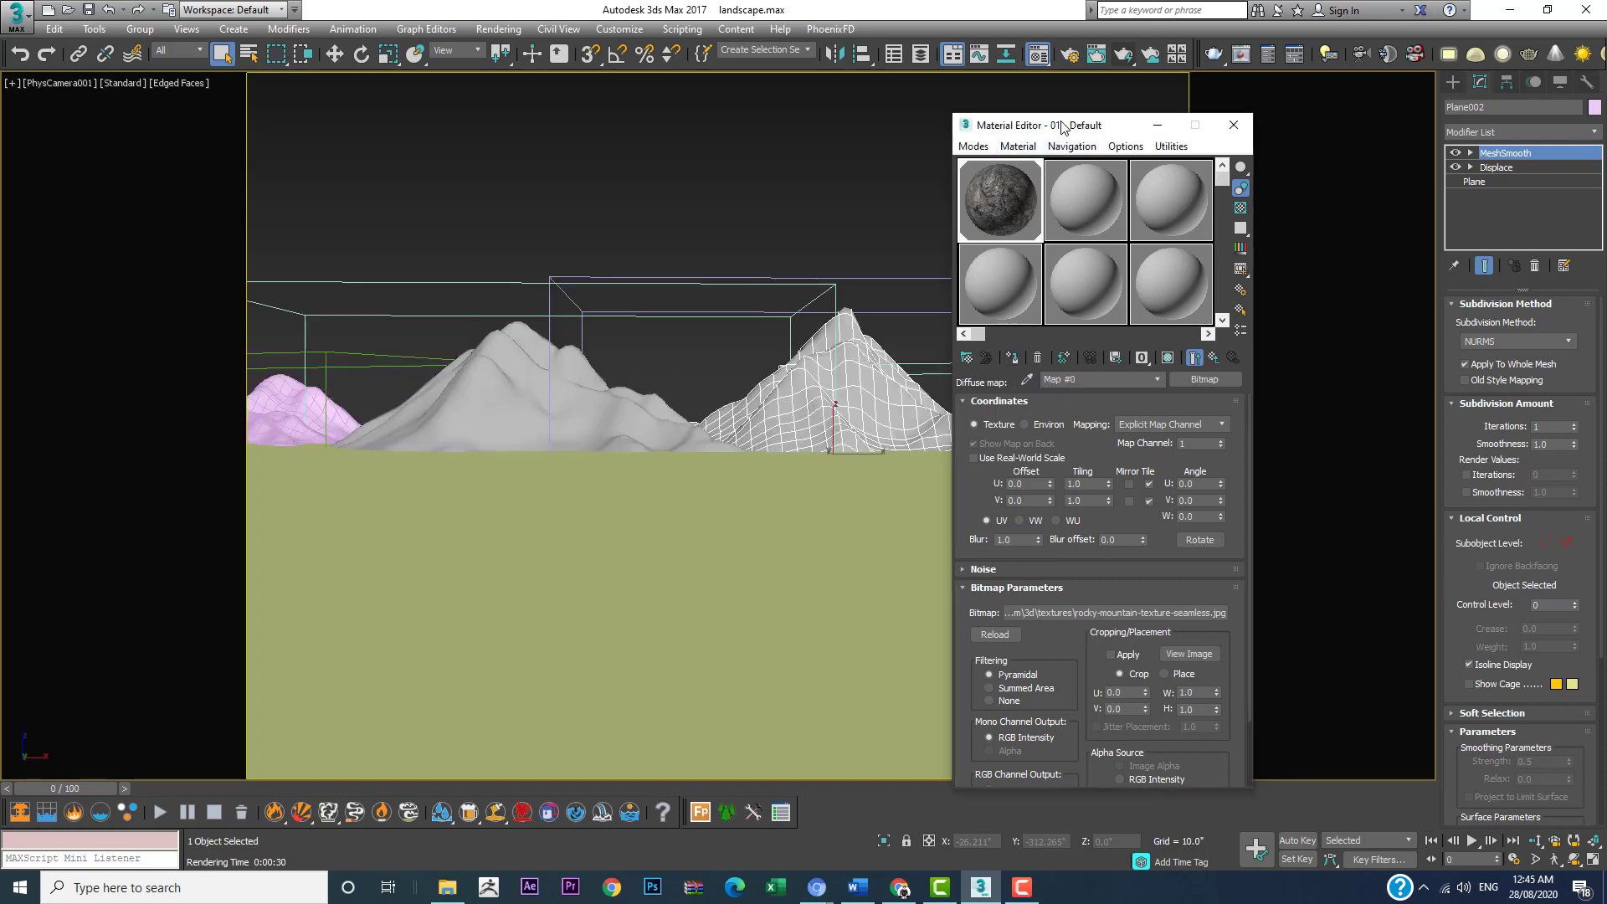
Step: Assign the rocky material to the two smaller outer mountains, Plane004 and Plane003
drag(1091, 128, 1290, 152)
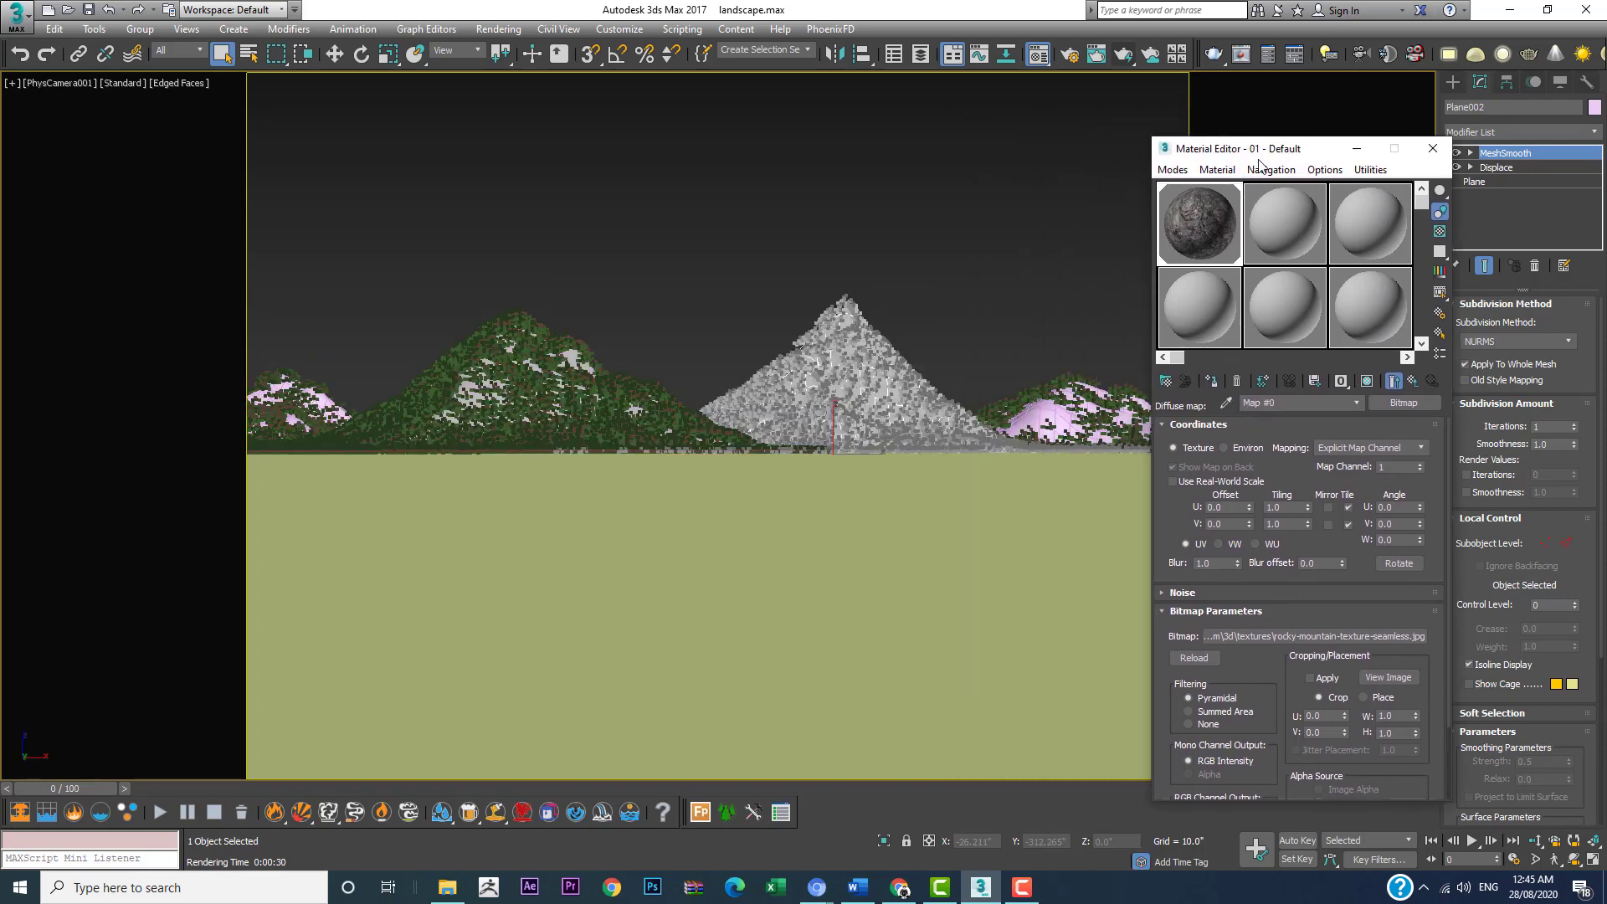
click(1034, 410)
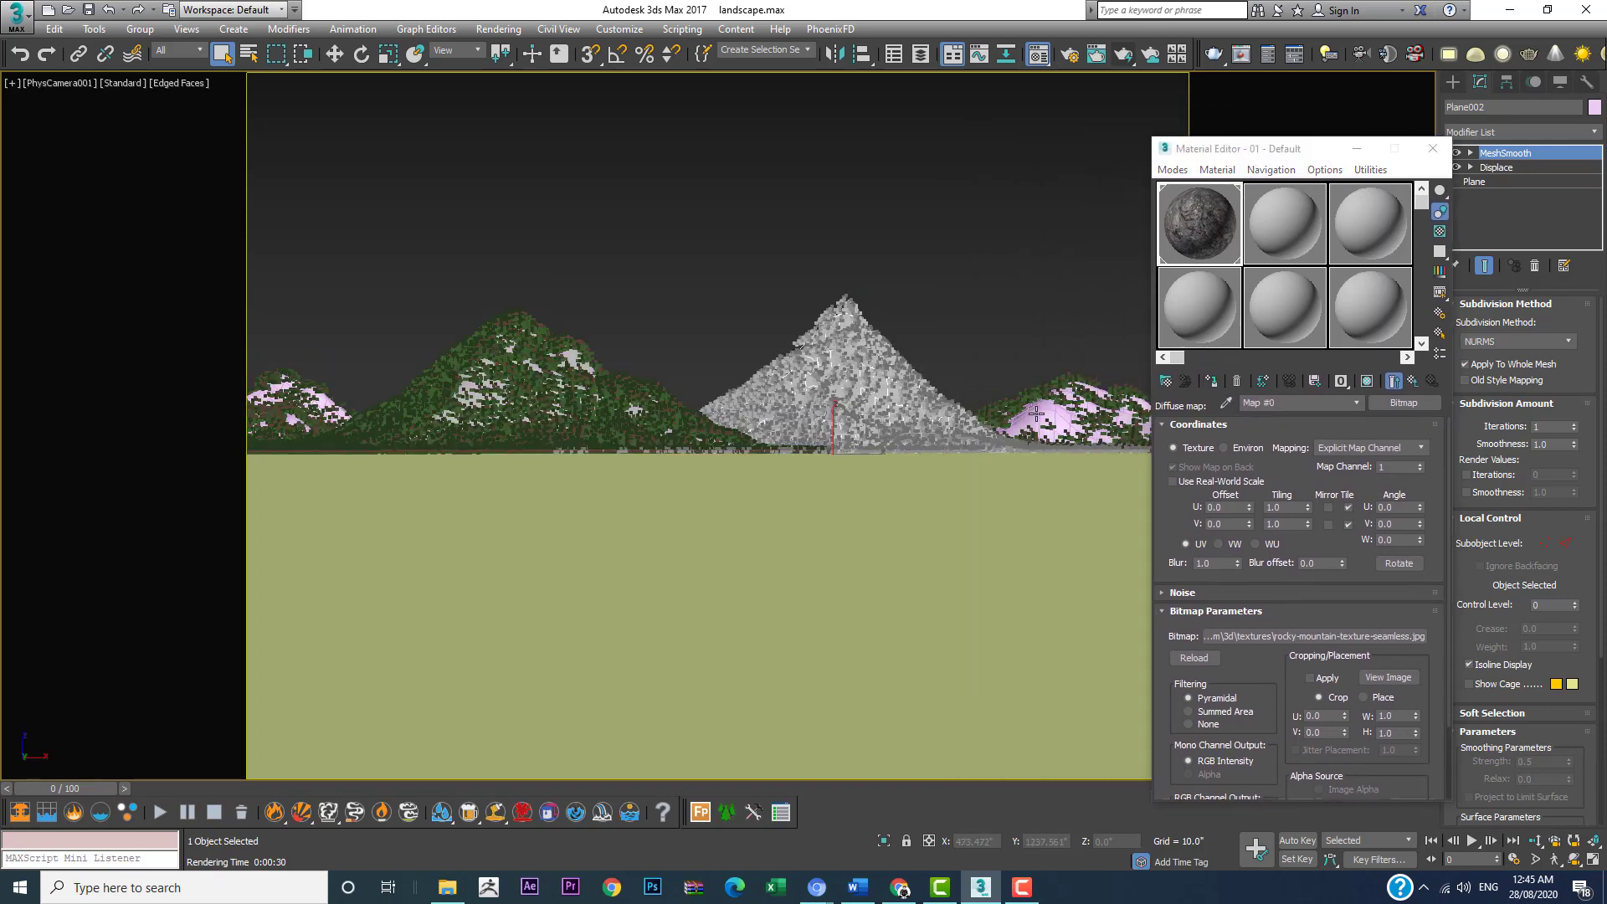
click(1211, 381)
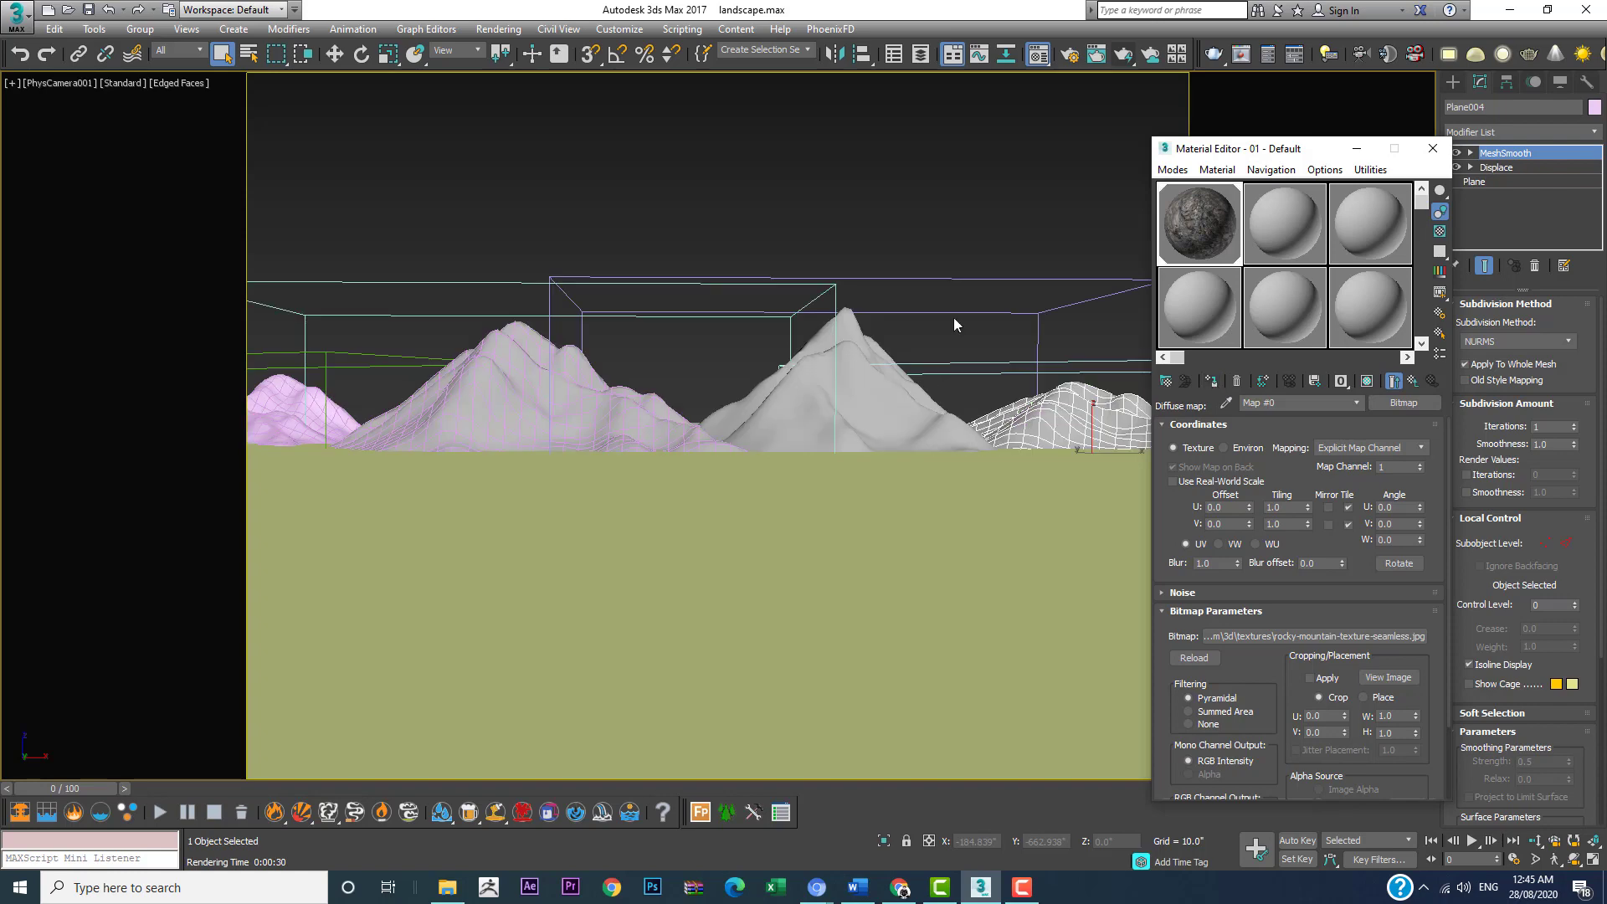
click(320, 402)
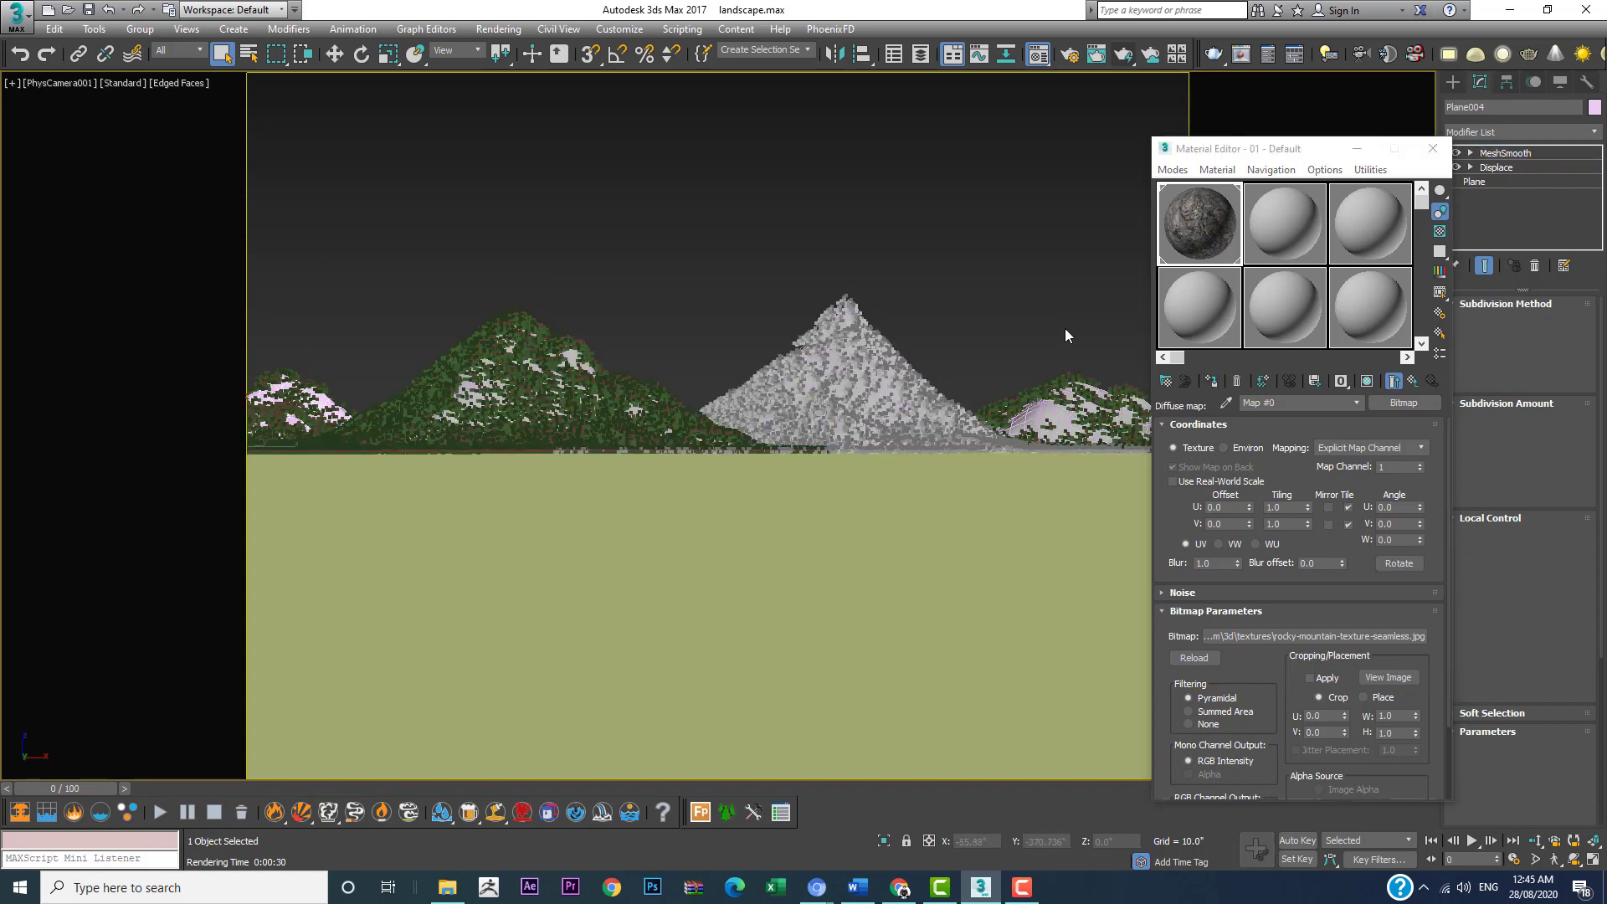
click(1216, 384)
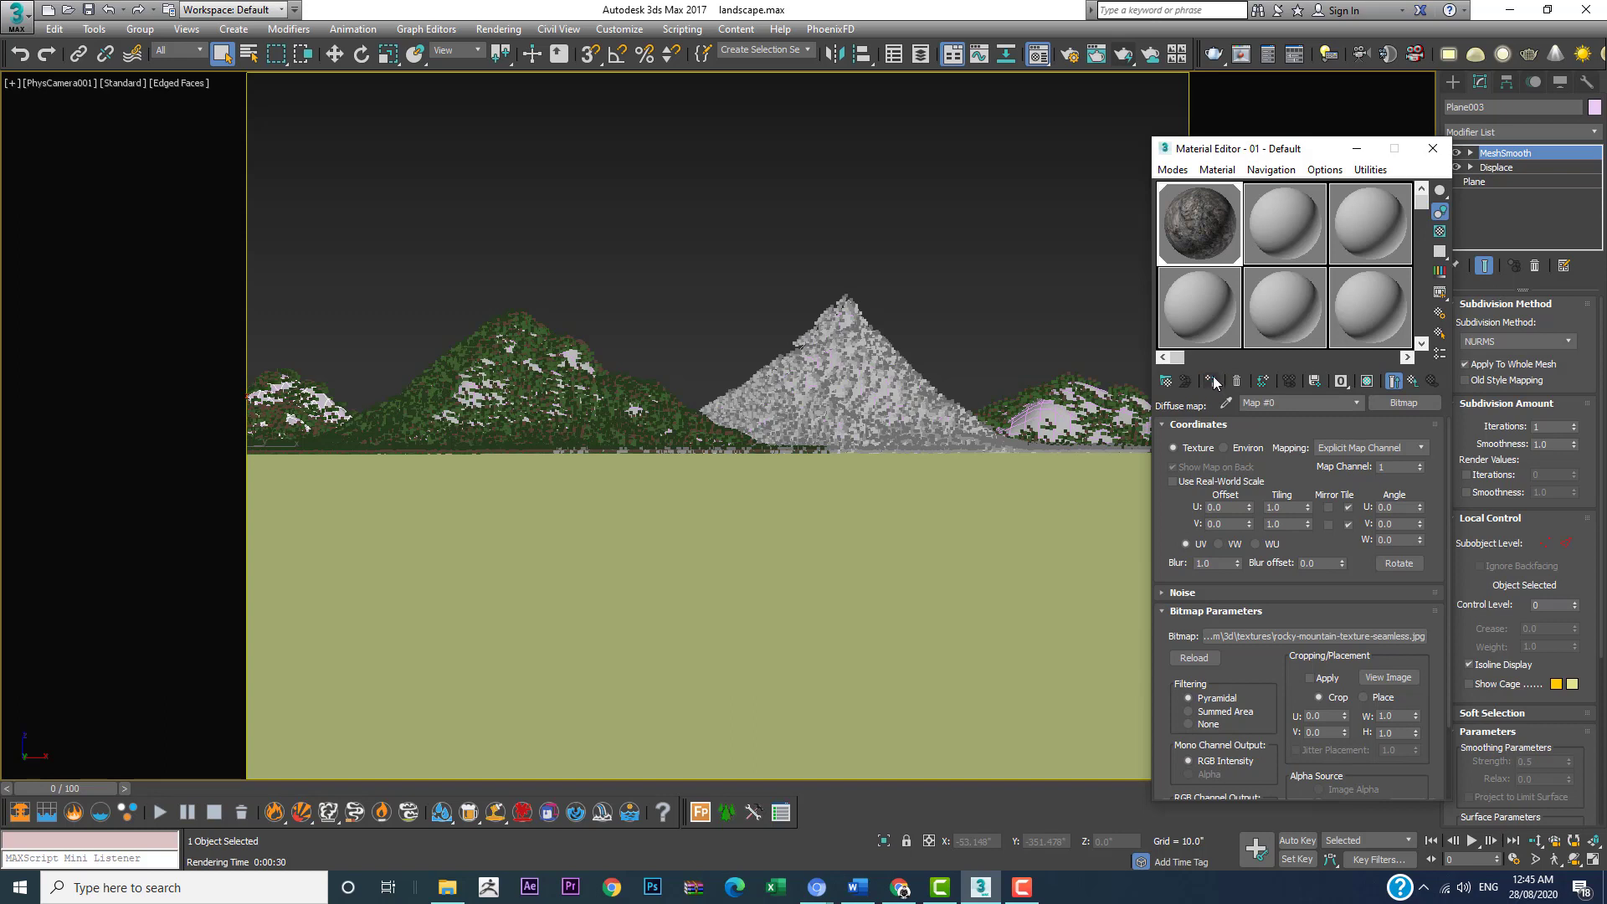
Step: Show the shaded rocky texture in the viewport and switch from the camera view to the Perspective view
click(1367, 382)
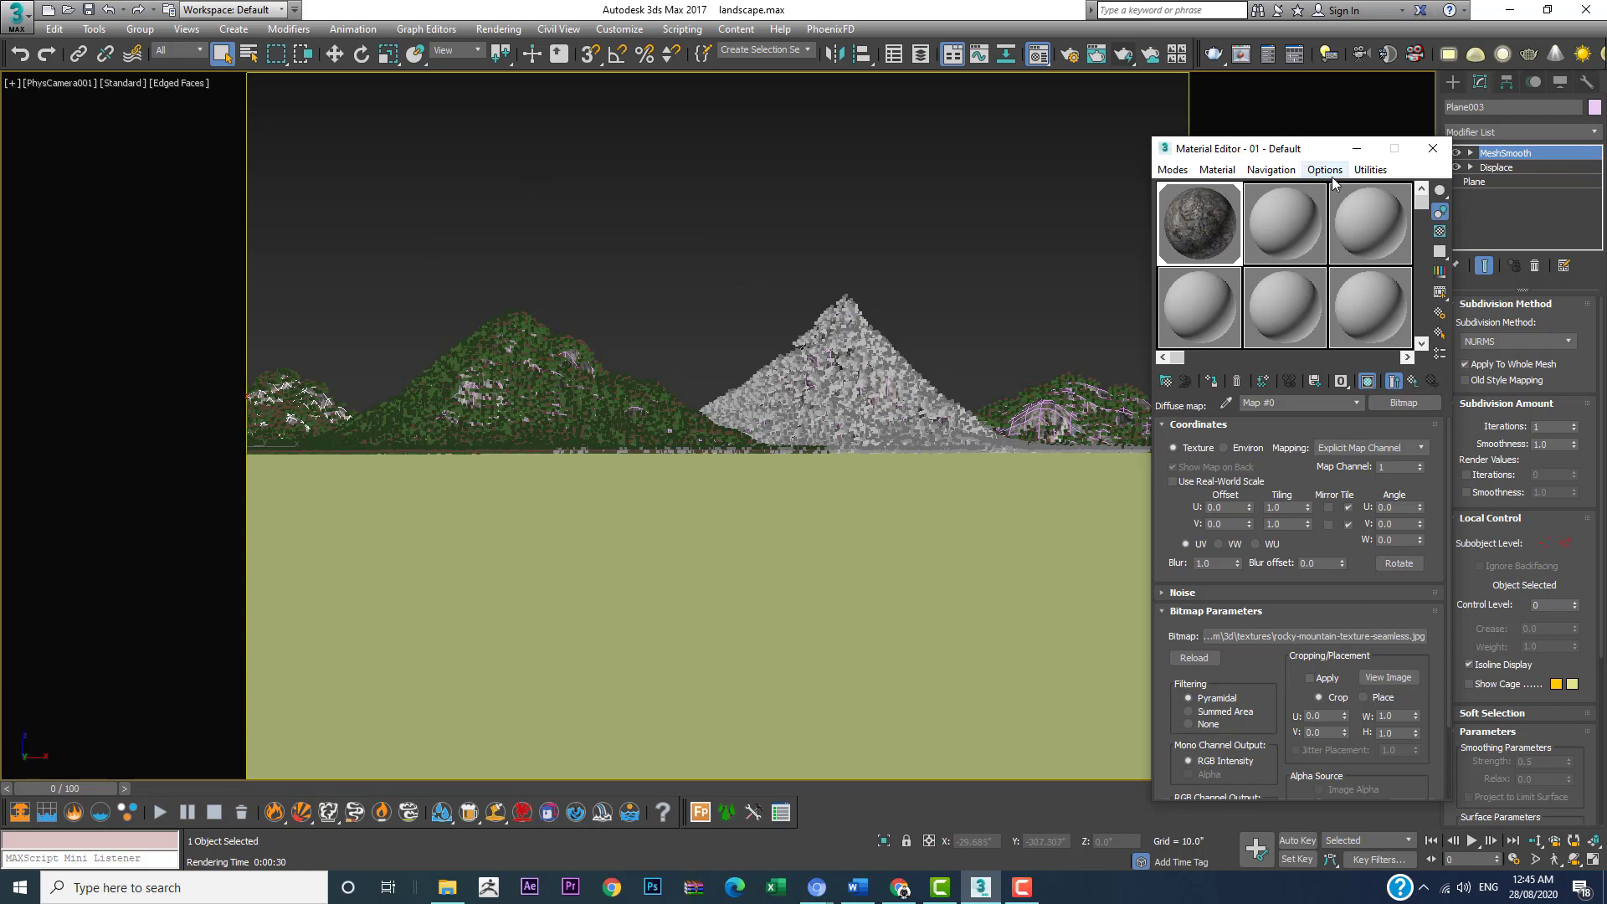
click(1358, 151)
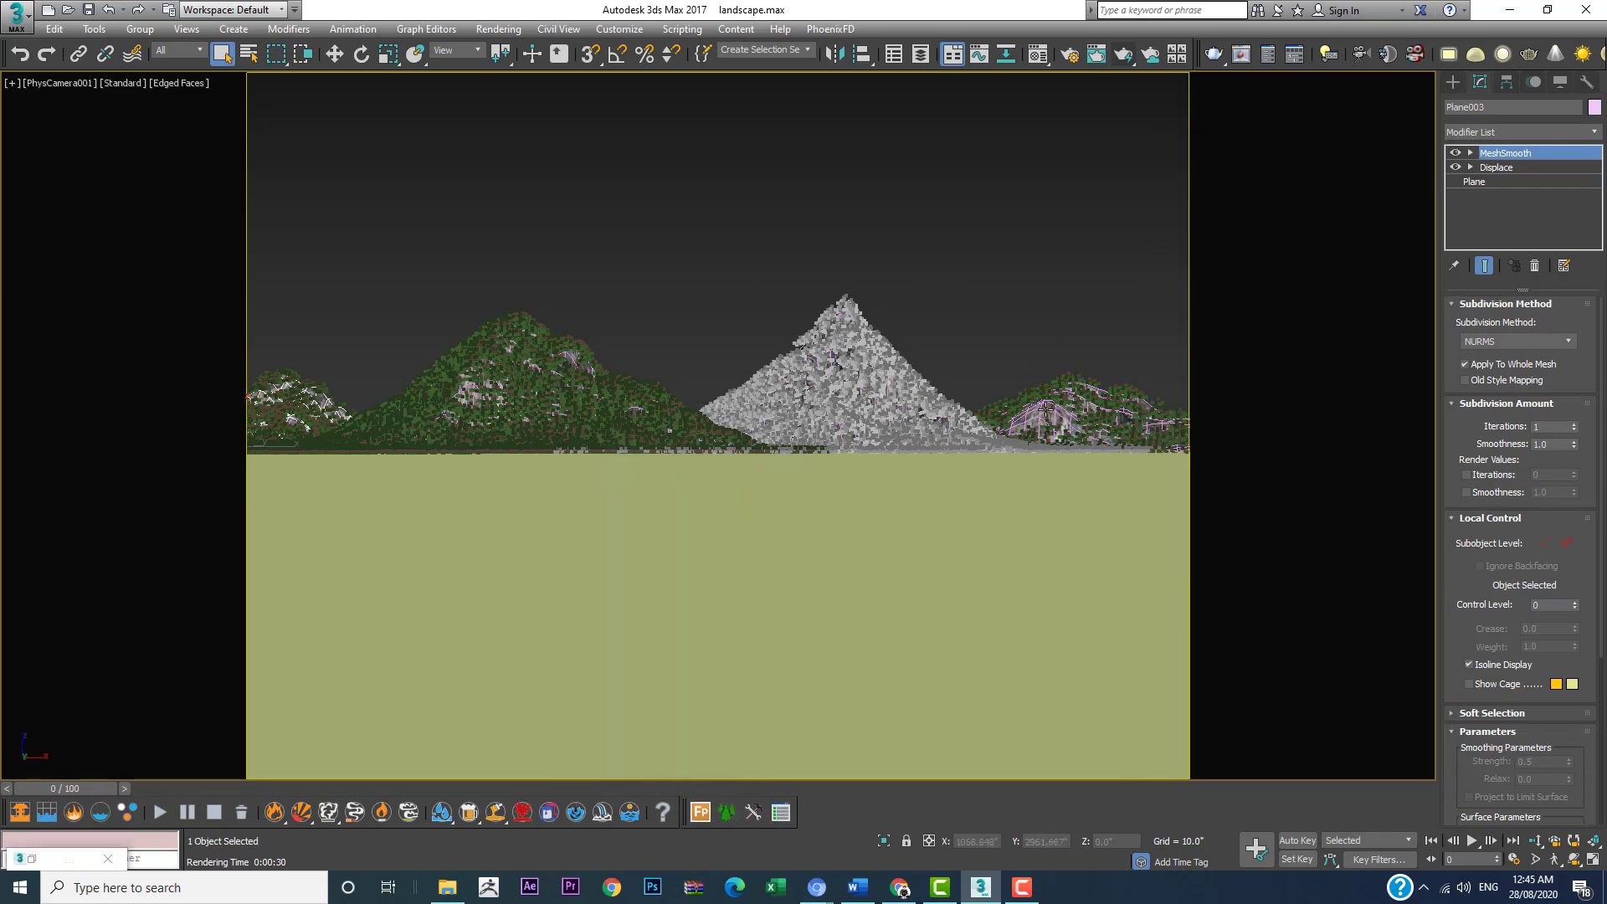
key(p)
scroll(1048, 411, up, 6)
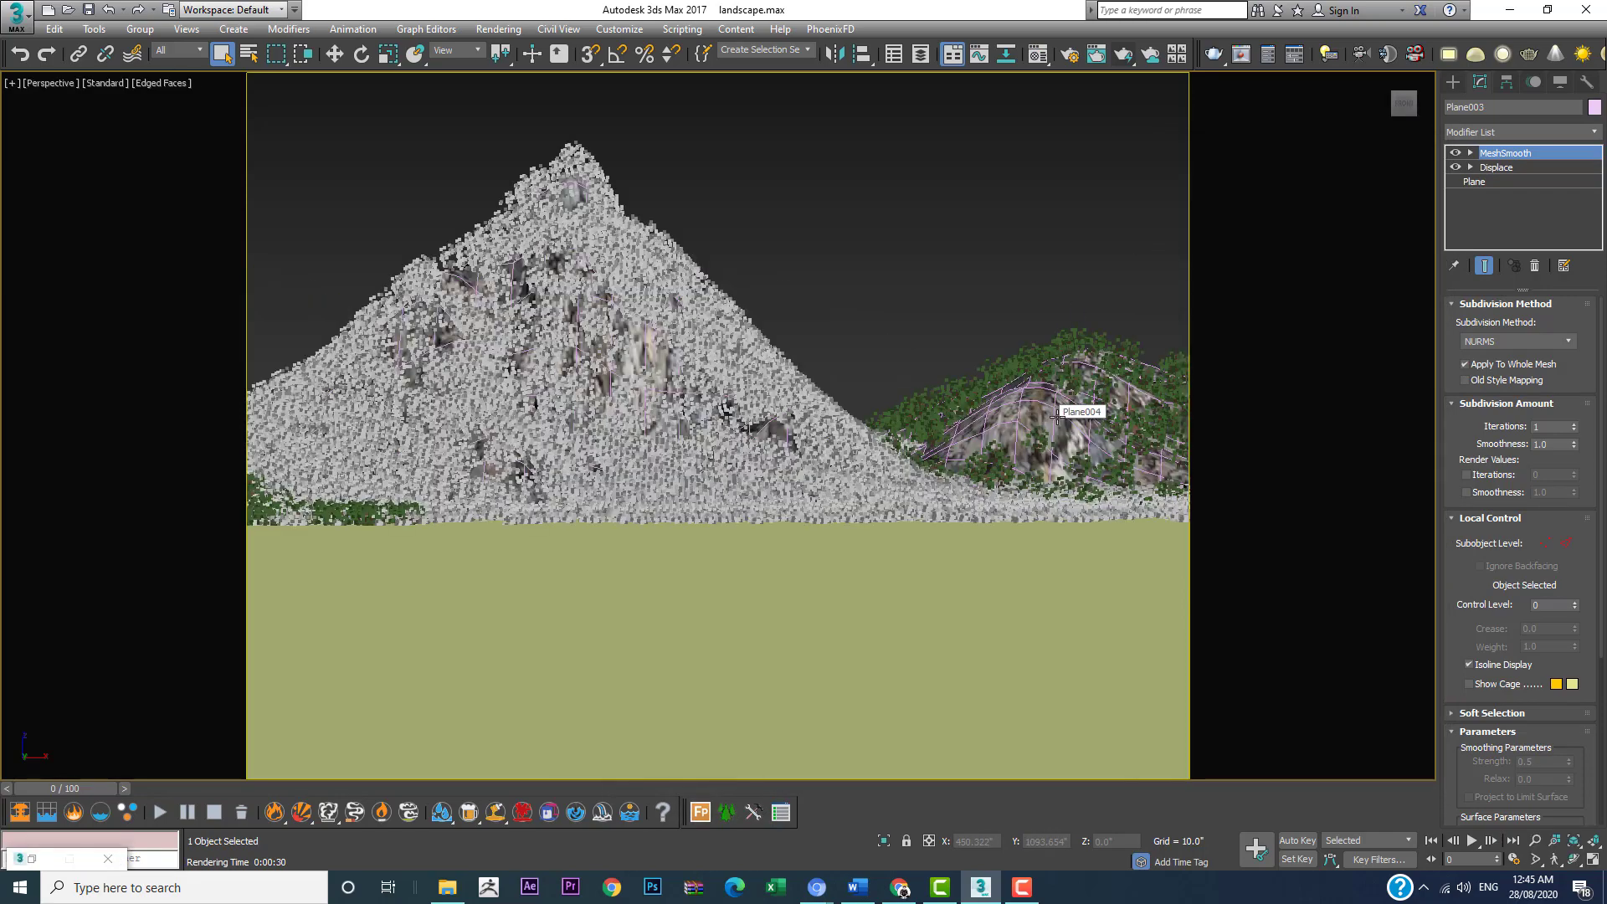
scroll(1054, 420, down, 8)
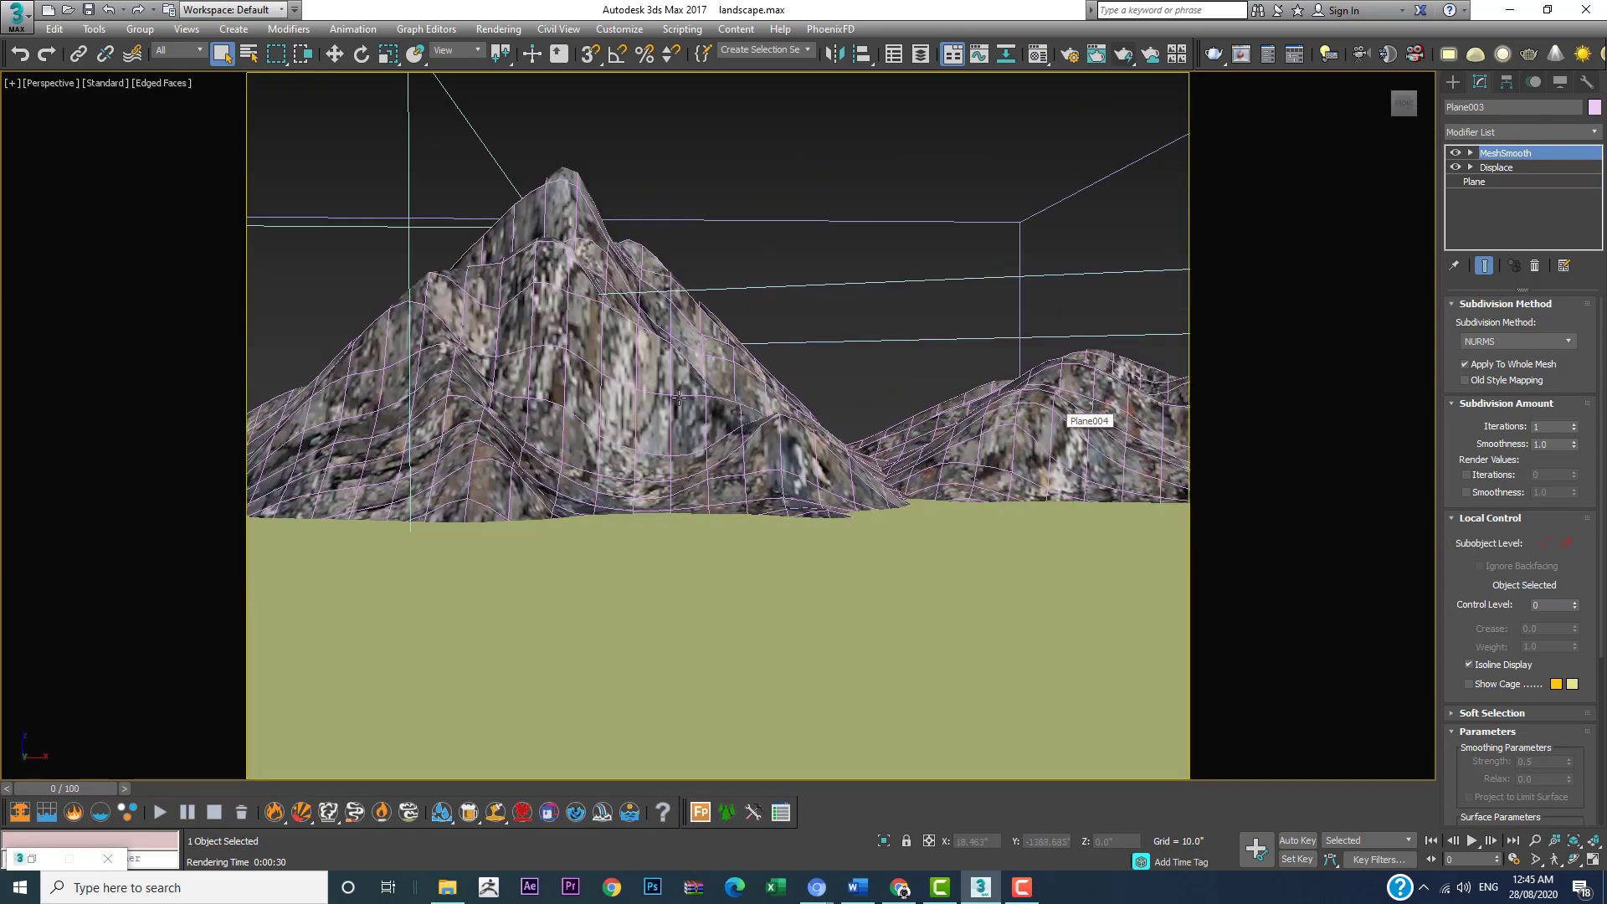
alt+middle_drag(763, 352, 853, 410)
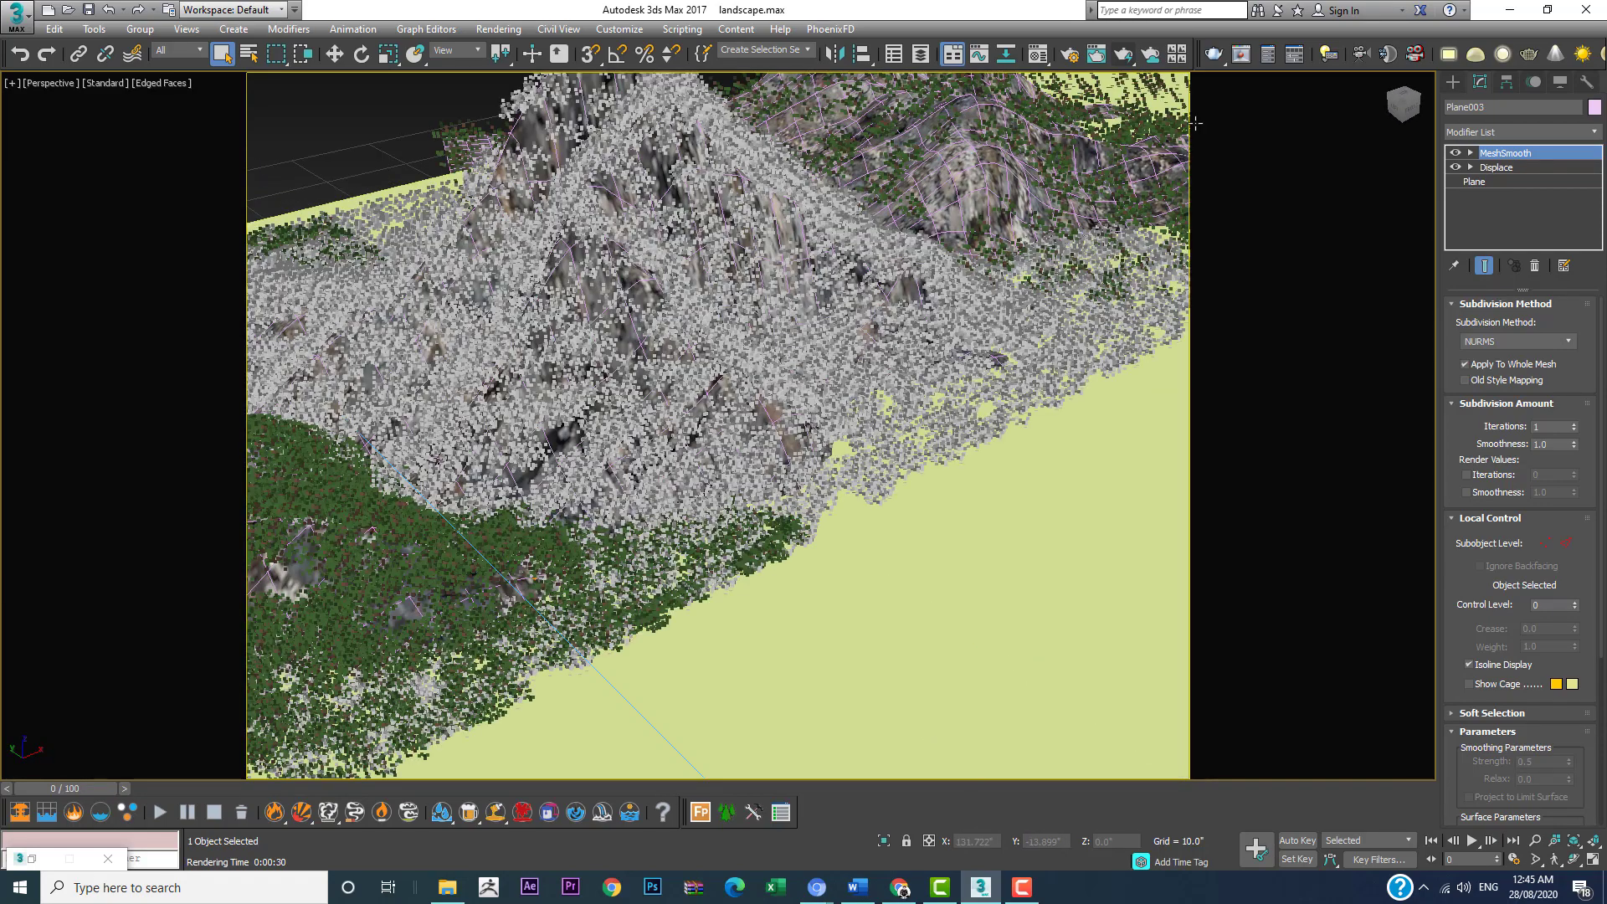
Step: Add a UVW Map modifier to the small mountain Plane004 and set its mapping to Box
click(986, 172)
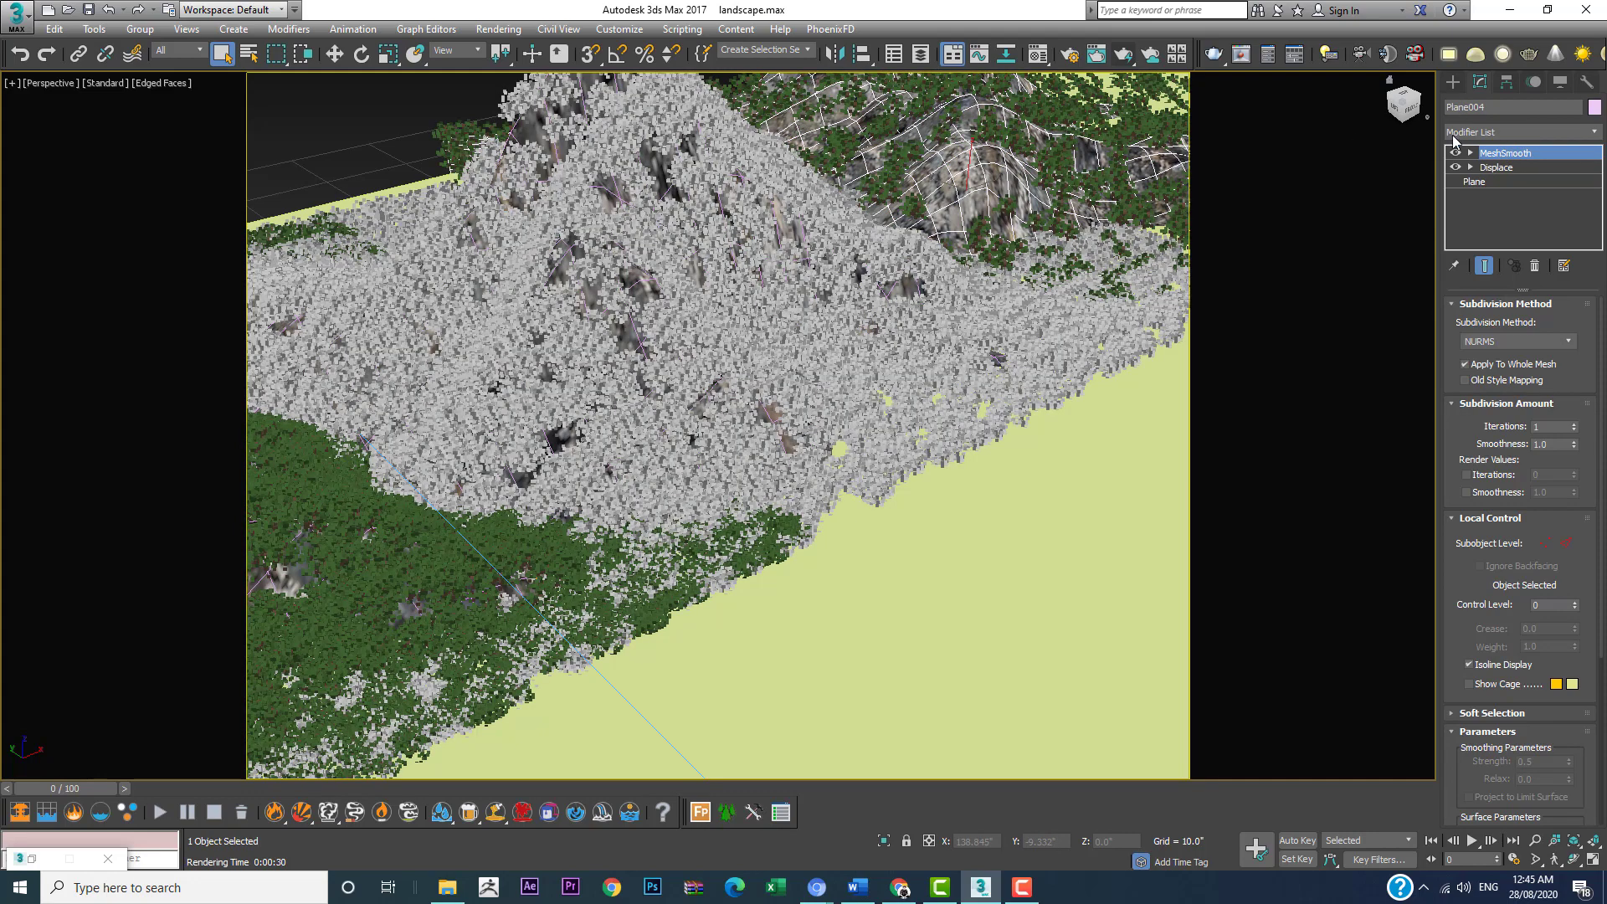
click(1534, 130)
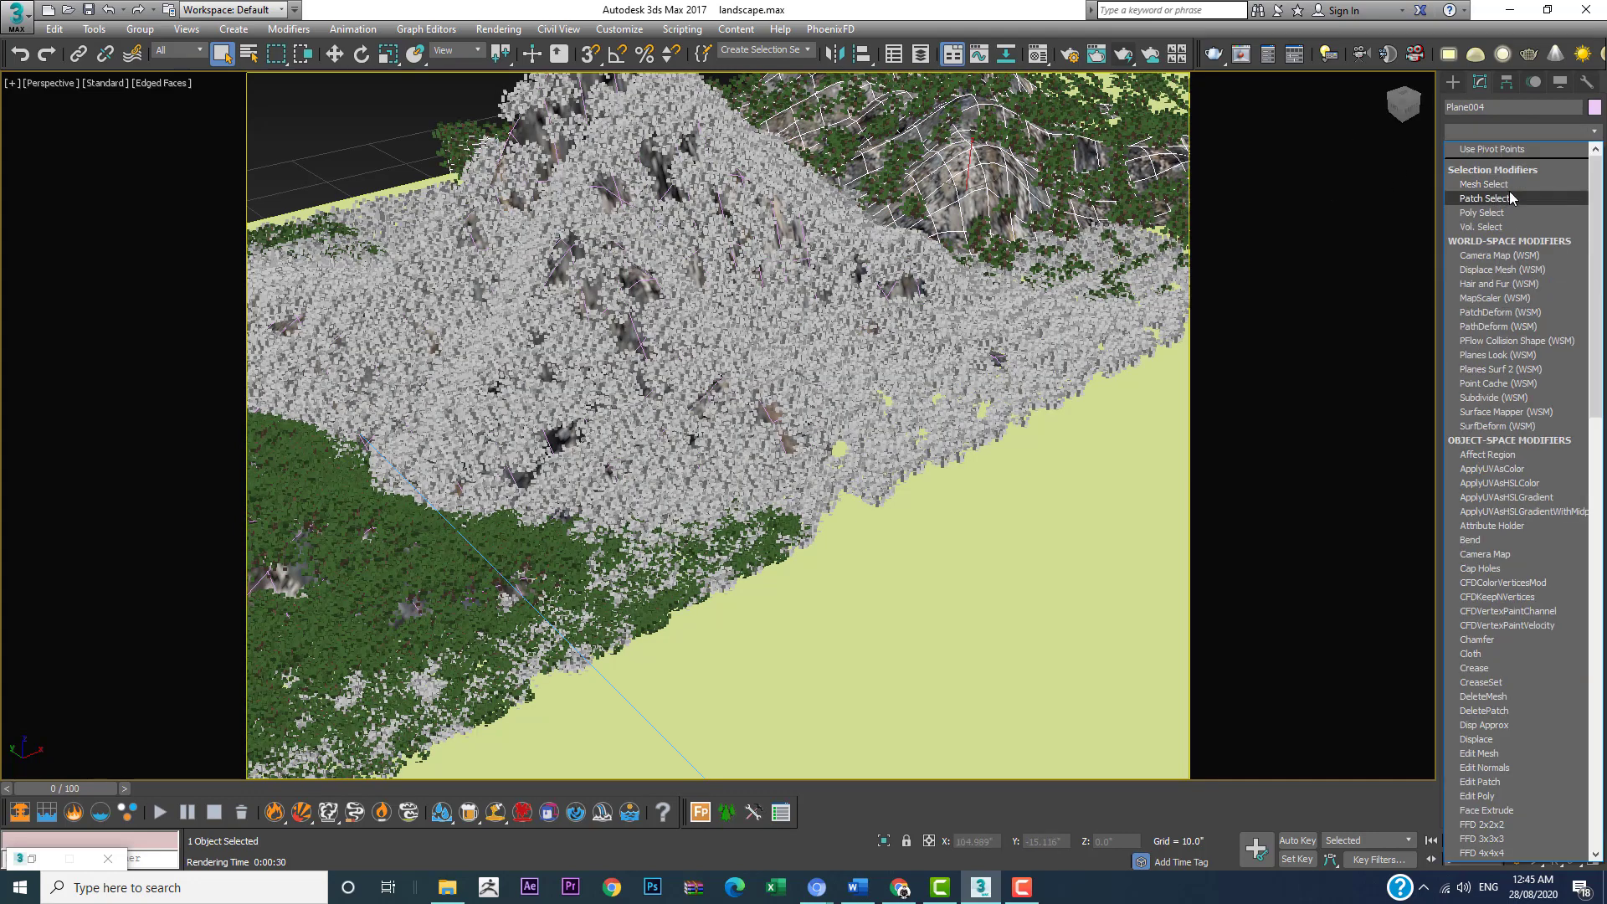
scroll(1499, 502, down, 10)
click(1482, 692)
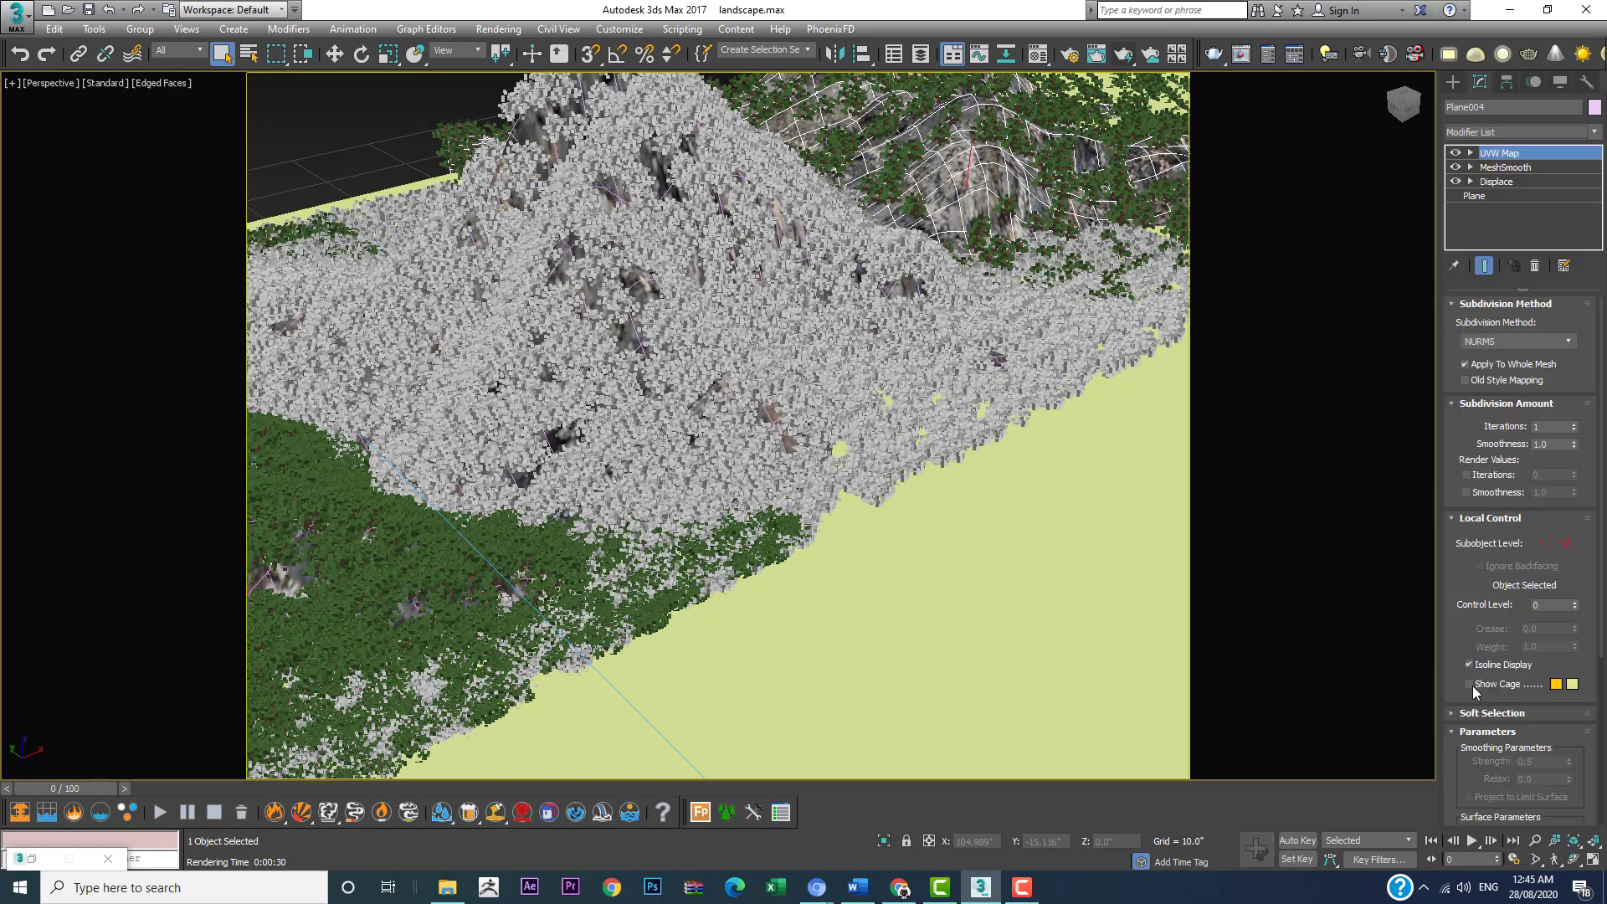
middle_drag(921, 282, 768, 371)
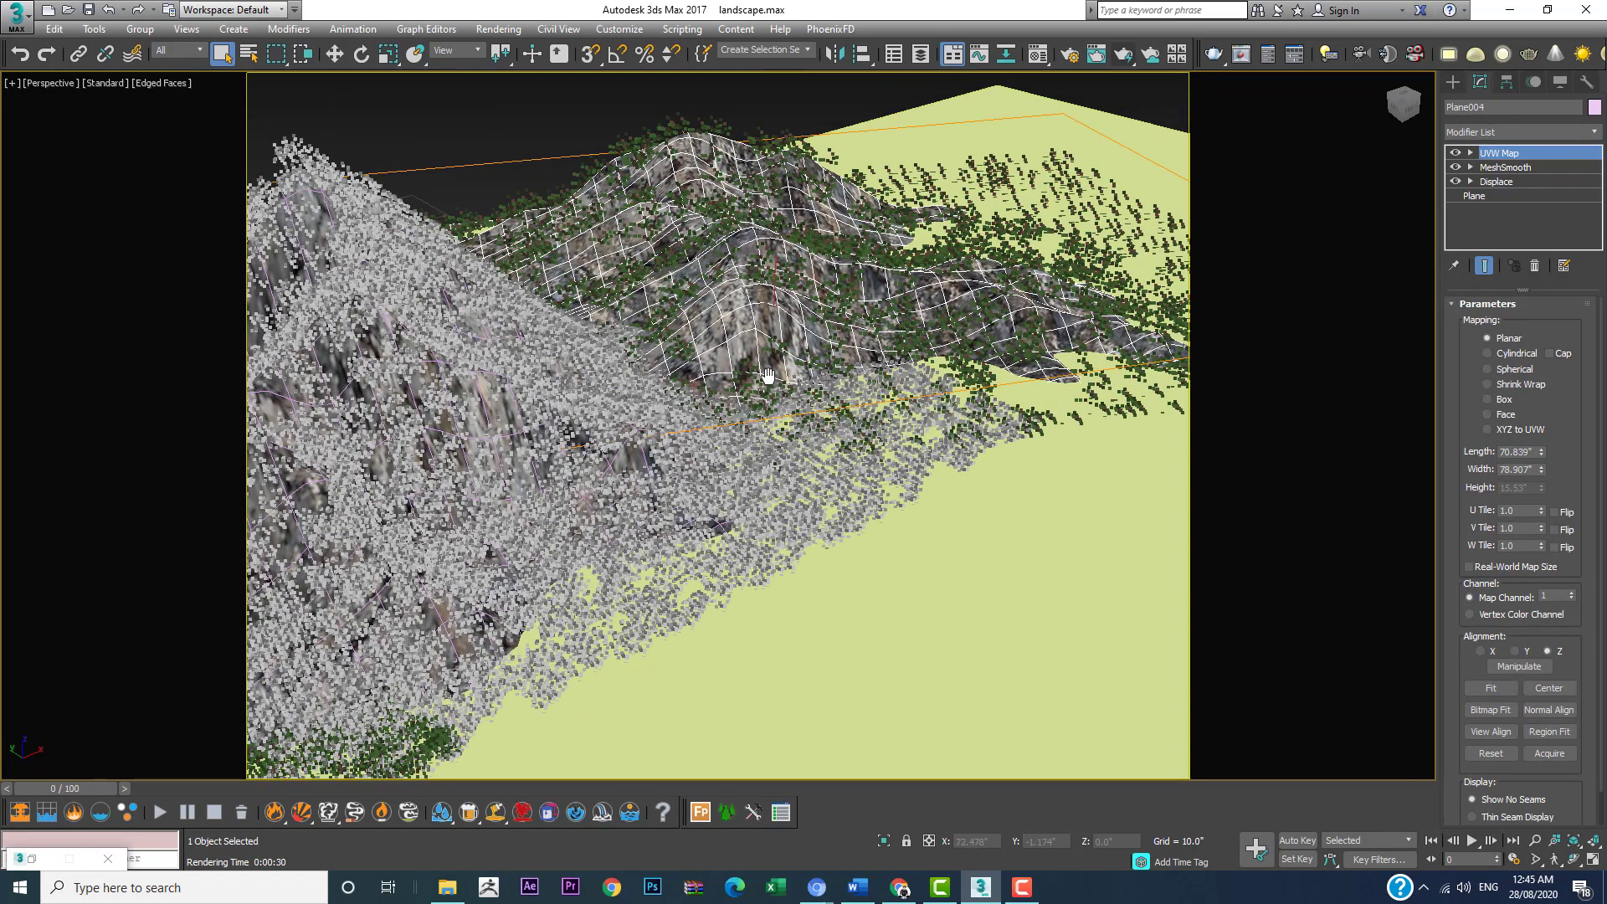
scroll(848, 287, up, 2)
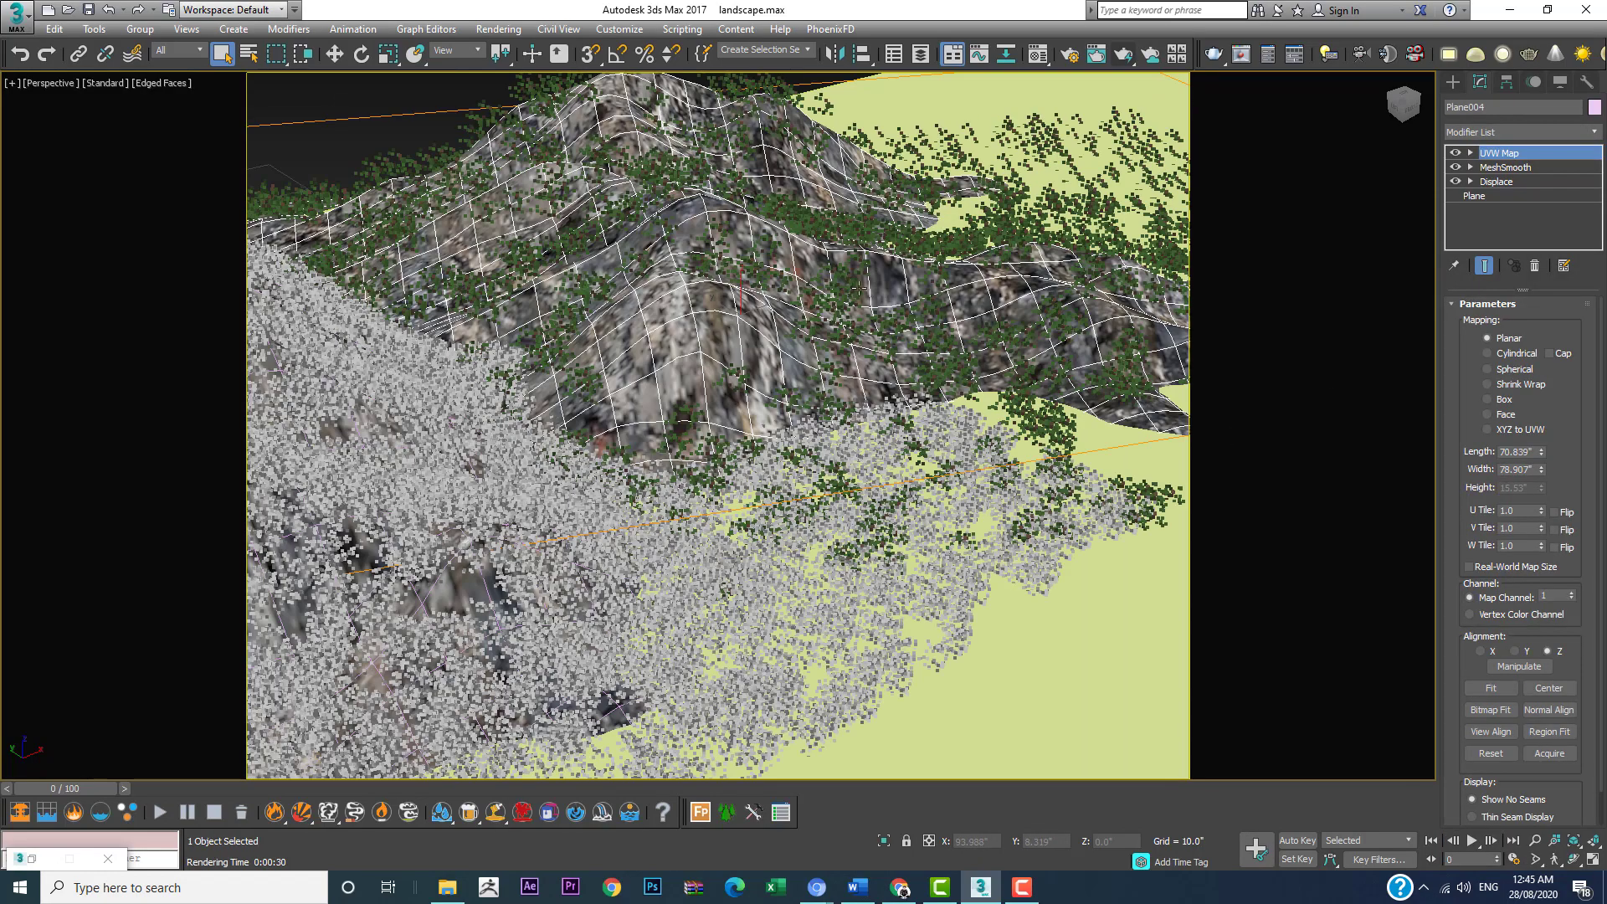
click(1503, 404)
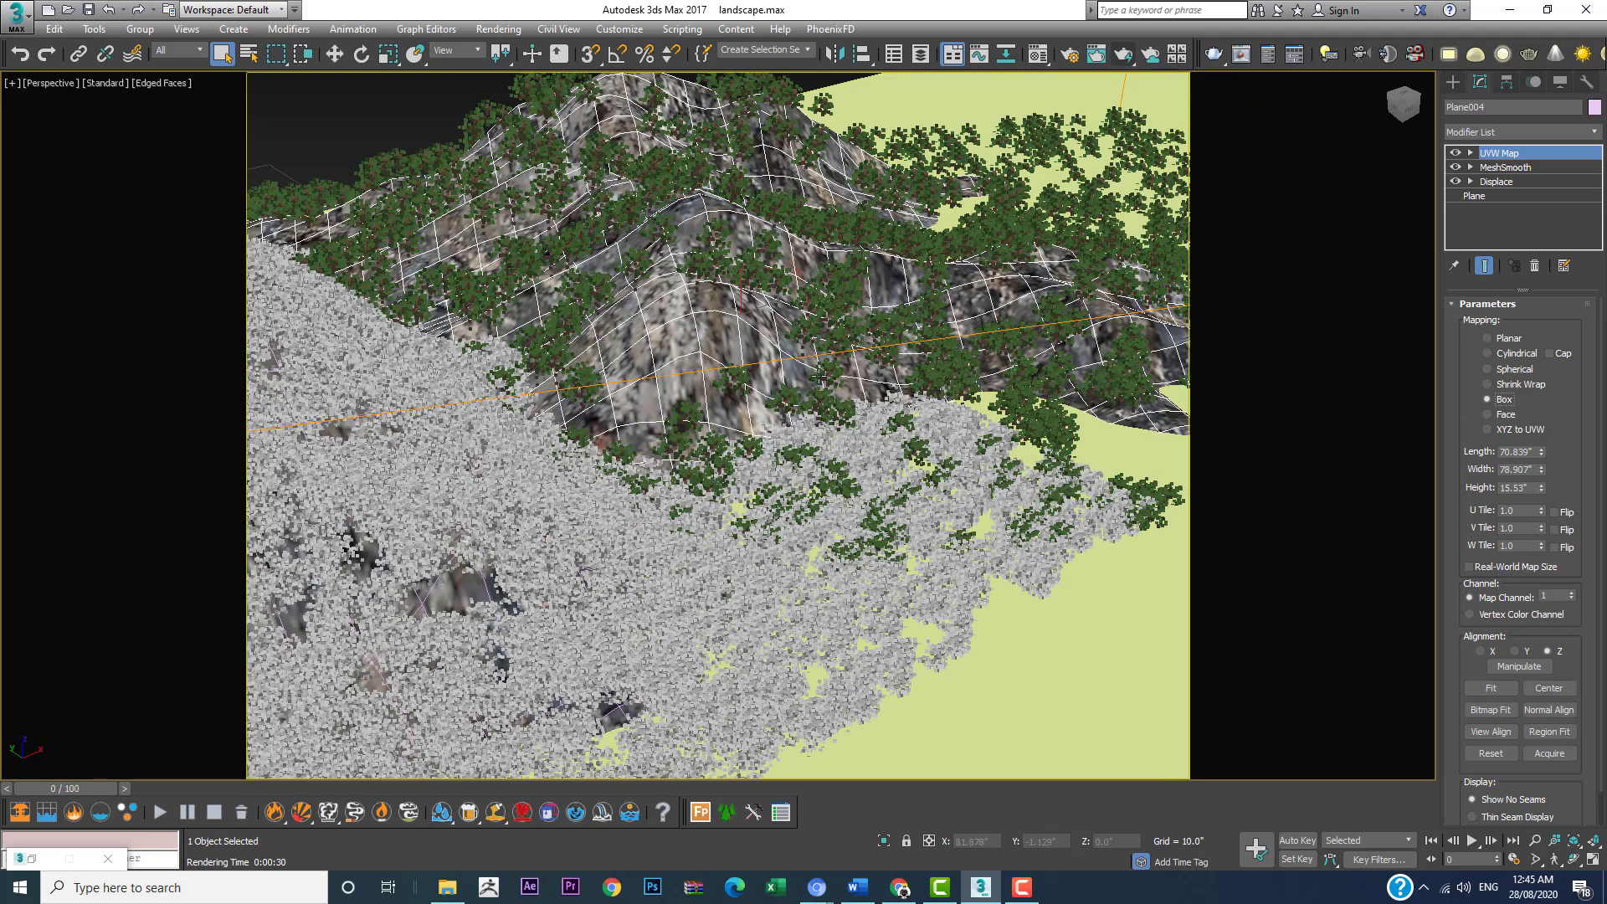
Step: Try a tiling of 4 in both U and V on Plane004's UVW Map
scroll(819, 375, down, 4)
scroll(866, 324, up, 3)
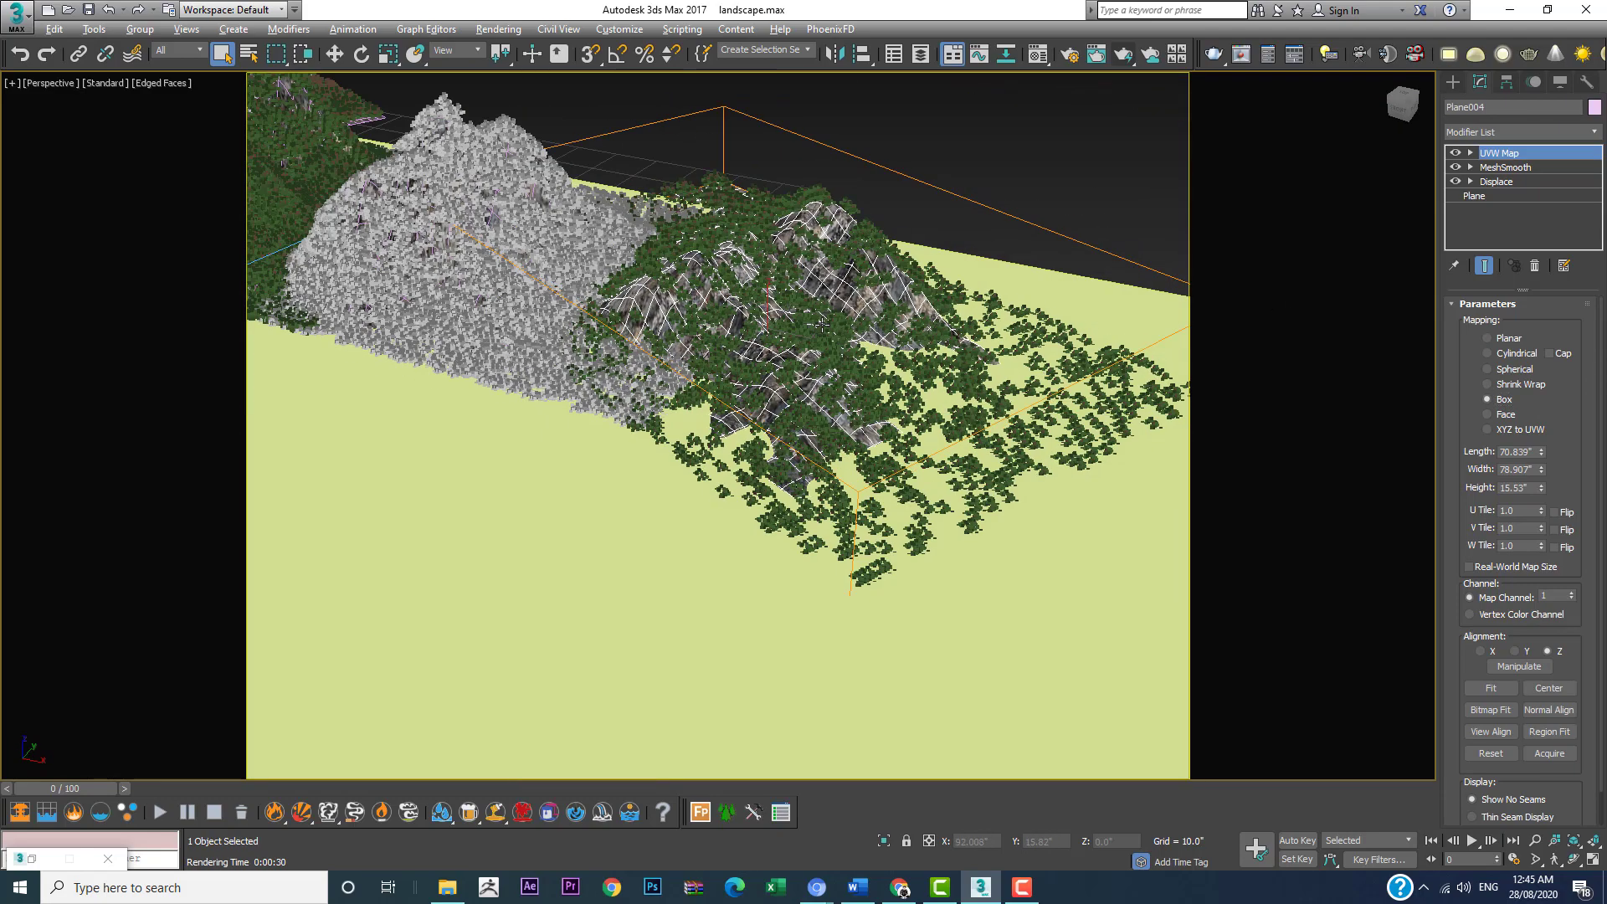
scroll(802, 289, up, 3)
scroll(796, 298, down, 3)
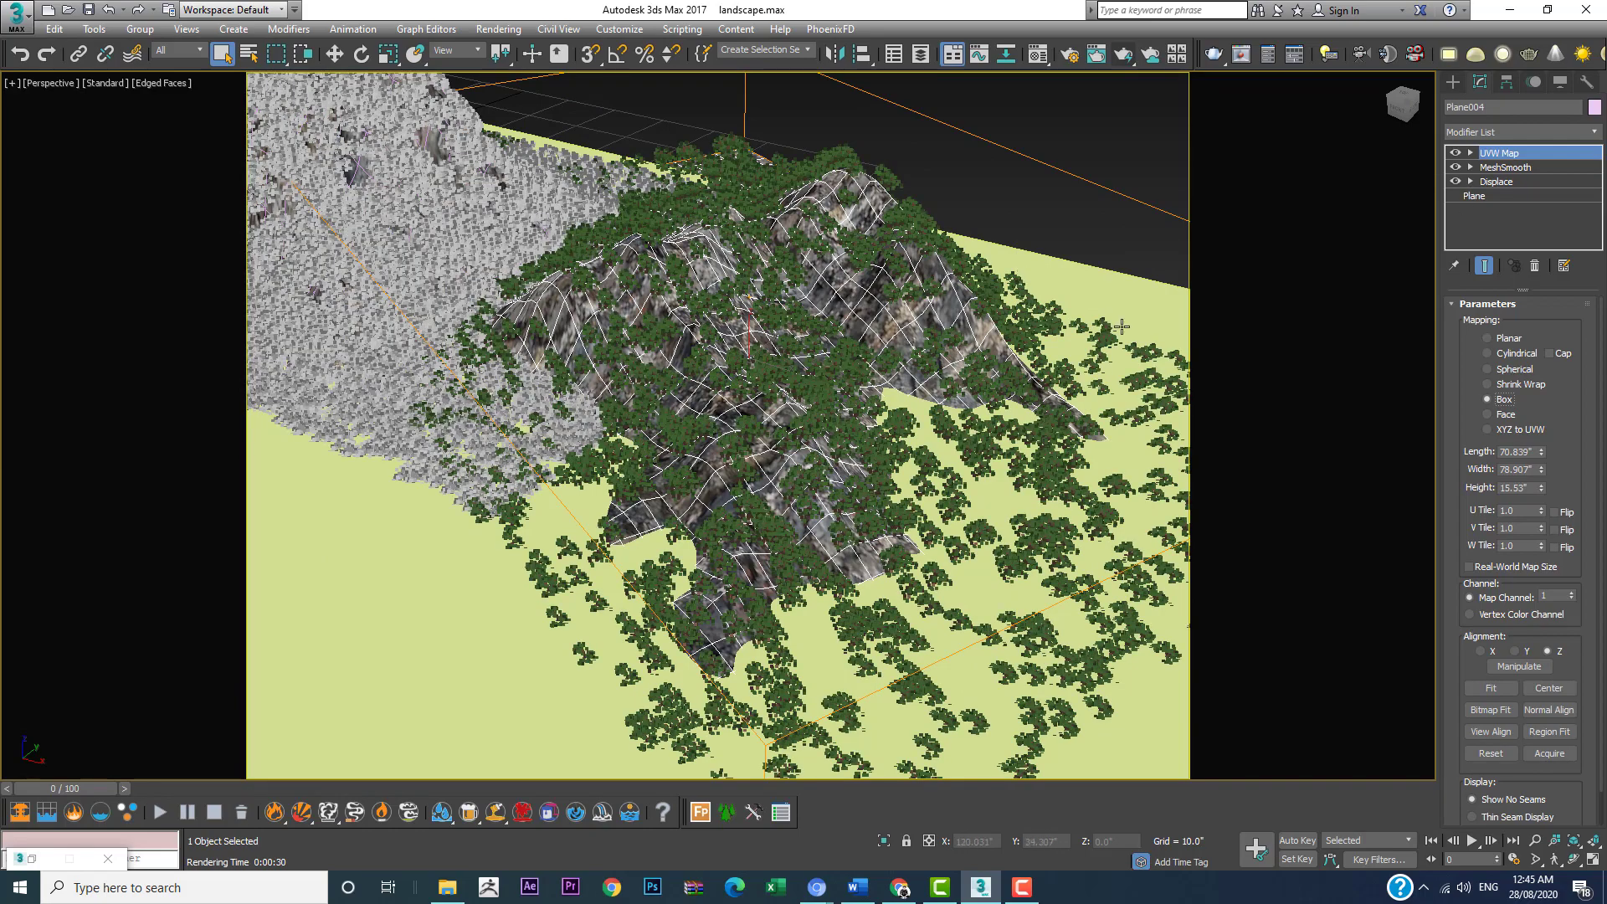
alt+middle_drag(1009, 332, 776, 312)
scroll(776, 312, up, 4)
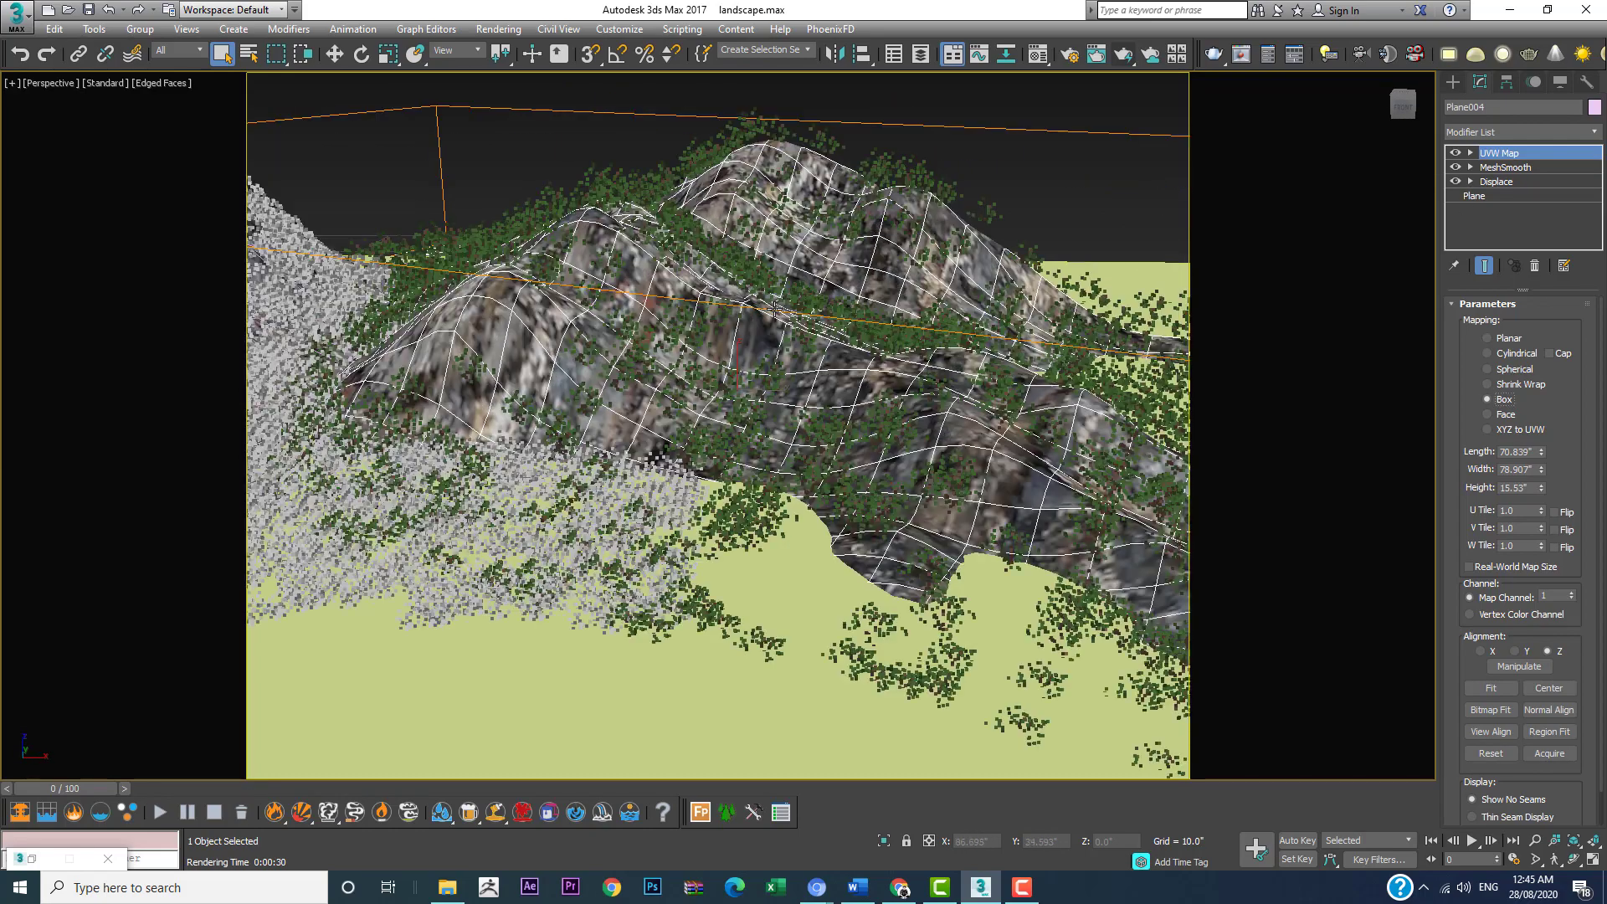
scroll(775, 310, down, 2)
scroll(774, 310, down, 2)
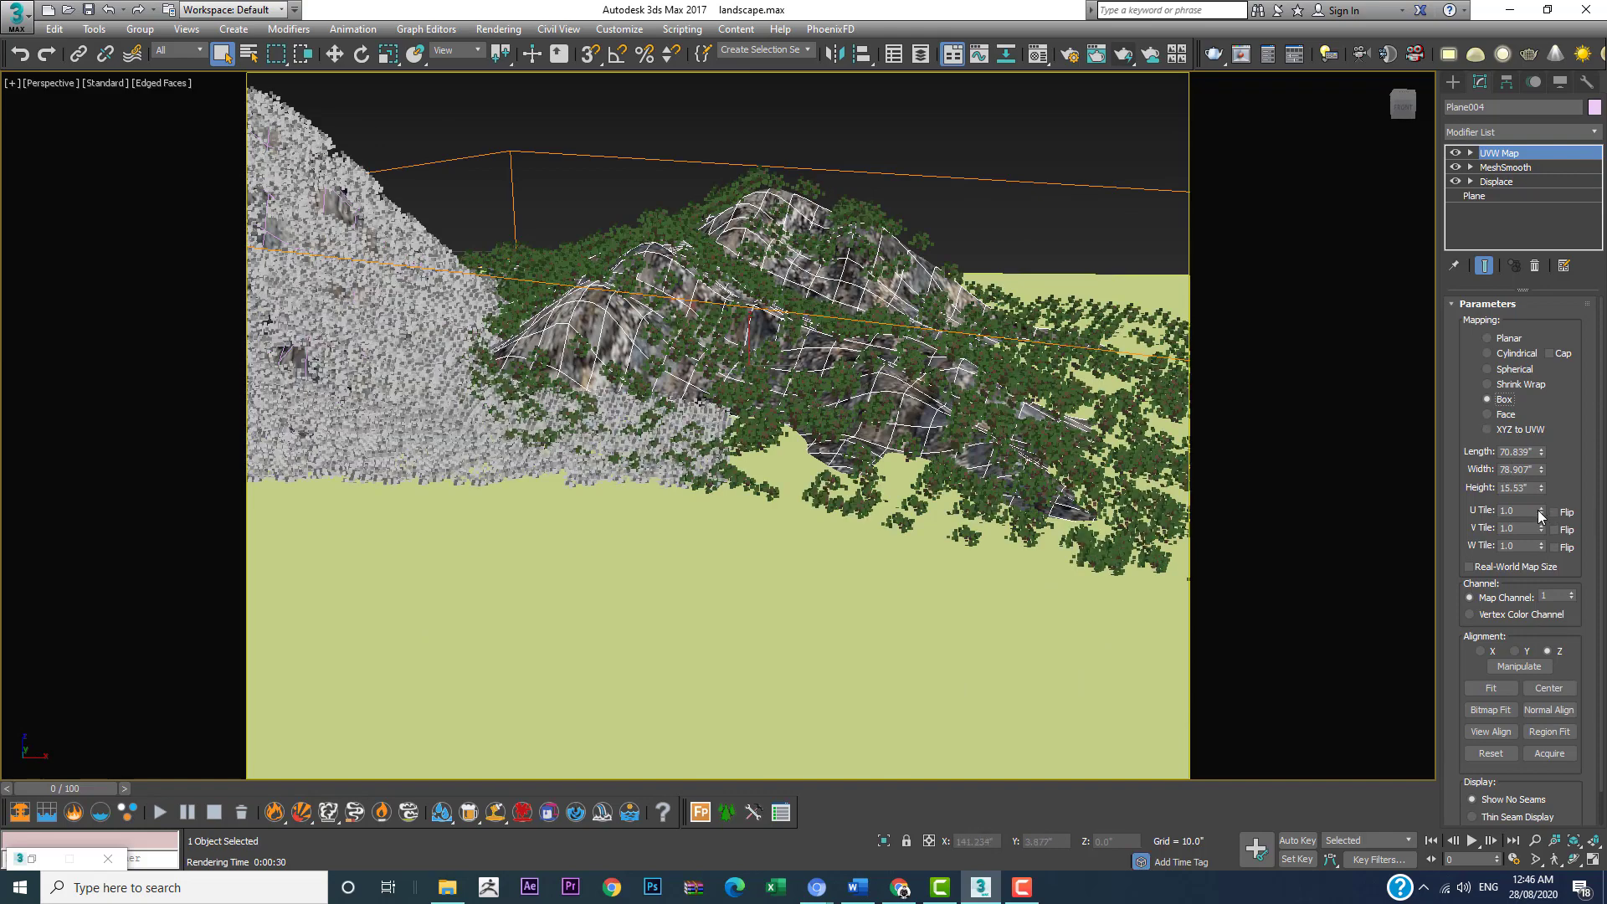
drag(1539, 510, 1540, 467)
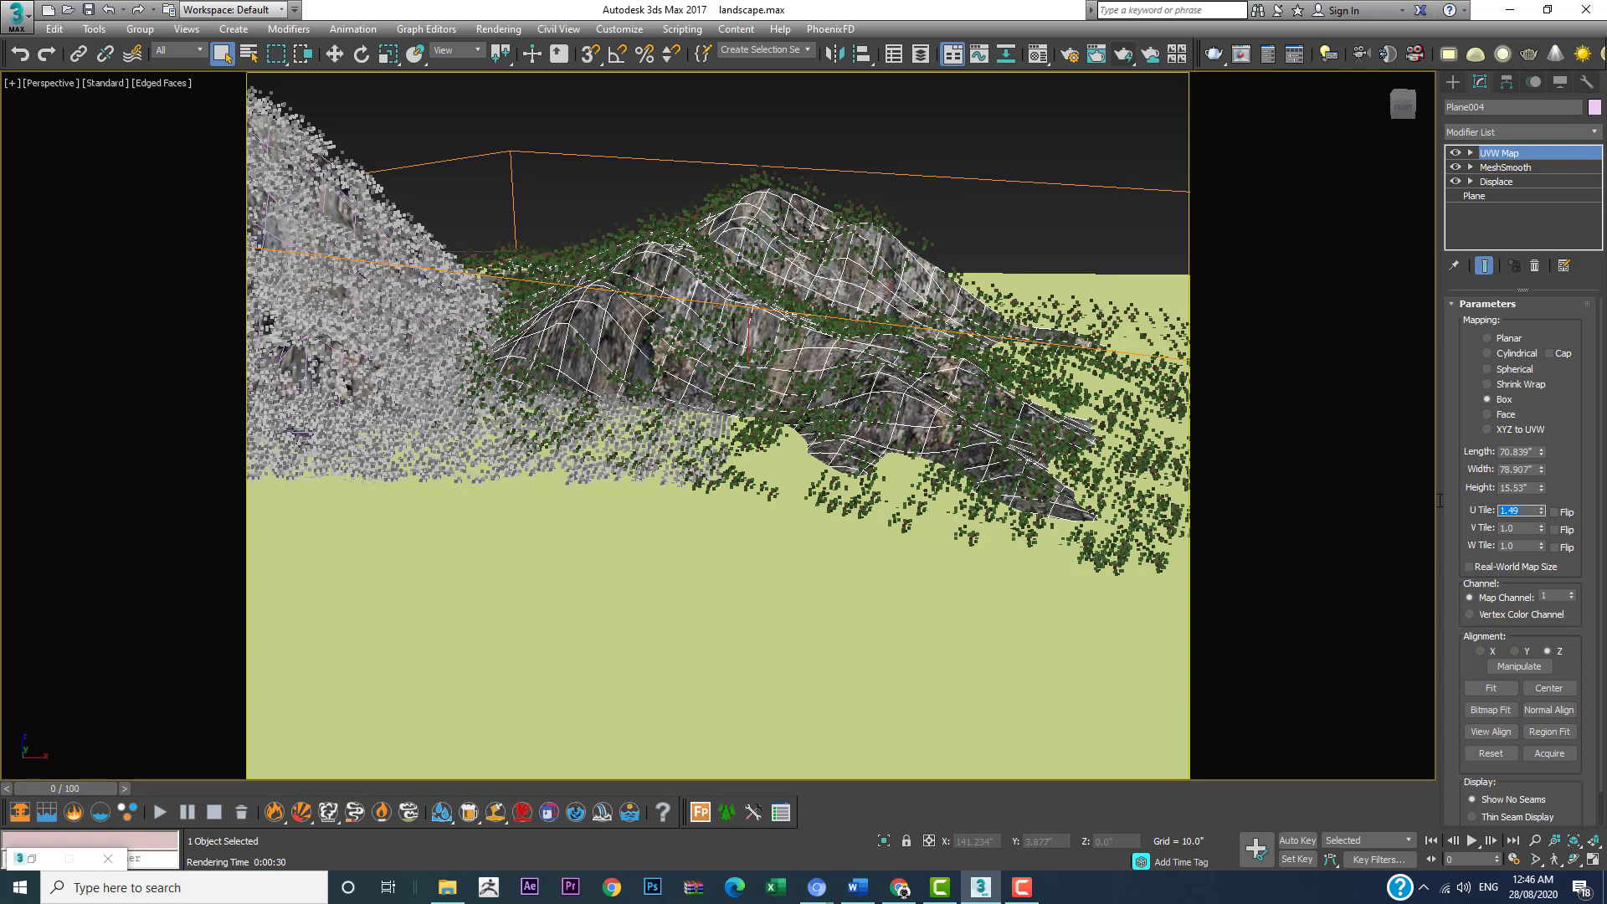
text(4)
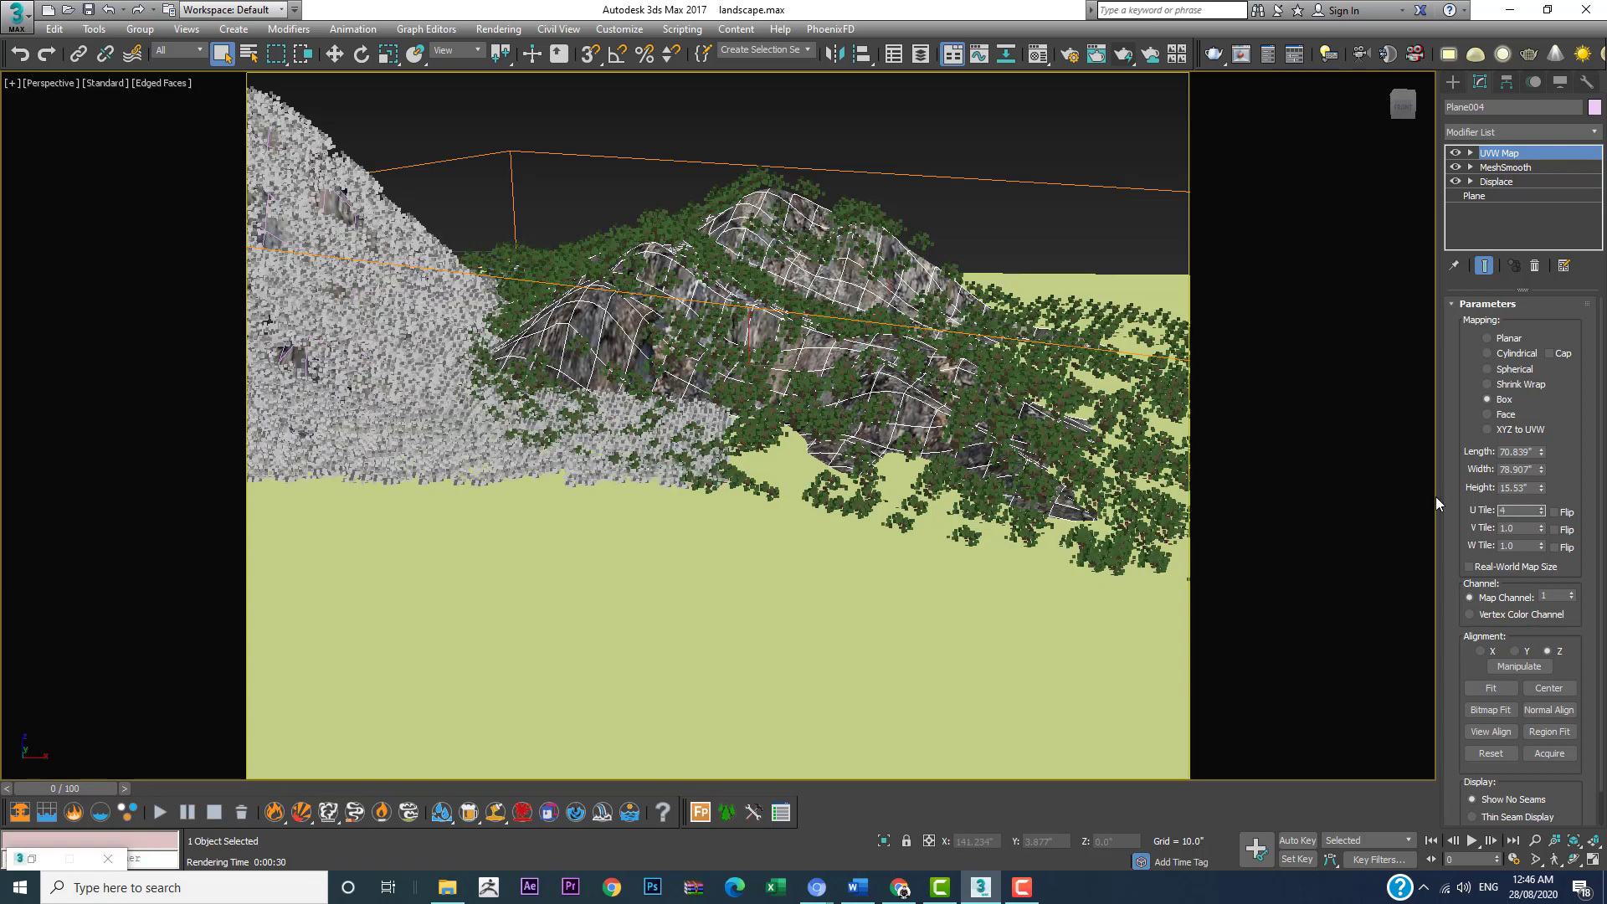
key(Return)
key(Tab)
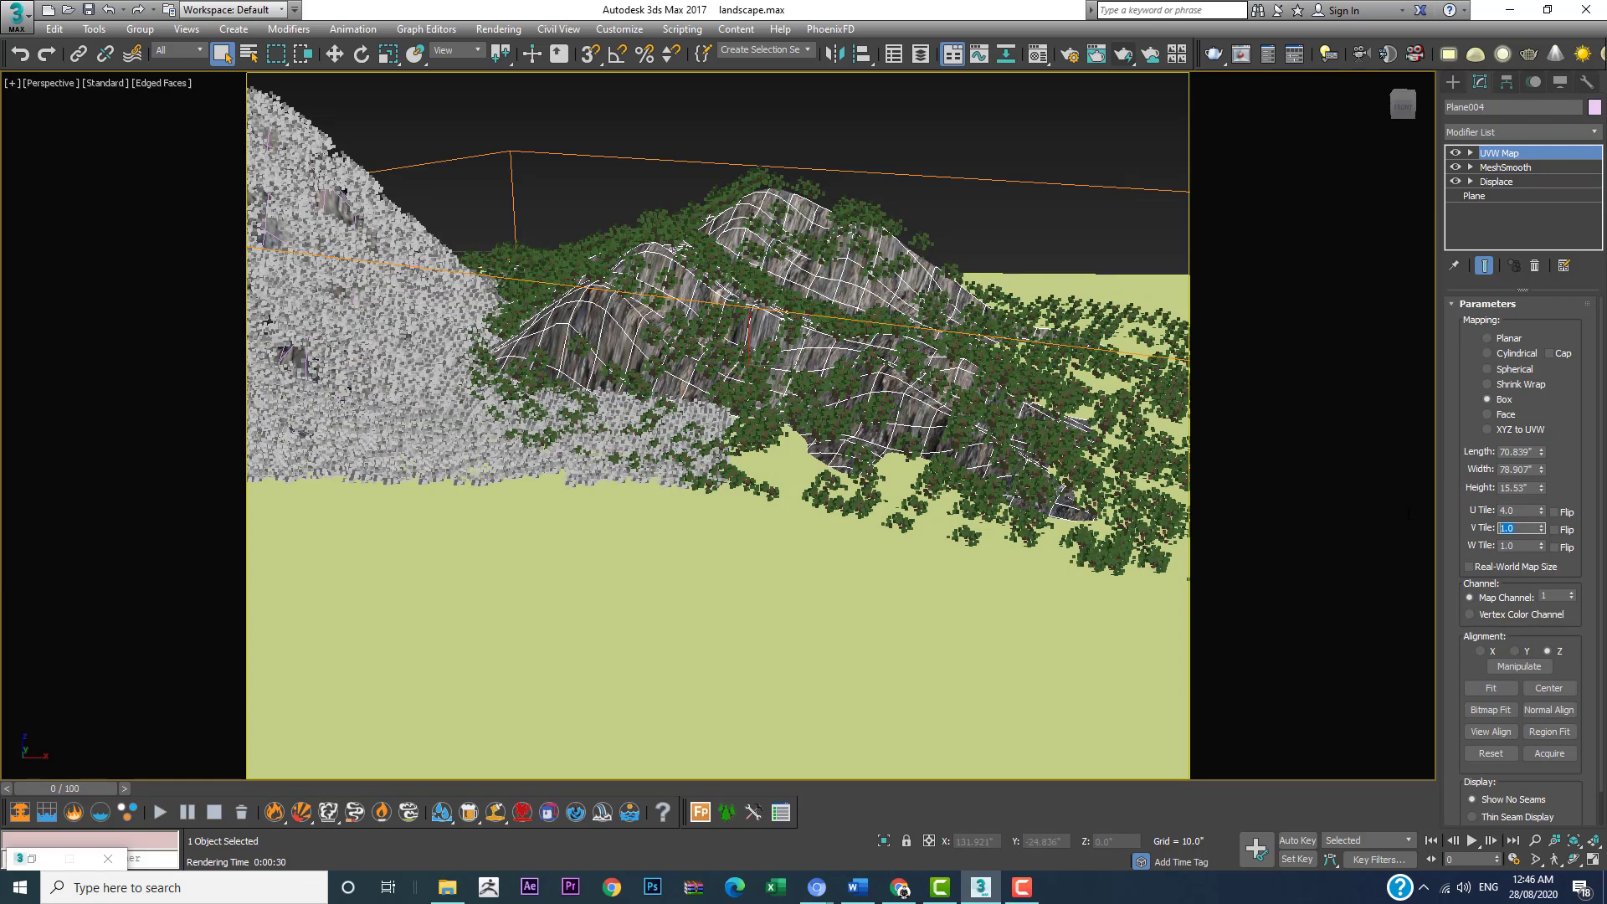
text(4)
key(Return)
Step: Try raising both the U and V tiling of Plane004's UVW Map to 8
scroll(869, 352, up, 5)
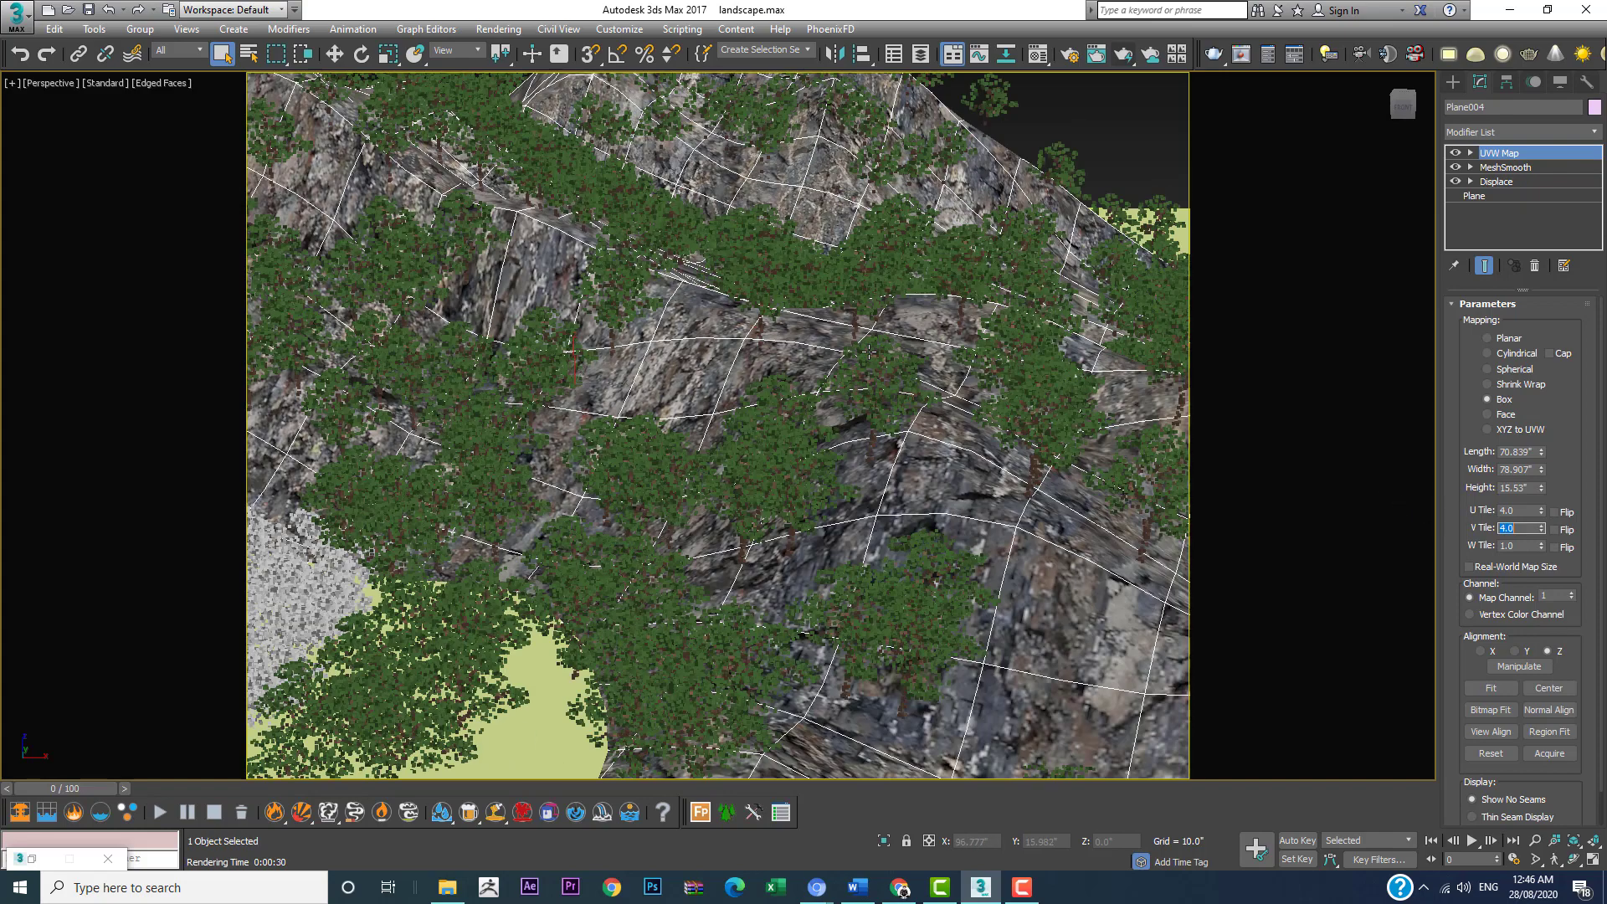
double_click(1522, 510)
text(8)
key(Return)
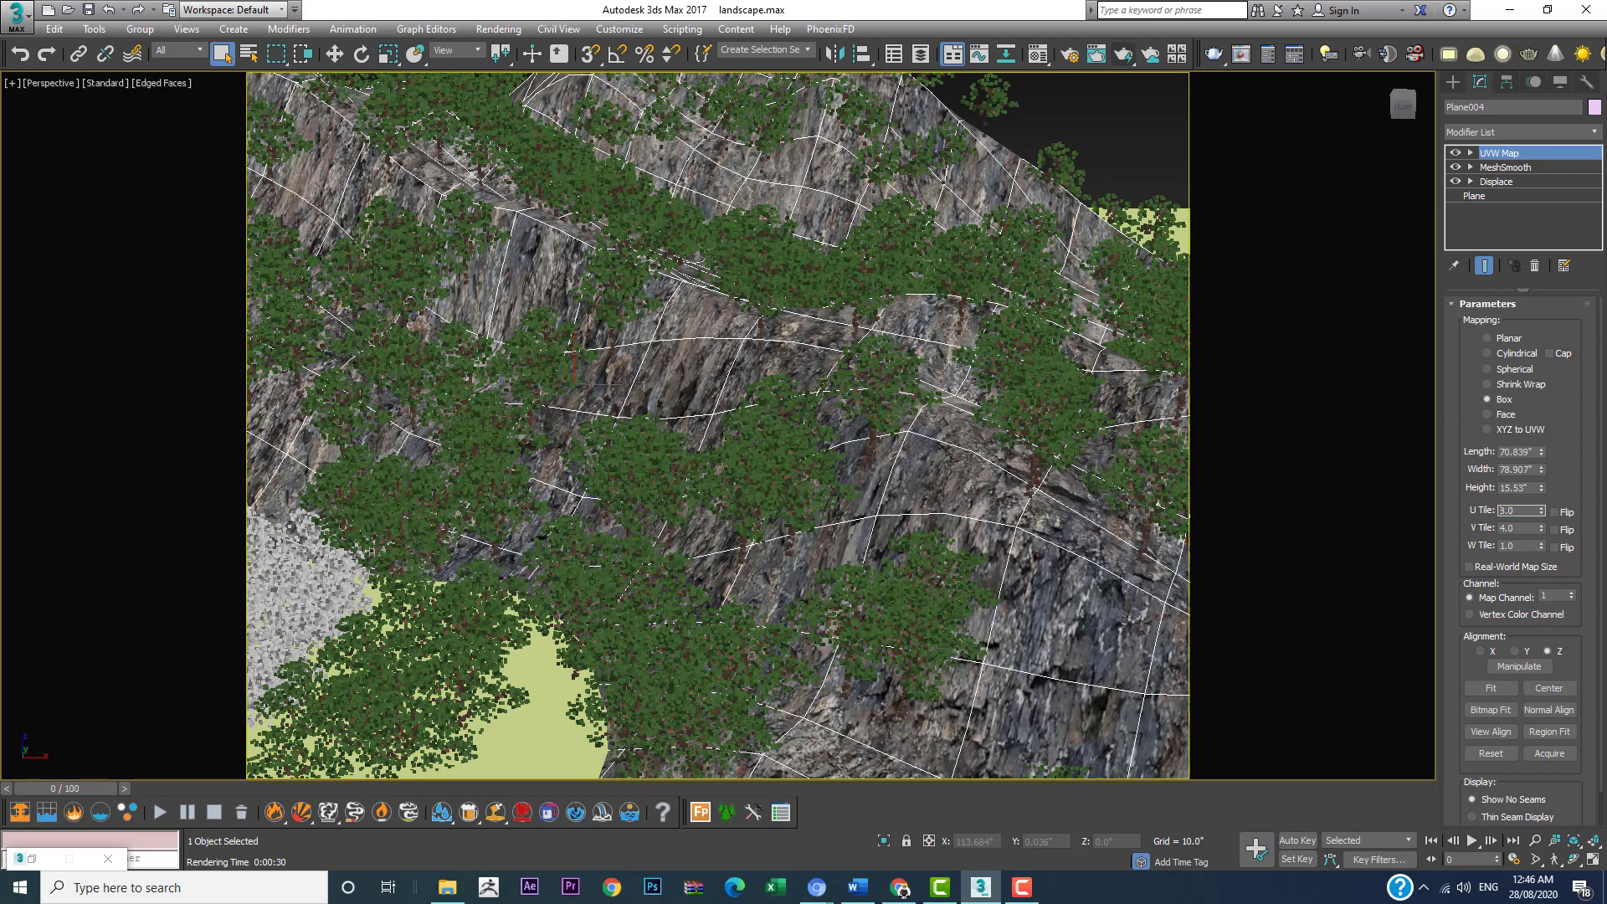
key(Tab)
text(8)
key(Return)
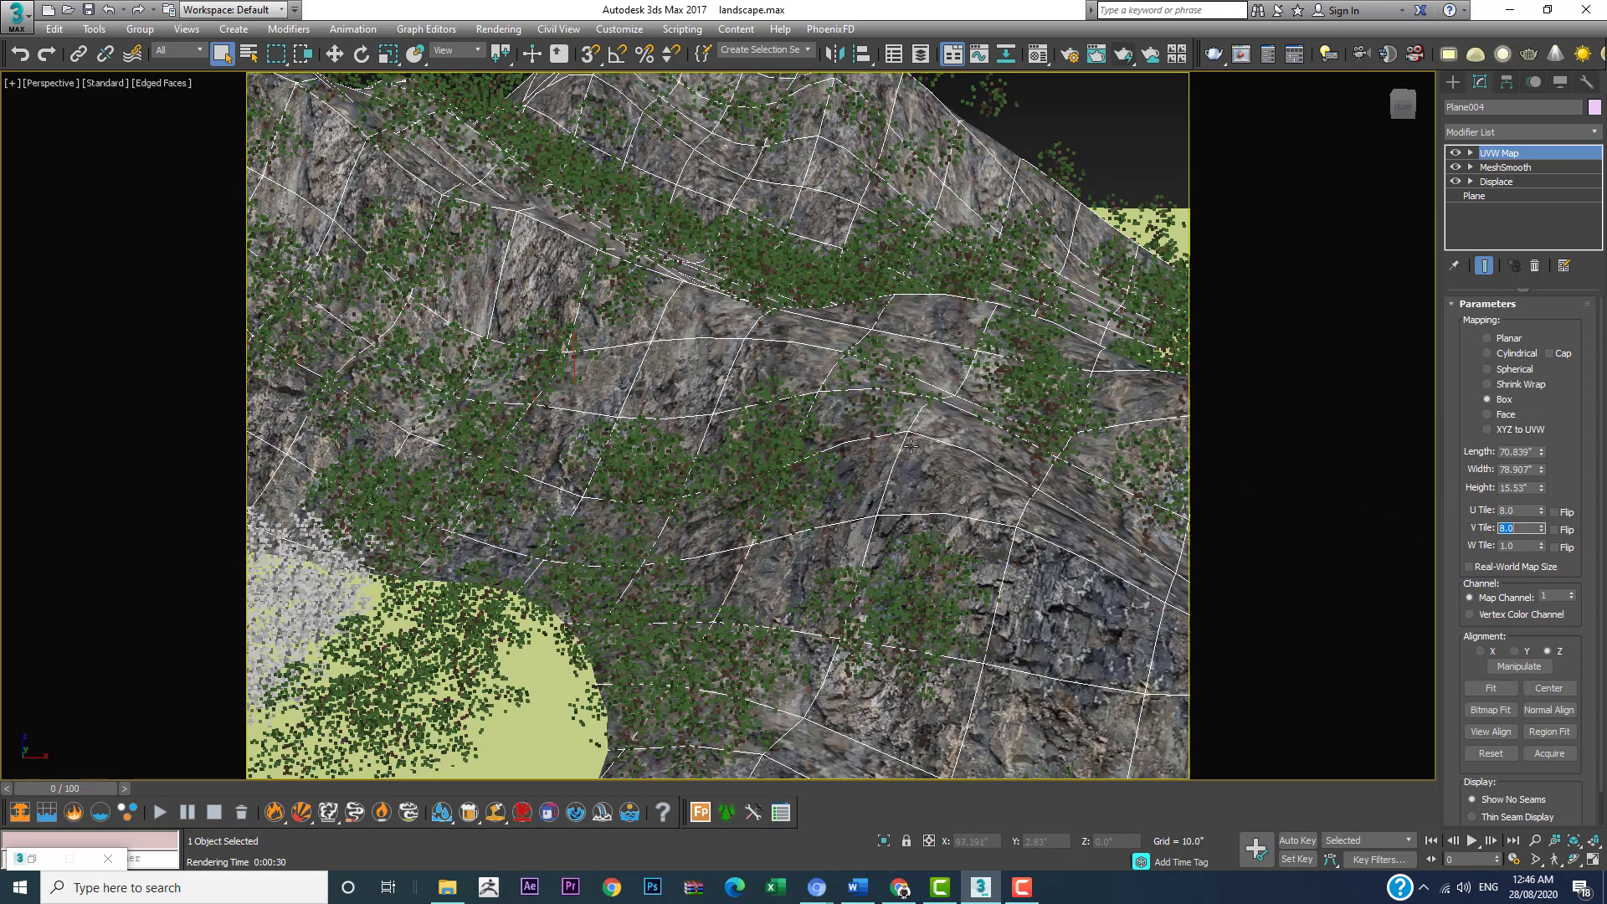
Step: Set the U tiling of Plane004's UVW Map to 10 and the V tiling to 11.25
double_click(1517, 510)
text(10)
key(Return)
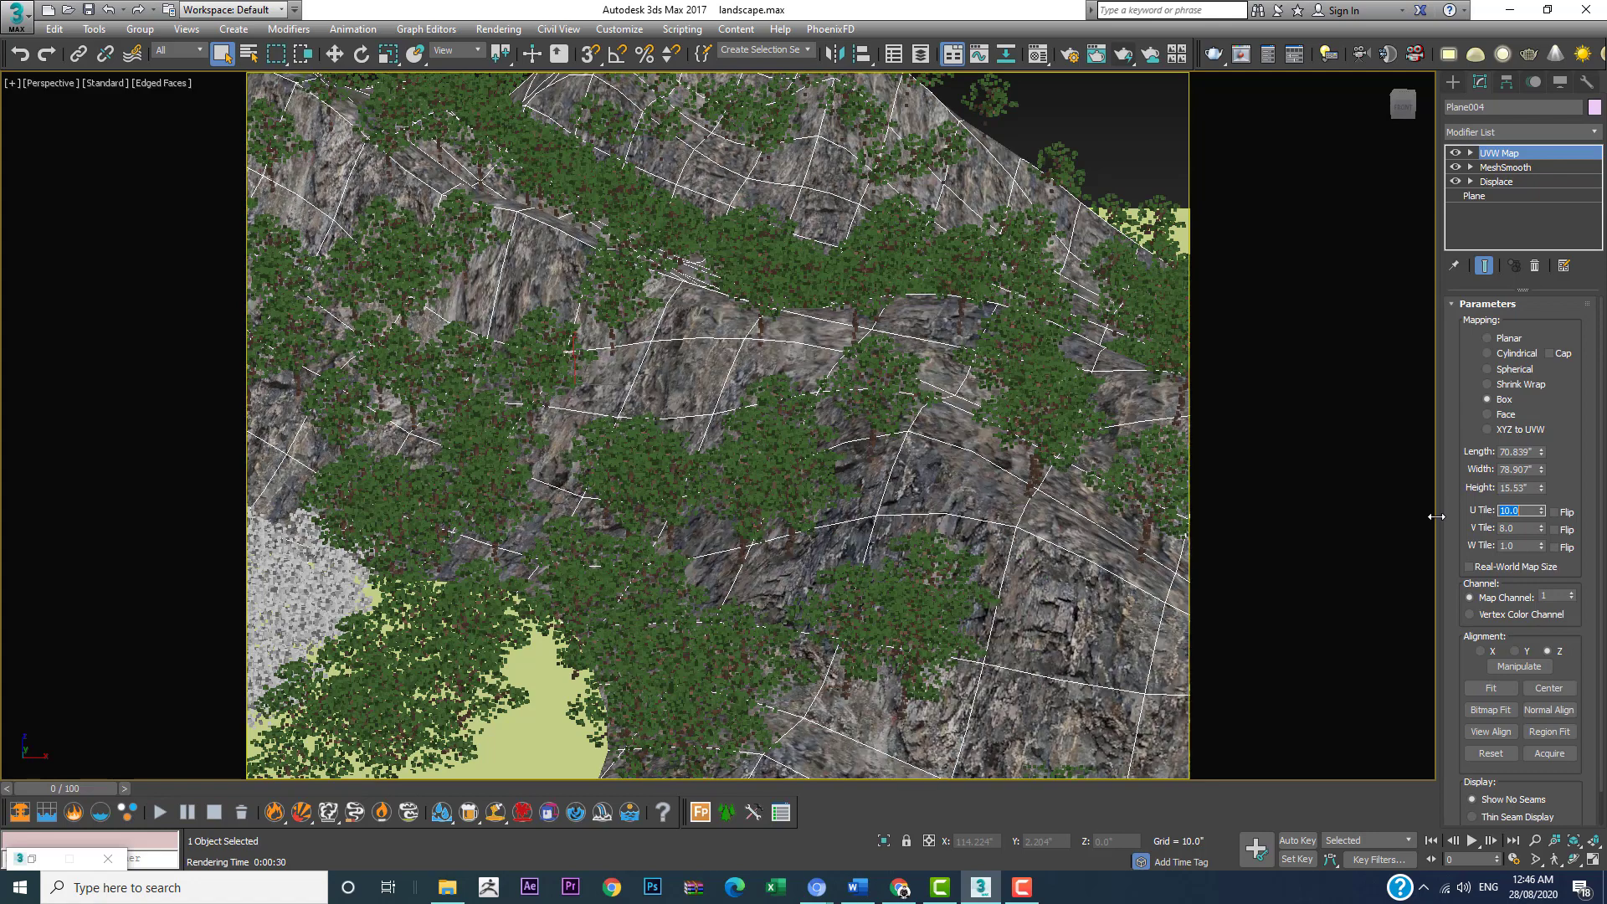
double_click(1514, 528)
text(10)
key(Return)
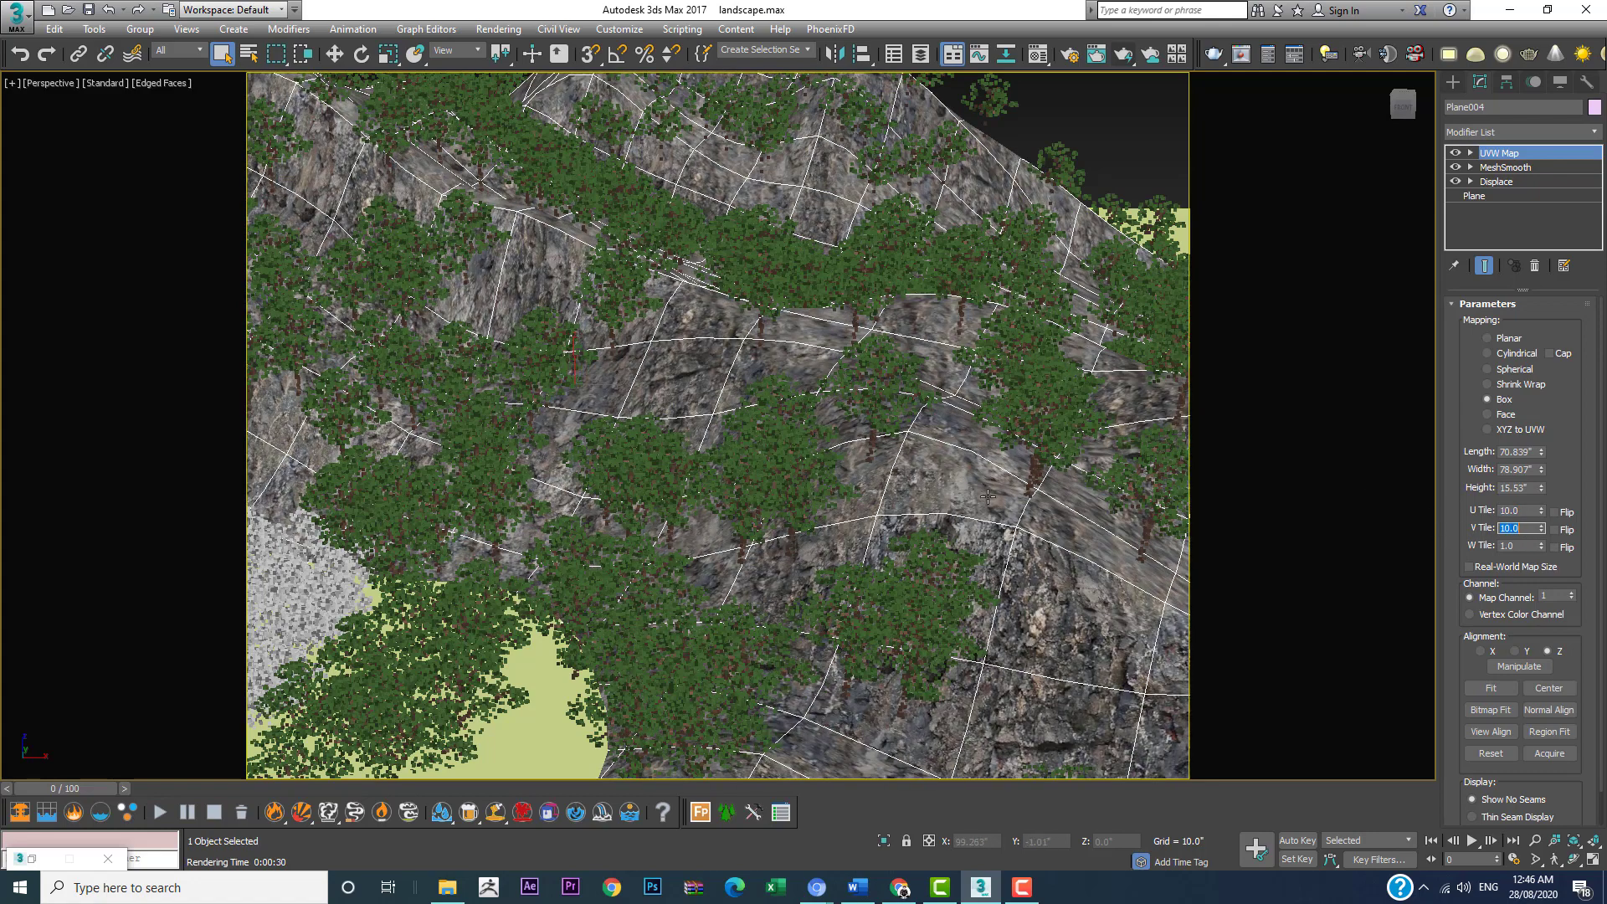
scroll(988, 497, down, 3)
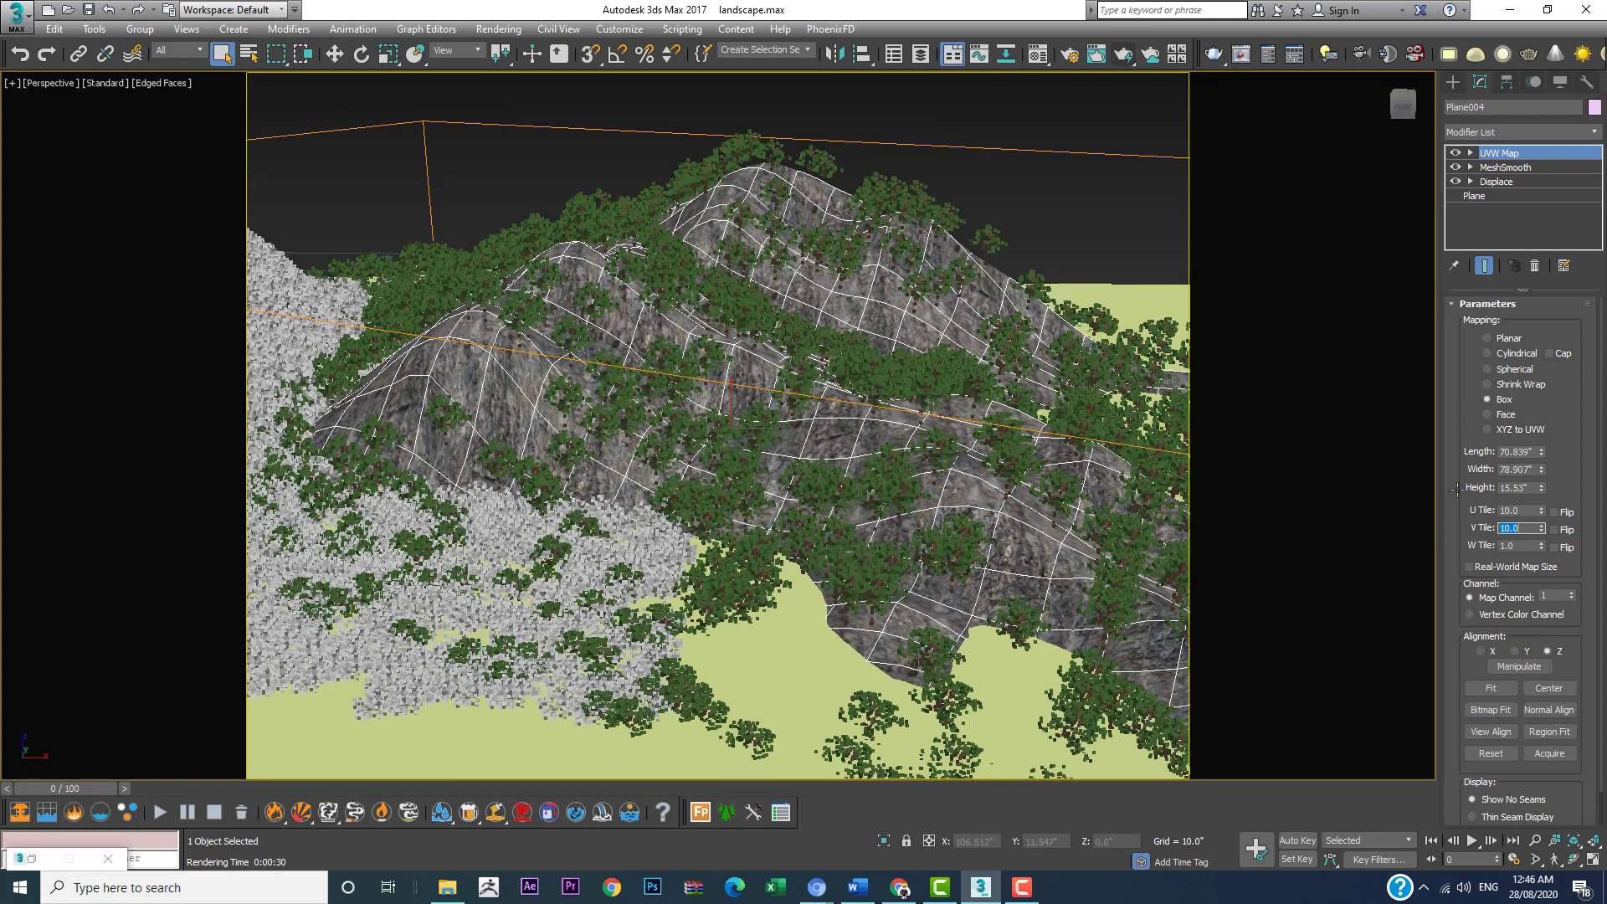
drag(1541, 530, 1543, 421)
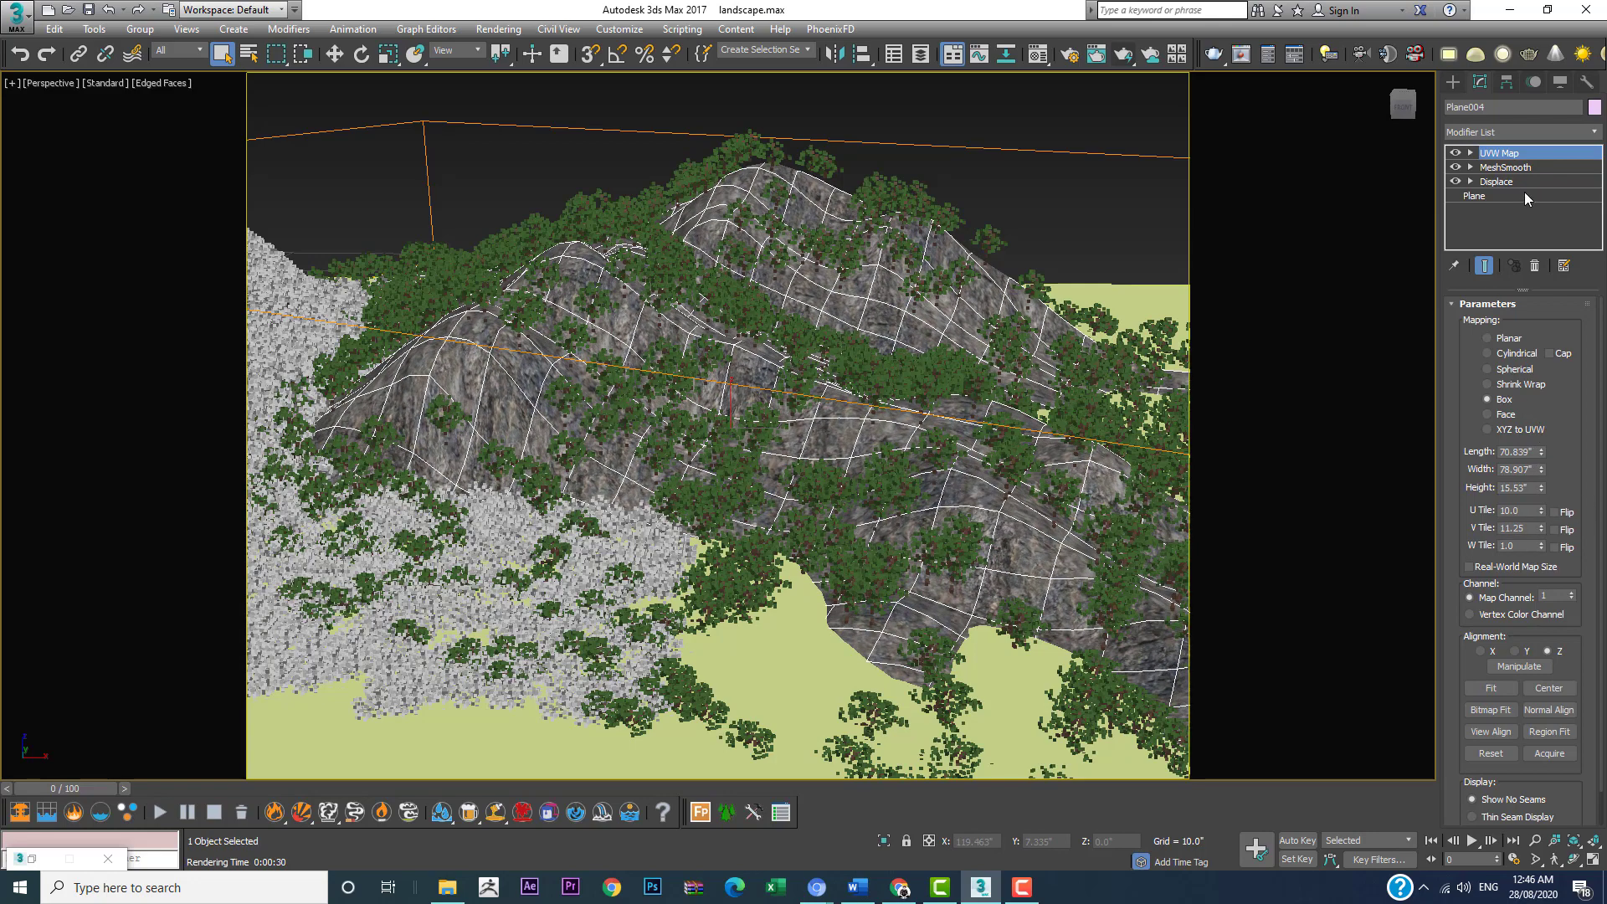
Step: Copy the UVW Map modifier from Plane004 and paste it onto the large mountain Plane002, above MeshSmooth
right_click(1520, 153)
click(1428, 224)
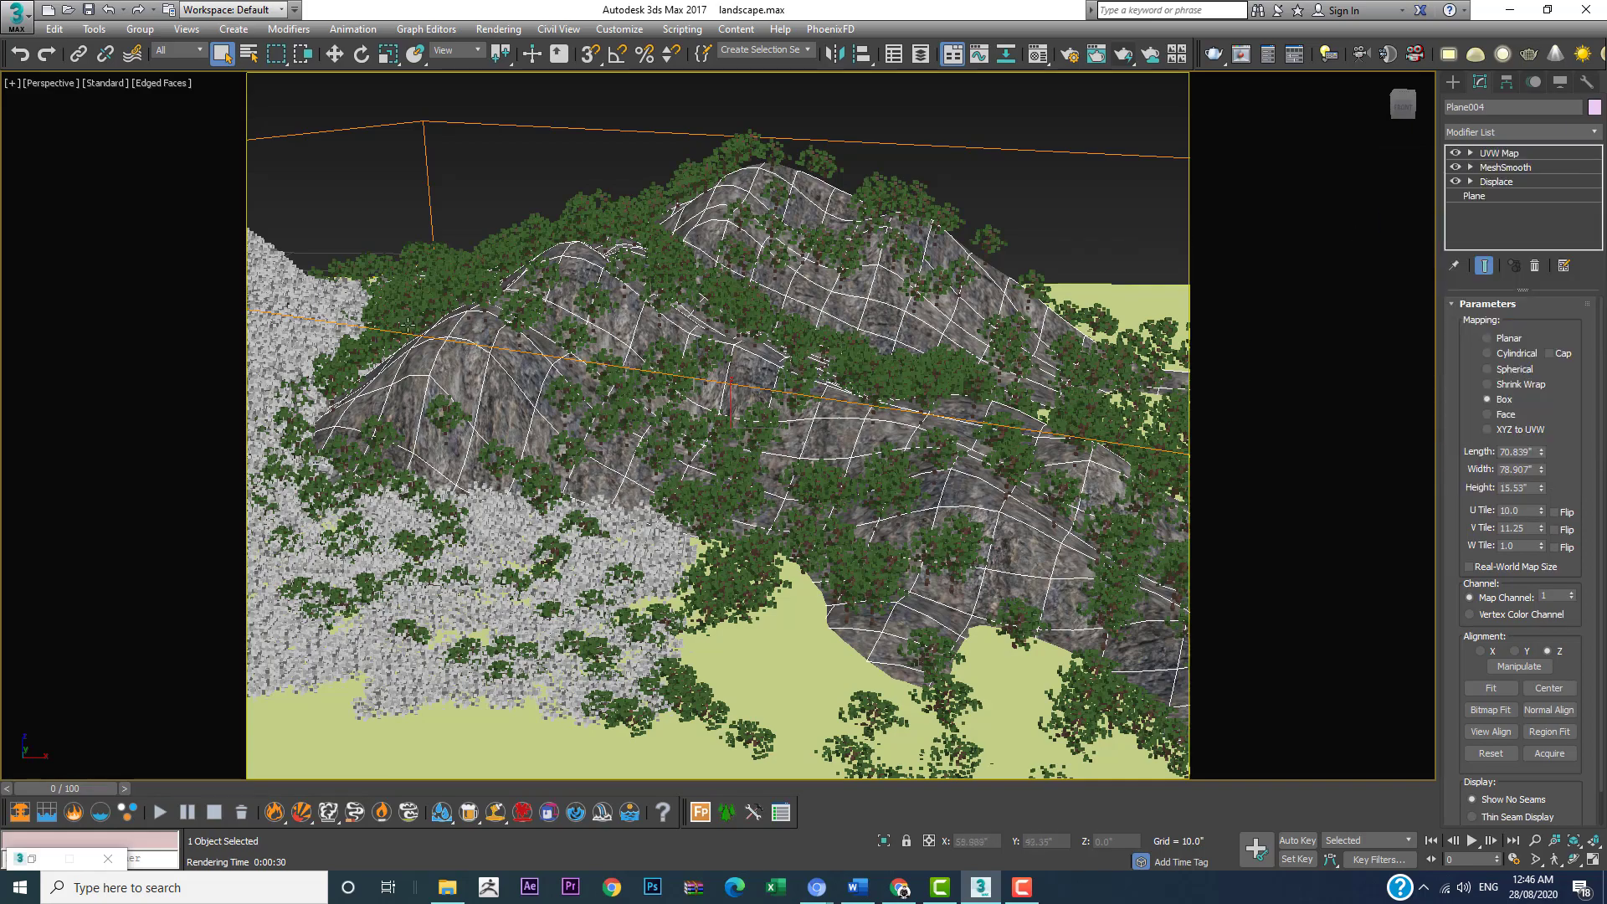
scroll(477, 361, up, 3)
middle_drag(710, 388, 860, 392)
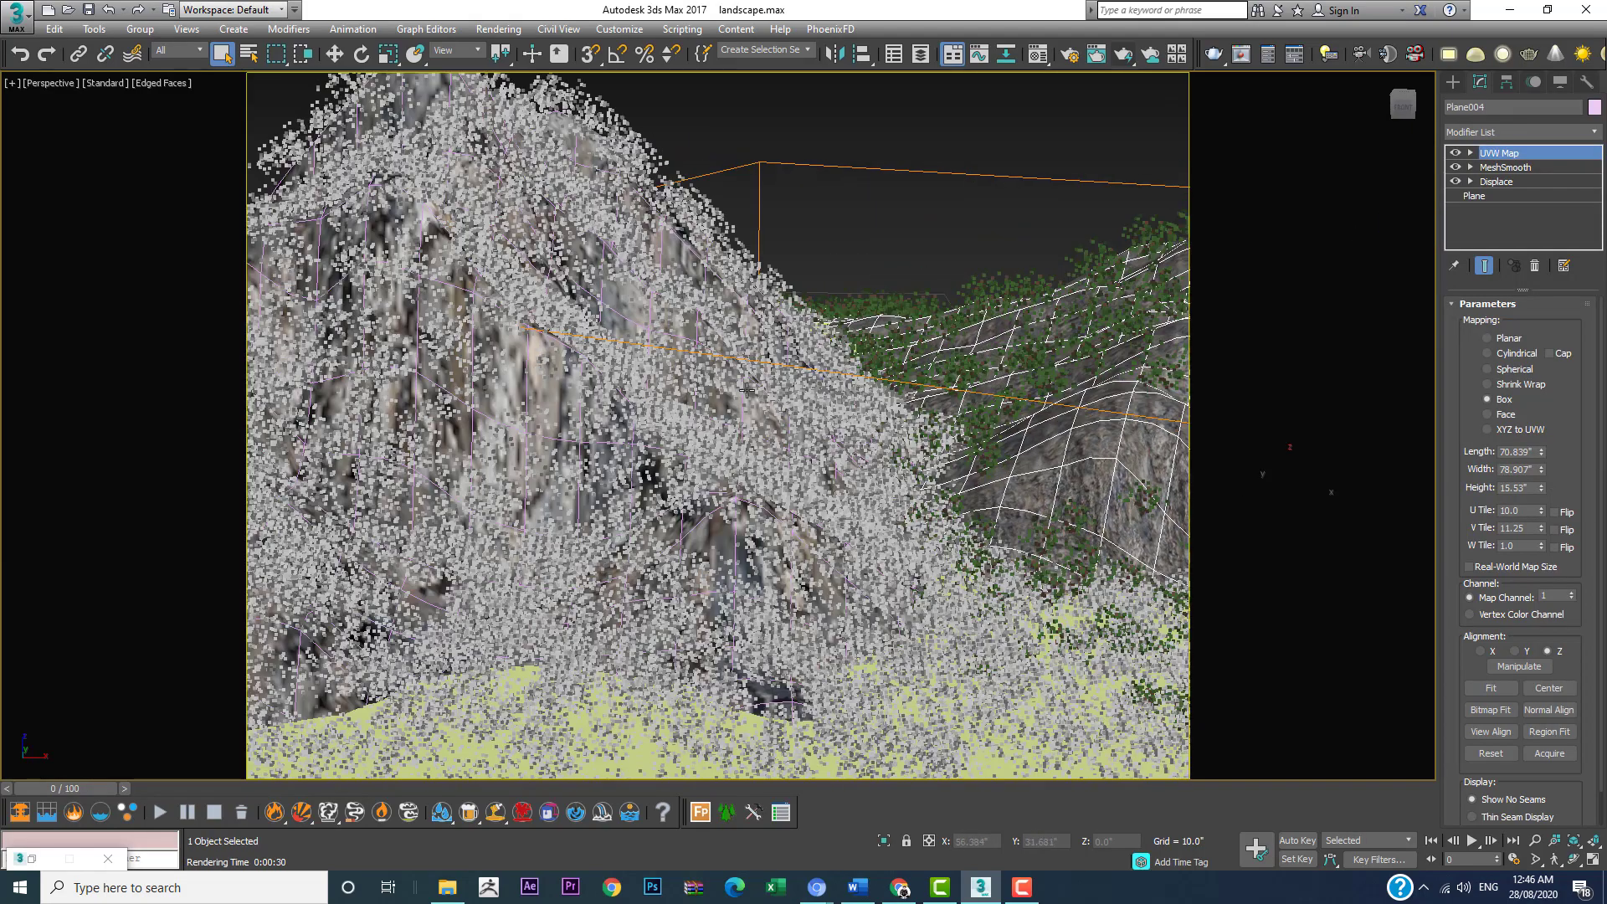
click(500, 386)
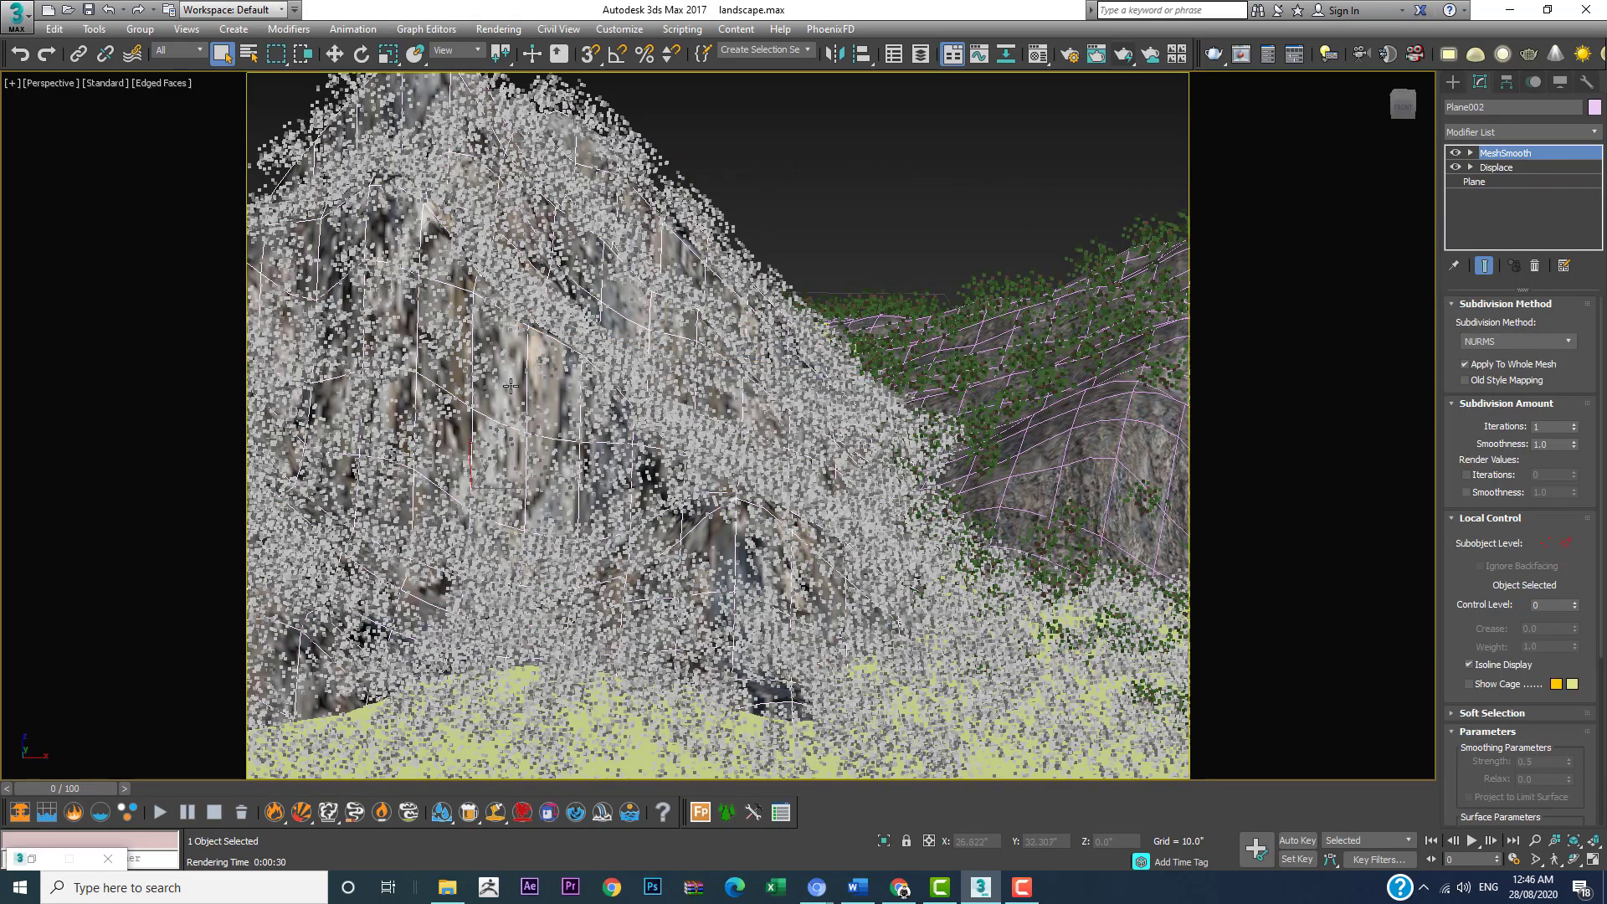
right_click(1502, 158)
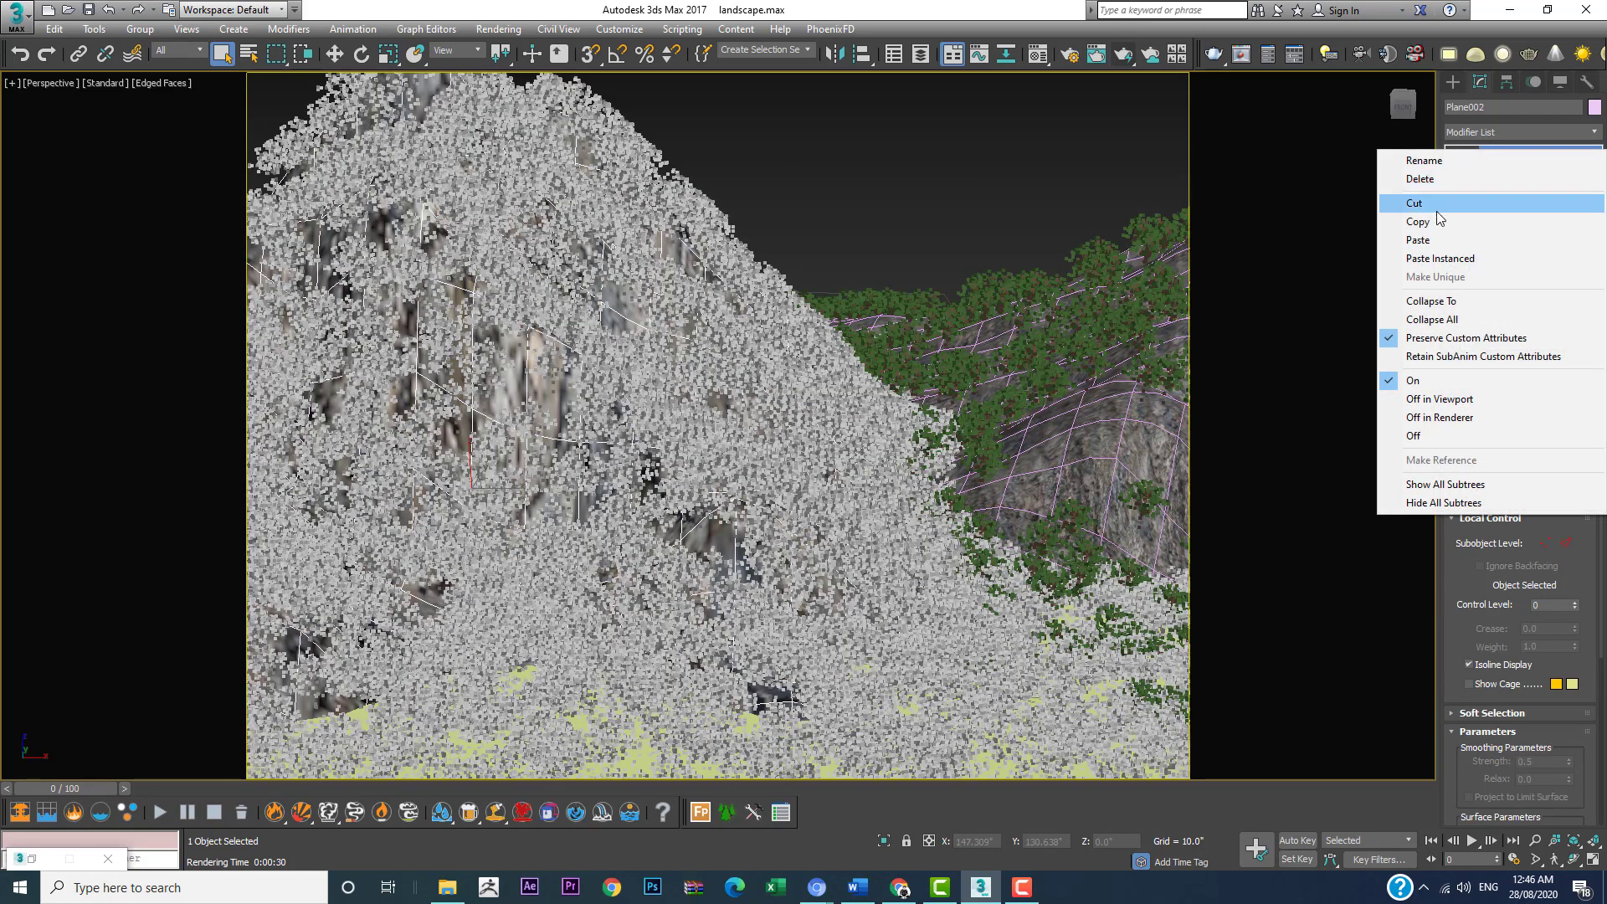
click(1418, 240)
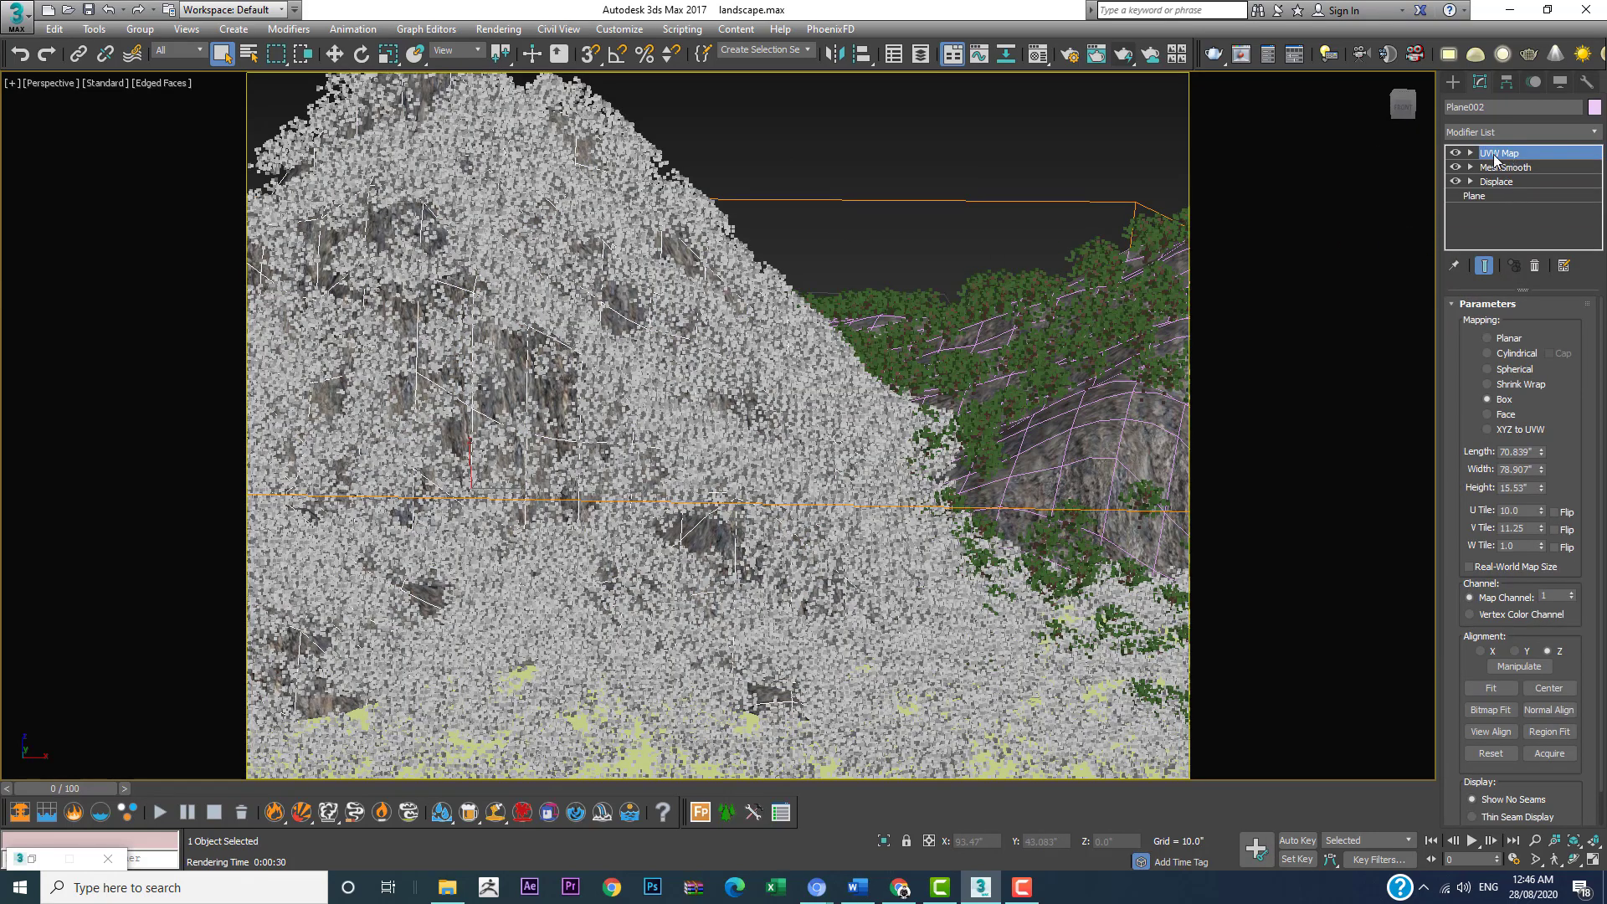
Step: Paste the copied UVW Map modifier as an instance onto the mountain Plane001, above MeshSmooth
alt+middle_drag(649, 447, 883, 467)
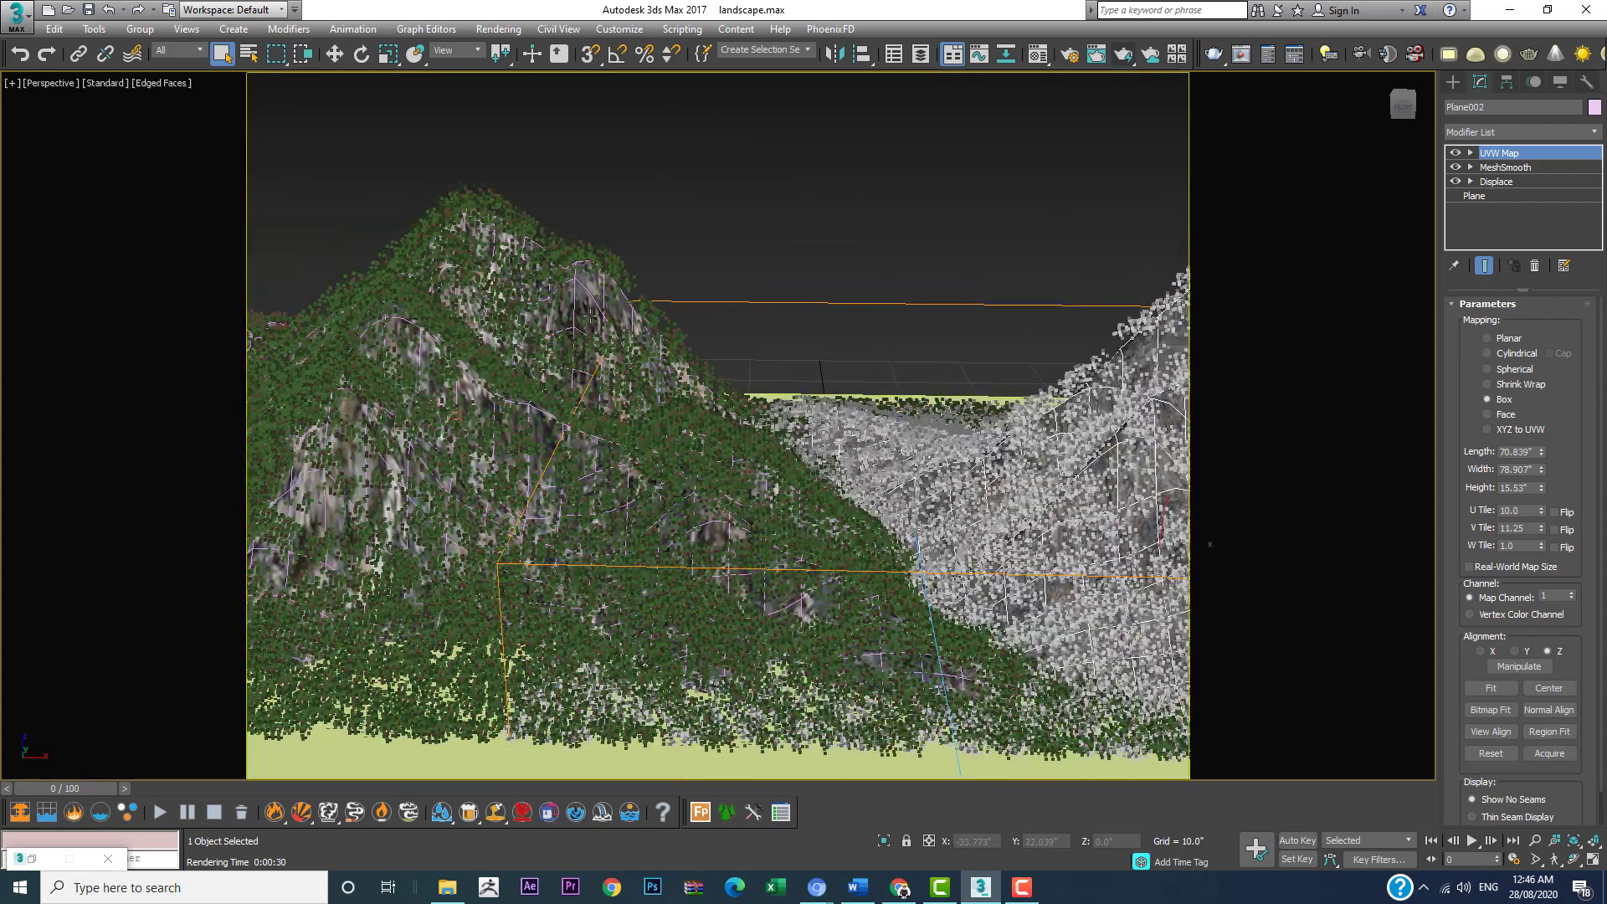
scroll(591, 314, up, 5)
click(584, 297)
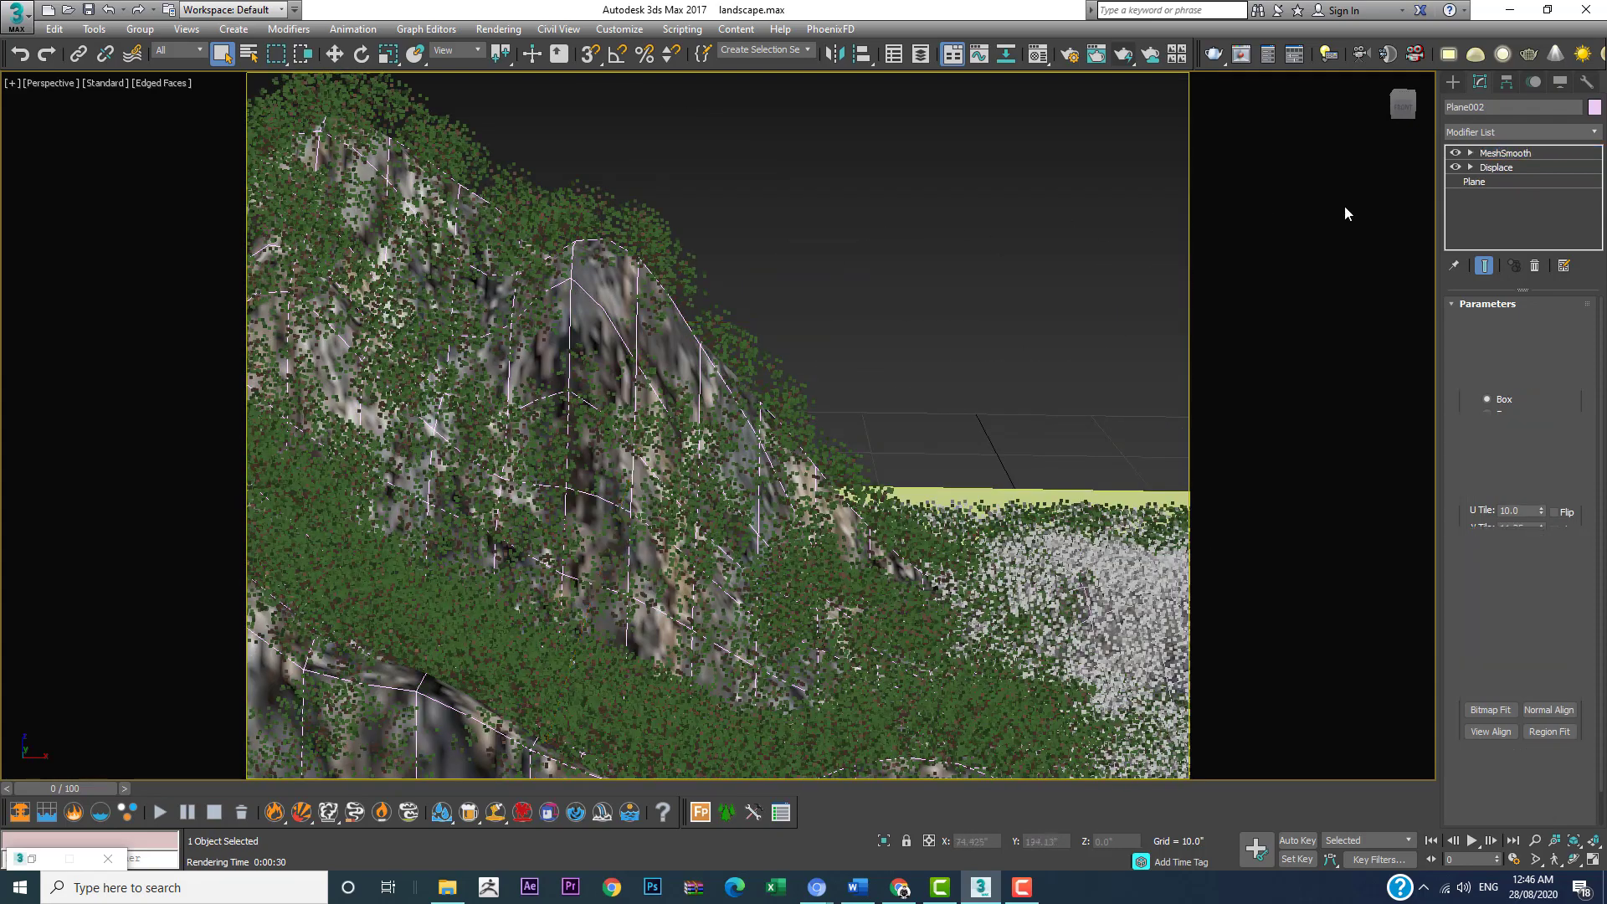
click(1530, 149)
right_click(1527, 149)
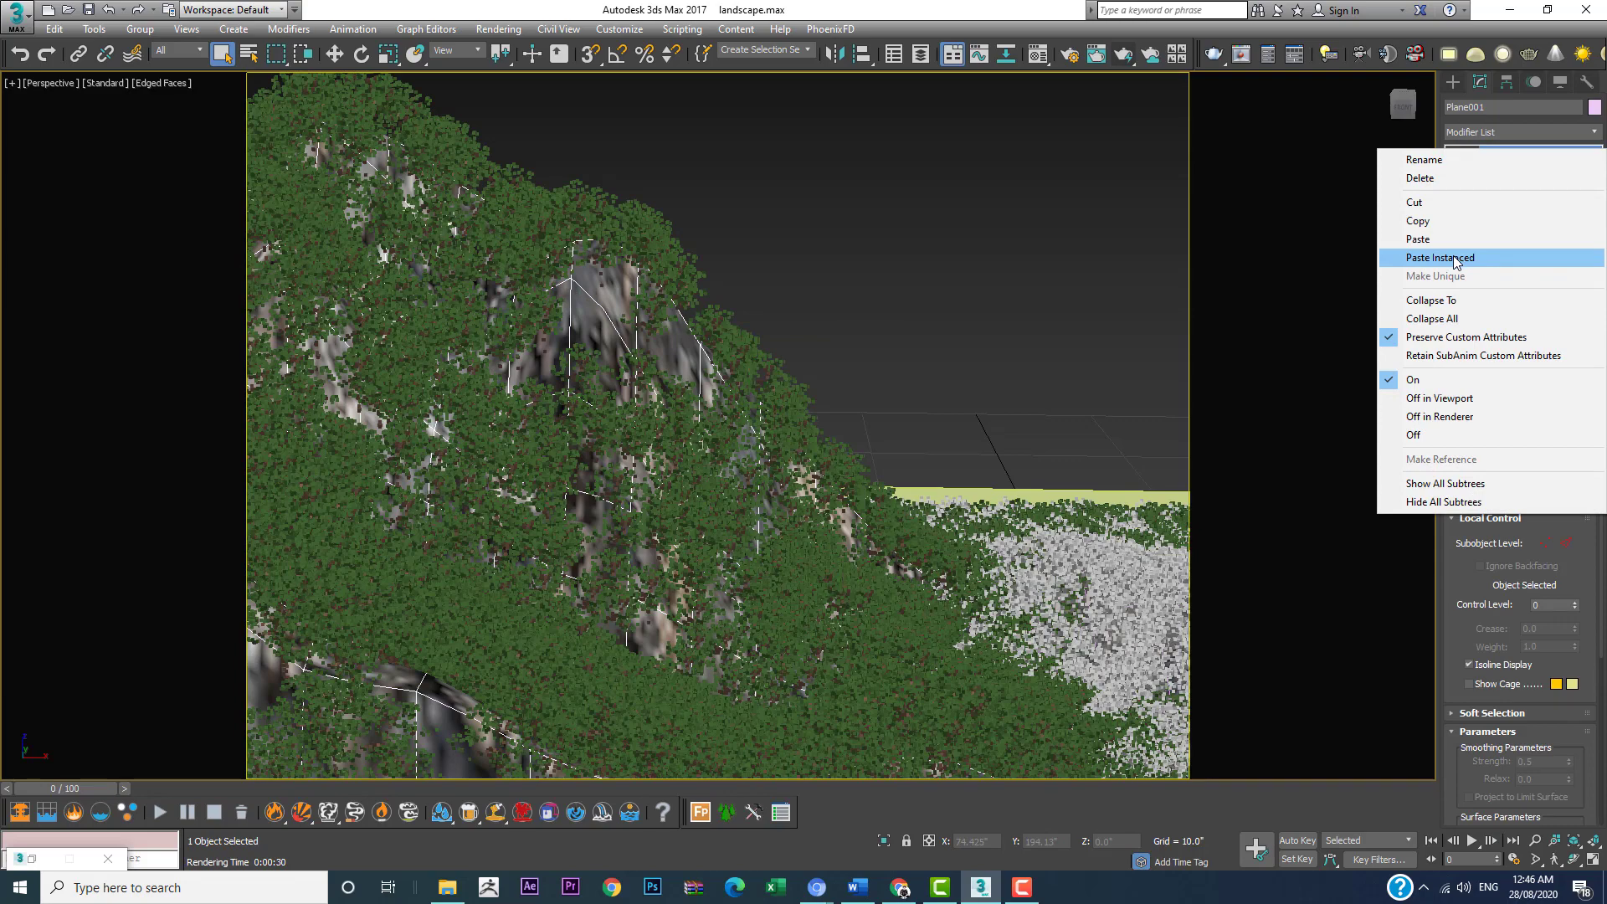
click(1455, 259)
Step: Replace Plane002's UVW Map by deleting it and pasting the copied modifier as an instance above MeshSmooth
middle_drag(751, 404, 544, 364)
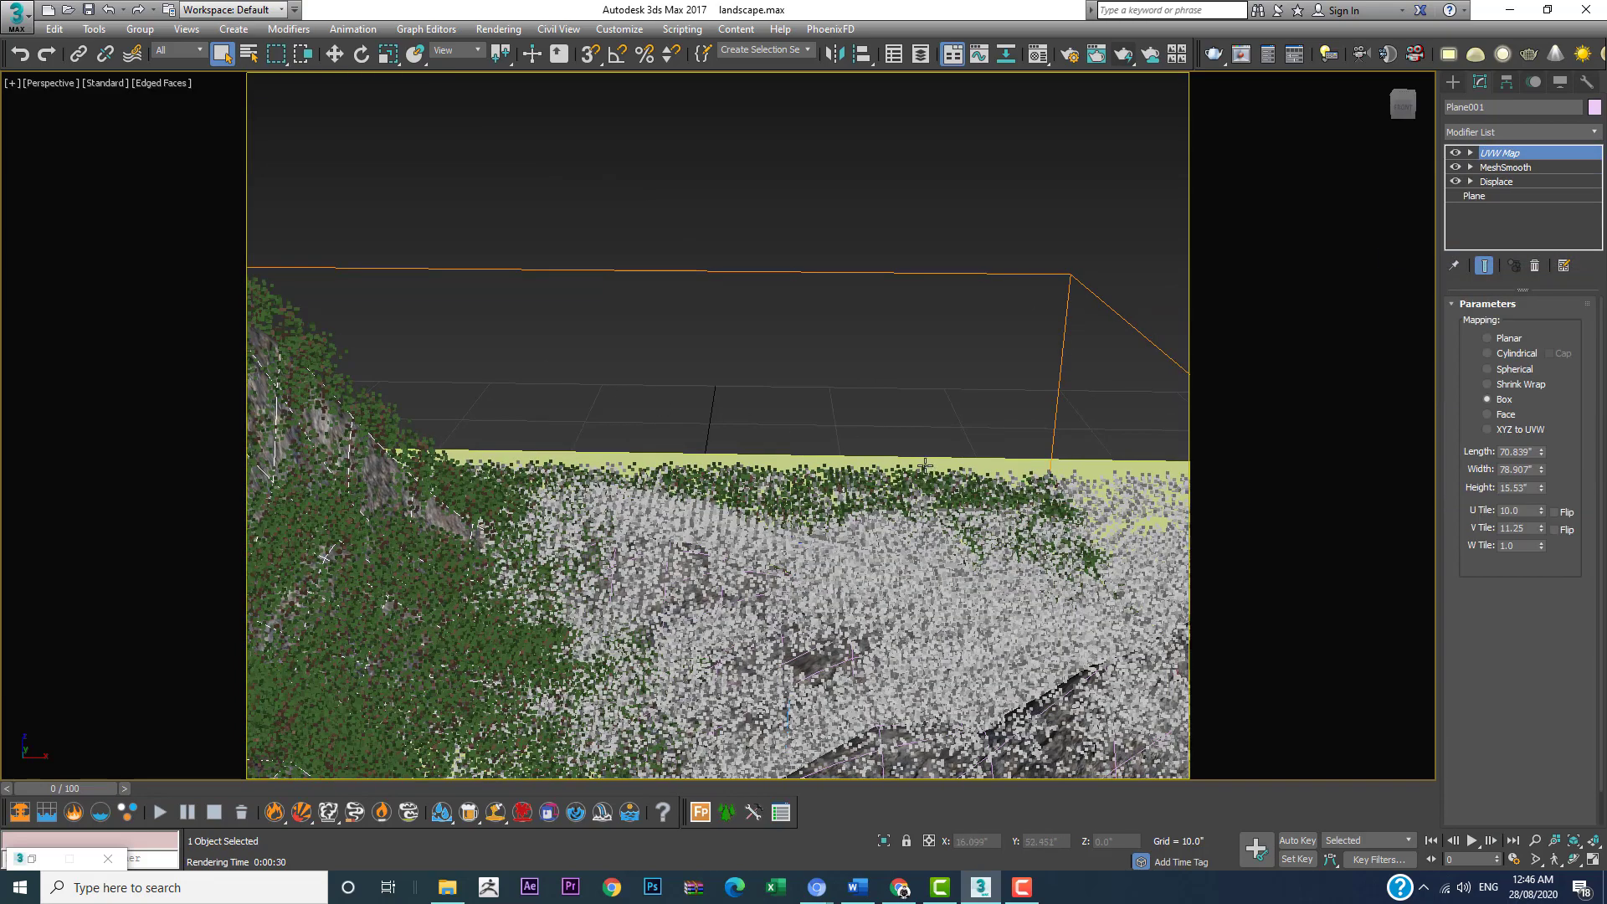
scroll(925, 467, down, 3)
middle_drag(990, 561, 815, 545)
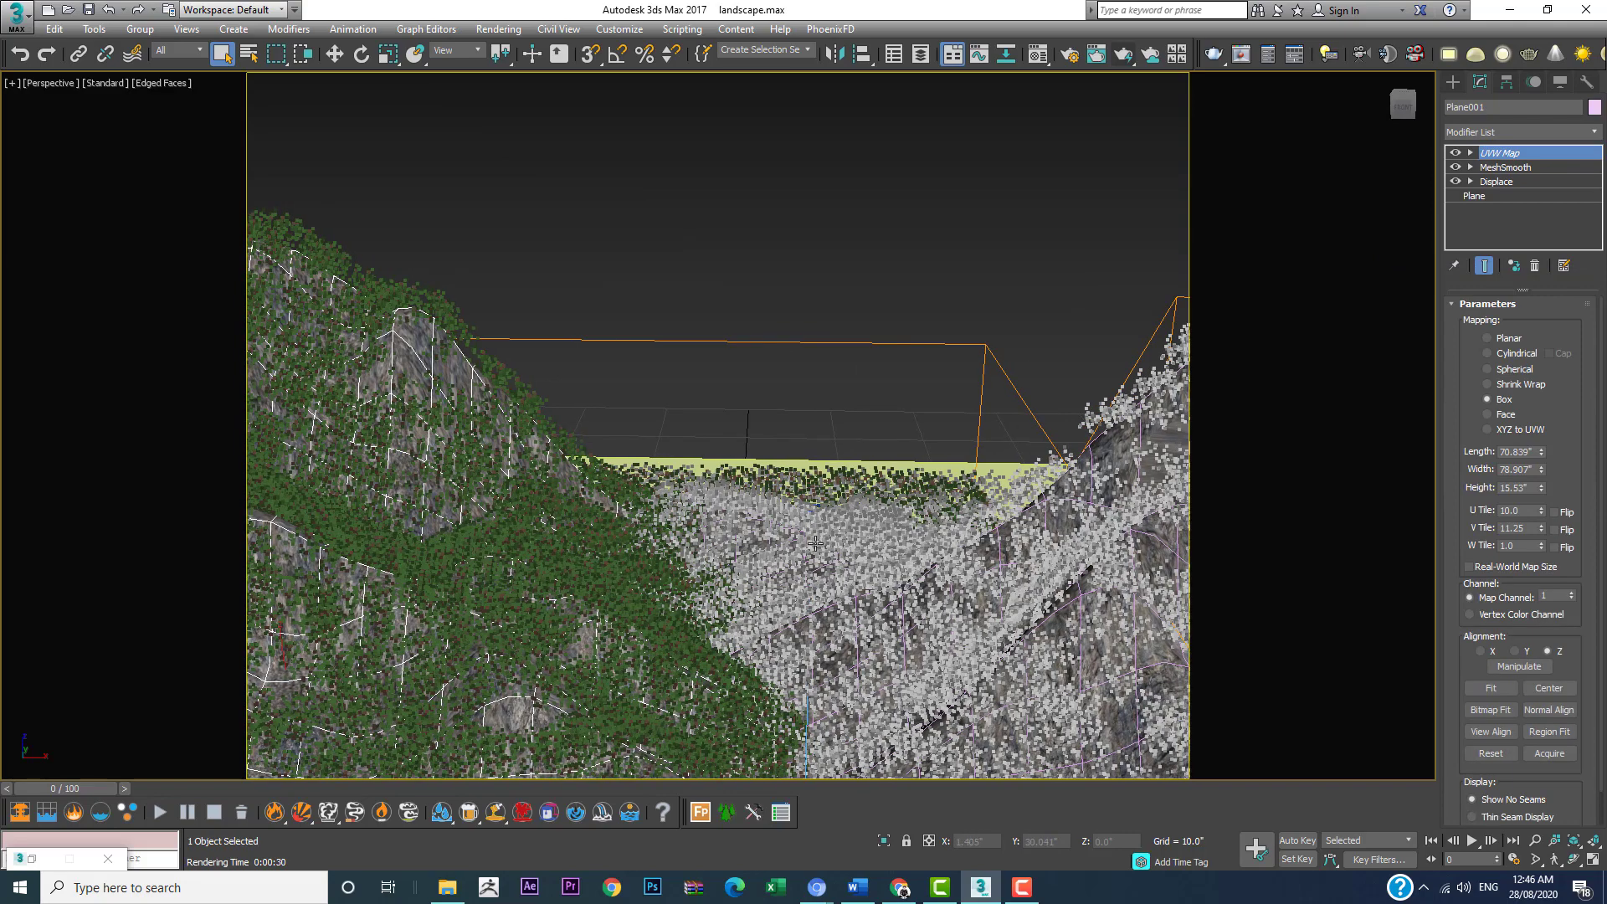
click(1116, 444)
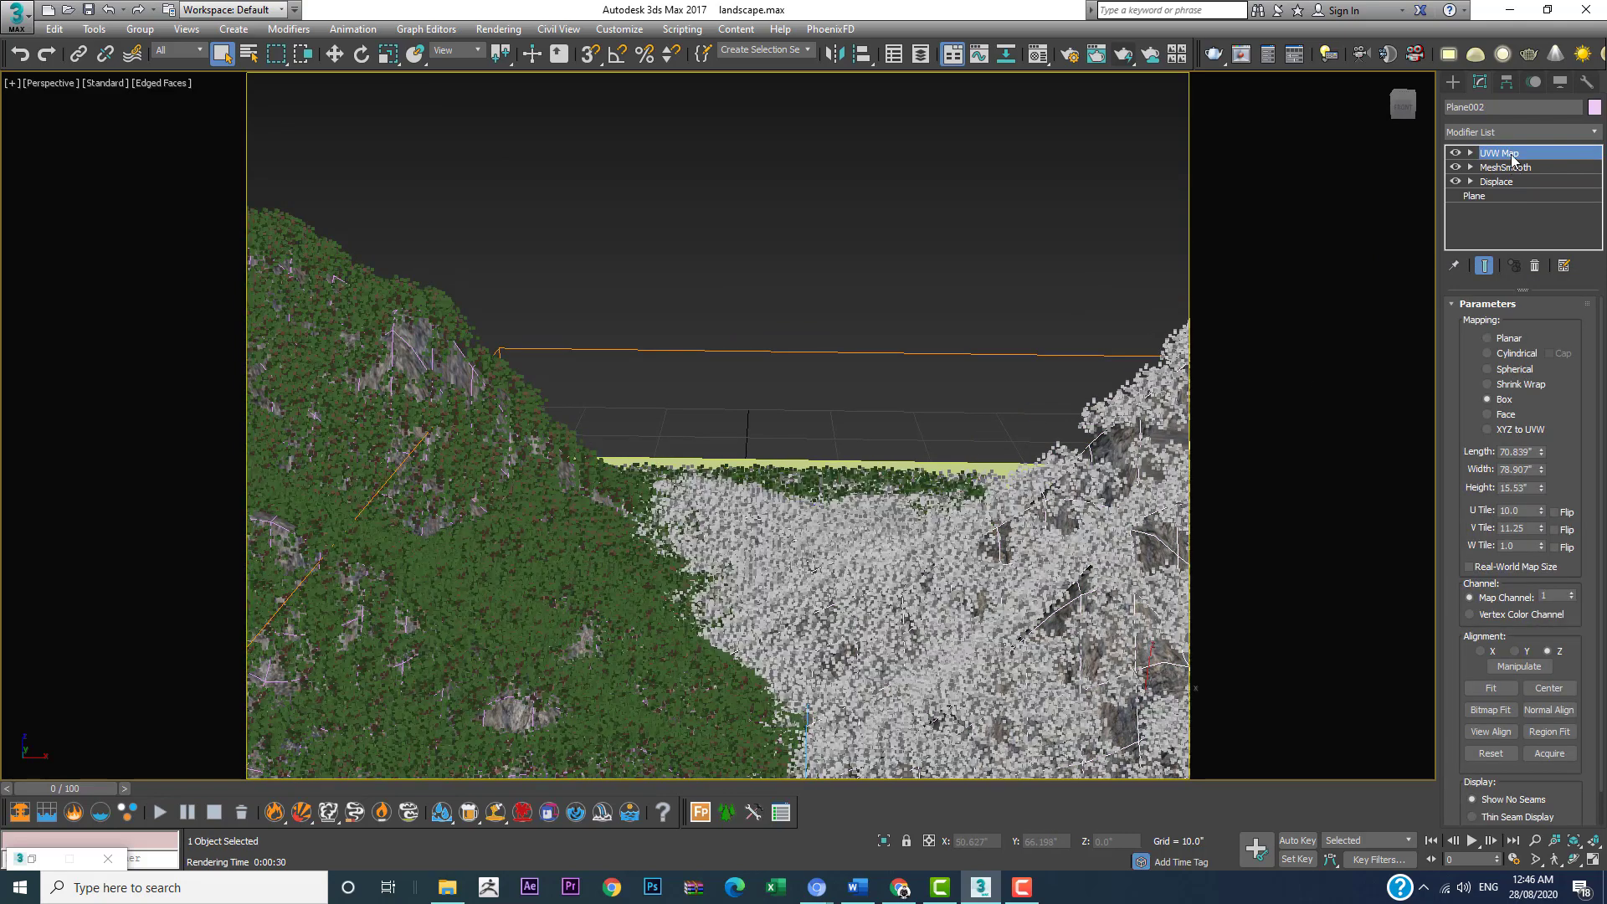
right_click(1511, 159)
click(1453, 179)
right_click(1512, 159)
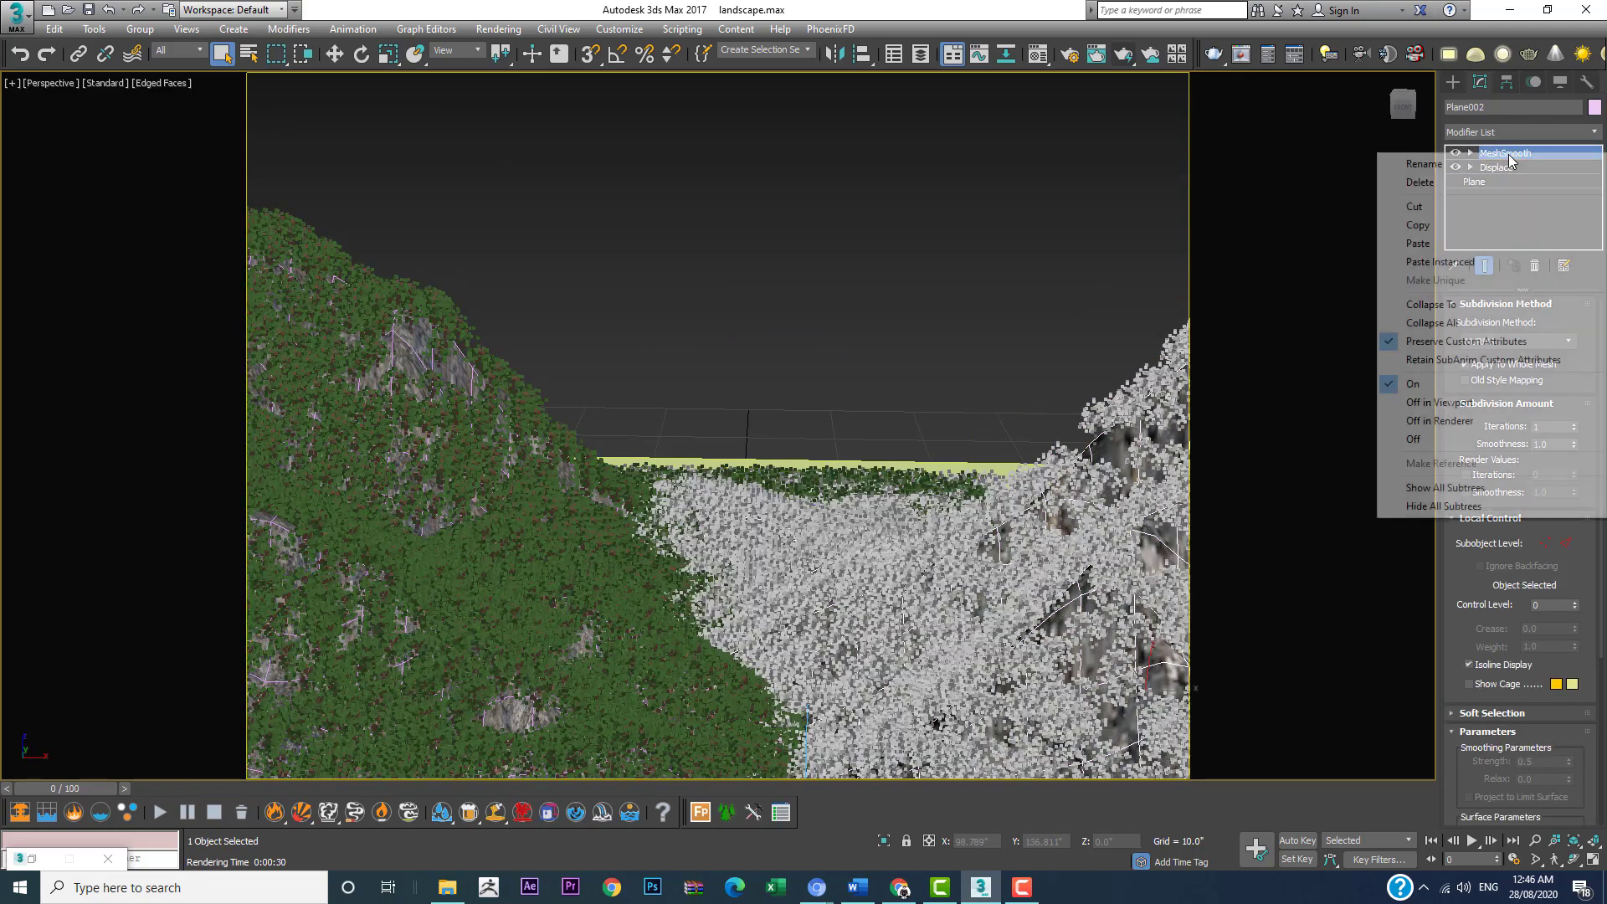
click(1445, 263)
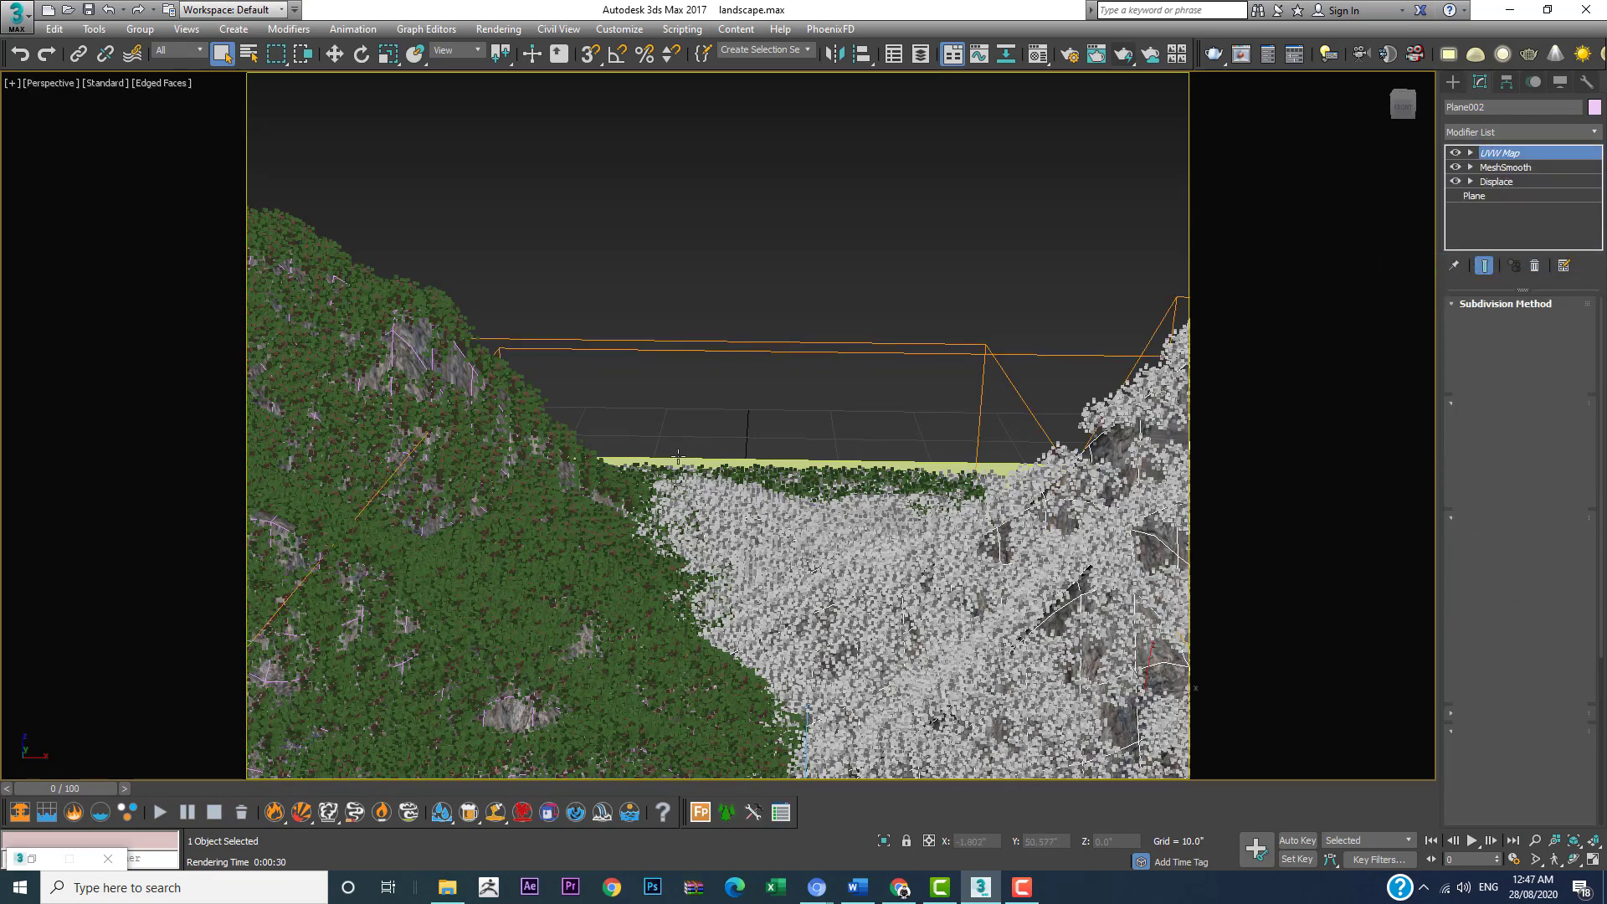
Step: Paste the UVW Map modifier as an instance onto the mountain Plane003, and return to the PhysCamera001 view with nothing selected
key(ctrl+z)
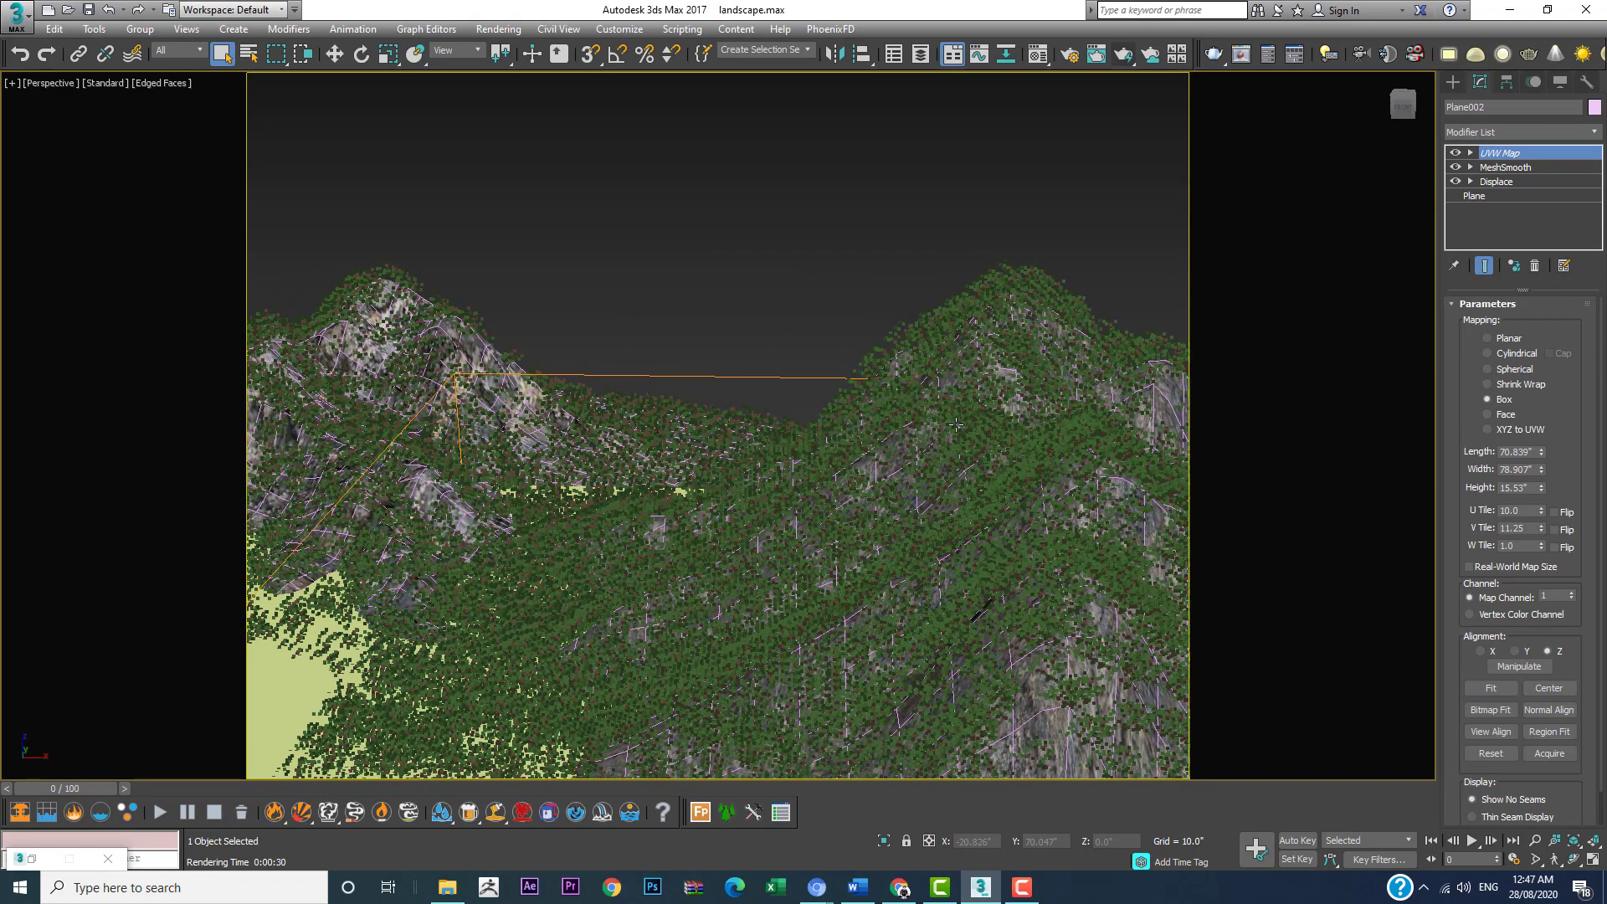
click(985, 298)
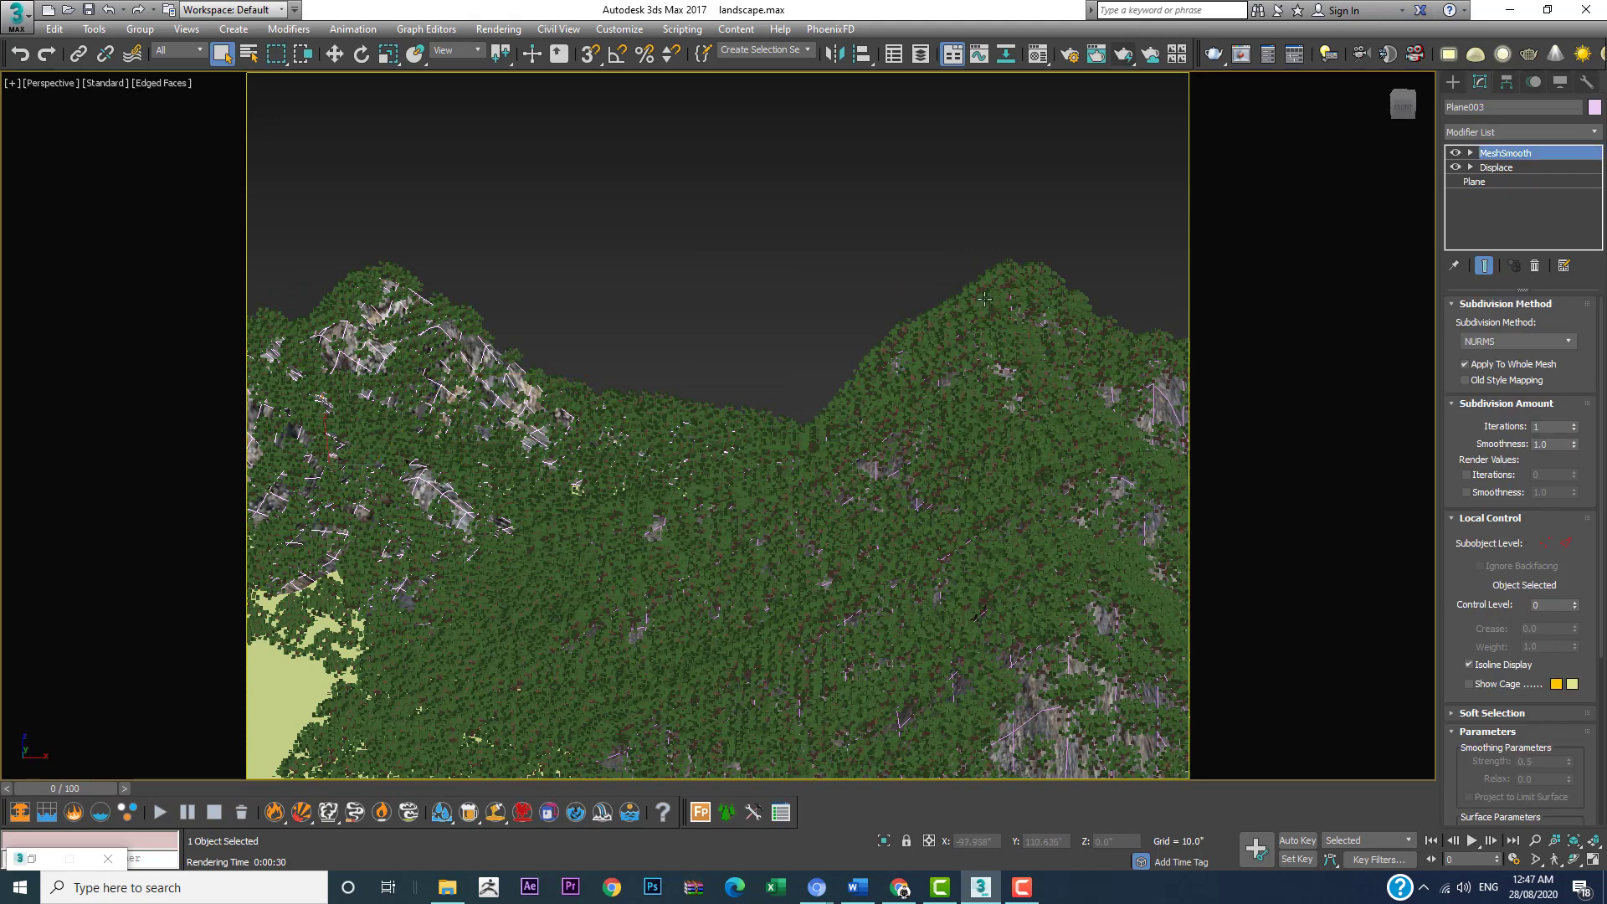
right_click(1528, 161)
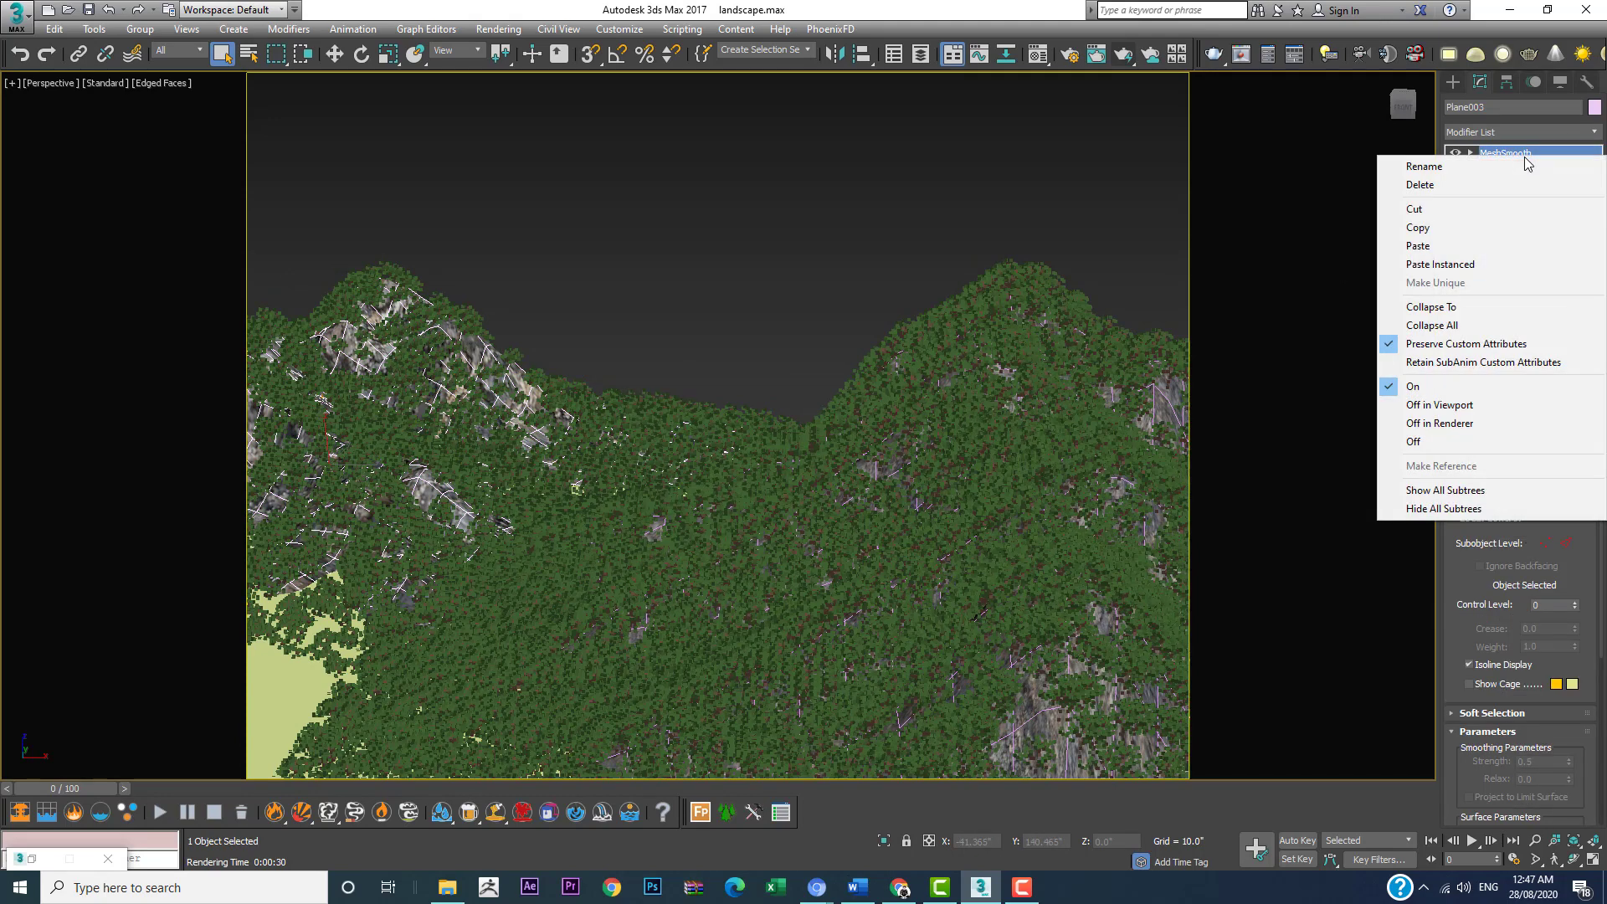
click(1462, 265)
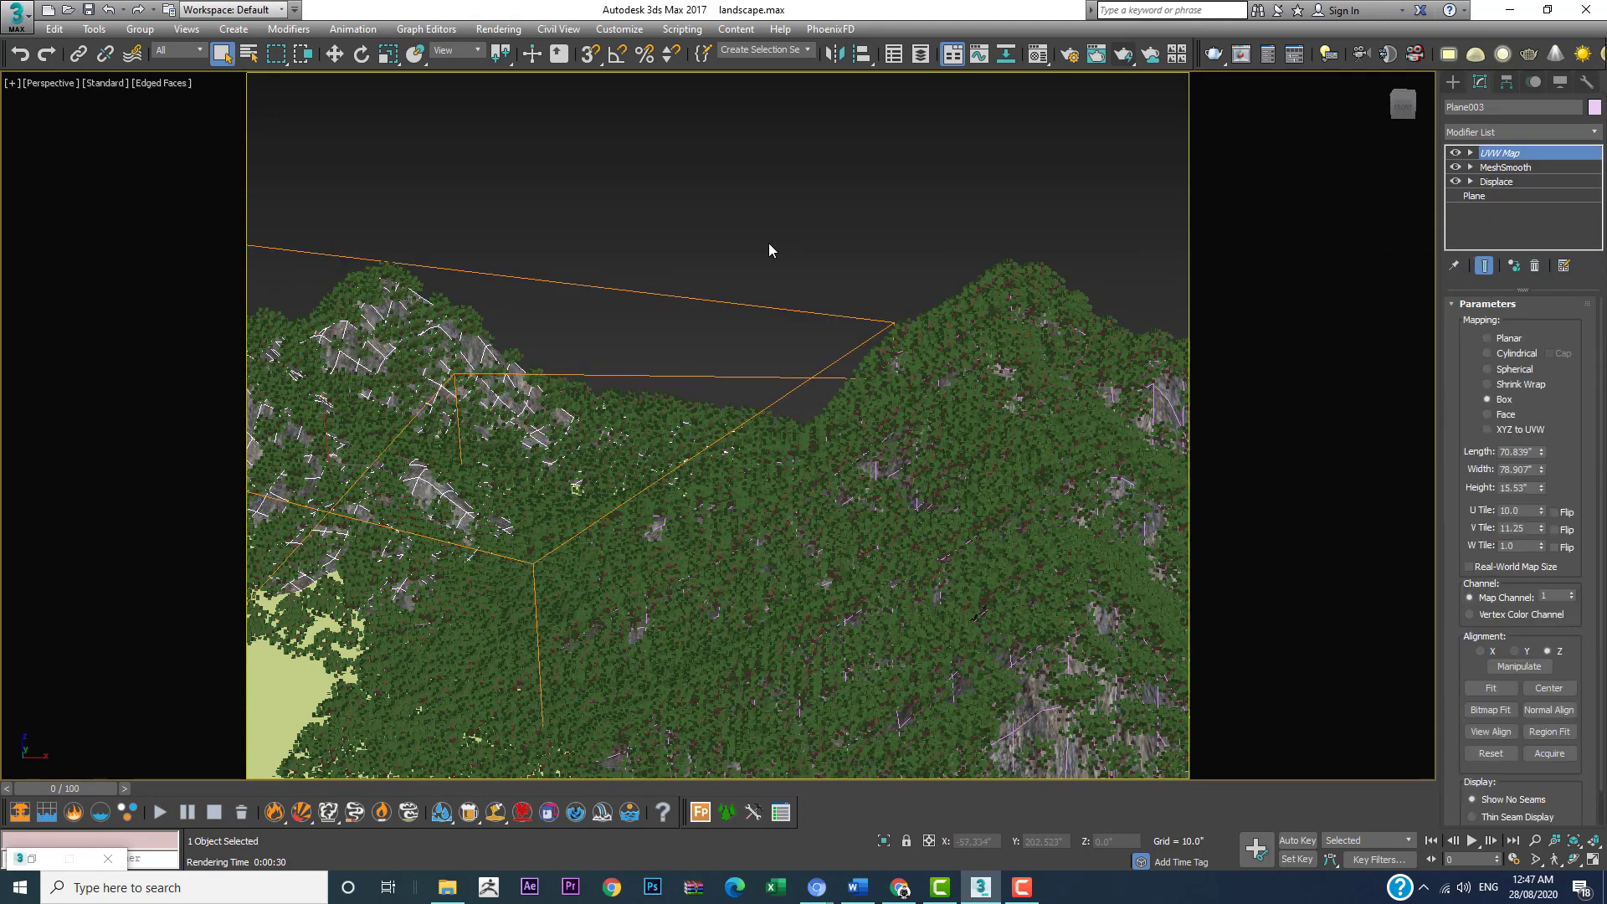
key(c)
click(740, 210)
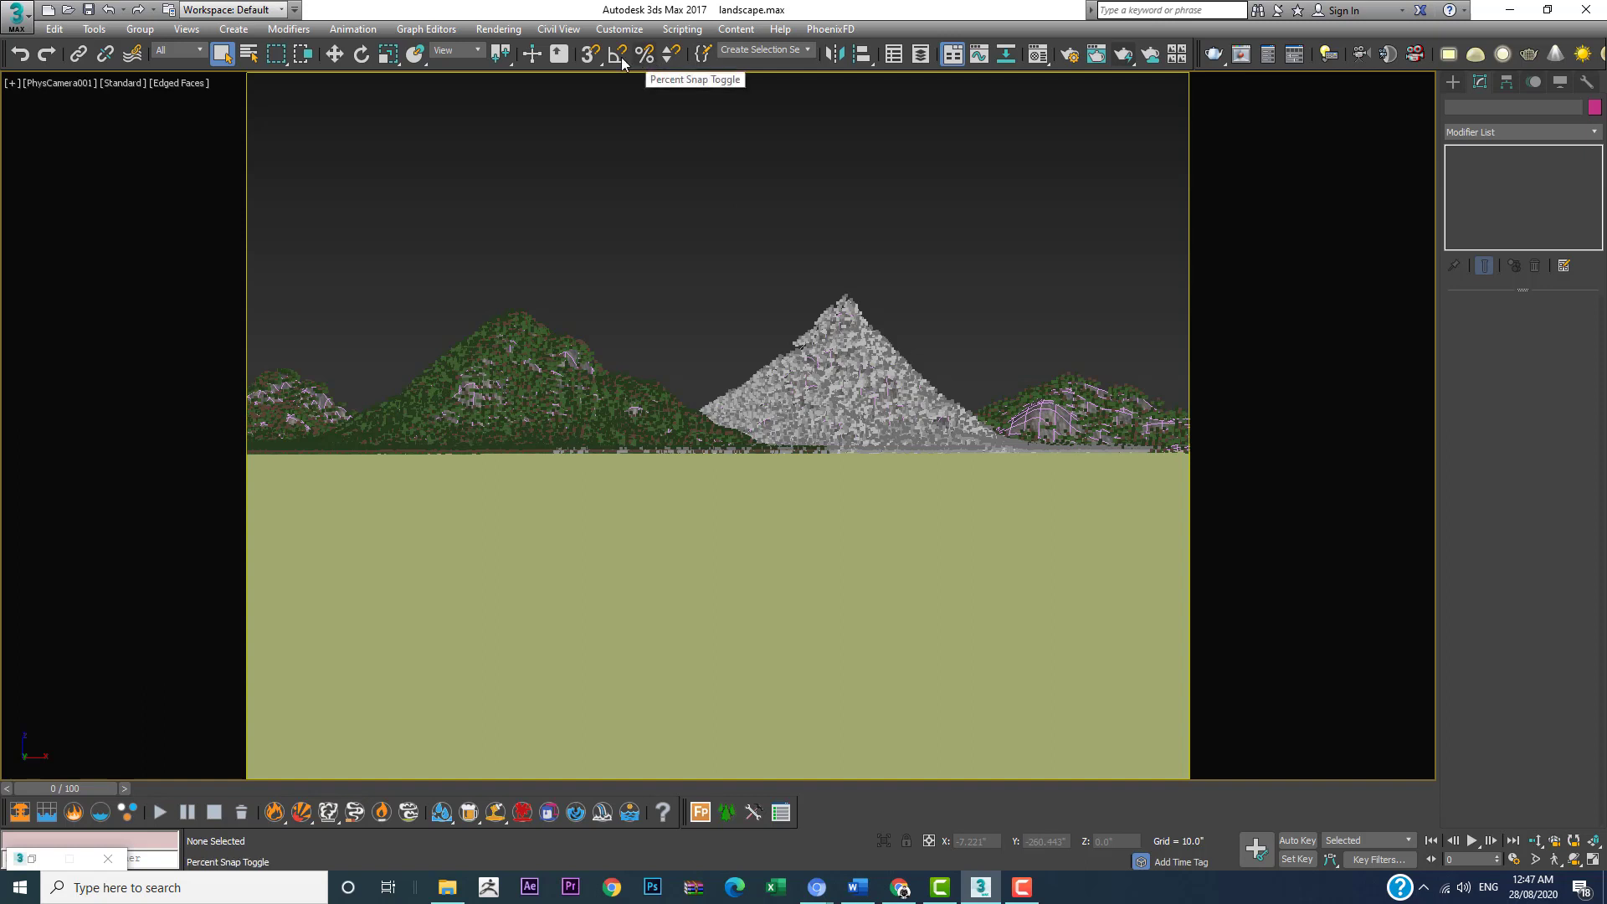
Step: Change the environment background color to light blue and render the PhysCamera001 view
click(485, 32)
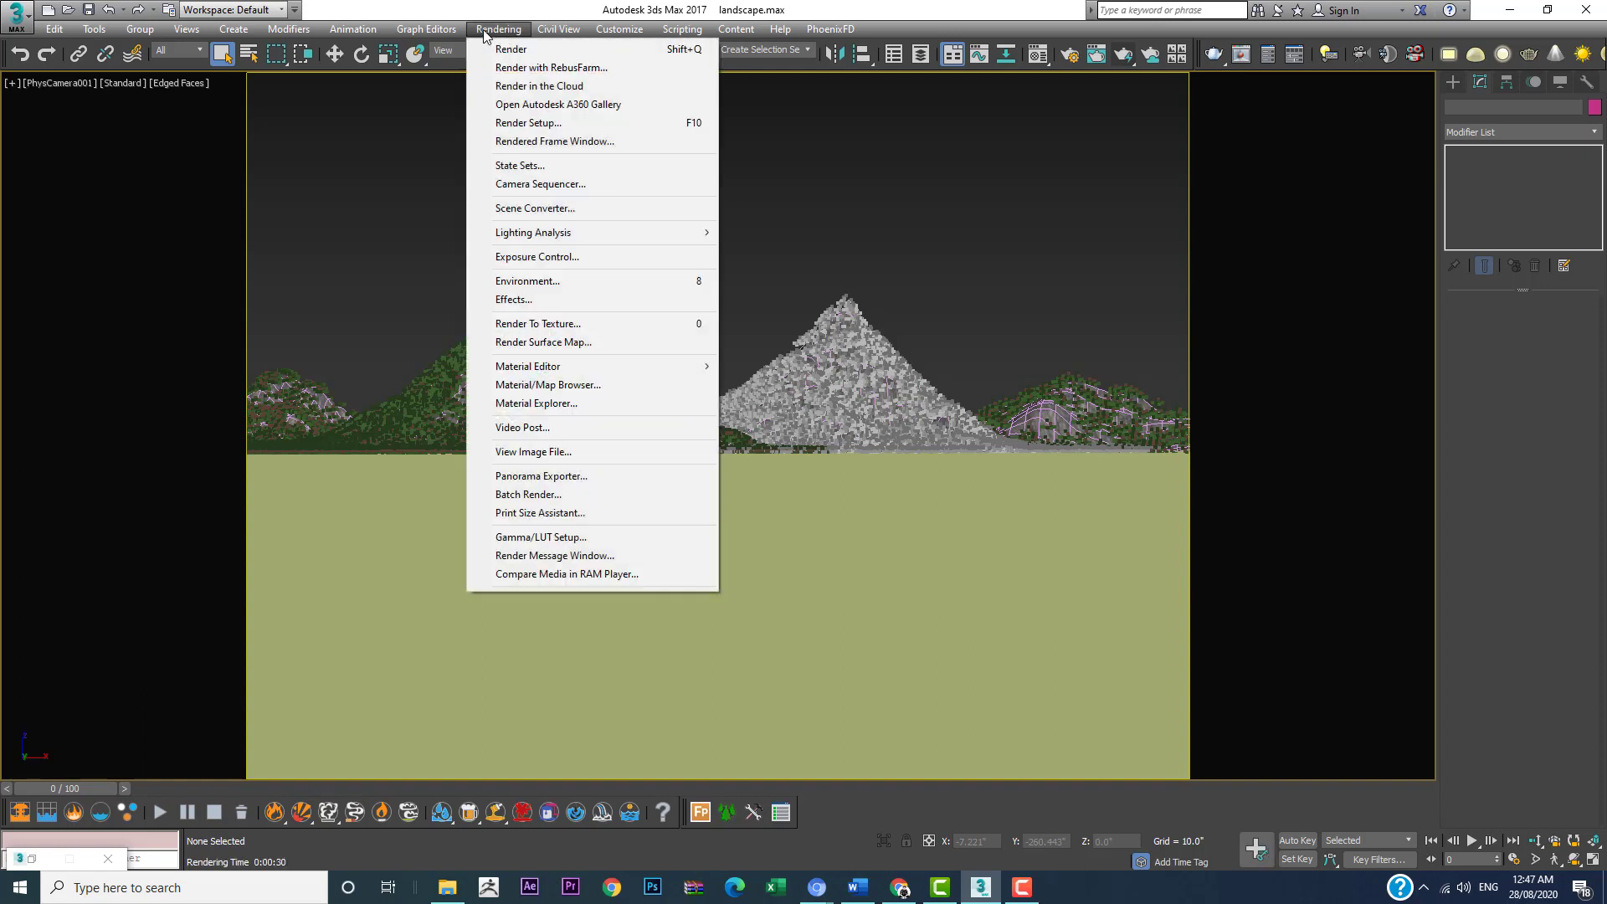
click(549, 282)
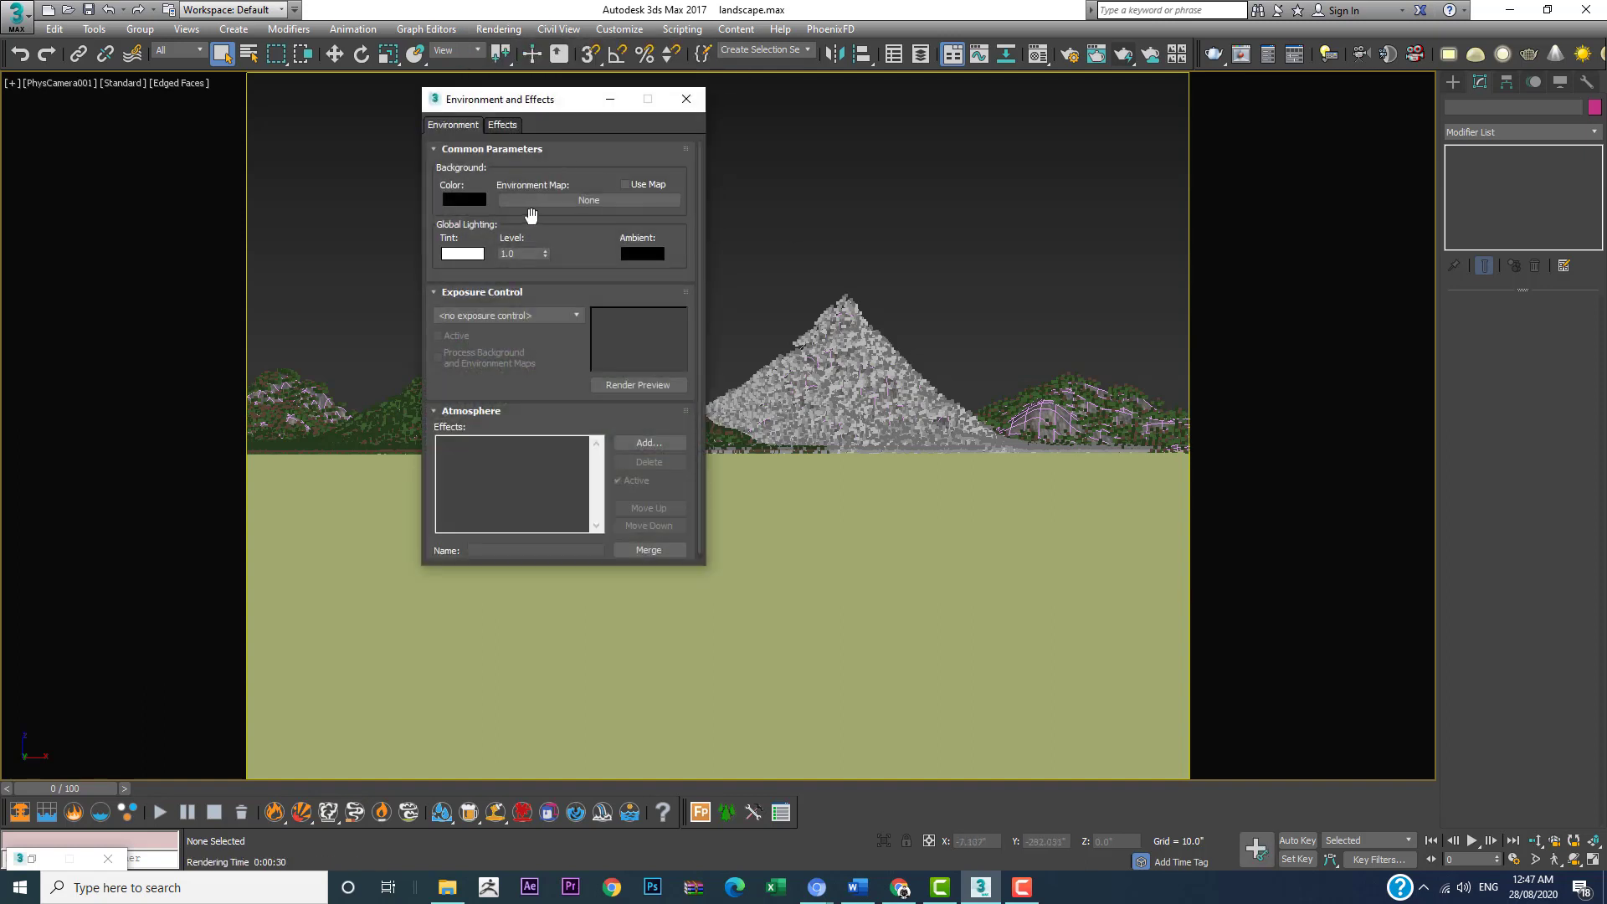
click(452, 206)
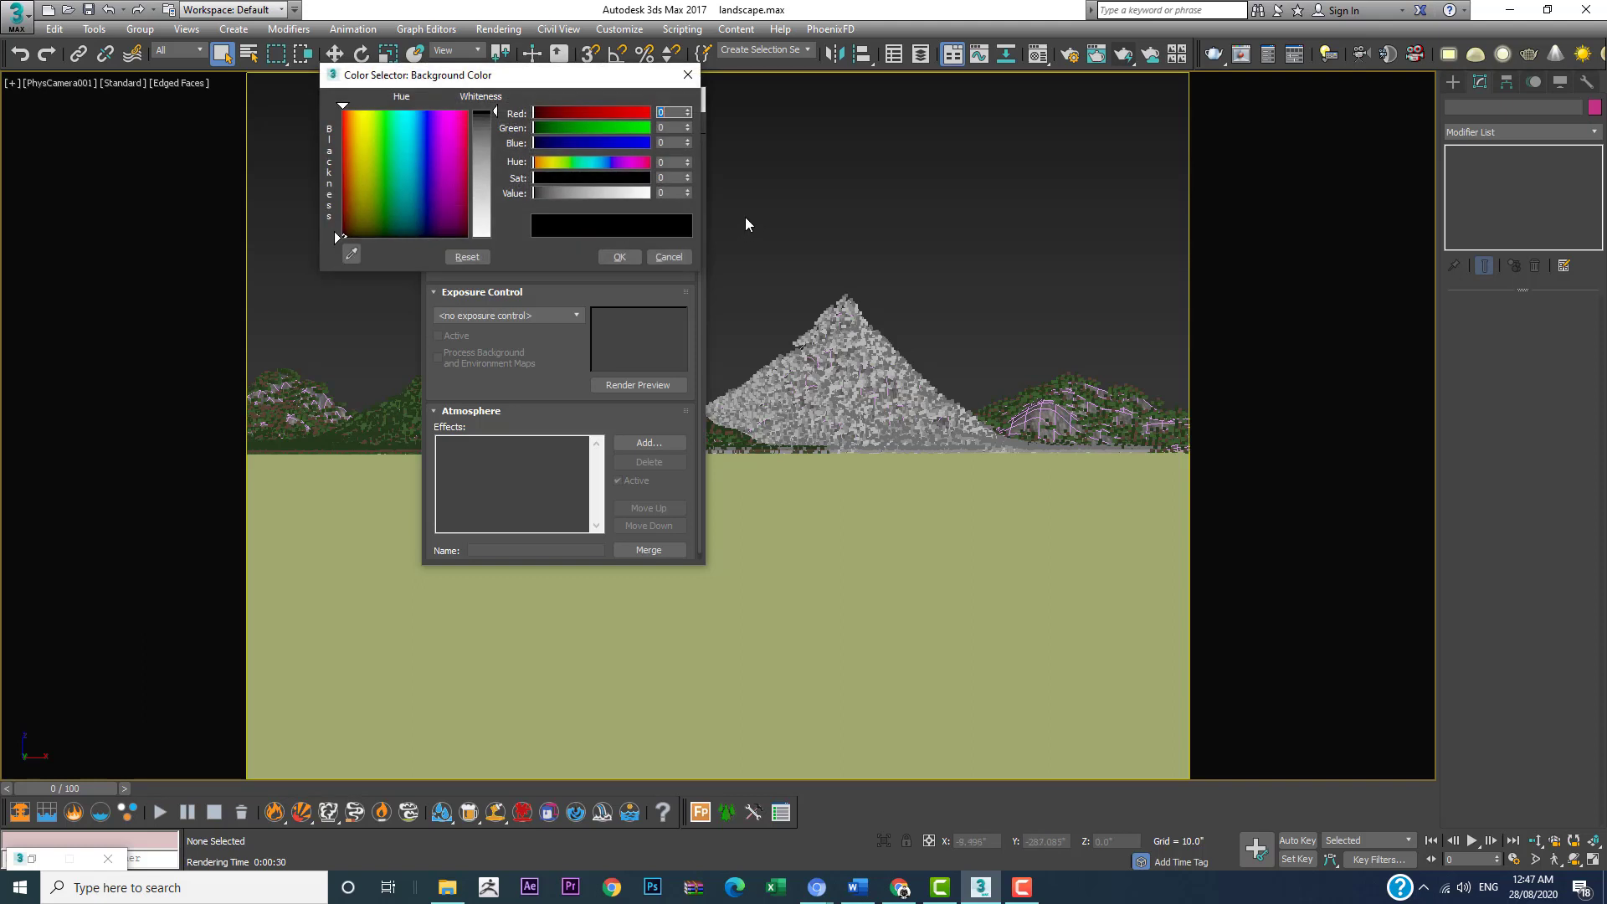
click(420, 138)
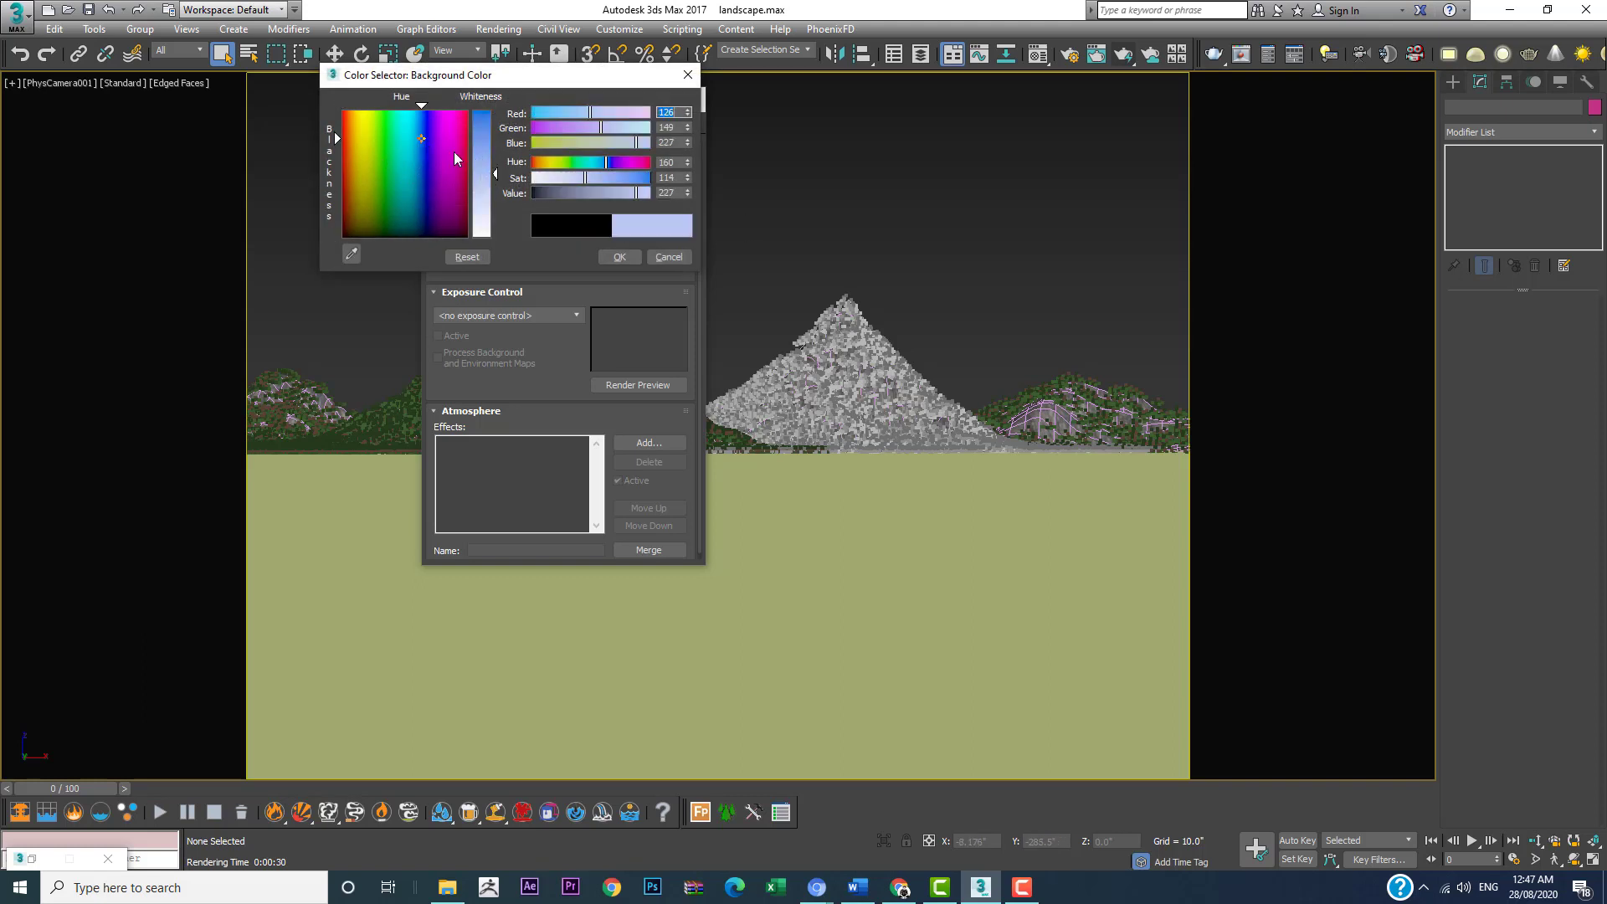
click(411, 119)
click(419, 119)
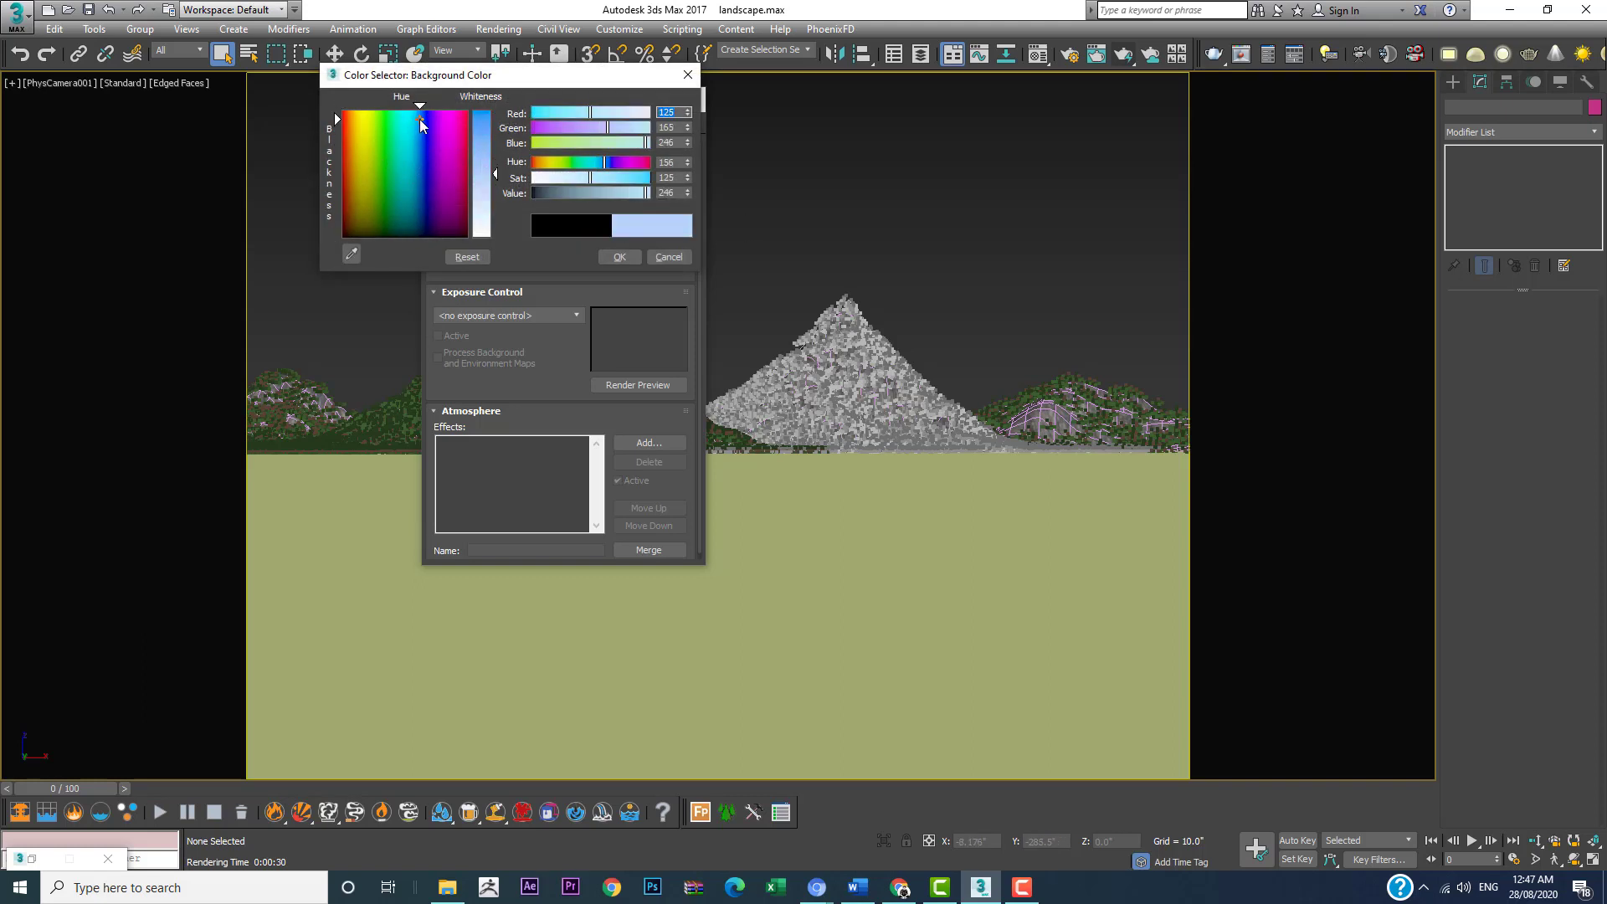
click(417, 118)
drag(480, 174, 481, 147)
click(618, 257)
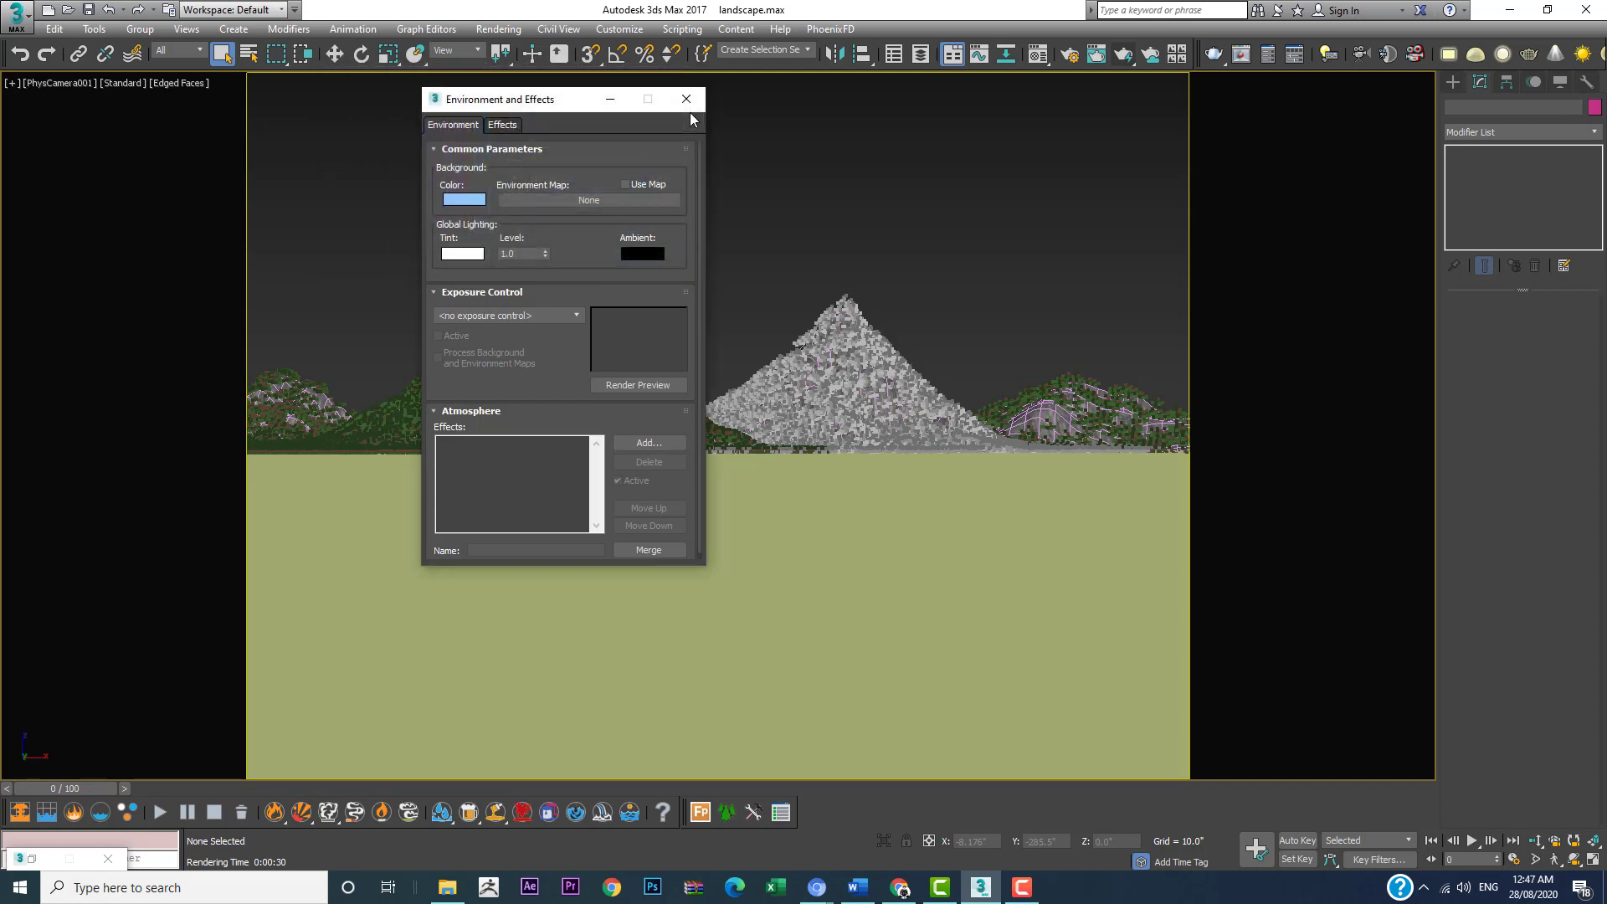
click(686, 100)
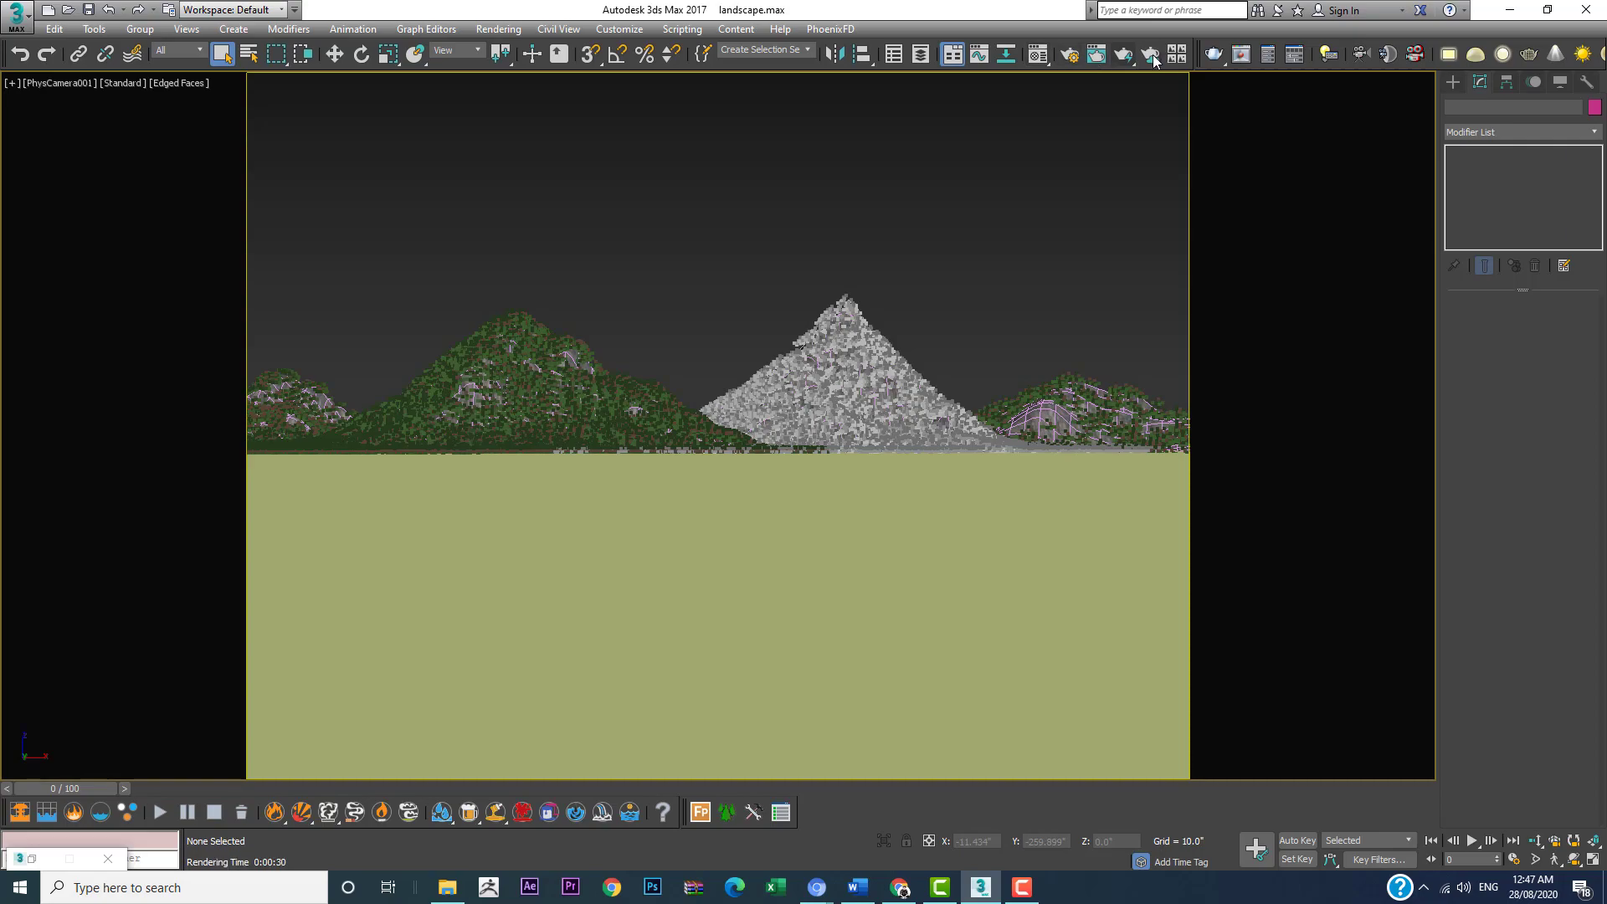
click(1125, 55)
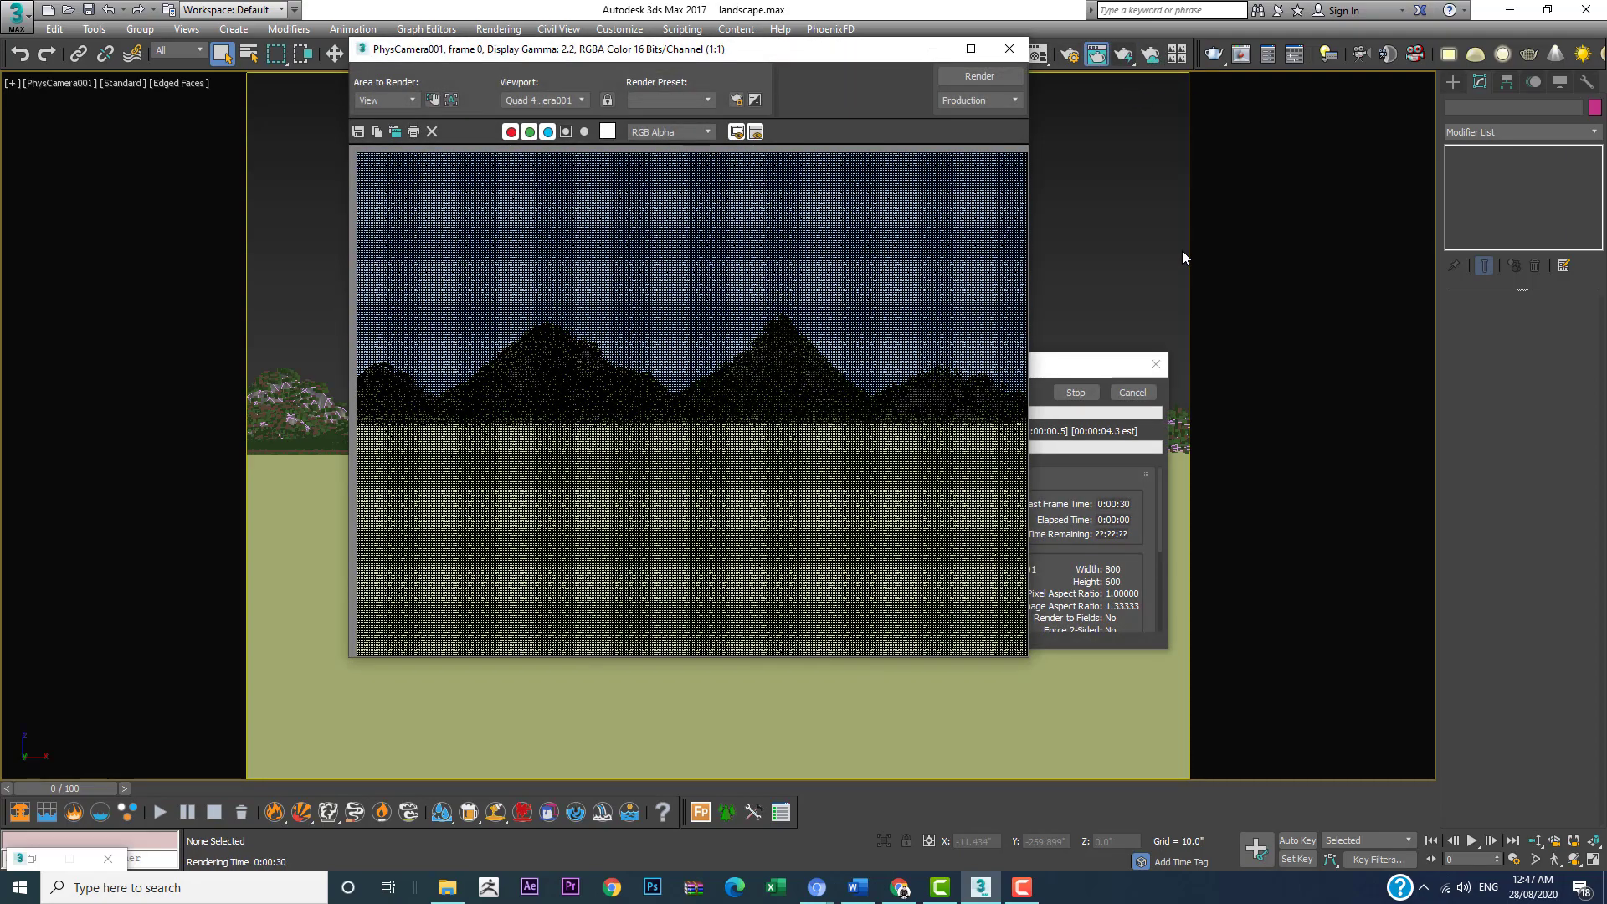
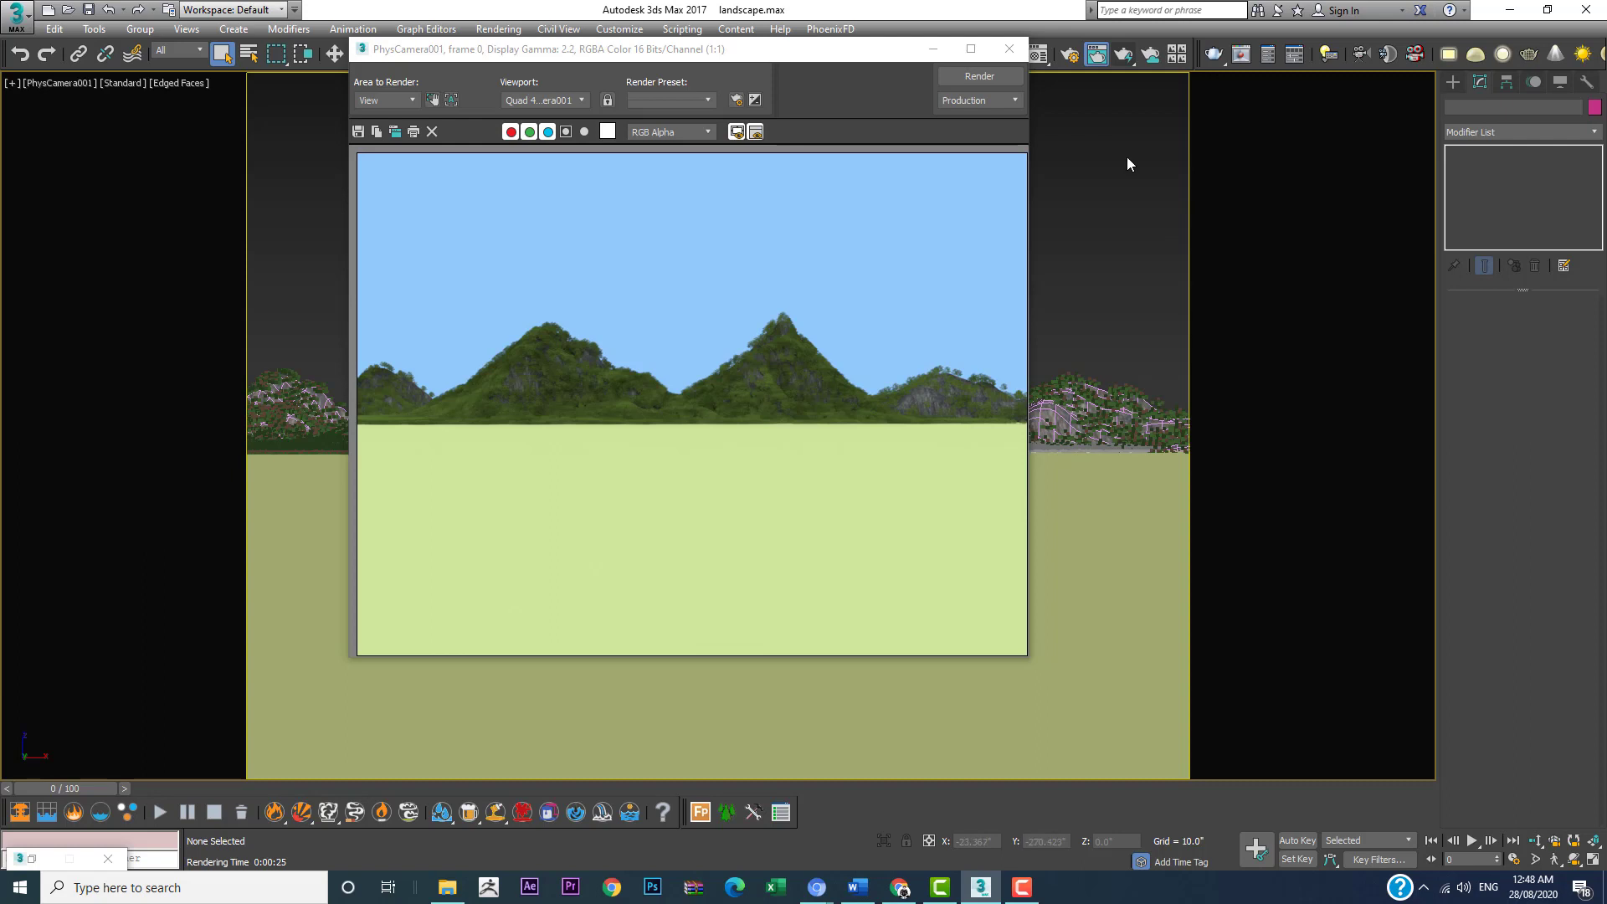
Step: Create a VRayLight of type Dome on the ground plane, in front of the small mountain at the right end of the range
click(932, 49)
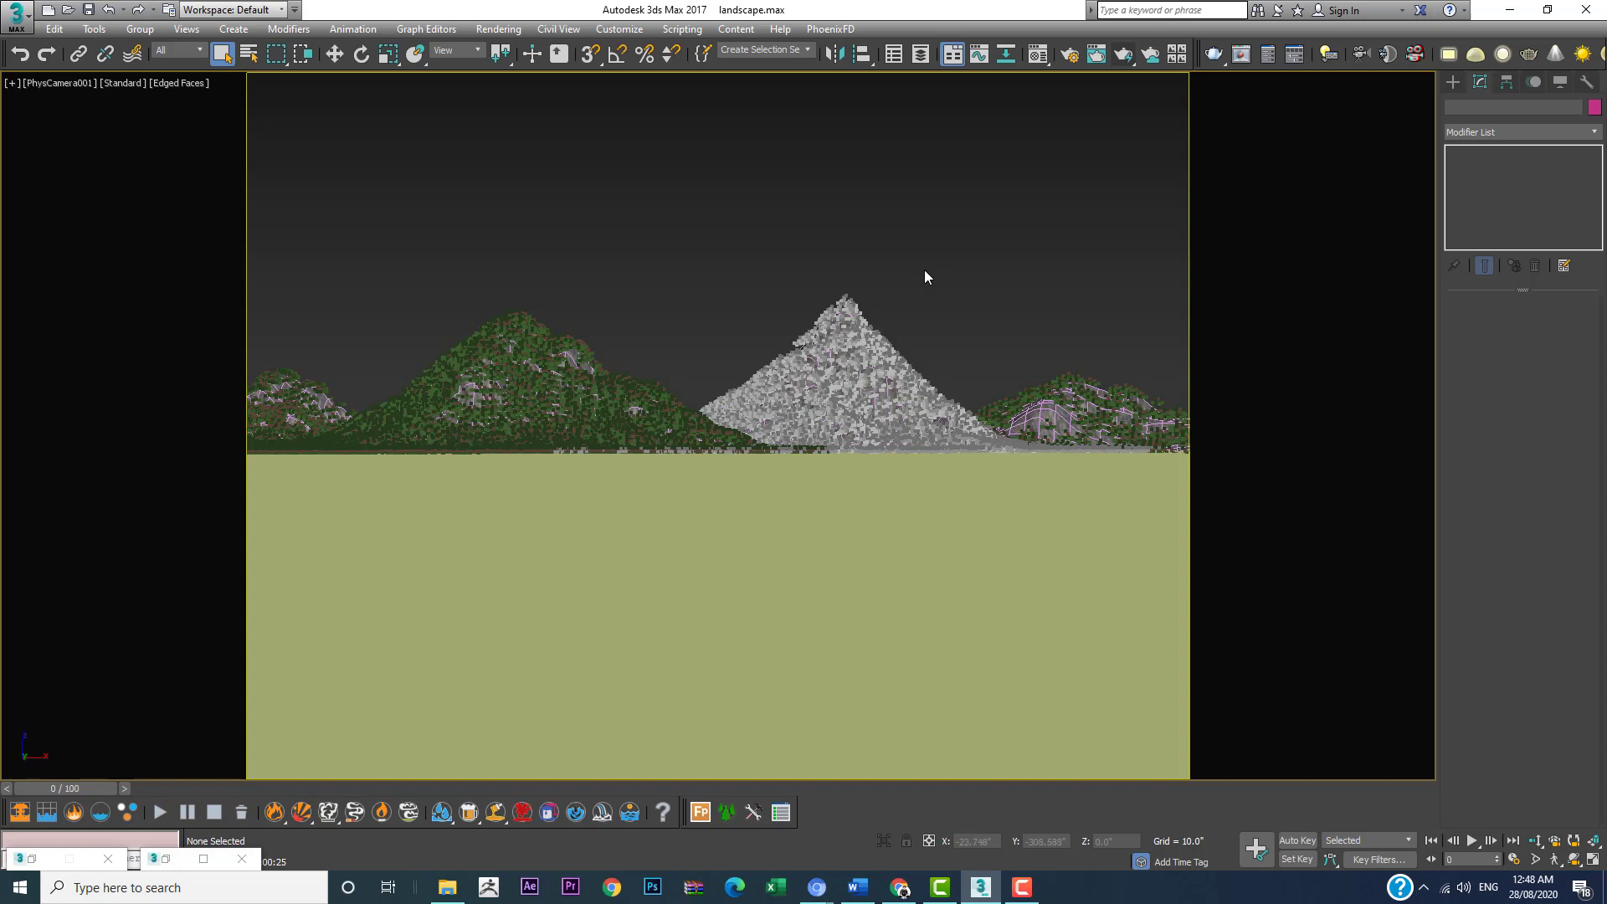
click(1454, 81)
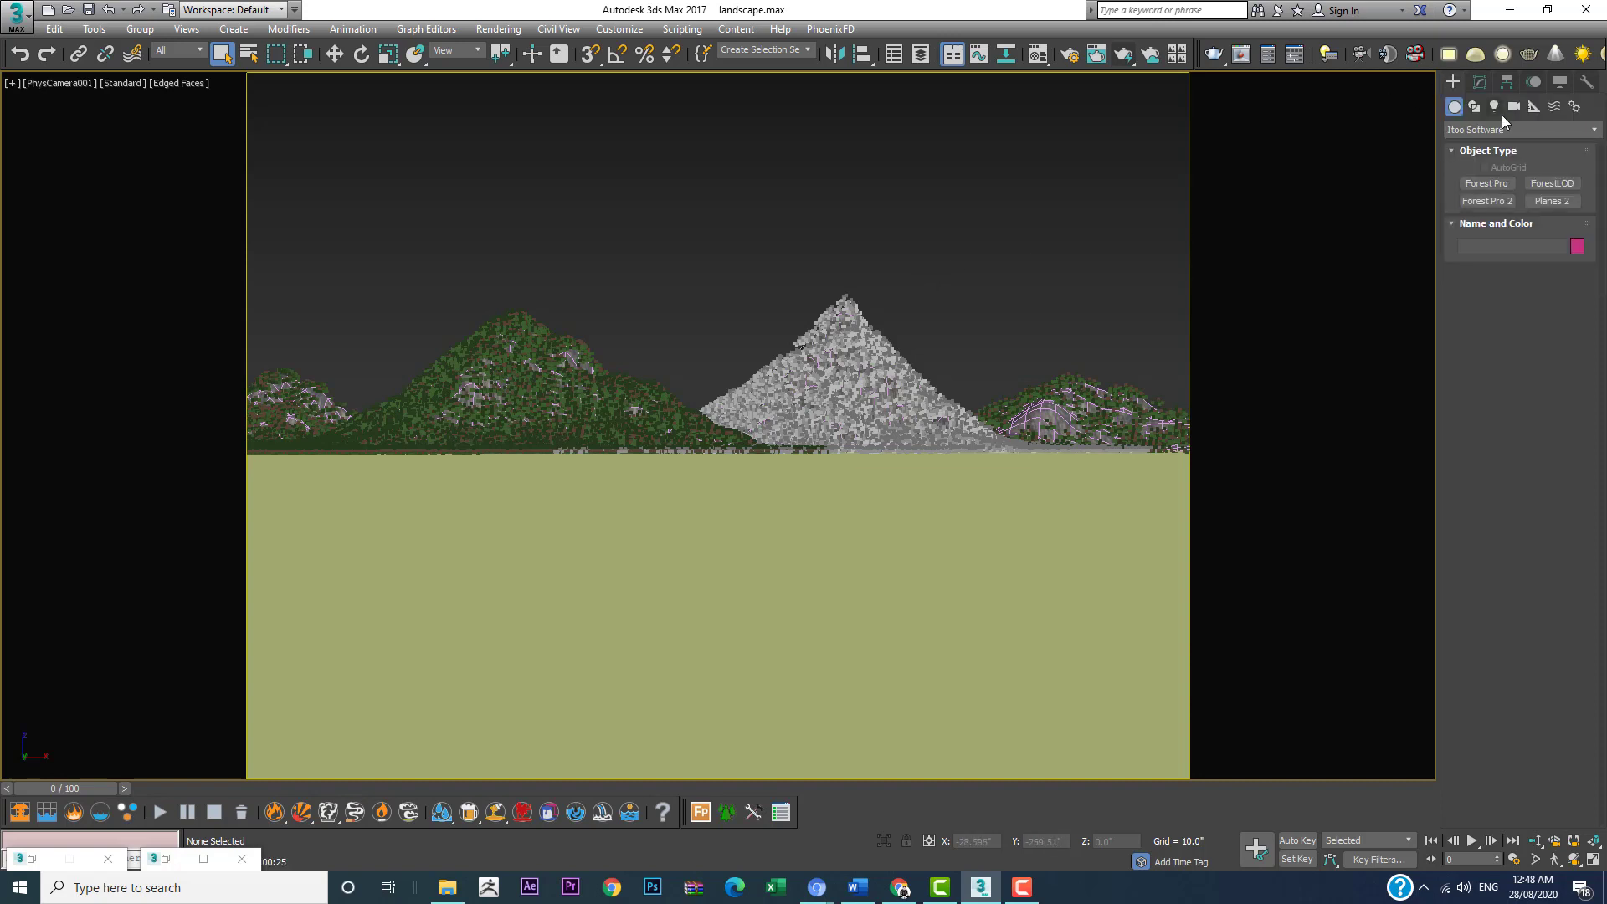
click(1493, 108)
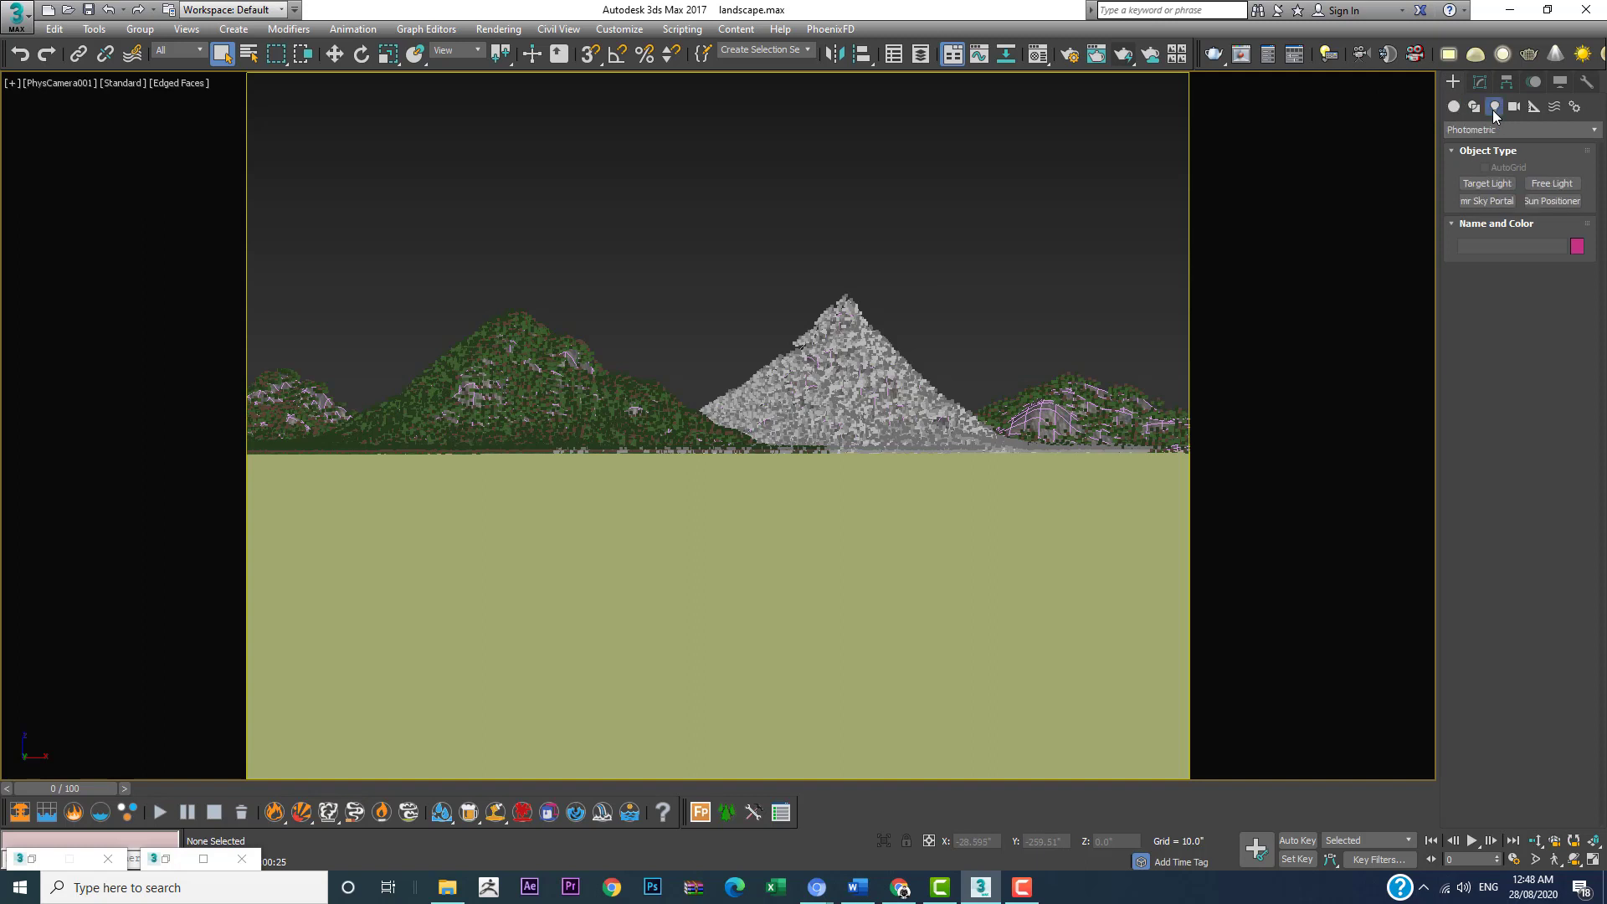
click(1489, 130)
click(1476, 177)
click(1483, 184)
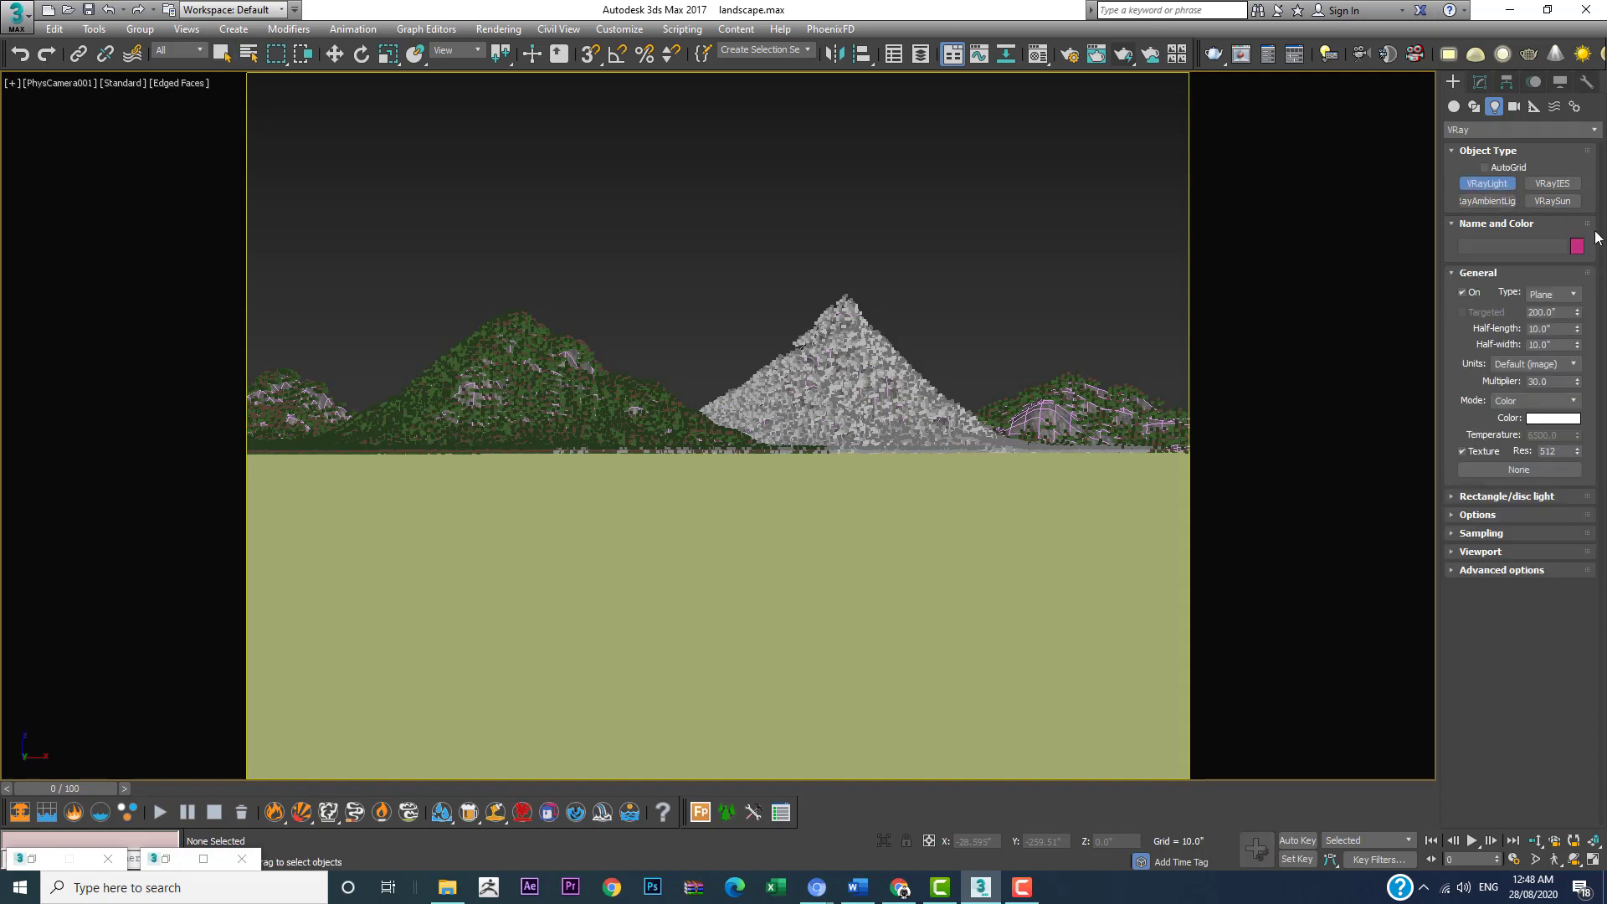
click(1567, 295)
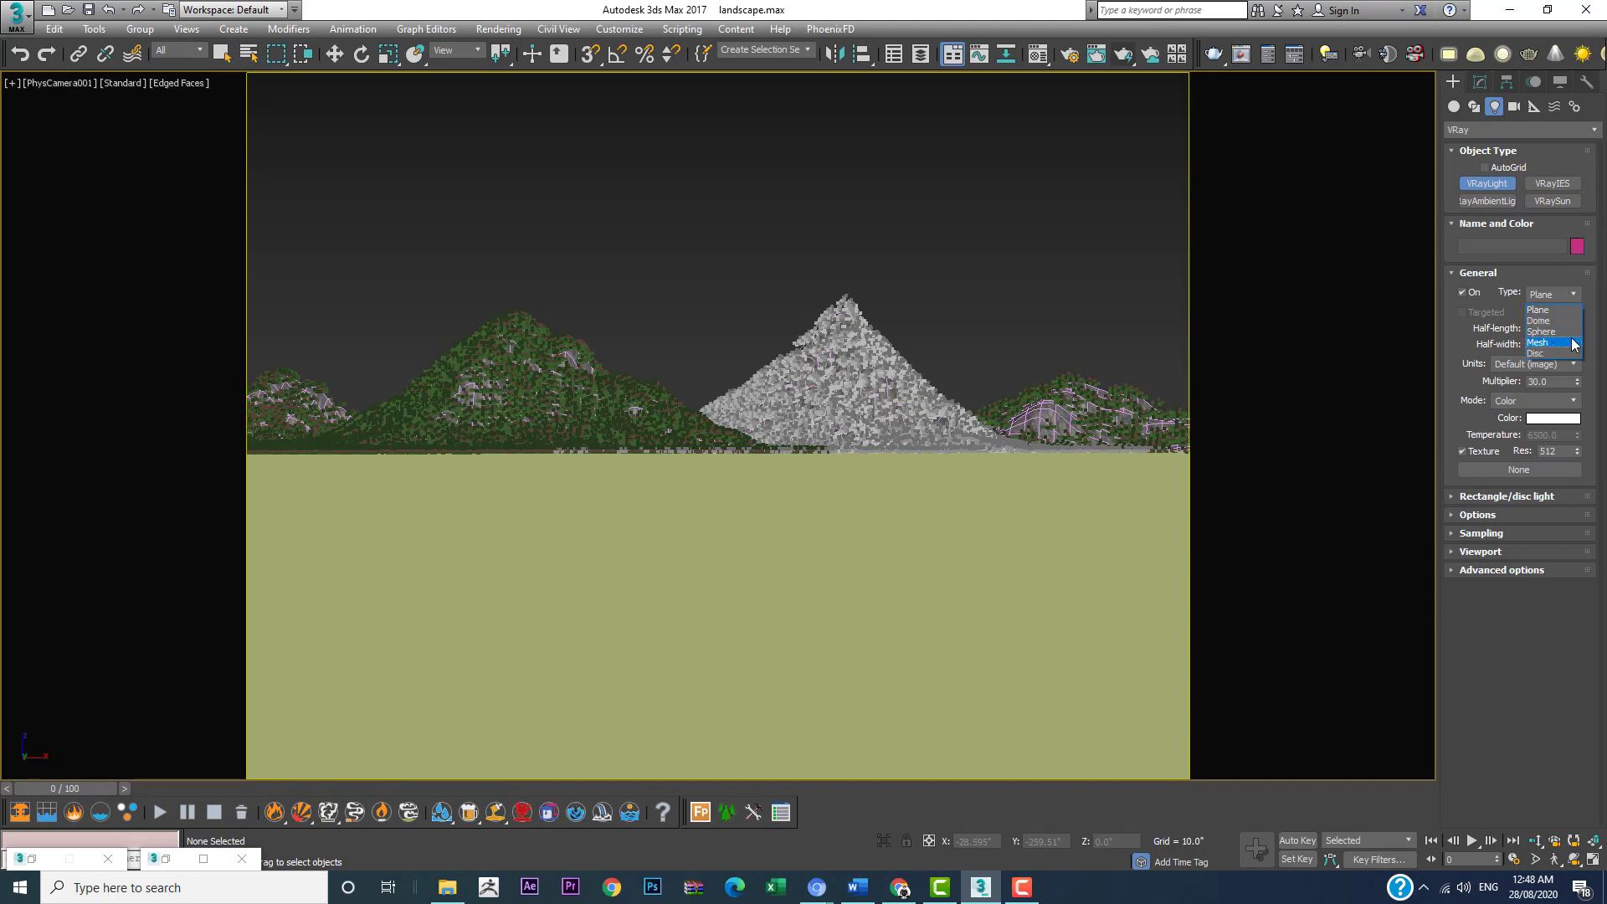
click(1553, 320)
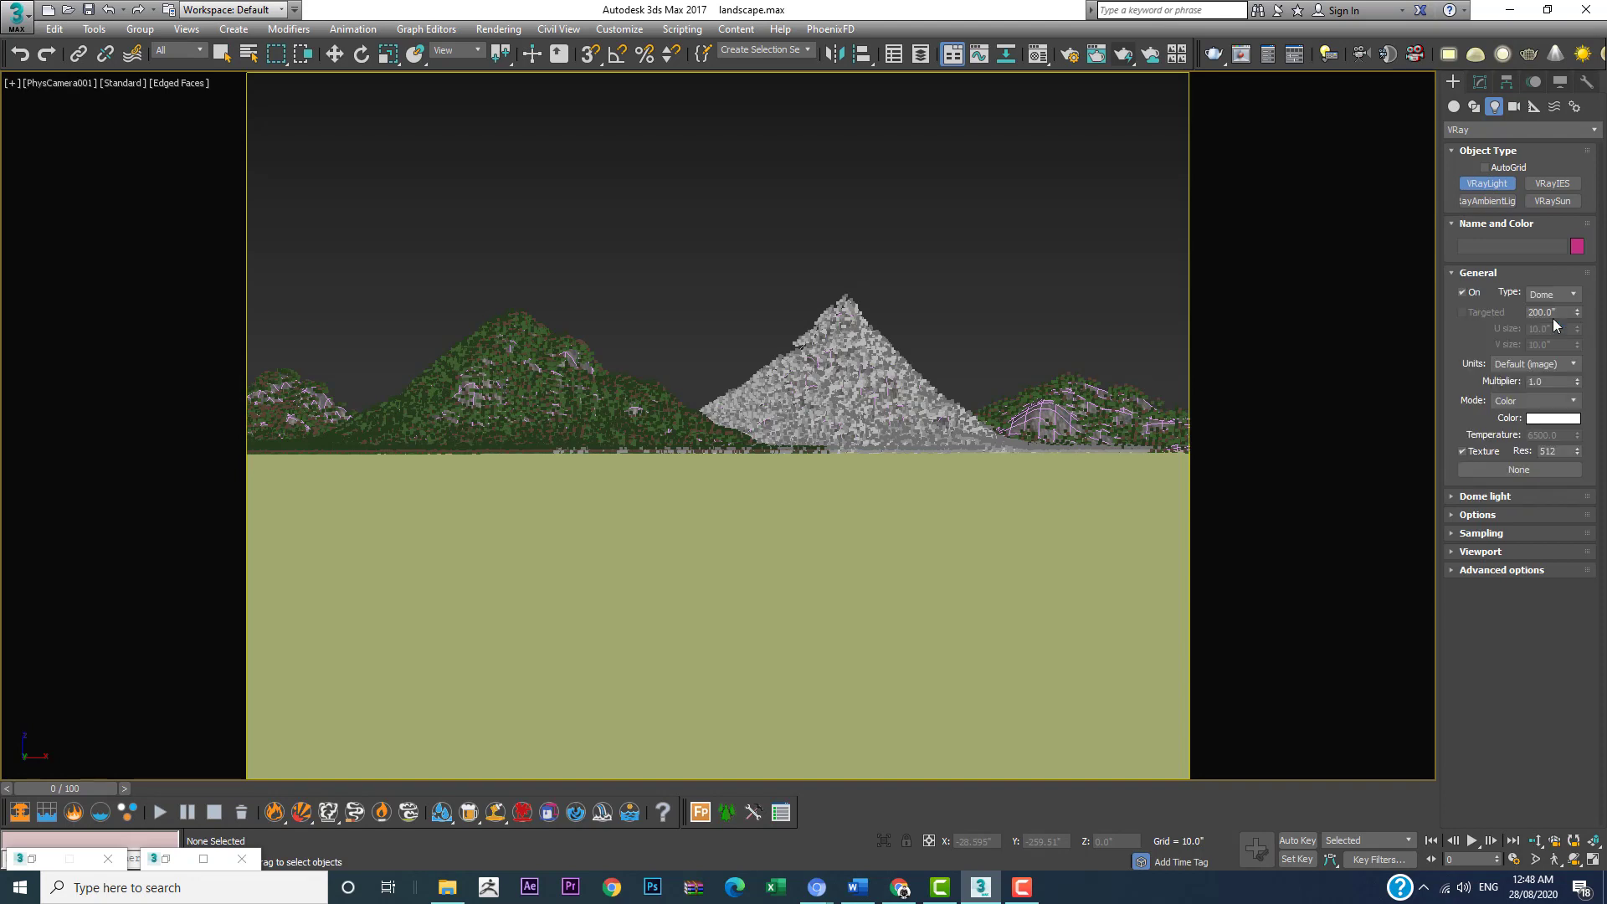
click(1146, 528)
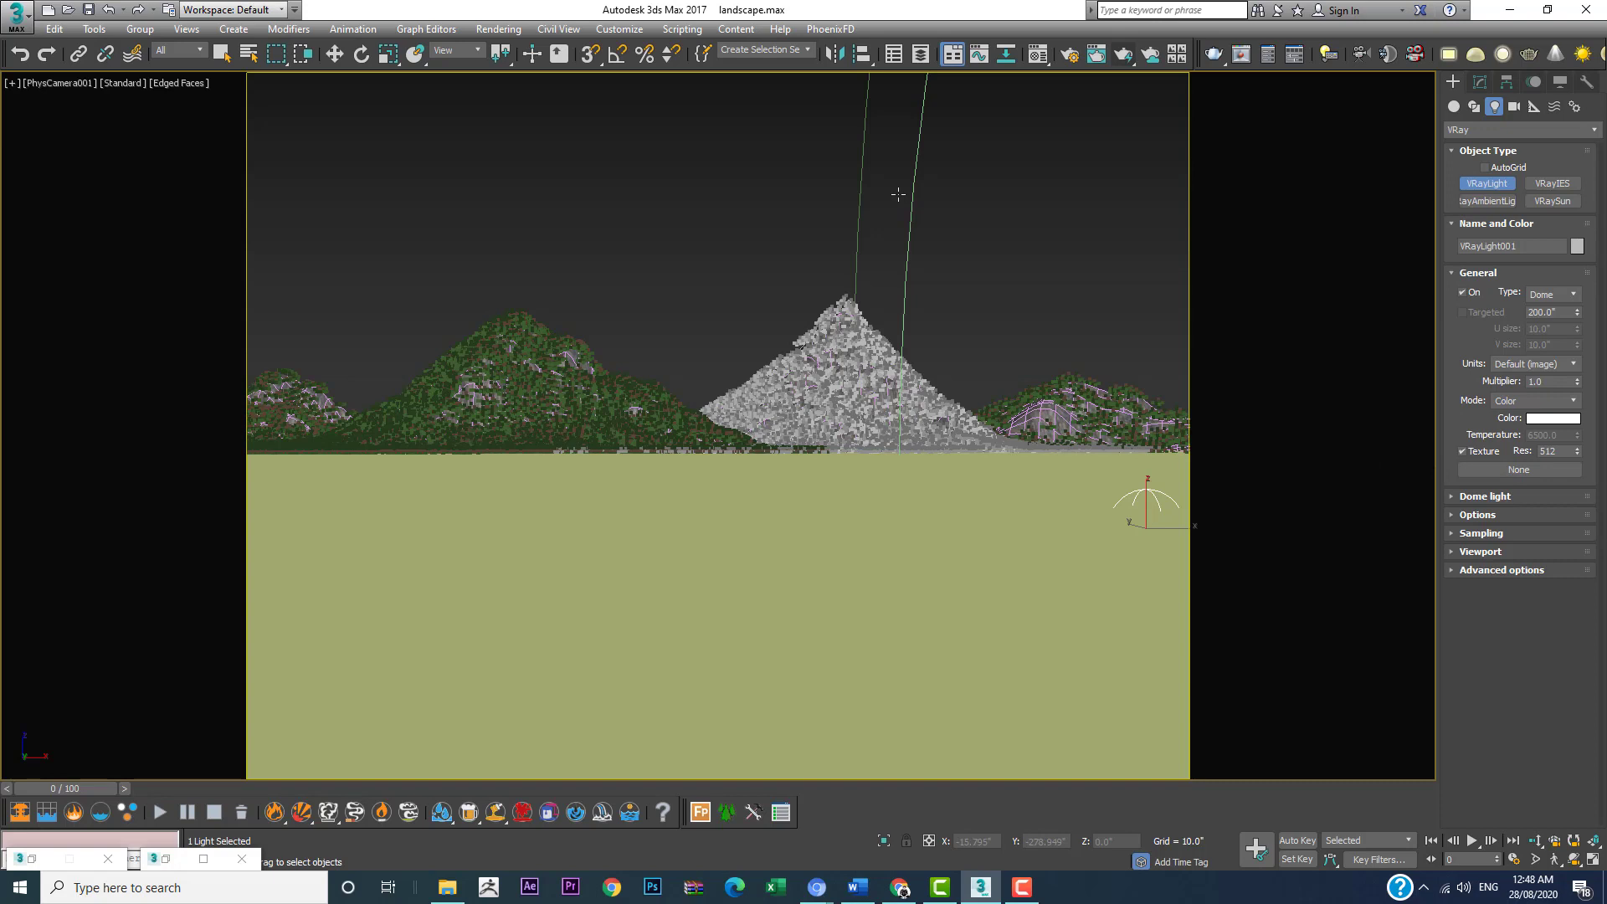
Step: Assign a VRayHDRI map to the diffuse color of the unused 02 - Default material
key(m)
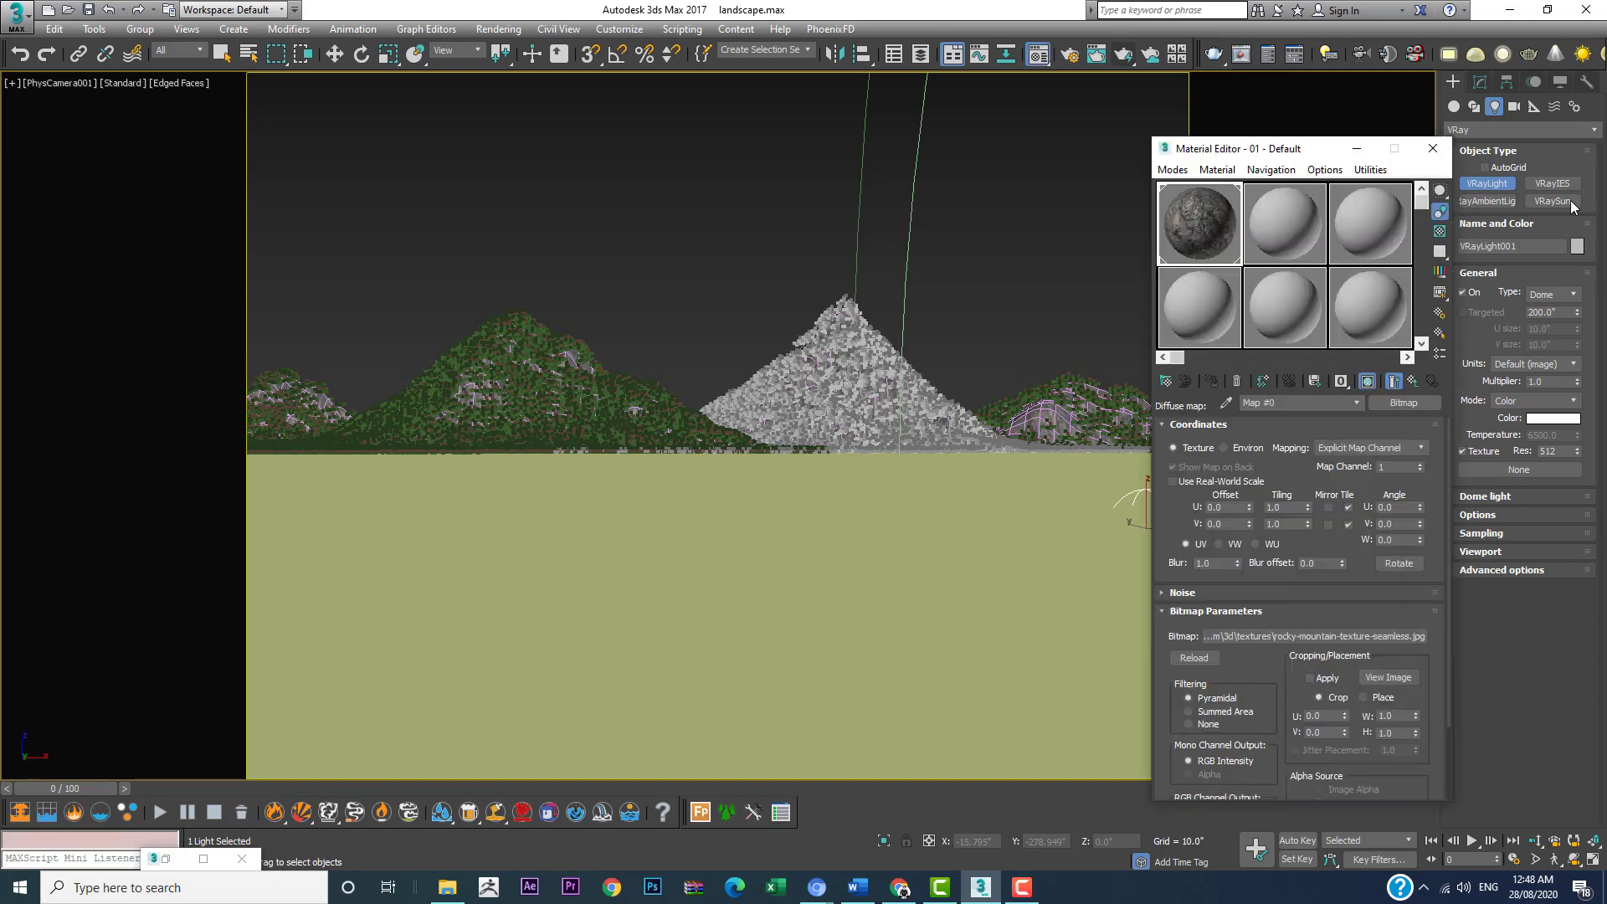
click(1284, 219)
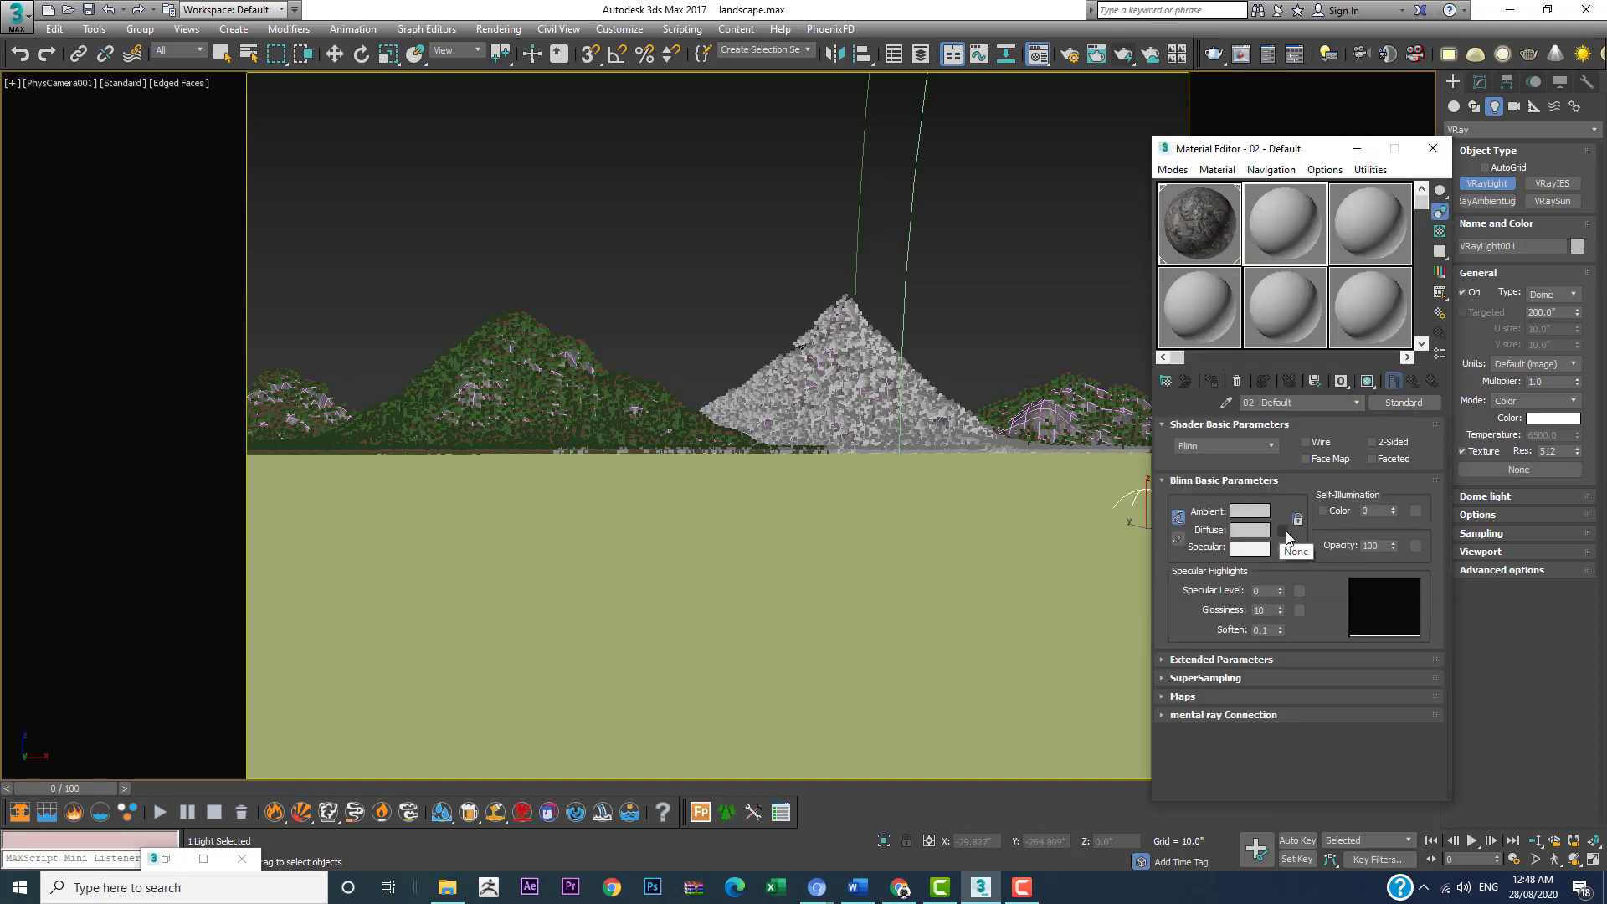
click(1283, 532)
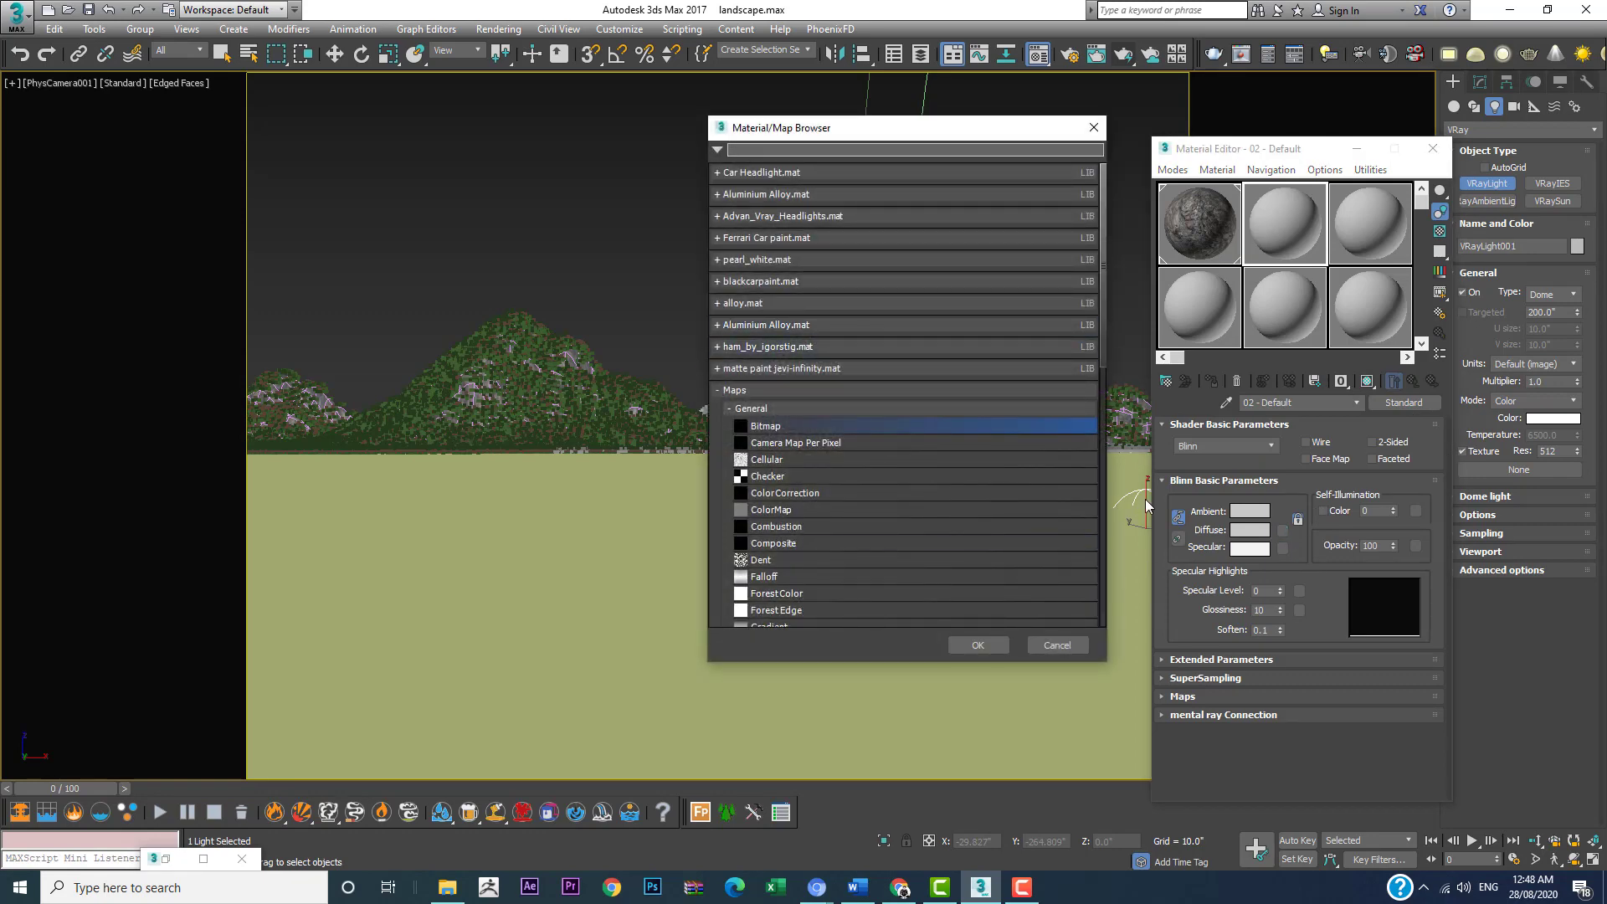
scroll(774, 437, down, 3)
scroll(772, 437, down, 15)
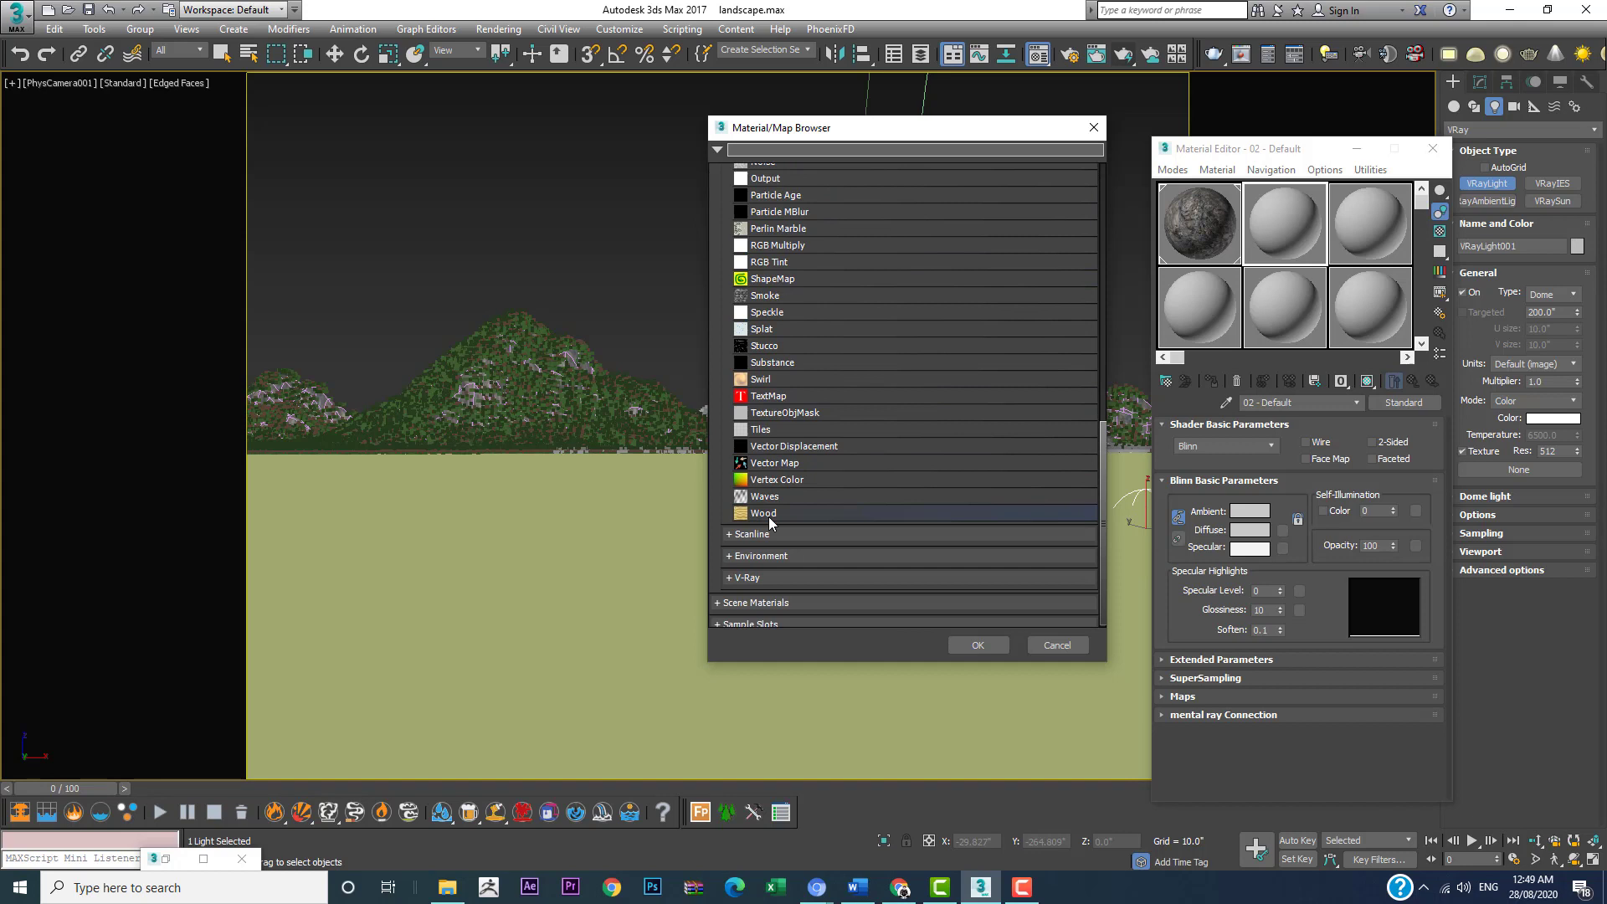
click(750, 577)
scroll(790, 540, down, 7)
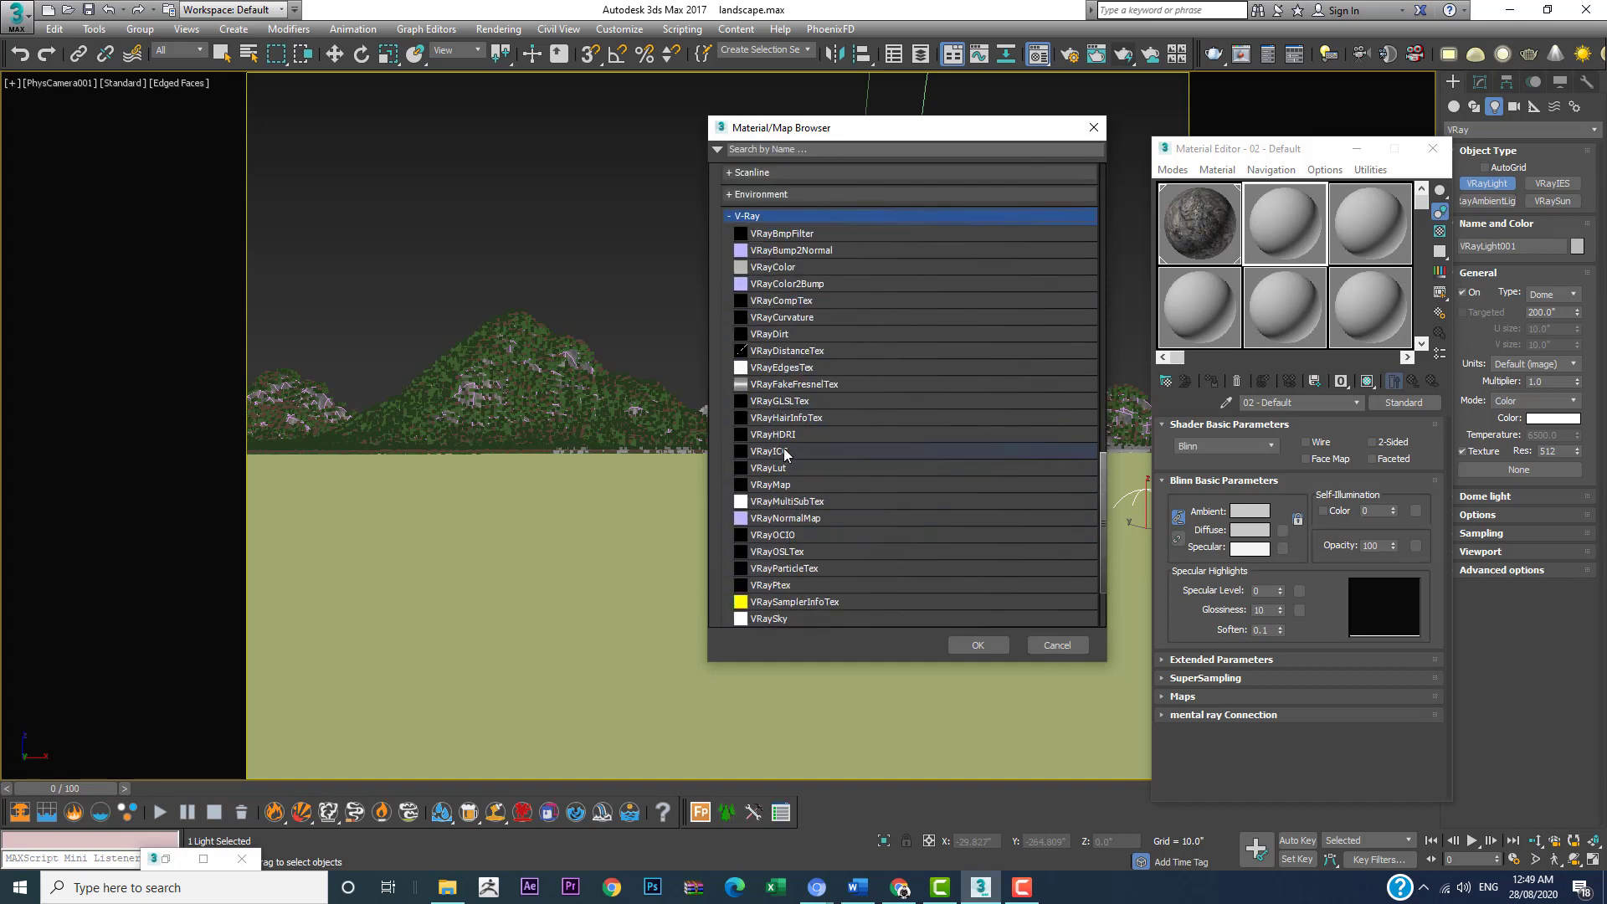
double_click(787, 444)
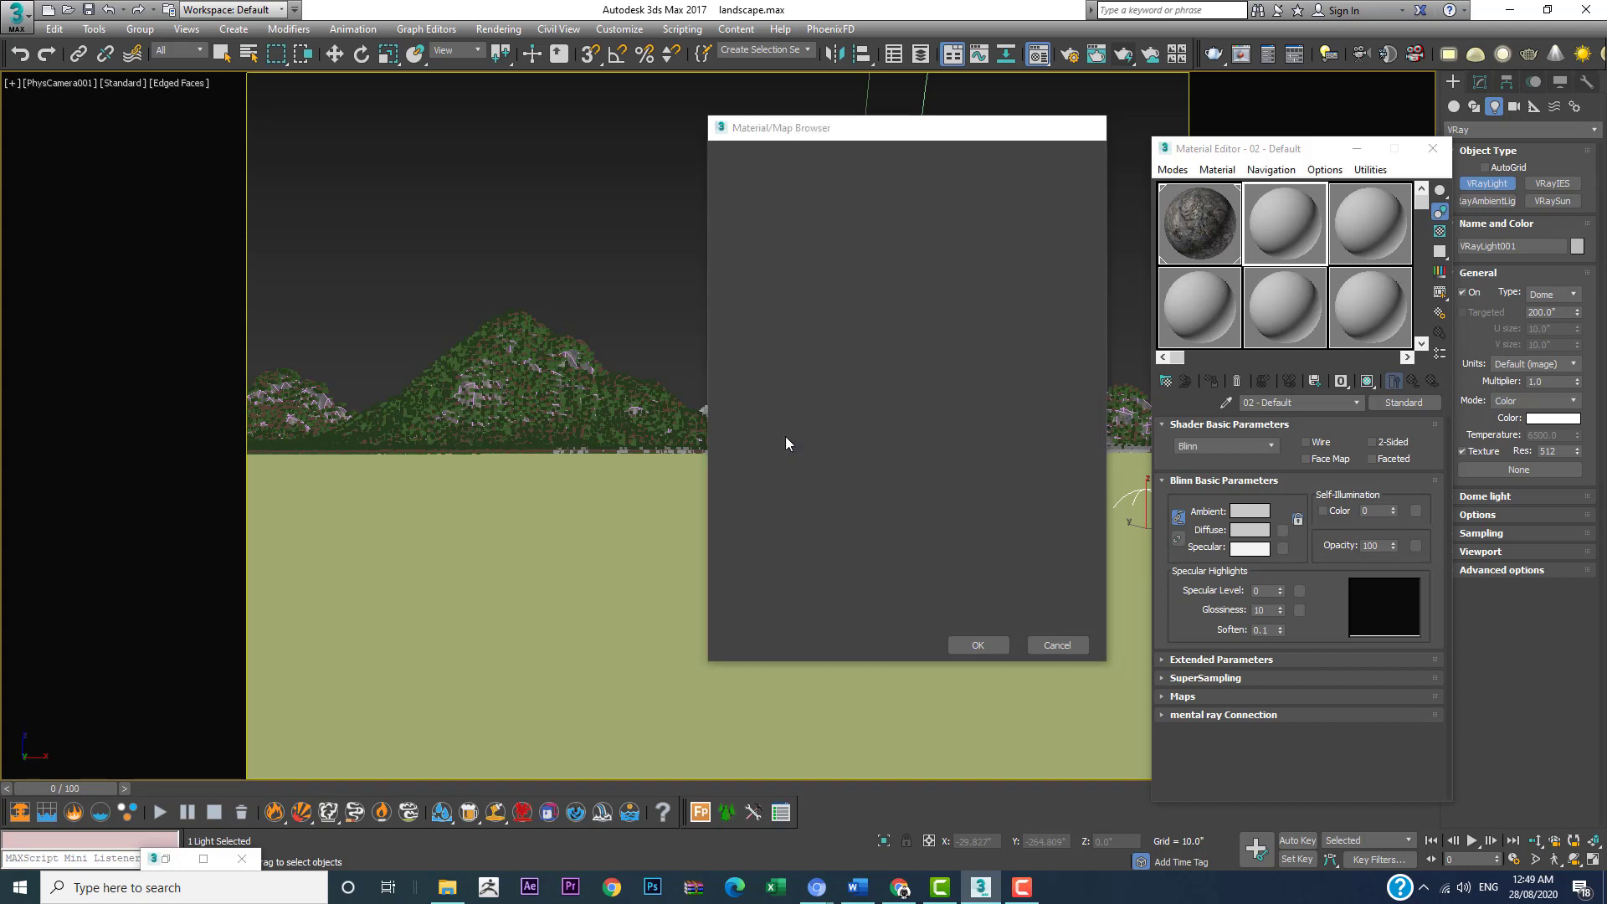
Step: Preview the skies in the HDR folder and load VizPeople_non_commercial_hdr_v1_06 as the VRayHDRI bitmap
click(1278, 420)
double_click(231, 132)
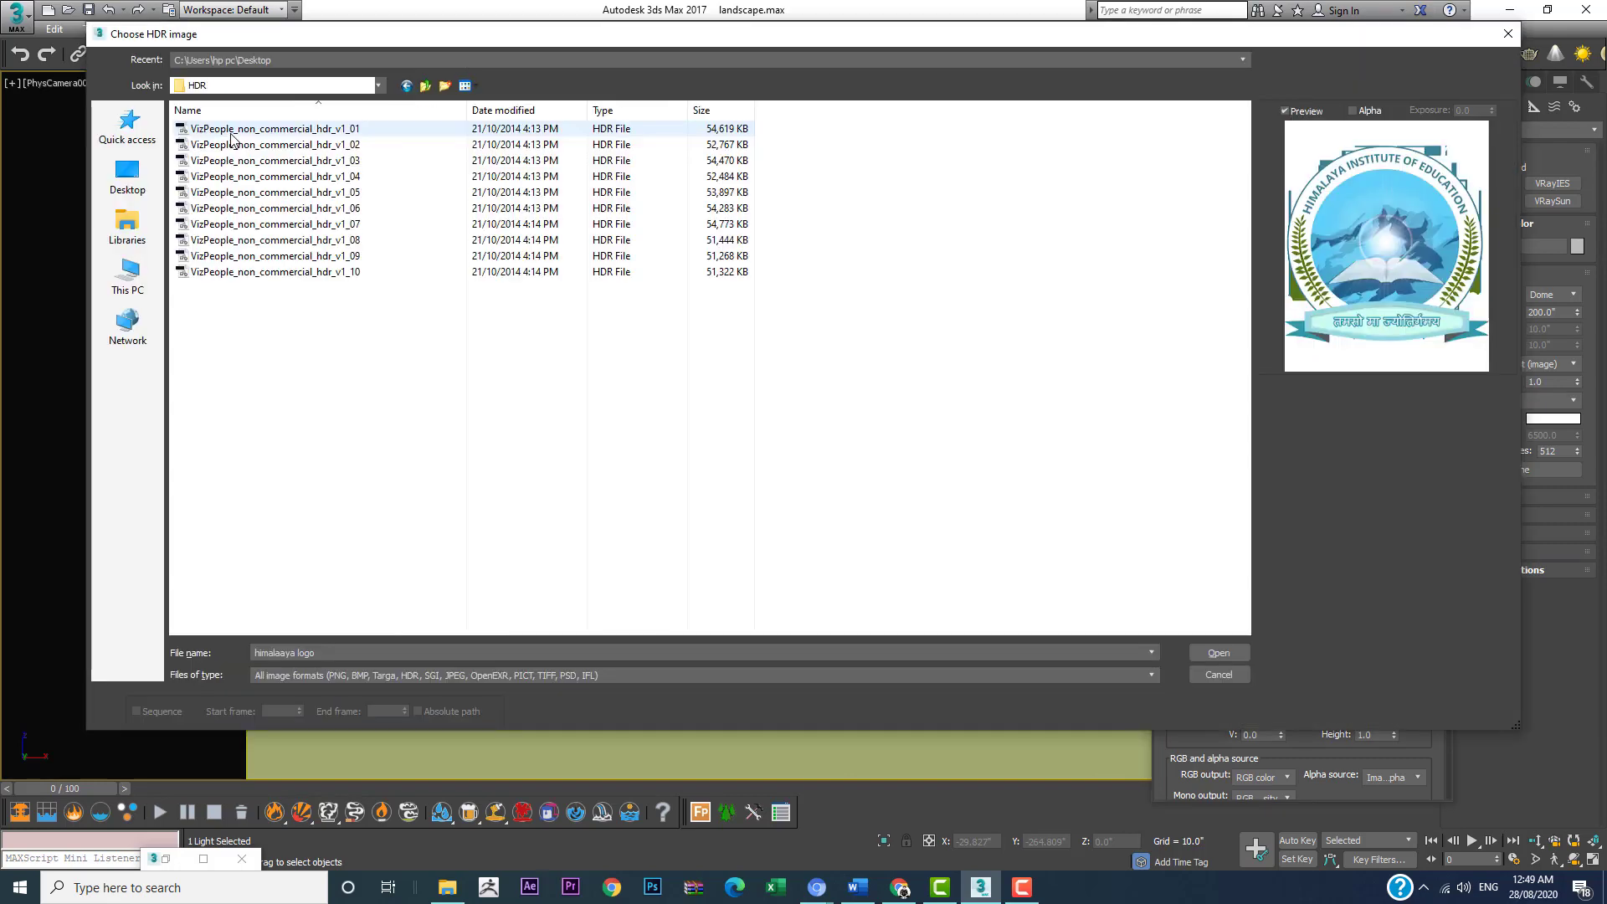
click(287, 194)
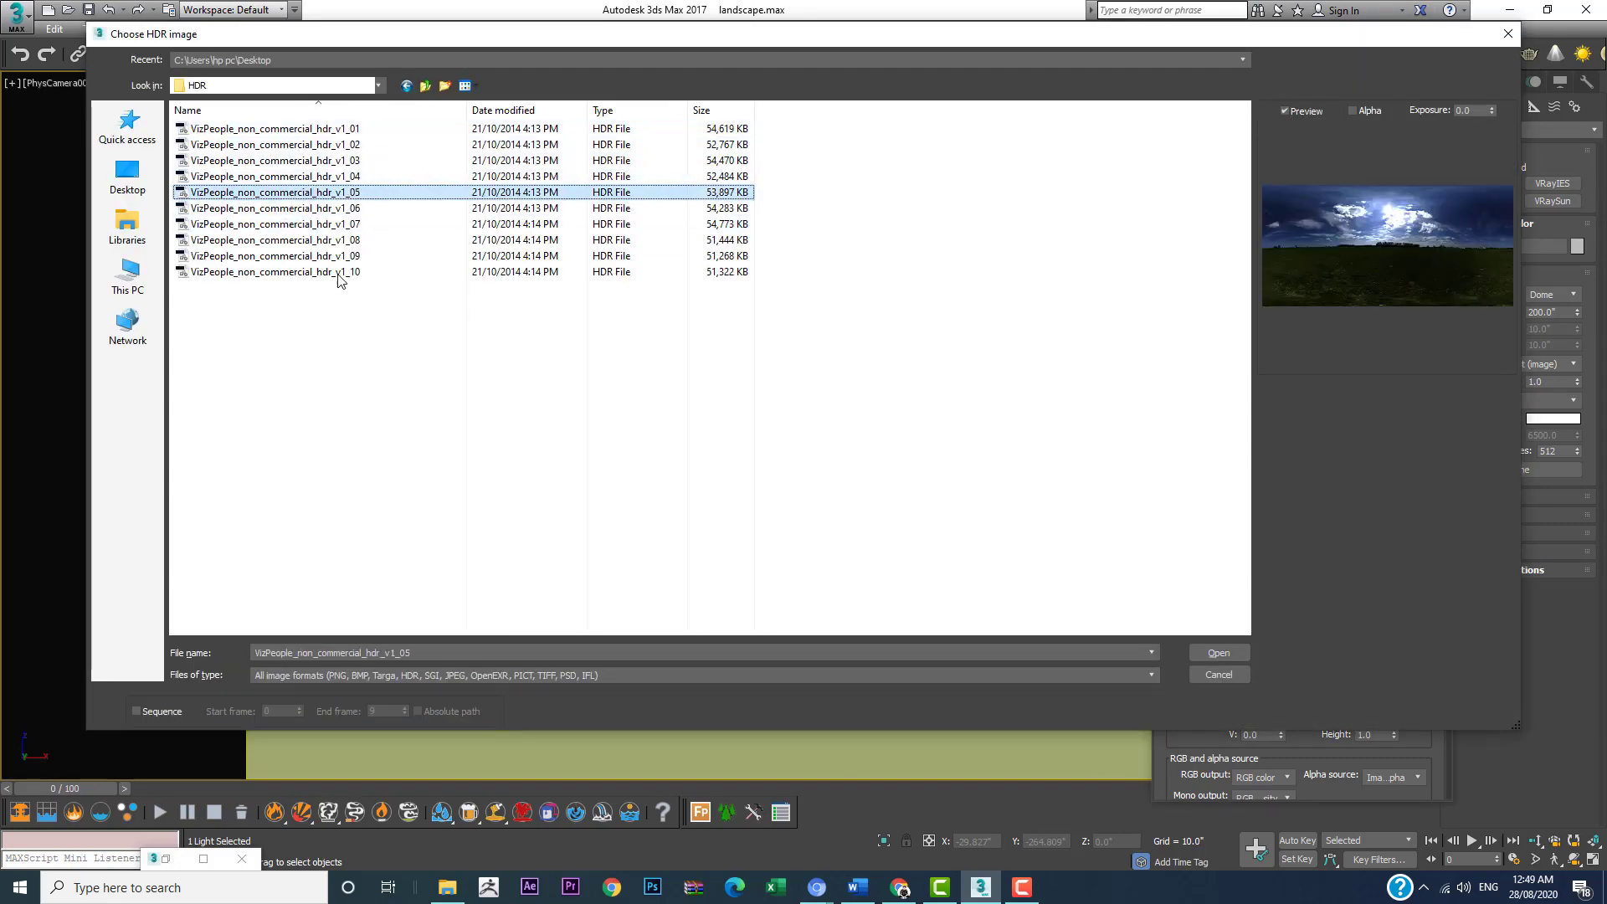
click(318, 210)
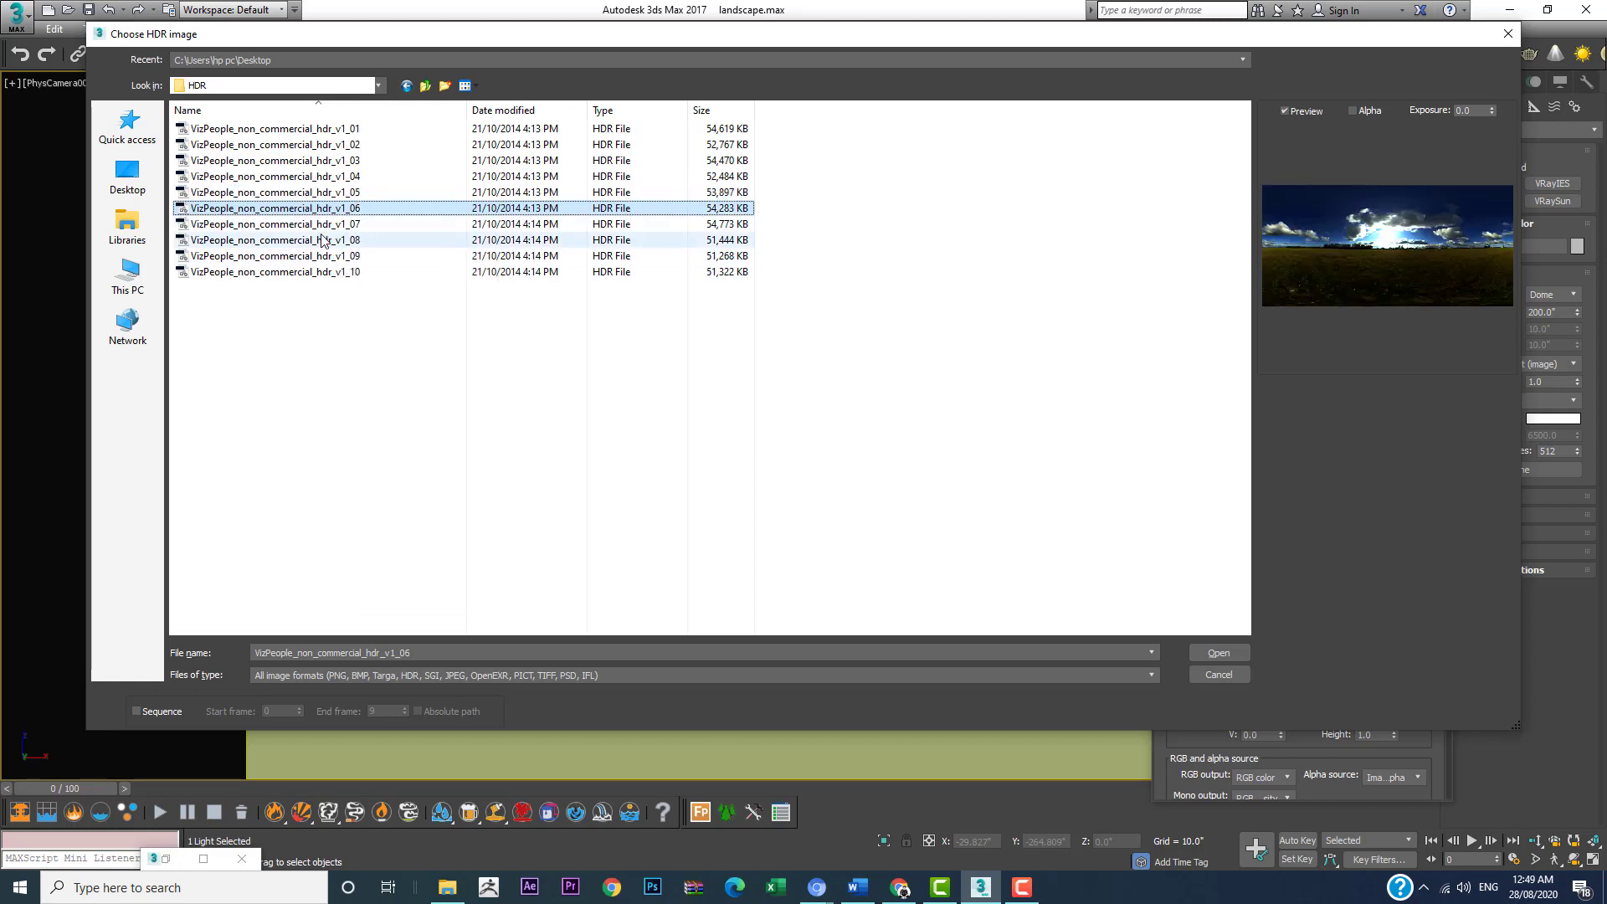
click(323, 240)
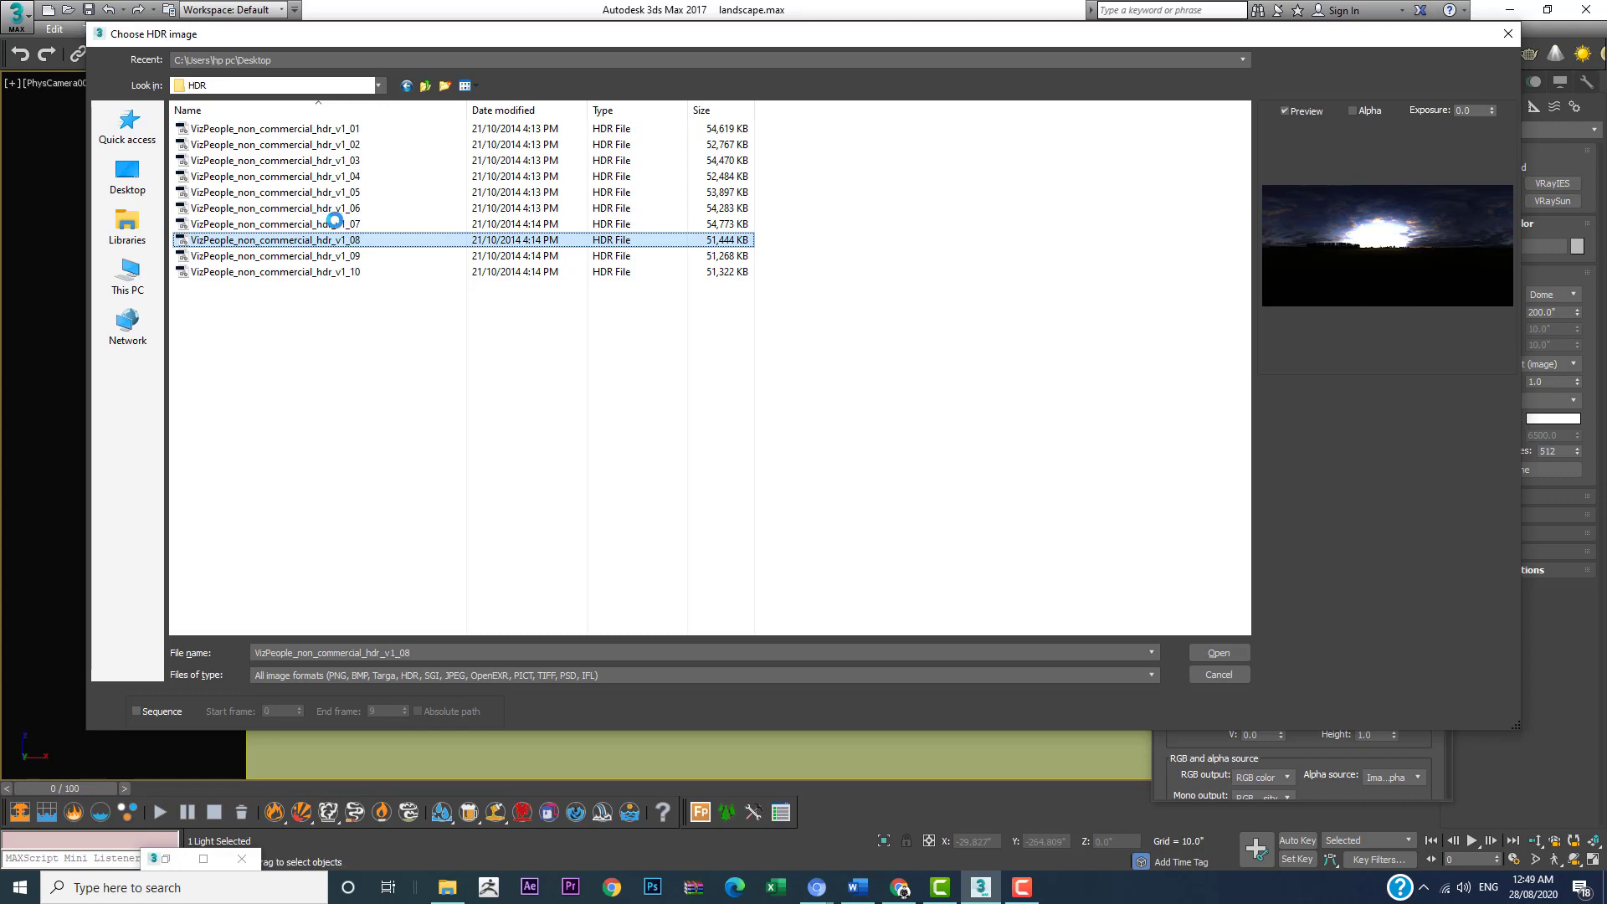
click(310, 226)
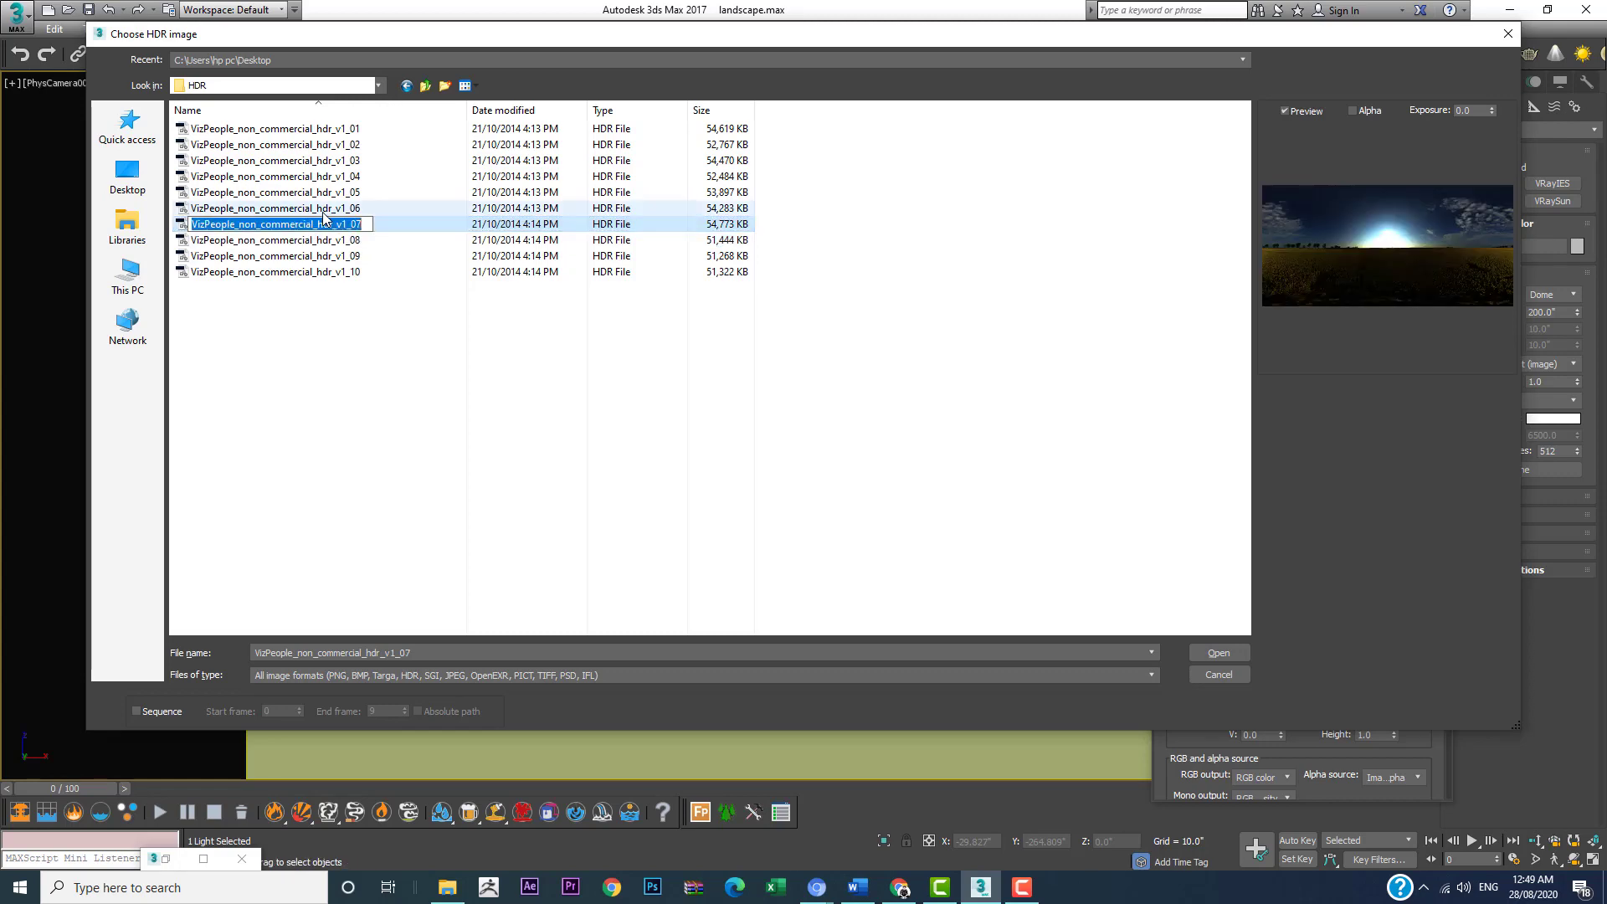
click(323, 209)
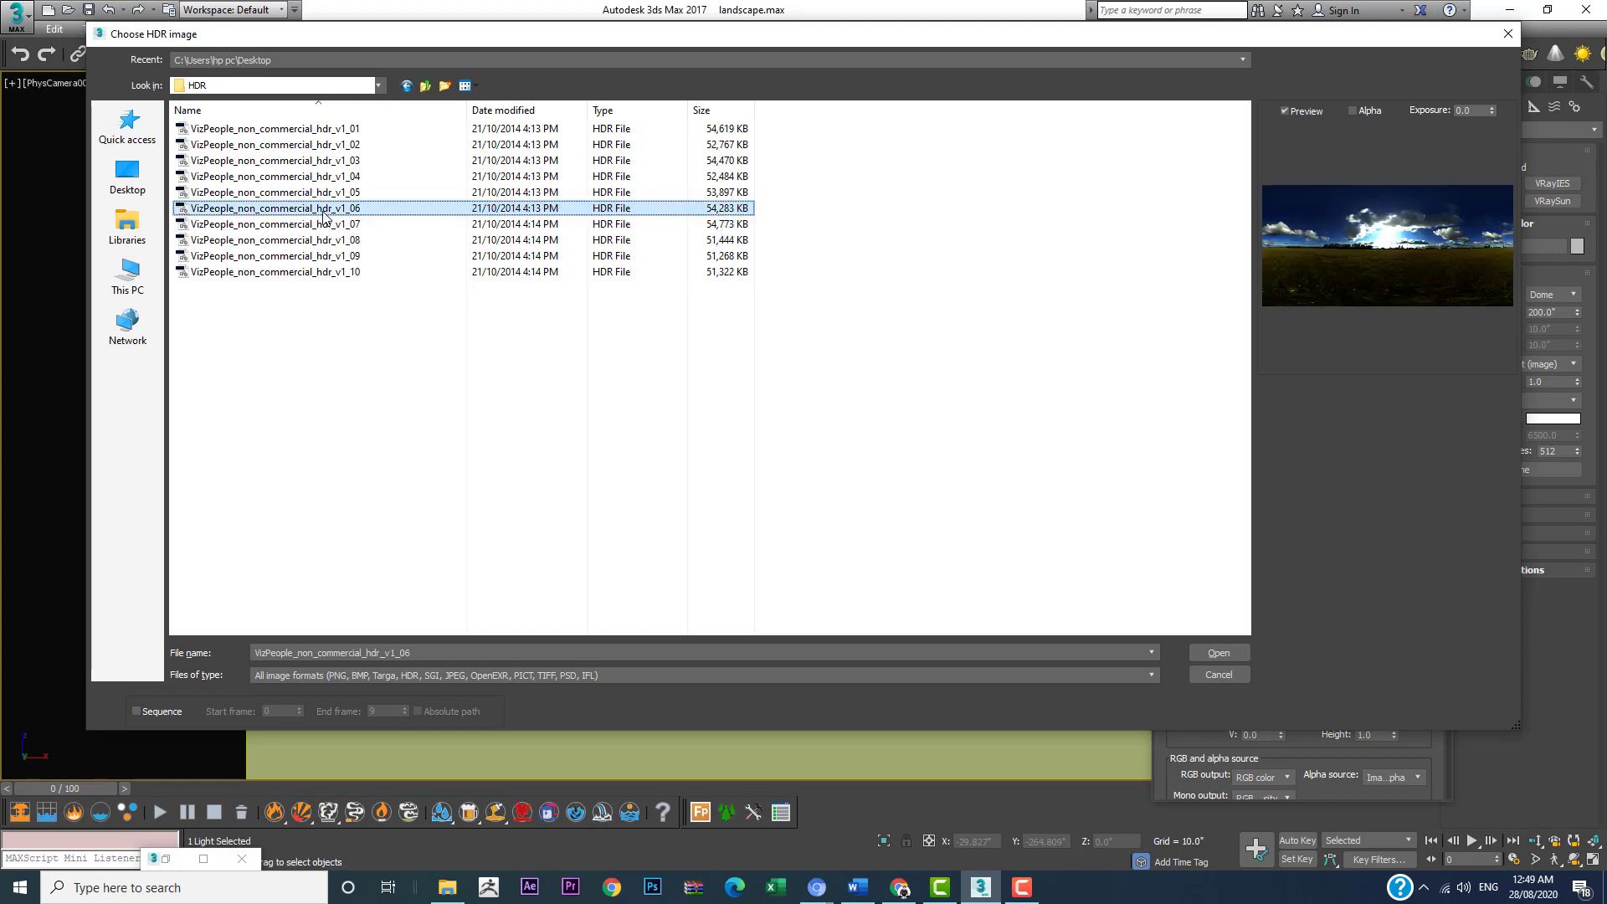
click(1216, 656)
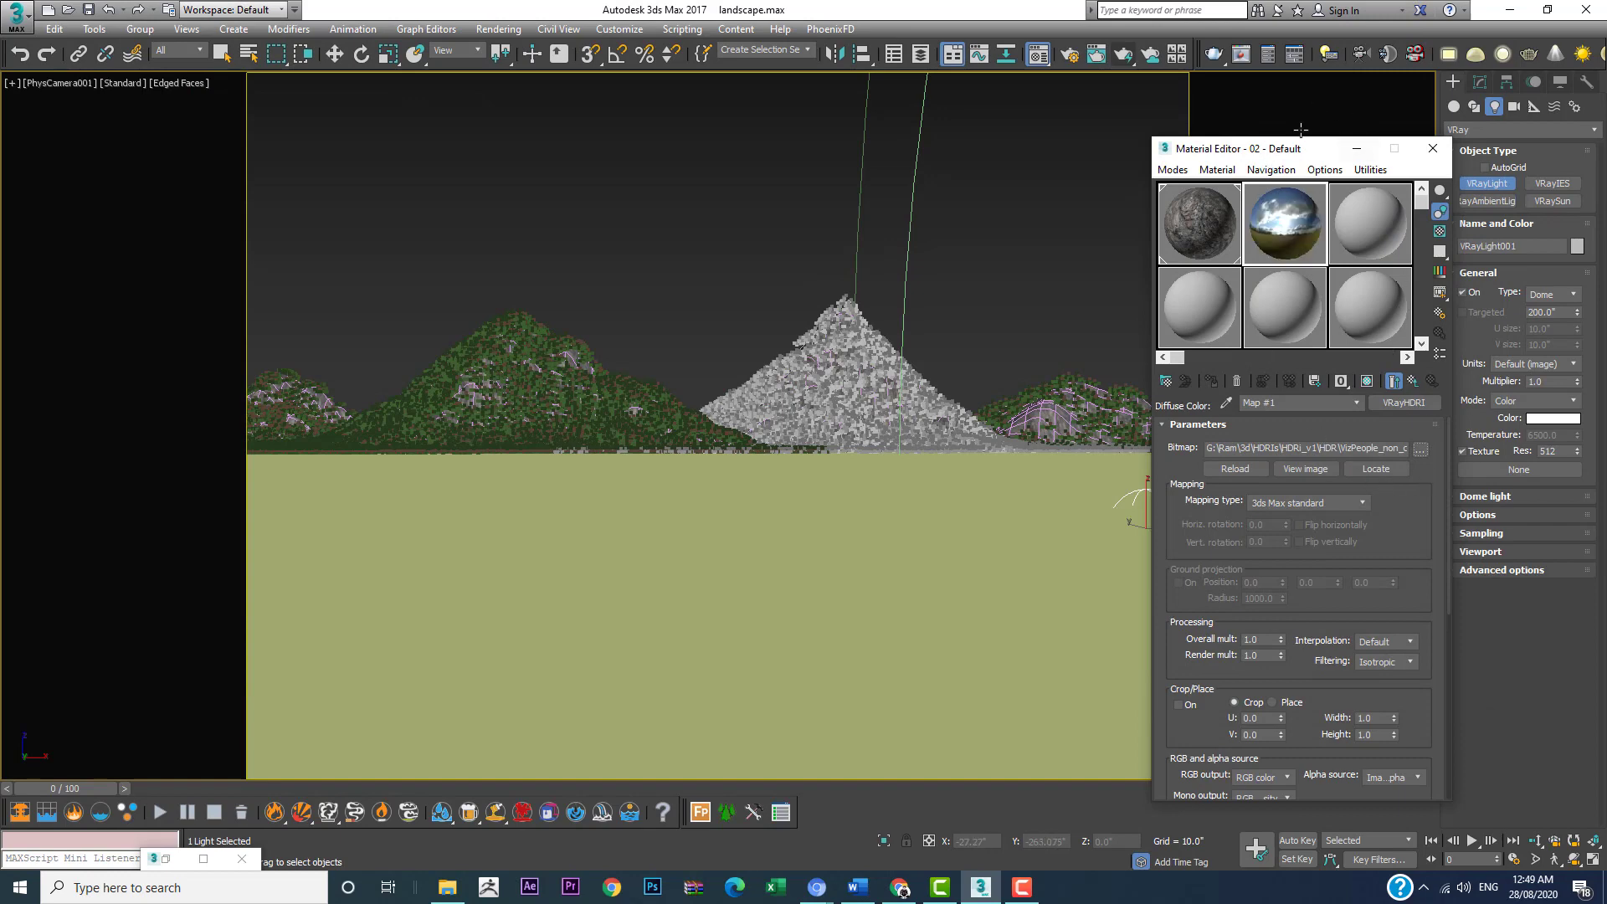
Step: Assign the VRayHDRI map to the dome light's texture slot as an instance
drag(1260, 157, 1018, 140)
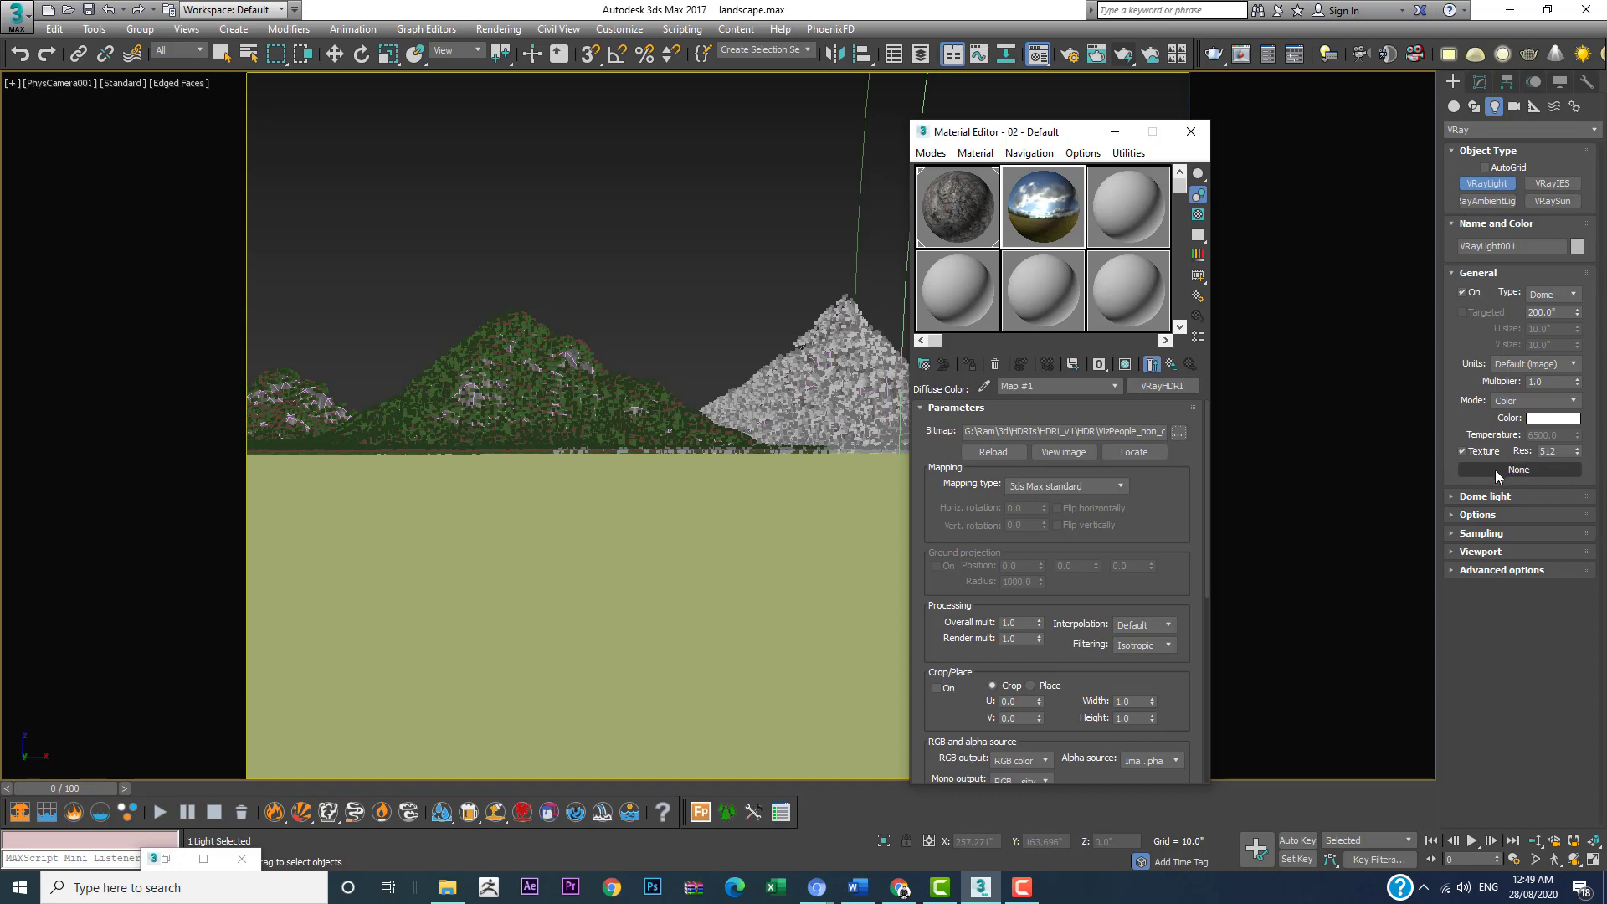
drag(1150, 391, 1509, 473)
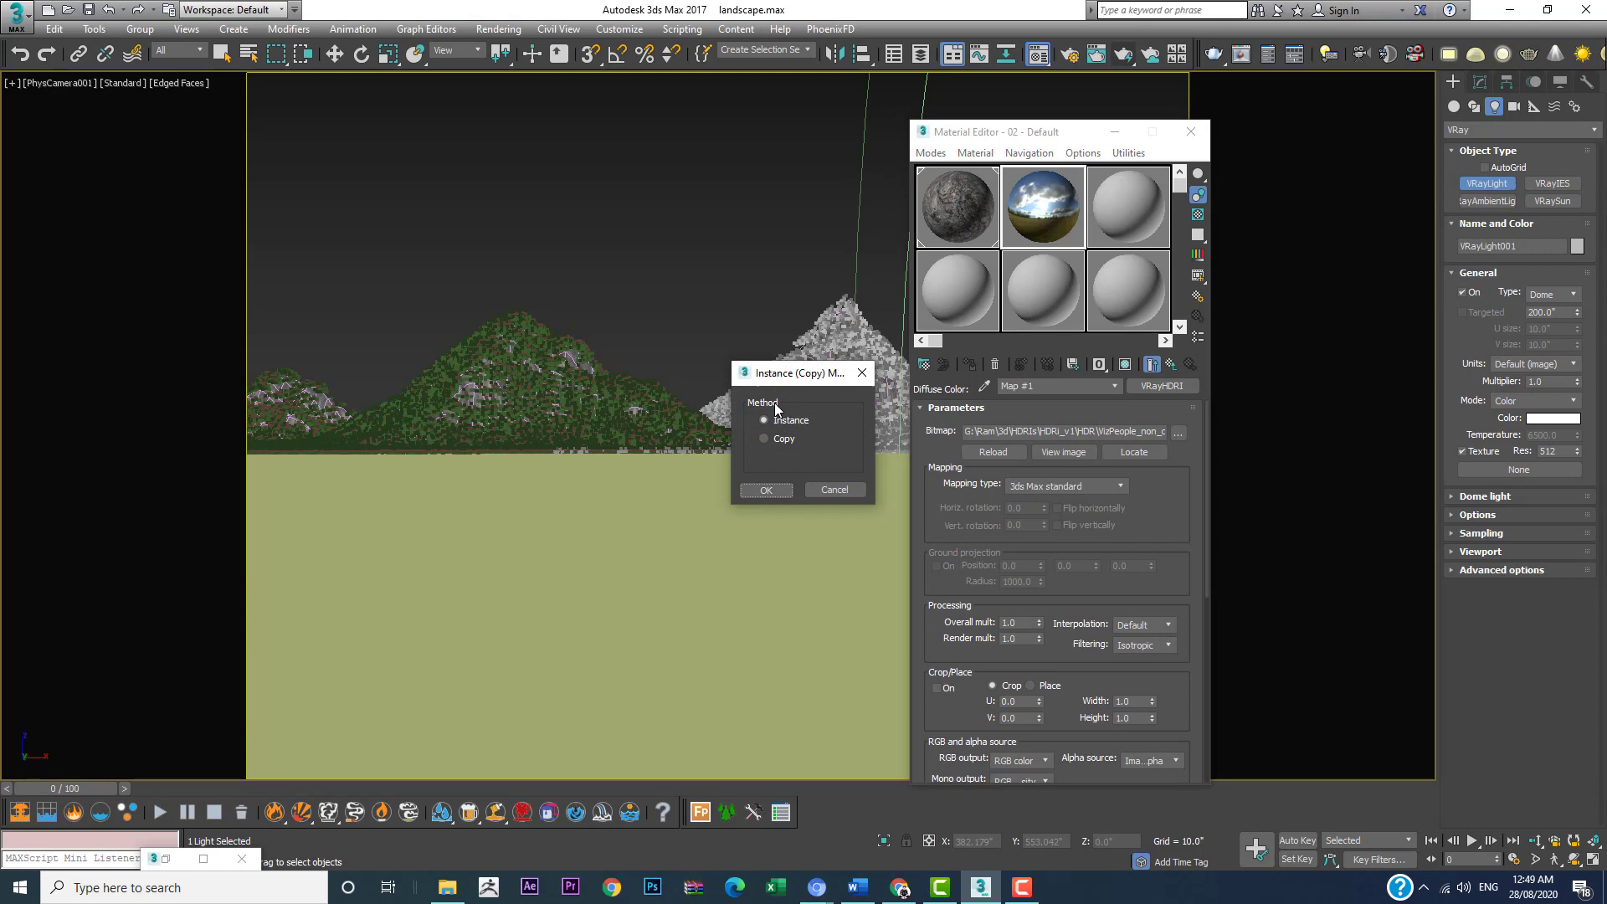
click(766, 488)
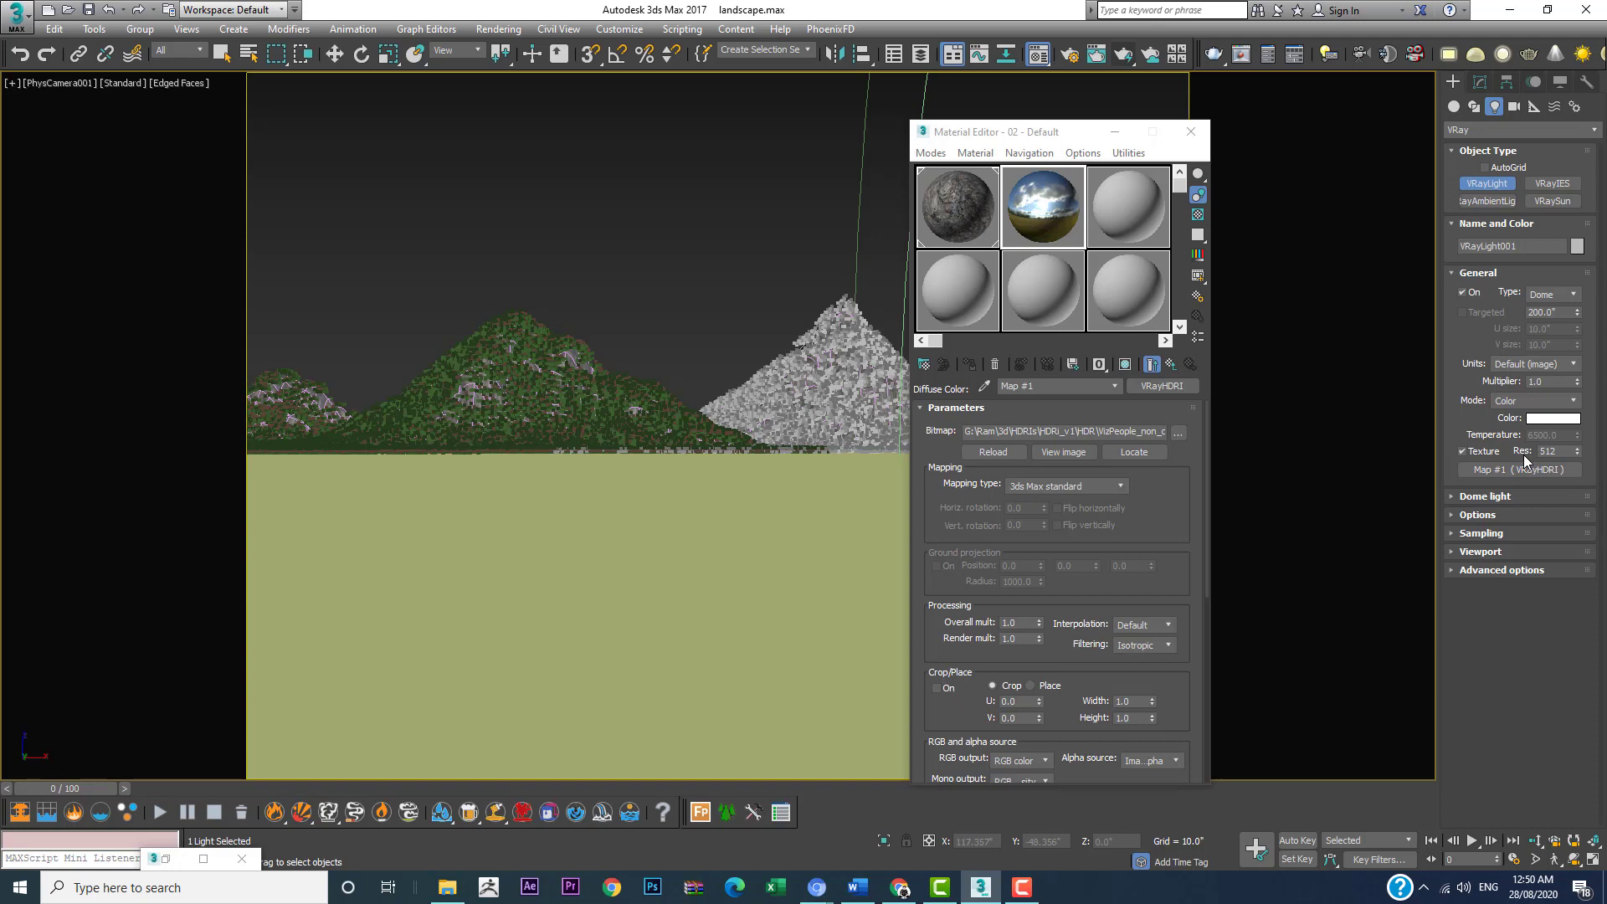
Step: Assign the VRayHDRI map to the scene's environment map as an instance
key(8)
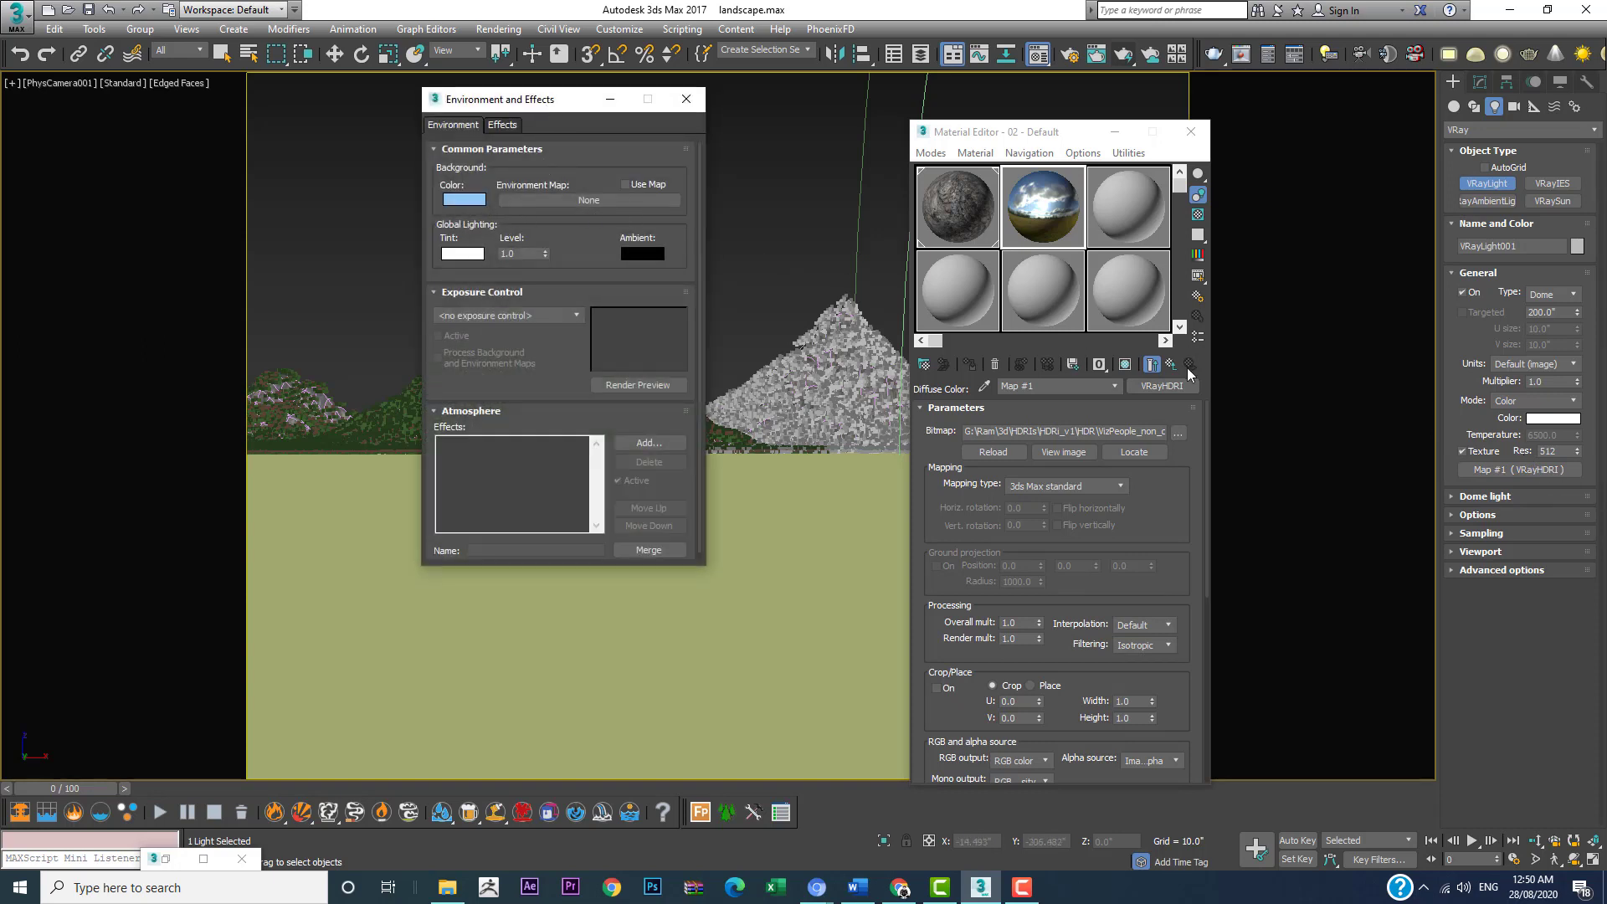
drag(1167, 395, 559, 200)
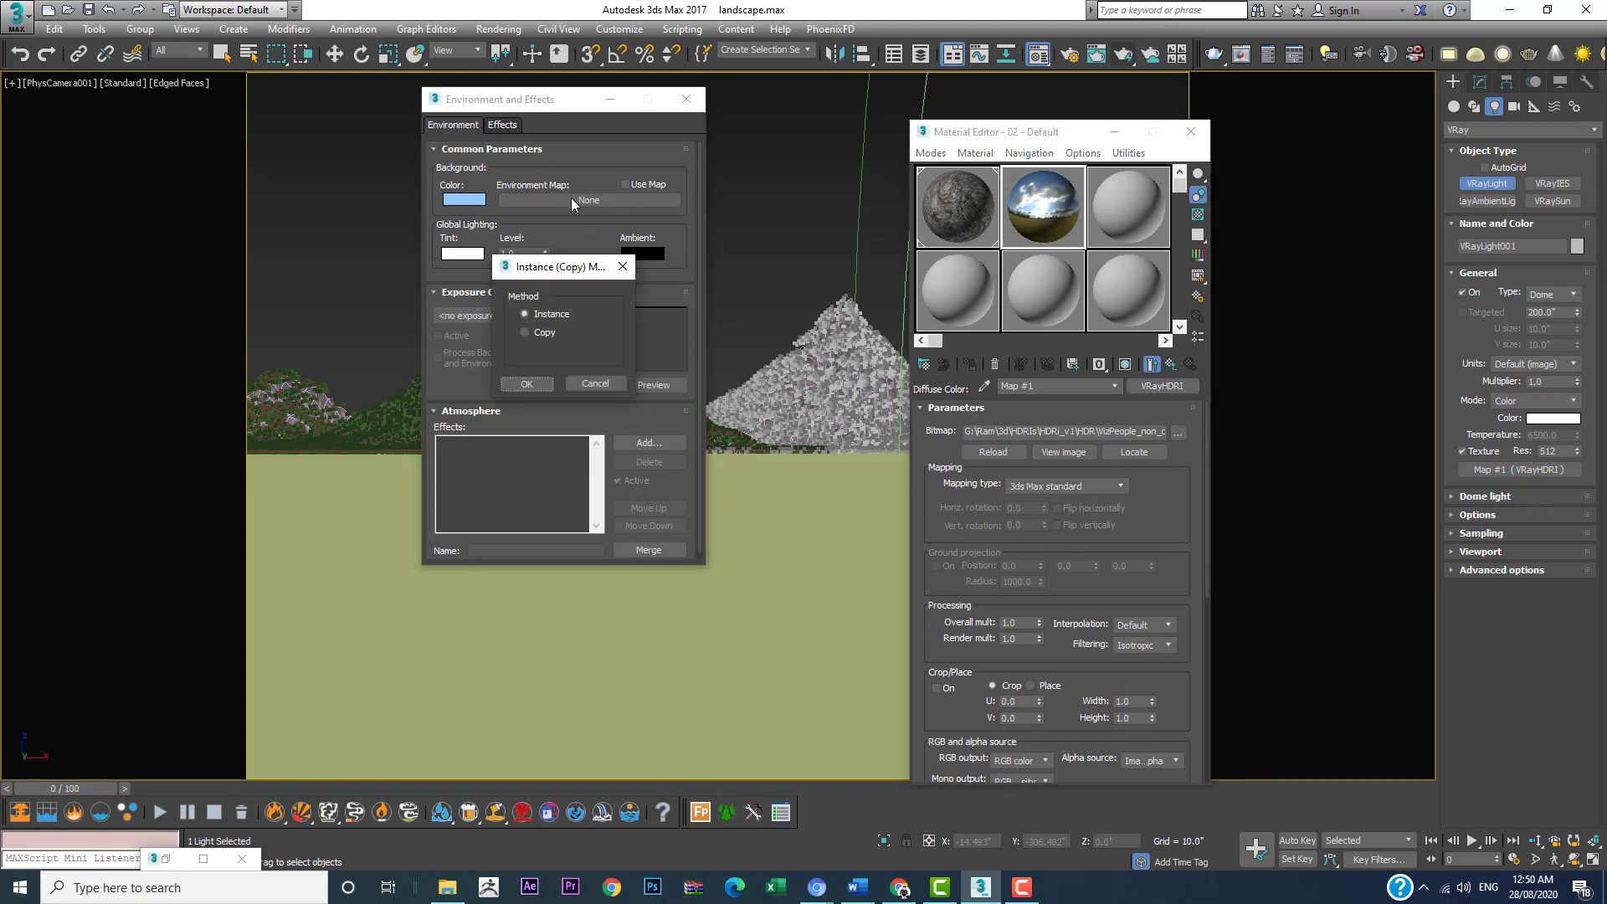
click(522, 386)
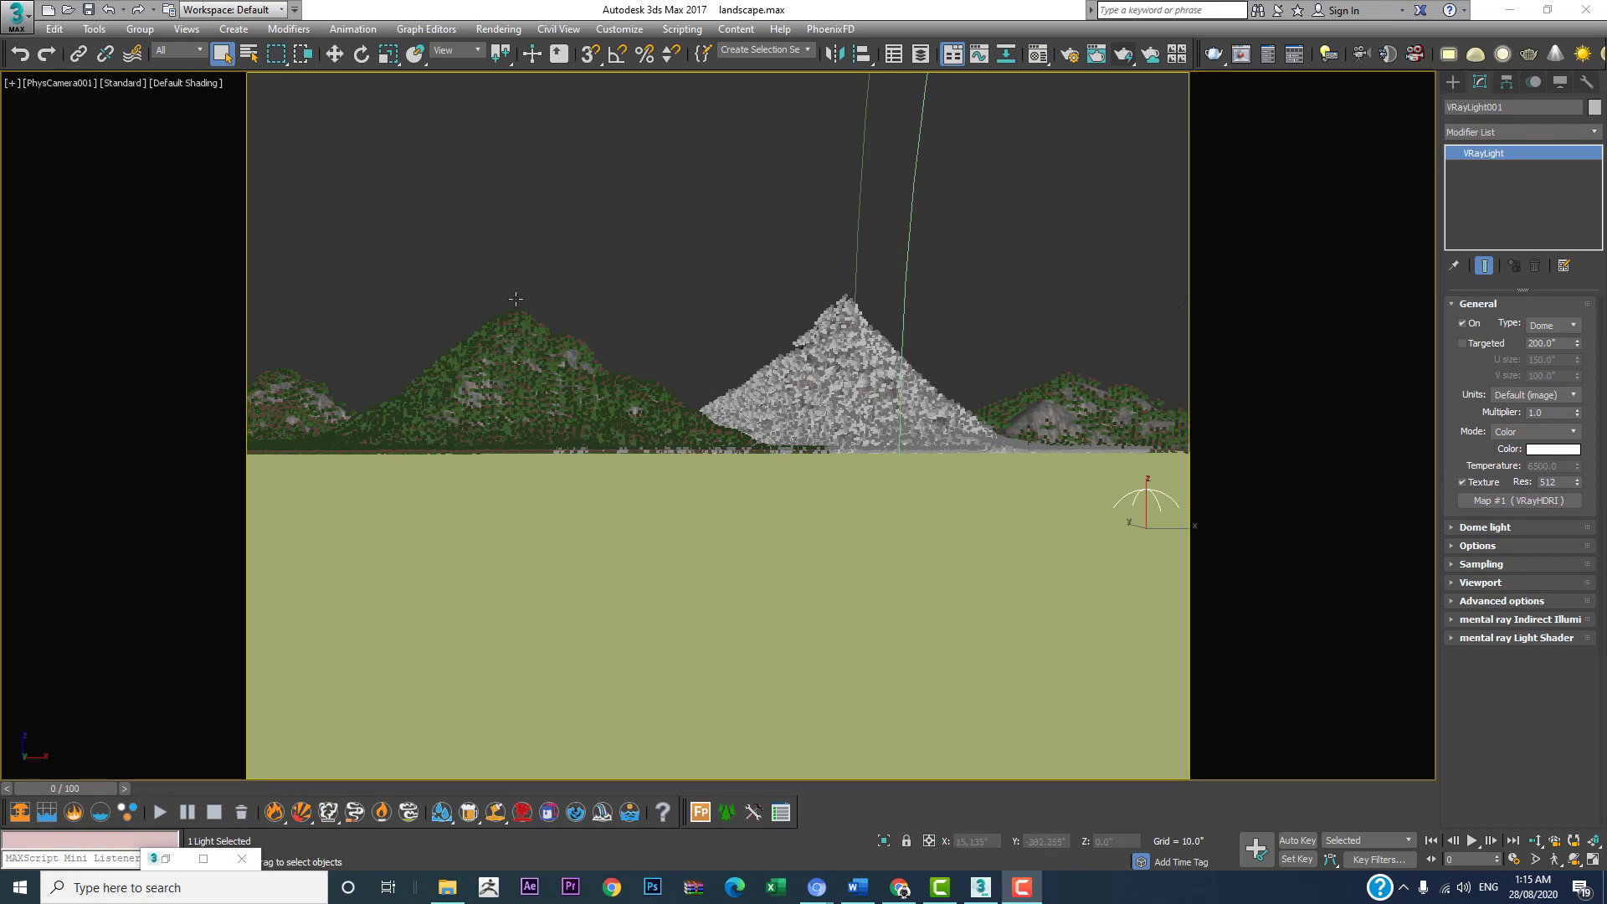
Step: Set the PhysCamera001 viewport background to Environment Background
click(186, 85)
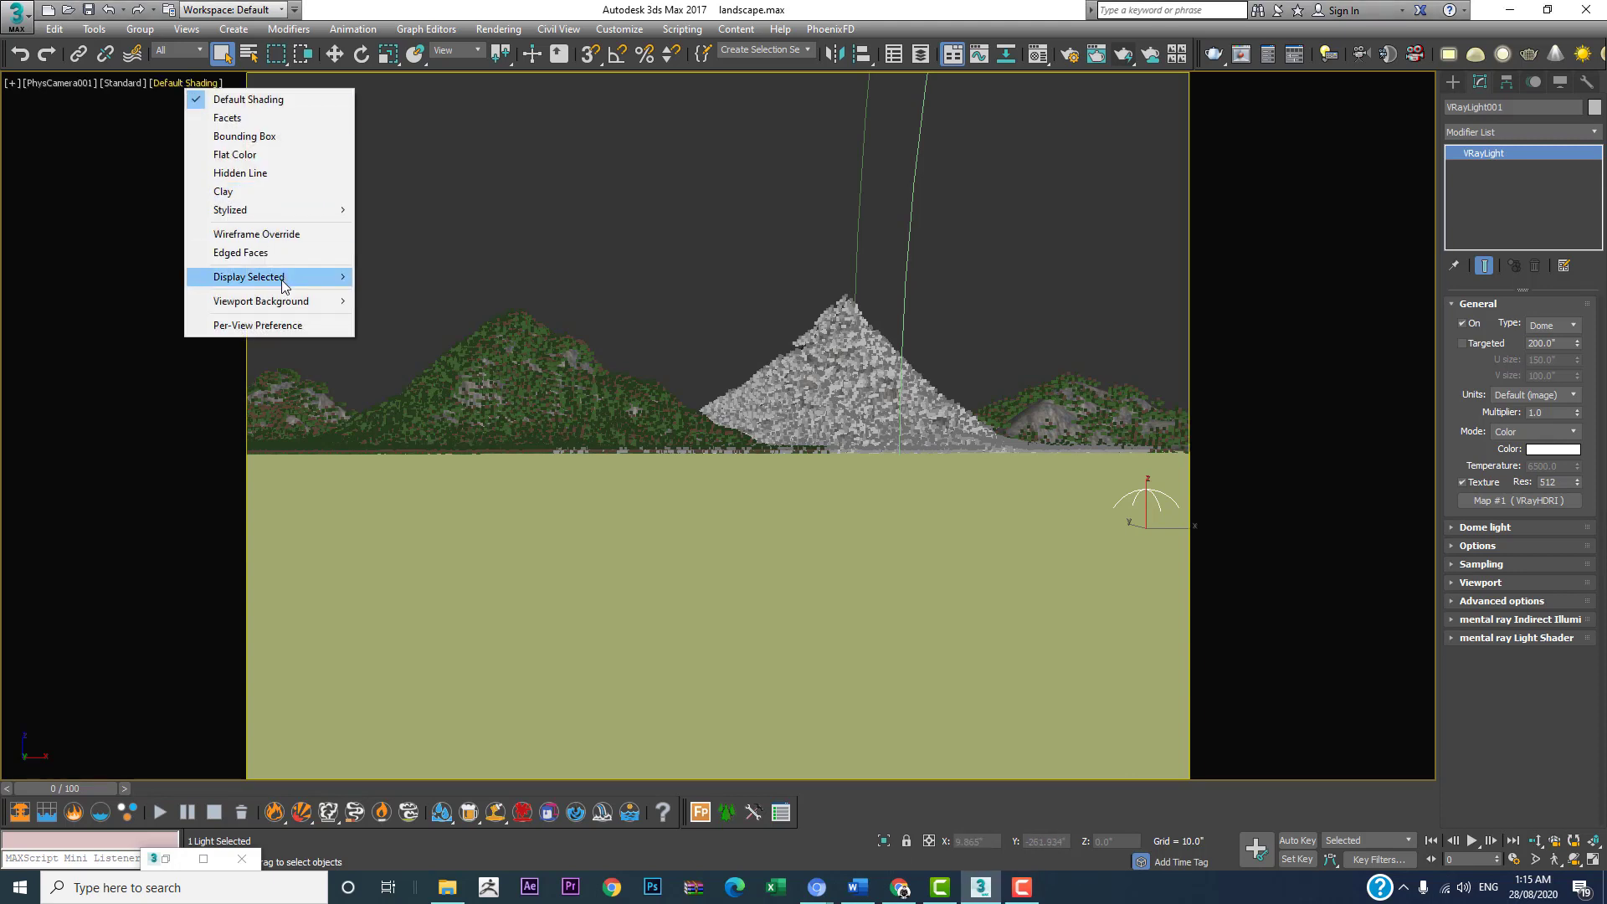
mouse_move(283, 287)
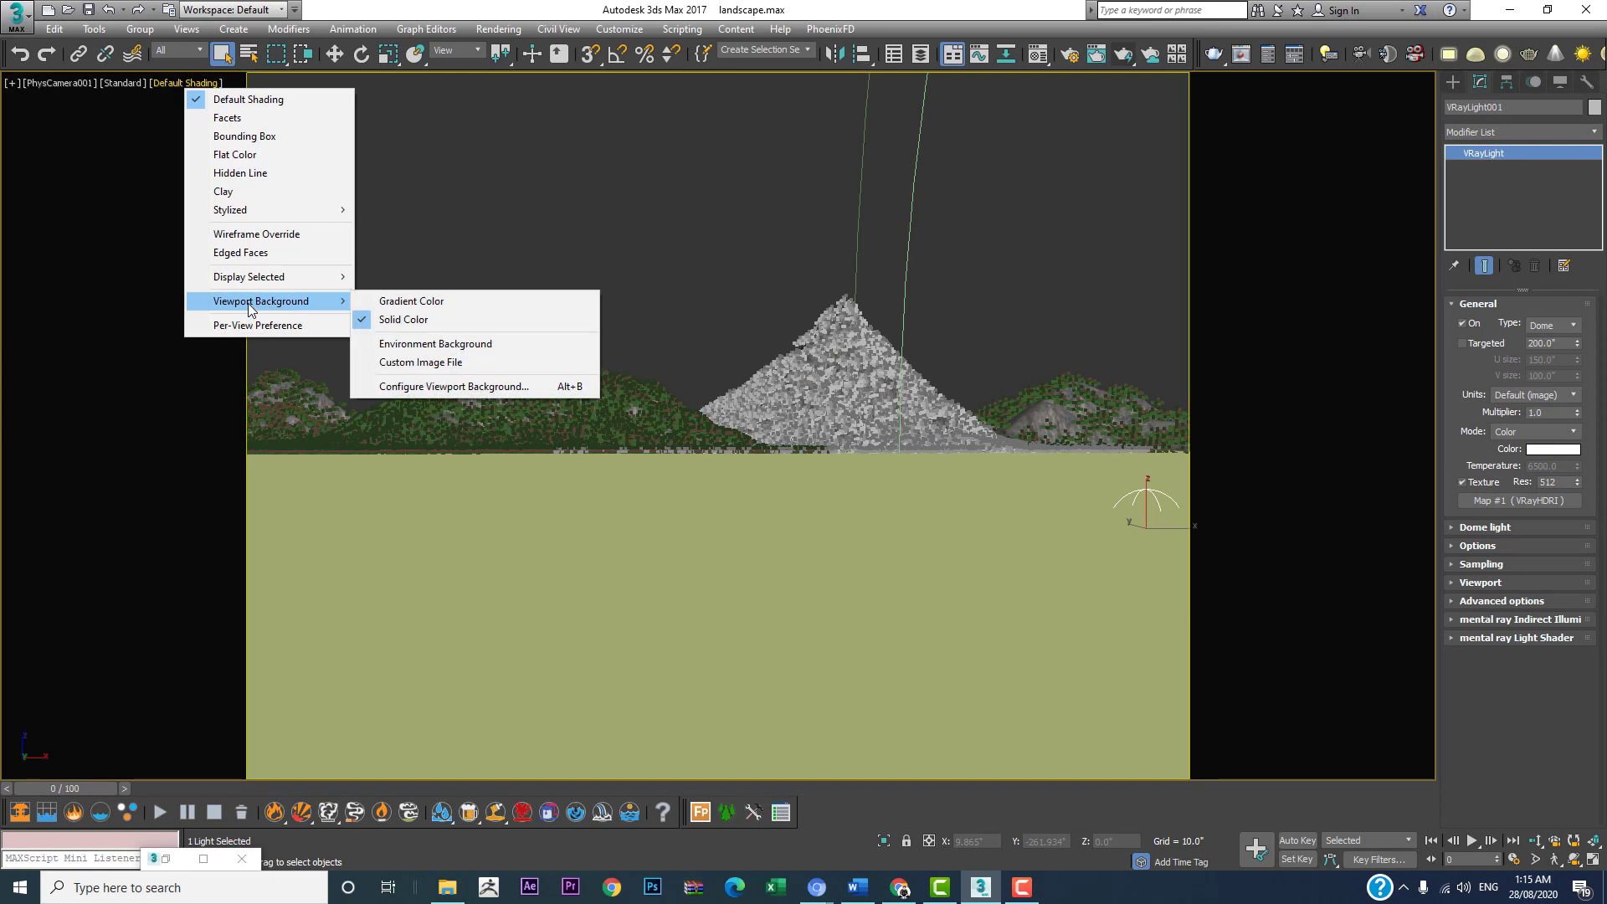
click(422, 349)
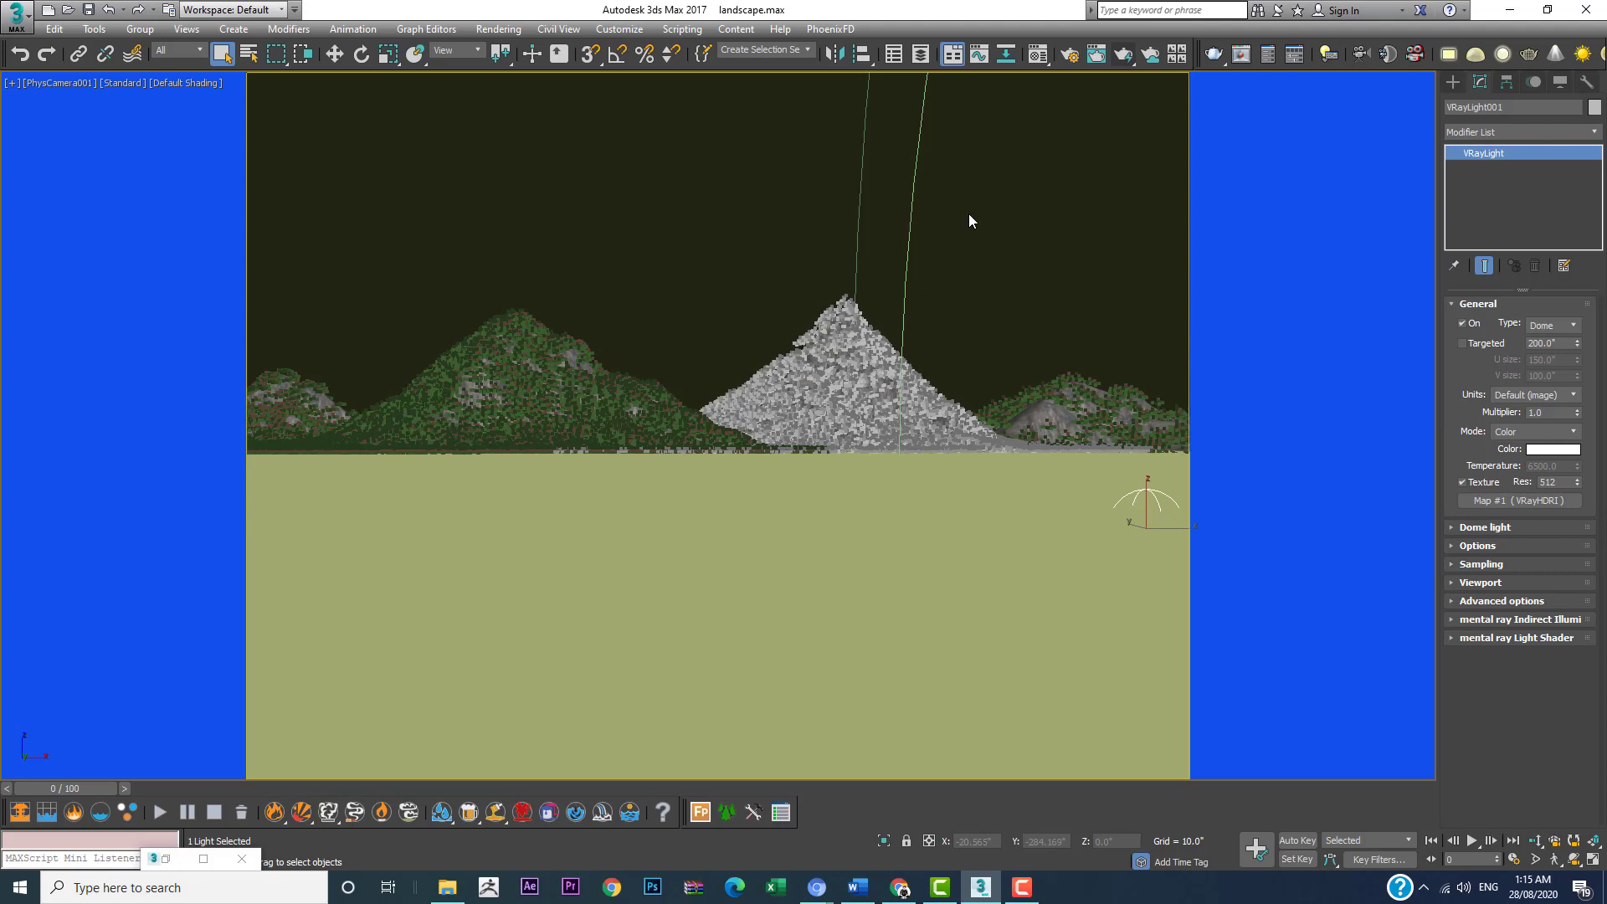
Step: Set the VRayHDRI mapping type to Spherical and adjust its horizontal rotation to reposition the clouds behind the mountains
key(m)
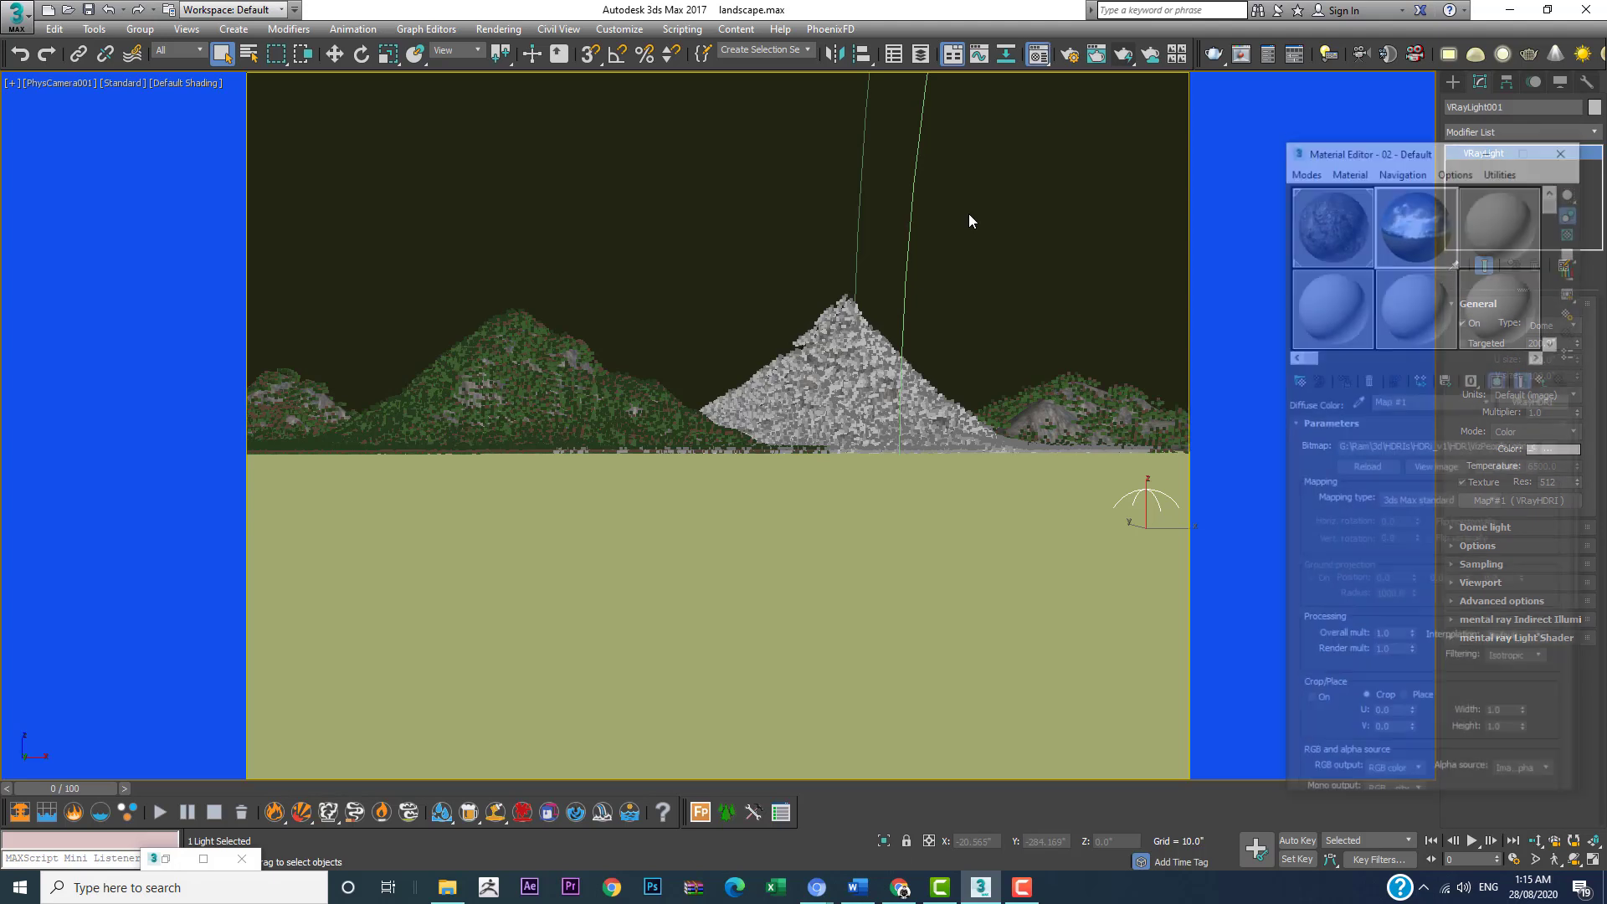
drag(1421, 148, 891, 149)
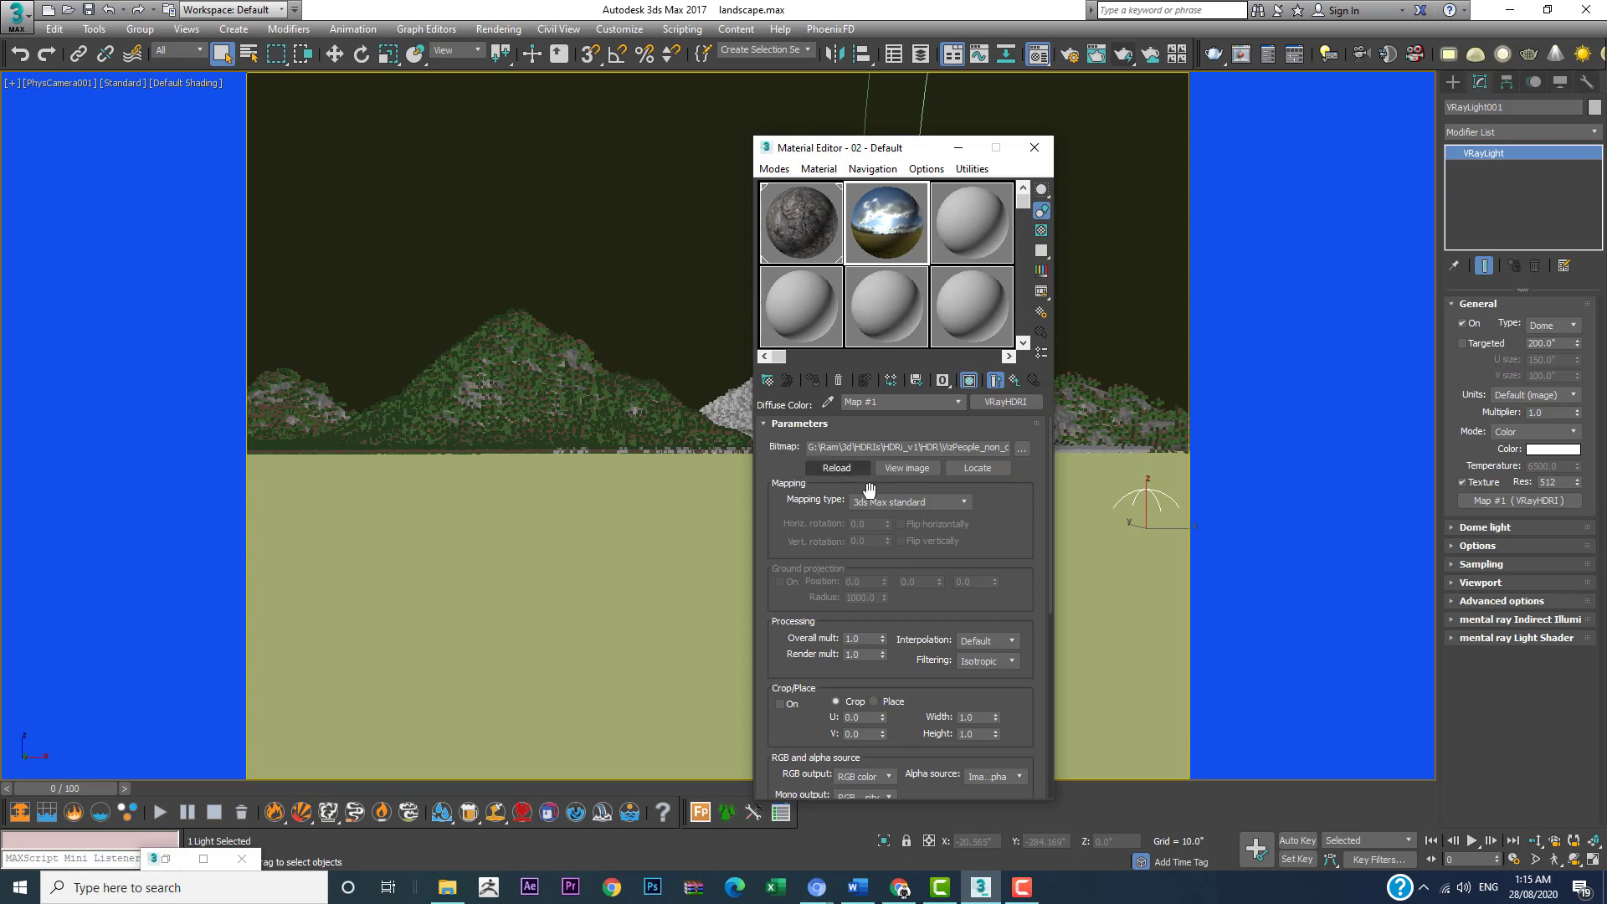
click(921, 503)
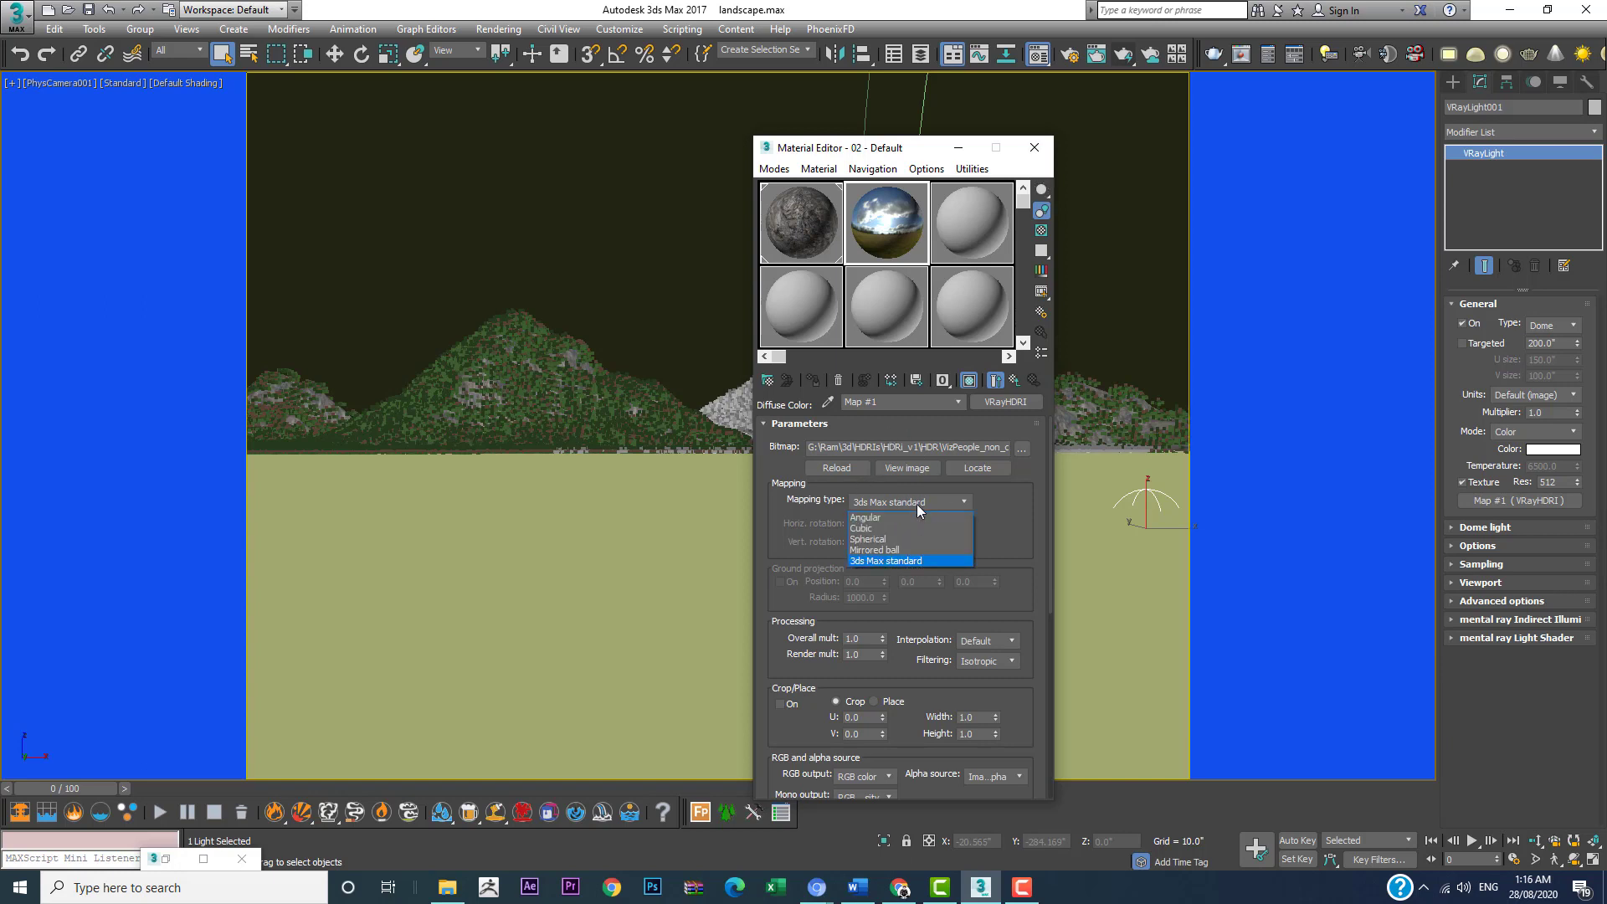
click(886, 539)
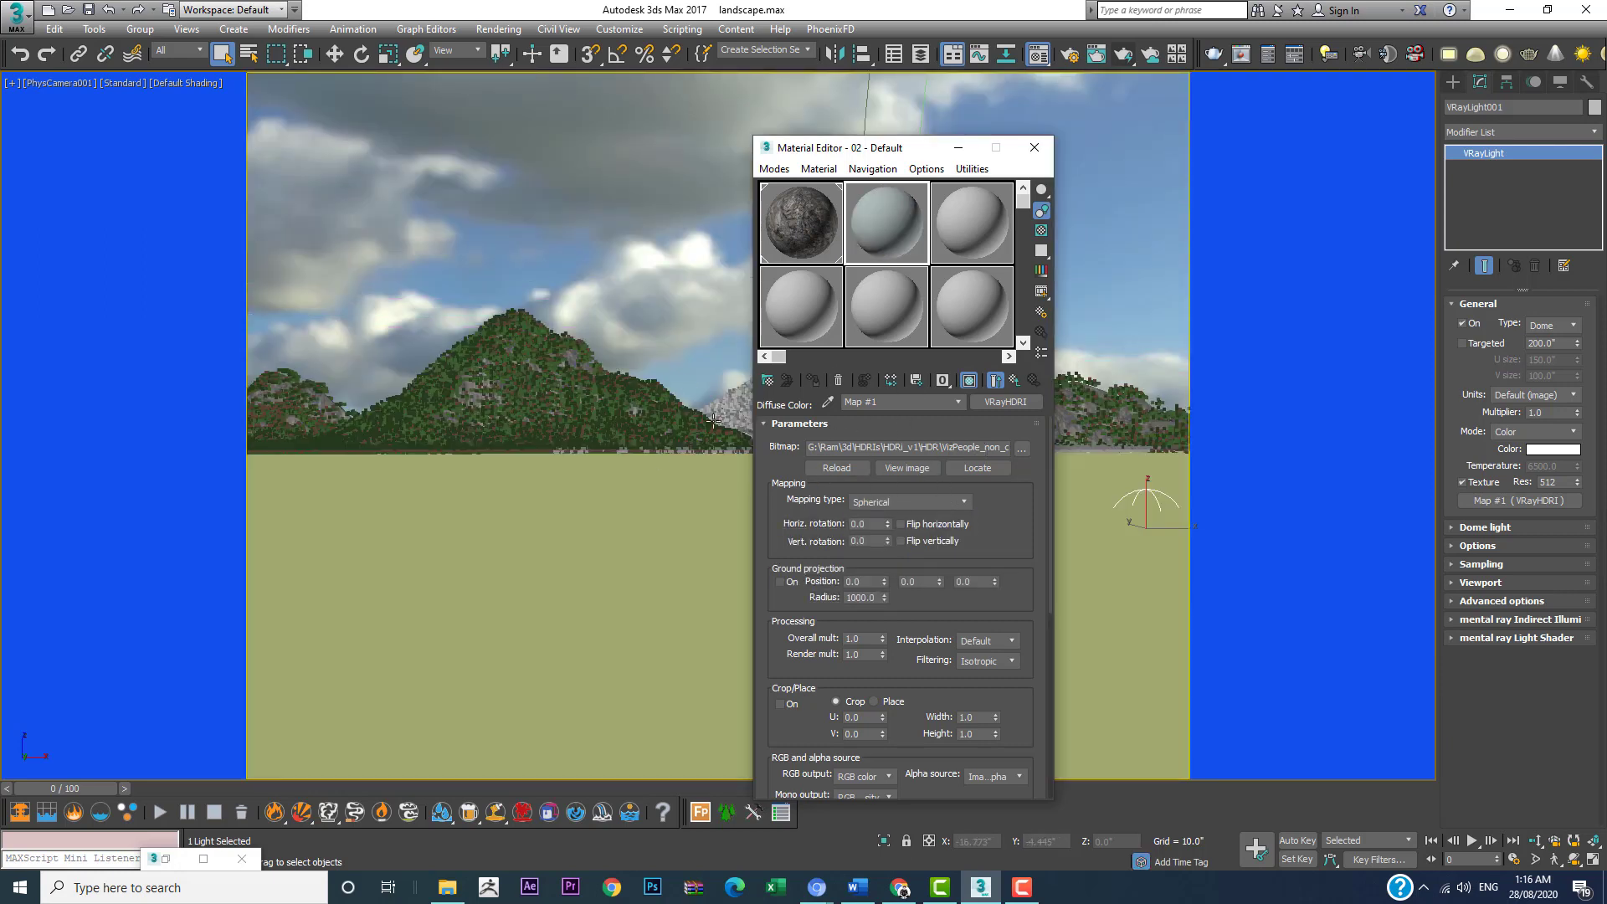
drag(861, 149, 1349, 79)
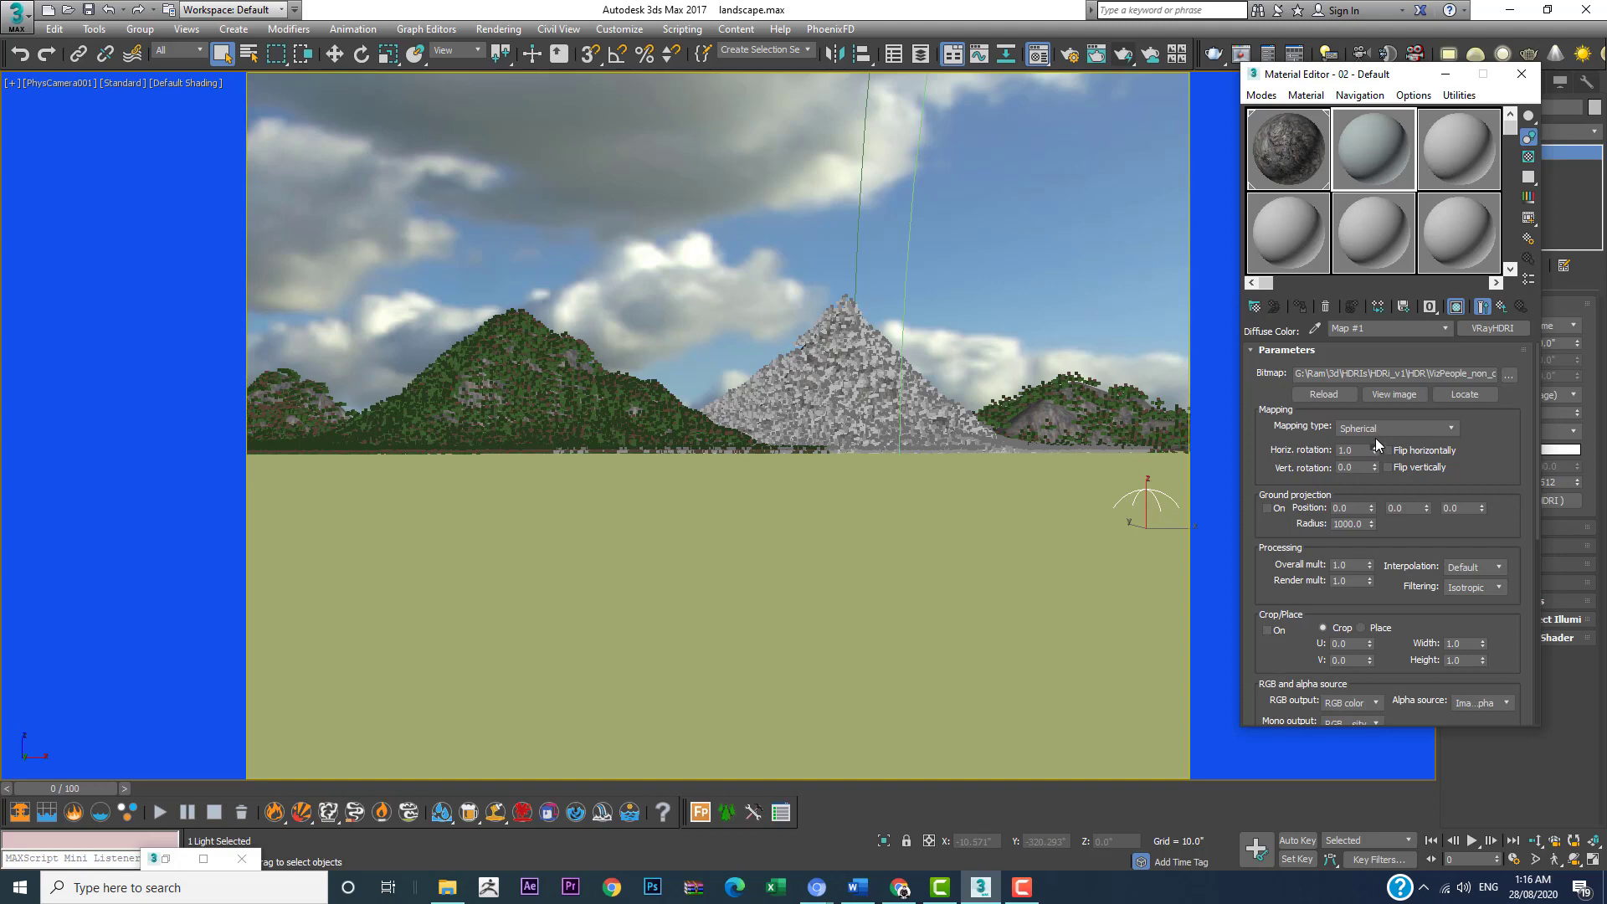
mouse_move(1374, 449)
mouse_down()
mouse_move(1380, 433)
mouse_move(960, 398)
mouse_move(950, 352)
mouse_move(707, 154)
mouse_move(1075, 461)
mouse_move(1351, 468)
mouse_move(1257, 454)
mouse_move(1344, 453)
mouse_up()
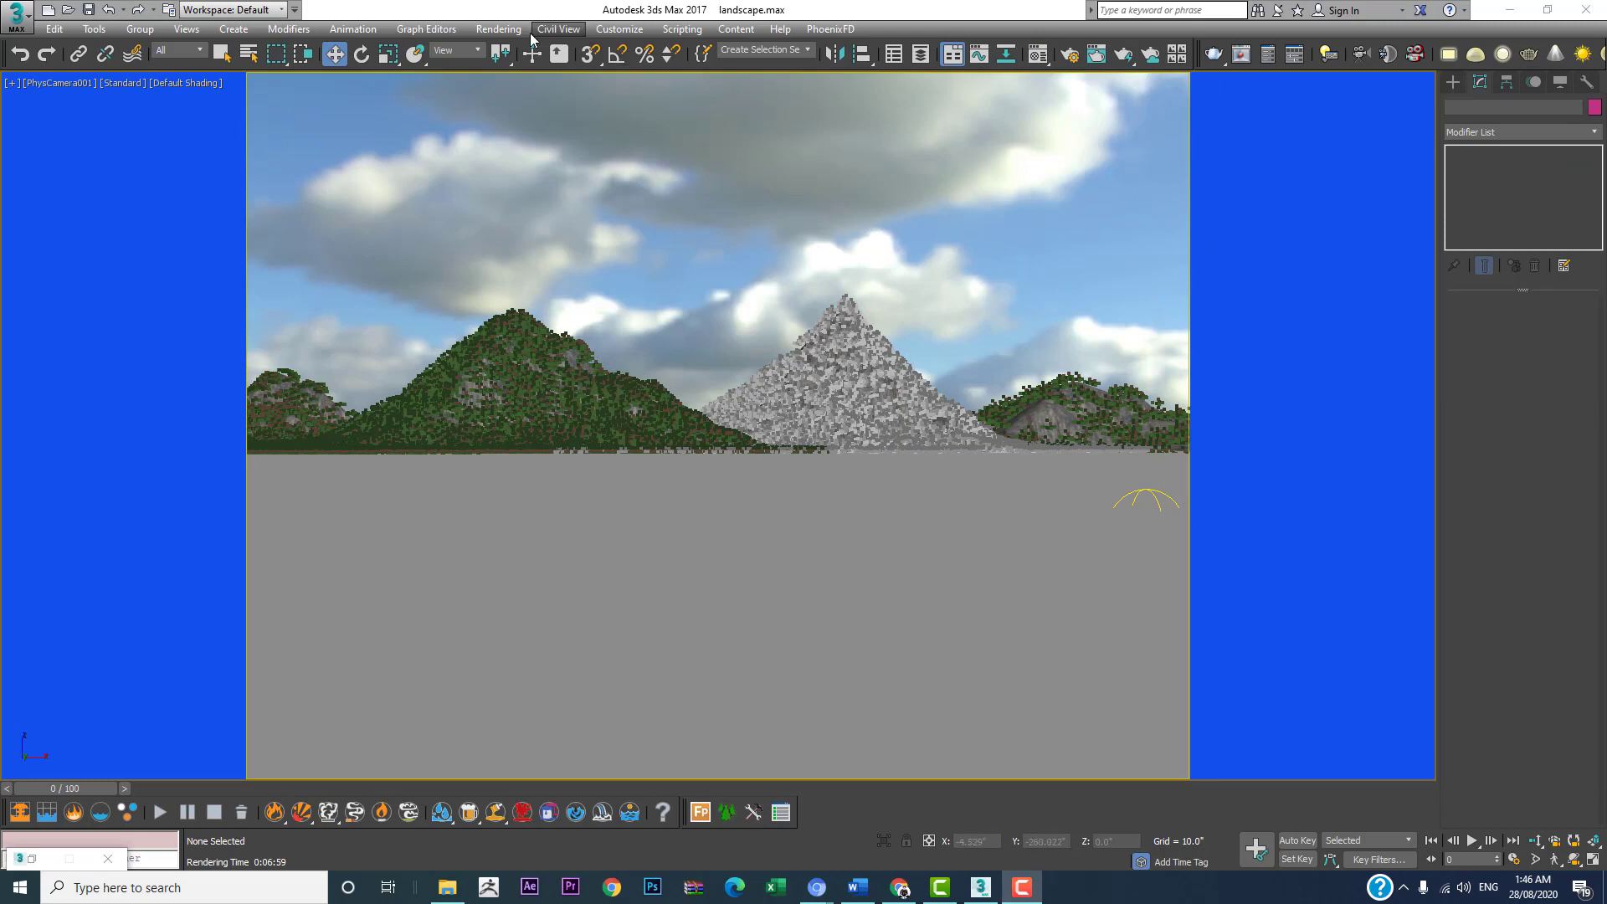
Step: Open the Material Editor and change the 03 - Default material's type to VRayMtl
click(505, 30)
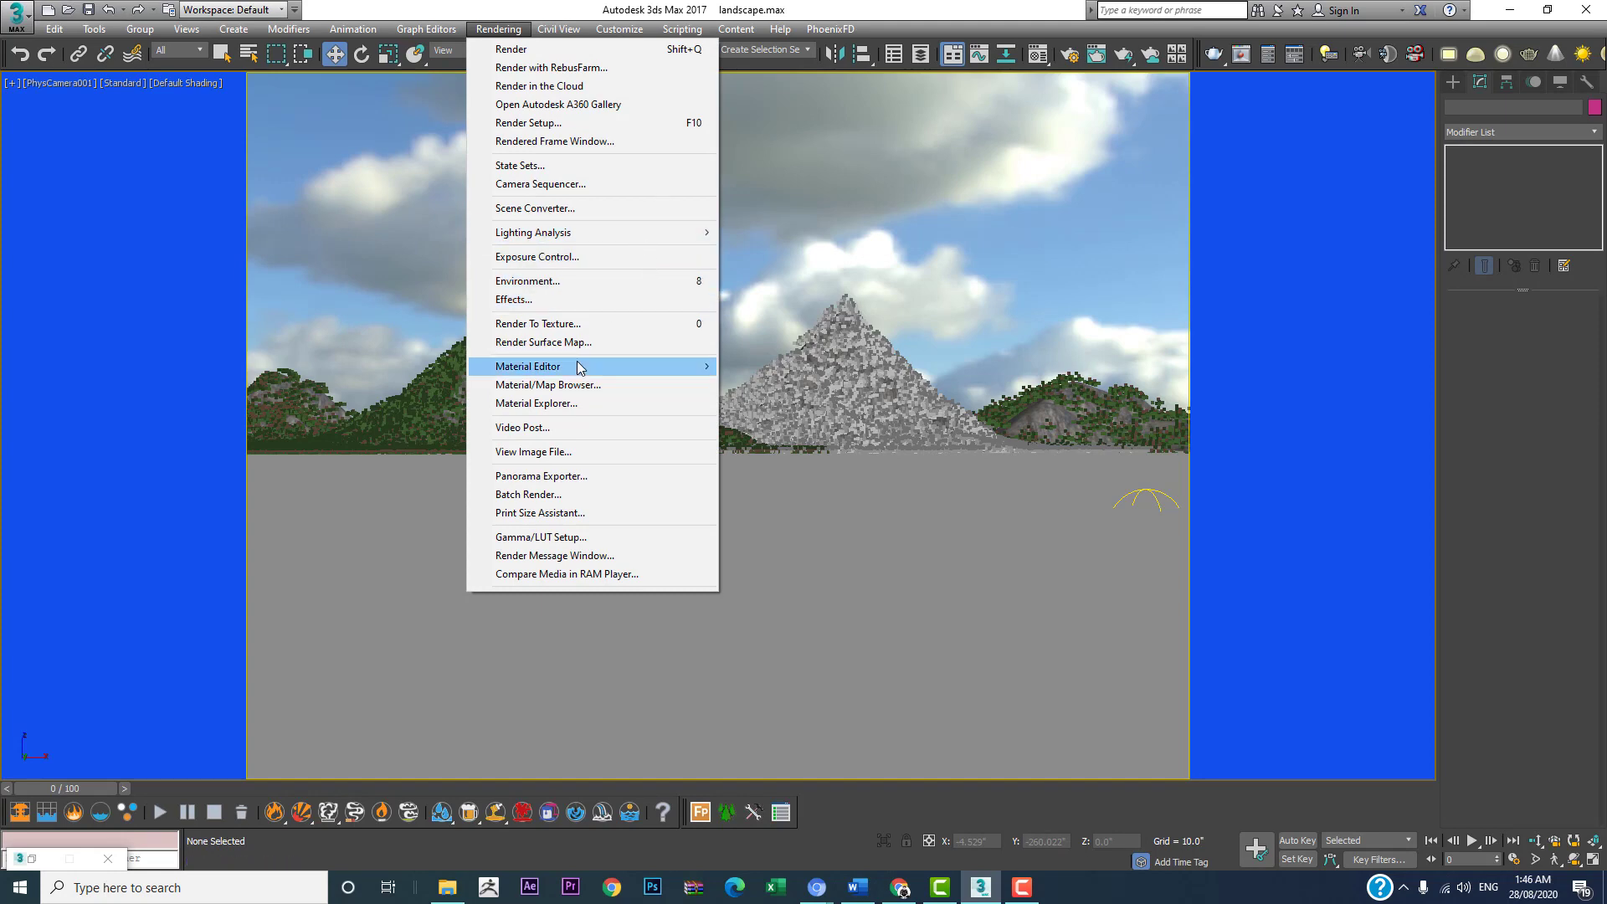
mouse_move(619, 366)
click(787, 370)
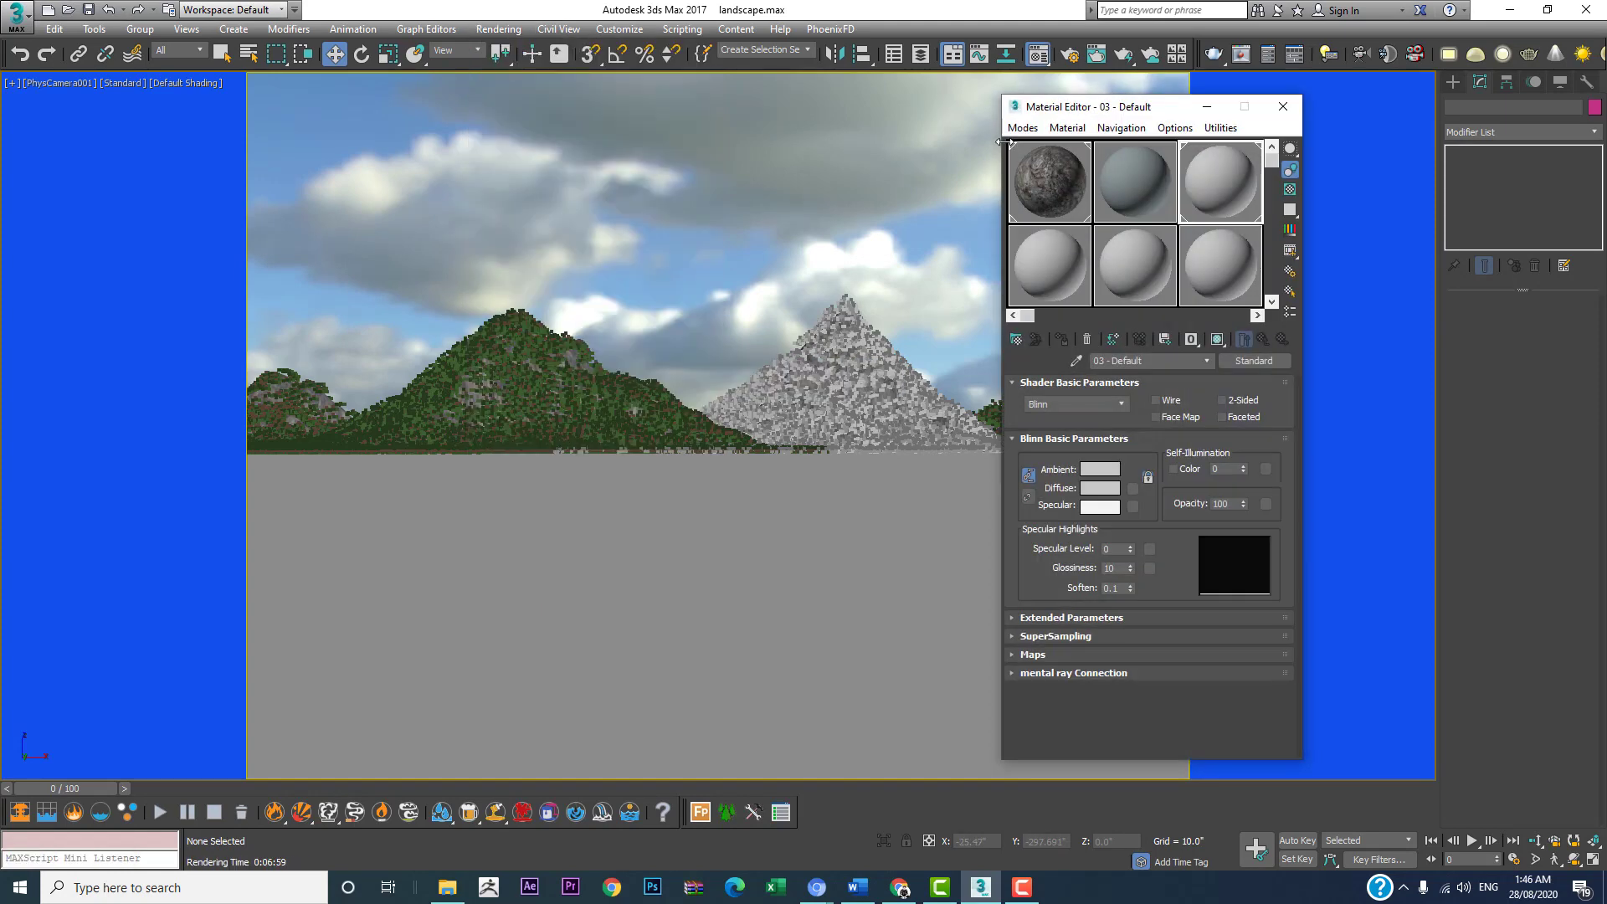
click(1252, 361)
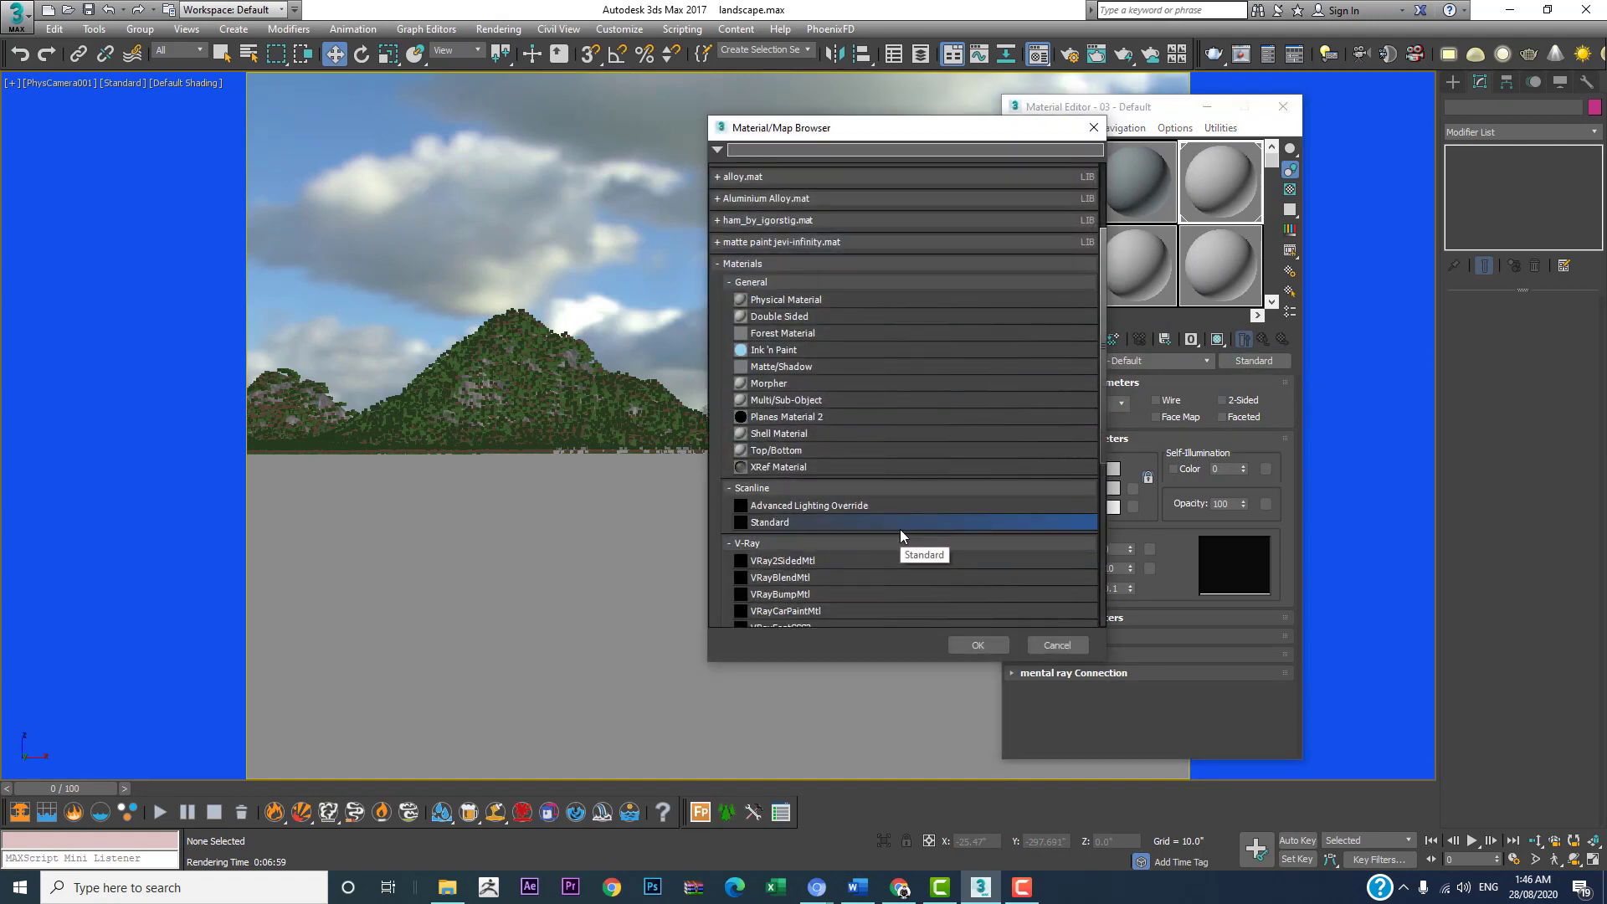
scroll(901, 530, down, 4)
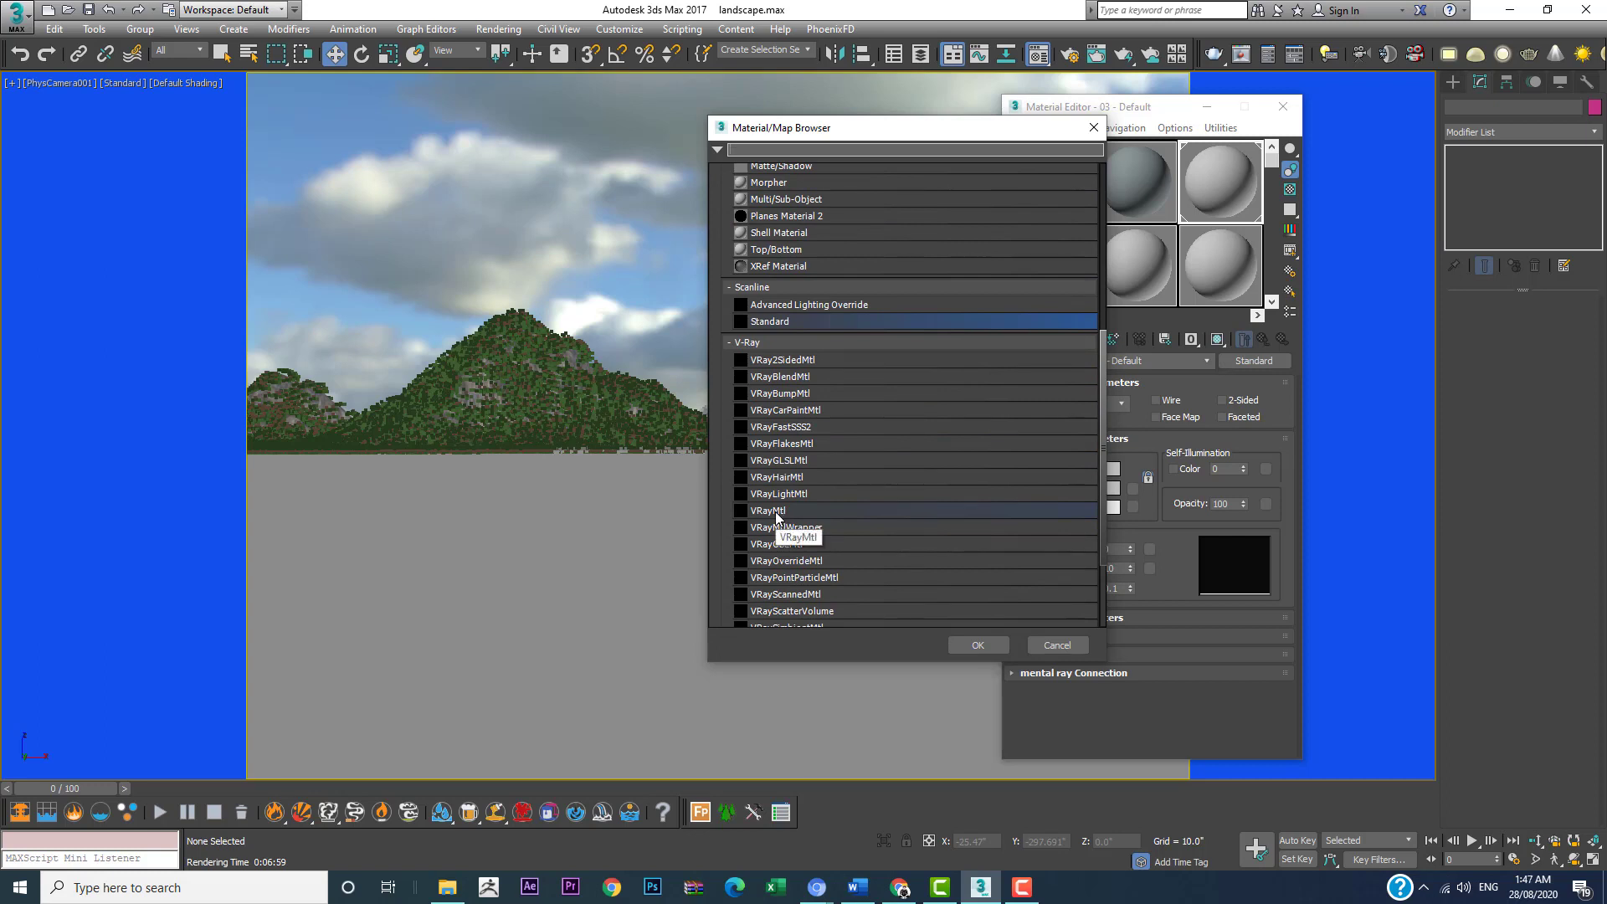
double_click(777, 512)
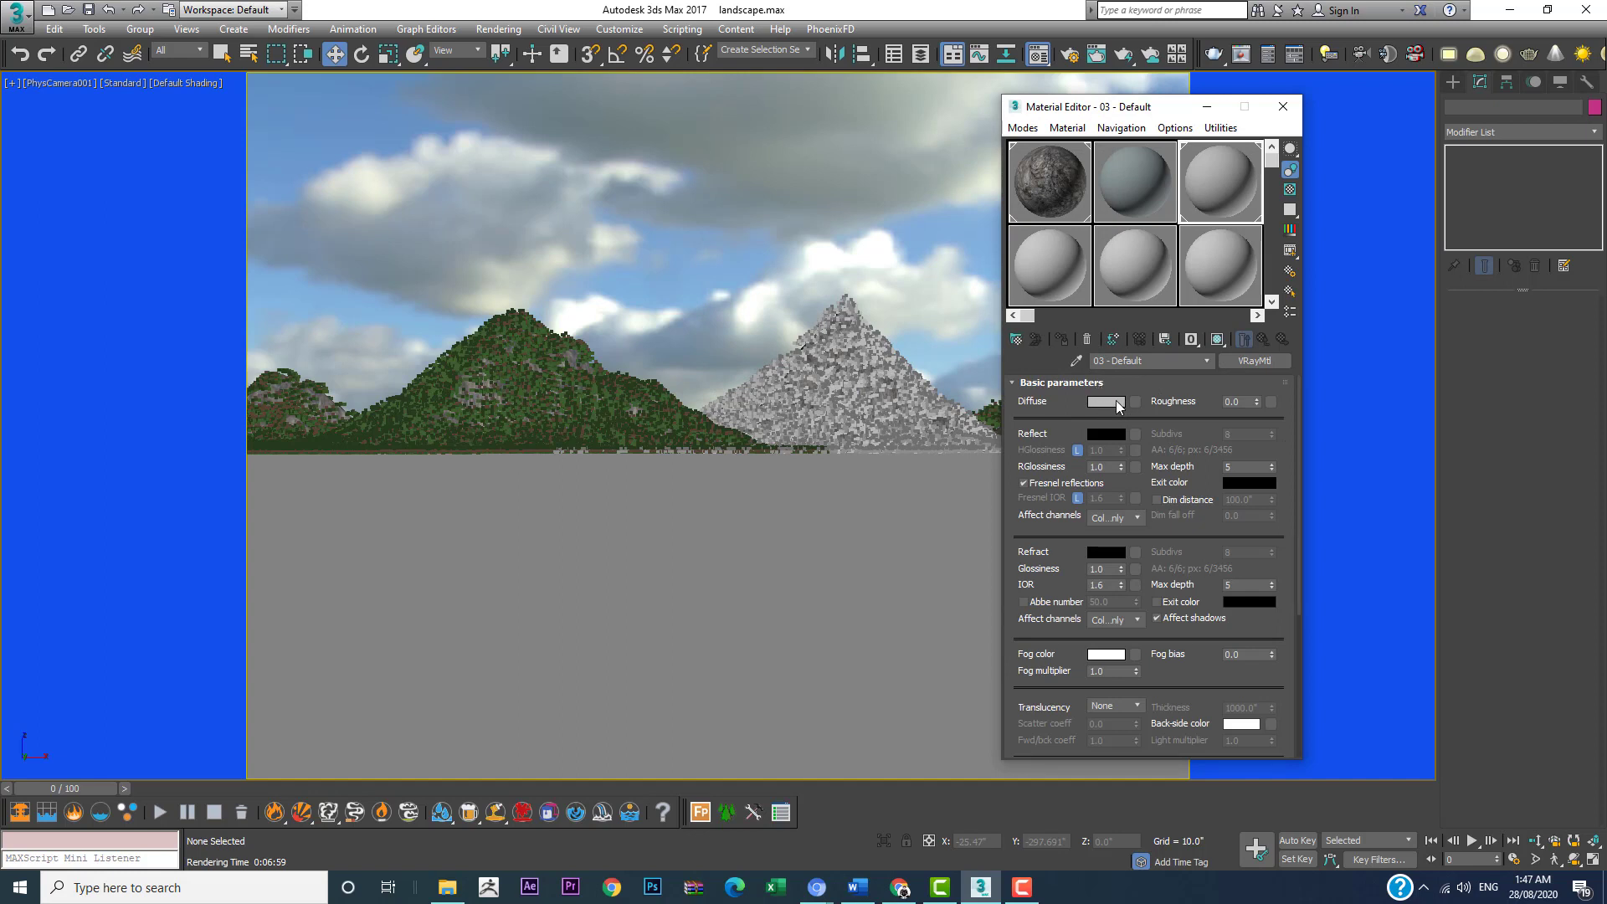
Step: Set the water material's diffuse color to dark teal with RGB 21, 117, 126
click(1107, 402)
drag(415, 124, 407, 142)
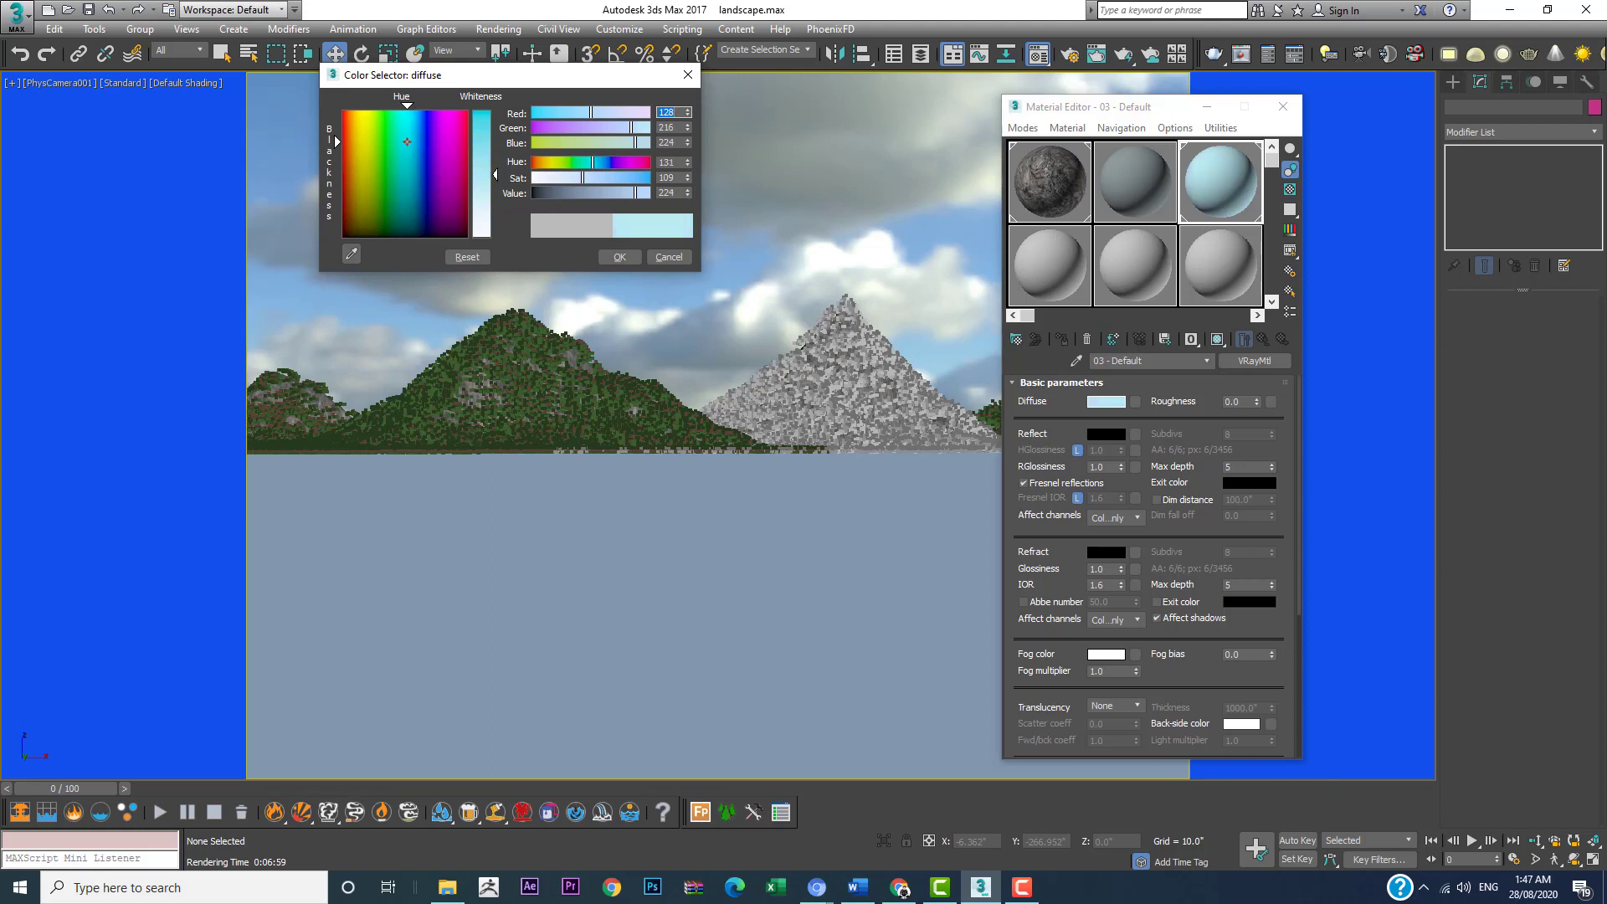
drag(494, 174, 495, 127)
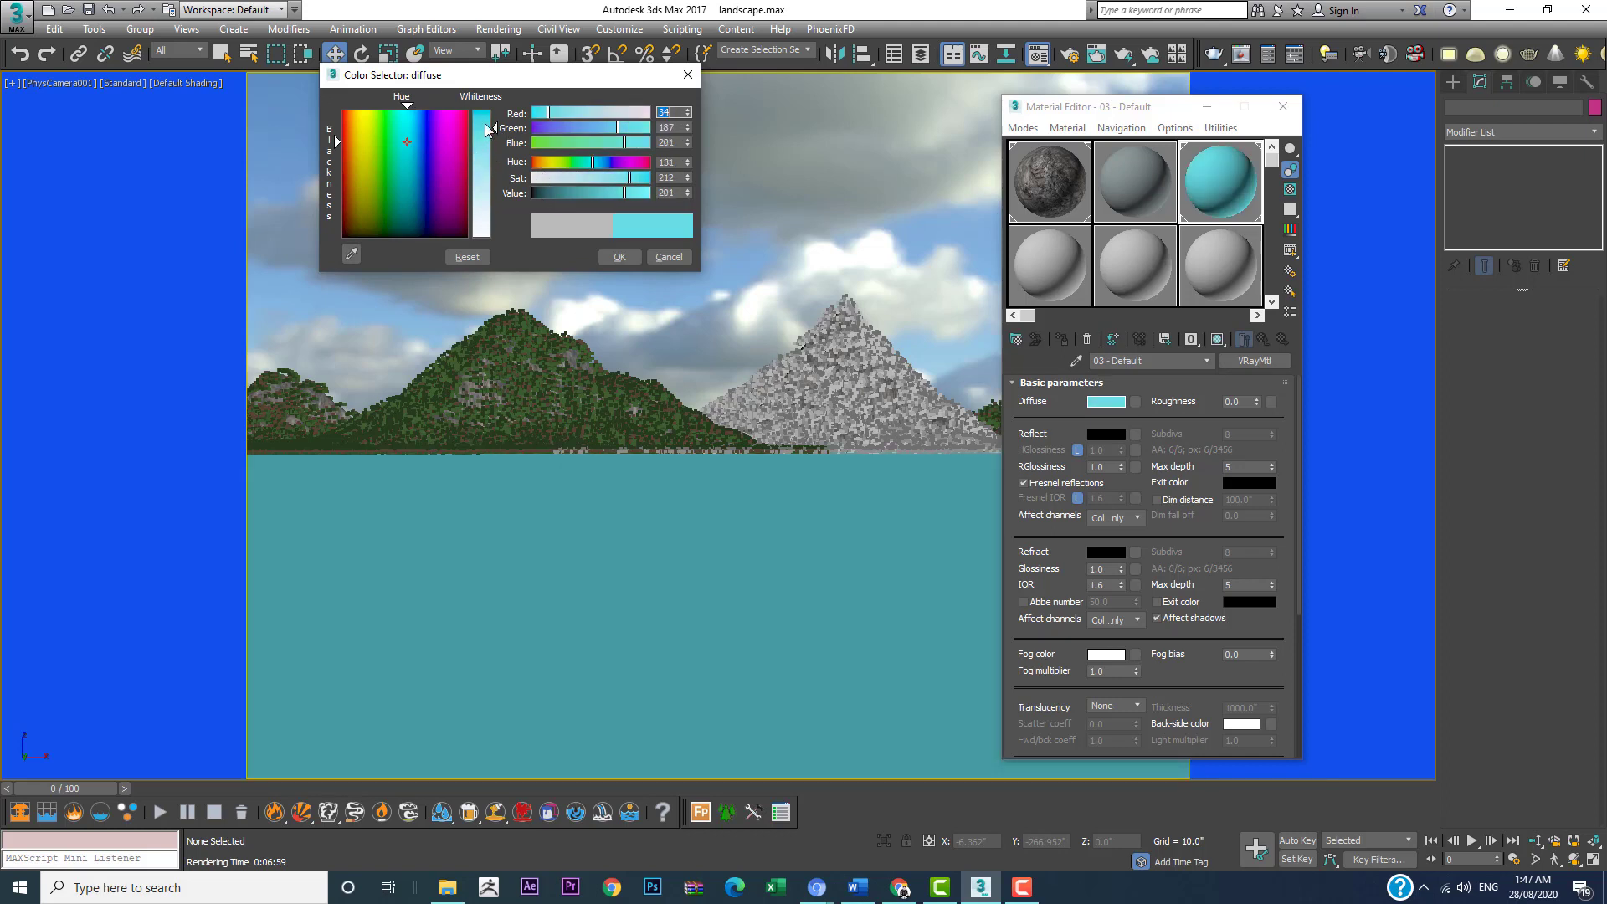
drag(600, 194, 591, 197)
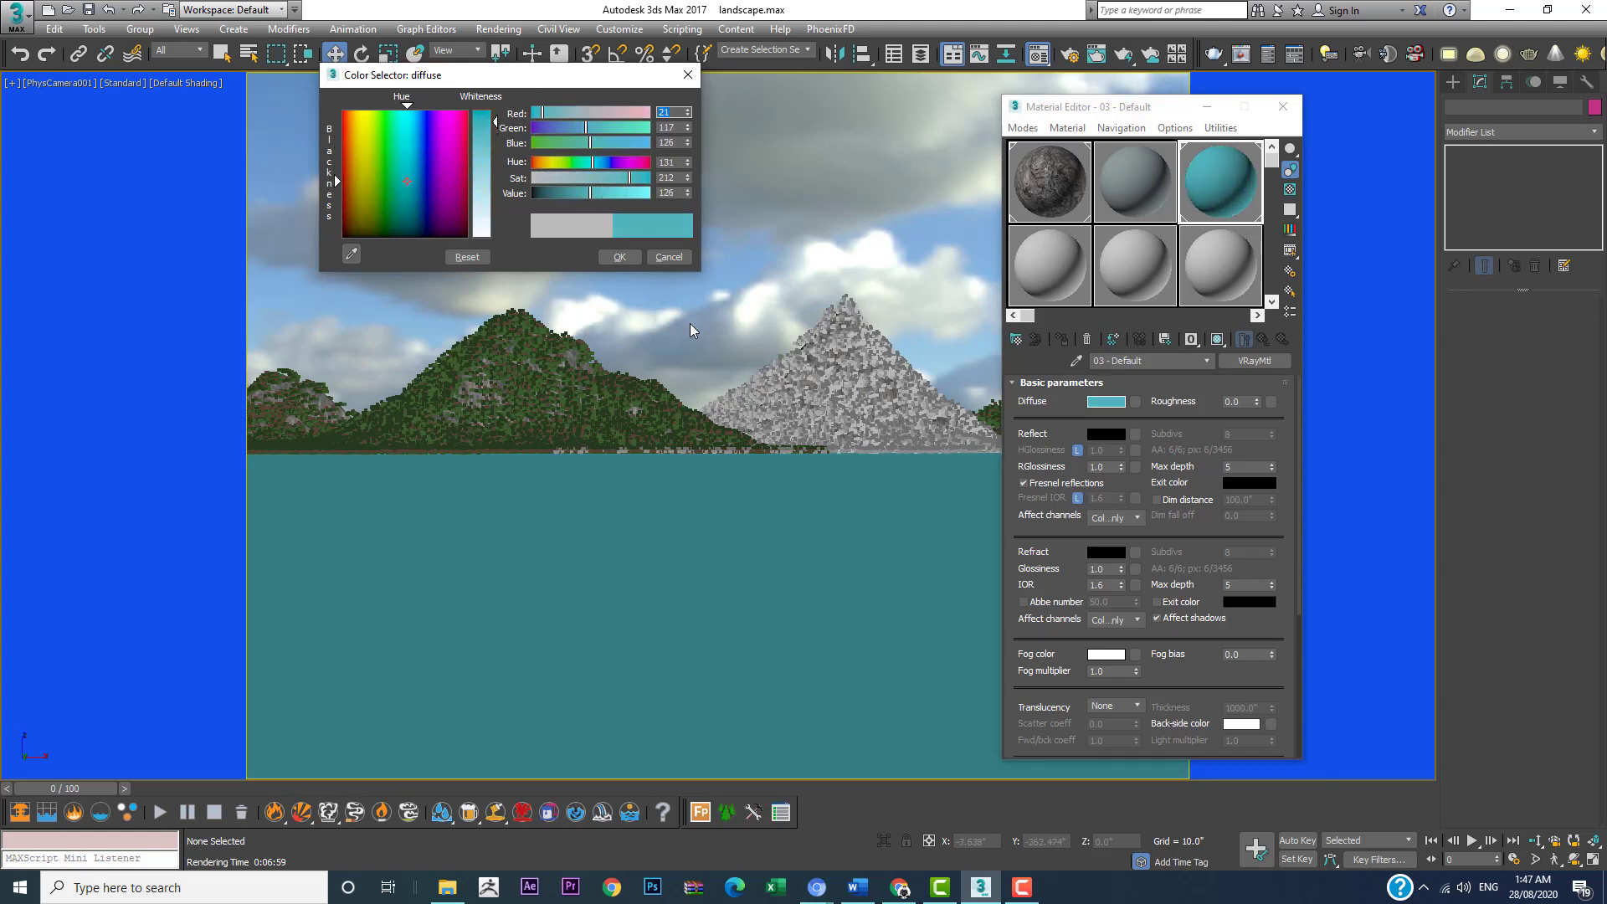
click(619, 257)
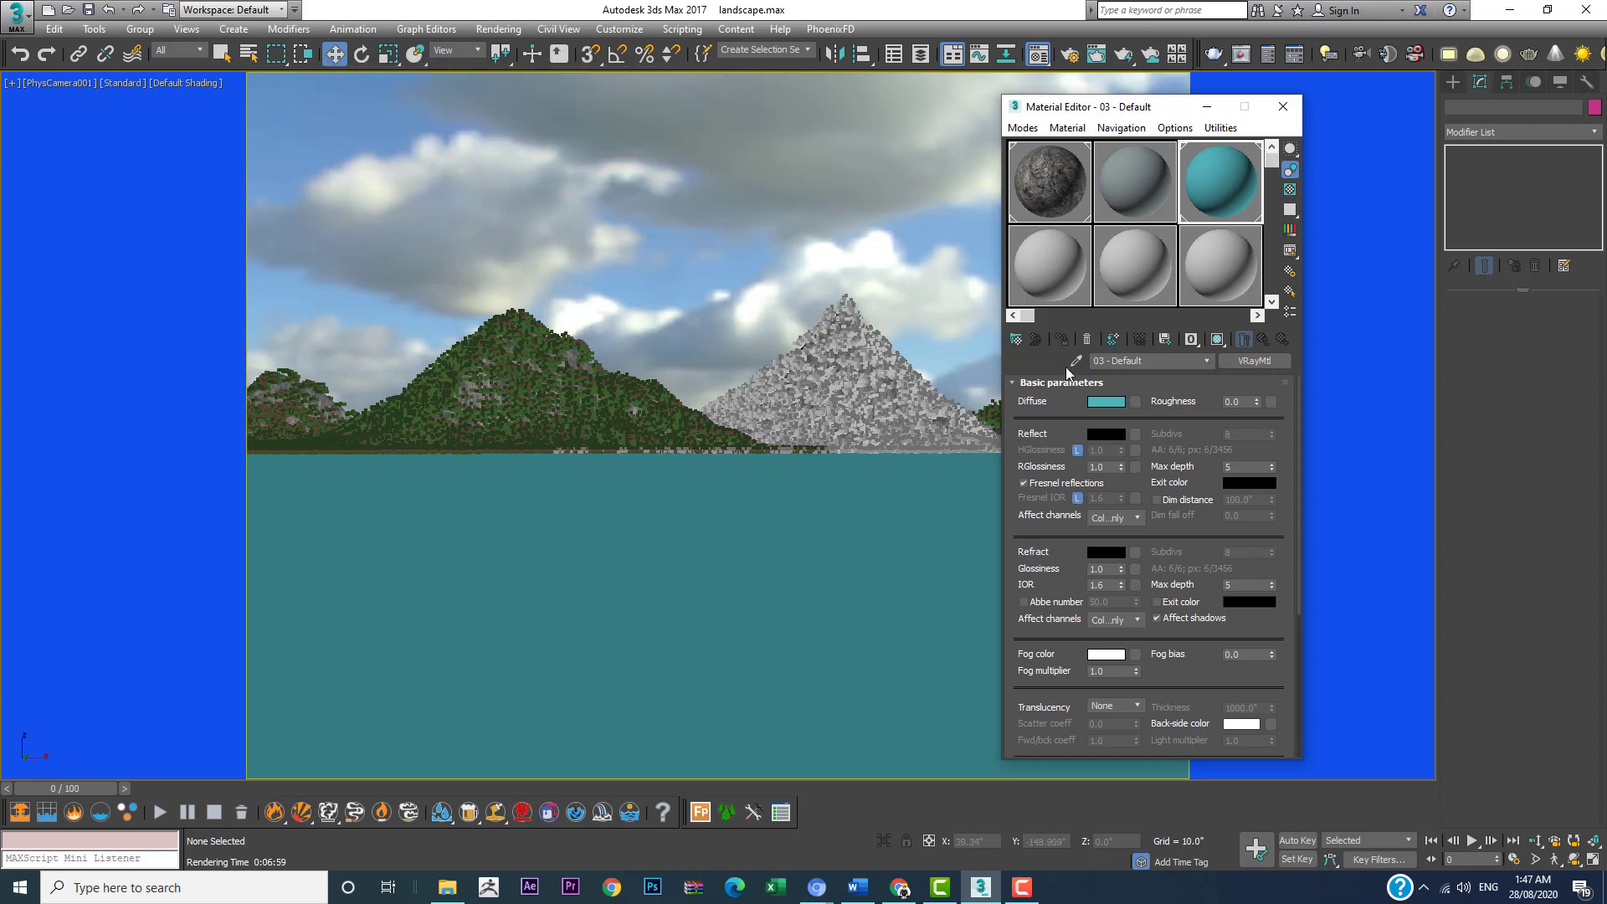
Step: Set the water material's reflection color to mid gray with a value of 134
click(1107, 433)
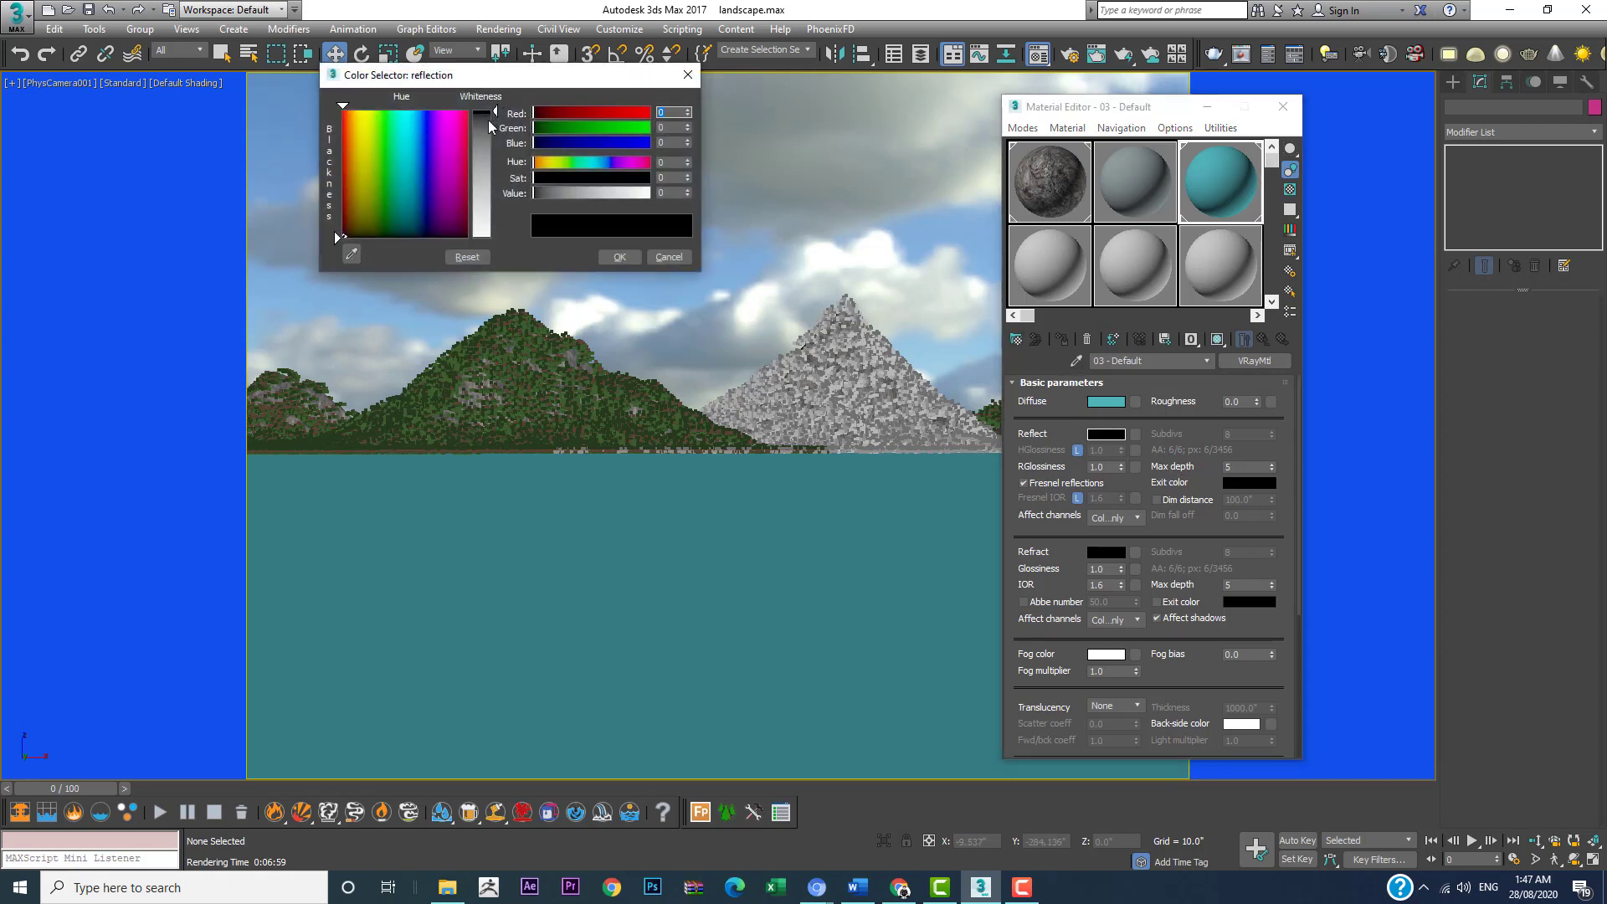
drag(488, 119, 489, 178)
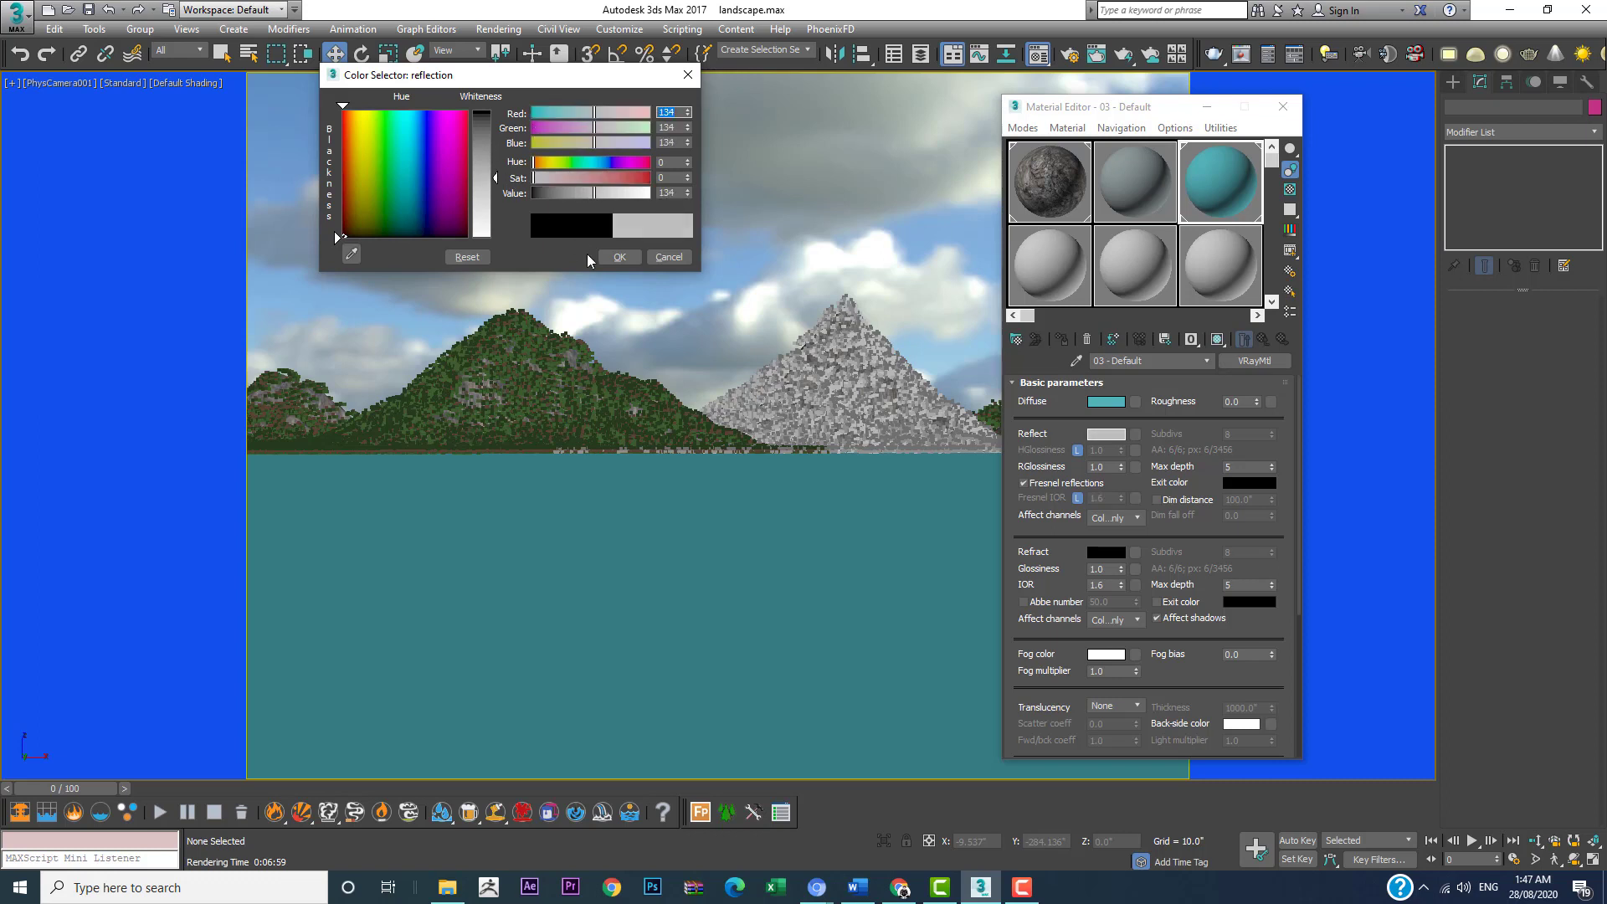
click(620, 257)
Step: Set the water material's refraction color to near-black gray with a value of 5
click(1118, 555)
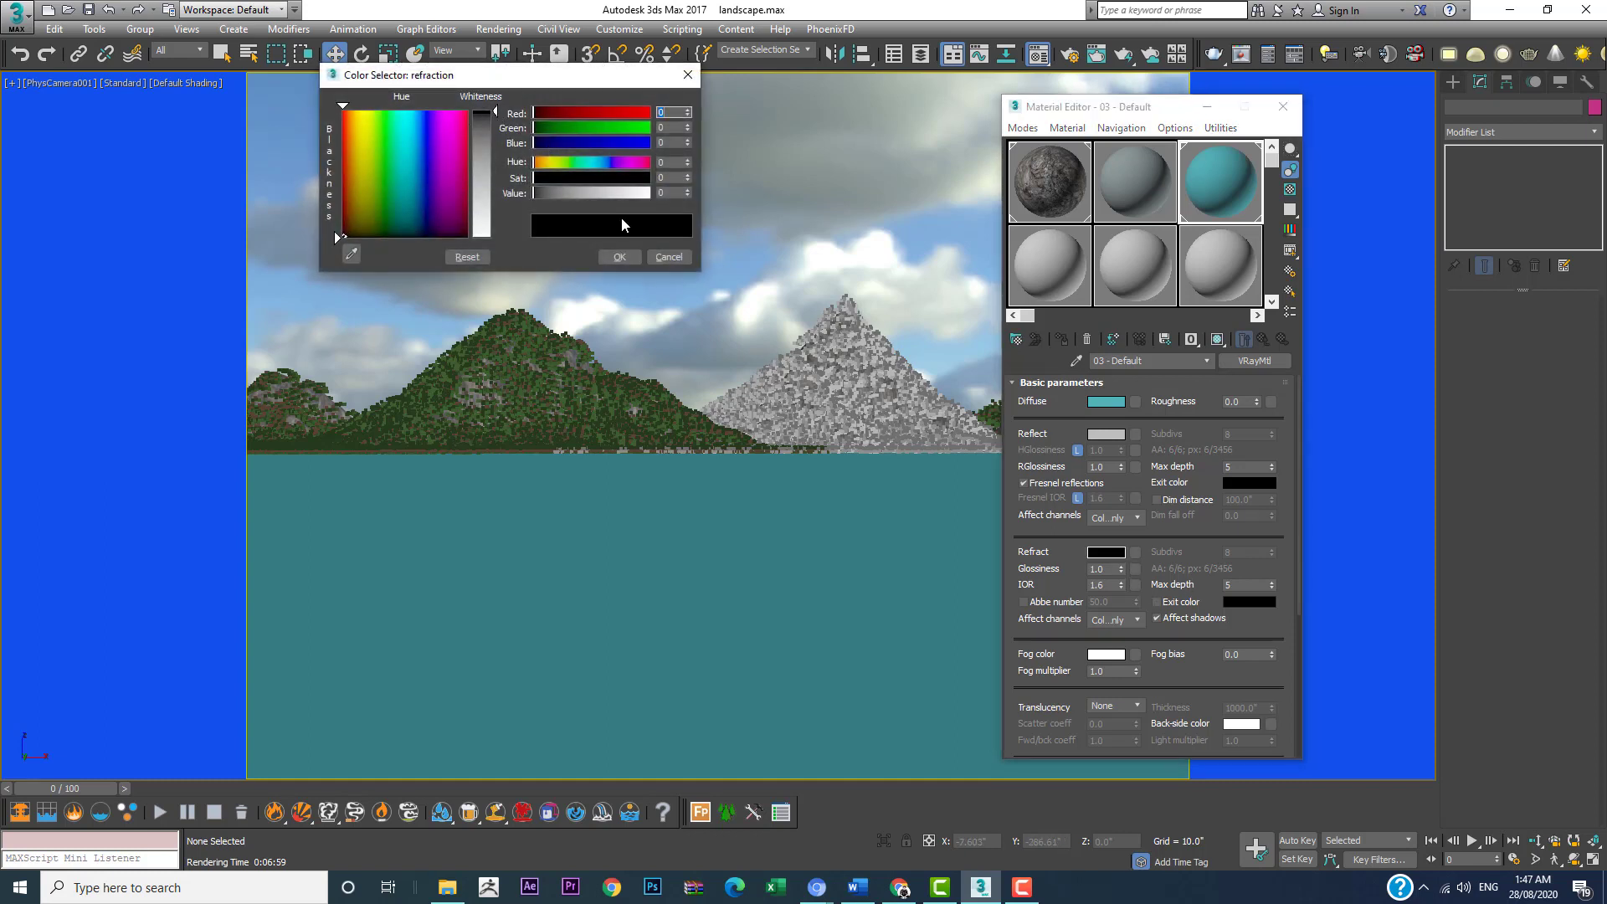
drag(496, 111, 495, 112)
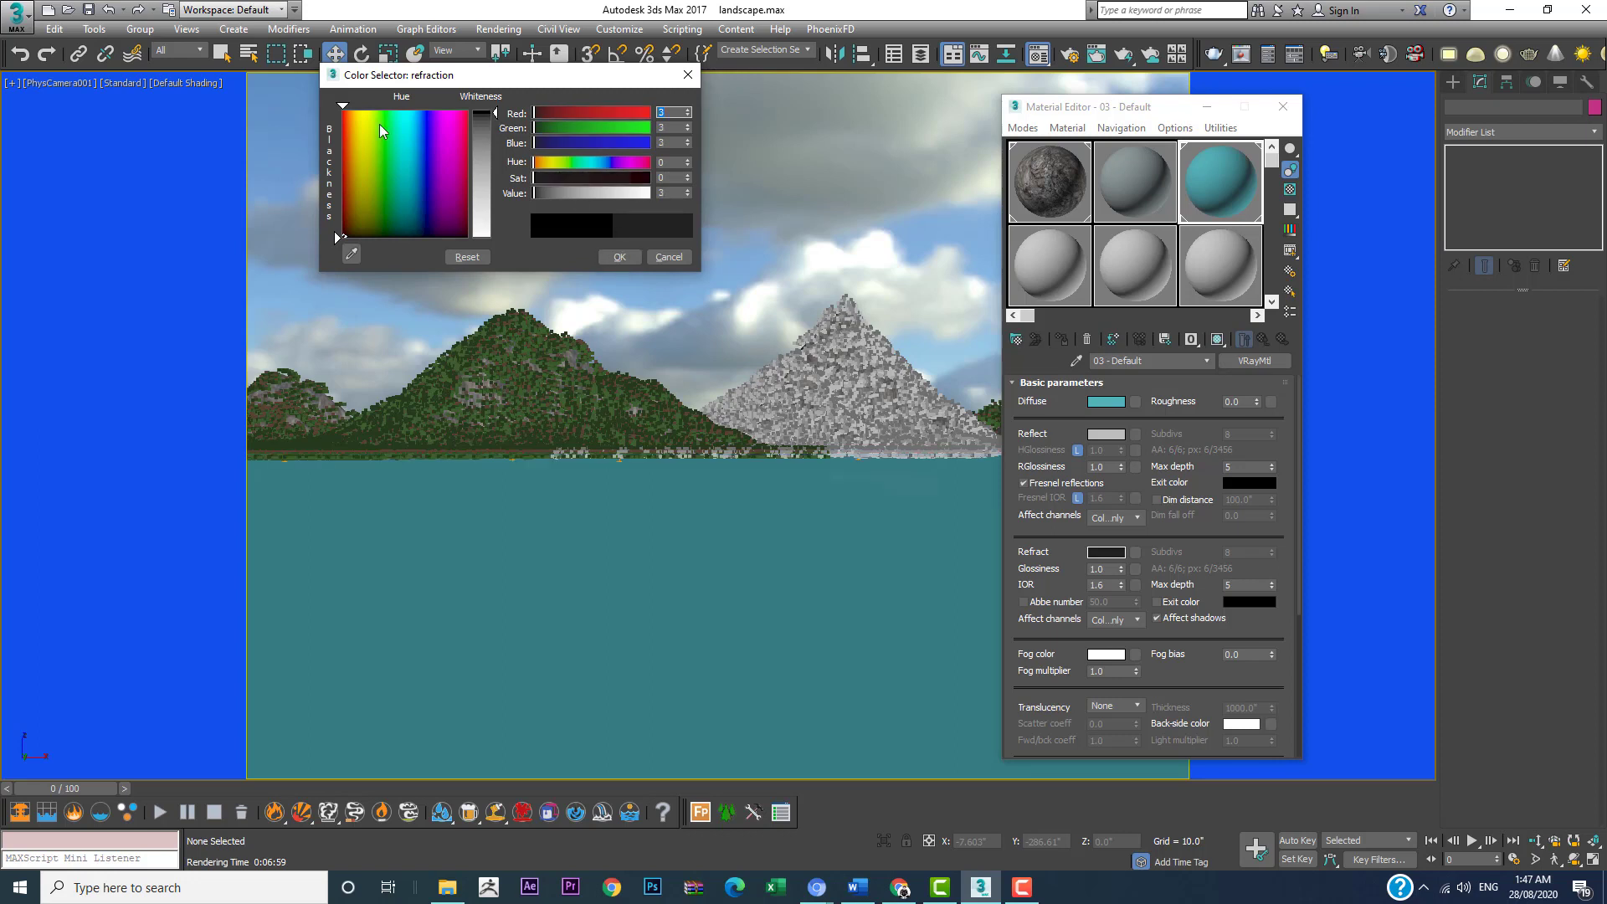
drag(496, 112, 496, 113)
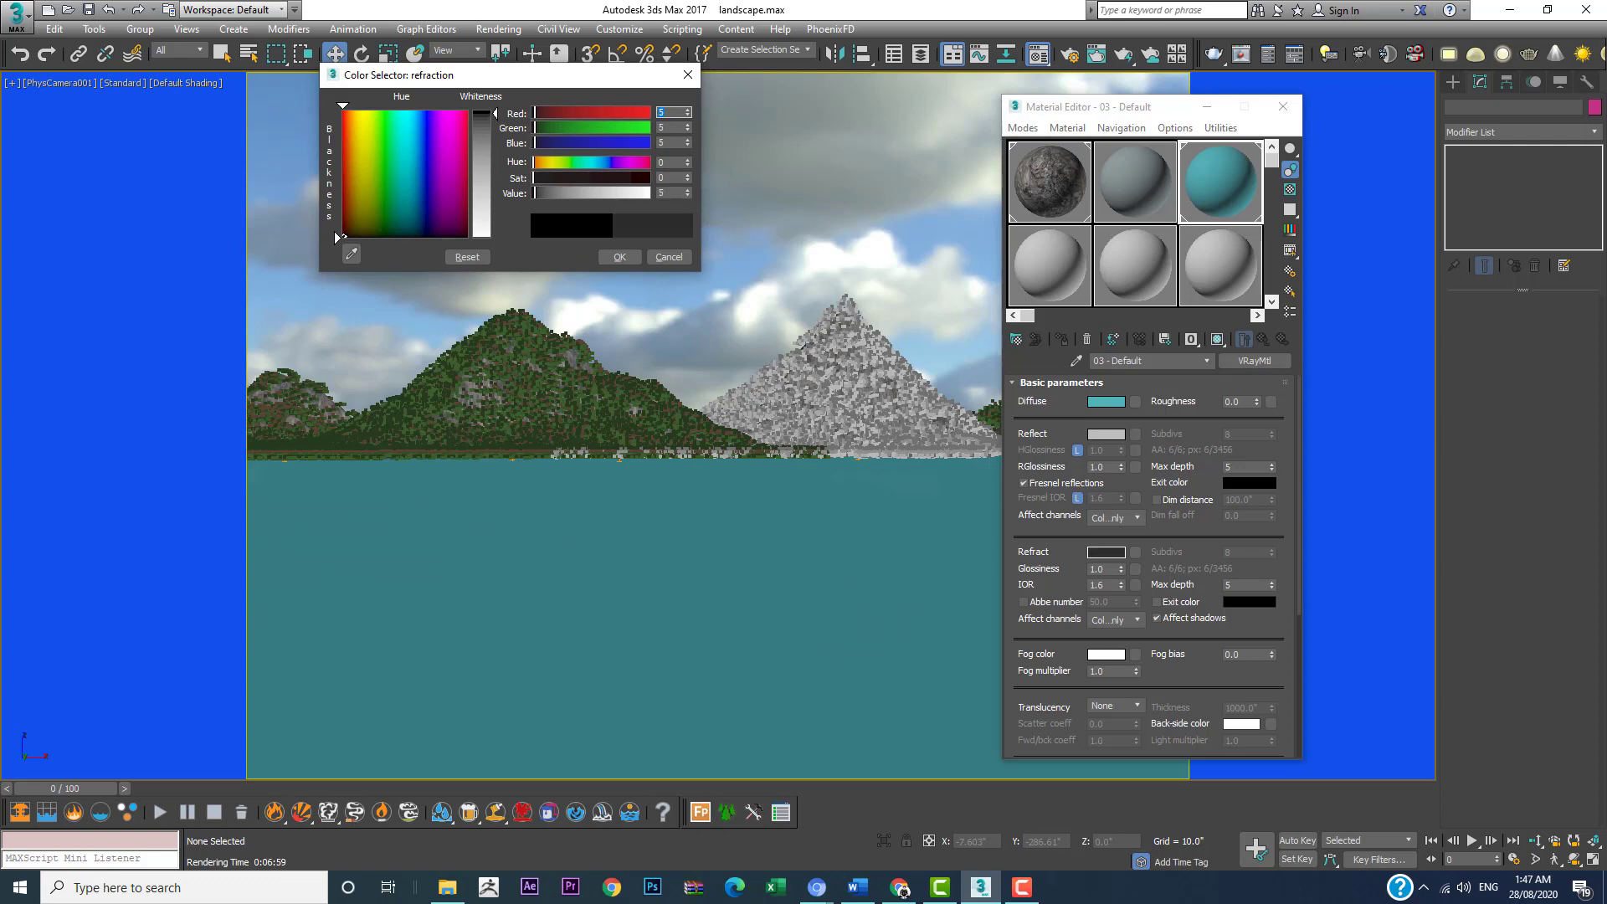
click(620, 257)
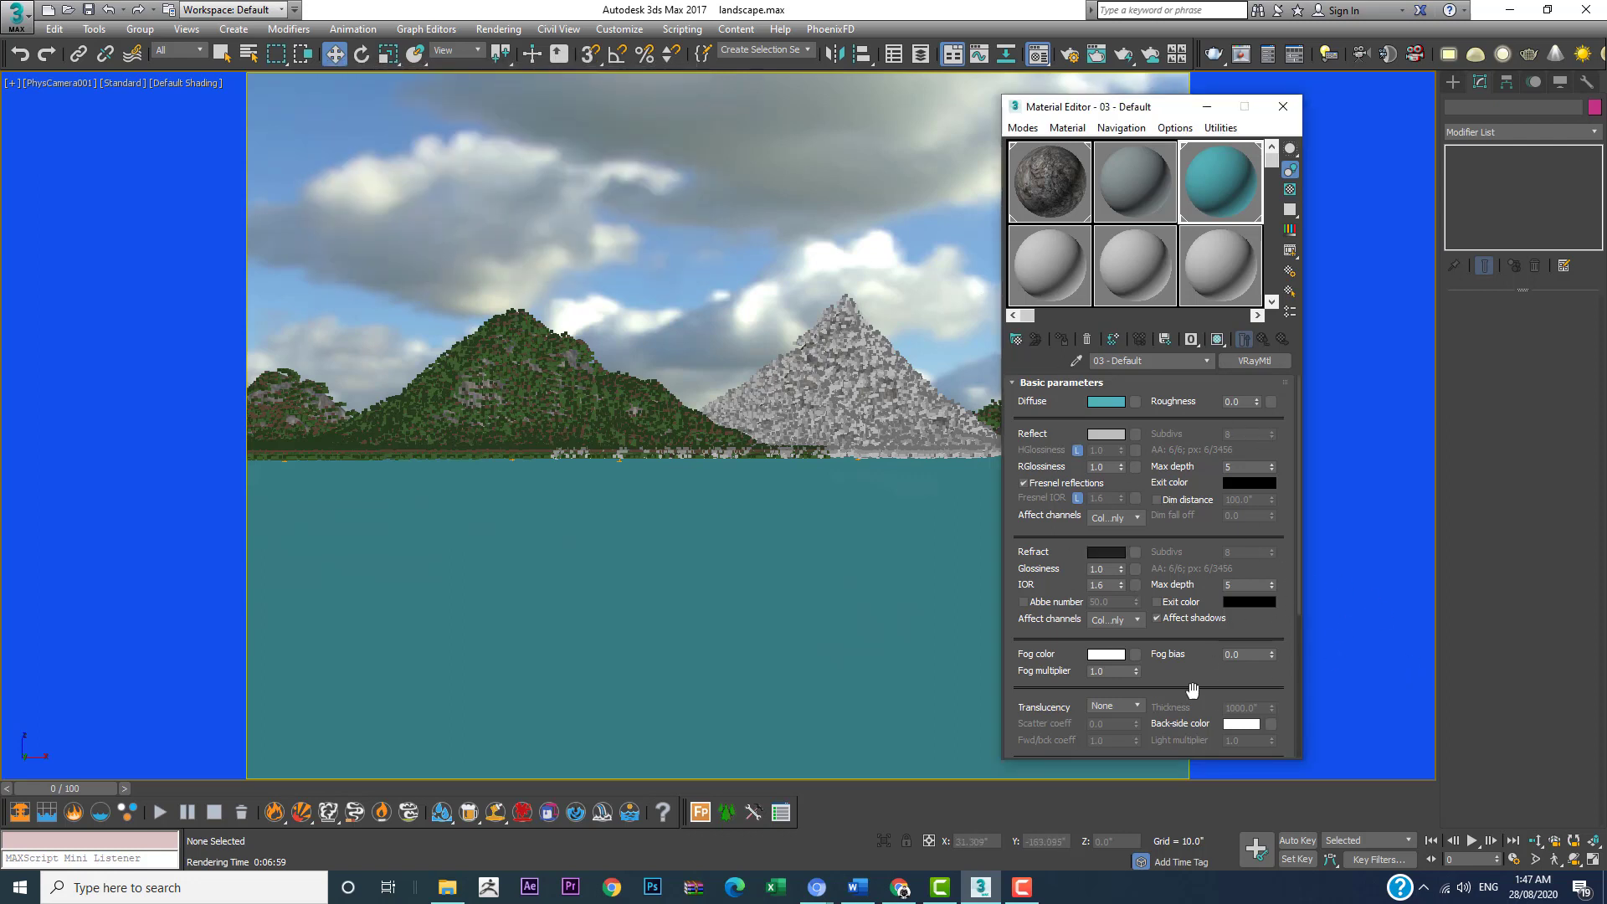
scroll(1193, 690, down, 5)
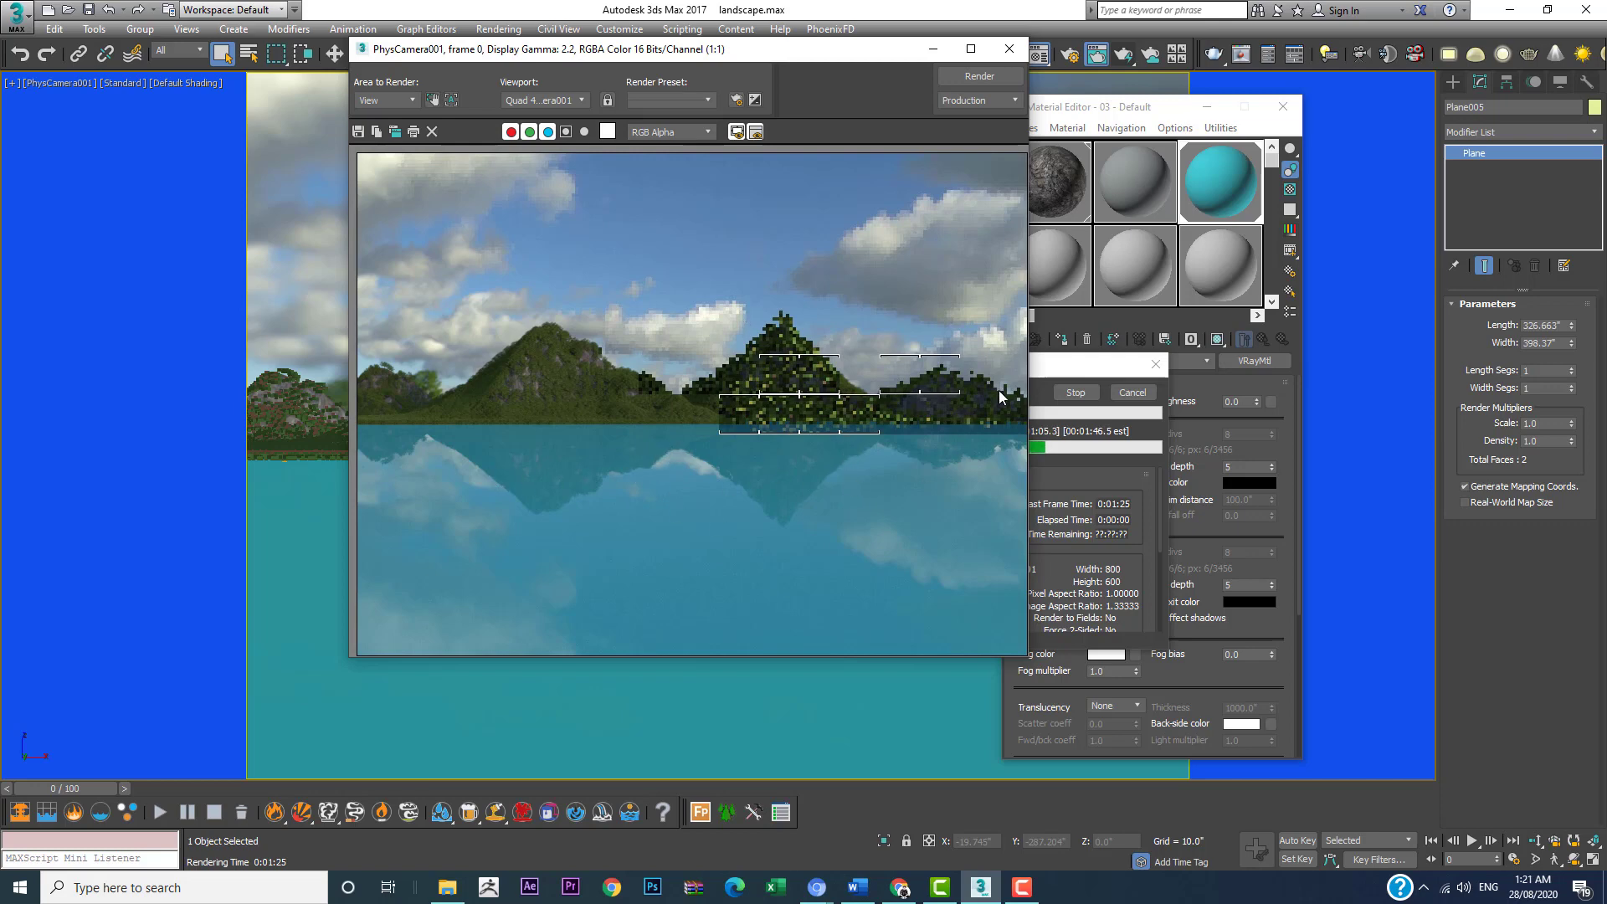
Step: Cancel the running render and move the rendered frame window aside to uncover the teal water material in the Material Editor
click(1091, 400)
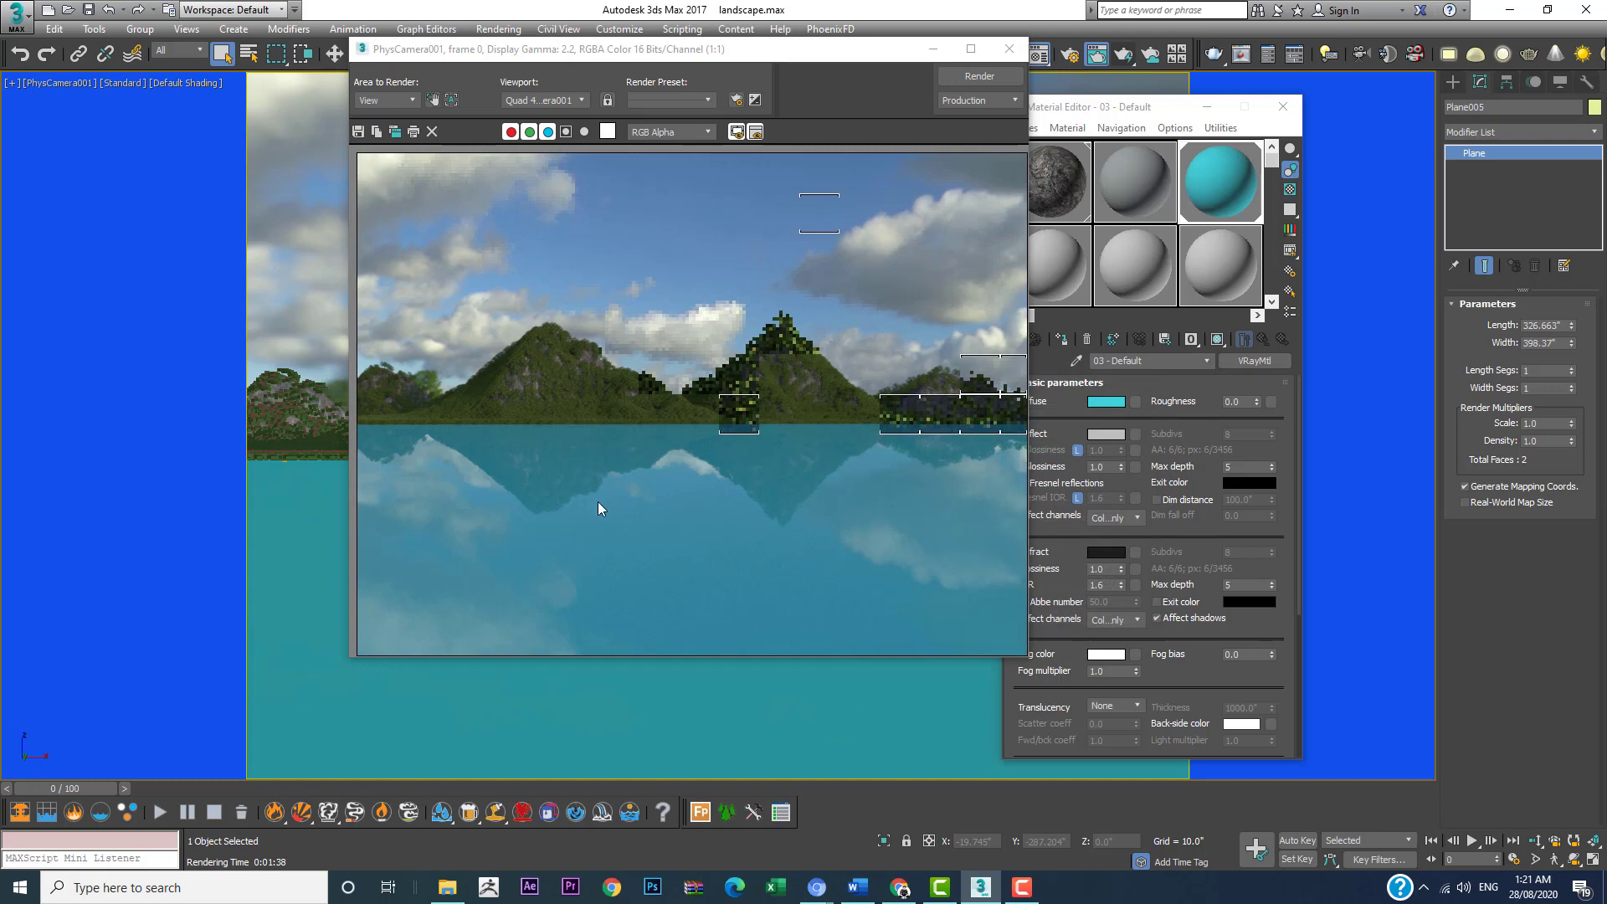
drag(670, 49, 443, 56)
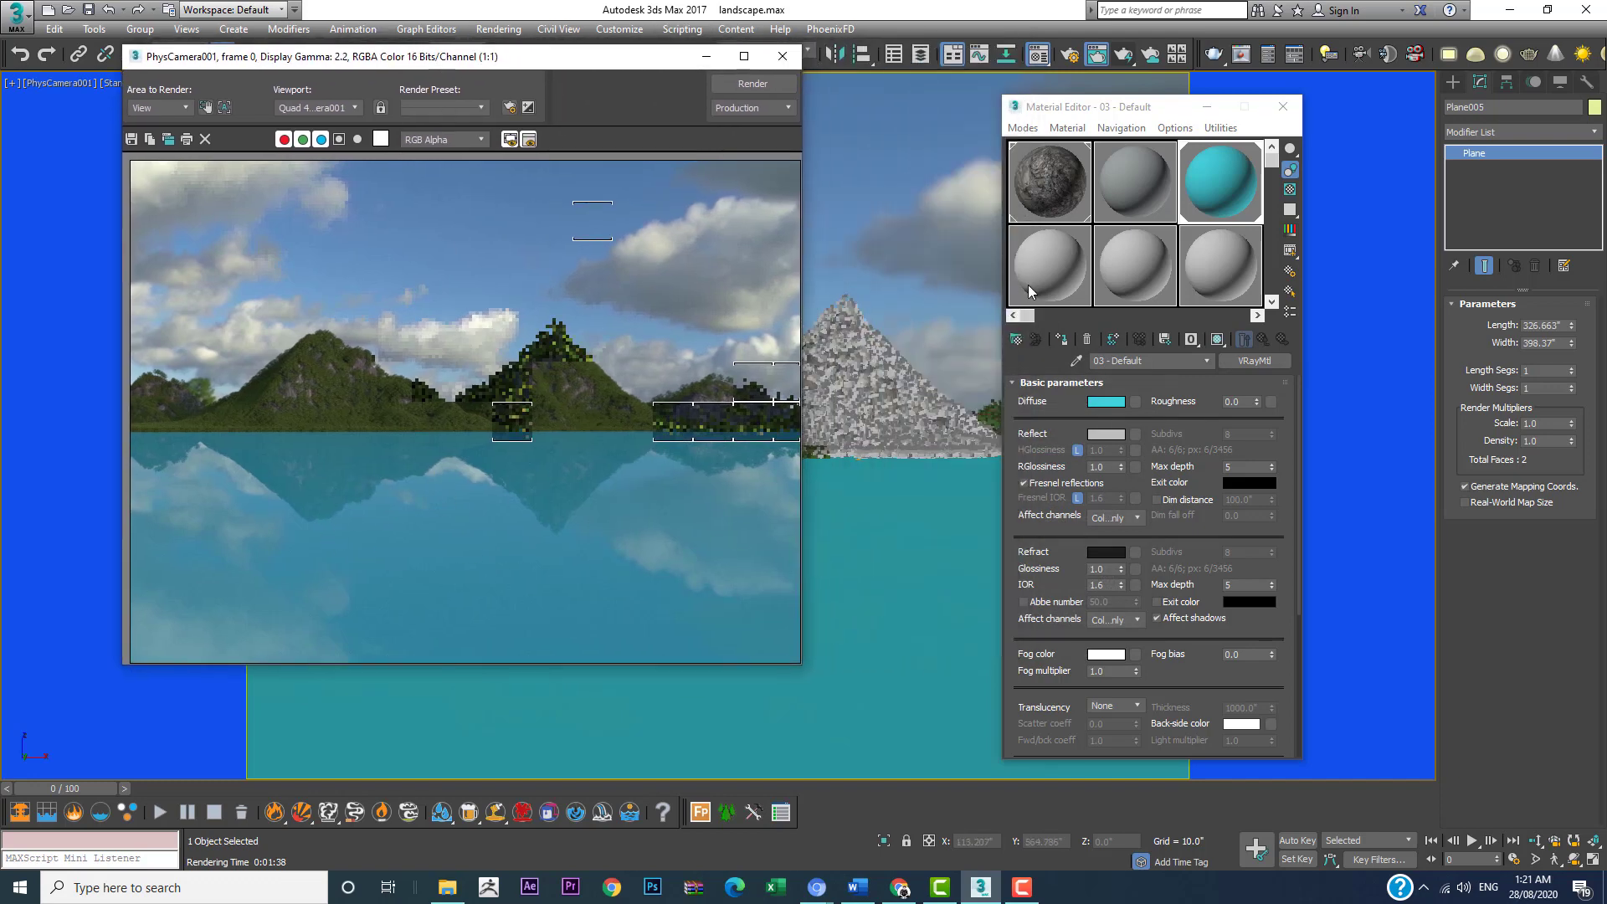
click(1197, 196)
Step: Add a Bitmap map to the bump slot of the water material
scroll(1093, 641, down, 5)
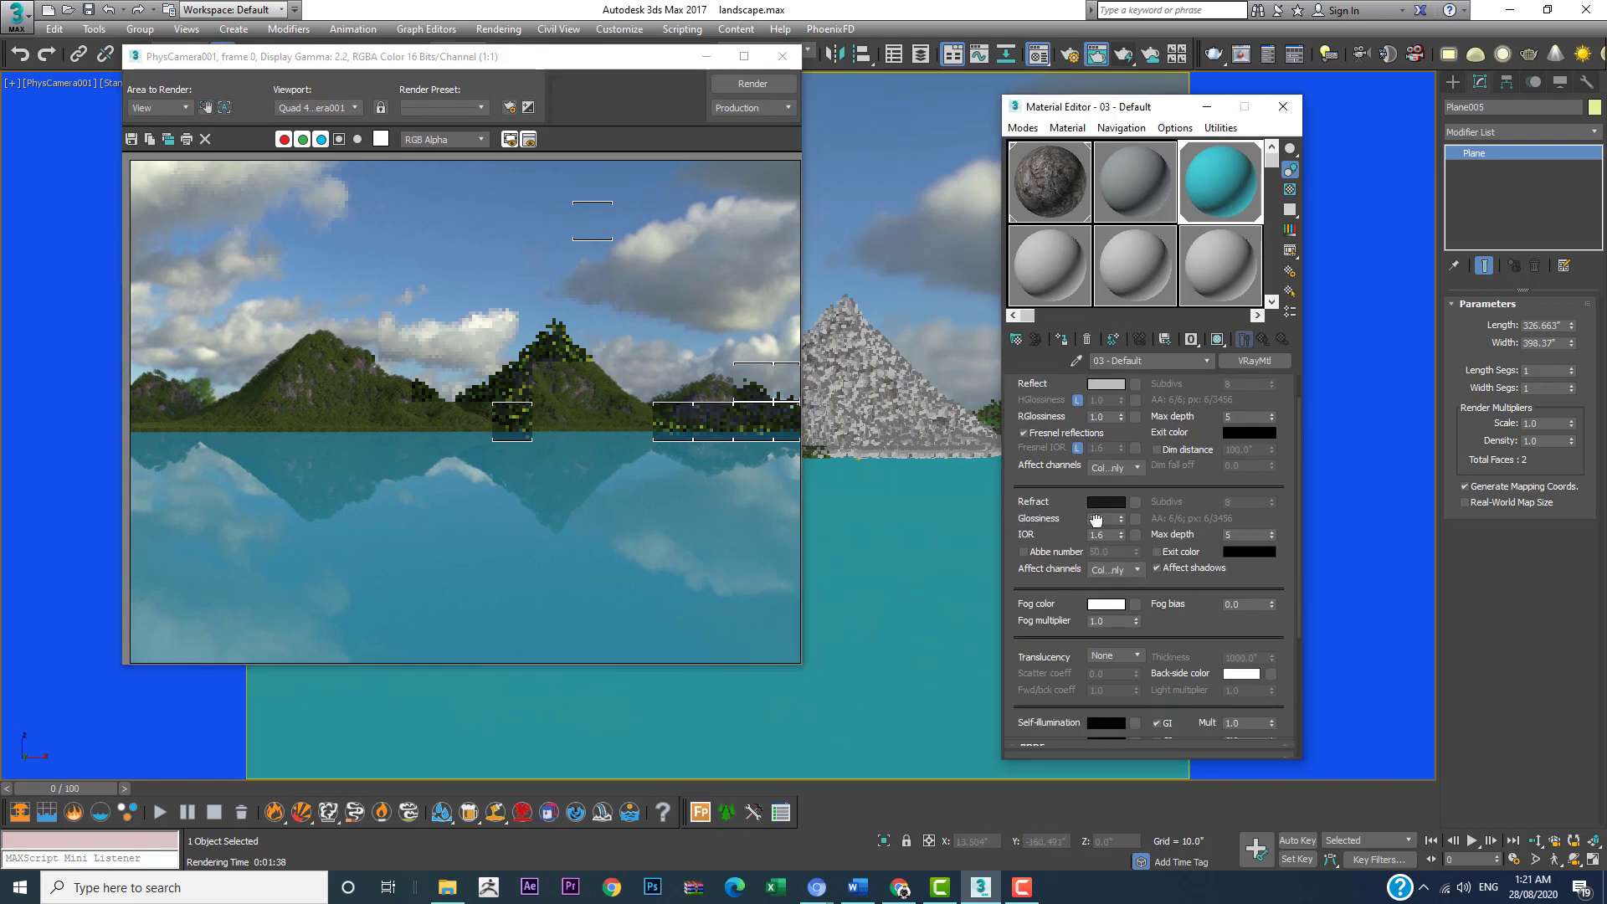
scroll(1056, 673, down, 1)
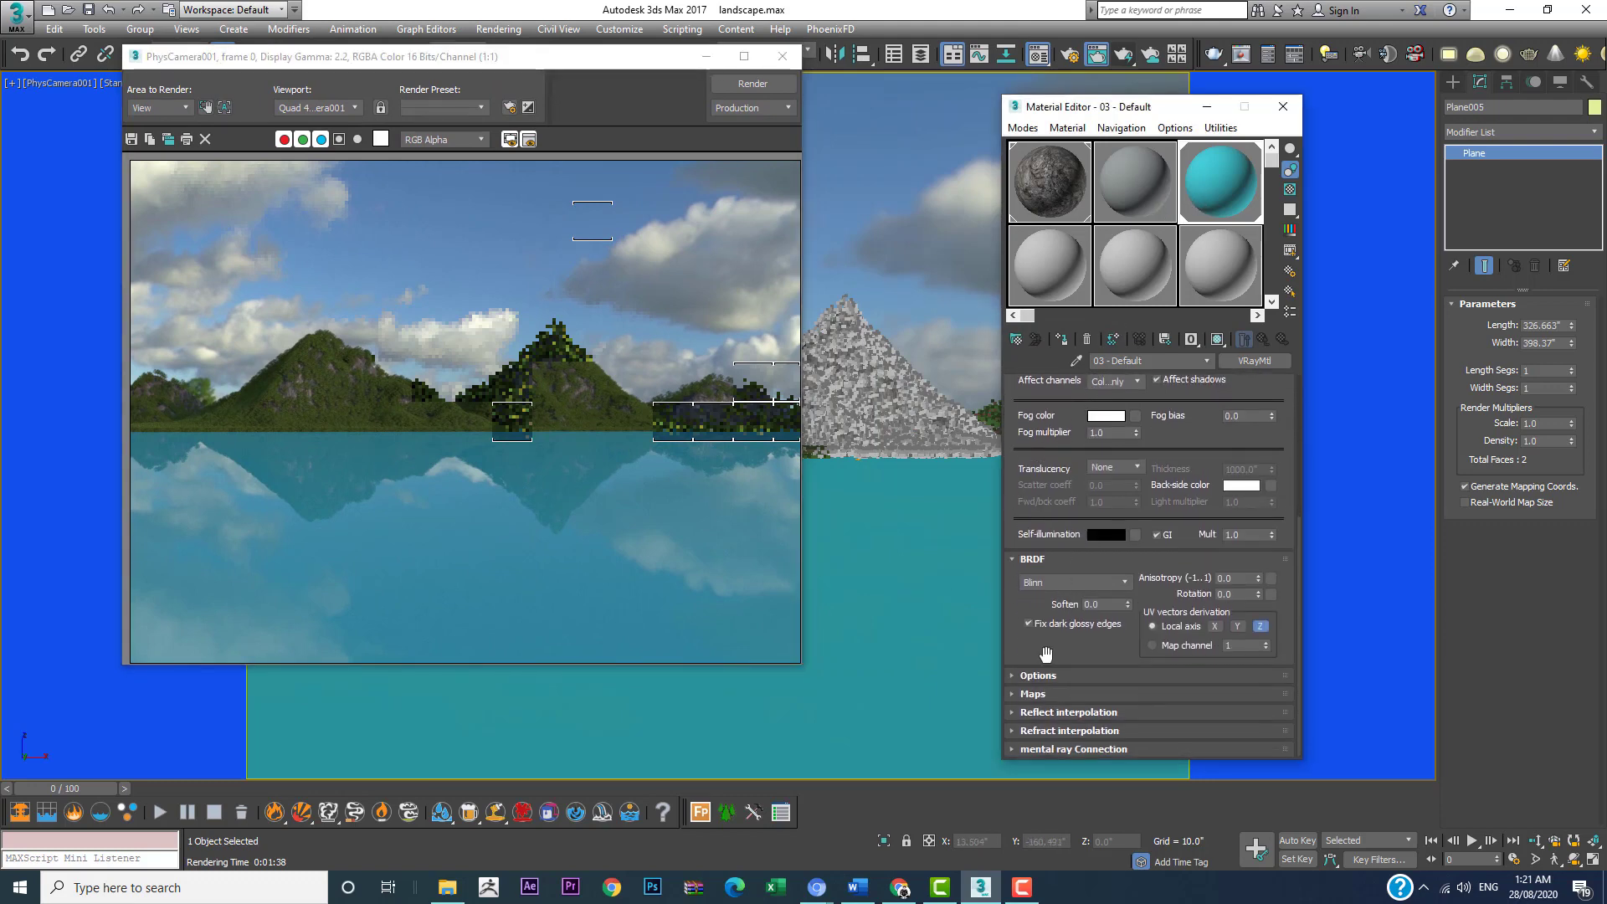
click(1031, 694)
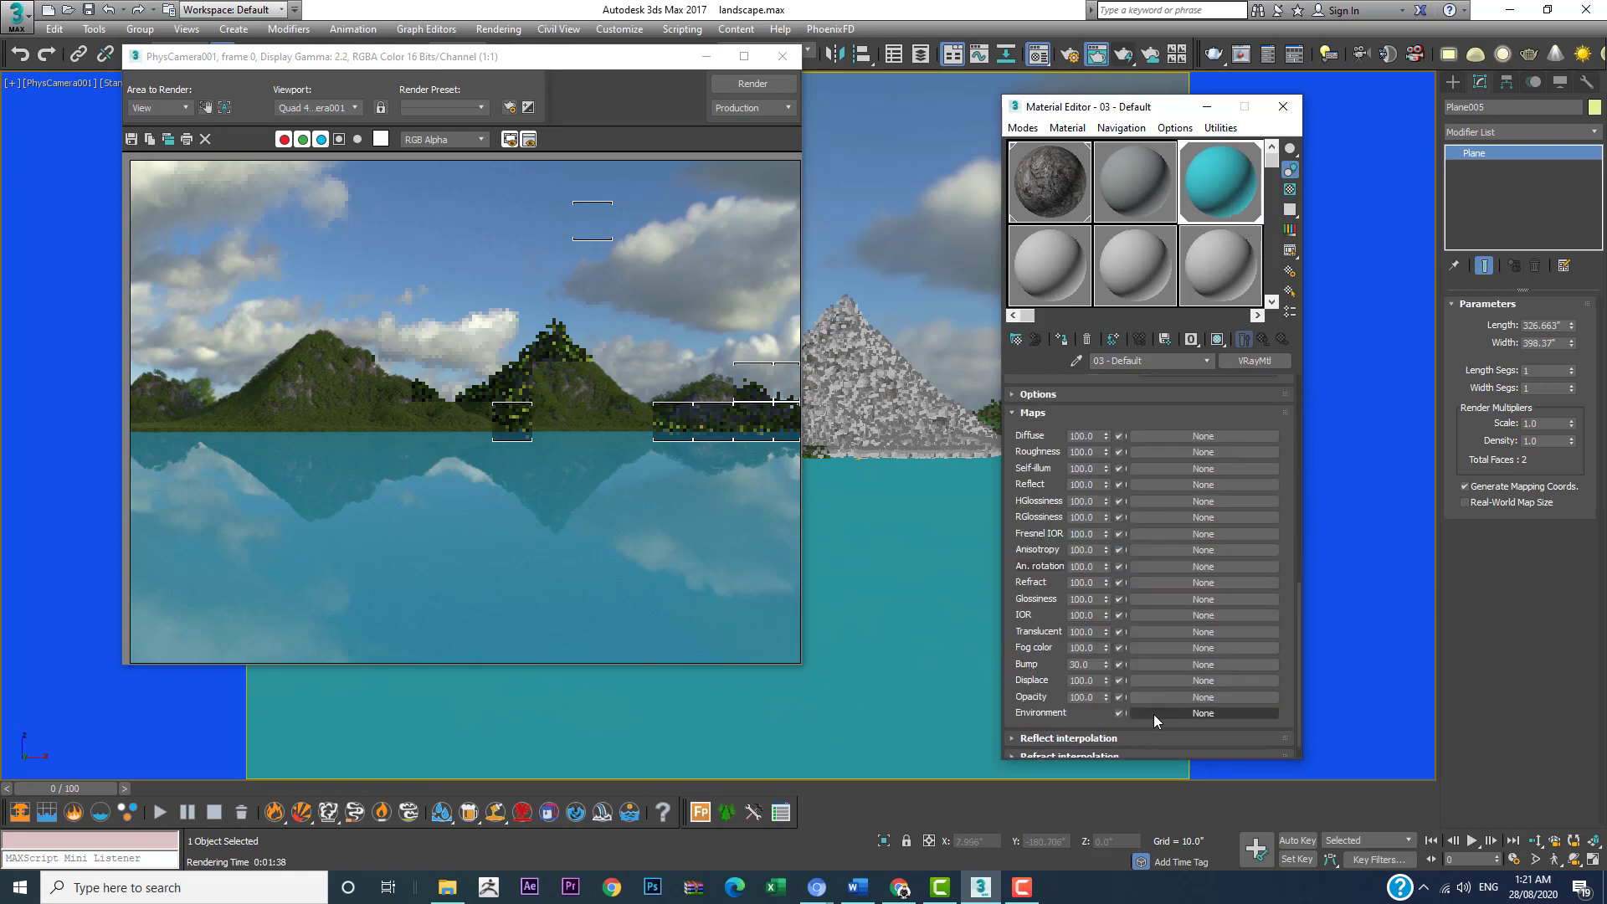
click(1178, 664)
scroll(773, 249, up, 8)
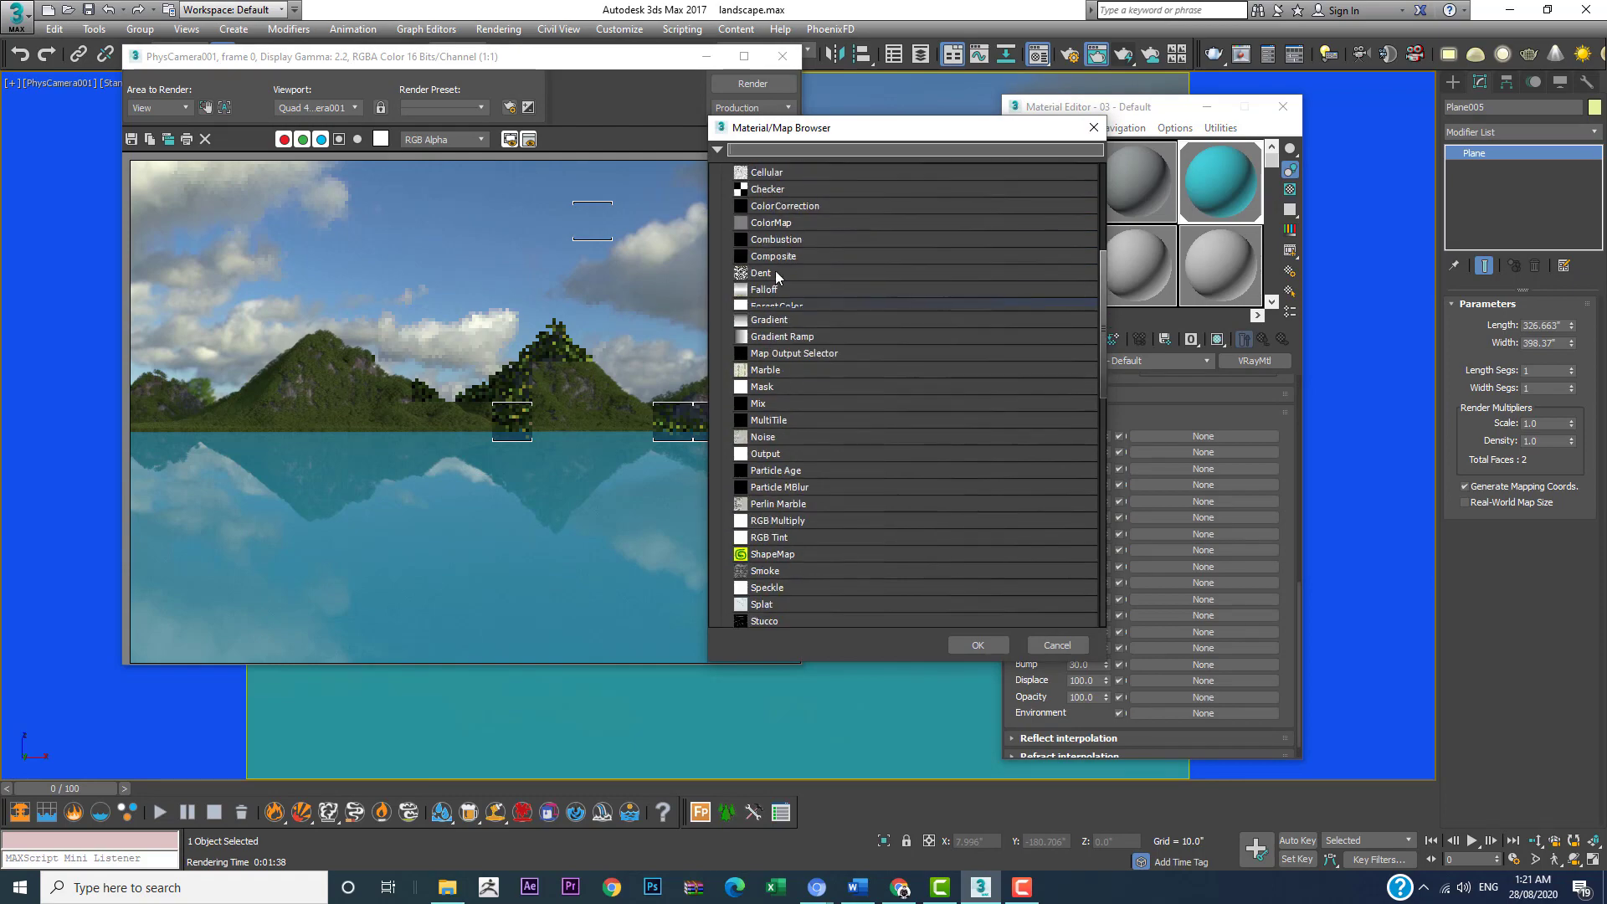
double_click(765, 361)
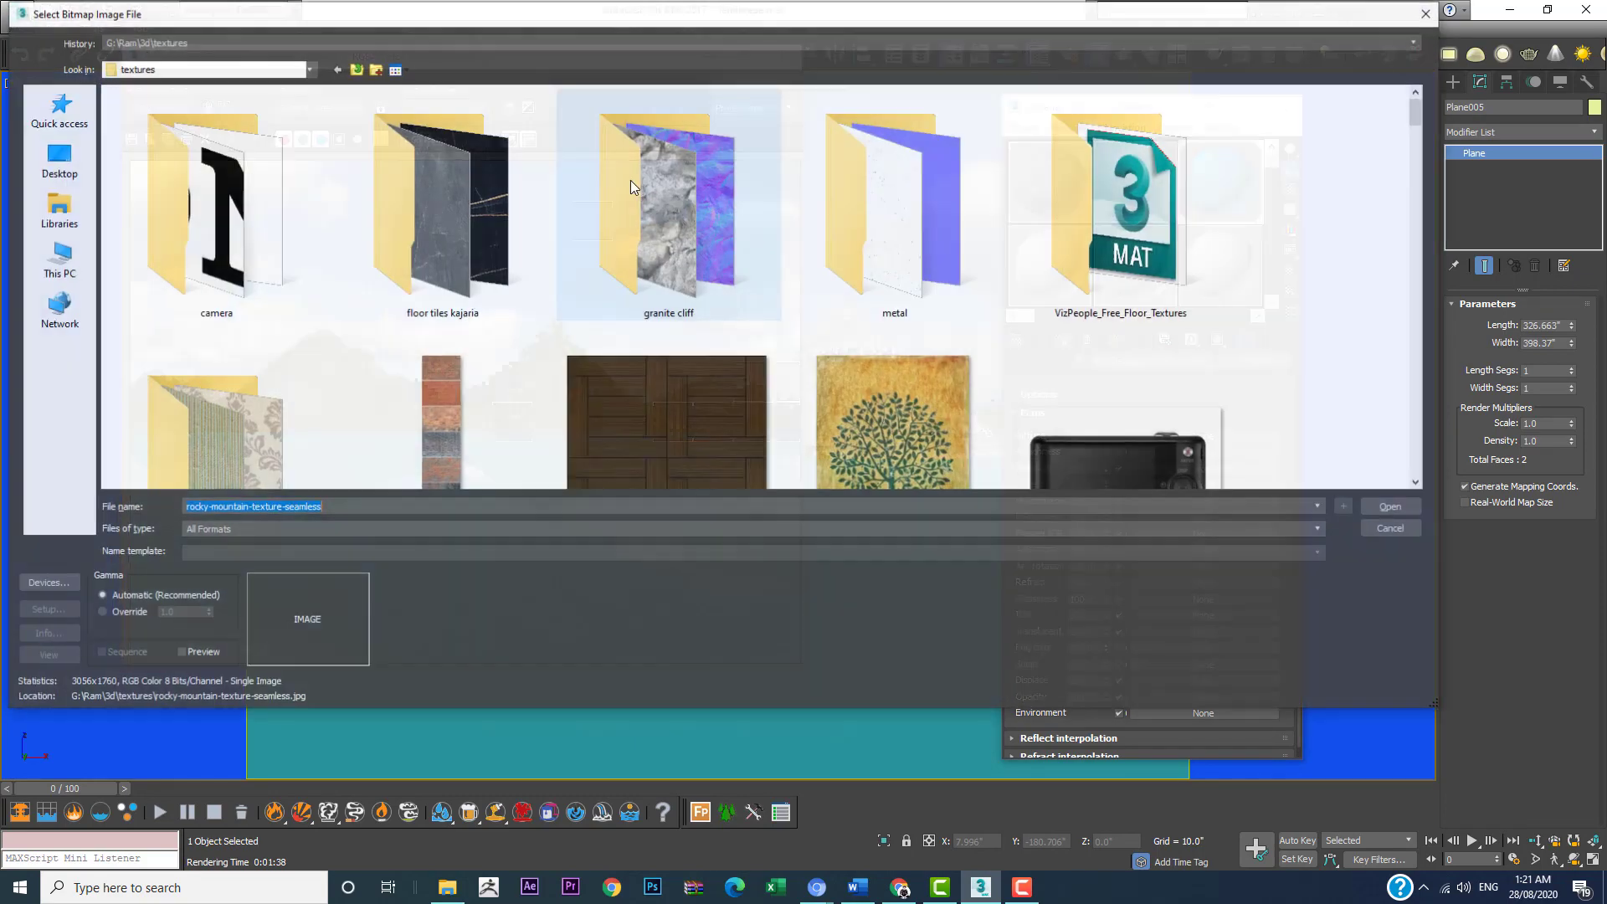
Step: Browse the textures folder and load carrara.jpg as the water material's bump bitmap
scroll(910, 312, down, 10)
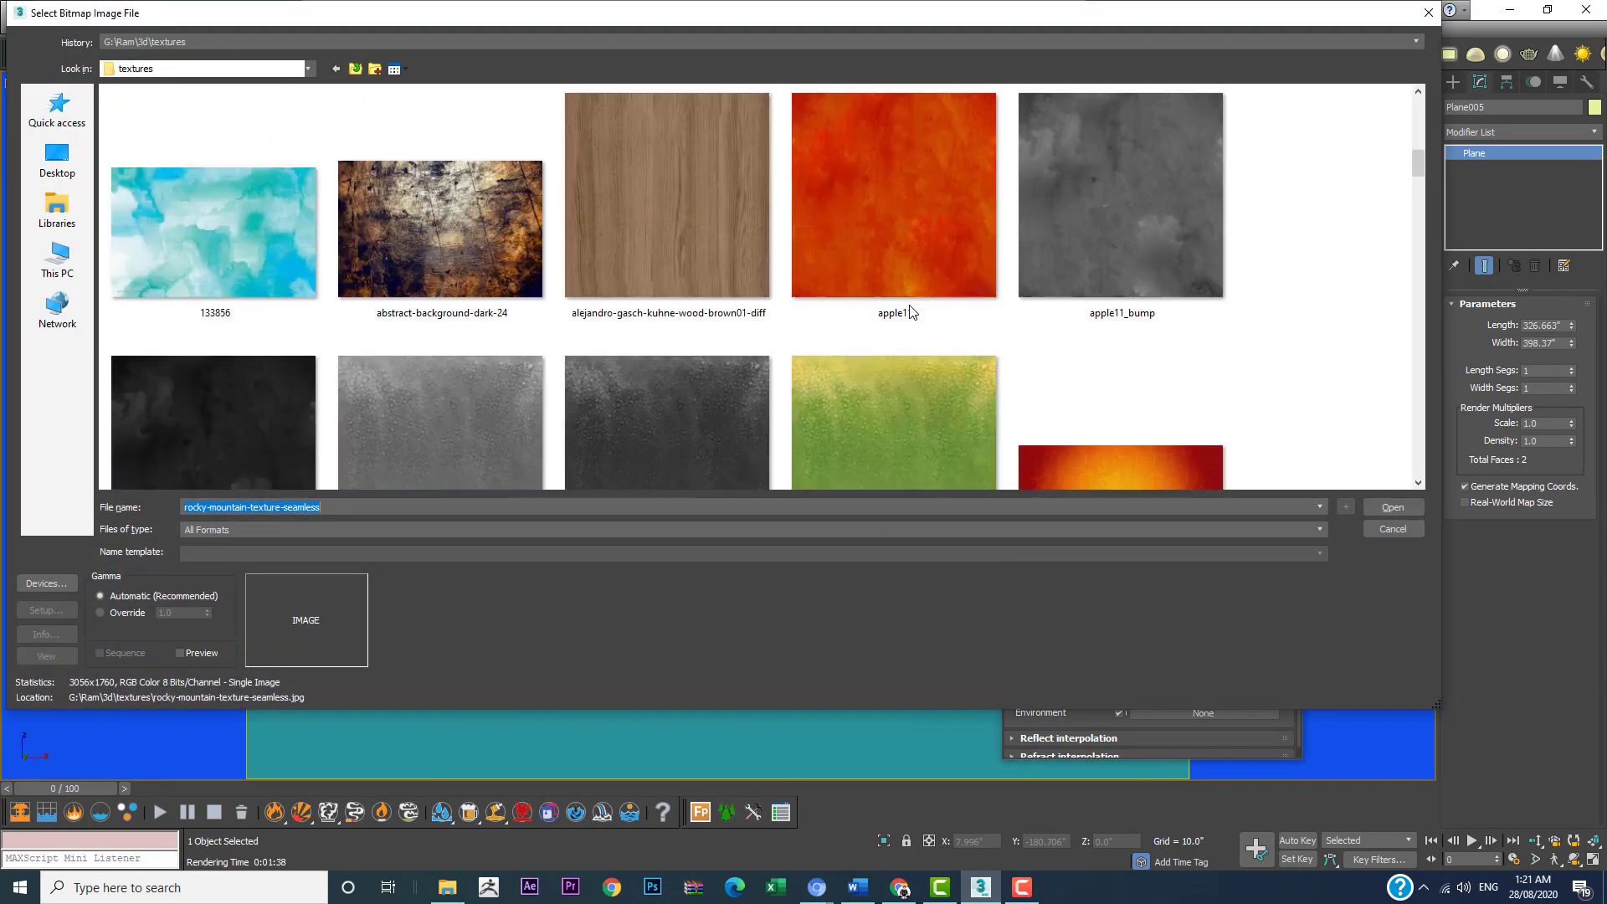
scroll(360, 307, down, 4)
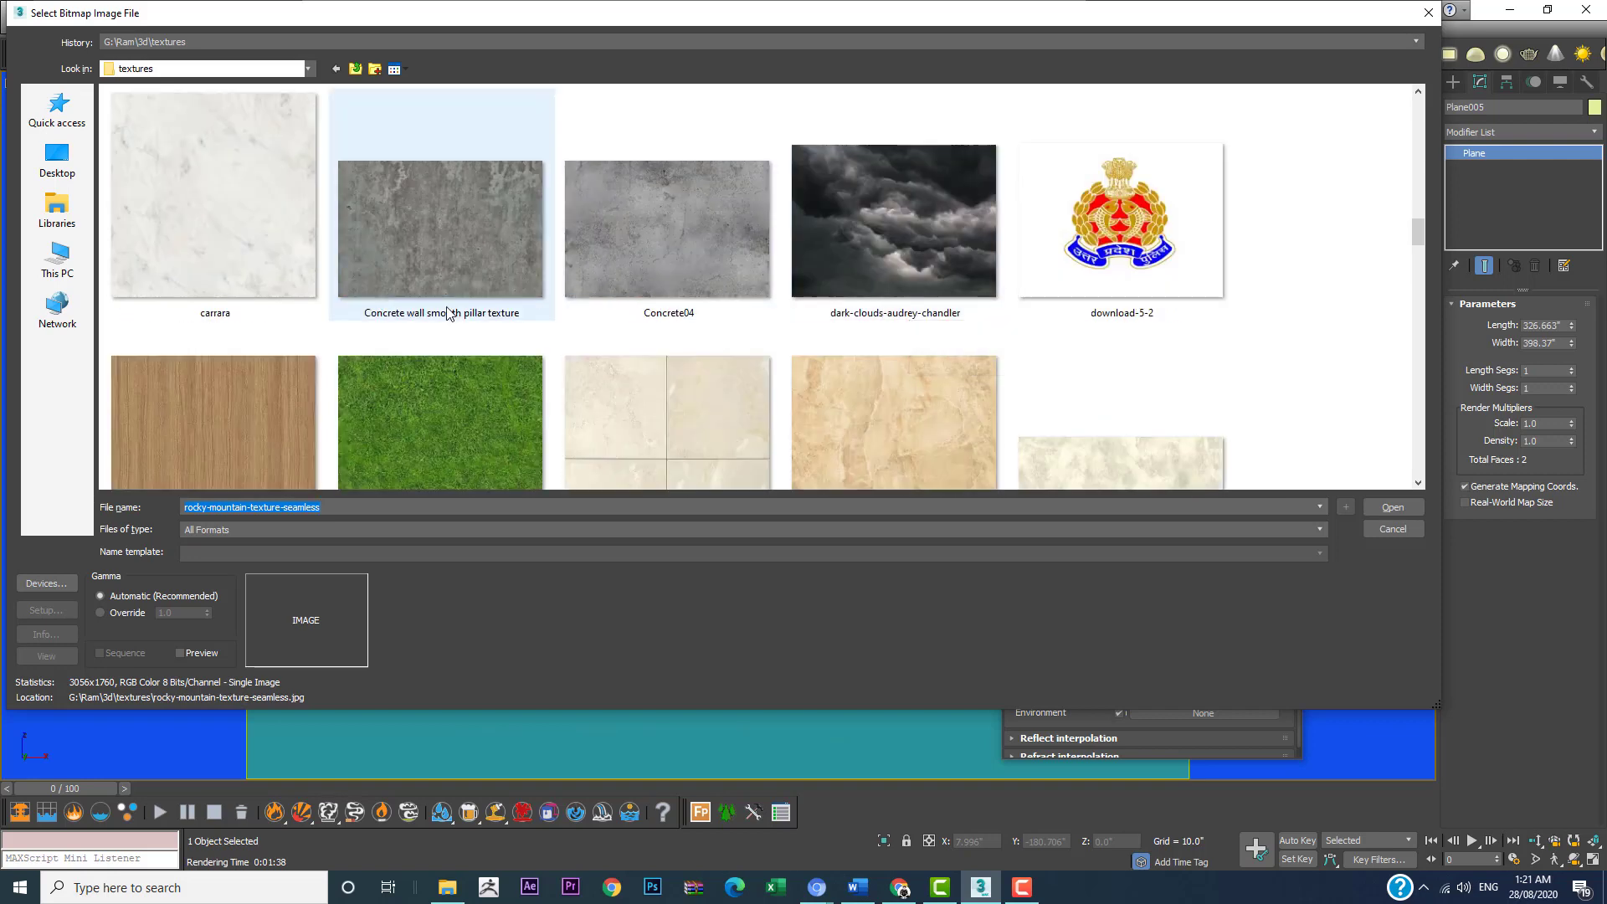
scroll(359, 307, up, 2)
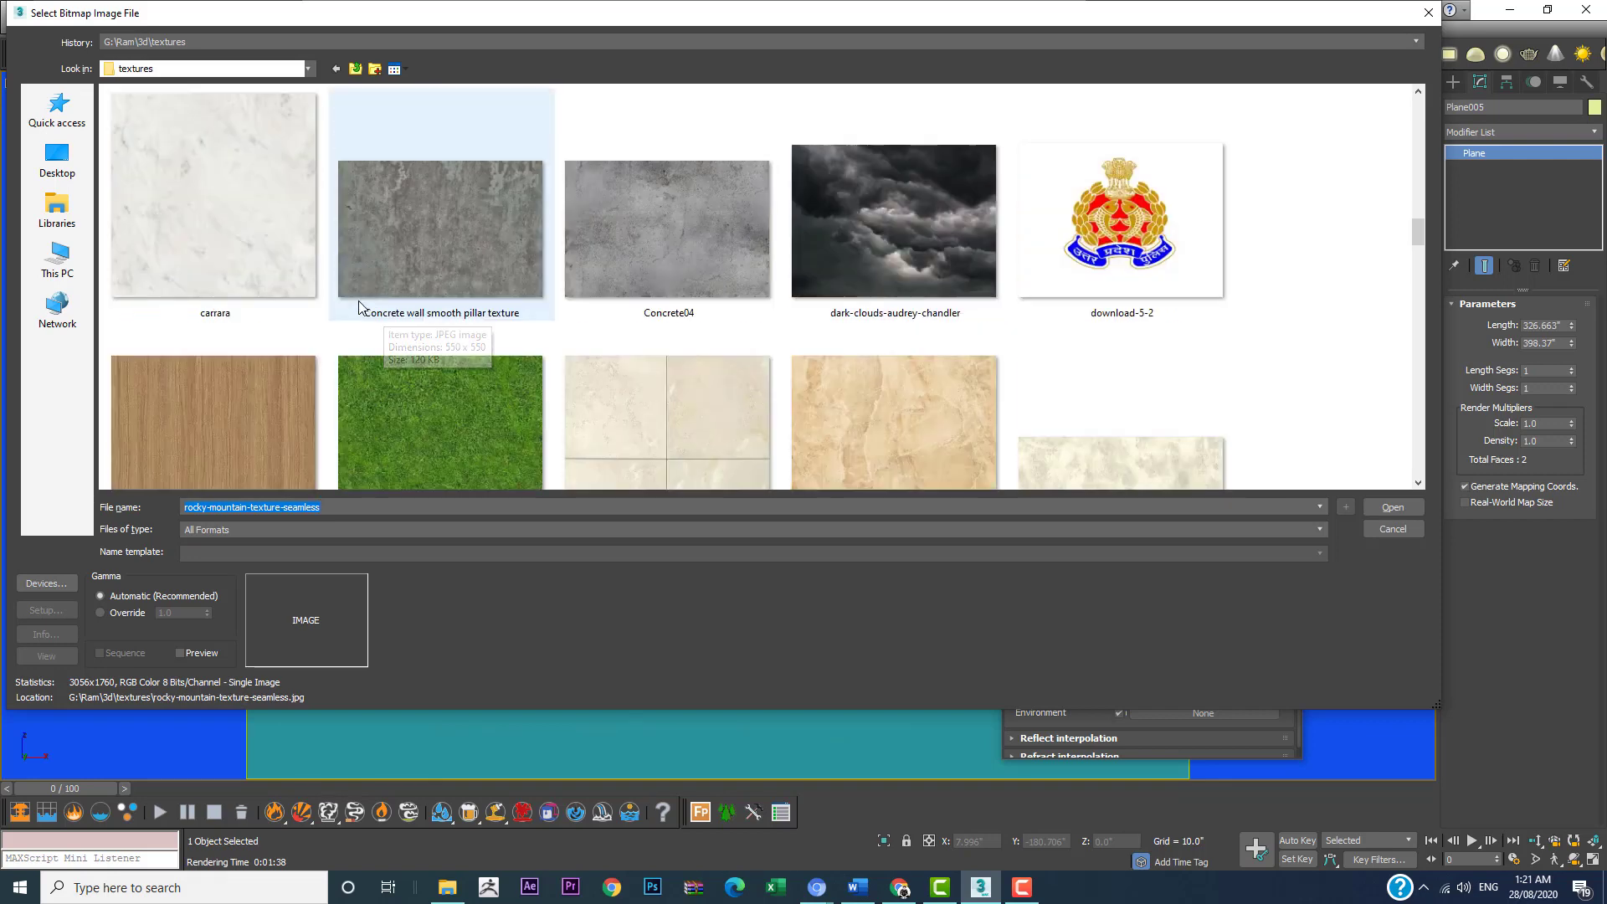
click(221, 243)
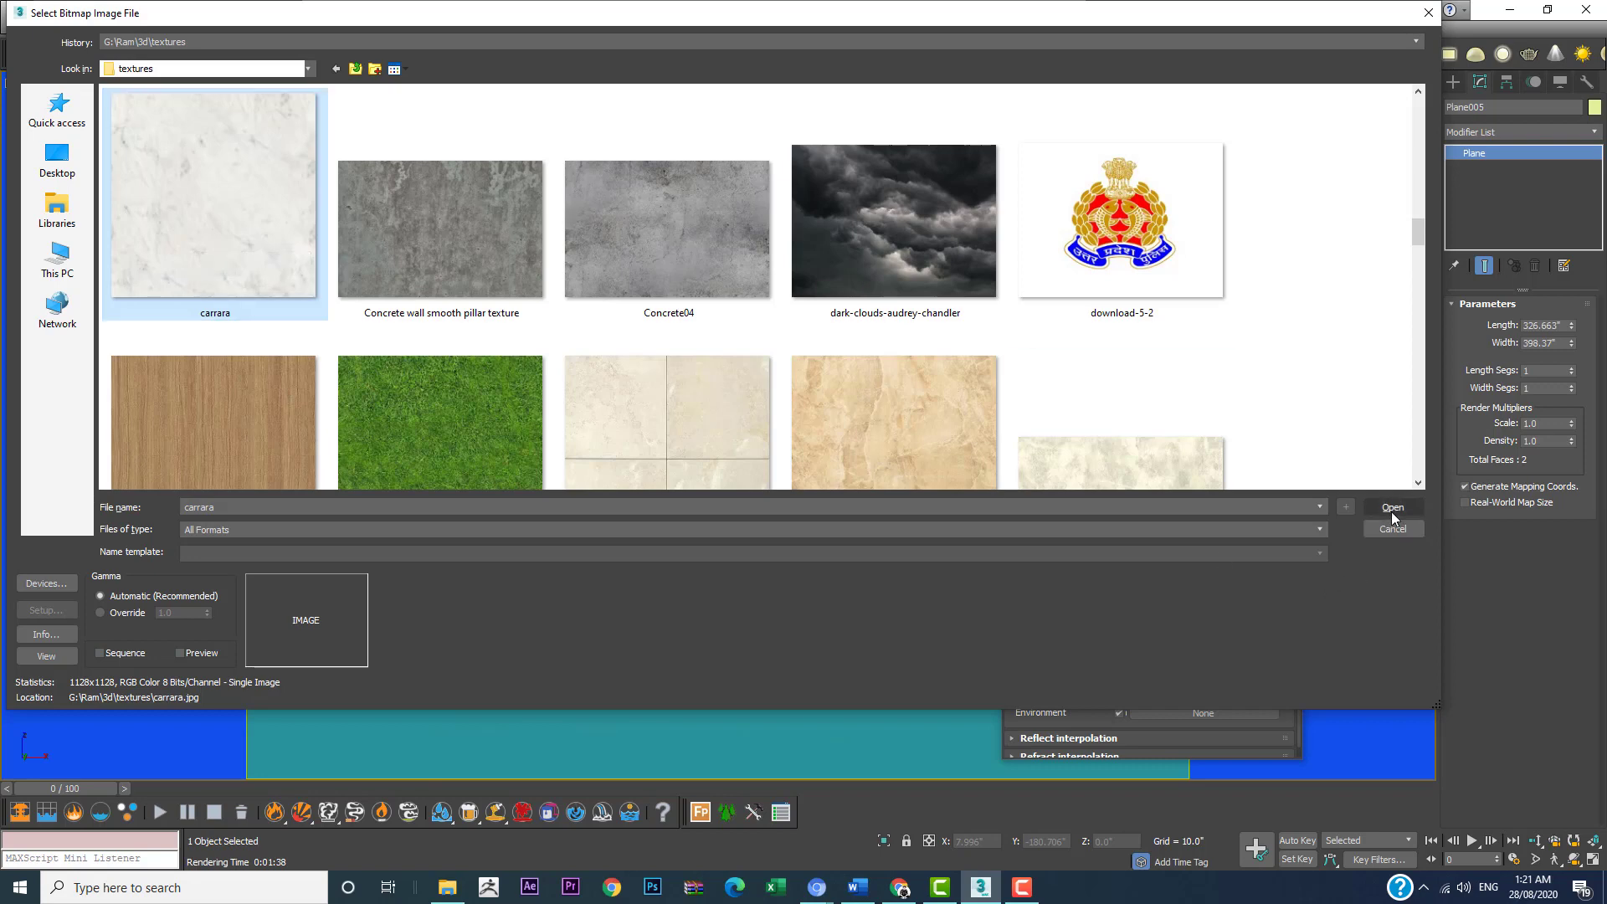
scroll(775, 334, down, 8)
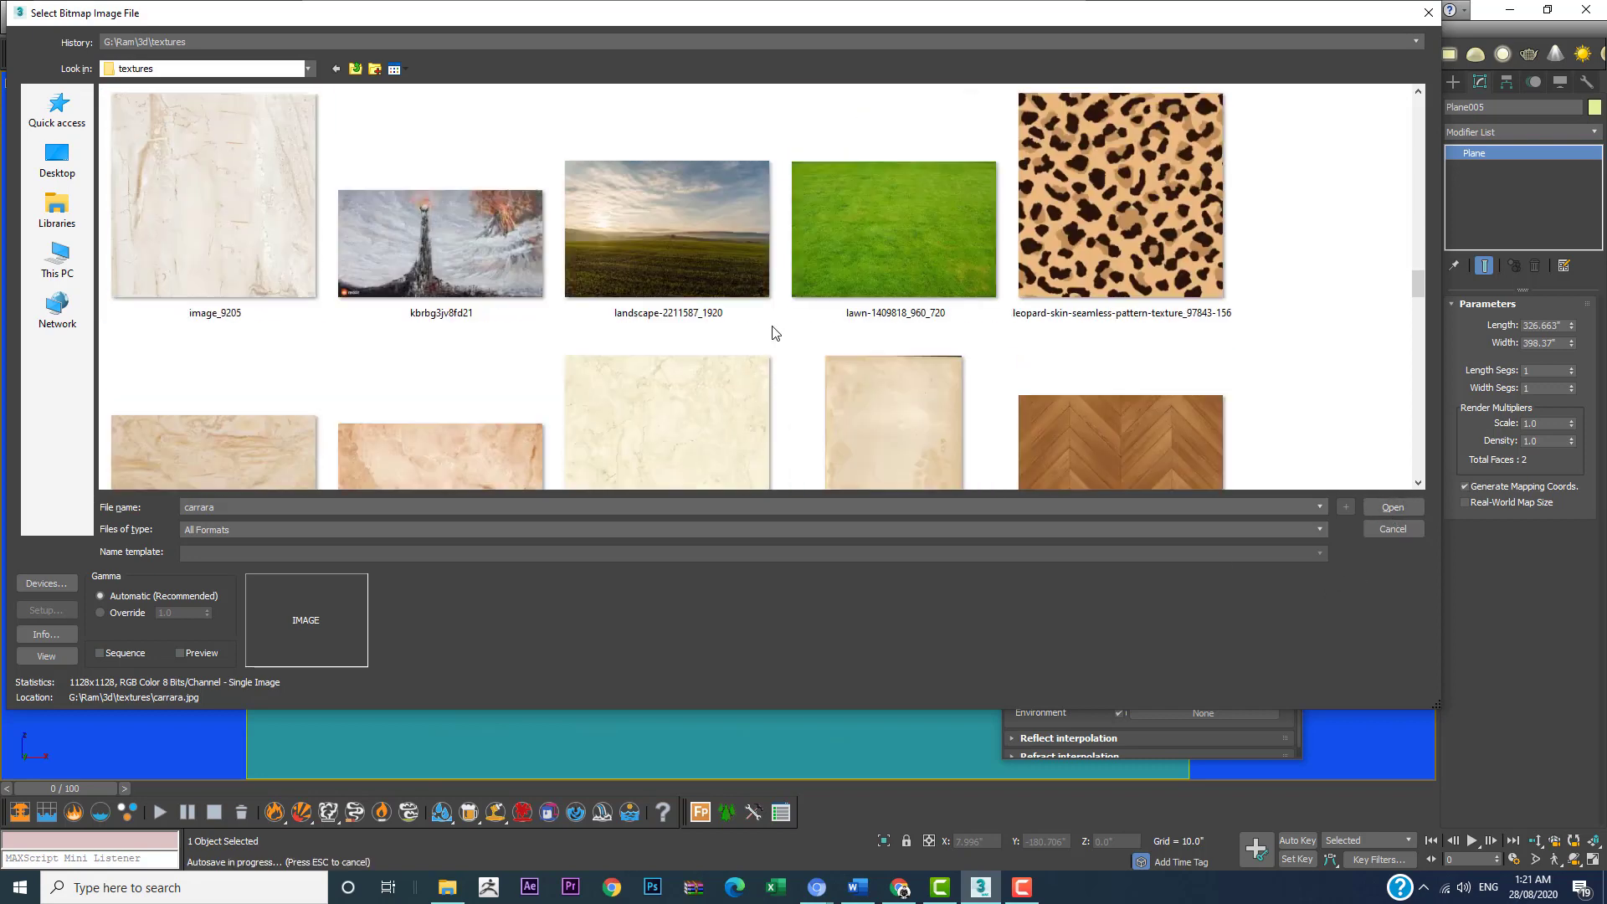
scroll(771, 326, down, 10)
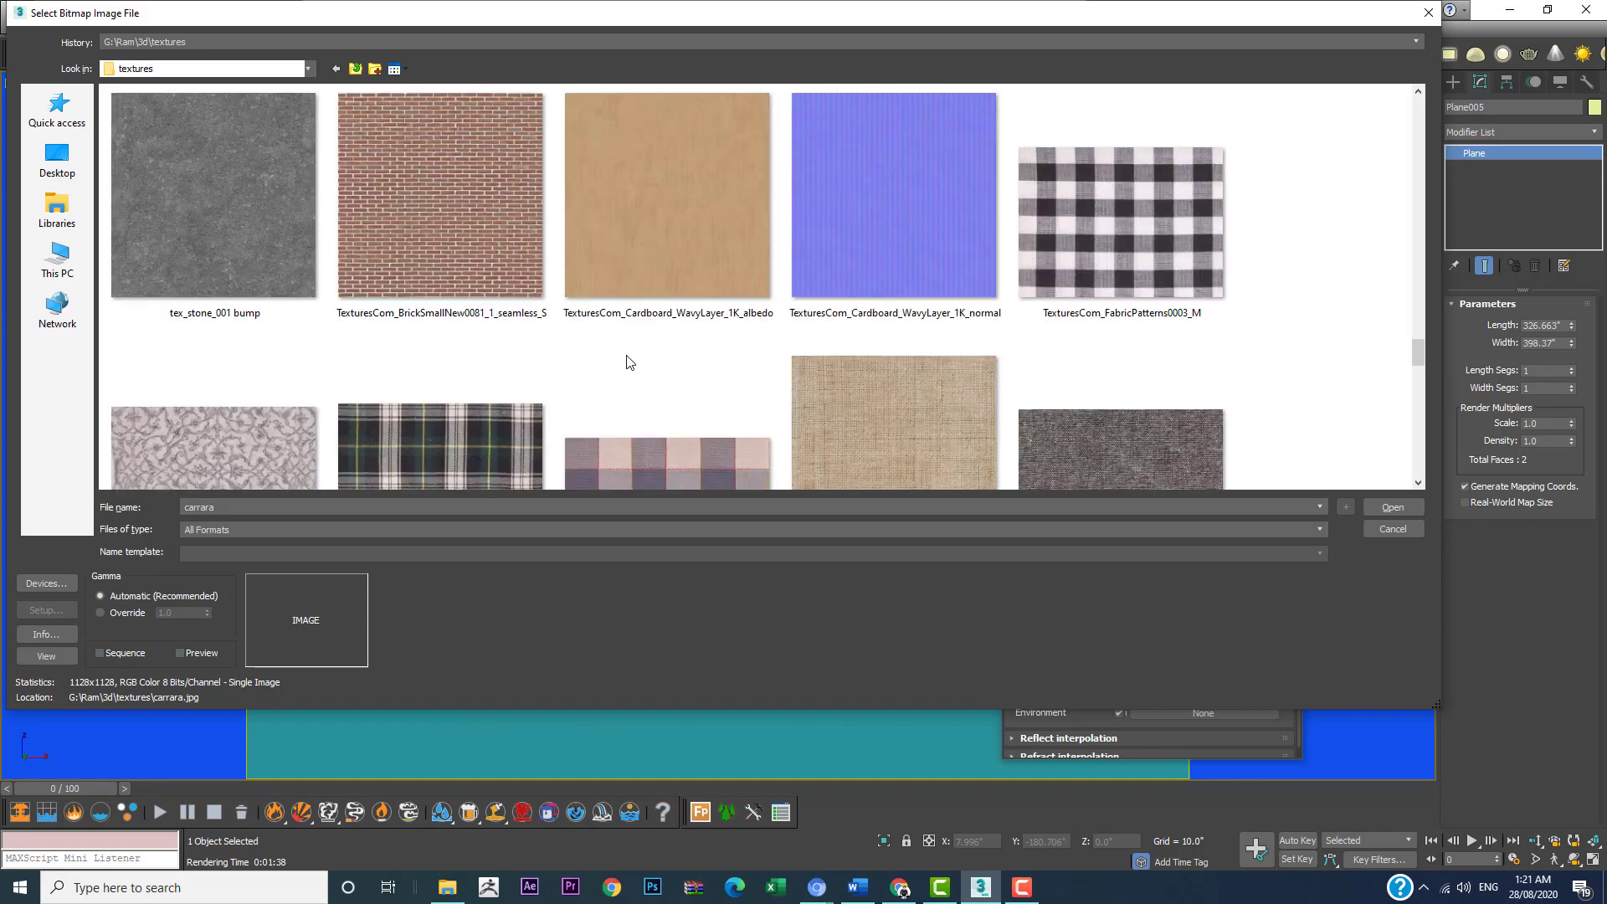
scroll(628, 358, down, 6)
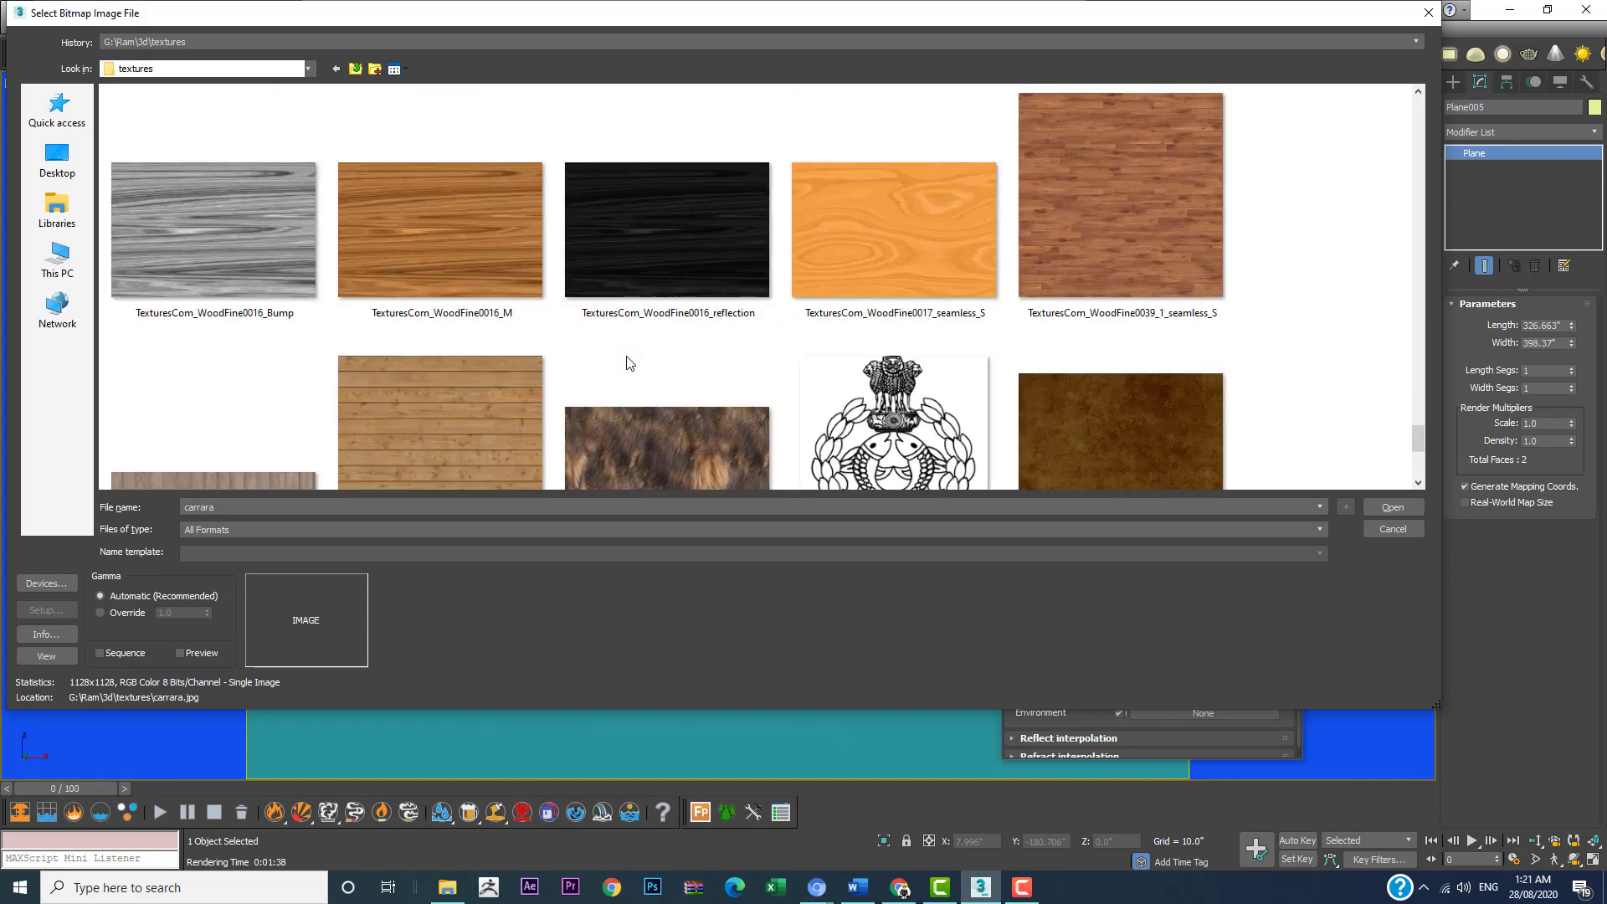
scroll(606, 352, down, 3)
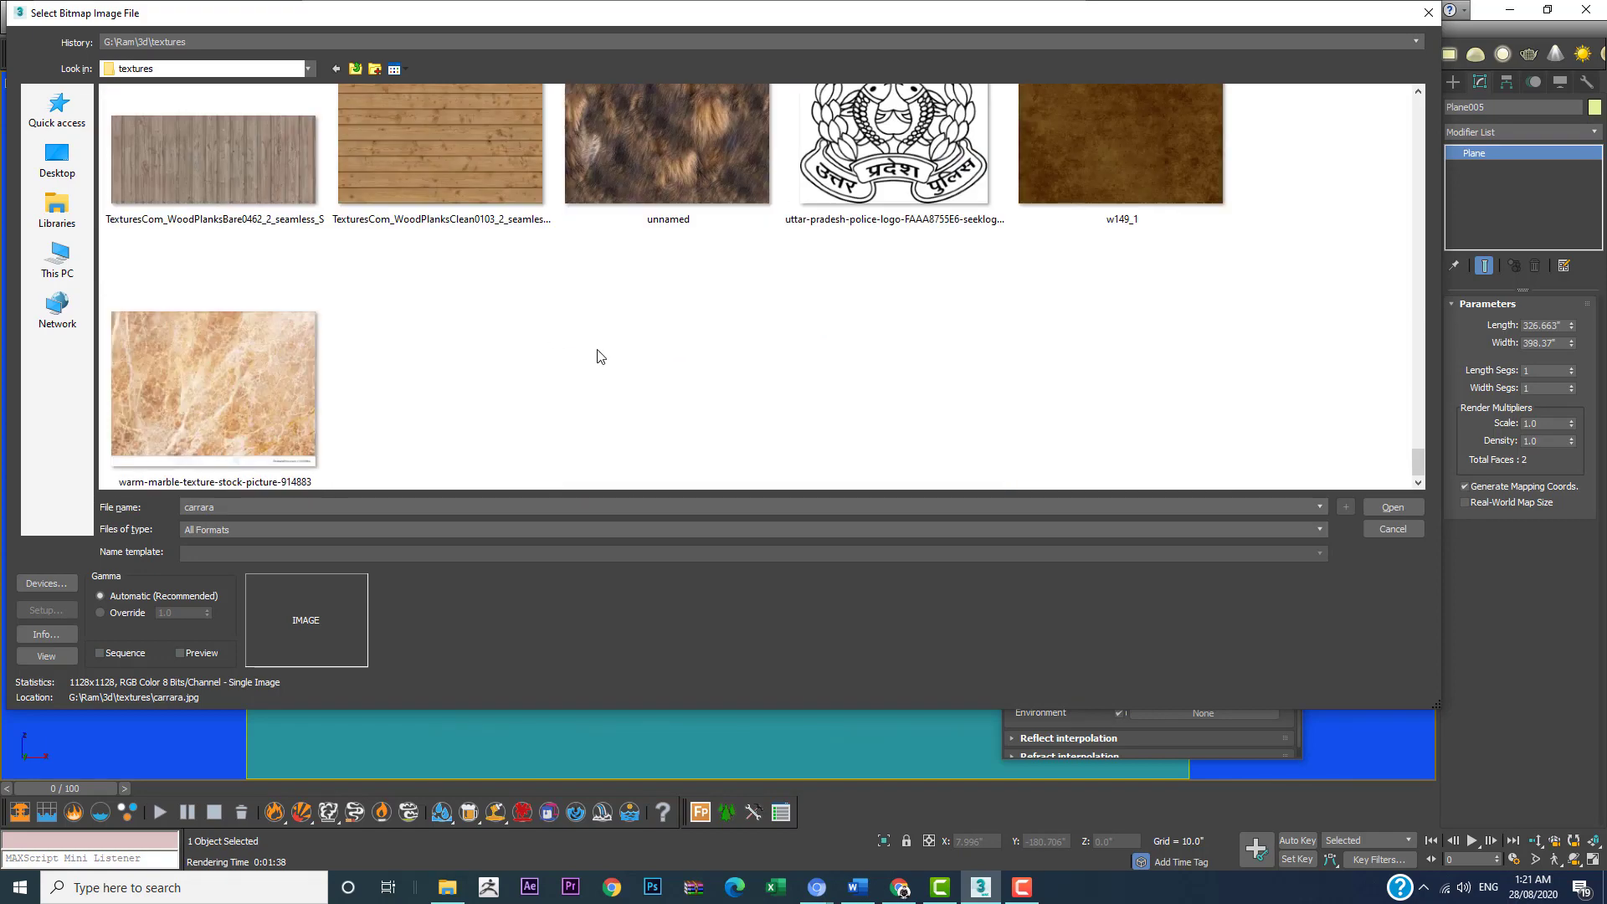
scroll(598, 351, up, 8)
scroll(597, 355, up, 10)
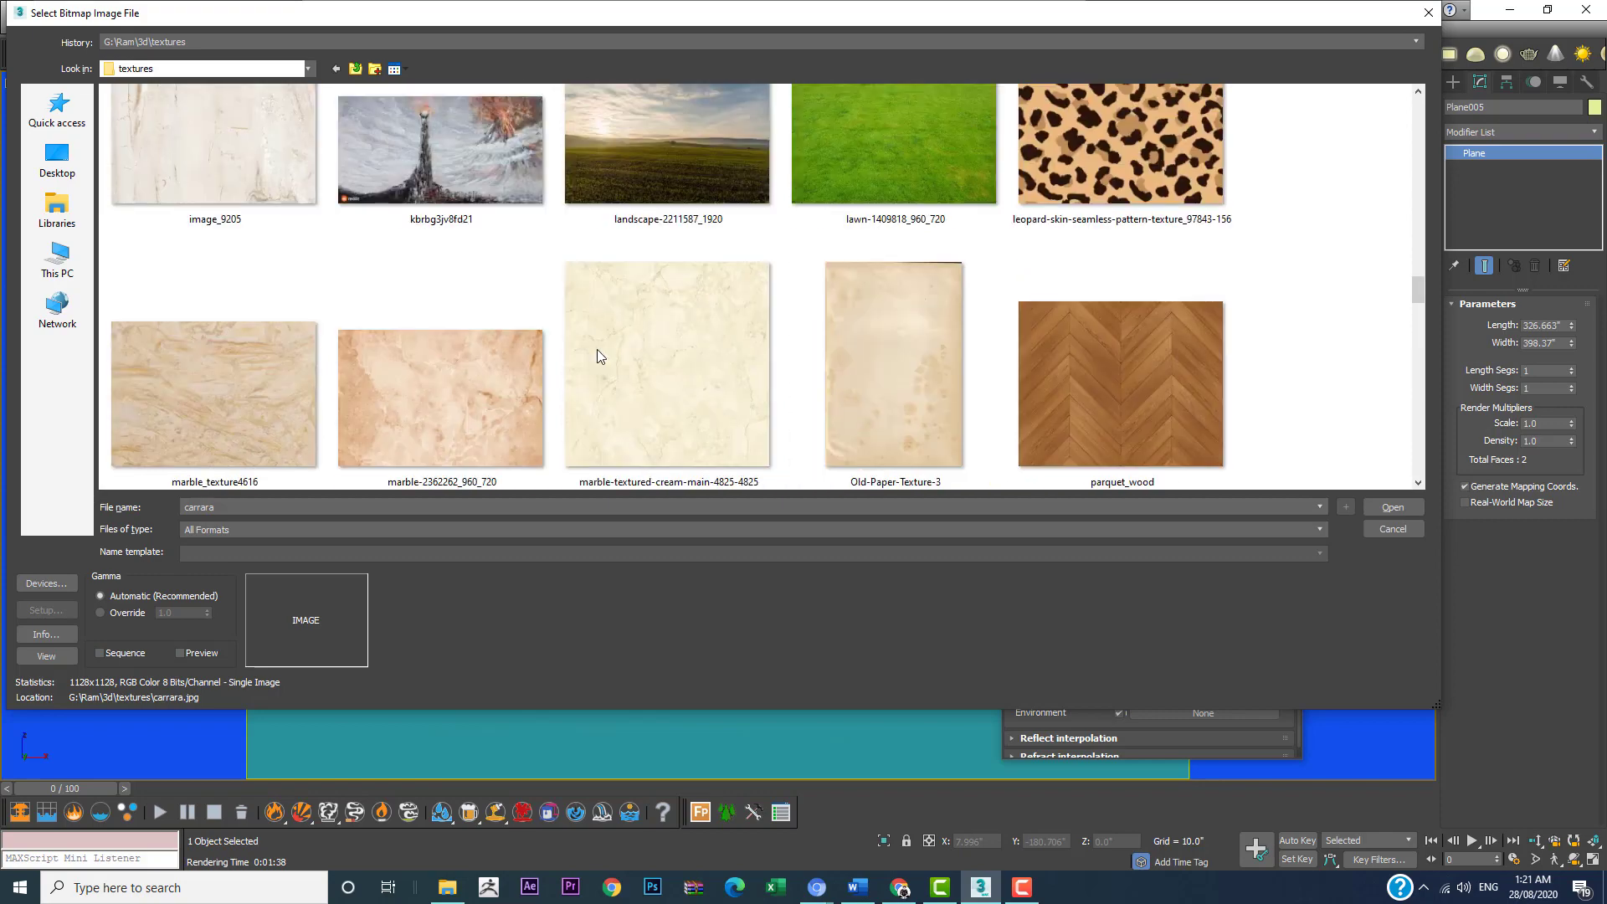
scroll(596, 349, up, 3)
scroll(322, 262, up, 6)
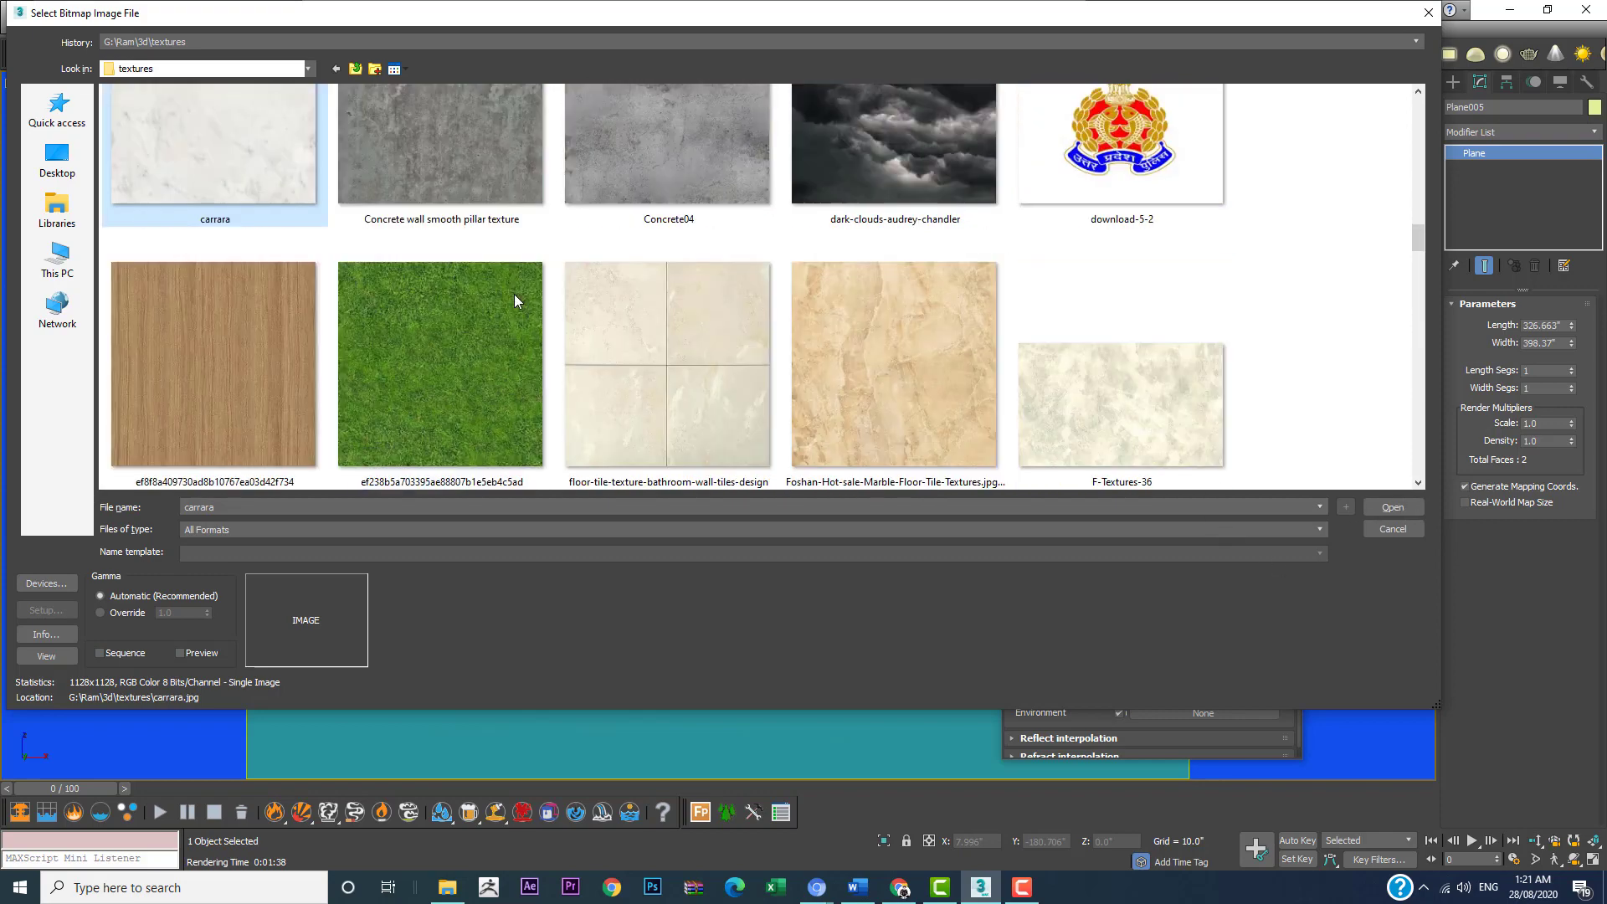
double_click(212, 319)
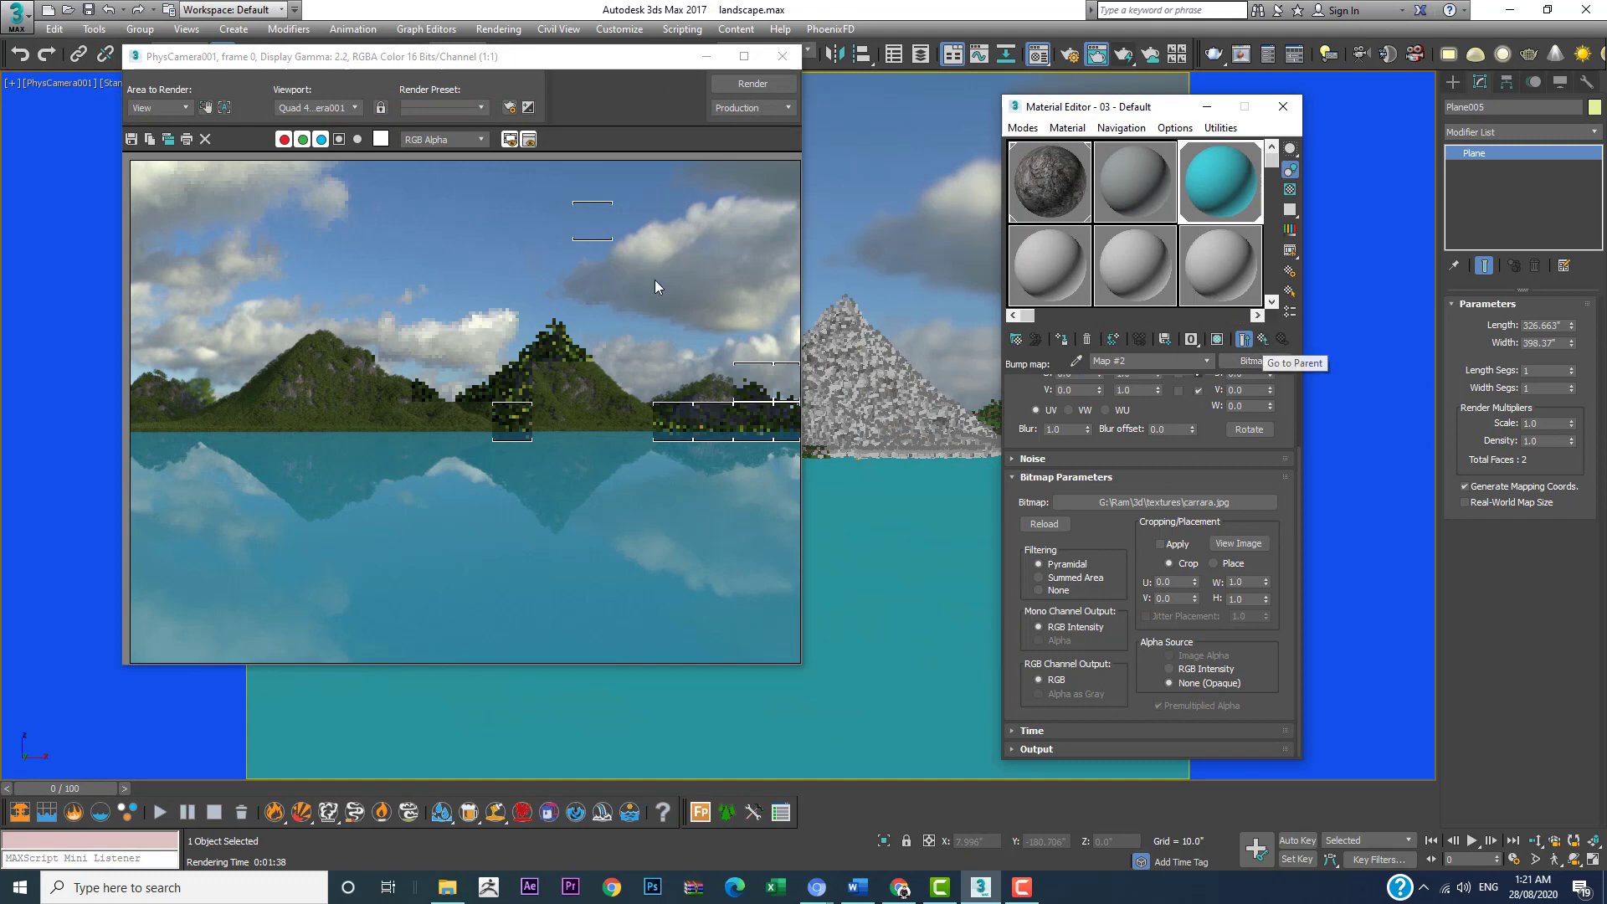
Step: Restrict the render region to a strip of water just below the shoreline, render it, and leave region editing
click(204, 108)
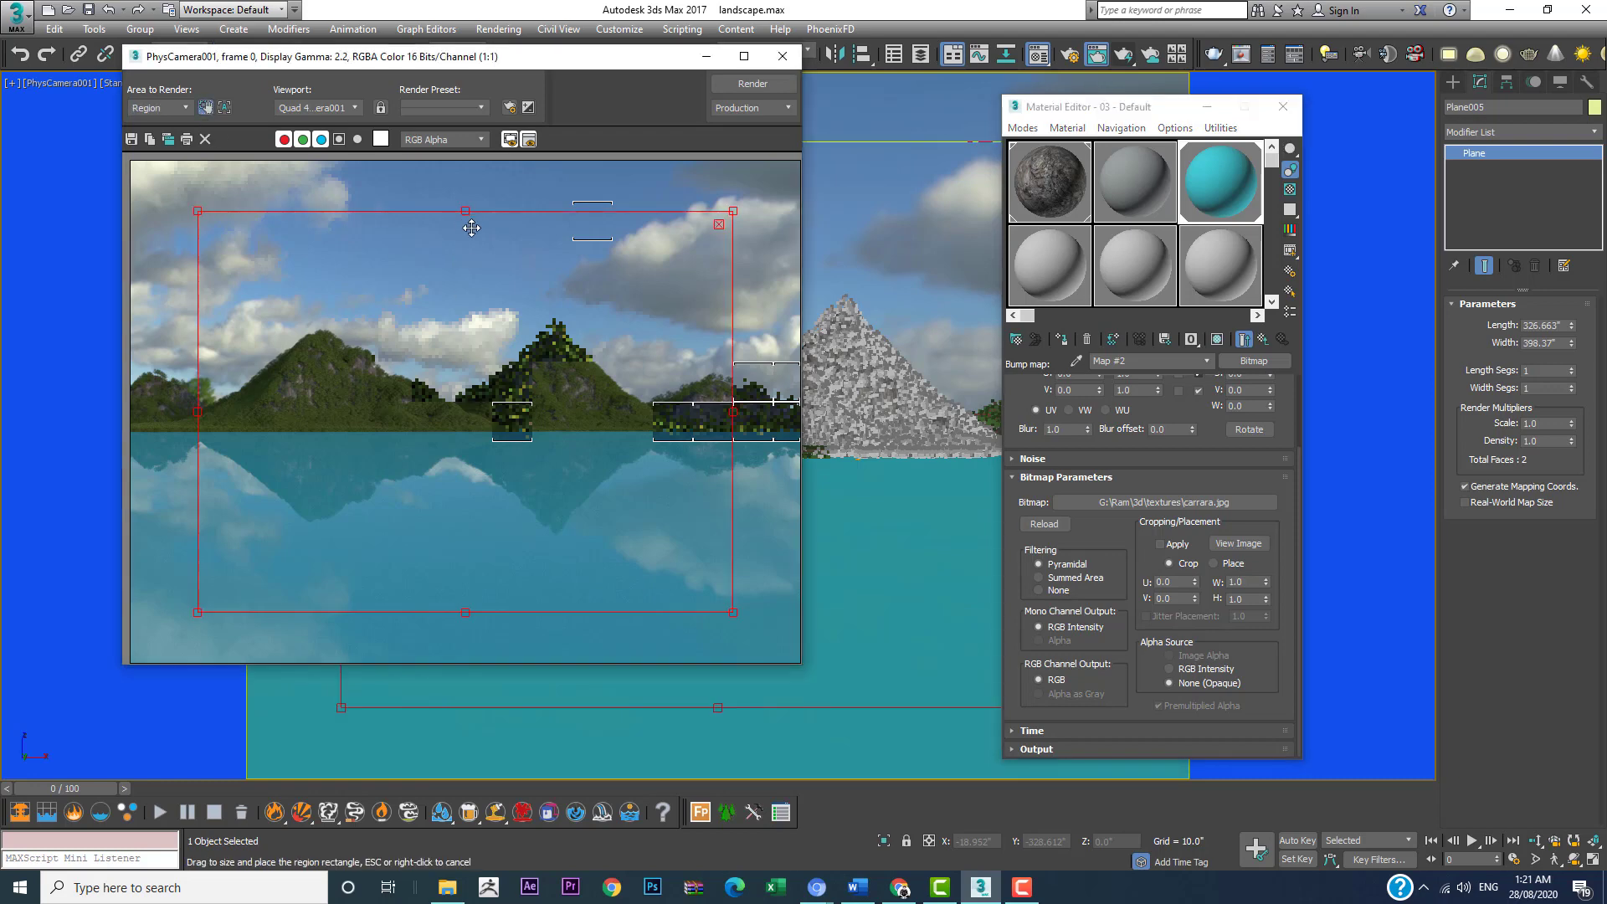
drag(466, 211, 345, 462)
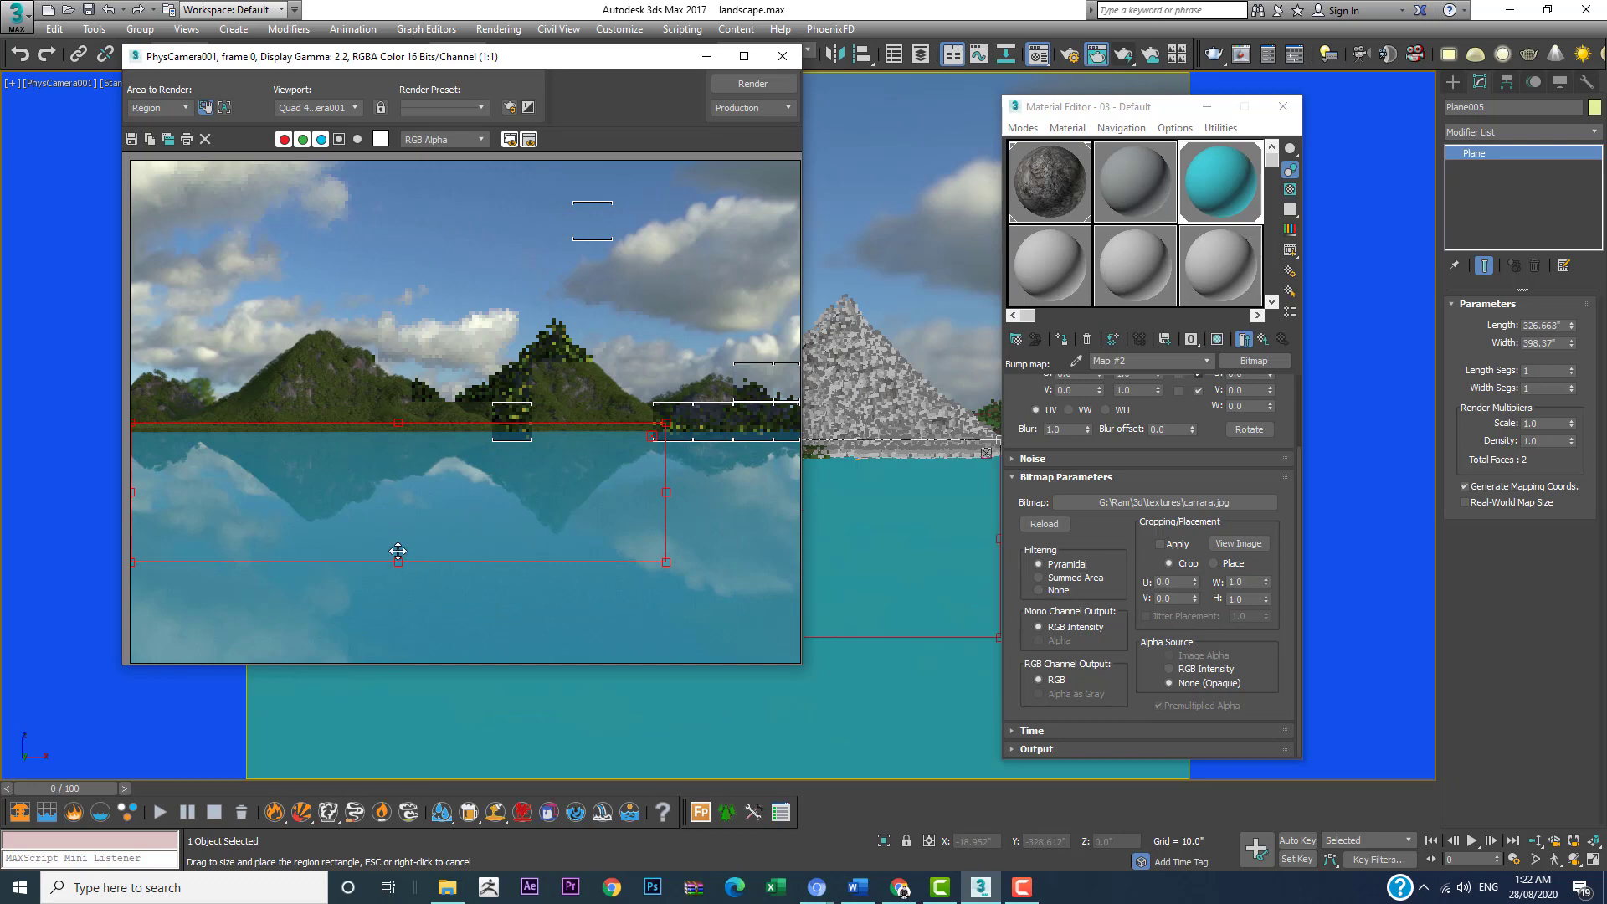
drag(400, 562, 400, 539)
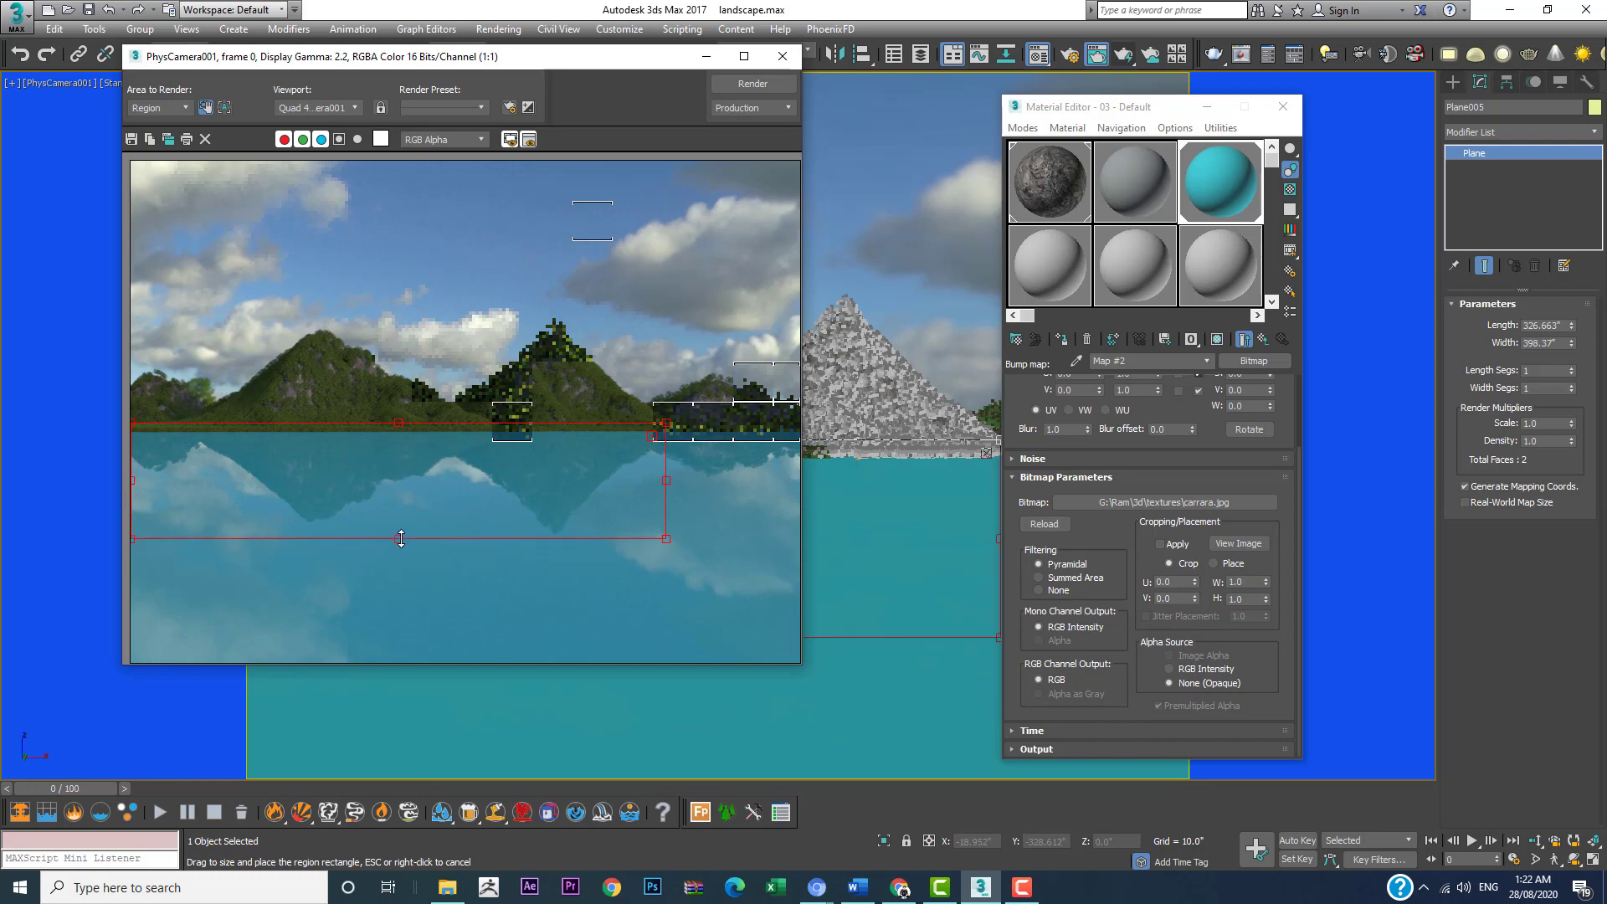
click(753, 84)
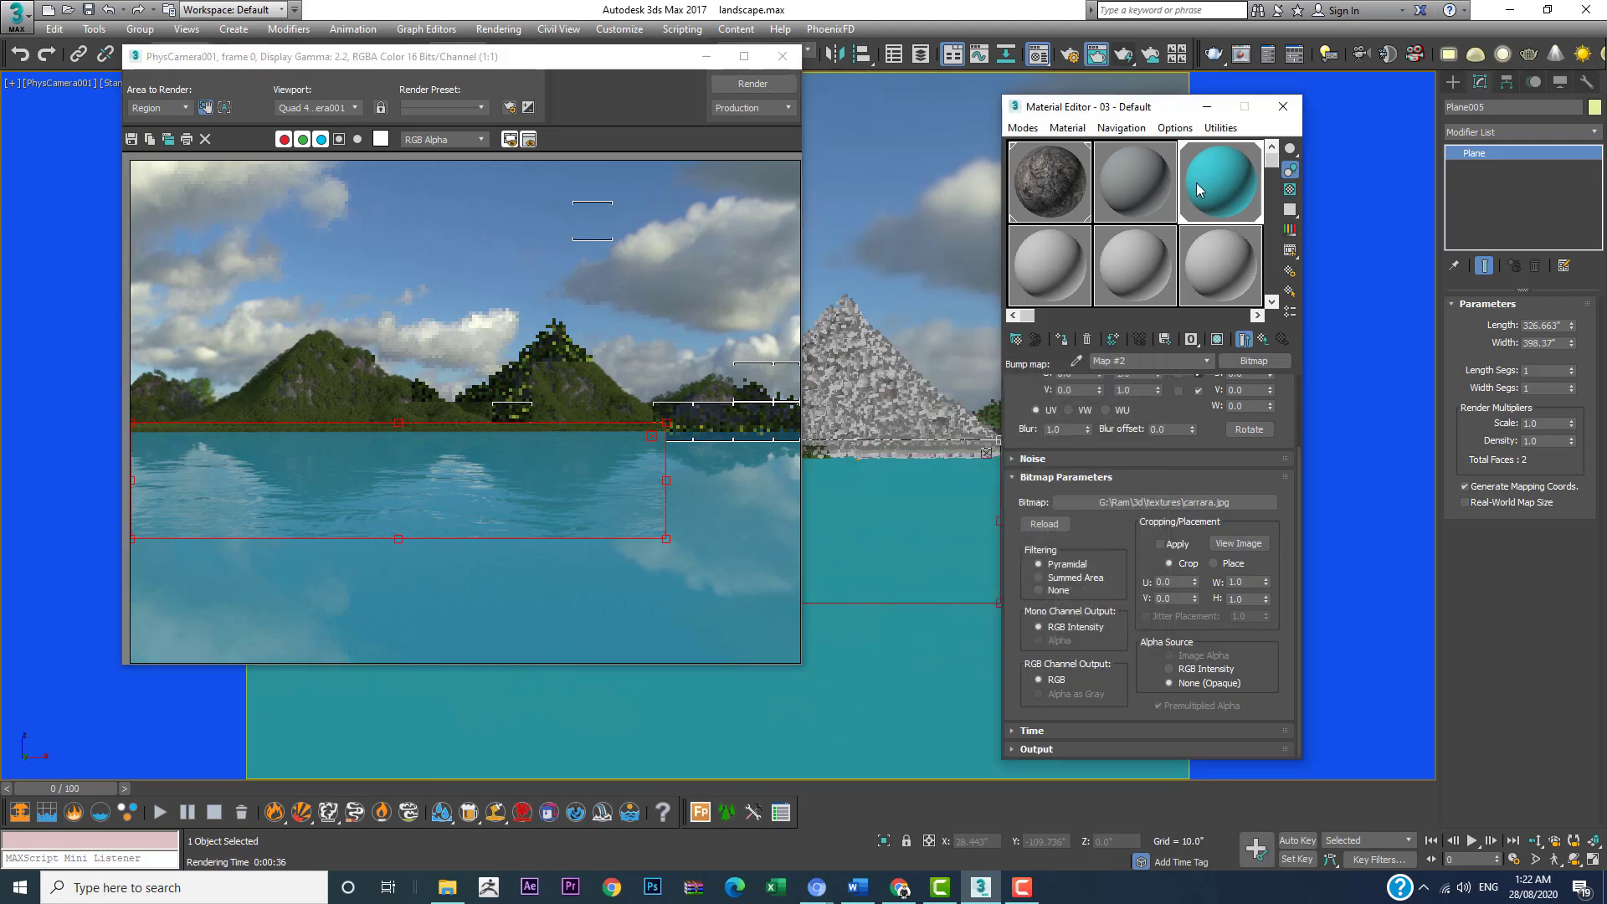
click(652, 435)
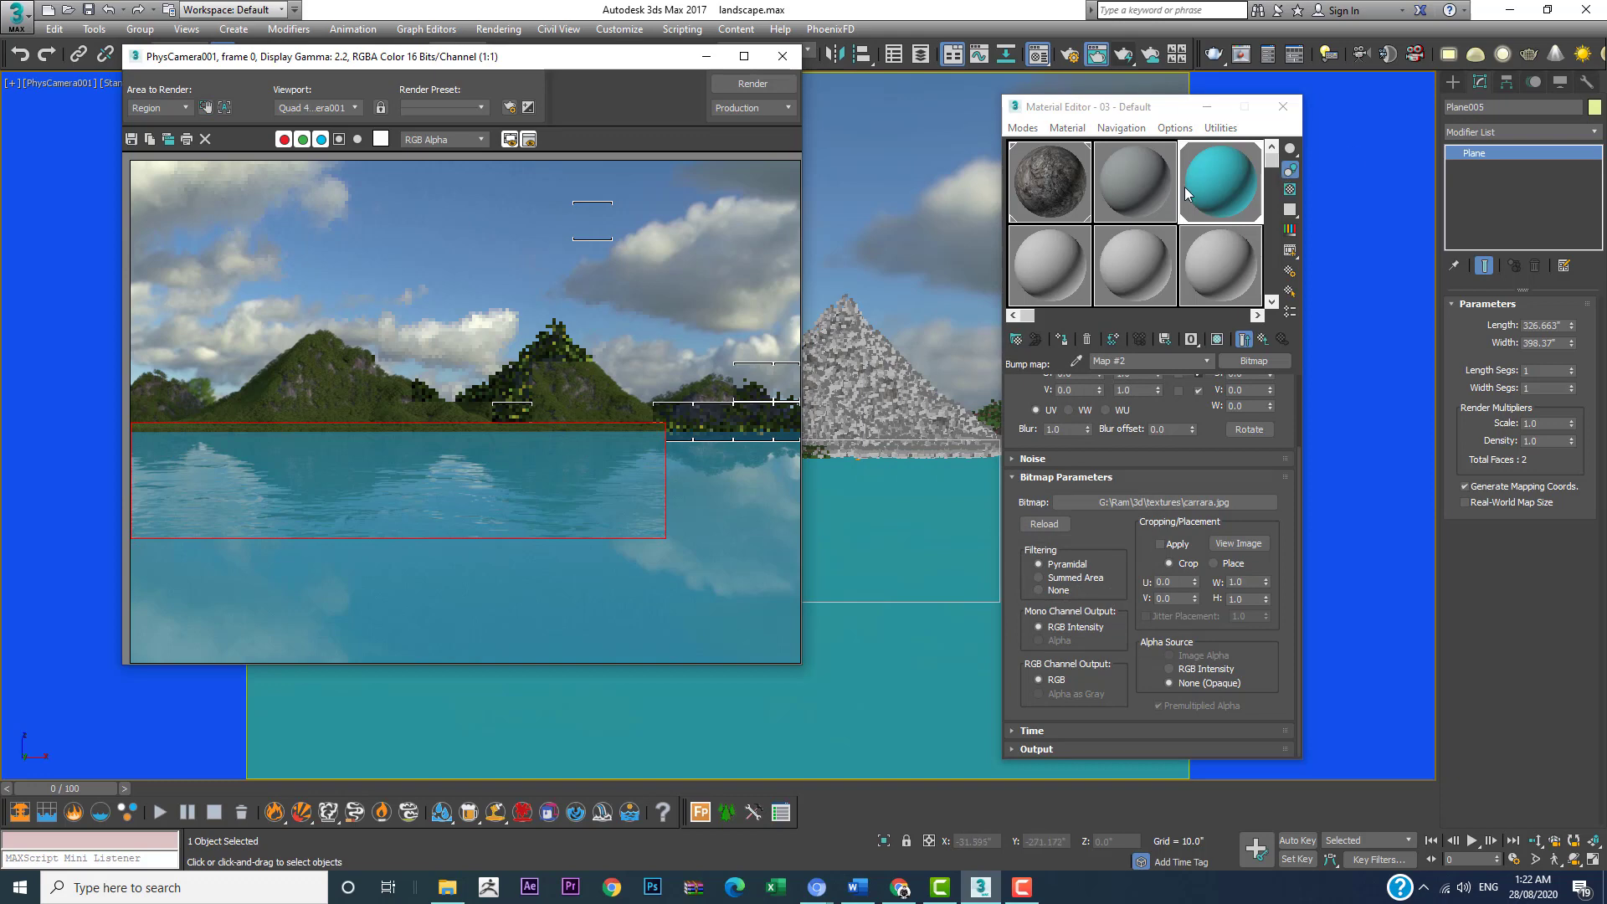
Step: Return to the water material's base settings and darken its diffuse teal to a color value of 66
scroll(1261, 382, up, 3)
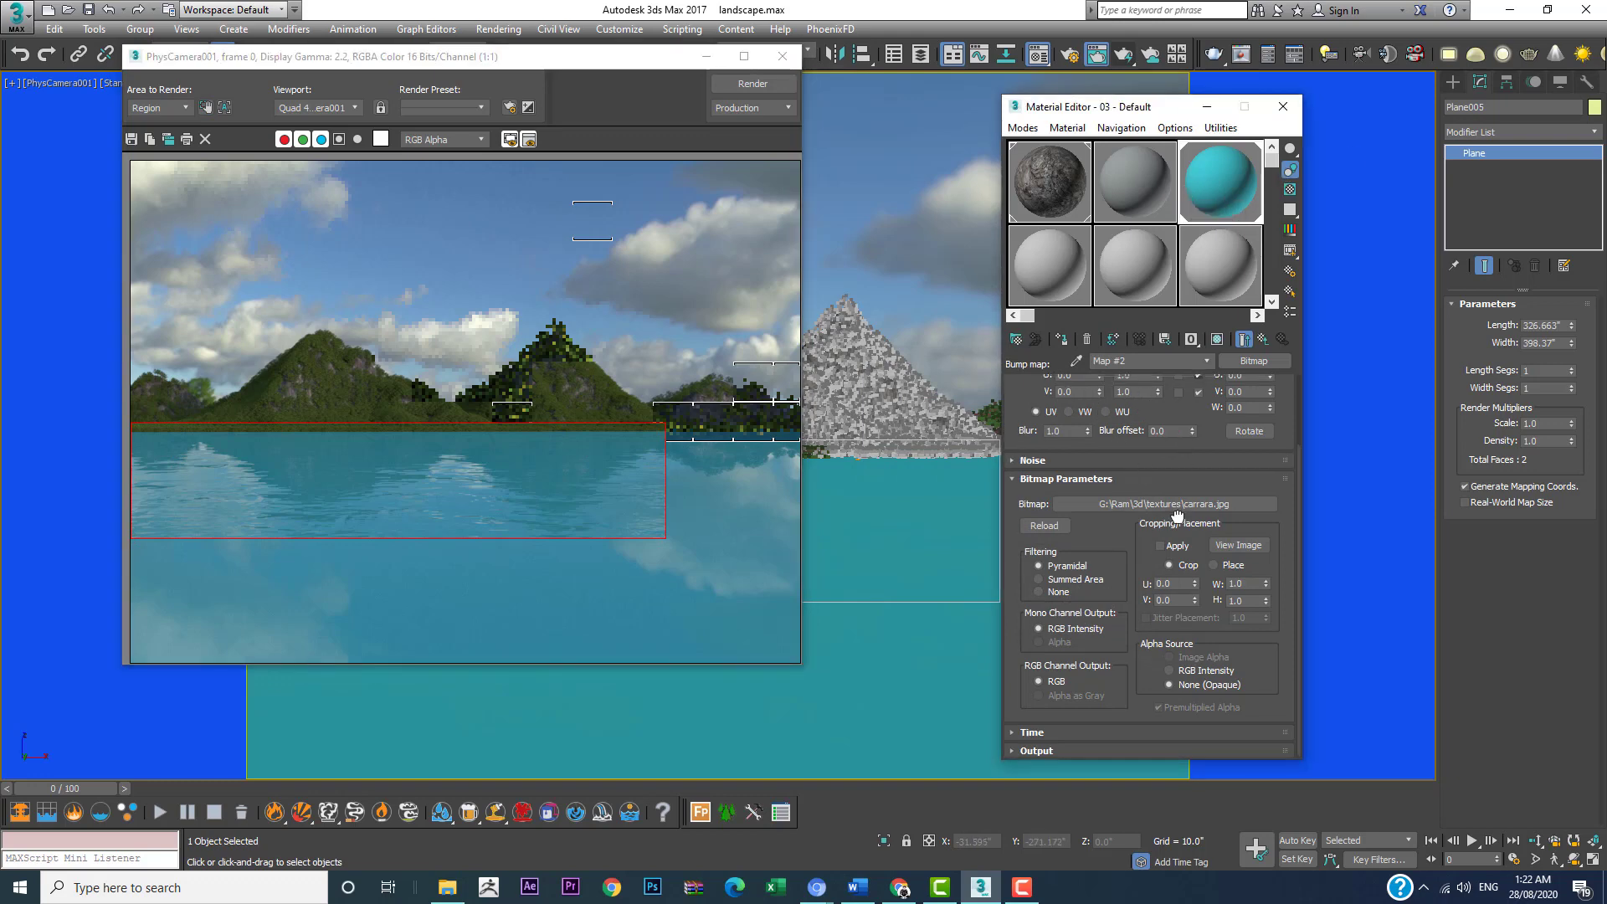
click(1264, 341)
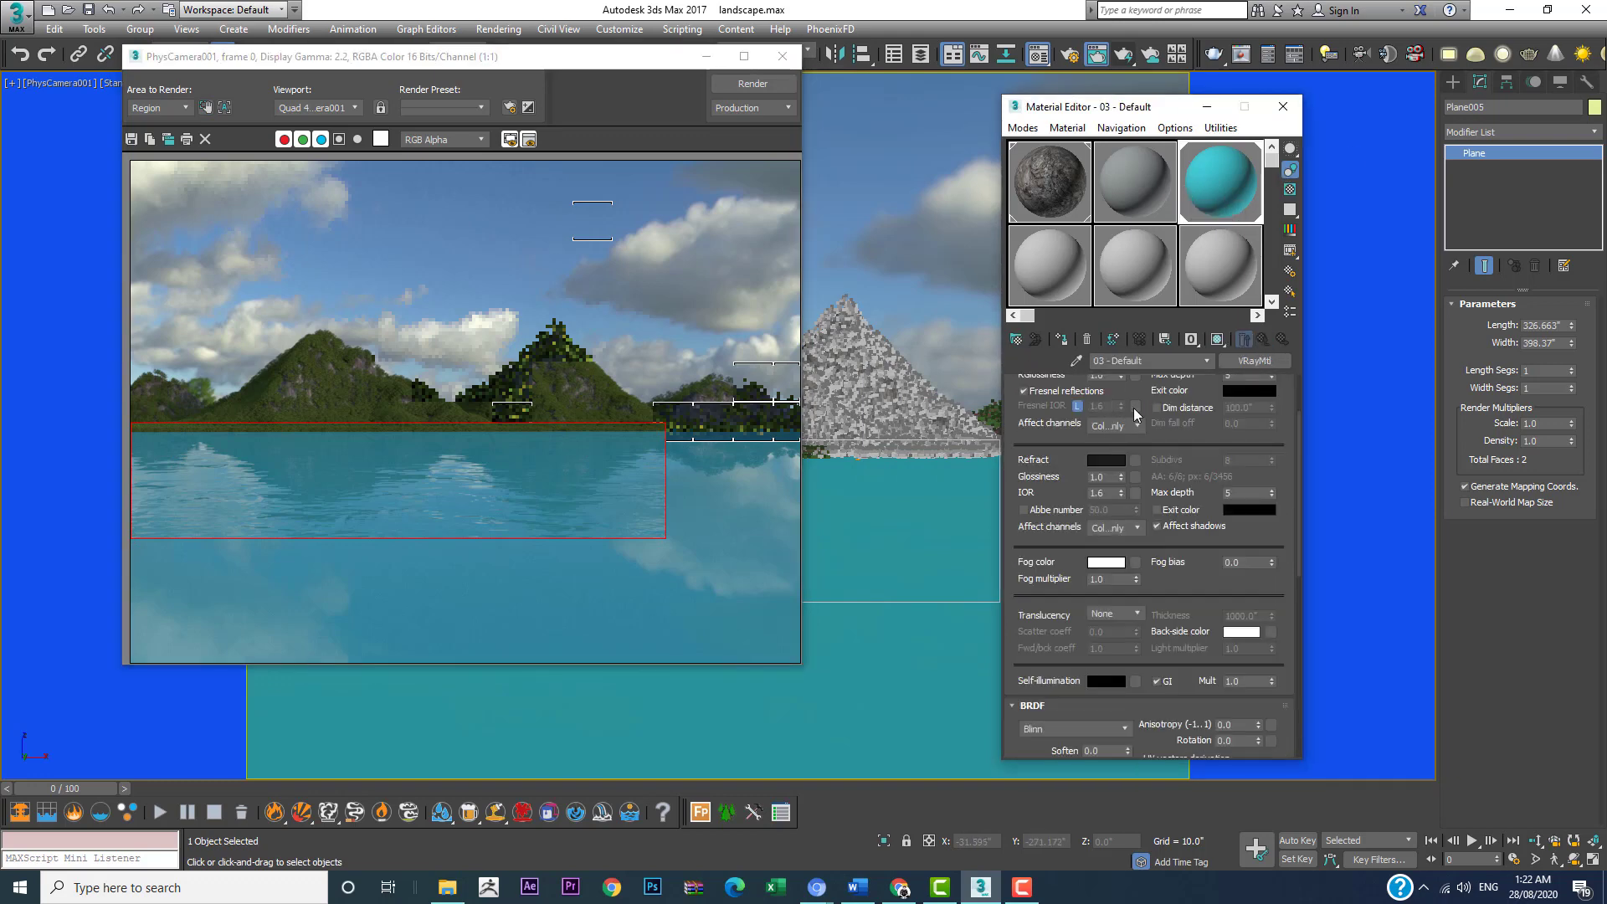
scroll(1140, 388, up, 3)
click(1109, 403)
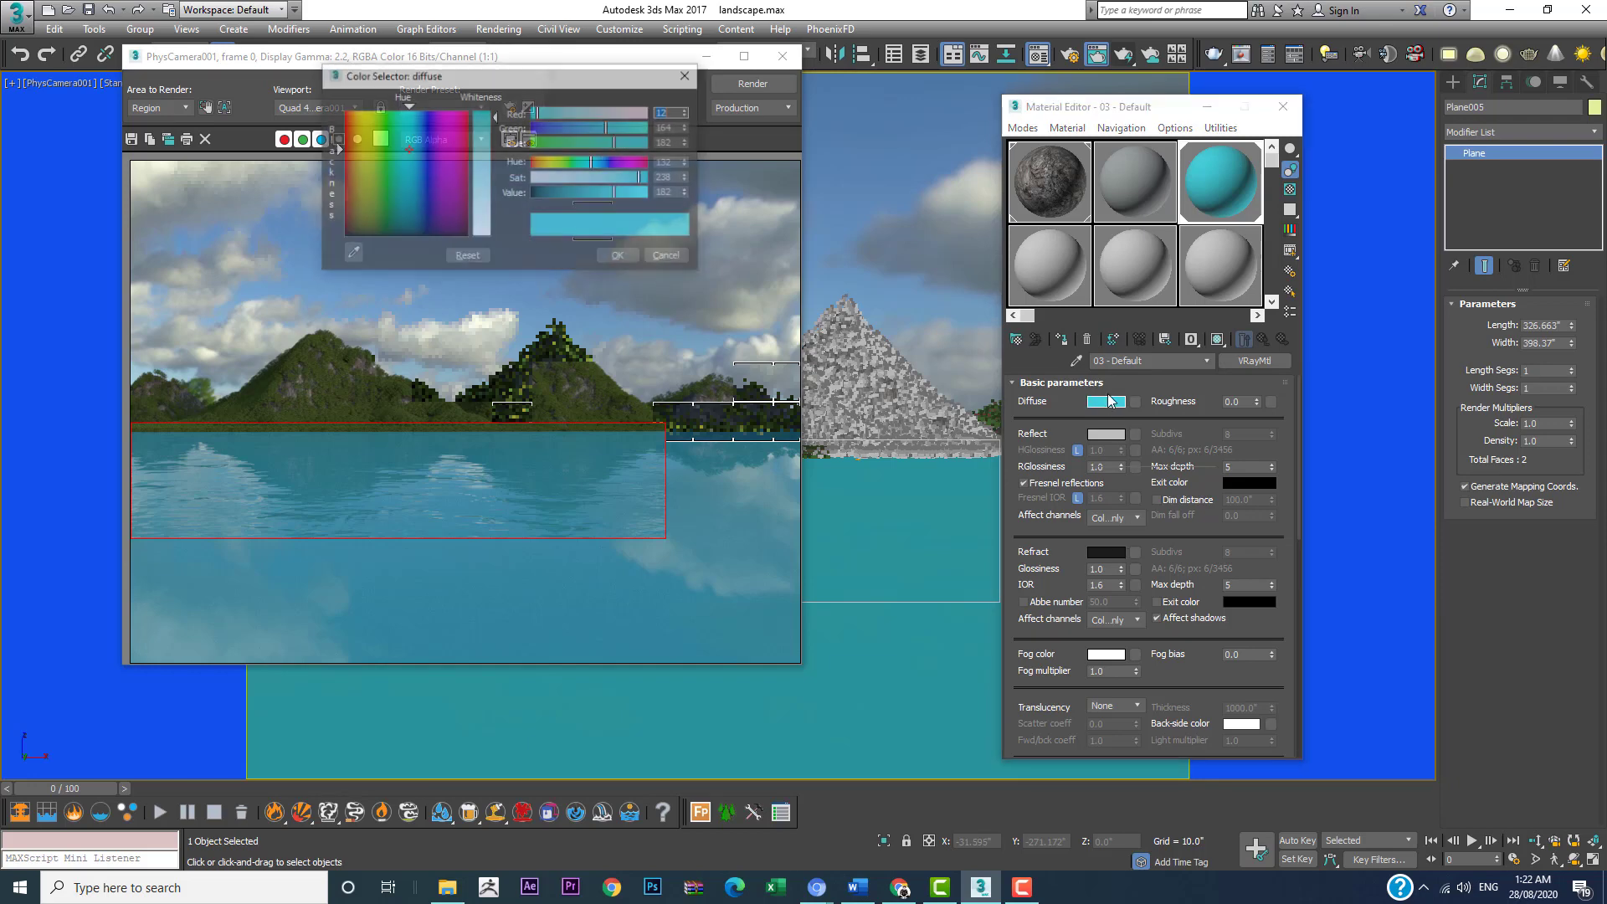
click(561, 195)
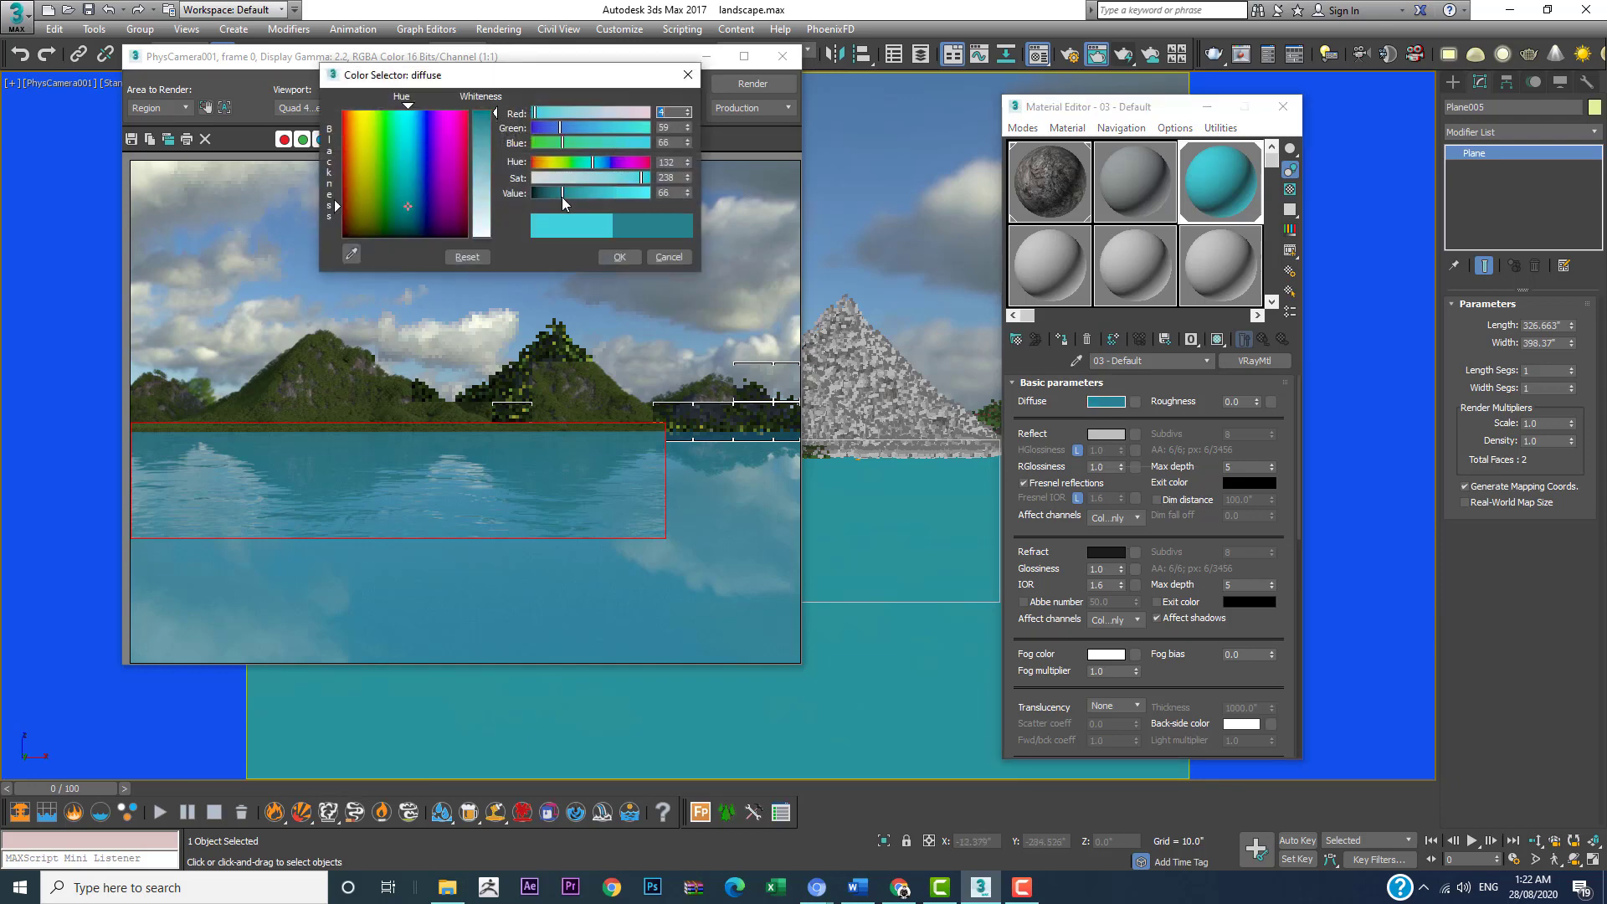
click(632, 257)
Step: Shrink the render region to a small patch of water below the left mountain, render it, and move the region just beneath that patch
click(206, 107)
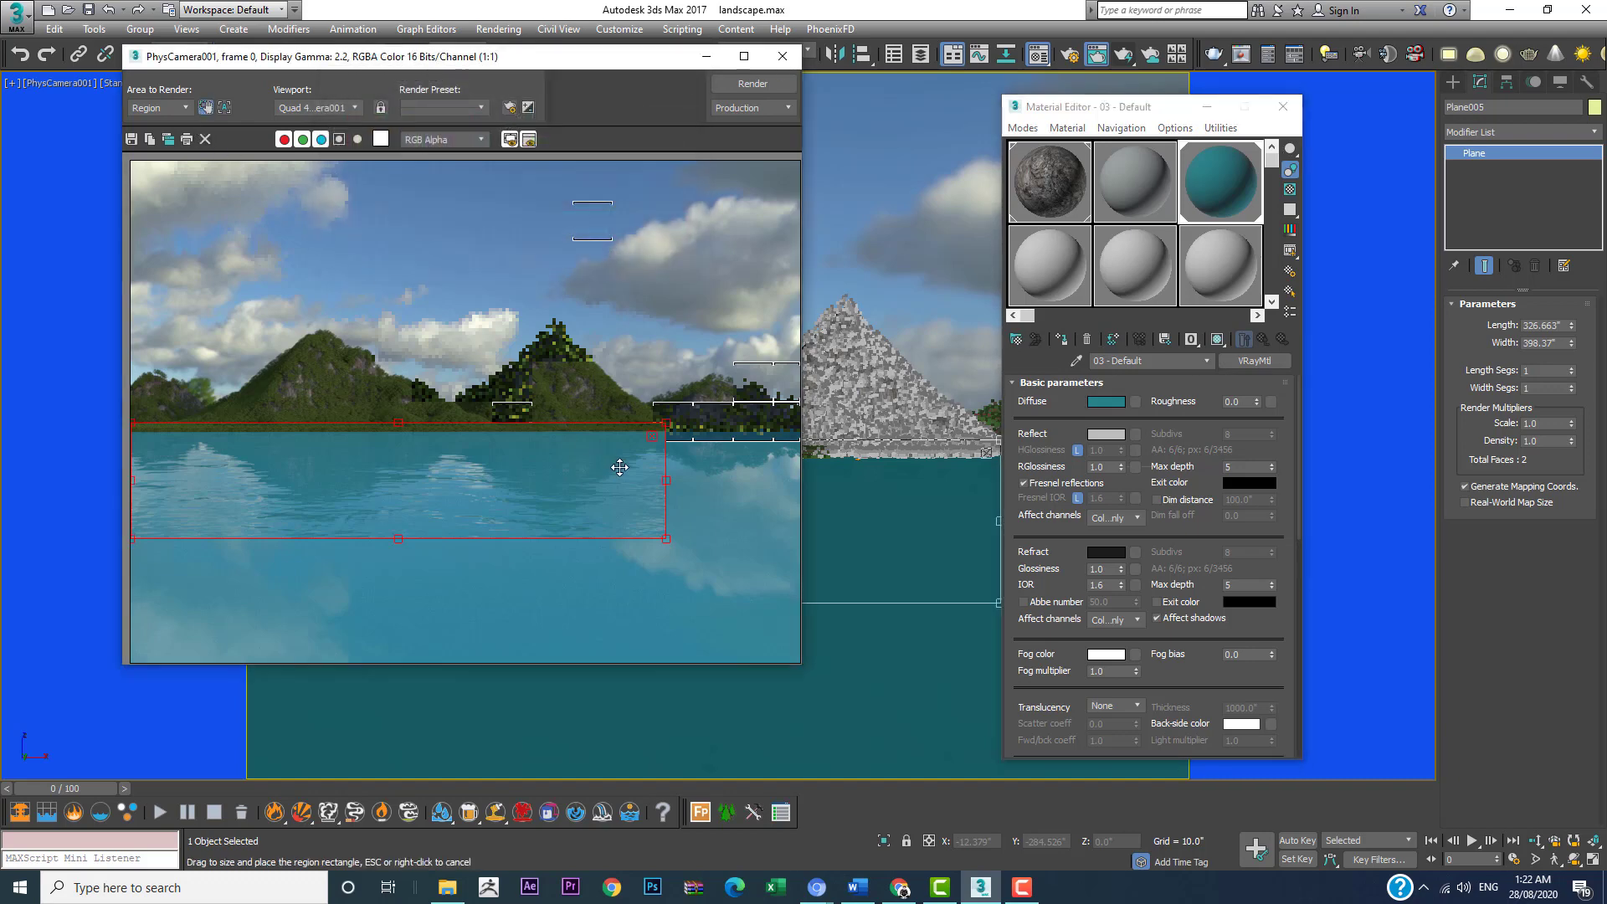
drag(662, 541, 317, 458)
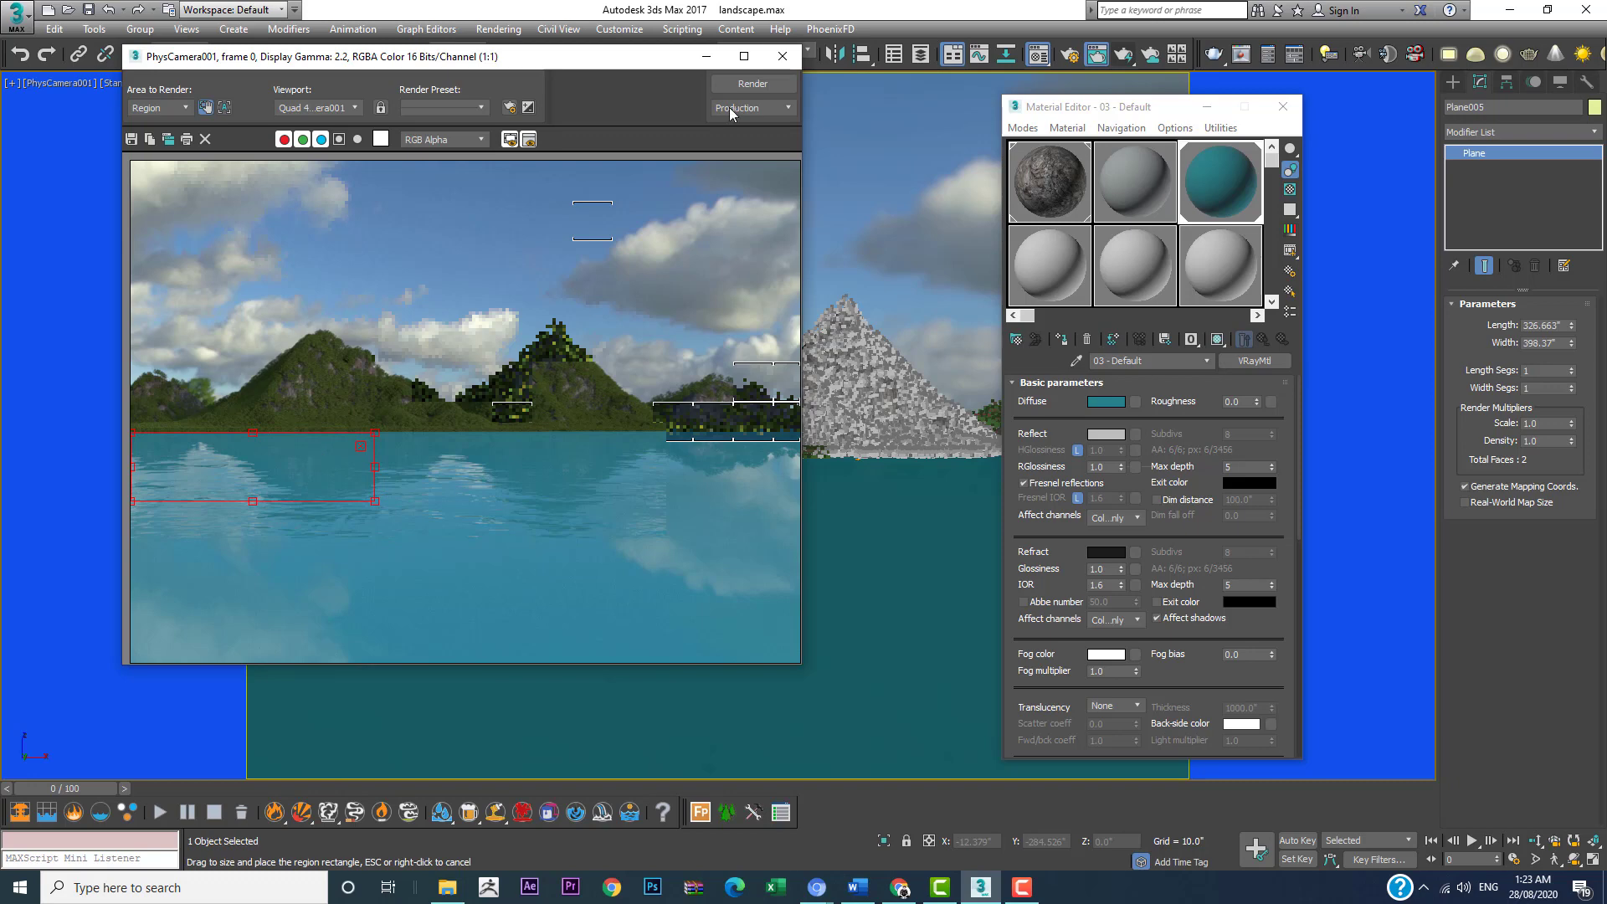
click(735, 88)
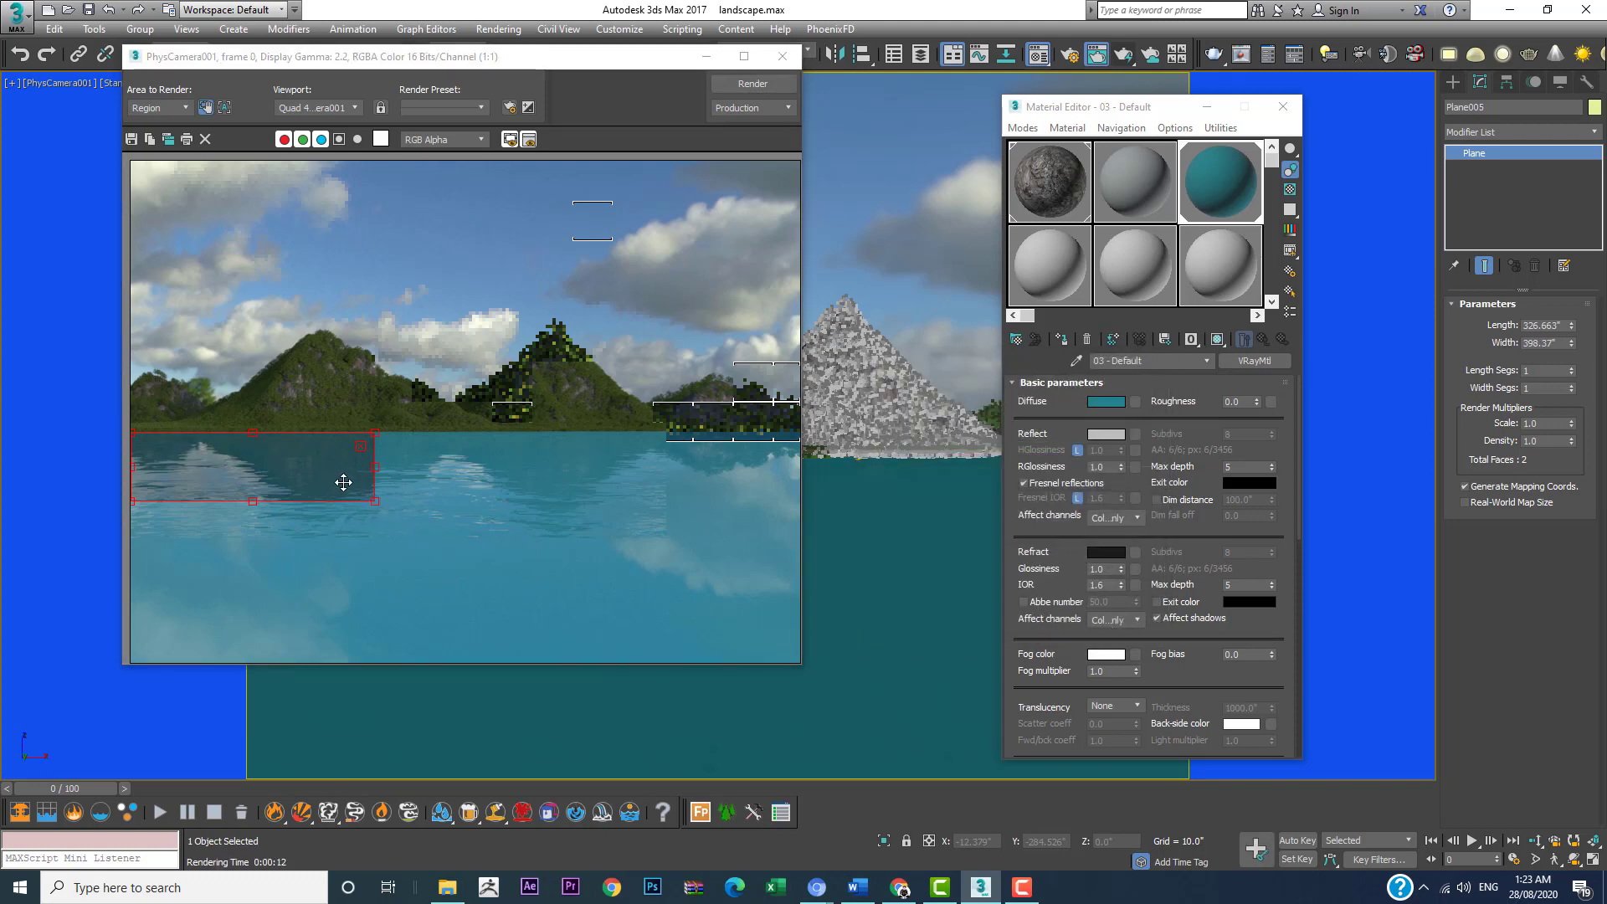
drag(326, 480, 290, 540)
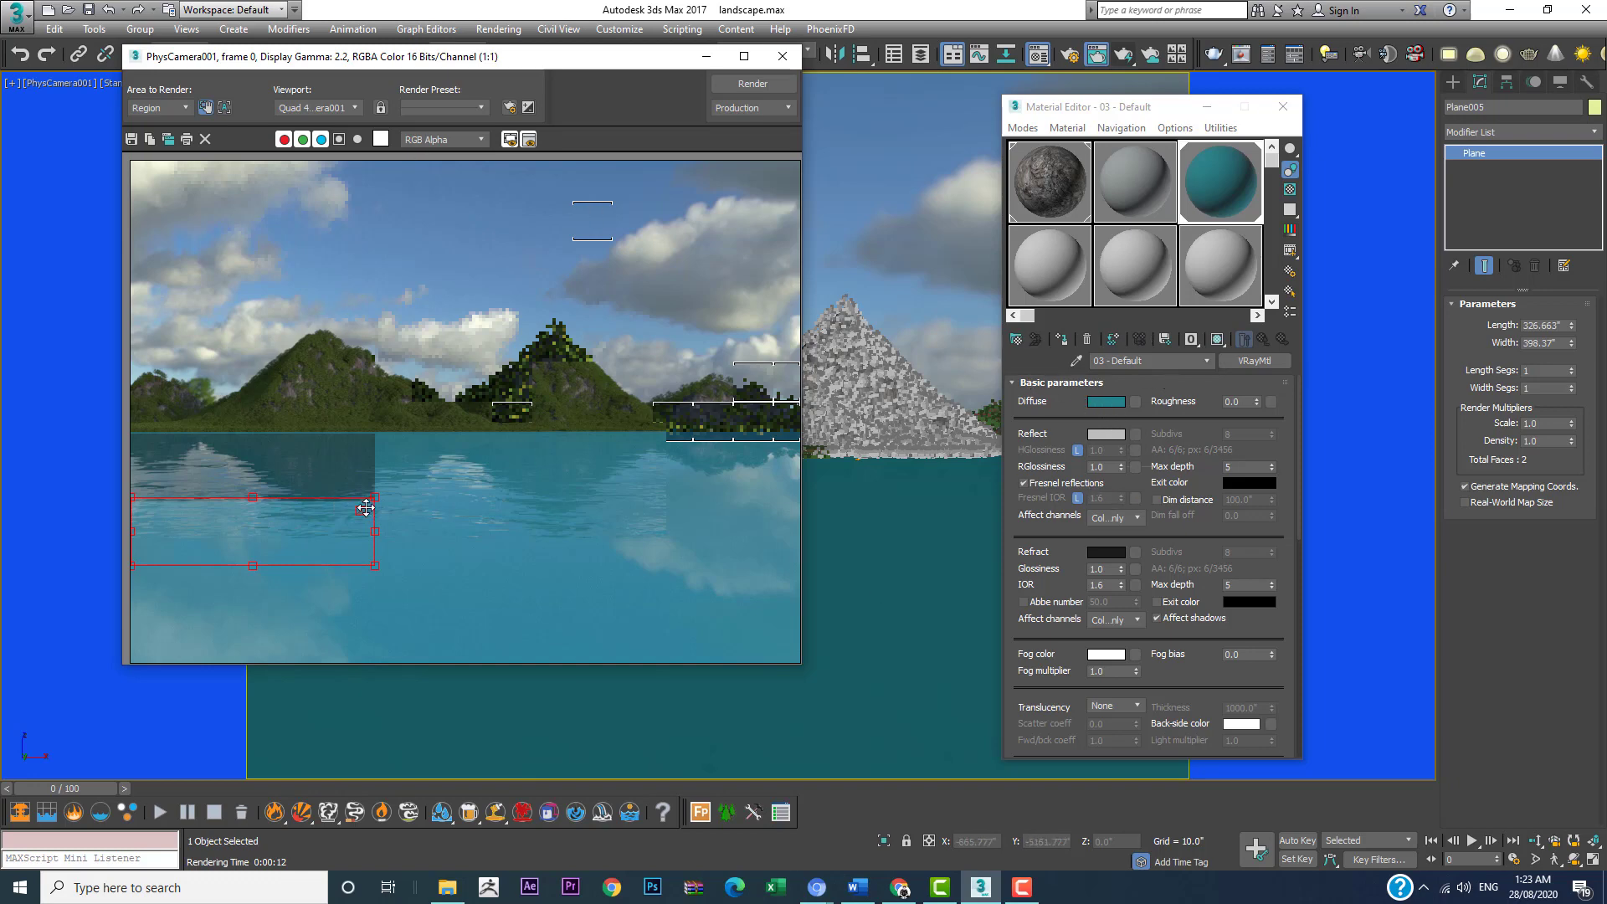
Step: Darken the water material's diffuse teal further to a color value of 51
click(1107, 403)
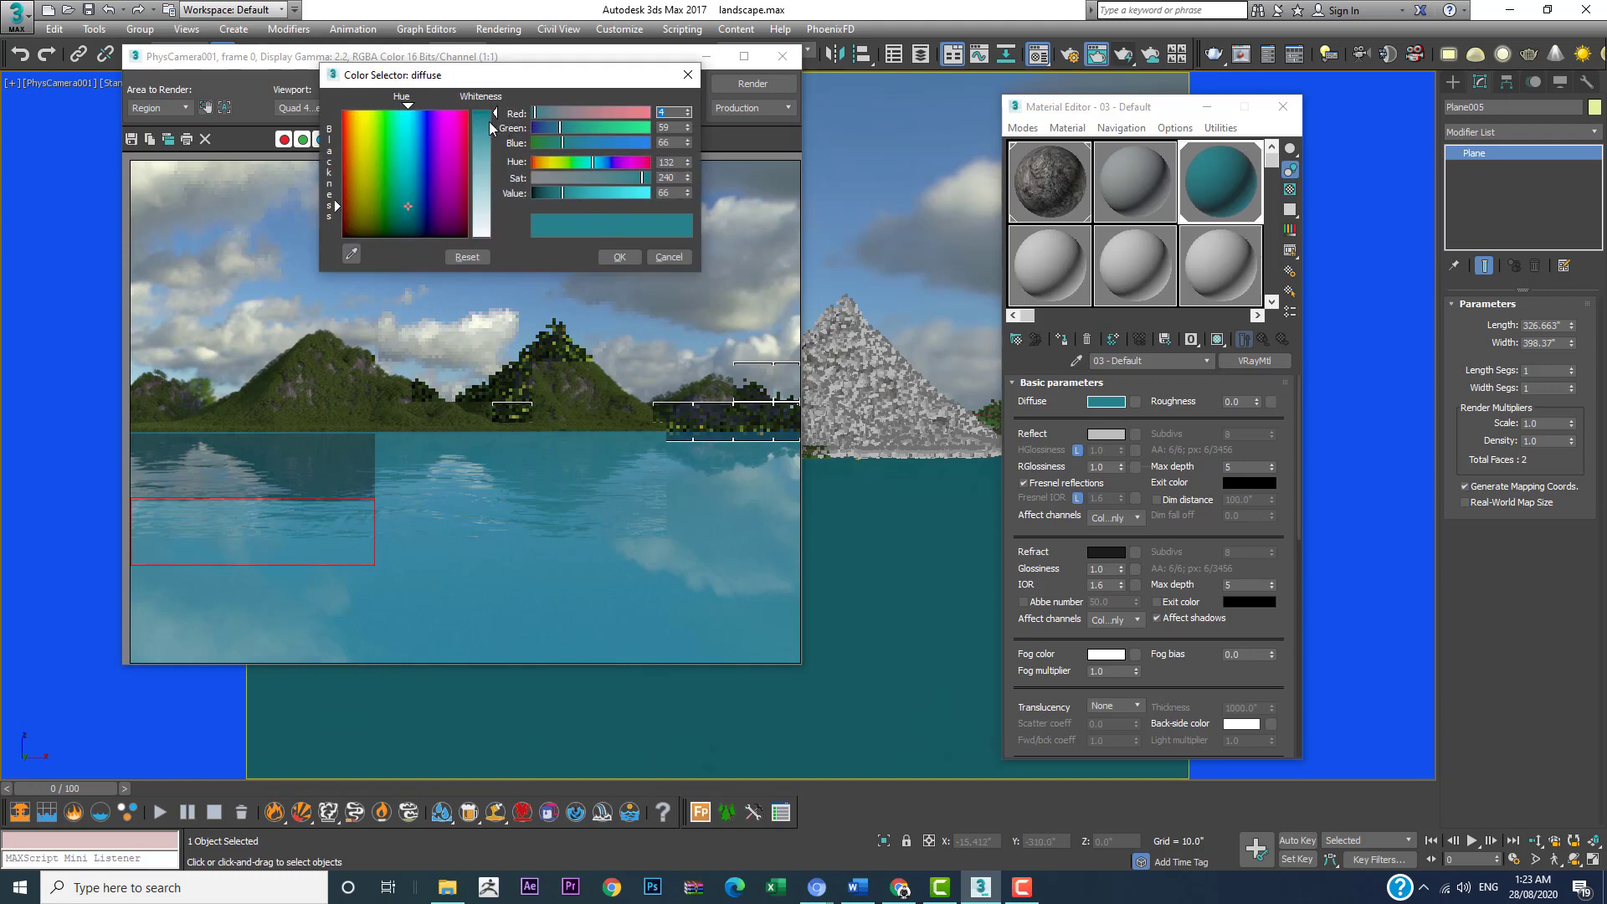
drag(491, 127, 493, 113)
click(556, 193)
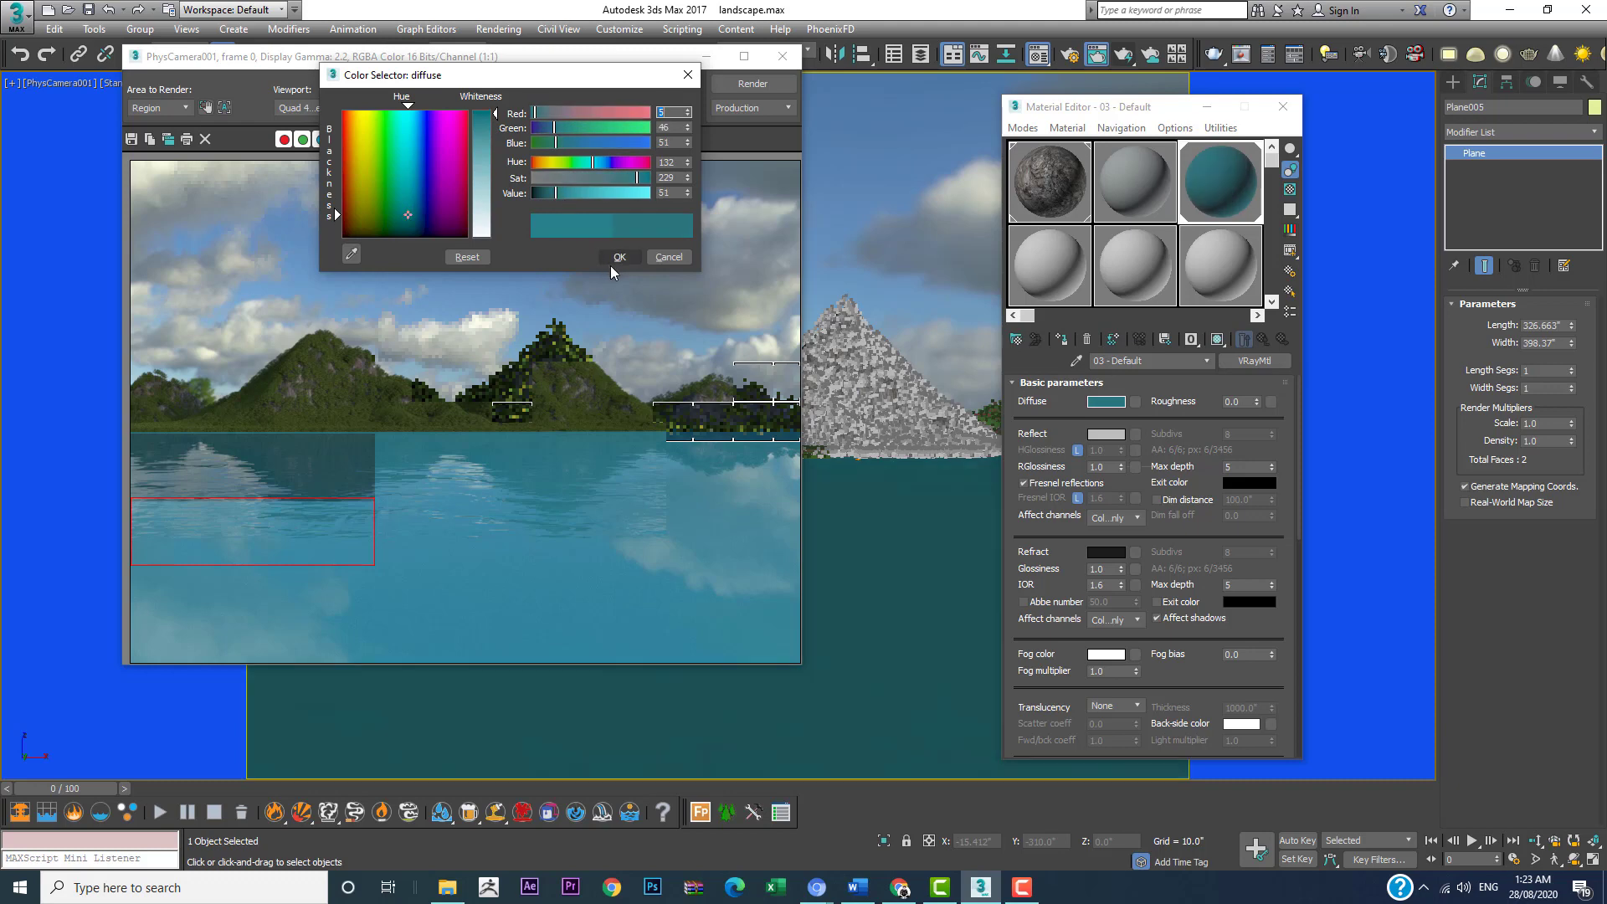
click(617, 259)
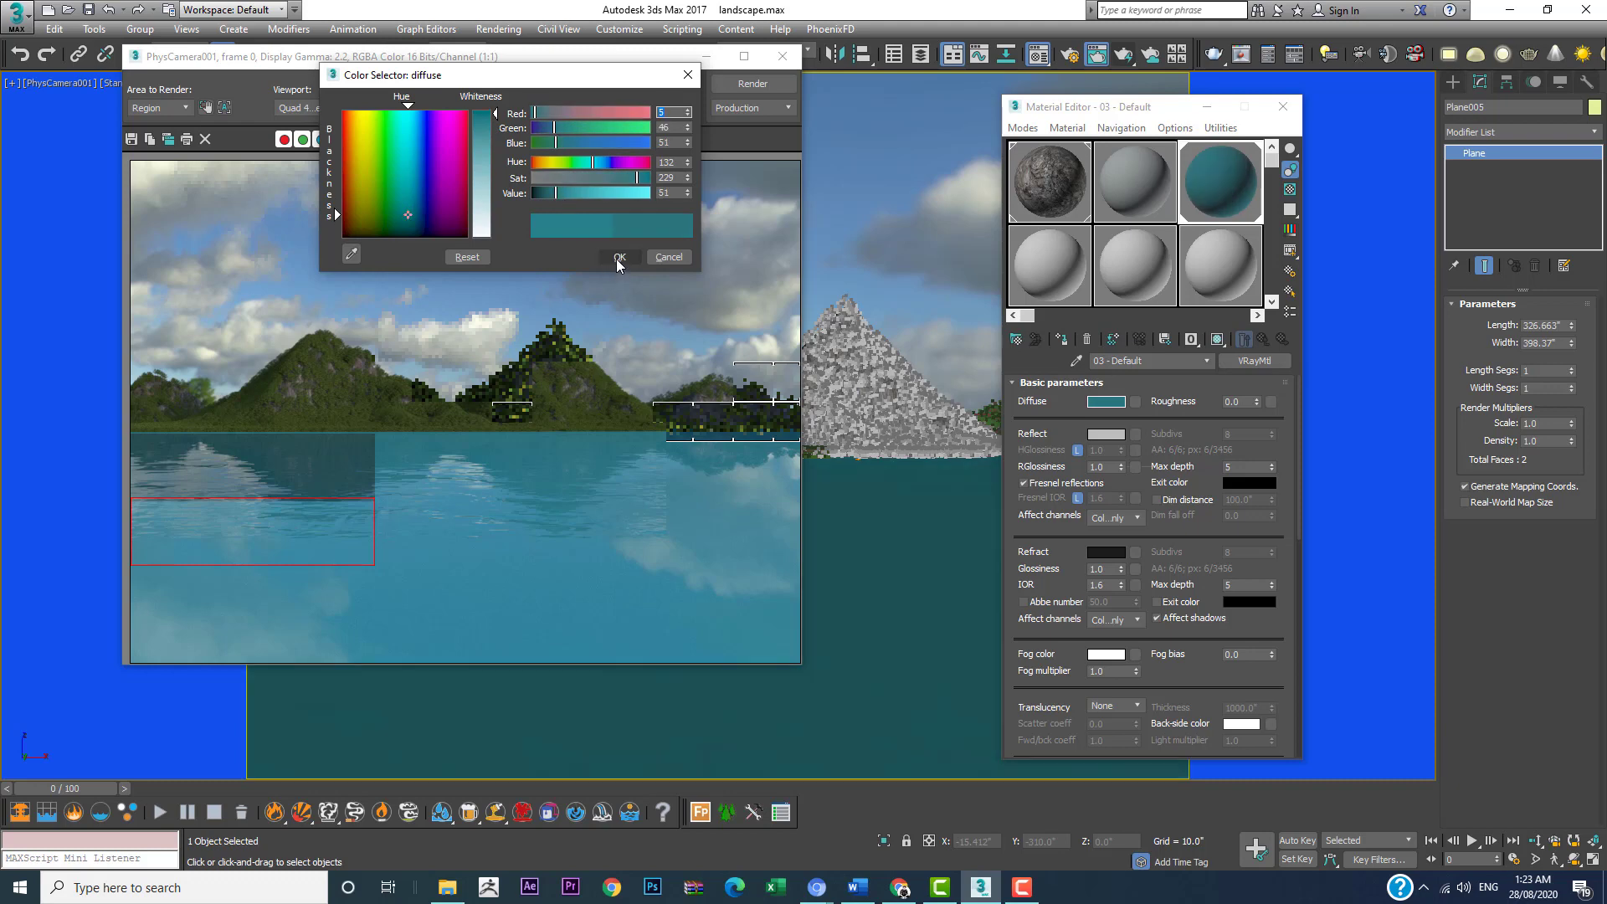
Step: Render the current water region with the darker diffuse color and leave region editing
click(204, 112)
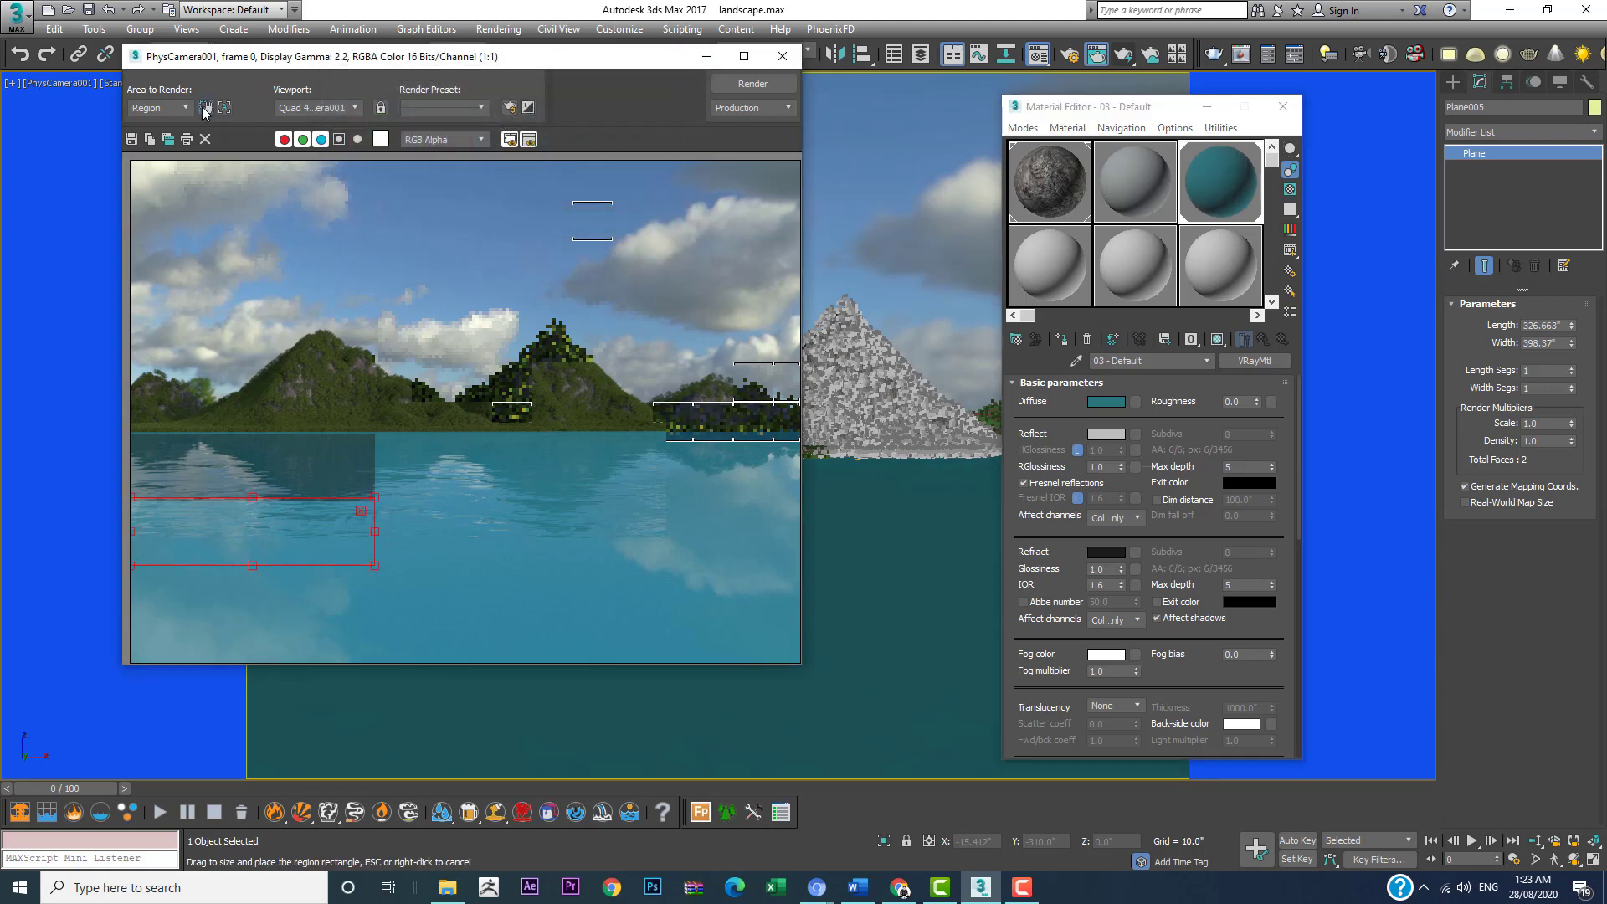
click(747, 88)
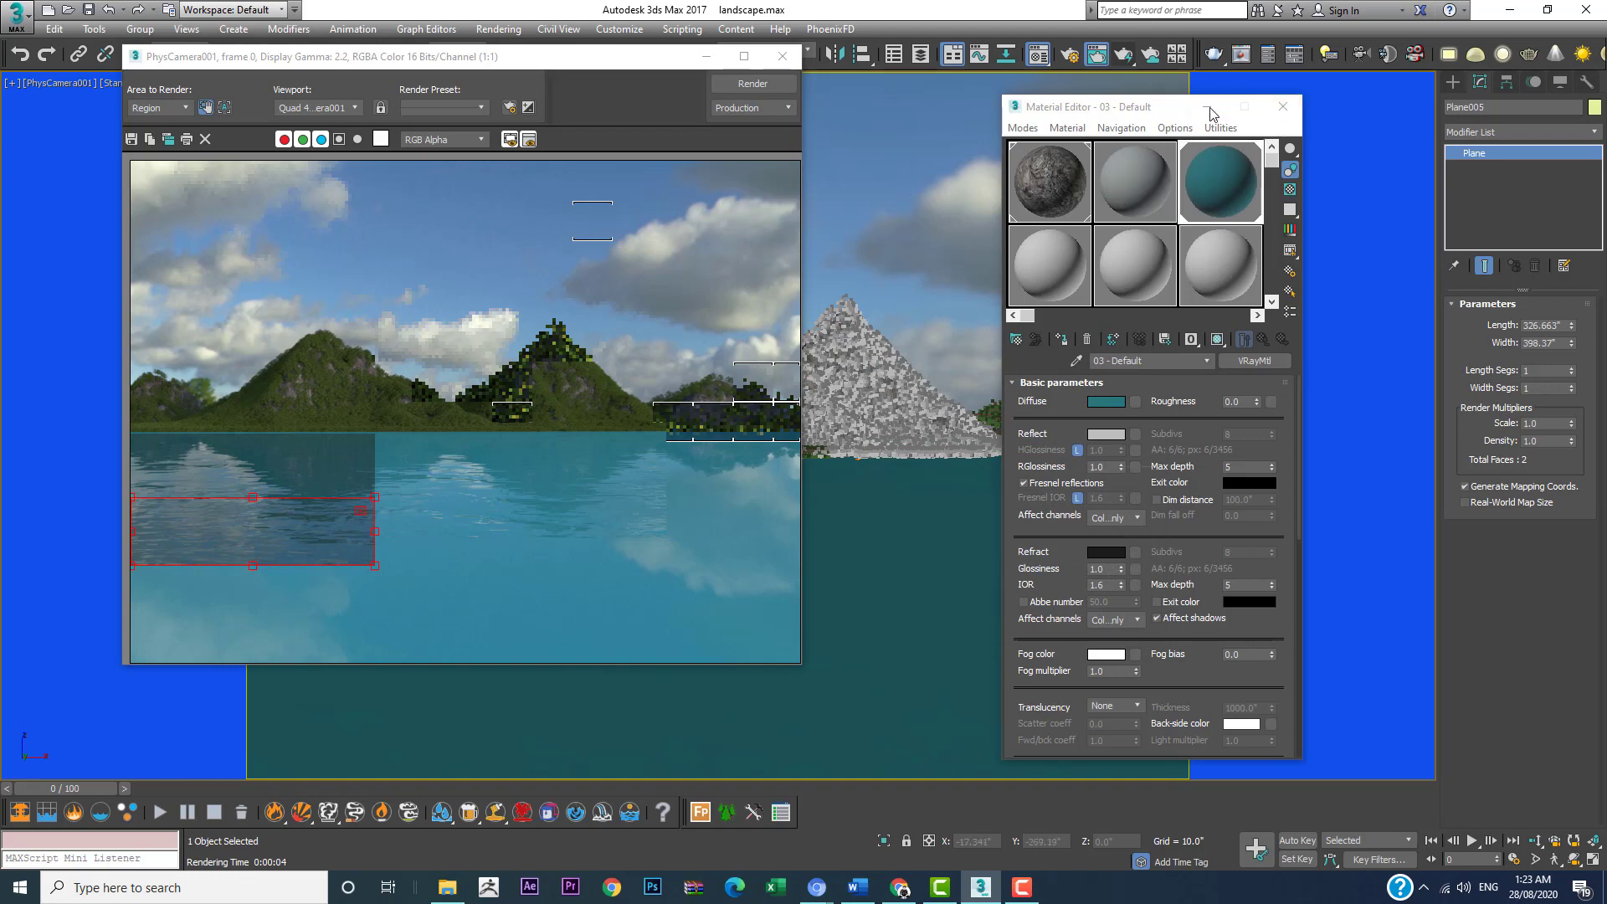
click(357, 512)
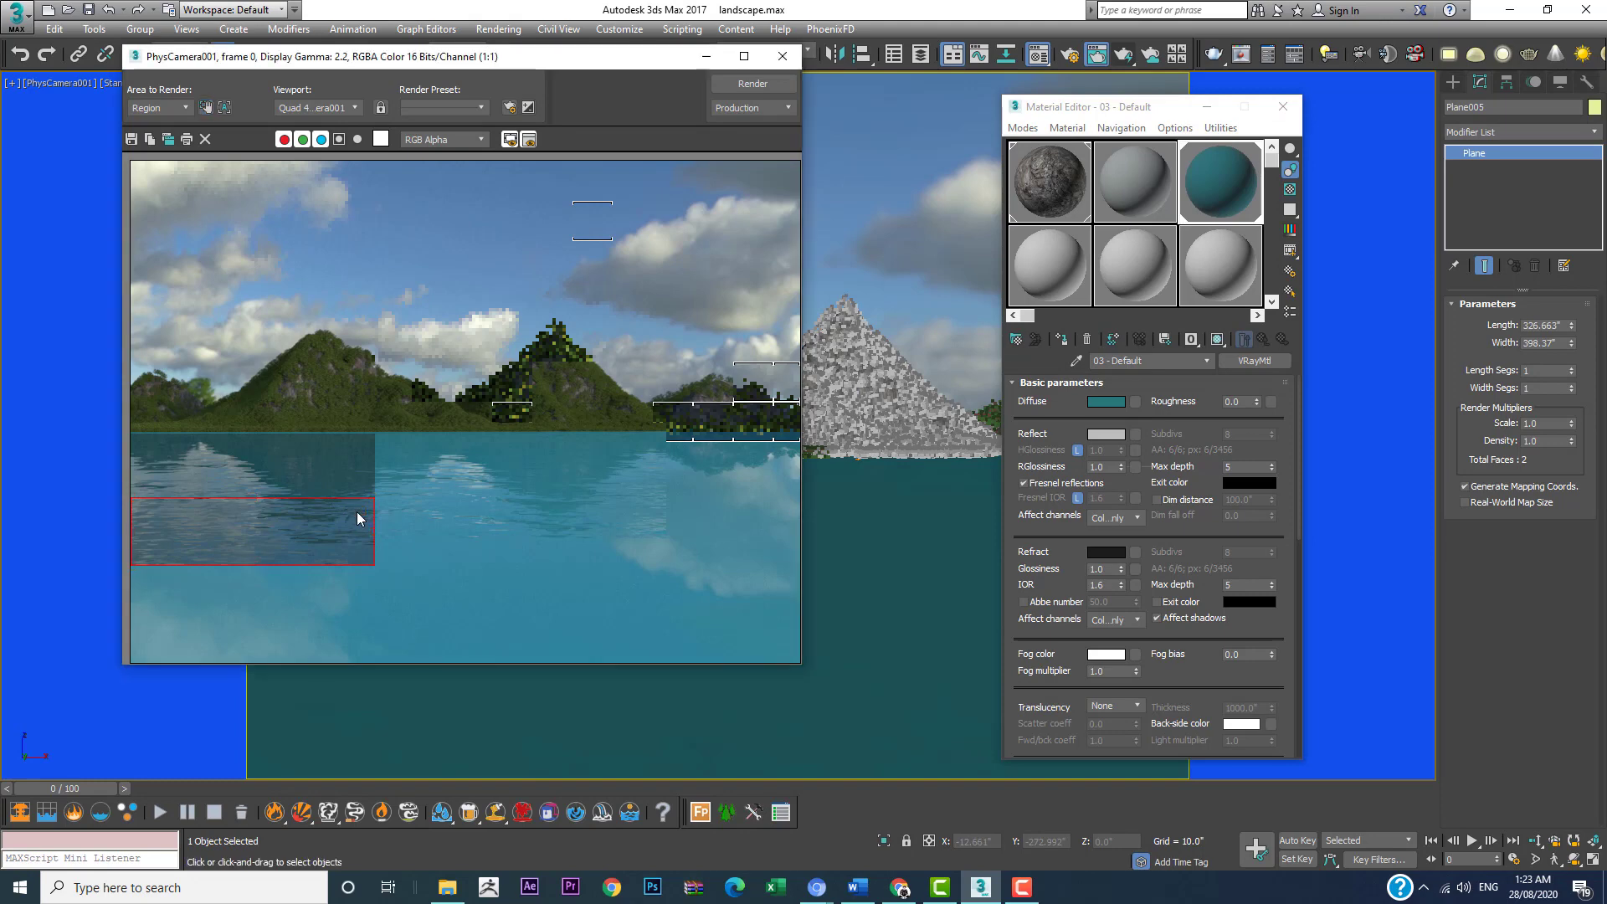
Step: Minimize the rendered frame window and set the sky VRayHDRI map's horizontal rotation to 9.0
click(1118, 195)
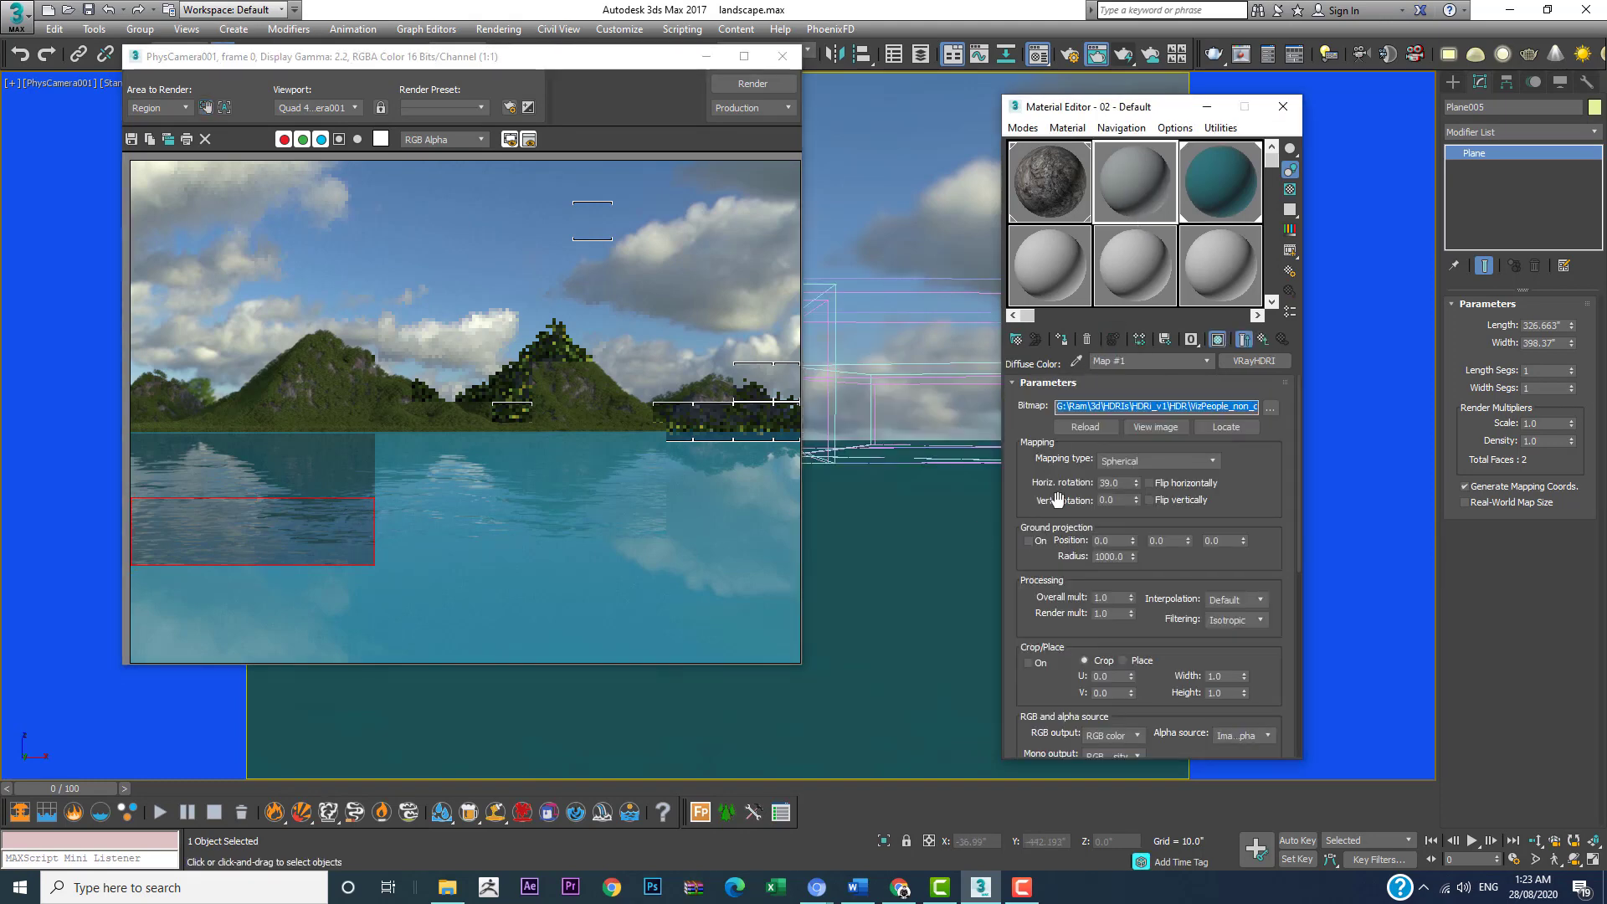
drag(633, 70, 1102, 261)
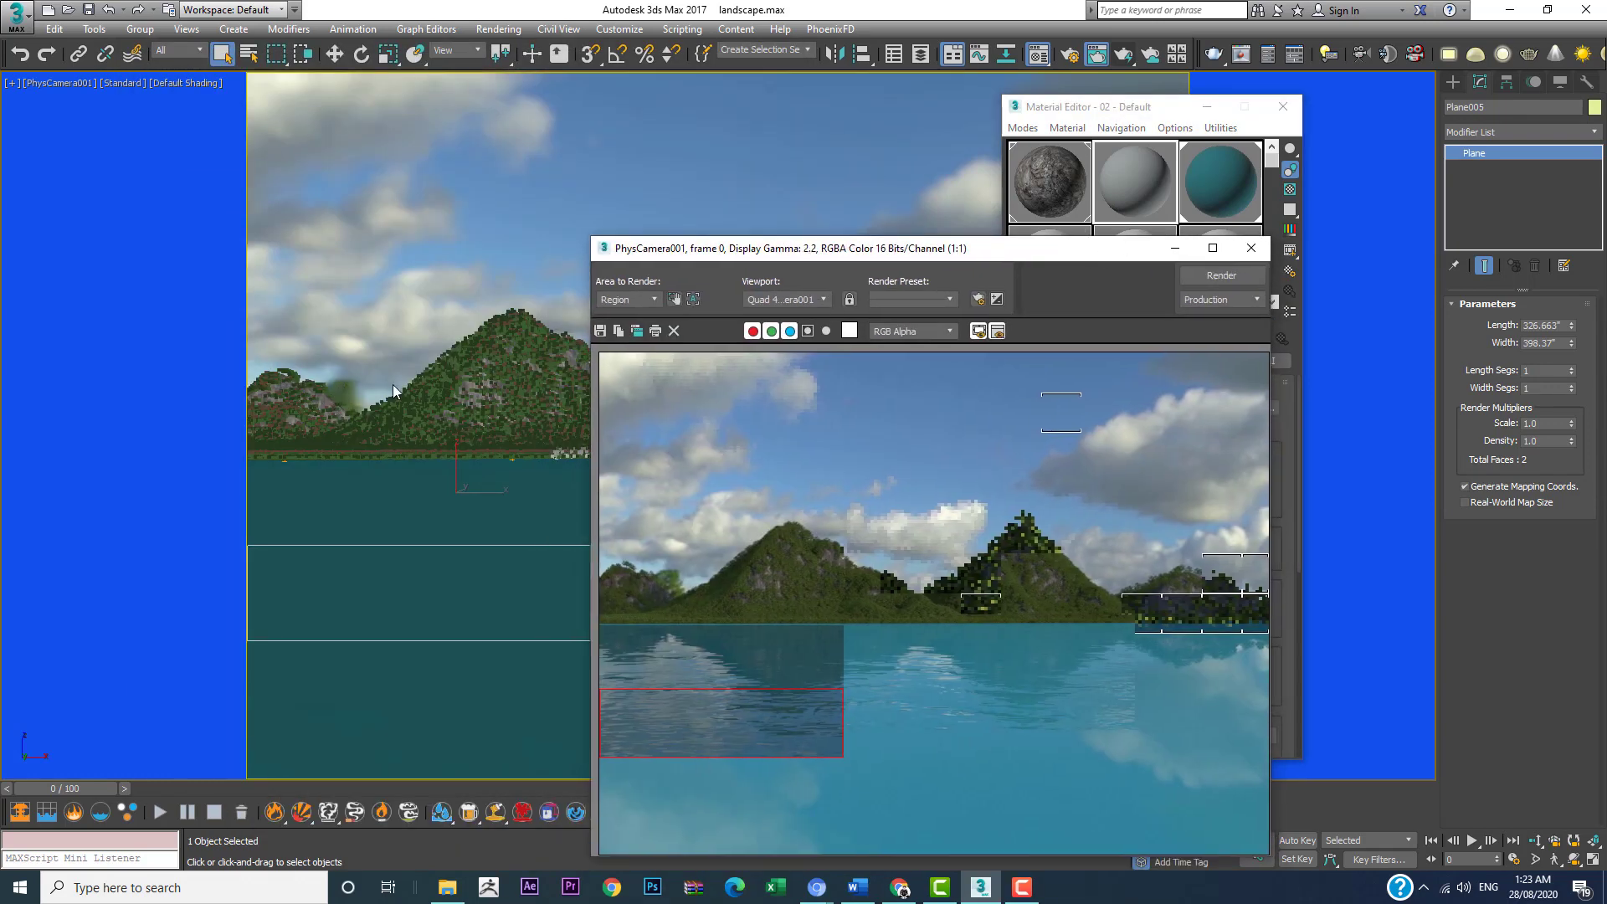
click(1175, 248)
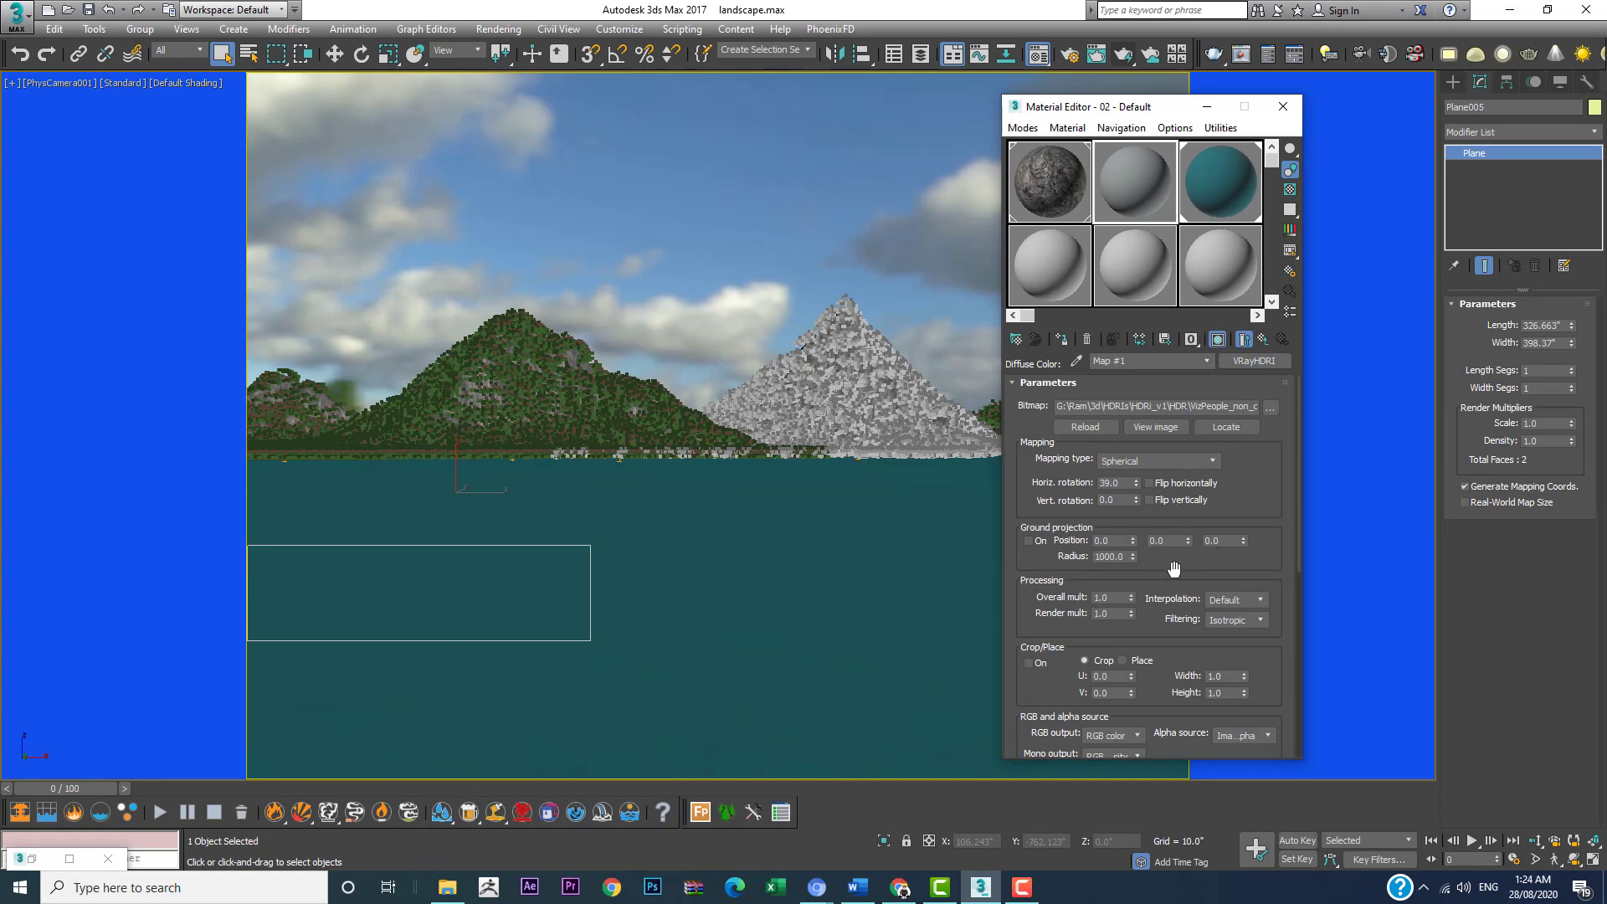
mouse_move(1170, 563)
mouse_down()
mouse_move(1175, 466)
mouse_move(1173, 566)
mouse_up()
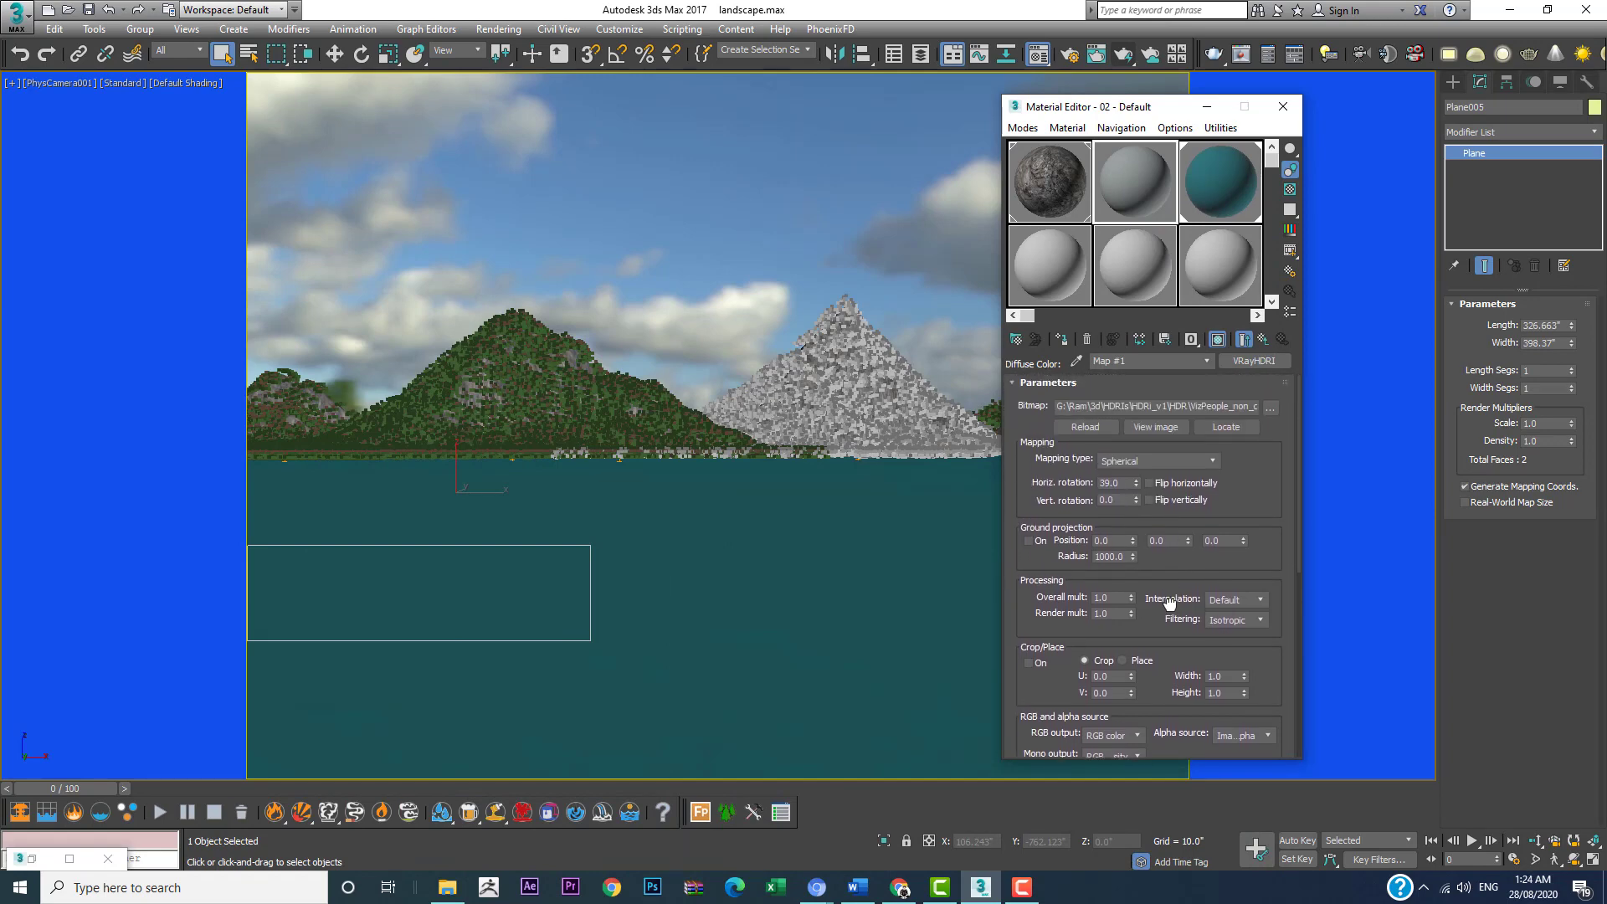
double_click(1124, 481)
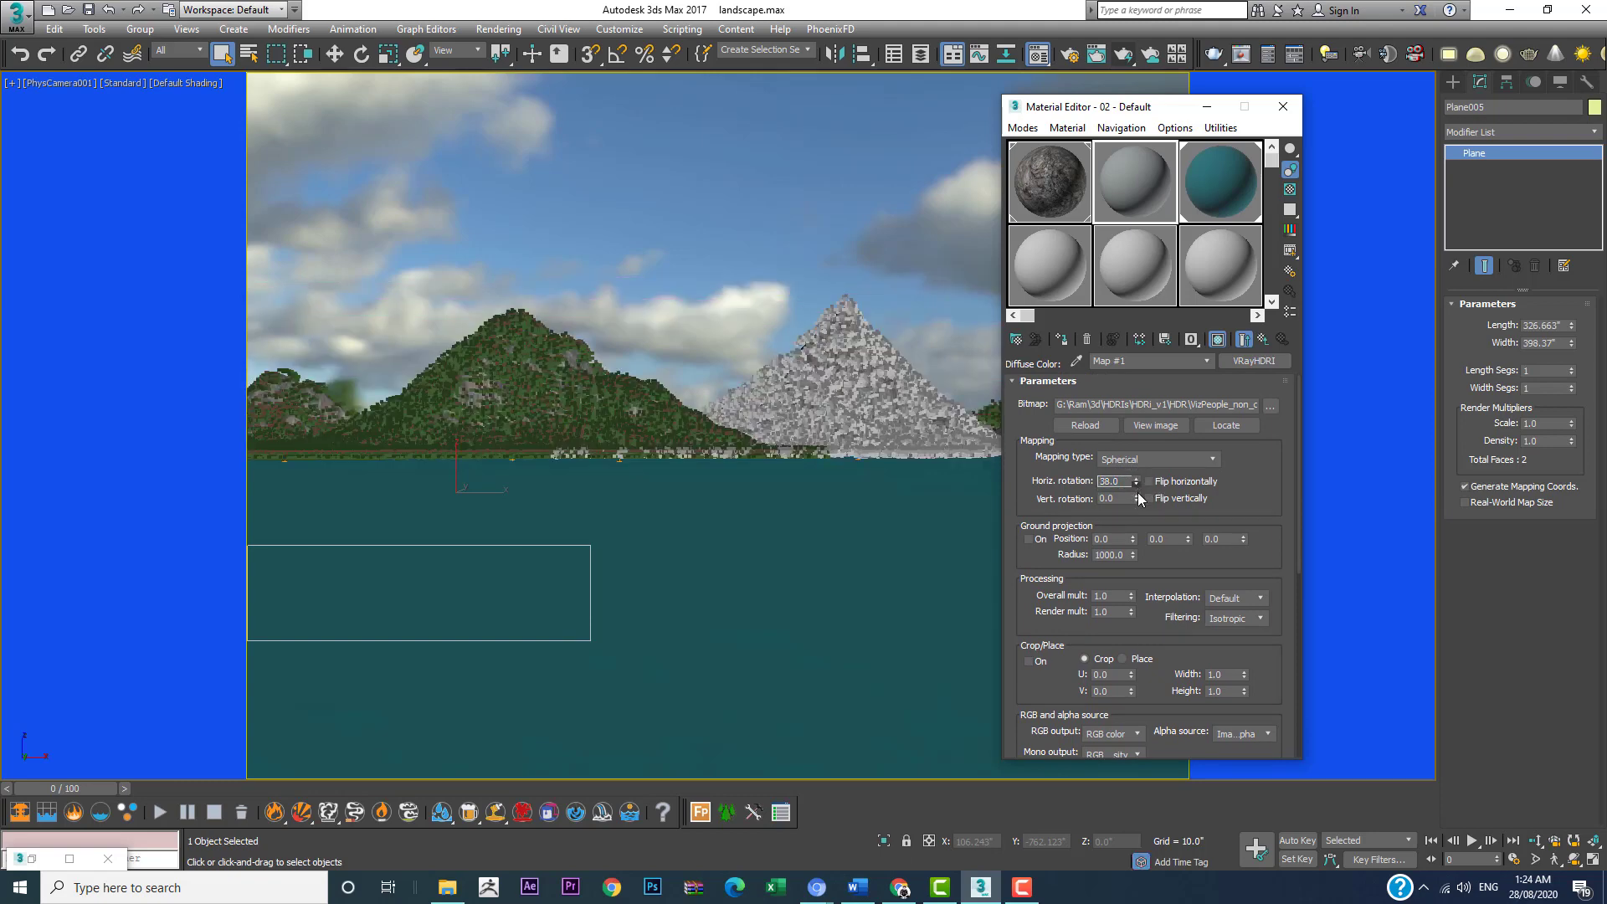
drag(1138, 494, 1139, 508)
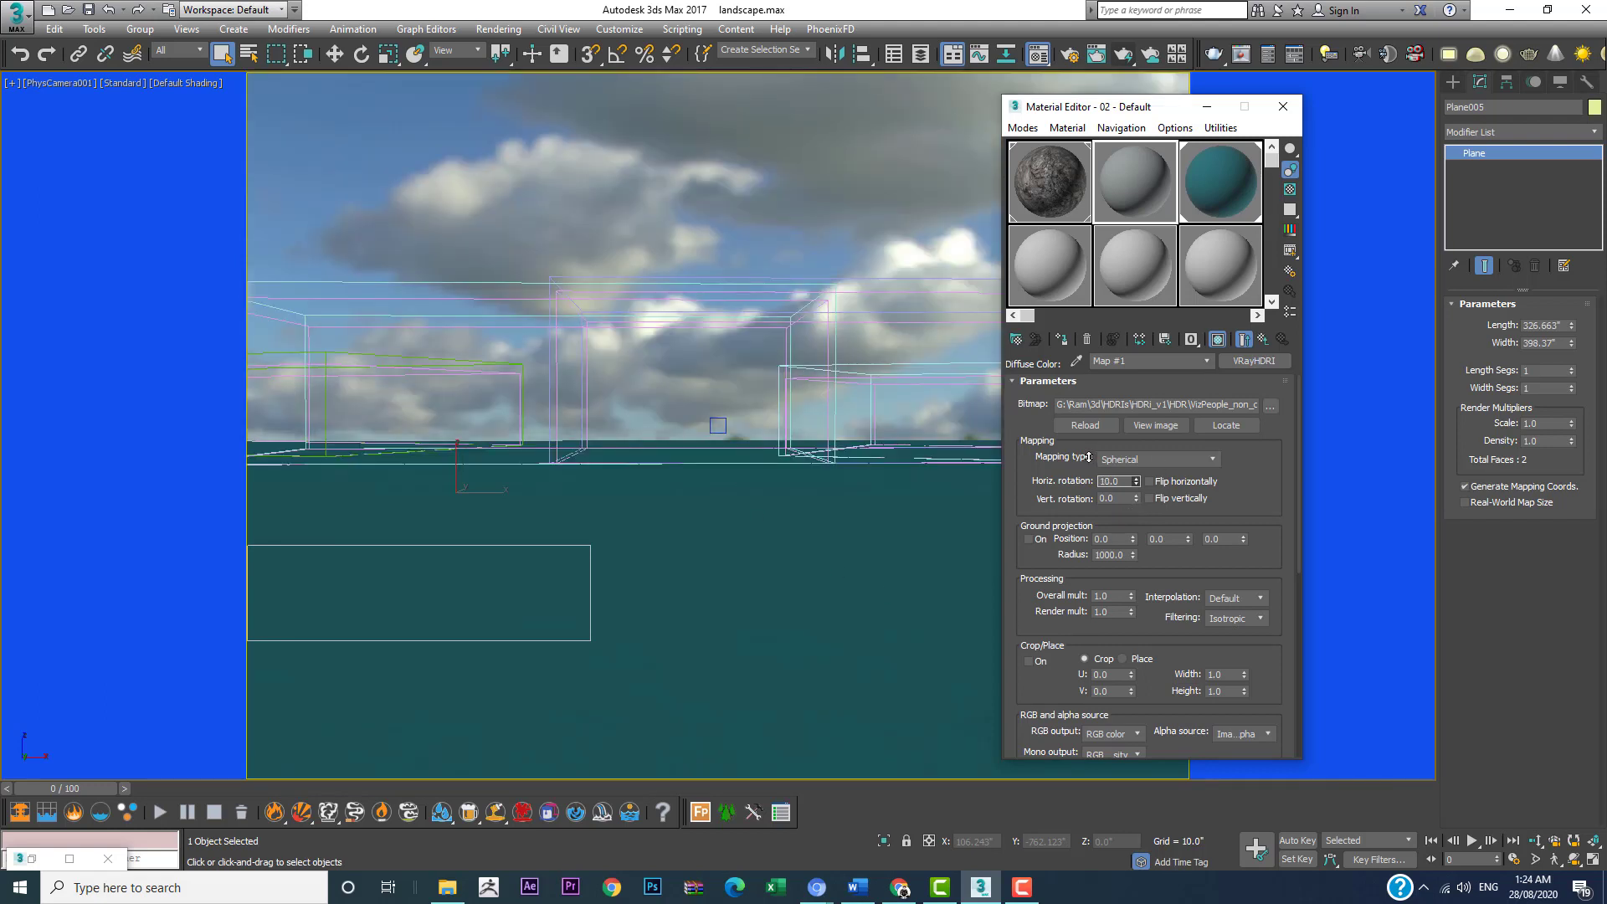
click(1136, 484)
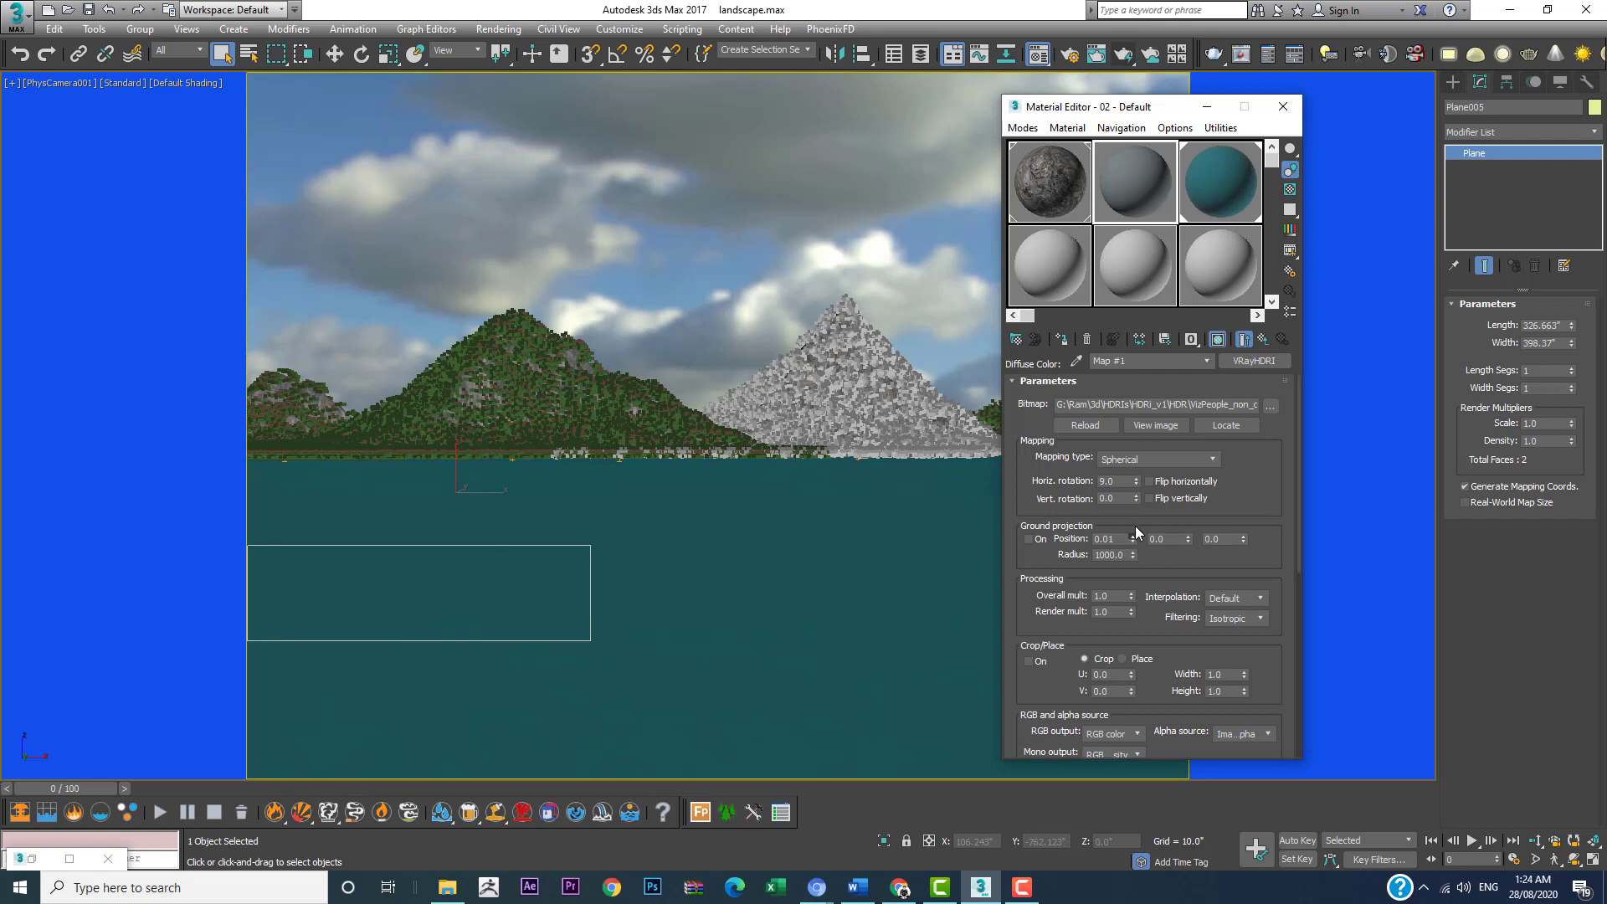
Step: Set the sky VRayHDRI map's first ground projection position to 0.73 and its overall multiplier to 1.4
drag(1133, 539, 1147, 452)
drag(1244, 455, 1247, 550)
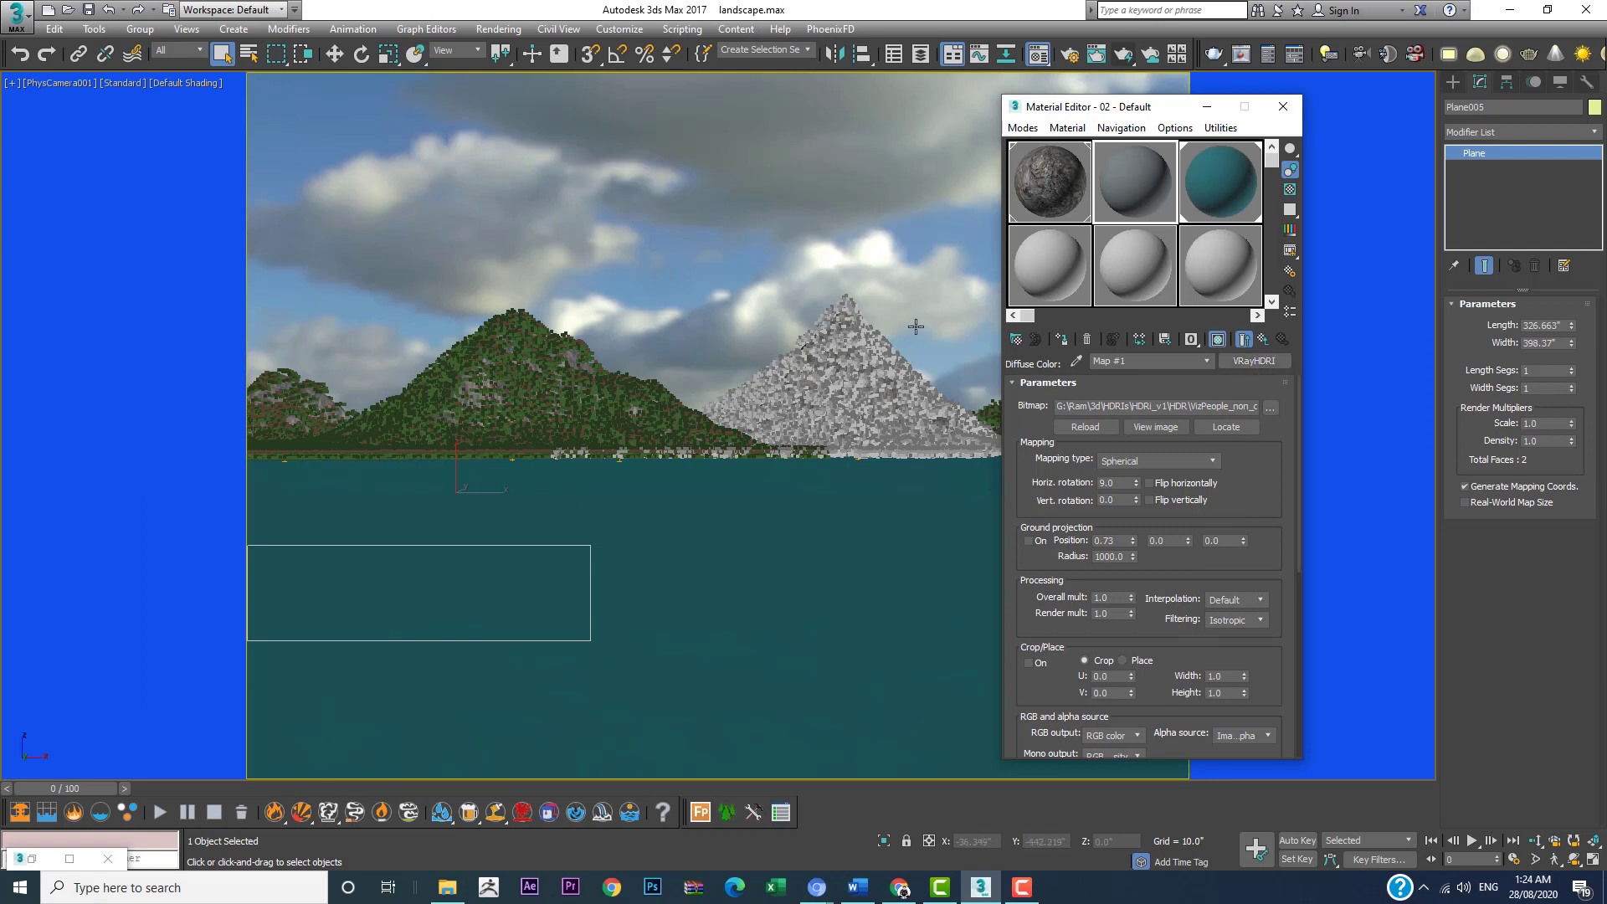
drag(1183, 578, 1128, 432)
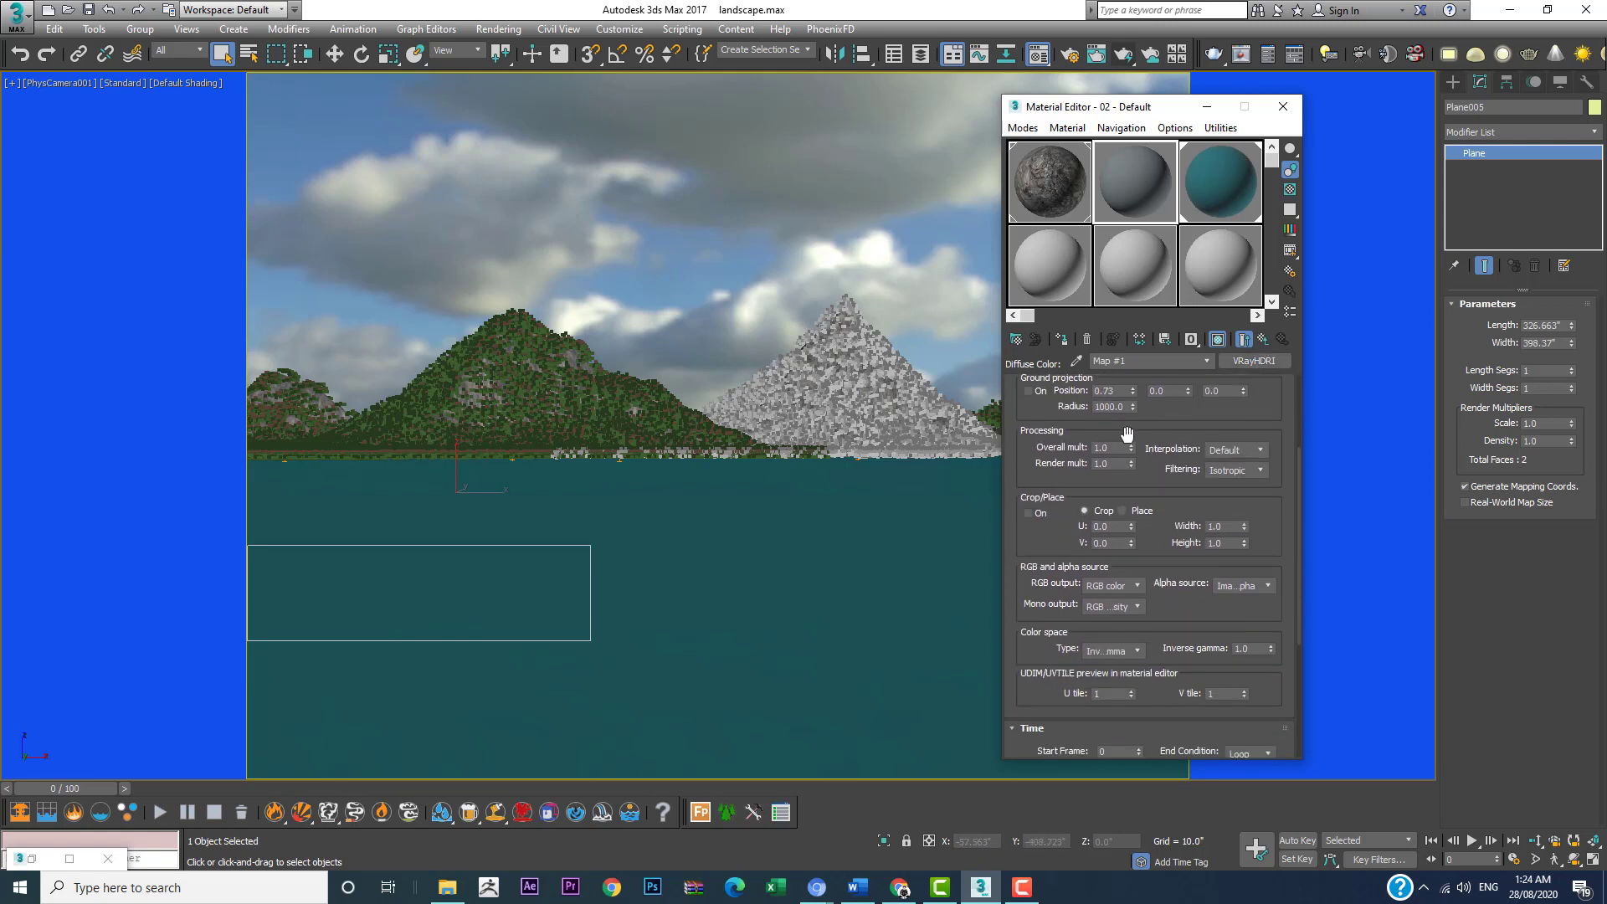
double_click(1118, 448)
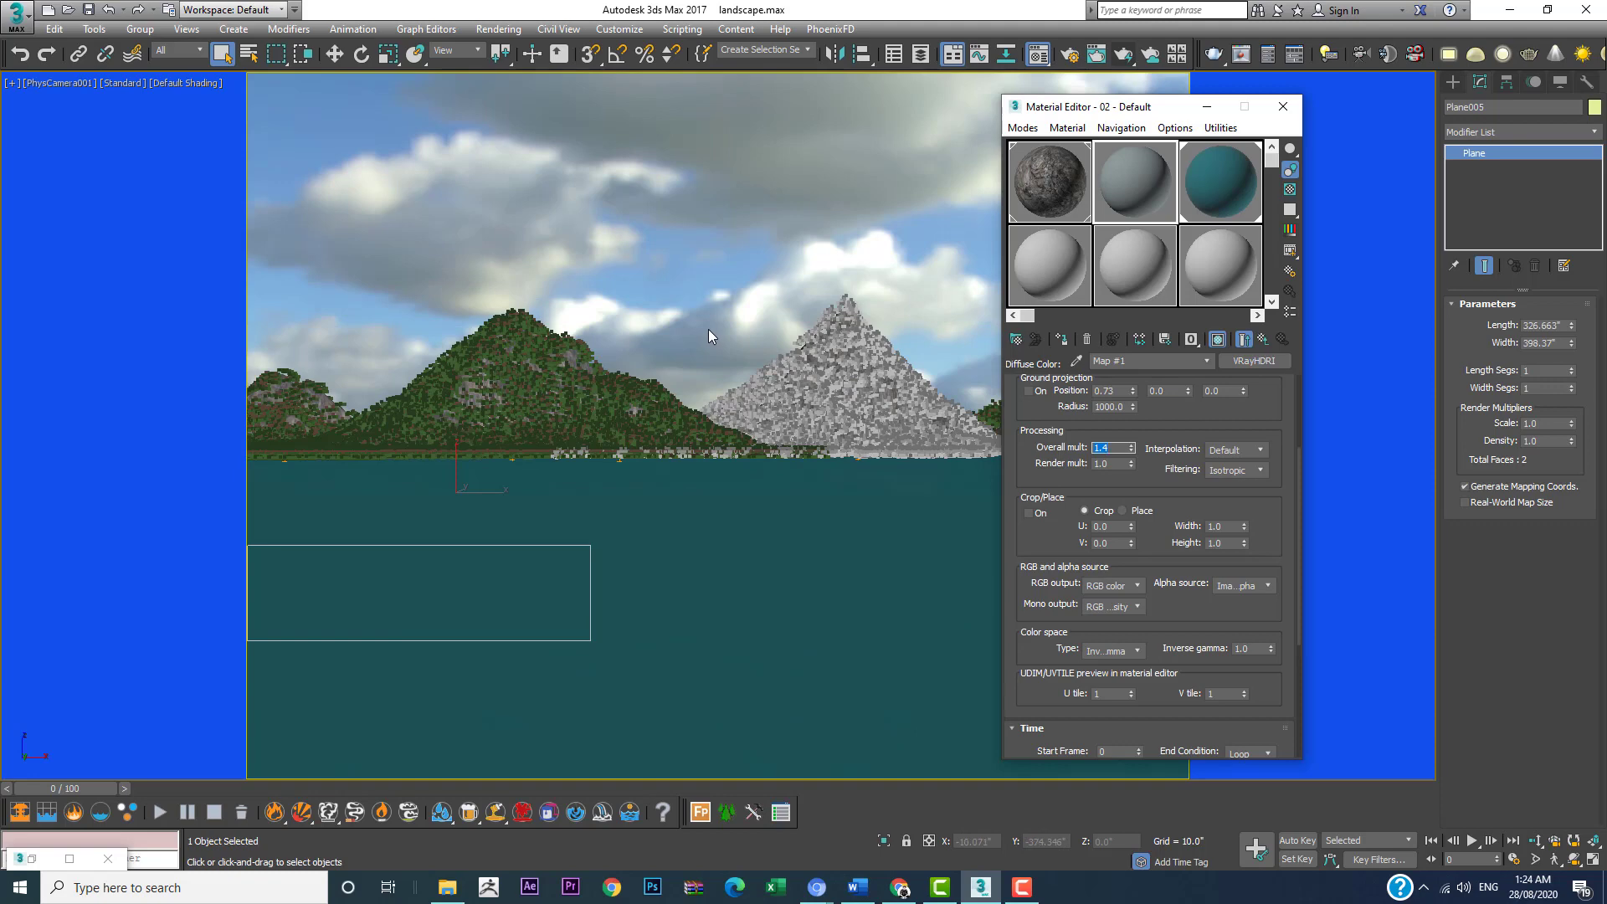
click(1284, 106)
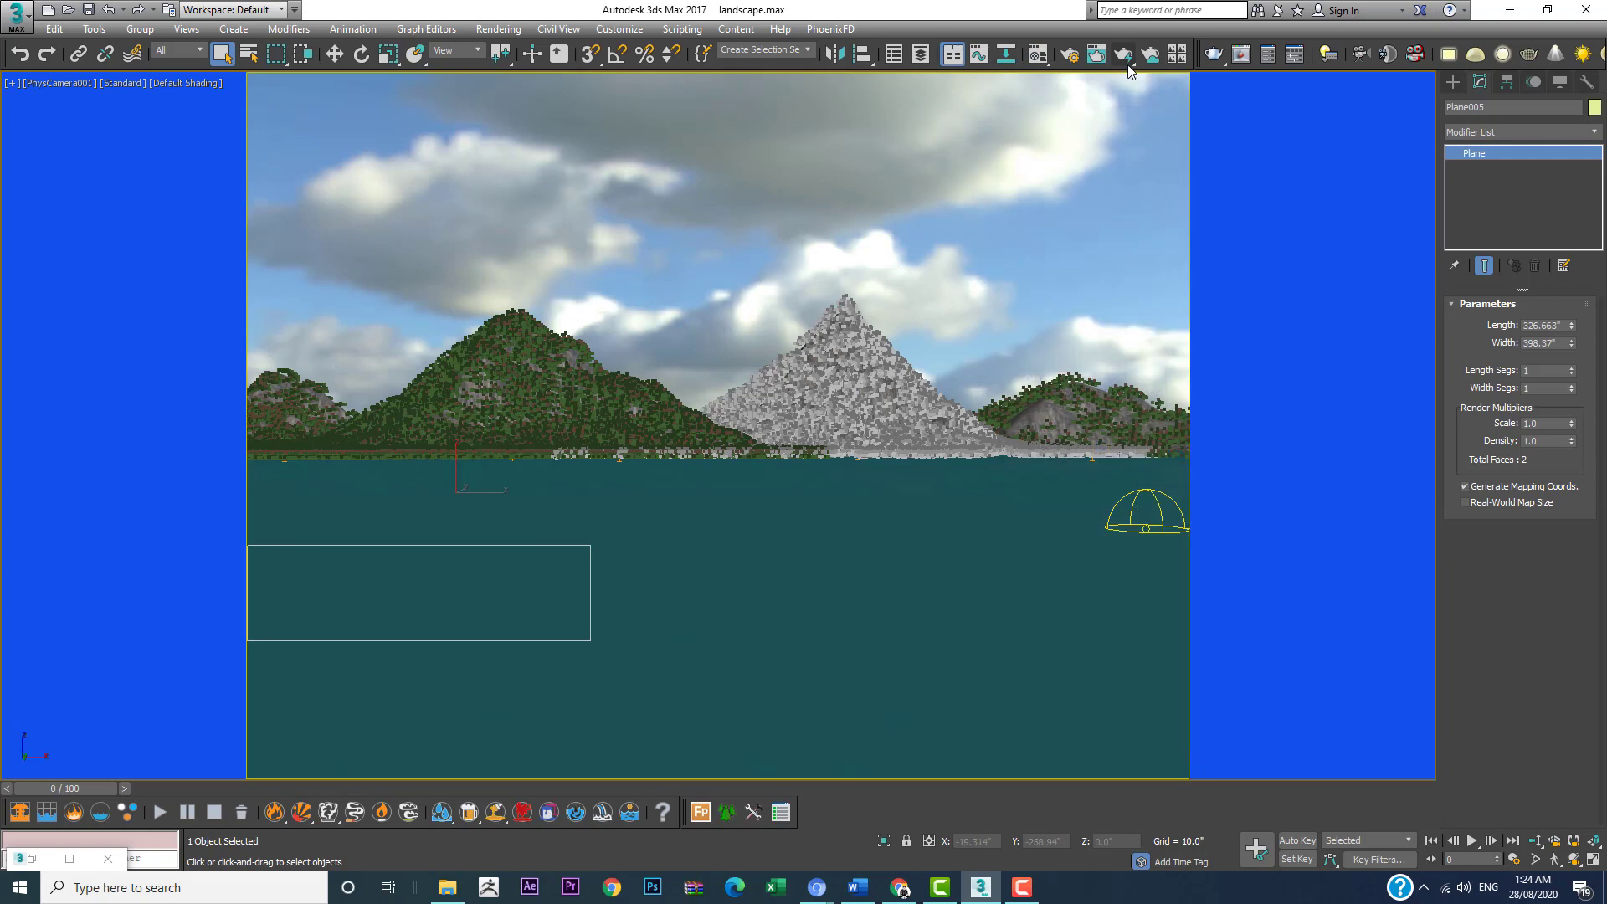
Step: Set the custom render output size to 1600 by 1200 and start a V-Ray render of the camera view's region
click(1075, 57)
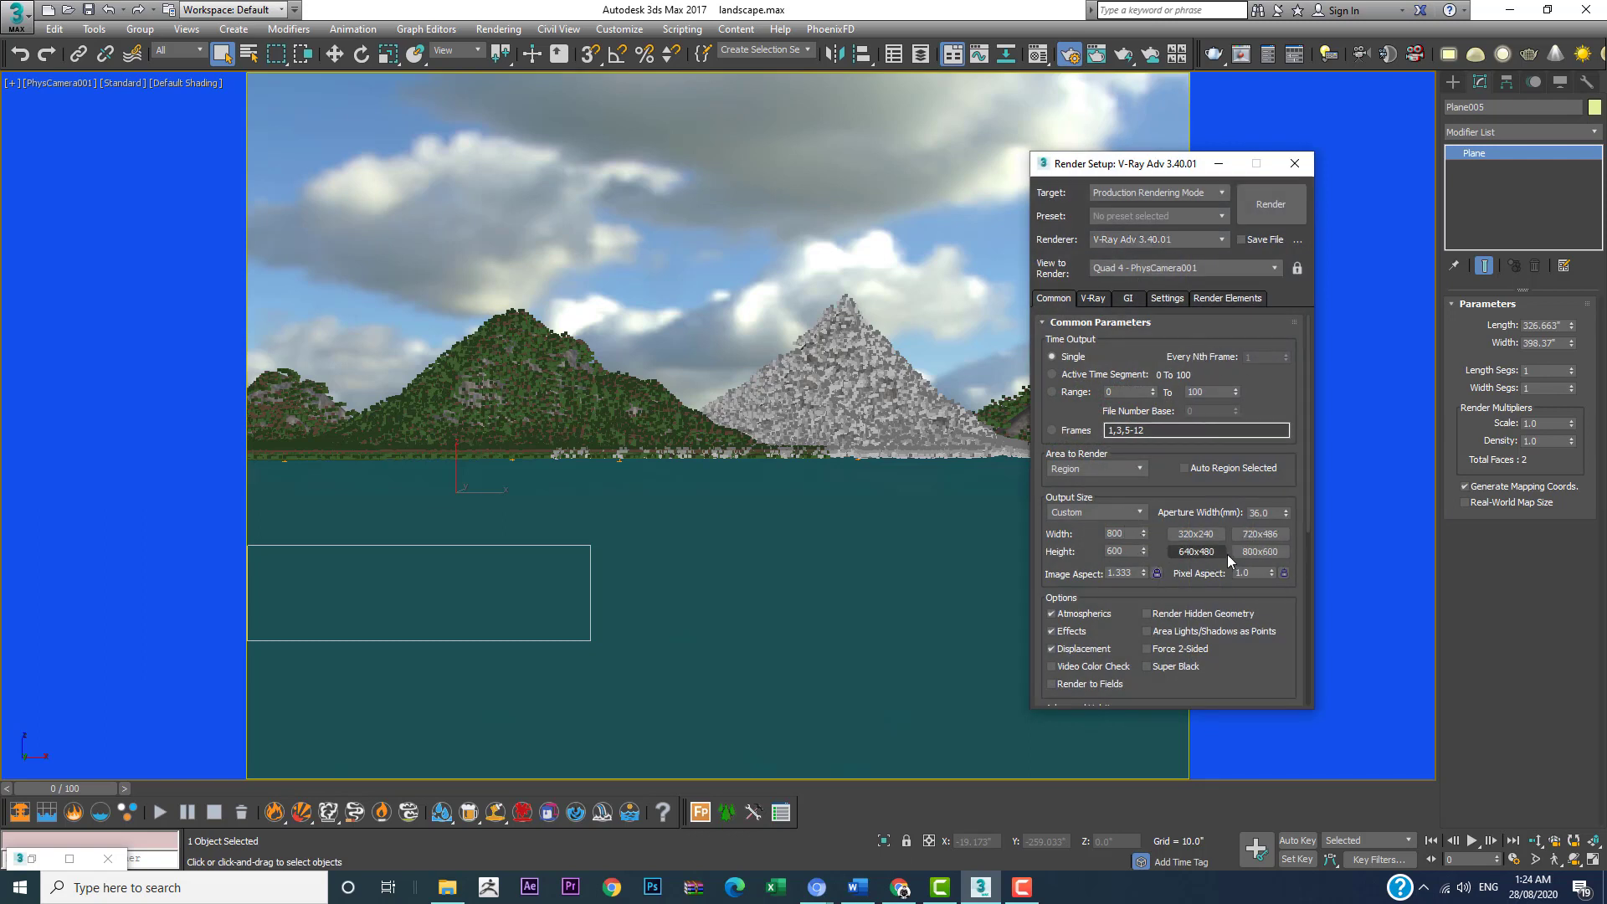
double_click(1117, 533)
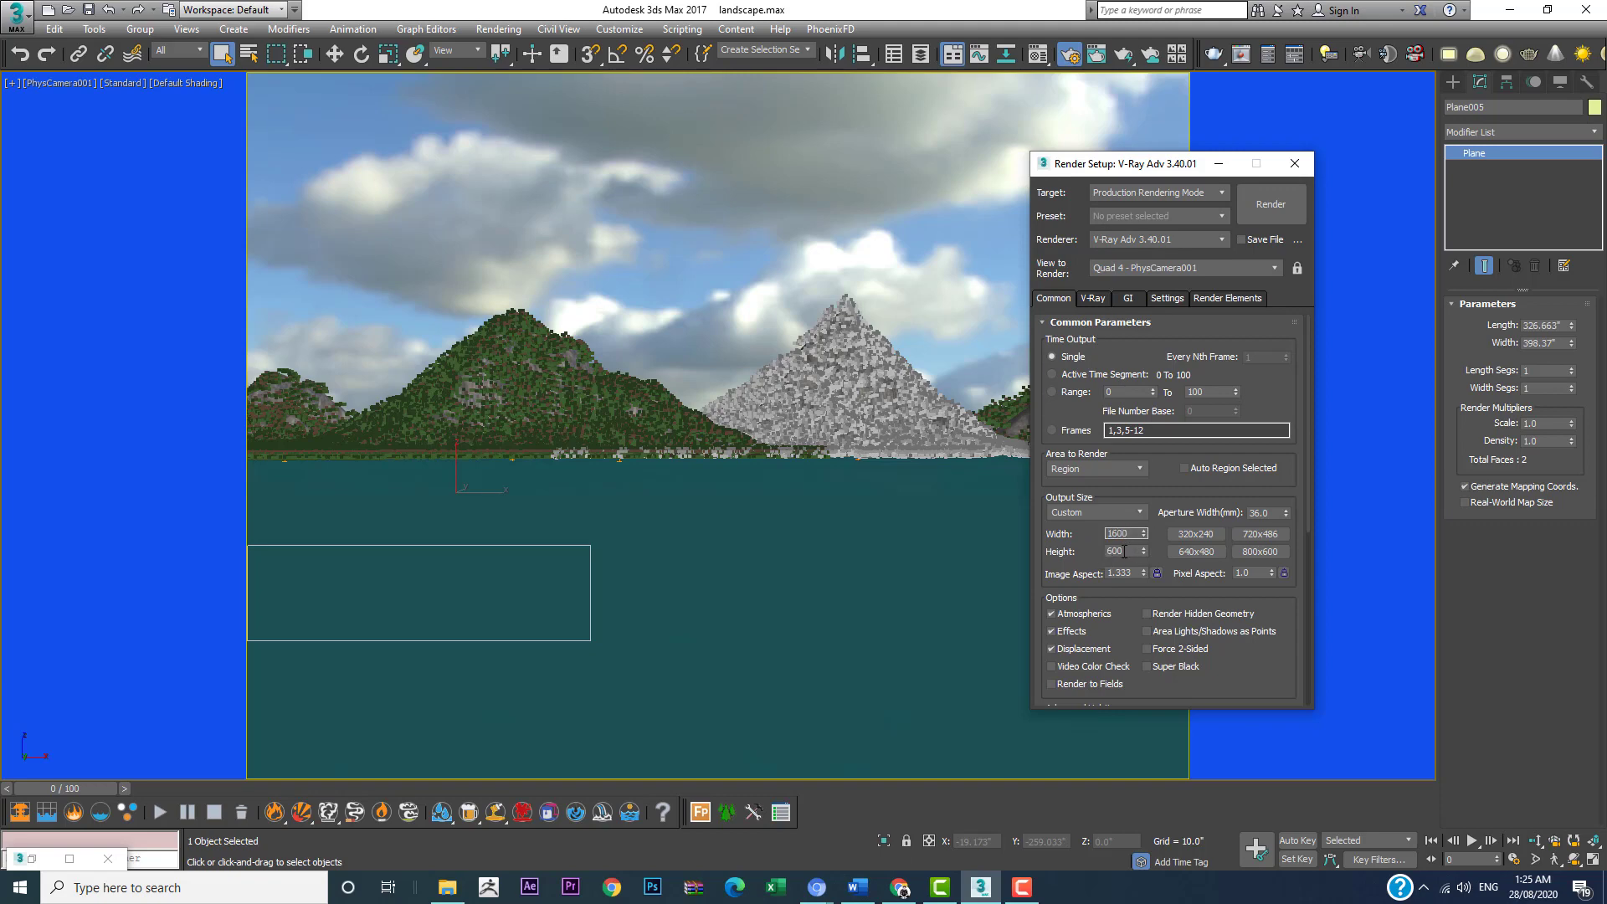
key(Tab)
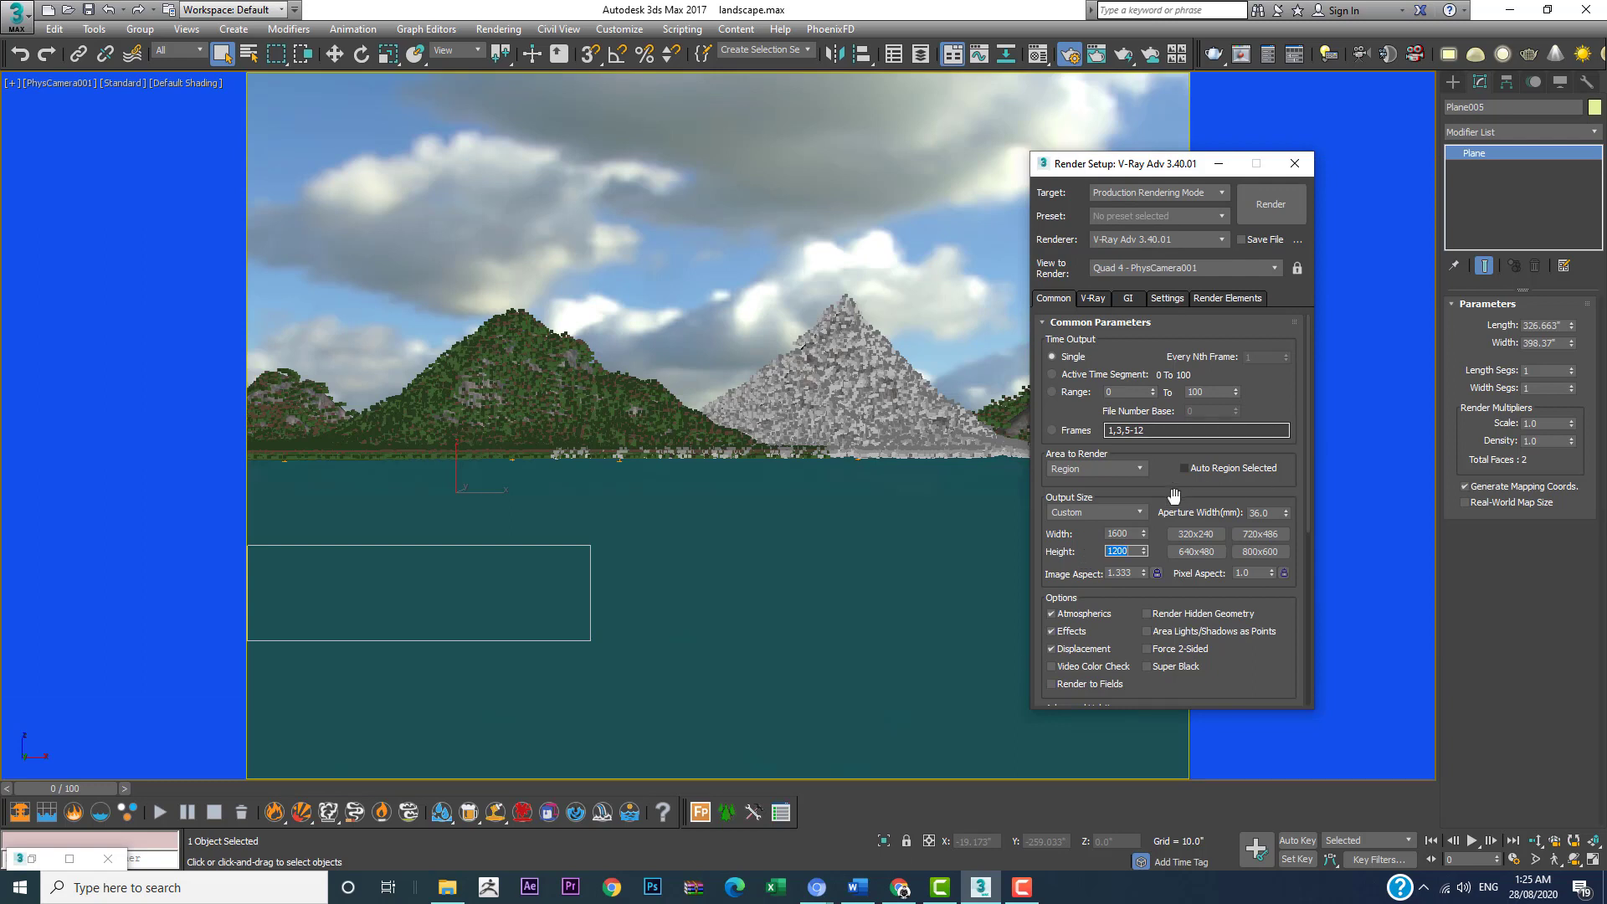
click(1100, 512)
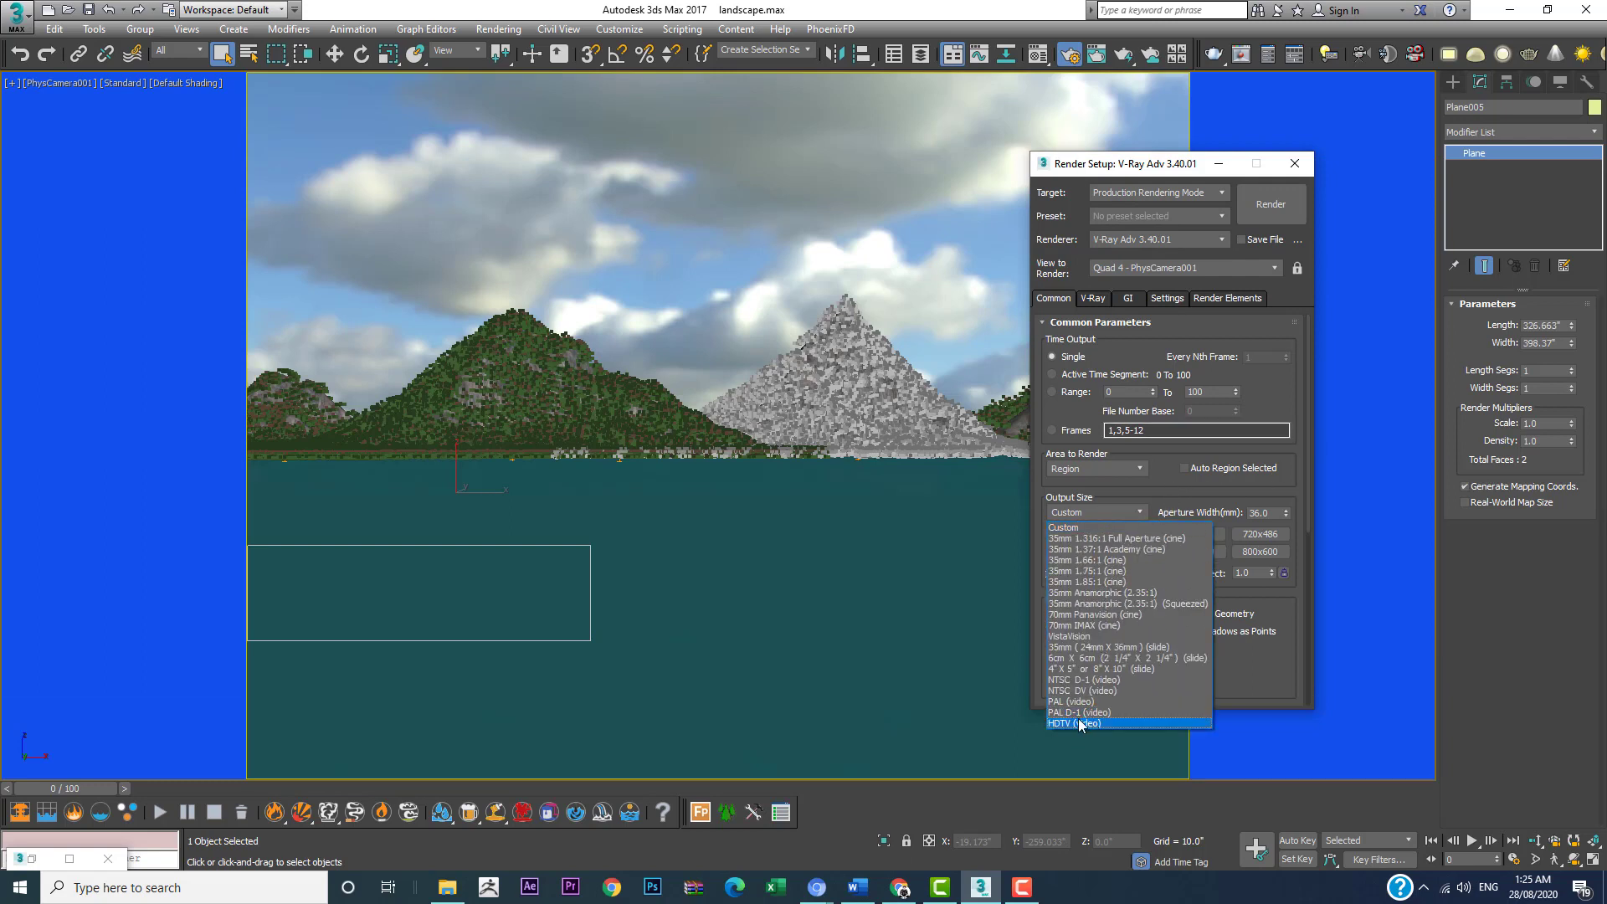
click(1117, 528)
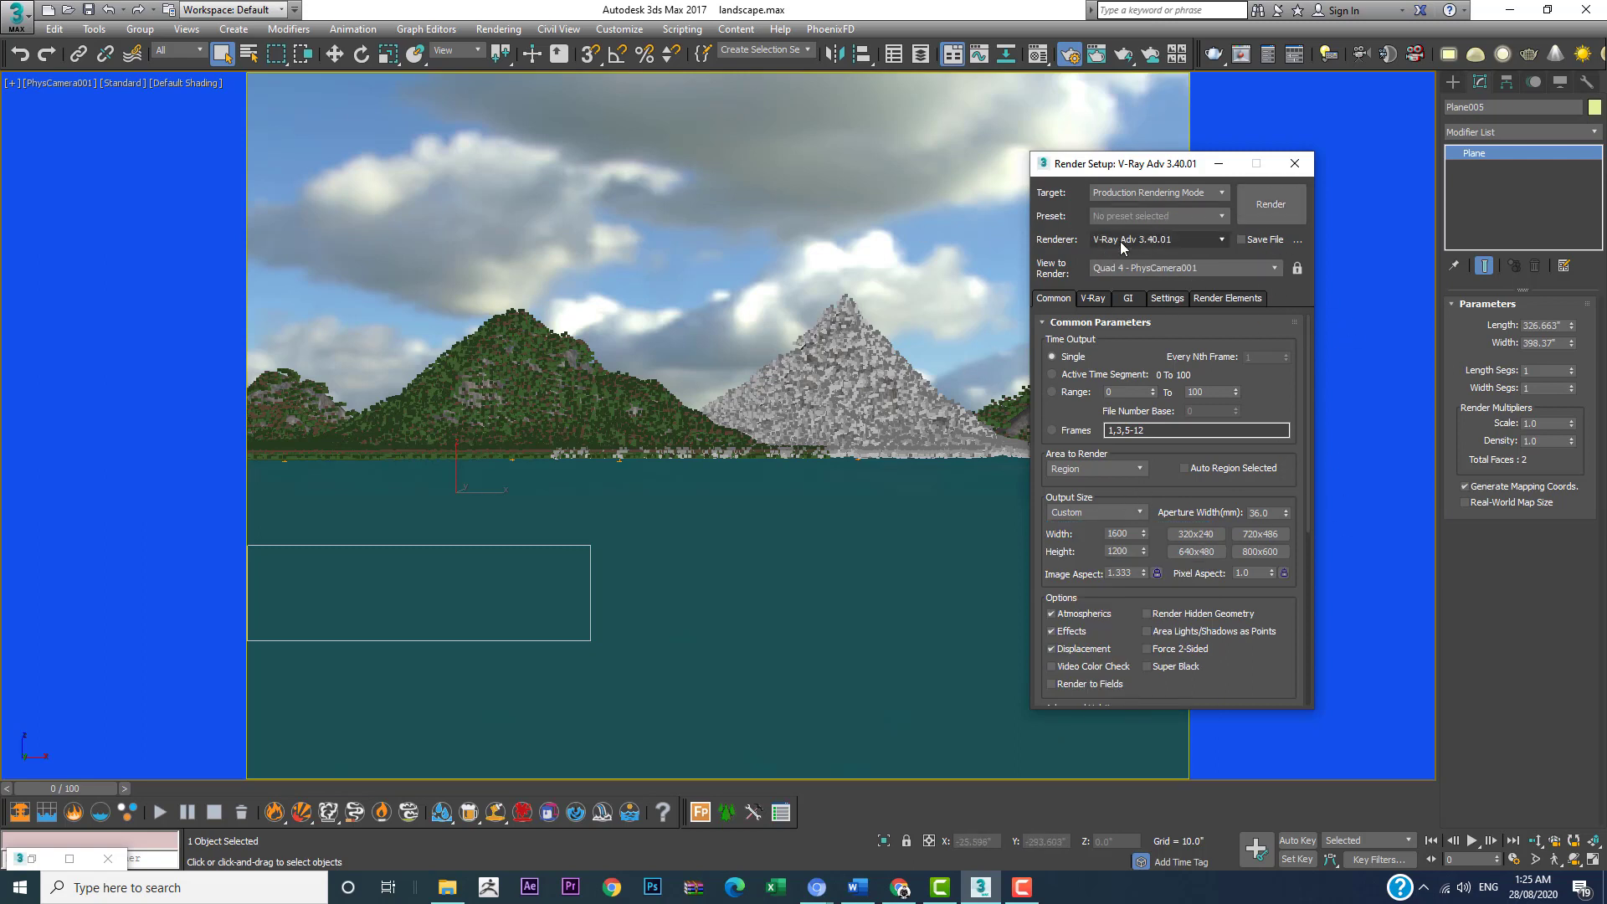
click(1273, 203)
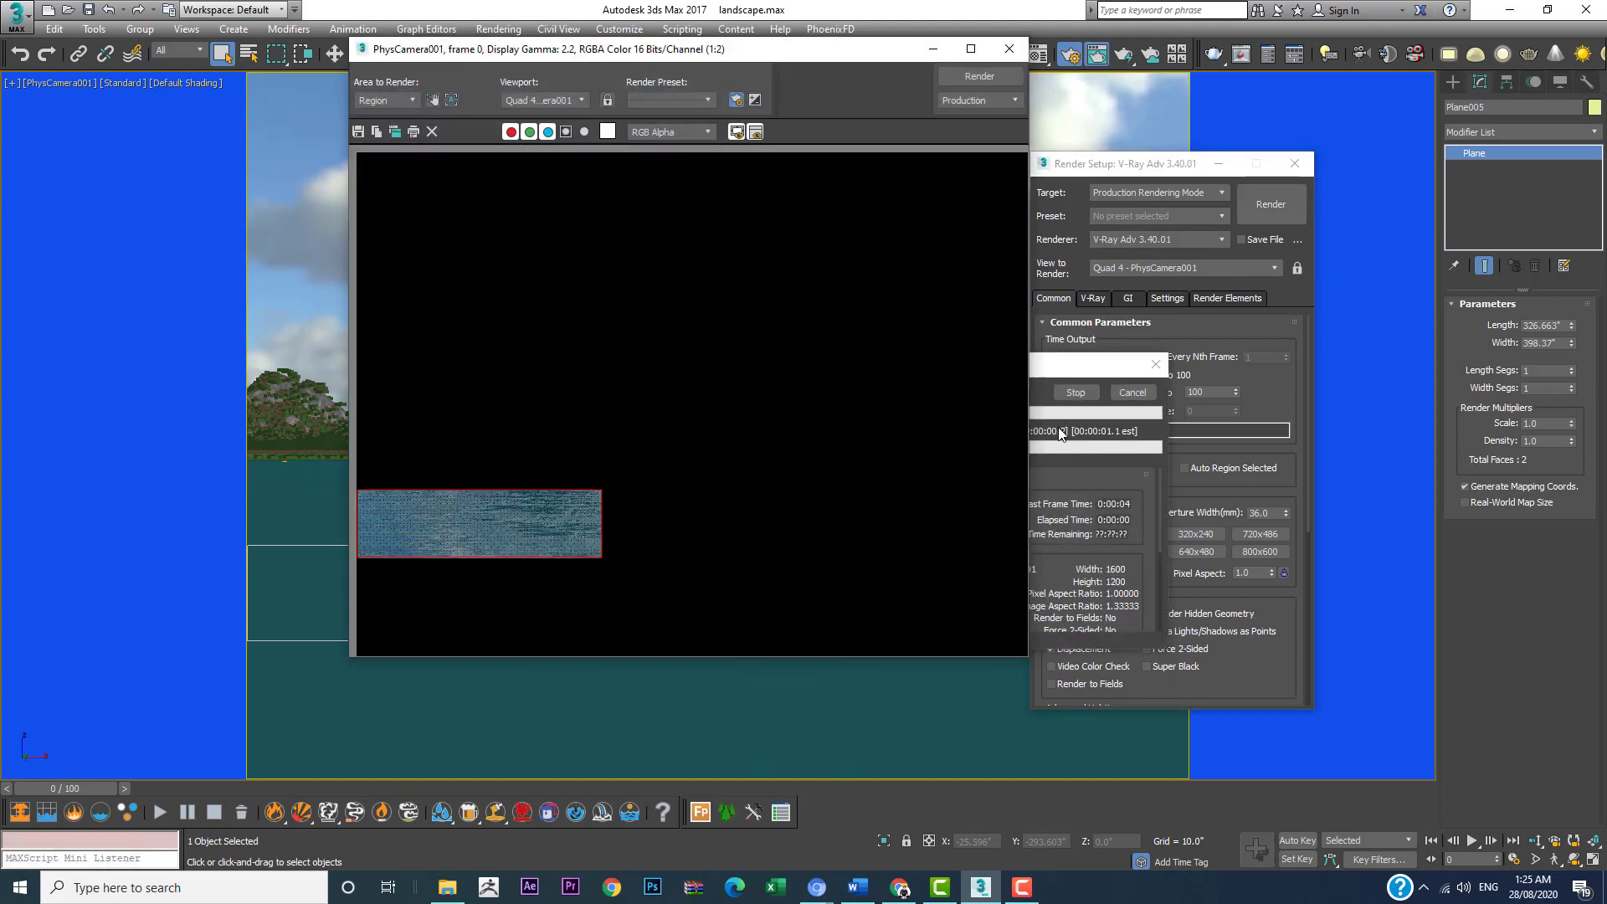
Step: Stop the running region render and set the area to render to View
click(1076, 393)
click(385, 101)
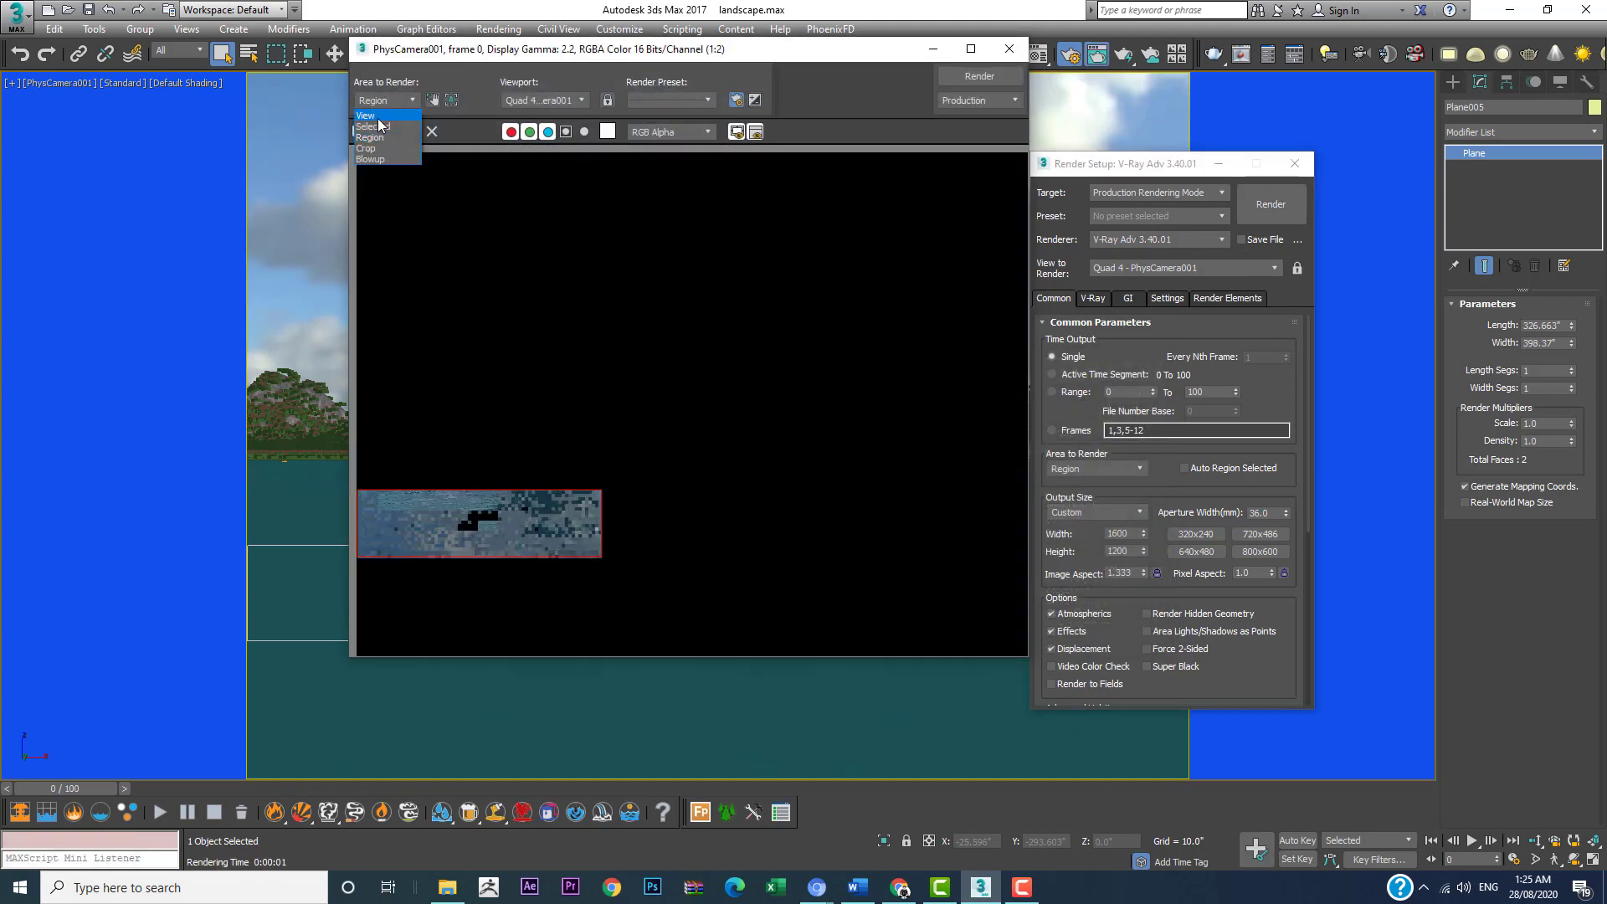
click(369, 115)
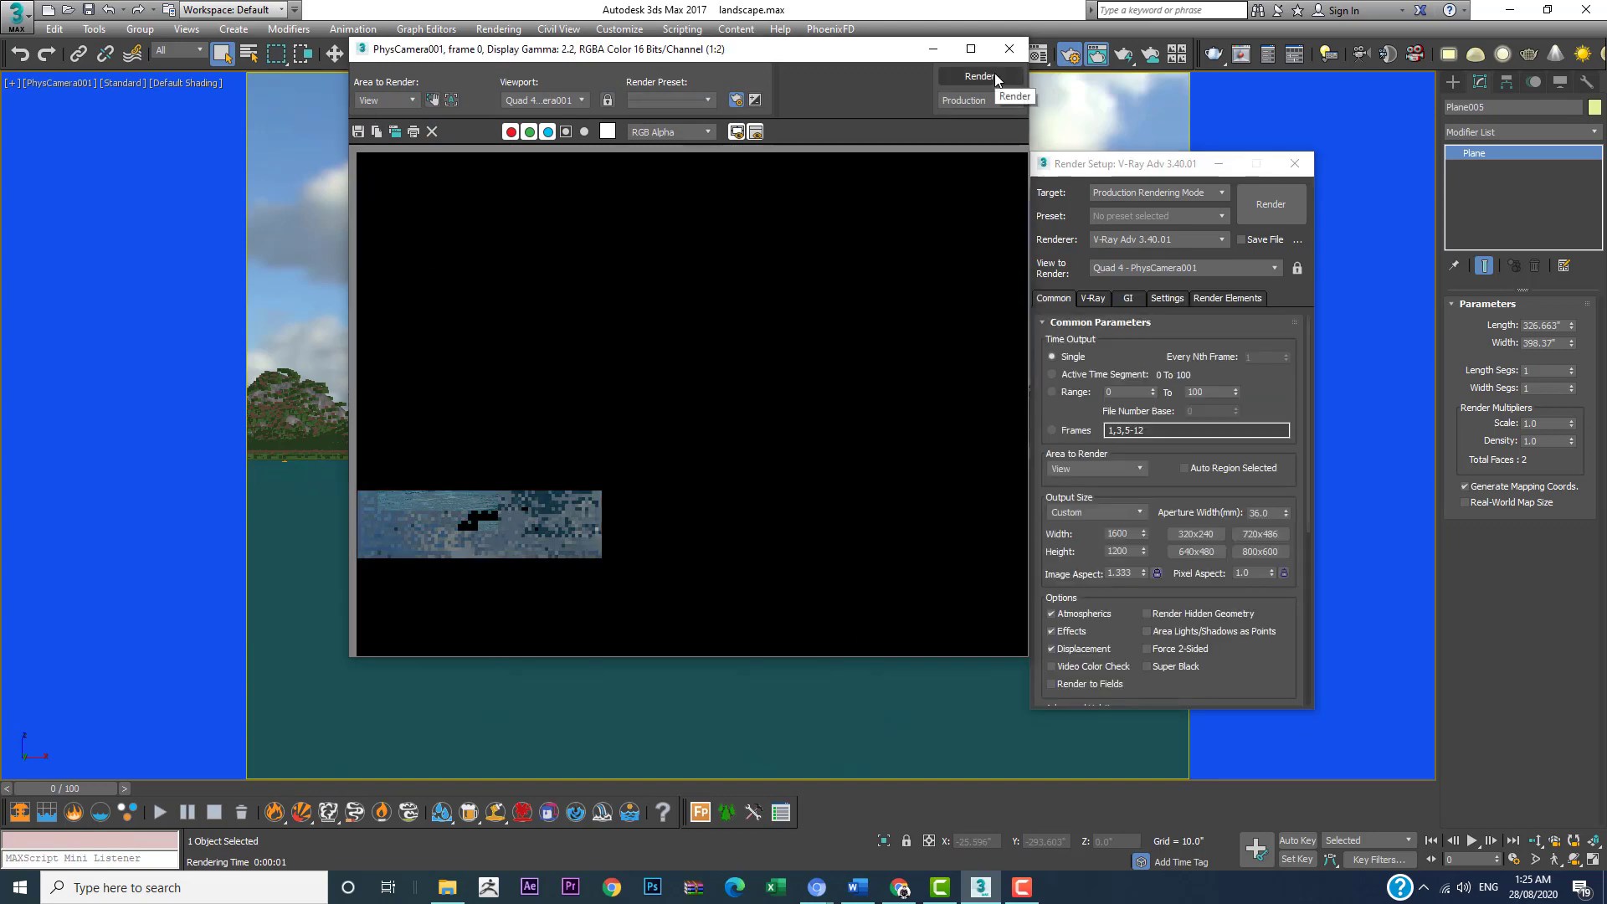
Step: Move the rendered frame and Render Setup windows apart and render the full PhysCamera001 view
drag(863, 52, 565, 229)
drag(1181, 171, 1369, 261)
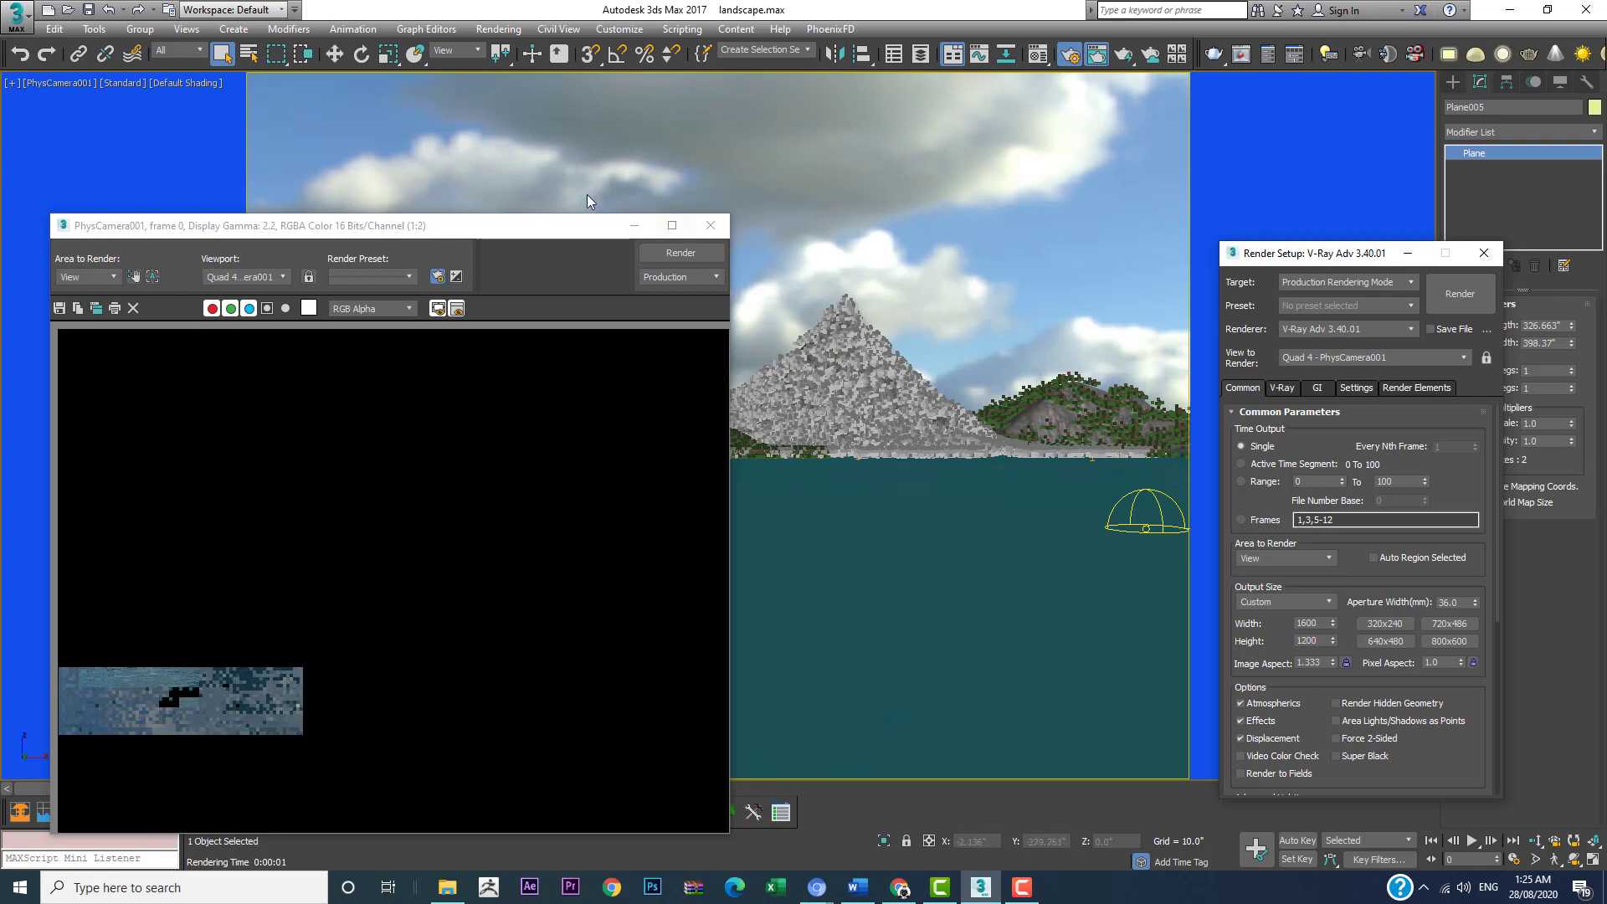
drag(623, 225, 1011, 53)
drag(872, 58, 1247, 159)
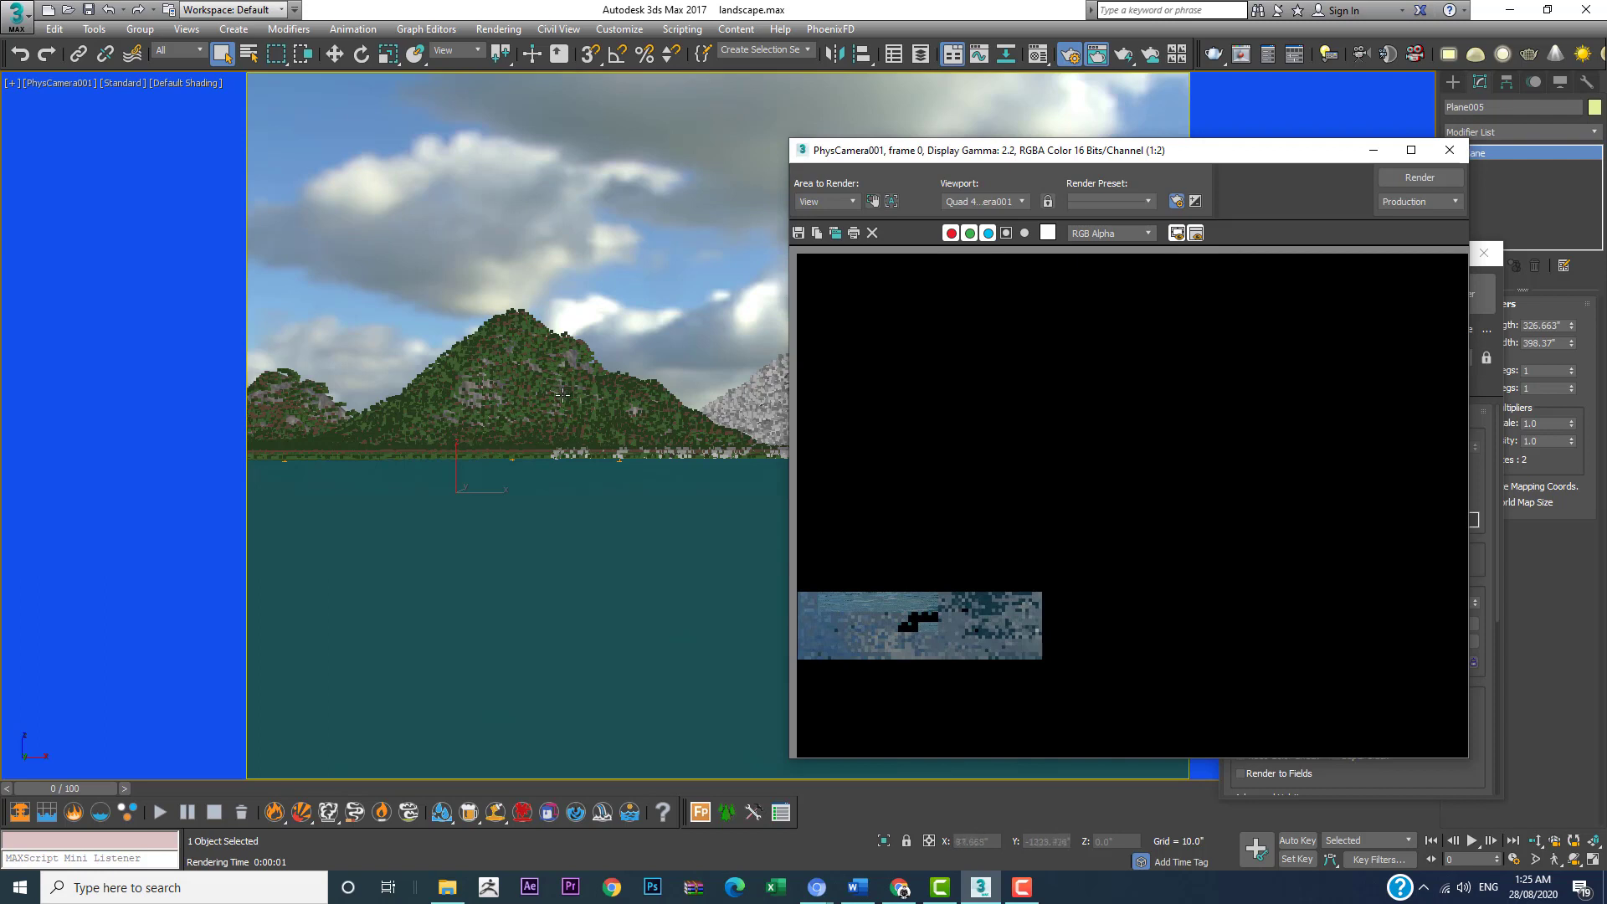
drag(1126, 159, 806, 99)
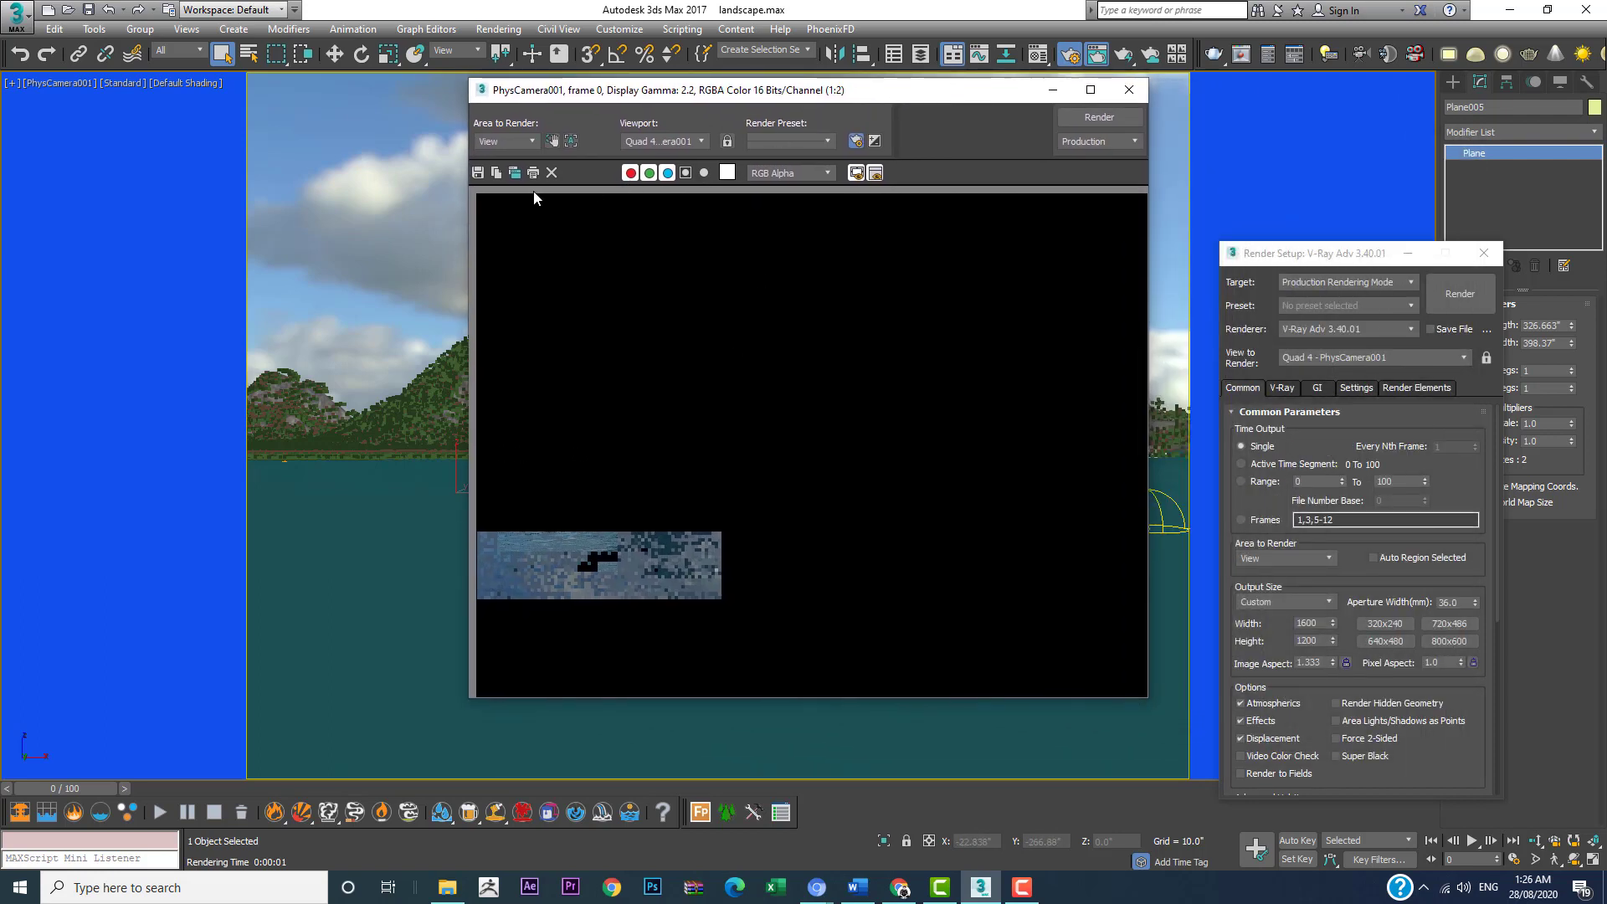
click(512, 149)
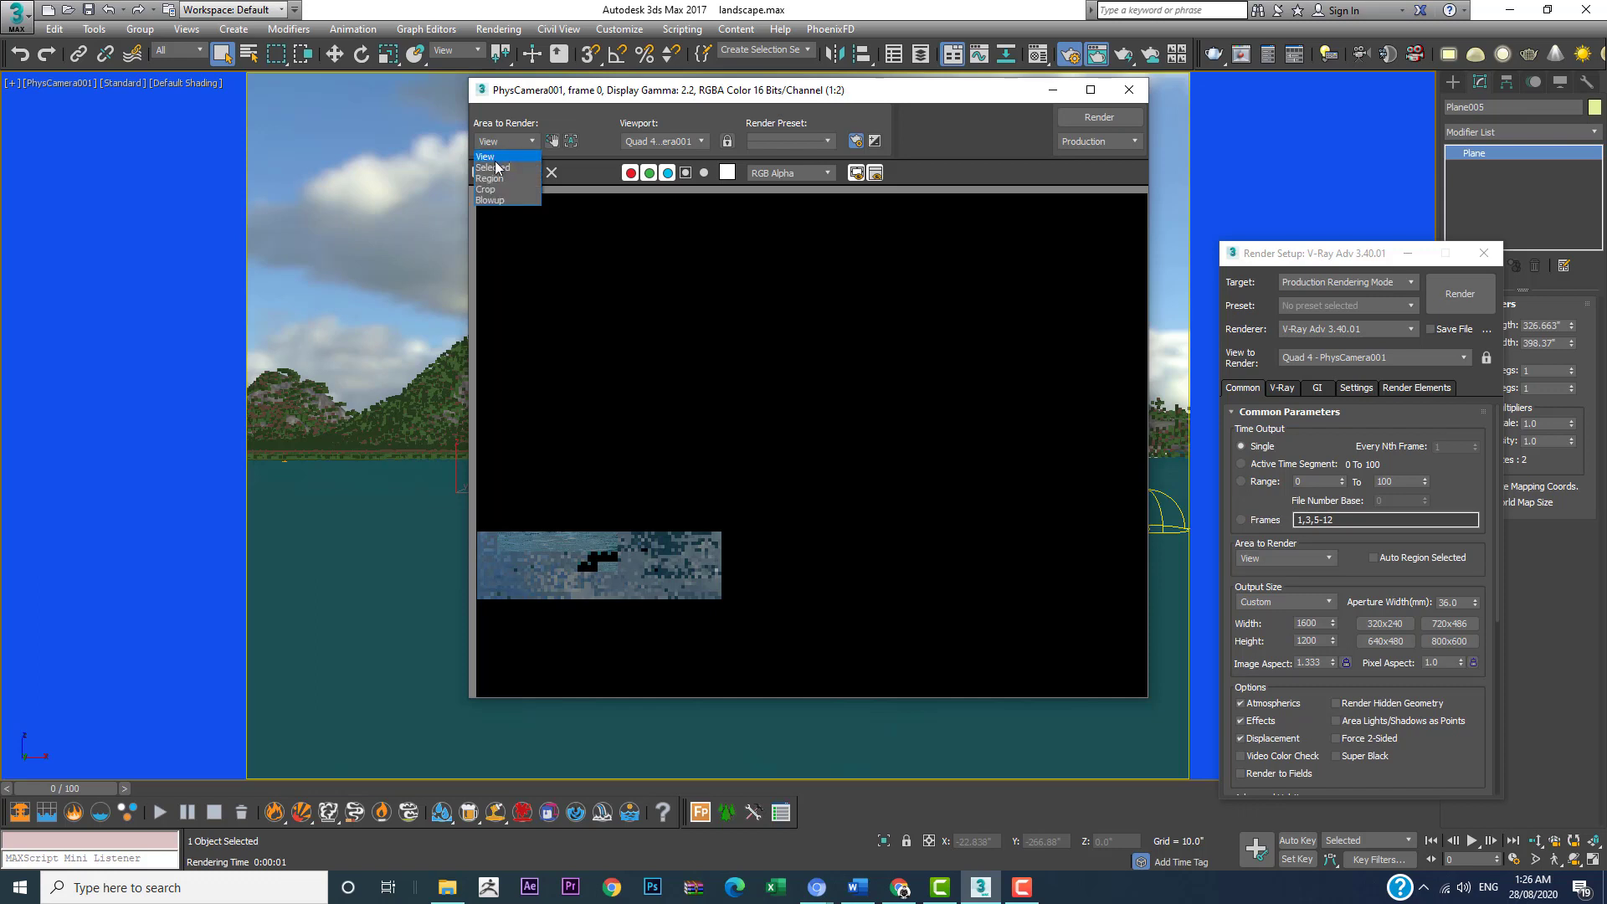
click(492, 161)
click(1115, 121)
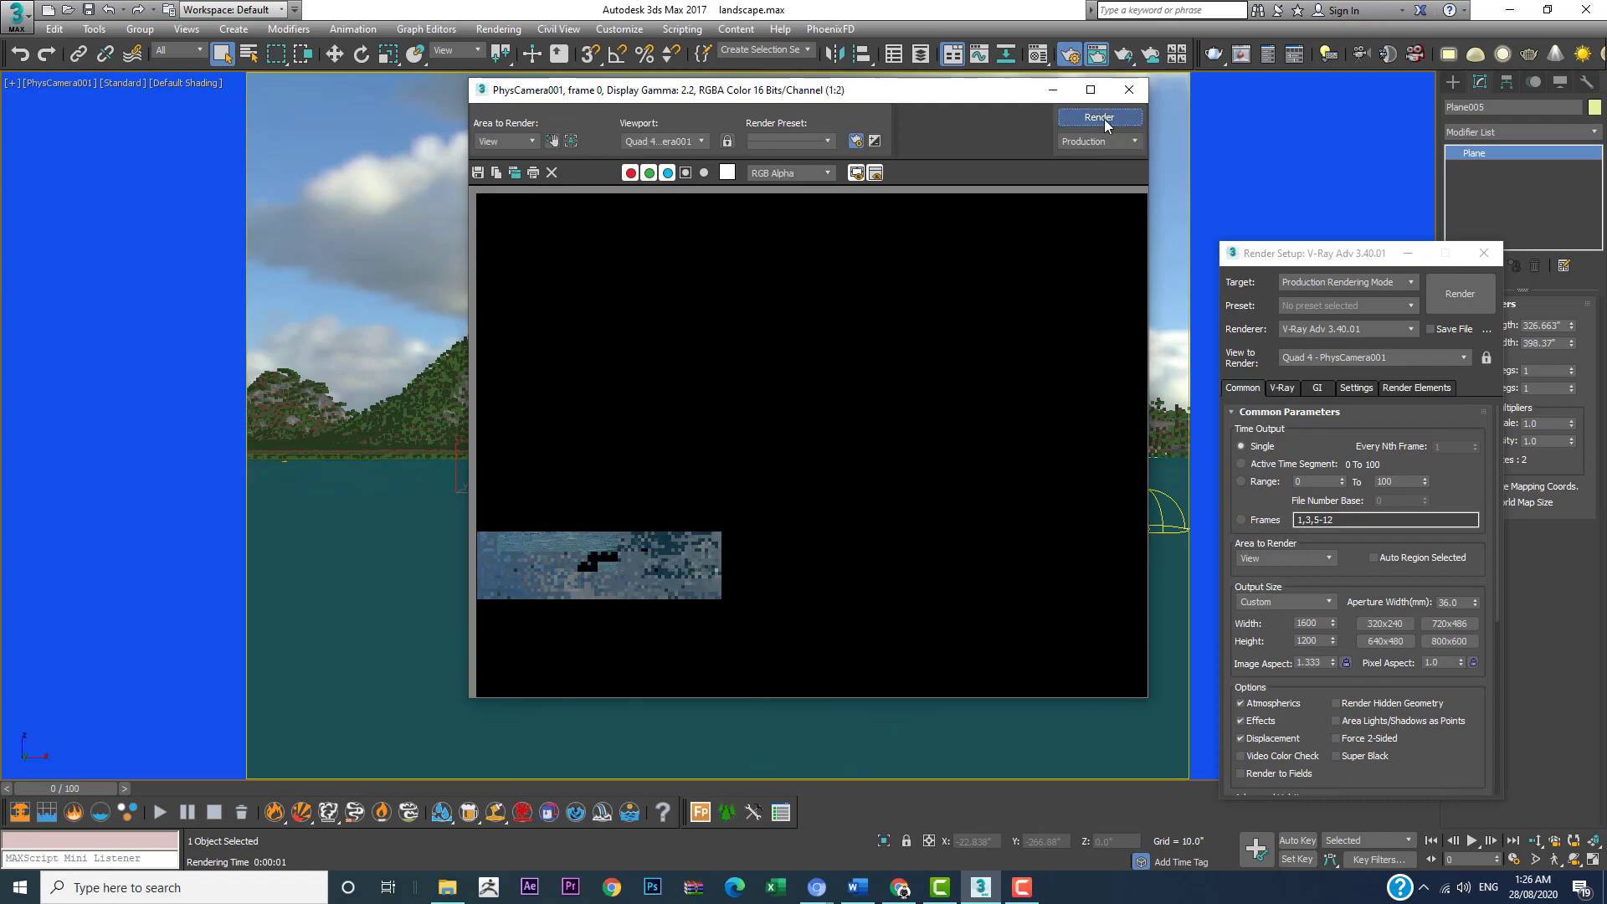
click(1103, 118)
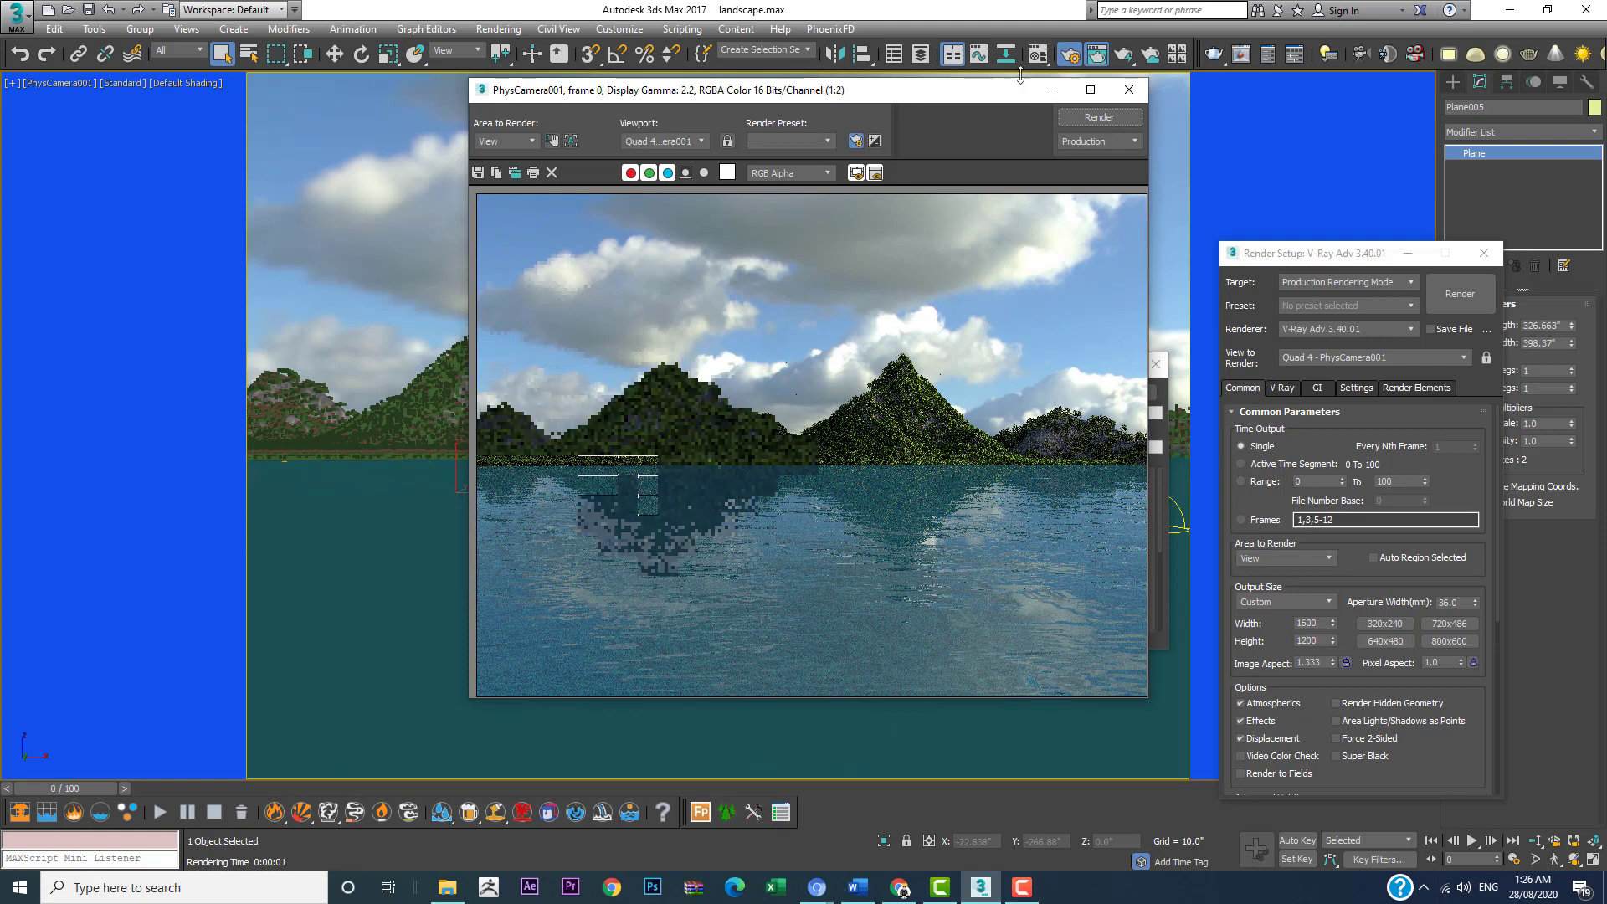
Step: Stop the full-view render and minimize the rendered frame window
drag(938, 93, 546, 96)
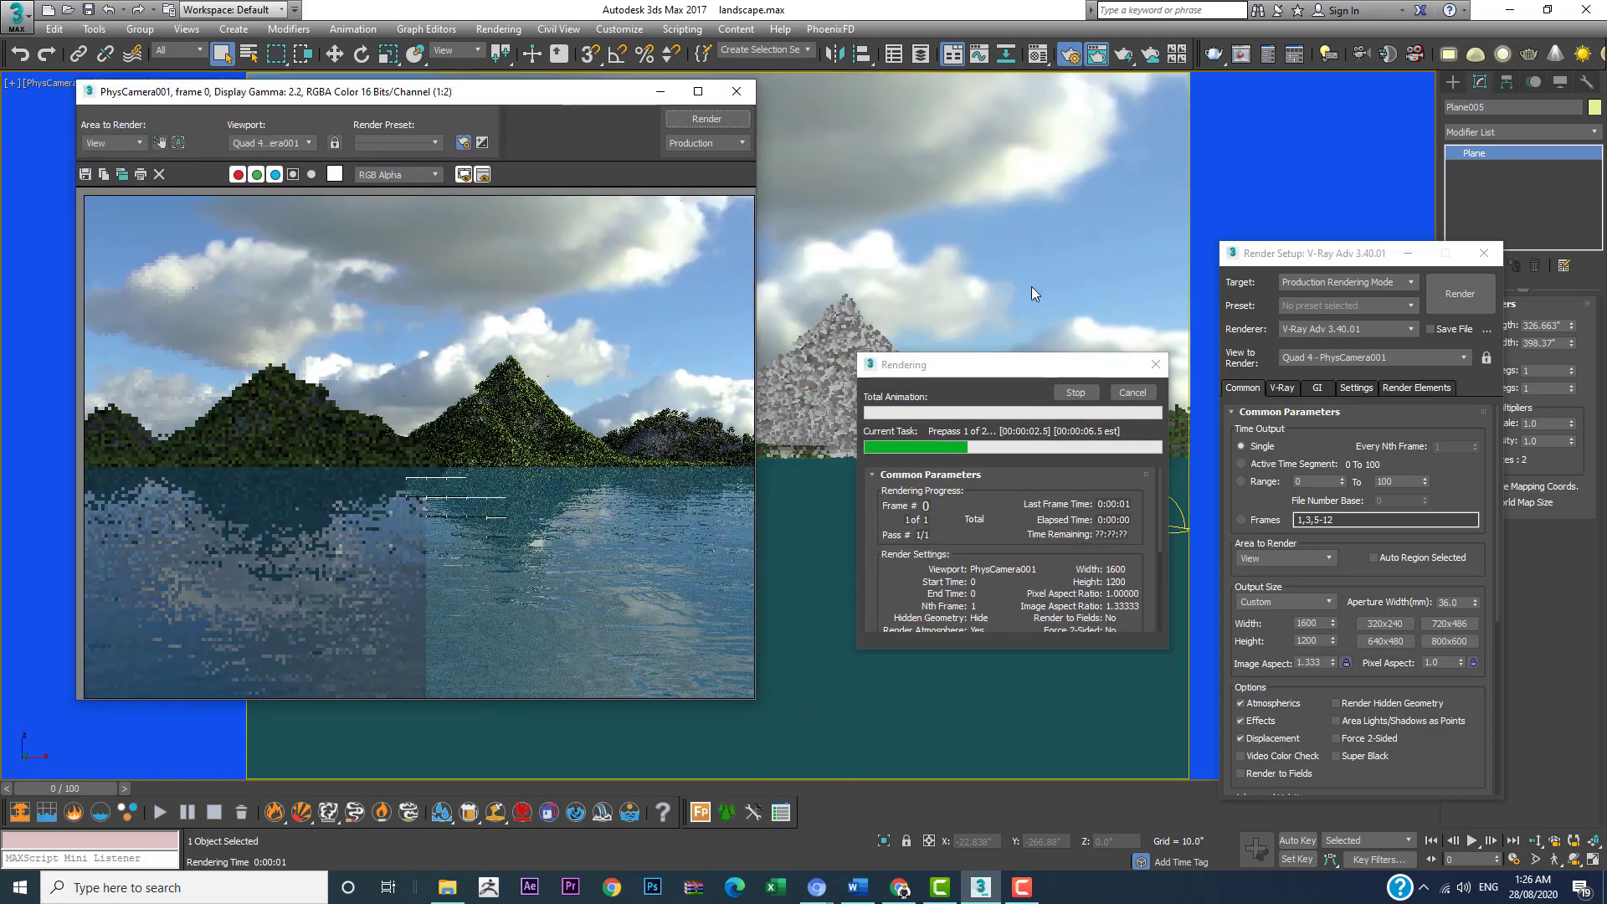
click(1076, 392)
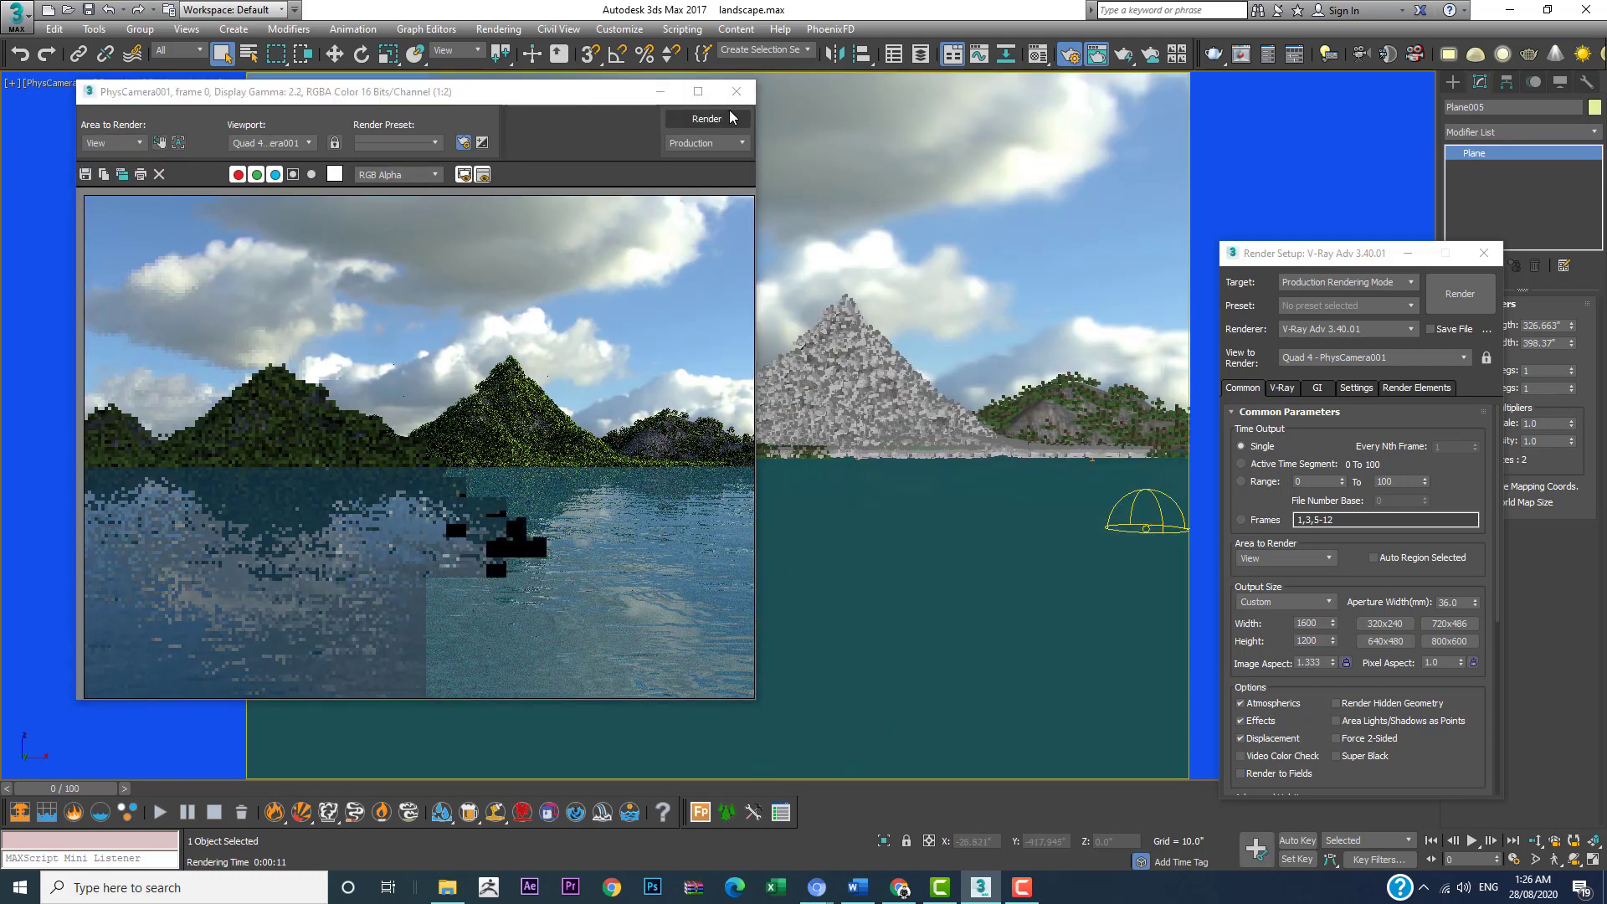
click(660, 92)
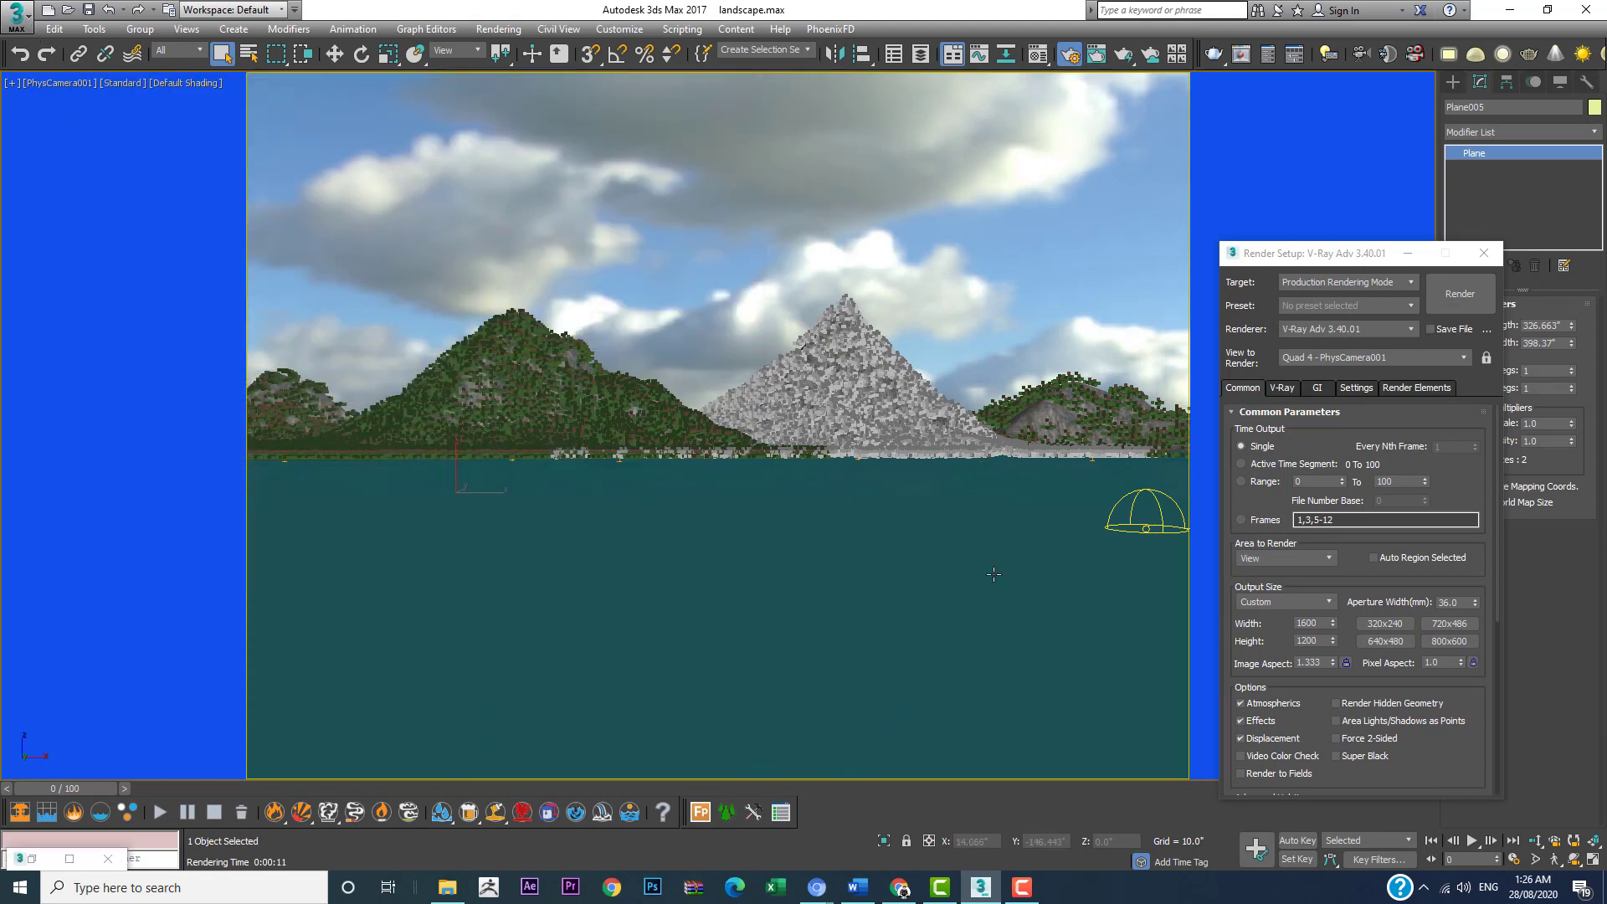
click(16, 16)
click(62, 260)
click(1403, 693)
Step: Merge all objects of the 3d-model scene file from the boat folder into the landscape
click(16, 15)
mouse_move(50, 262)
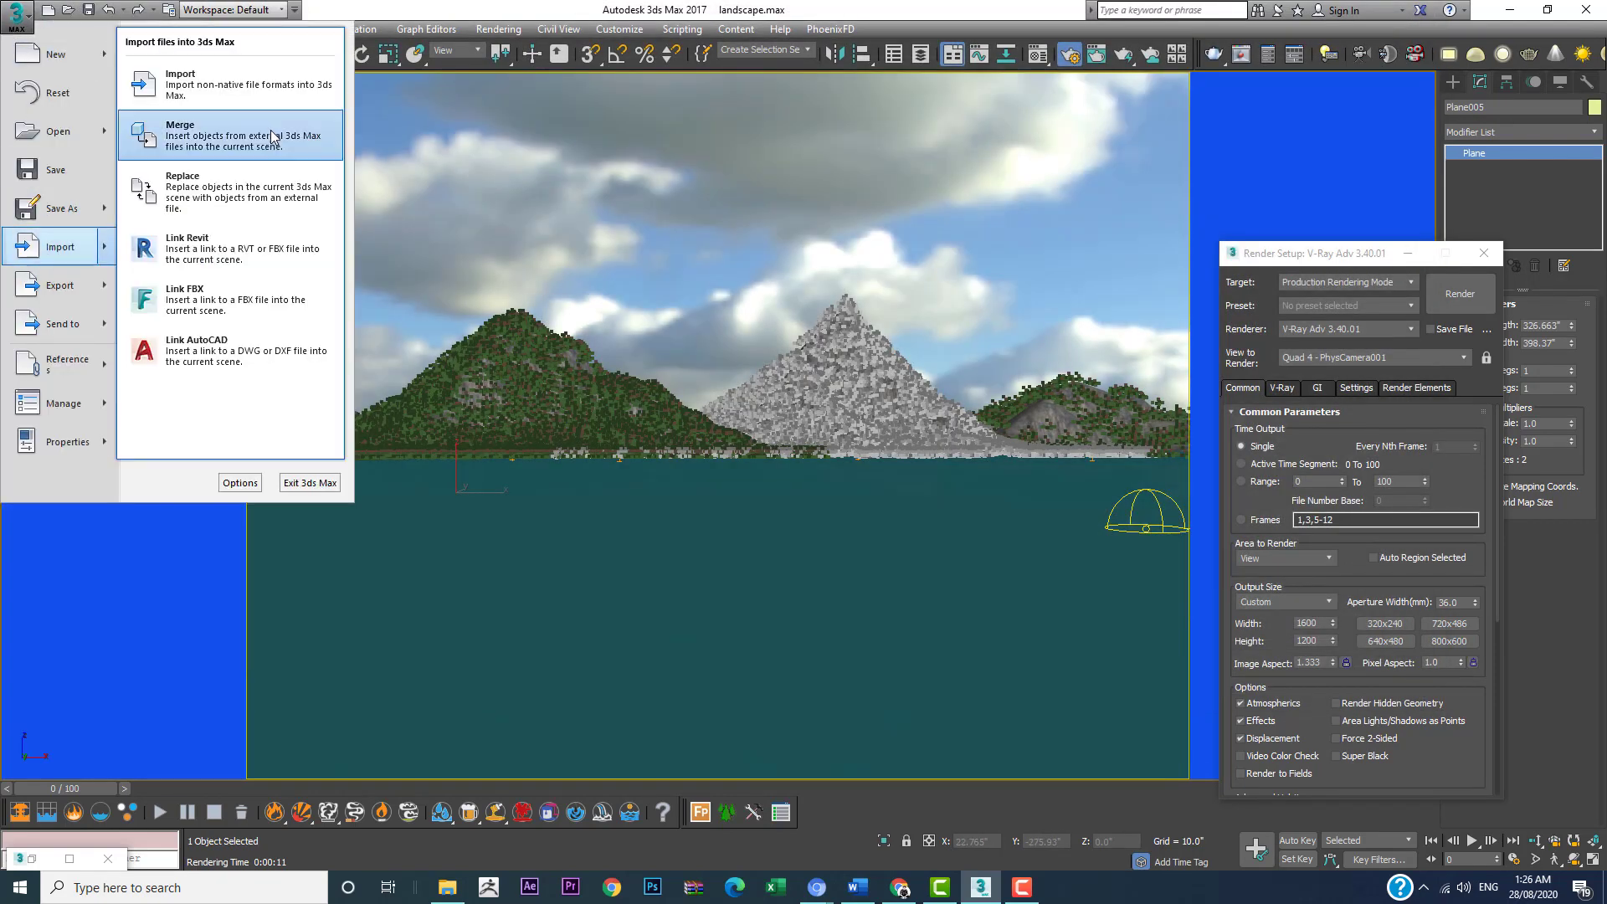
click(266, 130)
double_click(402, 144)
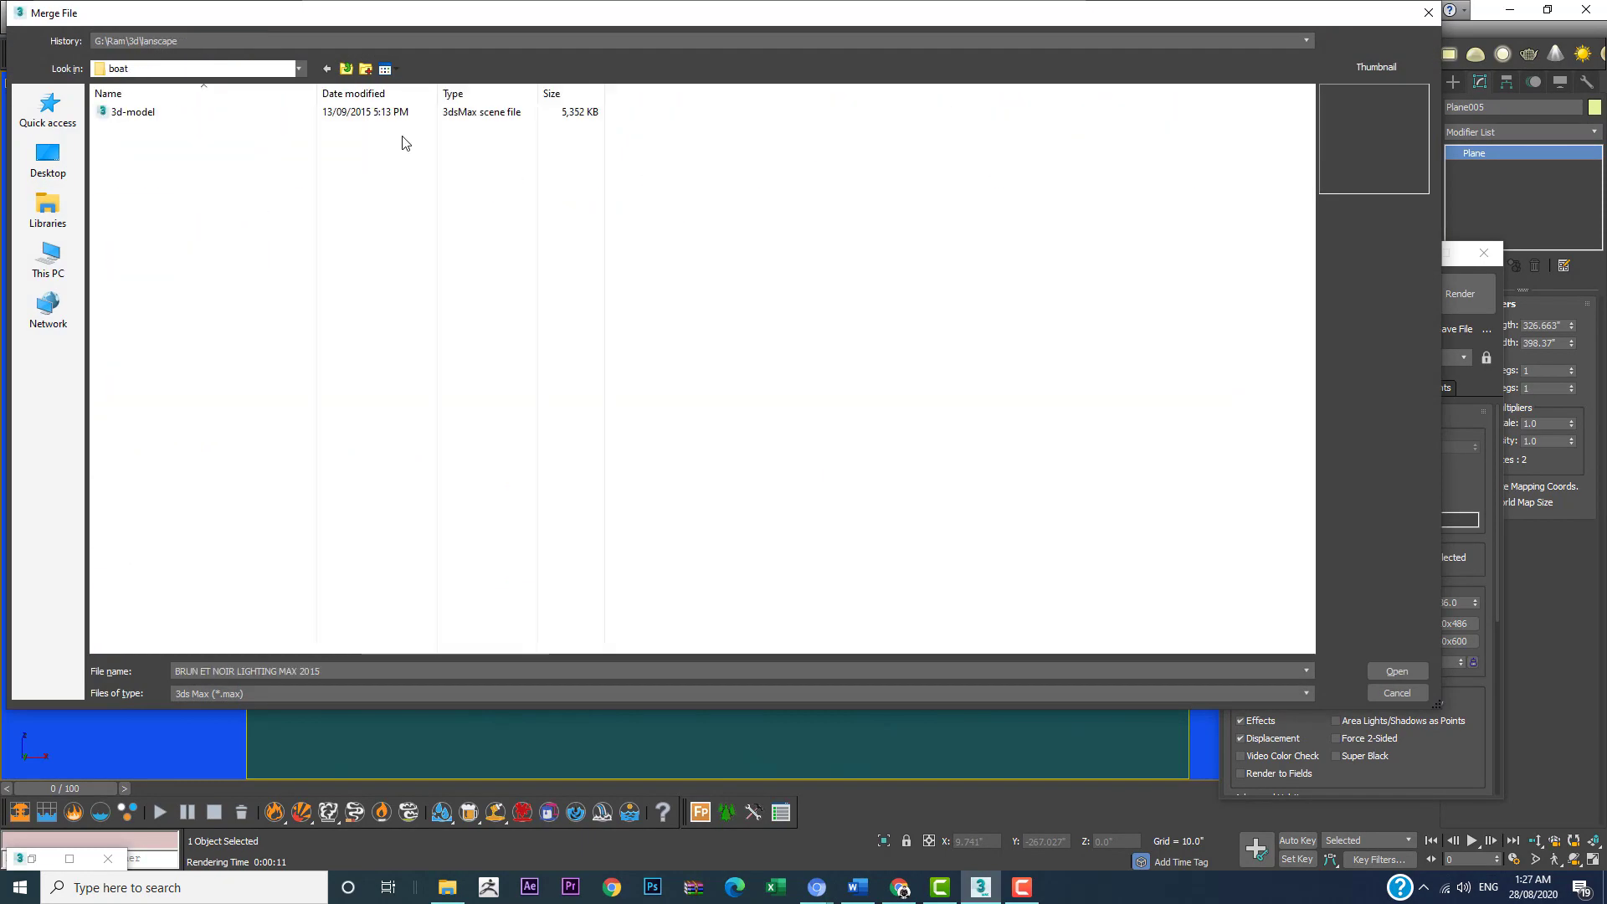
click(127, 118)
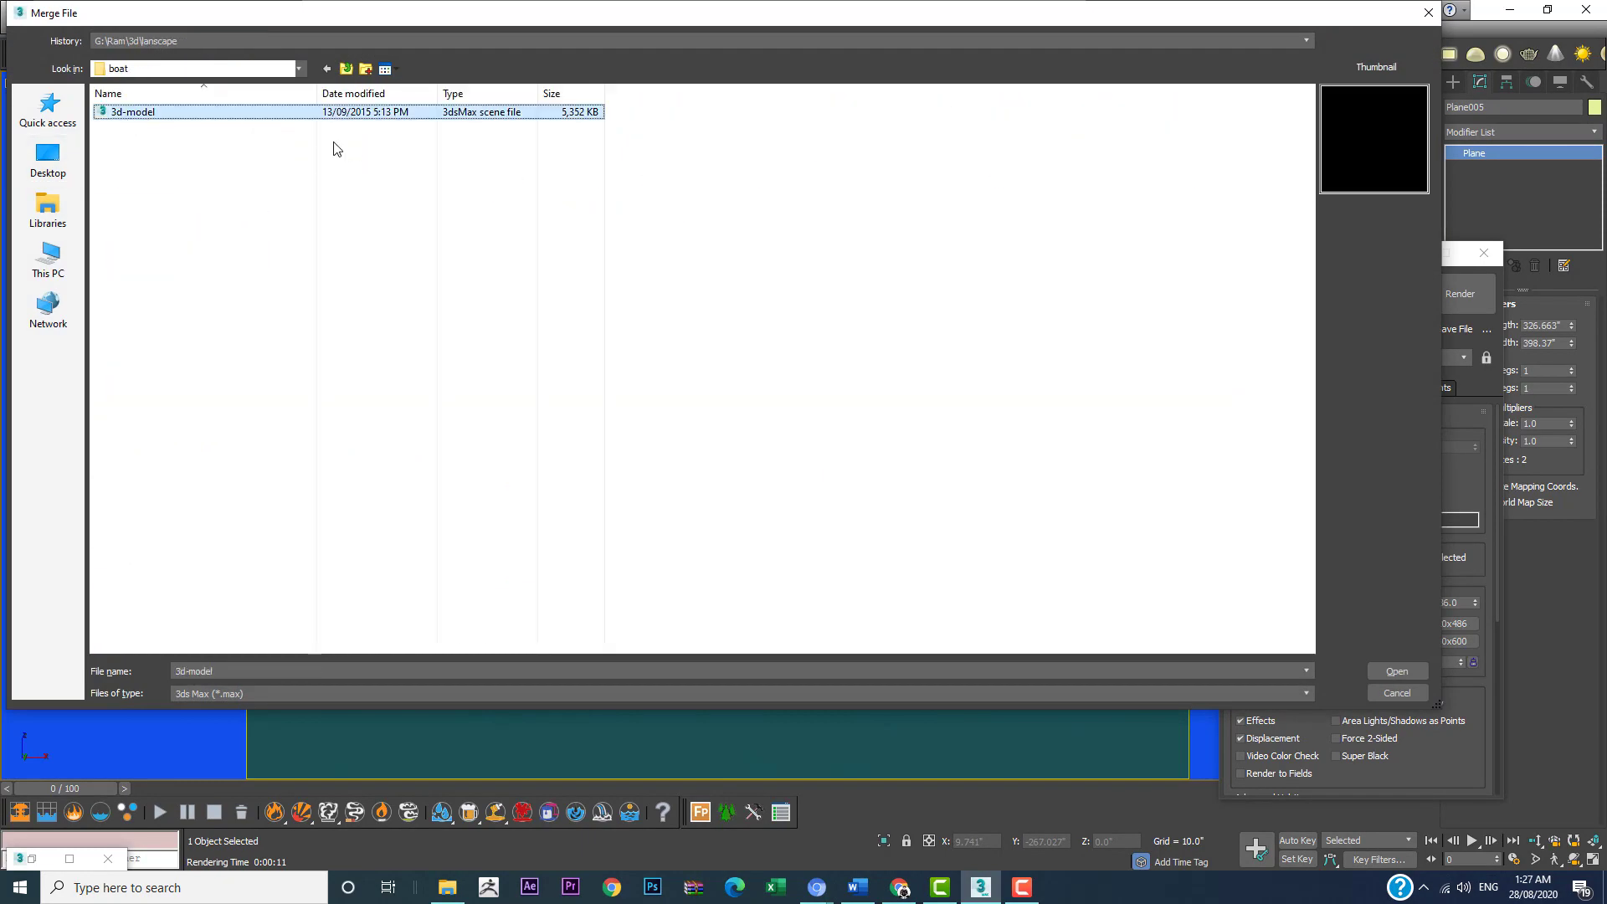
click(1415, 672)
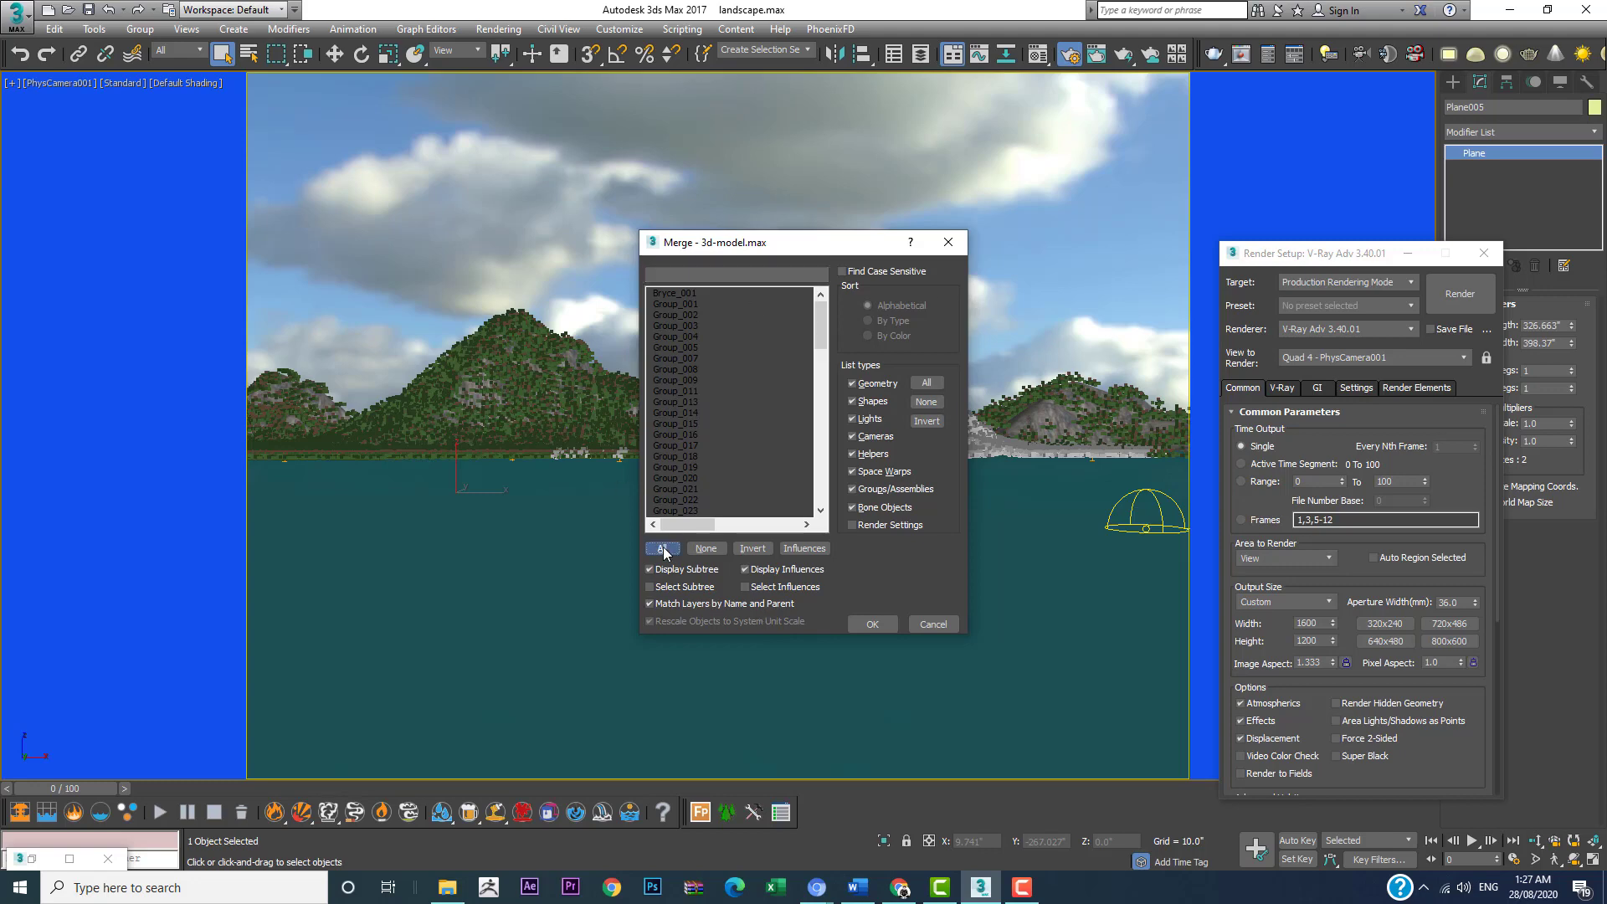
click(662, 549)
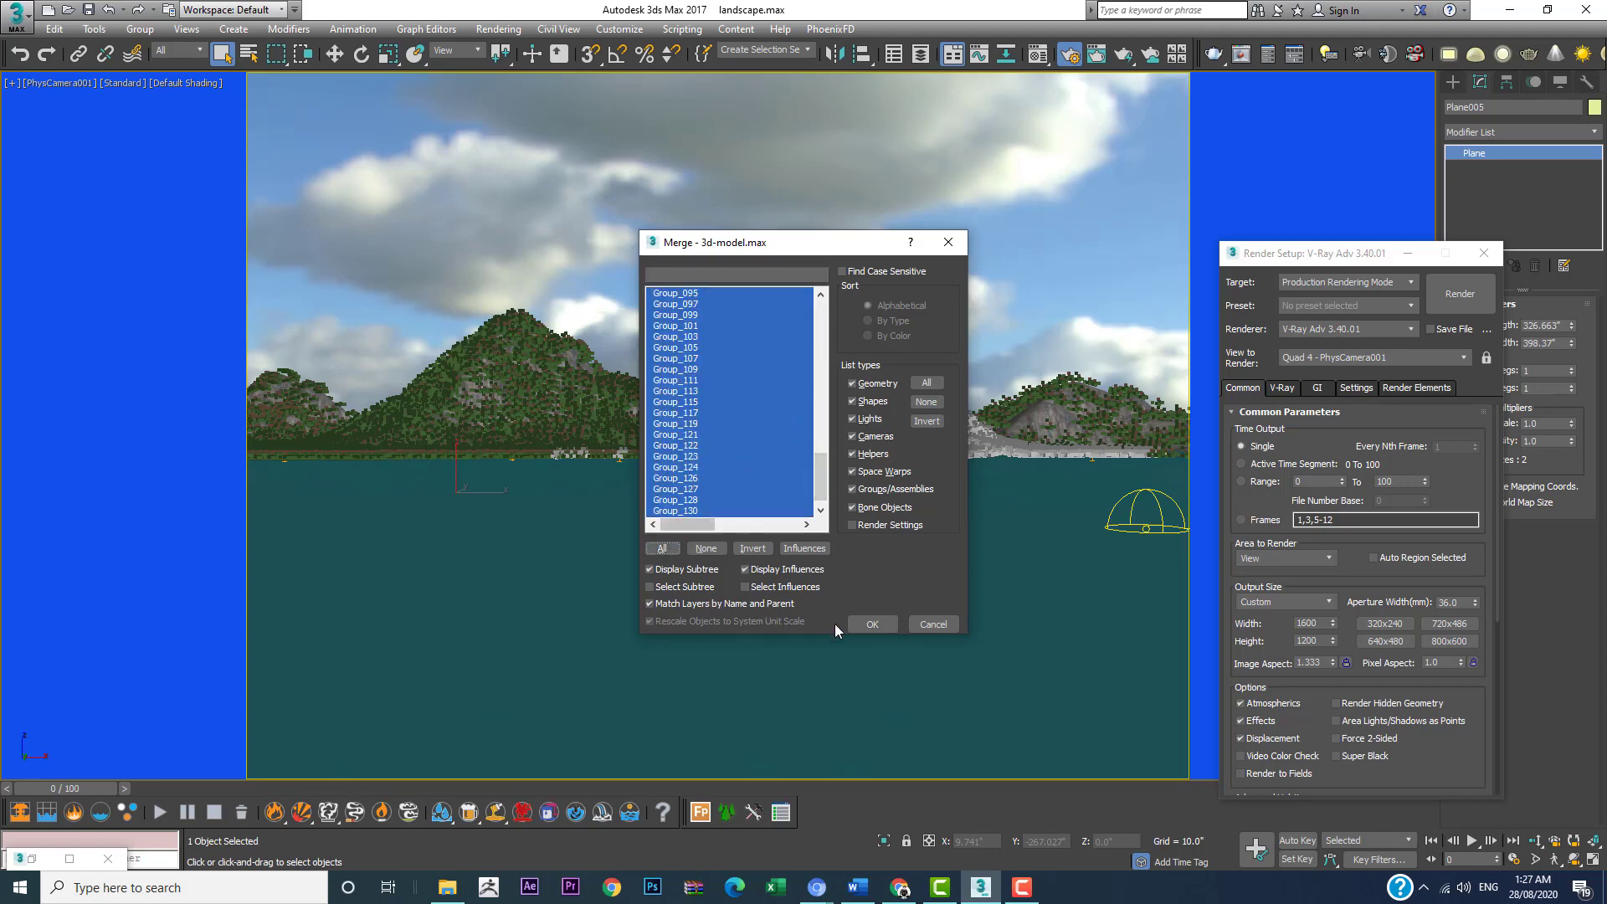
click(872, 626)
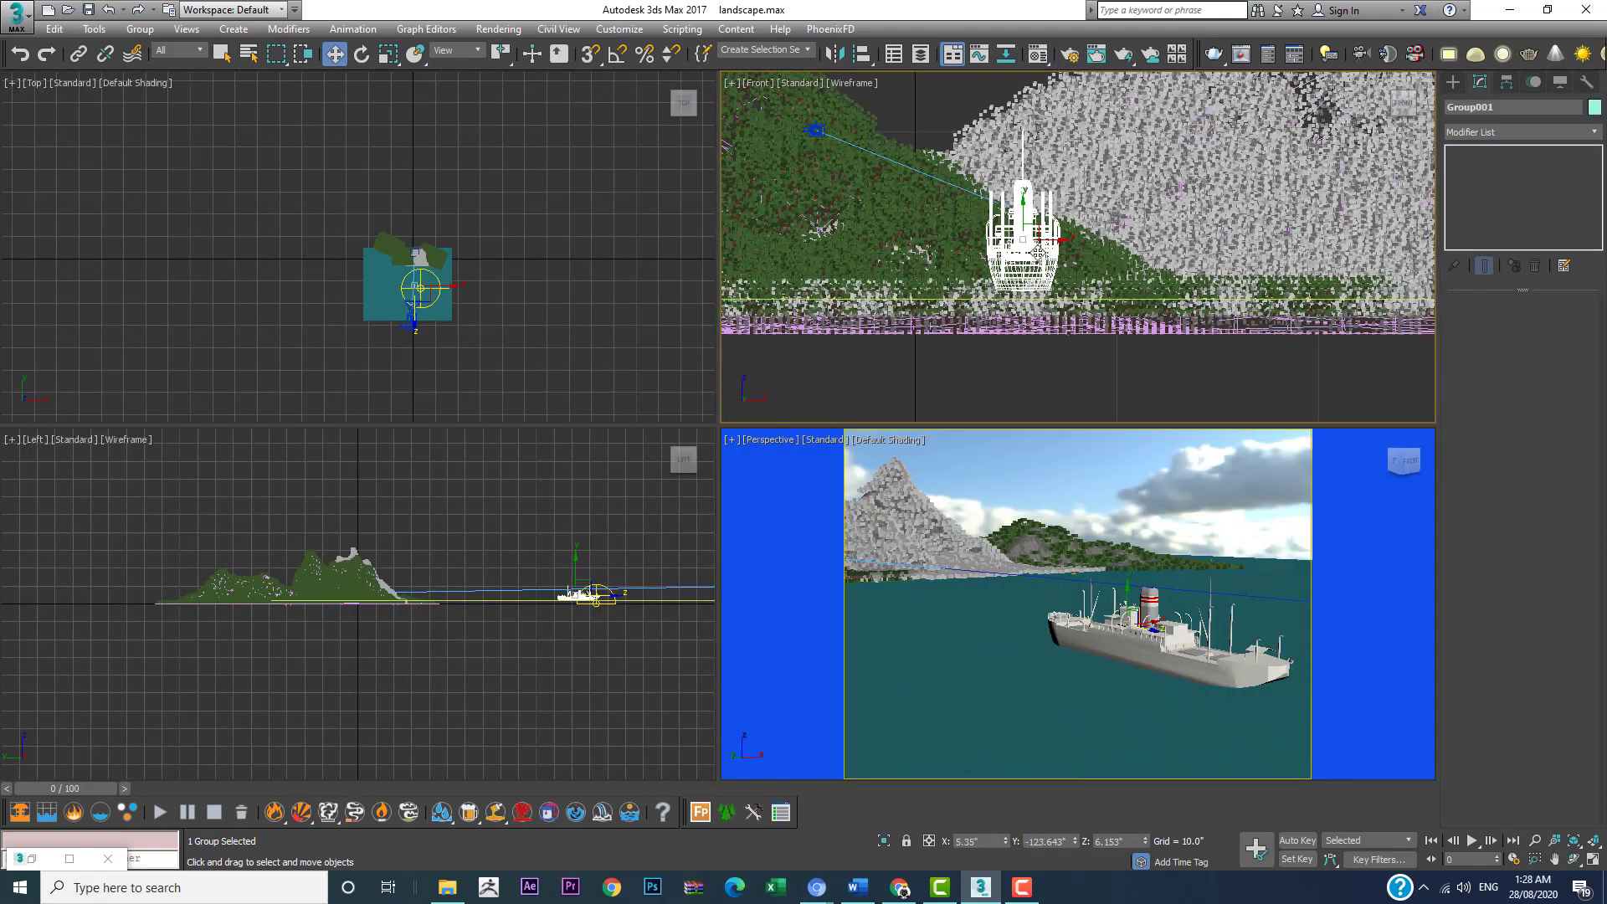
Step: Lower the merged ship to a Z position of about 5.7 and switch the Perspective viewport to the physical camera view
drag(1027, 214, 1032, 221)
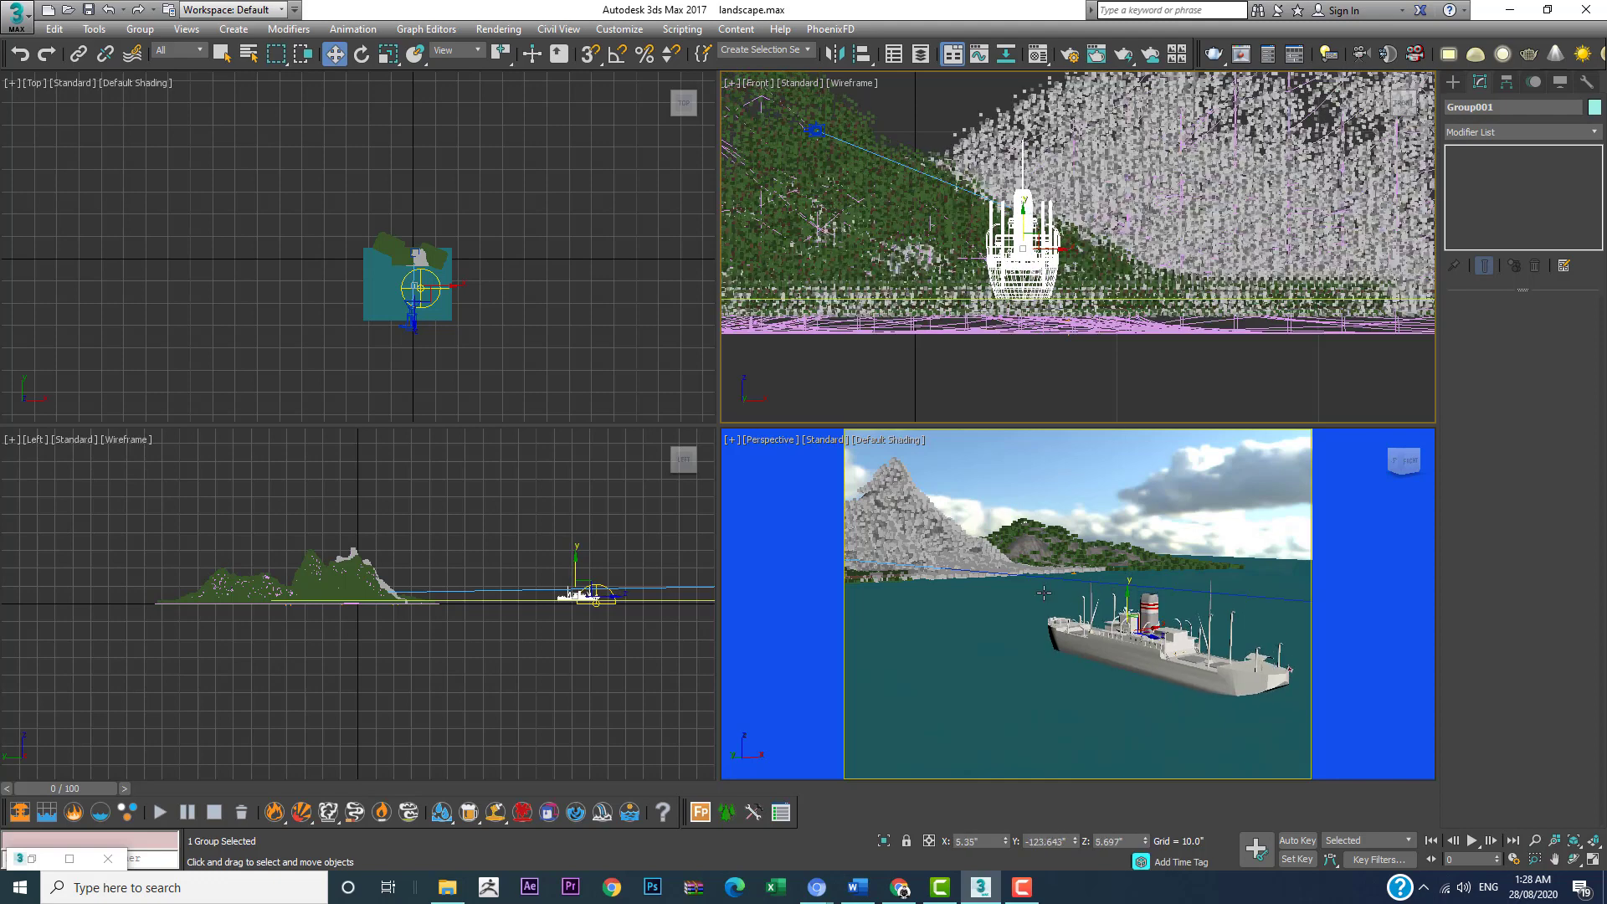
right_click(930, 569)
key(c)
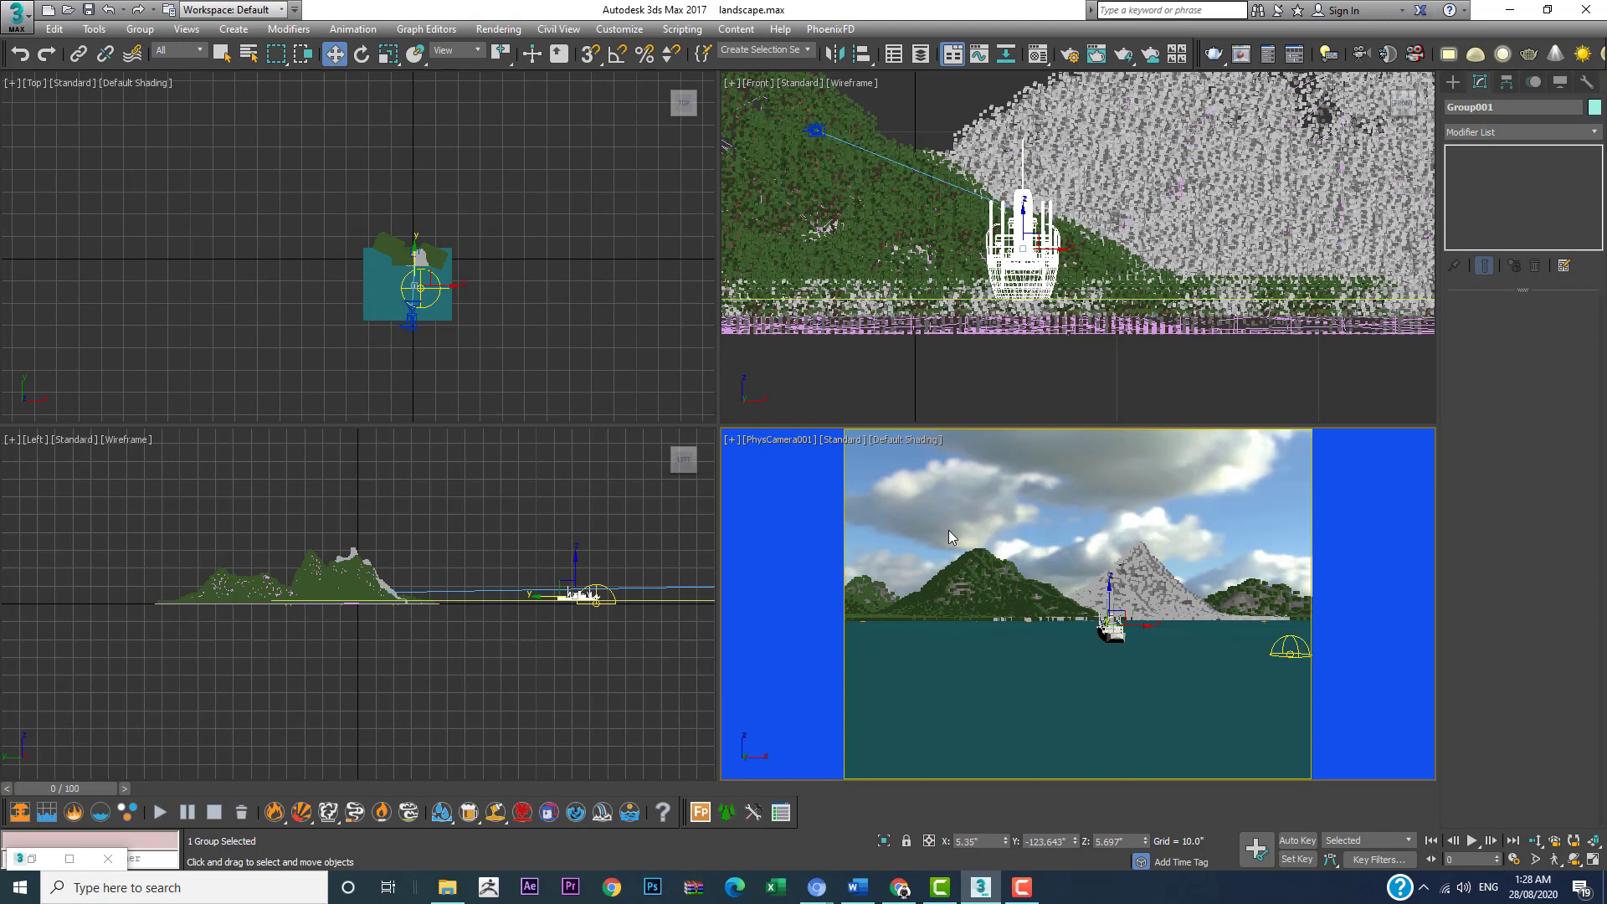
Step: Move the ship toward the right side of the camera shot and rotate it about 103 degrees around Z
scroll(380, 255, up, 15)
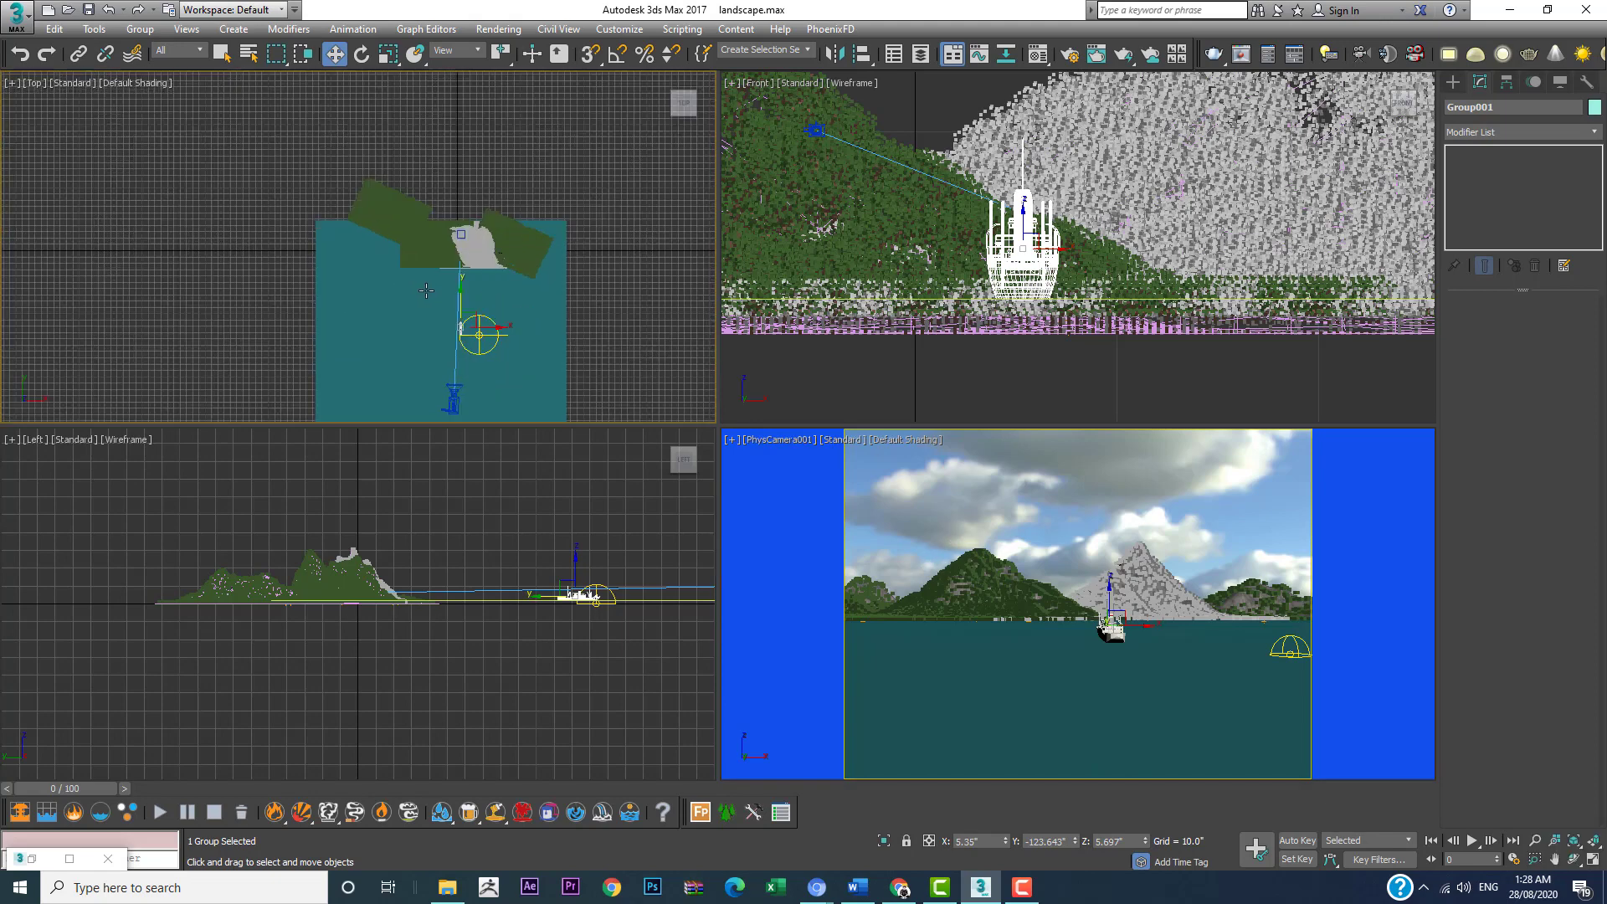
mouse_move(356, 275)
mouse_down()
mouse_move(405, 274)
mouse_move(389, 242)
mouse_move(326, 263)
mouse_up()
key(e)
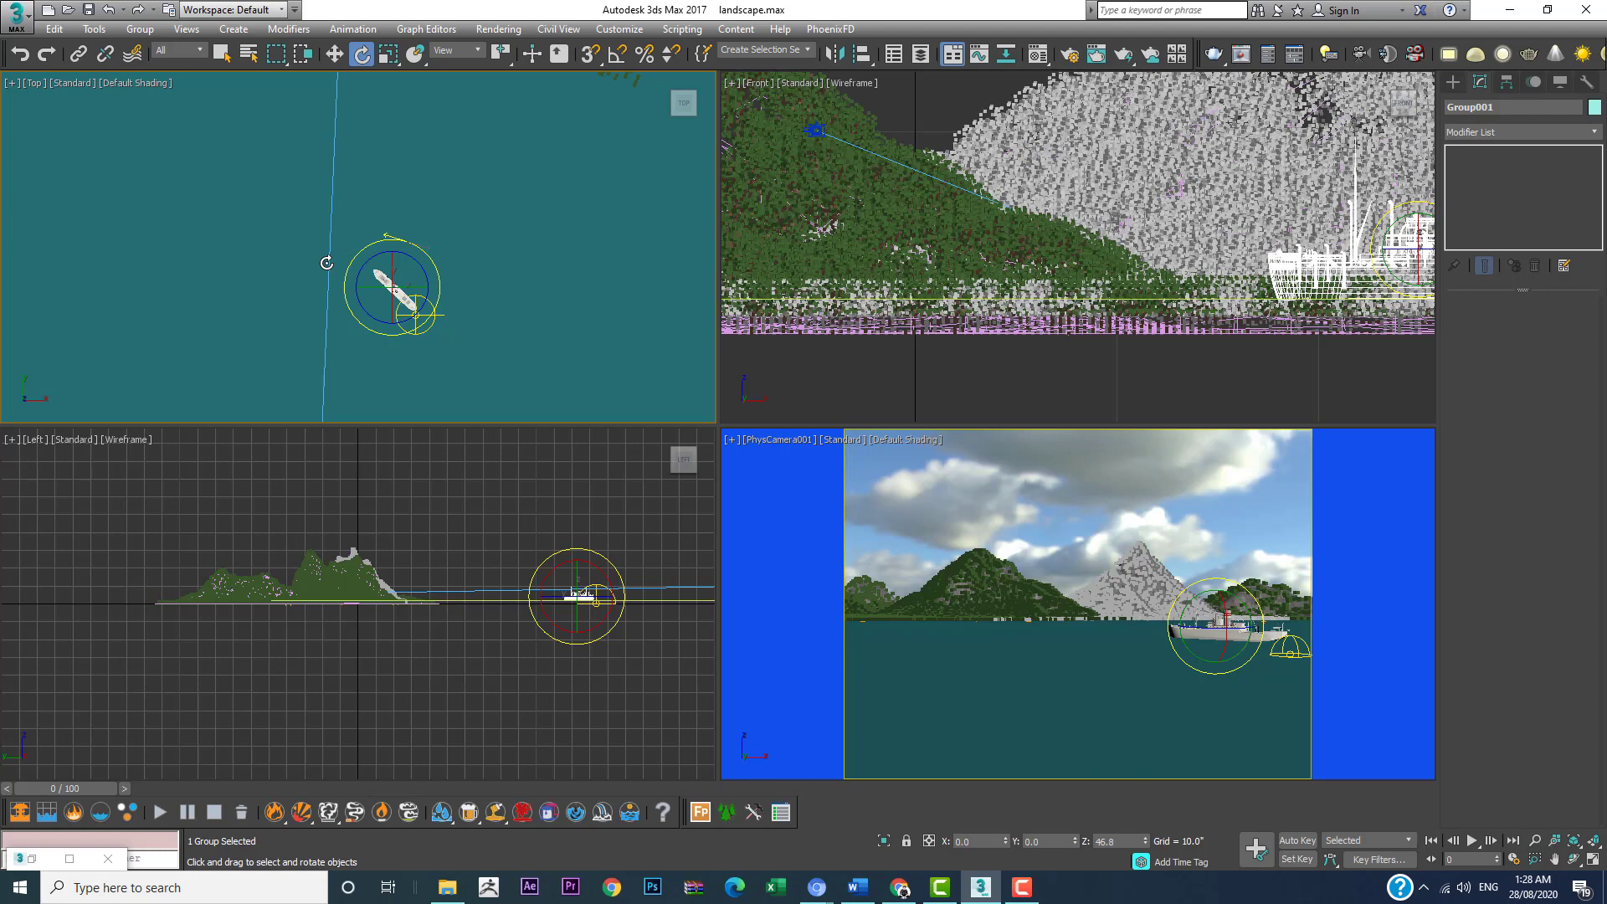
right_click(1078, 475)
key(alt+w)
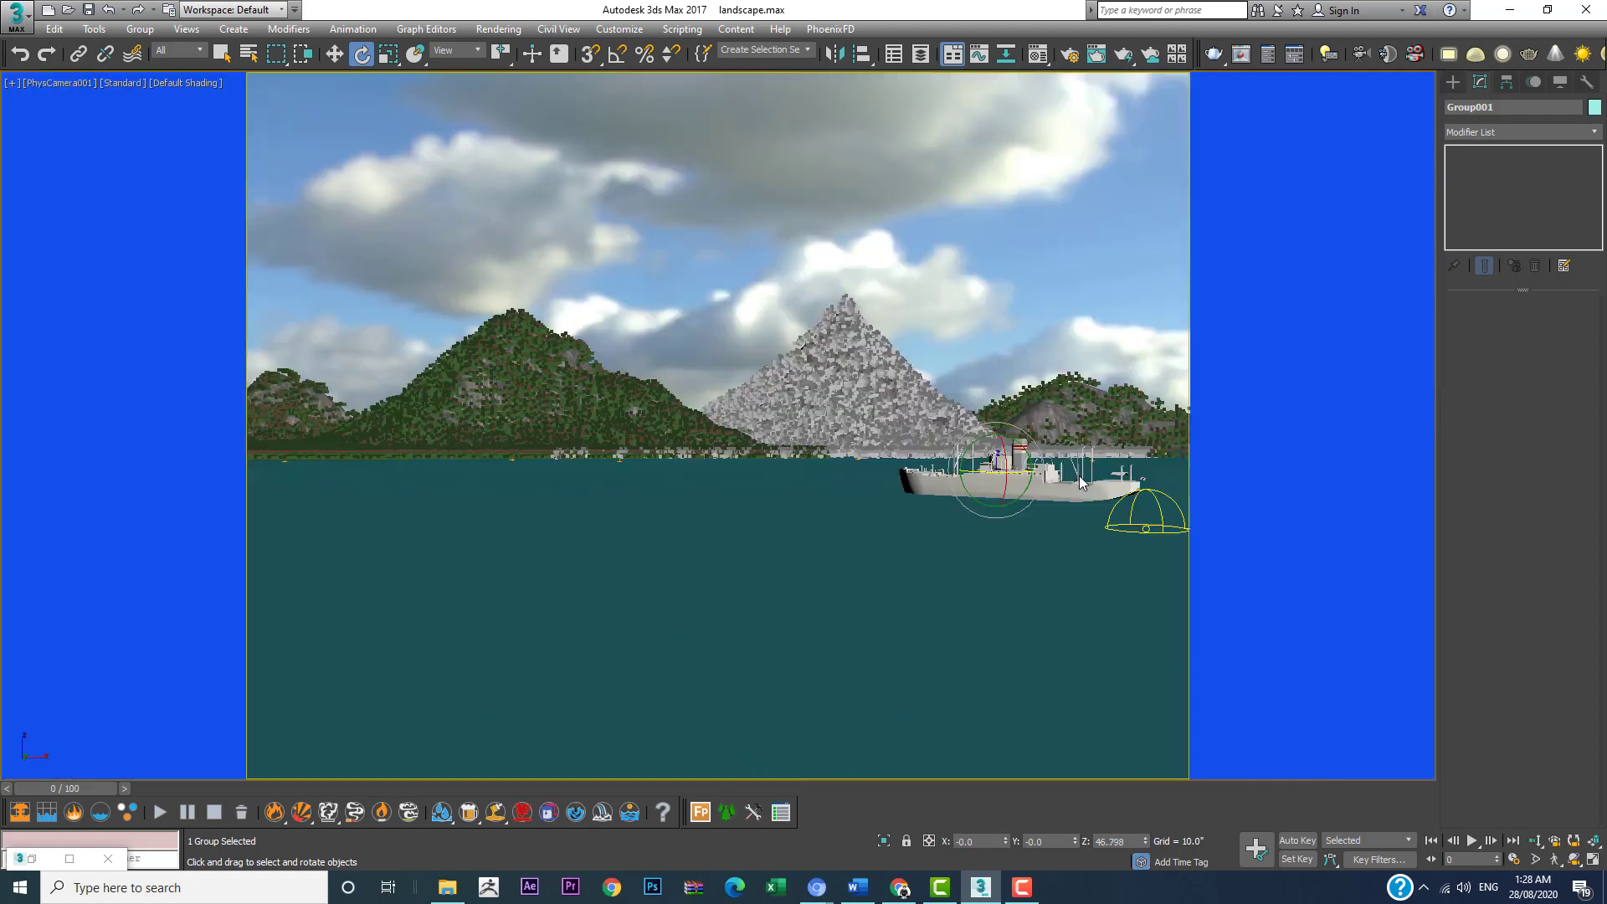
drag(1035, 471, 1074, 476)
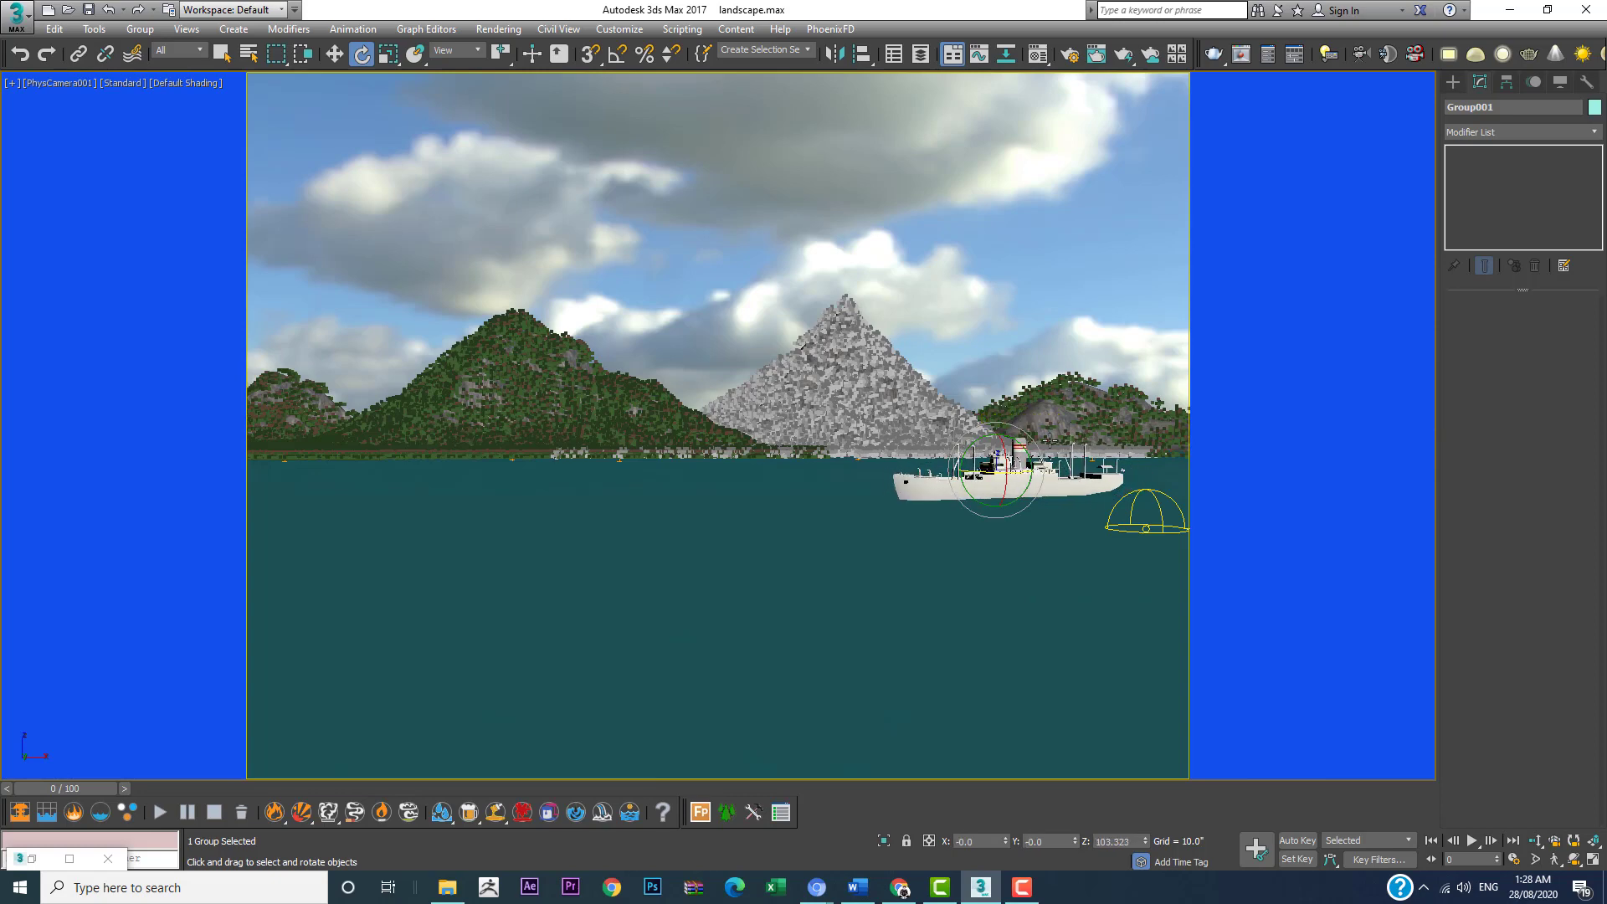
Step: Move the ship in the Top view closer to the camera, to about X 26.6 and Y -142.7
key(alt+w)
right_click(423, 266)
scroll(426, 263, down, 3)
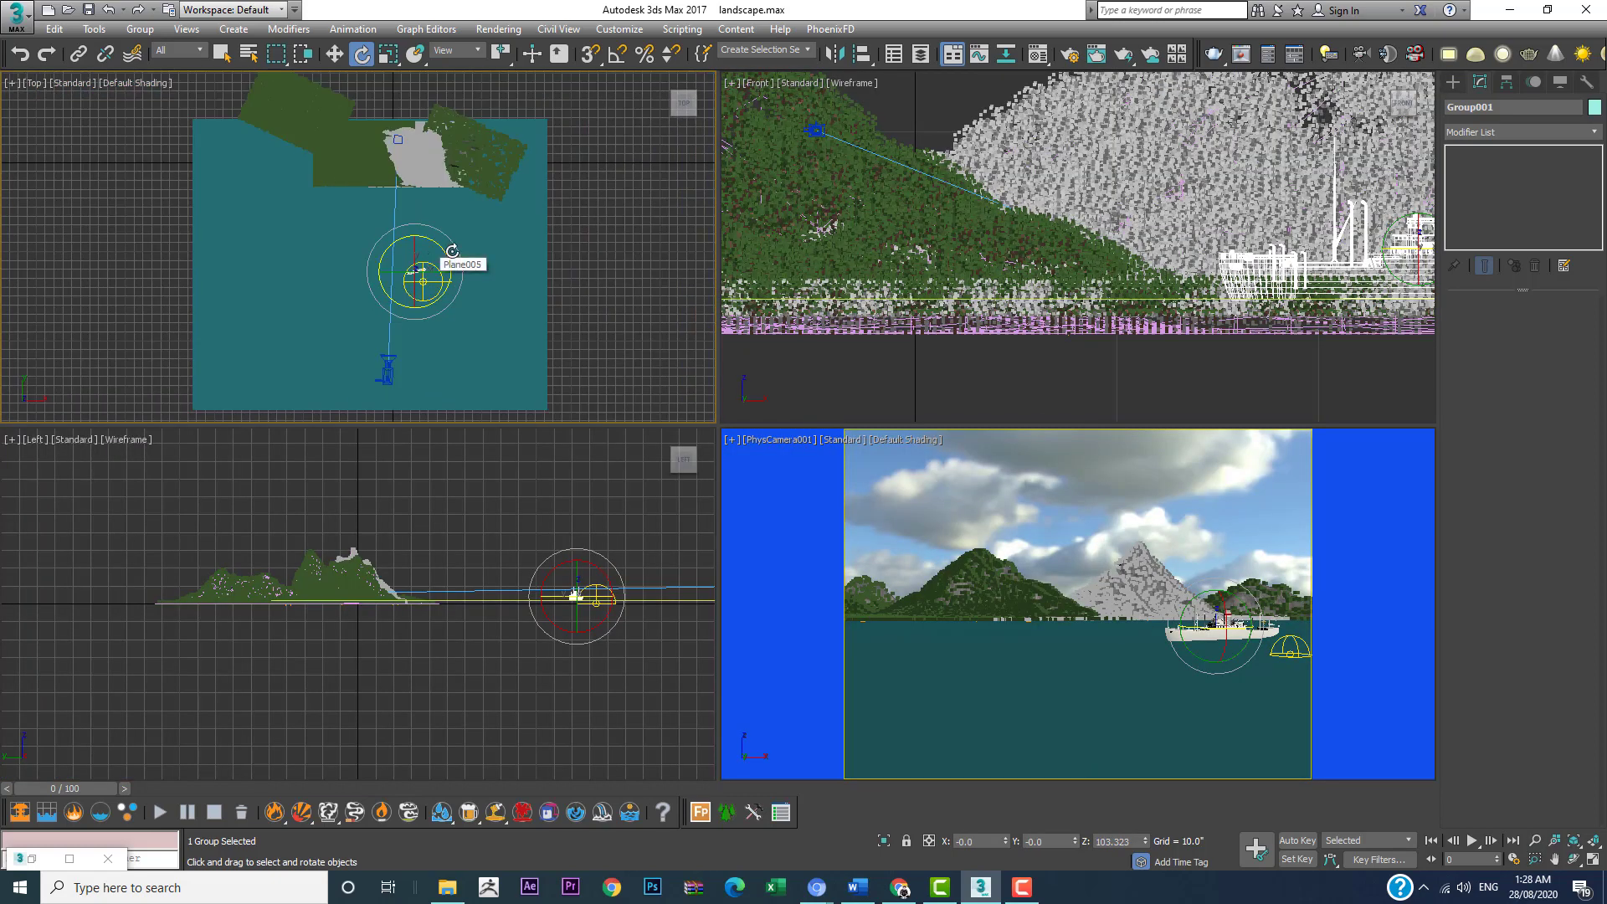
scroll(427, 263, down, 3)
key(w)
drag(438, 238, 438, 244)
Step: Maximize the camera viewport, render the scene with the ship and close the rendered frame window
right_click(1070, 437)
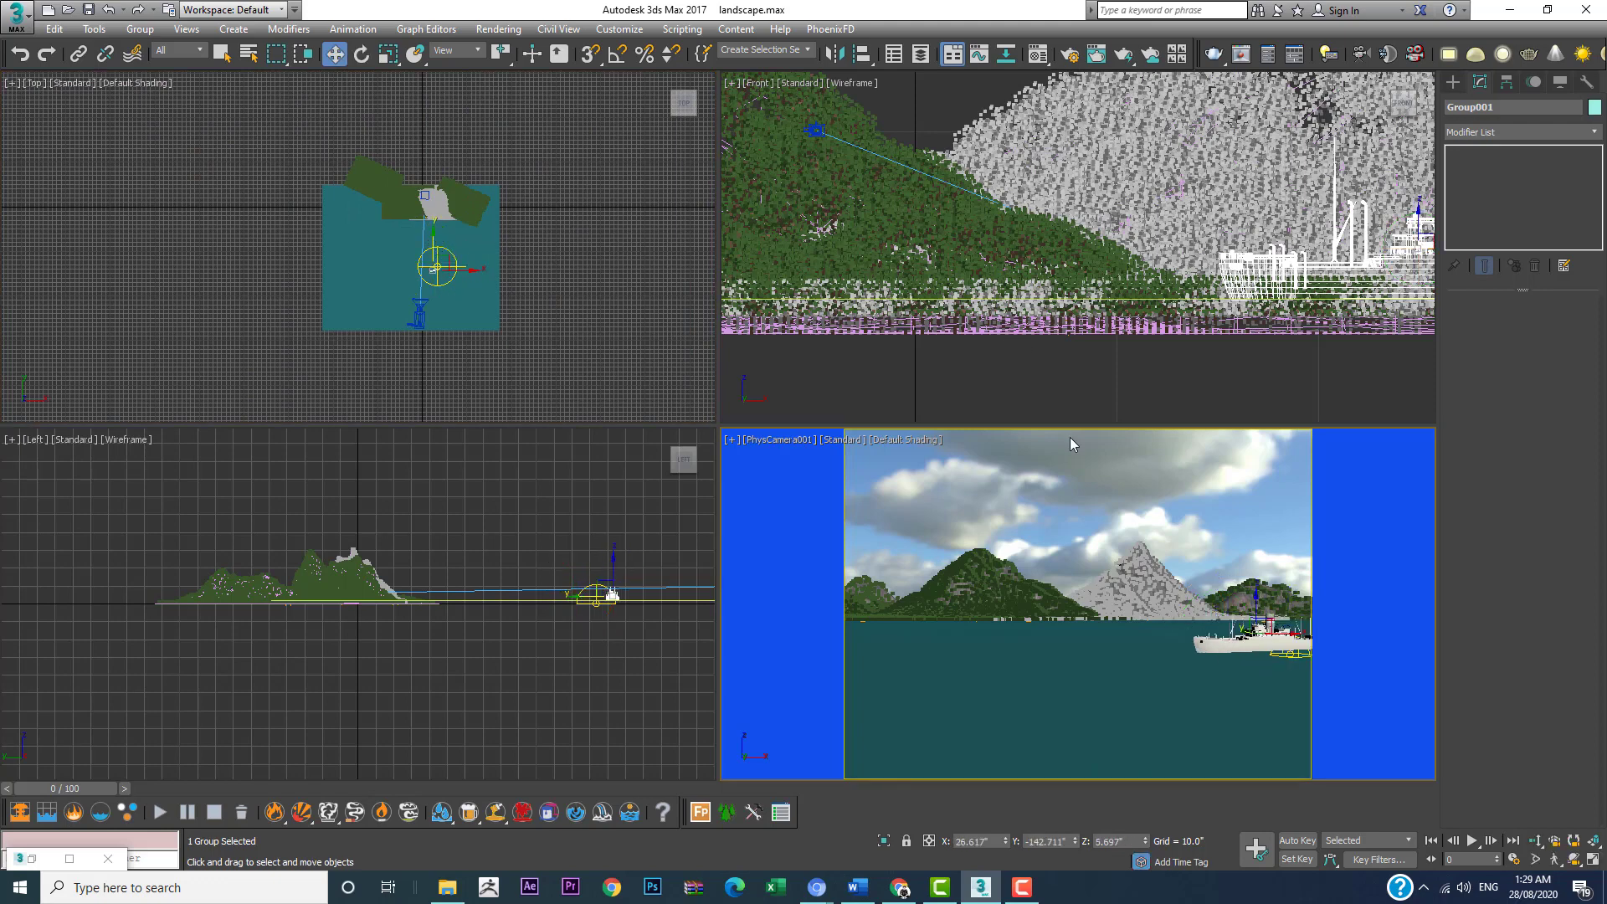
key(alt+w)
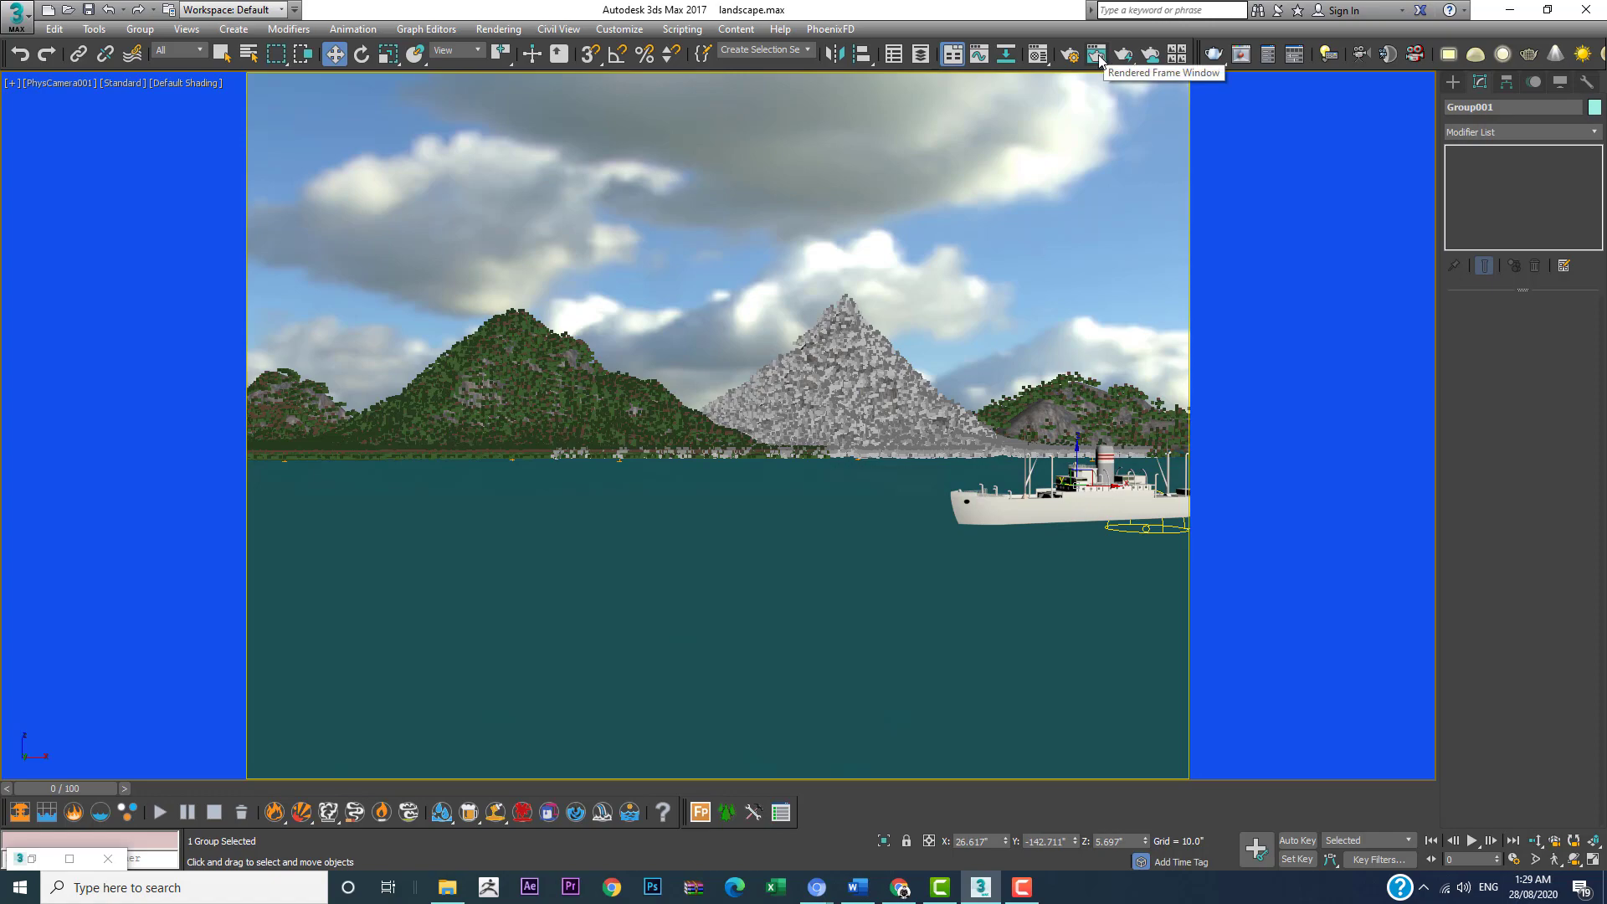
click(1123, 59)
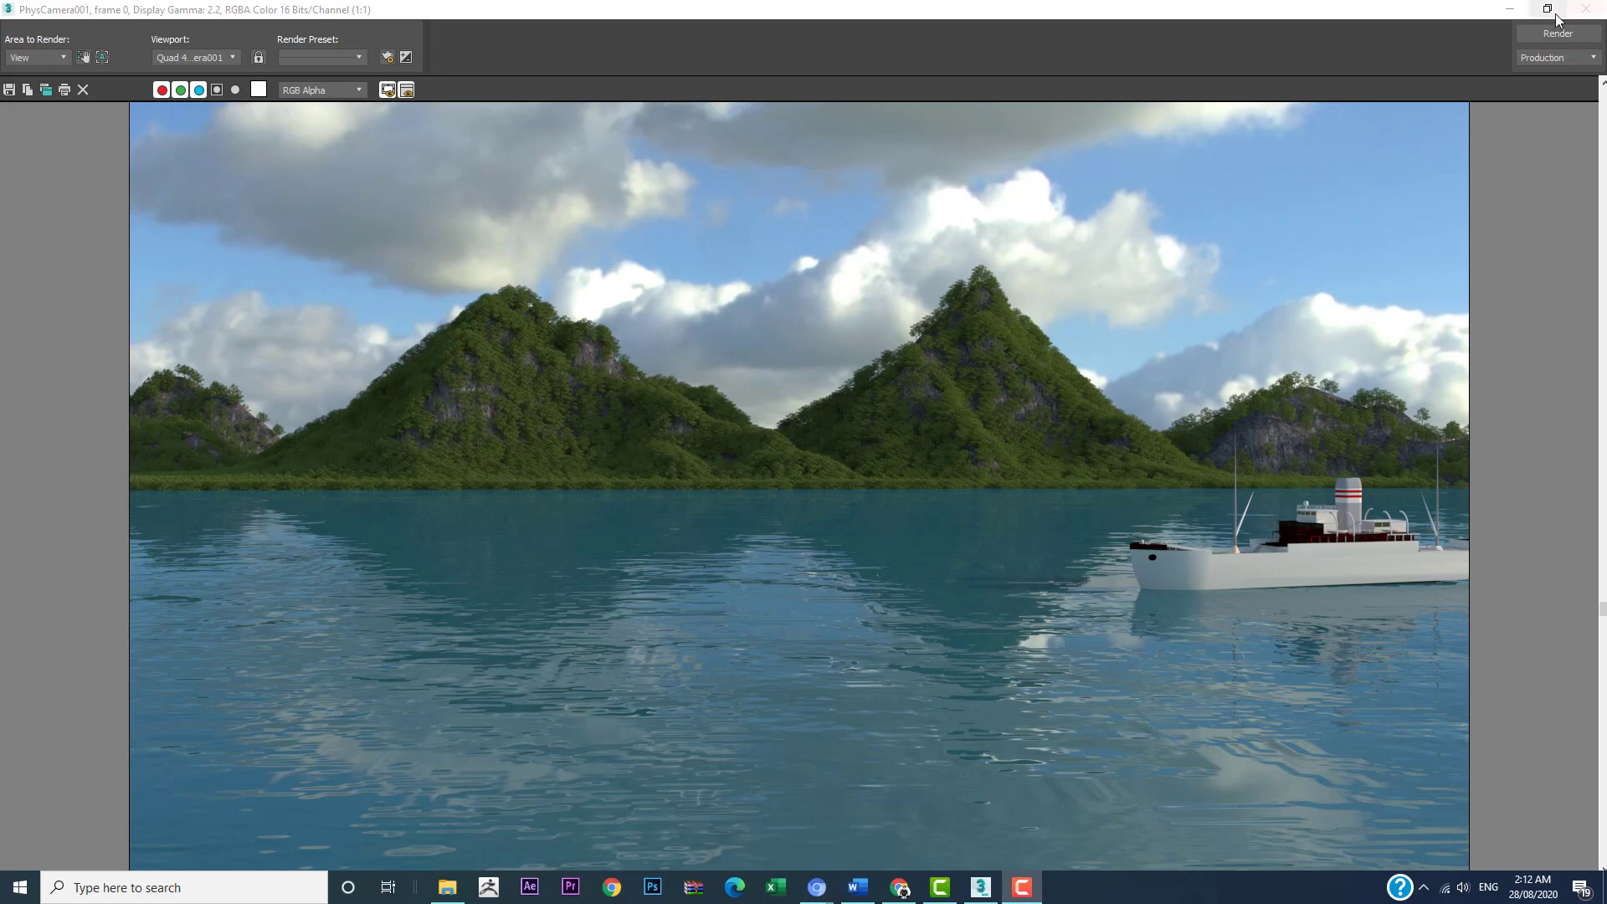
click(1585, 14)
Step: Replace the bitmap in the water material's bump map with water_new_height.png from the textures folder and close the Material Editor
click(498, 29)
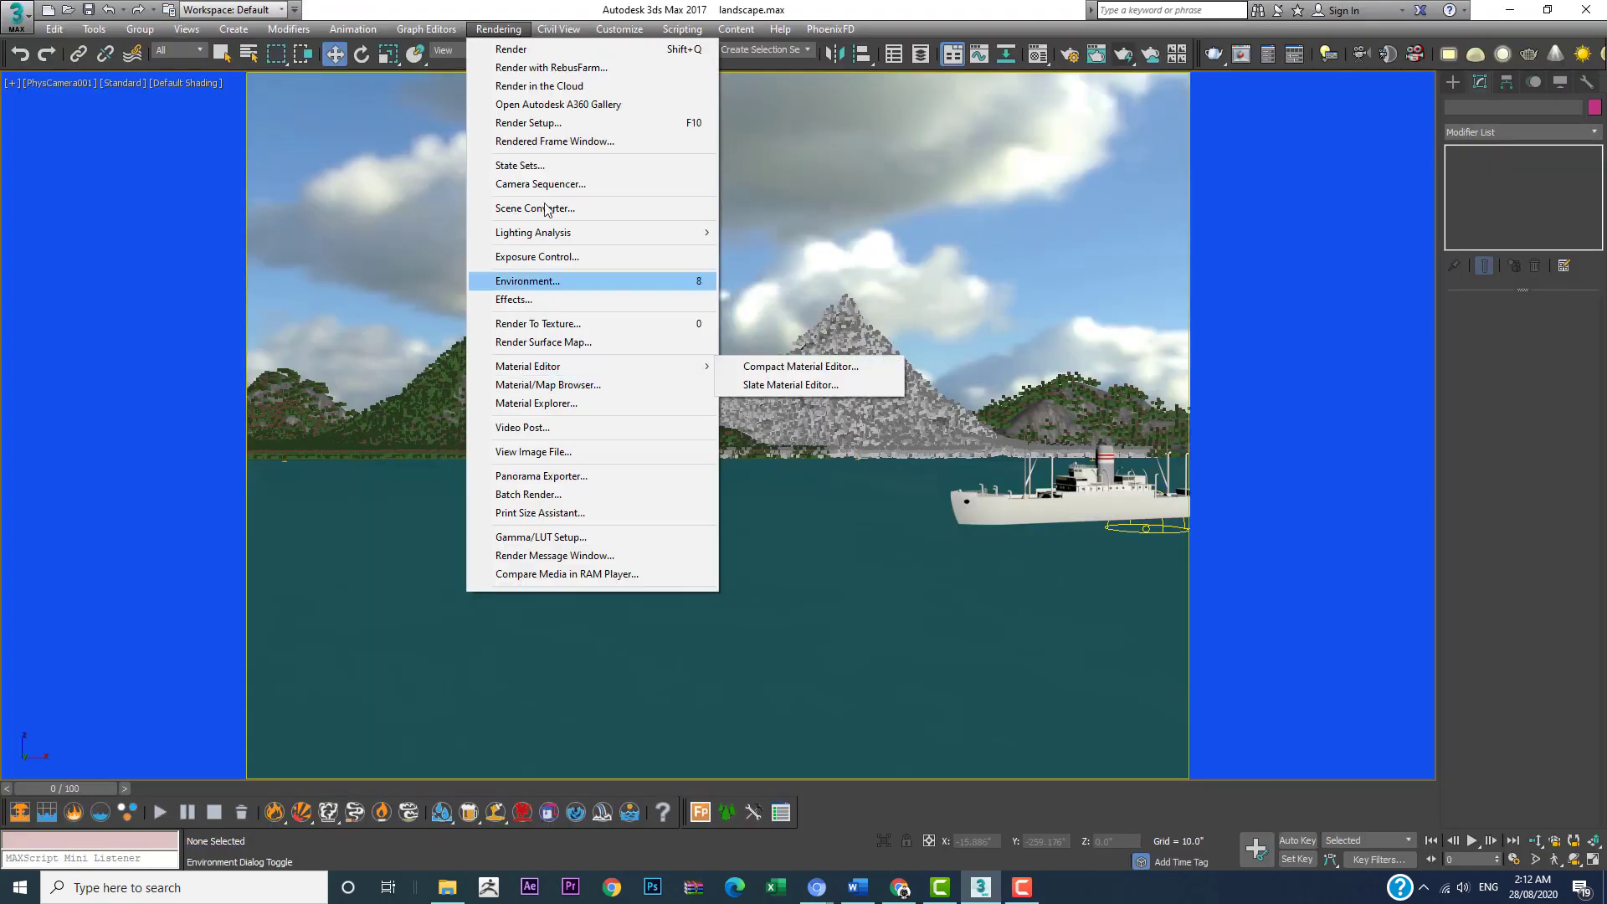
mouse_move(527, 369)
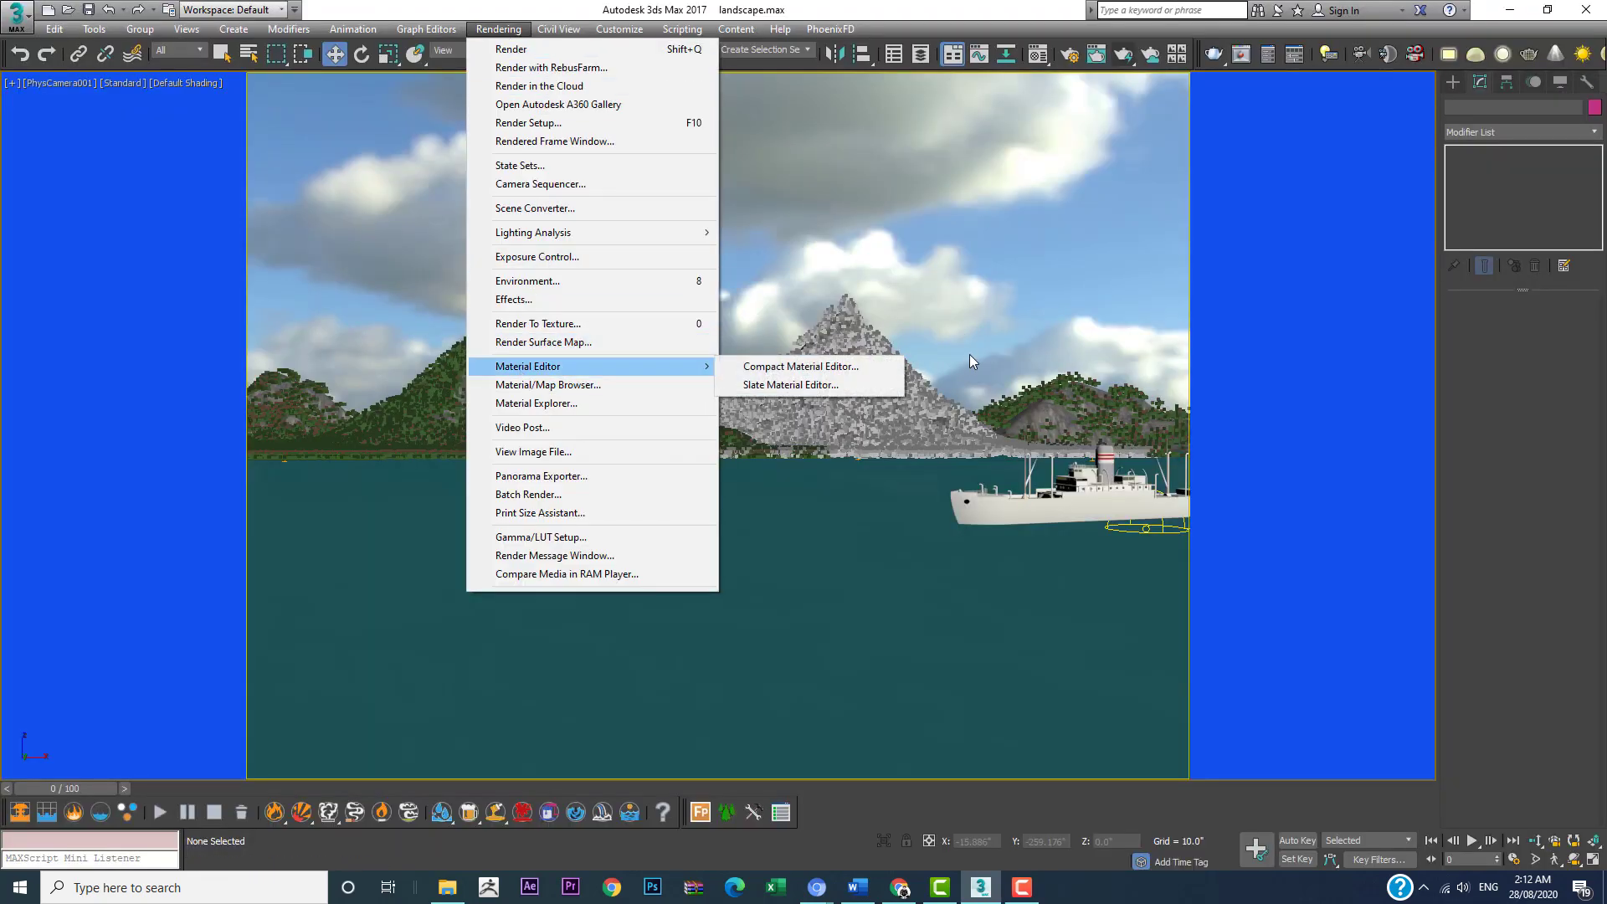
click(829, 370)
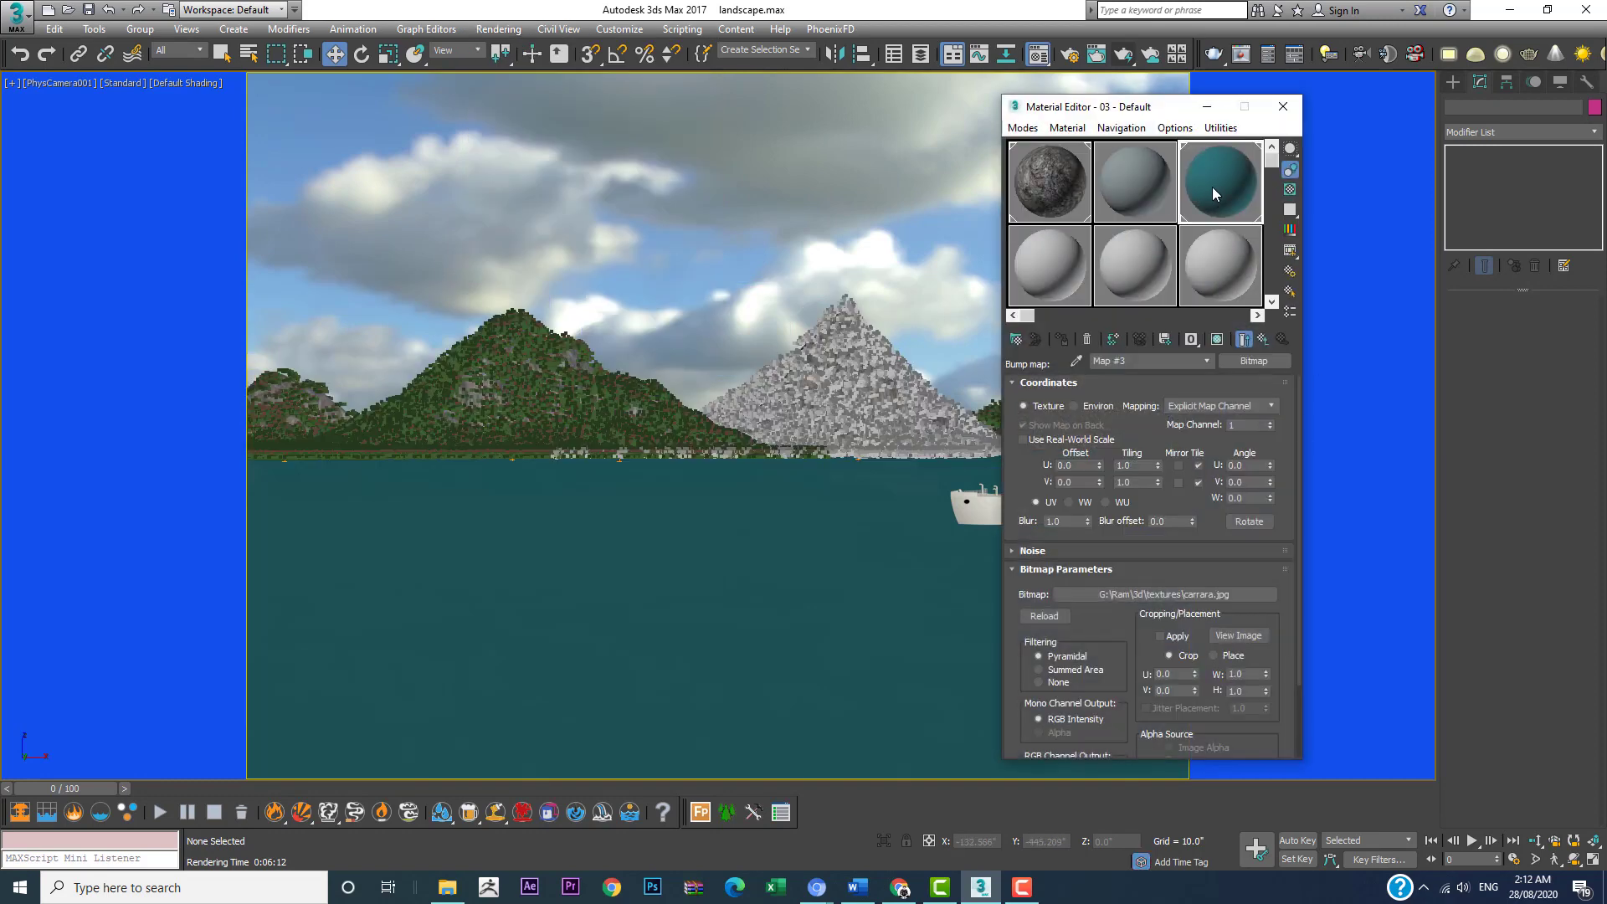
scroll(1134, 653, down, 2)
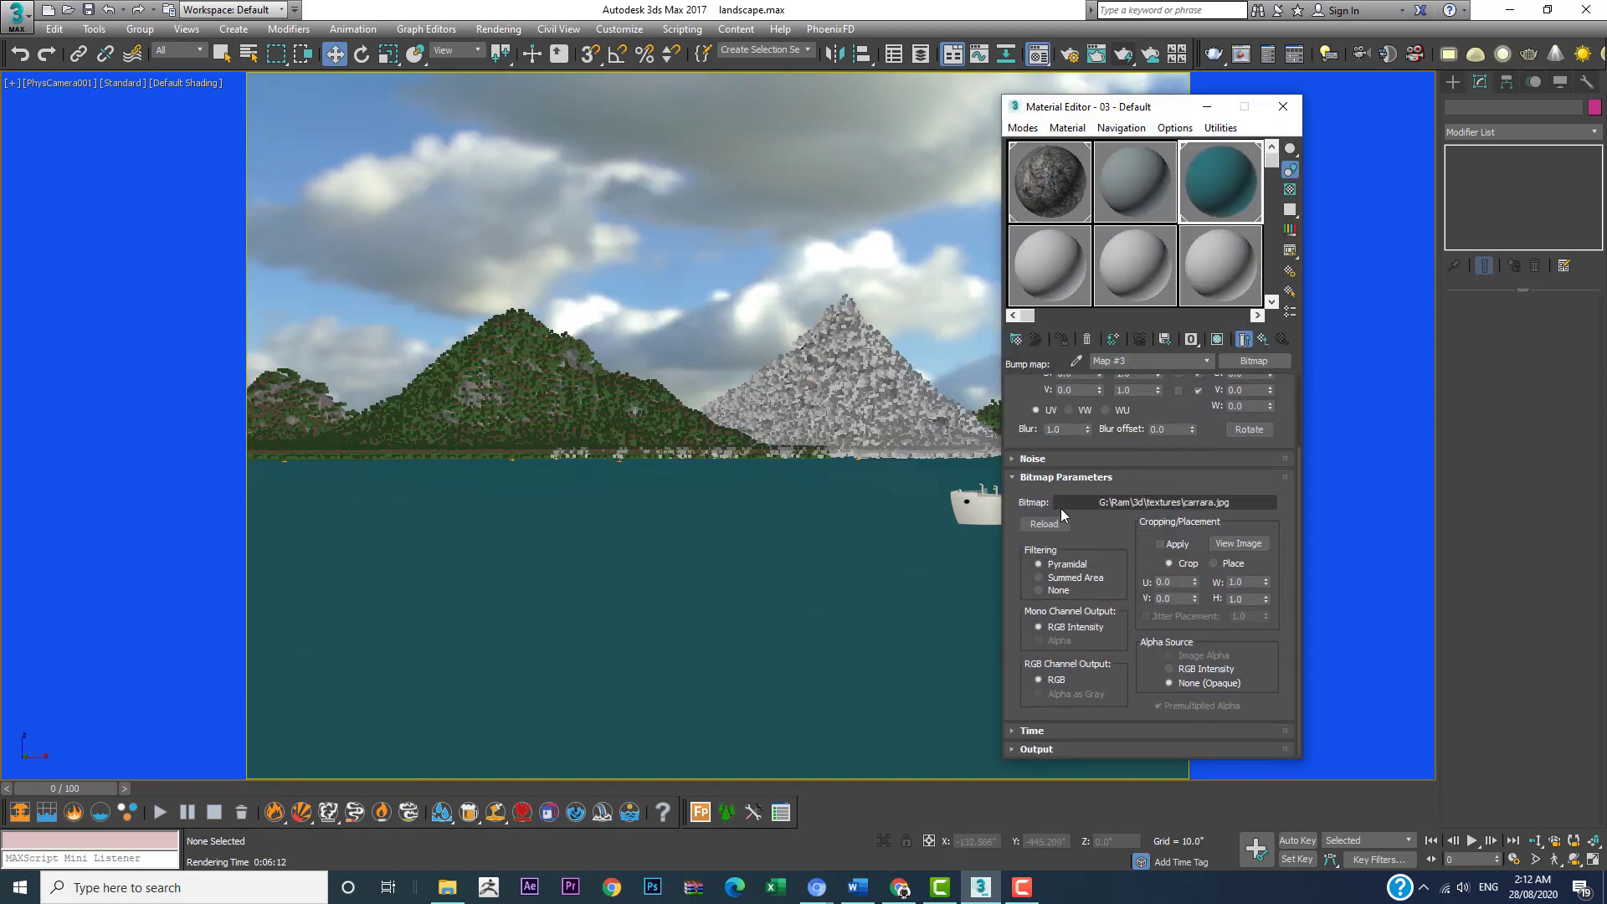
click(1192, 504)
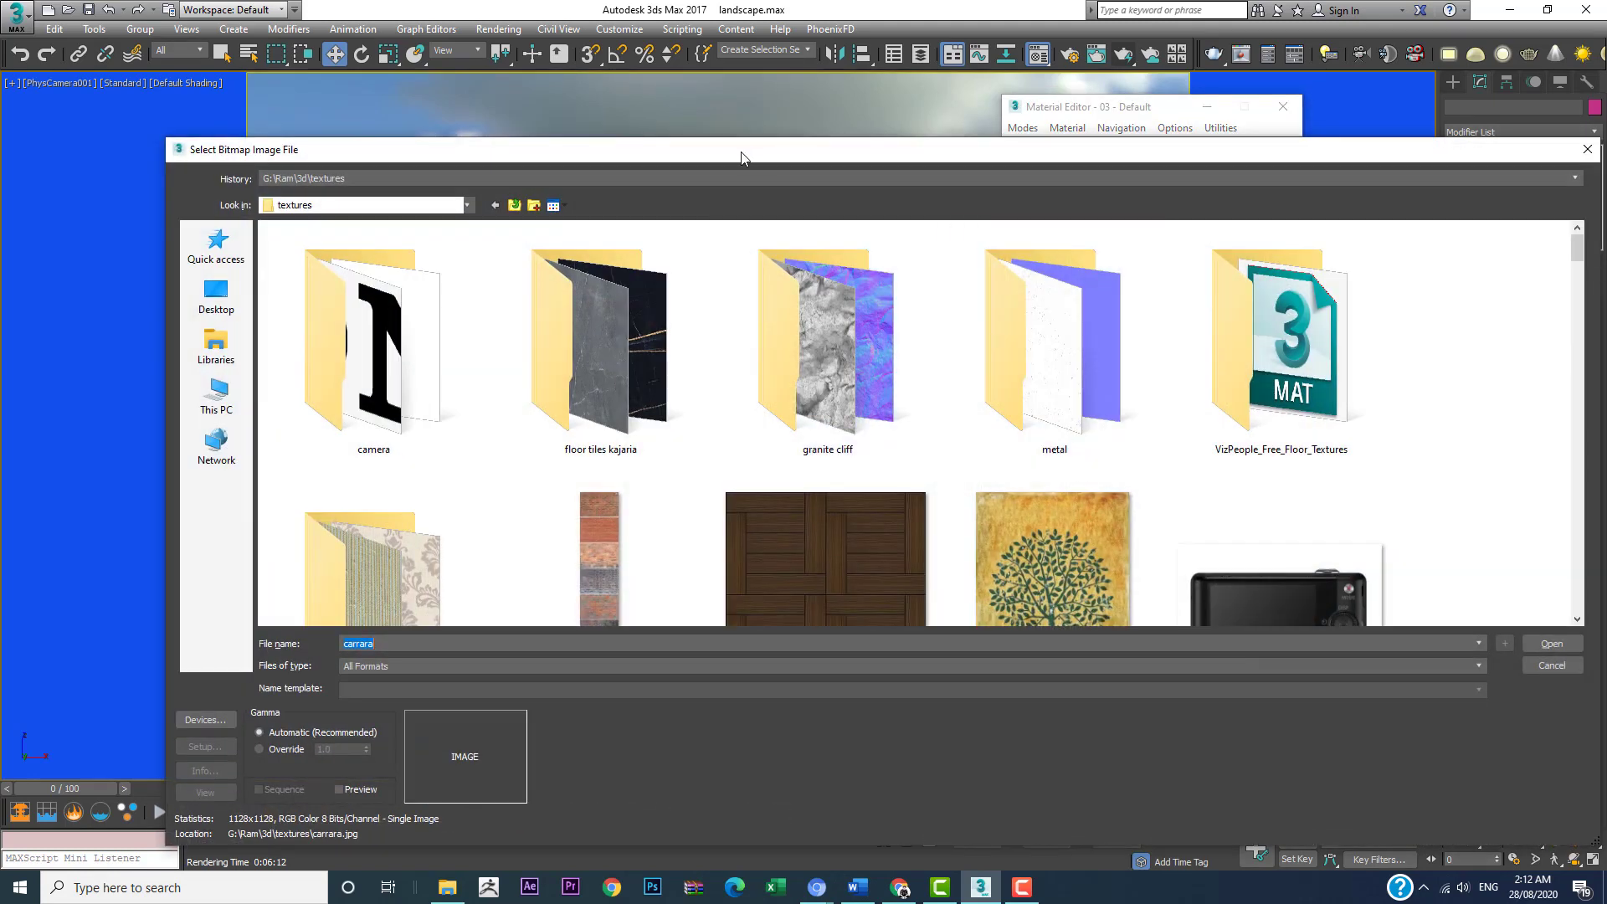
drag(741, 157, 710, 52)
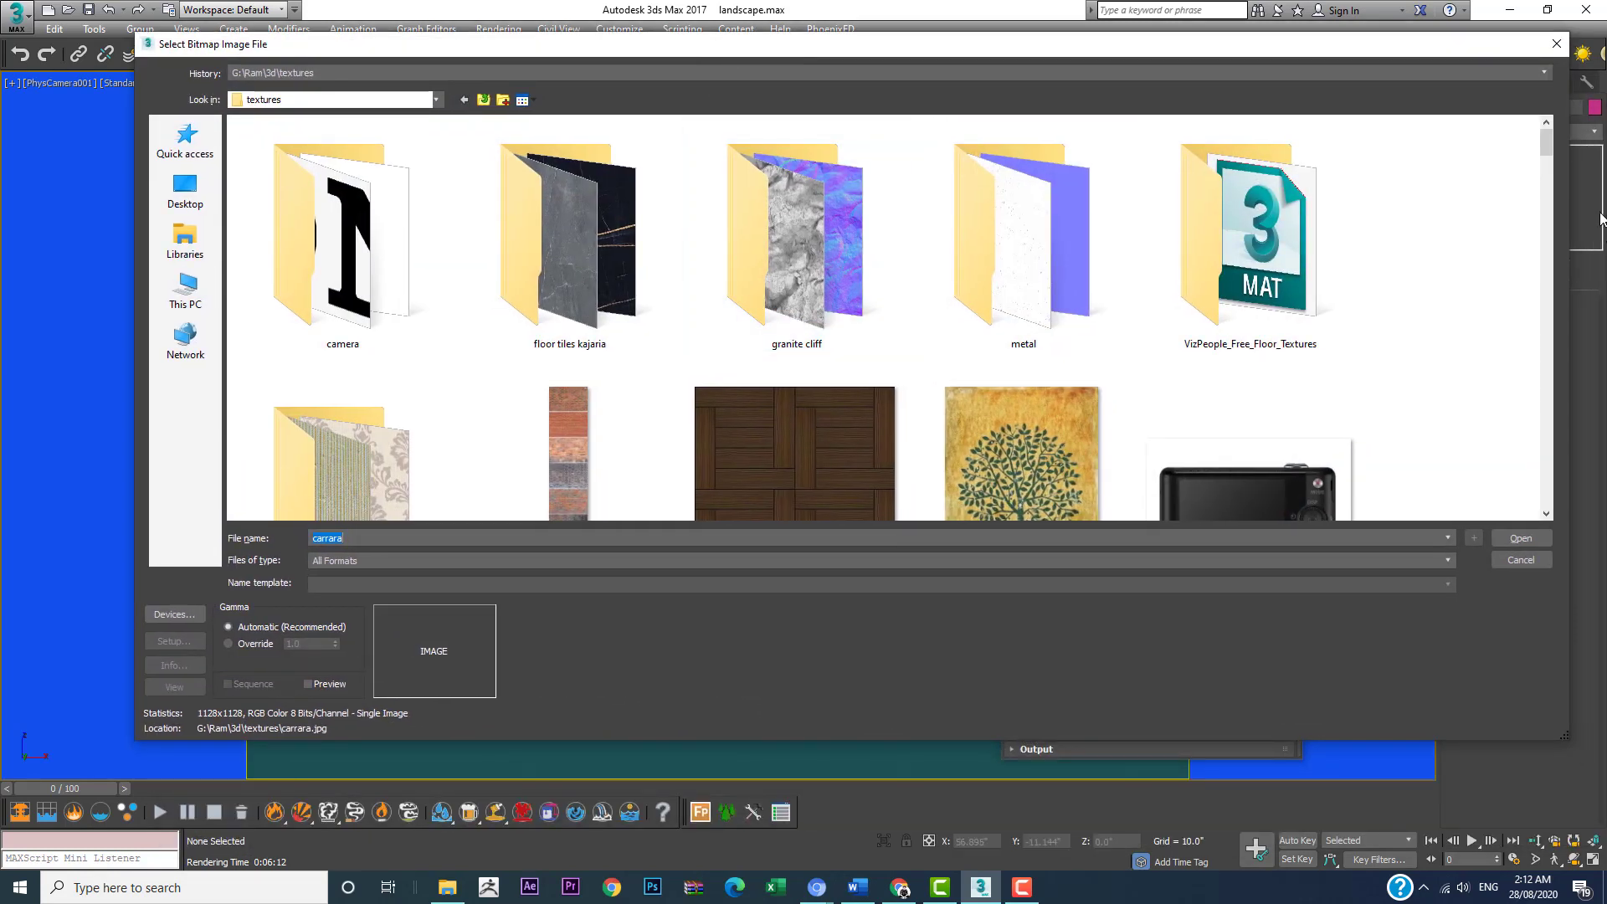
drag(1546, 144, 1546, 490)
click(614, 410)
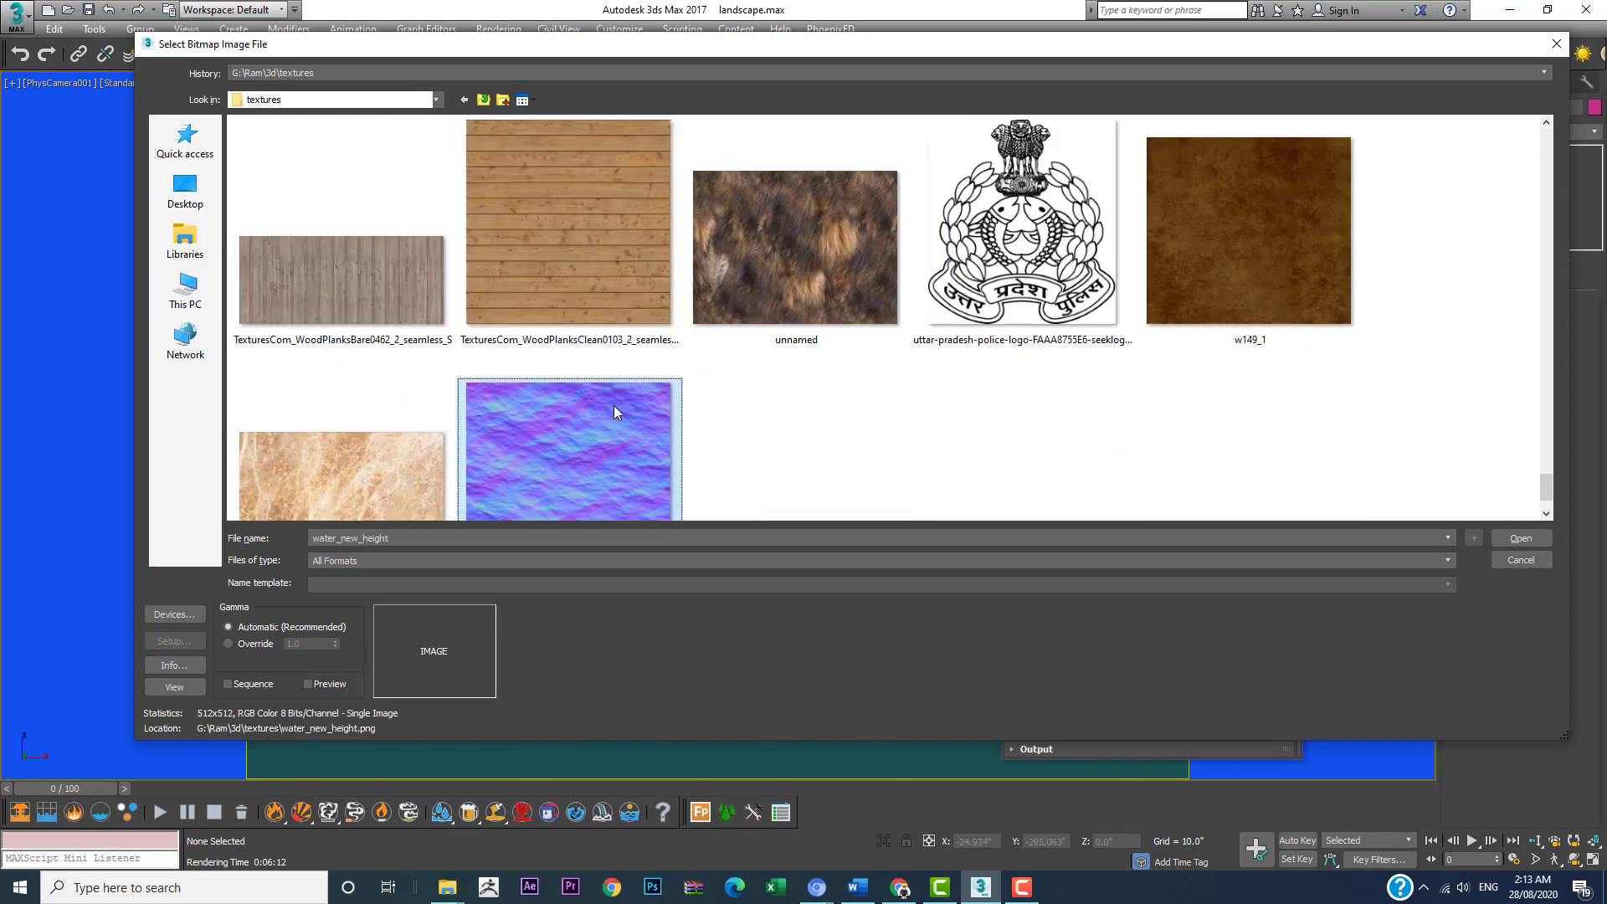
scroll(619, 410, down, 1)
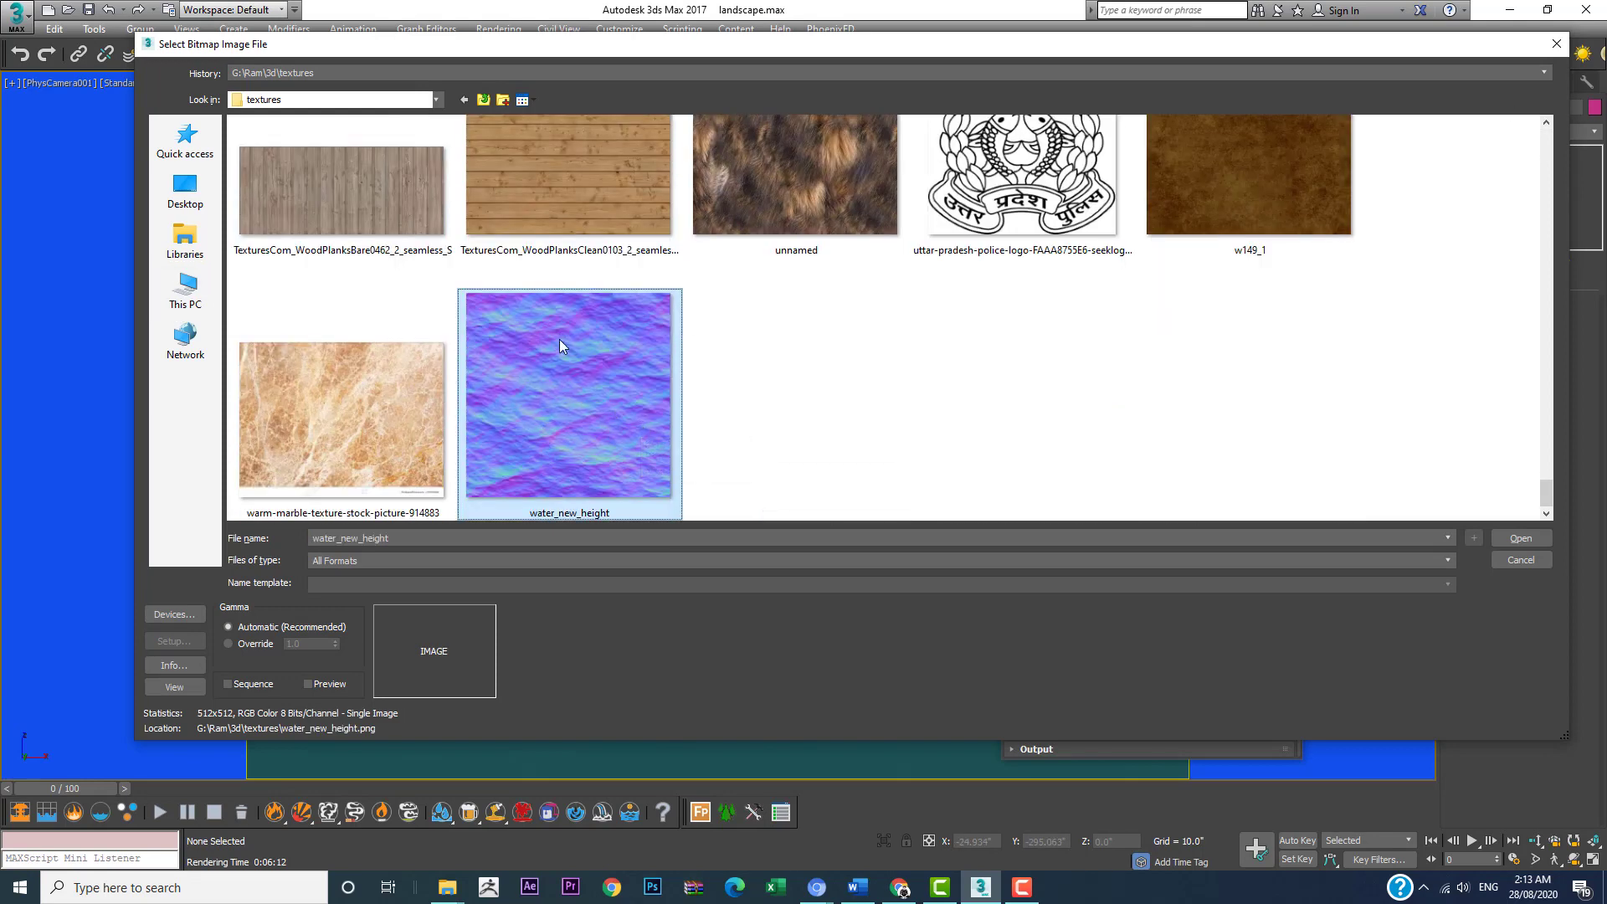
click(1521, 538)
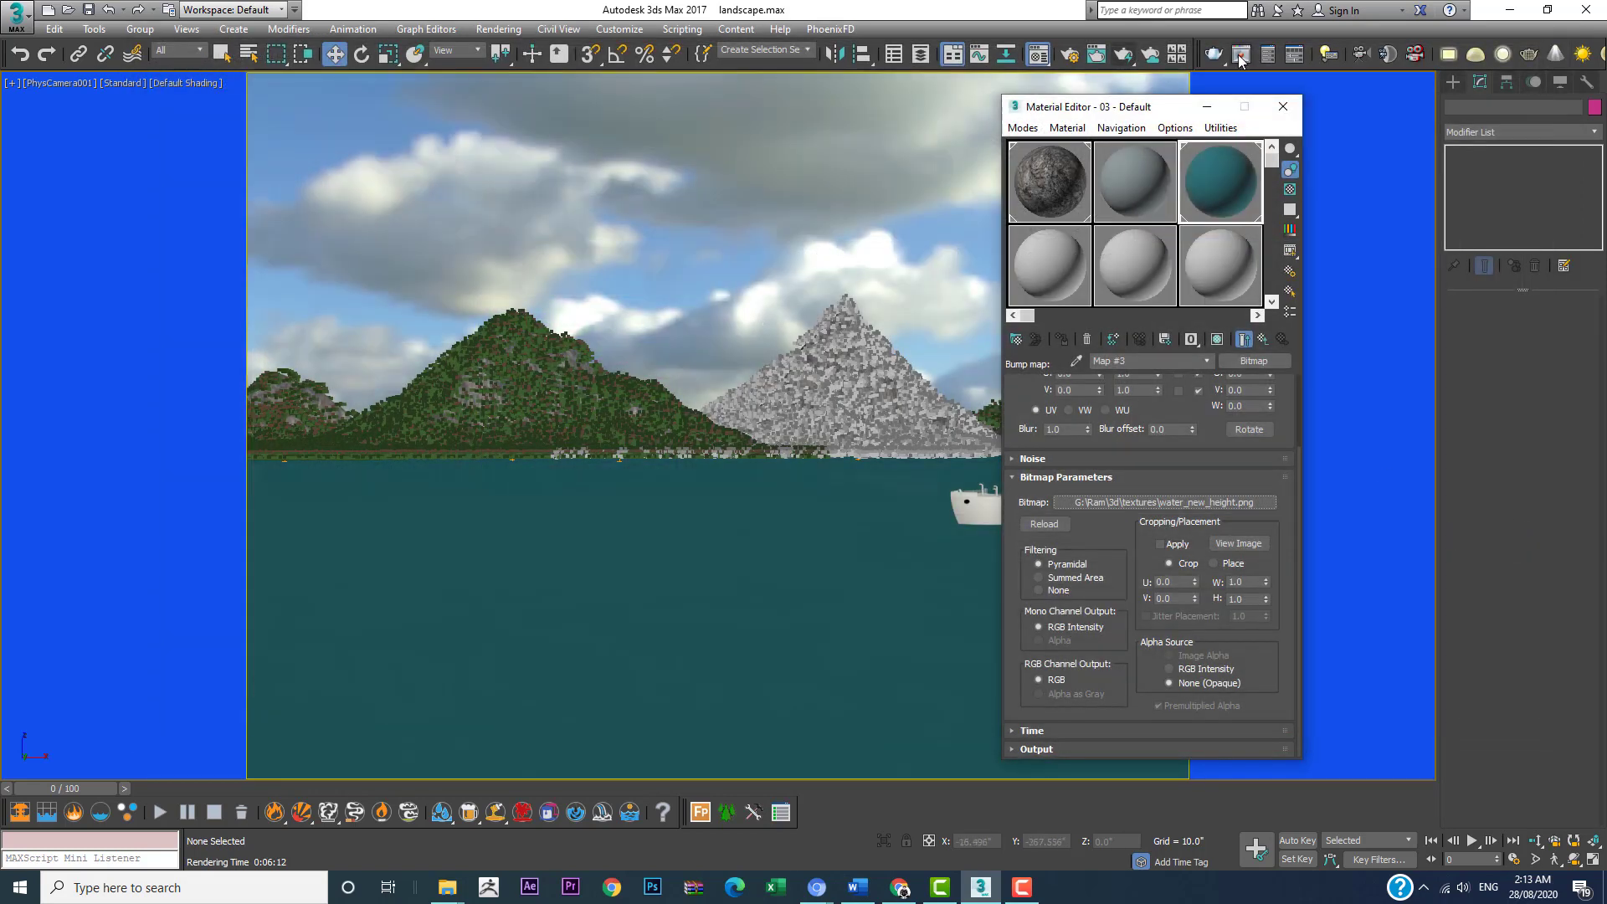
click(1283, 106)
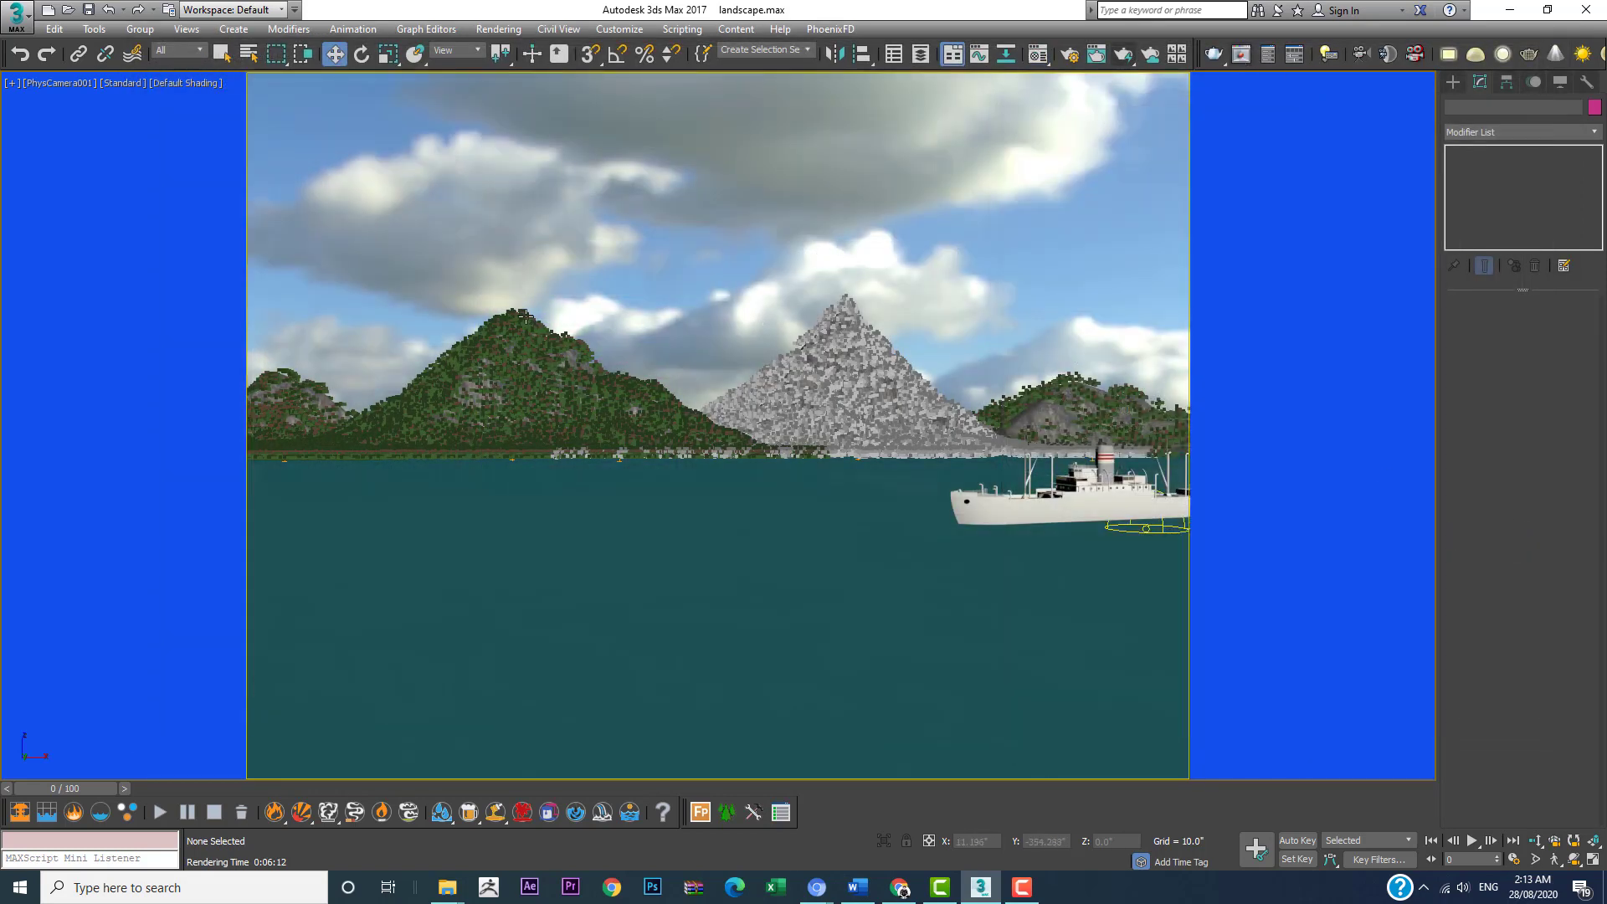
Step: Enable random scale on the Maple forest covering the left mountain and lower its minimum X scale to about 62%
click(525, 315)
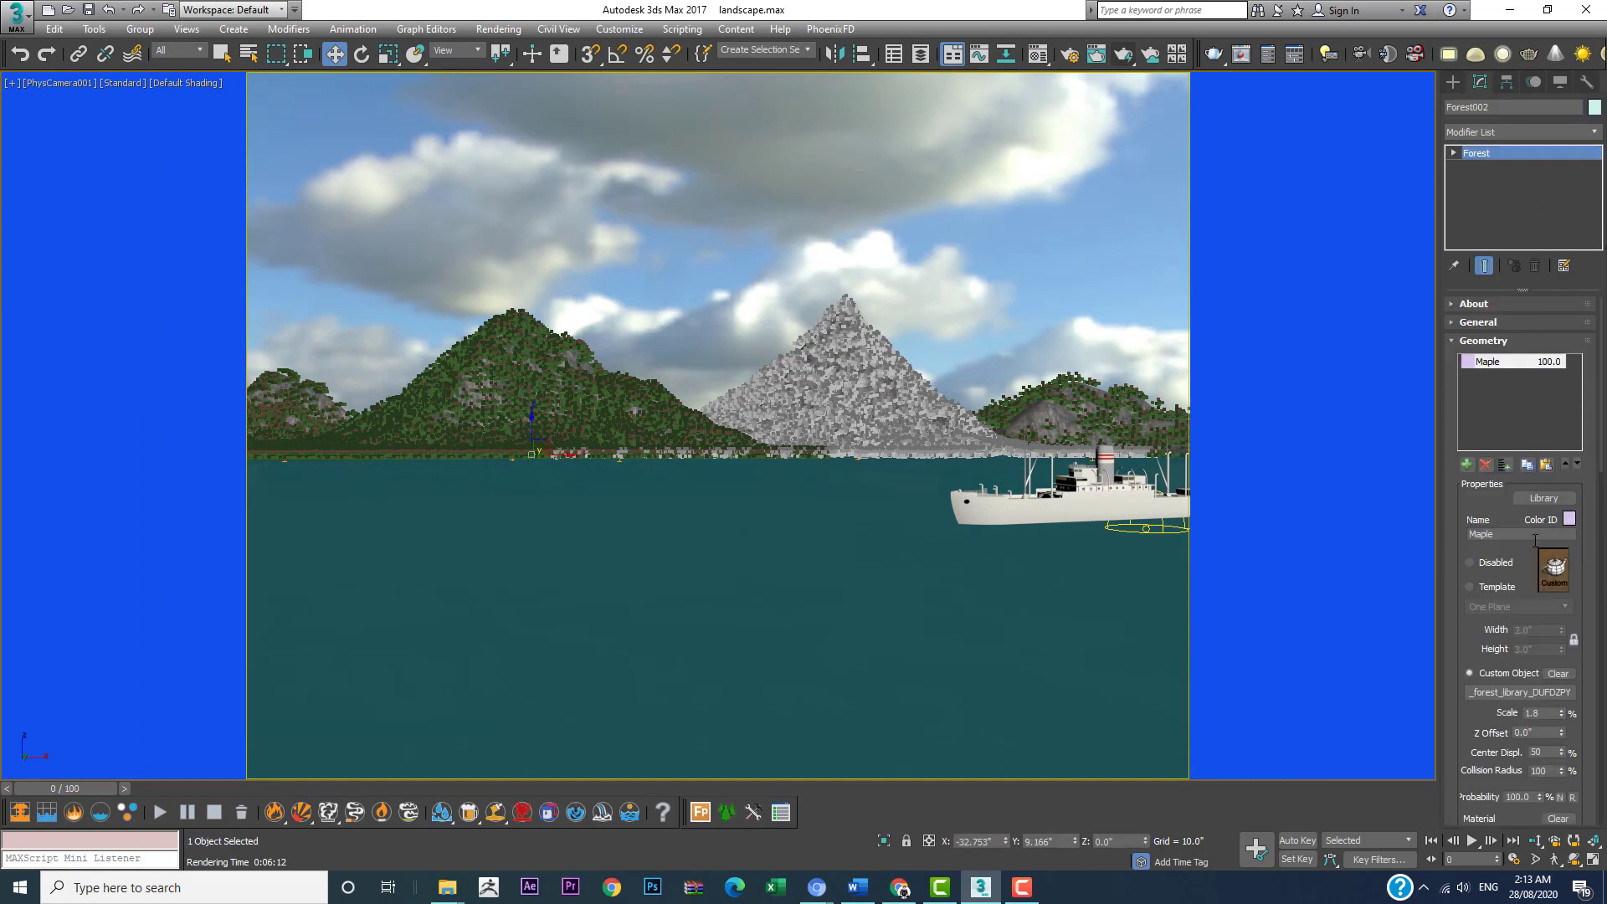
drag(1480, 633, 1420, 1)
drag(1452, 717, 1430, 378)
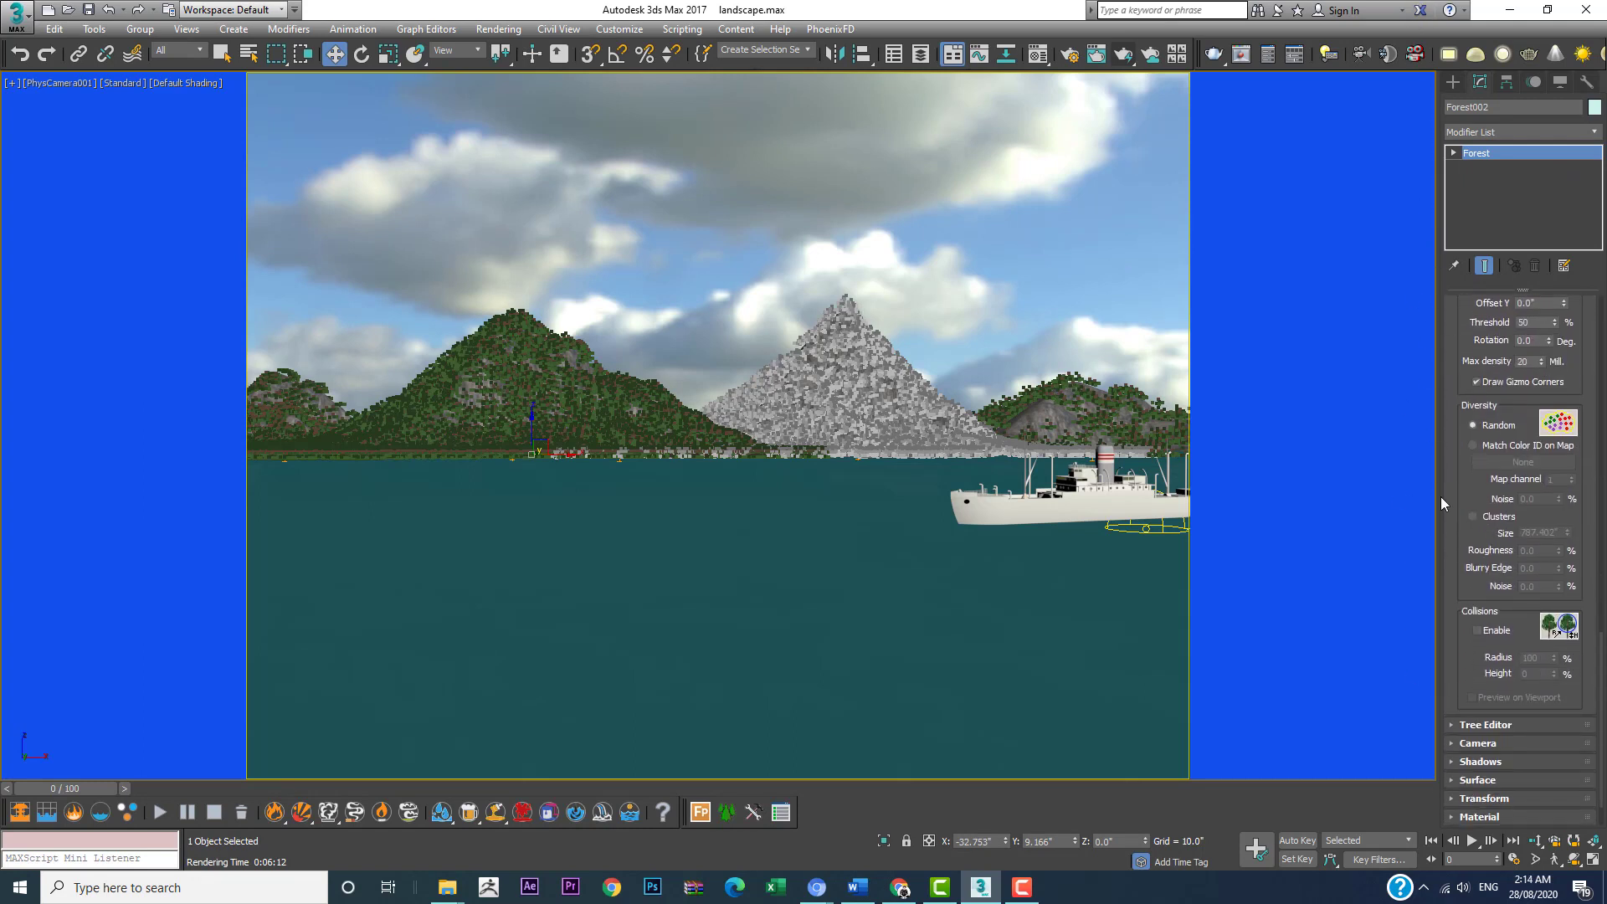
scroll(1442, 672, down, 1)
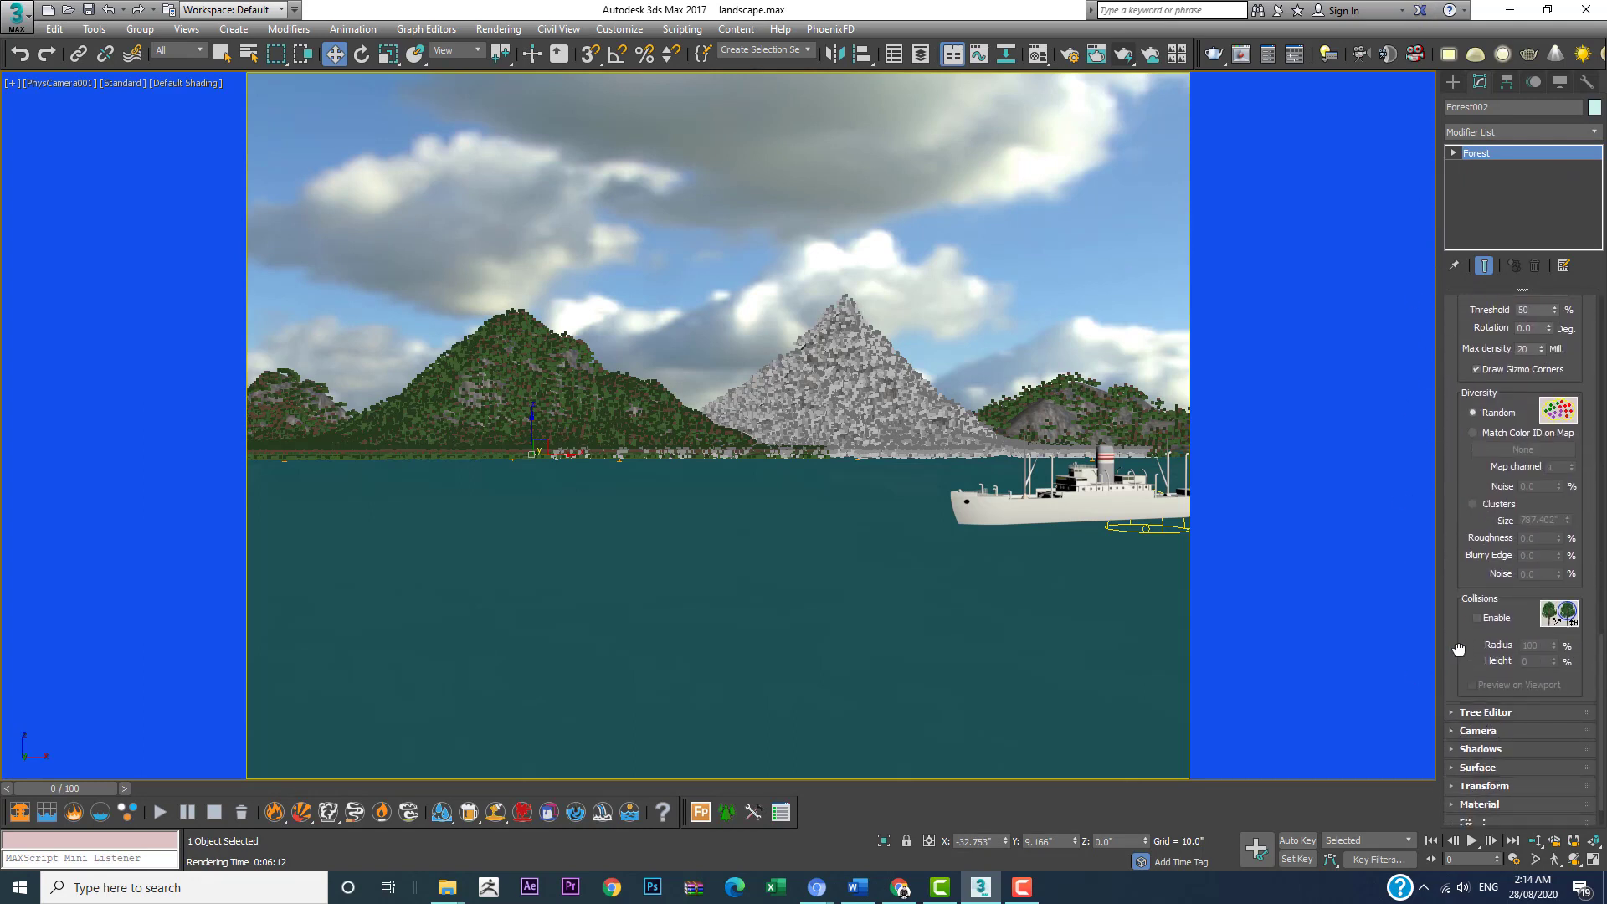
click(1481, 670)
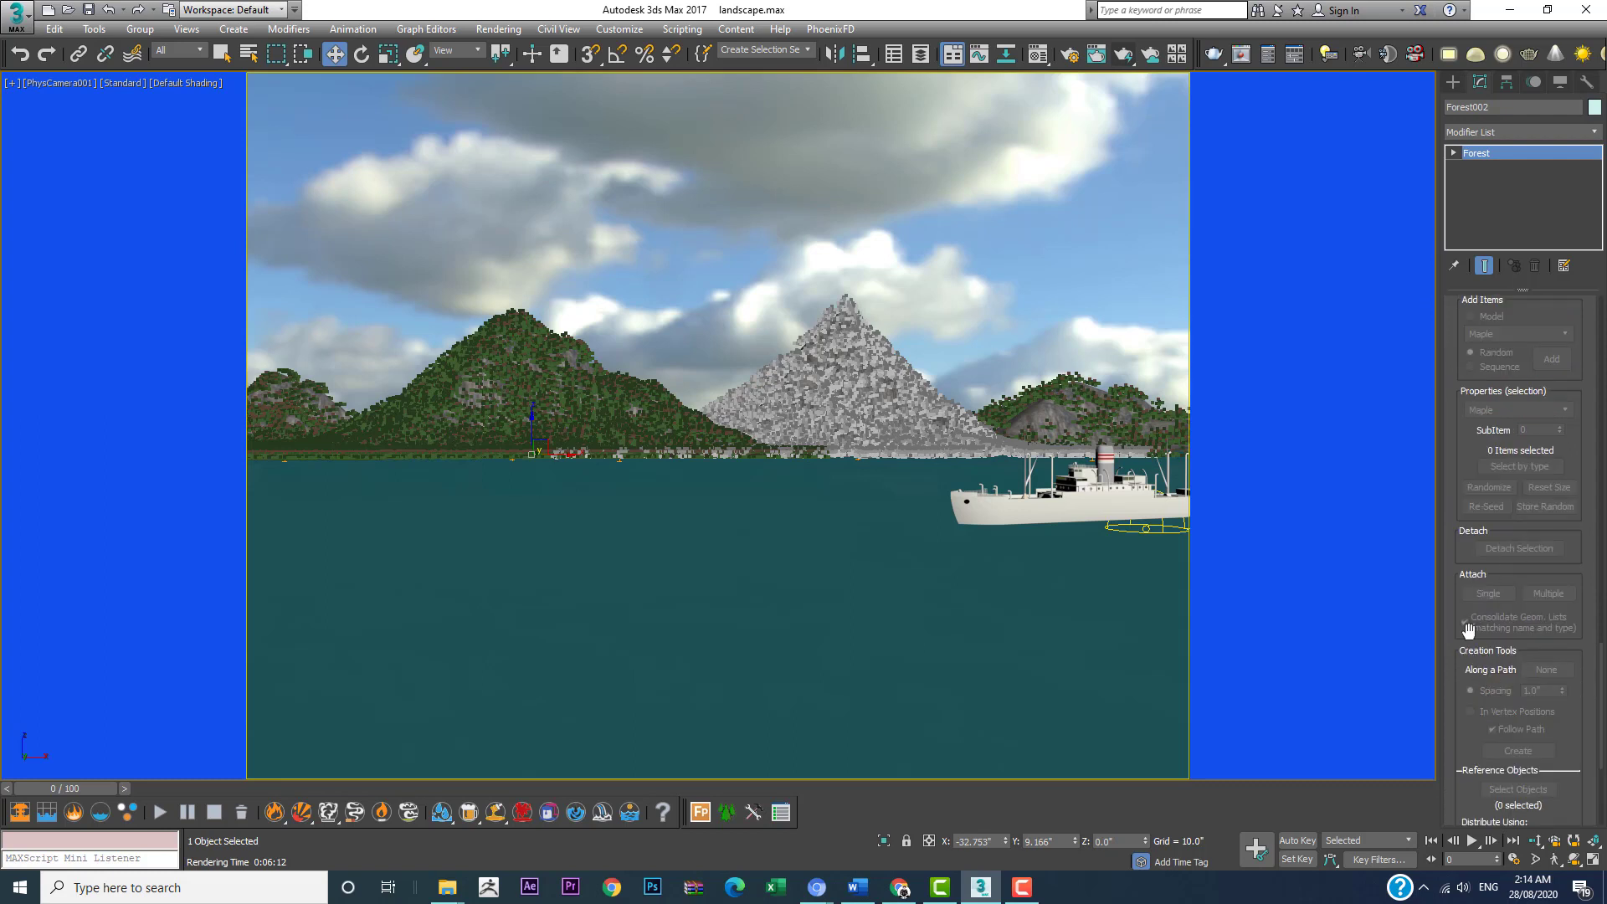
drag(1461, 339, 1465, 651)
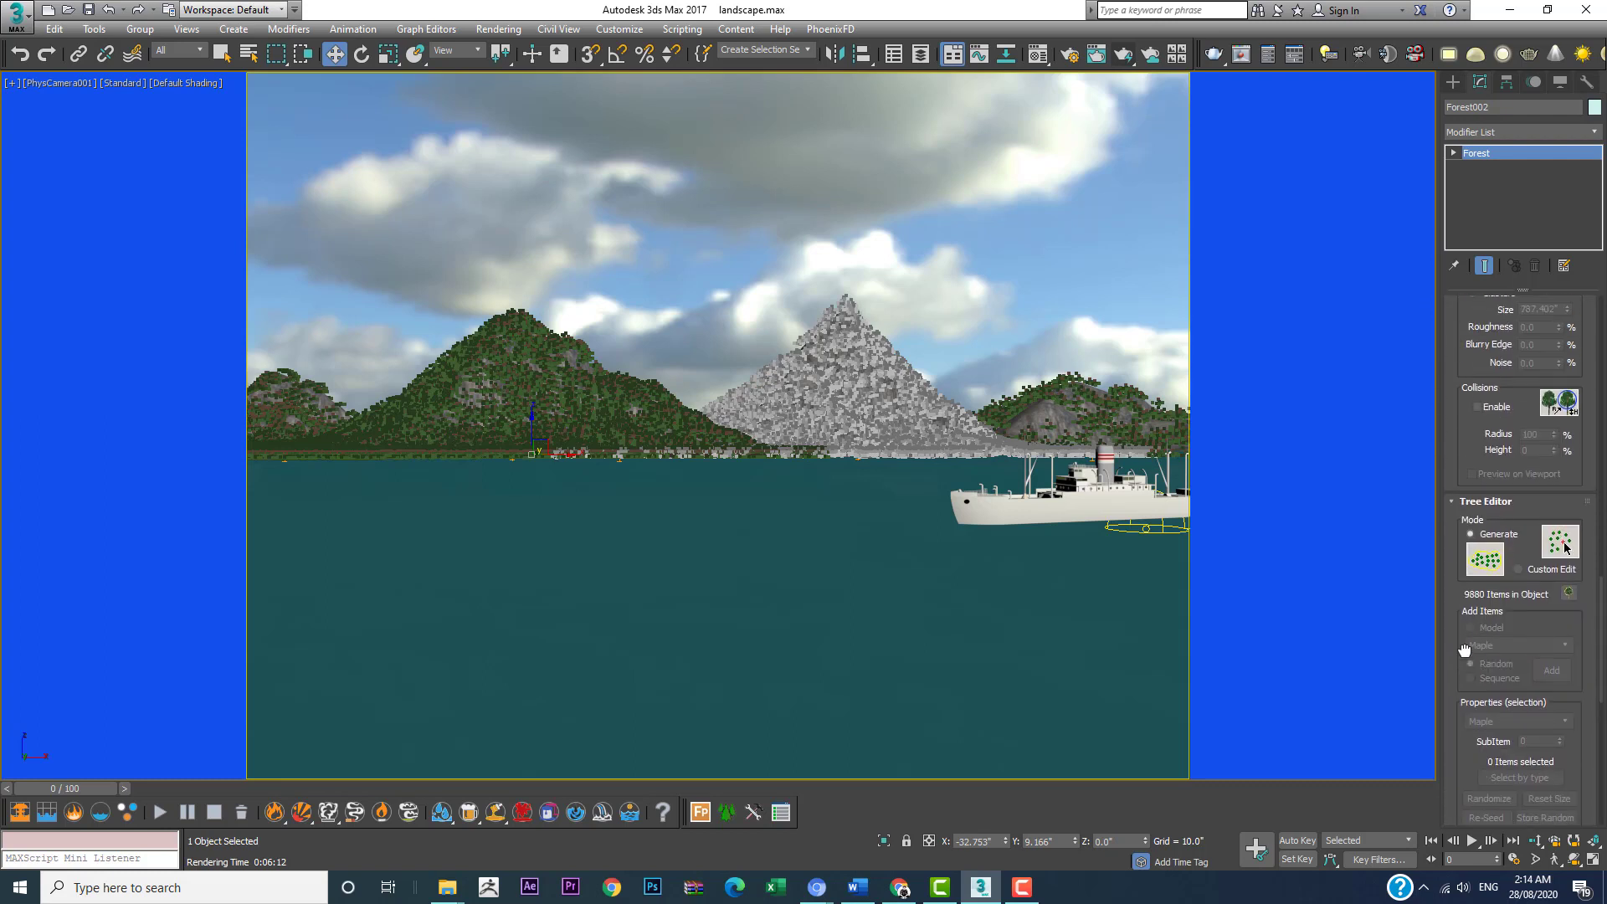
scroll(1465, 650, down, 15)
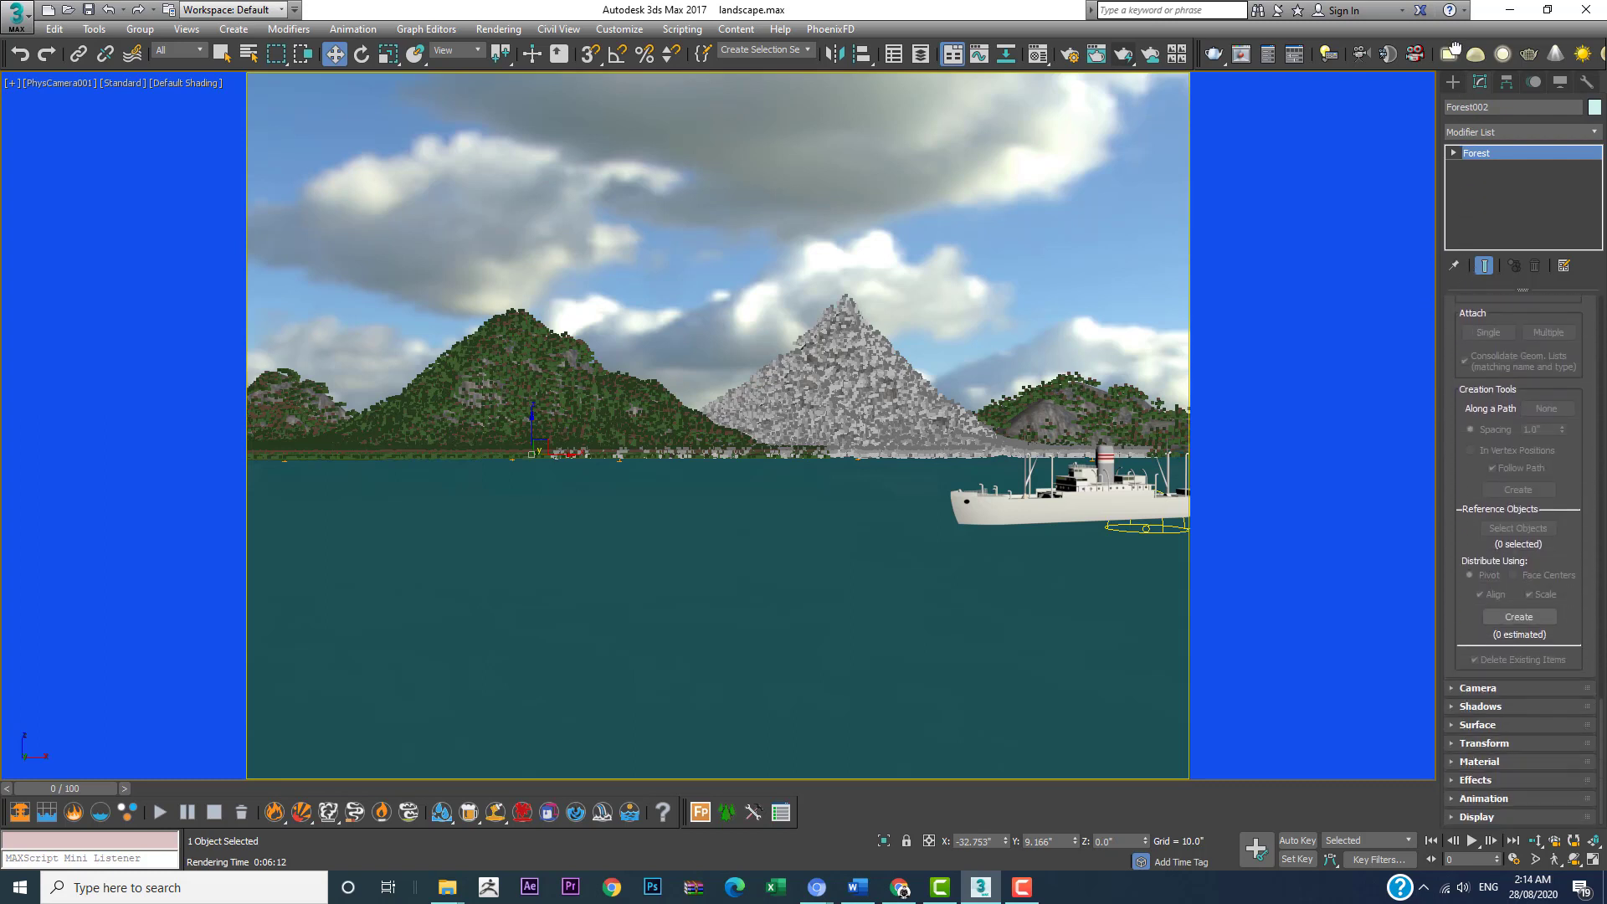
click(1465, 746)
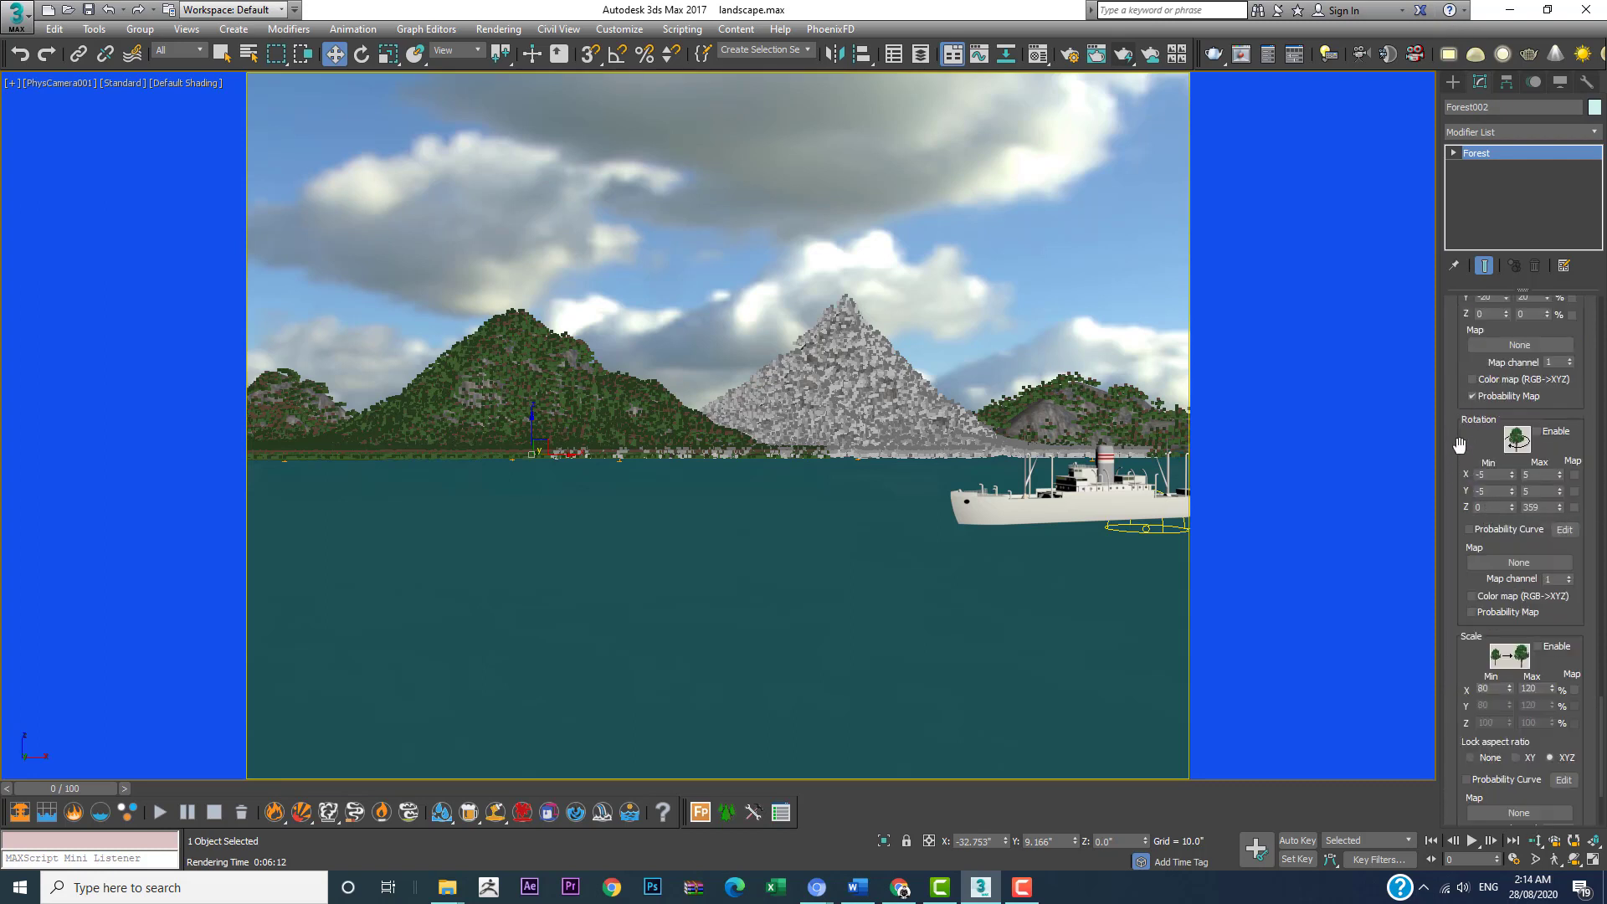
drag(1458, 448, 1461, 400)
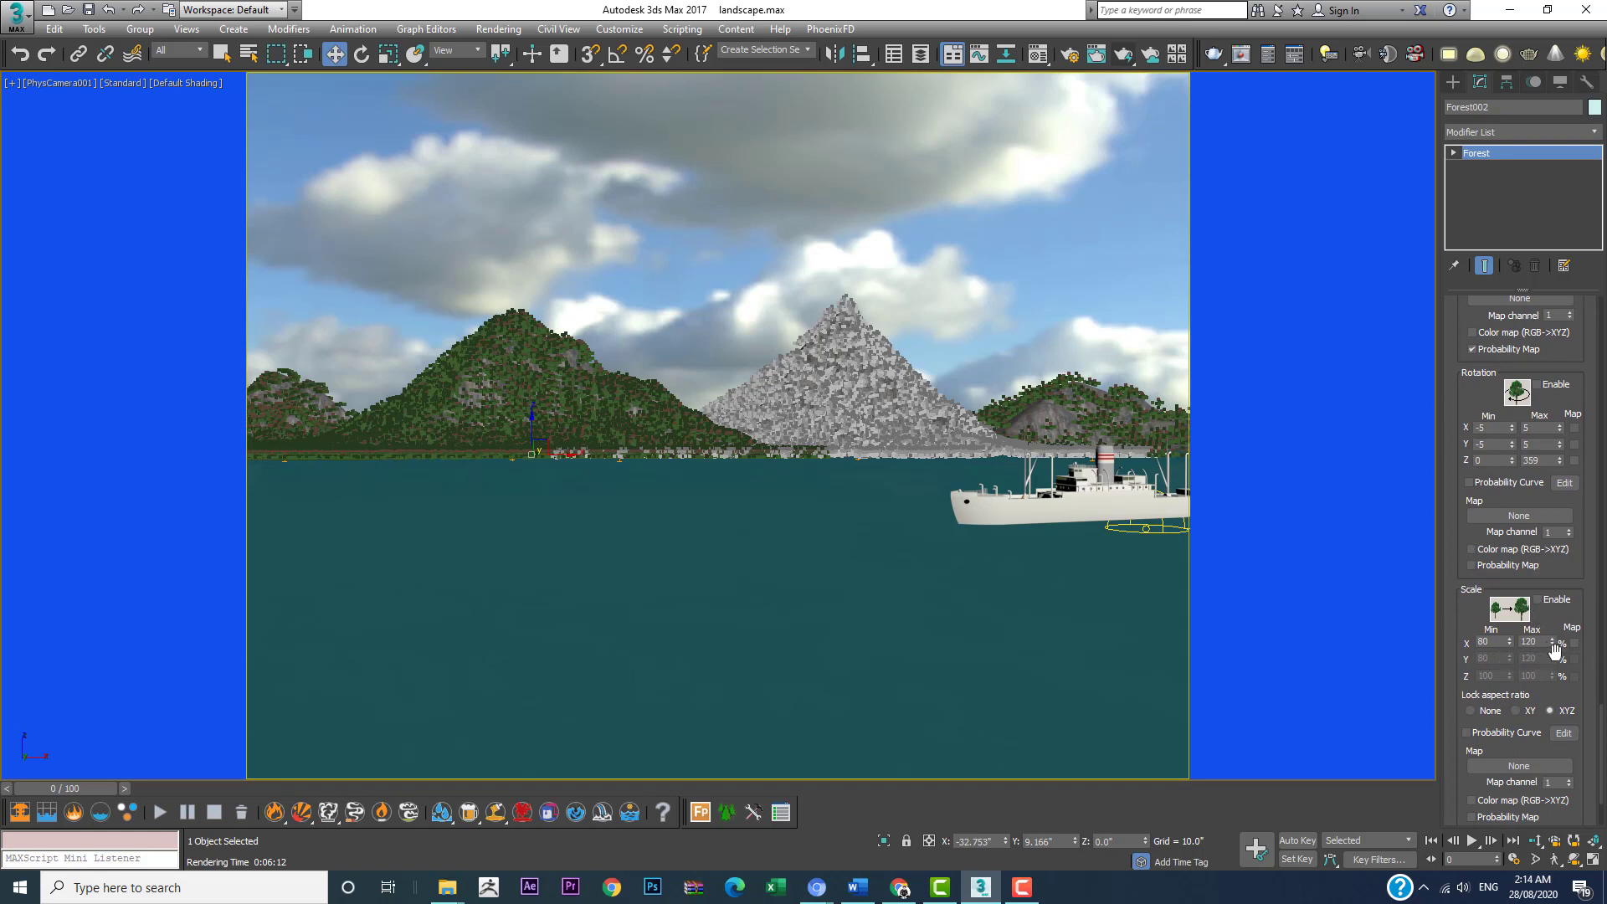
click(1539, 601)
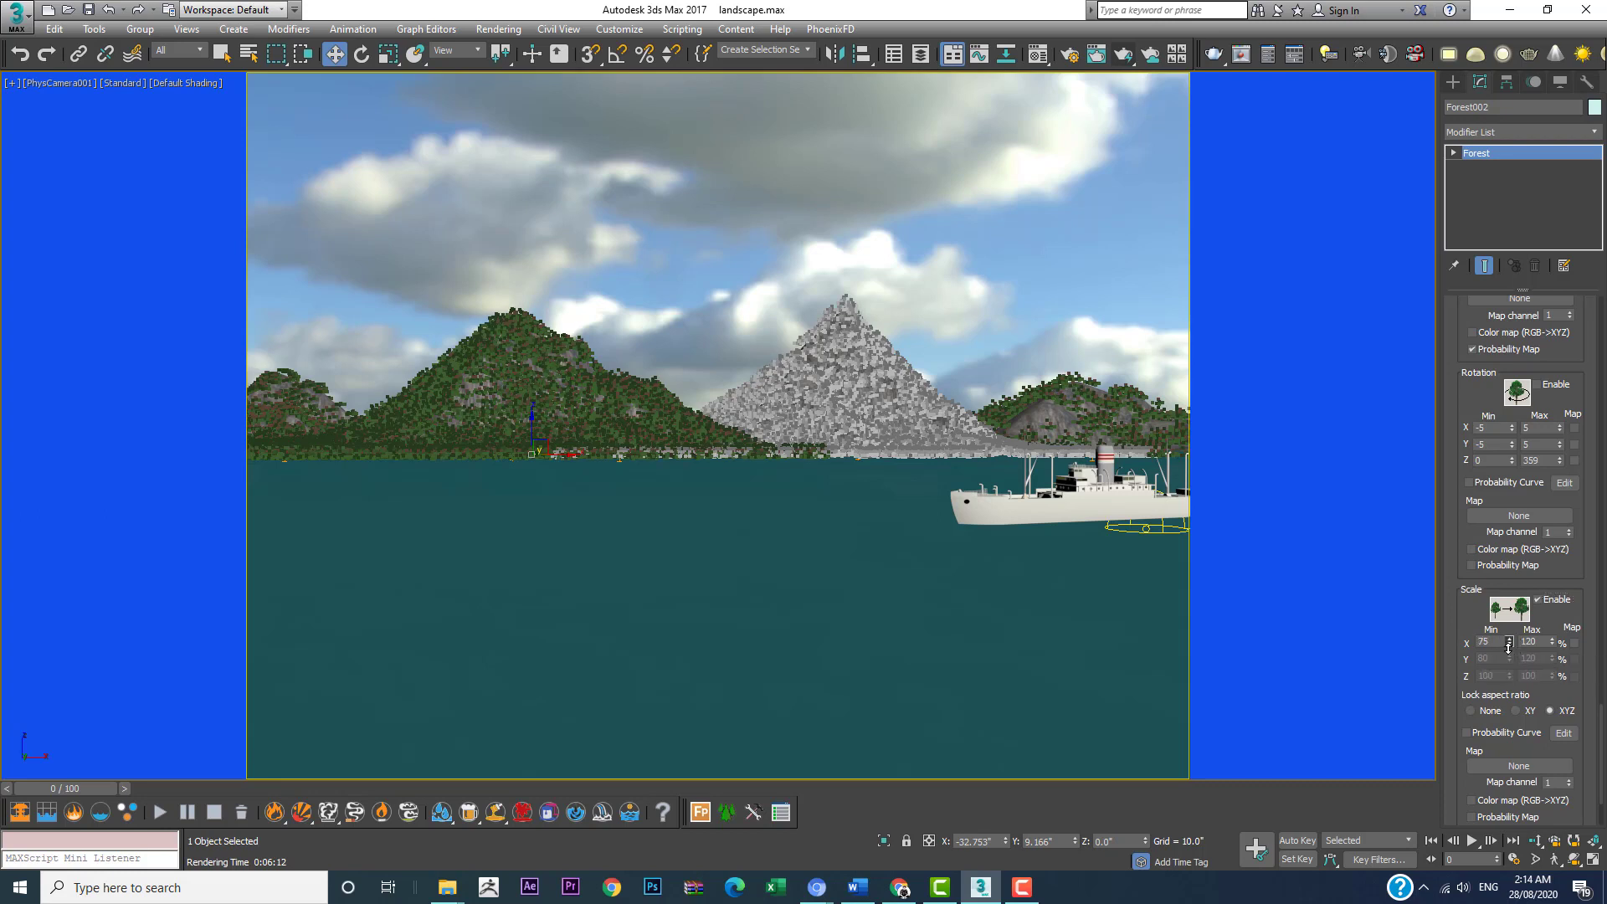
drag(1511, 642, 1509, 650)
drag(1504, 659, 1511, 642)
Step: Thin out the left mountain's forest by raising its density map's X size to about 35.4 inches
drag(1459, 493, 1467, 725)
drag(1461, 444, 1473, 836)
drag(1460, 362, 1464, 759)
drag(1461, 389, 1446, 672)
drag(1462, 399, 1447, 866)
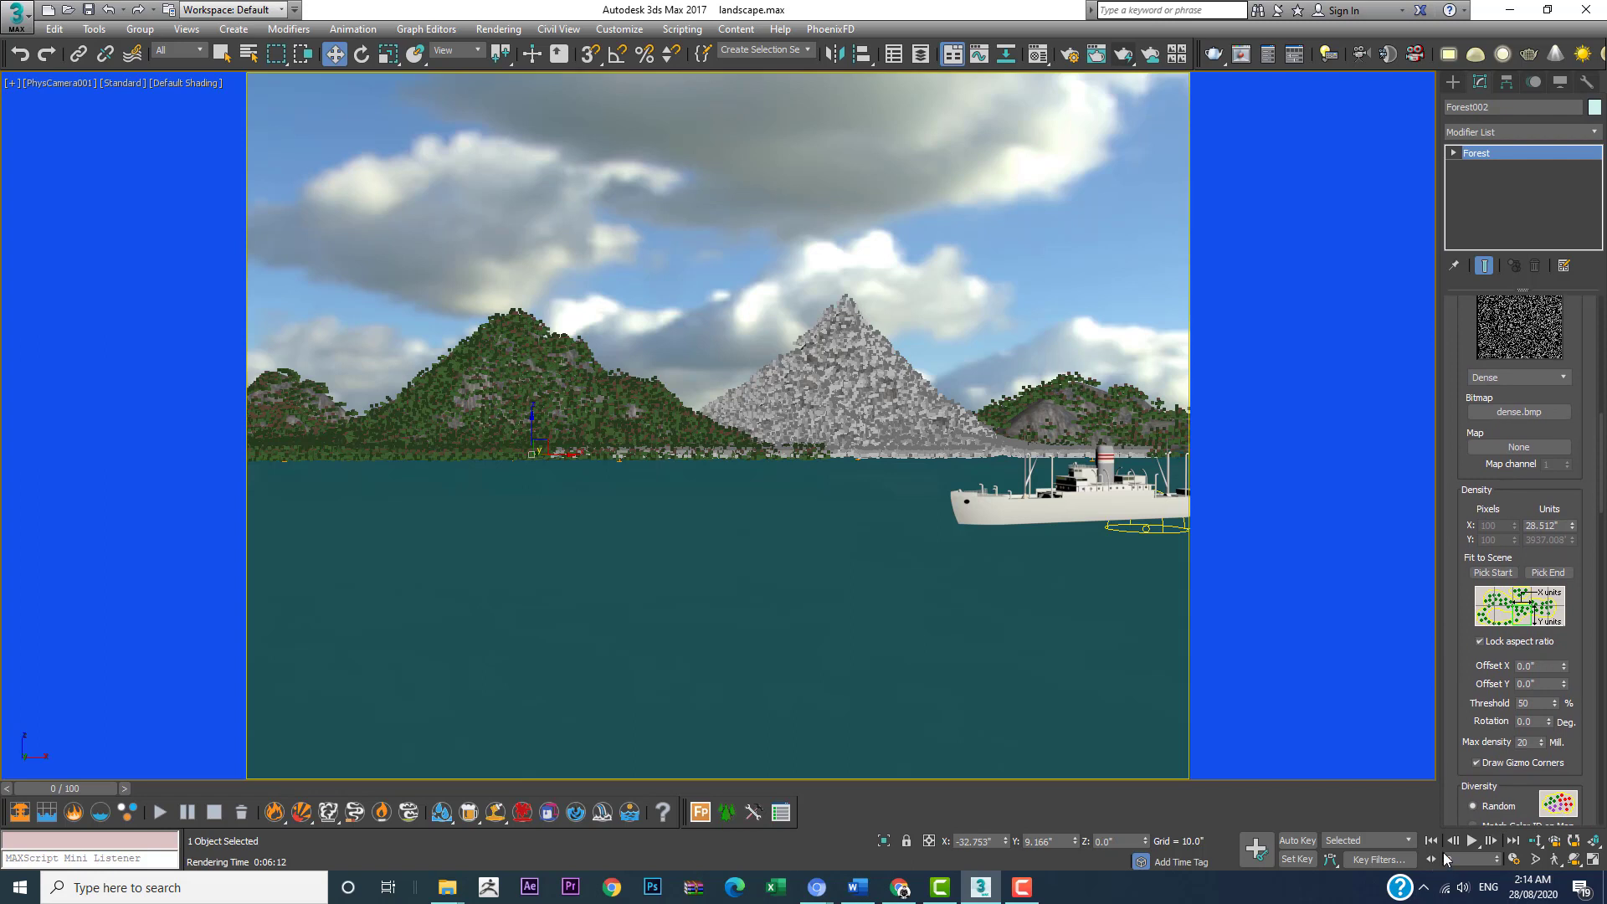
click(1573, 525)
drag(1573, 523, 1573, 522)
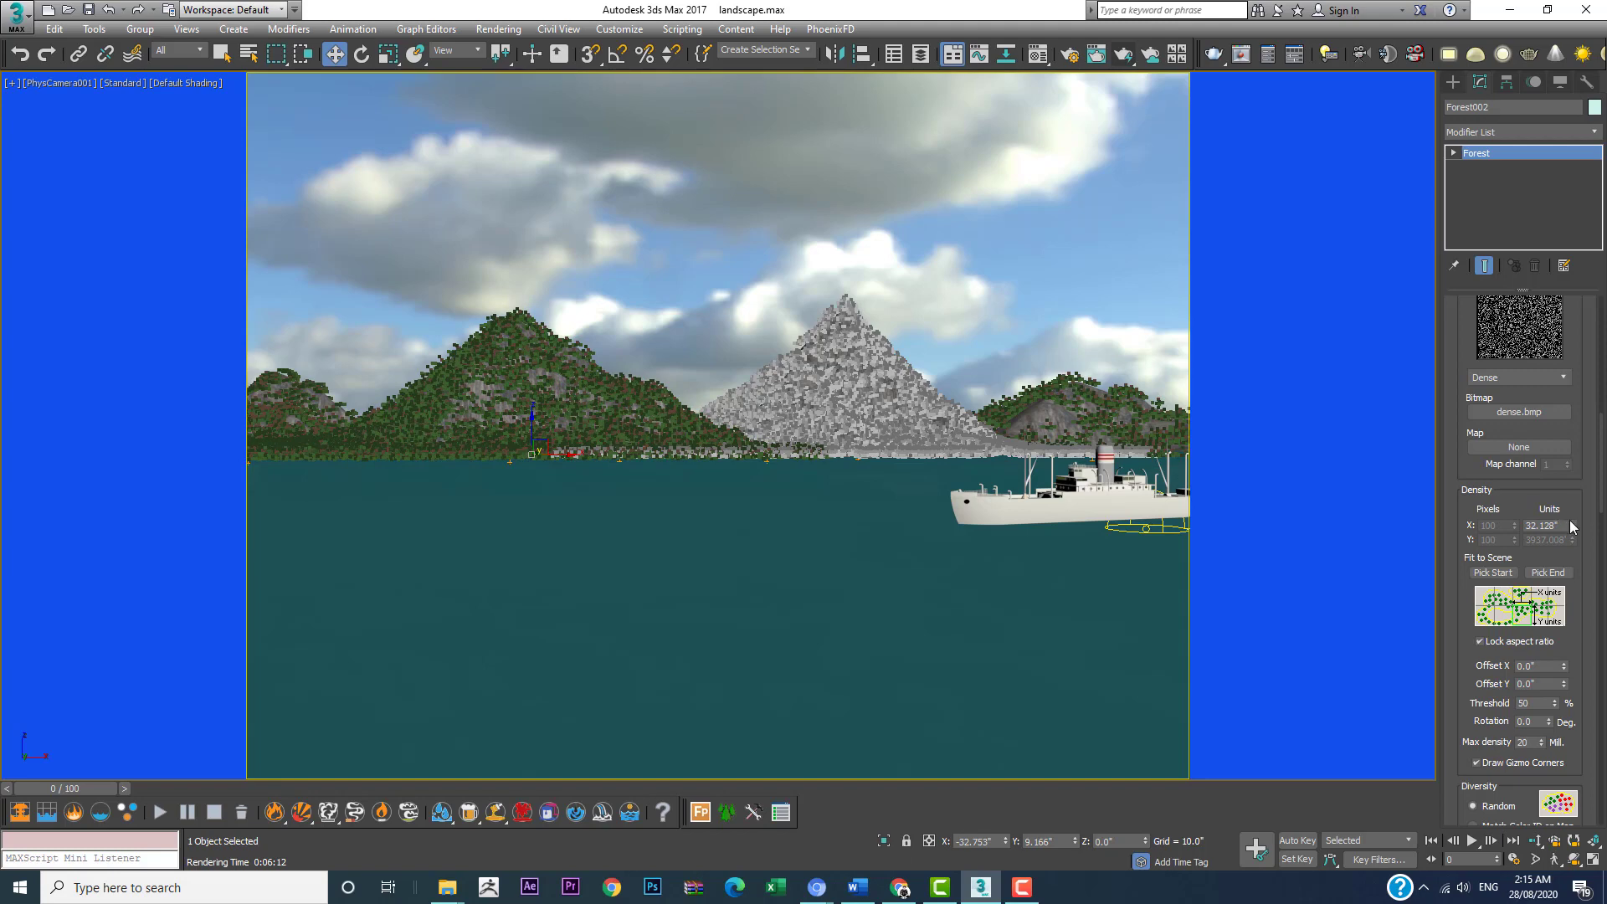
click(1573, 525)
drag(1571, 523, 1573, 521)
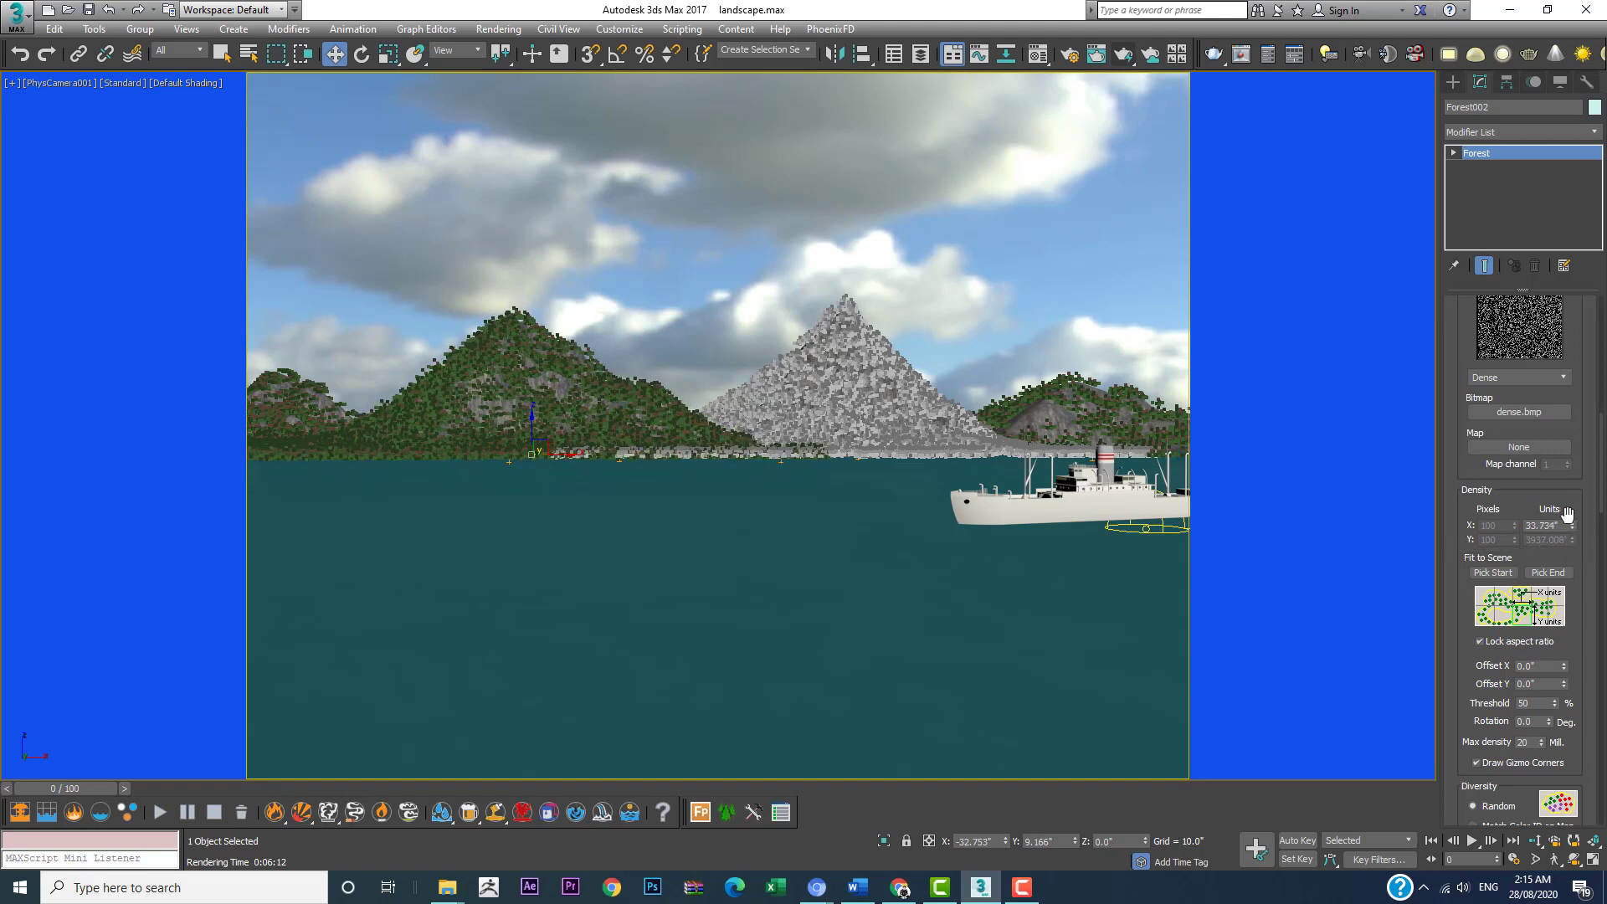
click(1573, 529)
click(1574, 529)
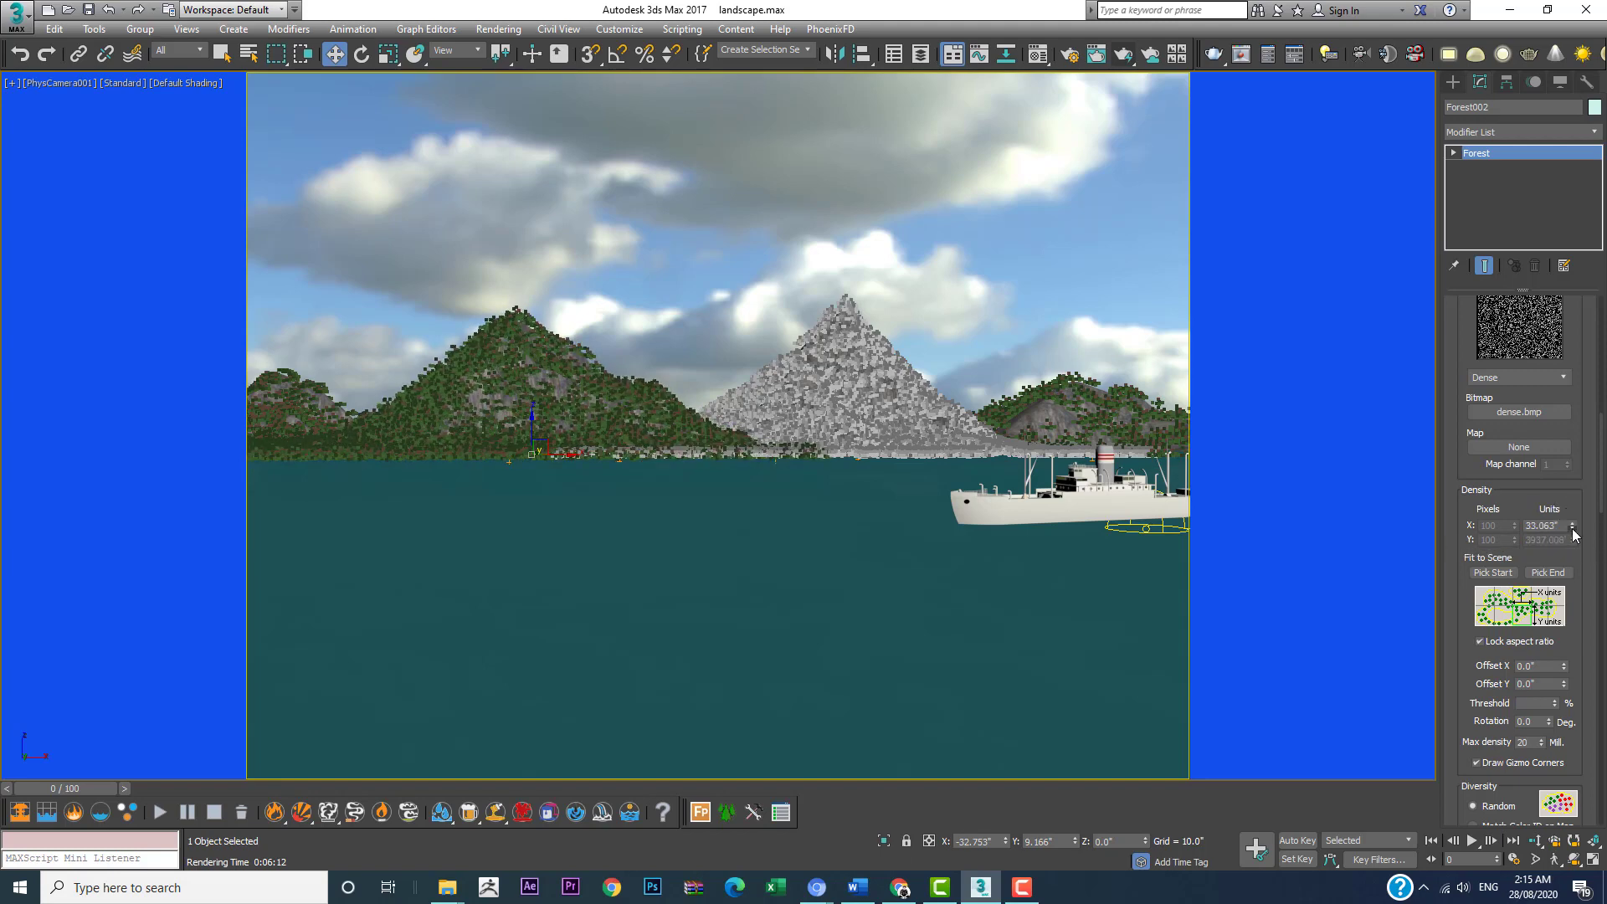
click(1573, 529)
click(1573, 529)
click(1573, 529)
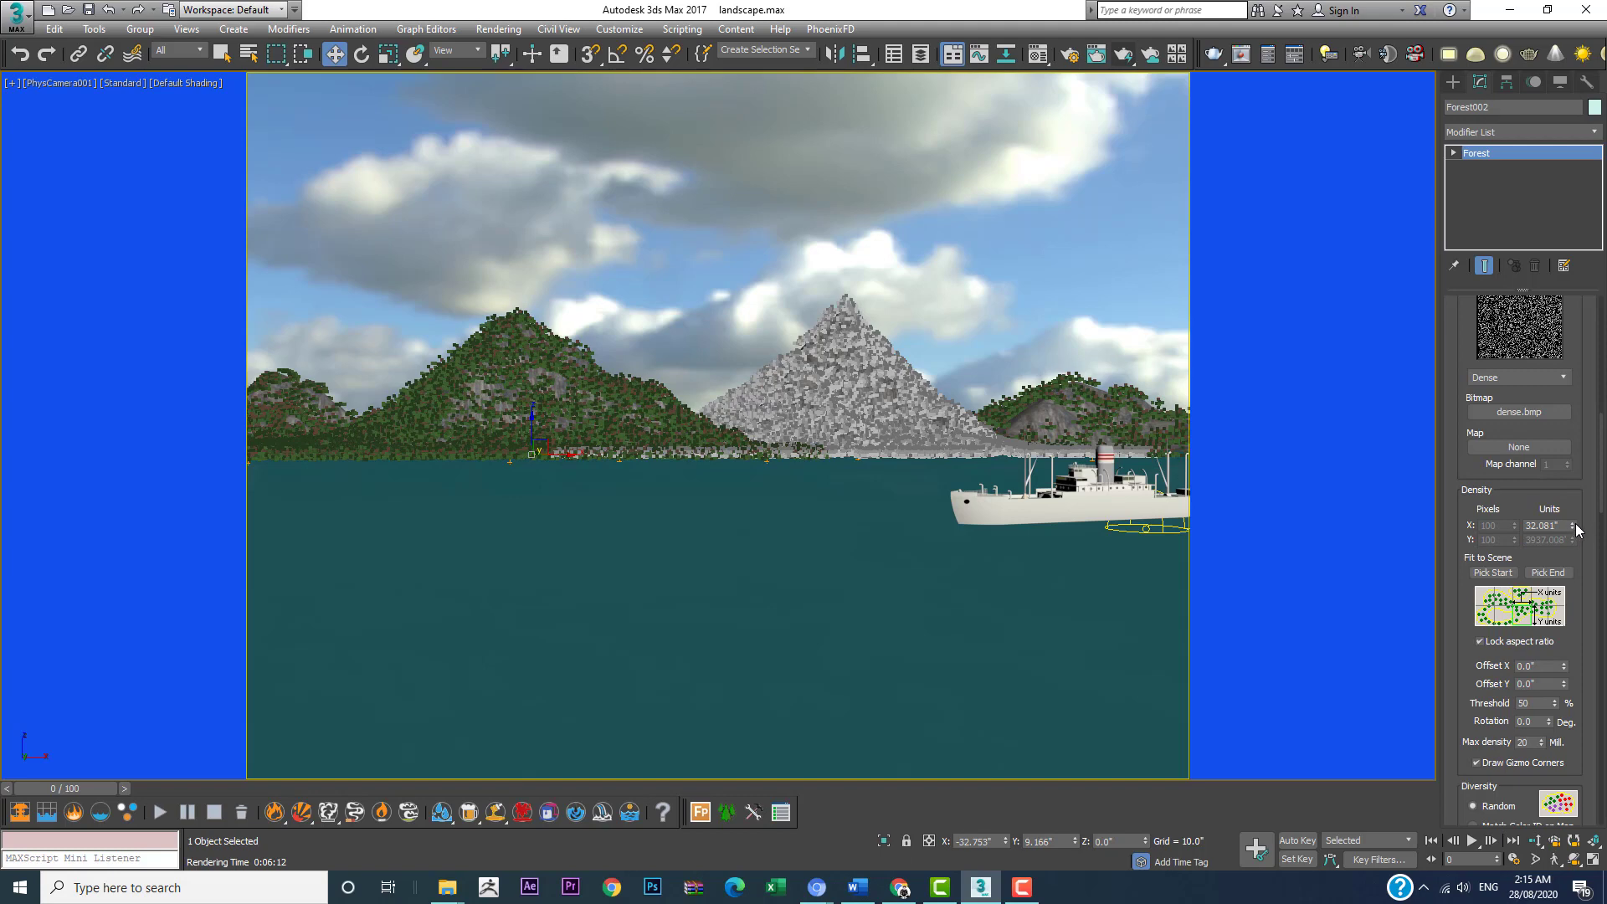
drag(1576, 526, 1575, 527)
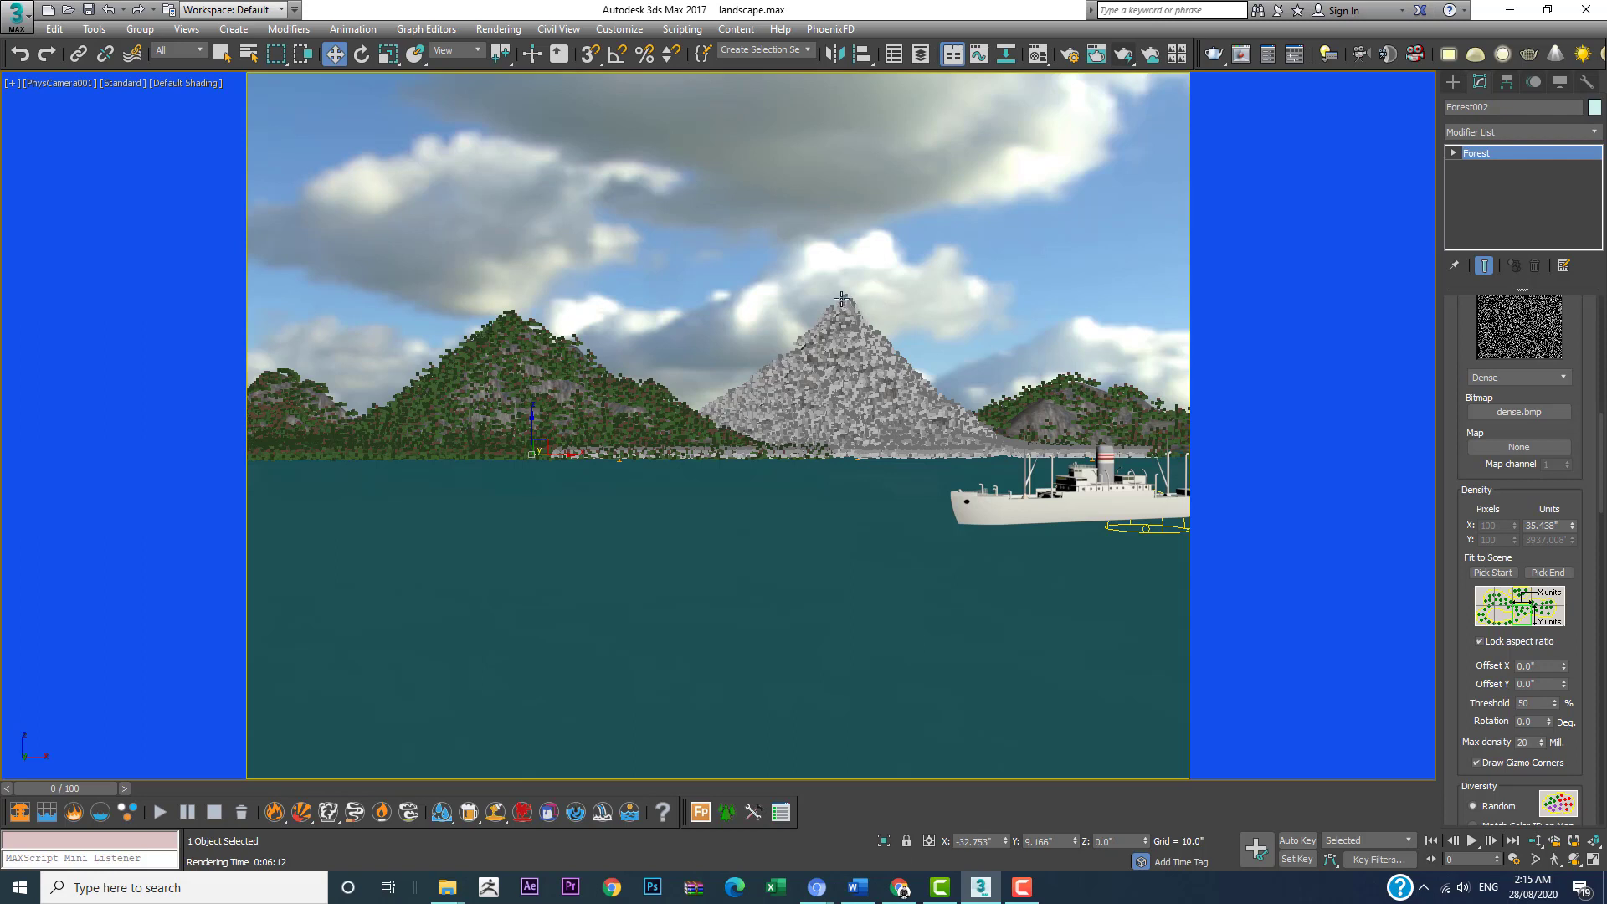
Step: Set the right mountain forest's random X scale to a minimum of 54% and maximum of 112%, and render the camera view
click(846, 301)
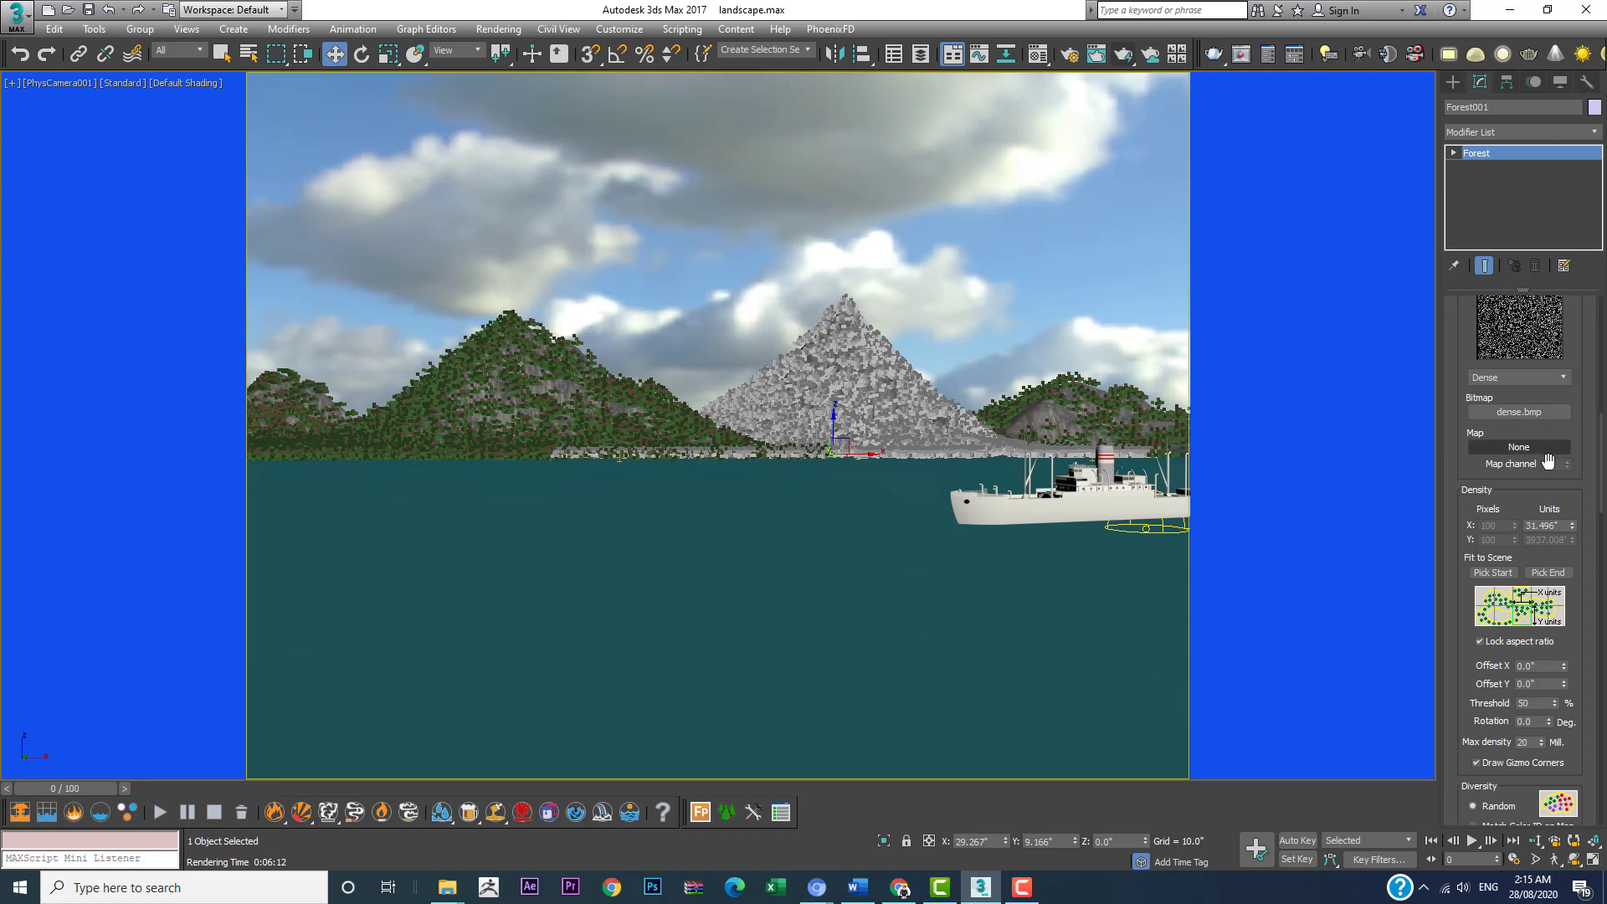
scroll(1512, 597, down, 5)
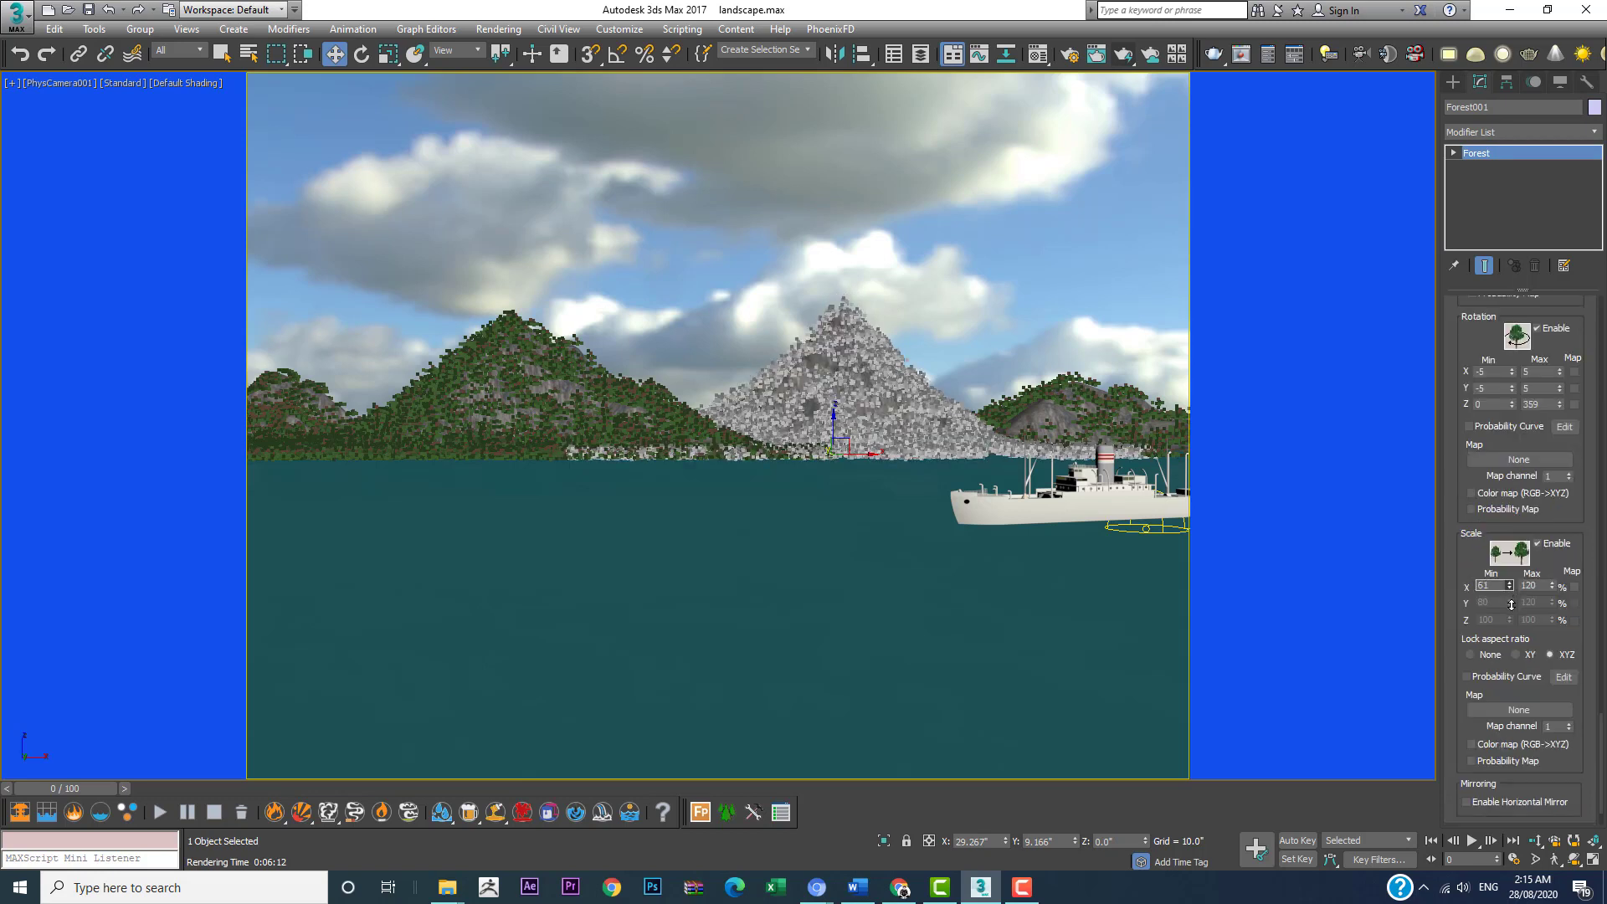
drag(1512, 608, 1512, 610)
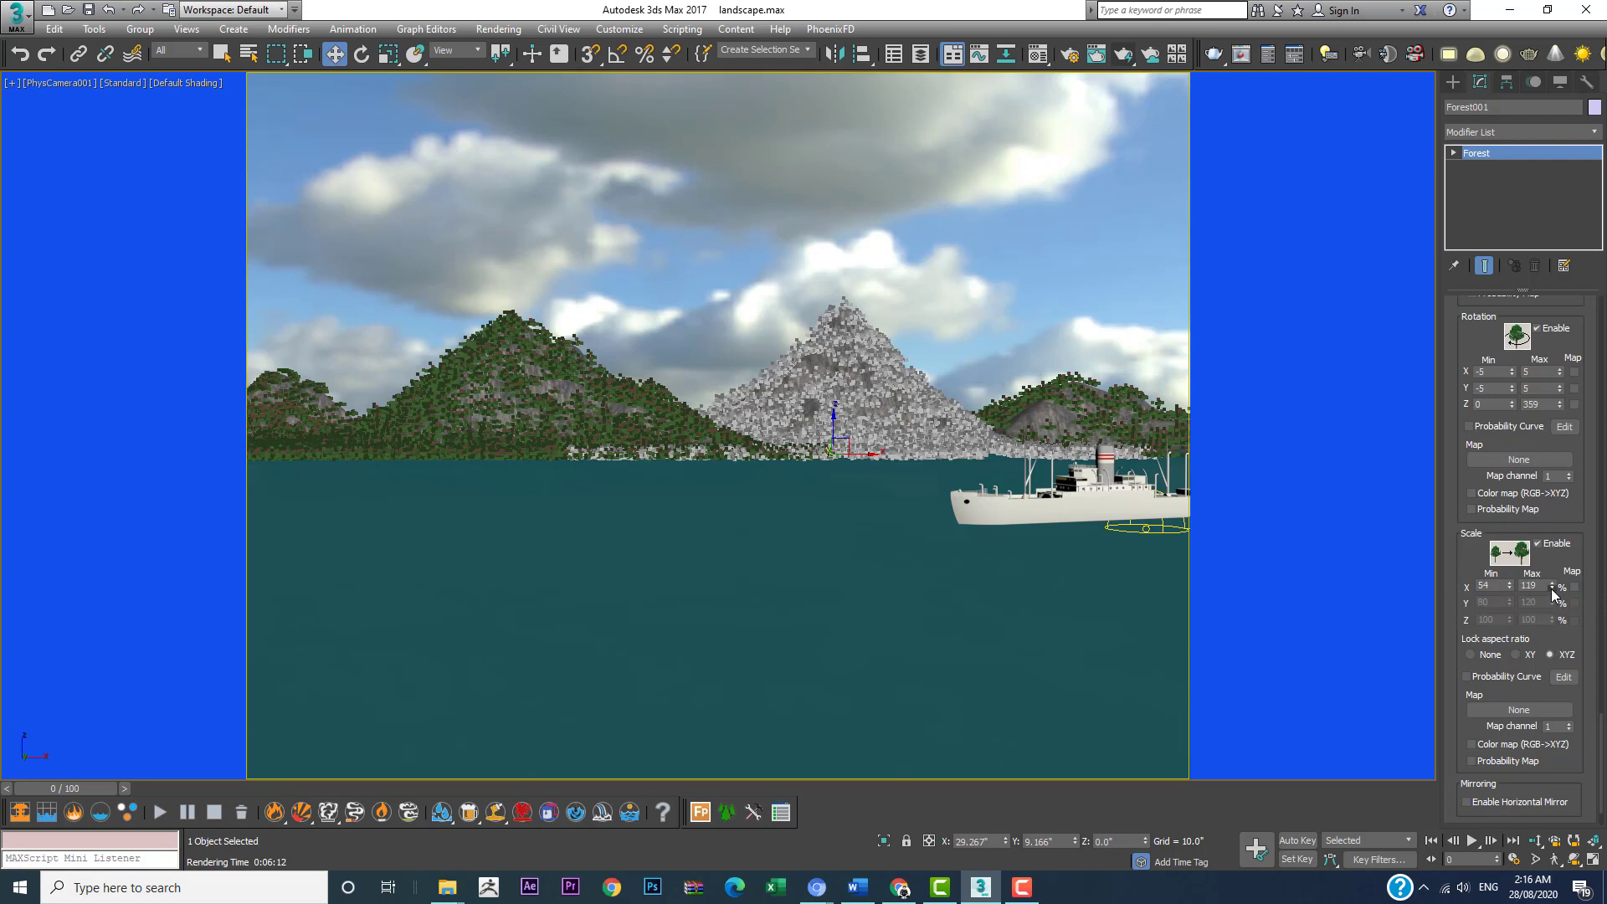
drag(1552, 586, 1553, 594)
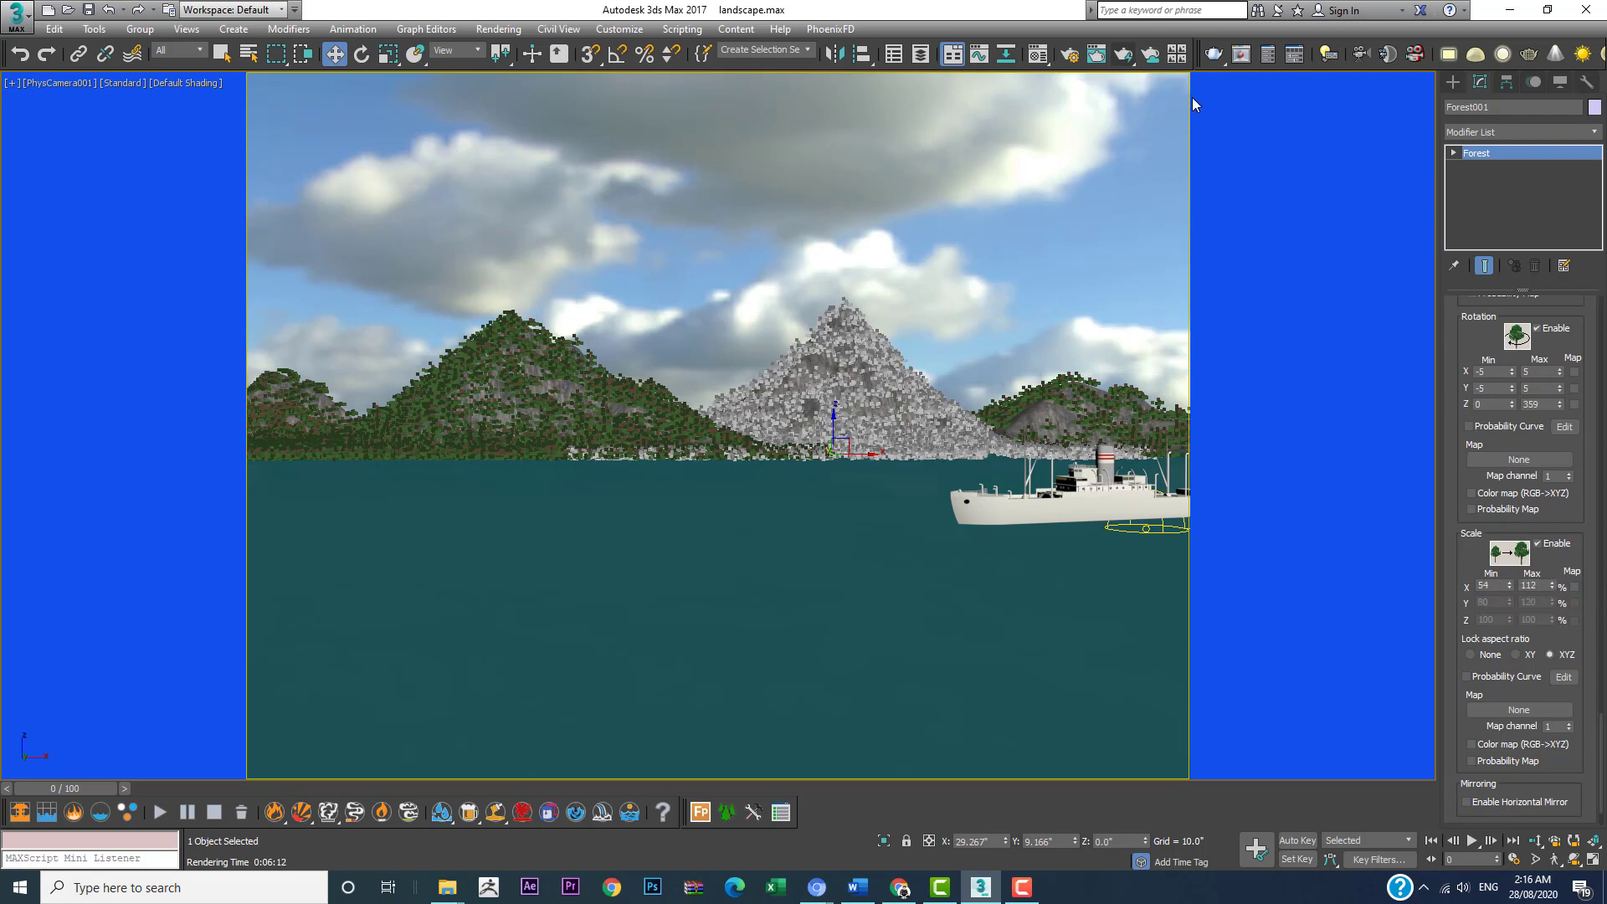
click(1125, 58)
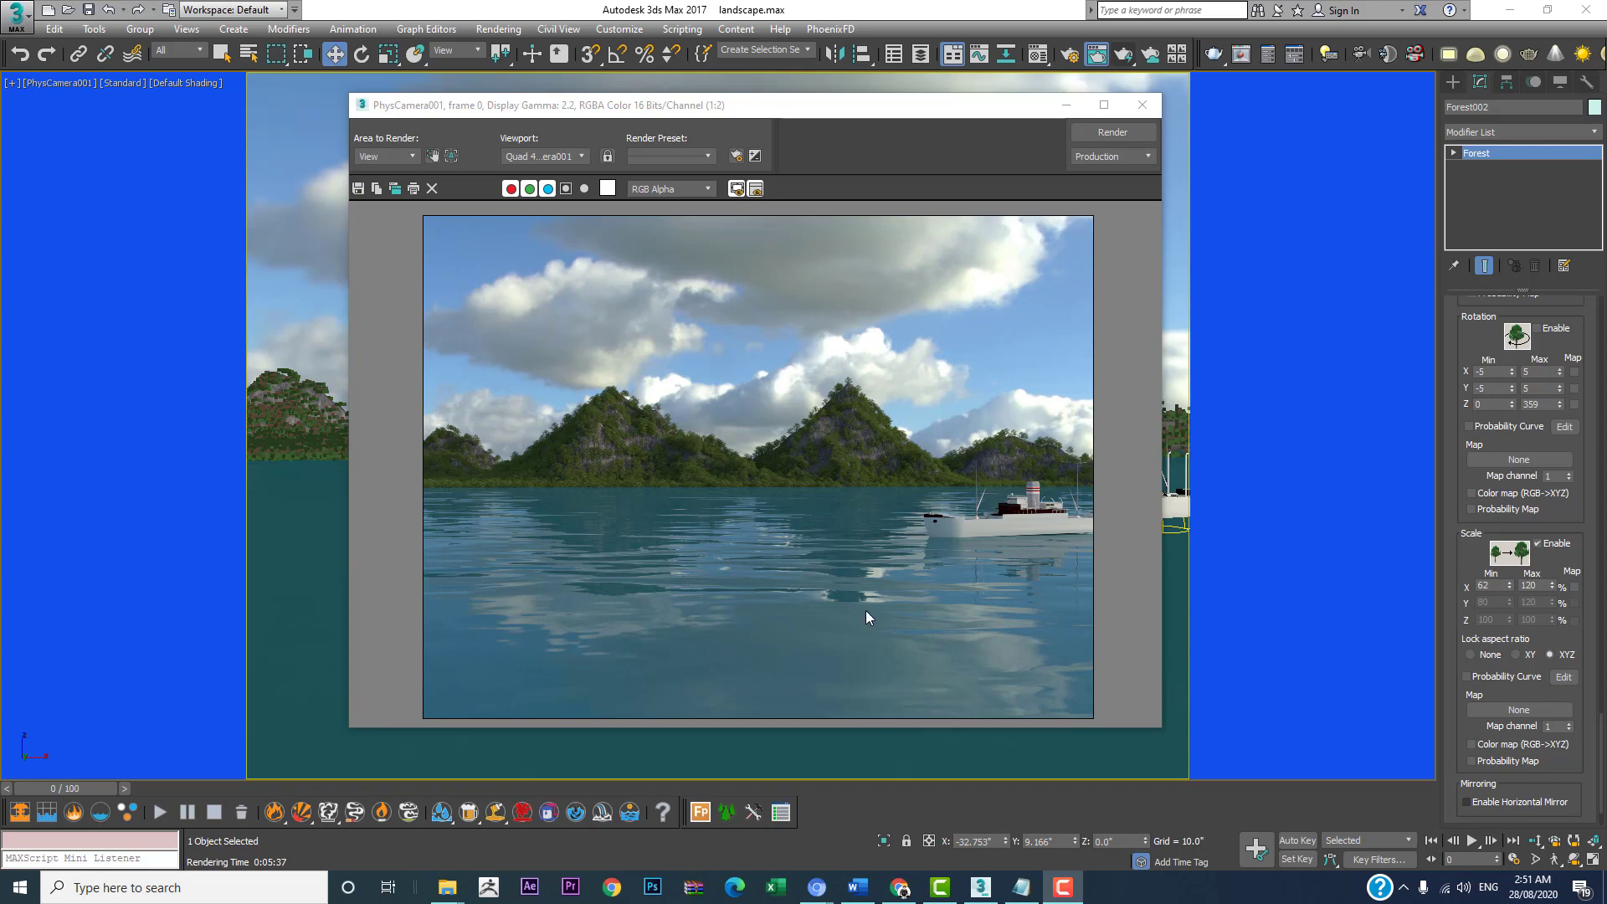
Step: Set the U and V tiling of the water material's bump bitmap to 5.0 and render the camera view
drag(818, 104, 509, 97)
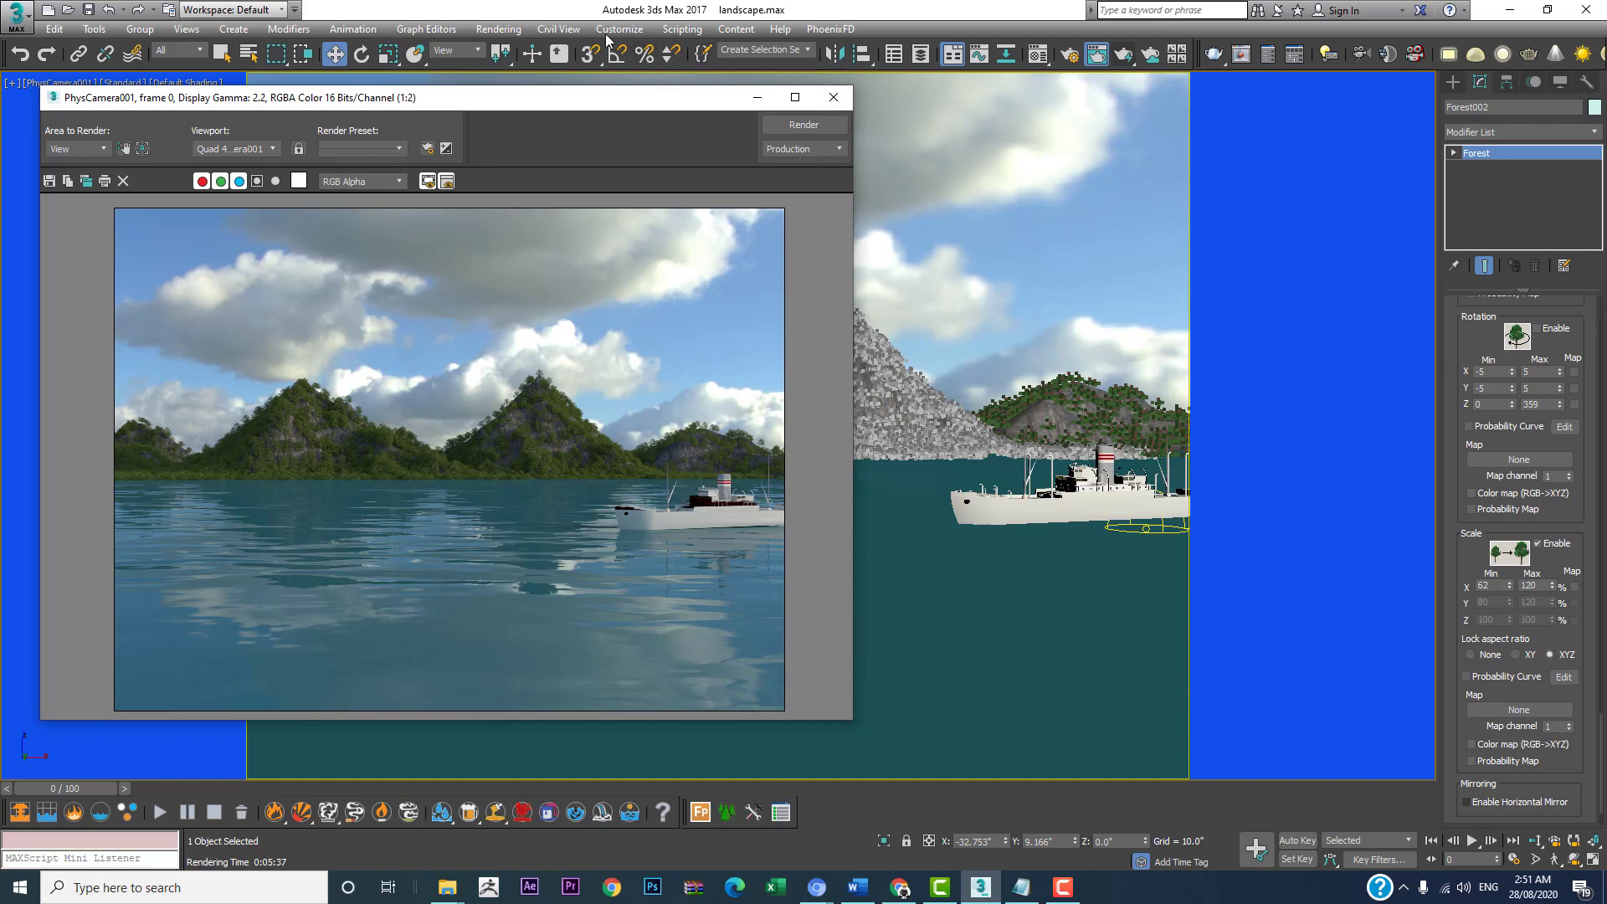
click(499, 28)
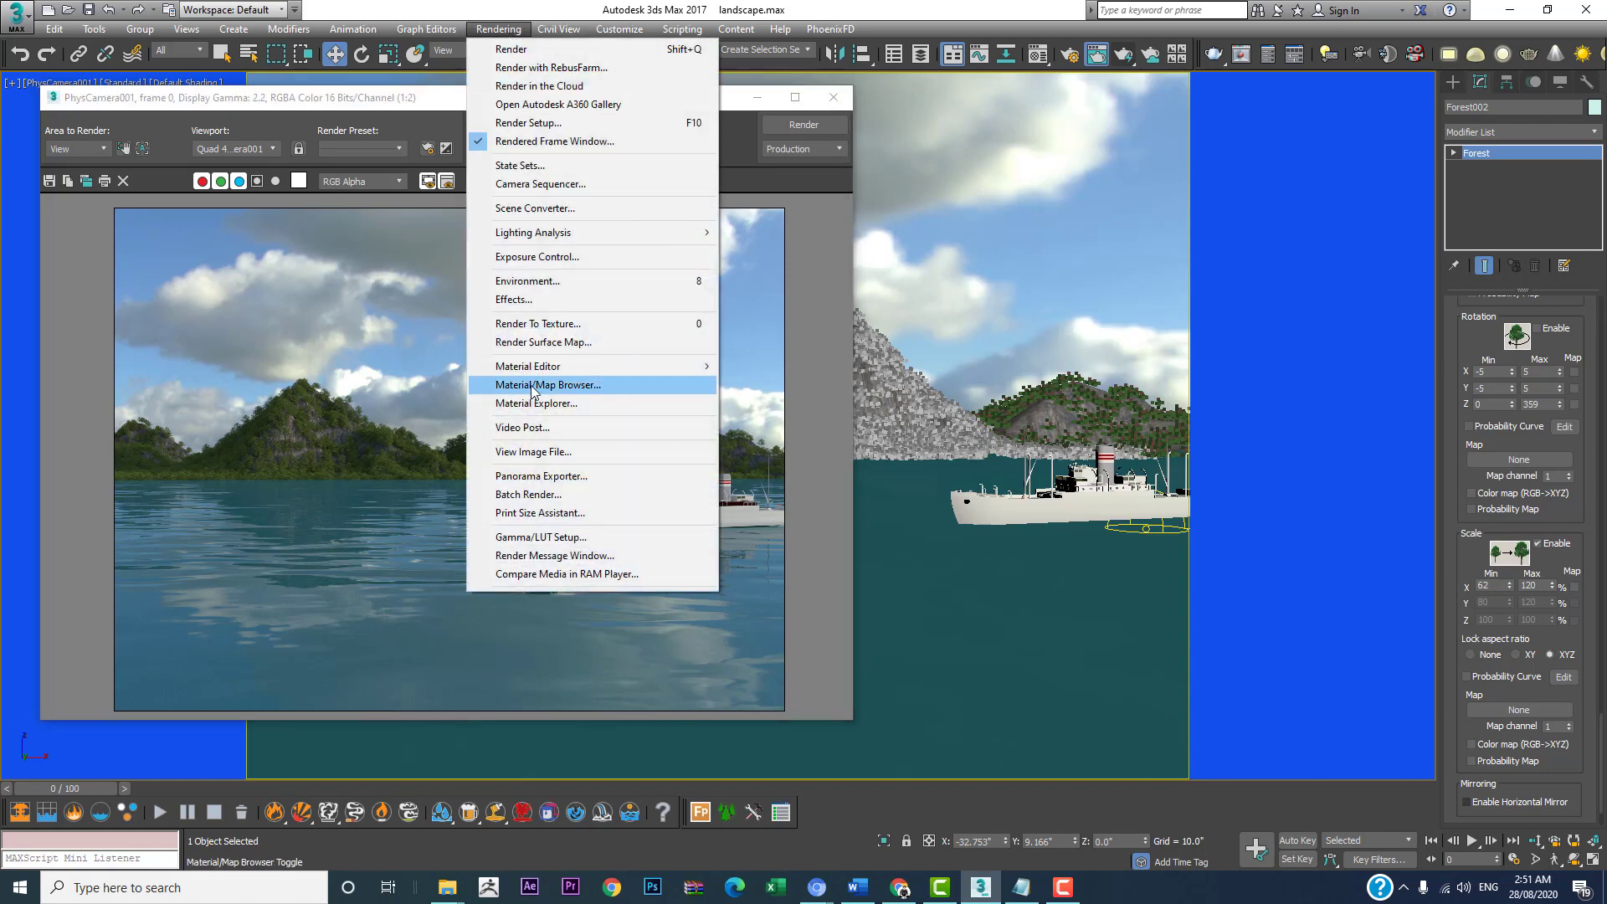
mouse_move(576, 372)
click(787, 366)
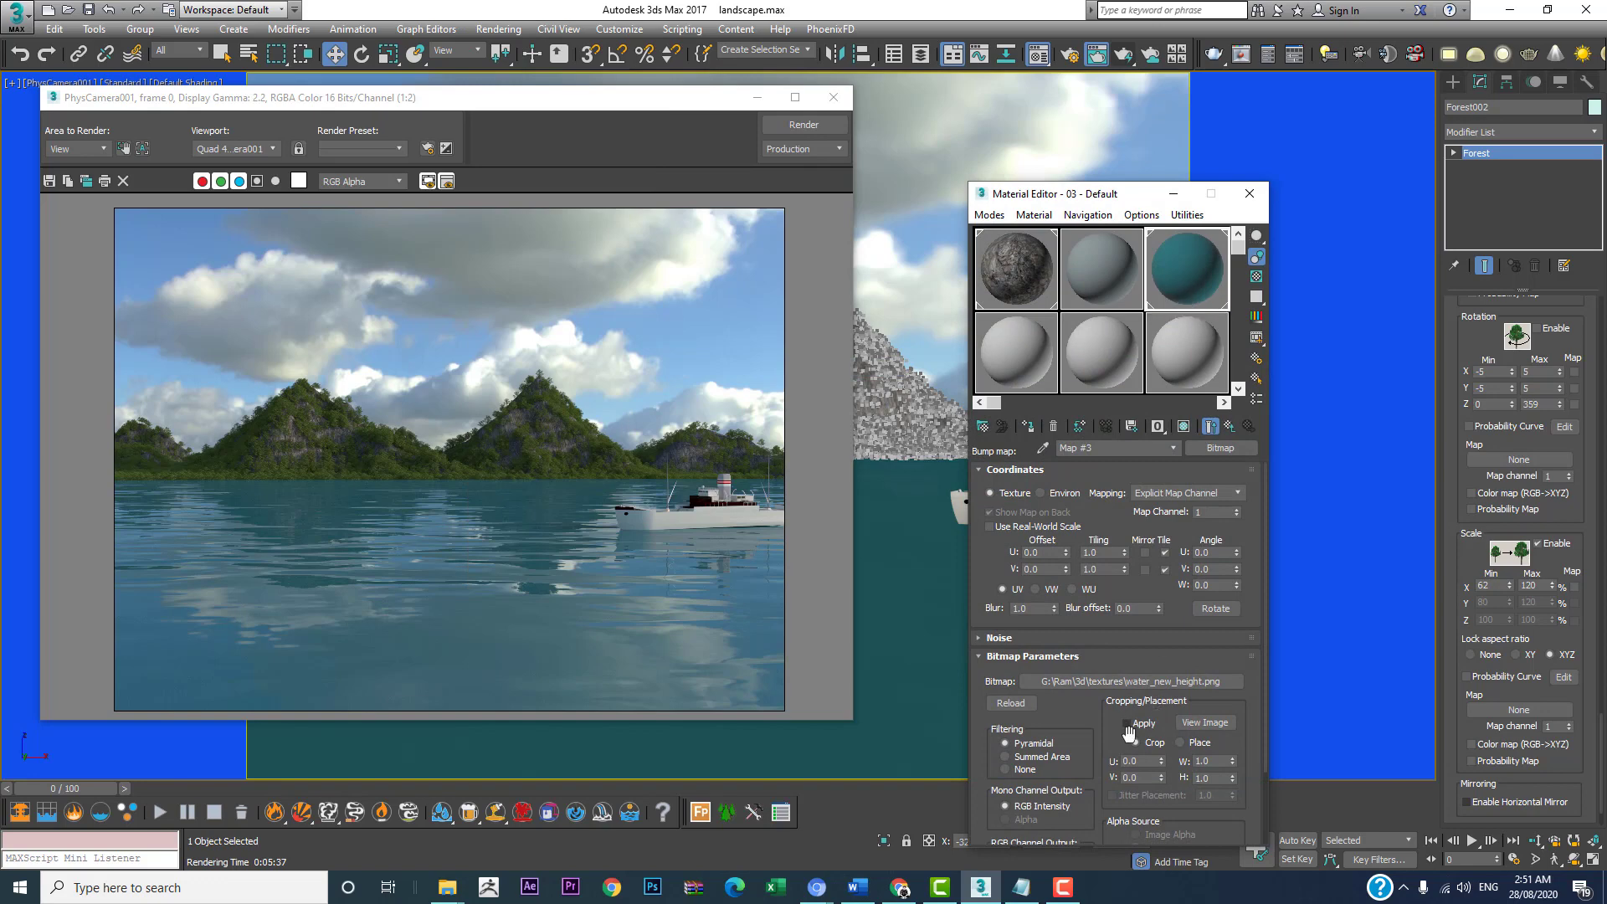
click(1230, 427)
scroll(1113, 783, down, 10)
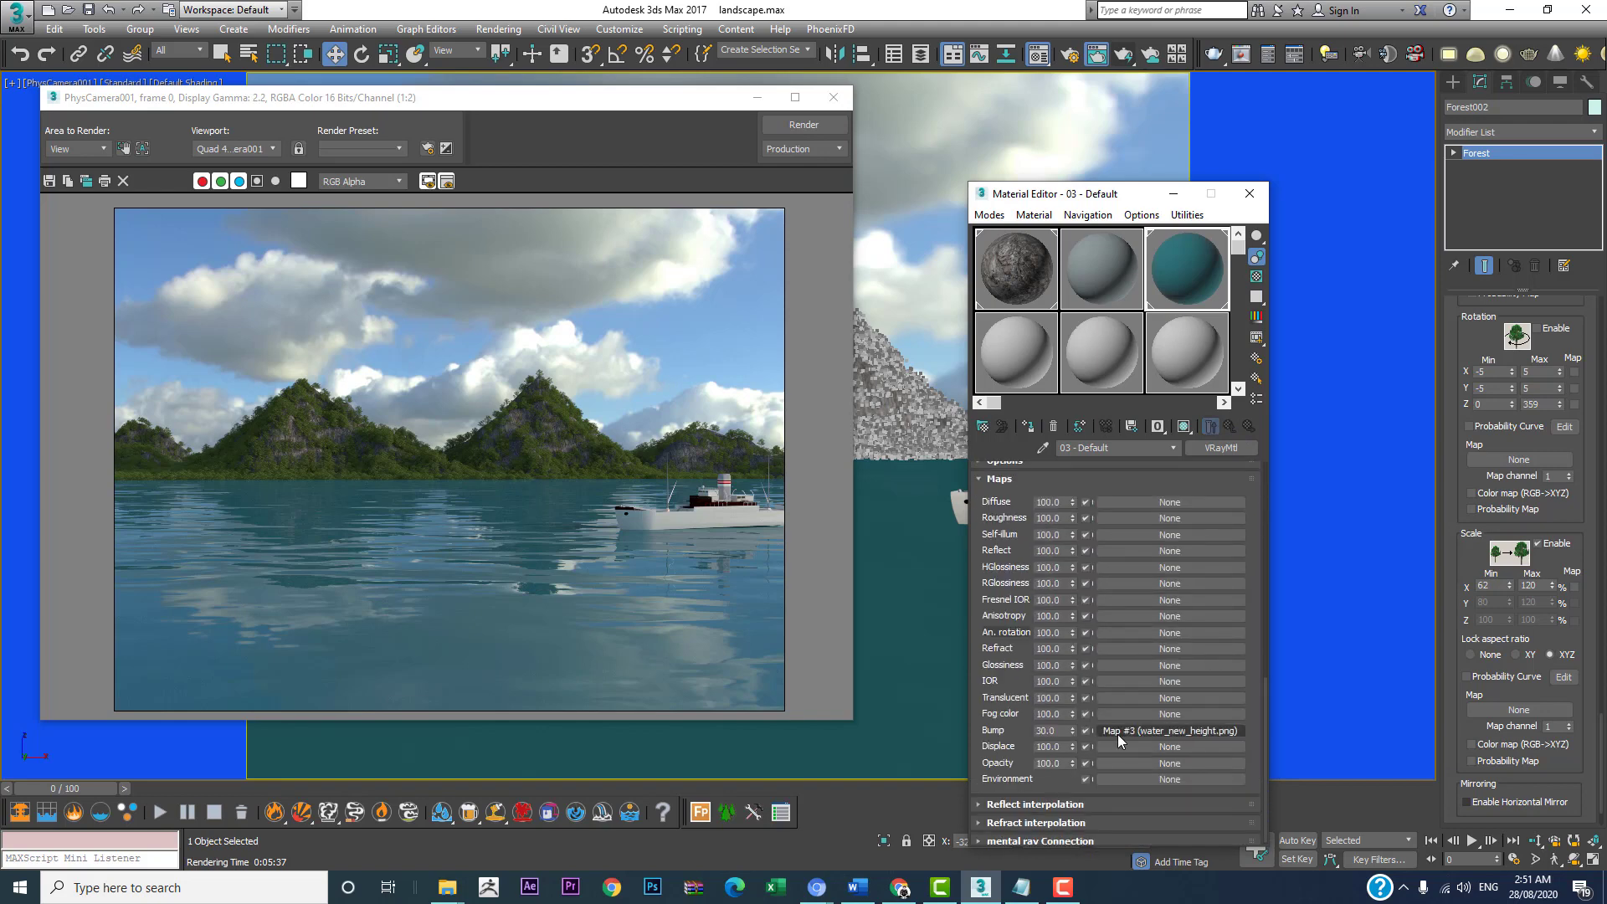
click(1118, 732)
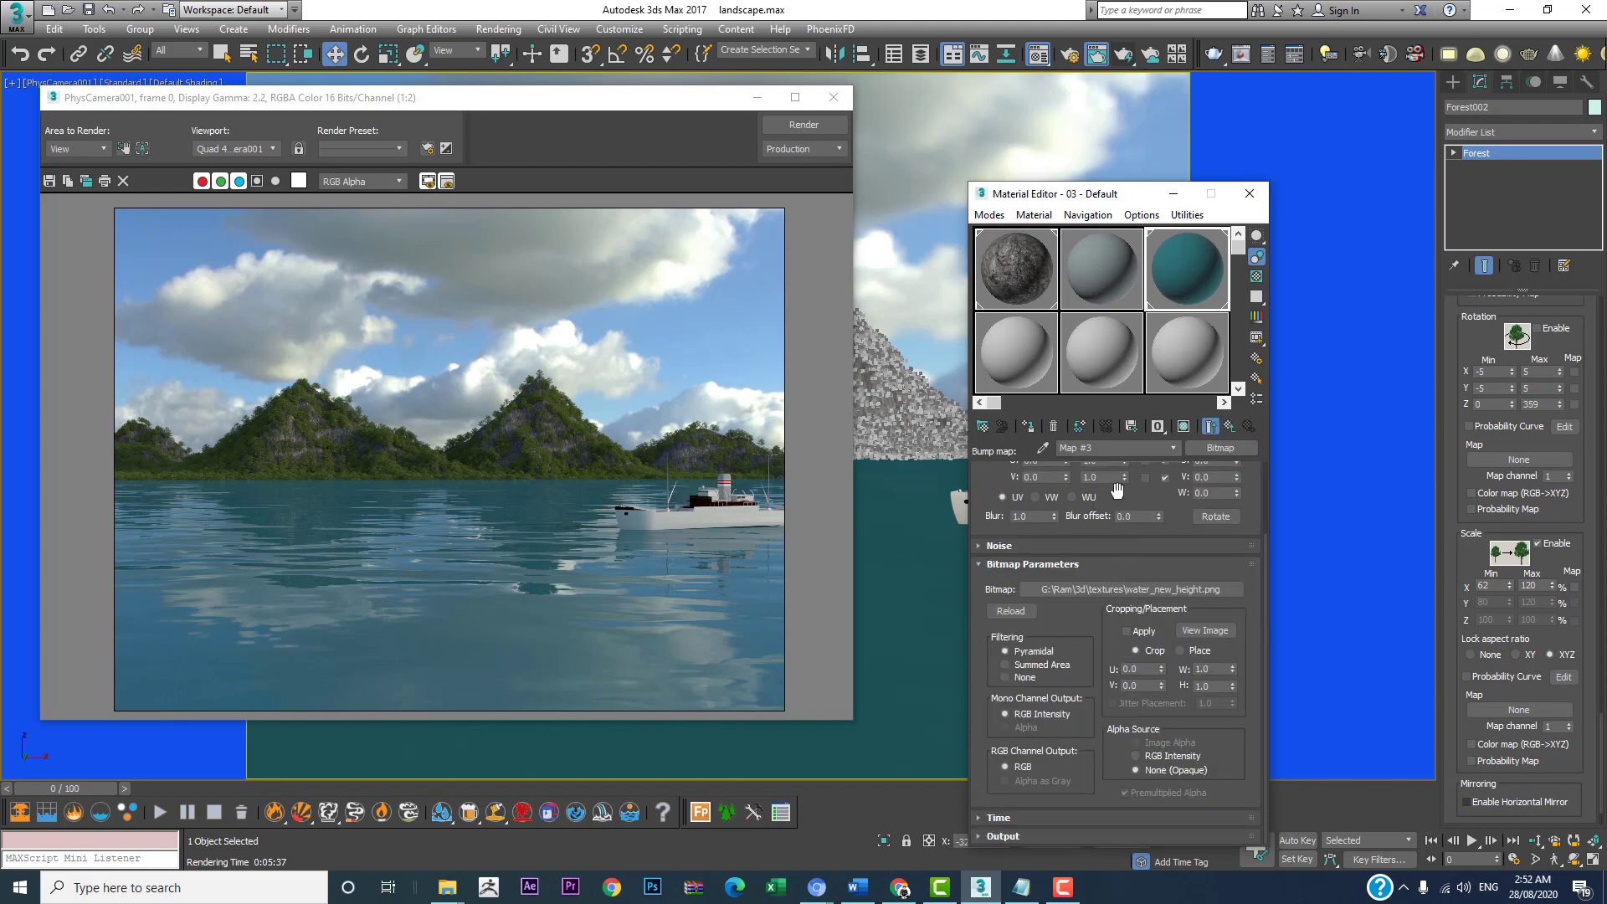
drag(1126, 494, 1115, 581)
click(1092, 553)
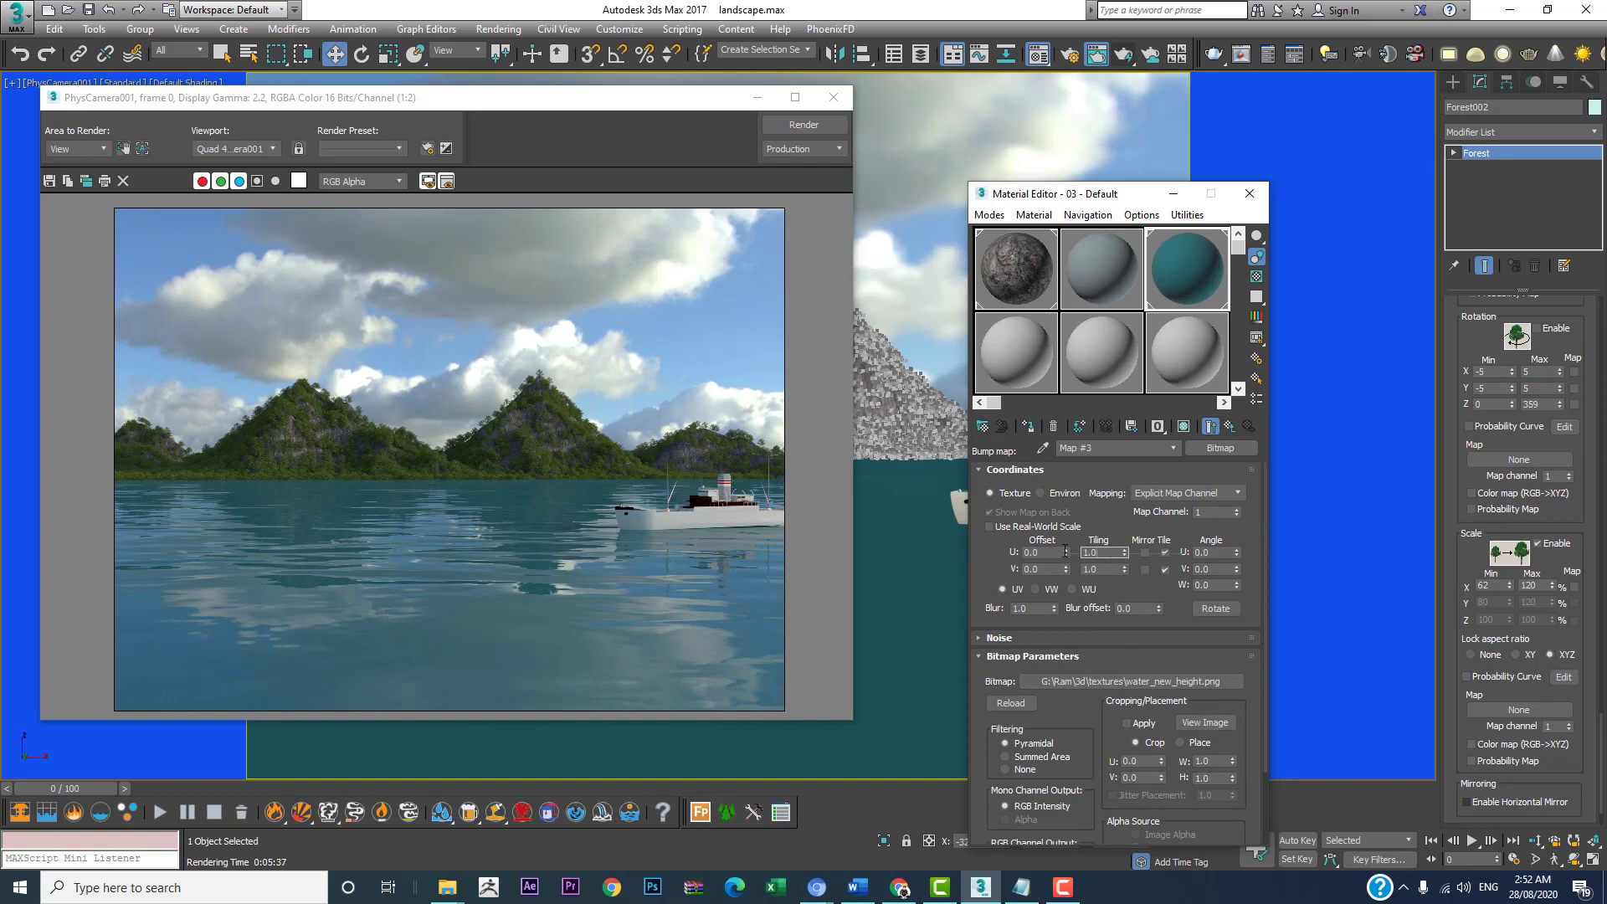
text(5)
click(1098, 570)
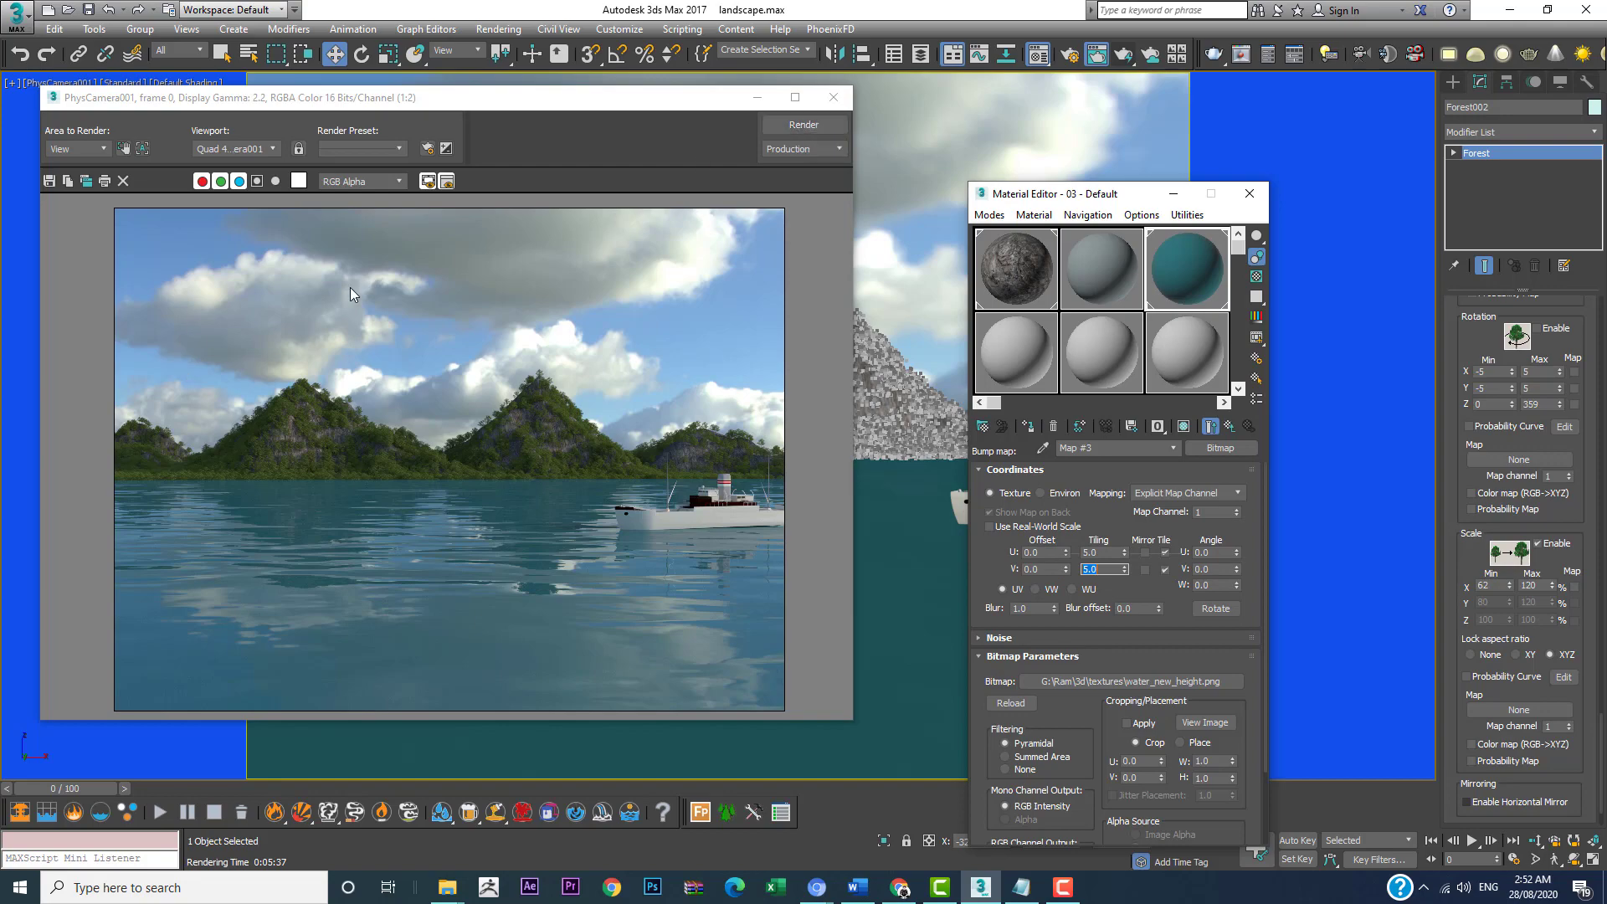
click(785, 127)
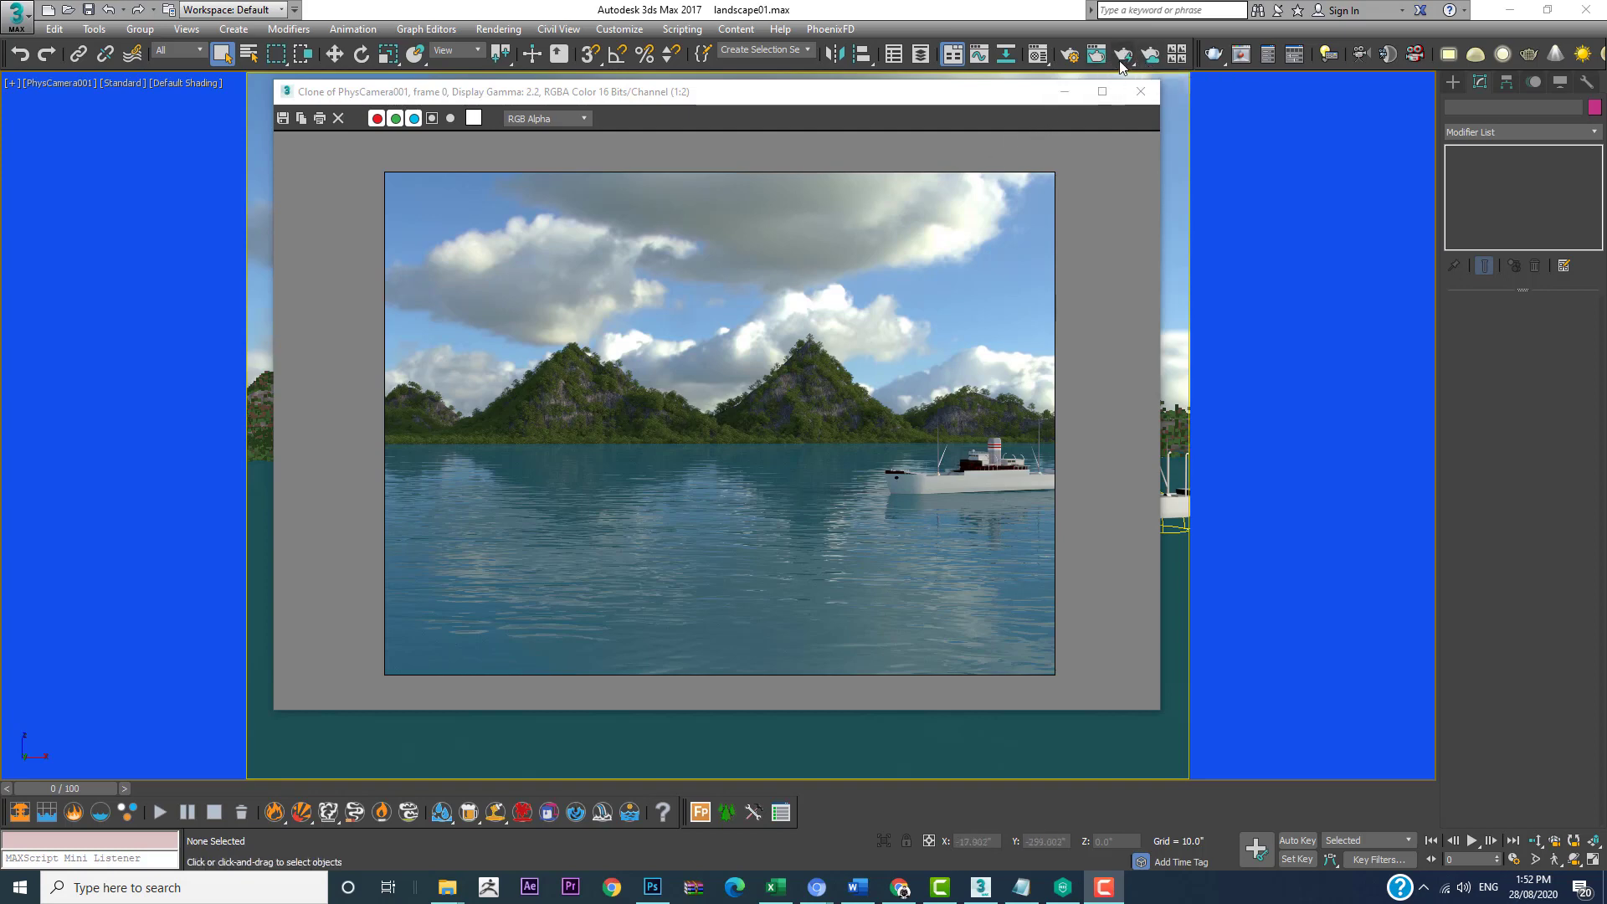
Step: Review the V-Ray image sampler, irradiance map and light cache settings in the render setup, keeping the irradiance preset at Low
click(1071, 56)
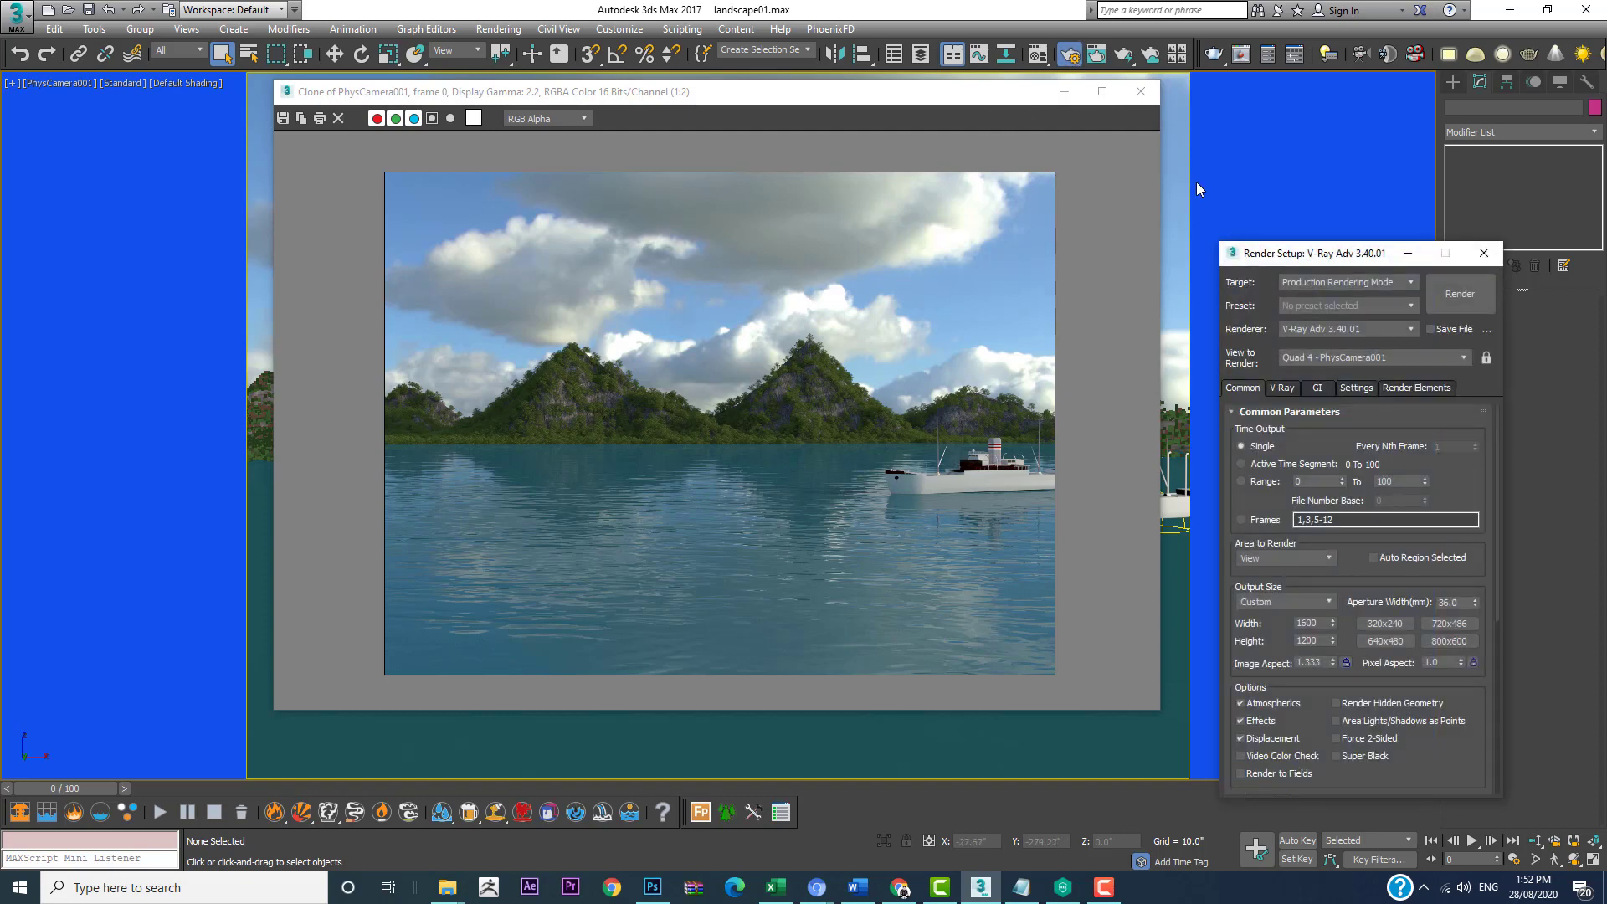
drag(1250, 259, 658, 155)
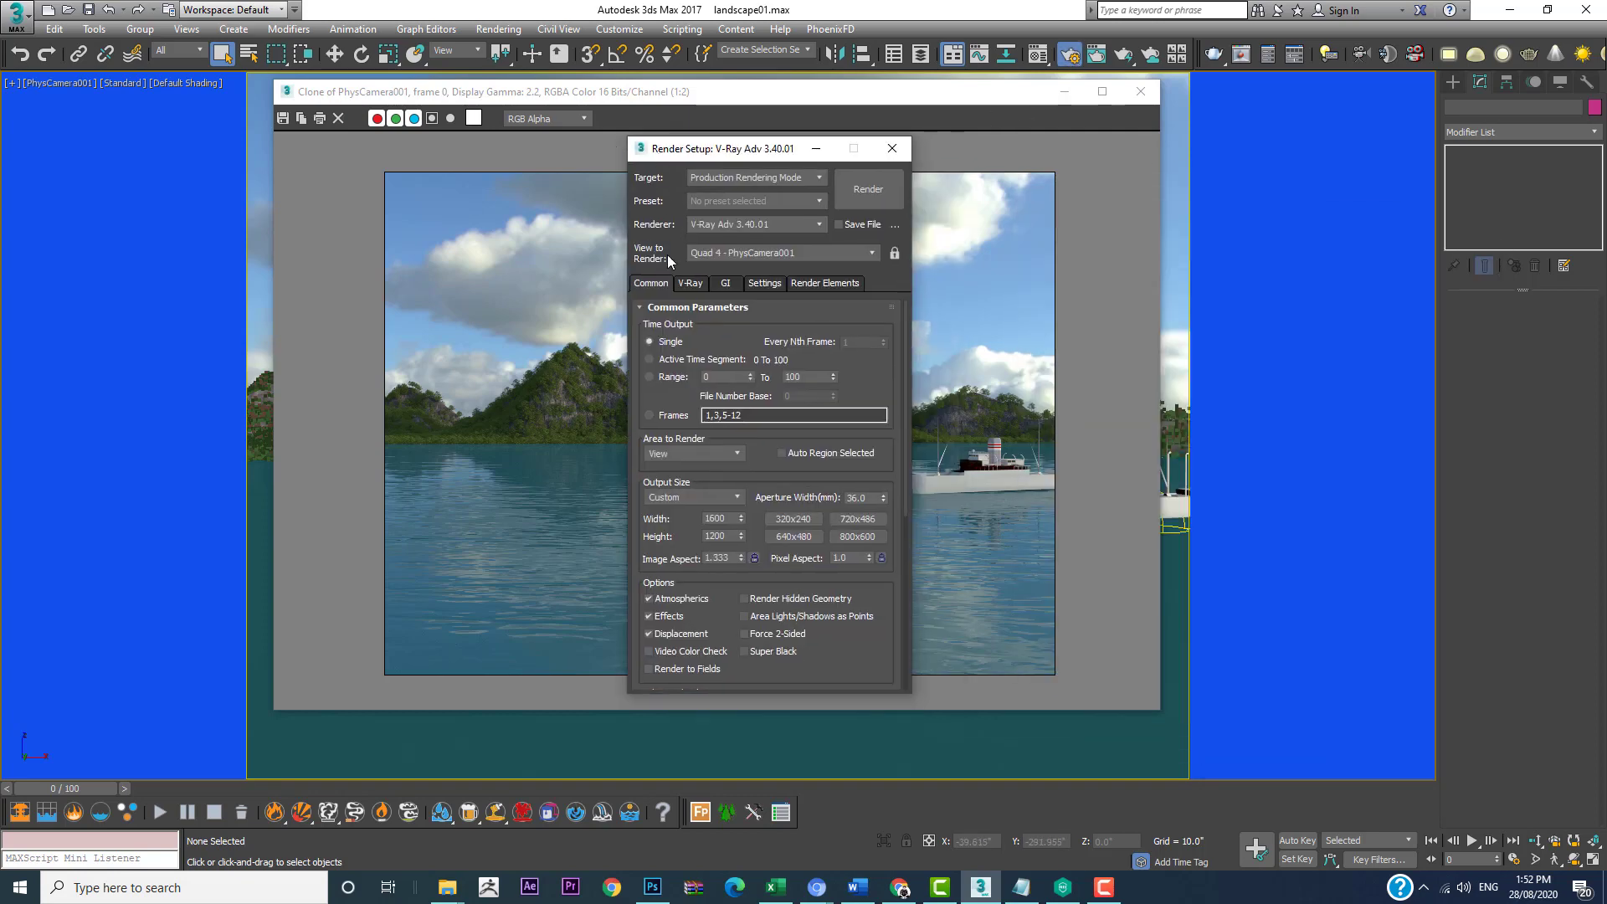
click(700, 285)
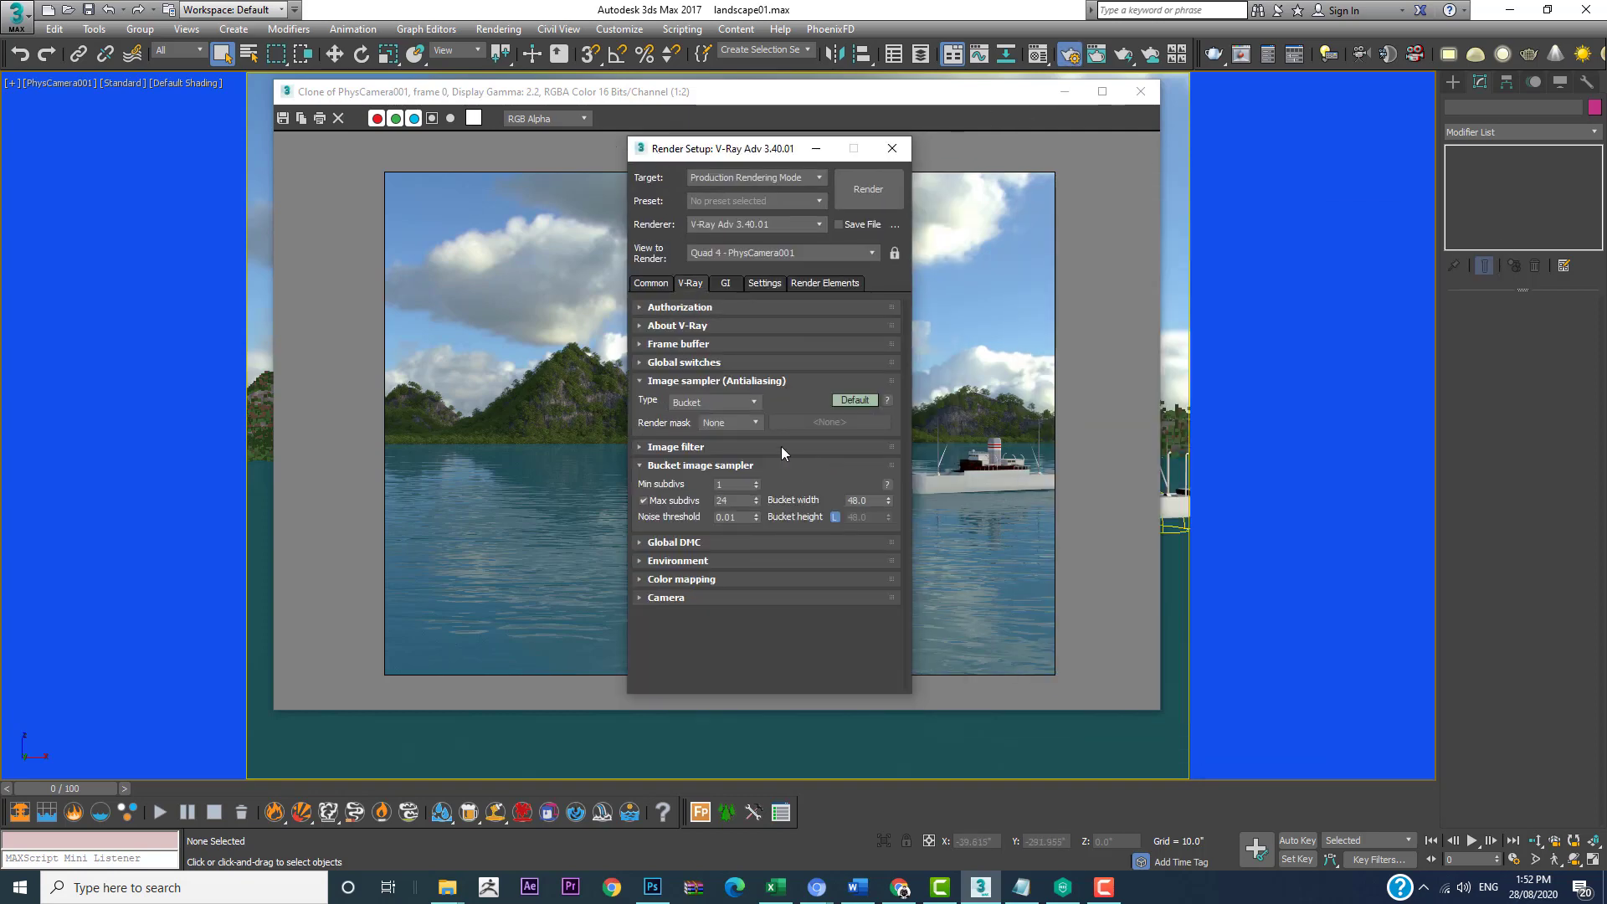
click(724, 283)
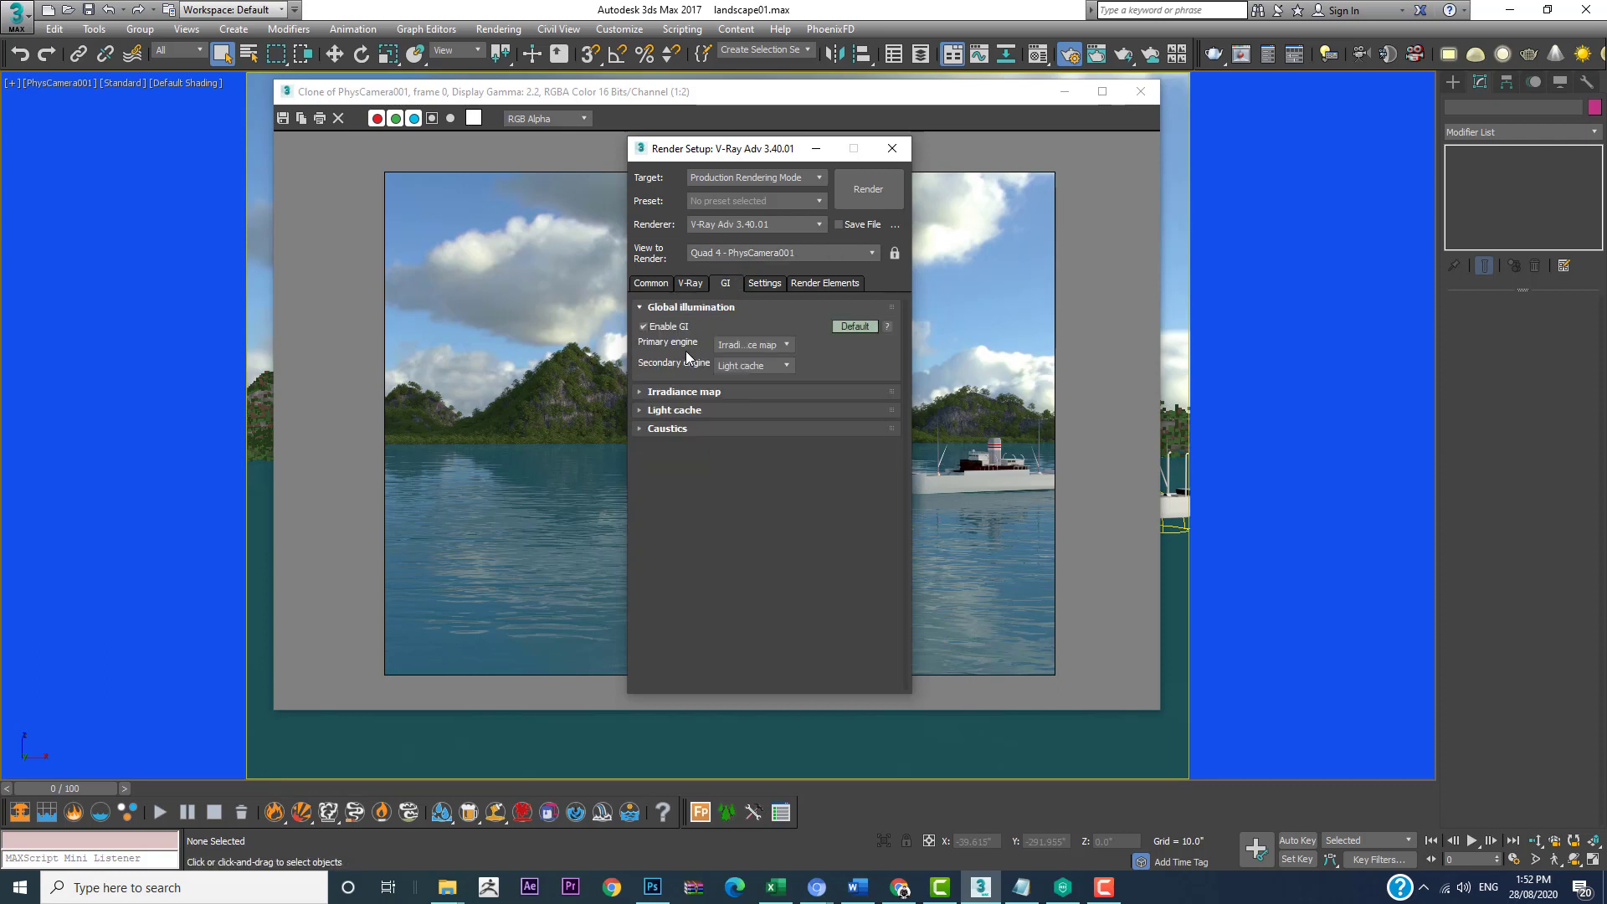
click(676, 410)
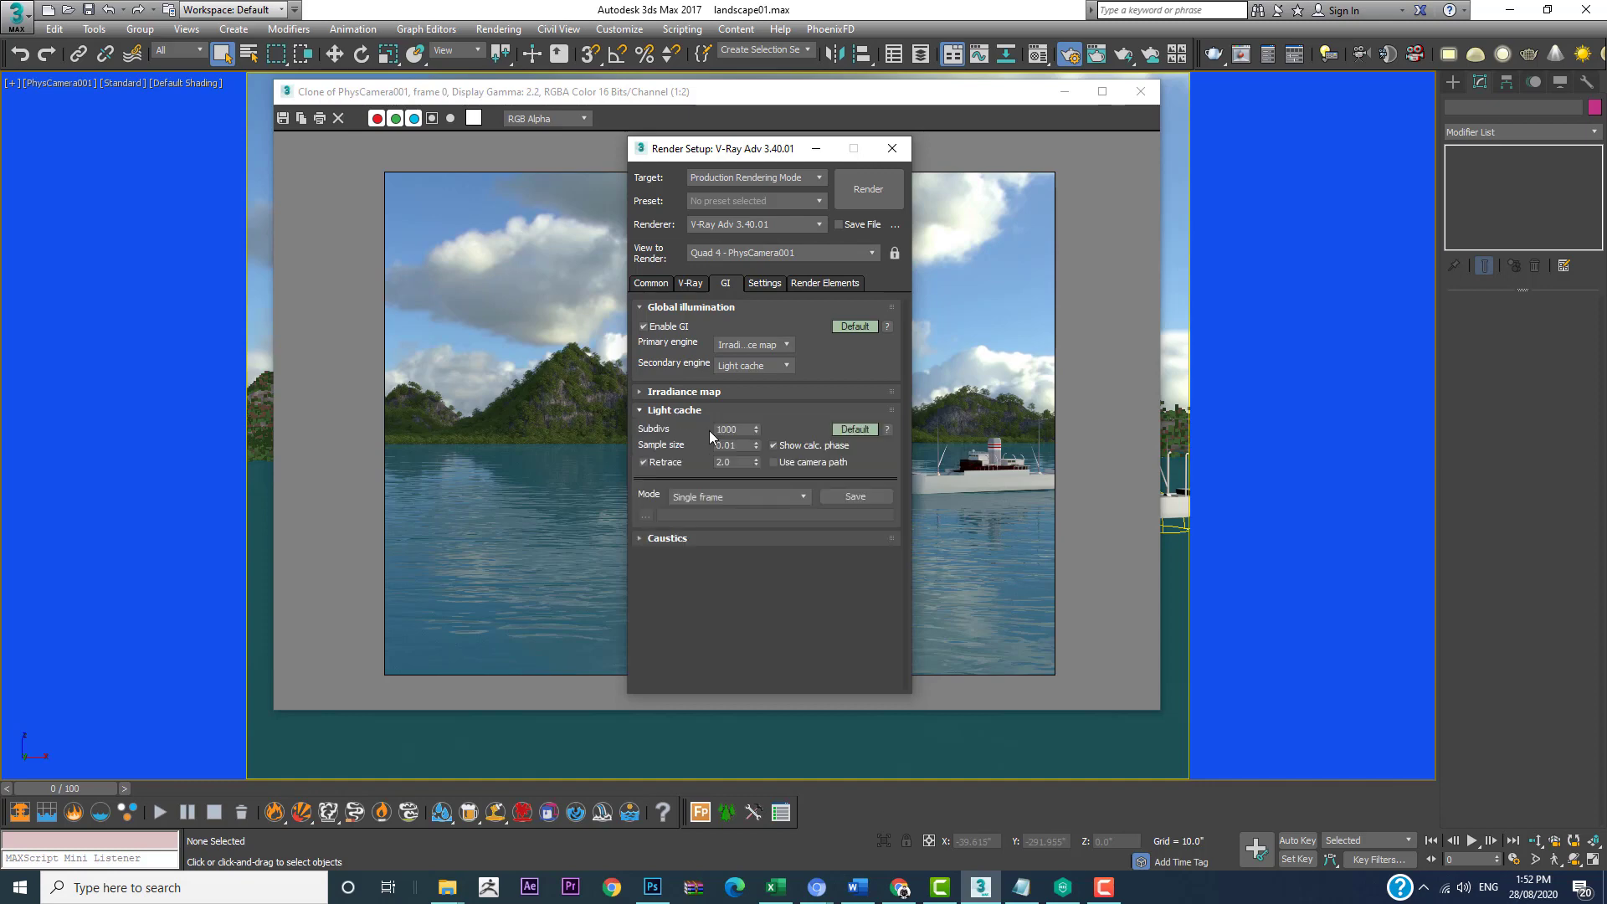
click(701, 392)
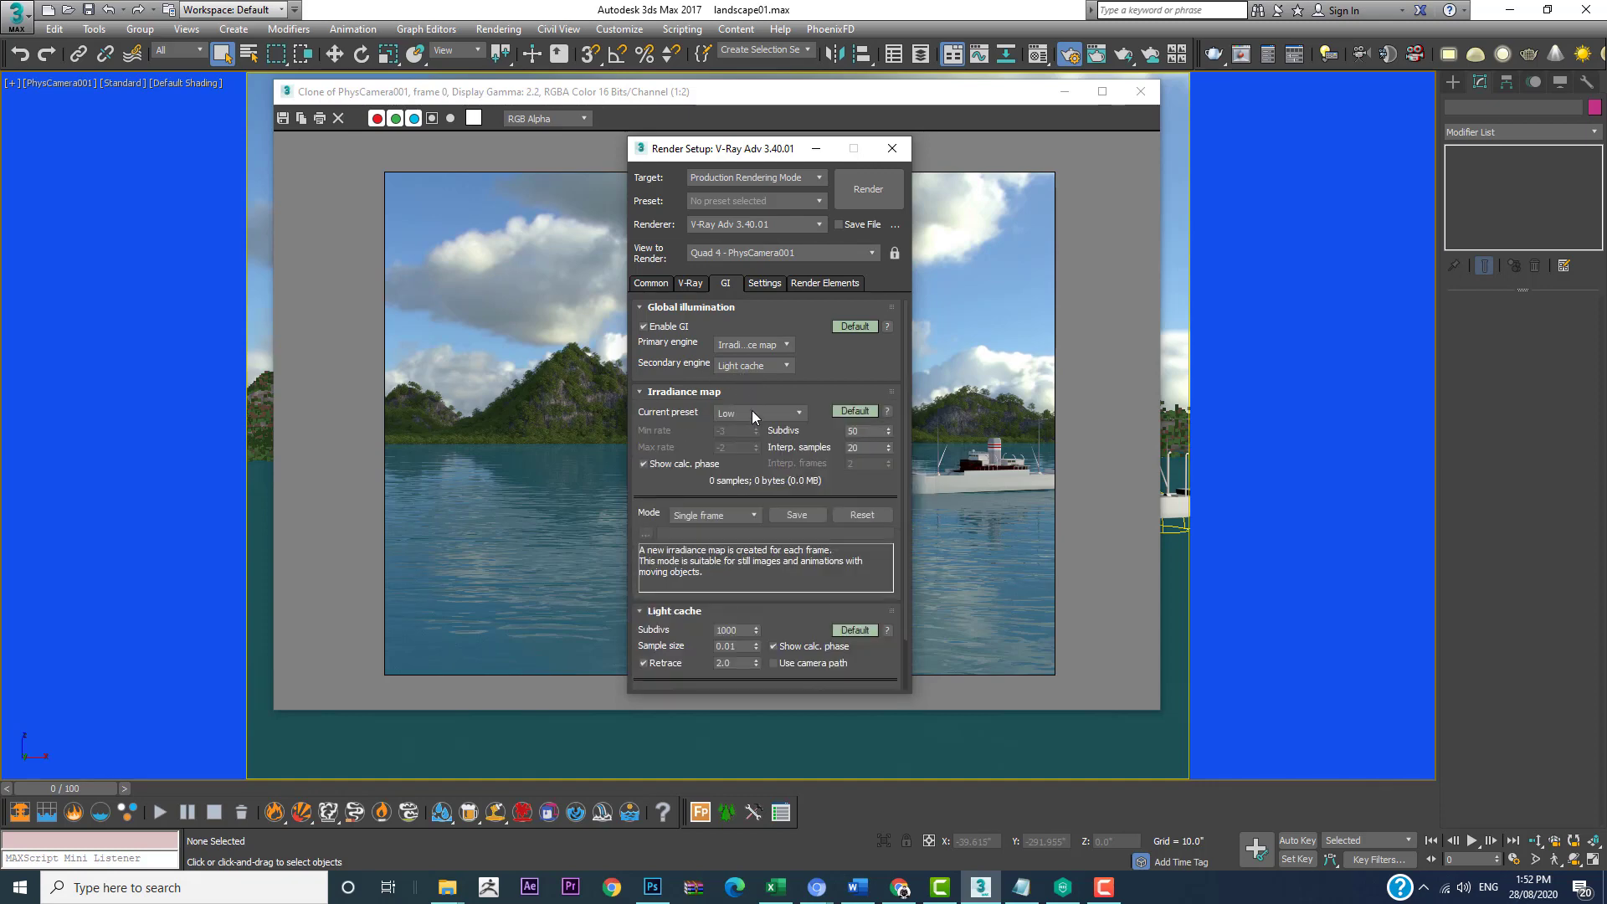
click(739, 414)
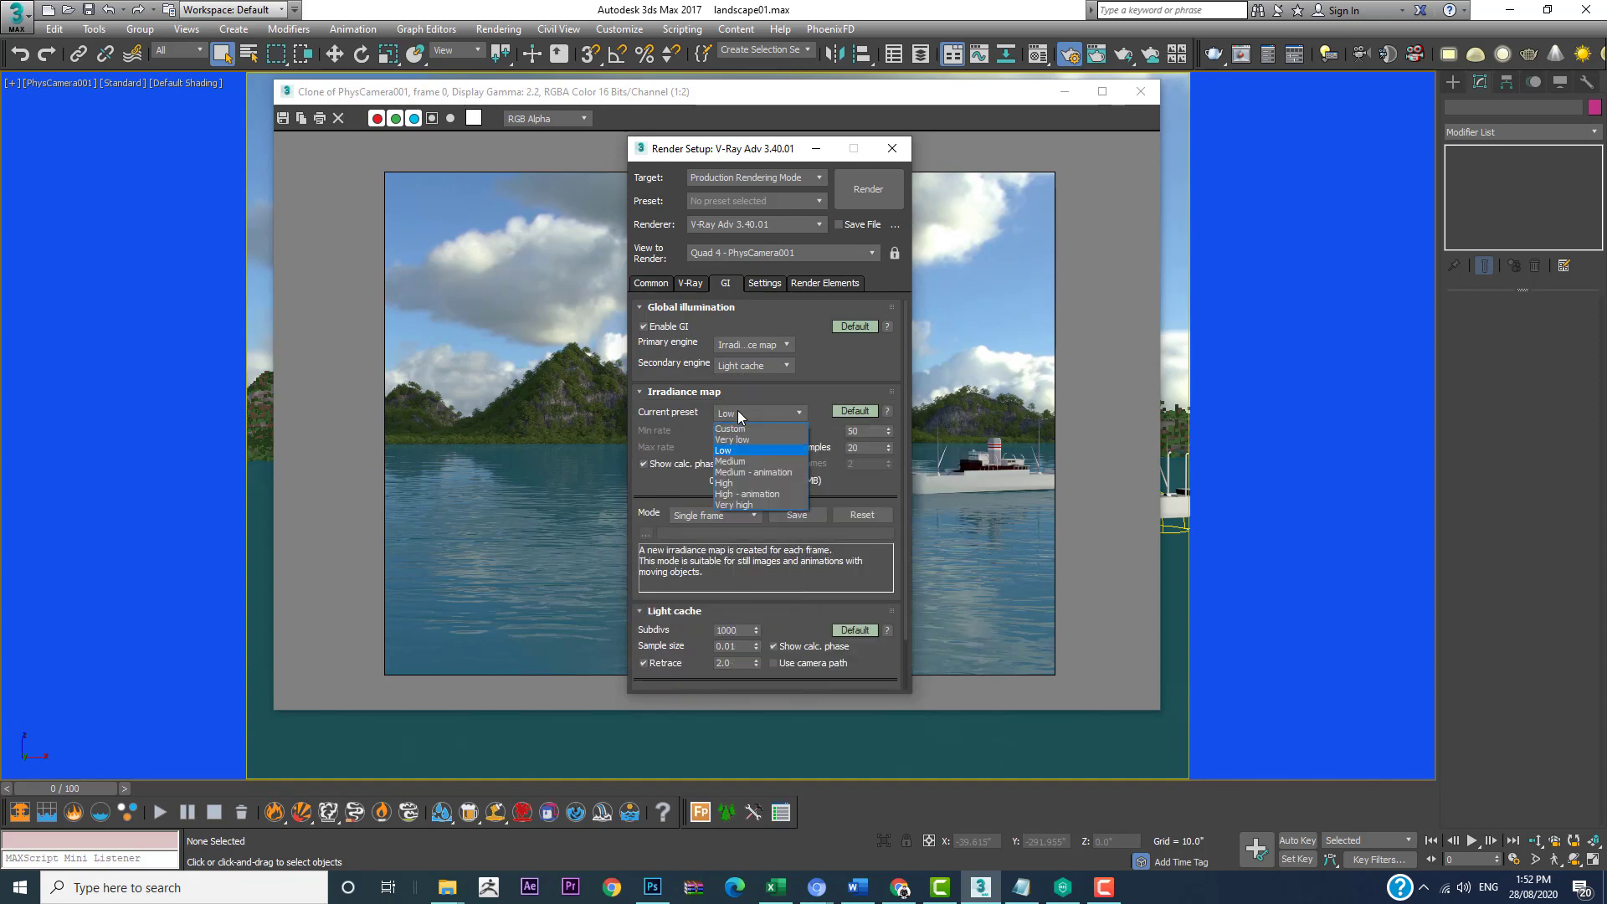
click(736, 453)
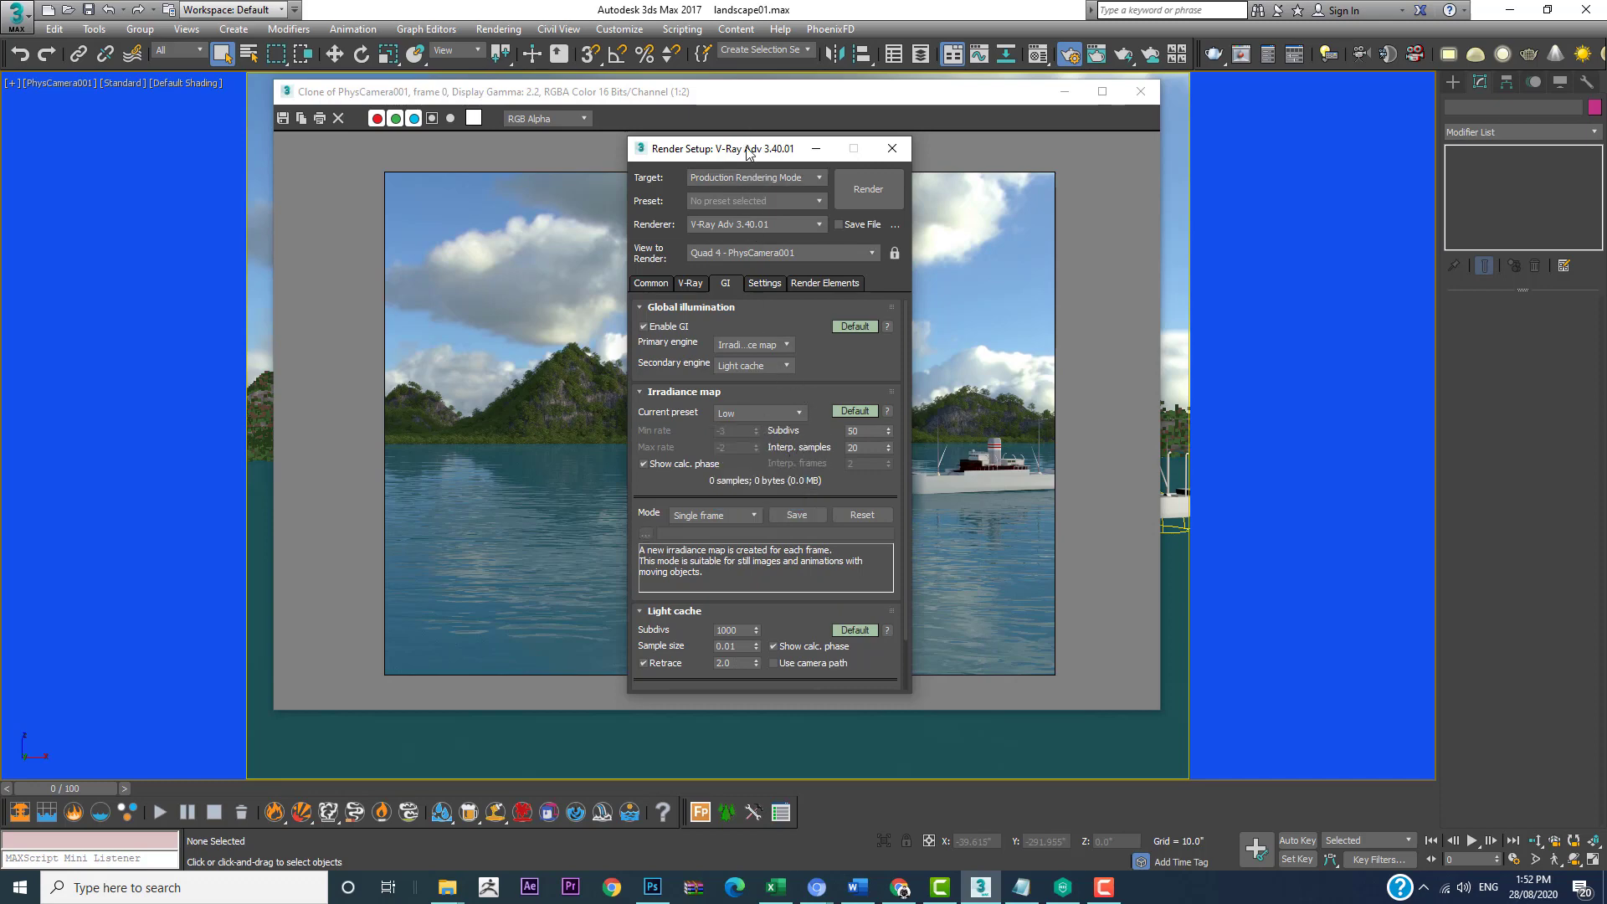
drag(749, 151, 1288, 143)
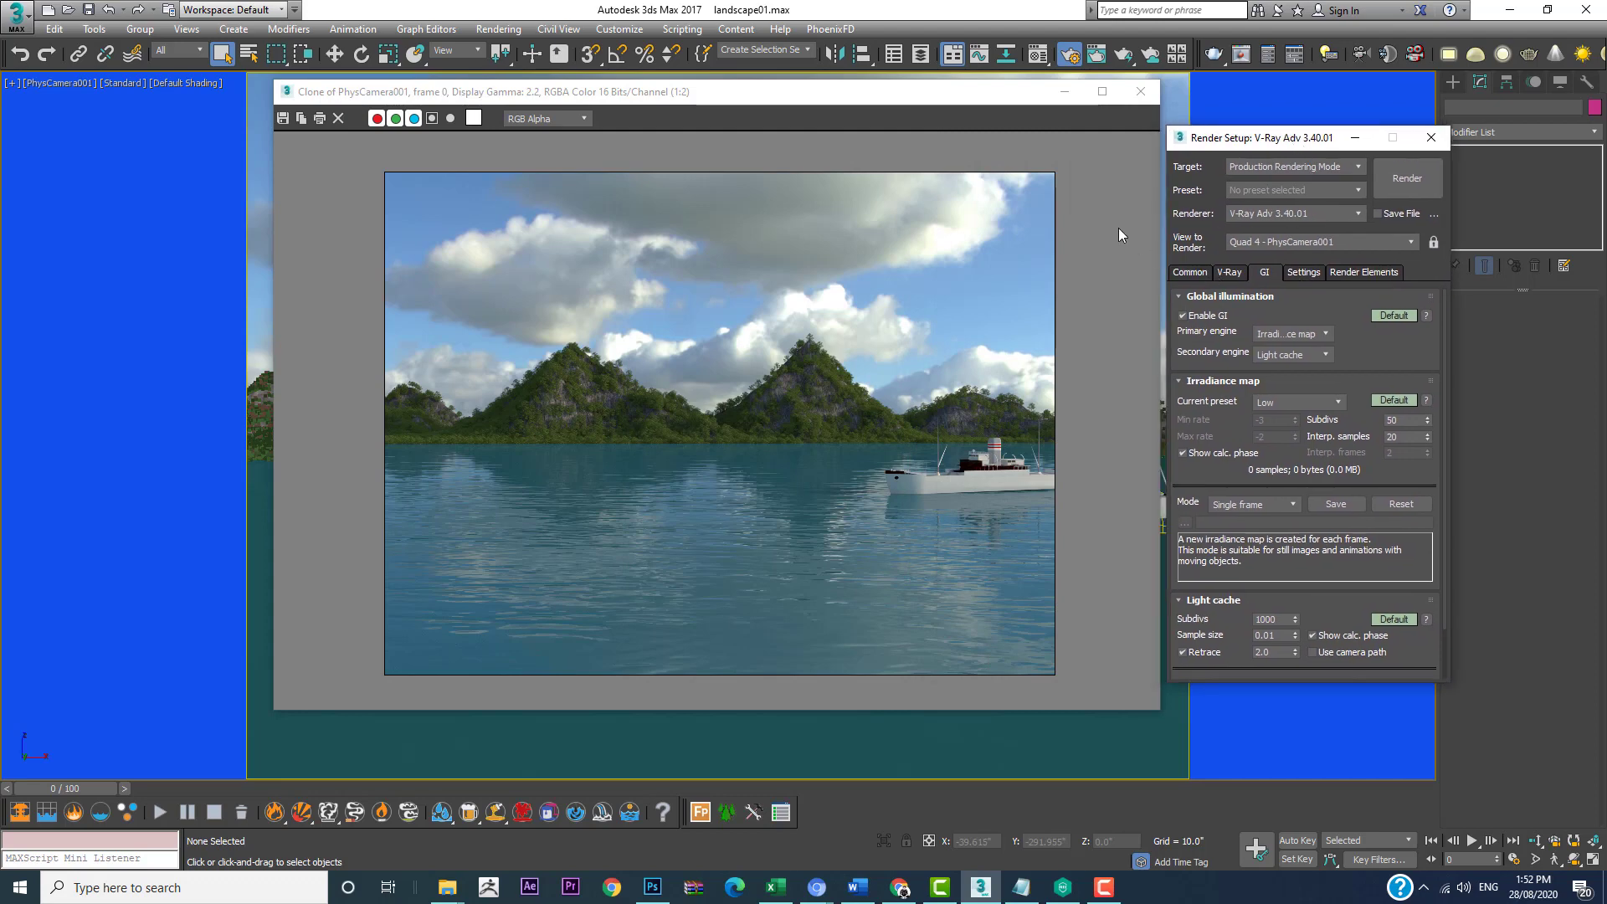
Step: Save the cloned render as the PNG image render3 in the lanscape folder
click(282, 118)
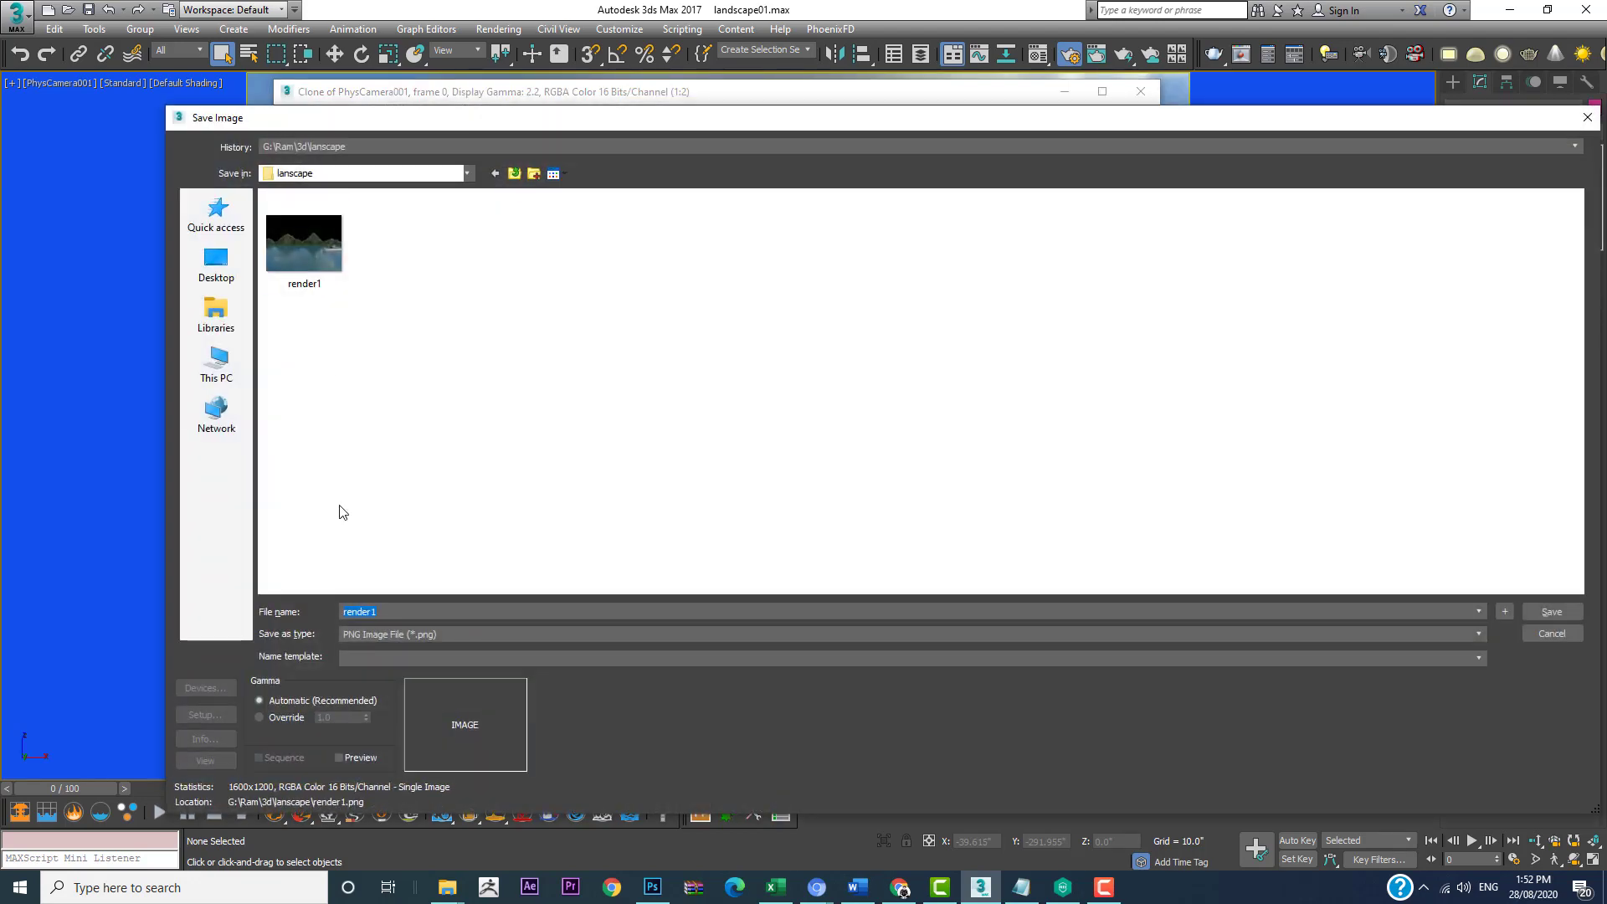
click(392, 606)
text(1)
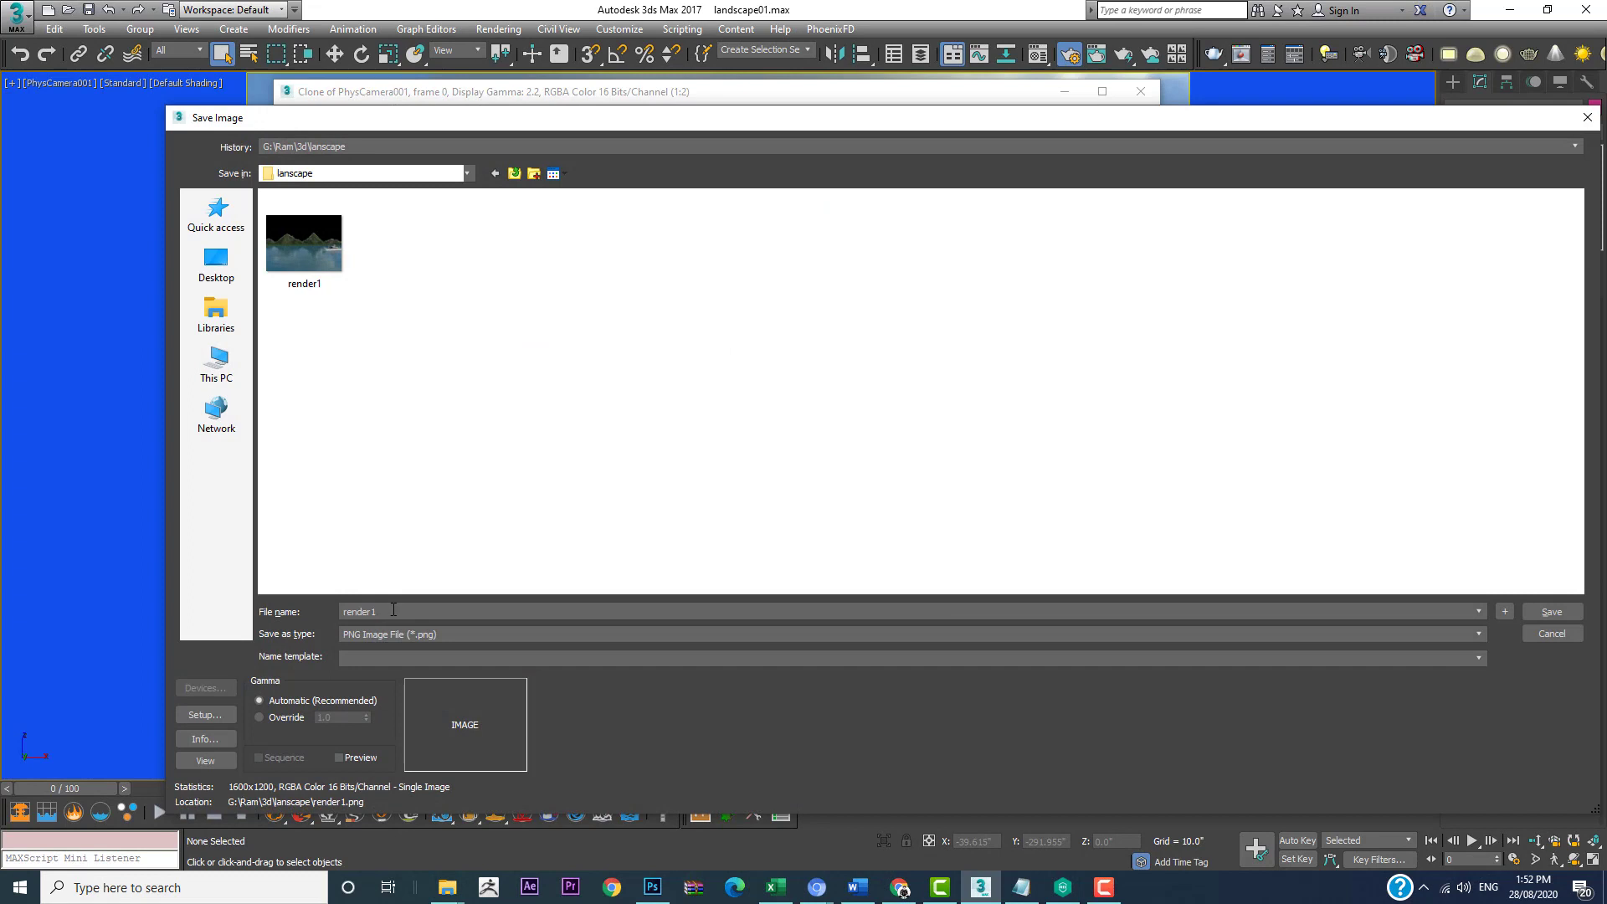
key(BackSpace)
text(3)
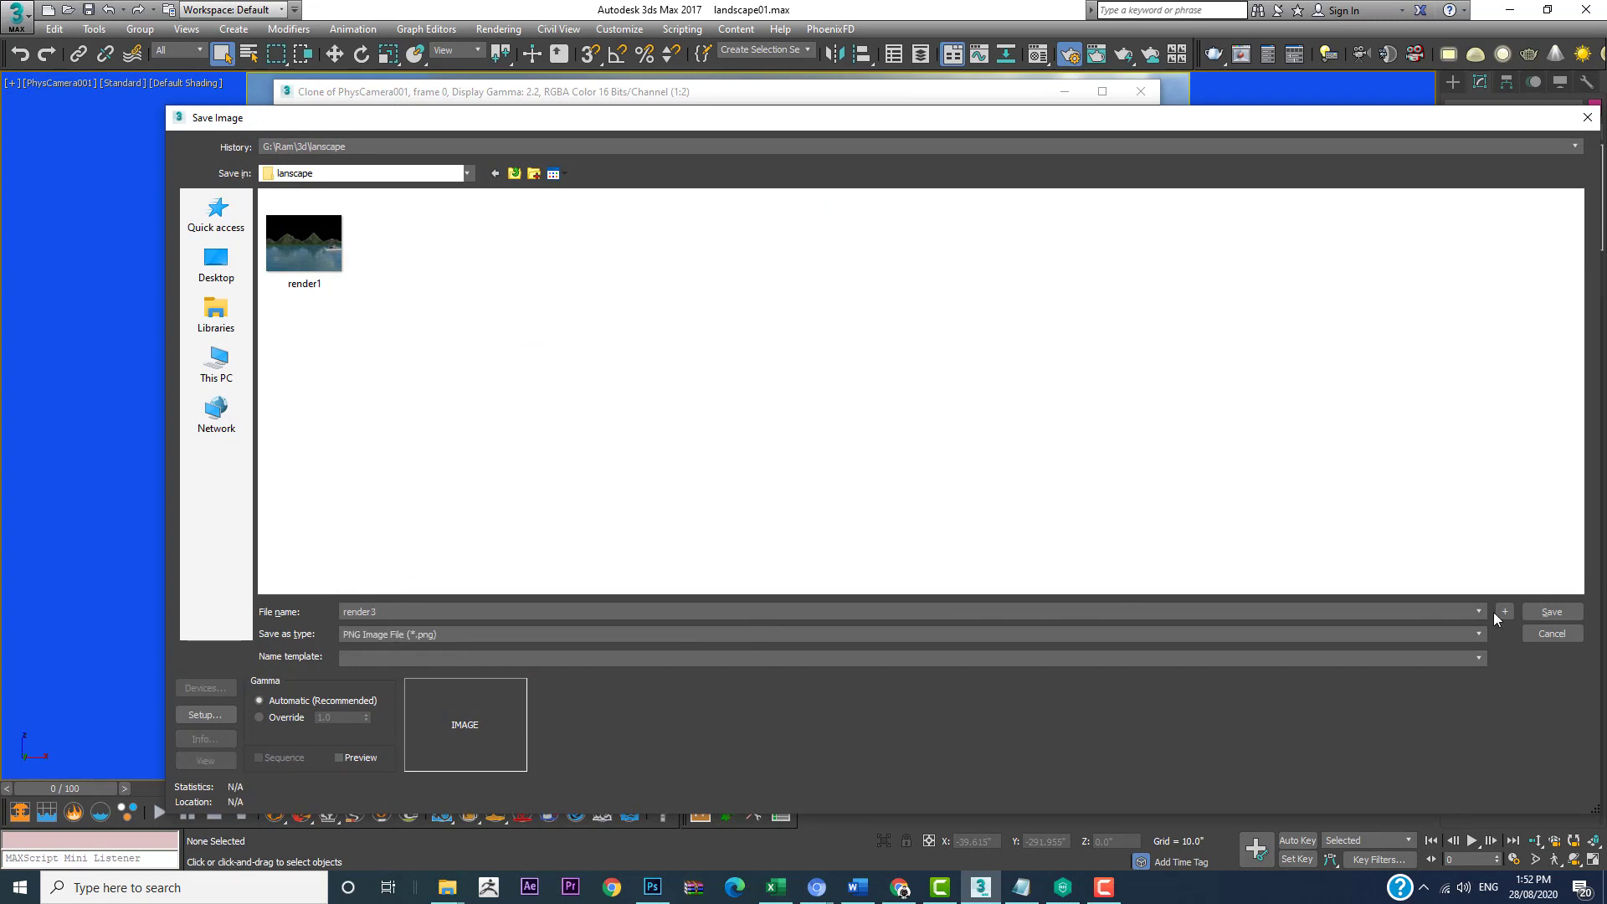
click(1545, 613)
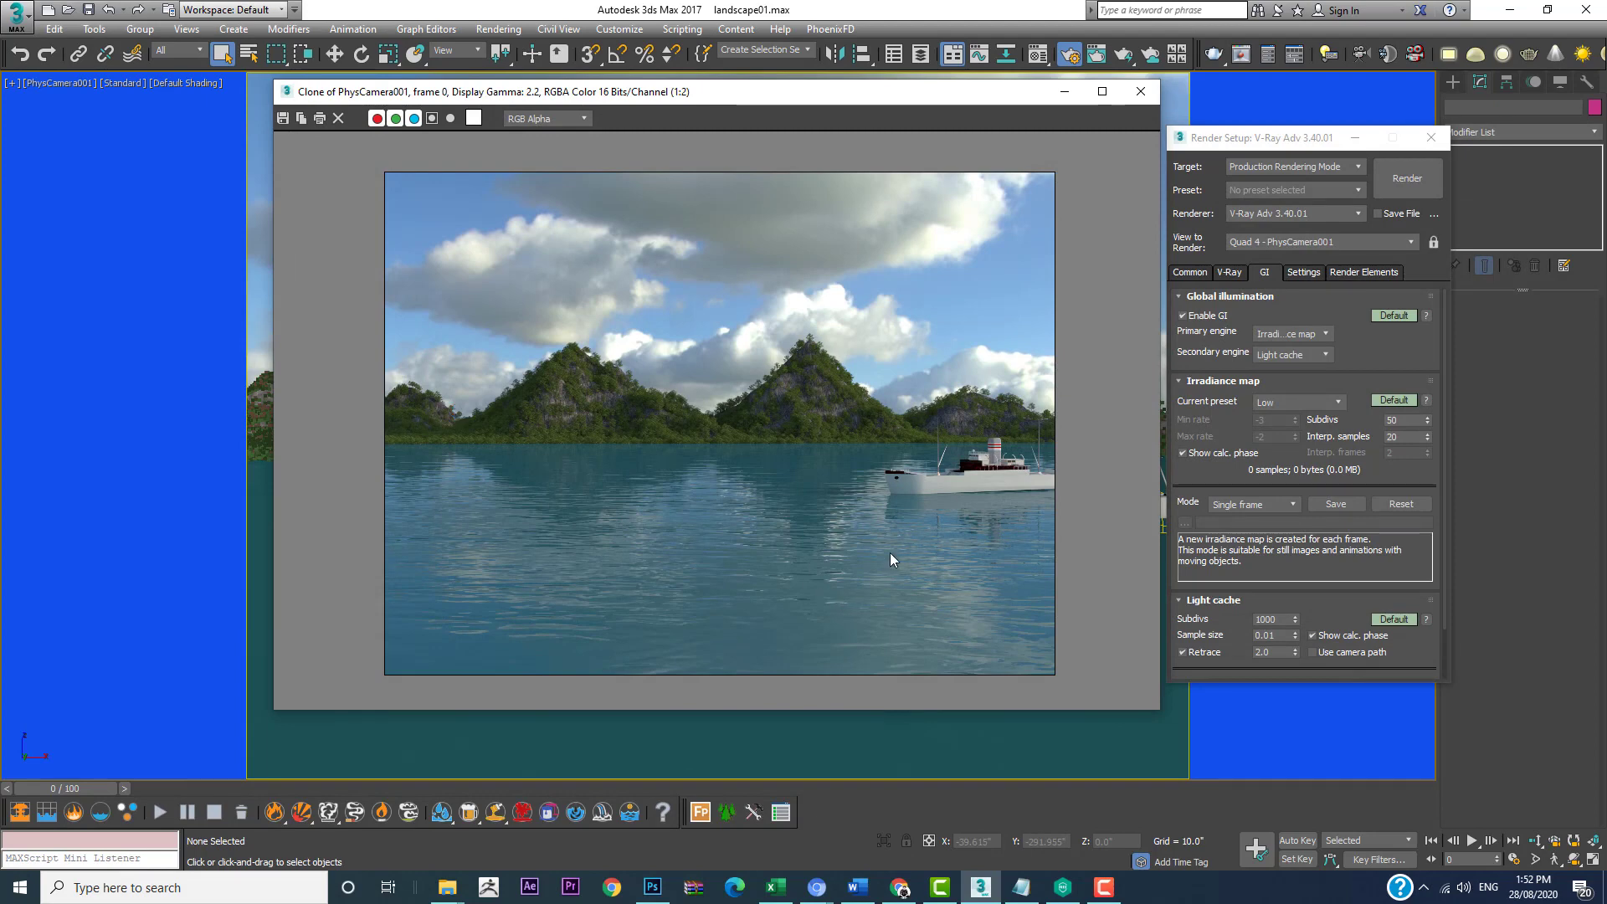
Step: Switch to Photoshop, open vp_sky_v1_024_low from the VizPeople_Sky_v1_Free folder and float it in its own window
mouse_move(643, 891)
click(636, 821)
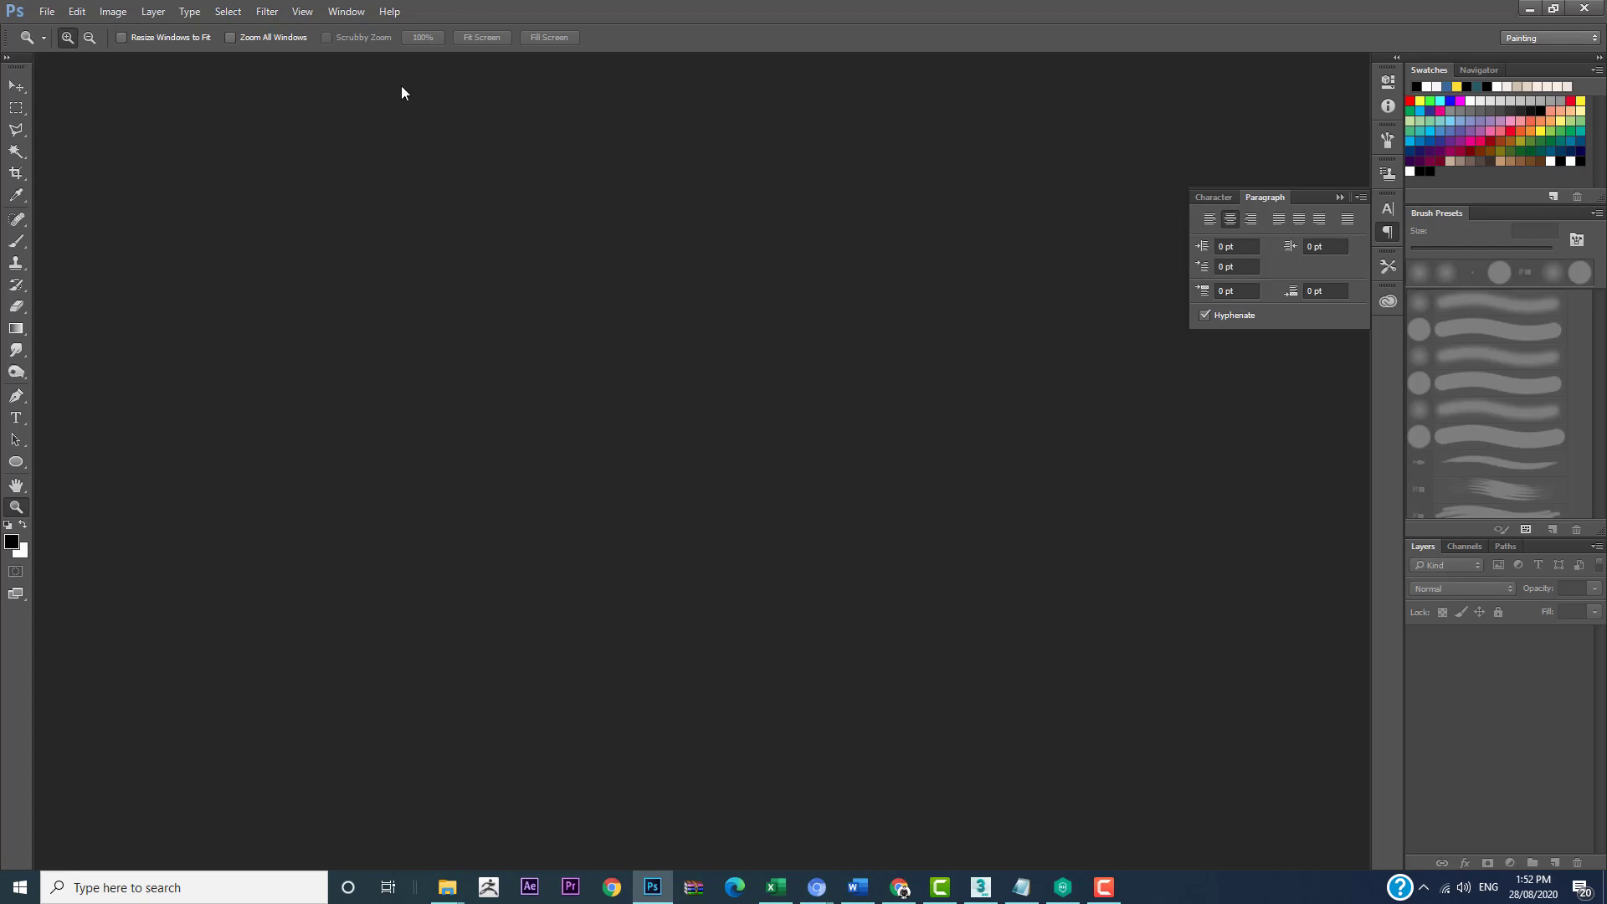
key(ctrl+o)
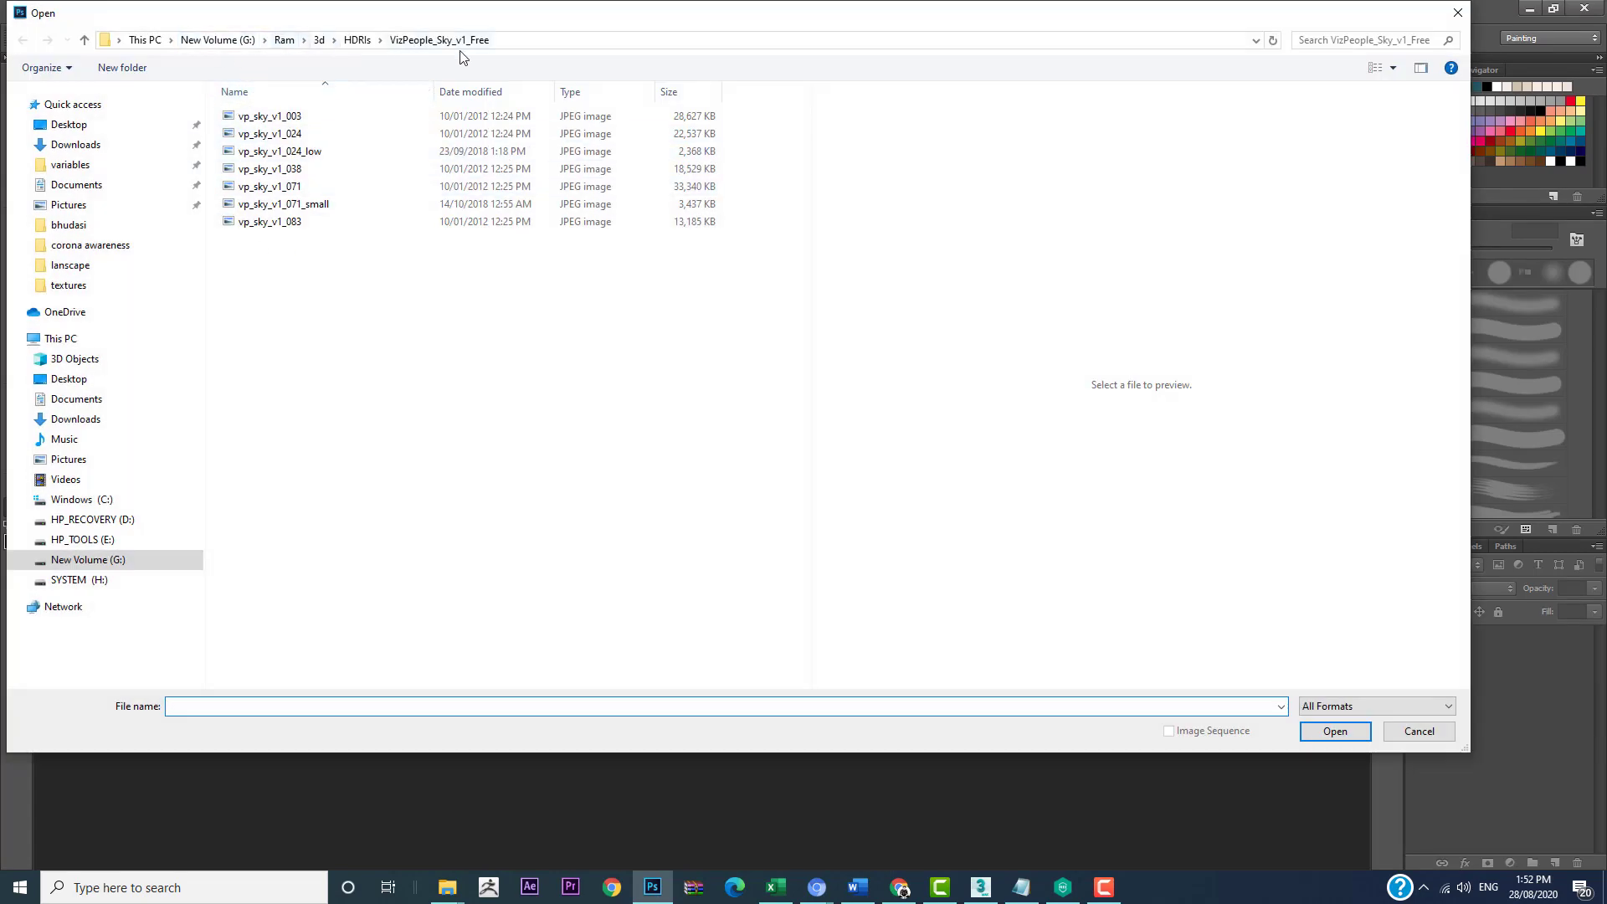
right_click(692, 352)
mouse_move(667, 368)
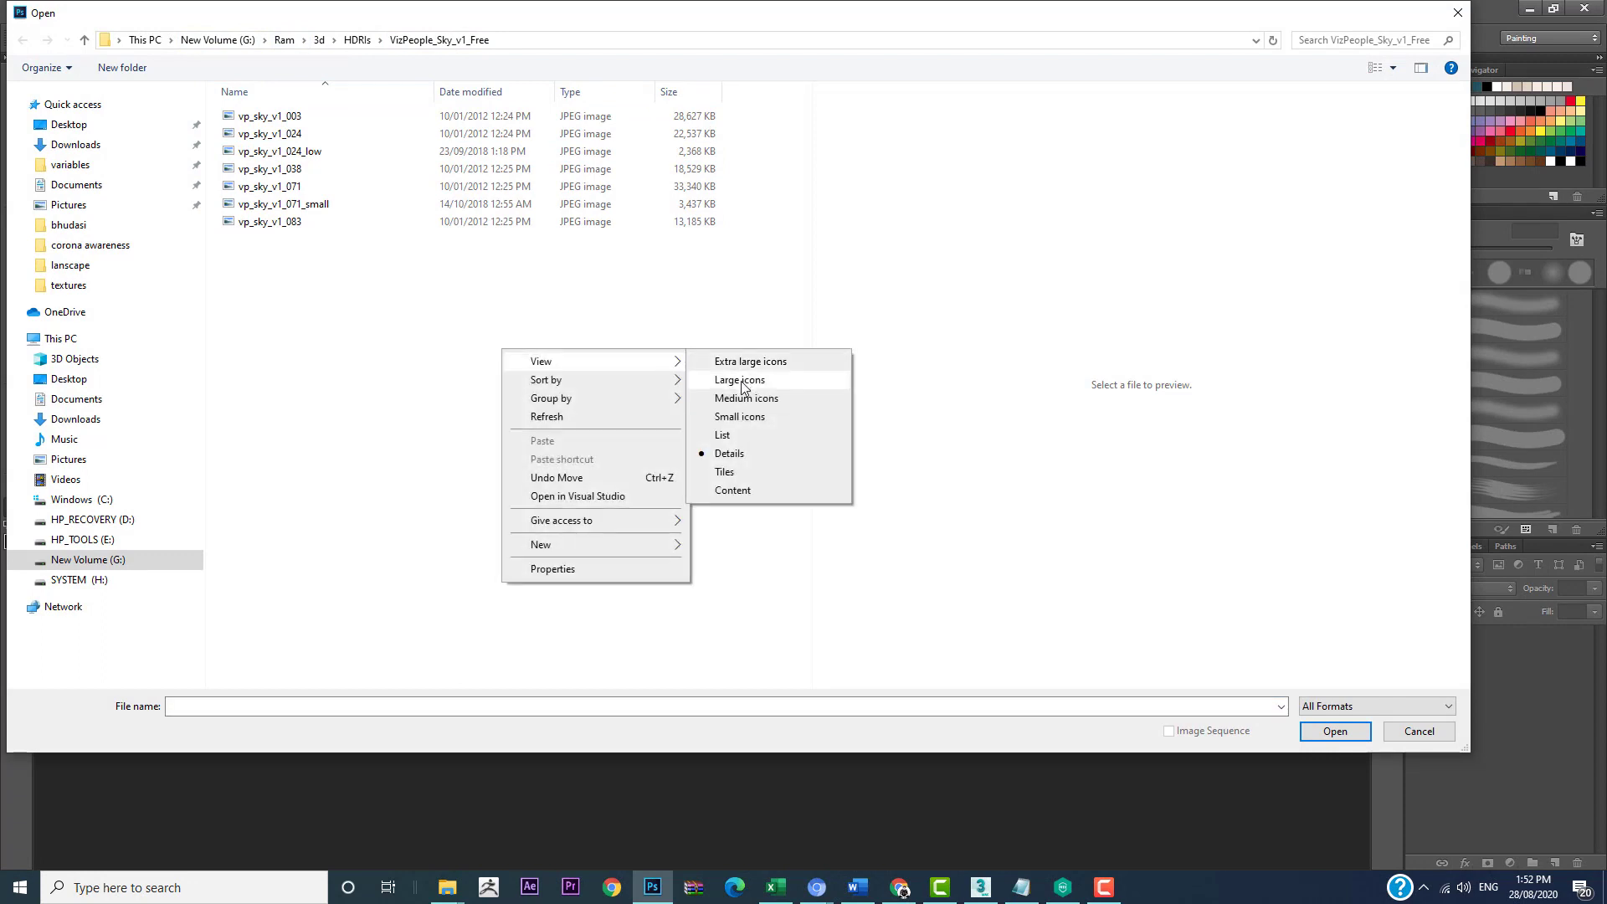
click(737, 379)
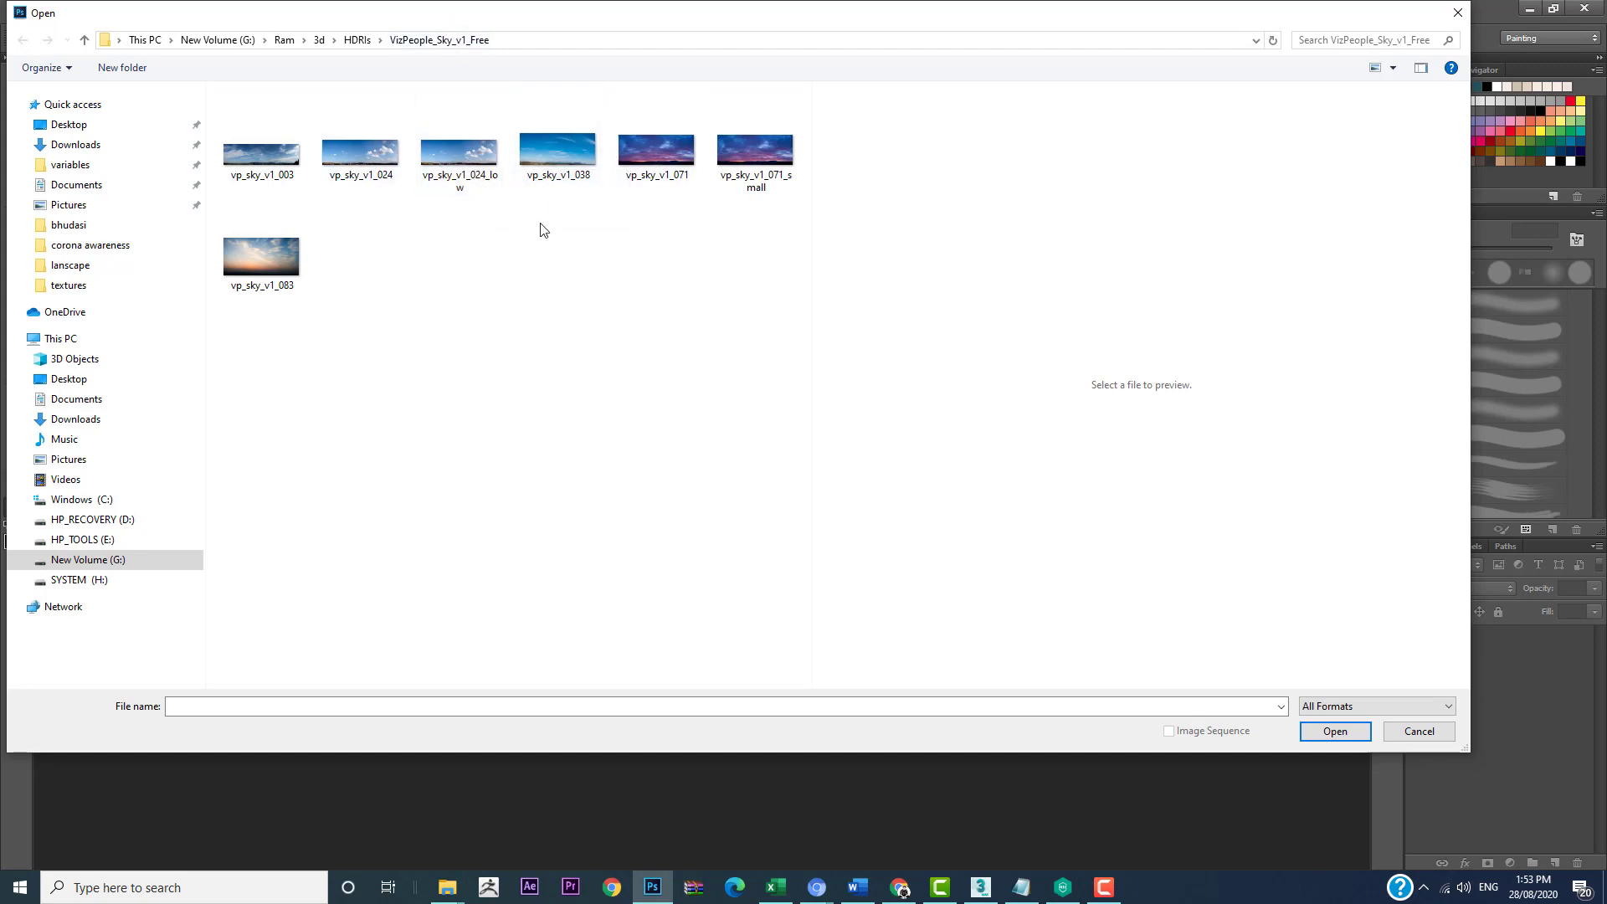
click(469, 154)
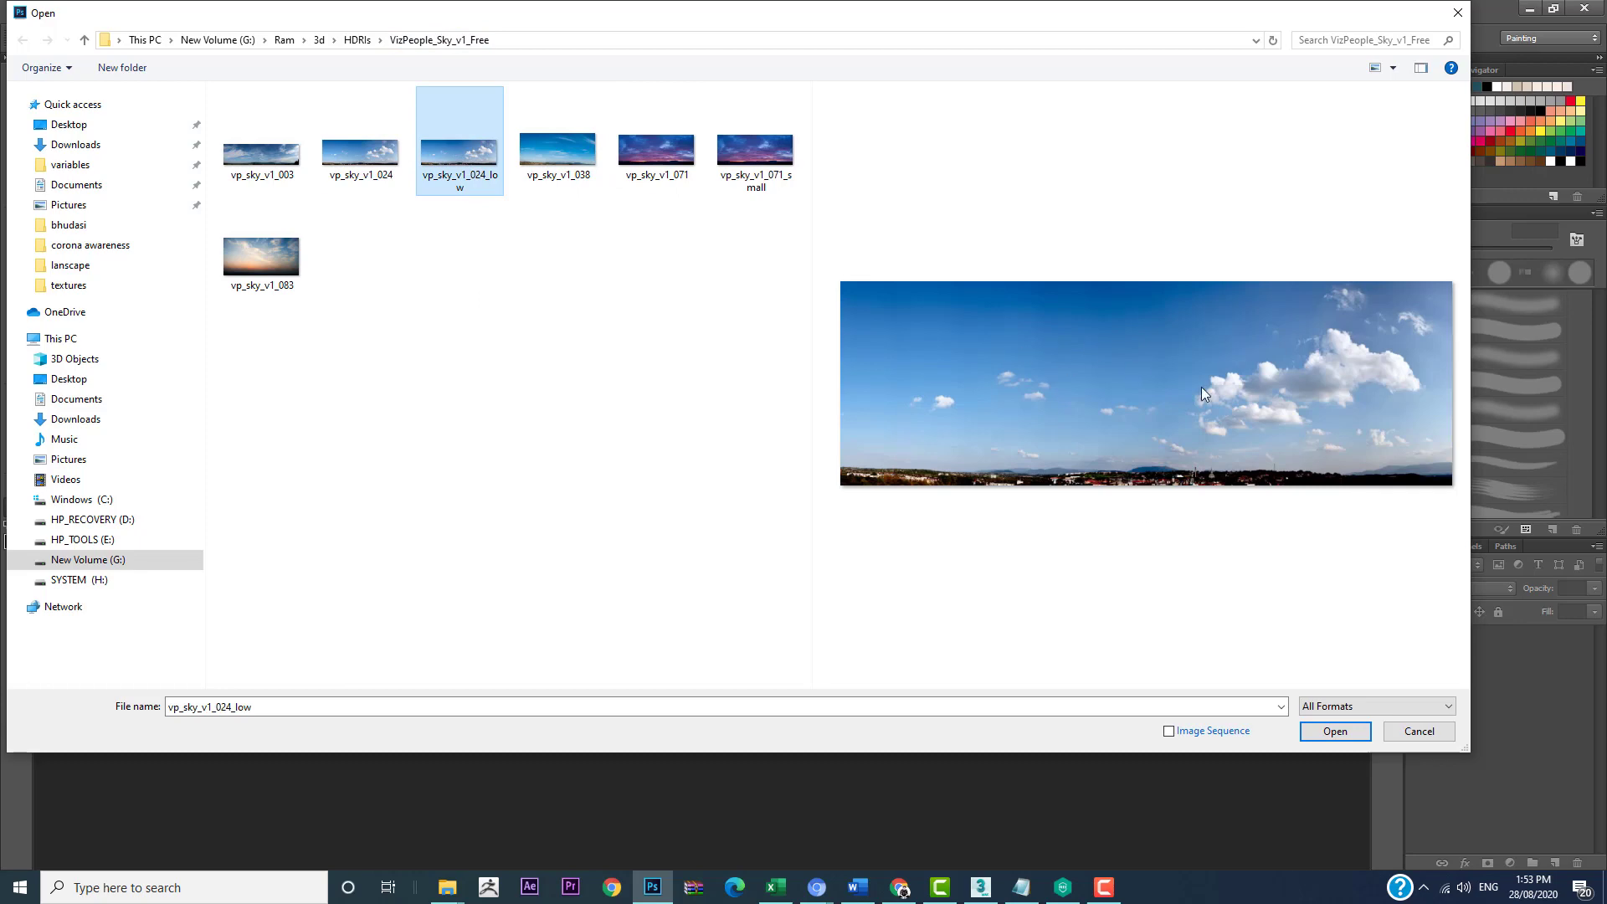
click(1351, 738)
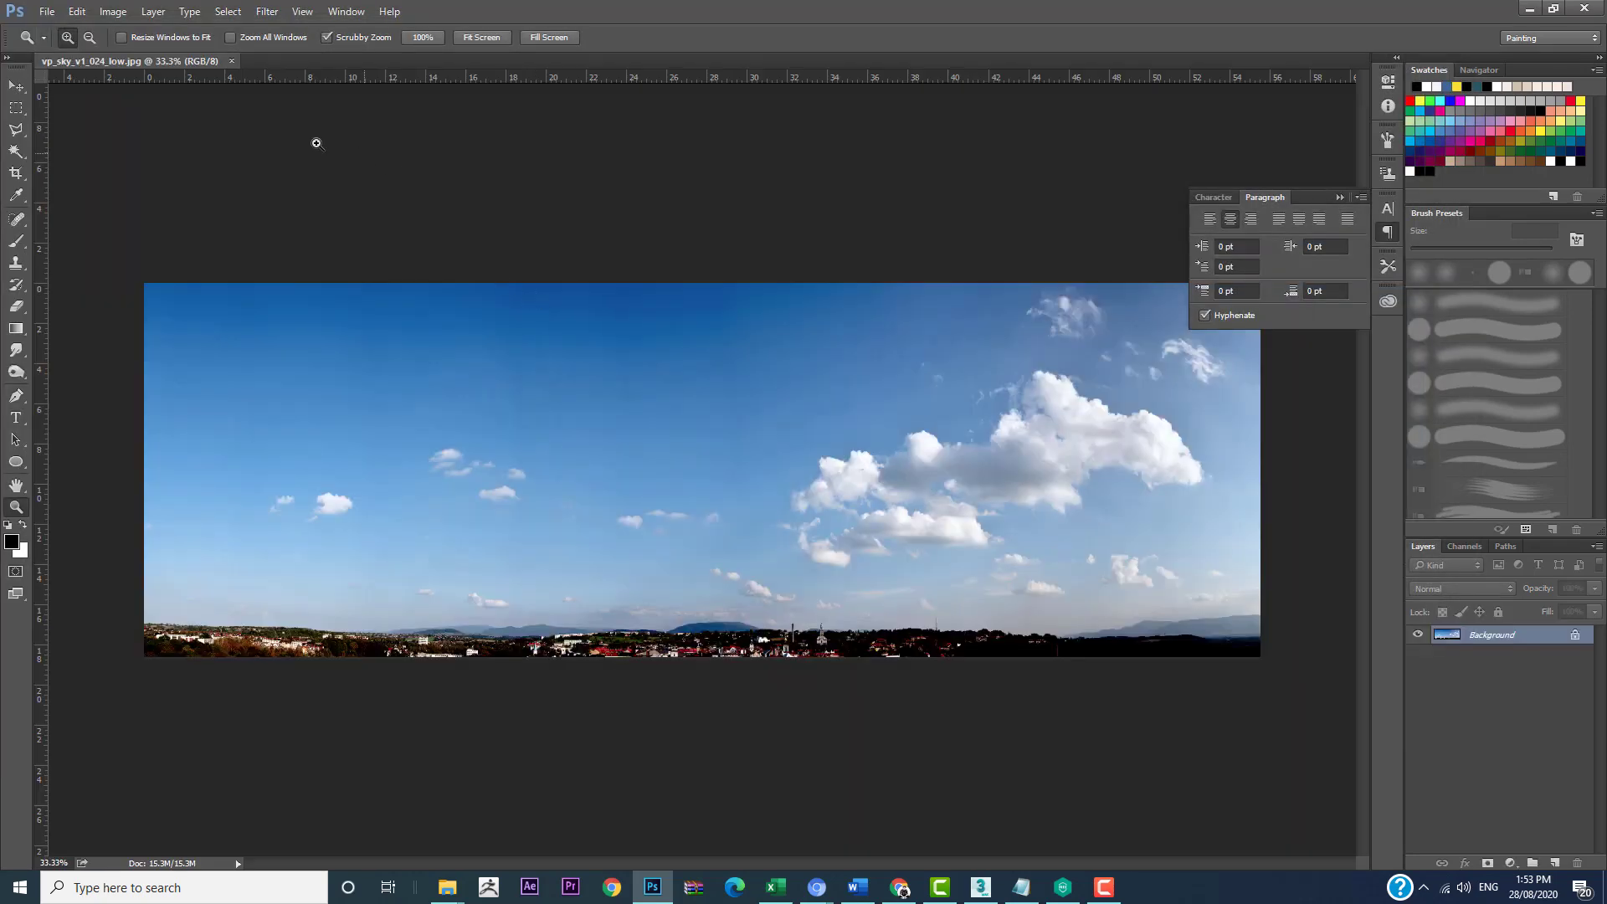
drag(153, 60, 340, 91)
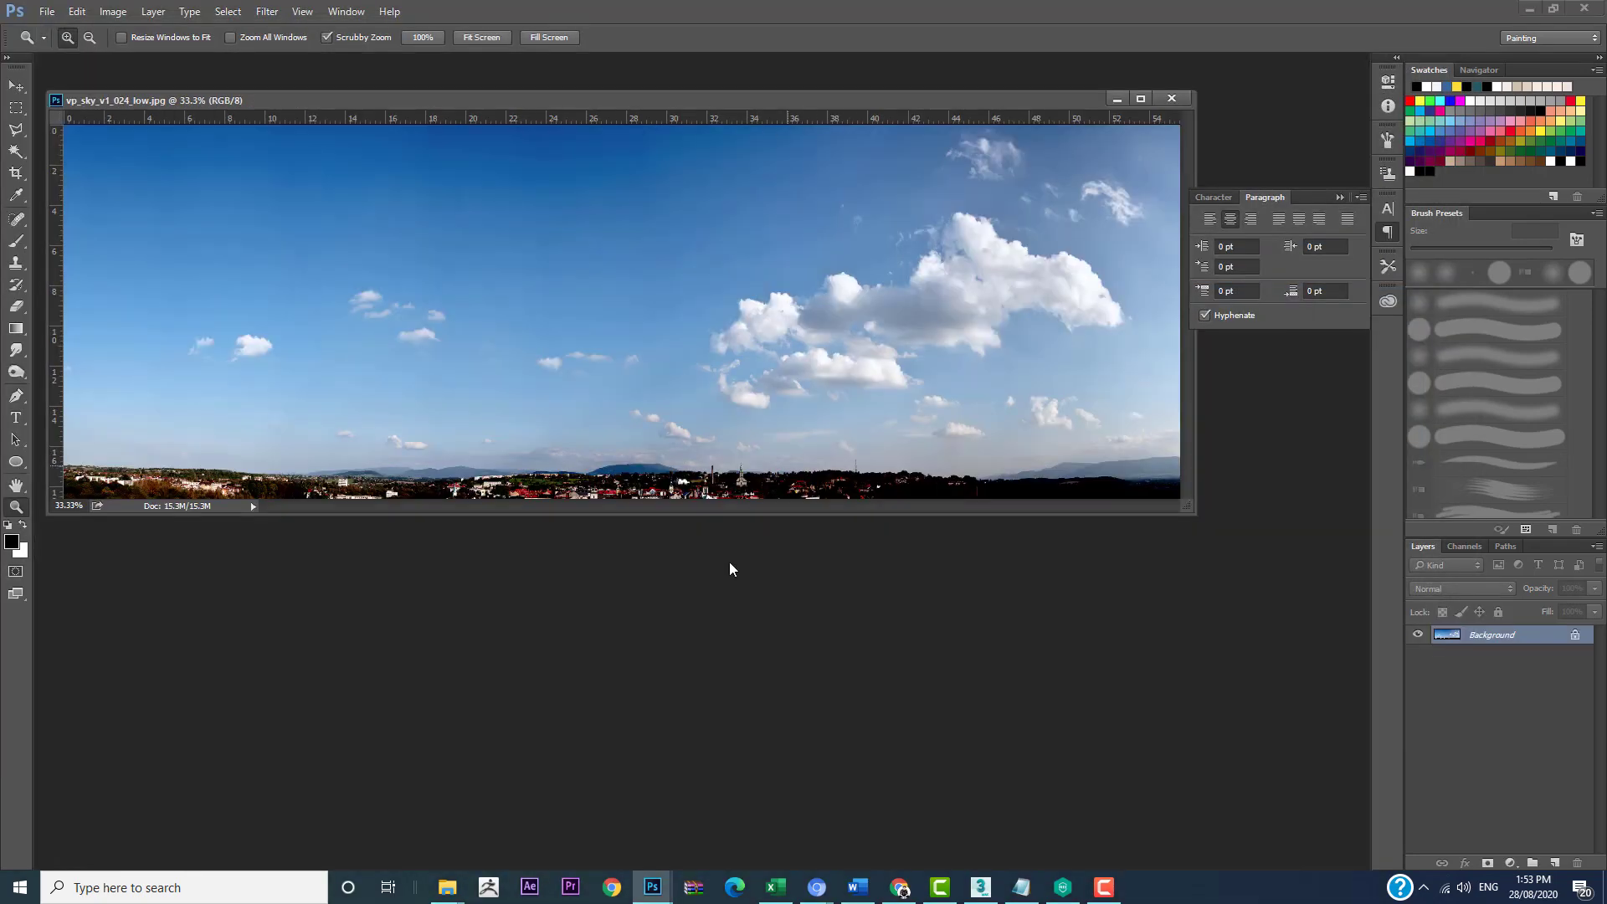
Step: Open render3 from the lanscape folder and separate it from the sky image into its own floating window
key(ctrl+o)
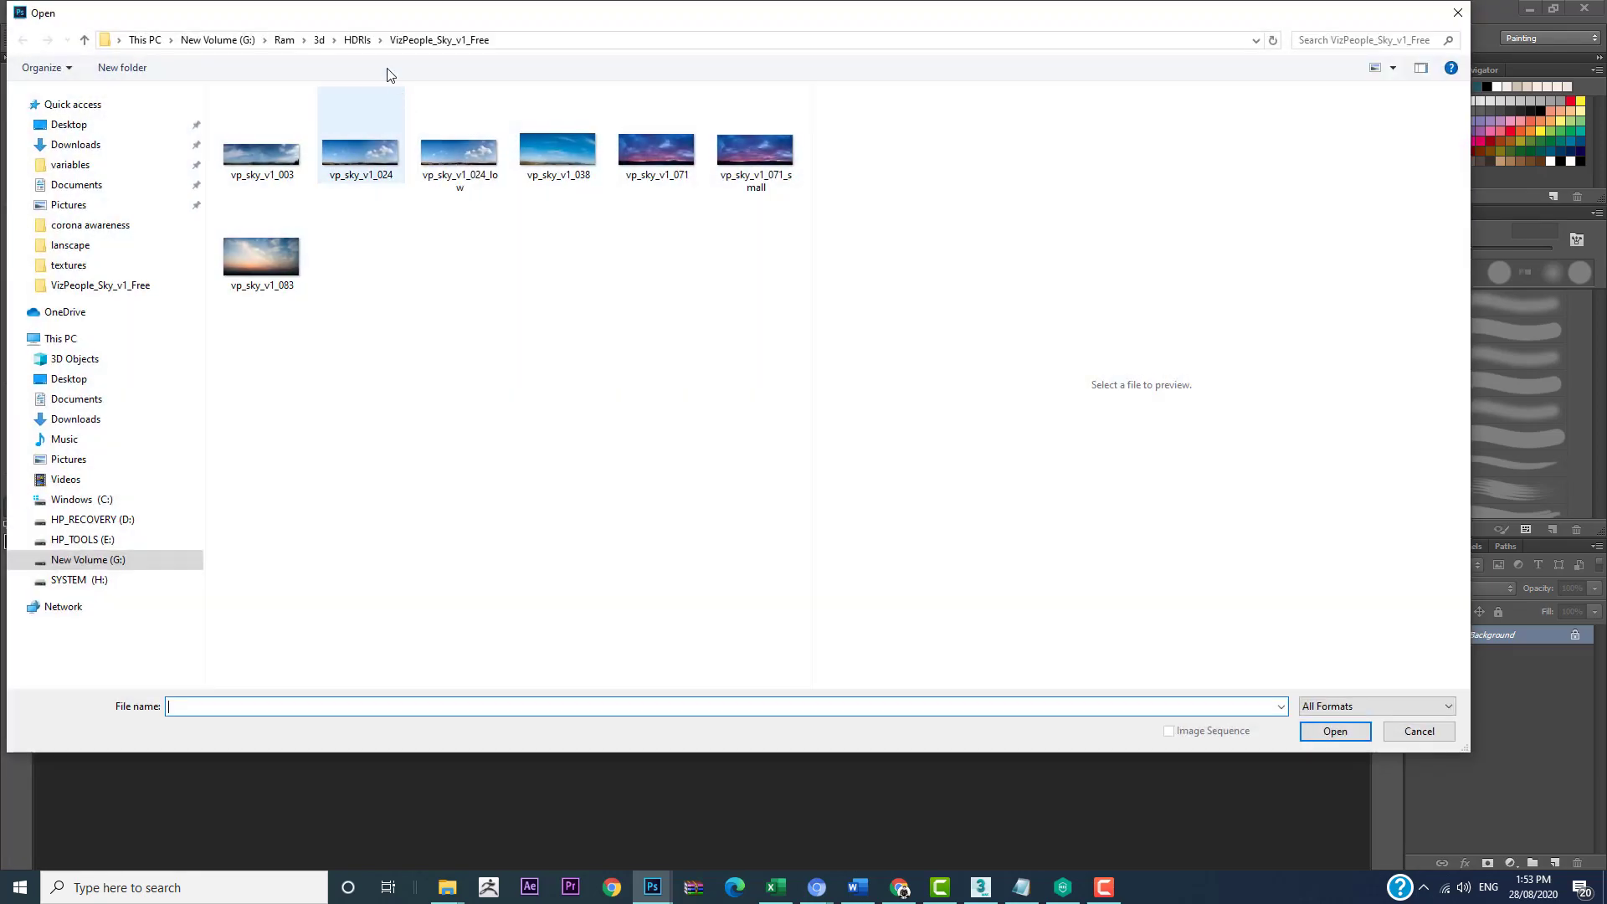
click(323, 41)
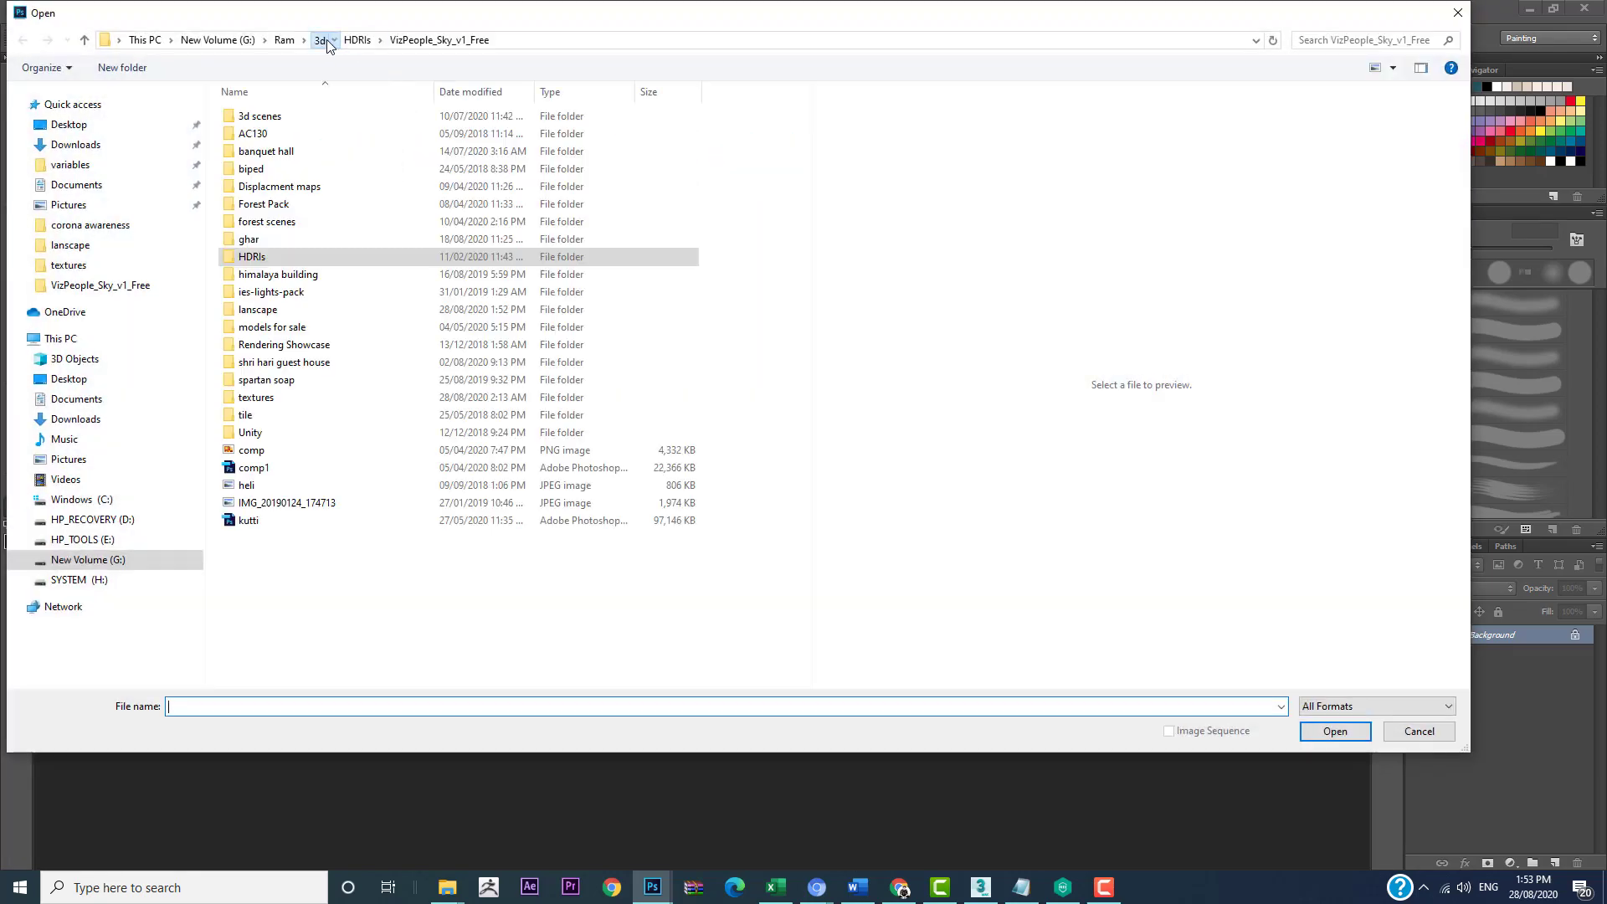
click(76, 246)
click(530, 149)
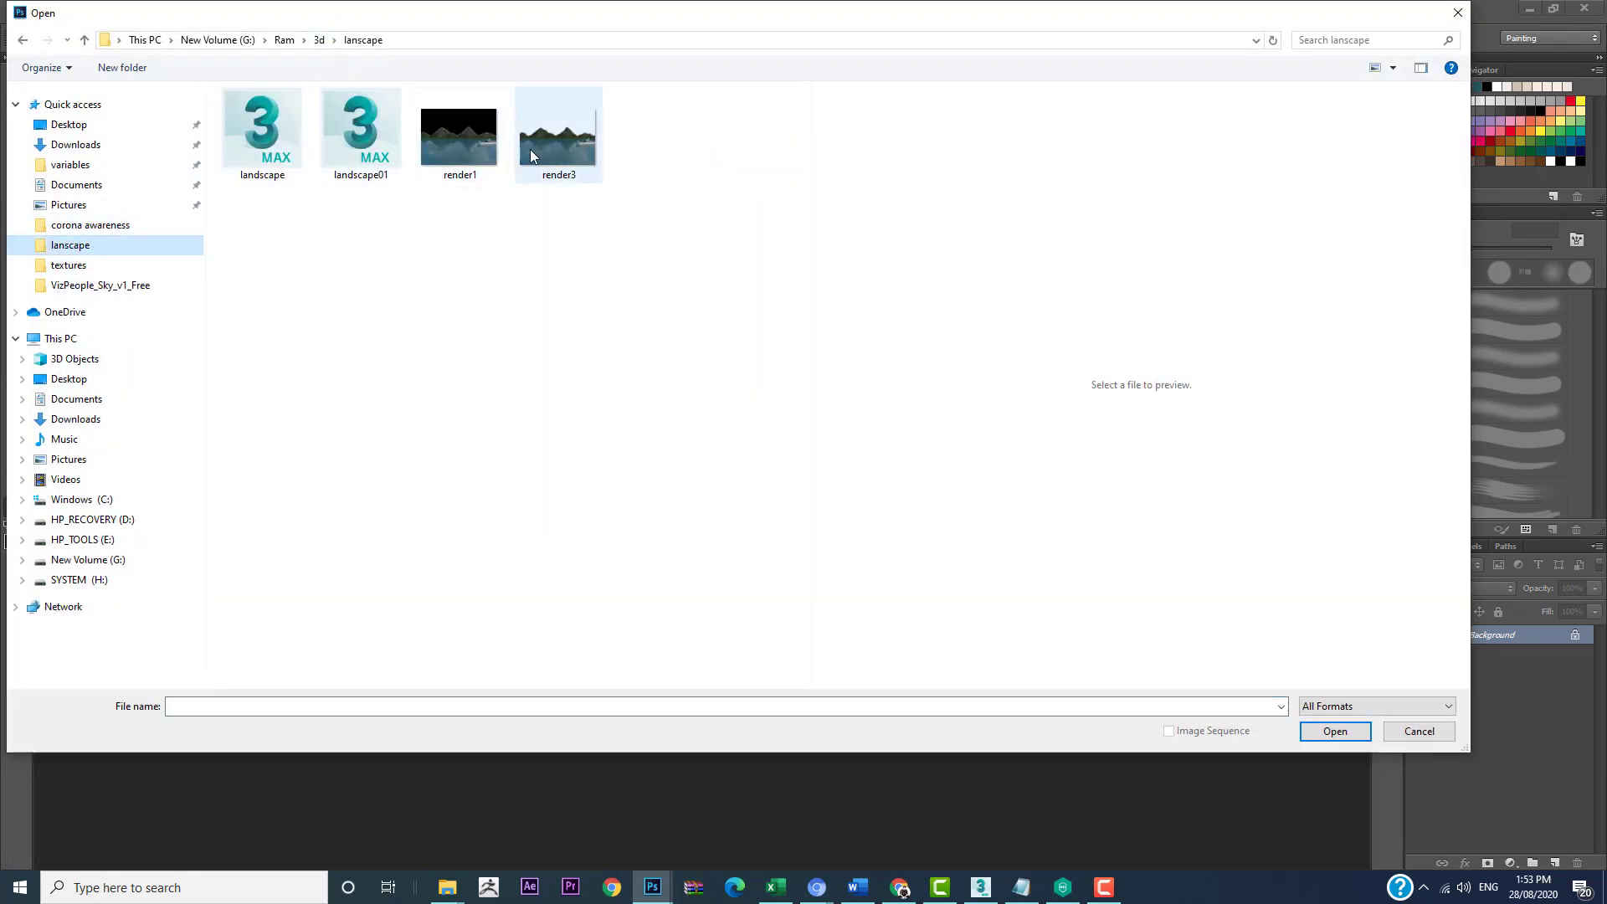
double_click(580, 143)
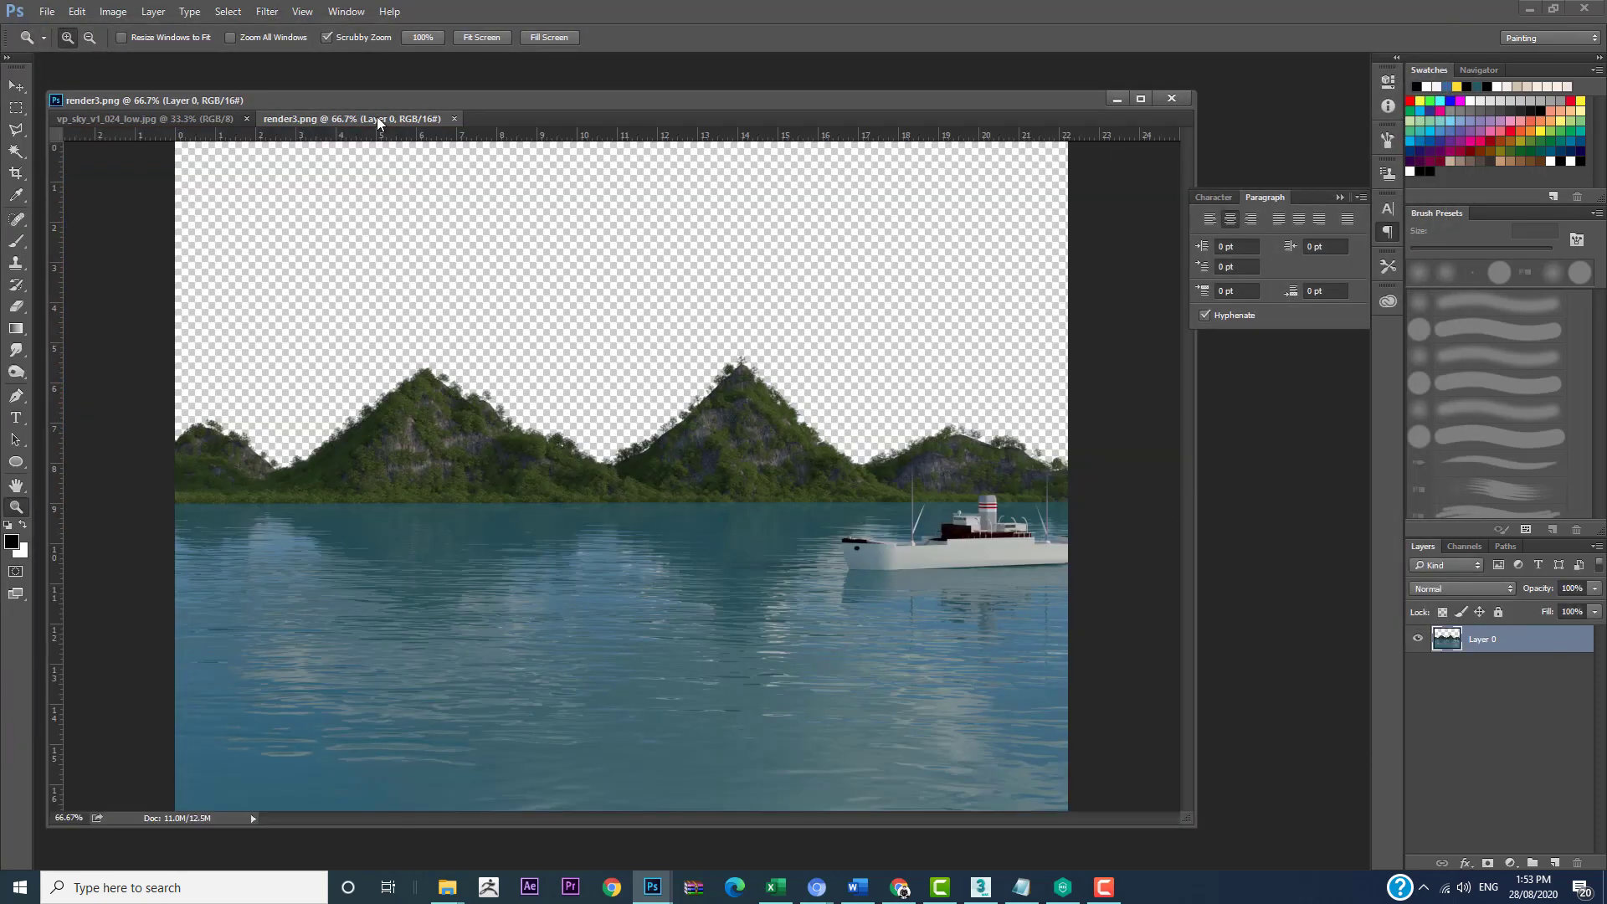
drag(424, 121, 336, 60)
Step: Copy the sky image into the render3 document with the Move tool, placing it over the transparent sky and mountains, and return to the sky image's window
click(216, 101)
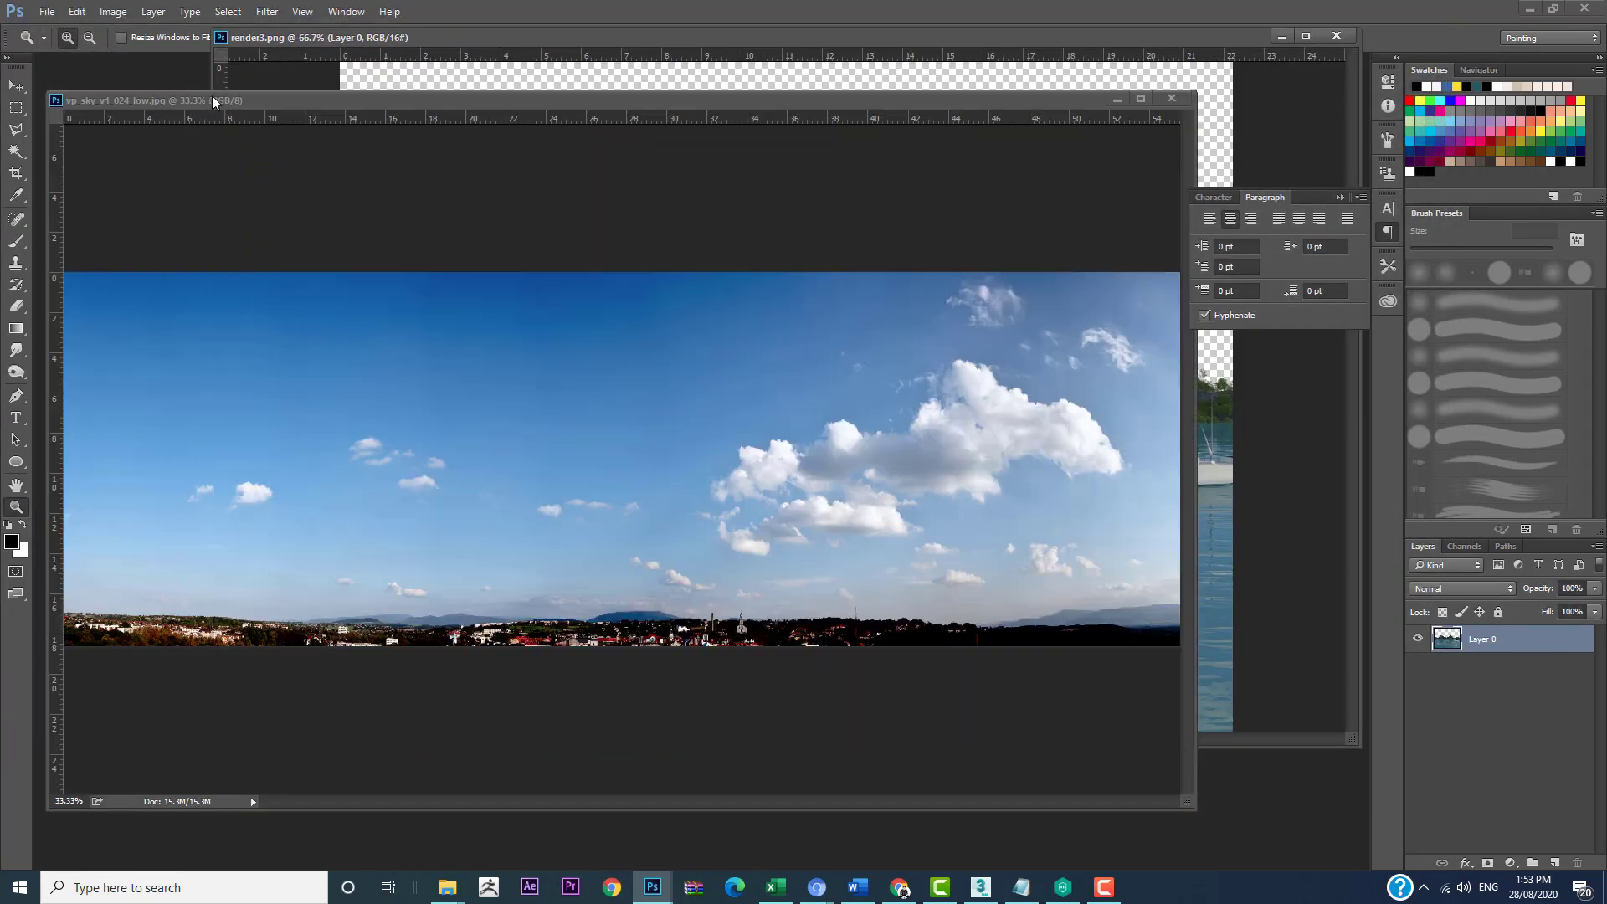
click(15, 86)
drag(318, 98, 271, 236)
drag(398, 495, 540, 204)
click(799, 349)
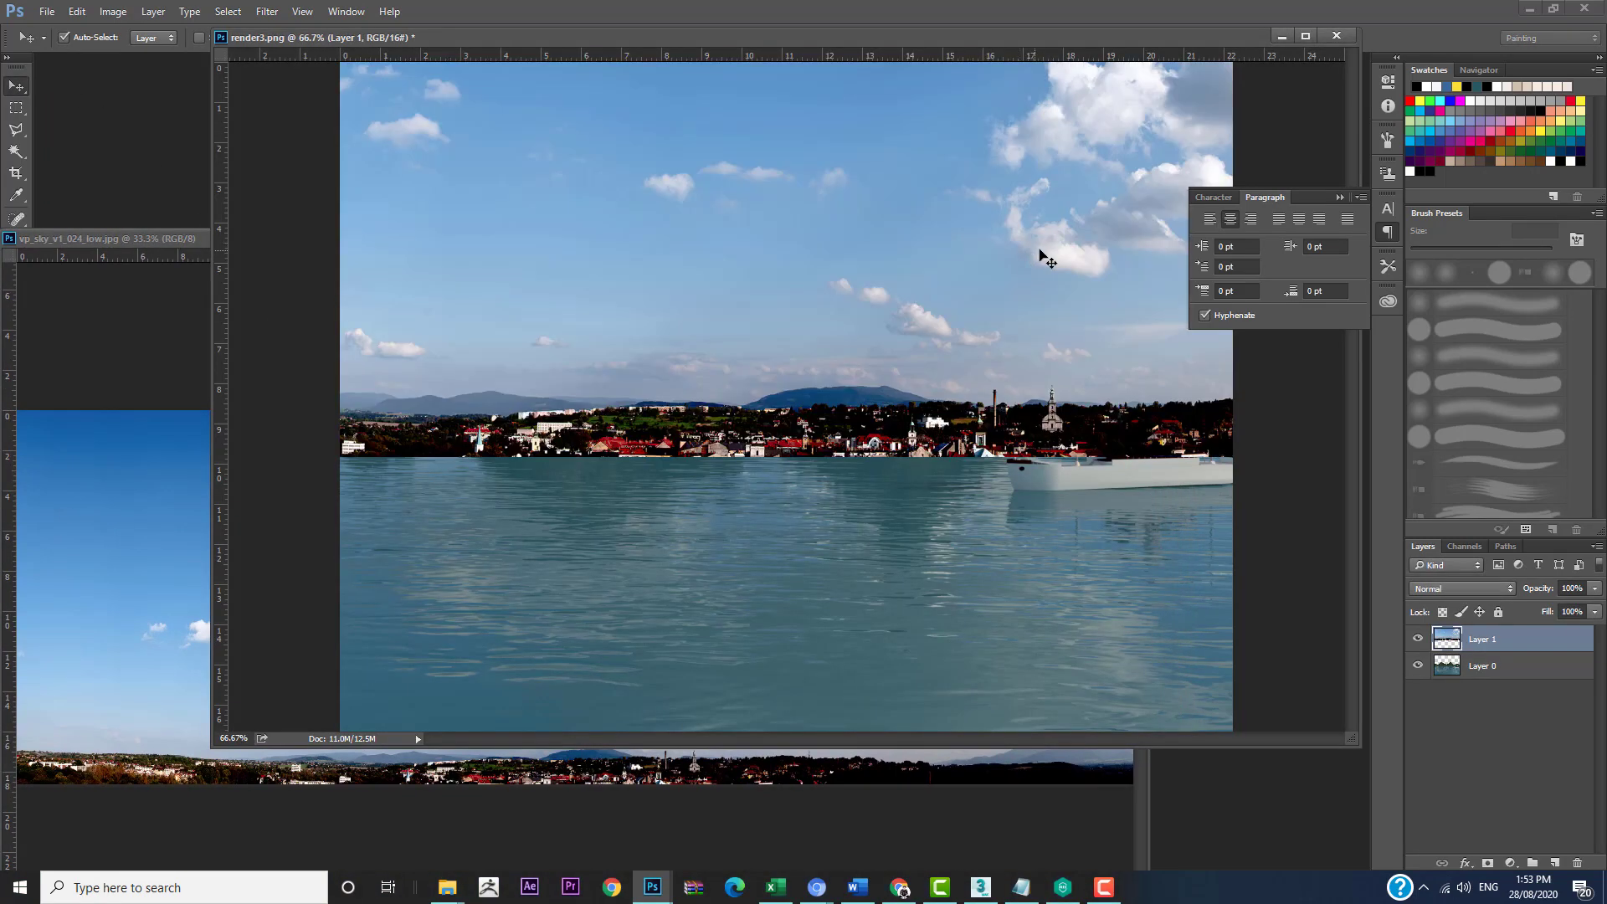
click(154, 240)
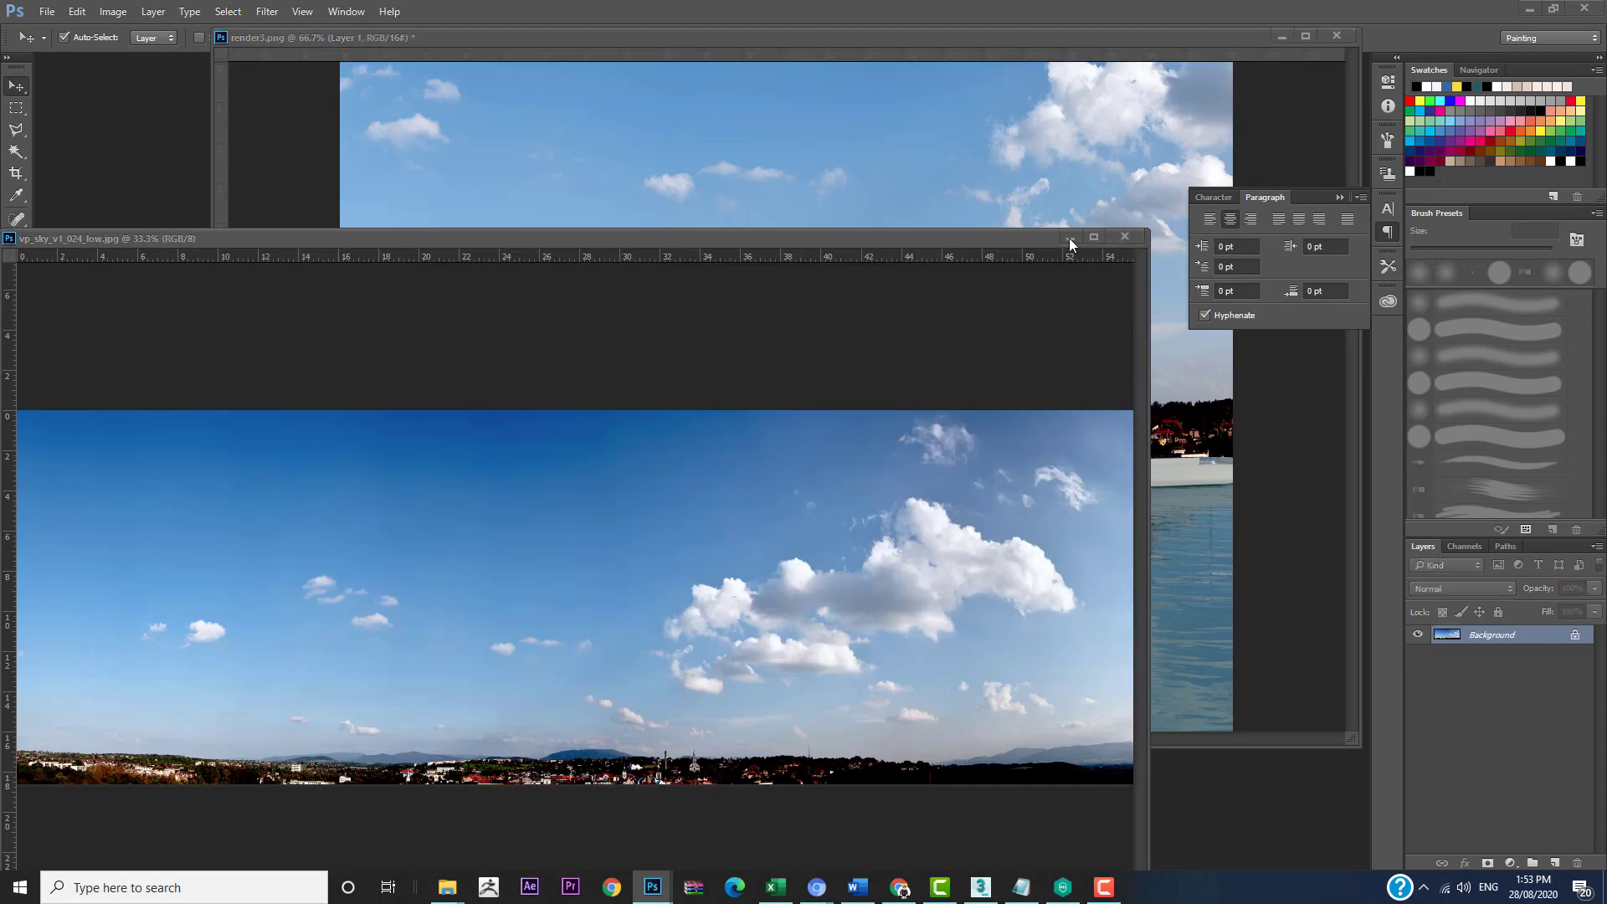
Step: Minimize the sky image's window and place the sky layer beneath the render layer in render3
click(1069, 237)
drag(837, 31, 686, 96)
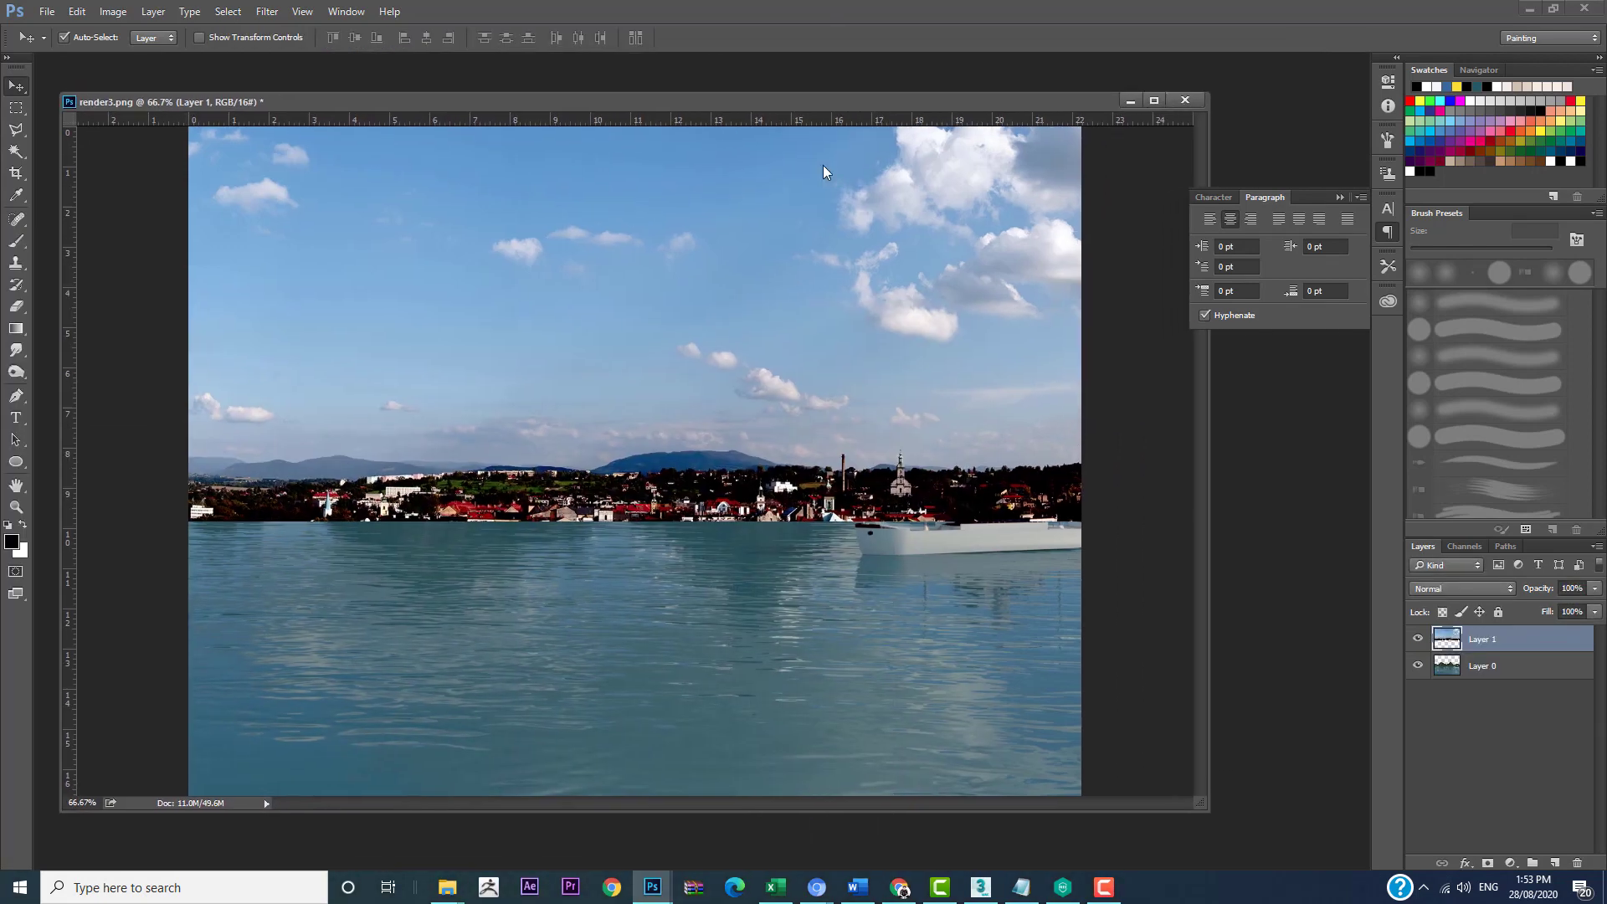
drag(1524, 642, 1524, 679)
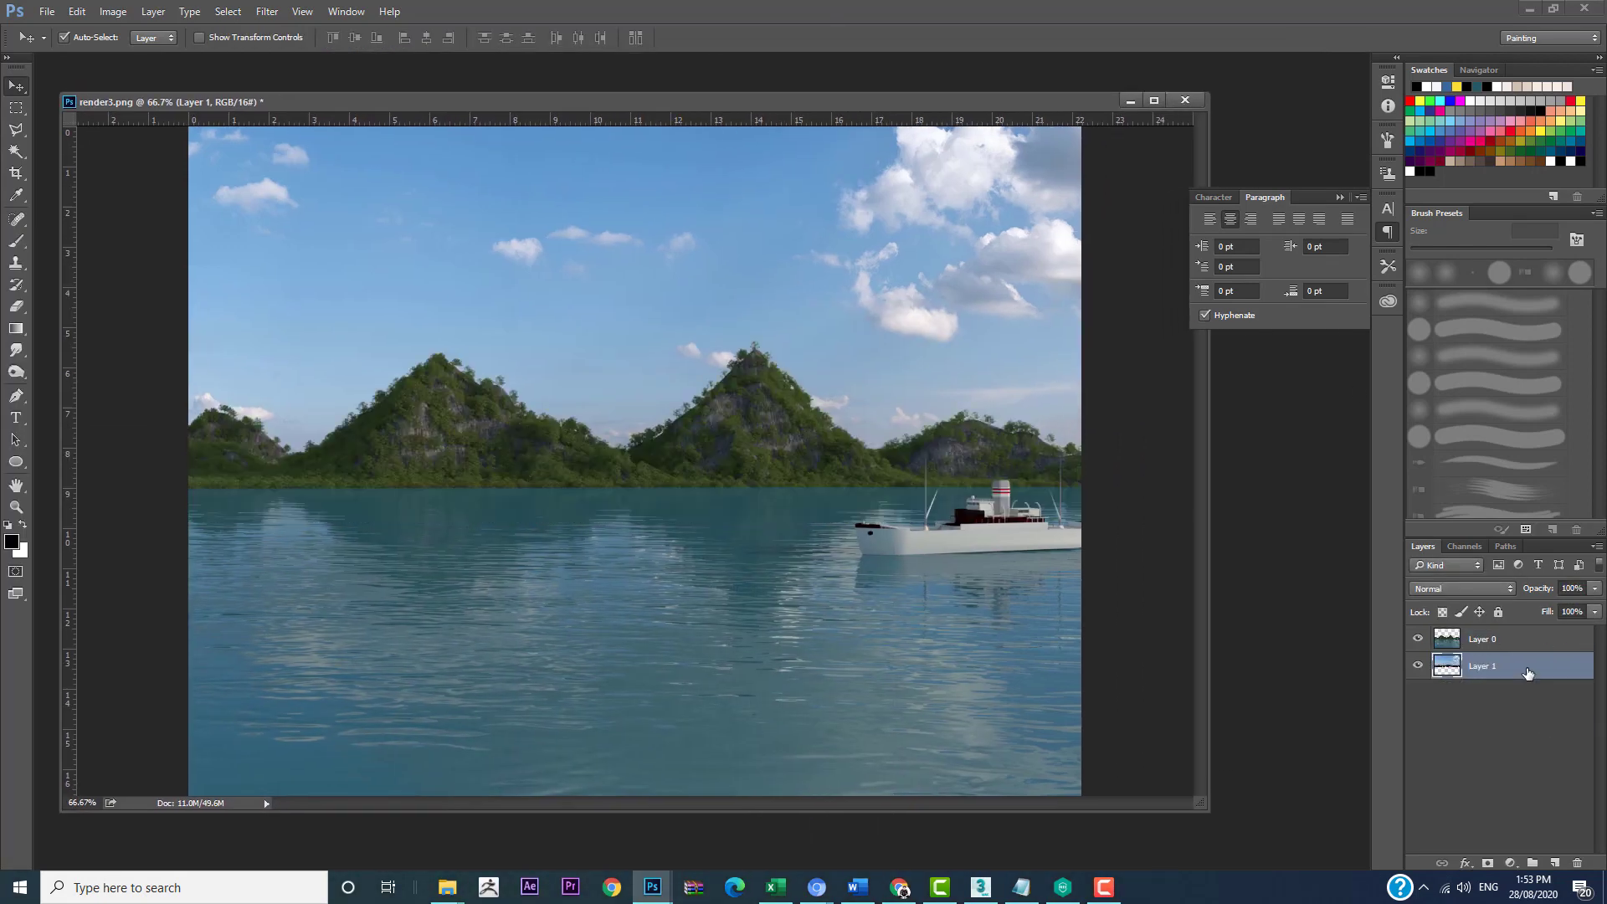
Step: Reposition the sky layer behind the mountains with Free Transform and crop away the parts outside the canvas
alt+scroll(867, 537, down, 2)
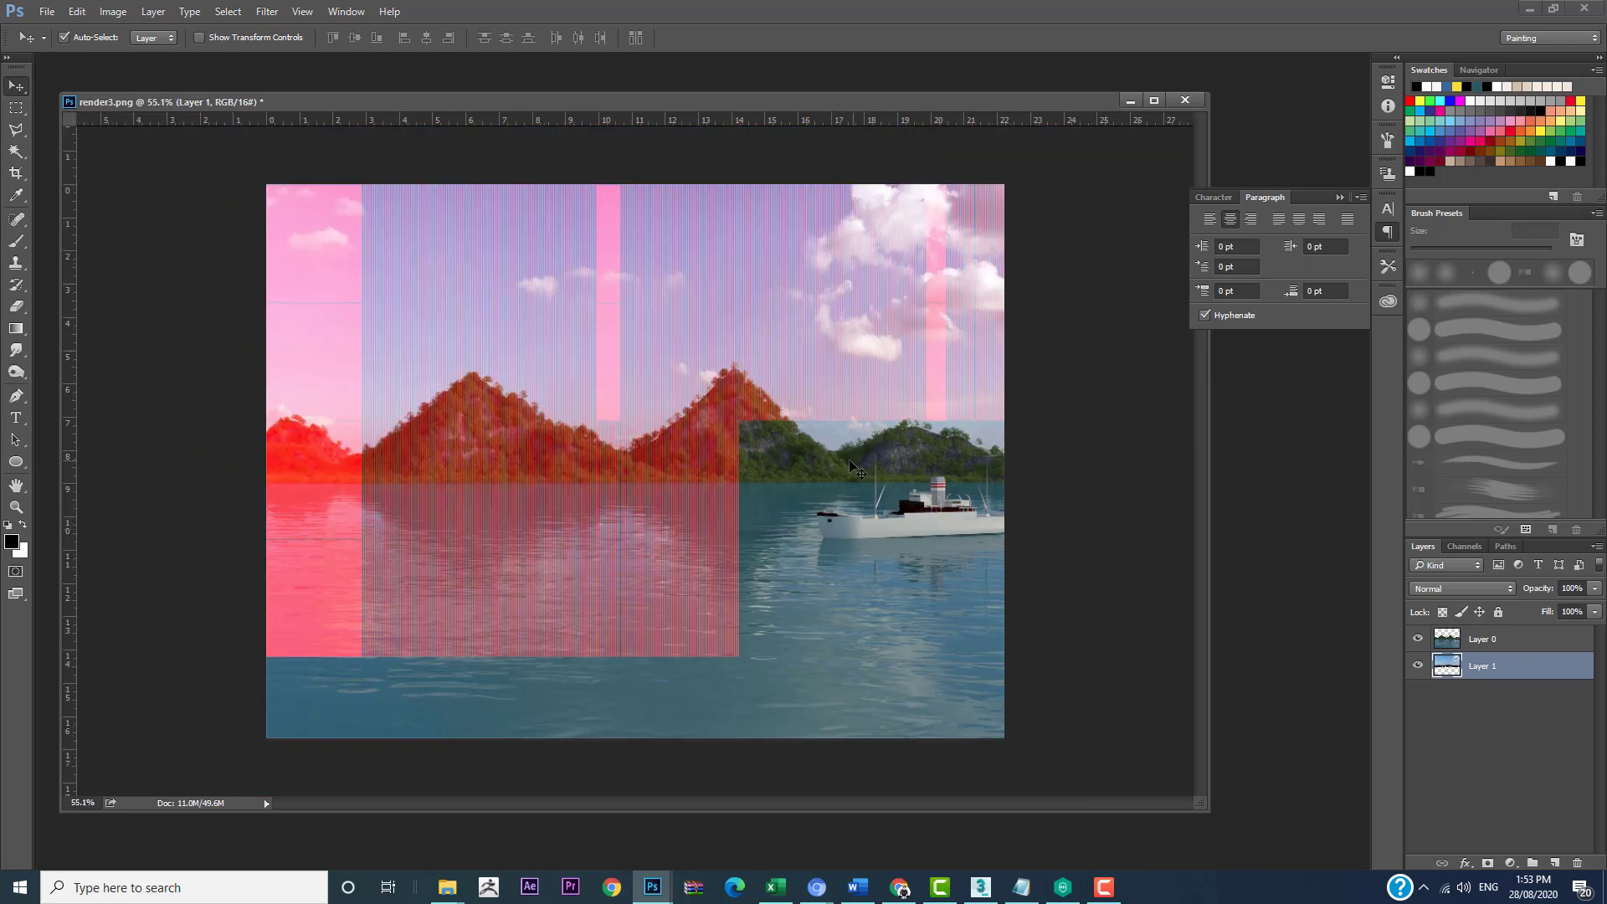
key(z)
alt+click(791, 361)
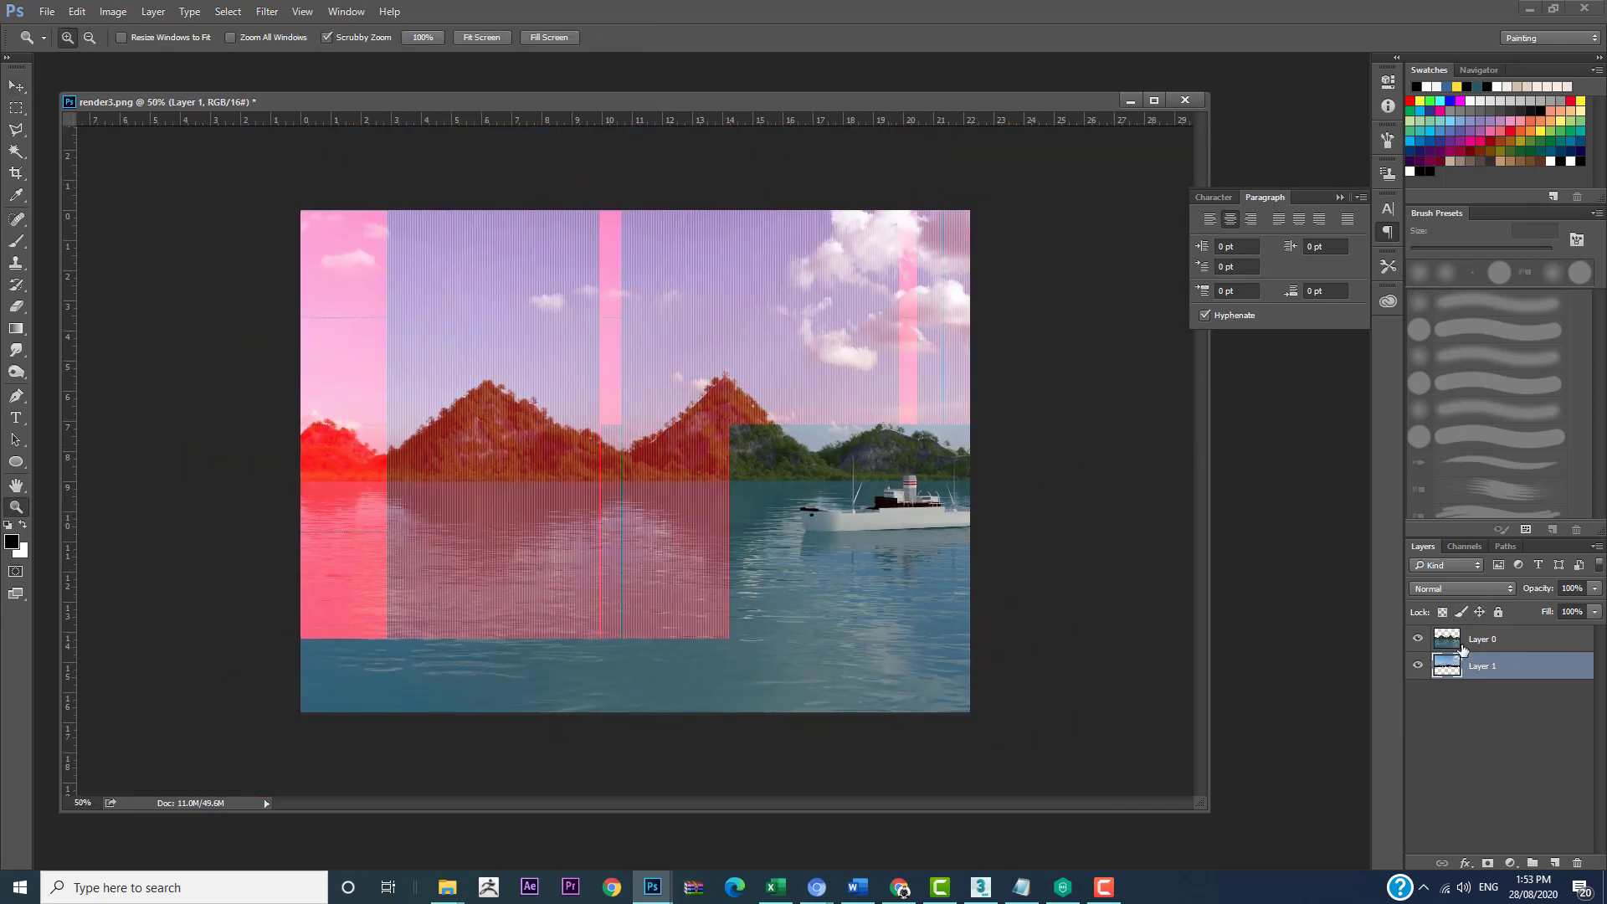
key(ctrl+t)
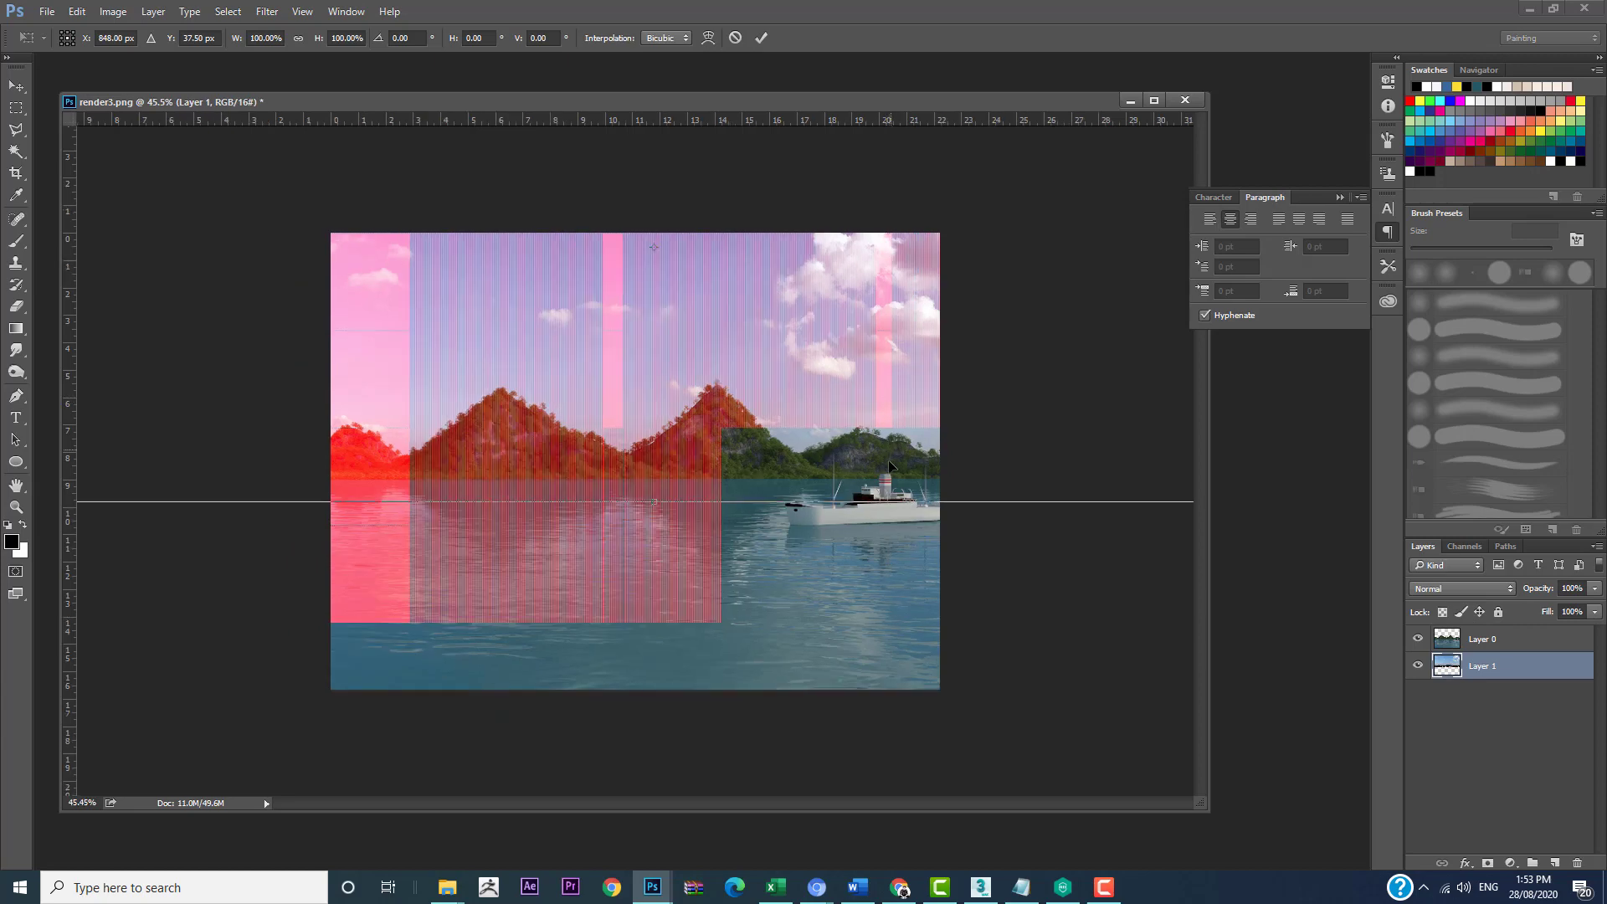
drag(701, 459, 694, 495)
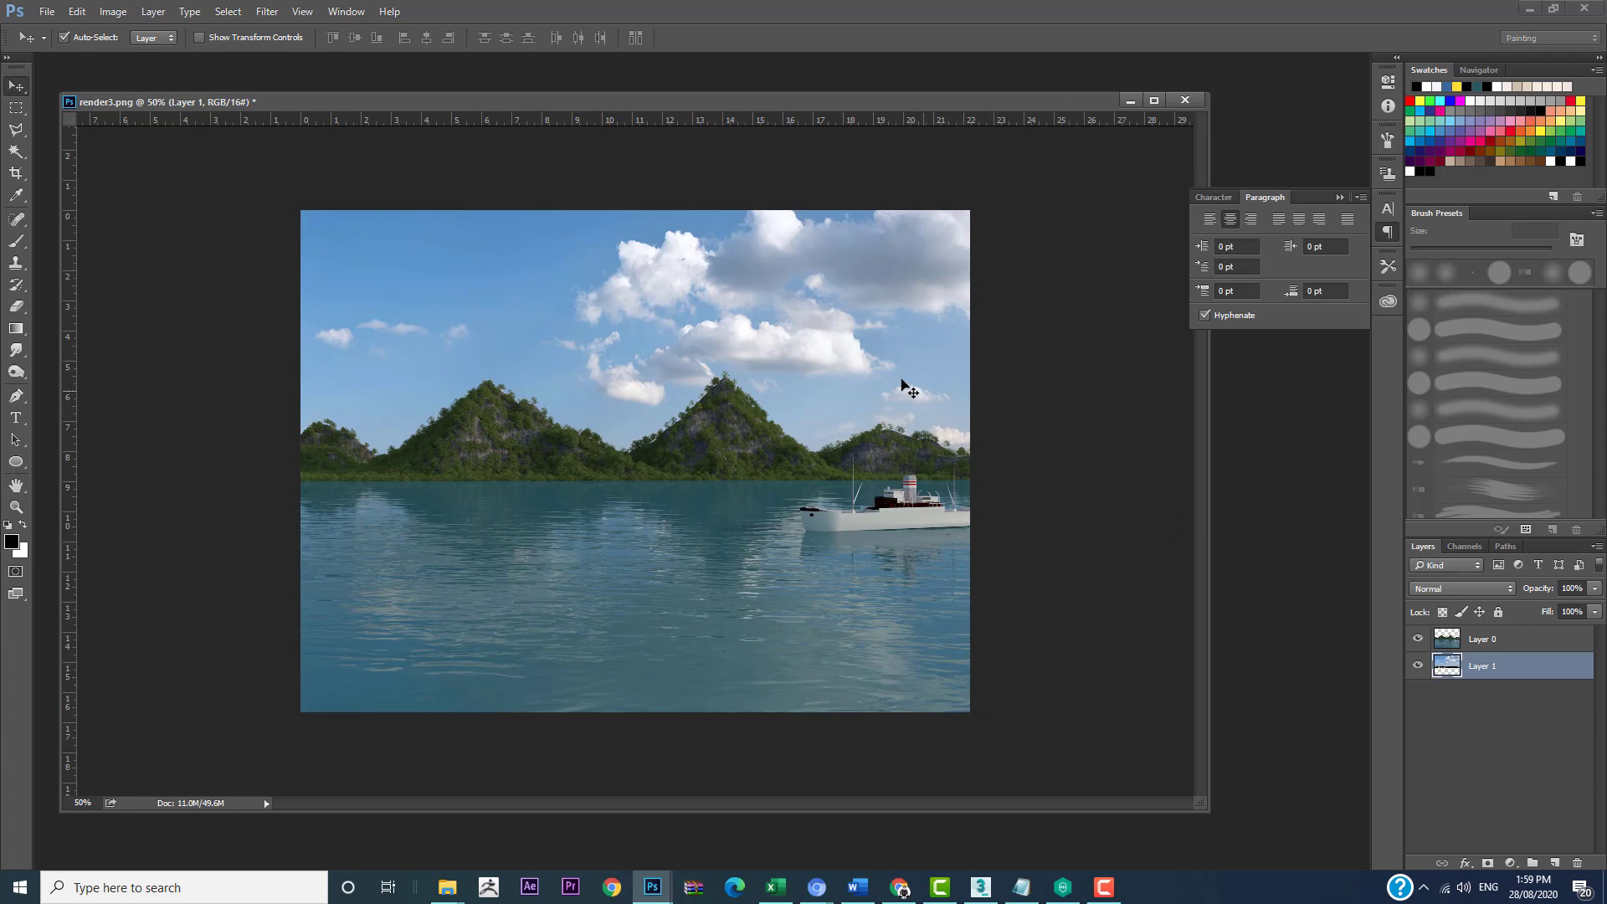
click(16, 175)
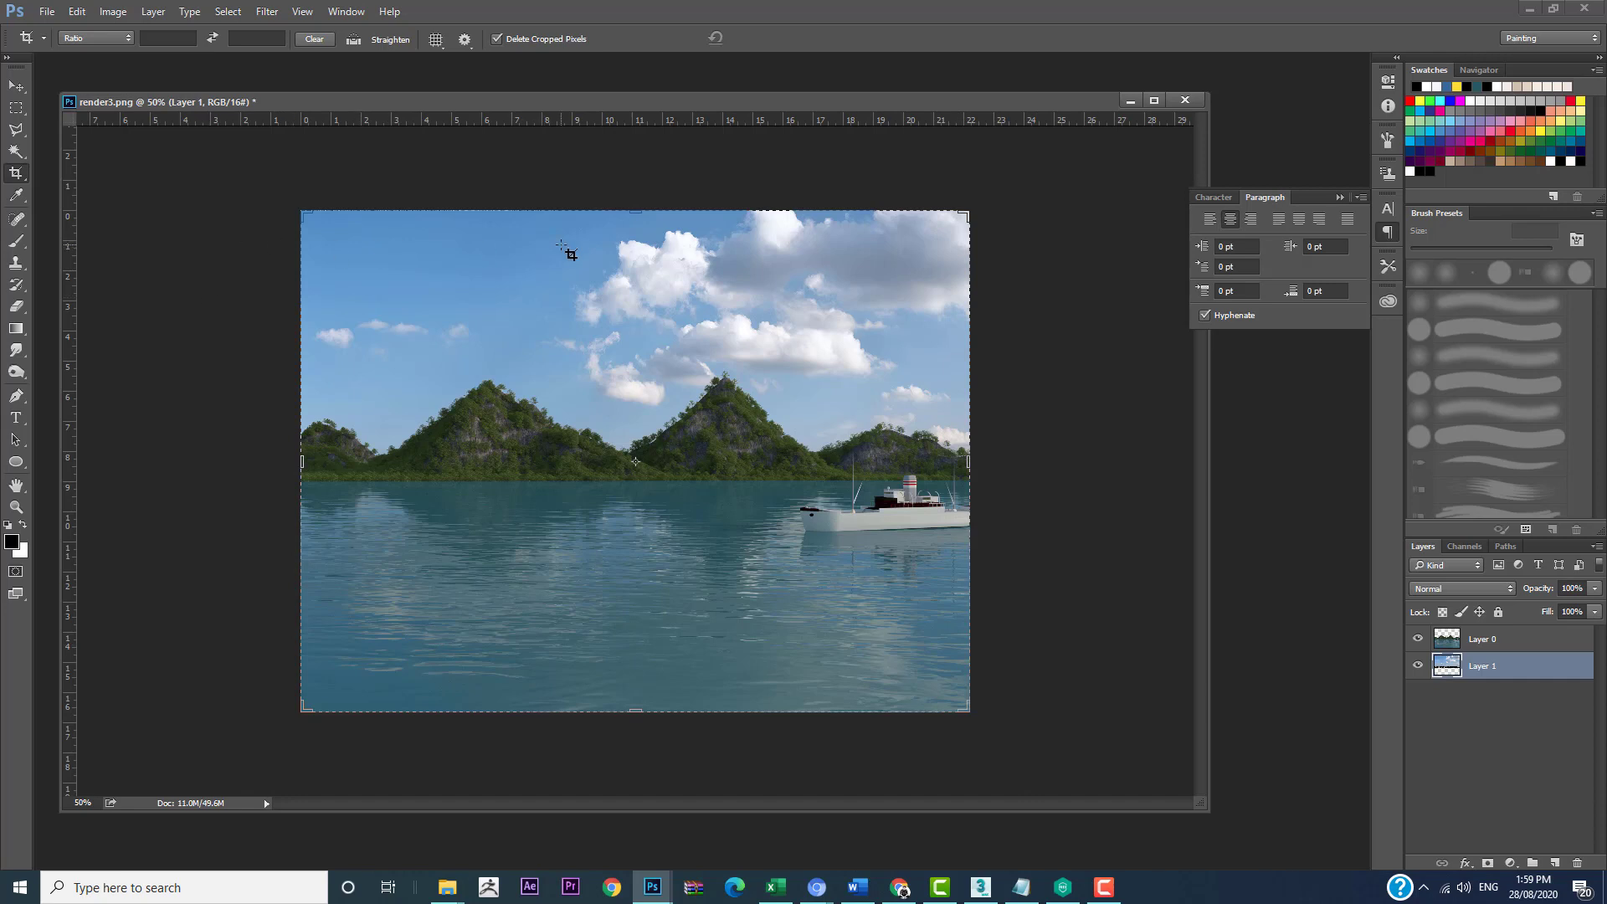
key(Return)
Step: Apply a Perspective transform to the sky layer, spreading its upper corners outward to about 138% width
key(ctrl+t)
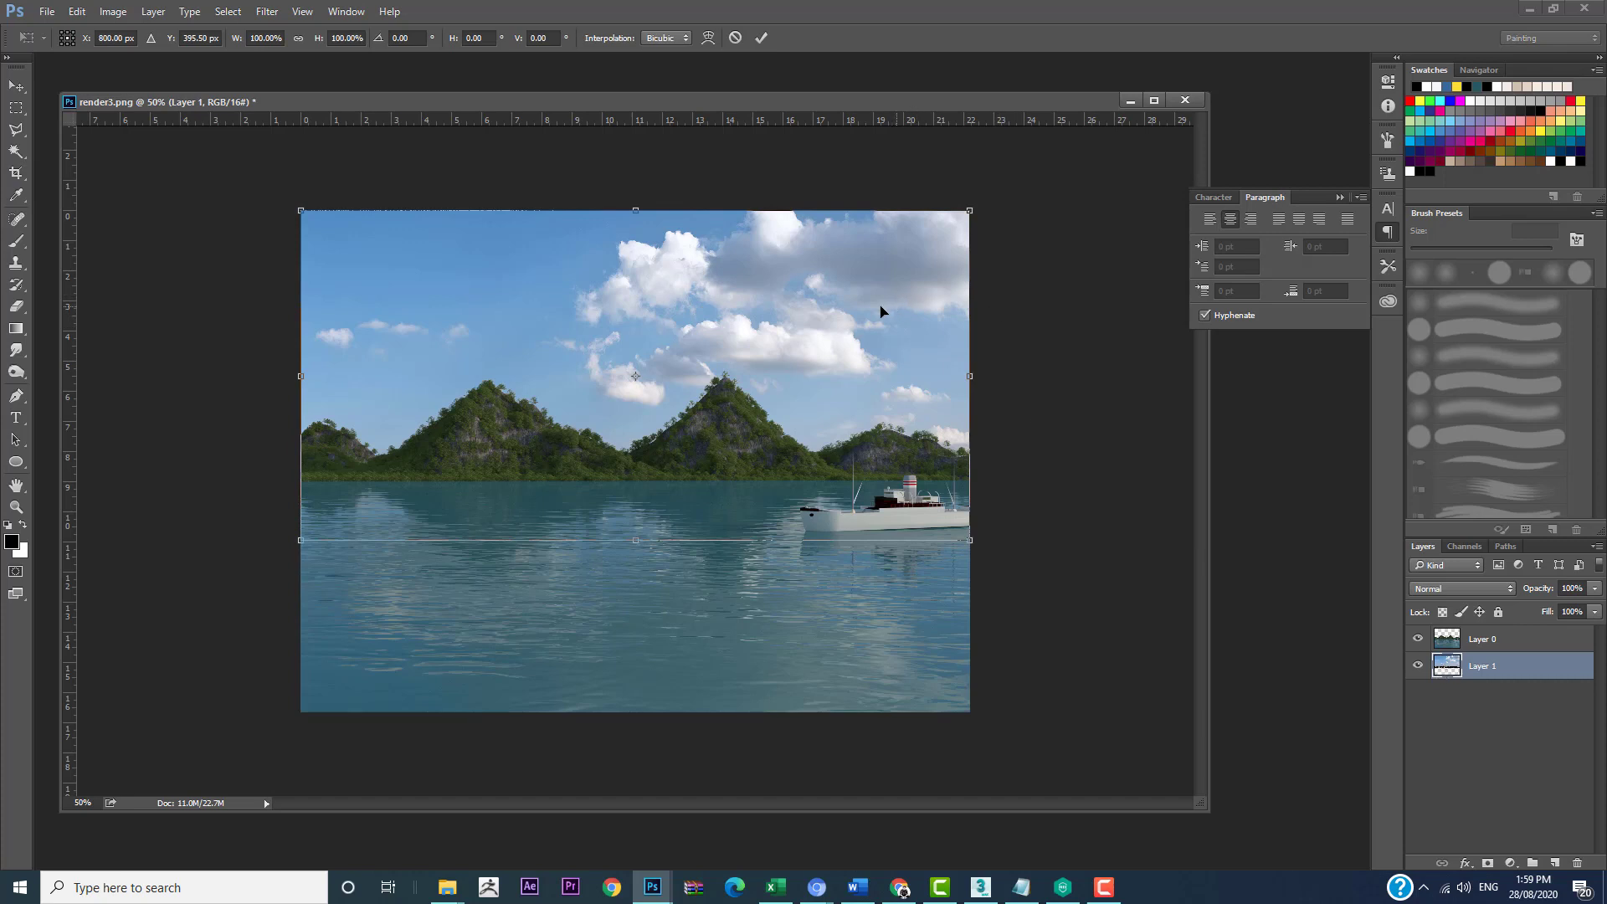
right_click(924, 257)
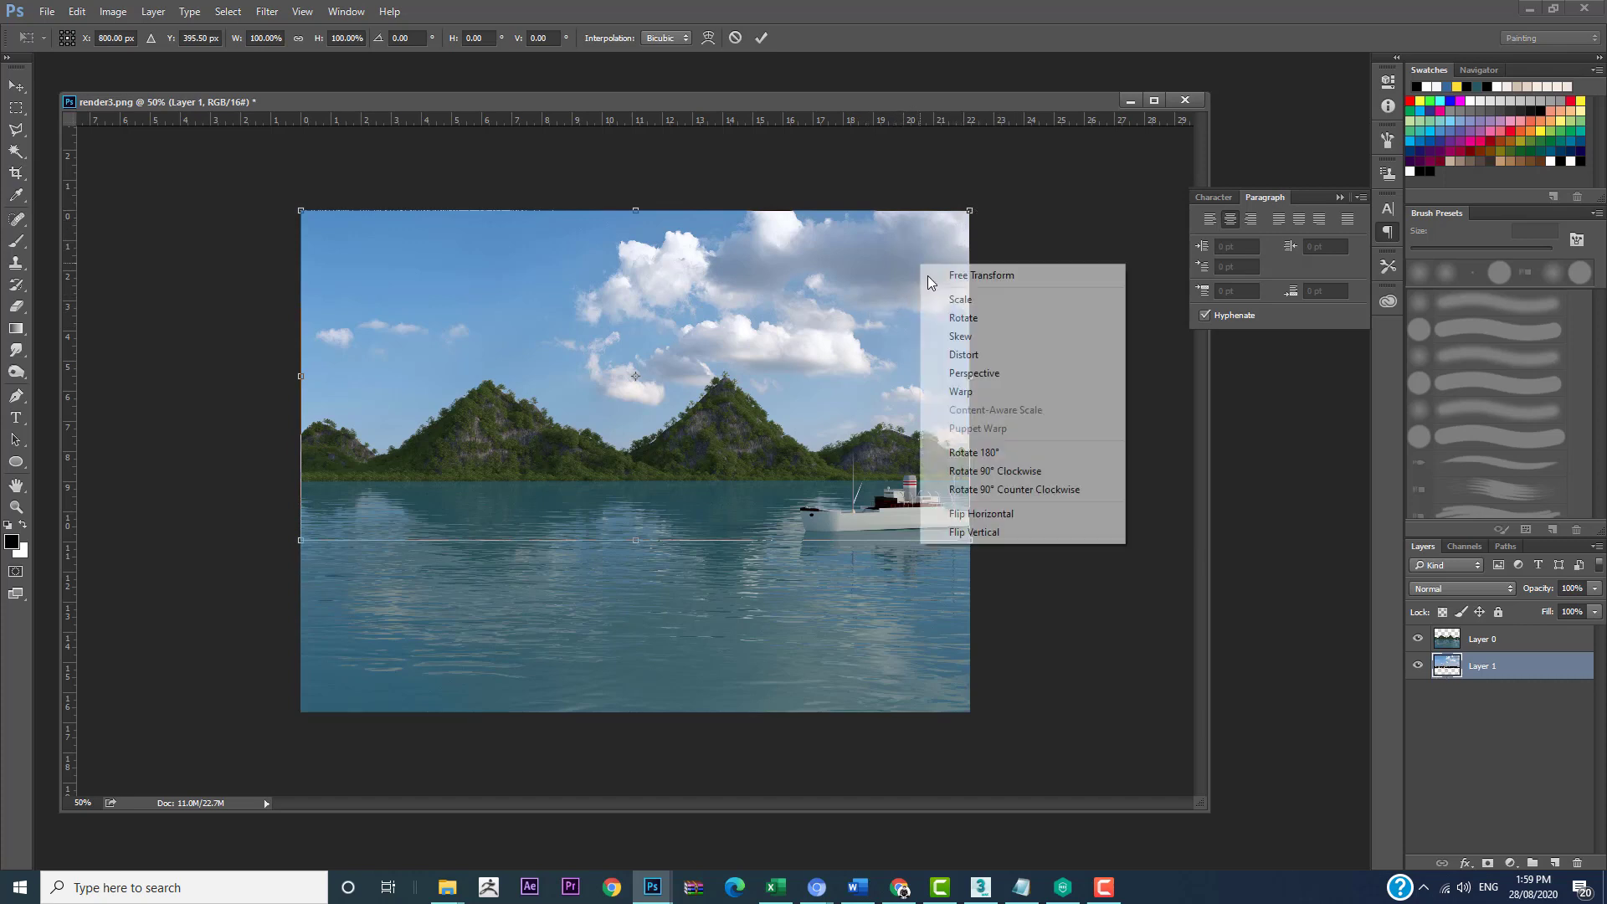
click(963, 380)
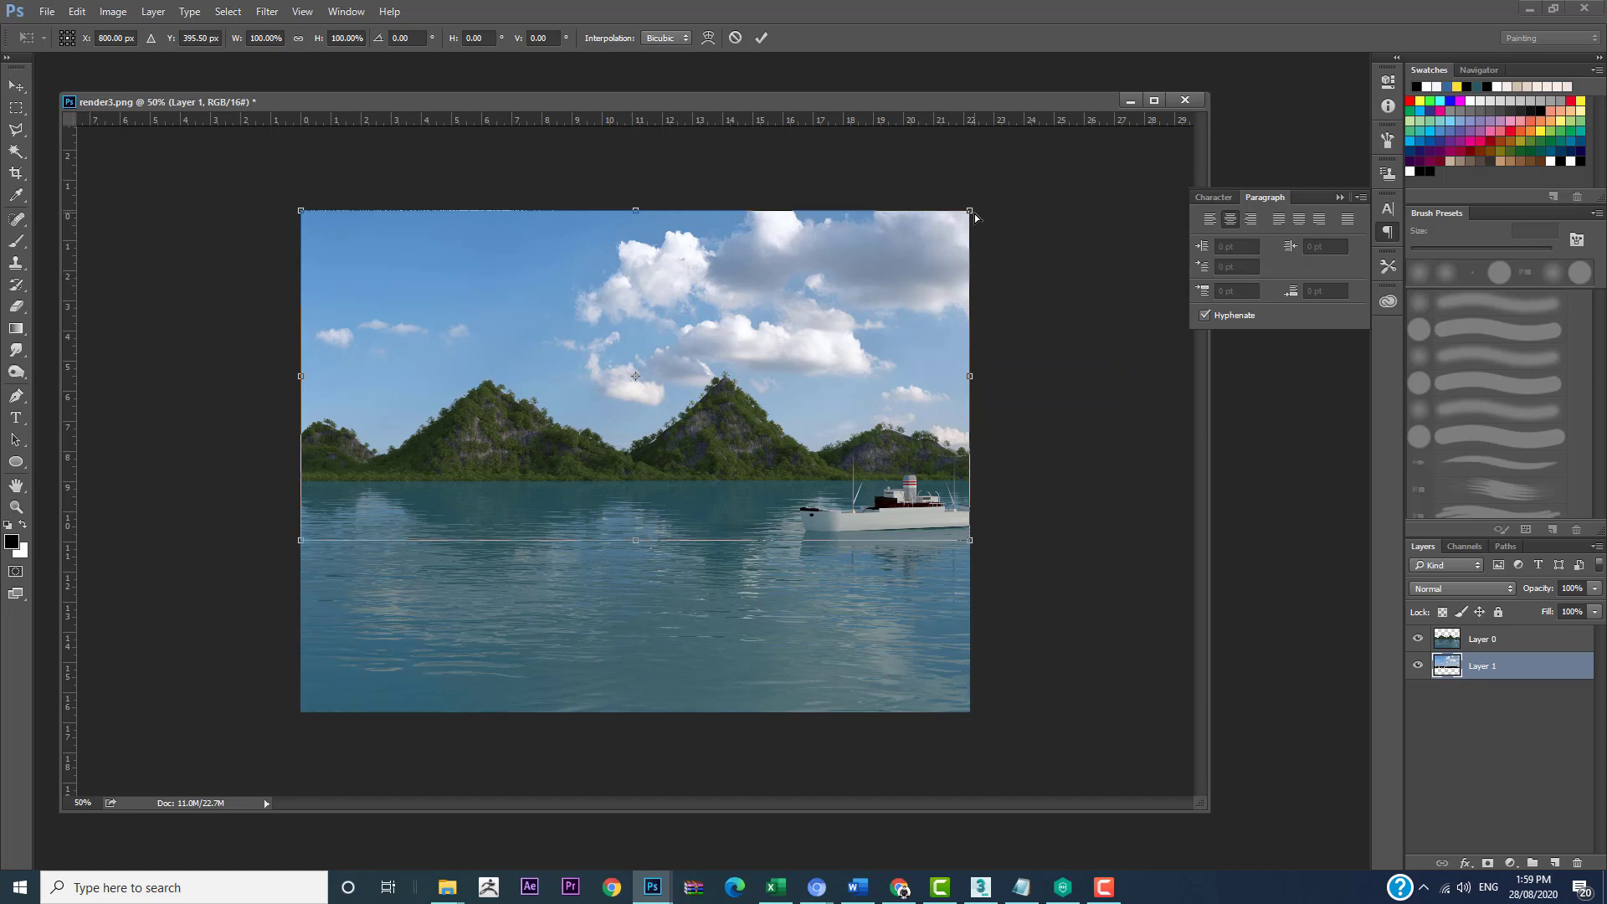
drag(971, 216, 1090, 214)
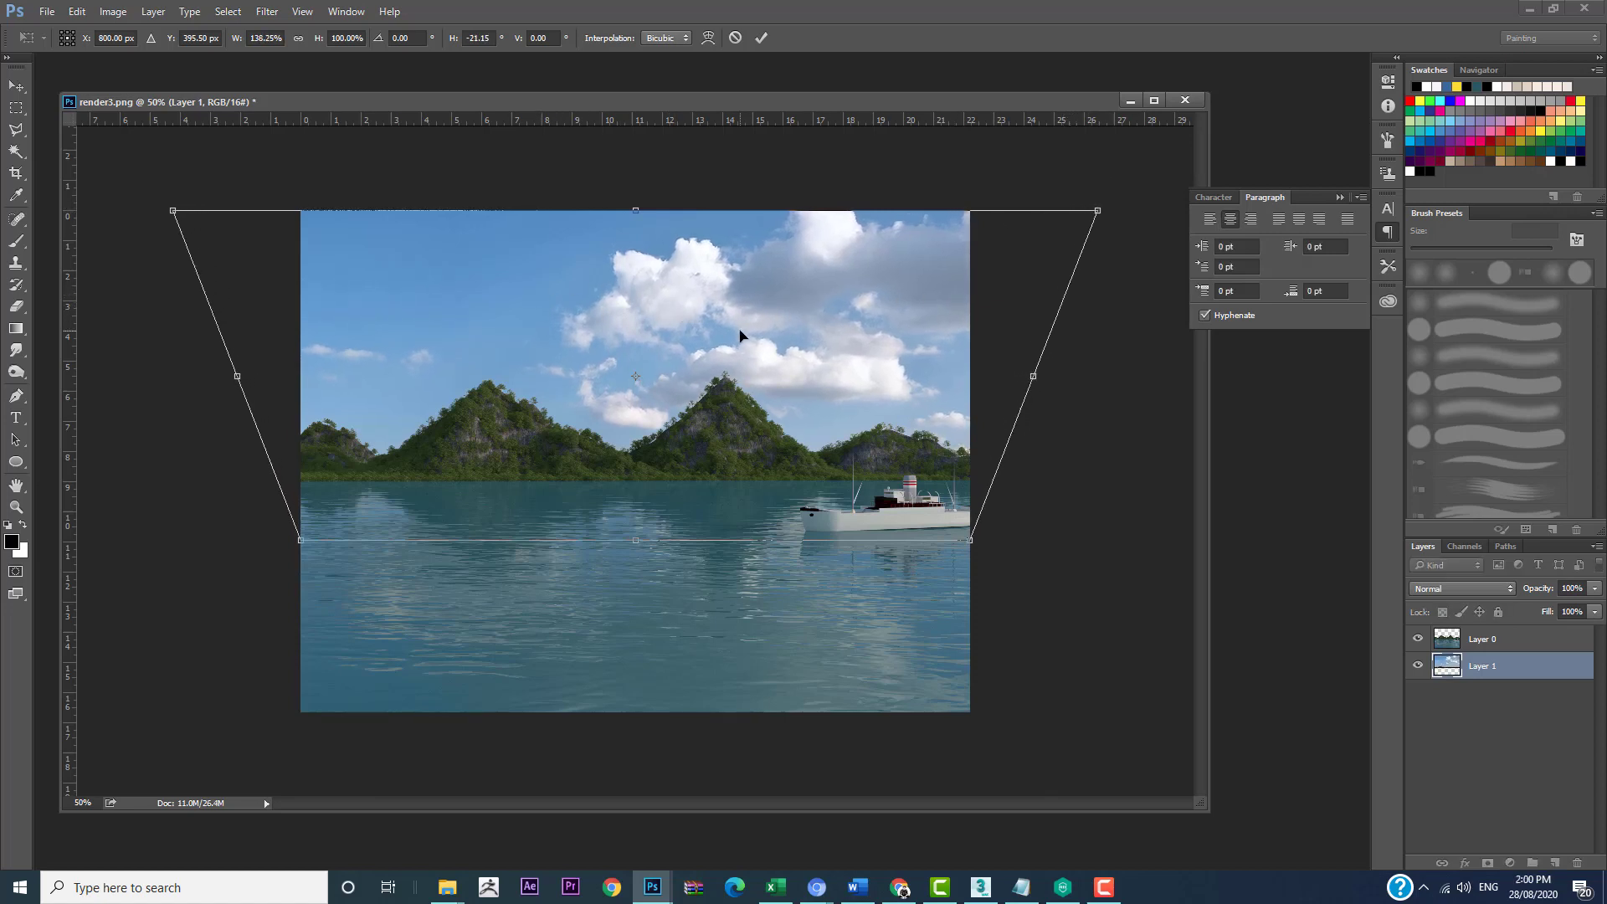
key(c)
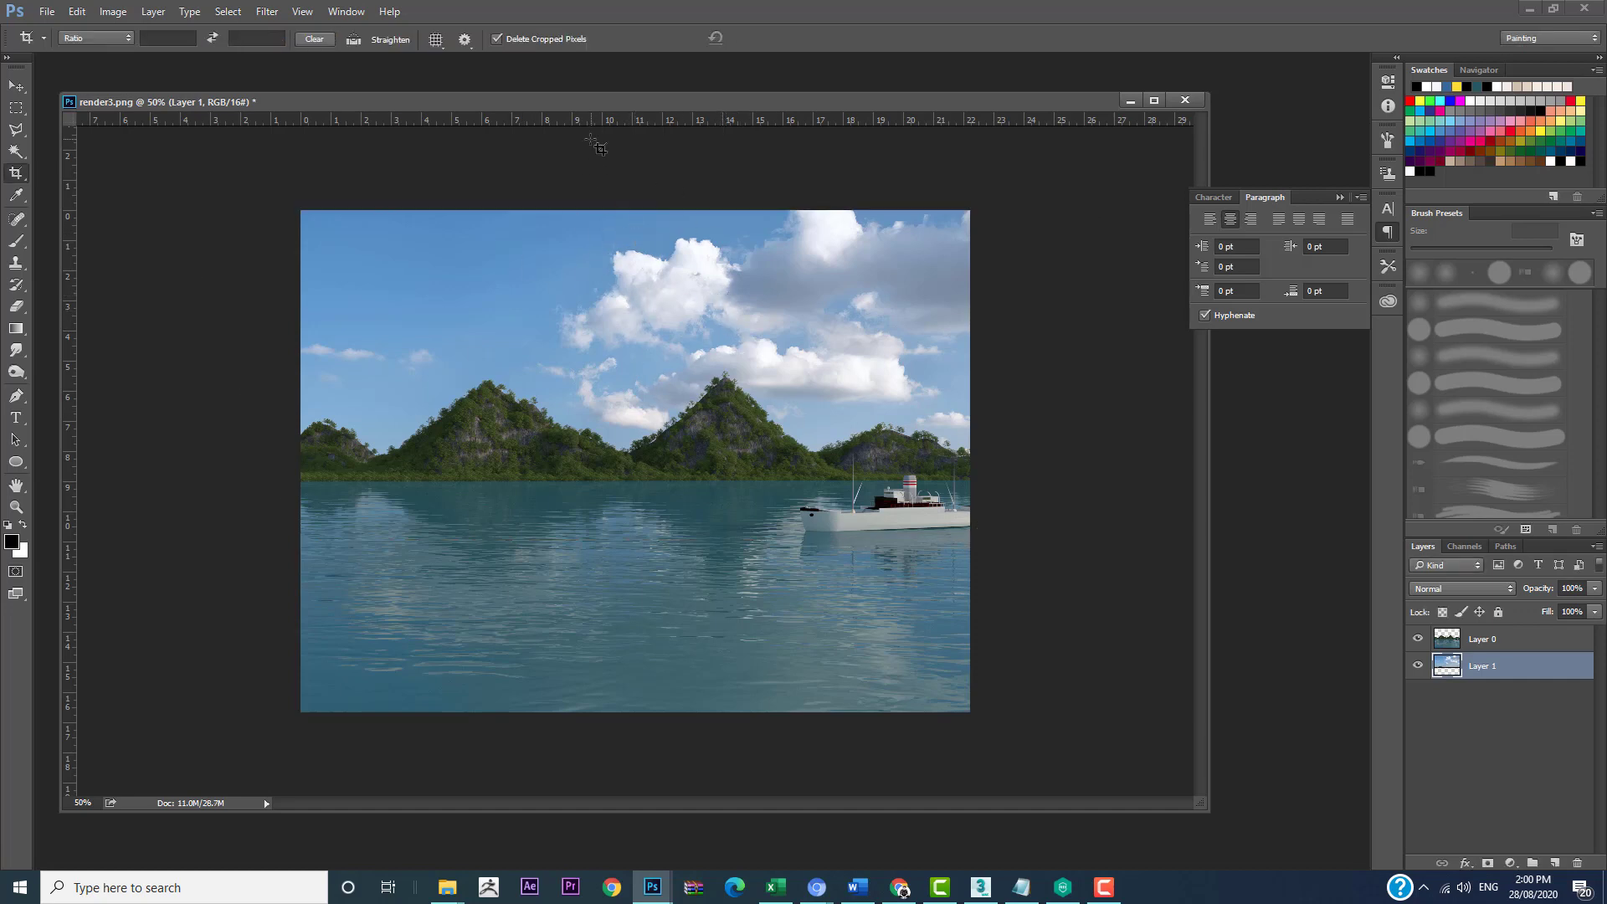
drag(598, 105, 596, 81)
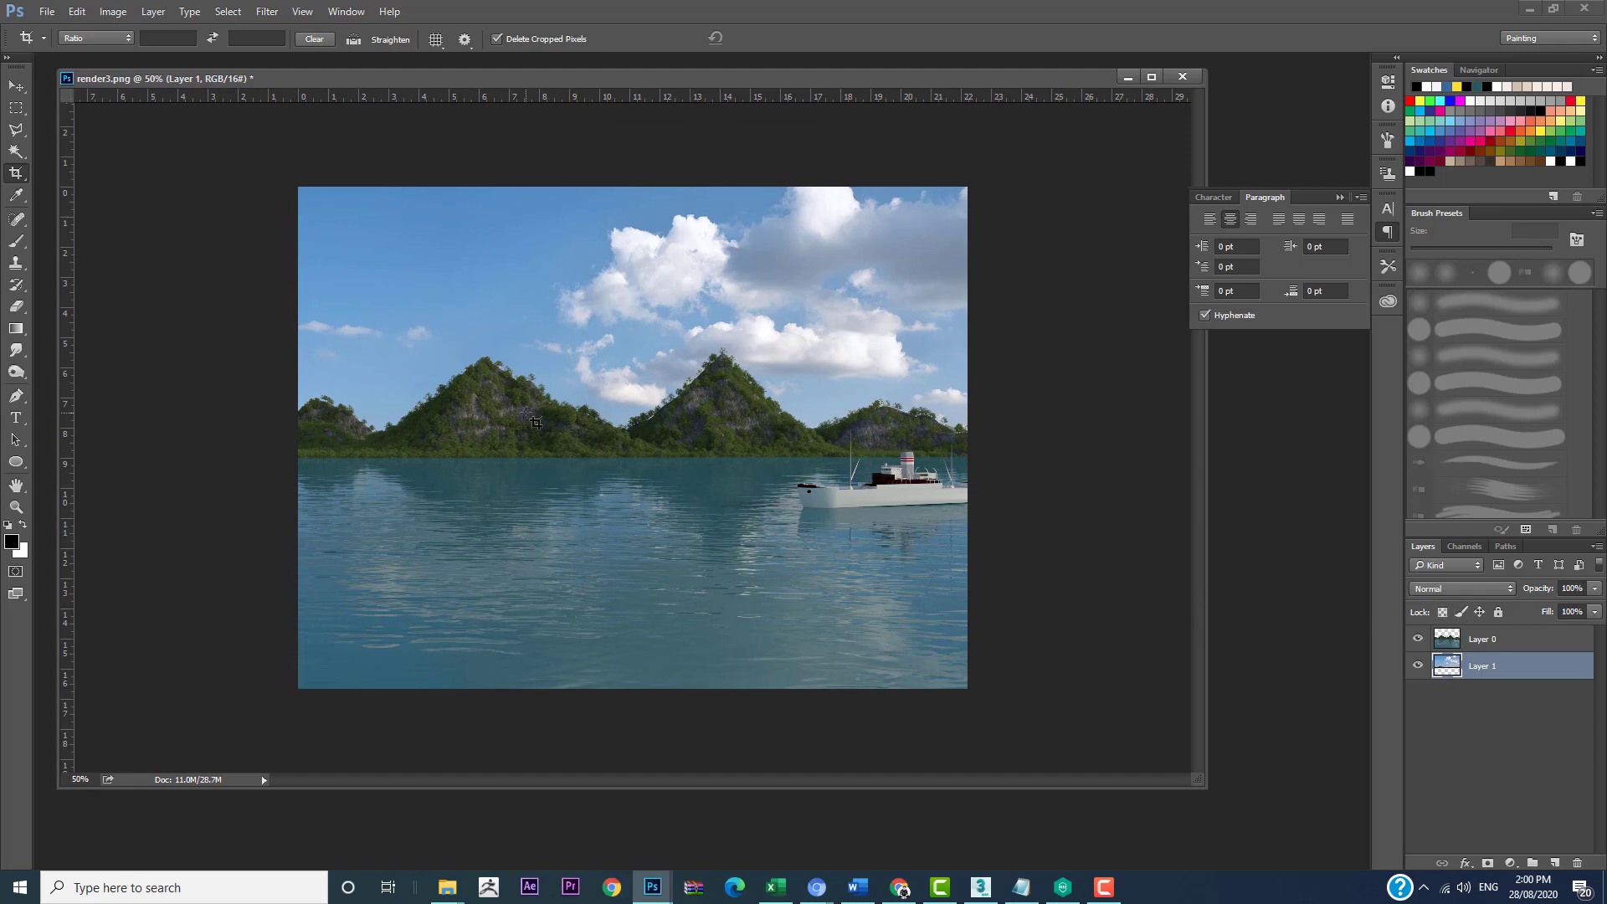
Step: Brighten the render layer with Levels by setting the RGB midtone input to 1.15
click(1472, 641)
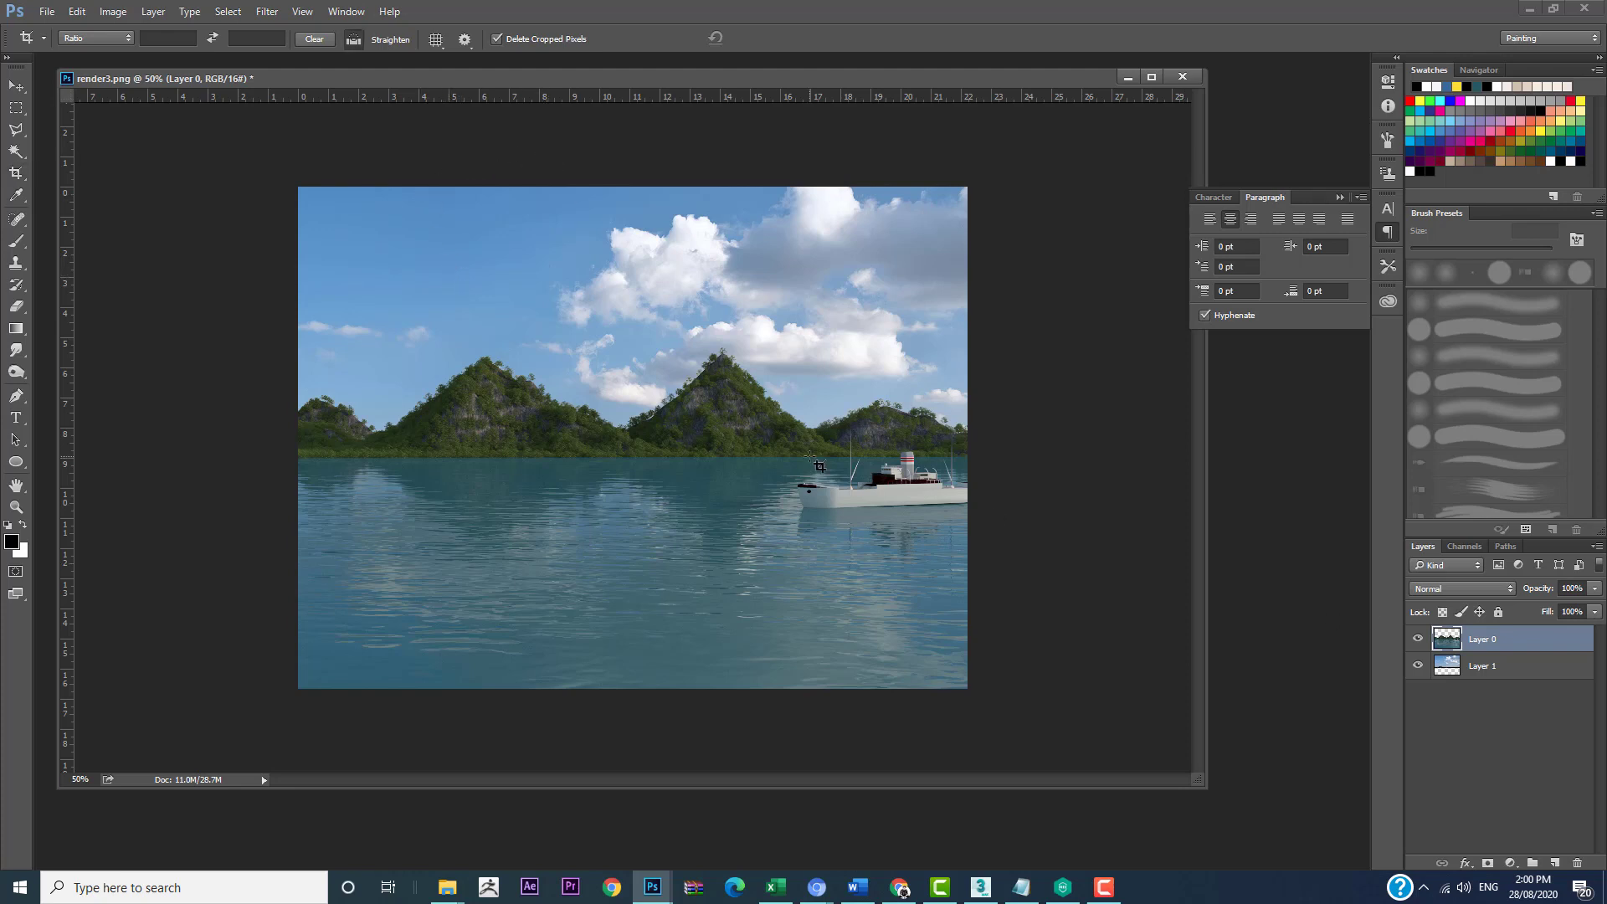
key(ctrl+l)
drag(1313, 165, 1133, 301)
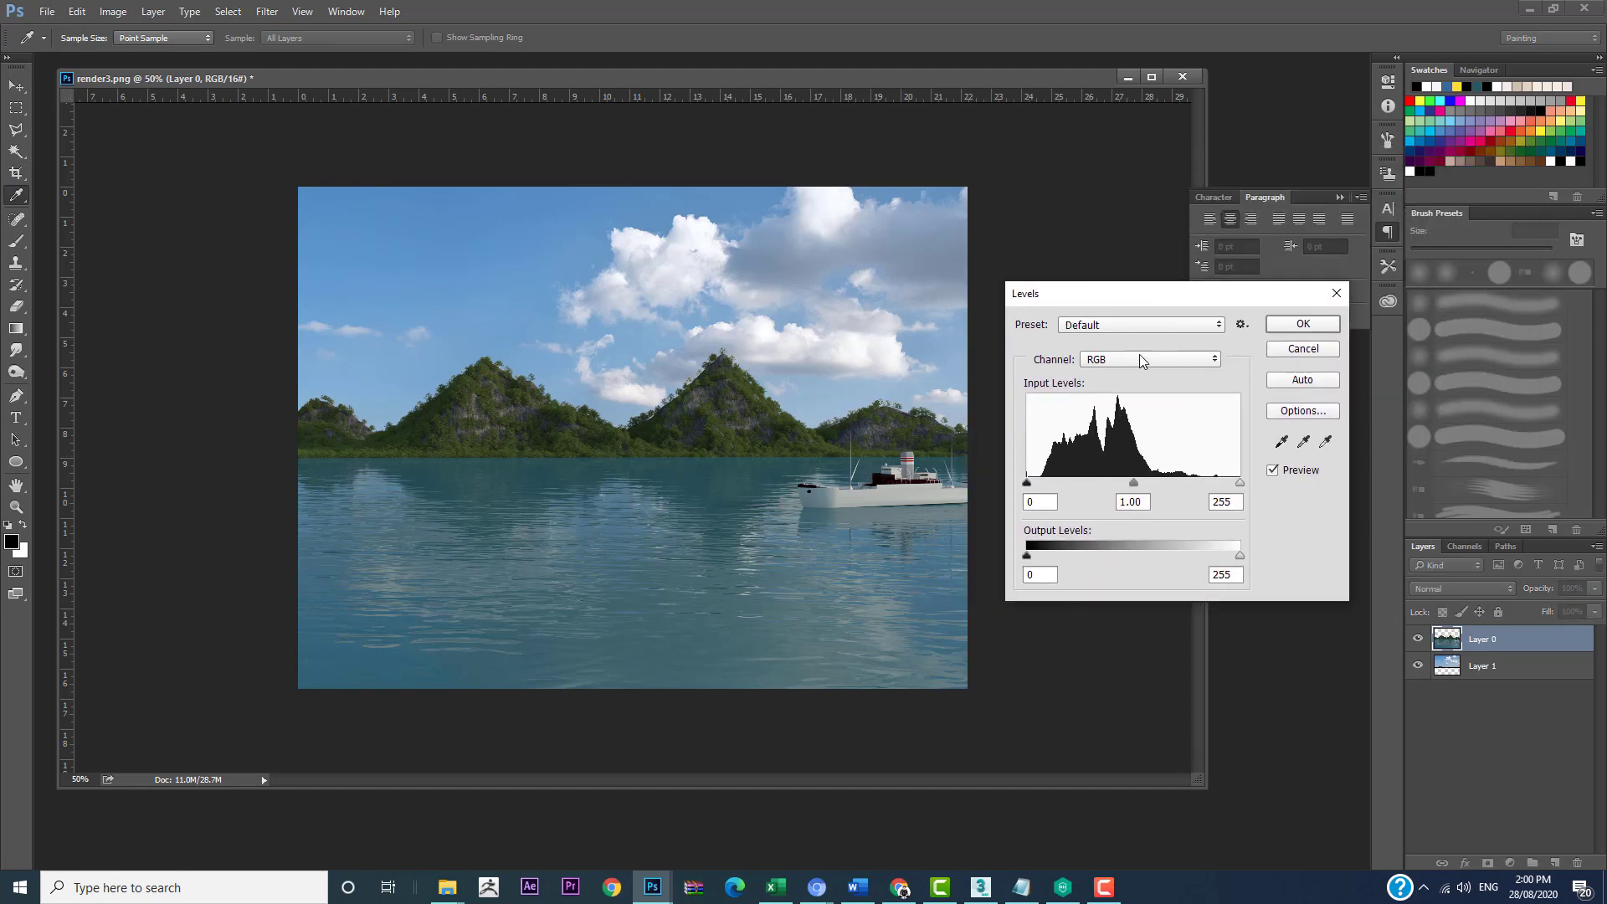
drag(1134, 485, 1127, 489)
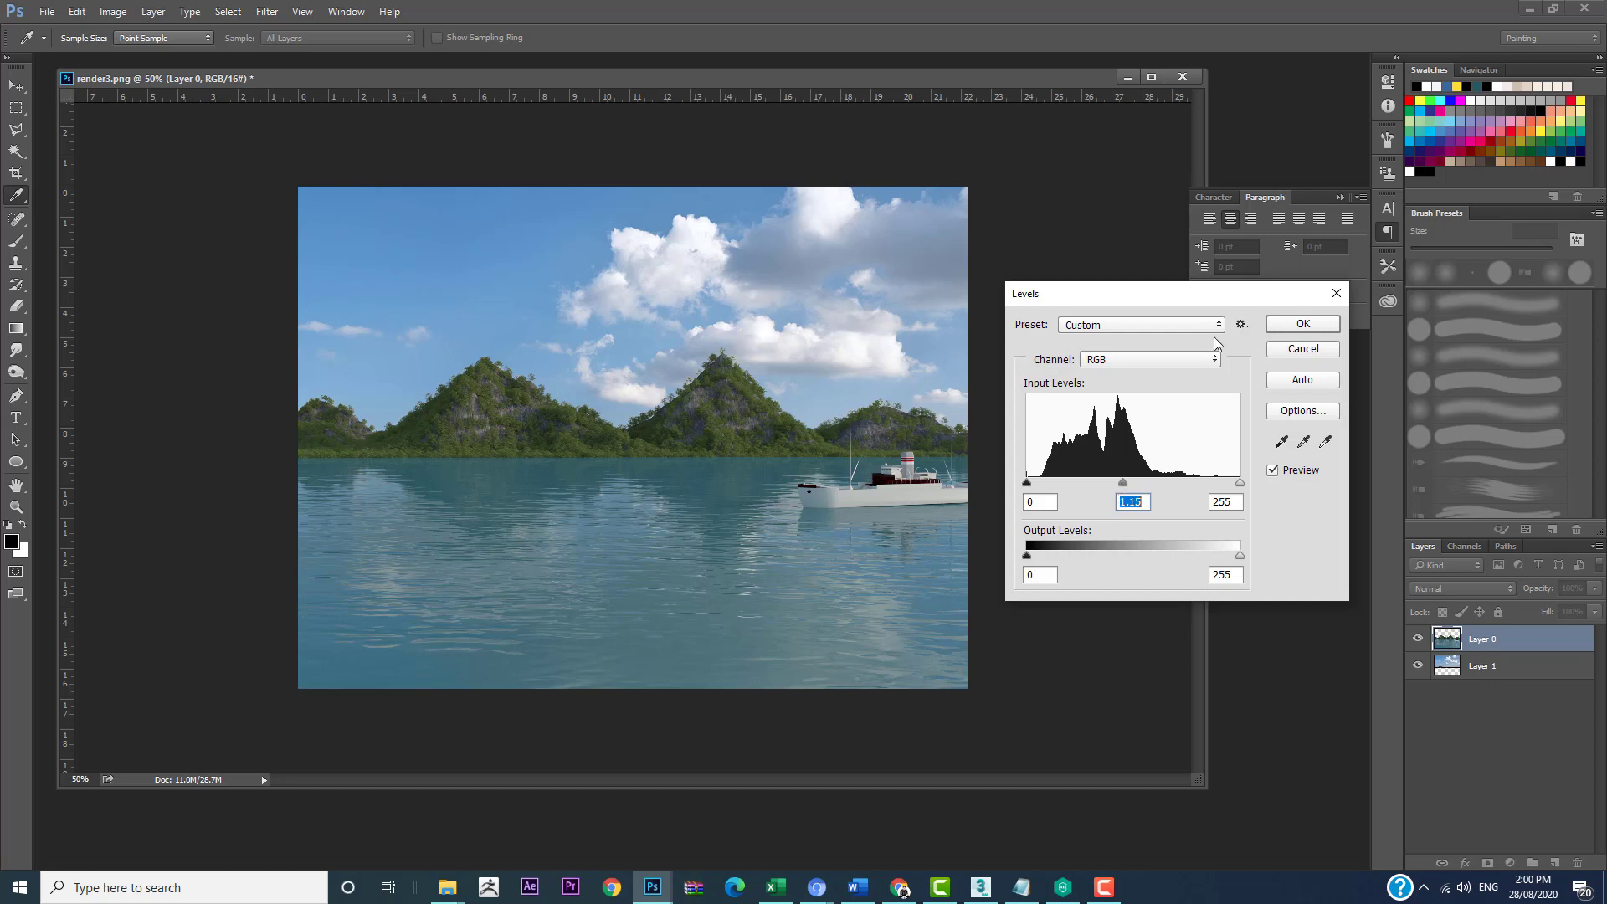
click(1303, 324)
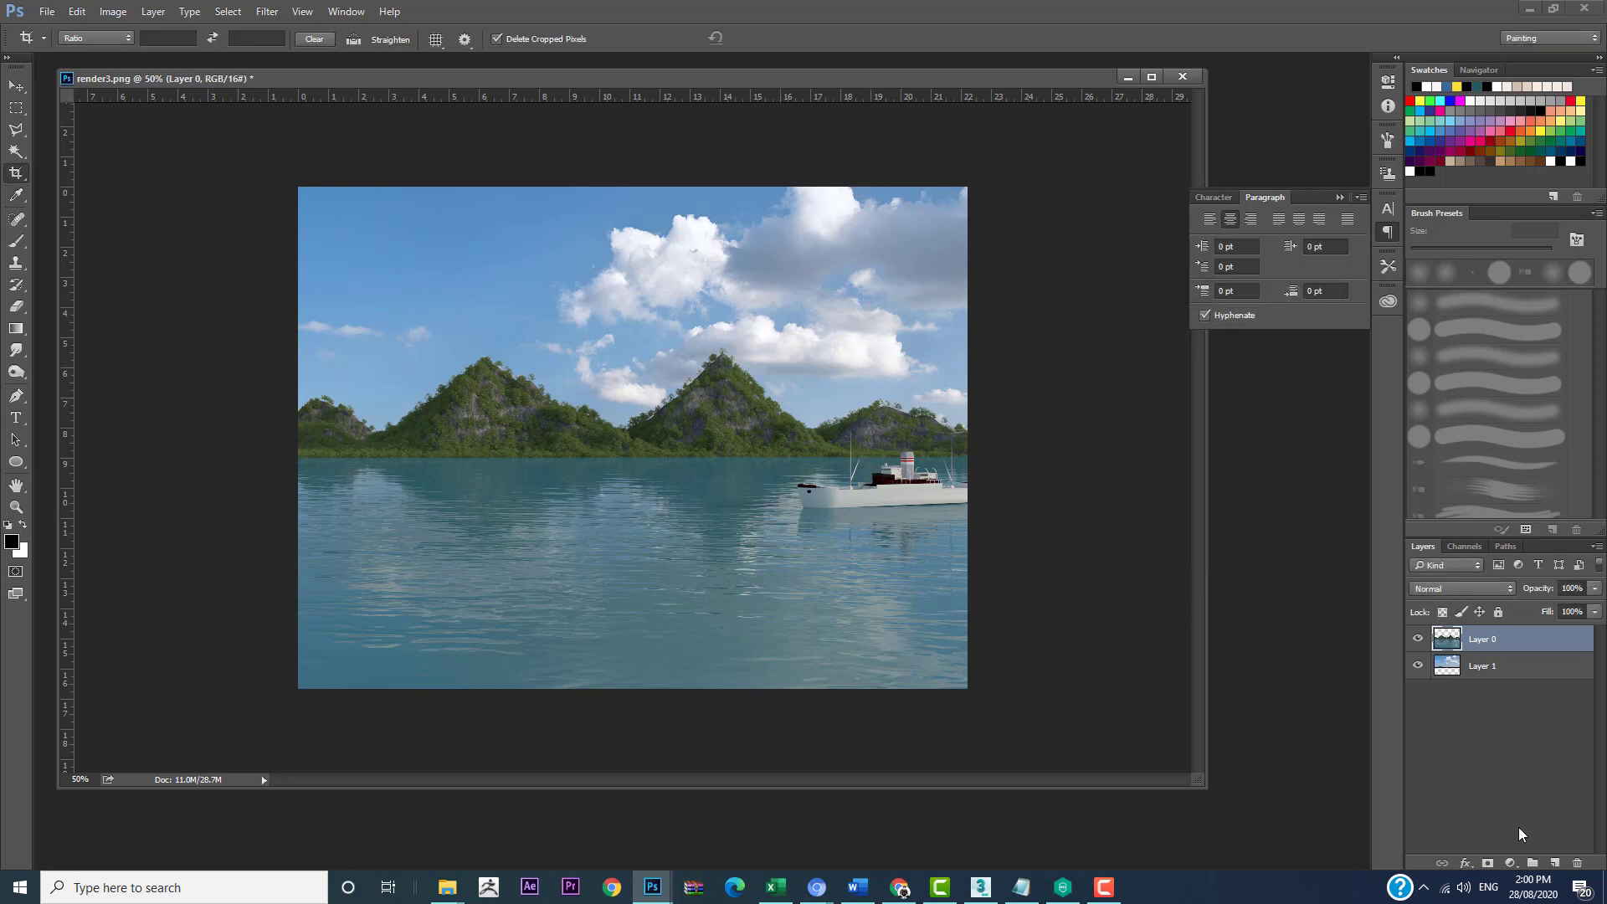
Step: Add a new layer above the render layer and fill it with black
click(1554, 863)
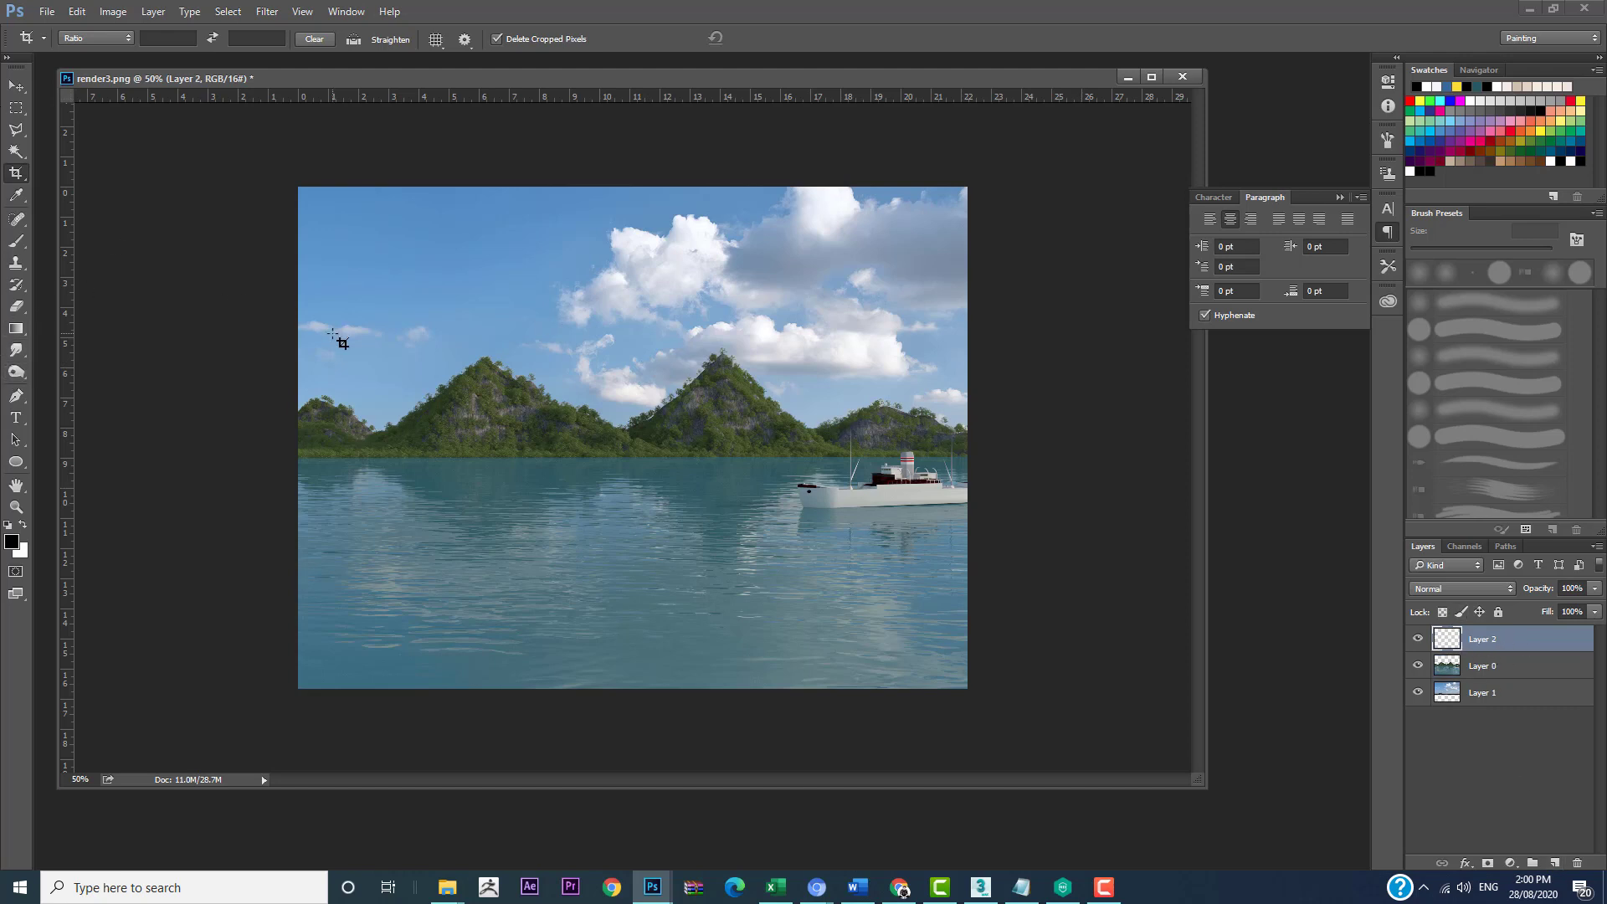
click(13, 542)
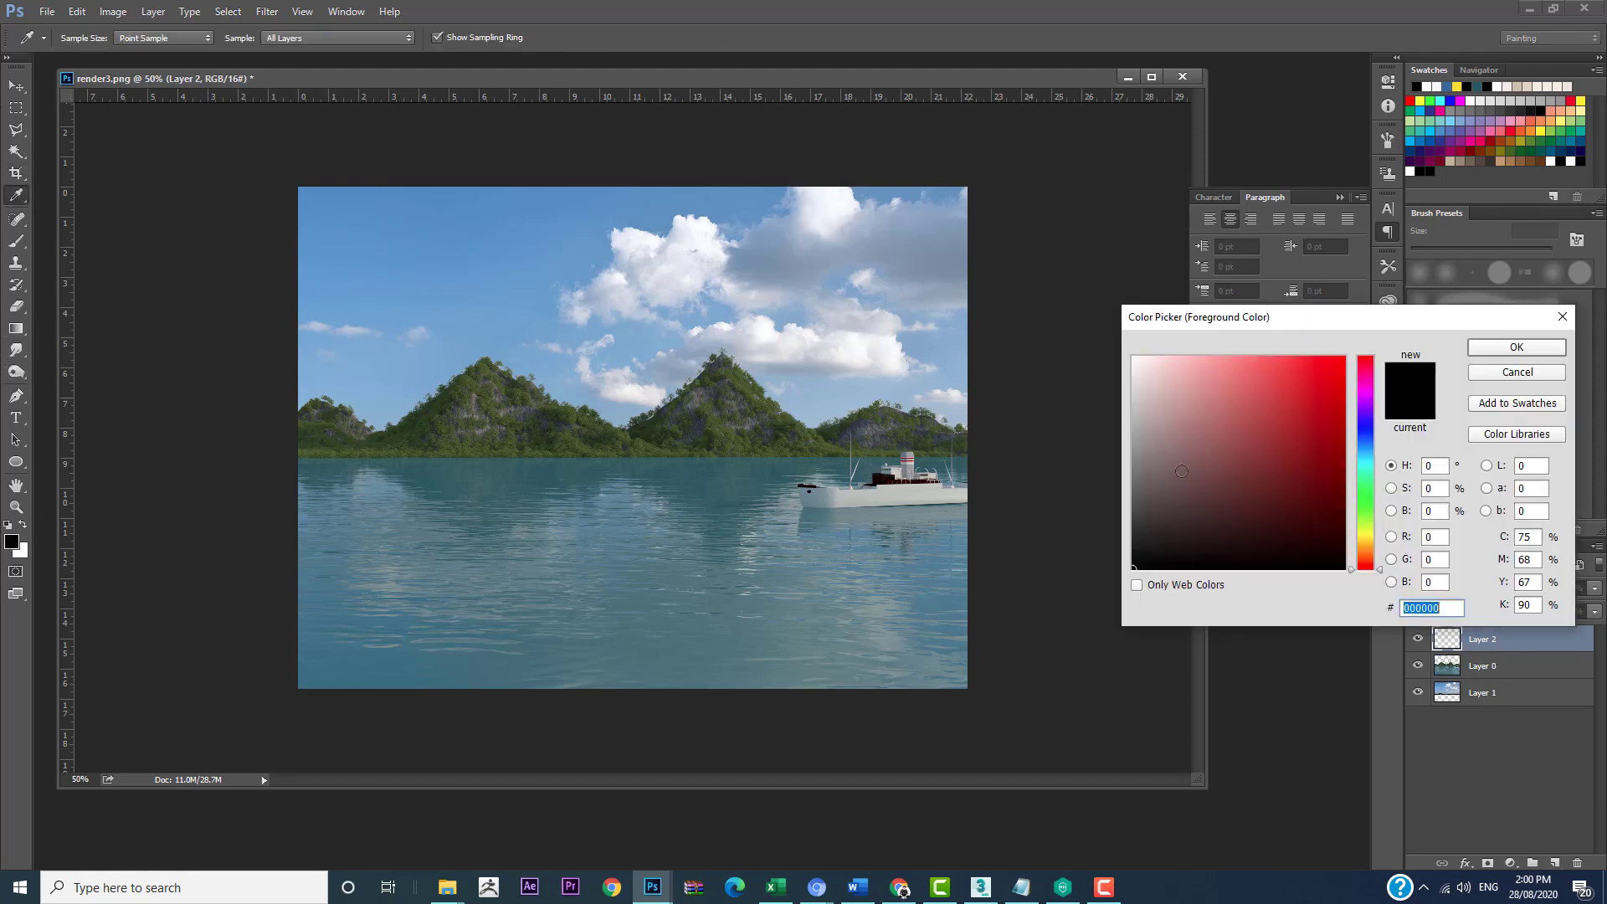
click(1516, 349)
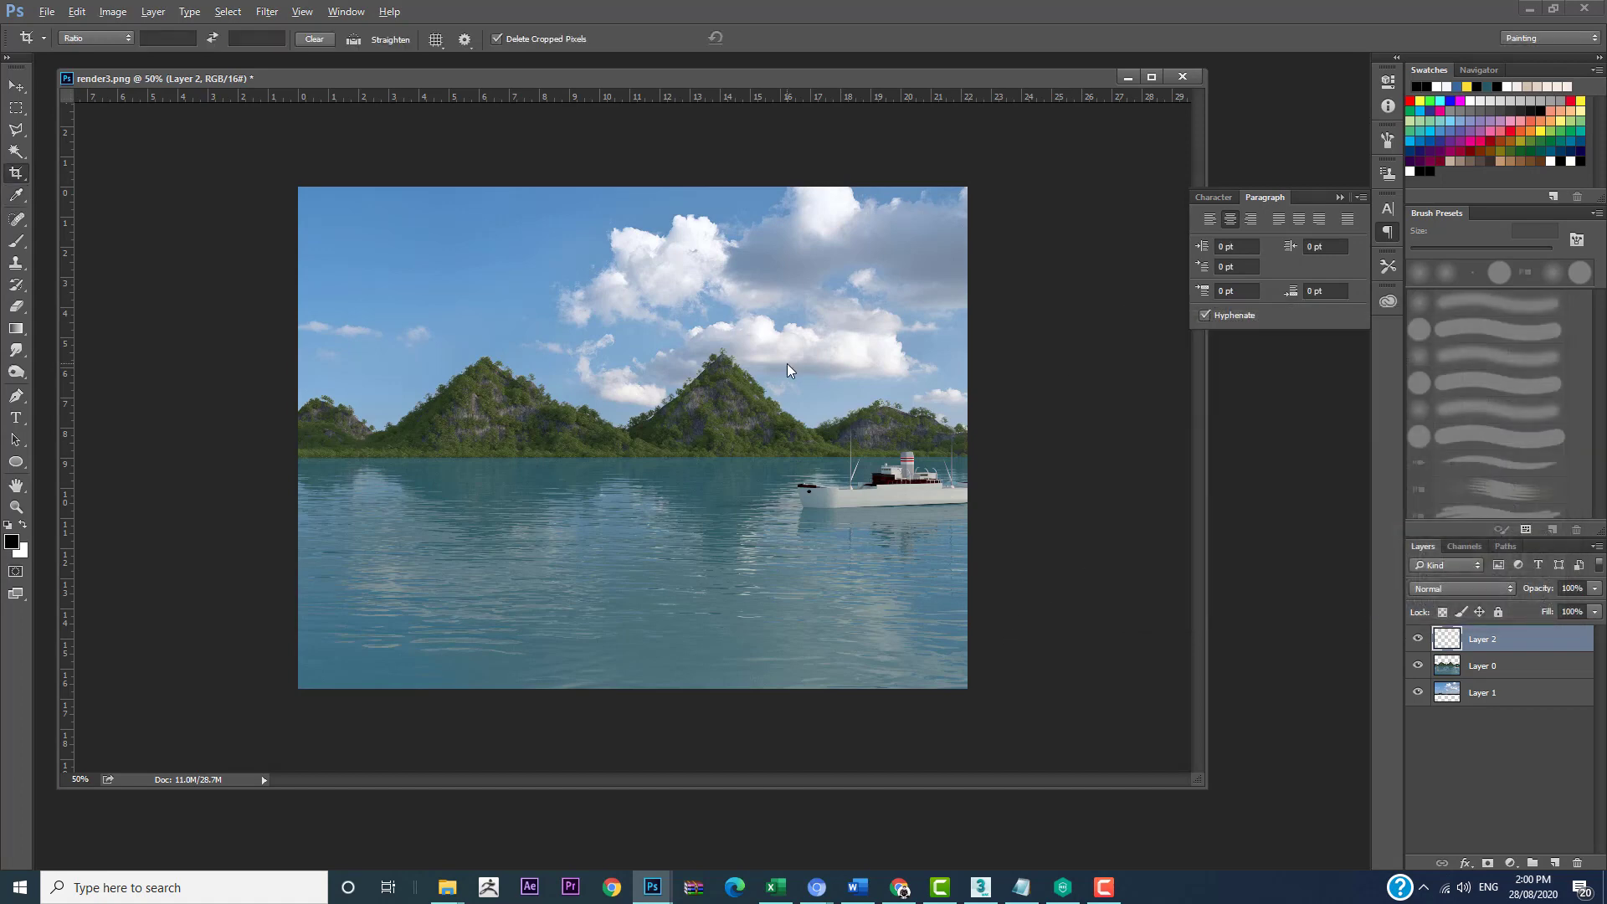
key(alt+BackSpace)
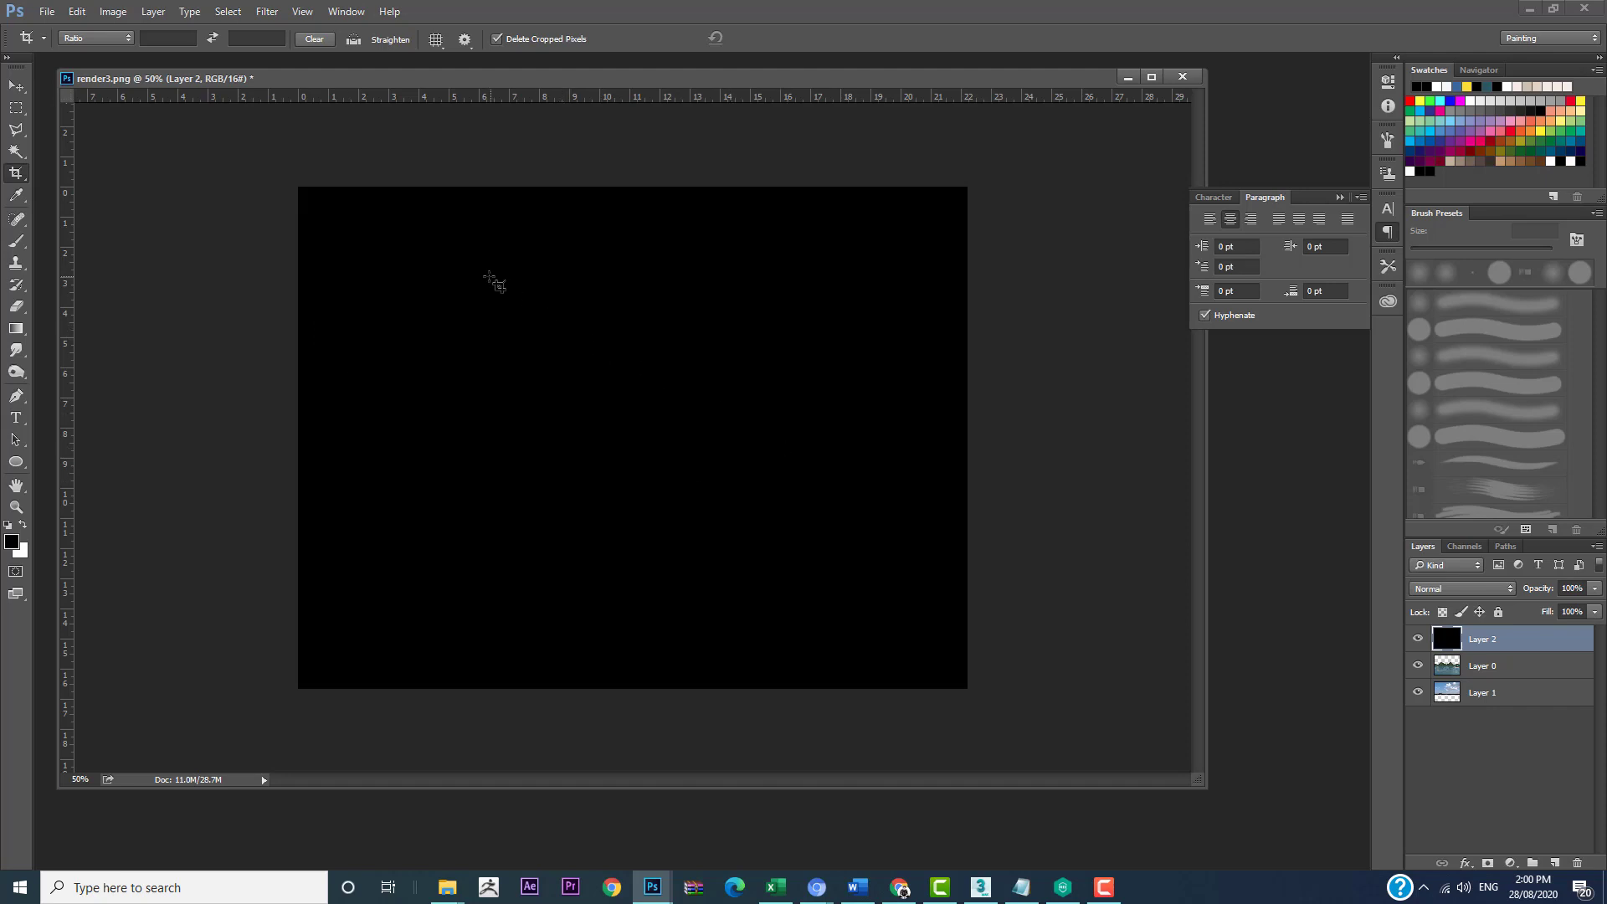
Step: Erase the centre of the black layer with a 2000 px eraser at 0% hardness to form a dark vignette
key(e)
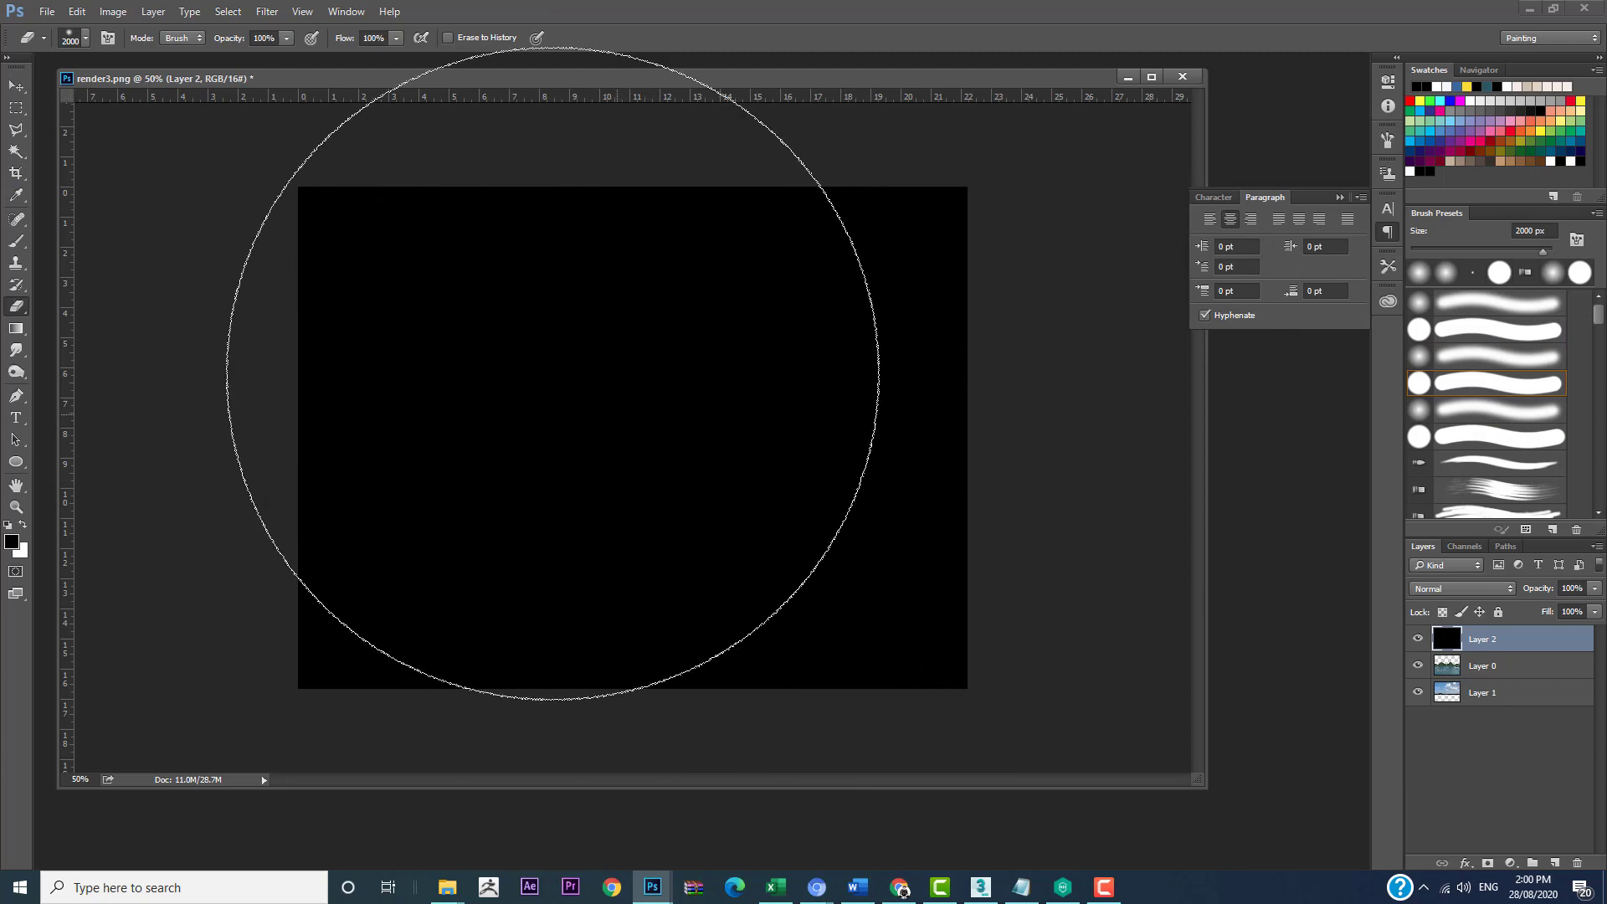
click(84, 38)
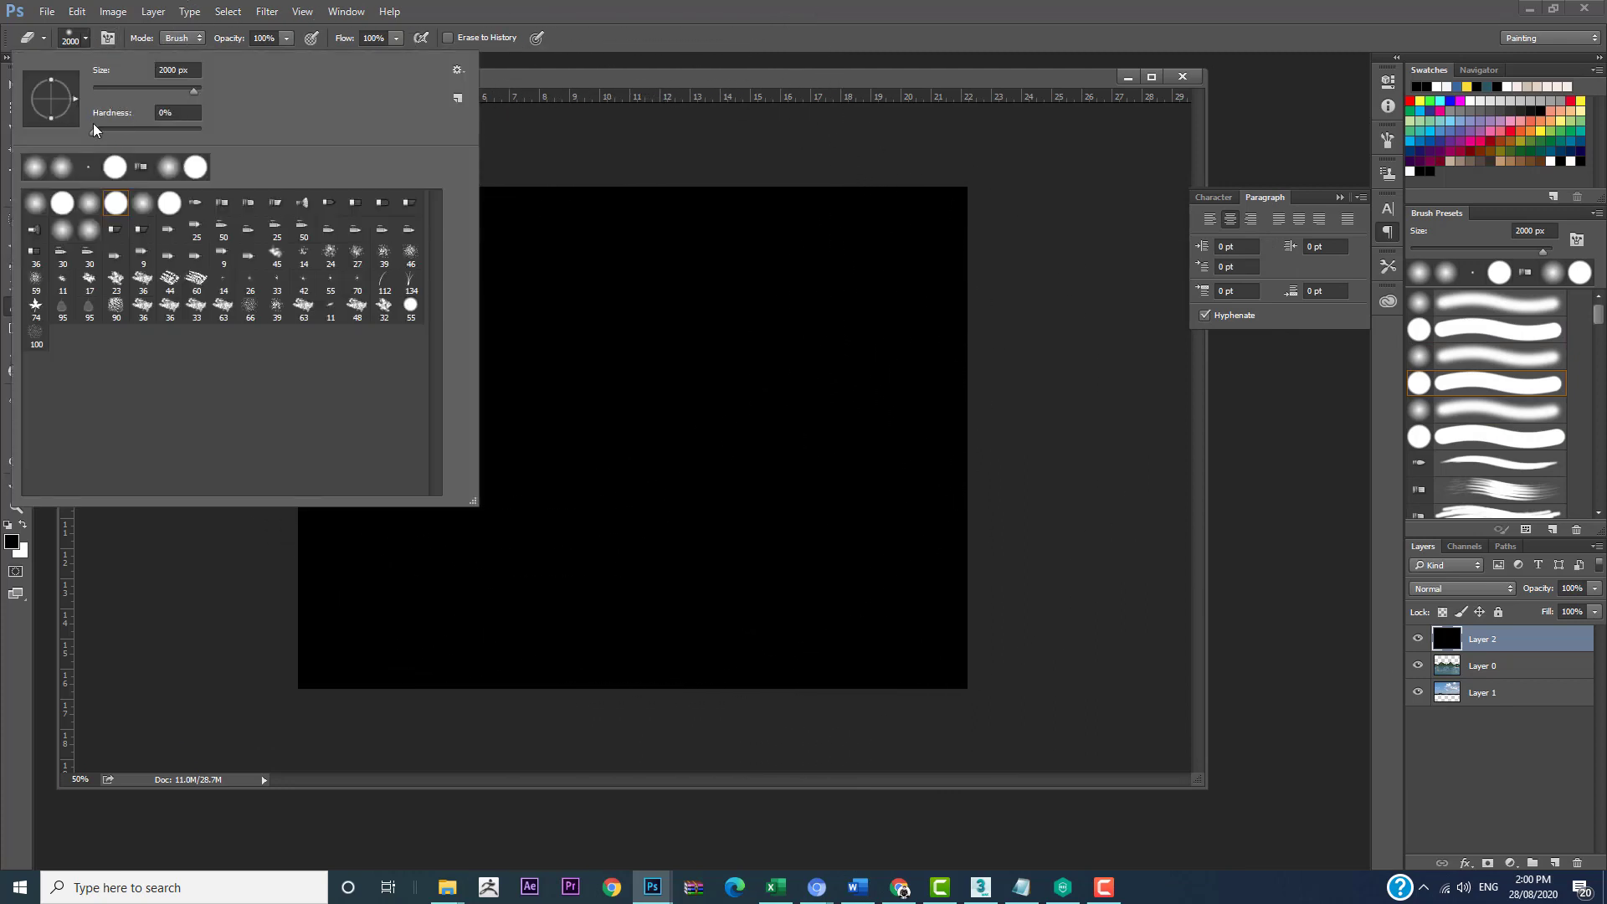
drag(72, 126, 73, 125)
key(Return)
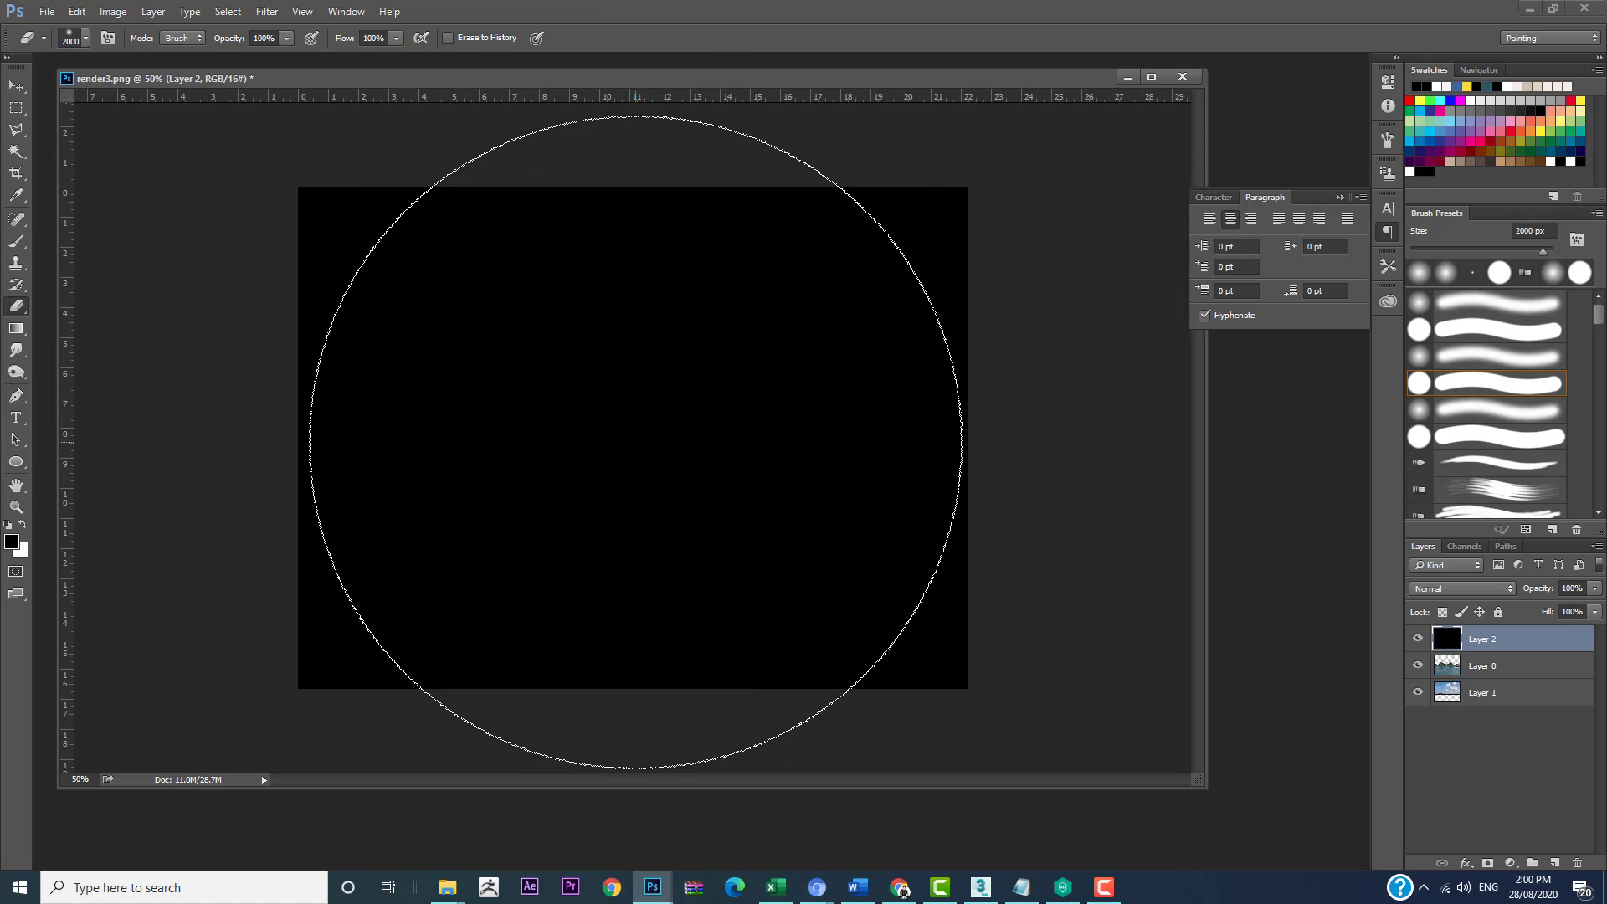
click(635, 441)
click(635, 441)
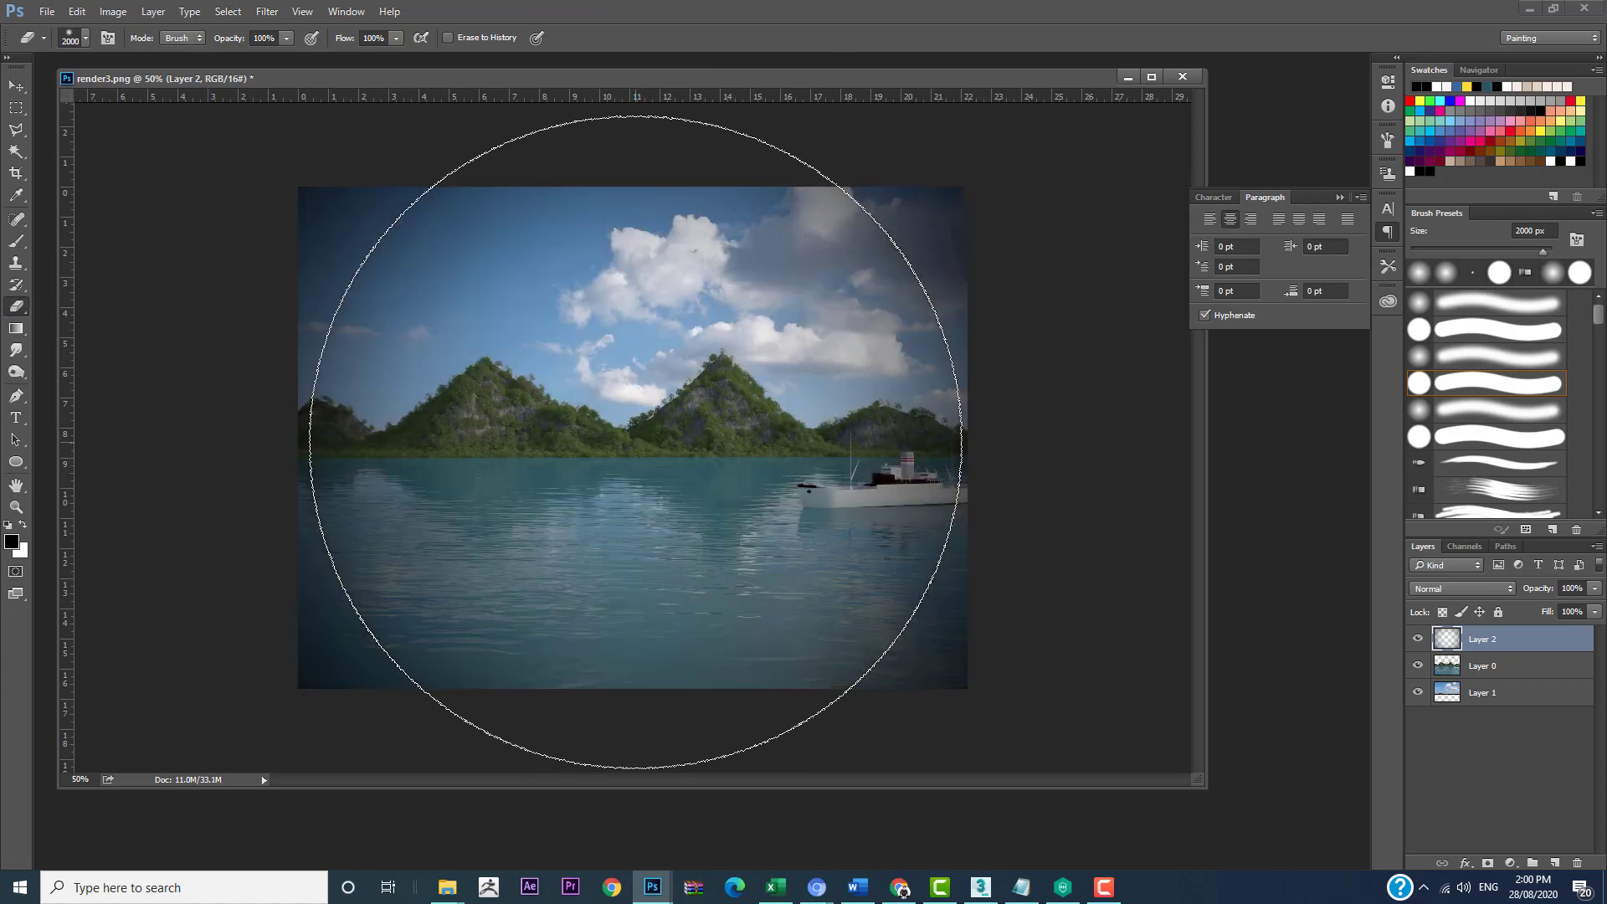
click(635, 442)
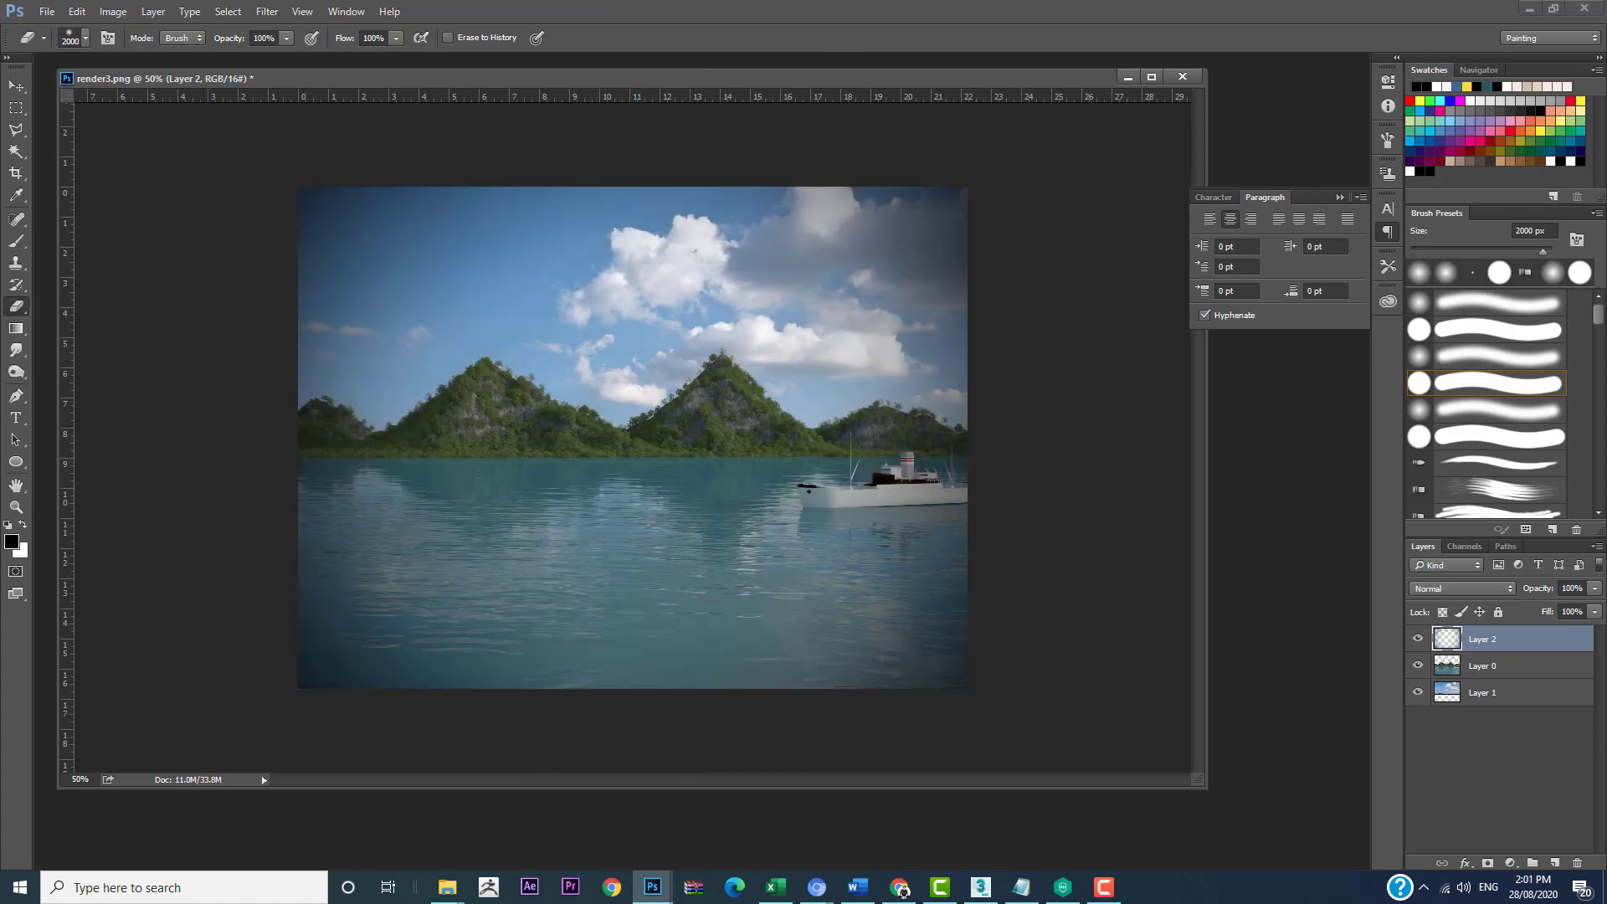
Step: Lower the vignette layer's opacity to 29% and hide the layer to compare the image without it
drag(1531, 595, 1498, 612)
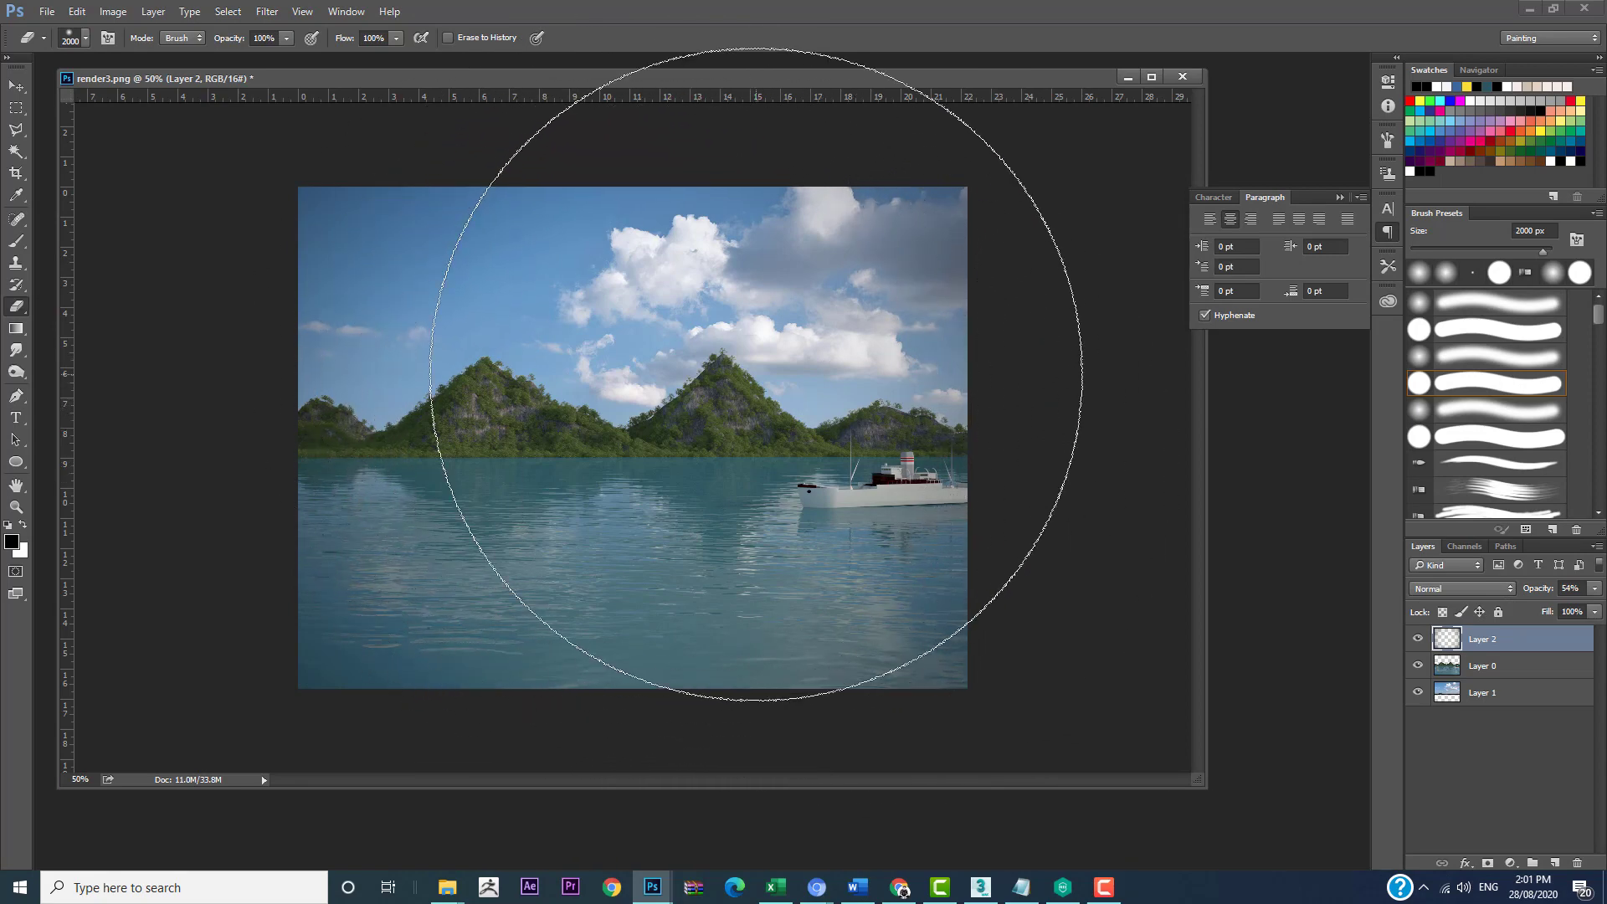
key(z)
click(758, 374)
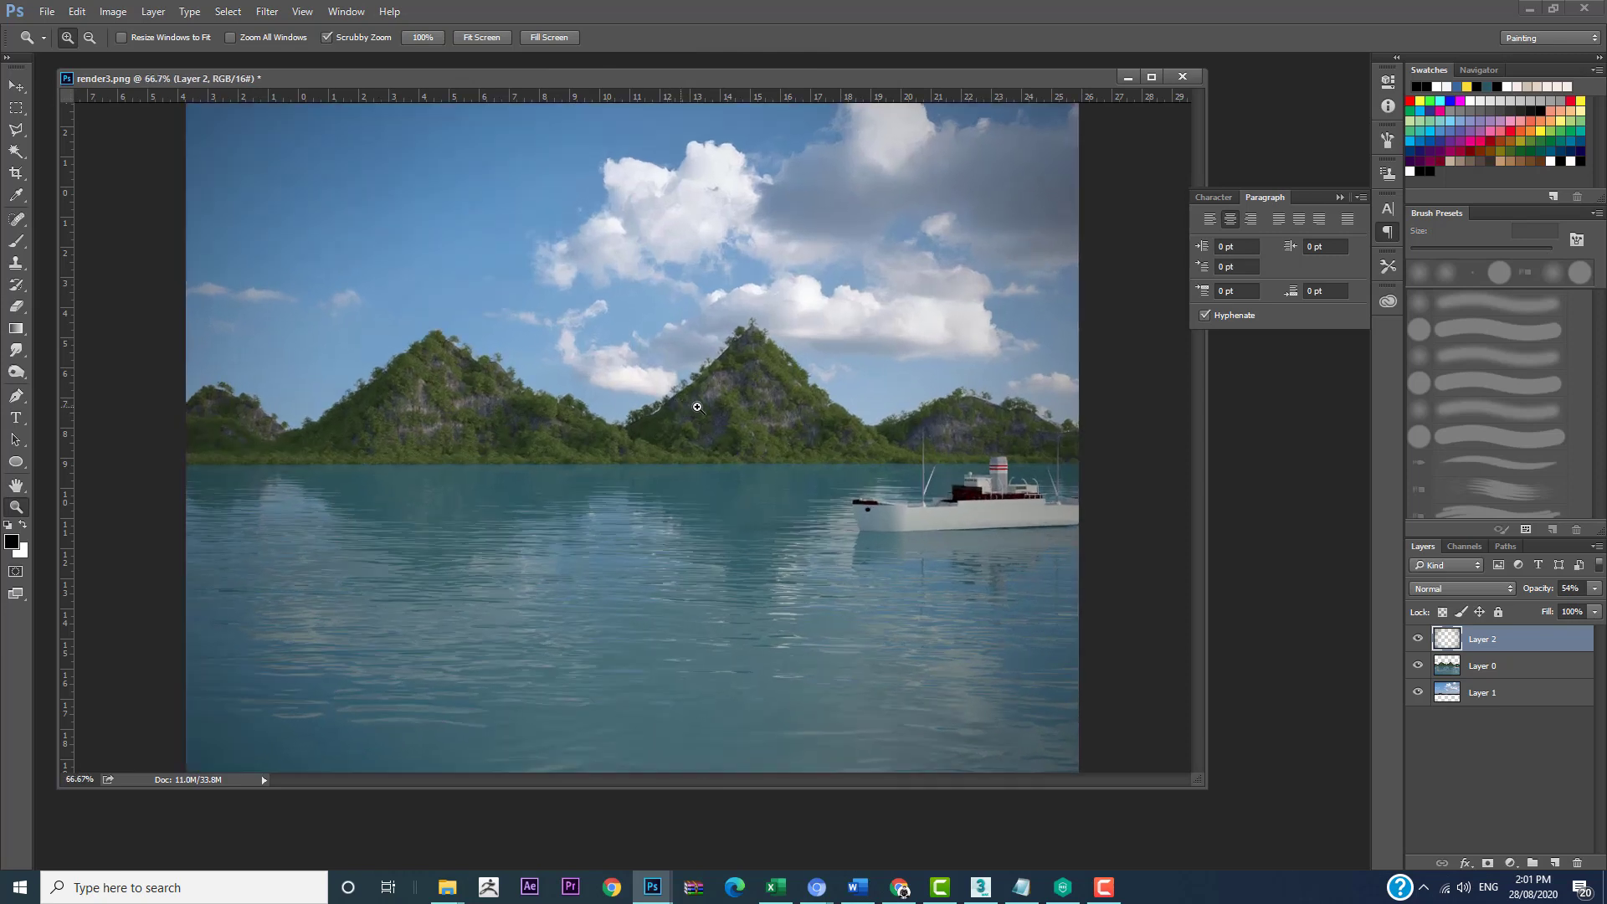
drag(1550, 595, 1529, 598)
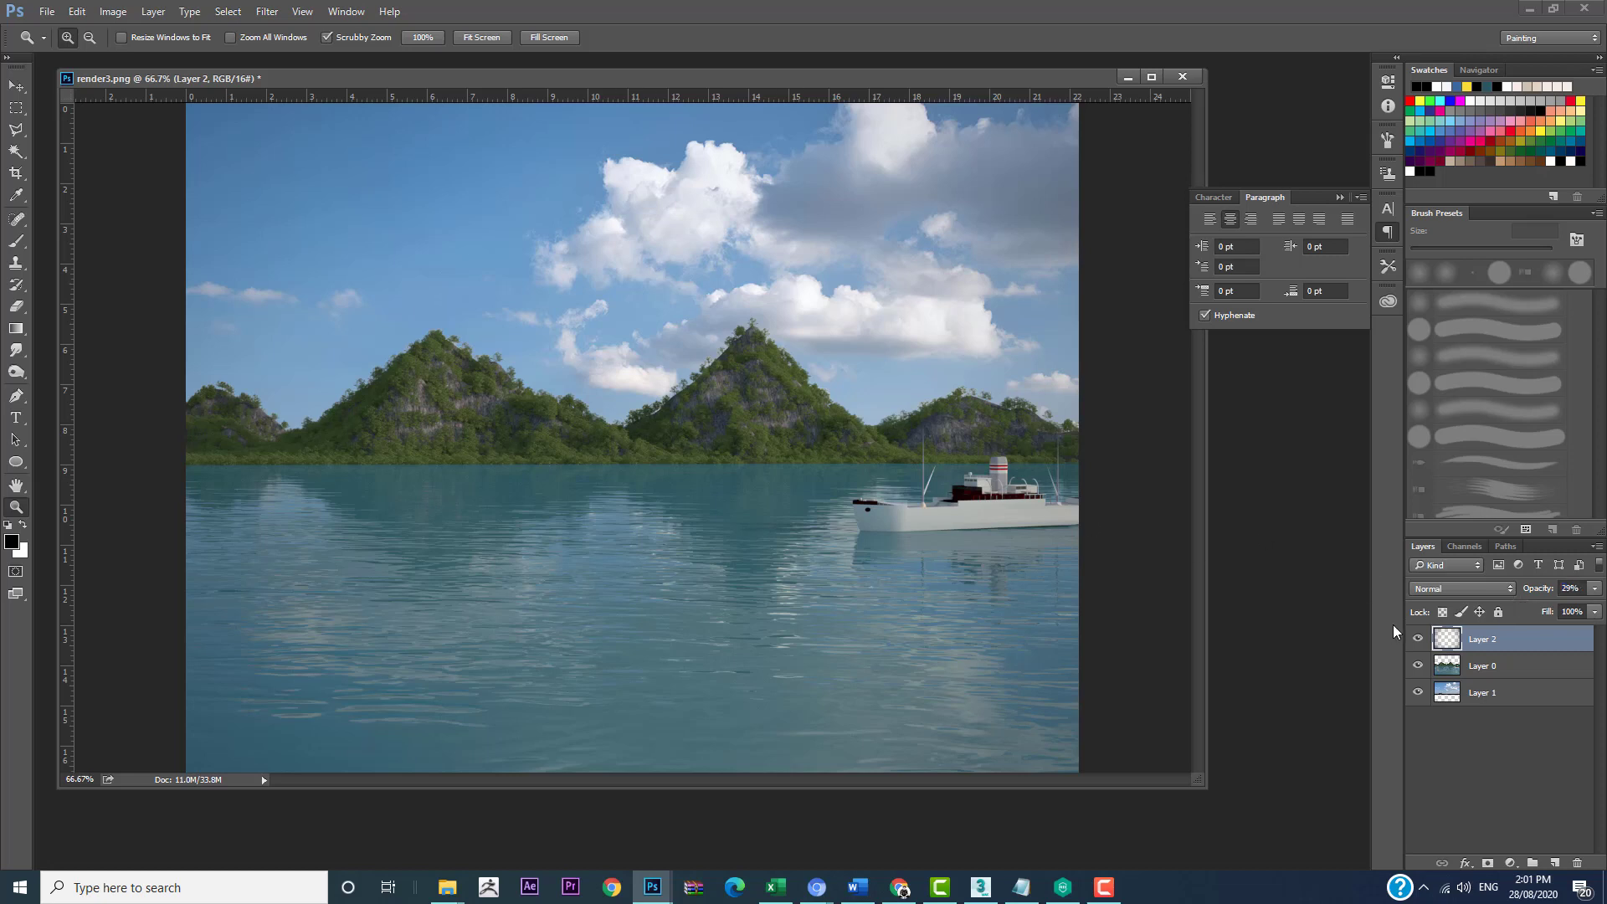
click(1418, 640)
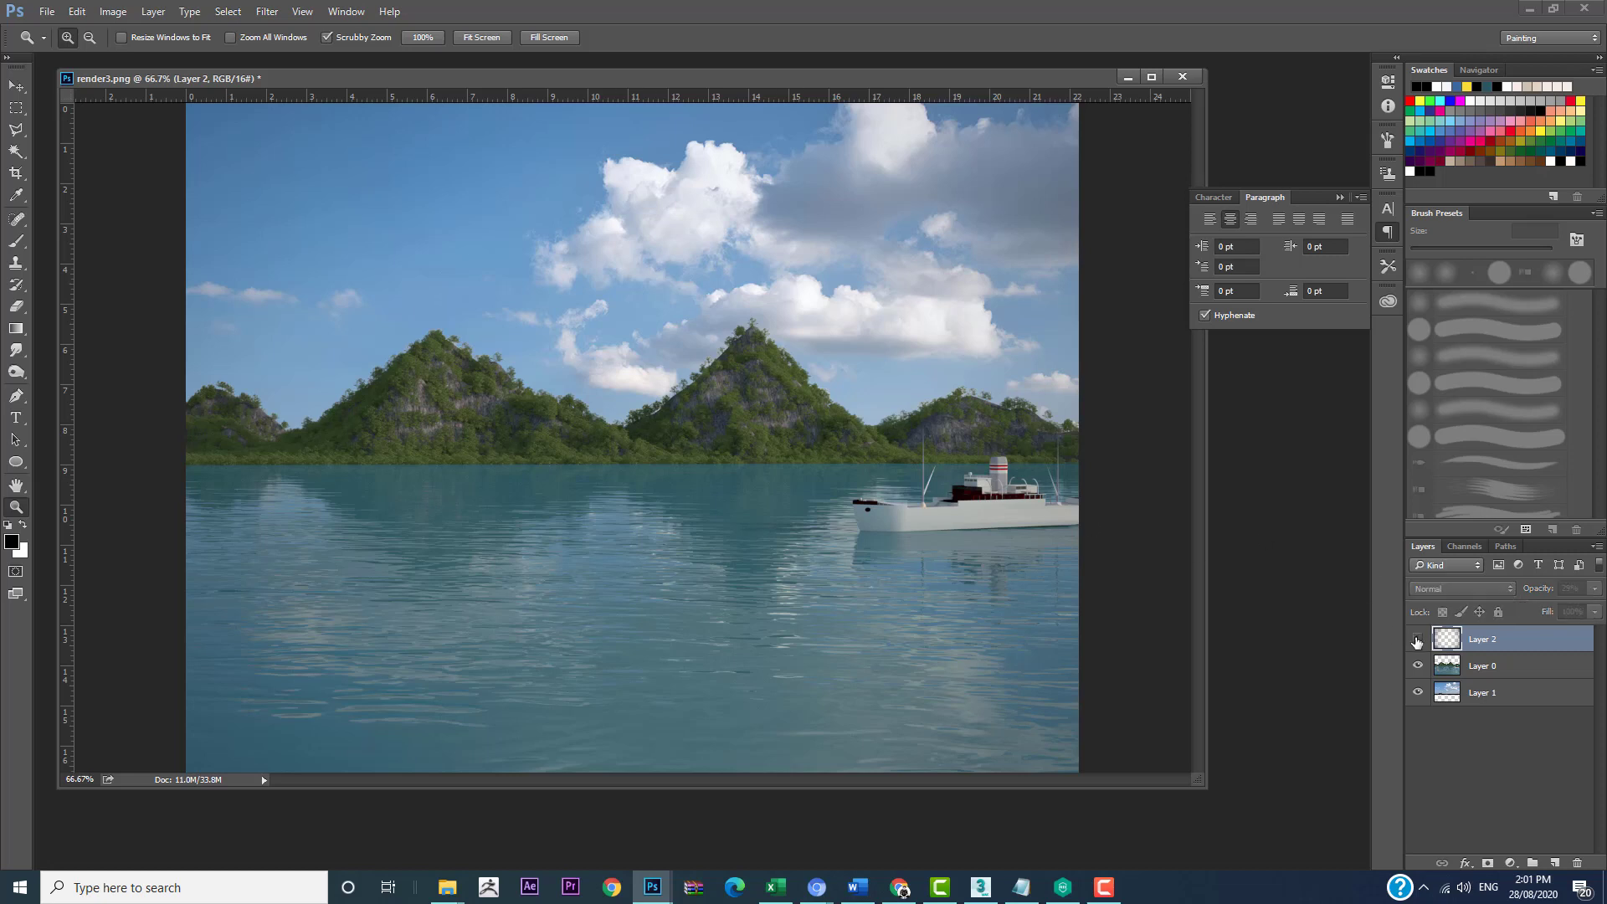
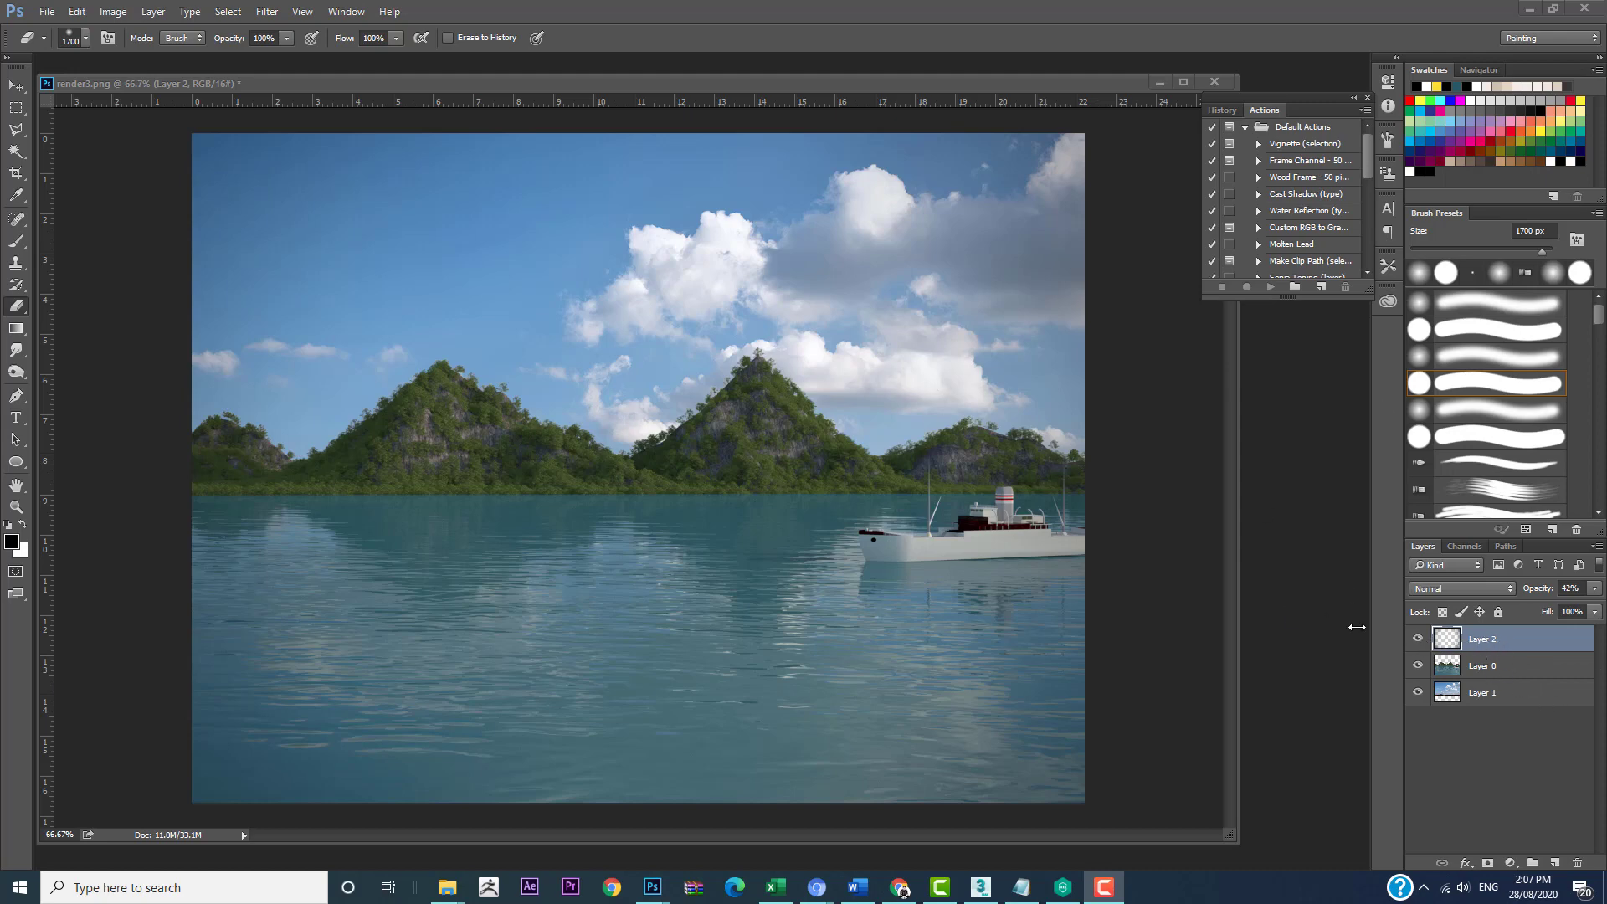
Step: Add a Vibrance adjustment layer above the vignette layer and raise its vibrance slightly
drag(609, 88, 580, 75)
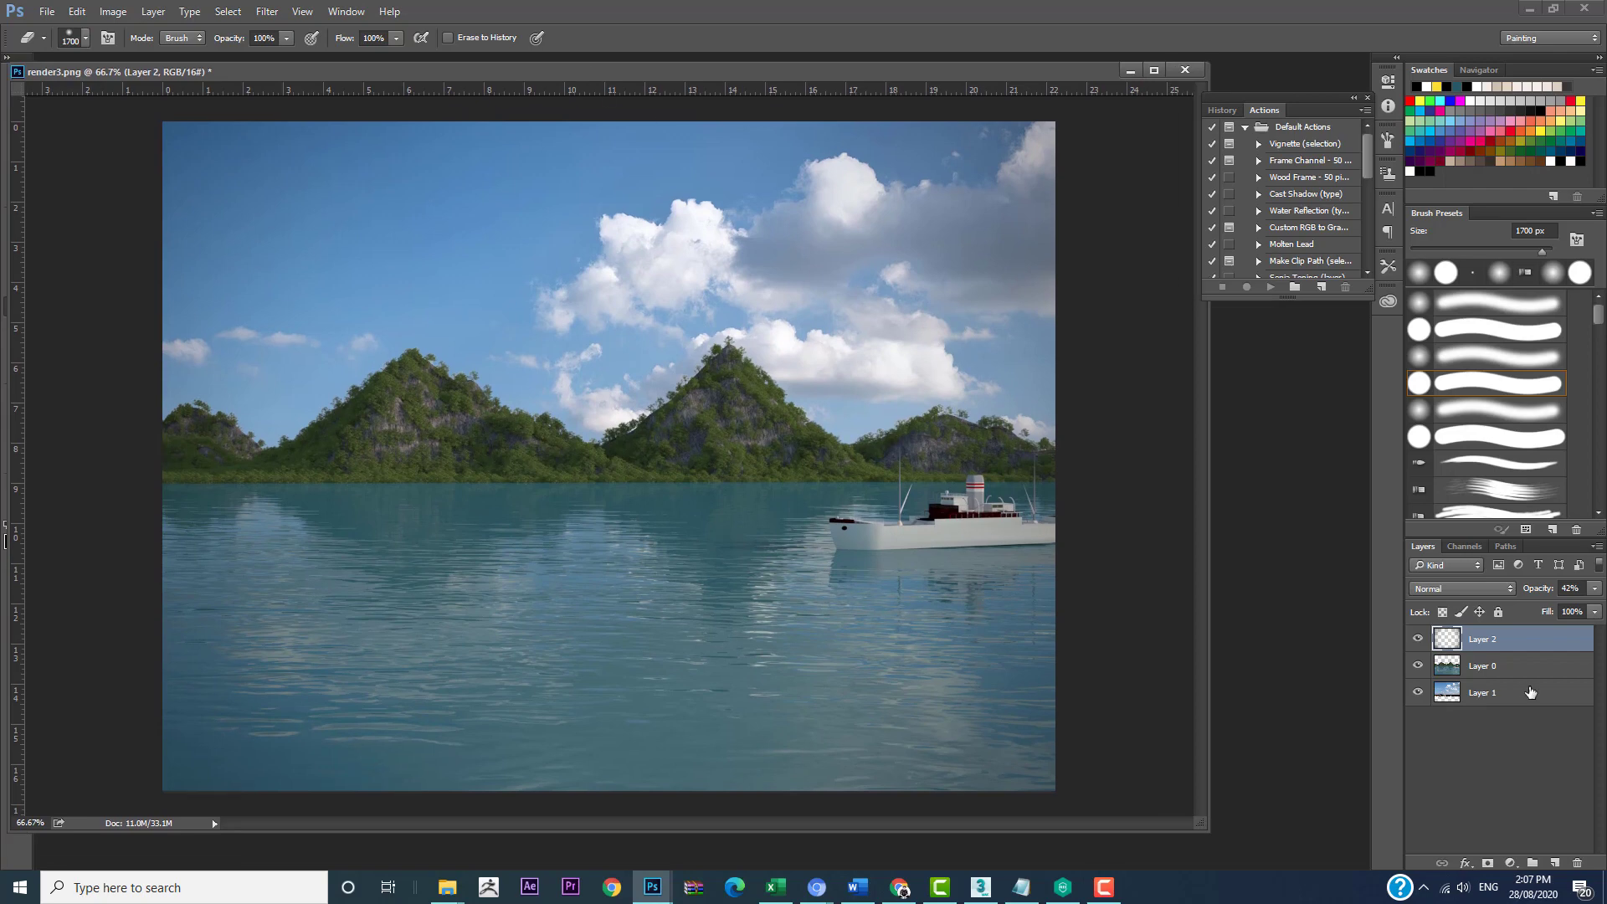
click(1511, 864)
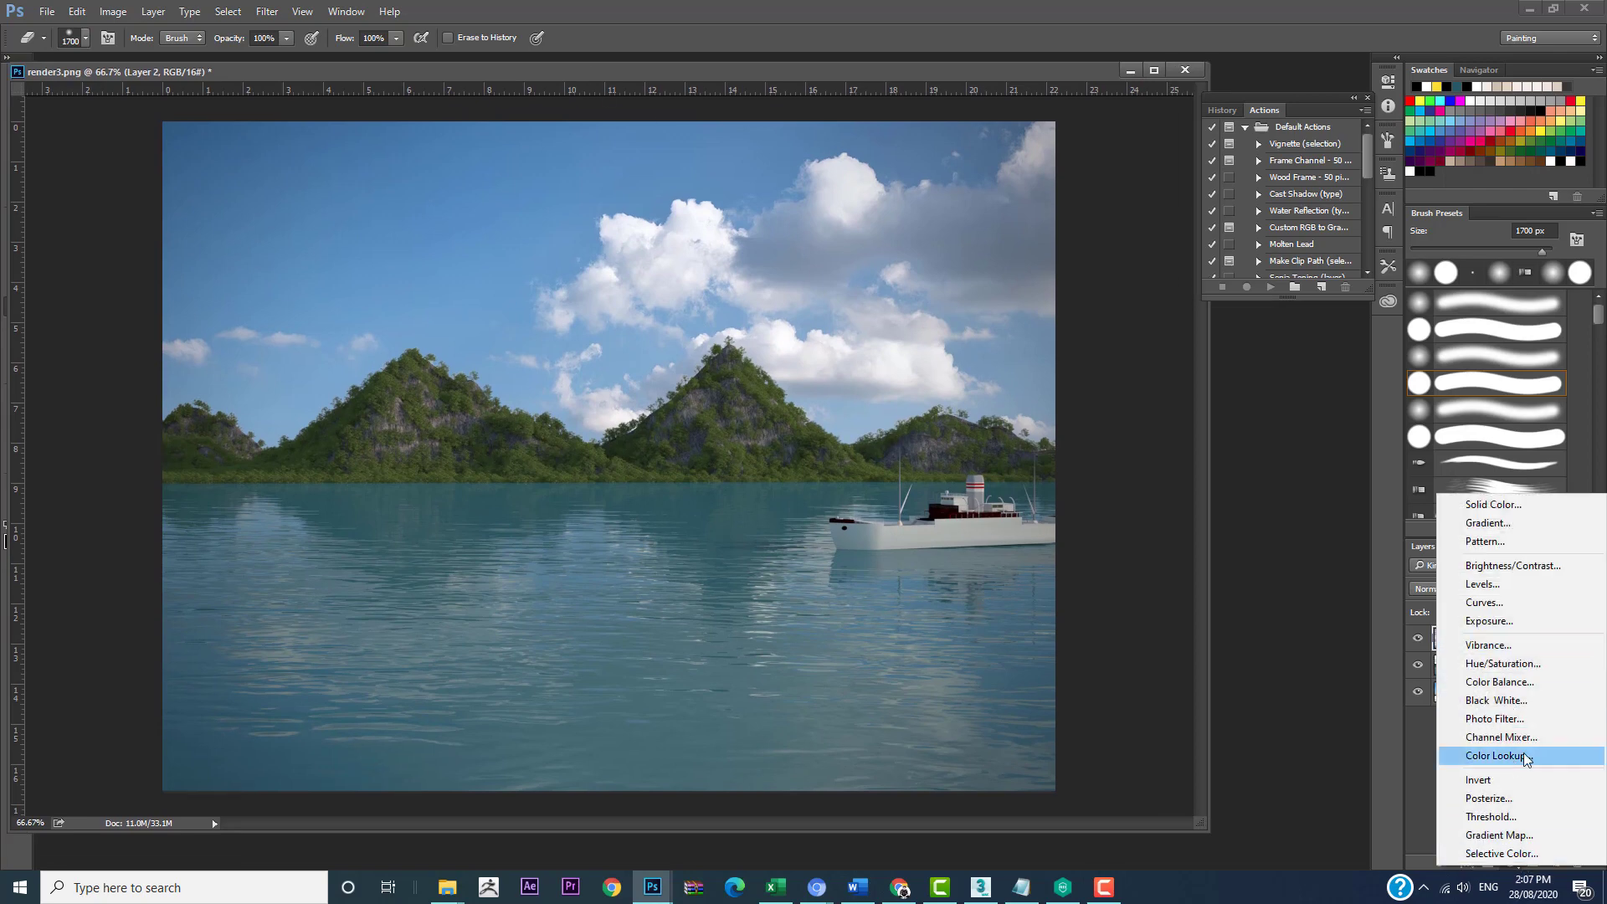
click(1495, 645)
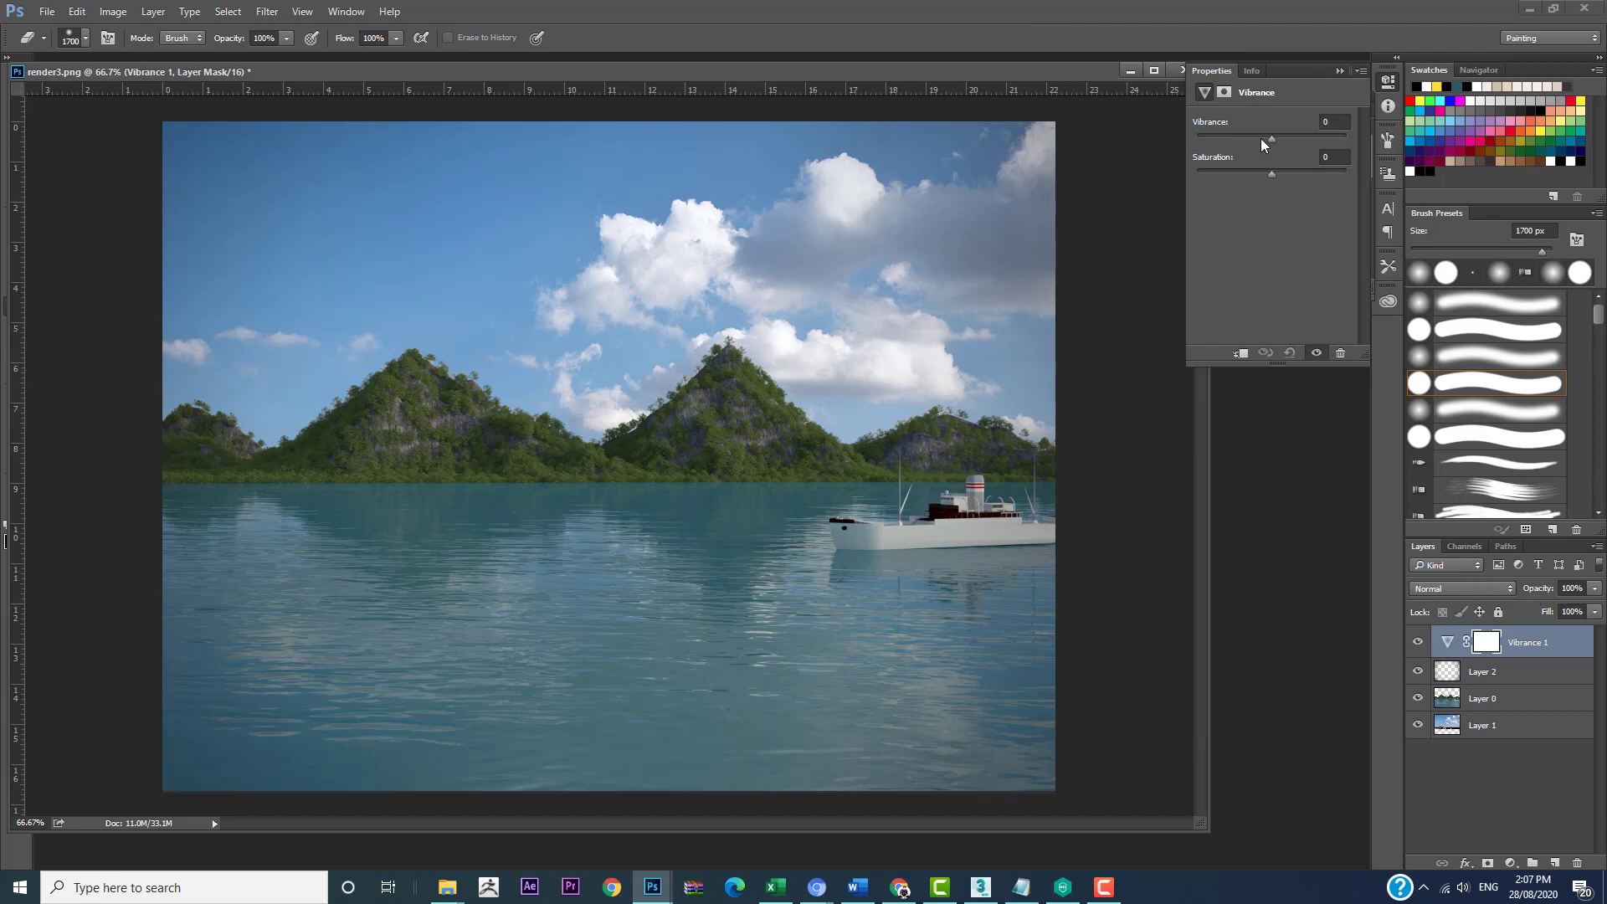
drag(1272, 139, 1284, 144)
mouse_move(1292, 147)
mouse_down()
mouse_move(1227, 162)
mouse_move(1278, 156)
mouse_up()
click(1340, 72)
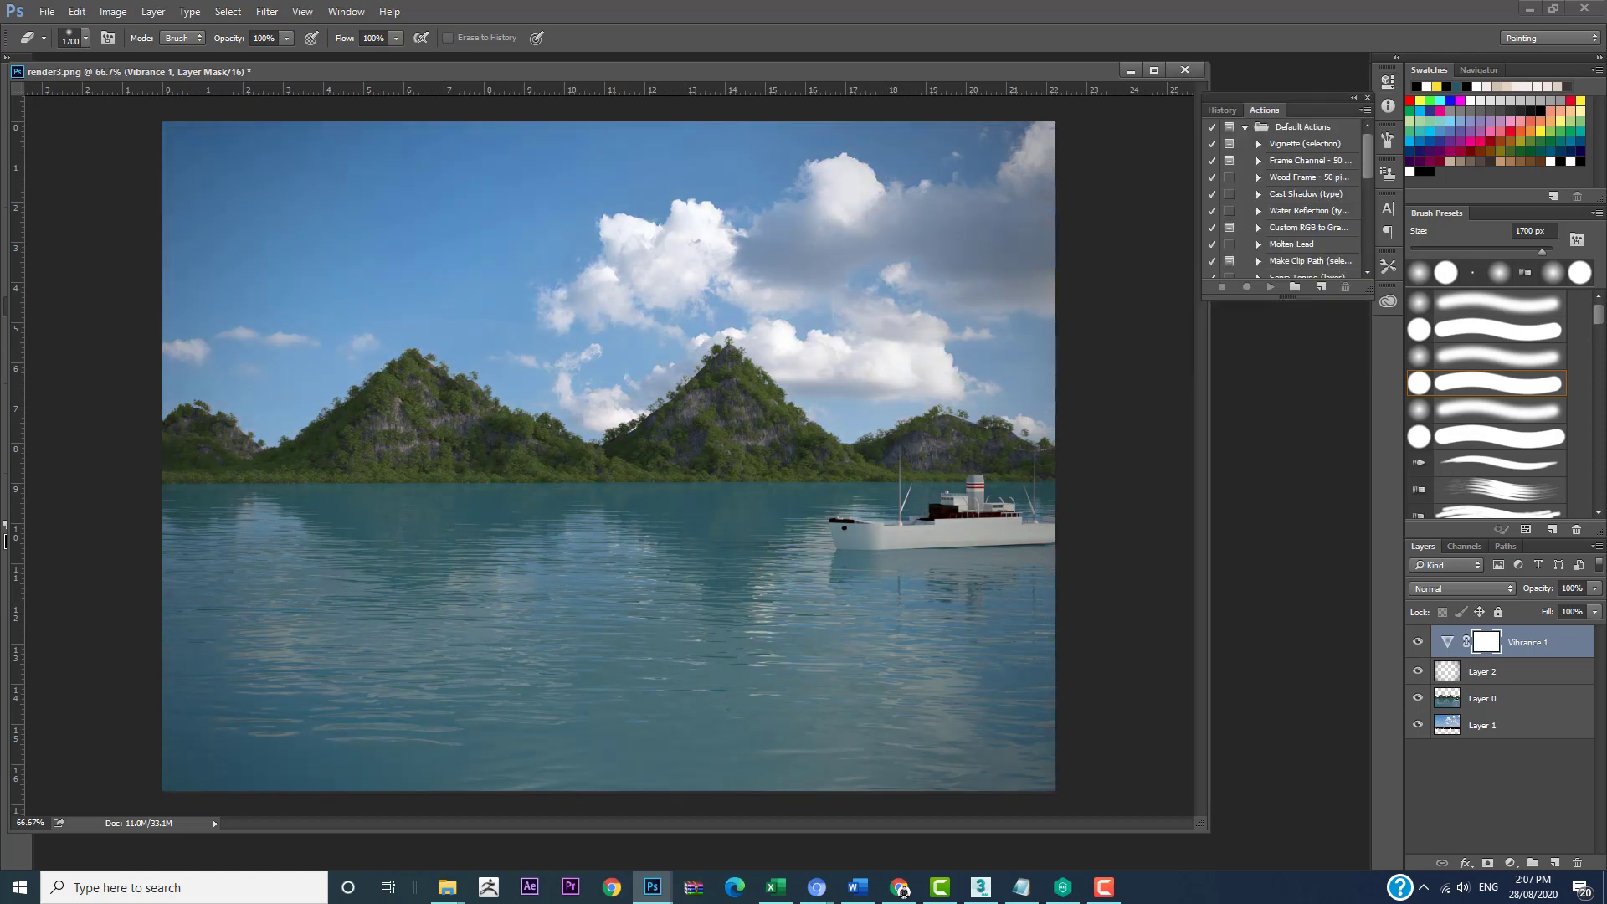
Step: Add a new layer directly above the render layer and make white the foreground colour
click(1500, 704)
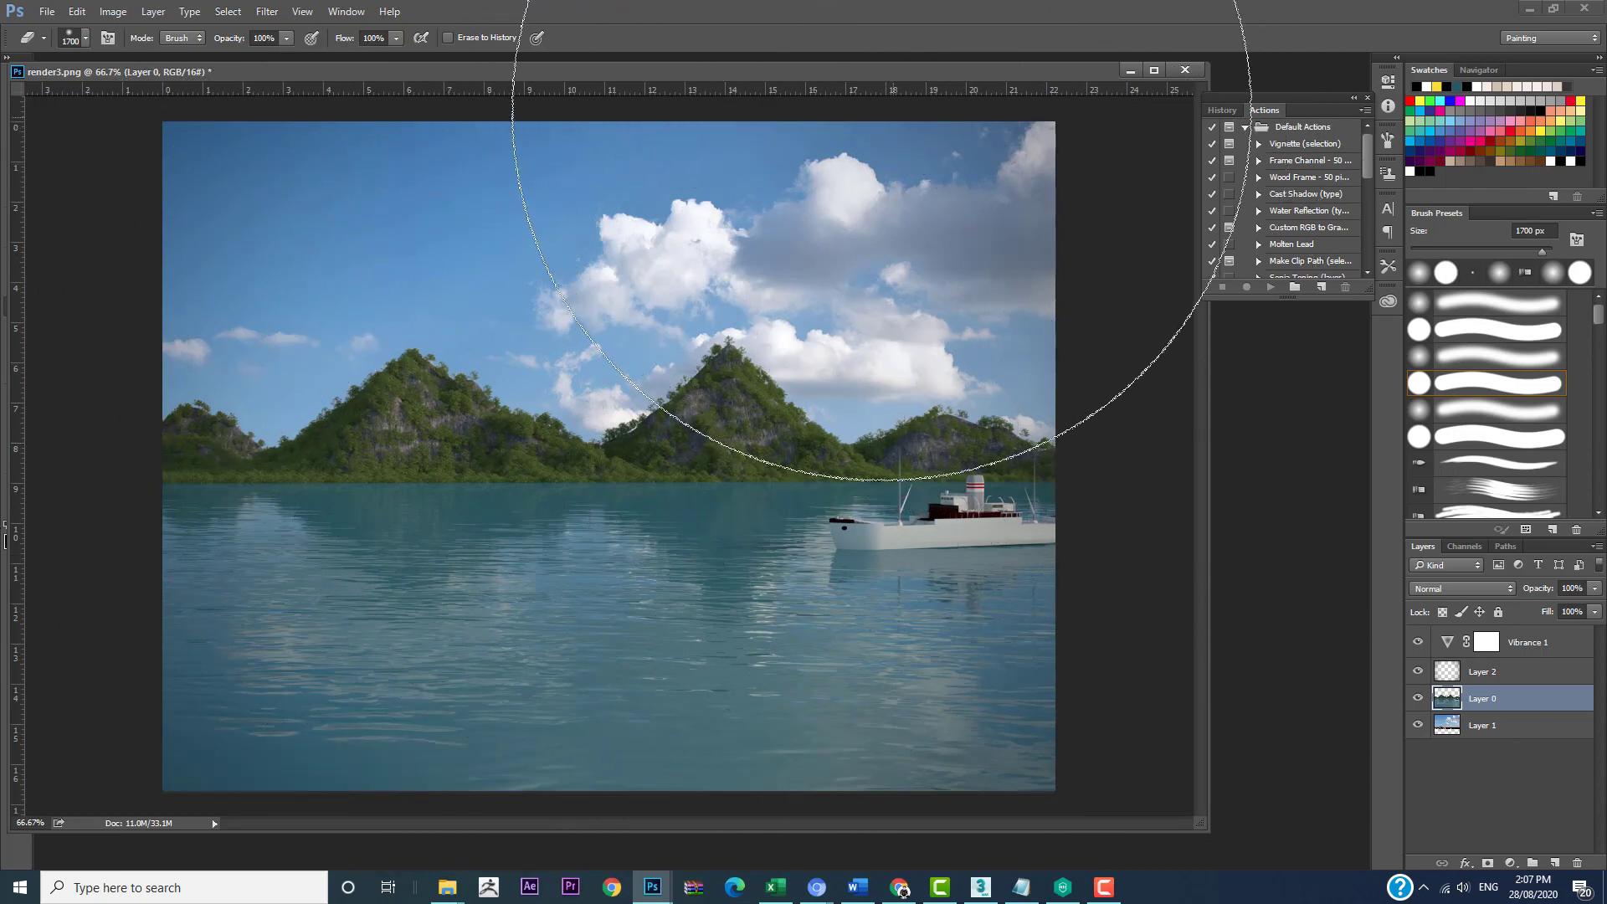
drag(828, 67, 875, 79)
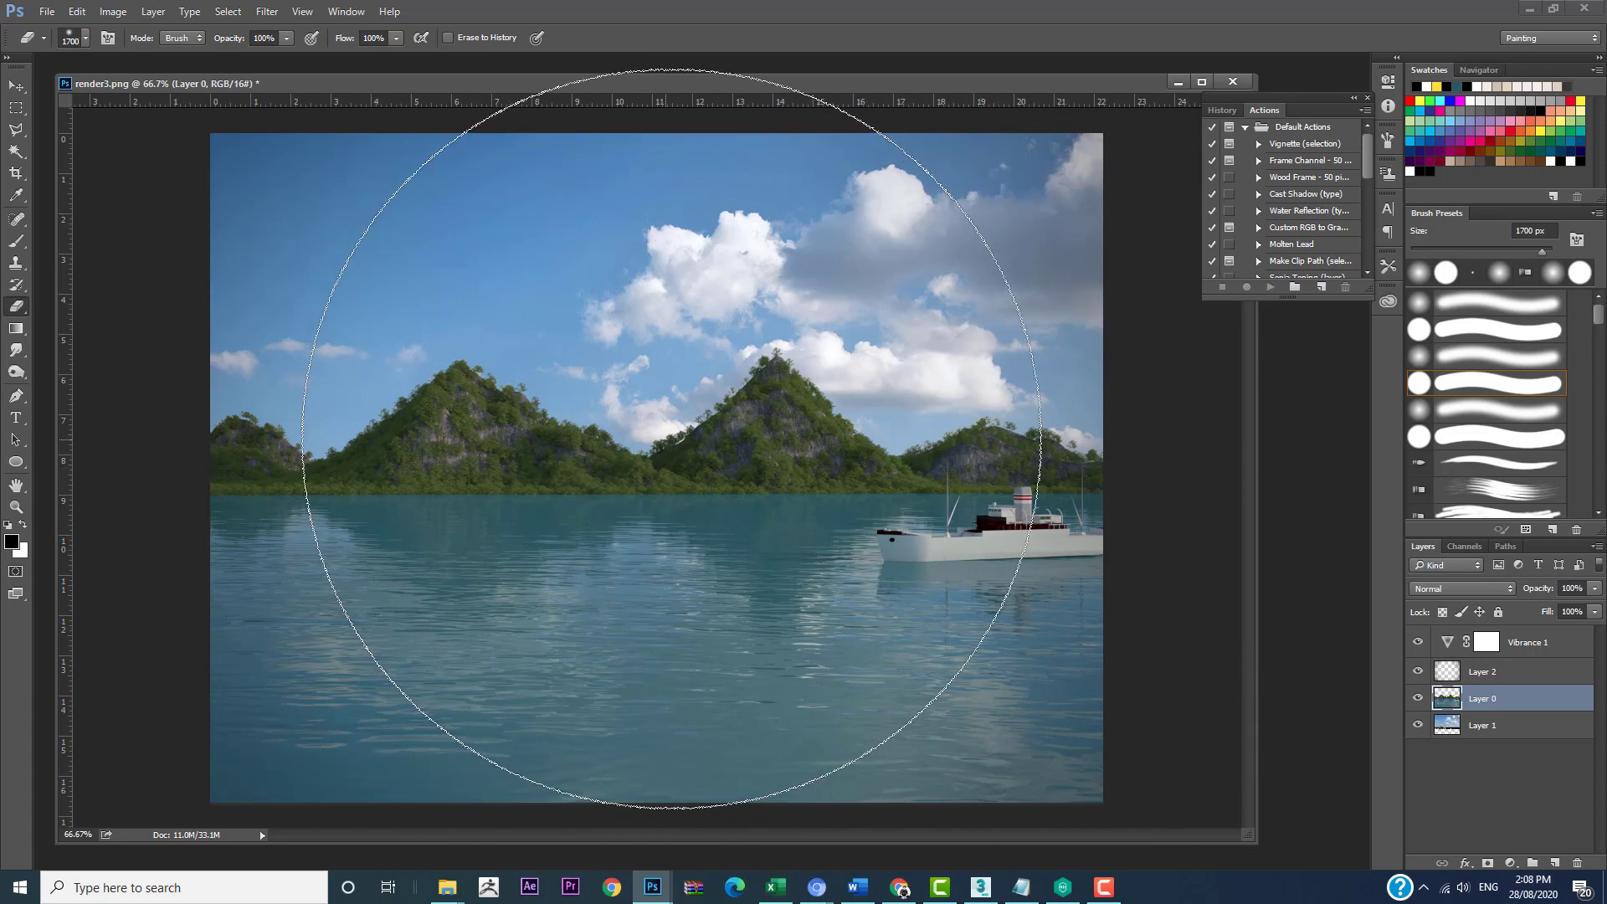
click(1555, 863)
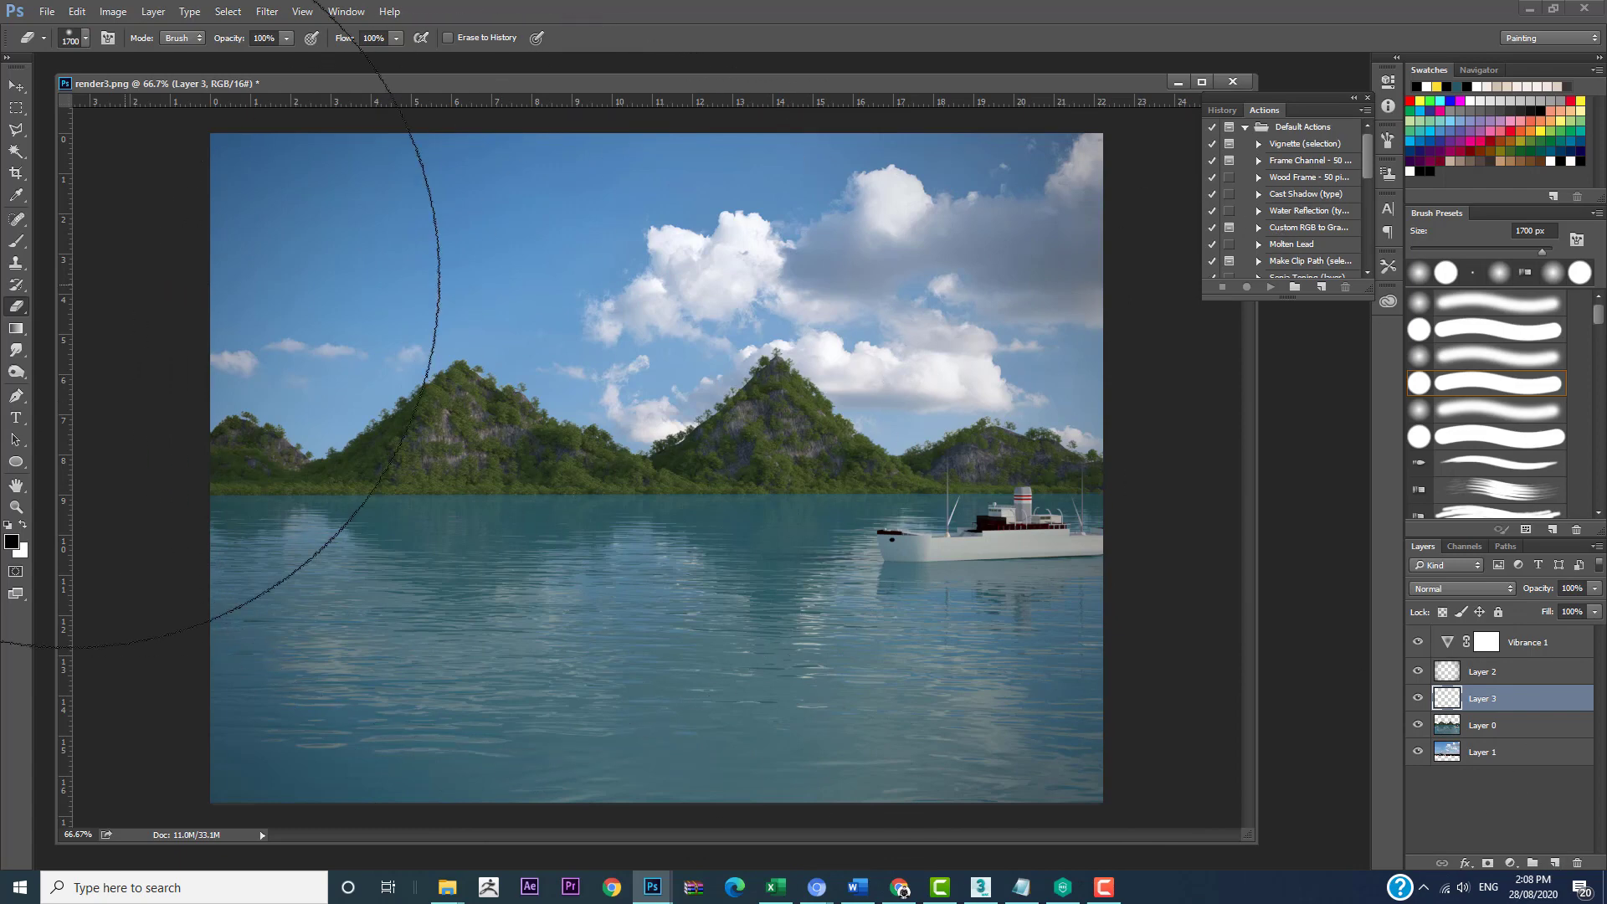
click(21, 527)
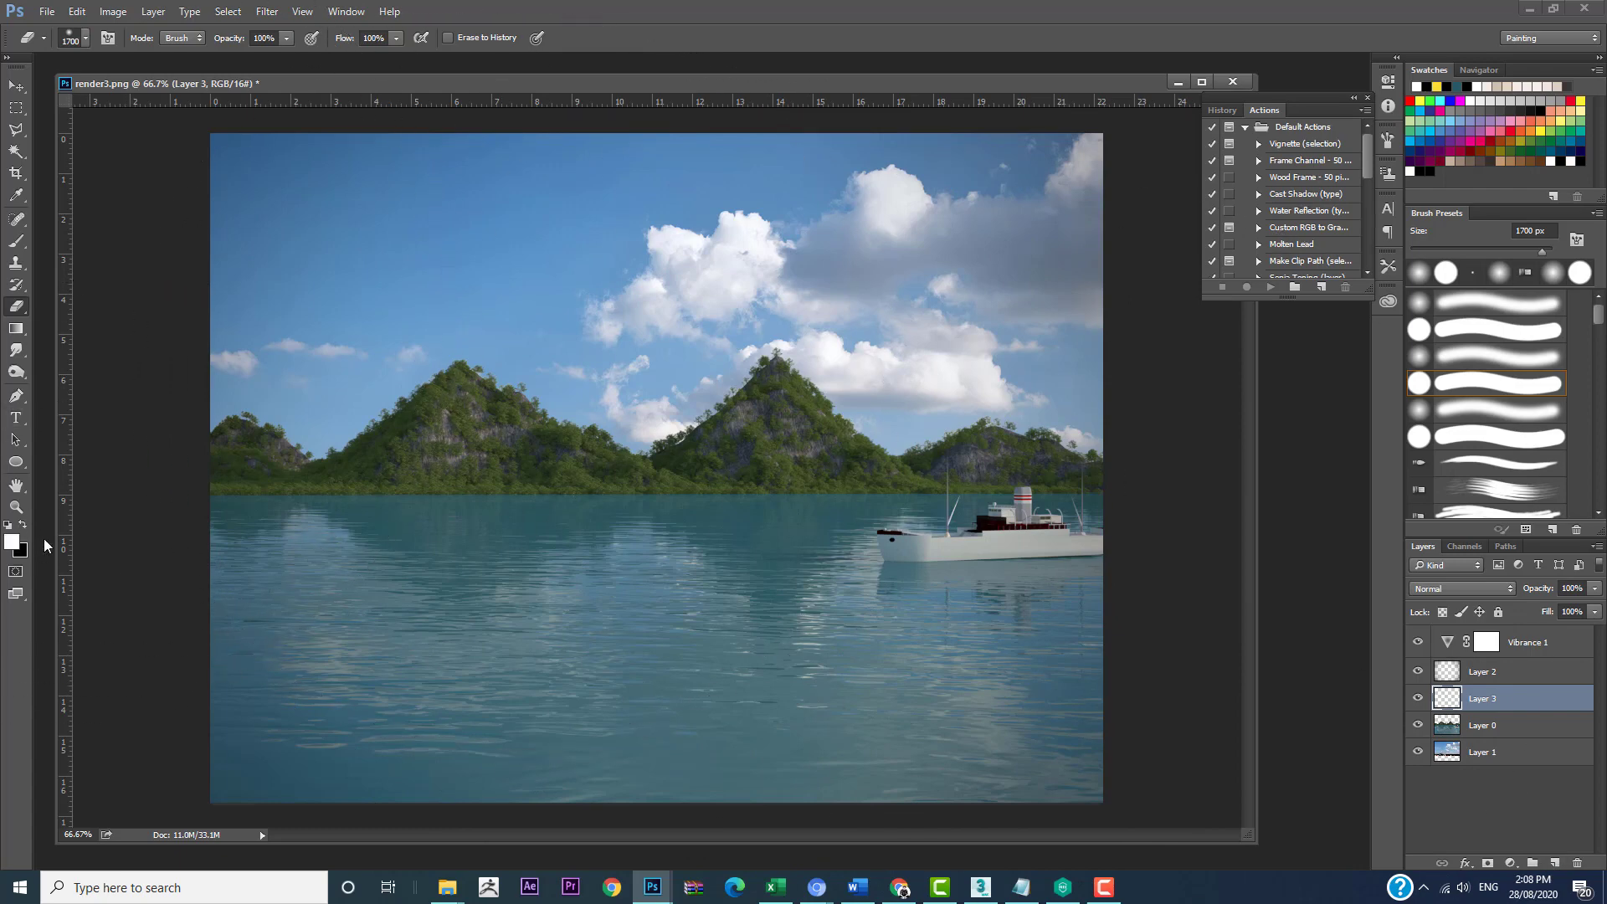
key(bracketleft)
key(bracketleft)
key(bracketleft)
key(bracketleft)
key(bracketleft)
key(bracketleft)
key(bracketleft)
key(bracketleft)
key(bracketleft)
key(bracketleft)
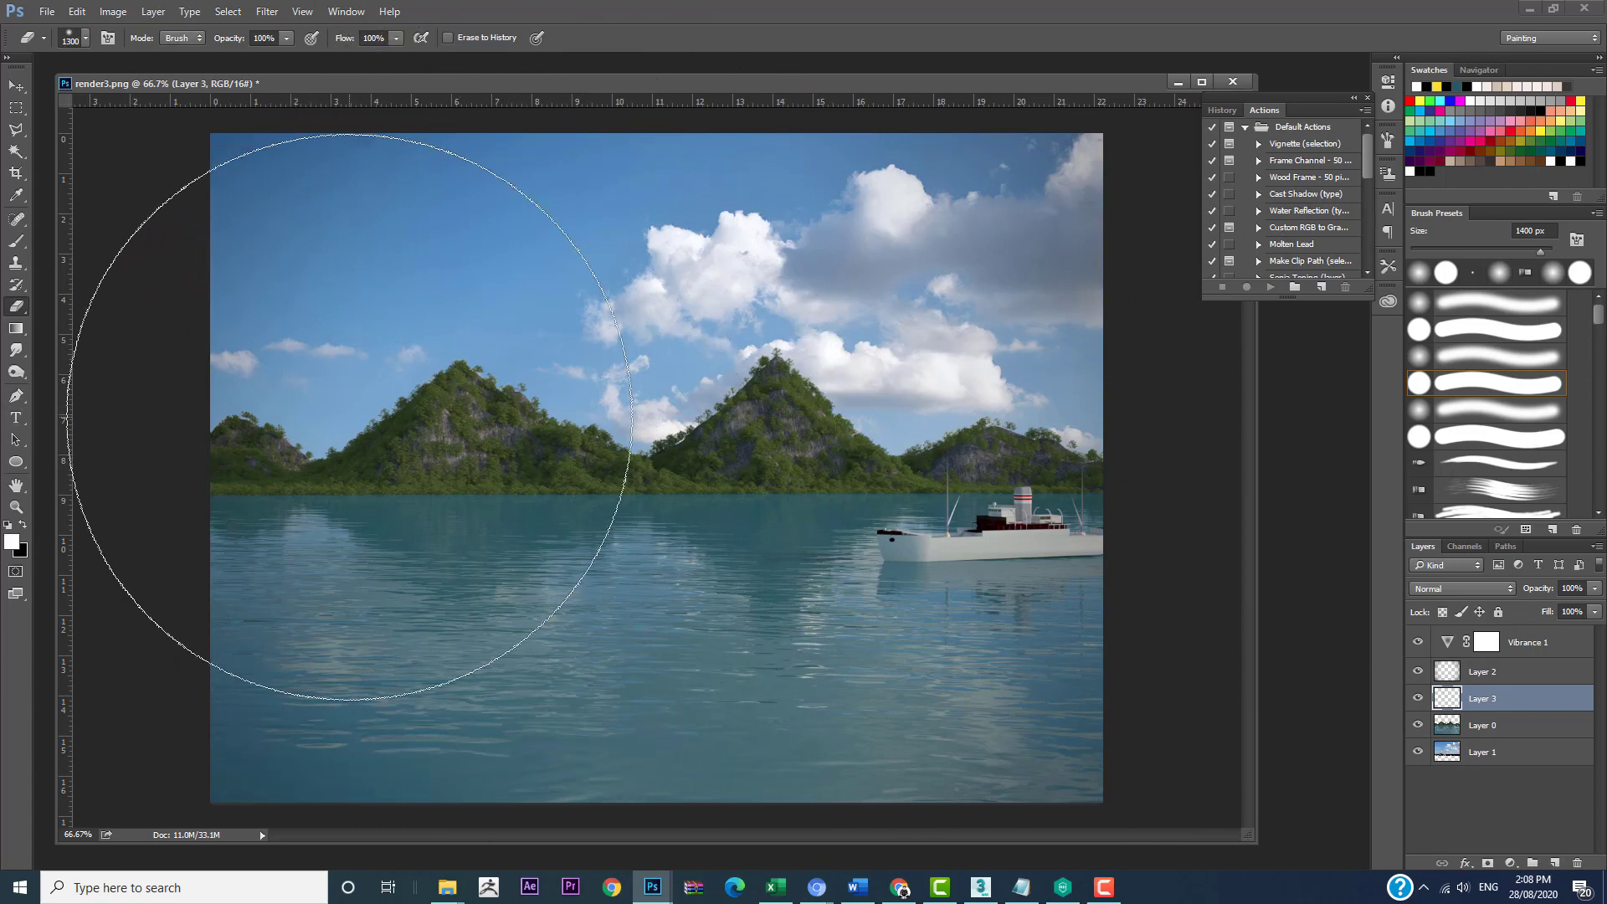
key(bracketright)
key(bracketright)
key(bracketright)
key(bracketright)
key(bracketright)
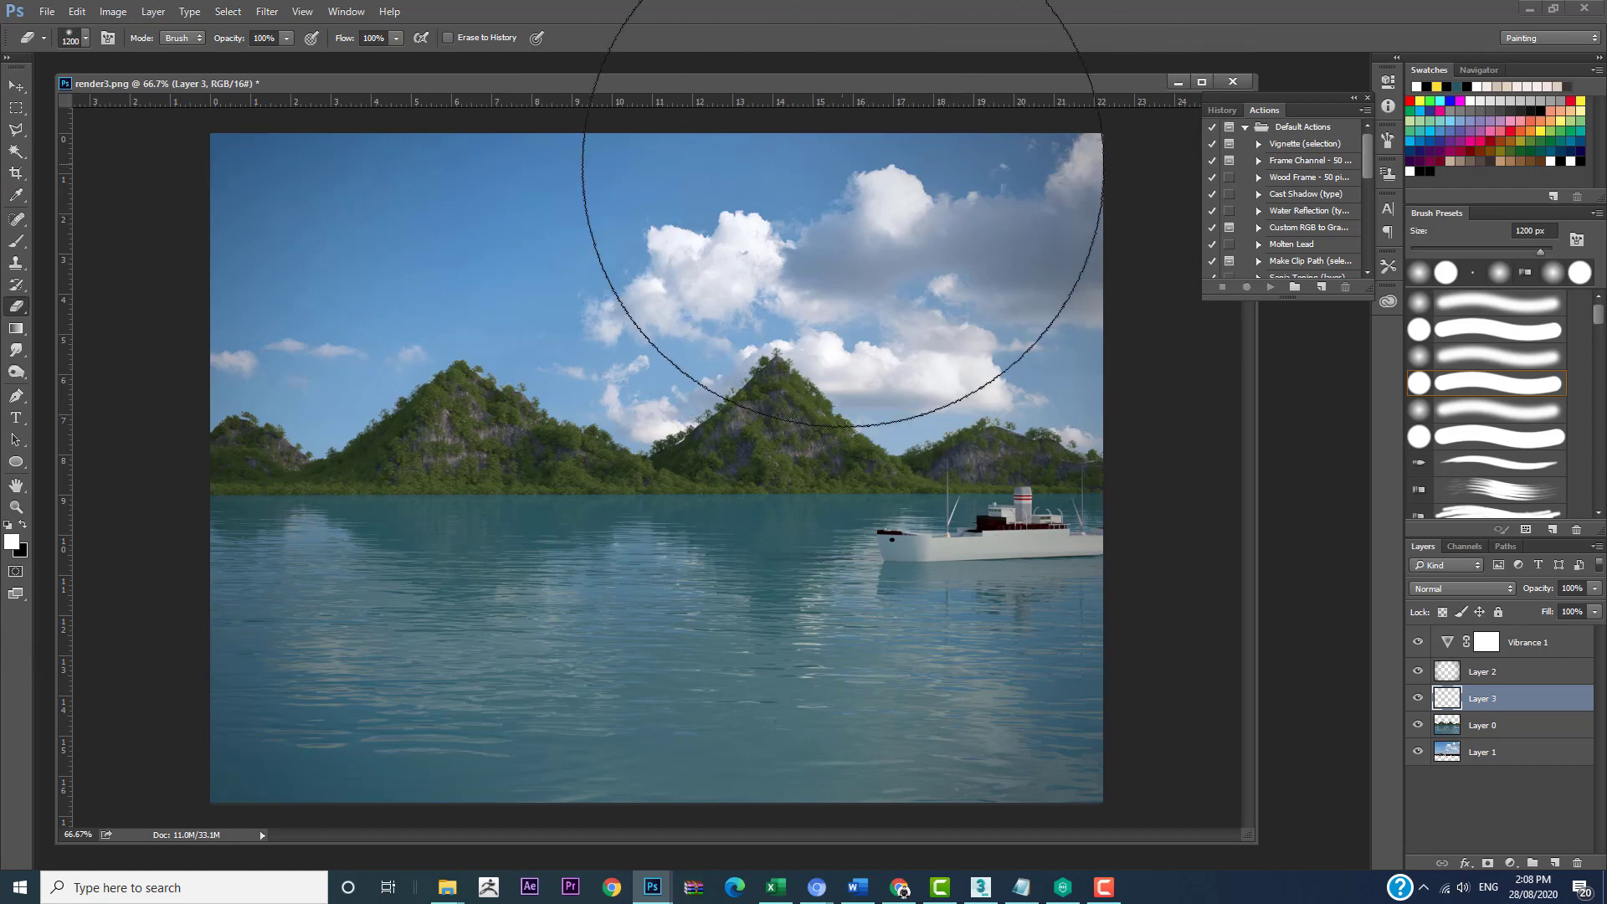
Step: Paint a soft white glow over the sky's upper-right corner with a 1300 px brush on the new layer
key(b)
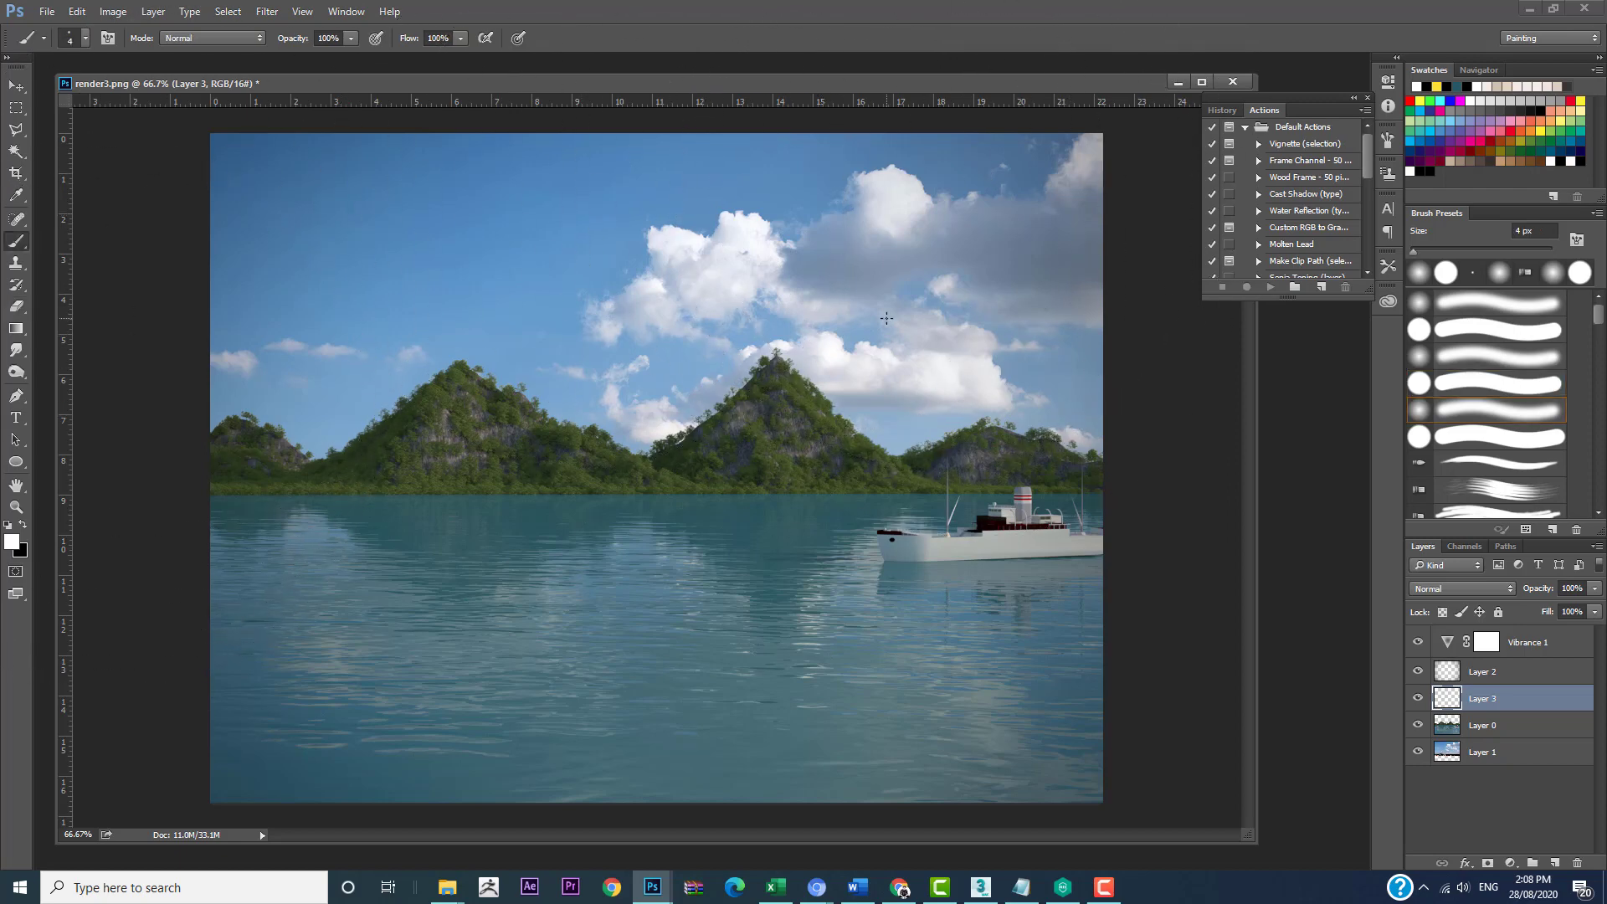
key(bracketright)
key(bracketright)
key(bracketright)
key(bracketright)
key(bracketright)
key(bracketright)
key(bracketright)
key(bracketright)
key(bracketright)
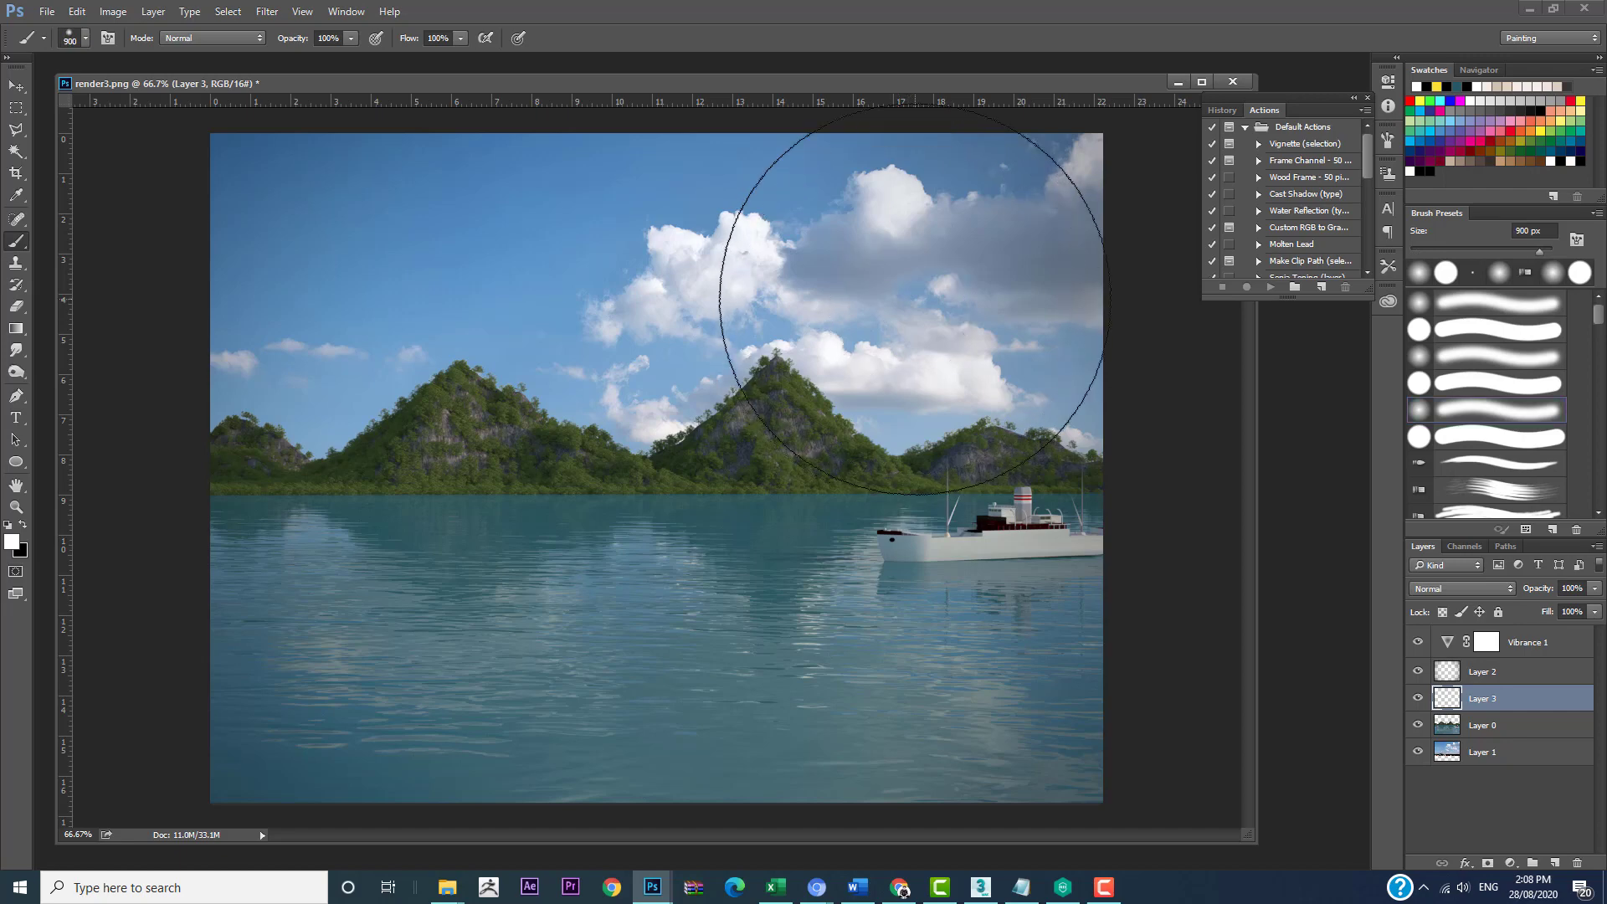
key(bracketright)
key(bracketright)
key(bracketright)
key(bracketright)
key(bracketright)
click(1110, 170)
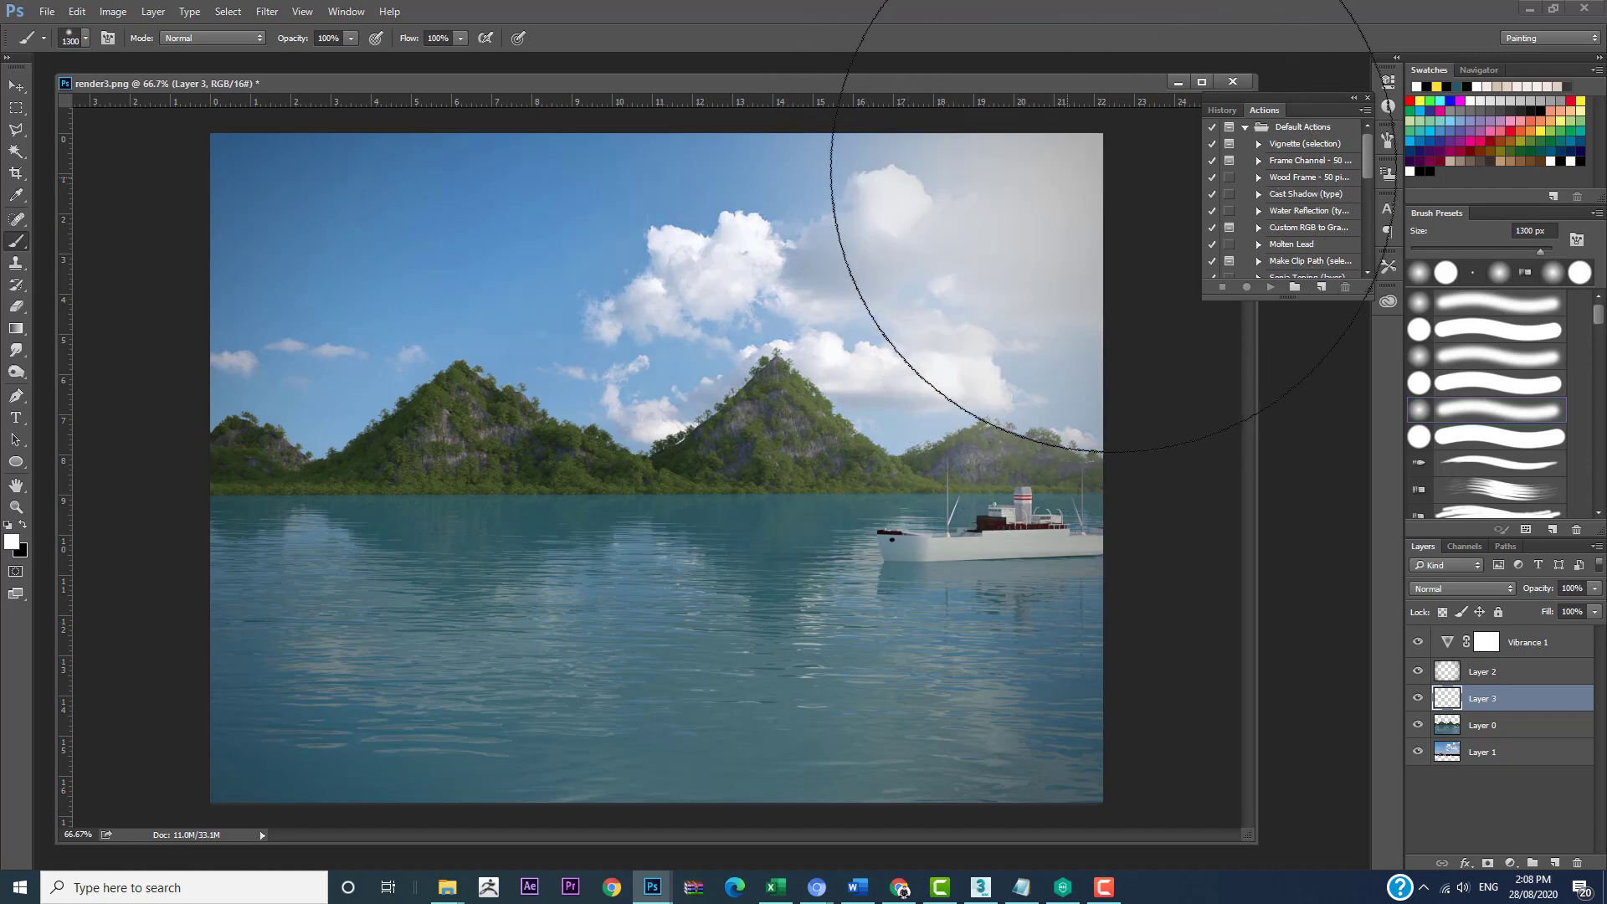
Step: Extend the white glow with one dab at the sky's top edge and one over the right-hand mountain
drag(866, 90, 685, 104)
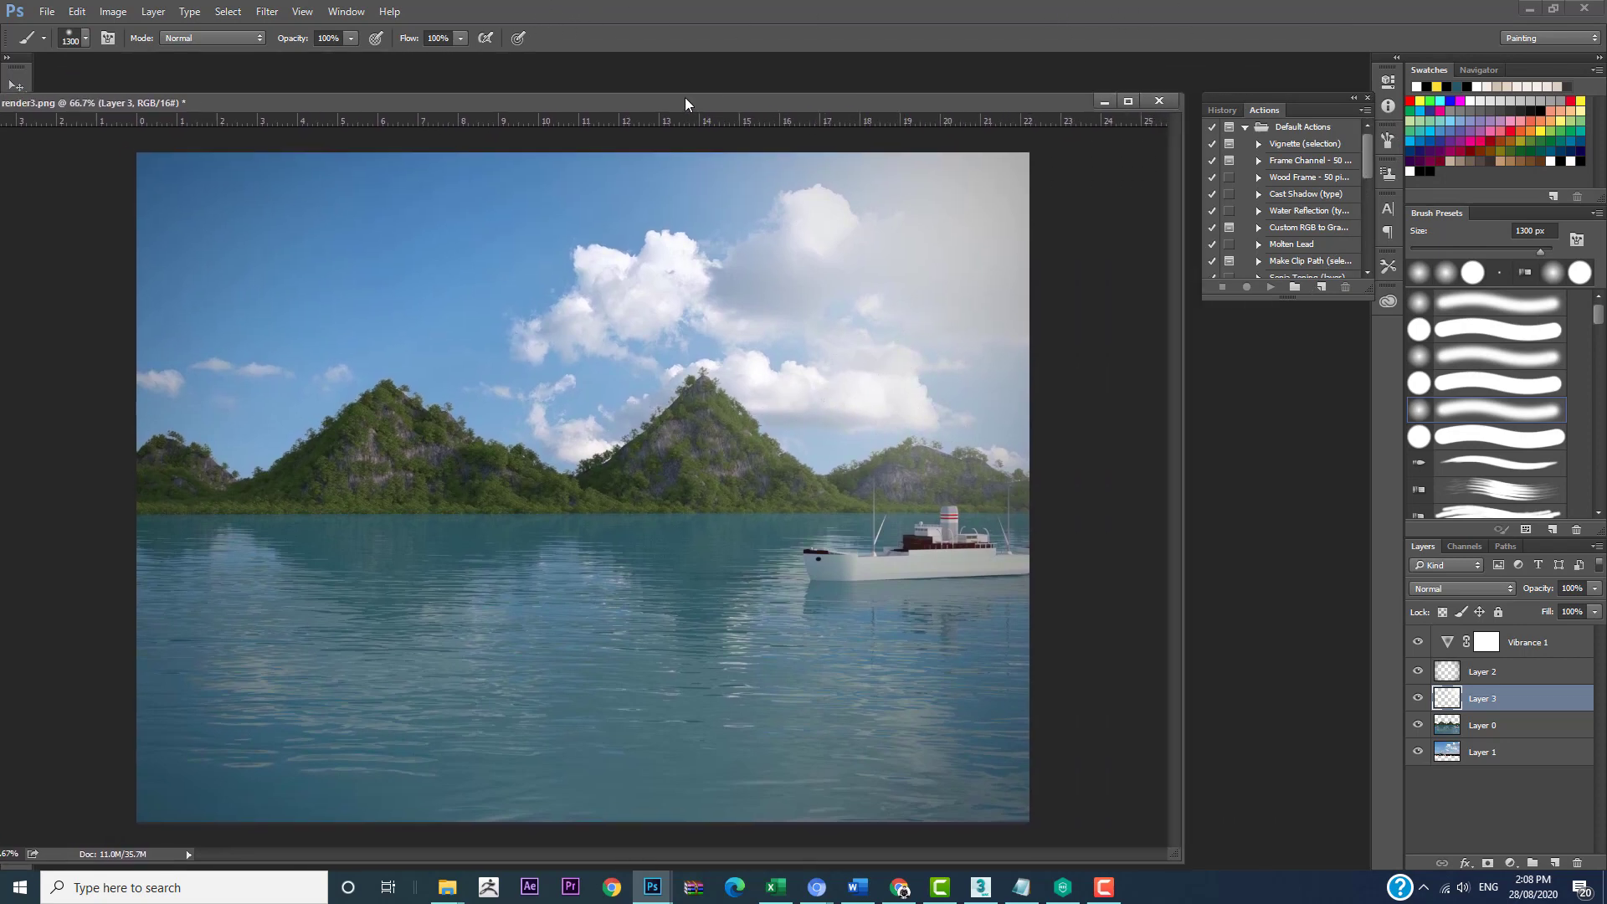
click(1368, 98)
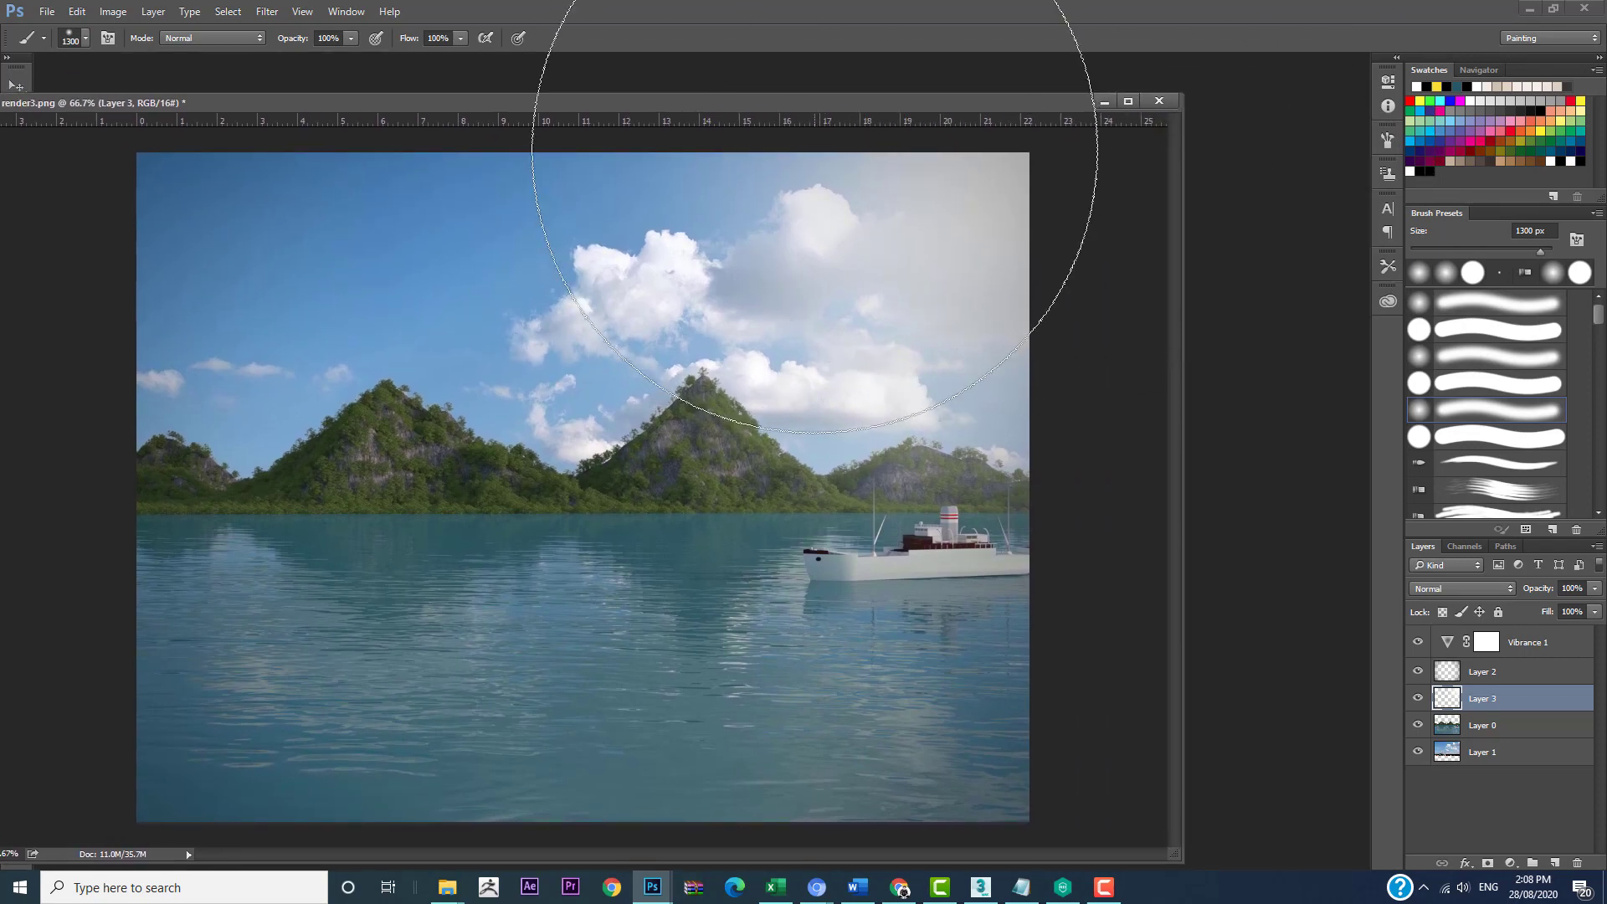
click(808, 67)
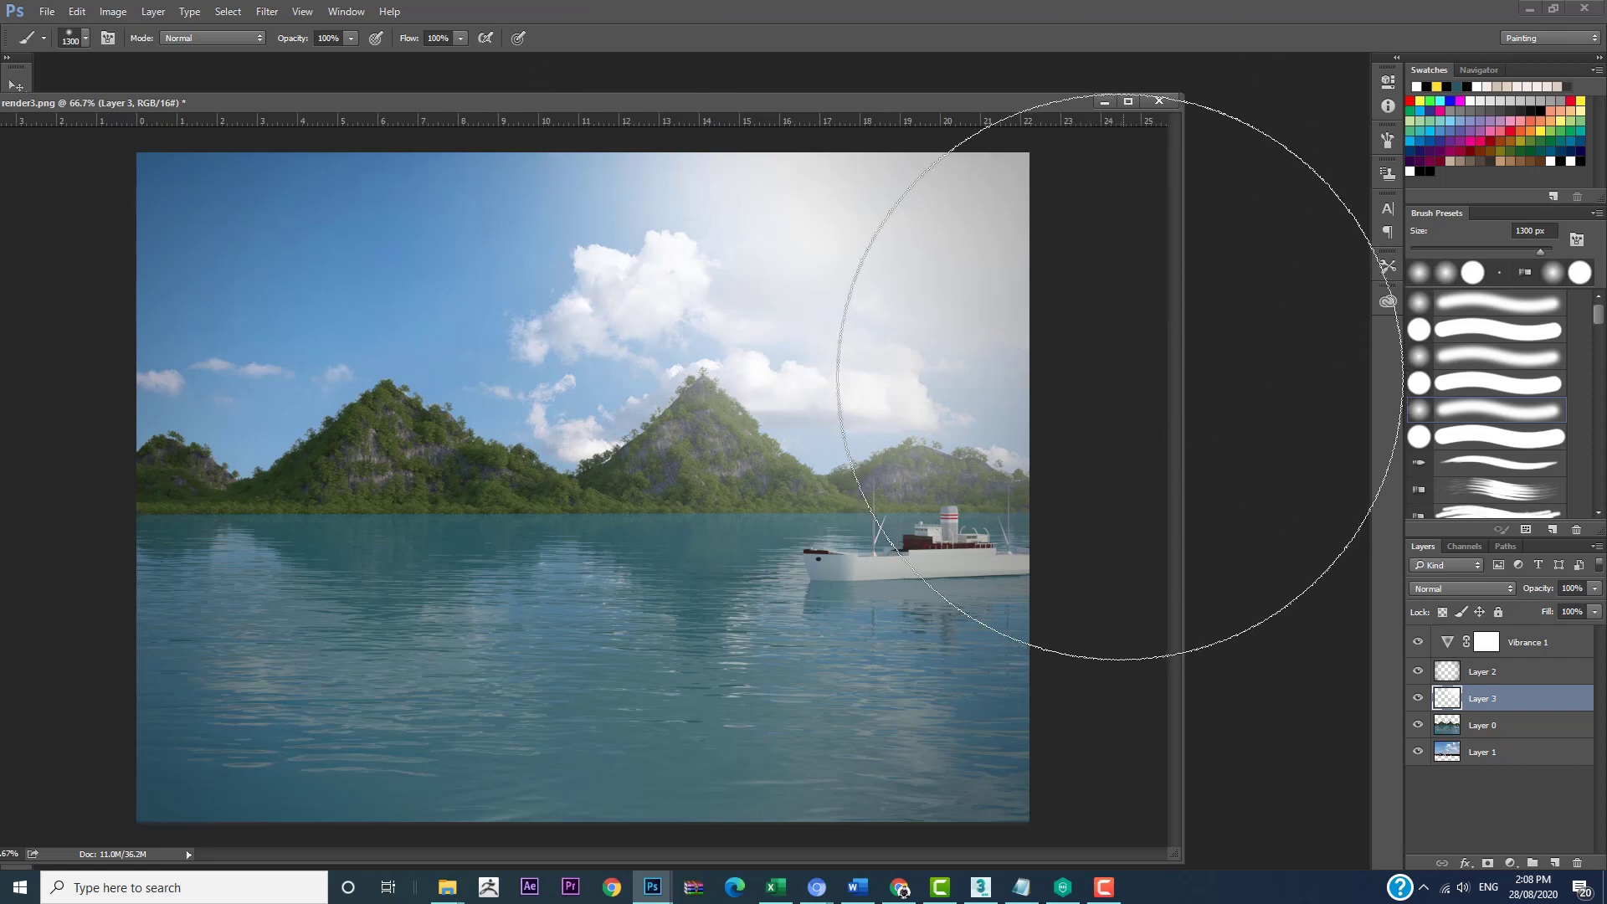
click(1017, 393)
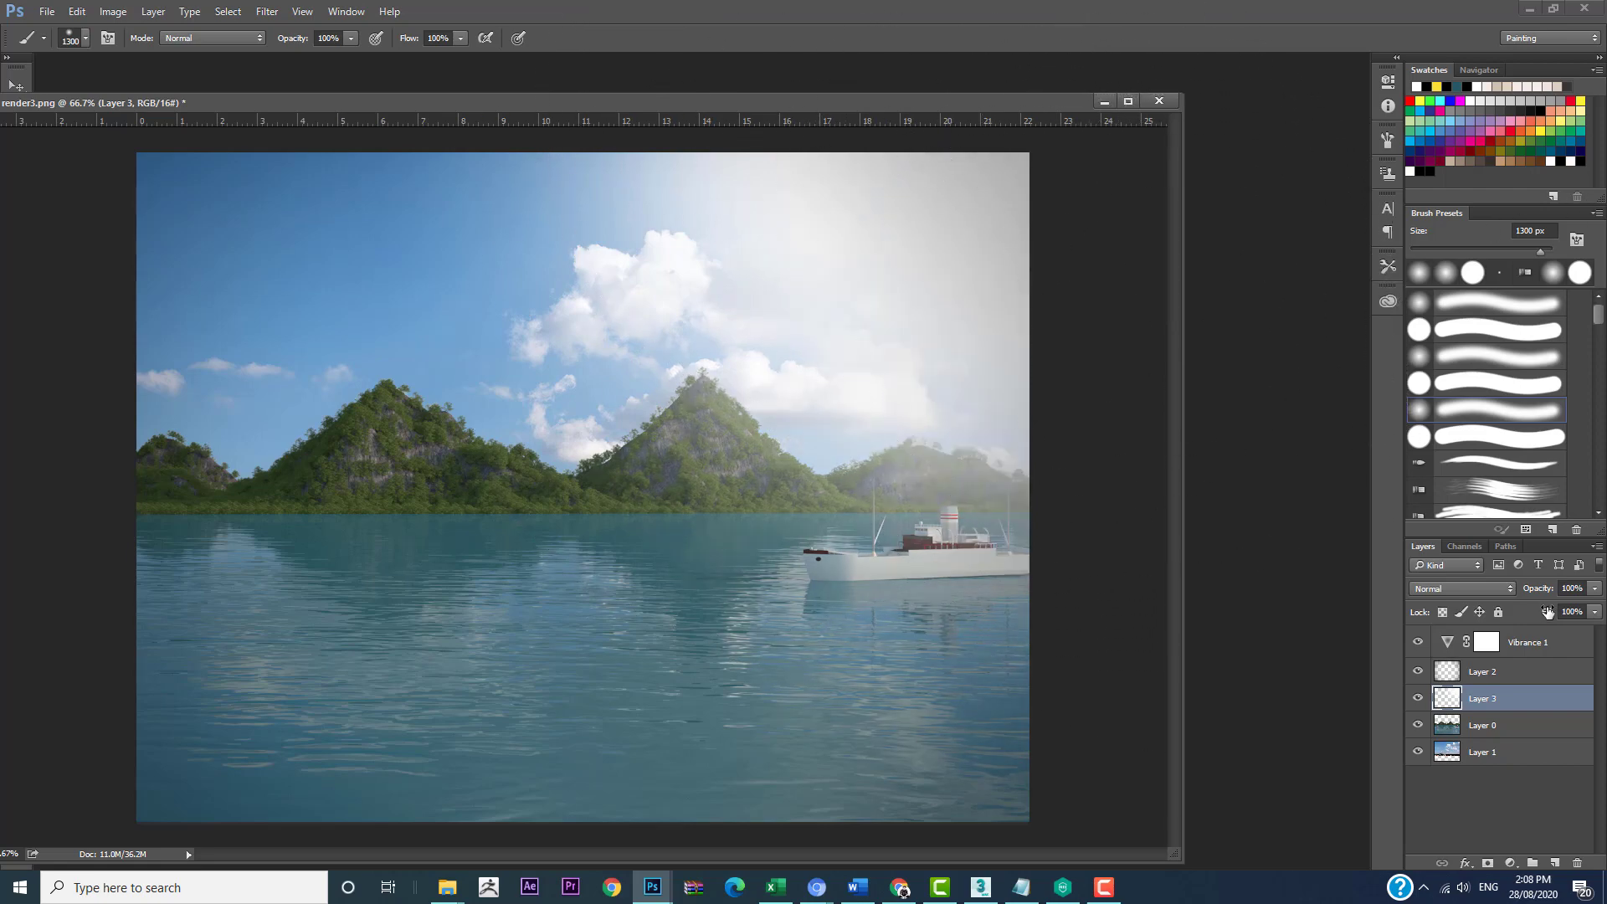
Step: Set the glow layer's blending mode to Overlay and its opacity to 40%
click(1494, 589)
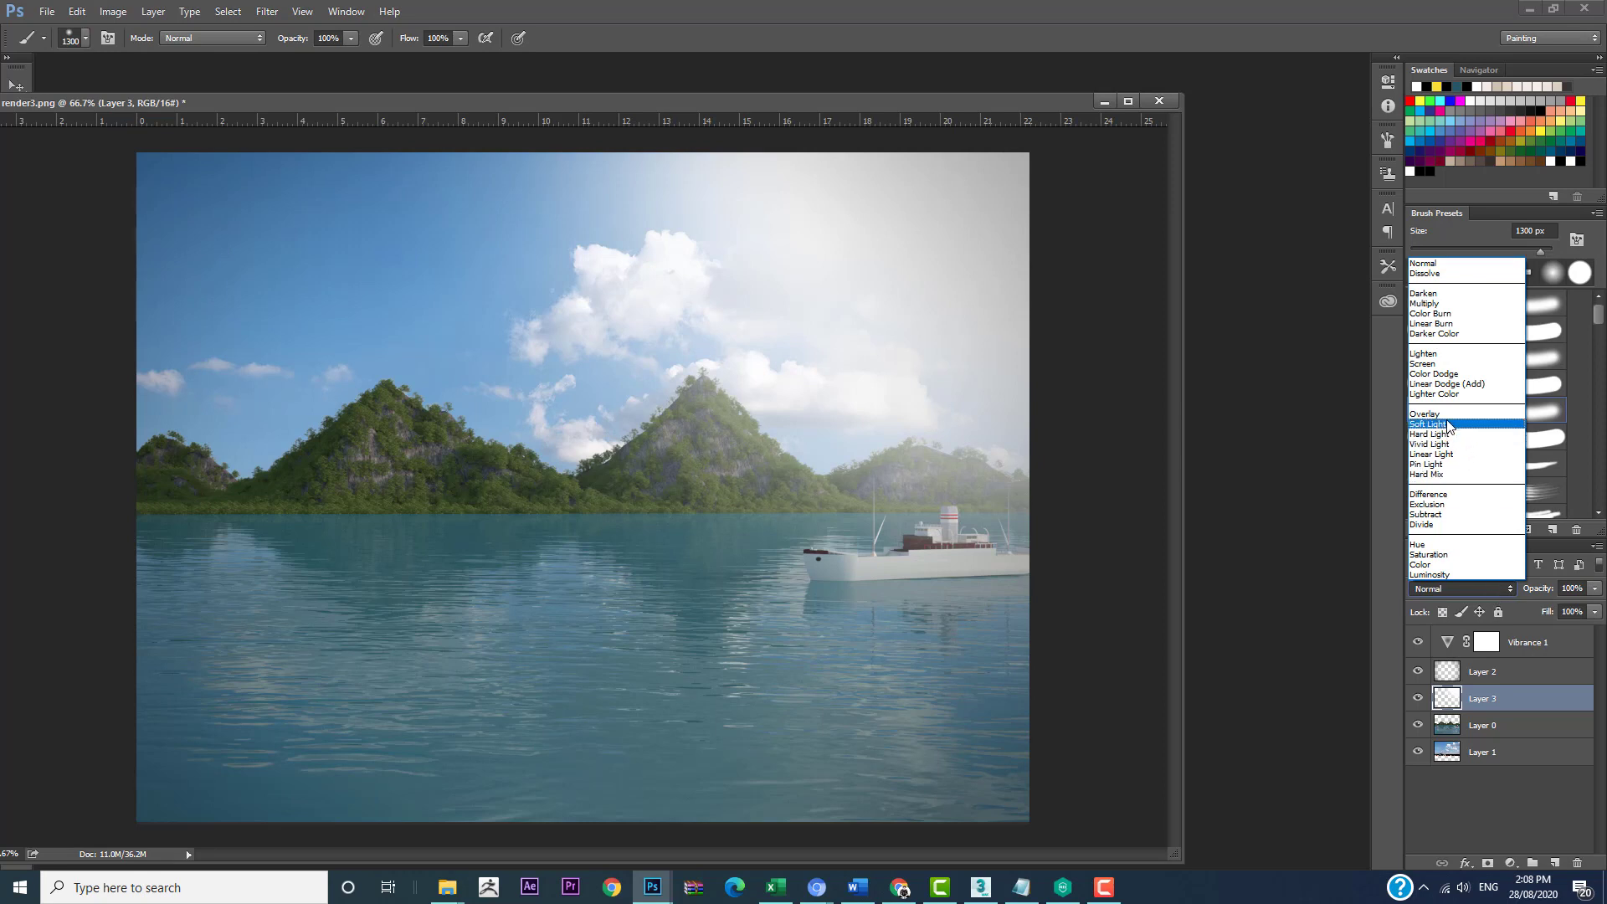
click(1496, 413)
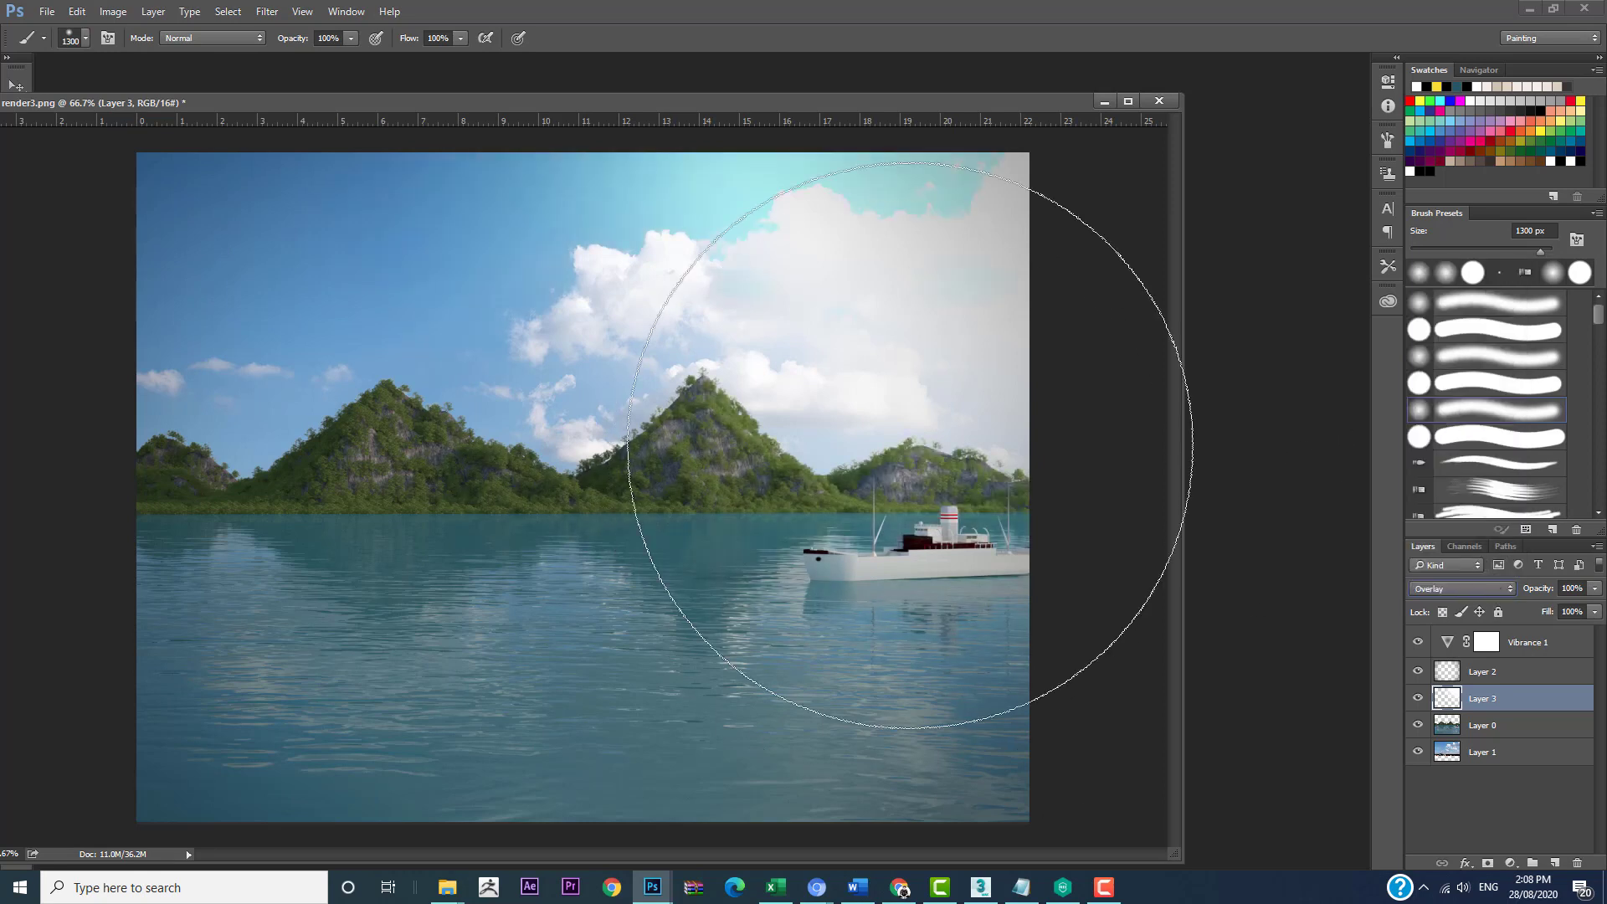
drag(1537, 591, 1498, 593)
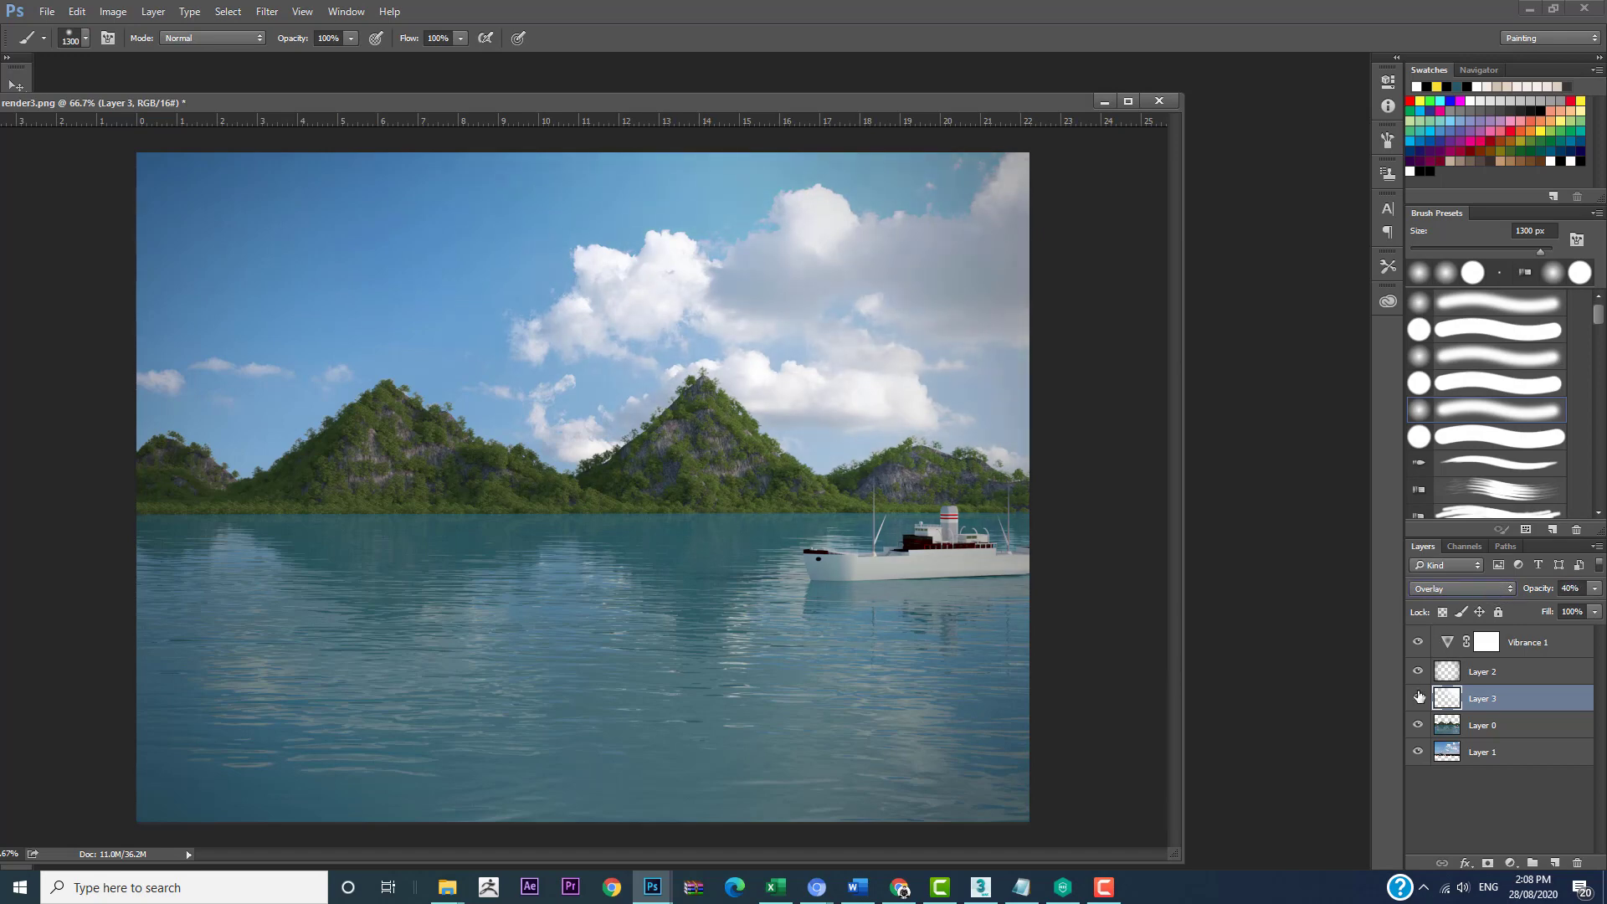
Step: Compare the image with and without the white glow layer, leaving the layer shown
click(1419, 698)
click(1418, 697)
click(1418, 698)
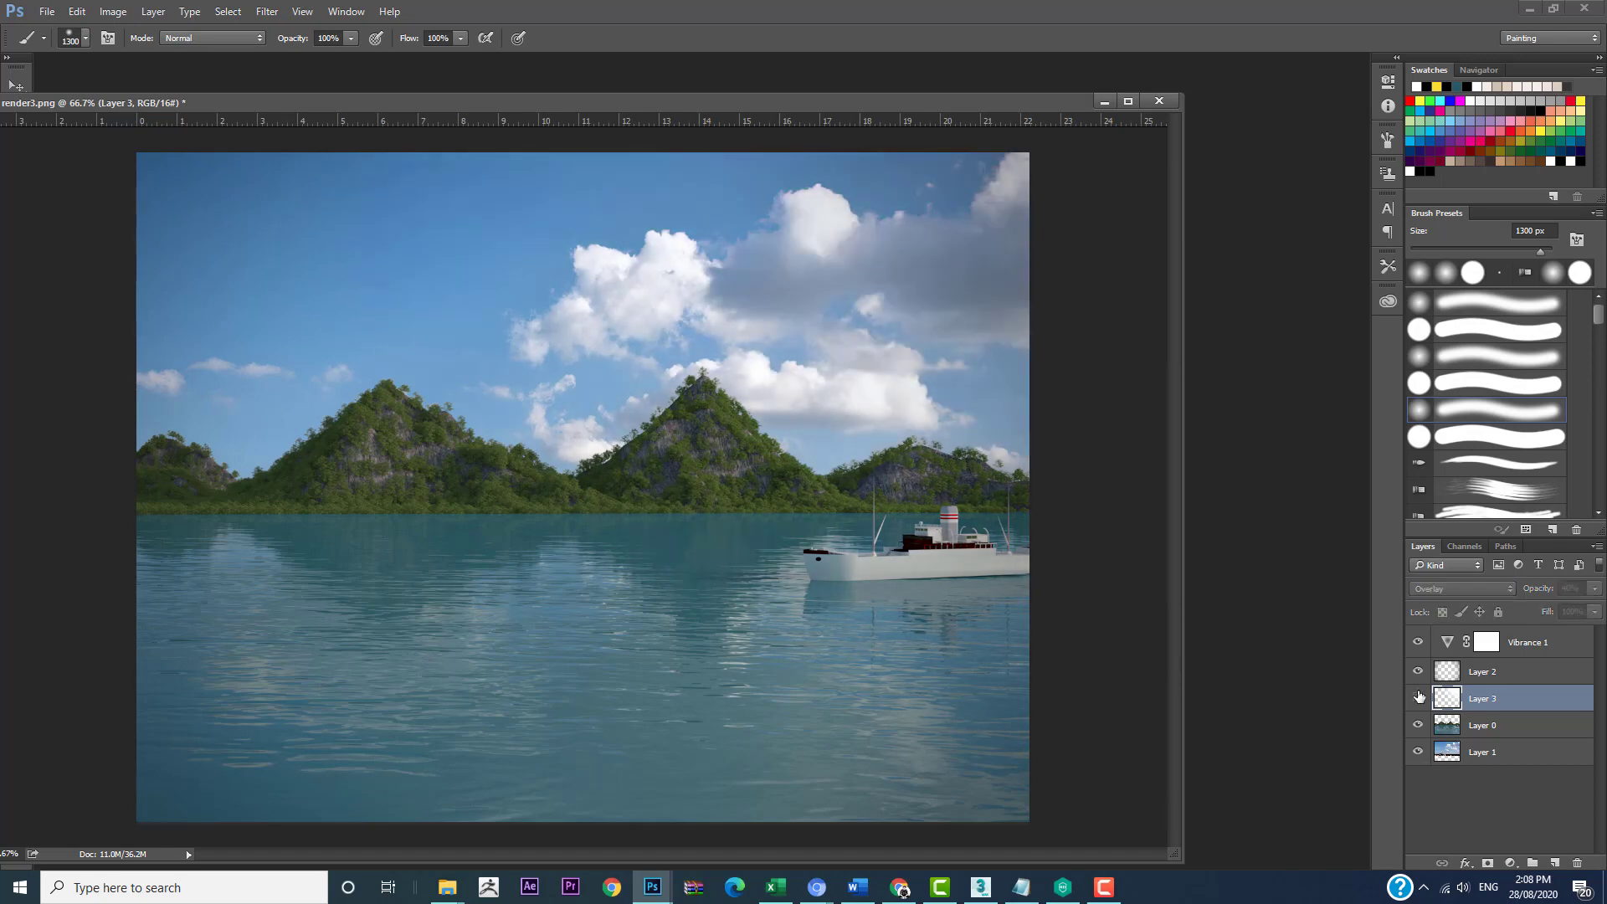
click(1418, 698)
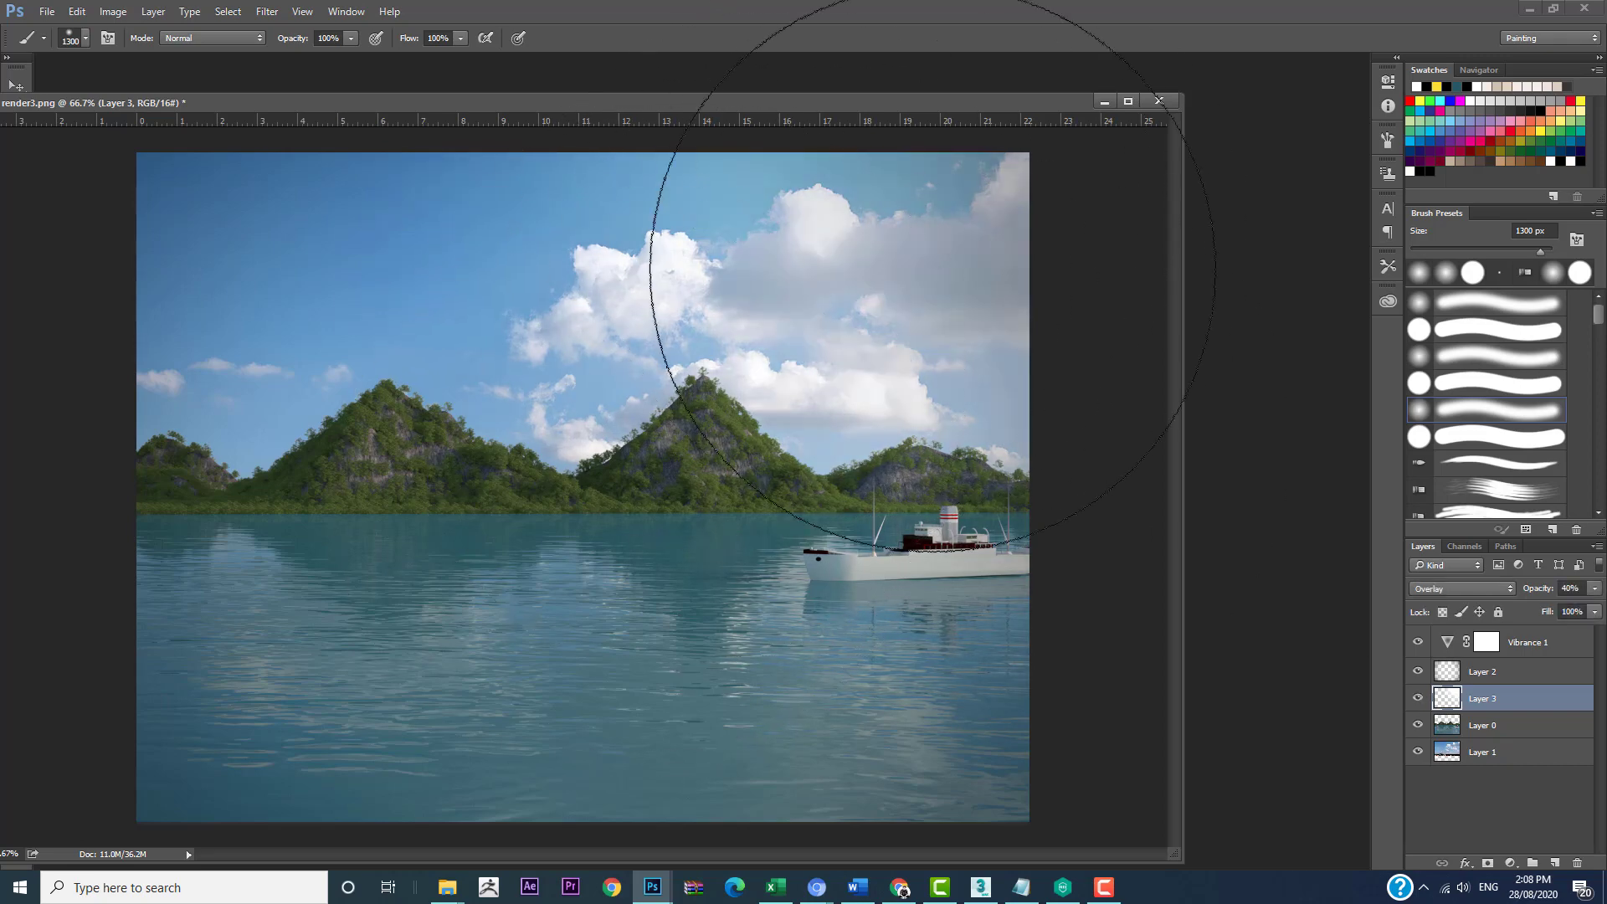
drag(815, 105, 1003, 75)
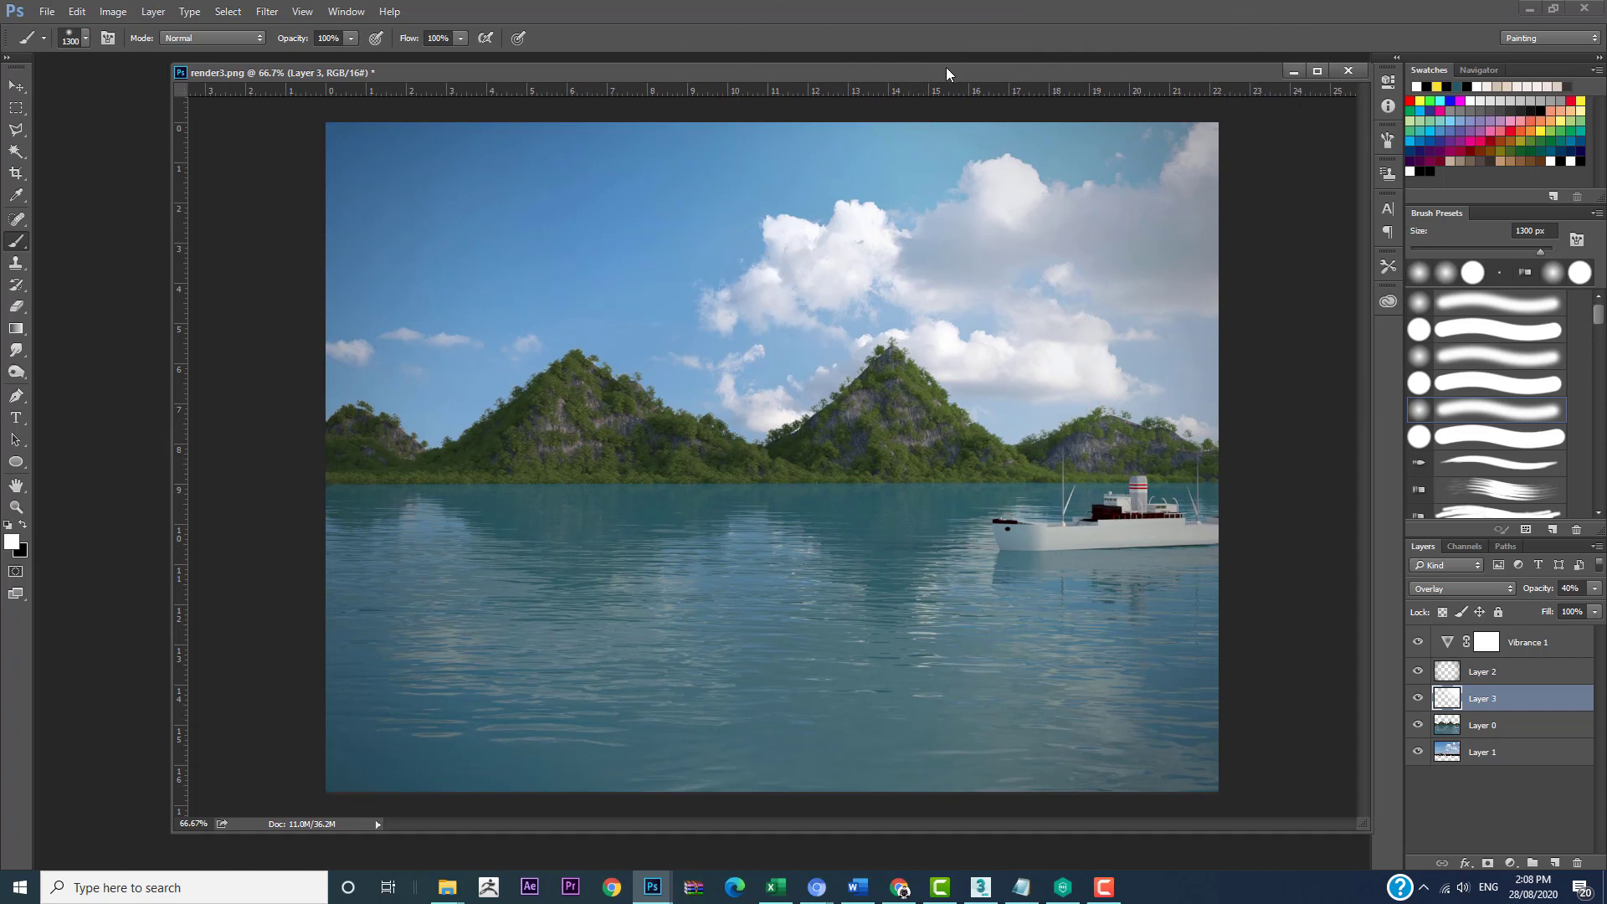
drag(946, 73, 837, 76)
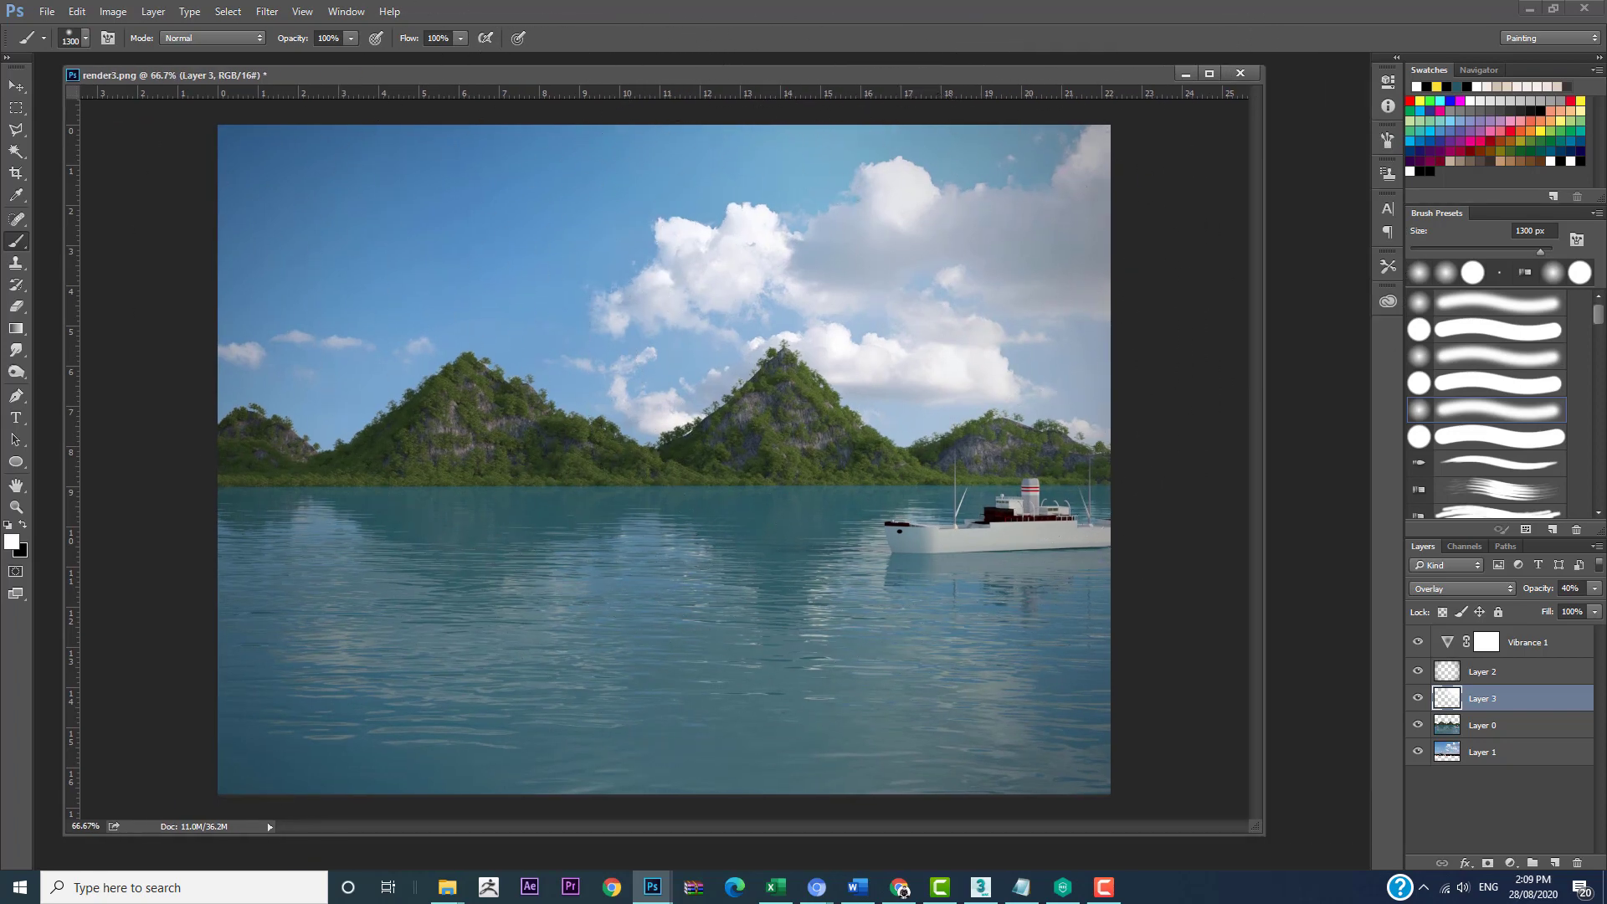
Step: Add a new layer above the glow layer and try a white 300 px brush stroke over the leftmost mountain
click(1554, 864)
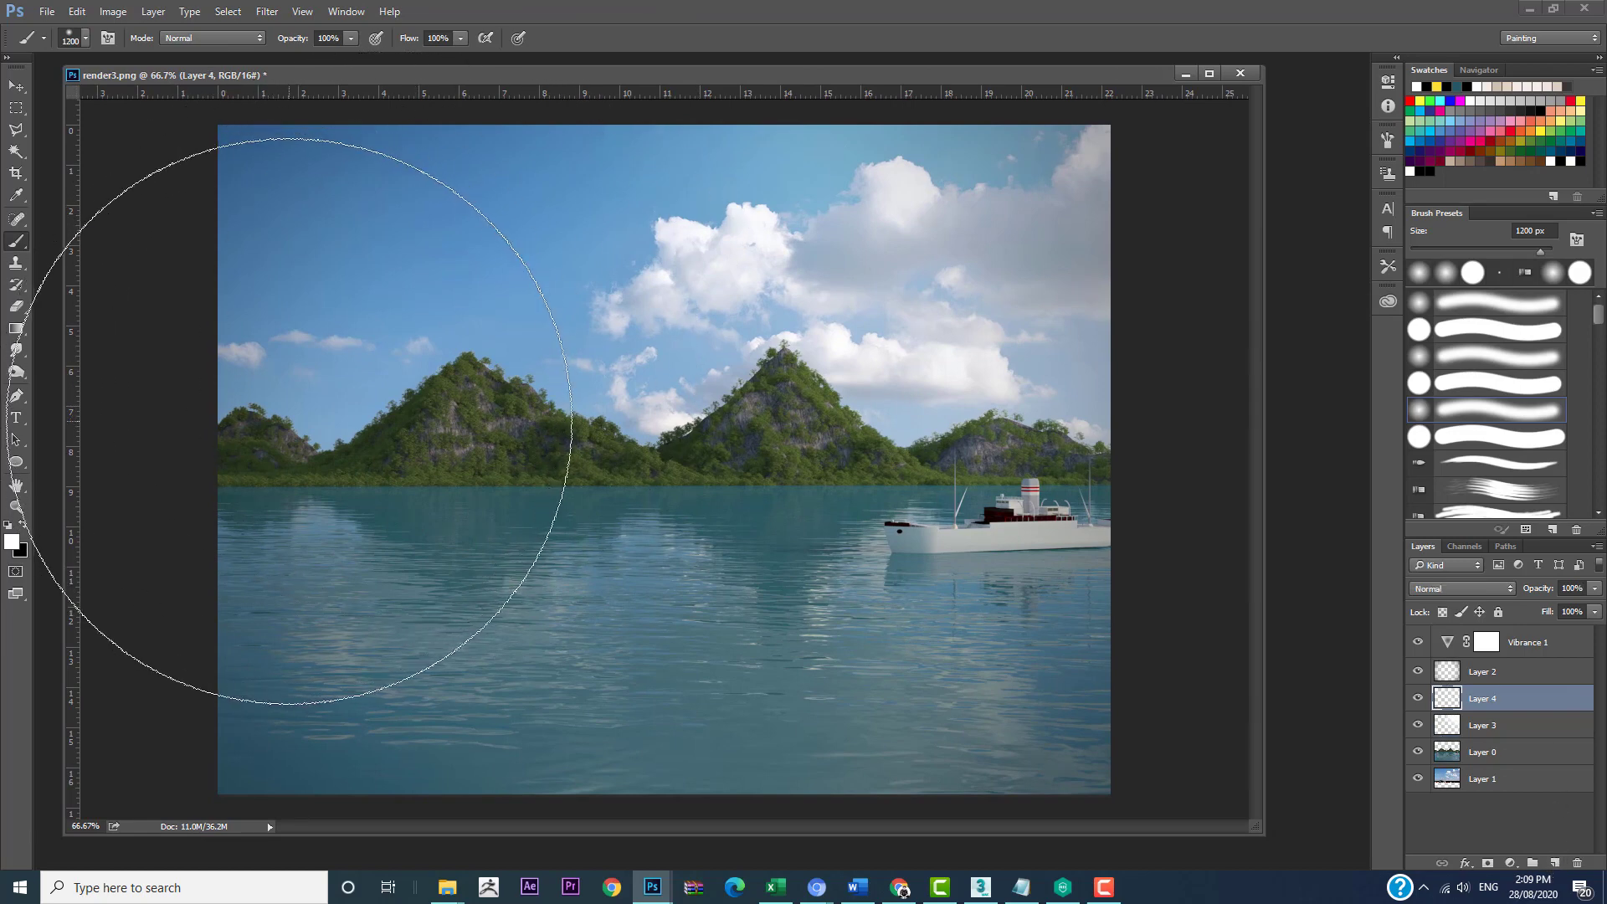
key(bracketleft)
key(bracketleft)
key(bracketleft)
key(bracketleft)
key(bracketleft)
key(bracketleft)
key(bracketleft)
key(bracketleft)
key(bracketleft)
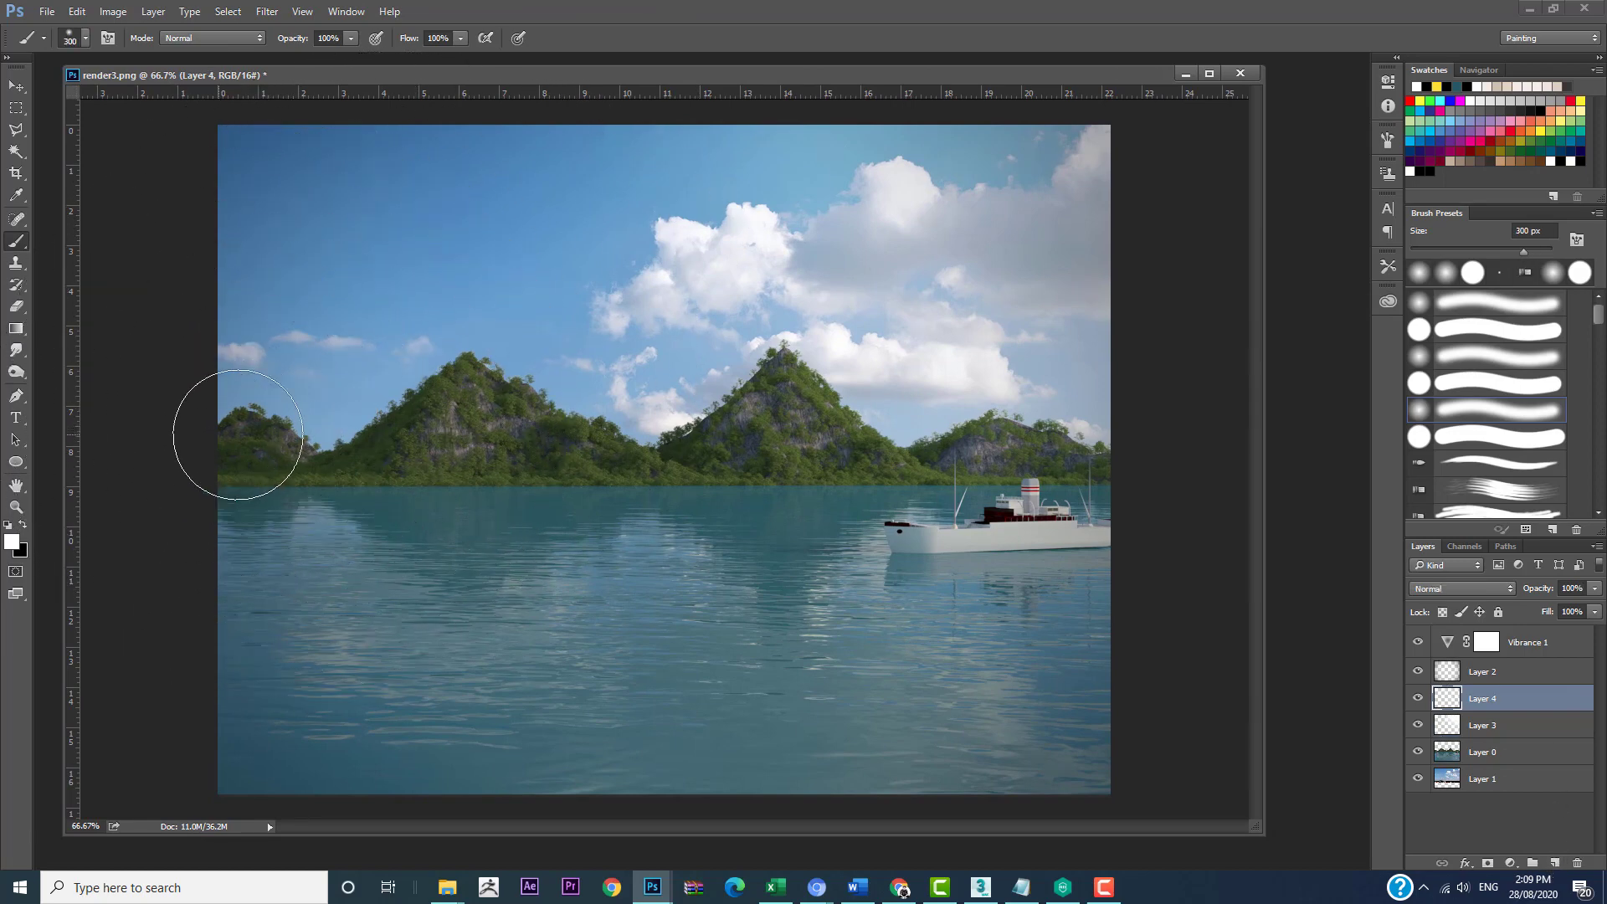
drag(251, 430, 325, 428)
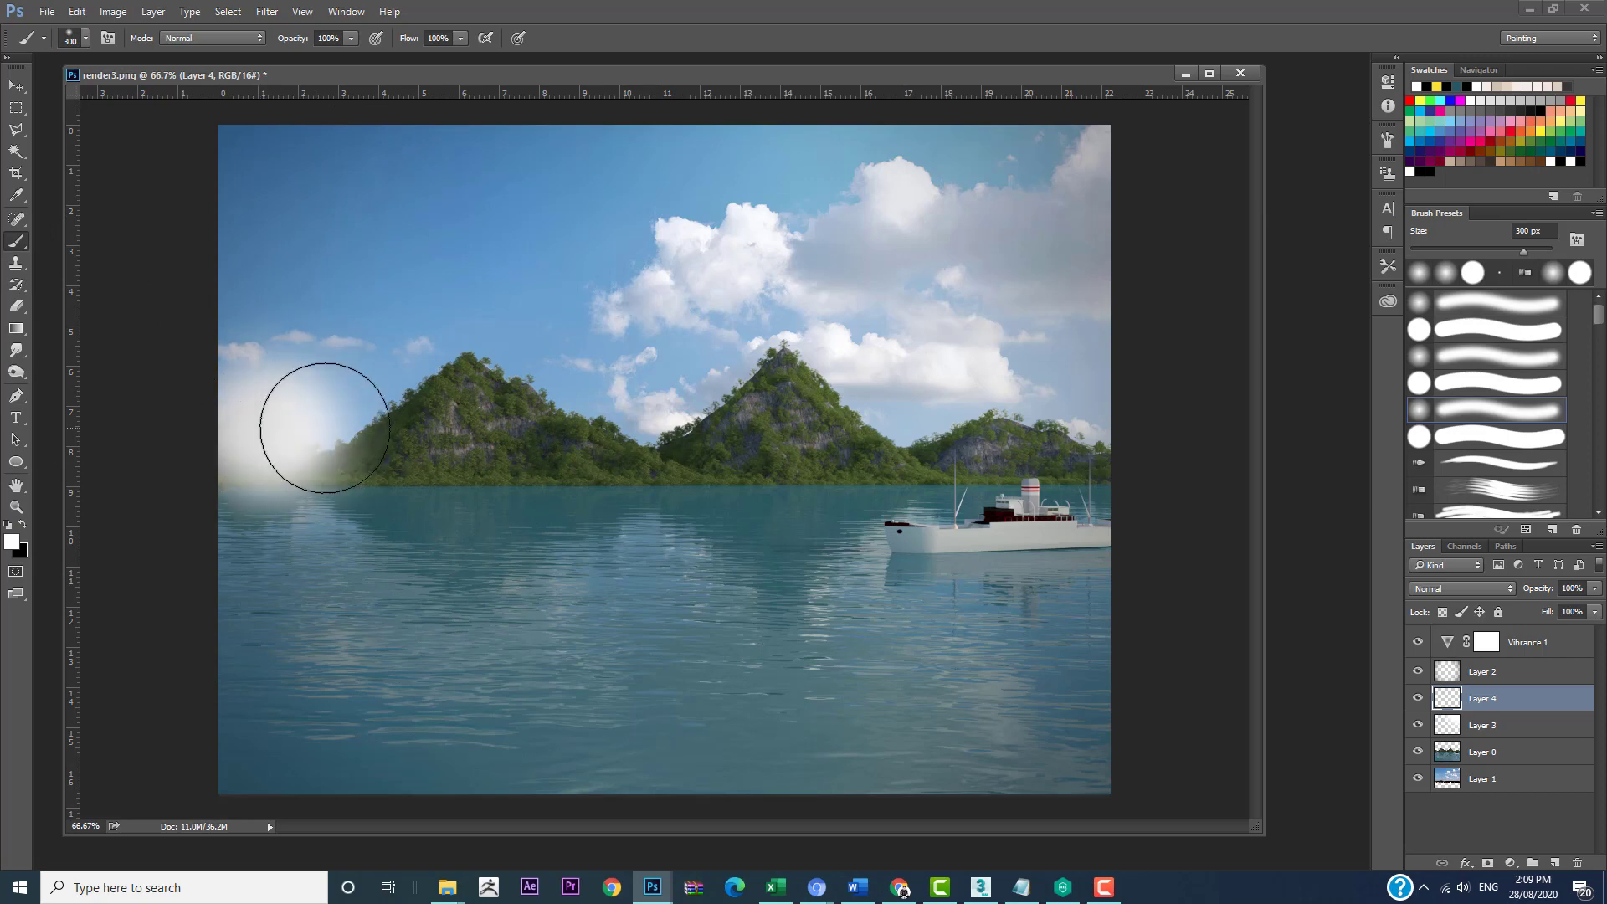
key(ctrl+z)
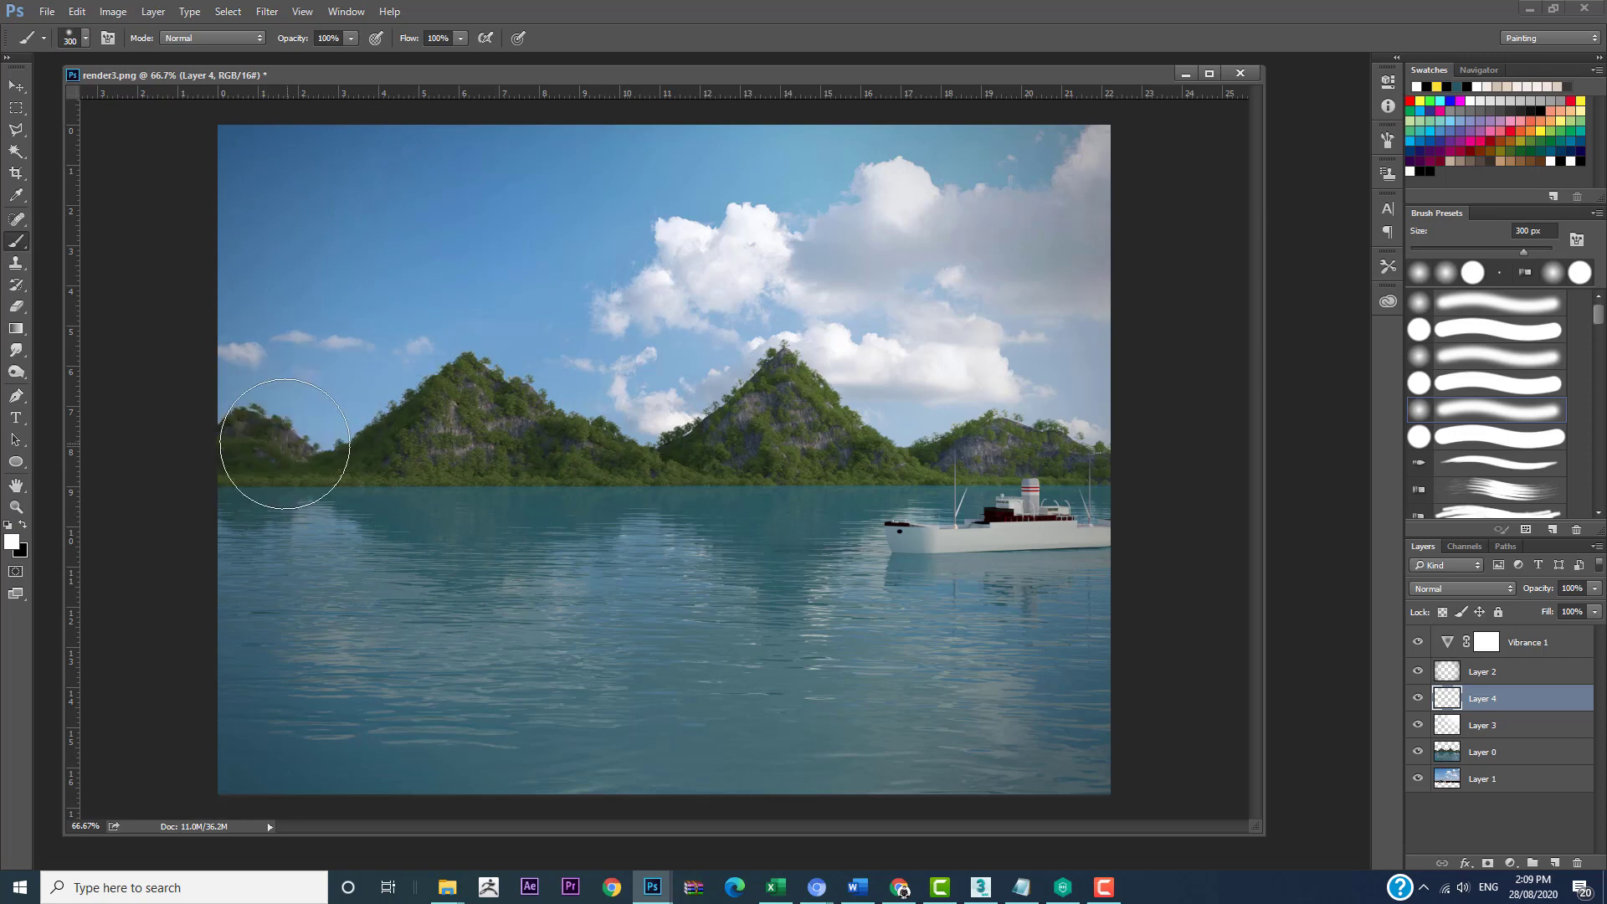
Step: Paint a broad white haze band across all the mountains with an 800 px brush
key(bracketright)
key(bracketright)
key(bracketright)
key(bracketright)
key(bracketright)
drag(214, 399, 1306, 382)
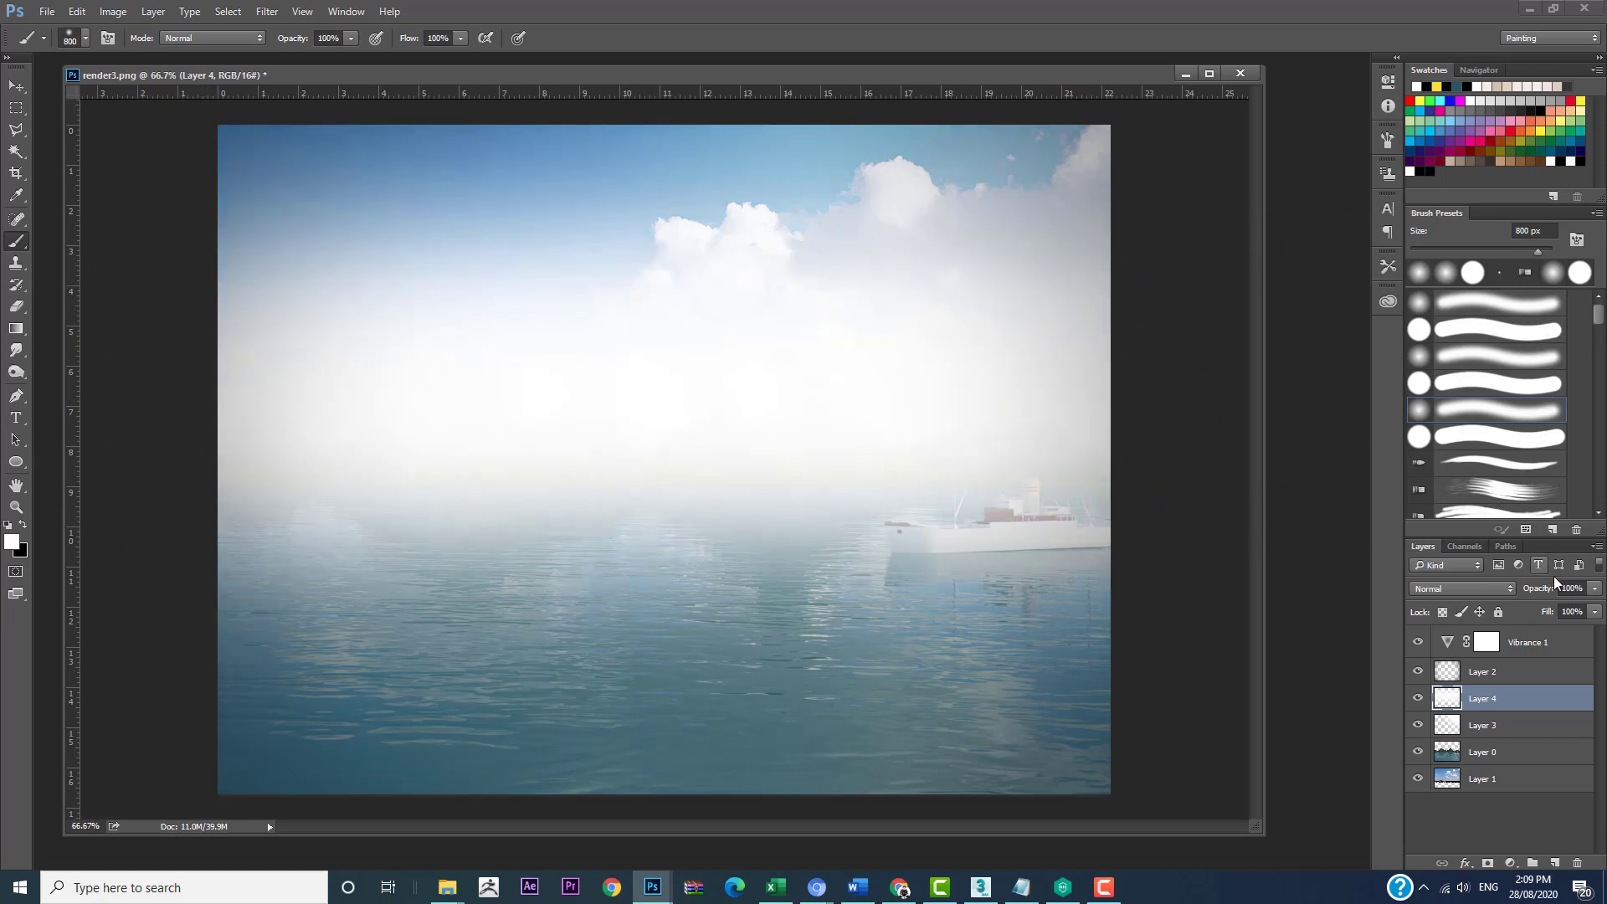
Step: Lower the haze layer's opacity to 4% and compare the image with and without the layer
drag(1540, 590, 1459, 606)
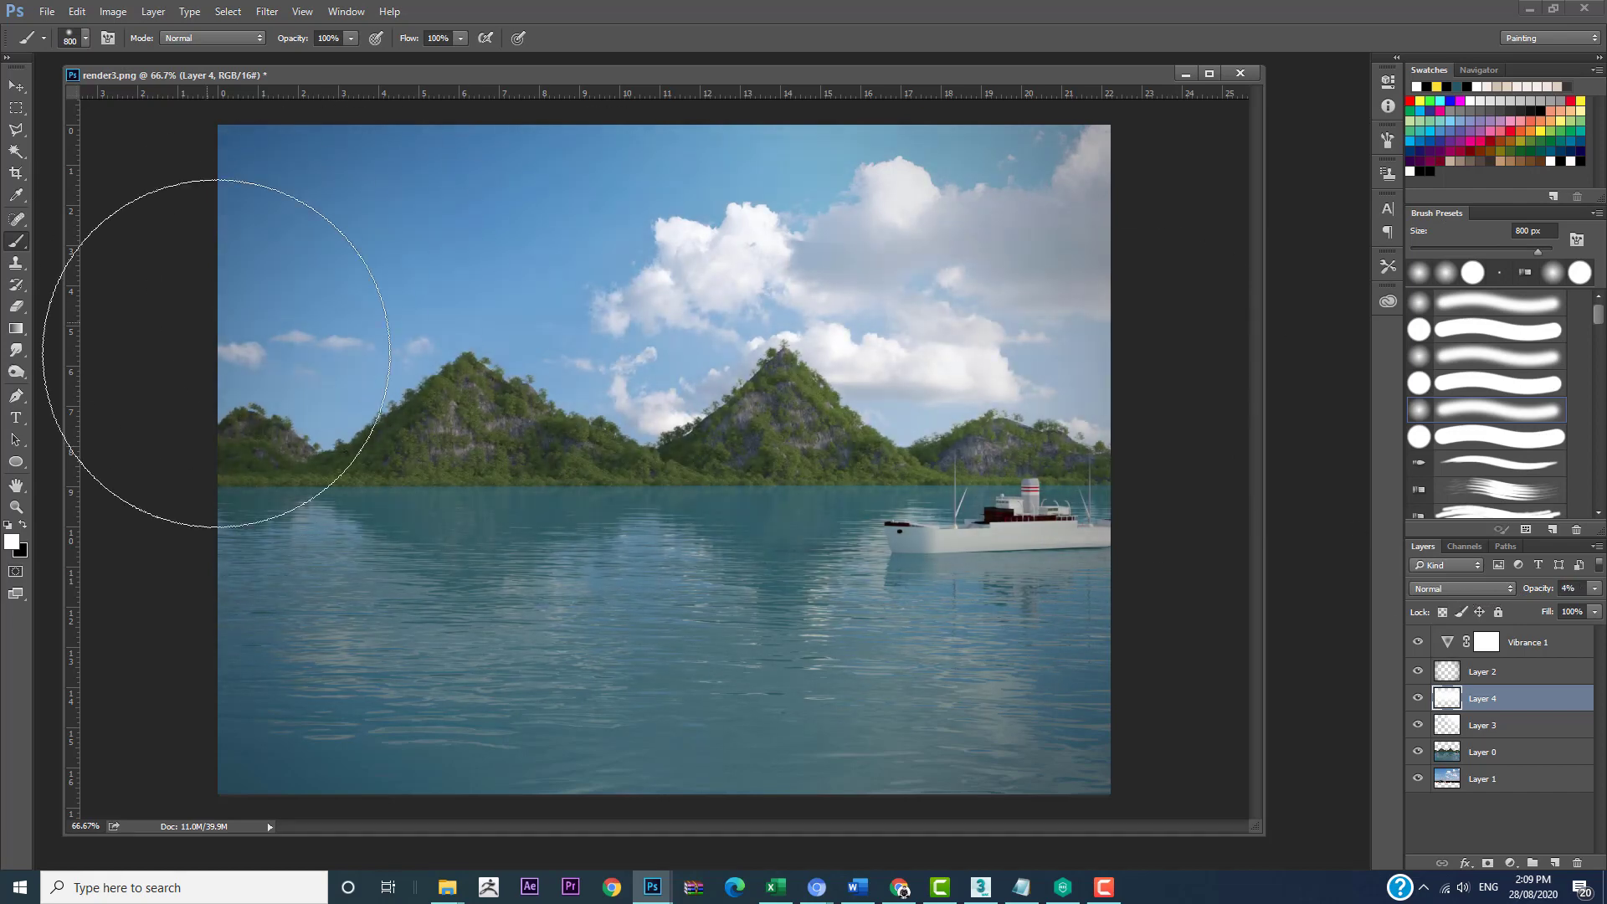
click(1419, 699)
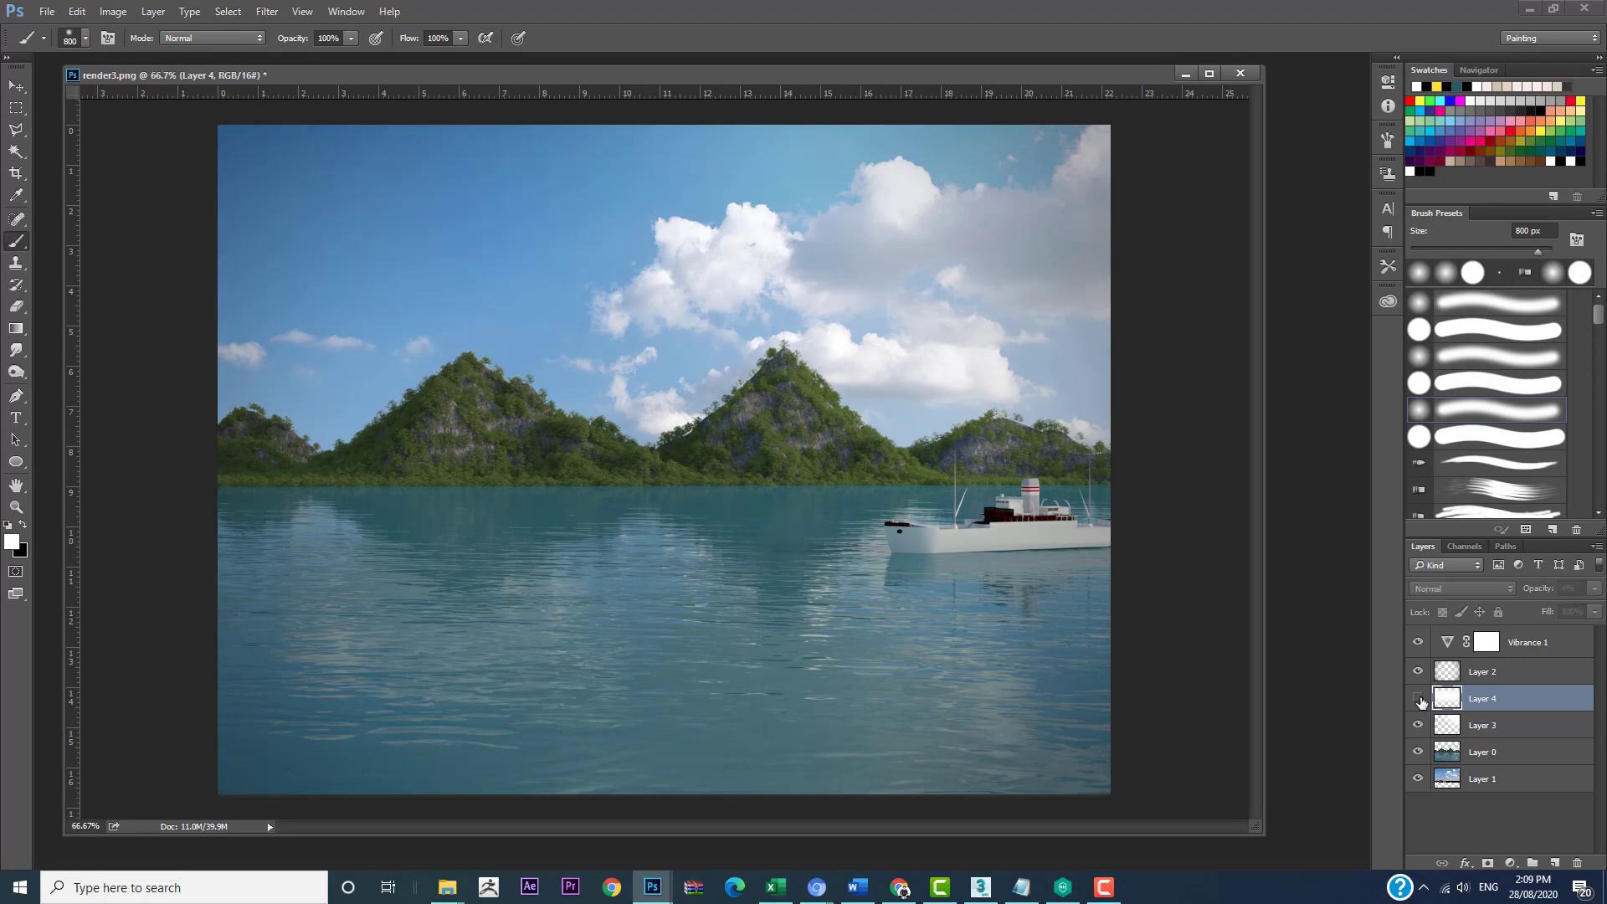
click(1420, 700)
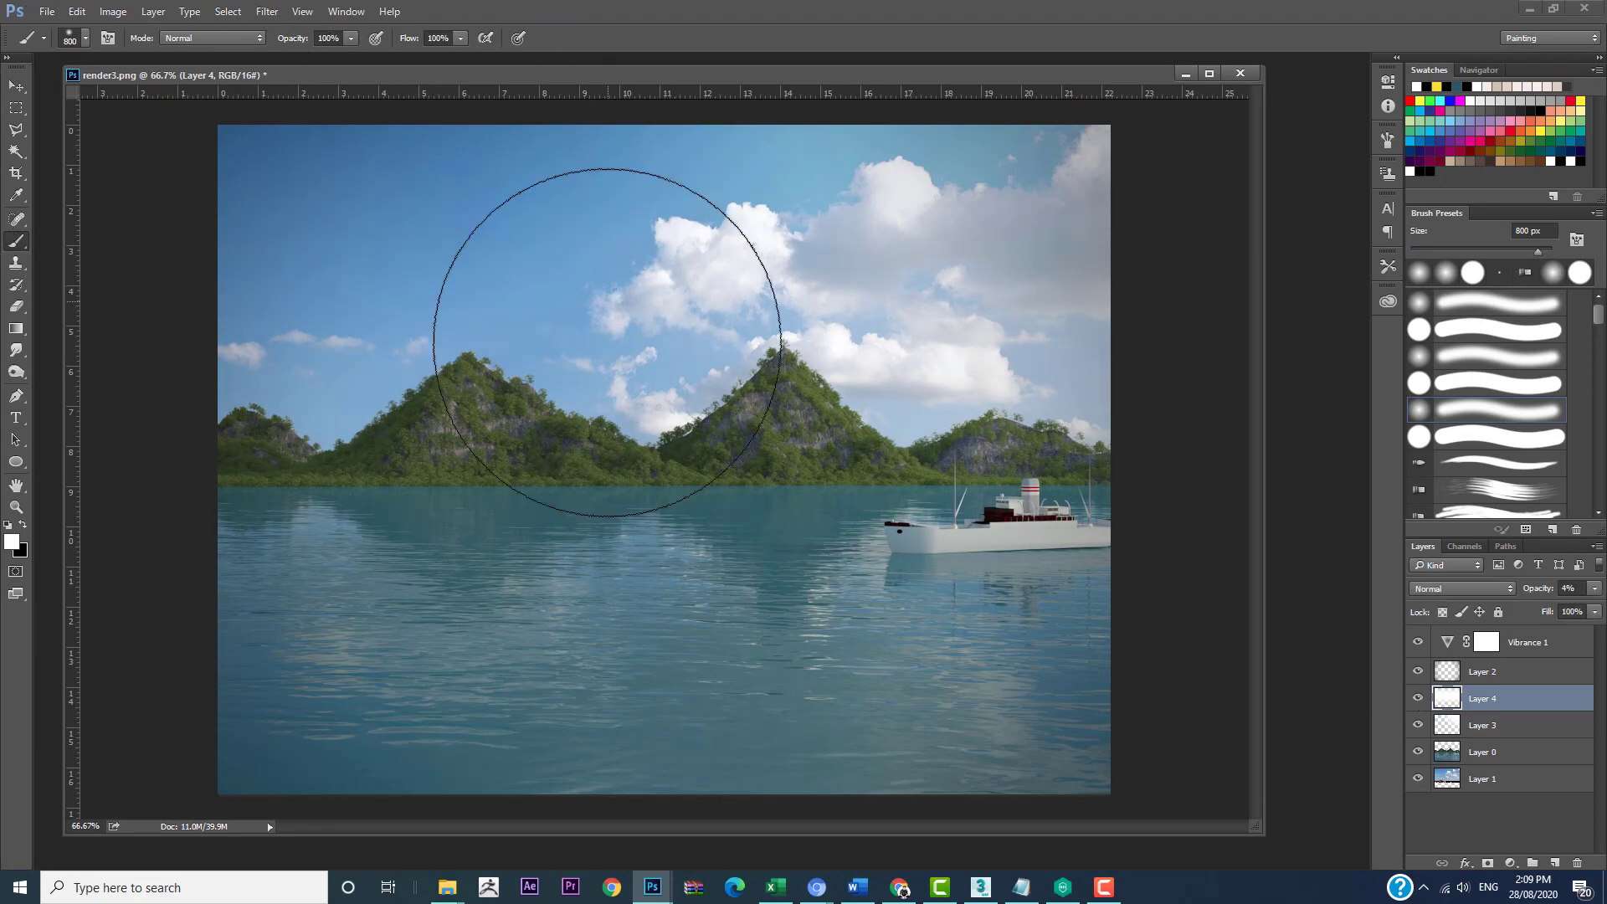
drag(540, 80, 532, 74)
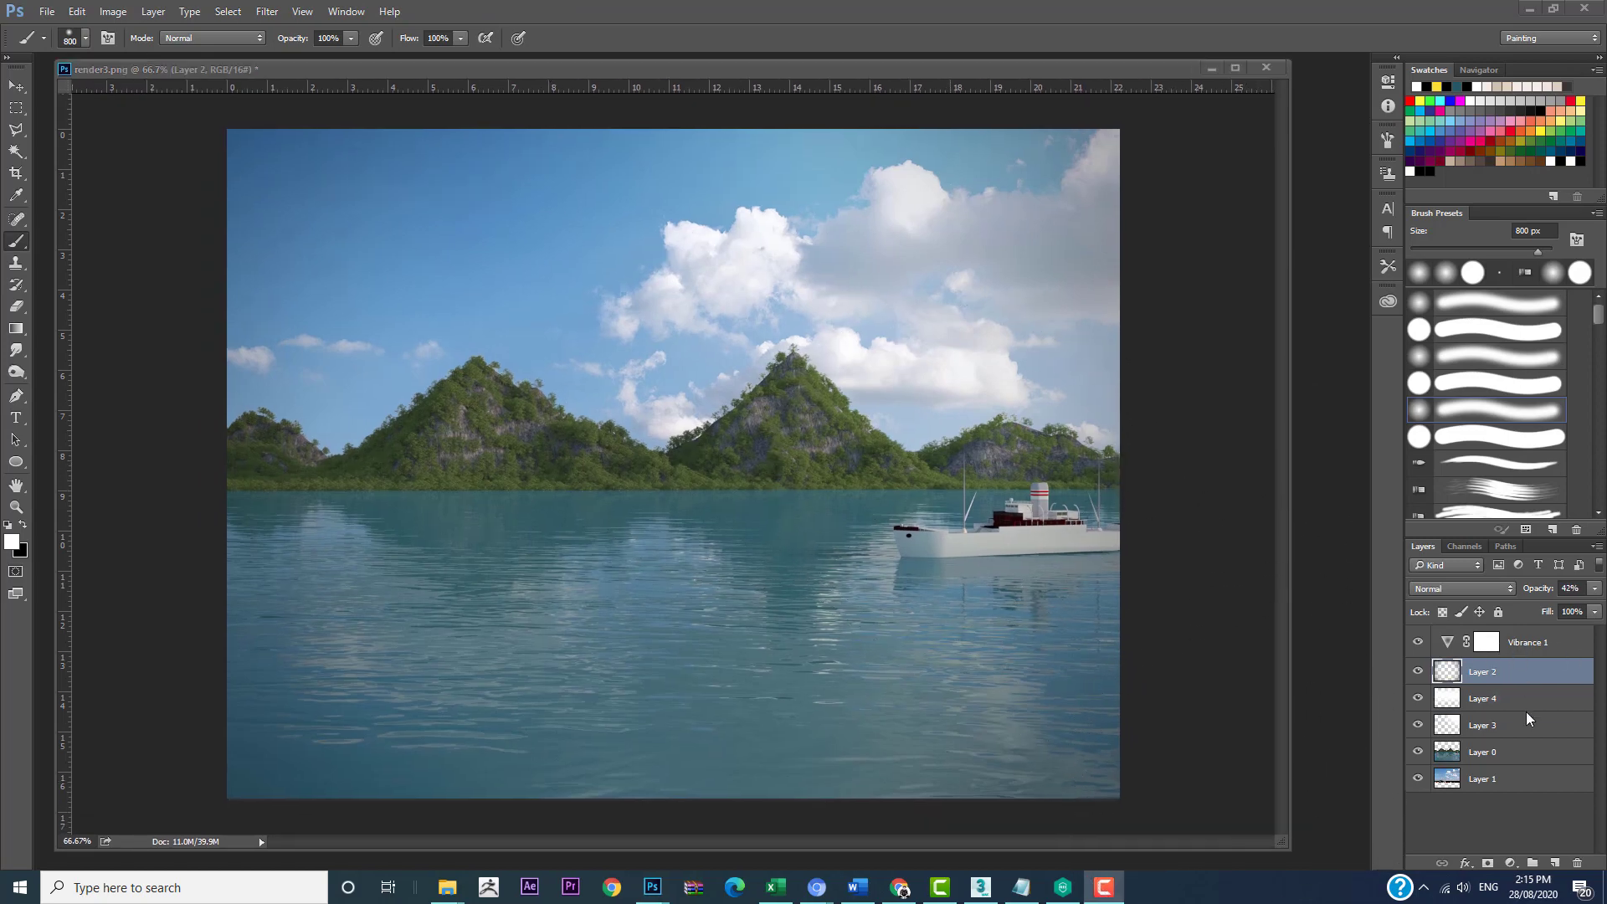
Step: Add a new layer above Layer 2 and fill it entirely with black
click(1555, 863)
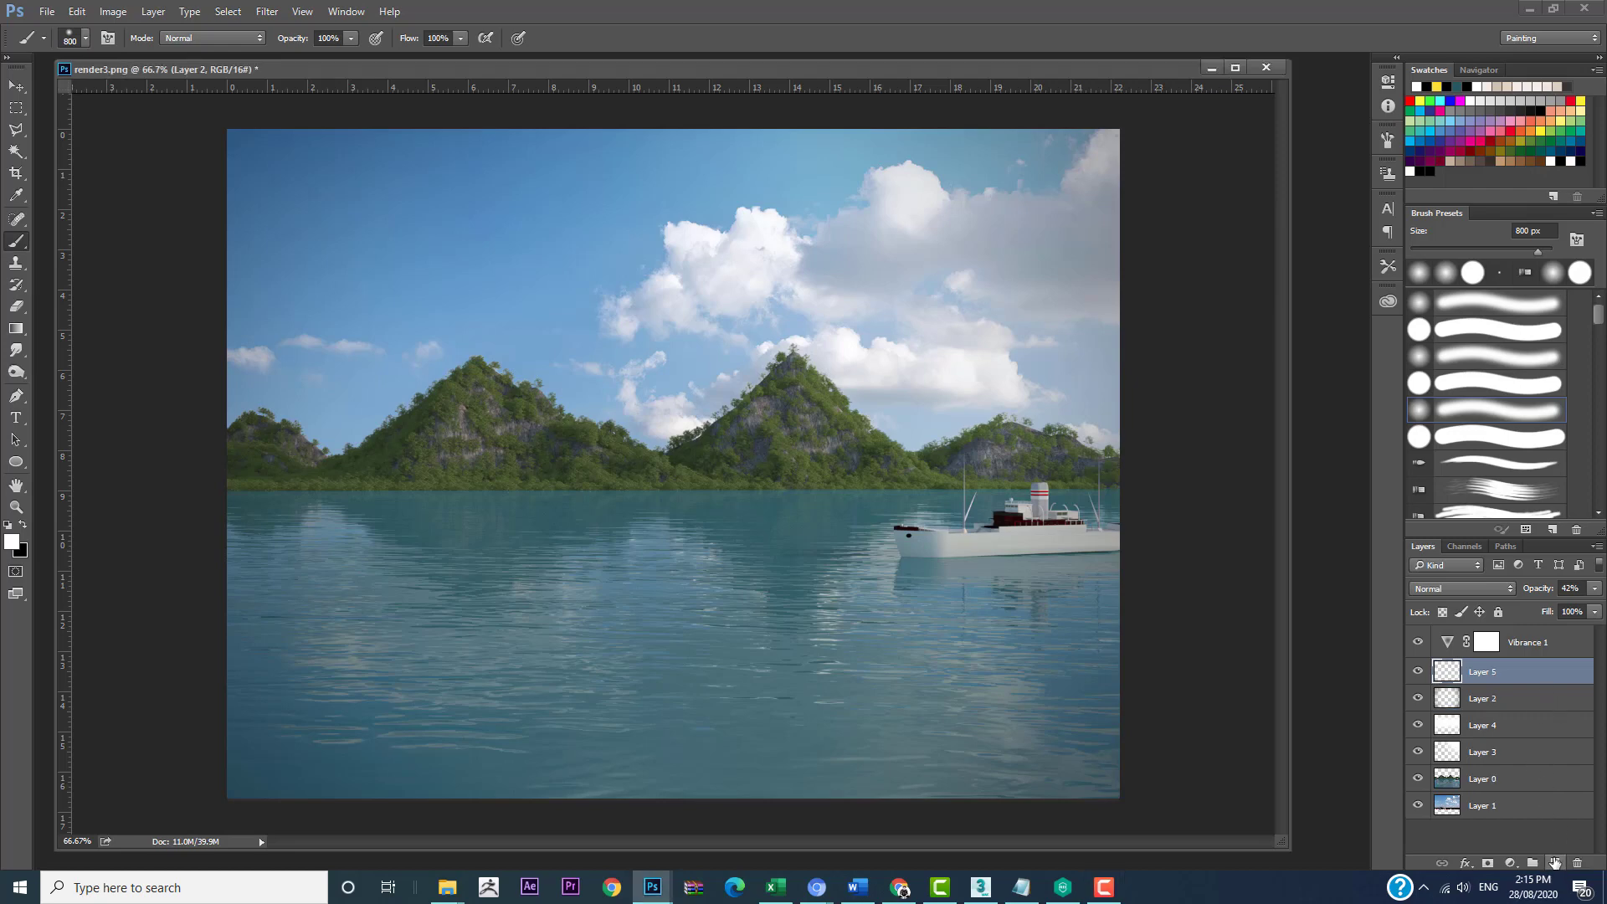
click(16, 108)
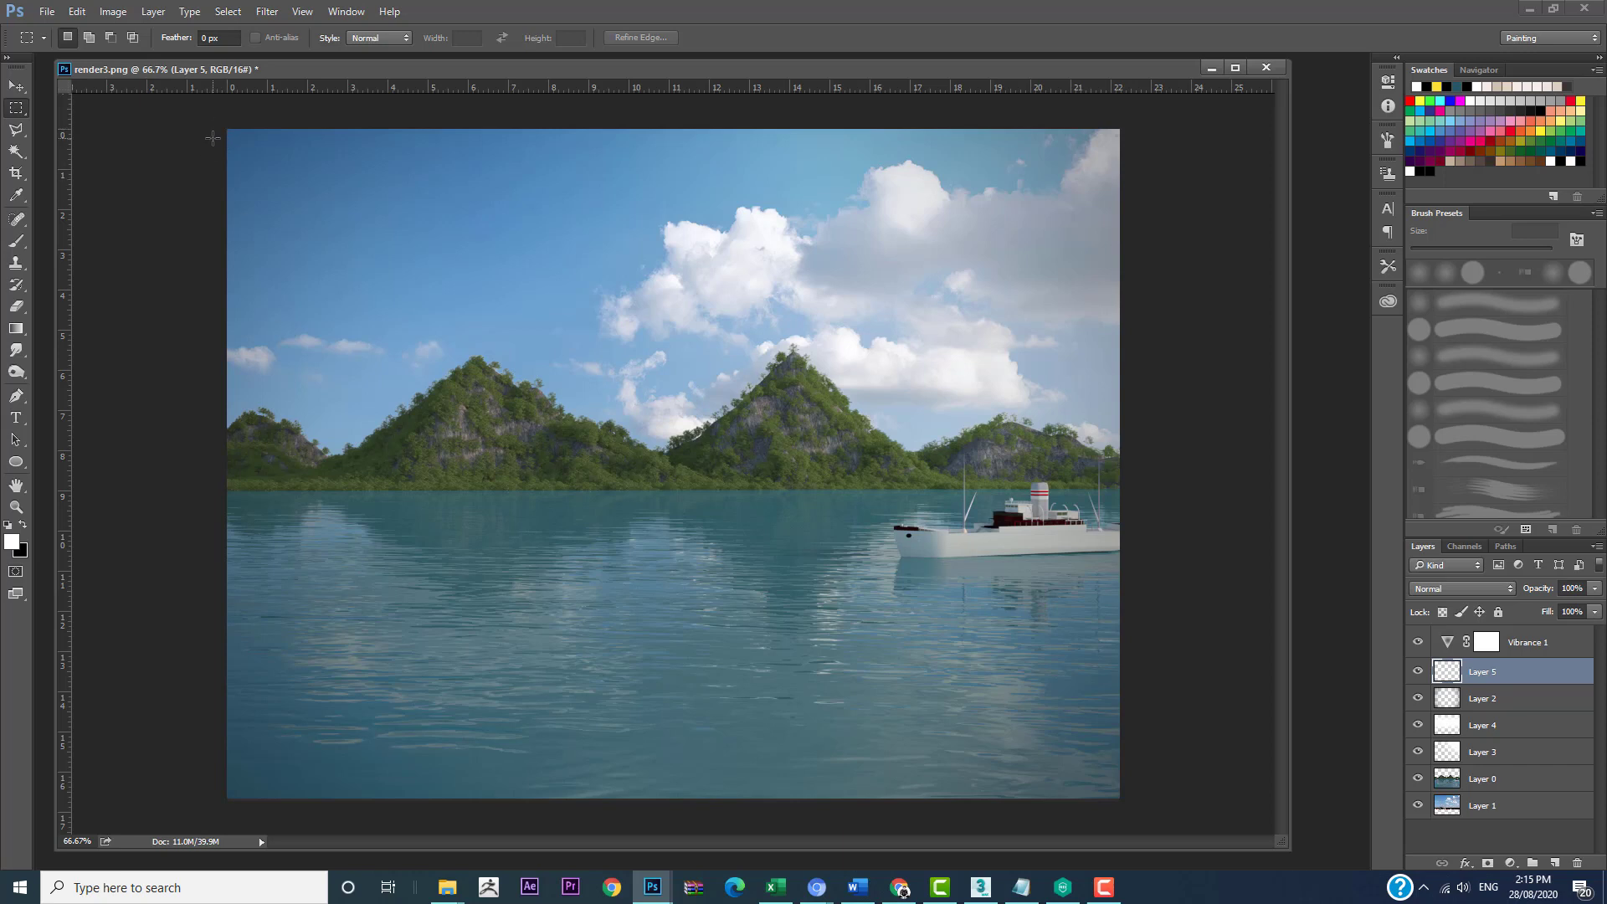
click(24, 525)
key(alt+BackSpace)
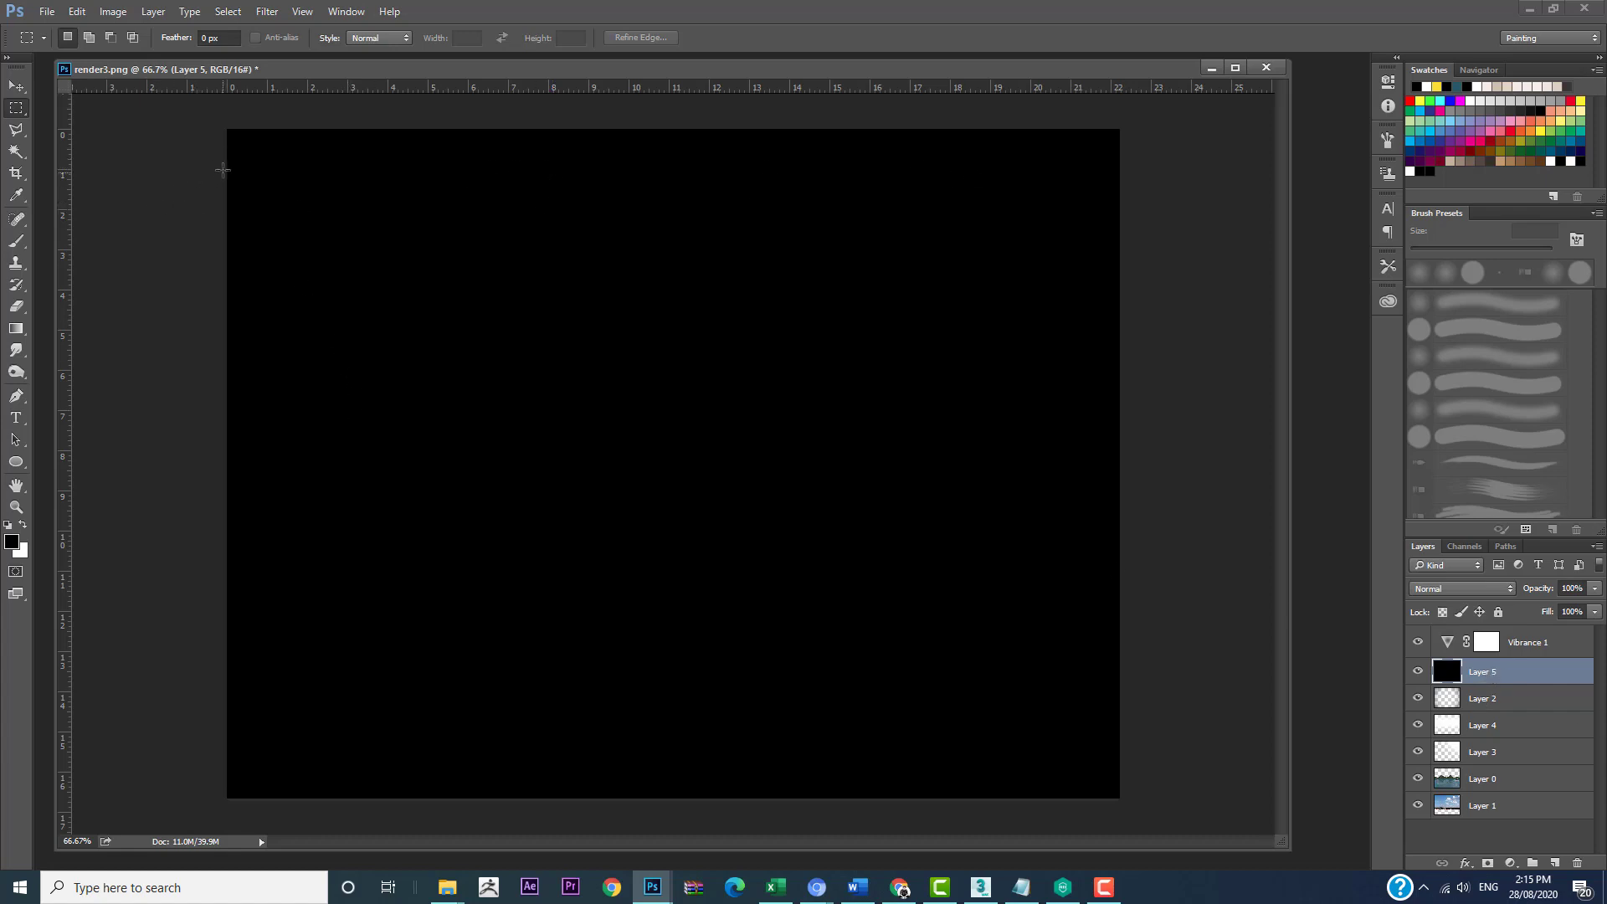
Step: Cut a full-width rectangle out of the black layer, leaving thin letterbox bars above and below the image, and deselect
drag(211, 164, 1146, 763)
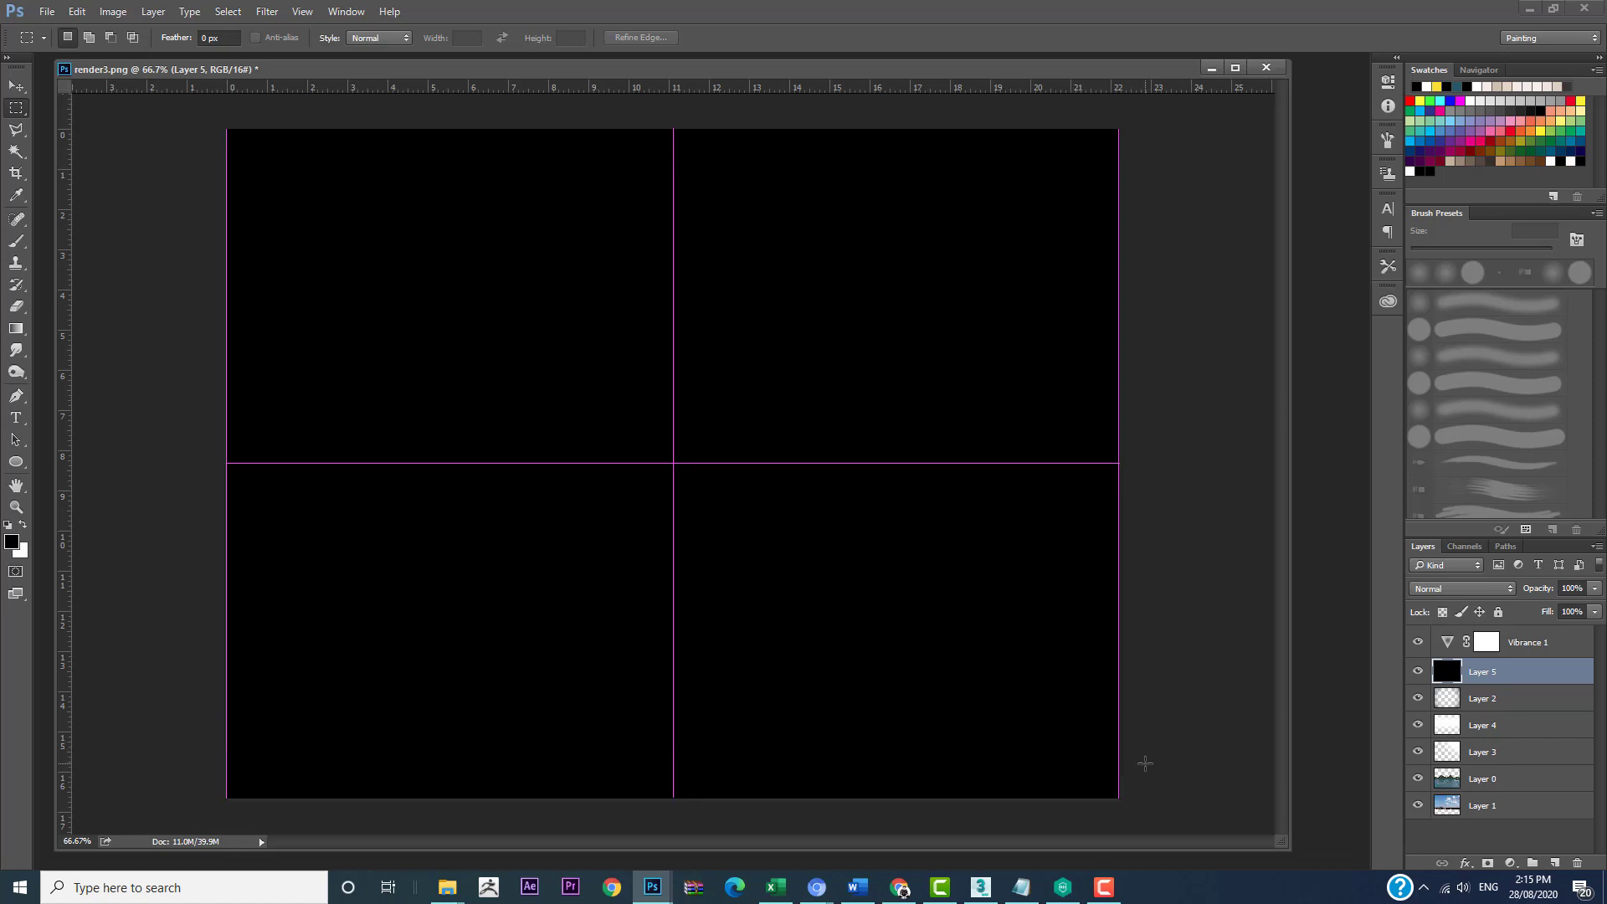
key(Delete)
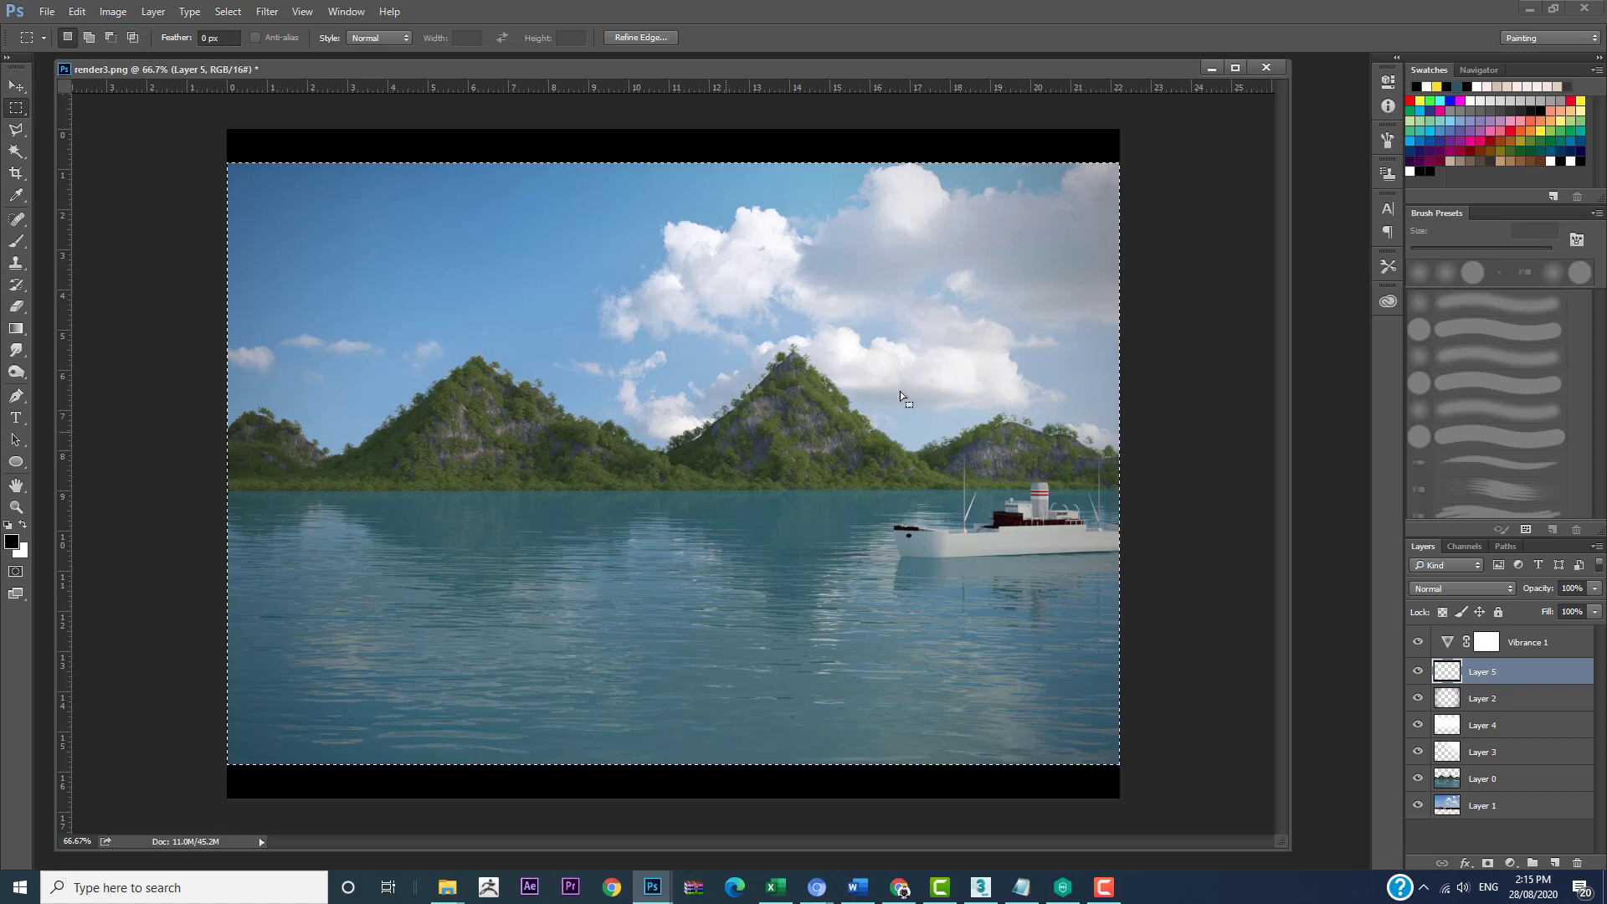
click(1037, 395)
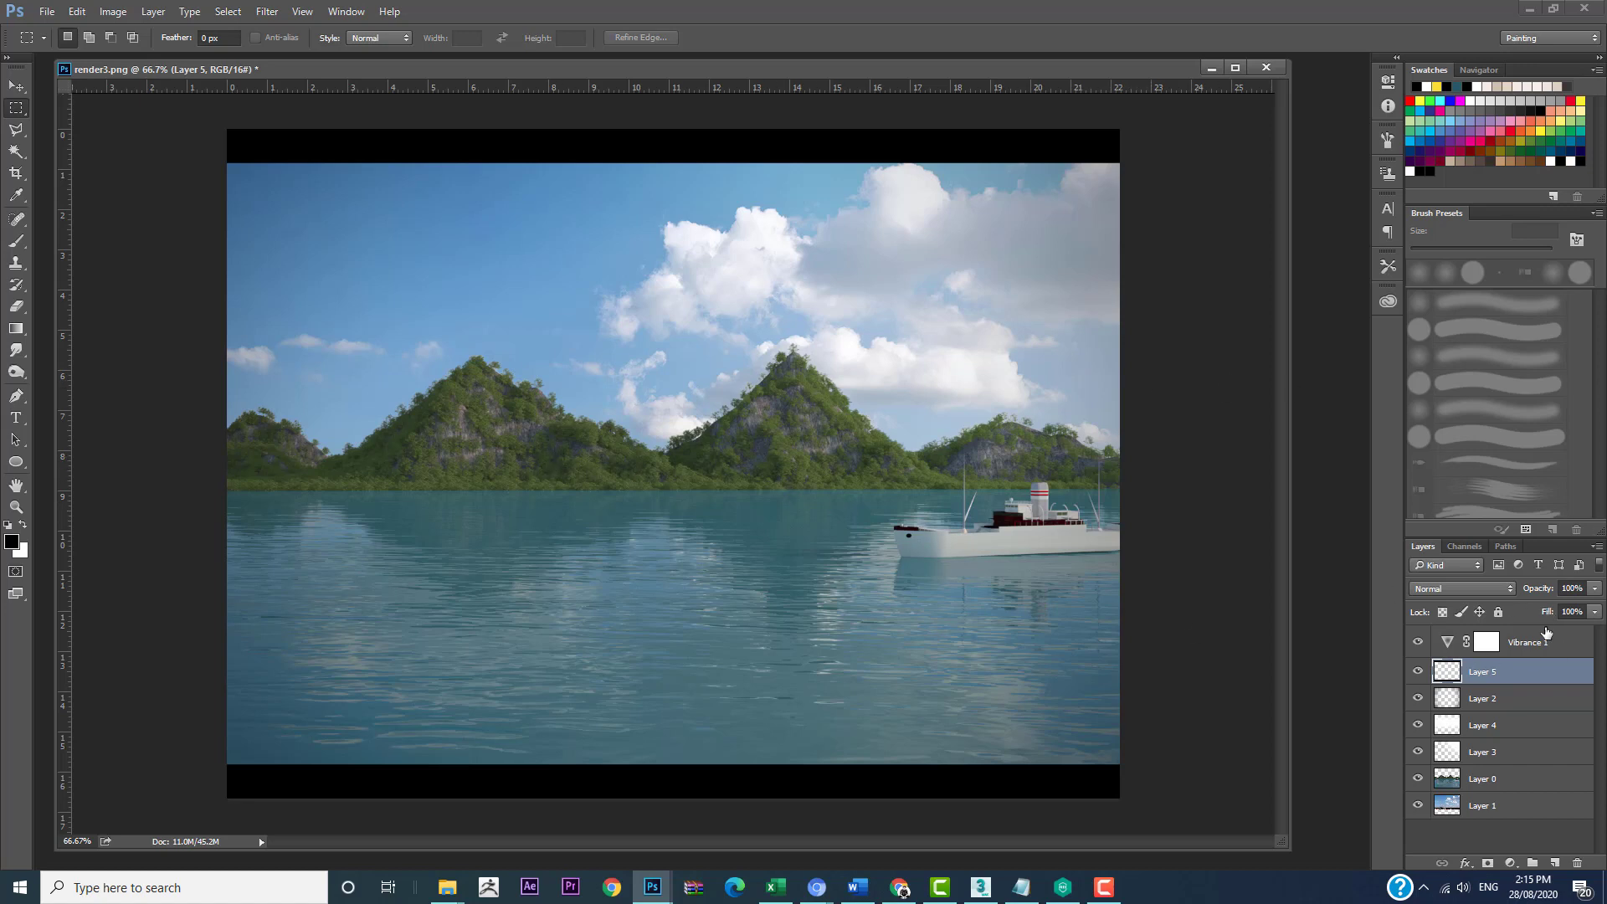
Step: Add a Gradient Map adjustment layer running from orange ffb933 to white
click(1510, 864)
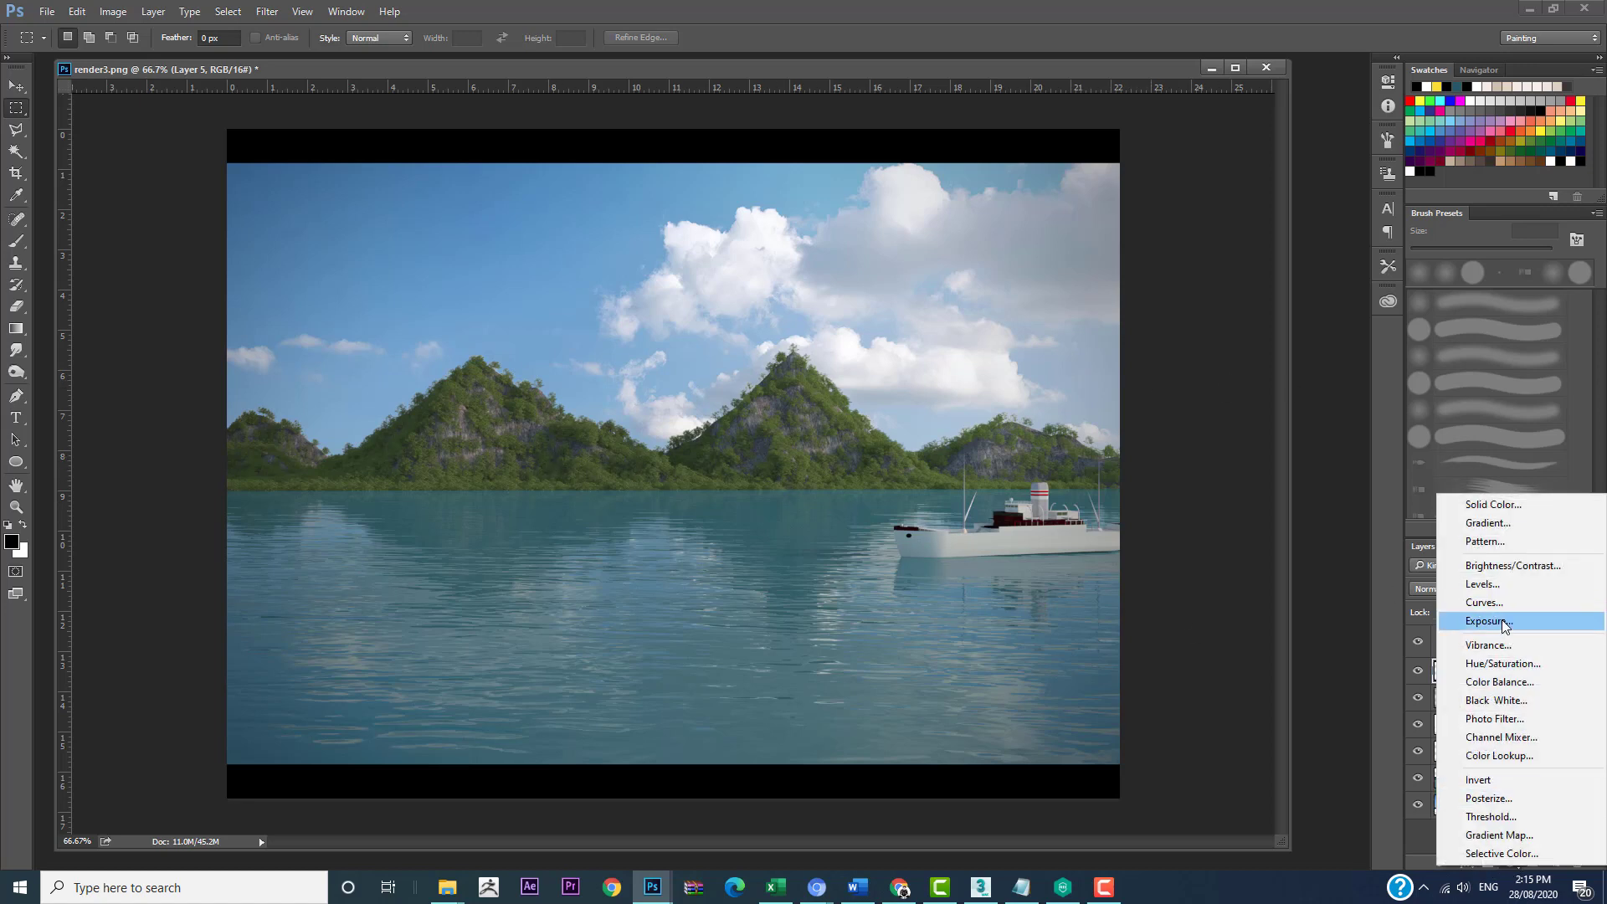
click(1510, 835)
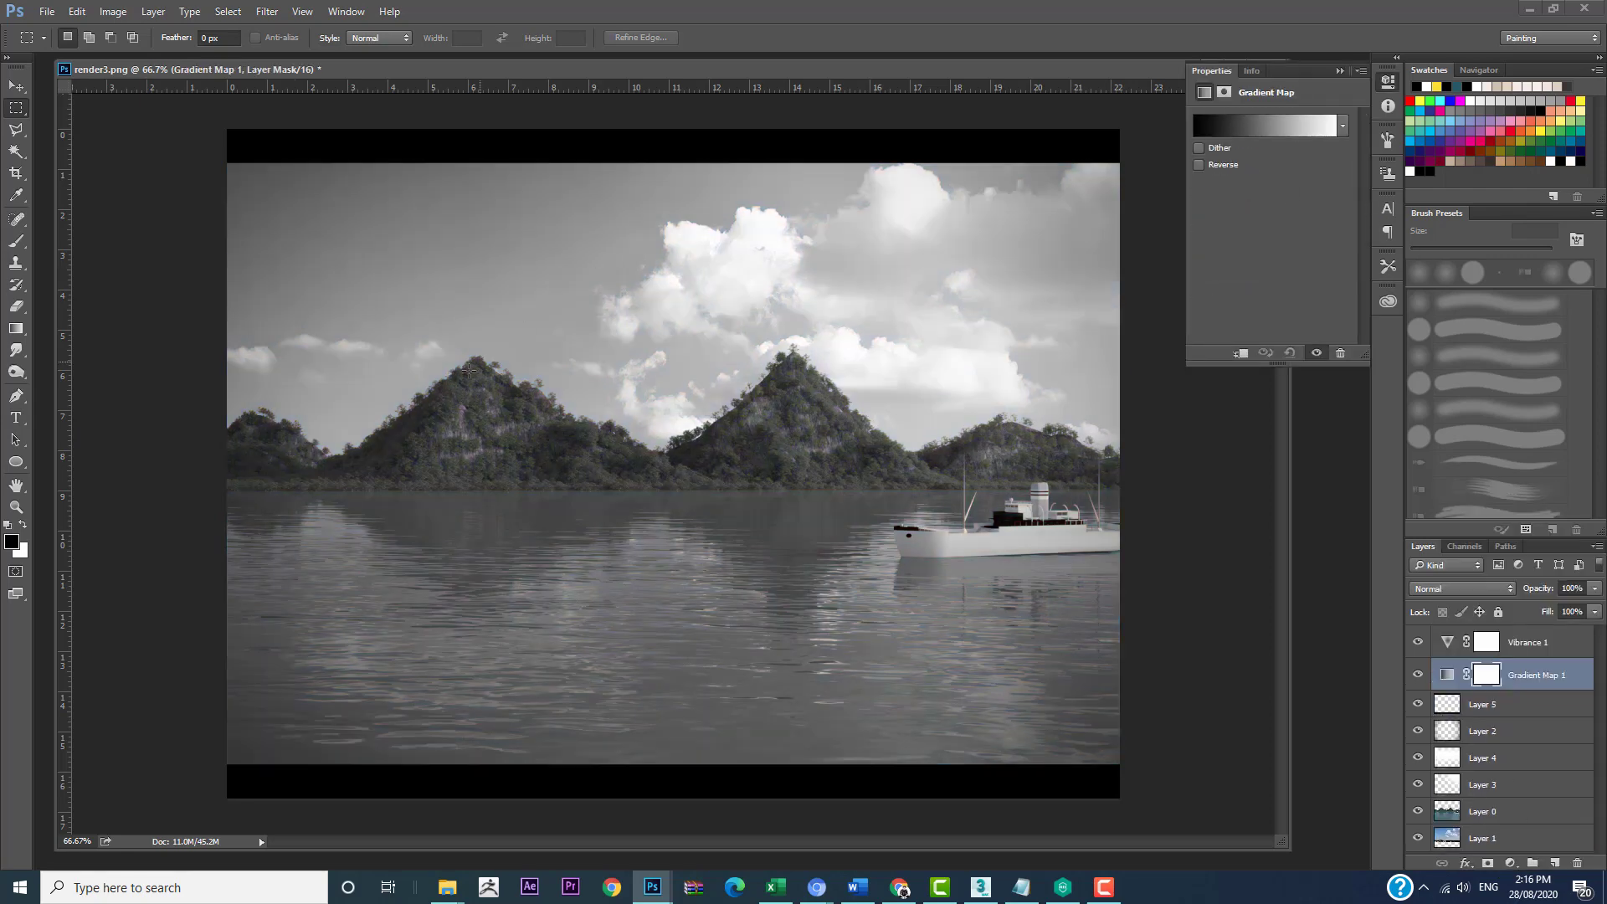
click(1240, 131)
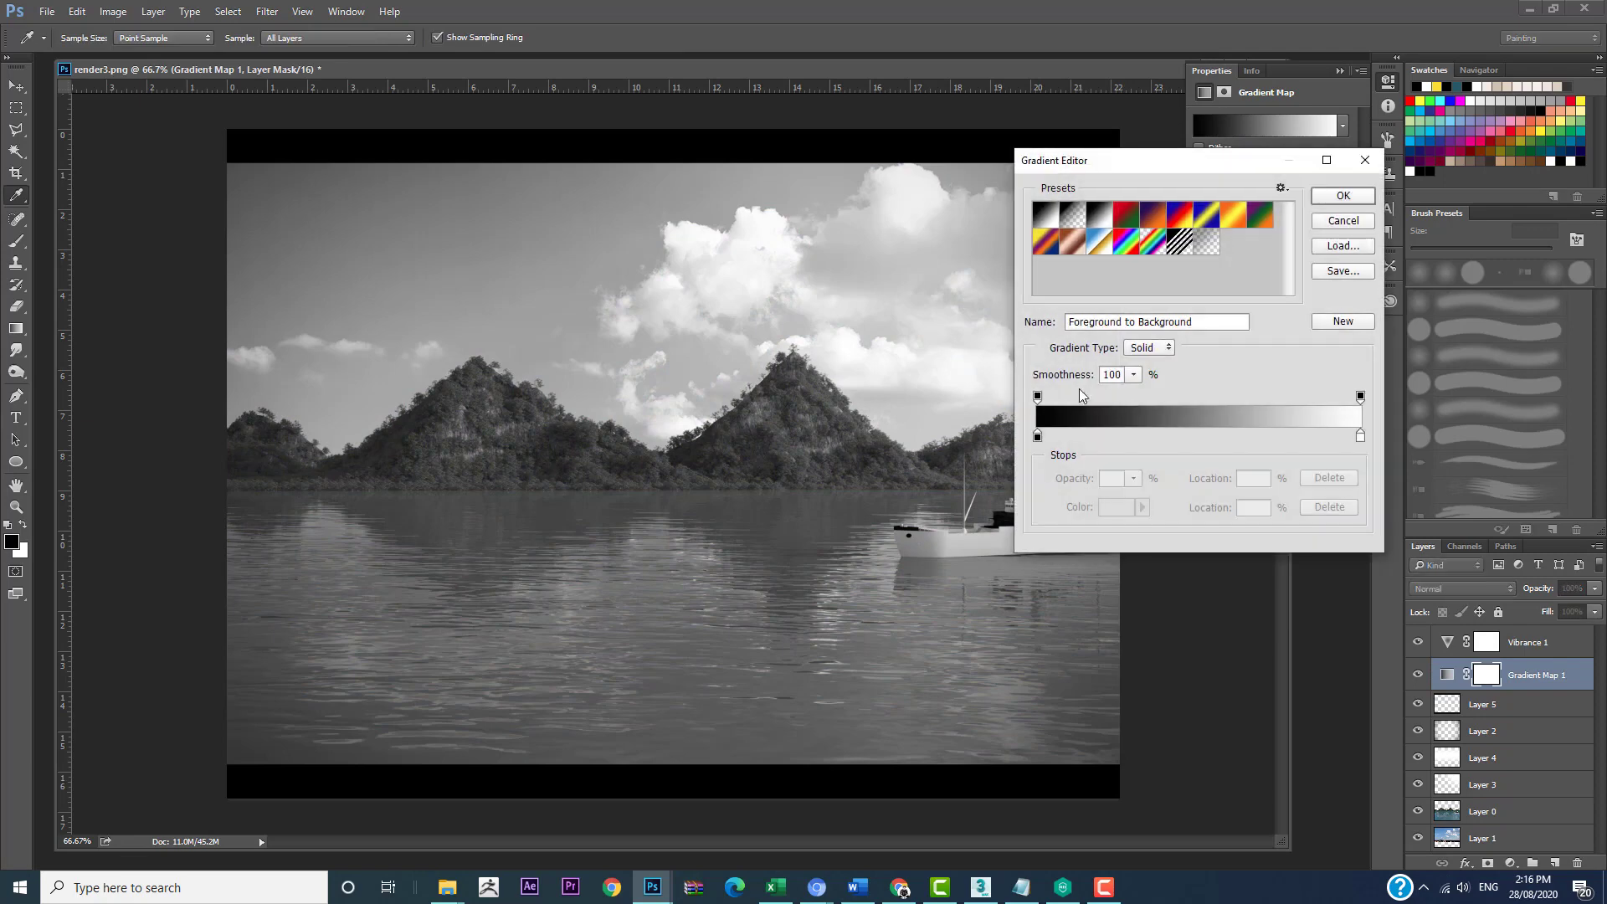
click(1040, 436)
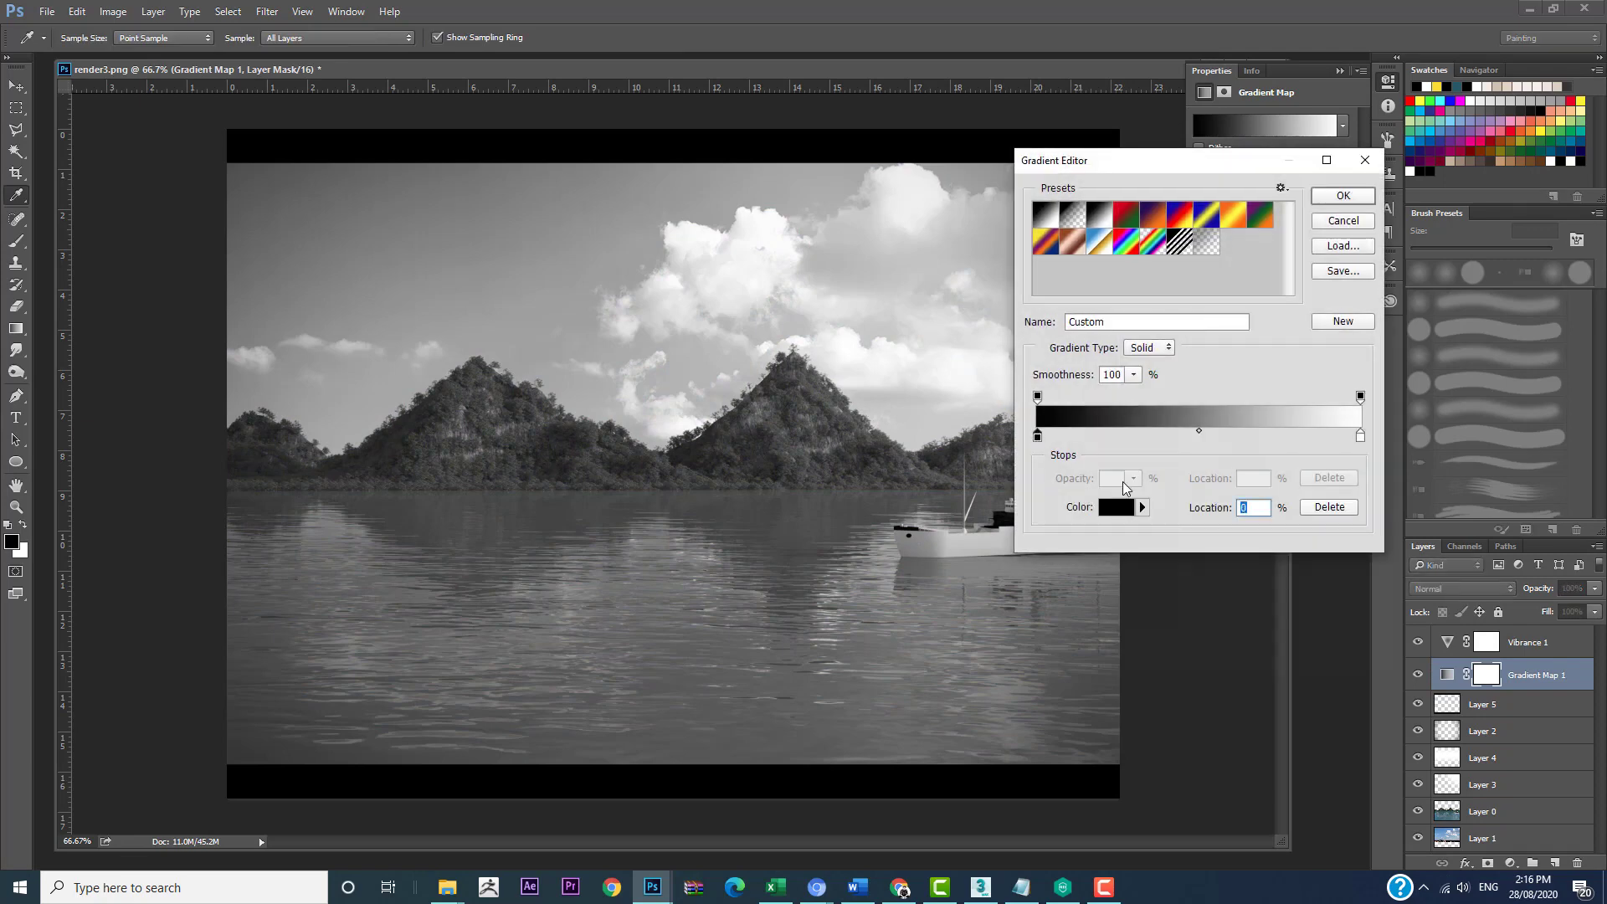
click(1117, 506)
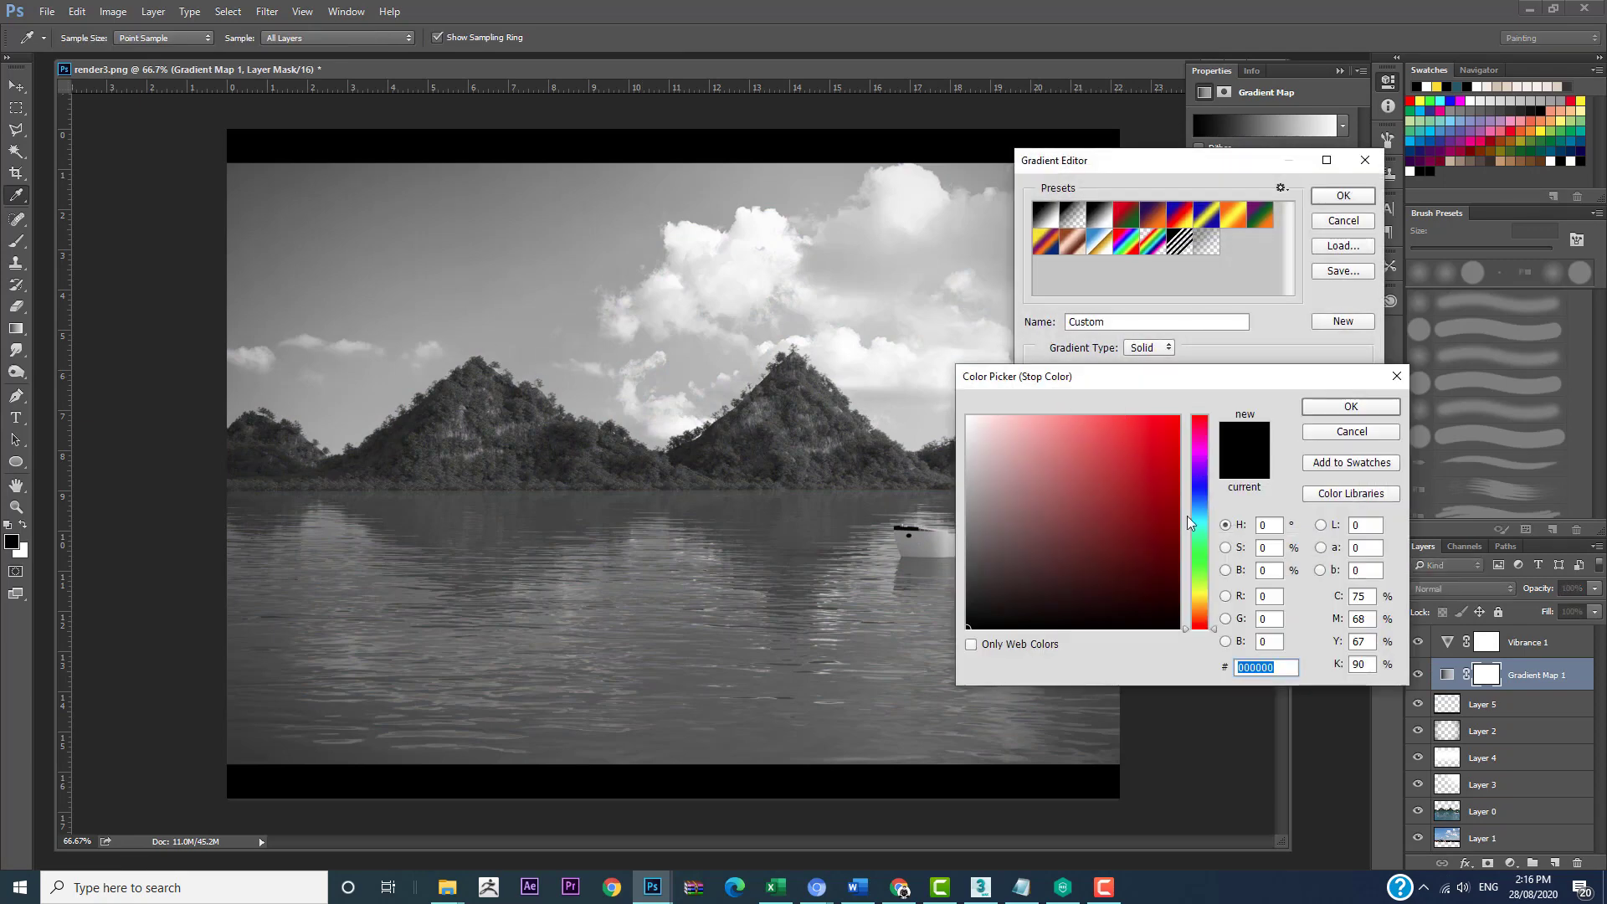
click(1200, 606)
click(1137, 416)
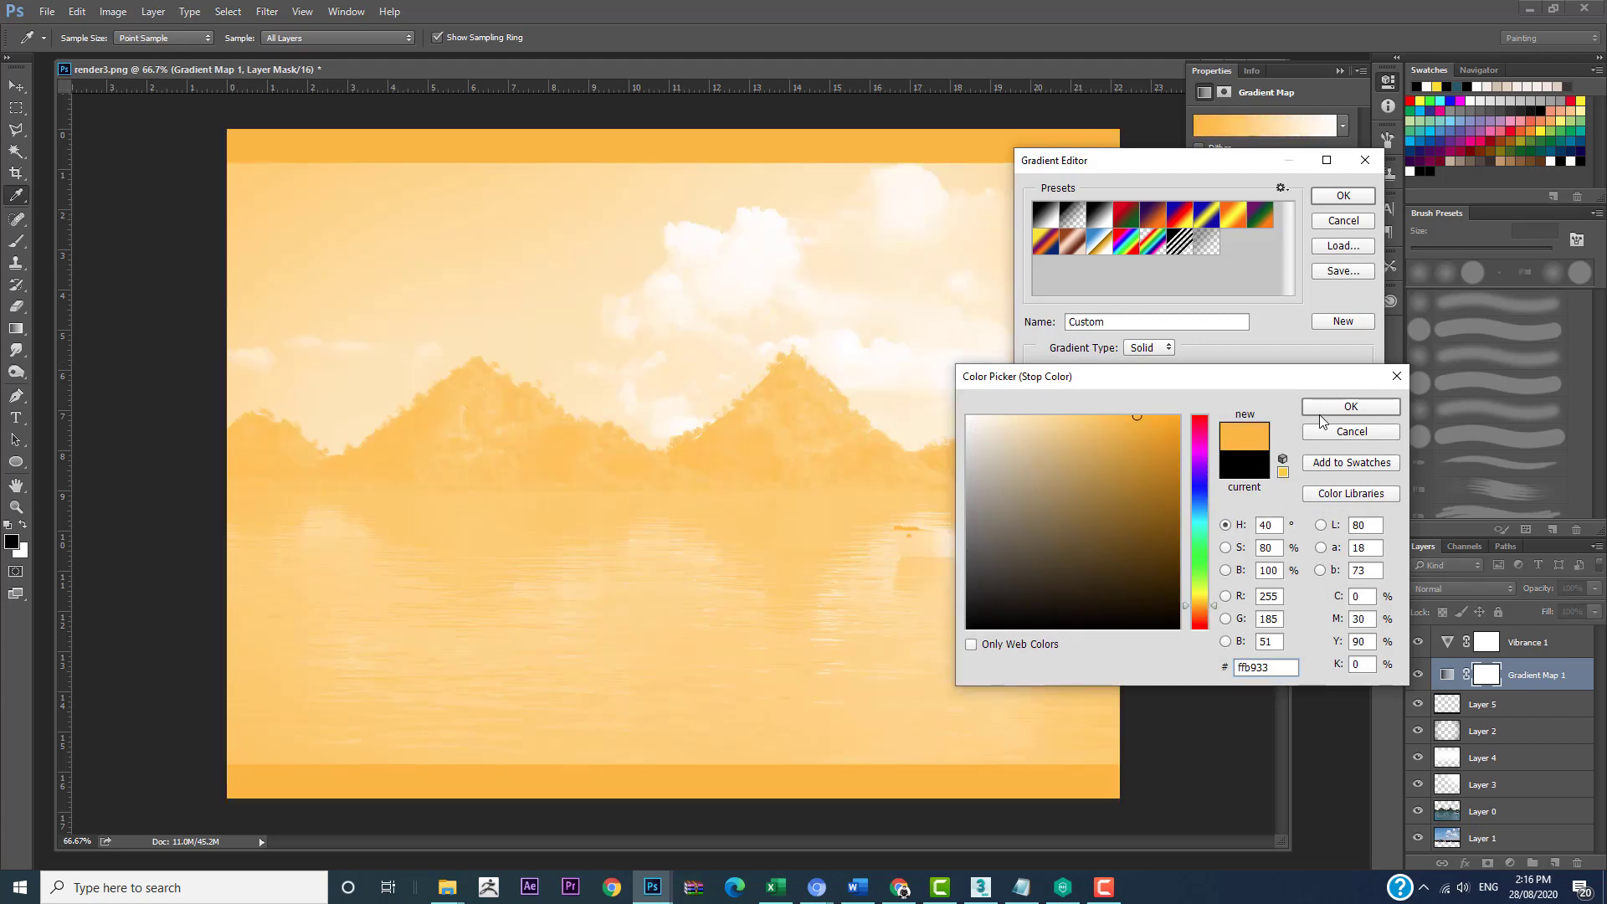
click(1351, 406)
key(Return)
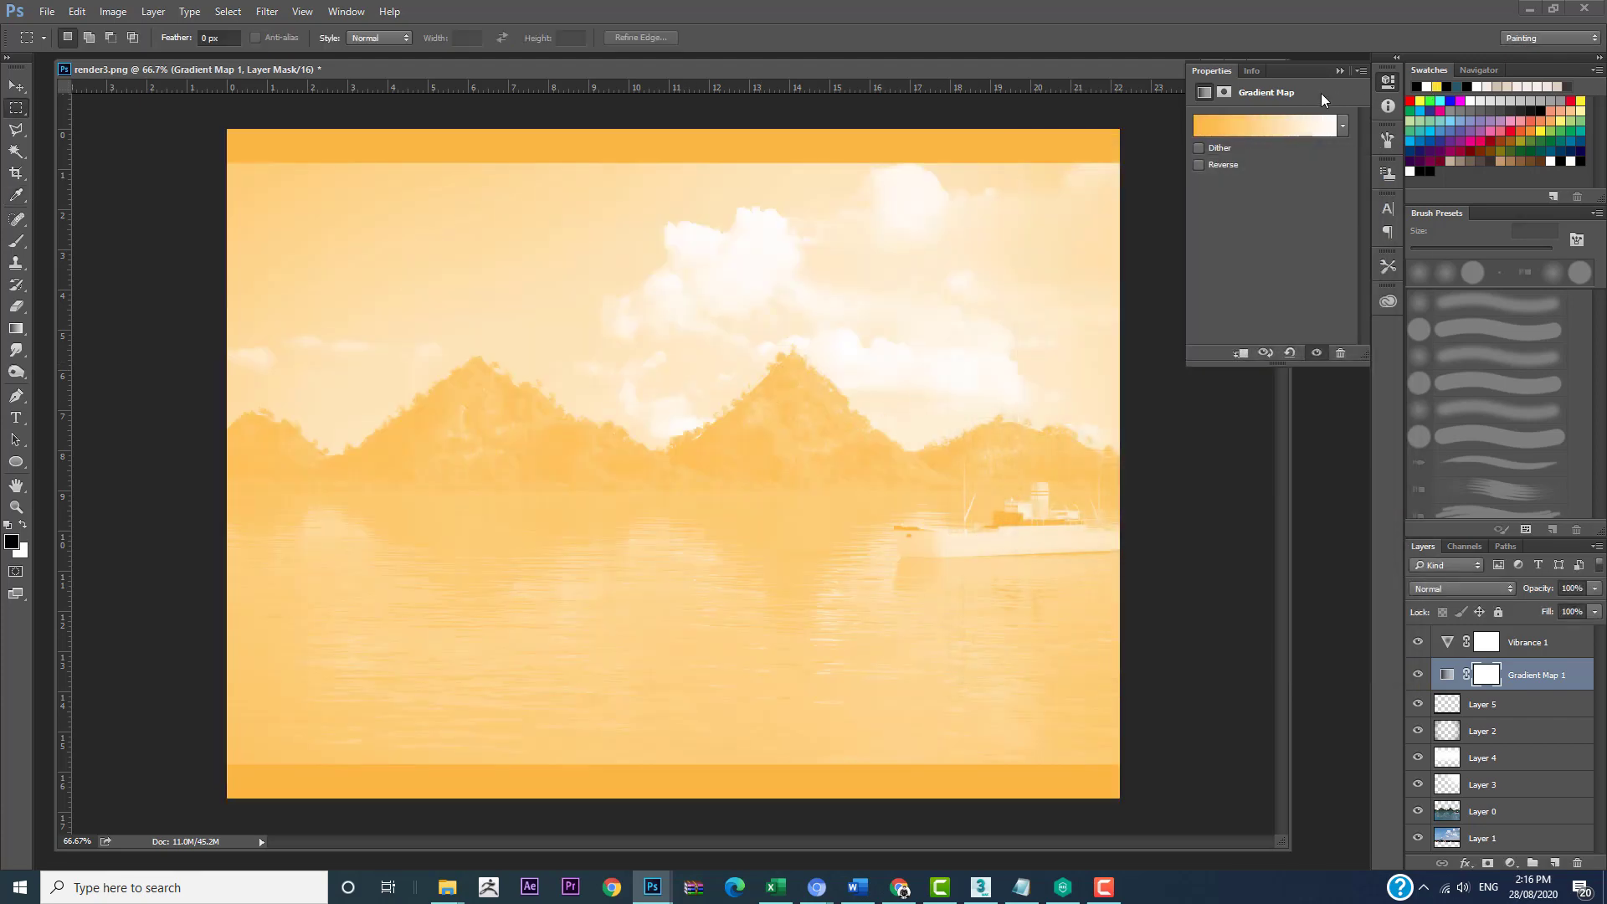
Step: Try the Lighten blend mode on the gradient map, switch it to Overlay and lower its opacity to 44%
click(1480, 589)
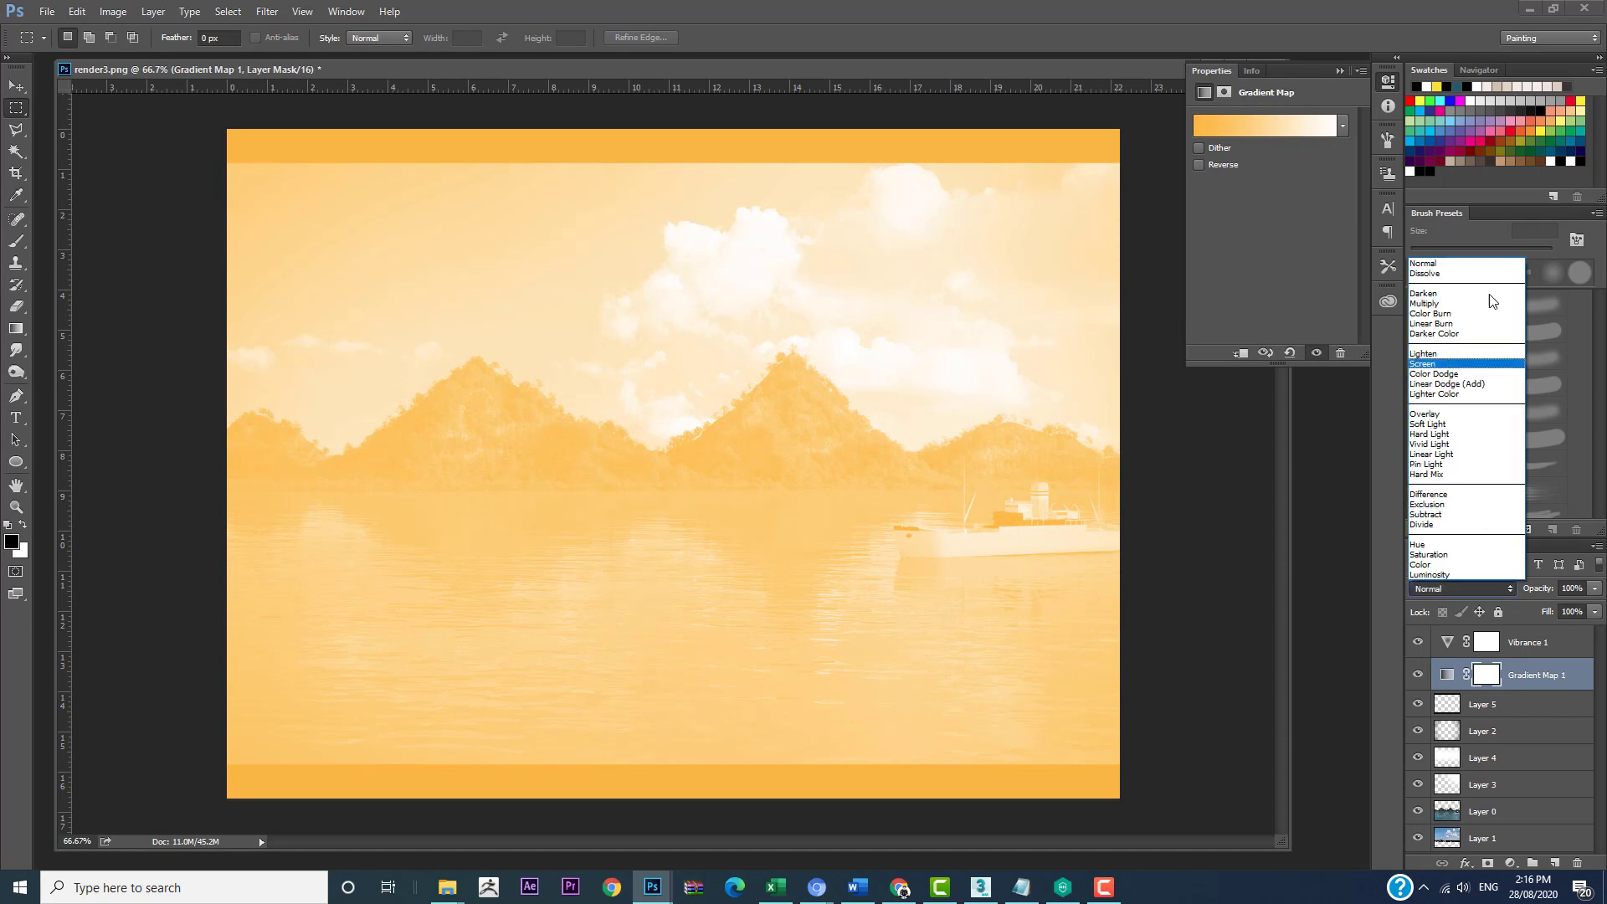
click(1465, 354)
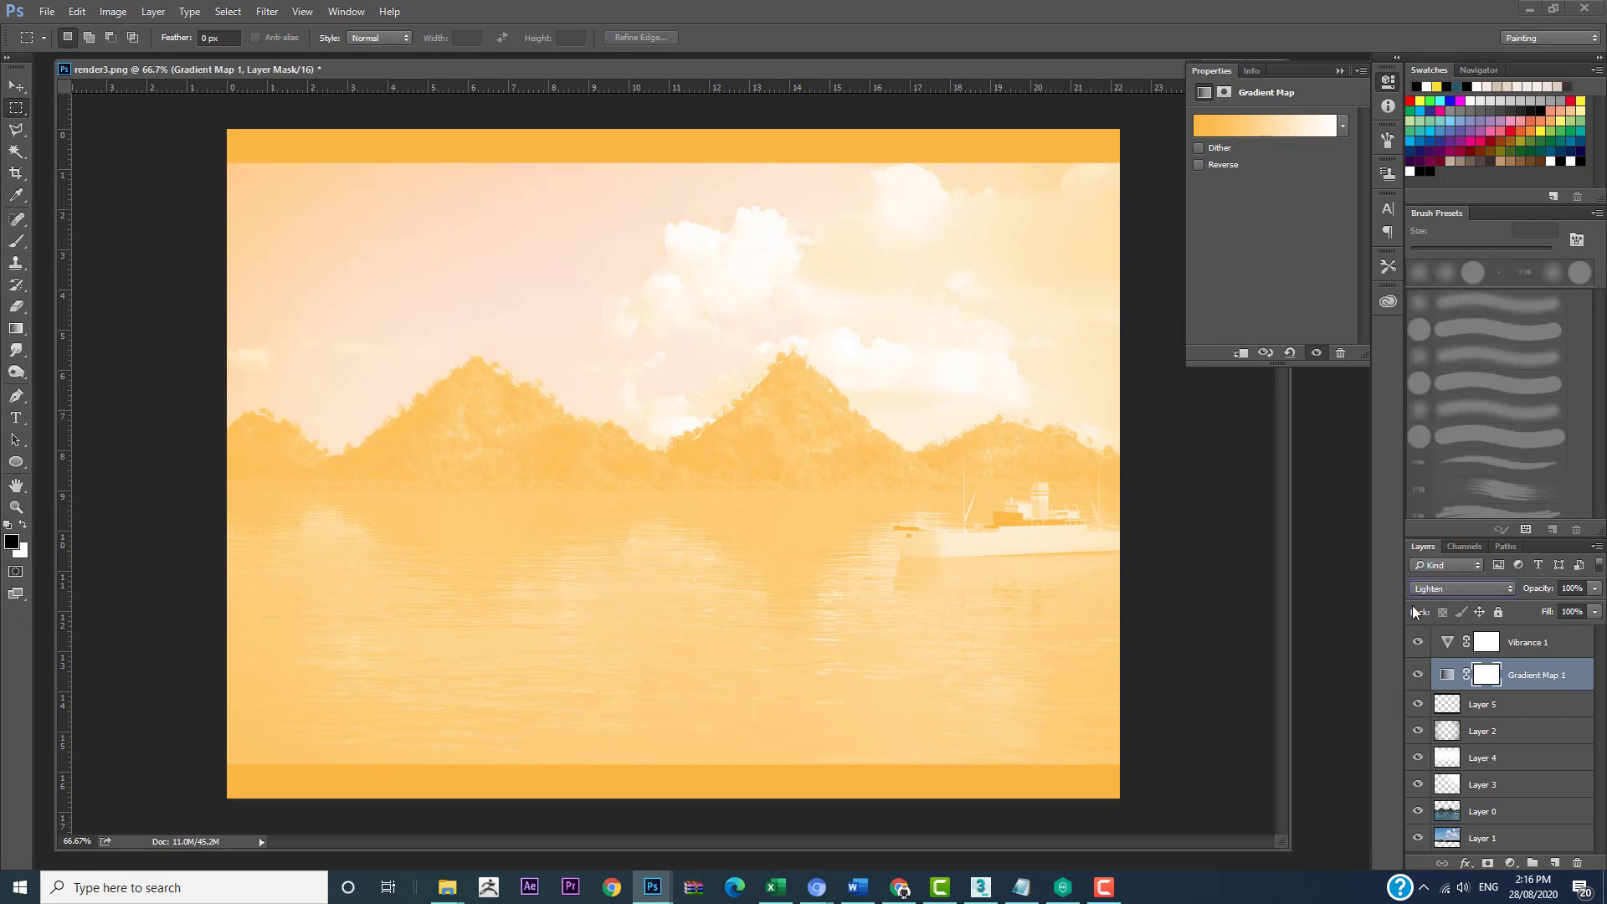
click(1455, 590)
click(1453, 417)
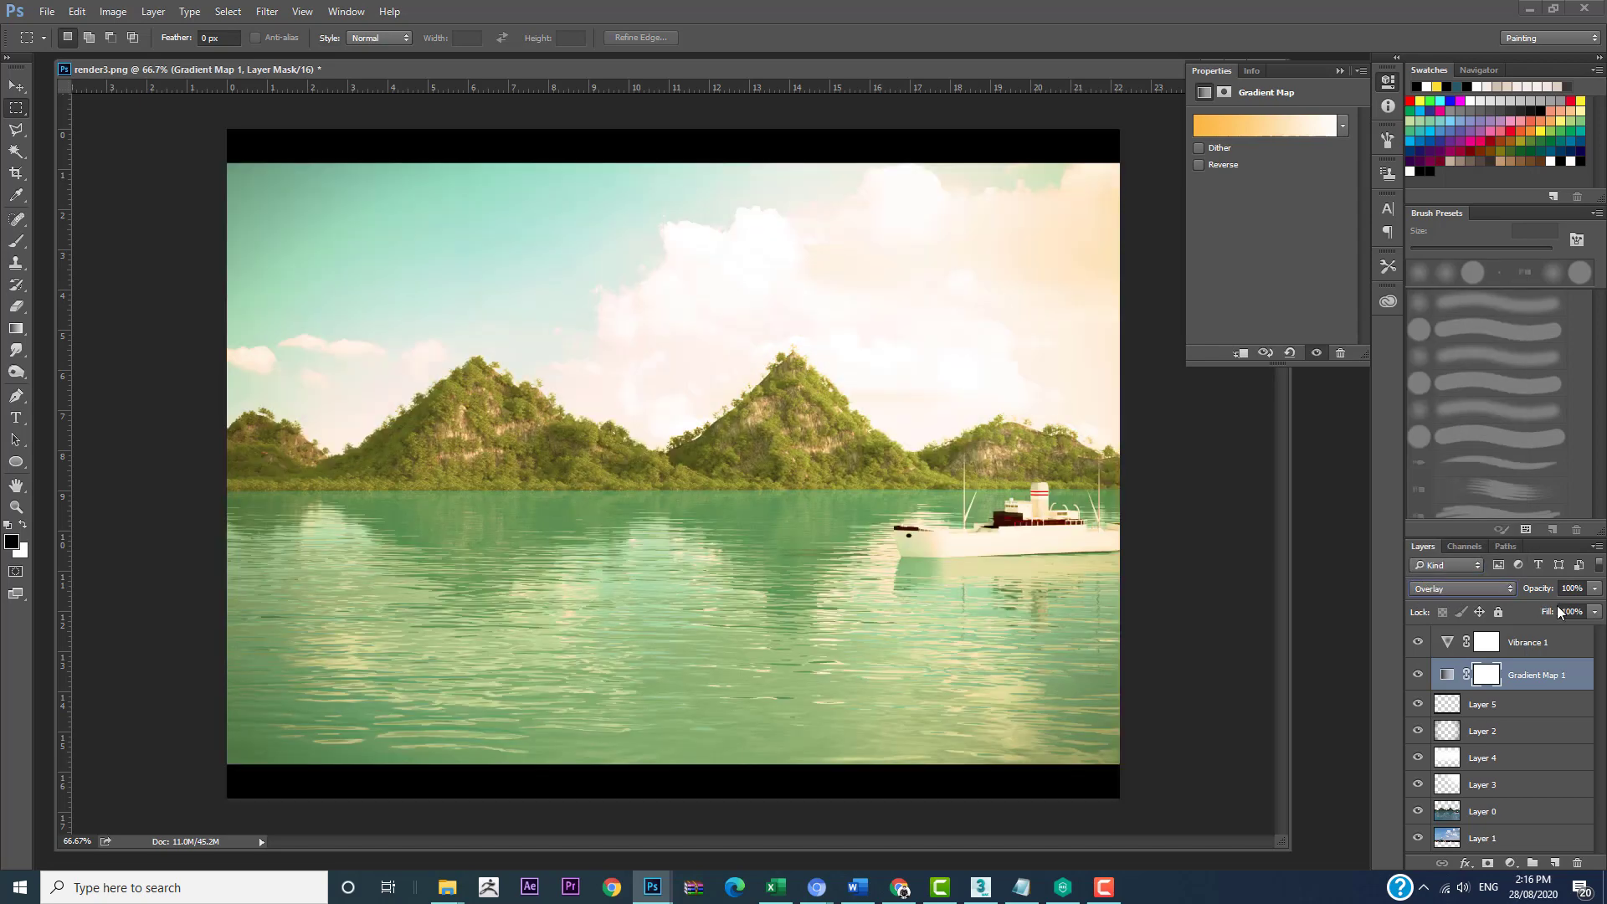
drag(1538, 591, 1497, 602)
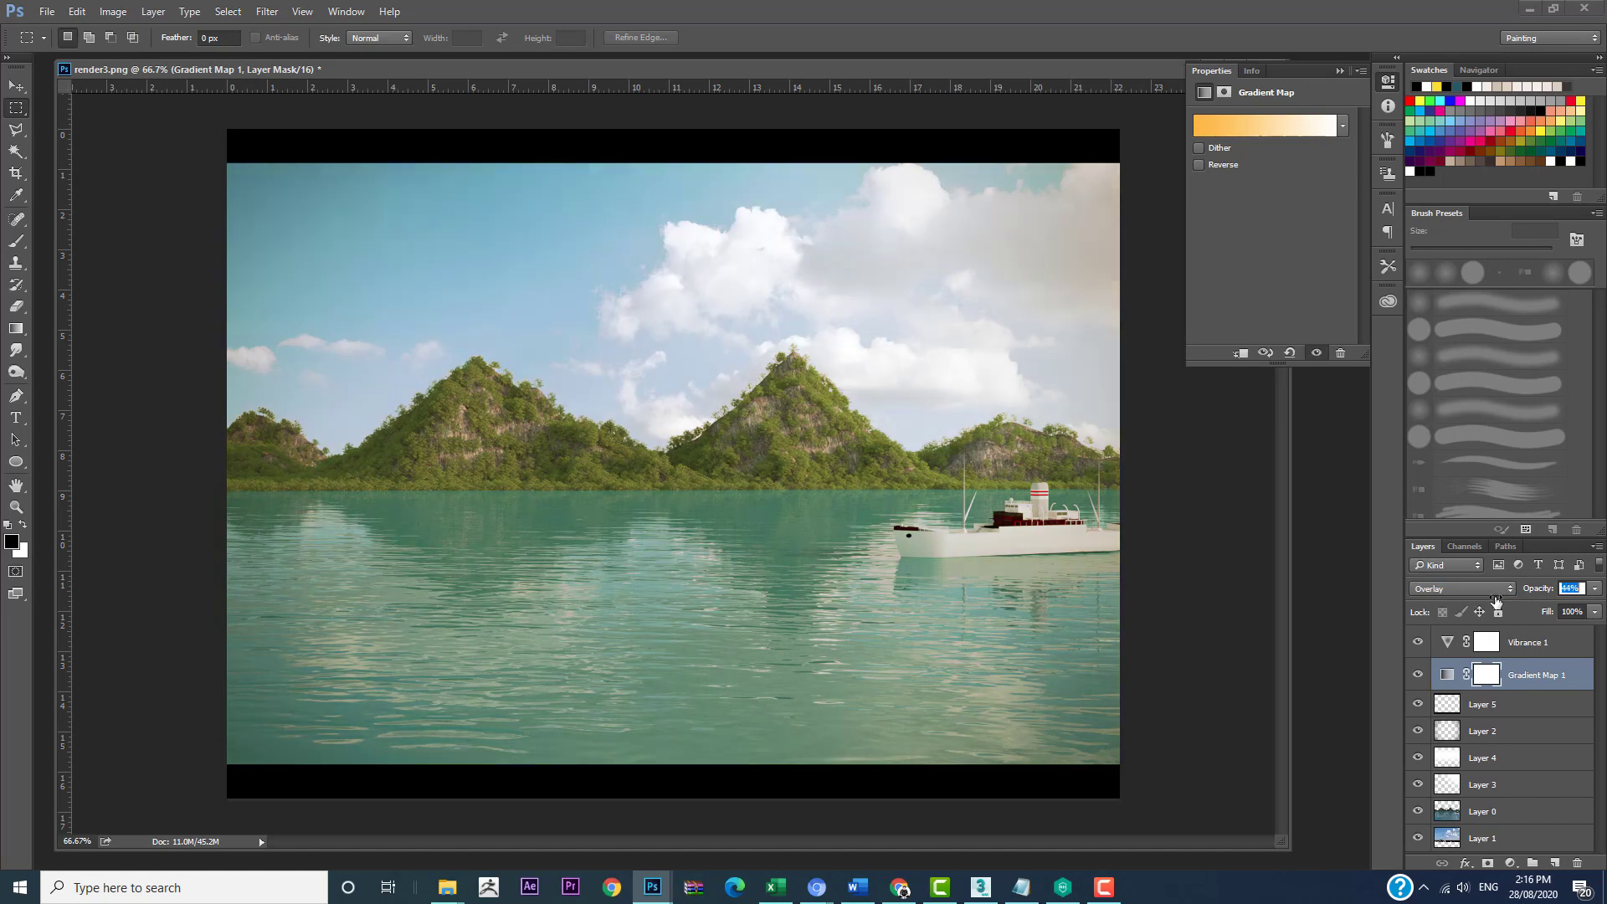
Step: Compare the image with and without the gradient map, leaving the layer shown
click(1417, 674)
click(1417, 674)
click(1418, 674)
click(1417, 674)
Step: Try blue 33a6ff as the starting colour of the gradient map
click(1199, 122)
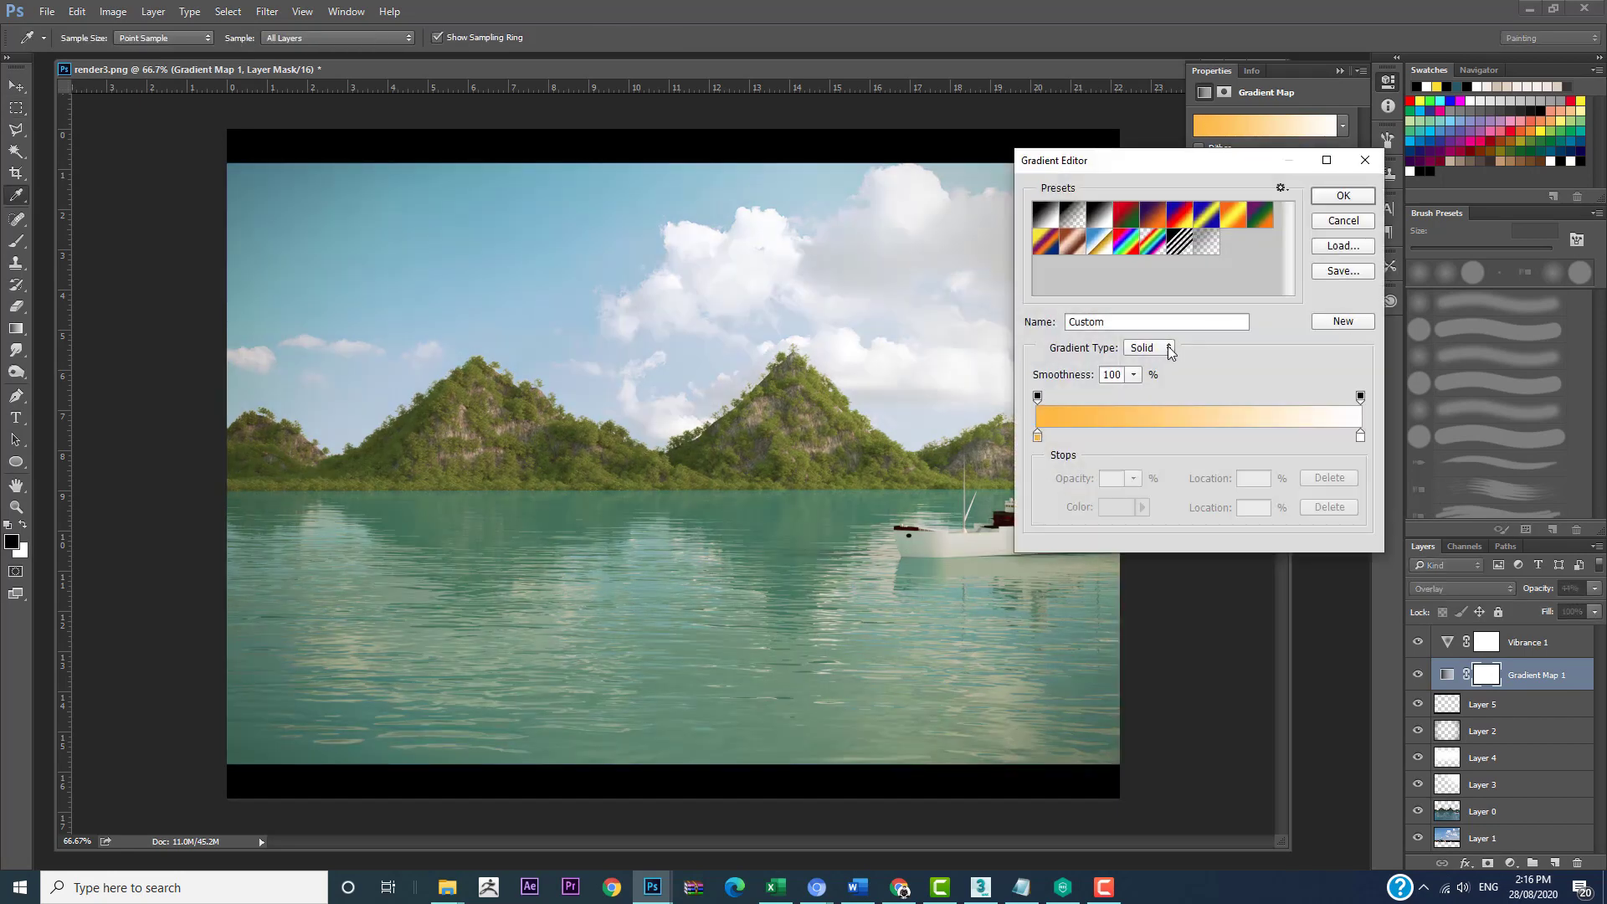
click(1038, 436)
click(1117, 507)
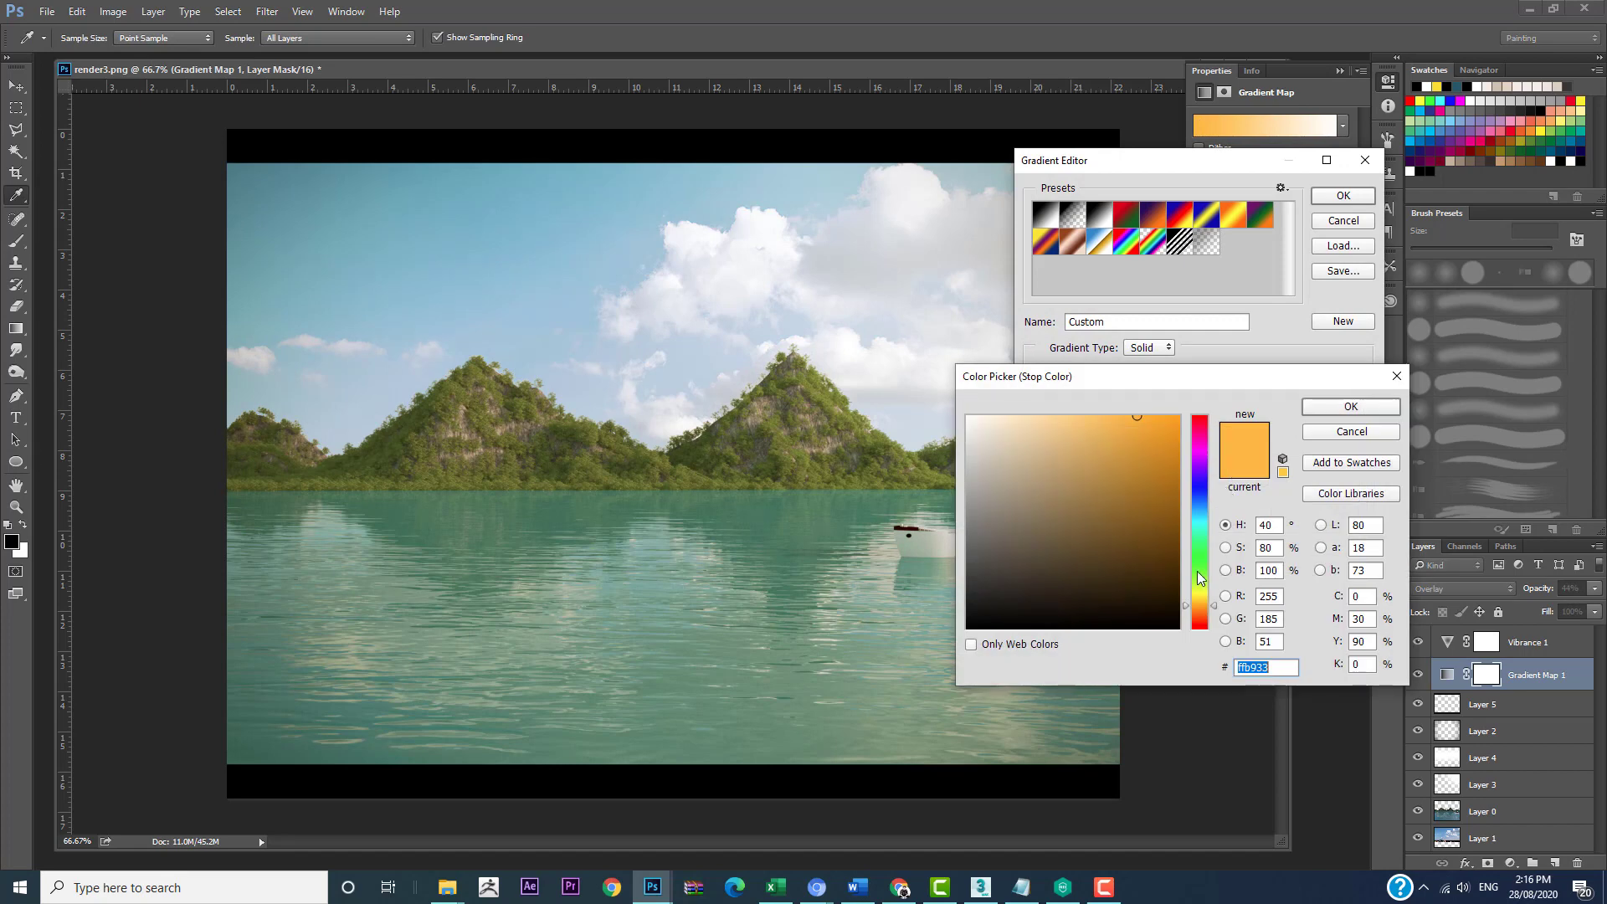
click(1199, 508)
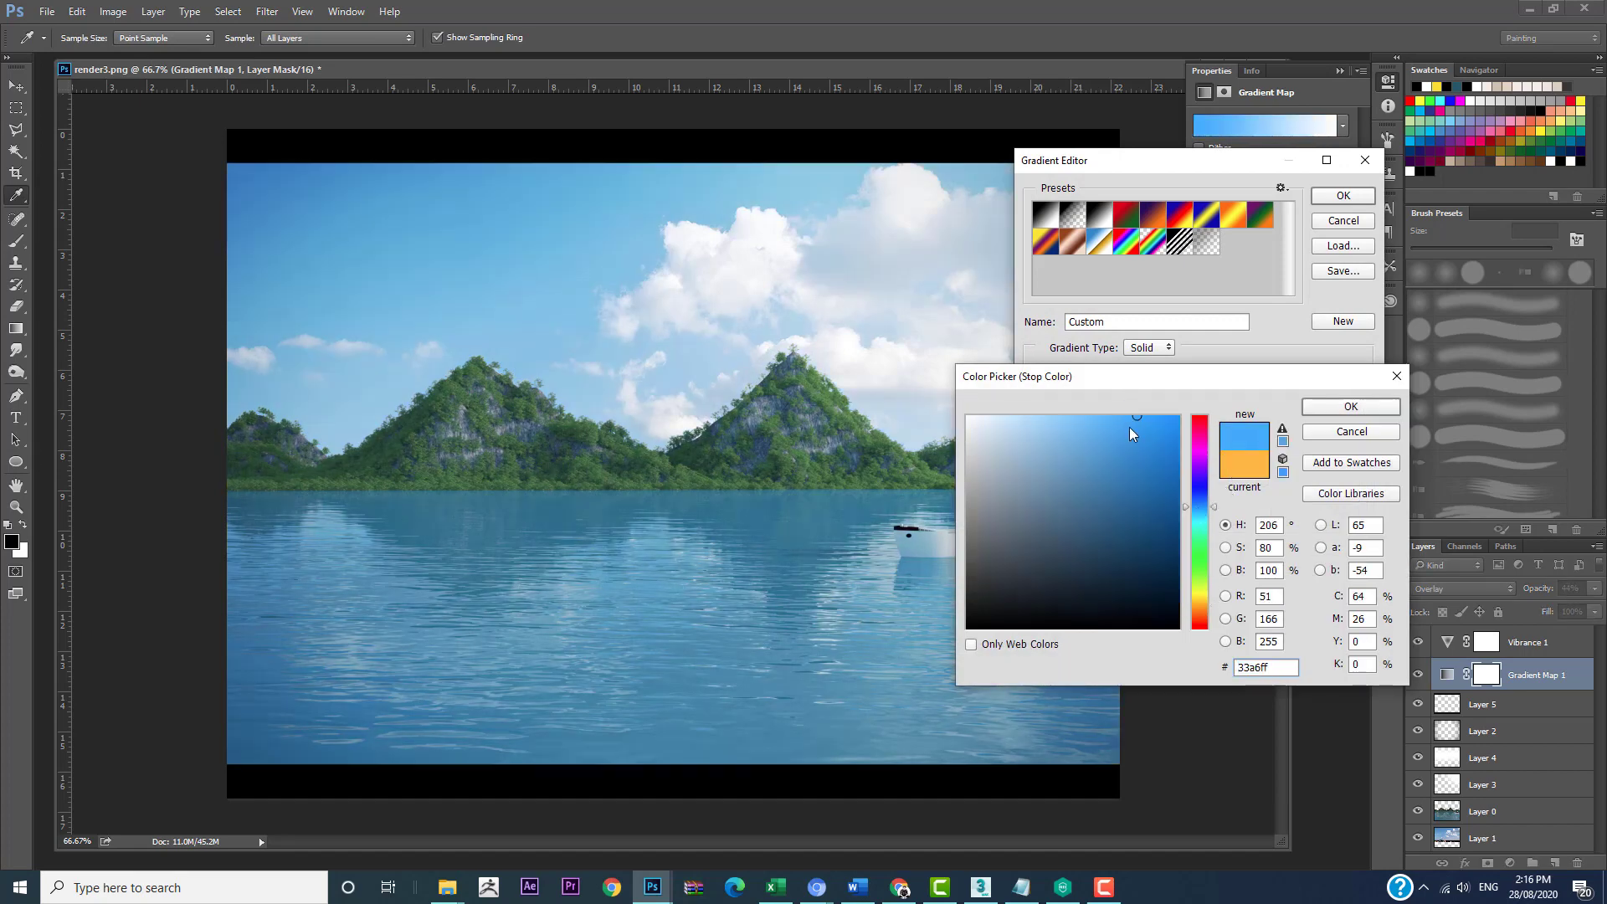
click(1350, 407)
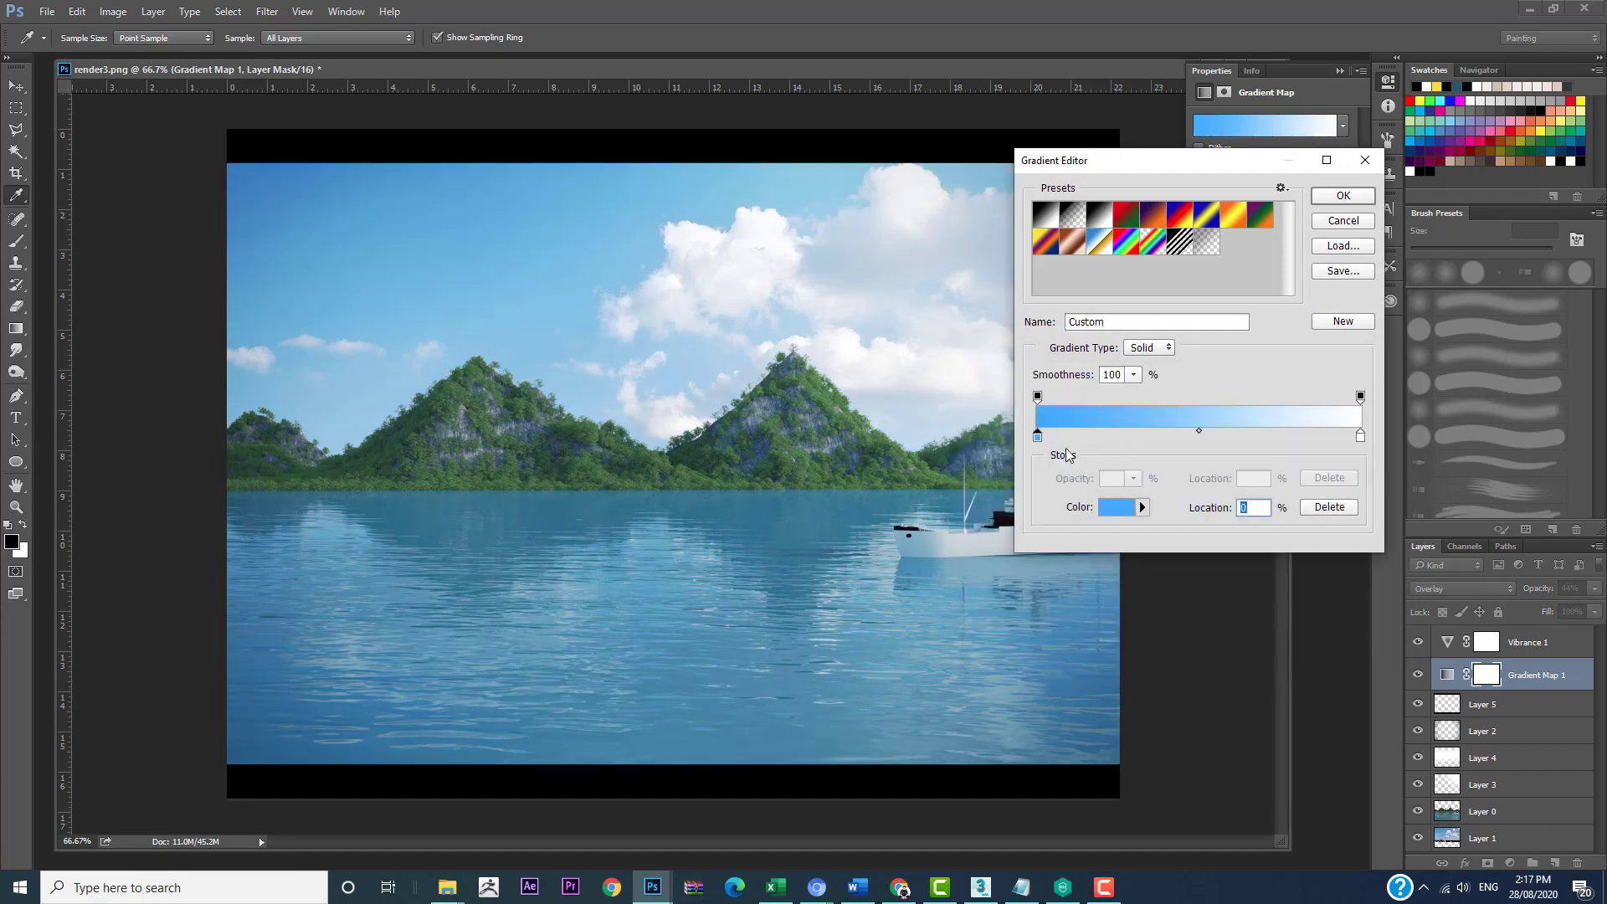
Step: Try dark green 366e29 as the gradient's starting colour, replace it with light orange ffd162 and accept the gradient
click(1117, 508)
click(1202, 564)
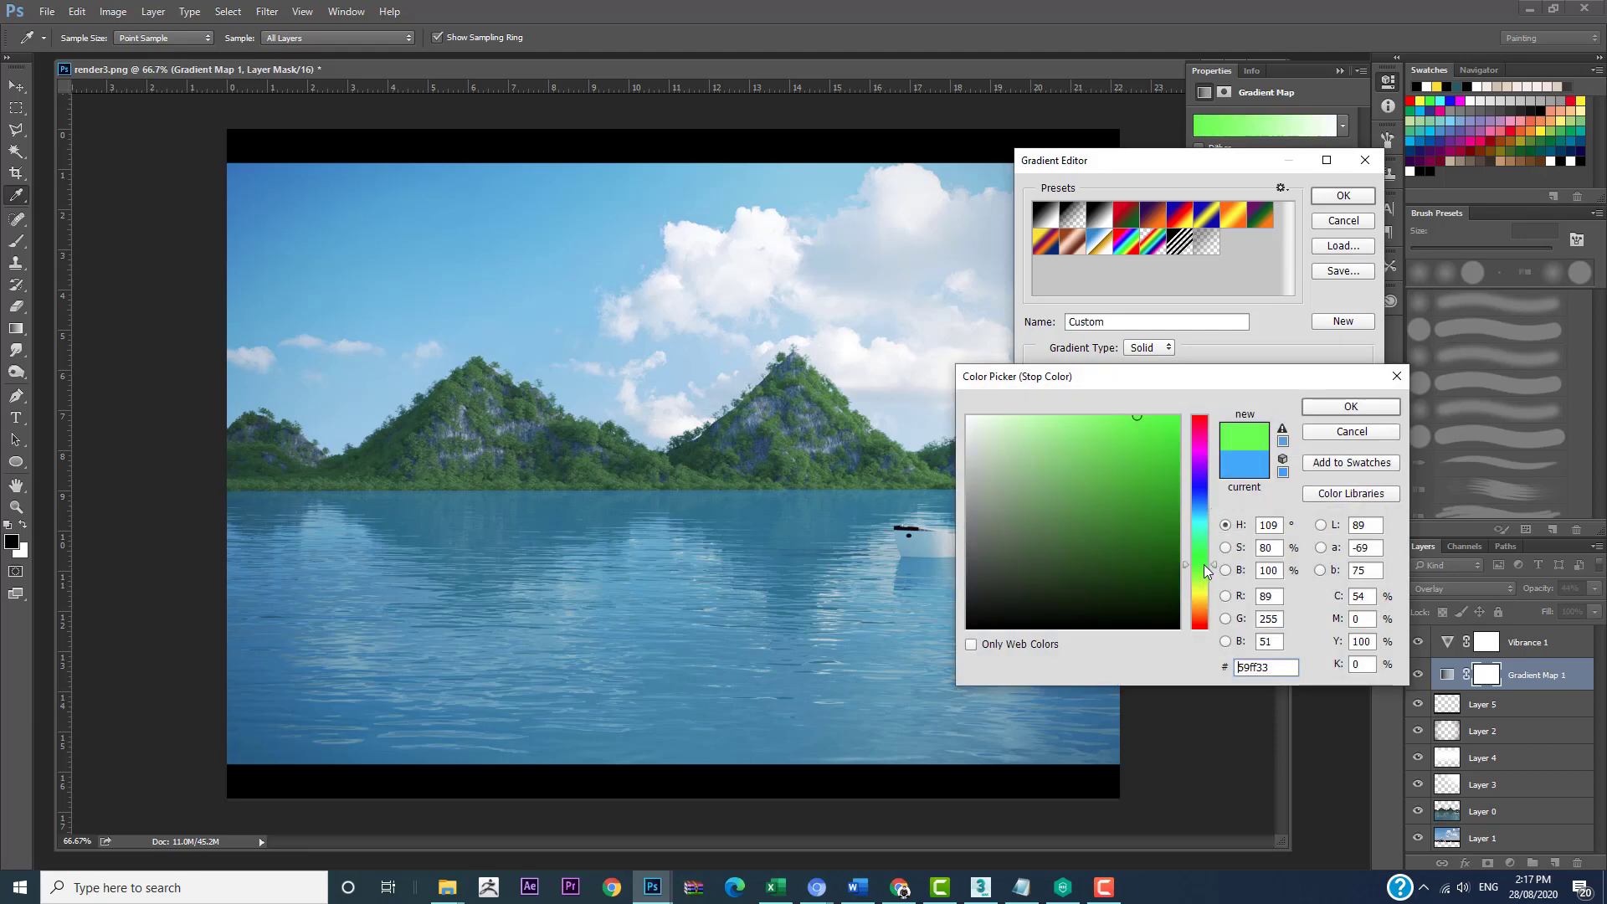
click(1107, 477)
click(1101, 536)
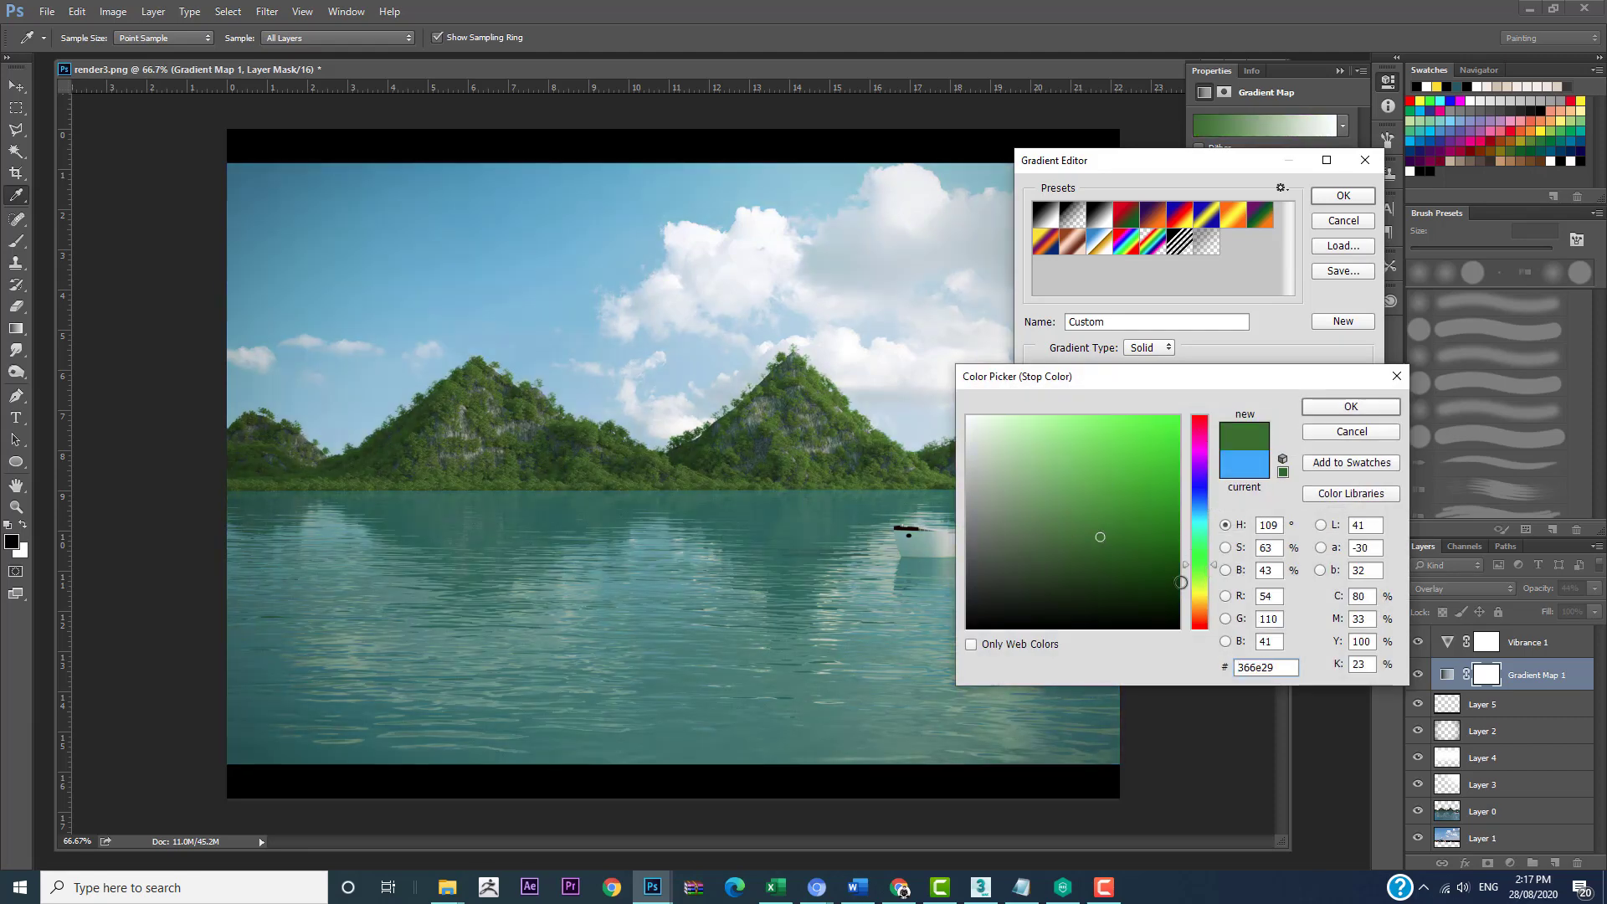
click(1203, 605)
click(1098, 416)
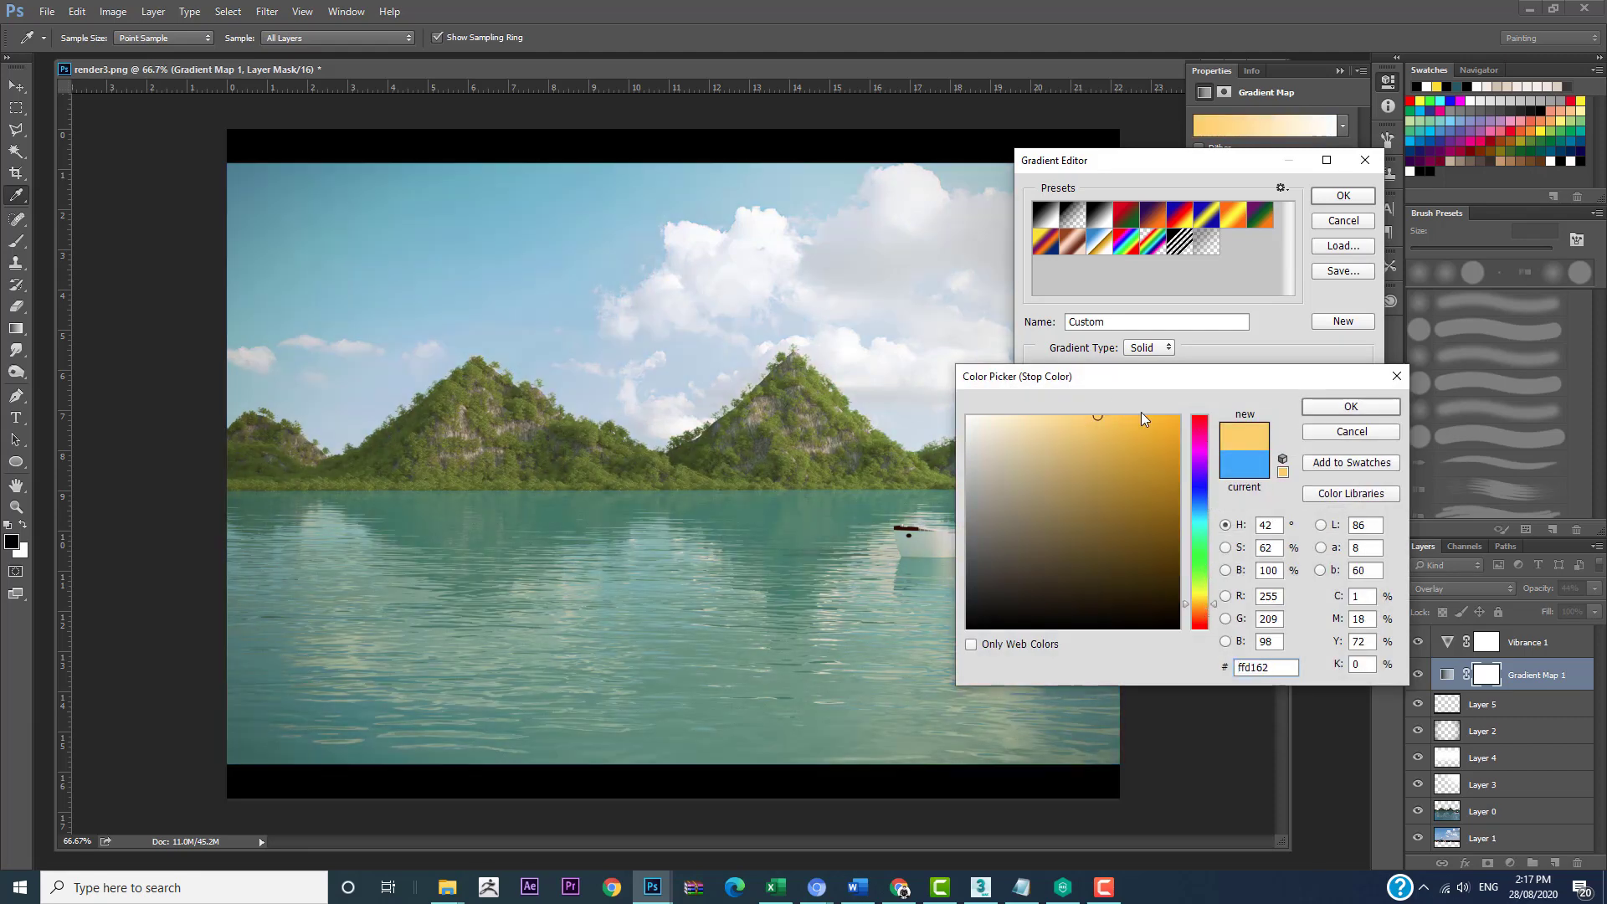
click(1351, 406)
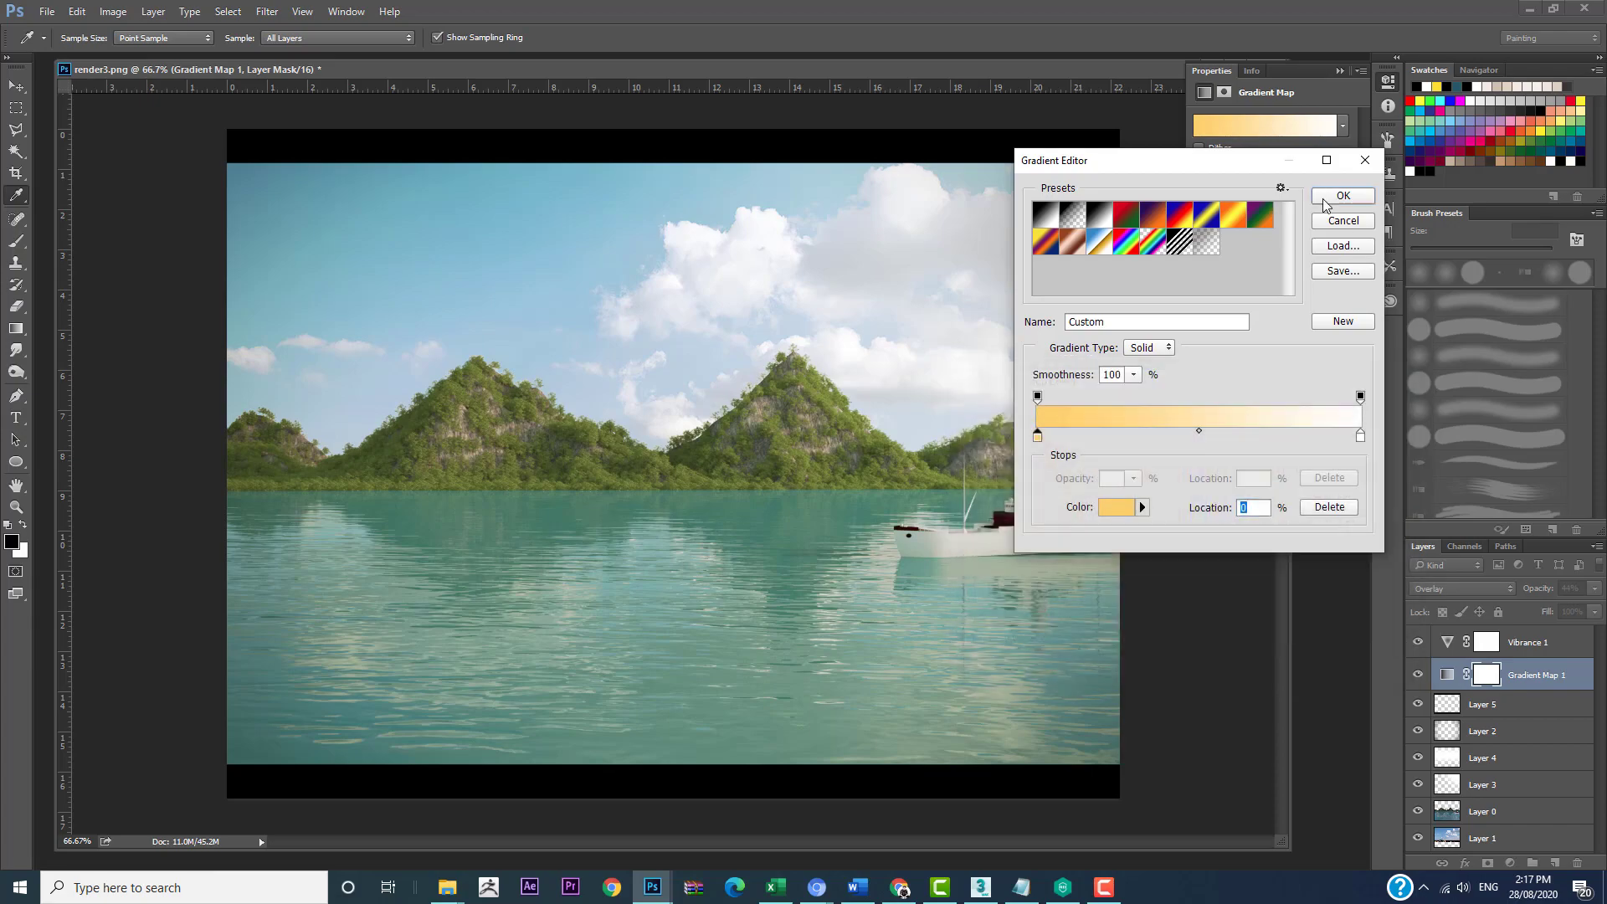
click(1344, 195)
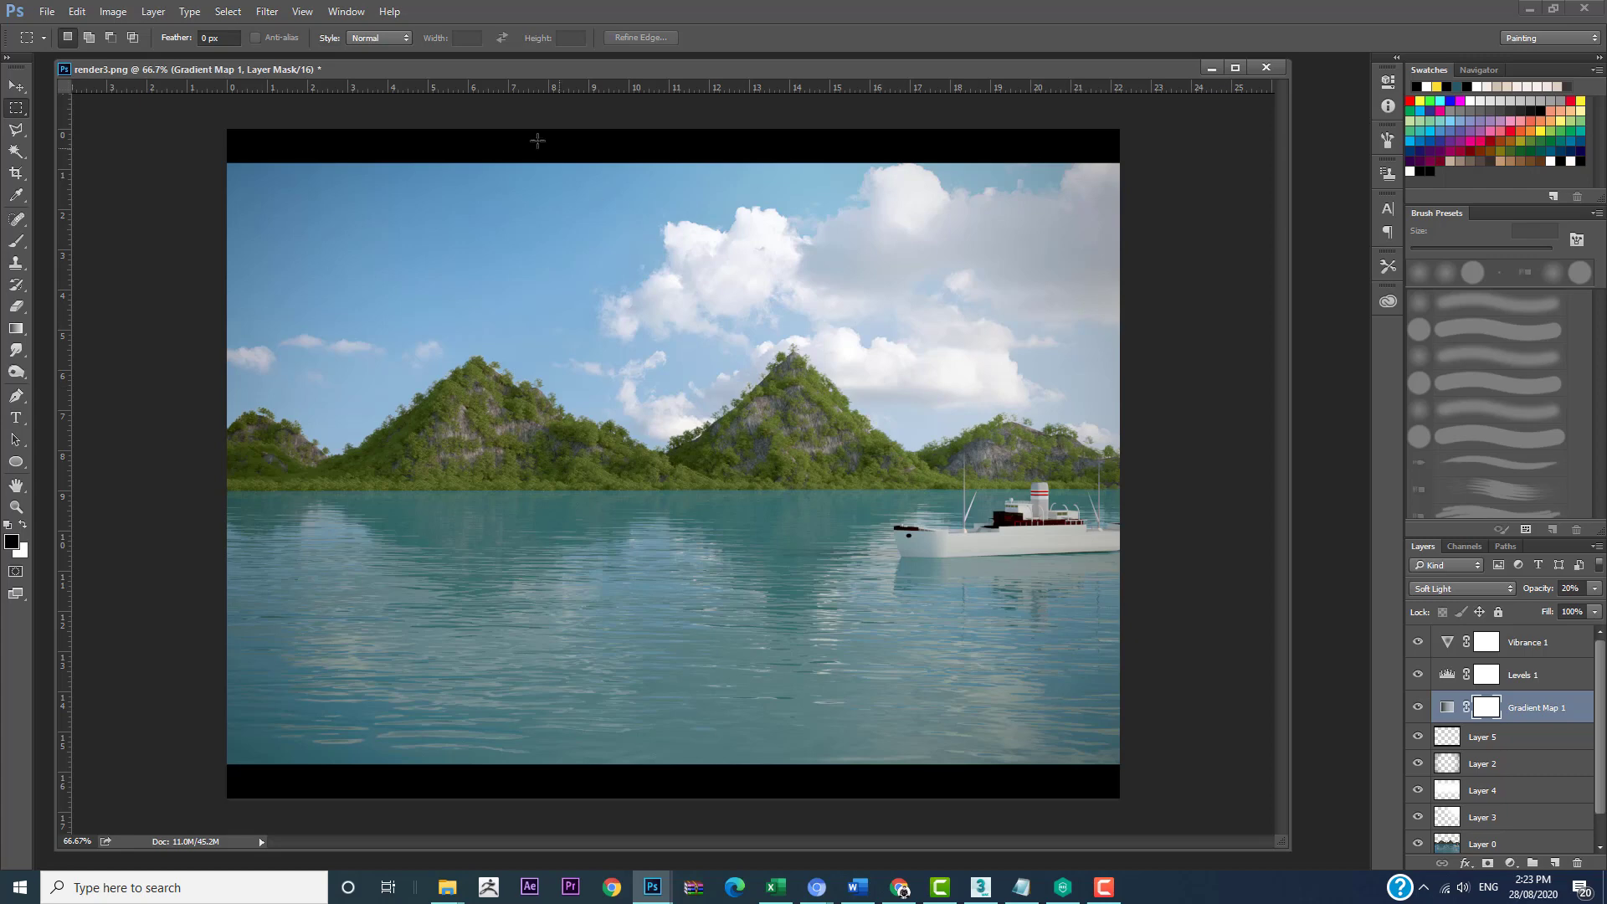
Step: Open the recent files r1.psd and r2.psd to show two other finished landscape compositions
click(46, 12)
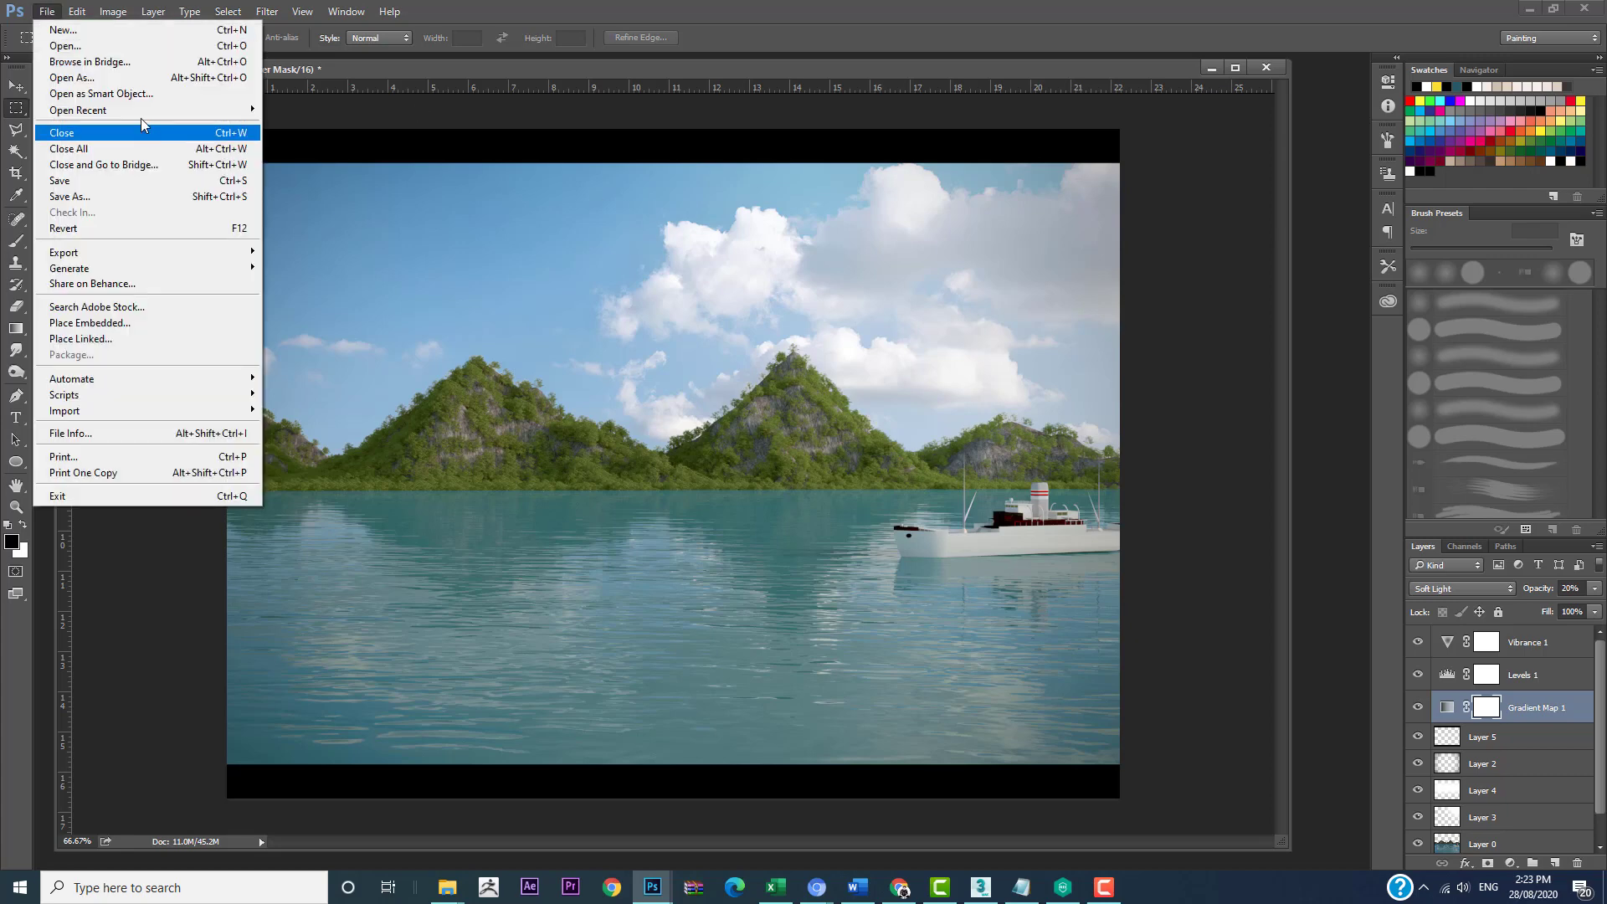
mouse_move(142, 110)
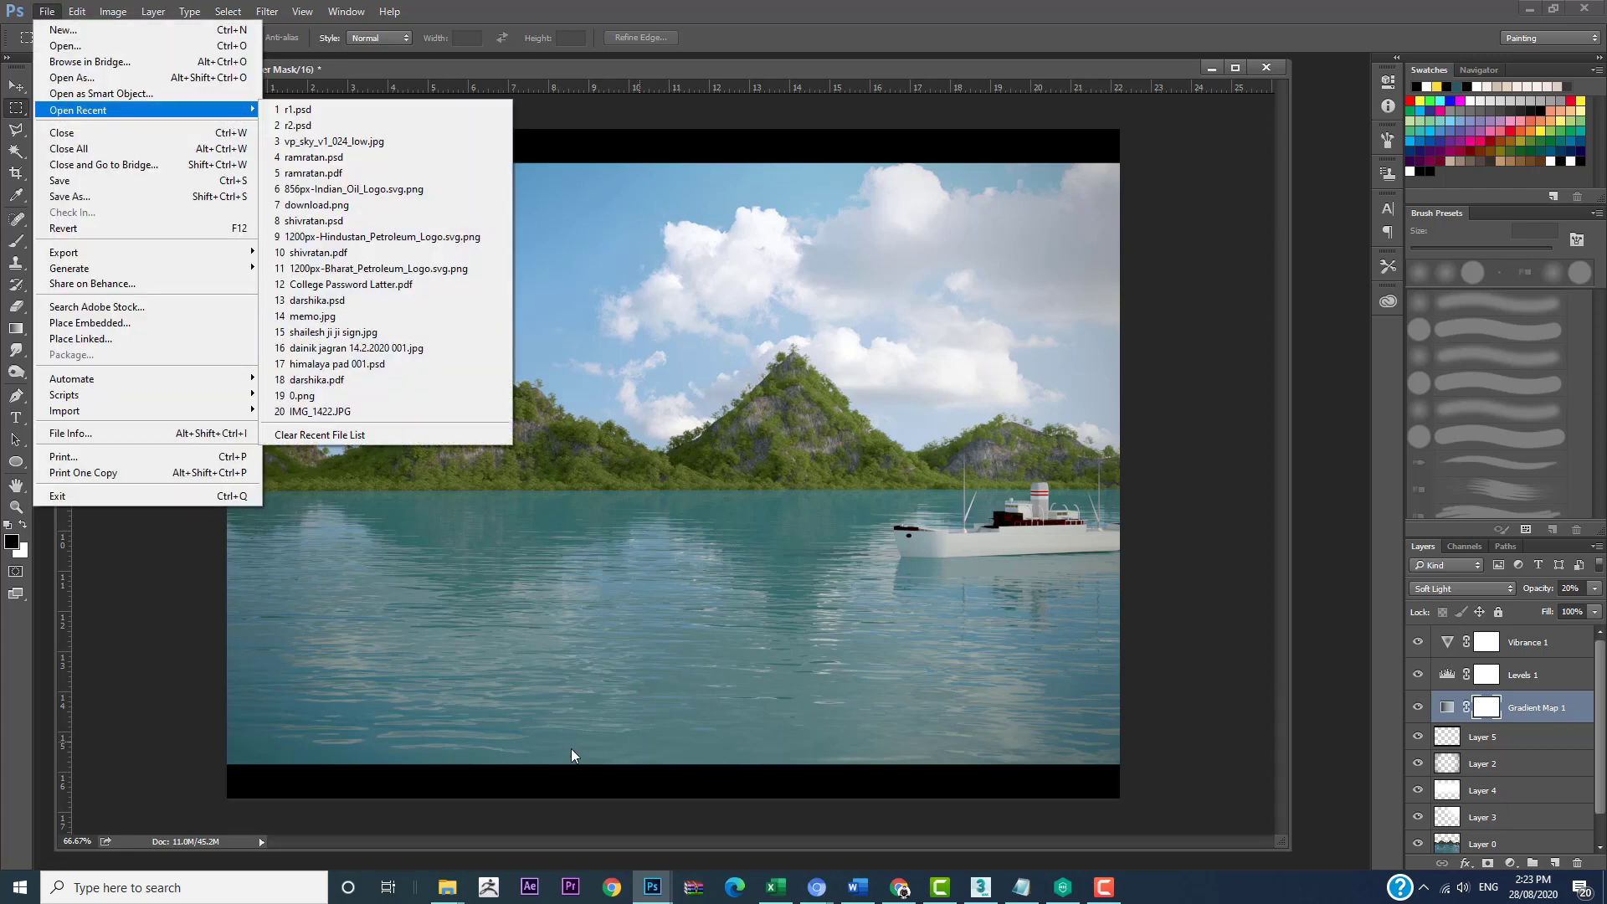
click(298, 111)
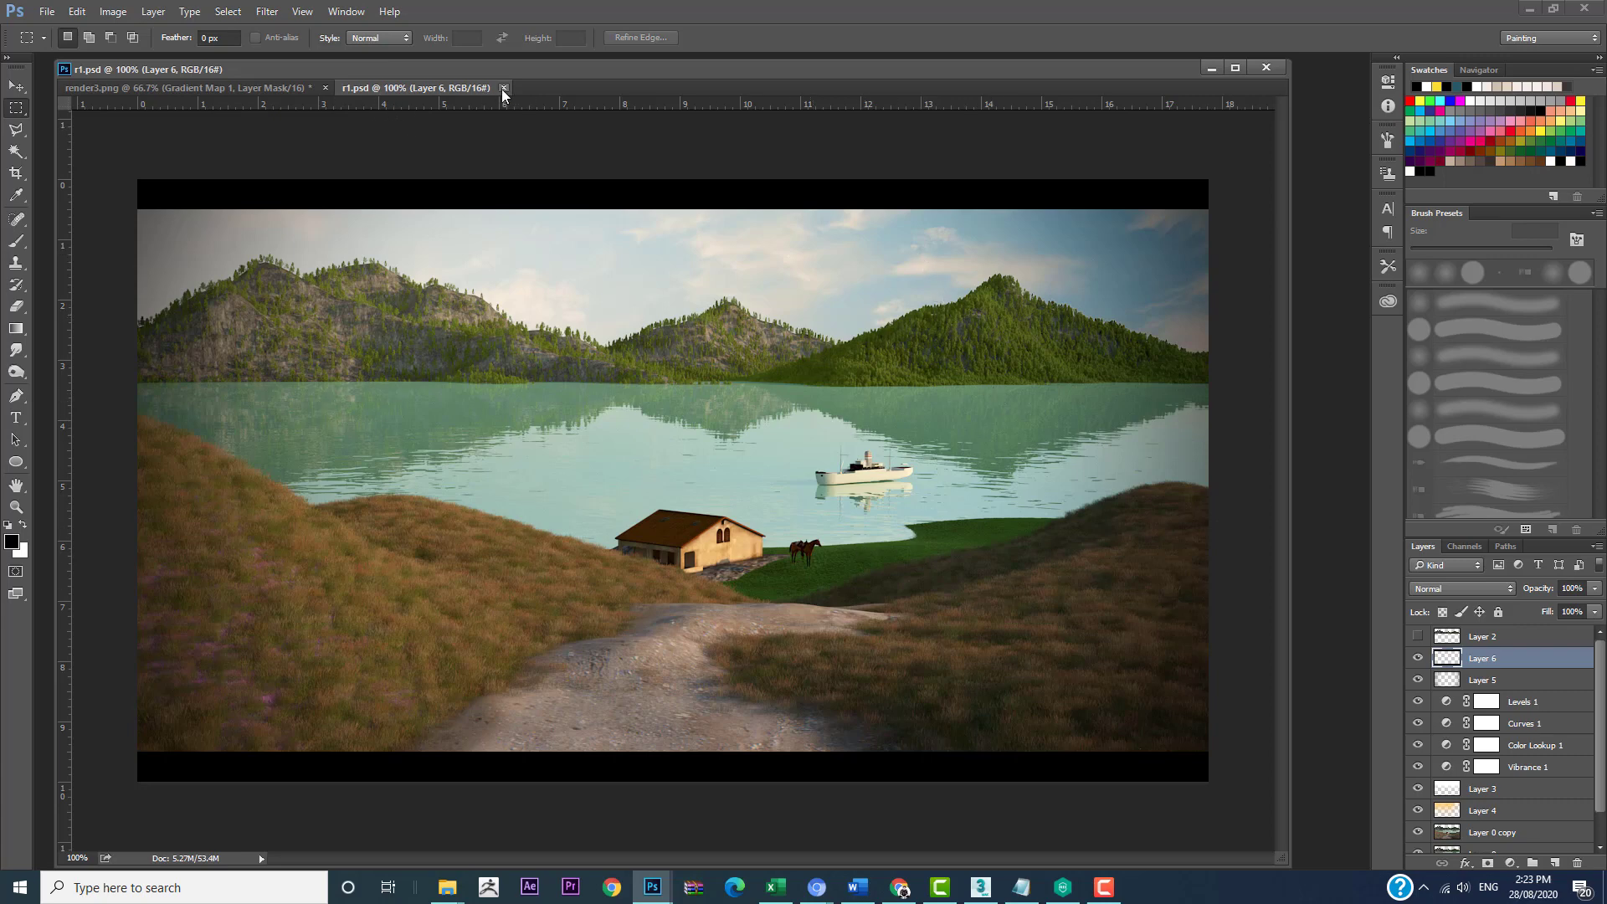
click(47, 12)
mouse_move(134, 113)
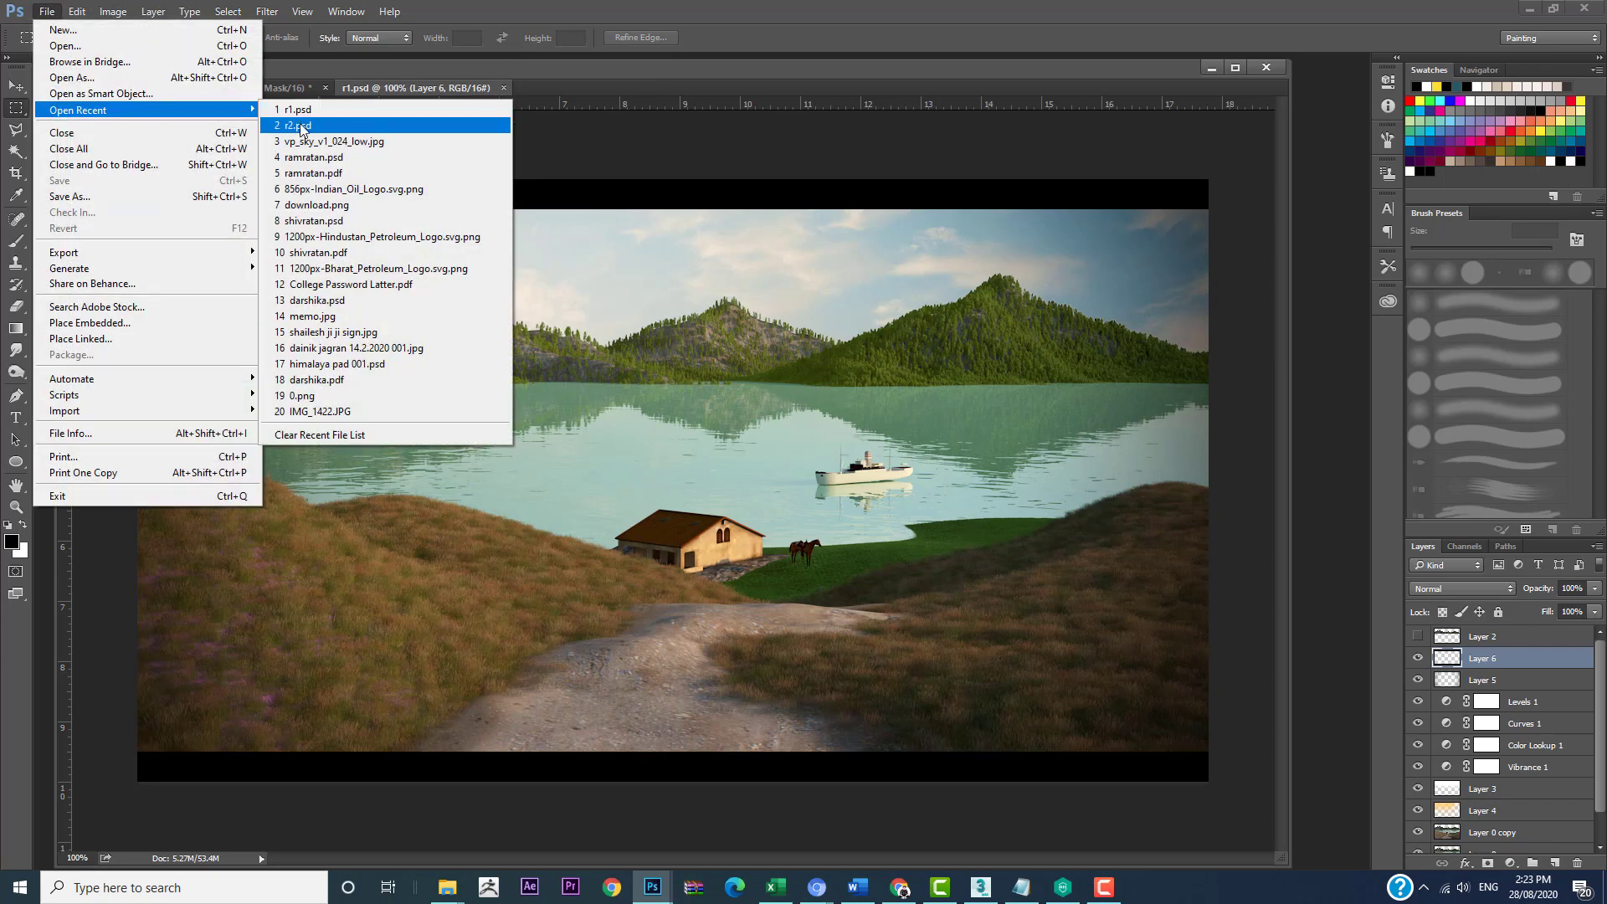
click(301, 124)
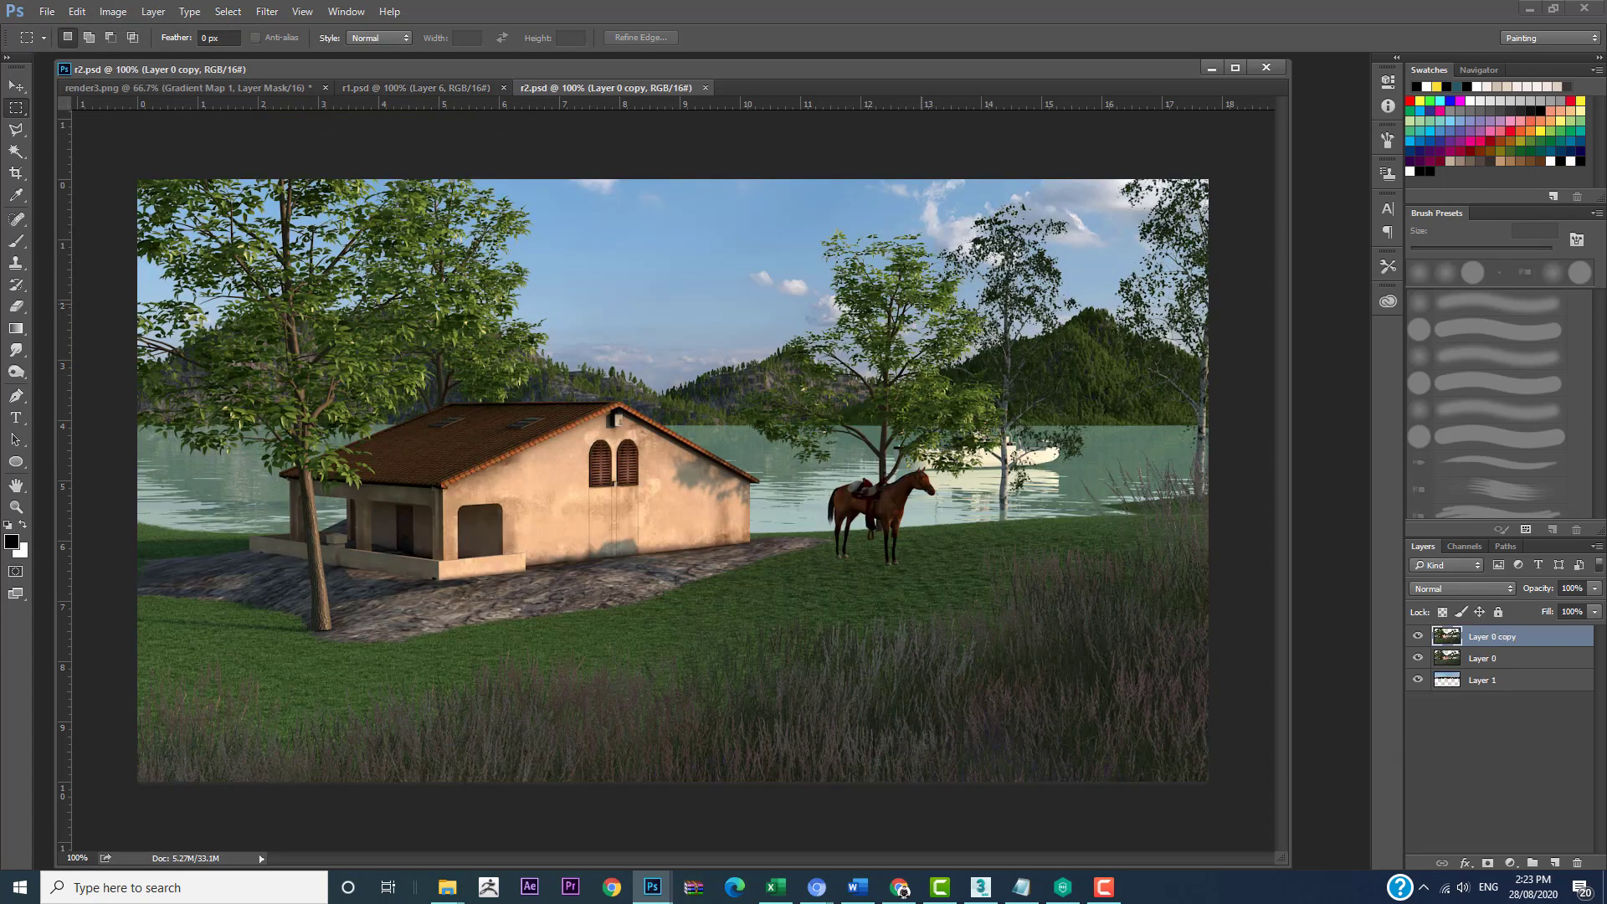